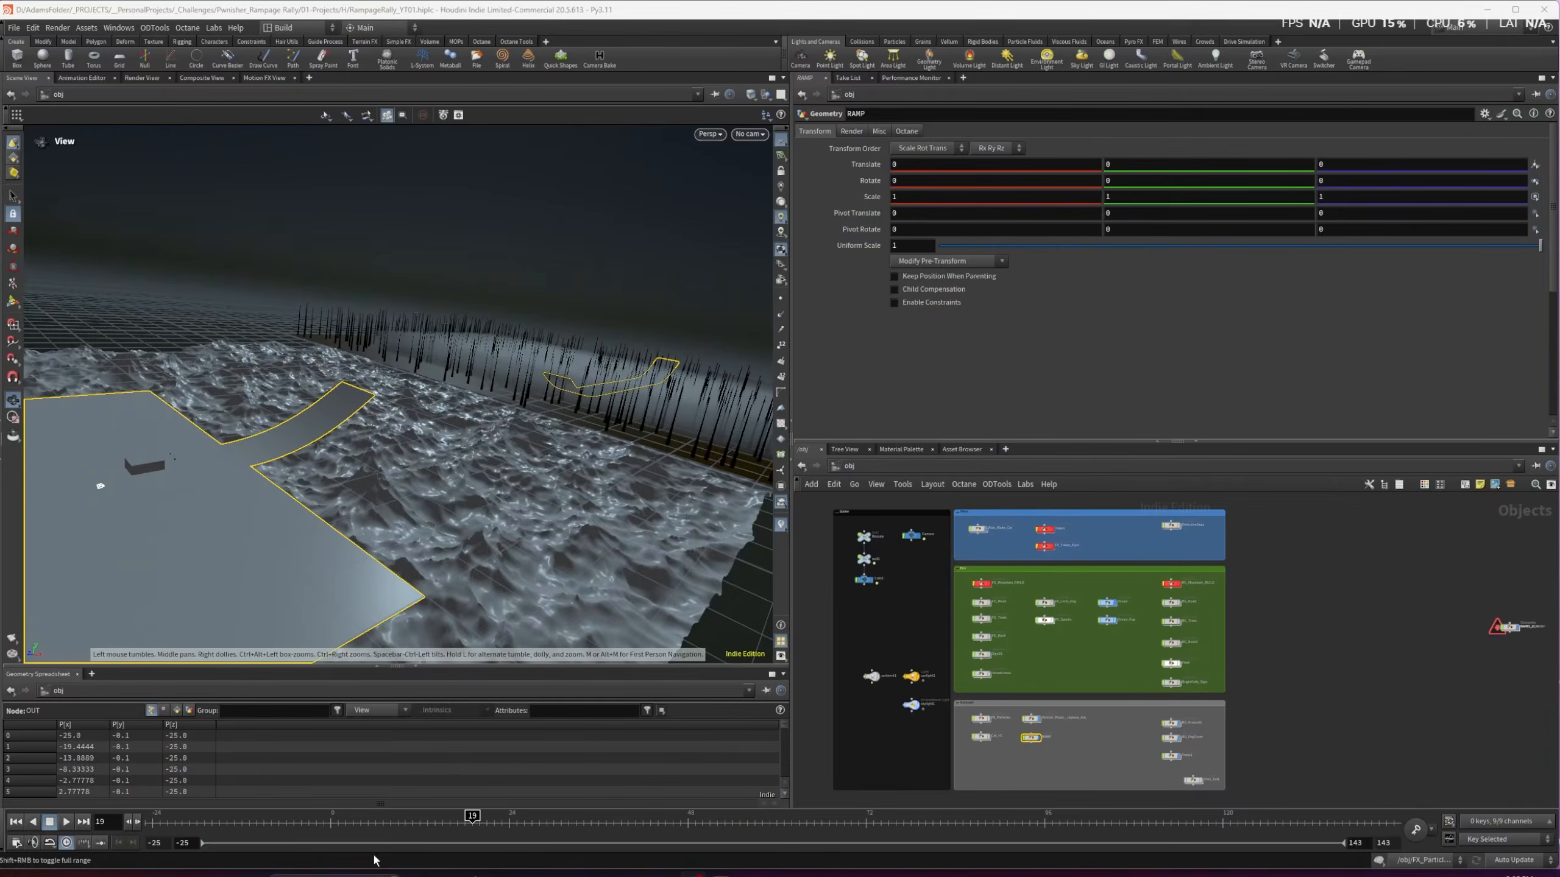
Hide the RAMP object, the vehicle proxy, the three ground objects and the Ocean objects from the viewport
left_click_drag(242, 485, 598, 356)
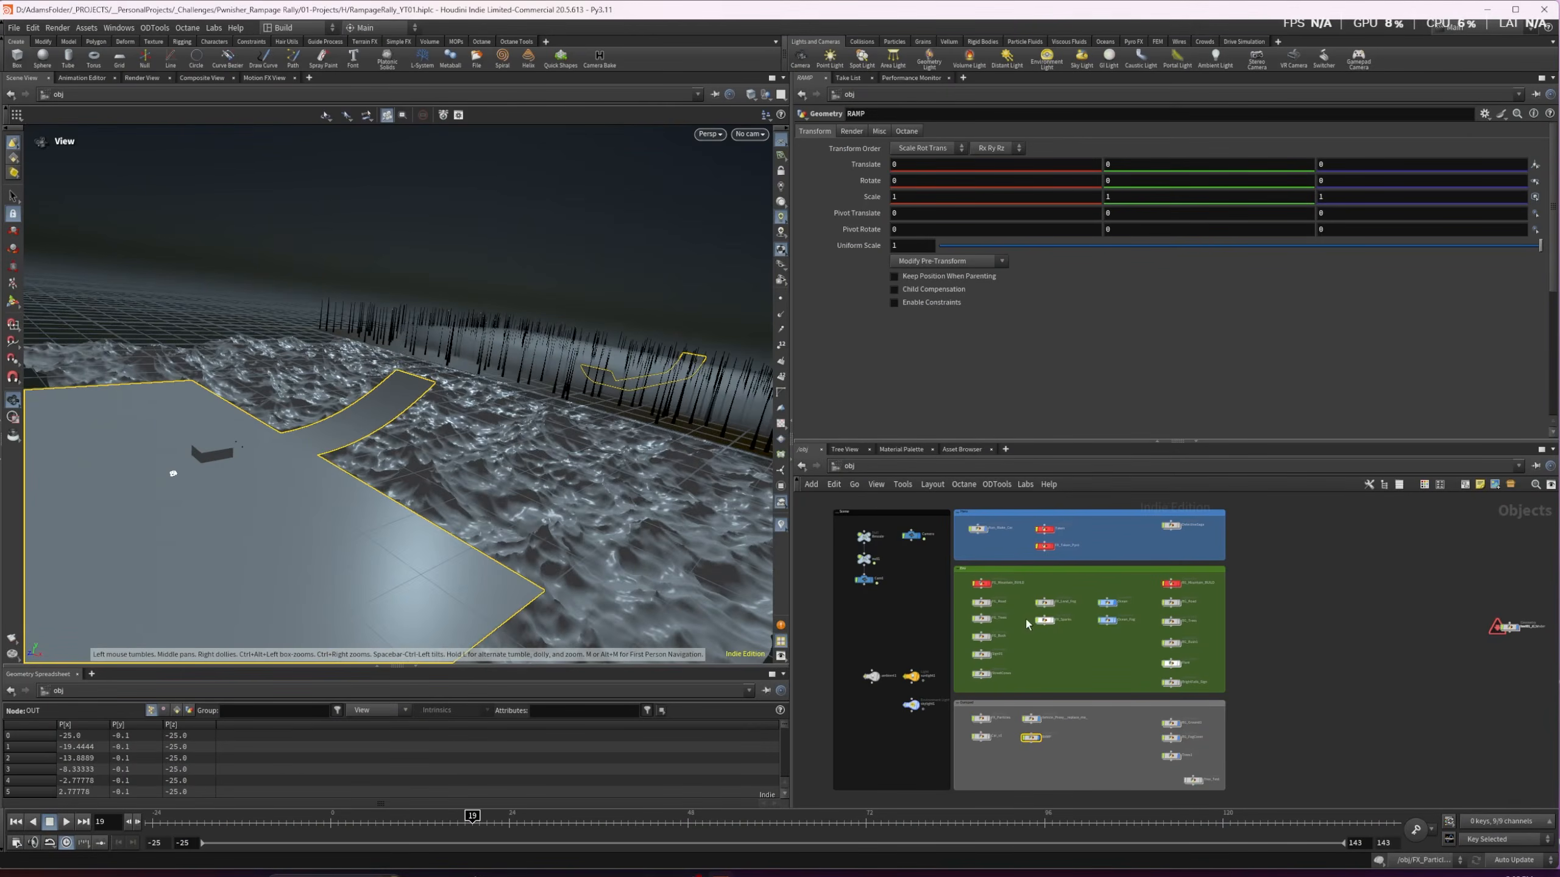
left_click(1030, 718, "shift")
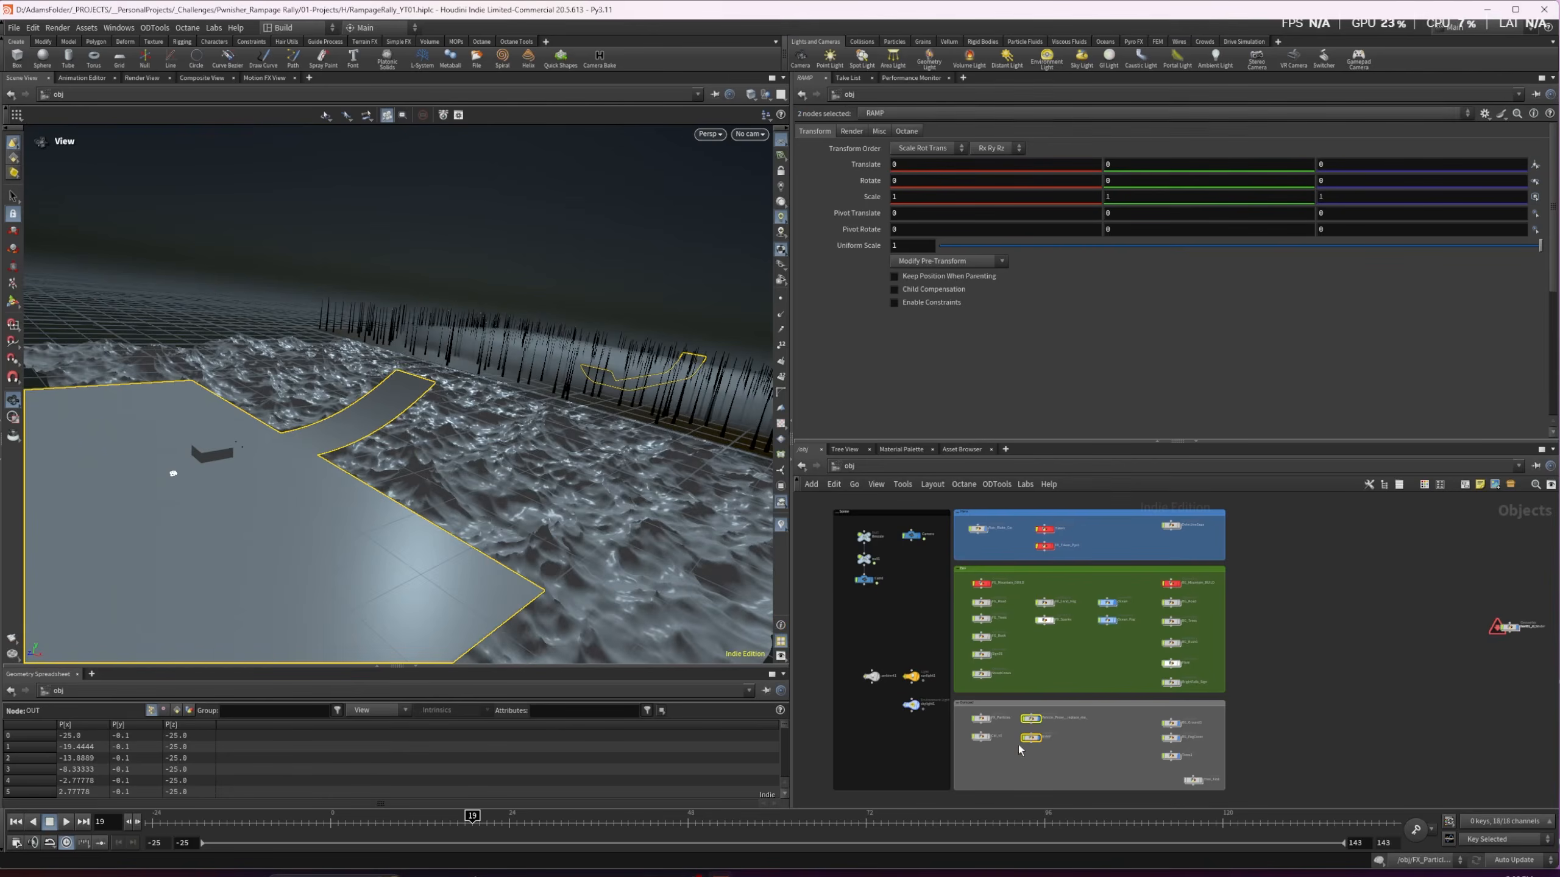
key("shift+r")
left_click_drag(1191, 716, 1170, 768)
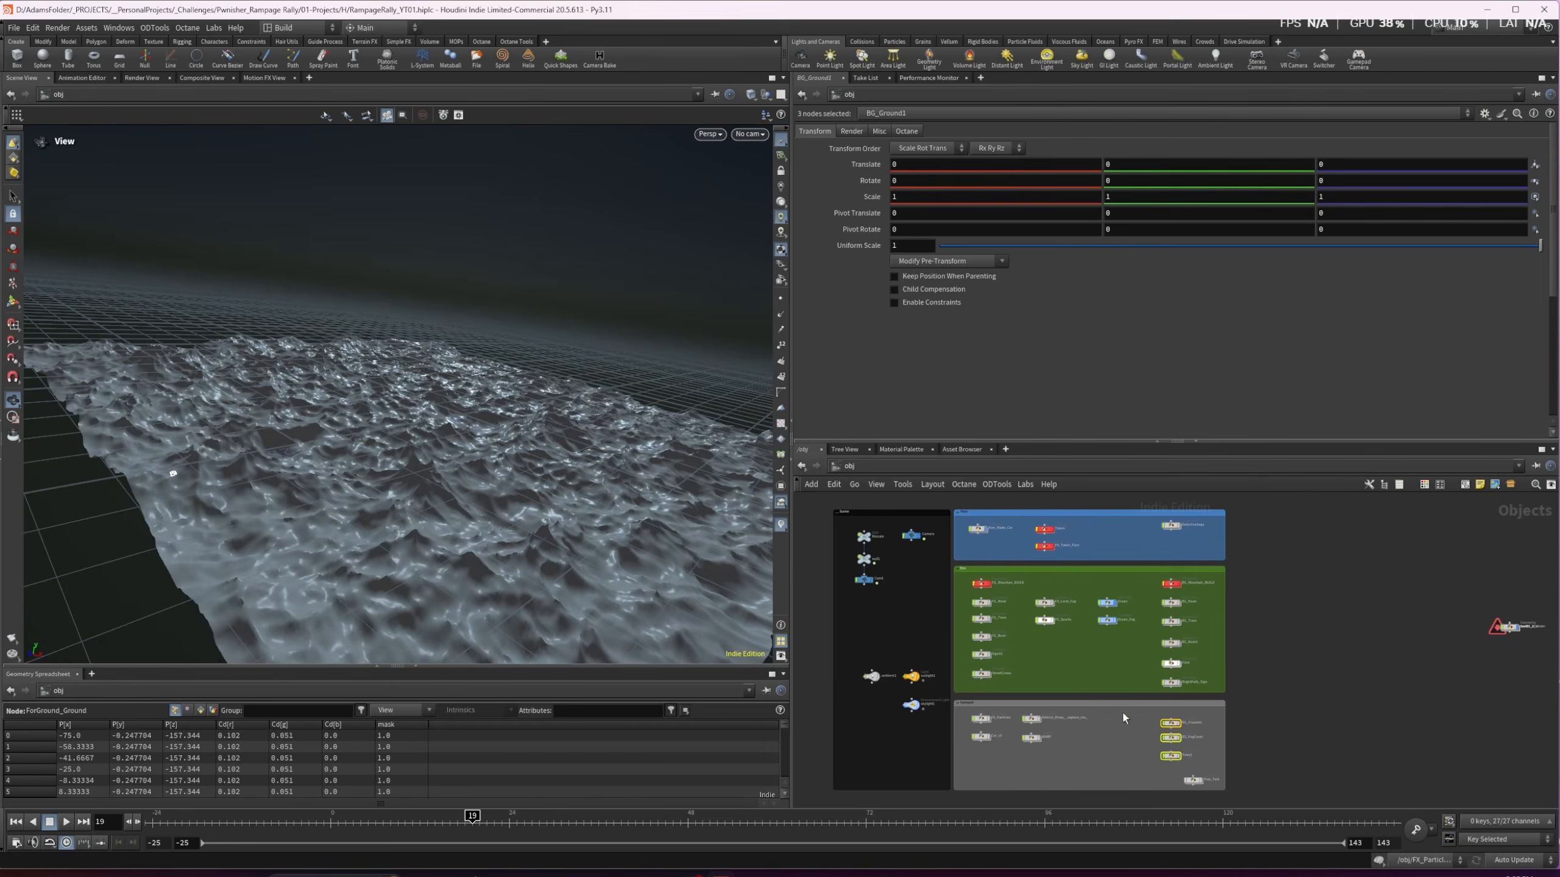
left_click_drag(1108, 616, 1107, 616)
key("shift+r")
scroll(992, 605, "up", 4)
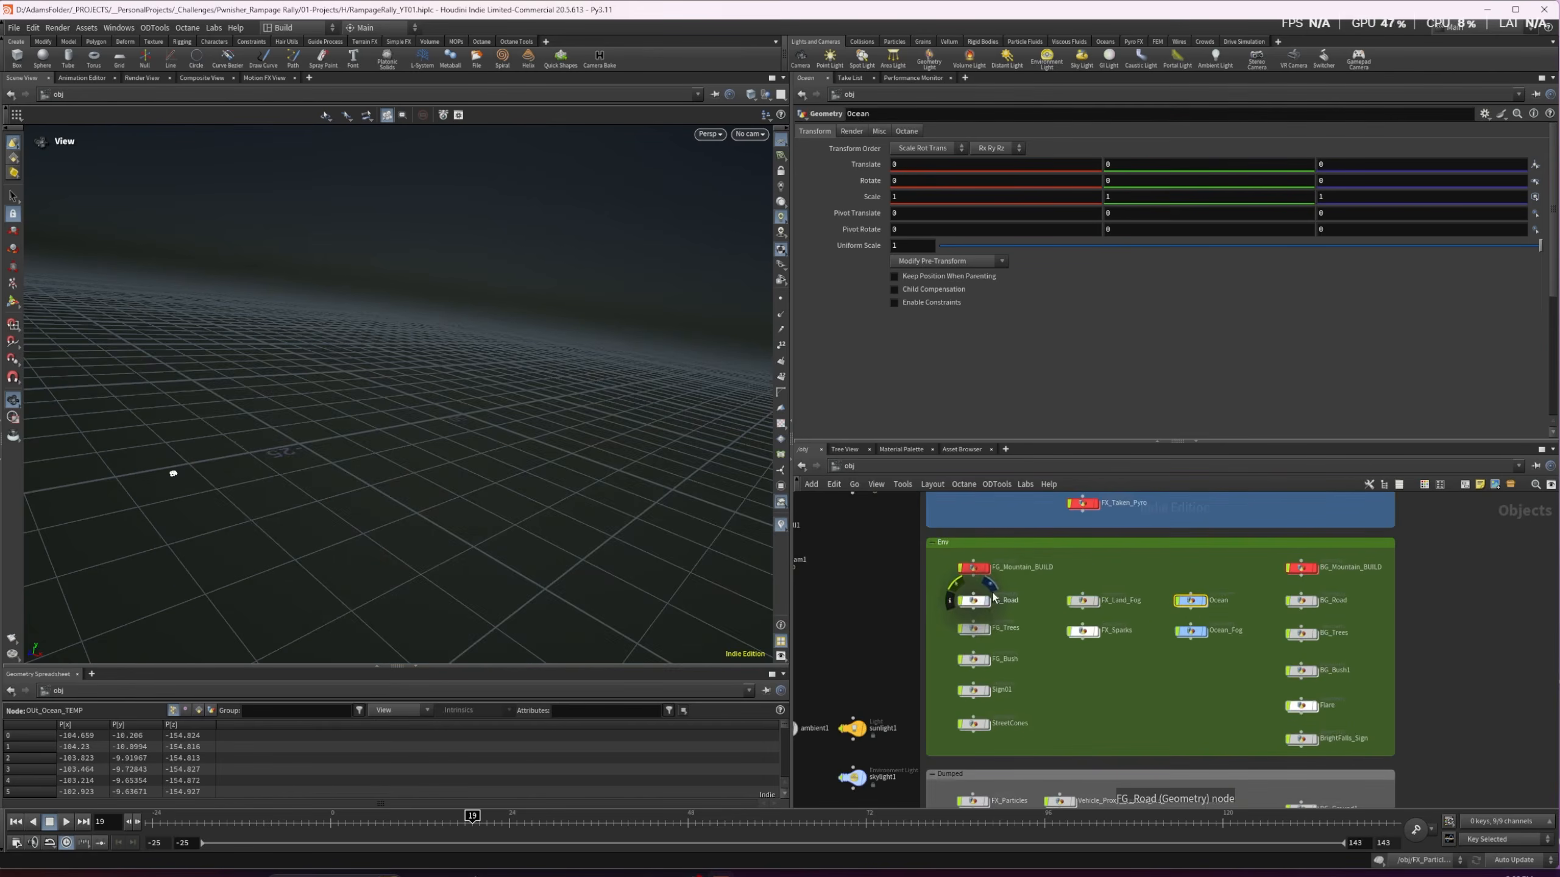
Display the FG_Mountain_BUILD object and open its geometry network
left_click(986, 569)
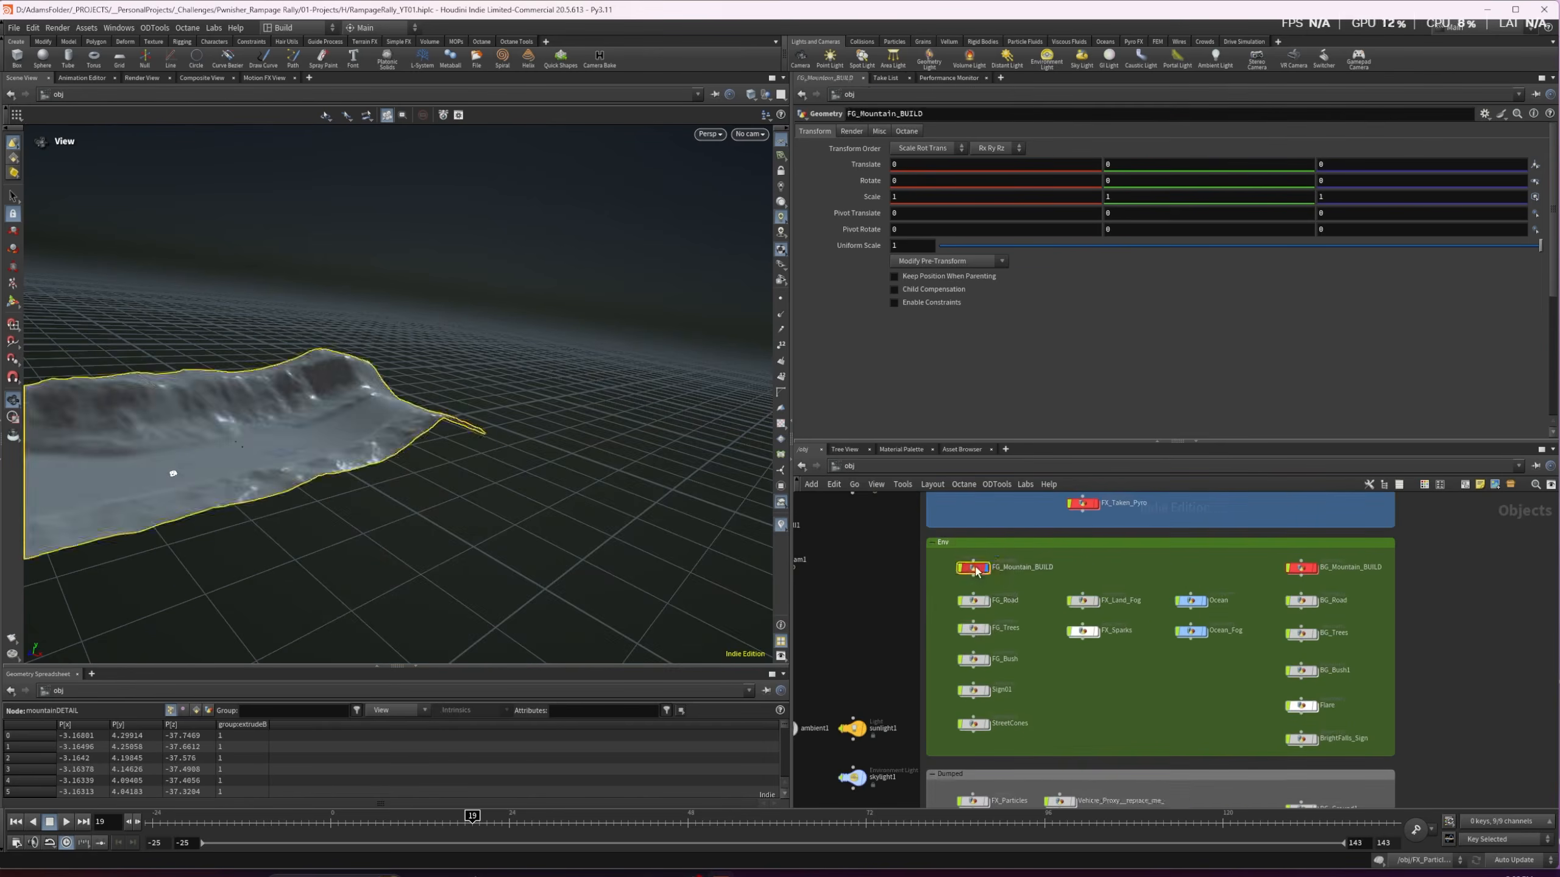
double_click(985, 568)
middle_click_drag(959, 490, 960, 437)
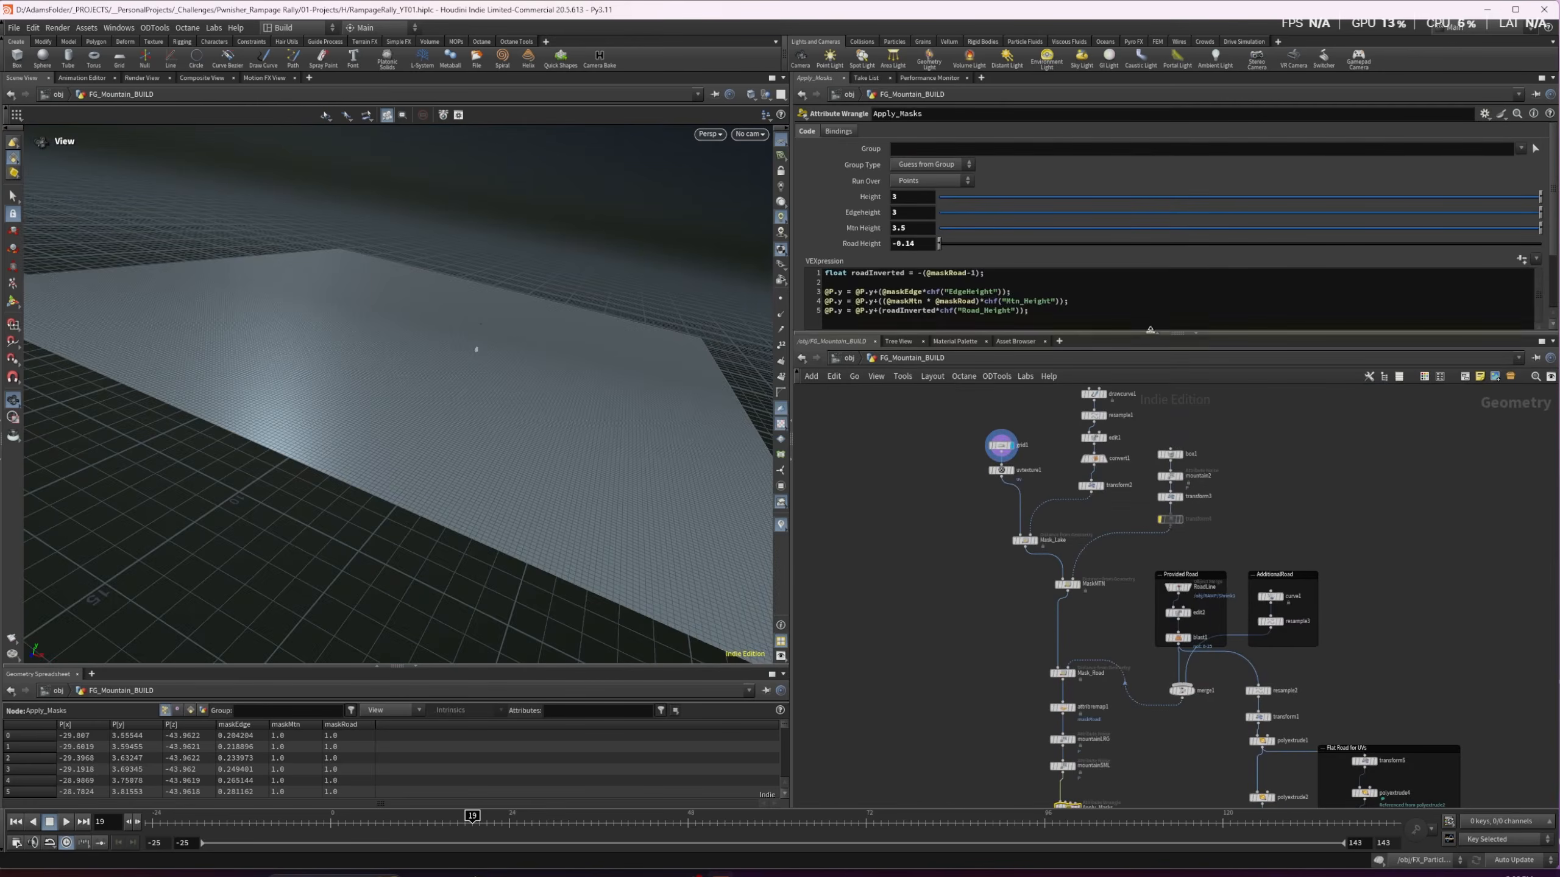
Preview the base grid and the uvtexture1 result at the start of the mountain network
left_click_drag(999, 454, 992, 456)
left_click(1010, 473)
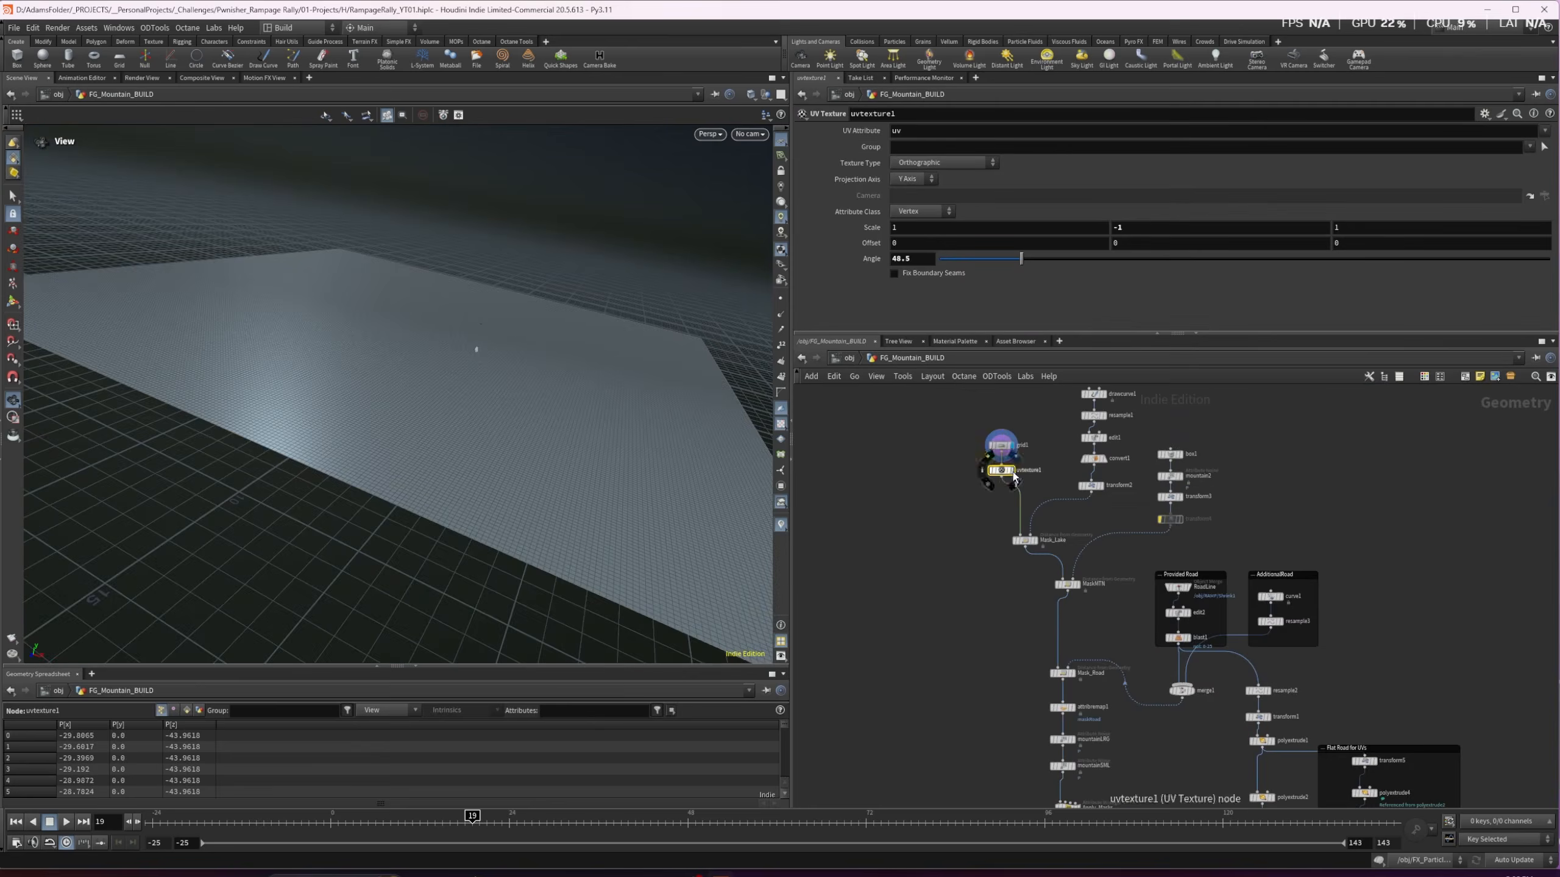
left_click(1013, 474)
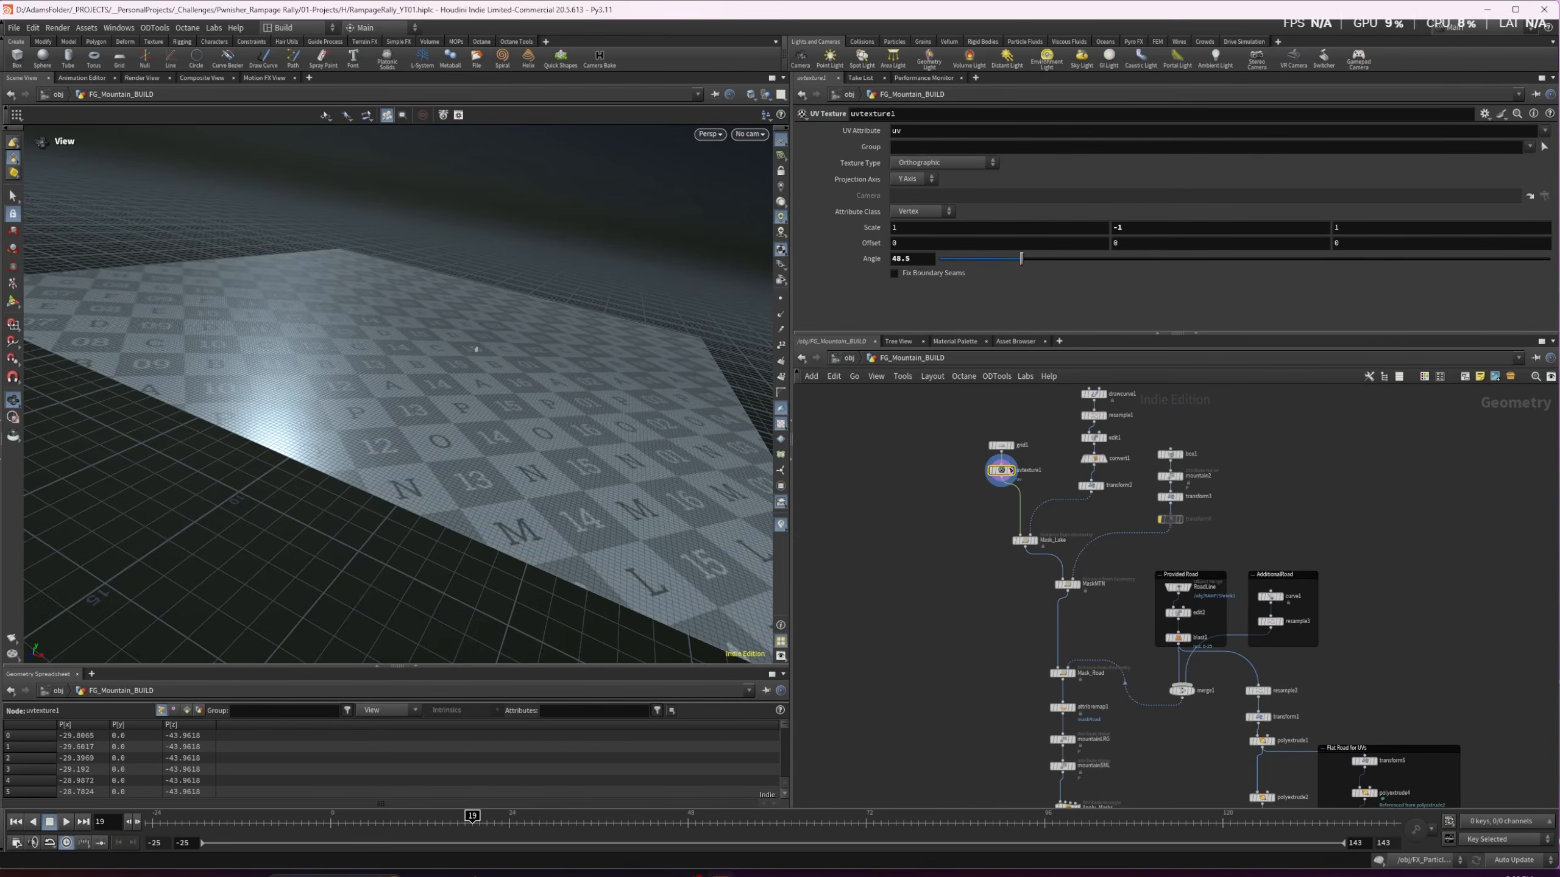
left_click_drag(436, 356, 381, 352)
Preview the Mask_Lake node with its edge curve and visualize its maskEdge attribute on the grid
left_click_drag(972, 520, 1036, 558)
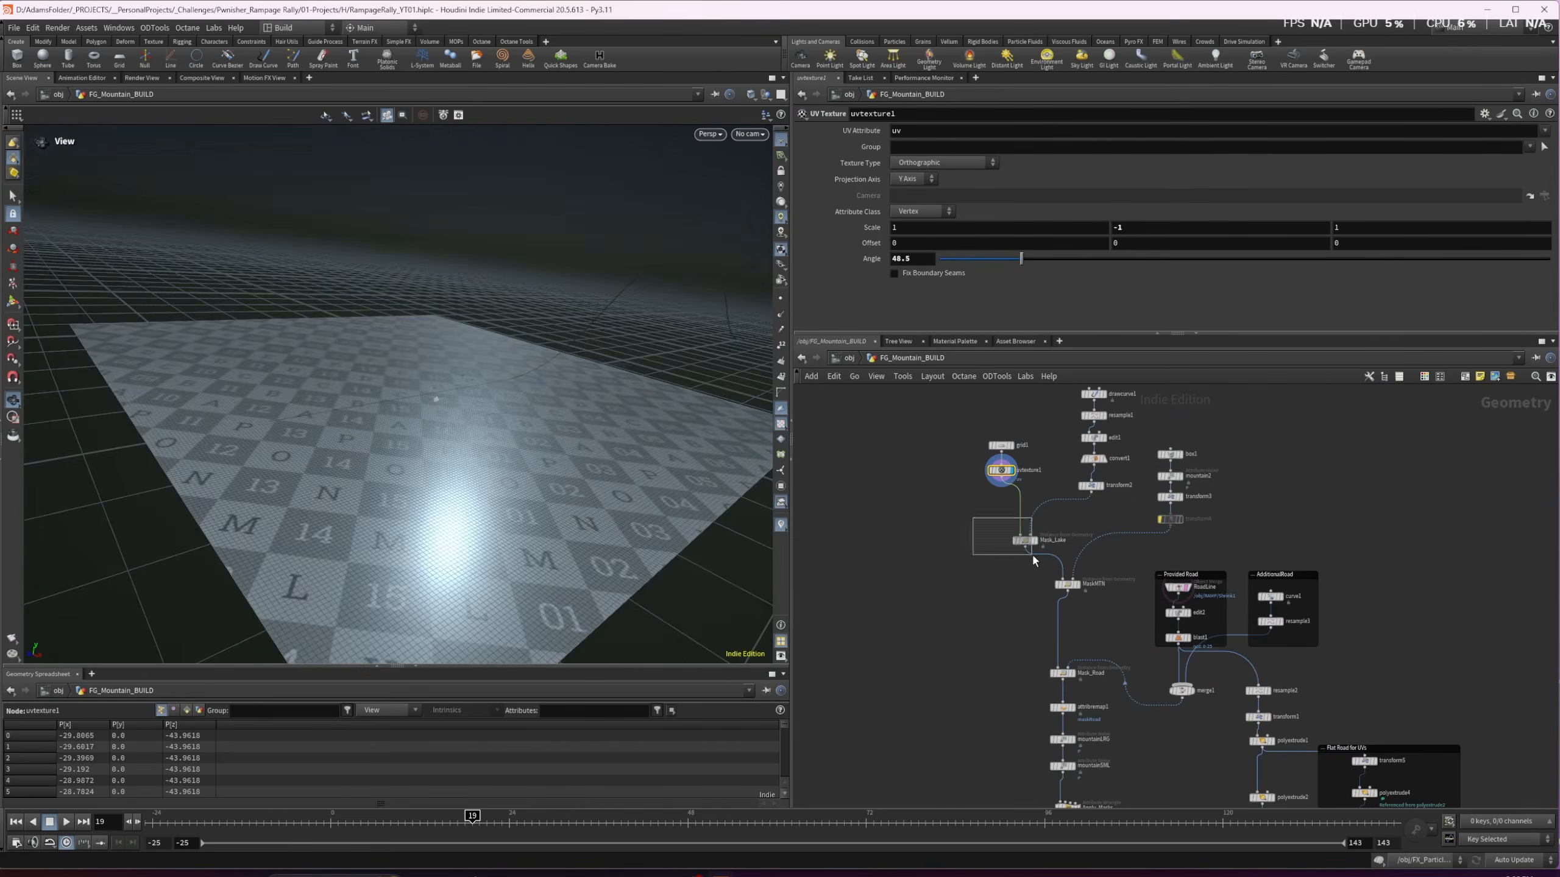
left_click(1036, 540)
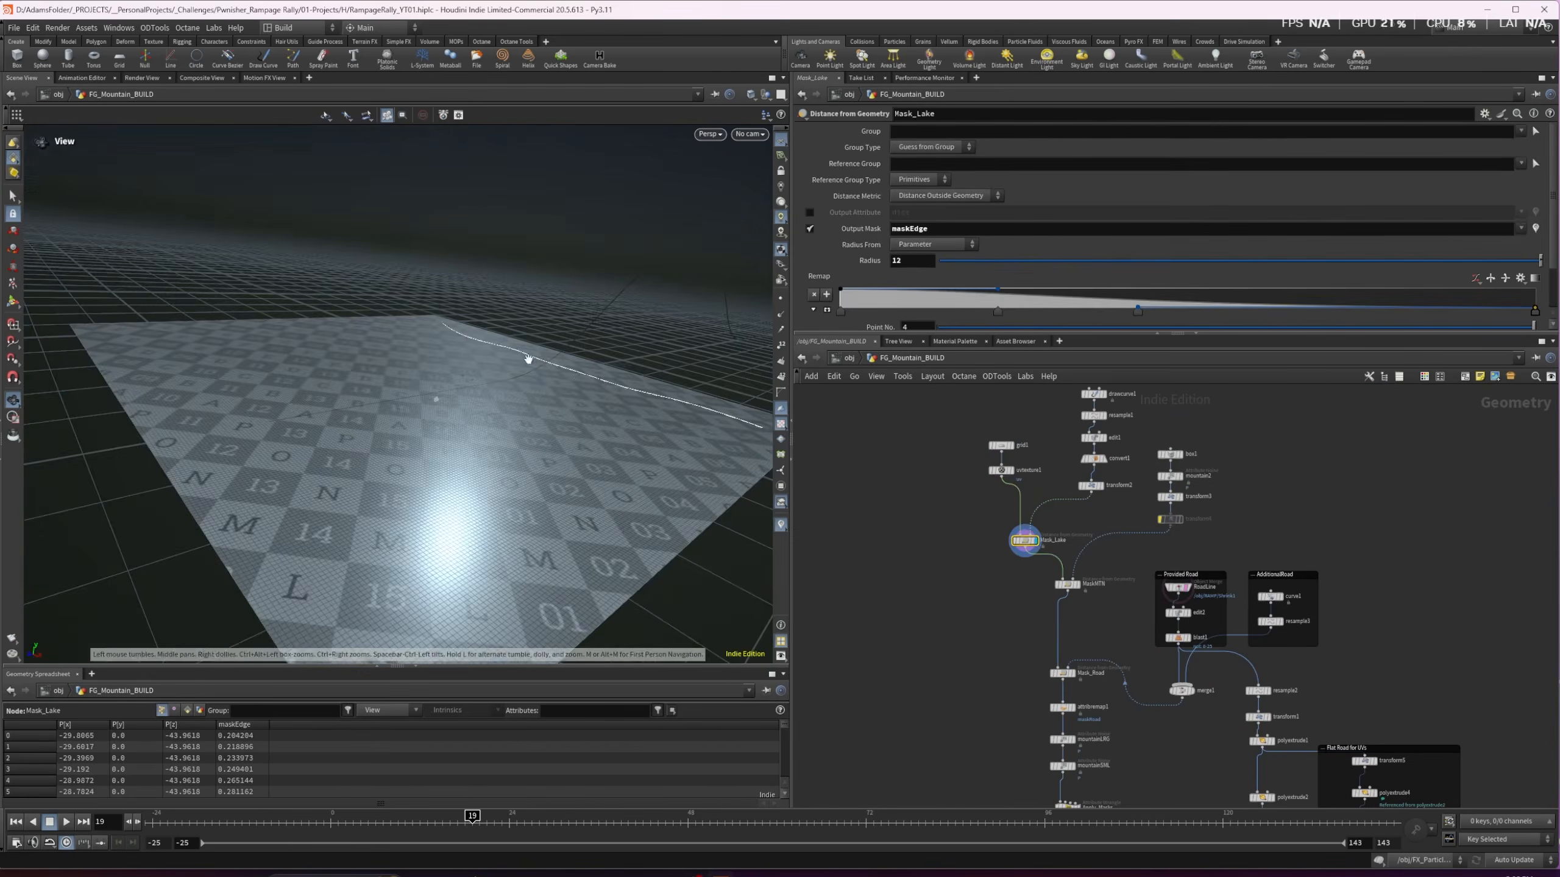
left_click_drag(531, 365, 409, 401)
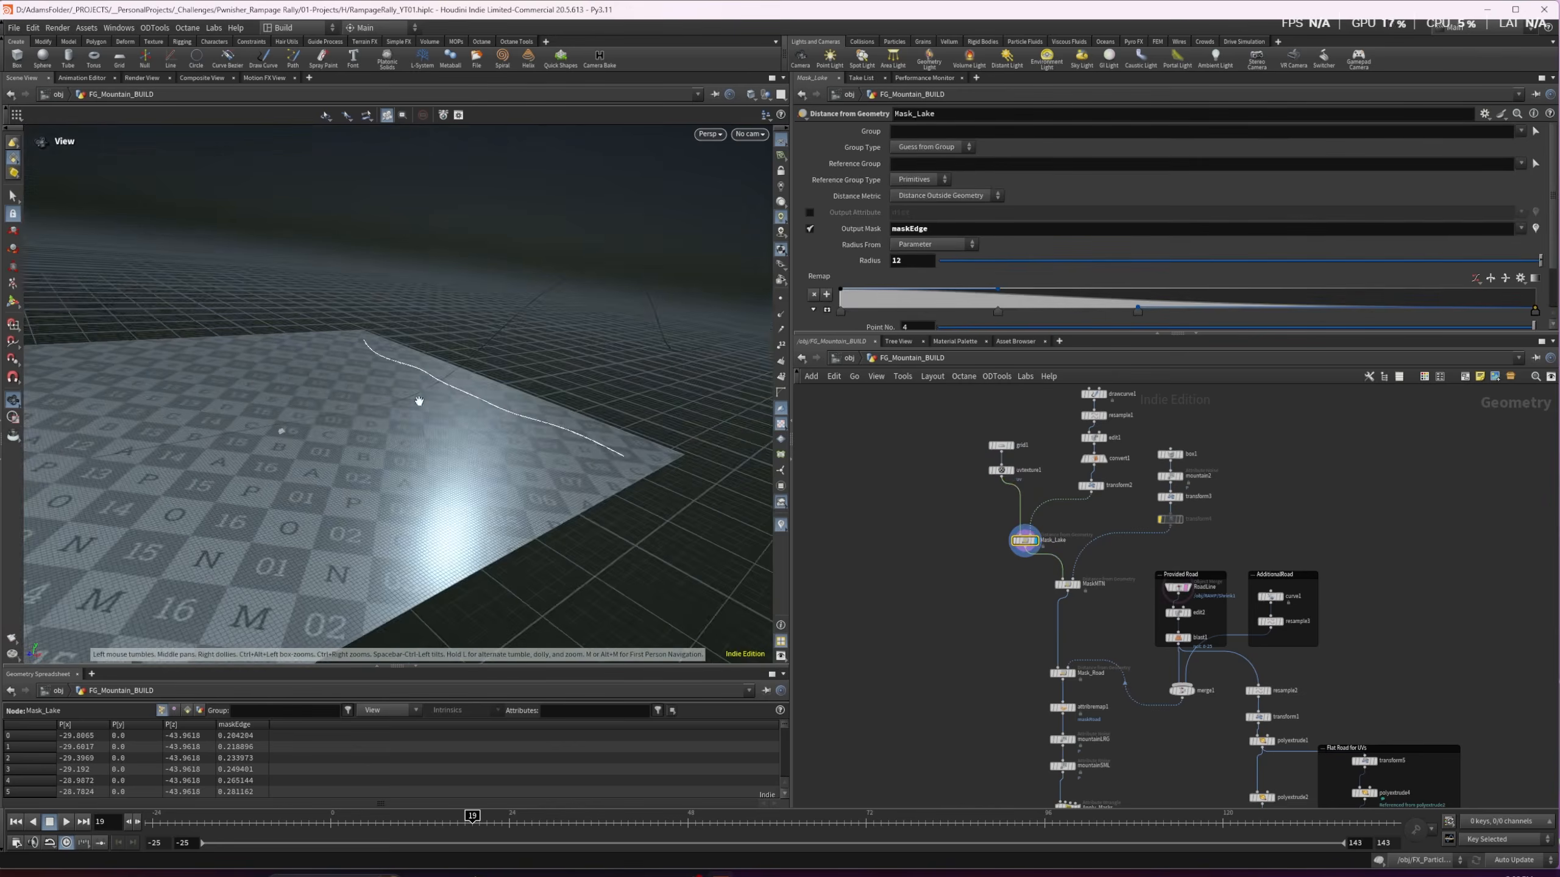
left_click_drag(551, 435, 496, 373)
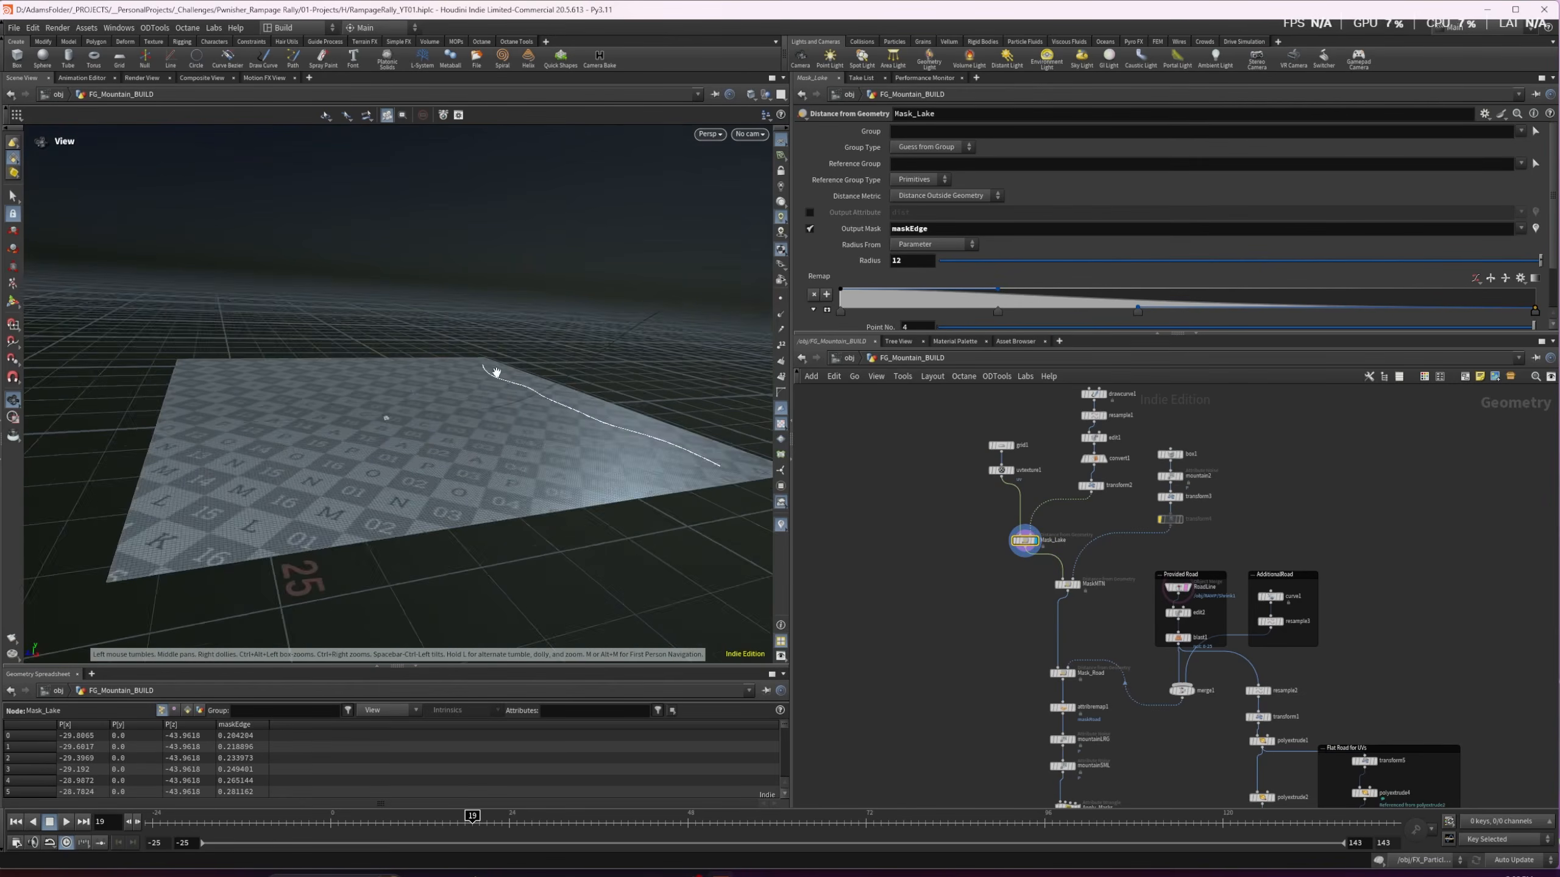
mouse_move(1024, 547)
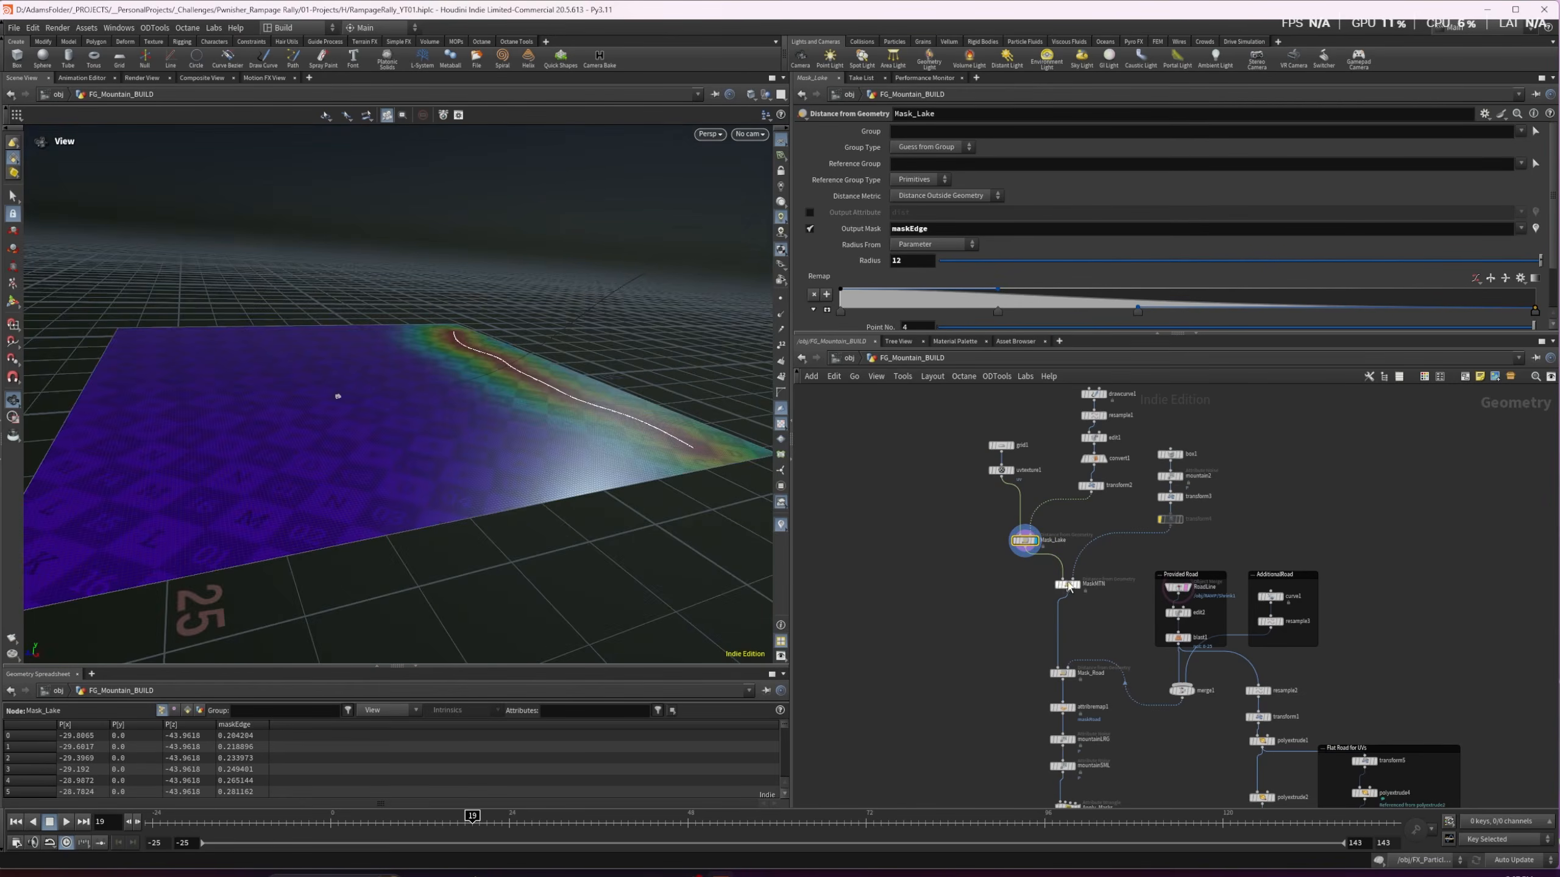
Preview the MaskMTN node and visualize its maskMtn attribute instead of the edge mask
left_click(1078, 585)
left_click(1068, 588)
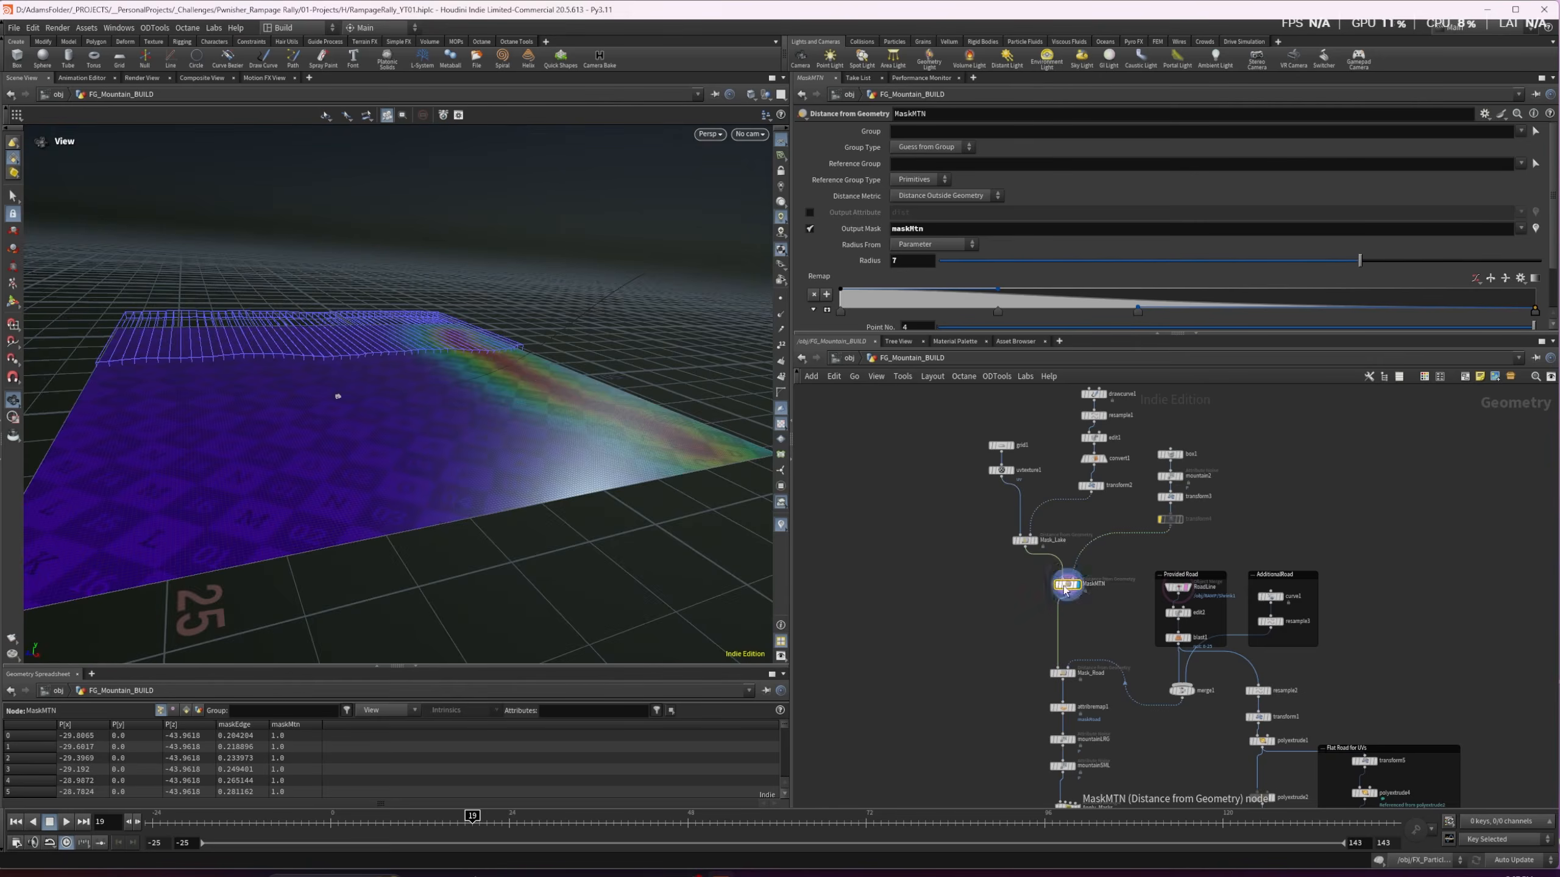
middle_click(1069, 587)
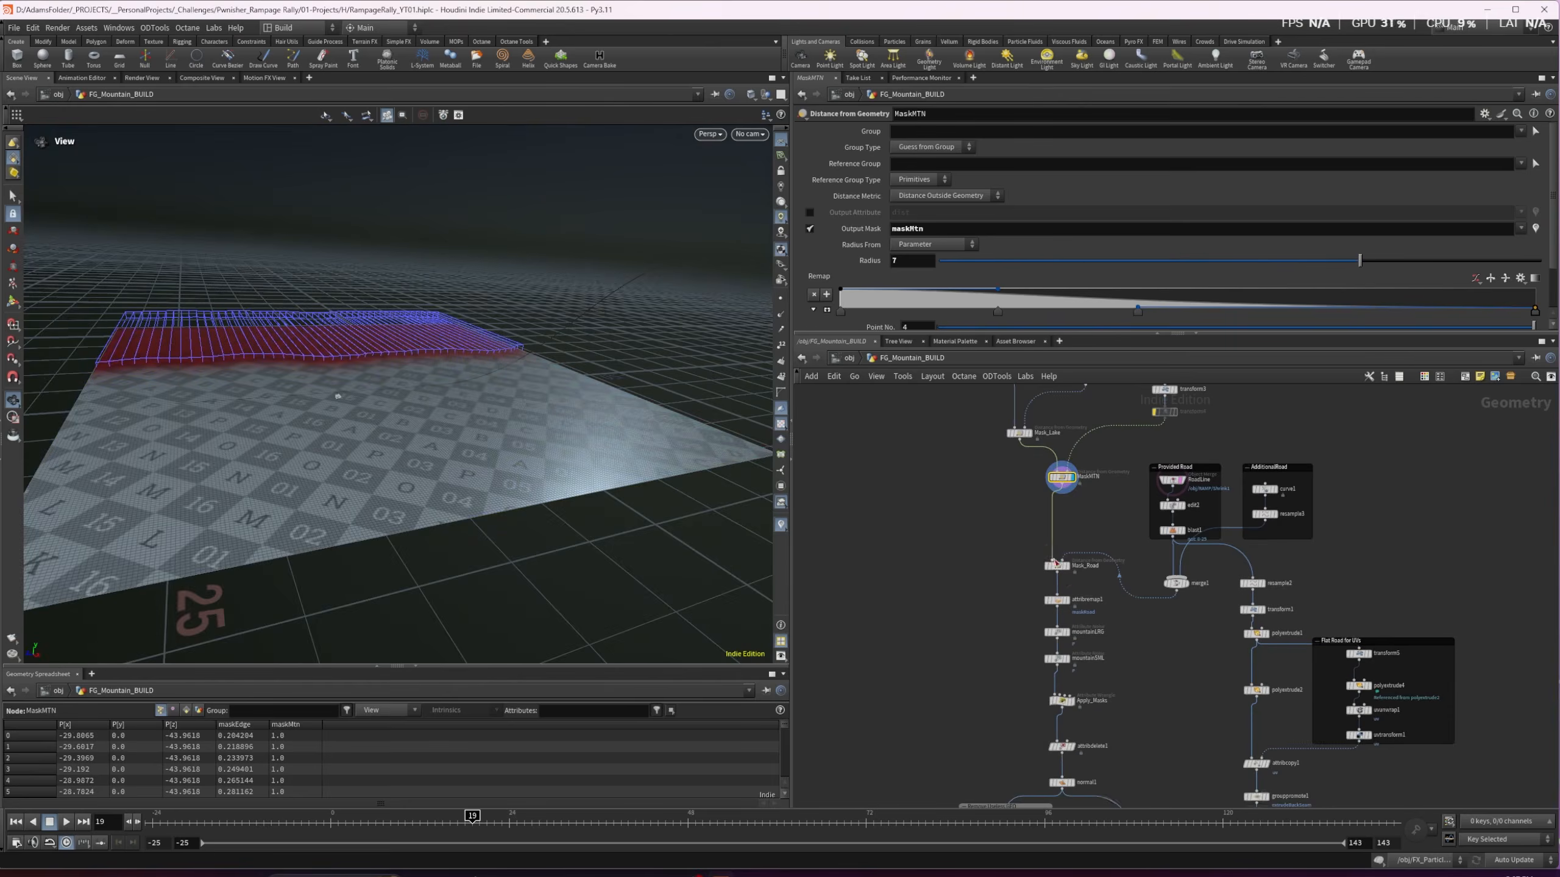
Inspect Mask_Road together with its source curves, previewing the provided RoadLine and the additional road's resampled curve
mouse_move(1058, 568)
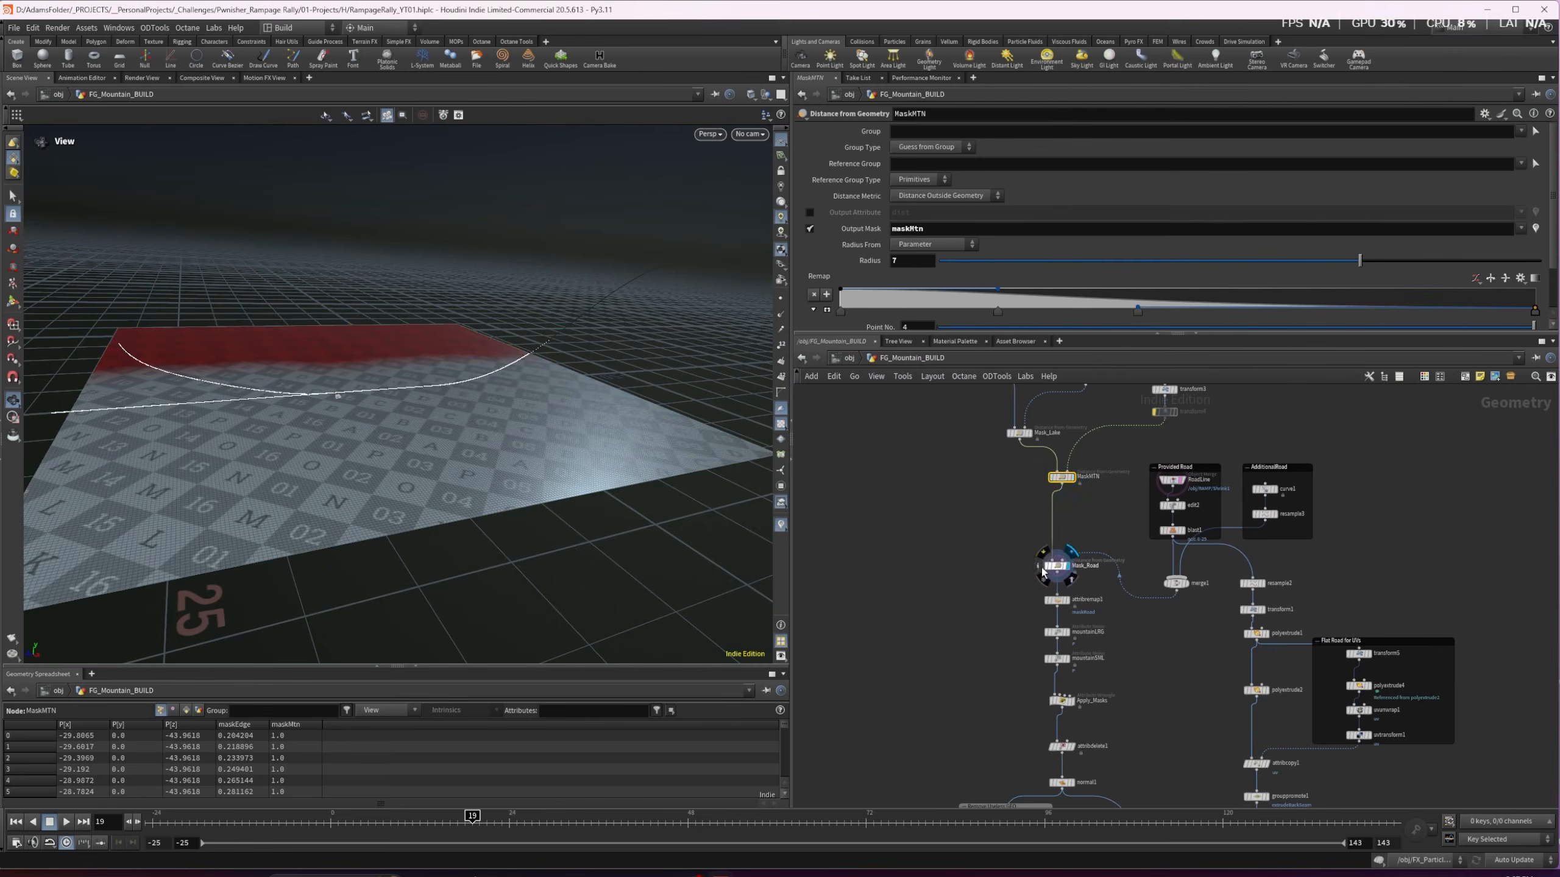
middle_click(1045, 573)
left_click(1017, 308)
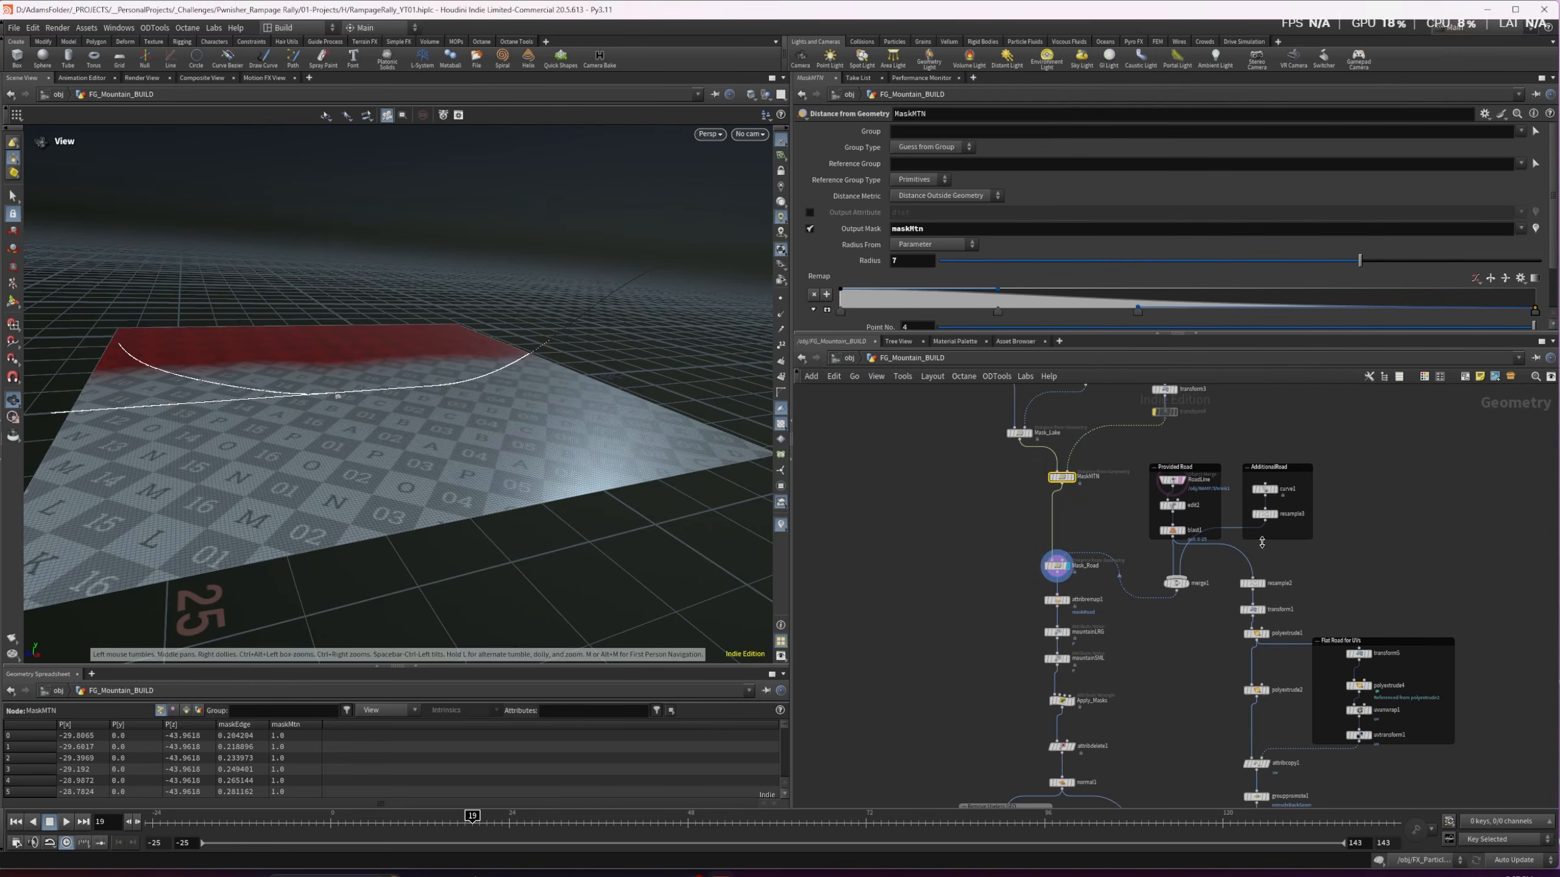
left_click(1188, 487)
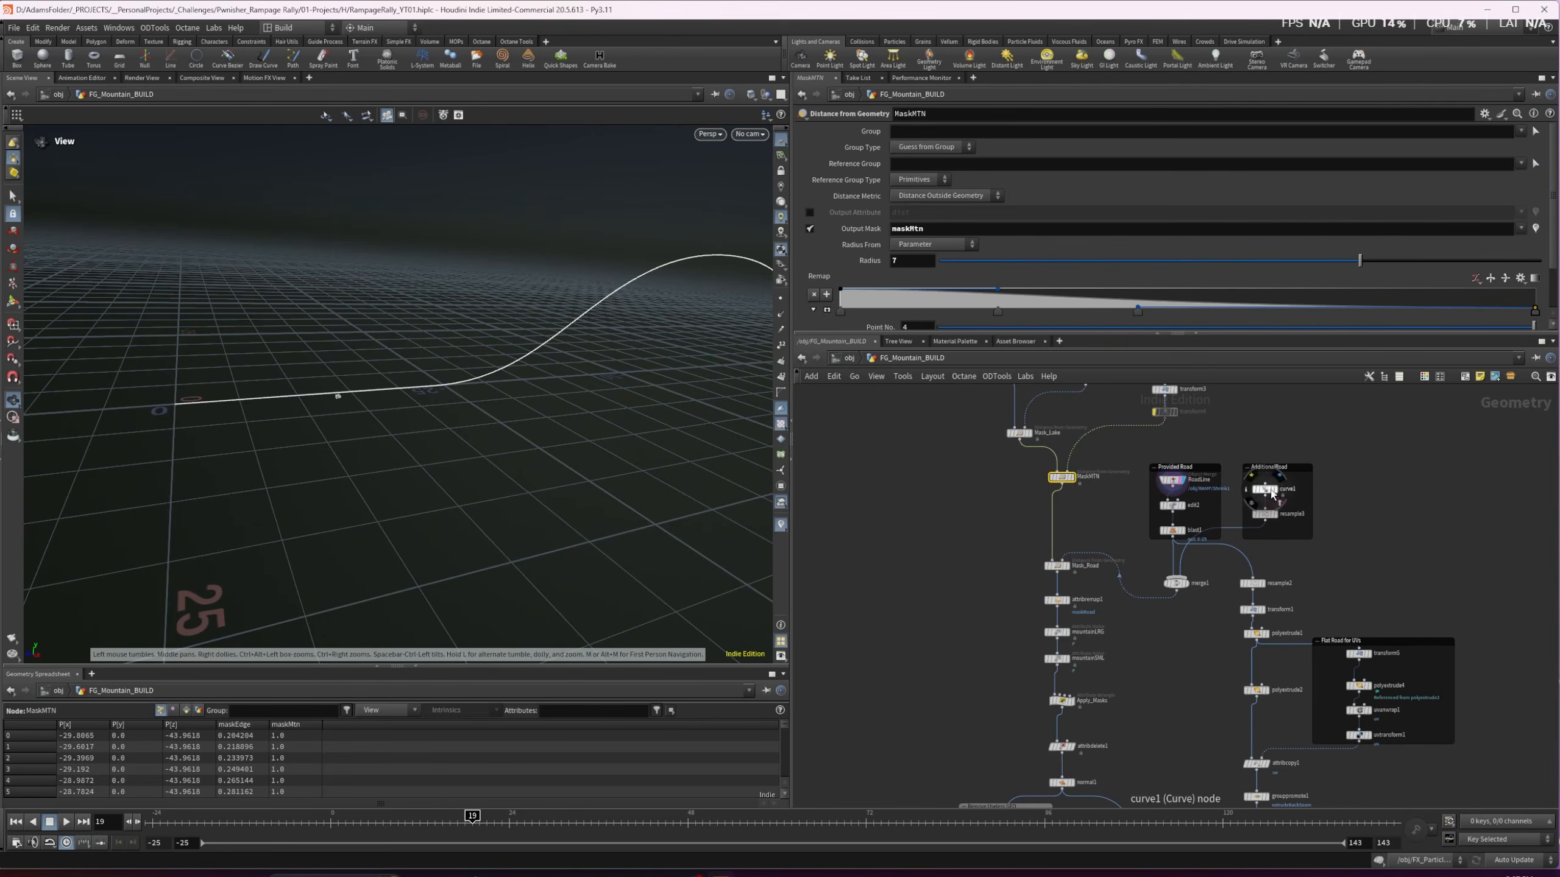
left_click(1277, 520)
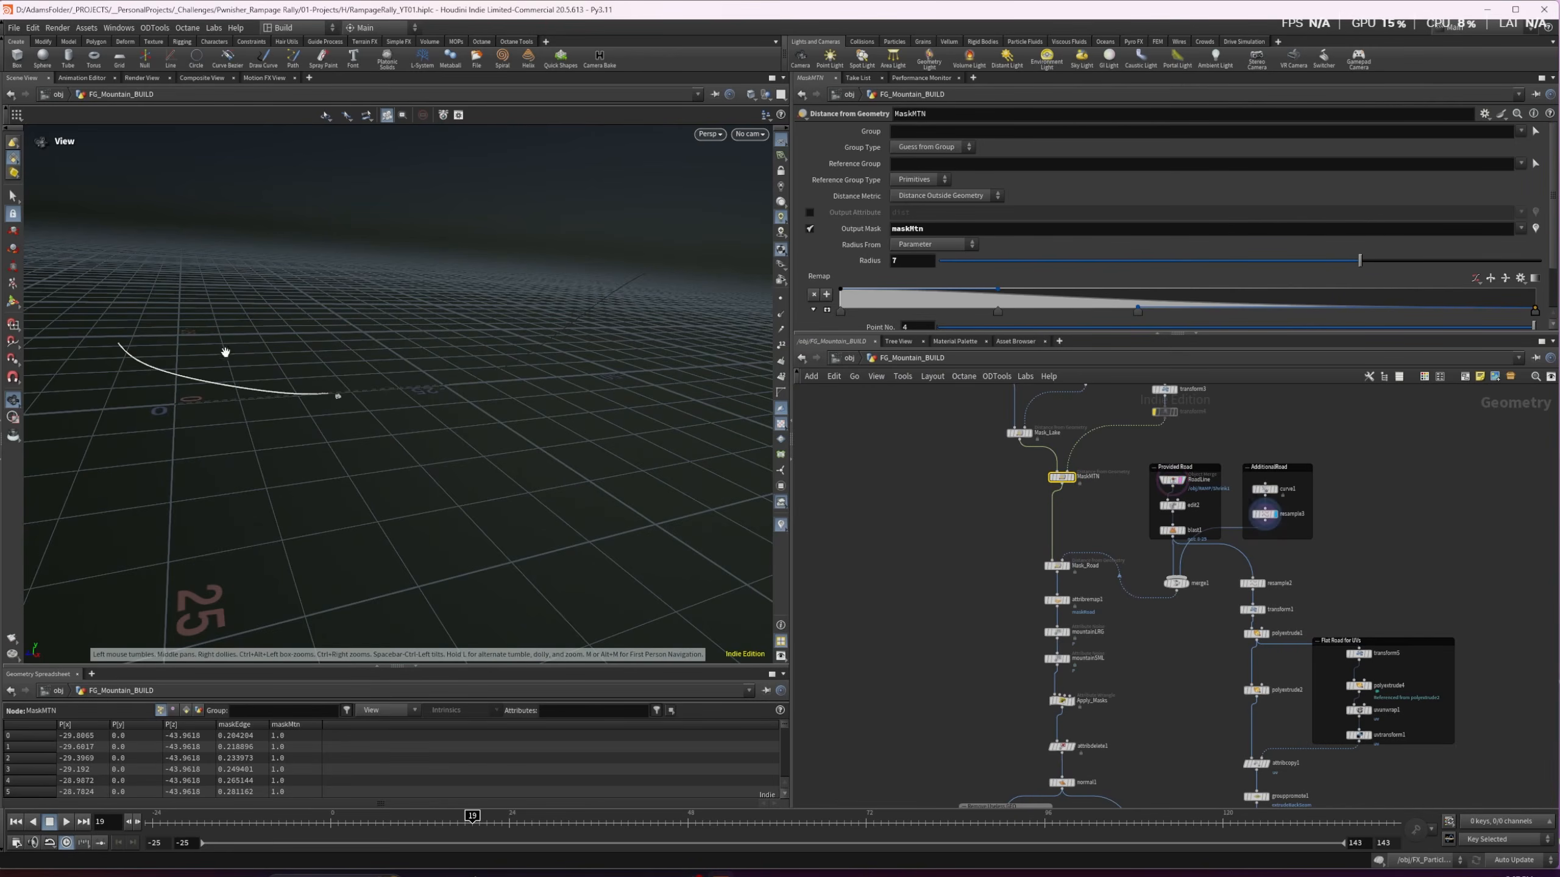
left_click(1065, 566)
left_click_drag(227, 406, 252, 408)
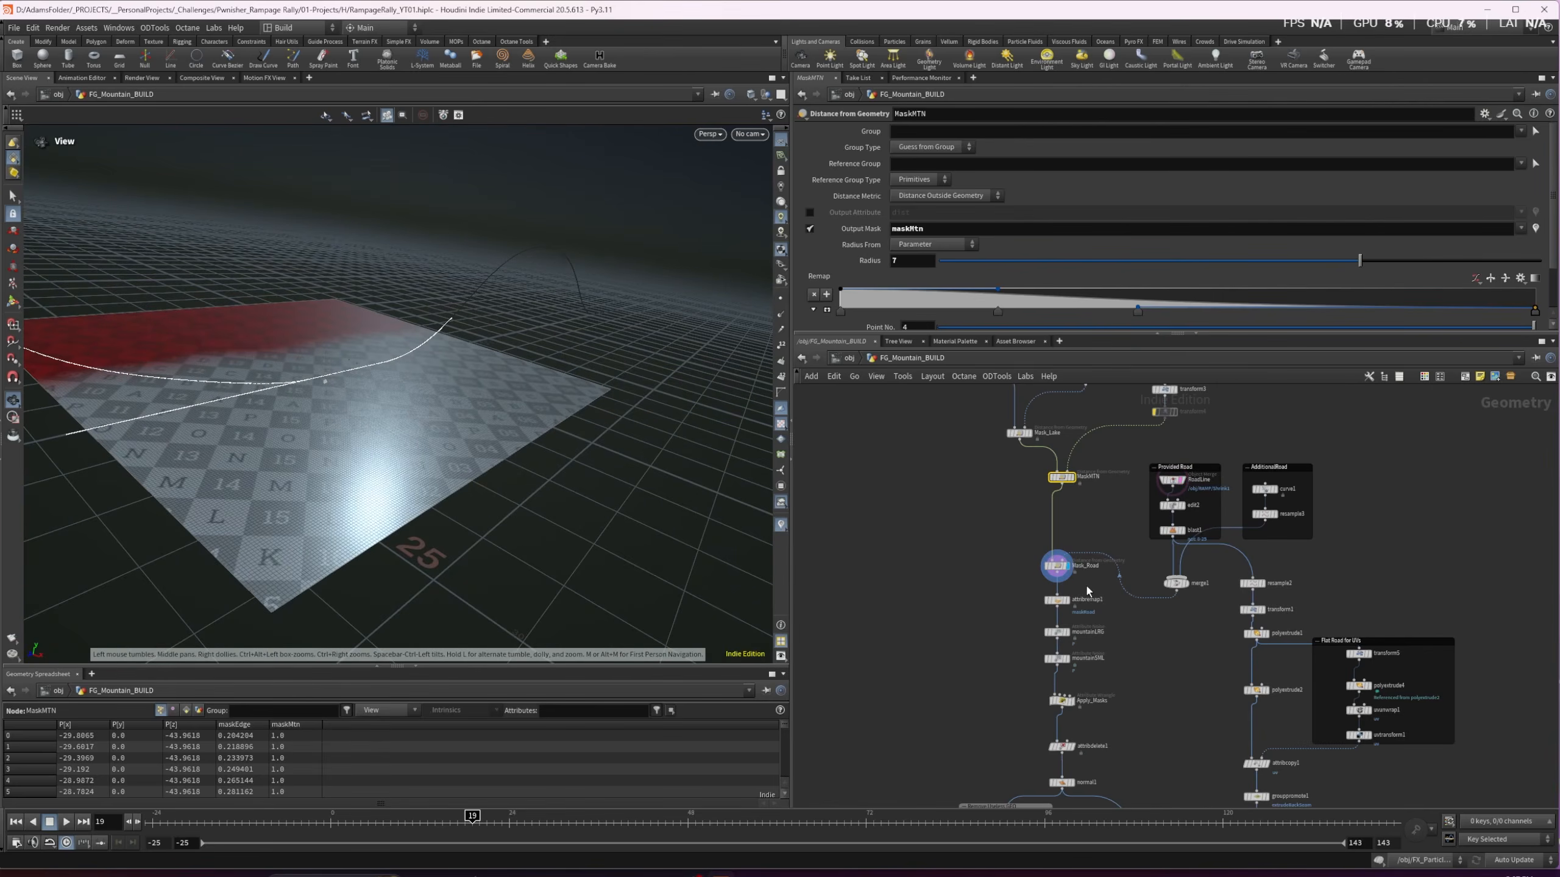
Review the attribremap1 settings for maskRoad and preview the large mountain noise displacement
left_click(1067, 600)
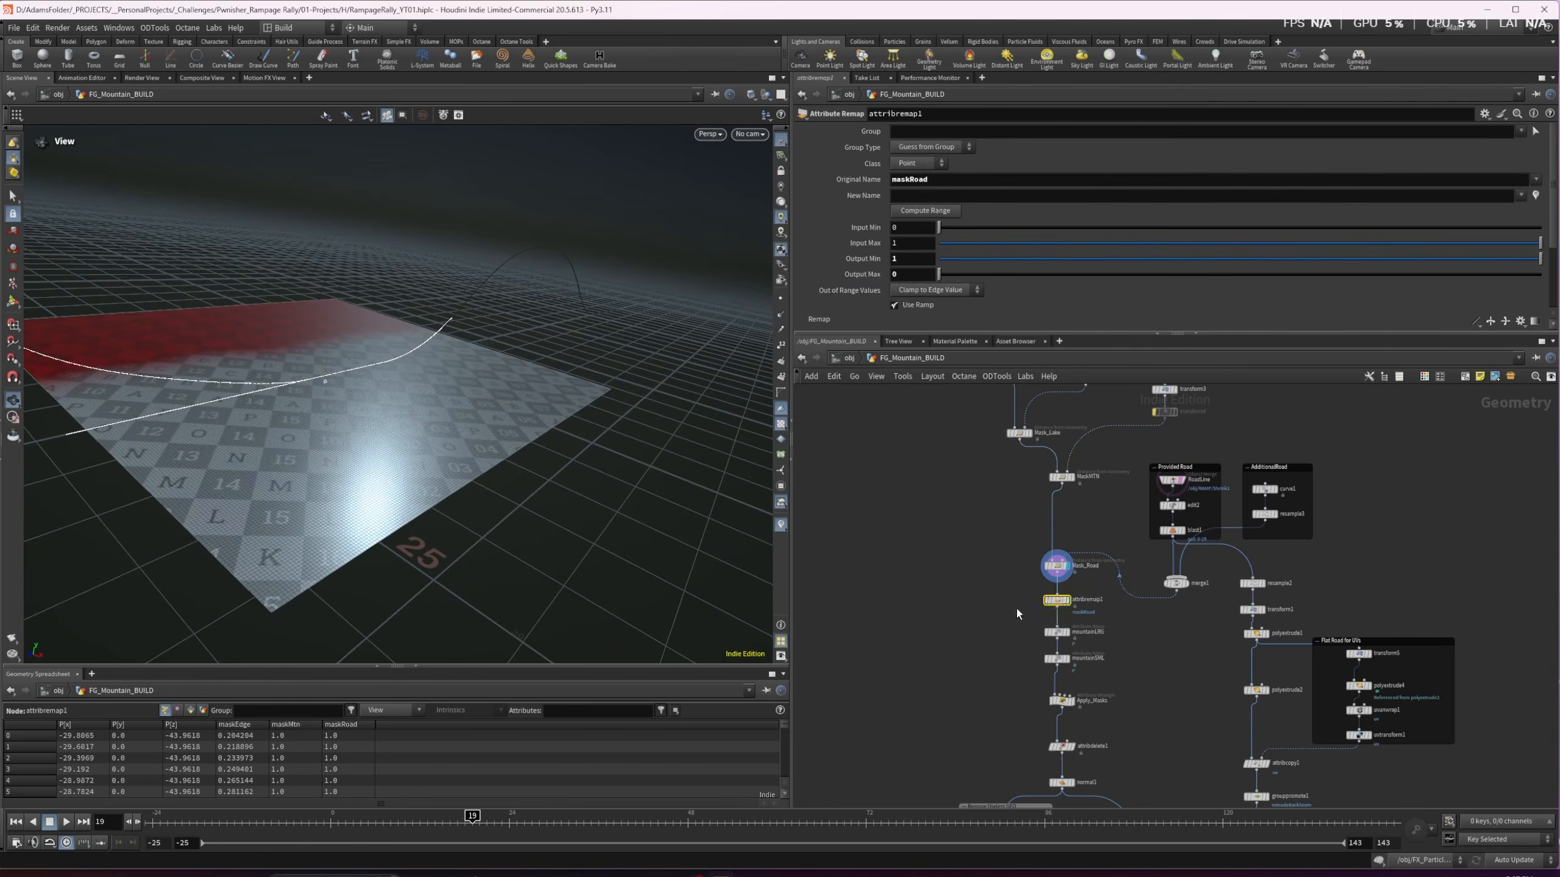
left_click(1070, 605)
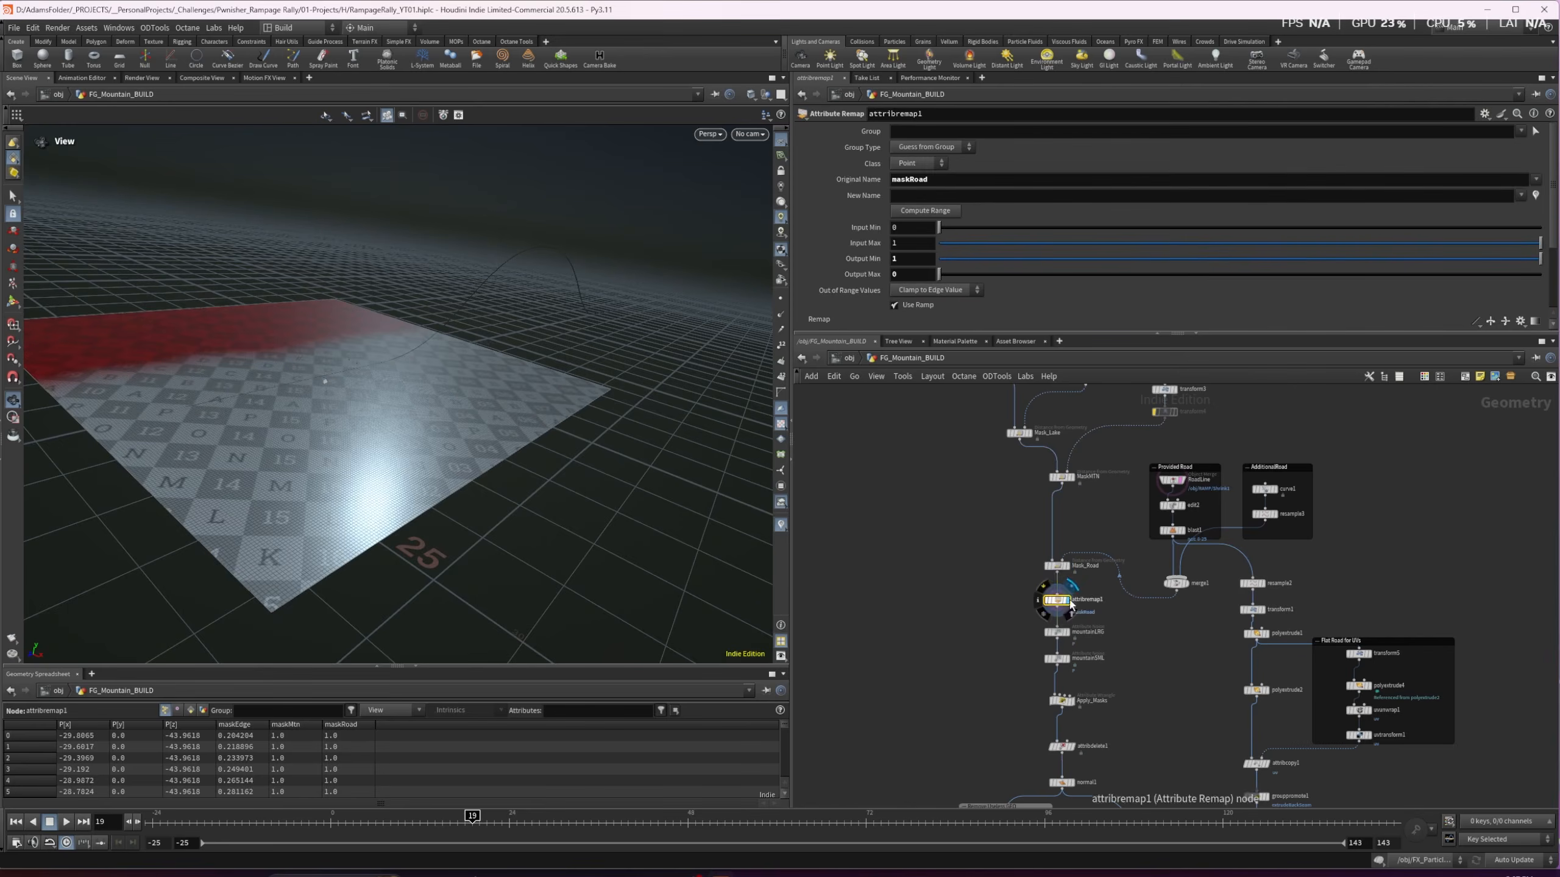
left_click(1067, 633)
left_click_drag(289, 409, 91, 444)
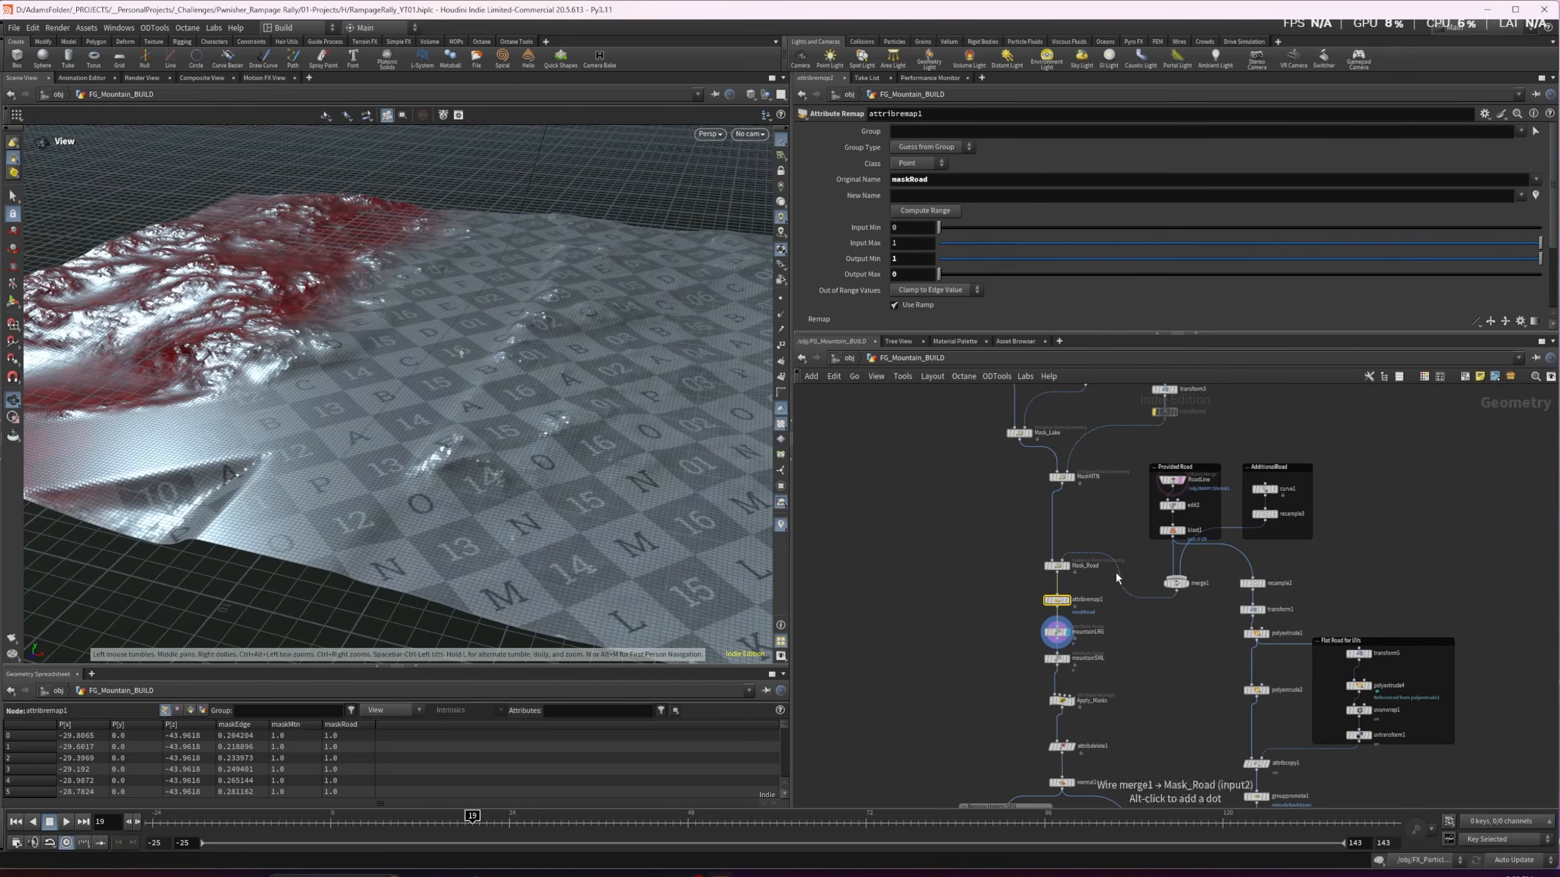
Compare Mask_Road with the mountainSML noise result and visualize the maskRoad attribute on the terrain
left_click(1071, 552)
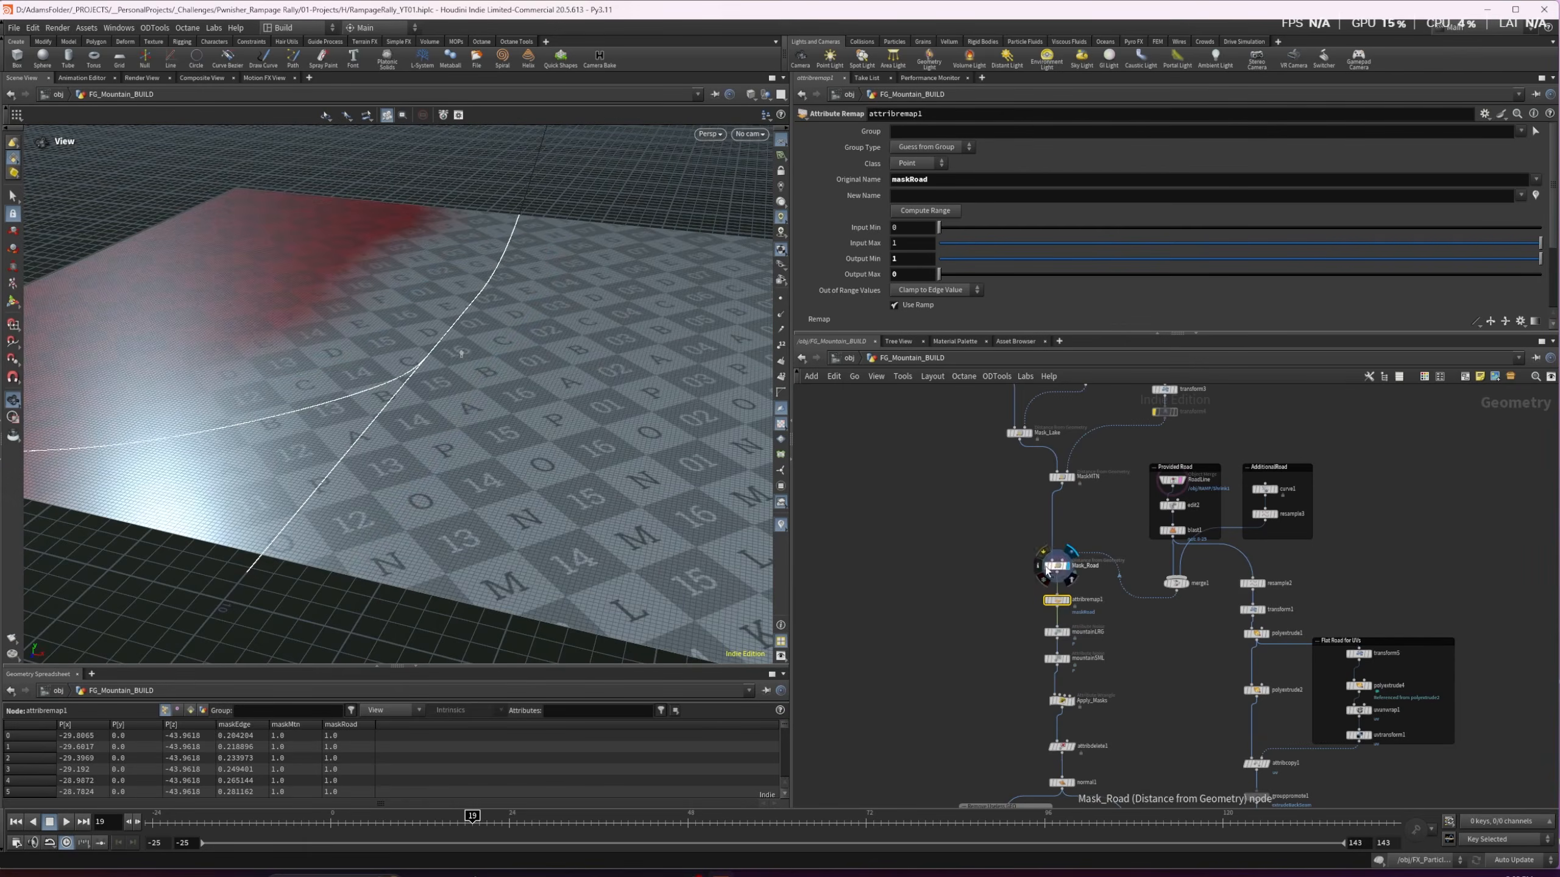
left_click(1070, 617)
left_click(1070, 662)
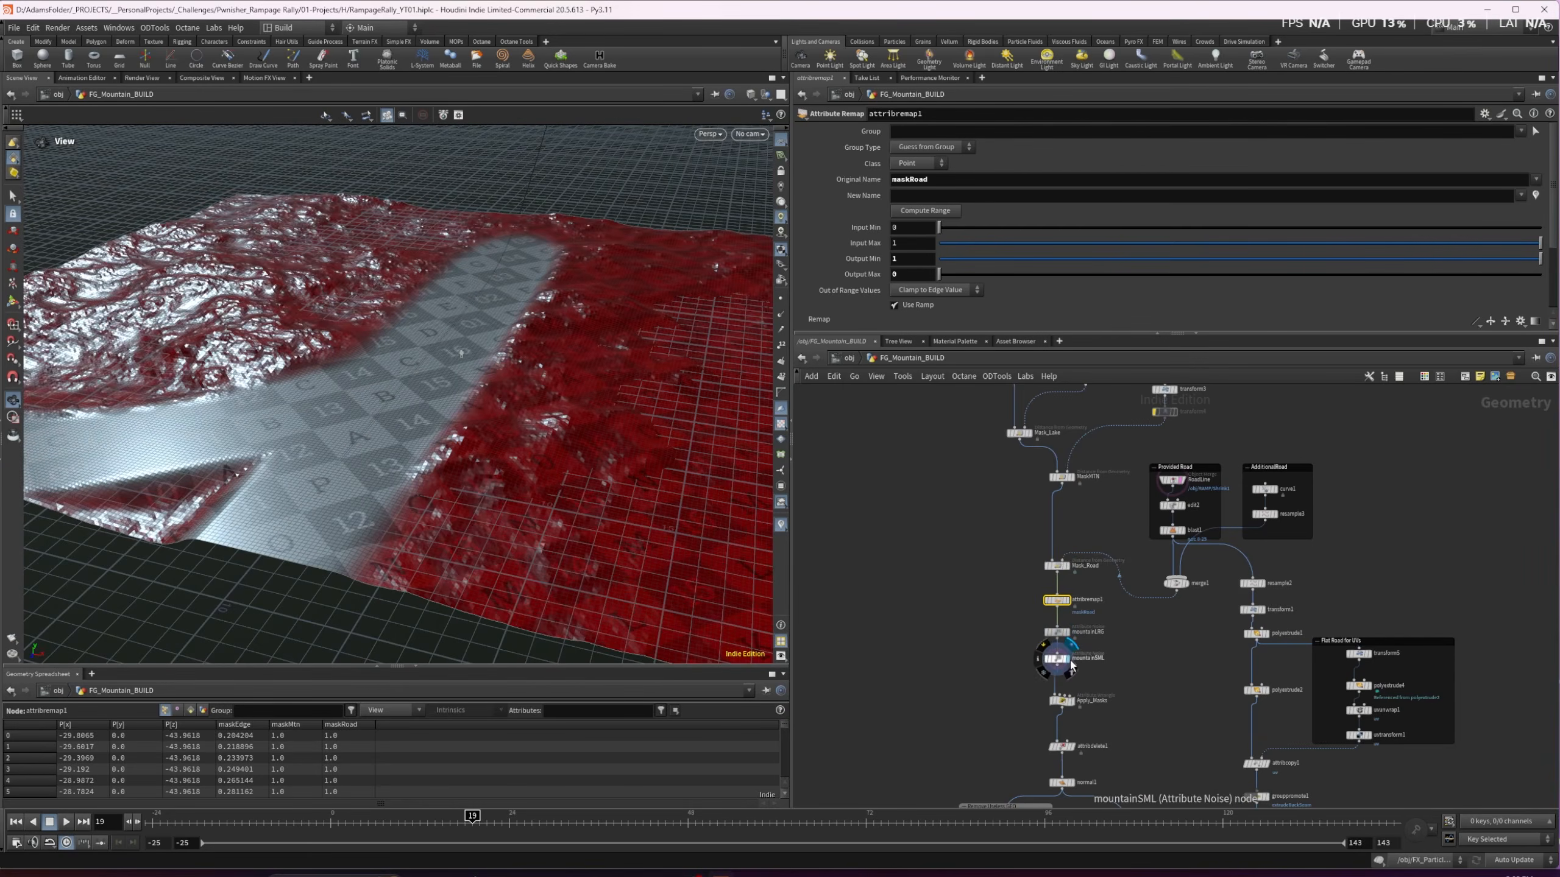
left_click(1062, 661)
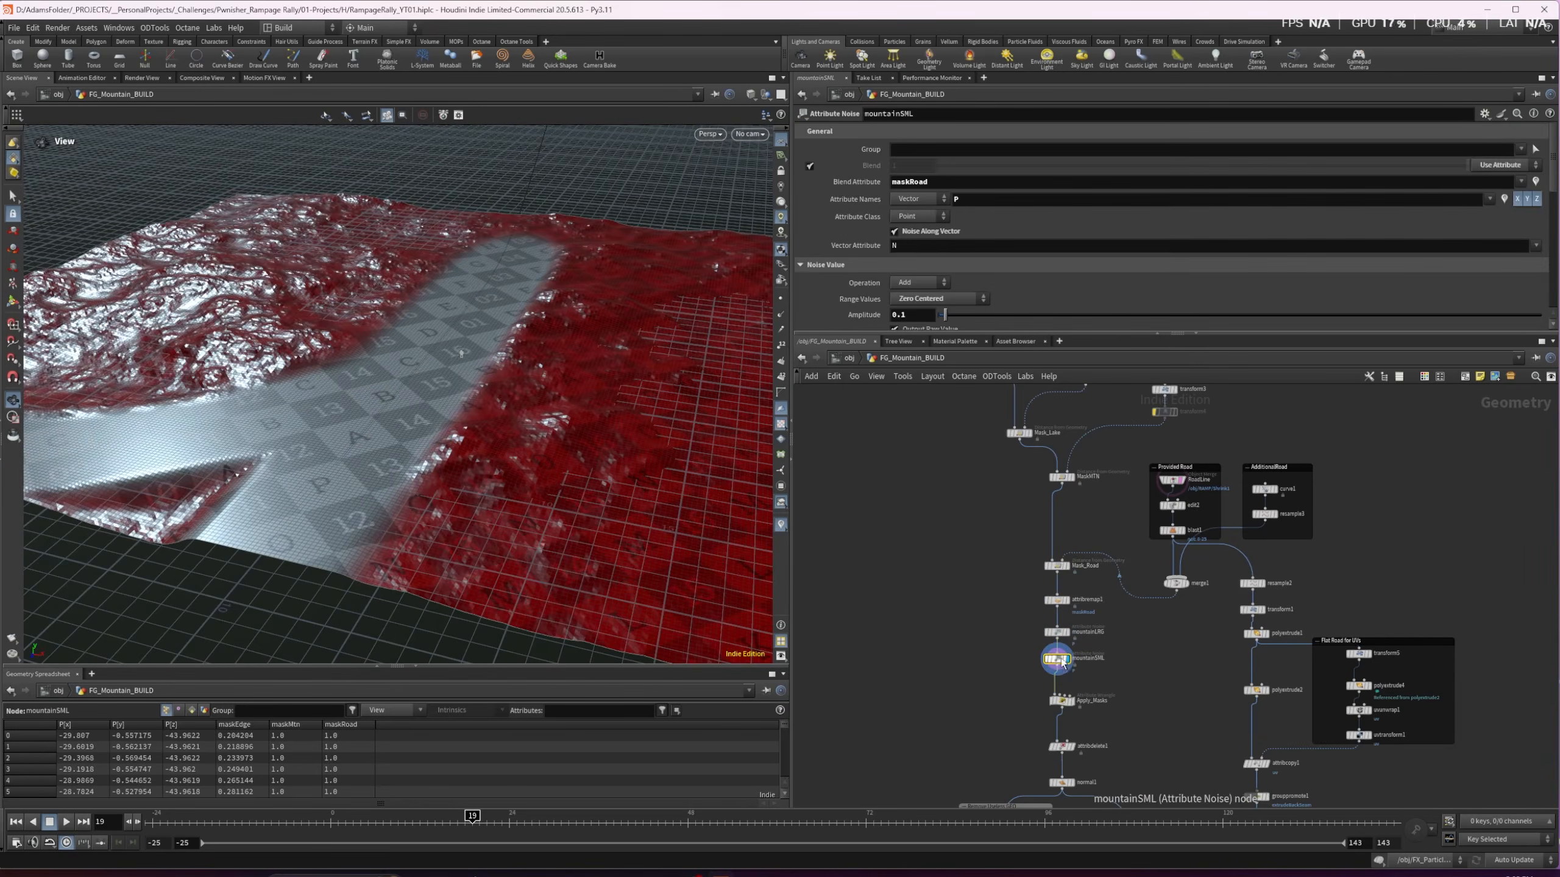
Preview the Apply_Masks wrangle and examine the raised terrain around the road from another angle
left_click(1062, 702)
left_click(1072, 702)
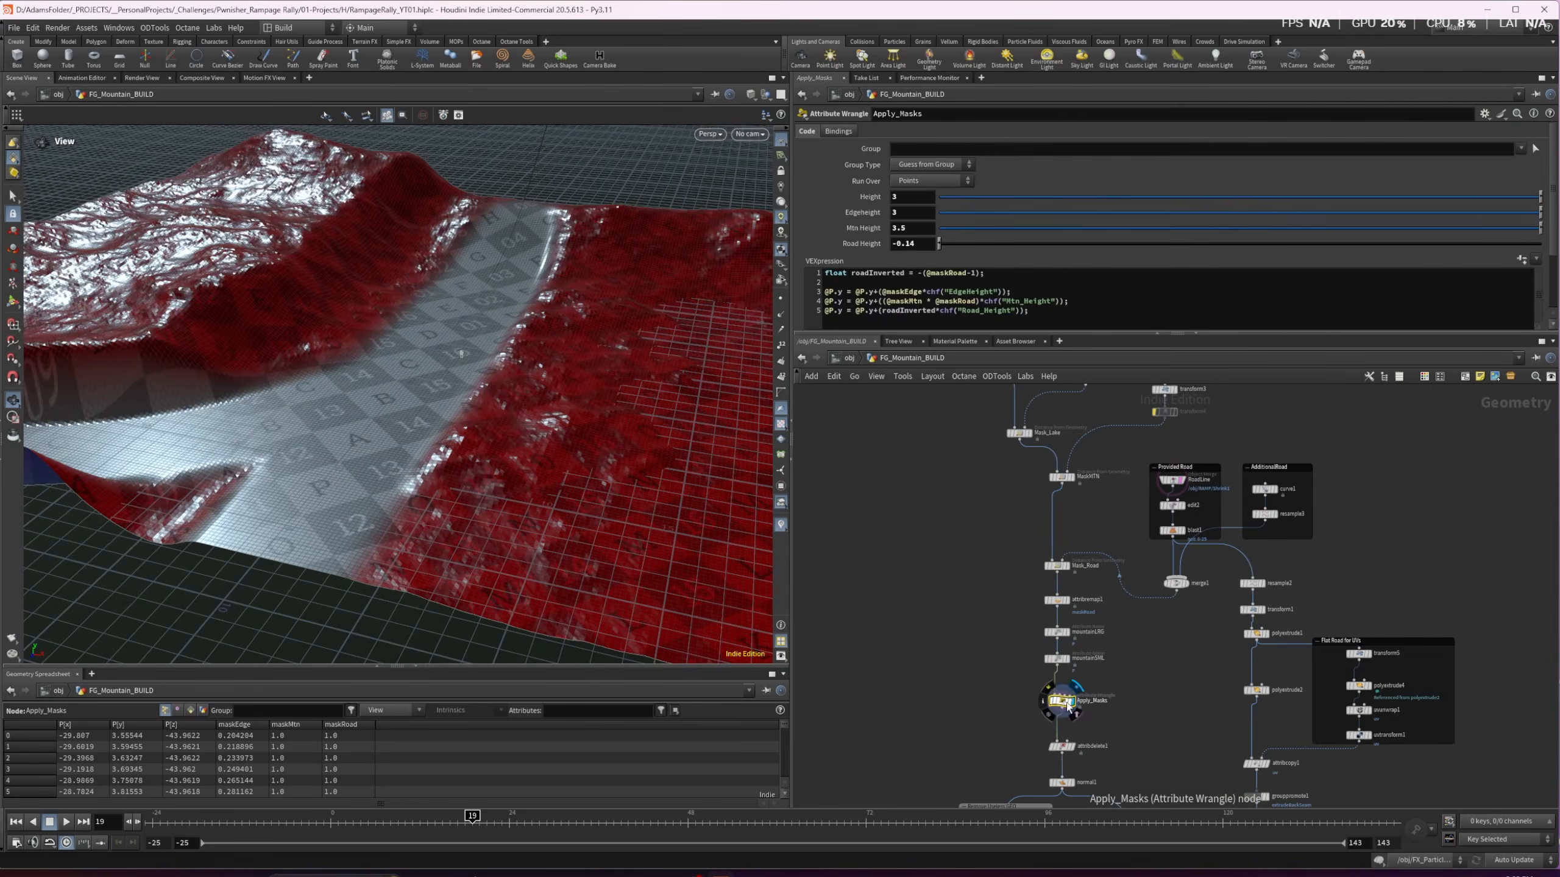
left_click_drag(455, 352, 468, 314)
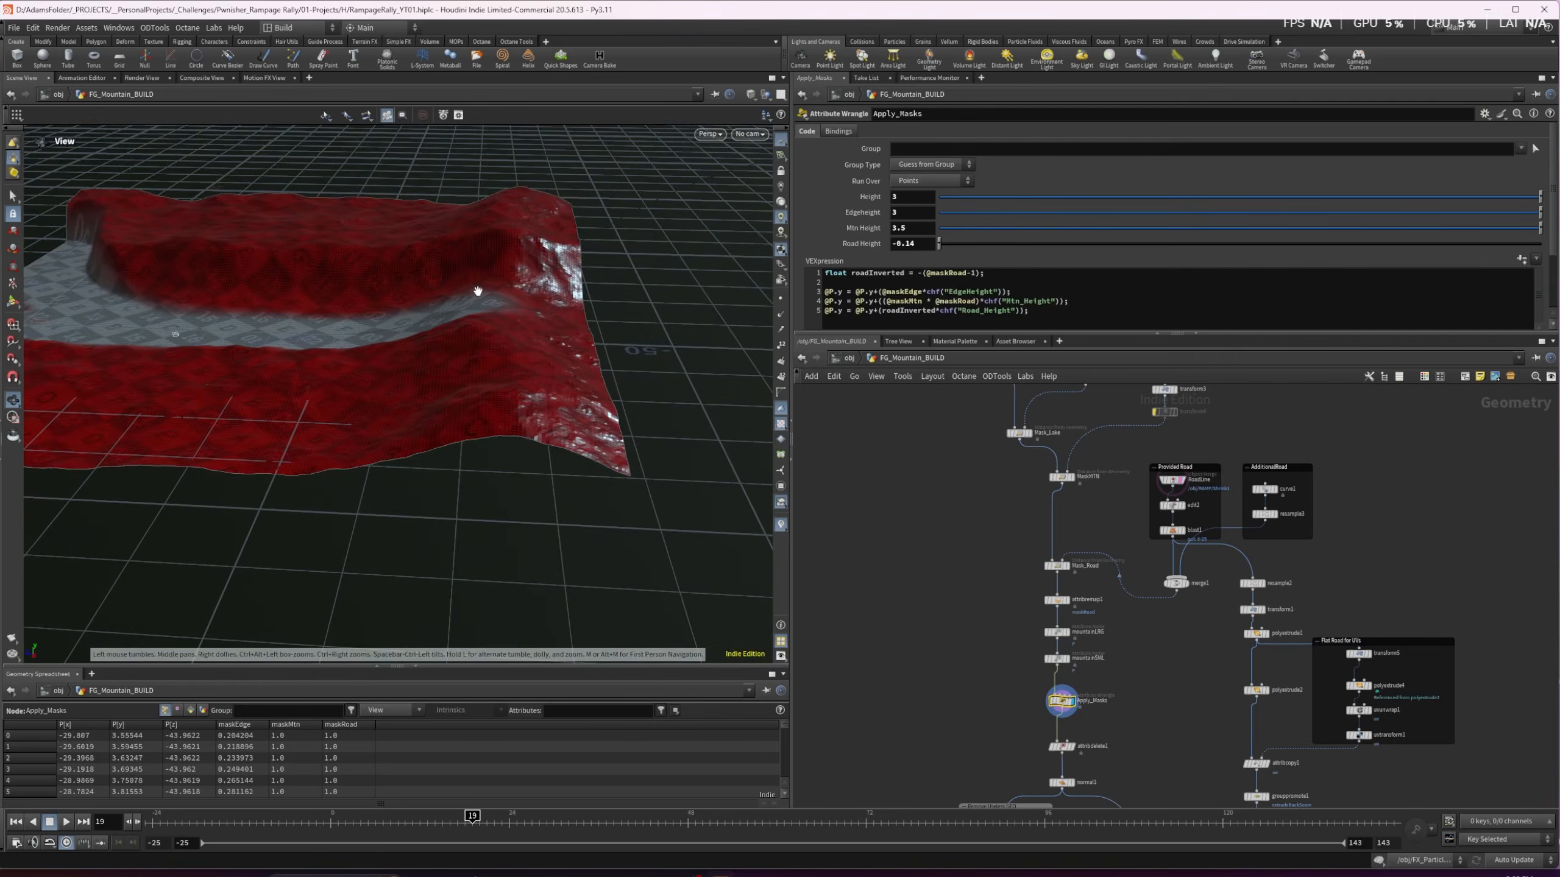
Try adjusting the Mask_Lake node's mask settings and undo the change
left_click(1019, 433)
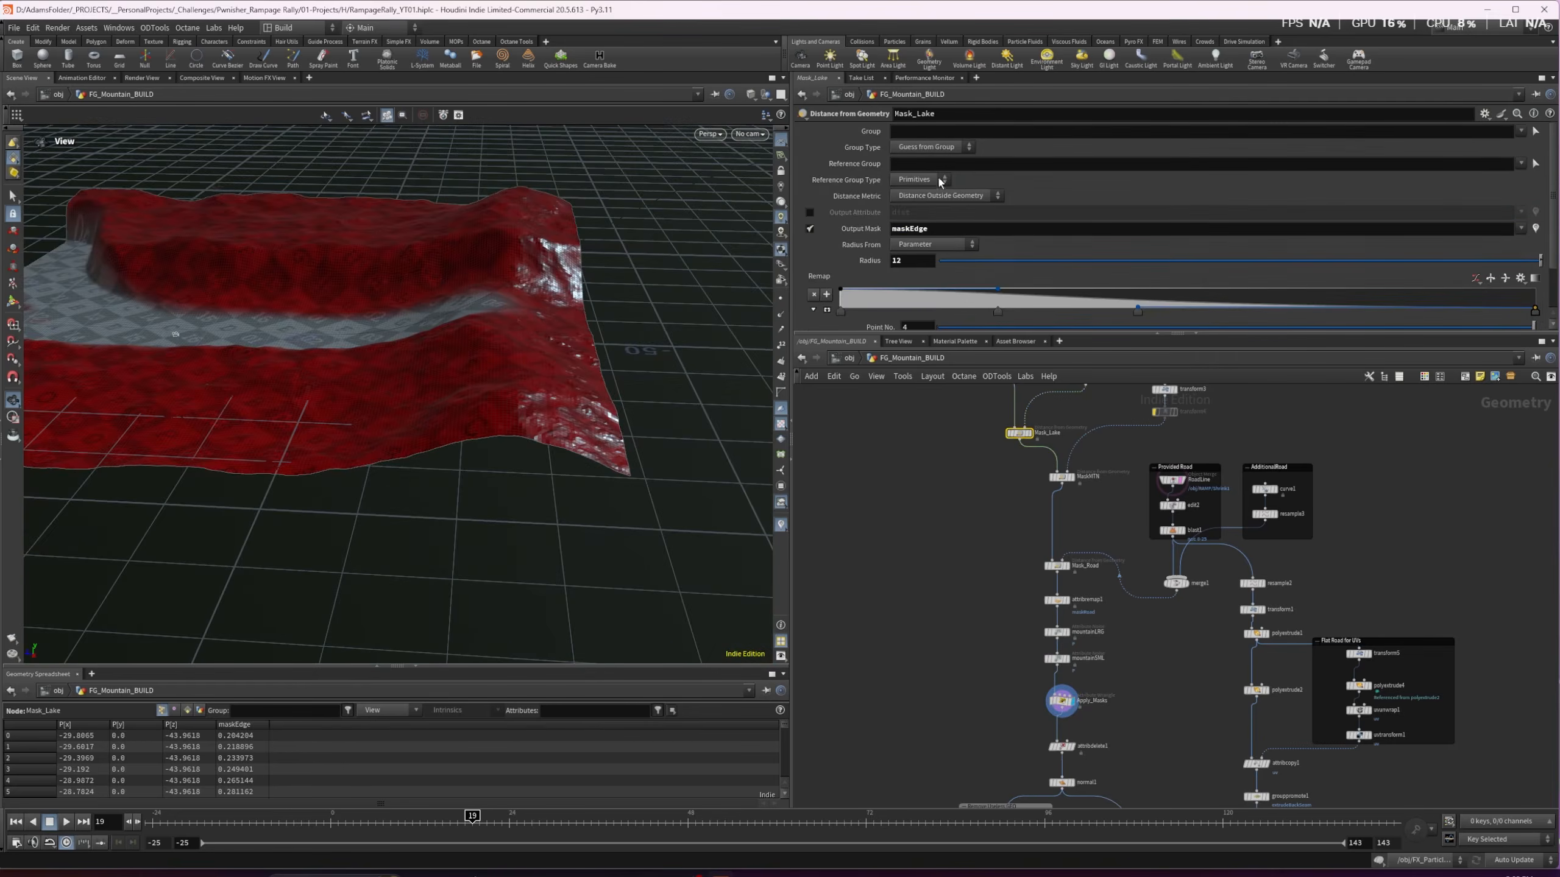
left_click_drag(1469, 271, 1556, 266)
key("ctrl+z")
left_click_drag(524, 363, 376, 456)
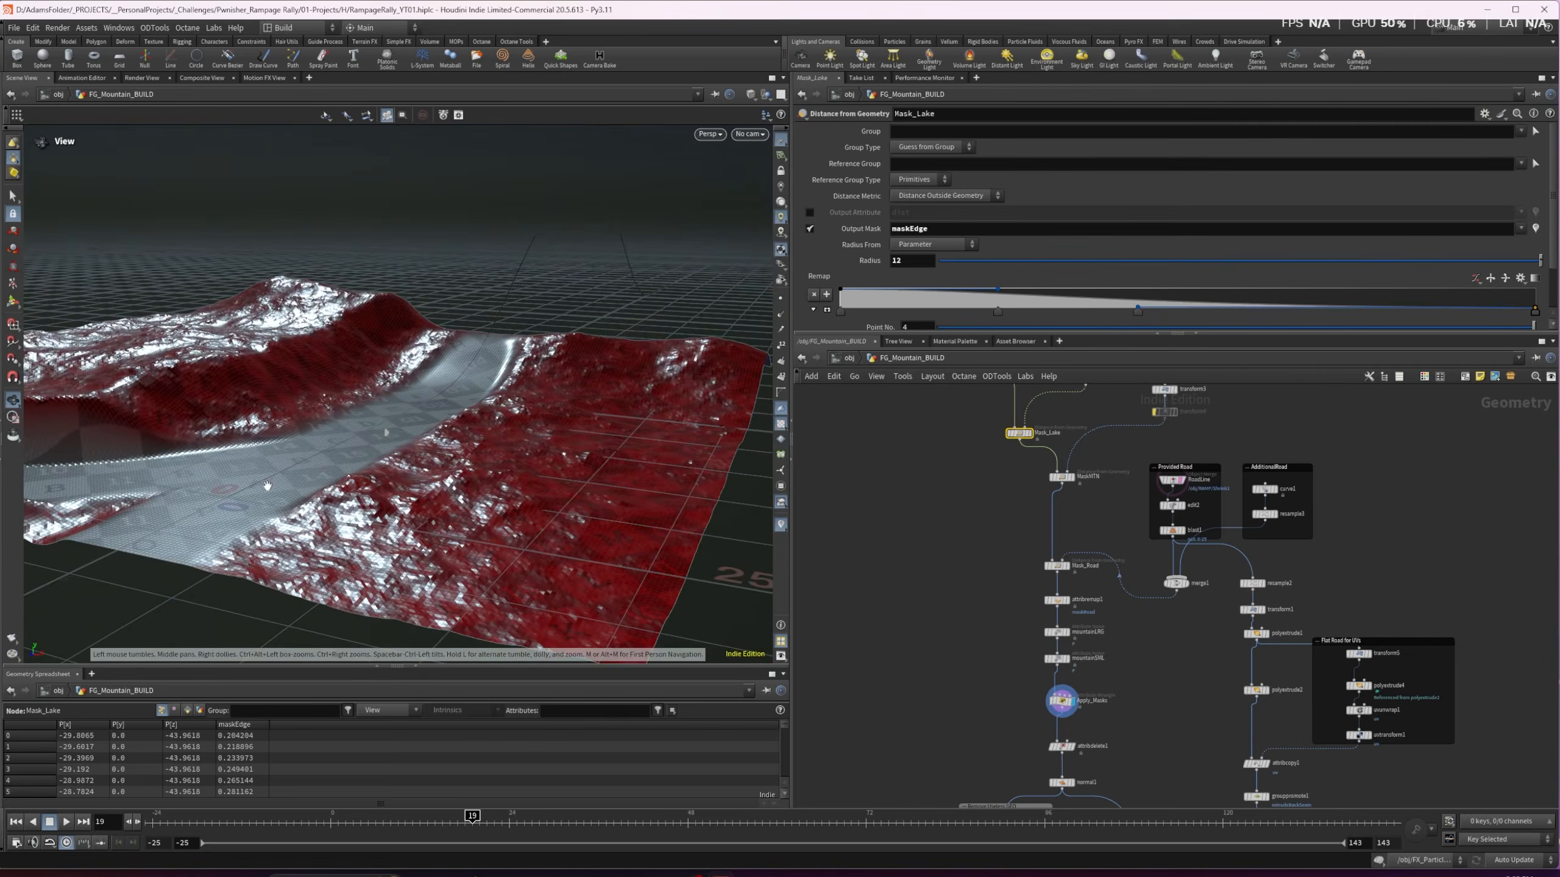
Preview the terrain at normal1 and at the full mountain output for points, examining the carved road and slopes
middle_click_drag(994, 679, 975, 464)
scroll(1014, 513, "up", 2)
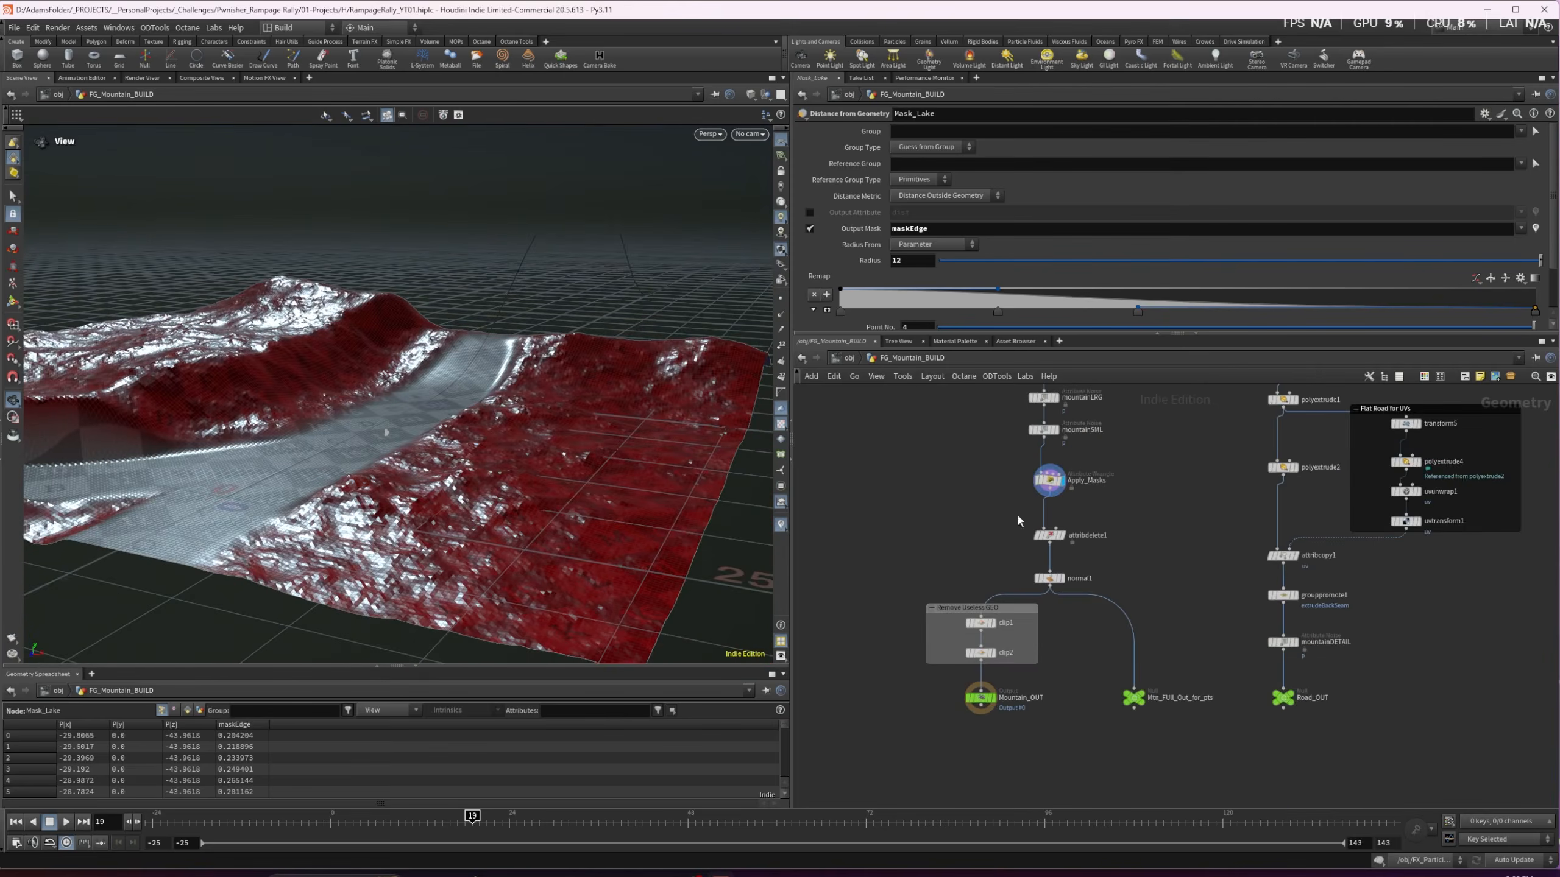
left_click(1049, 578)
left_click(1062, 578)
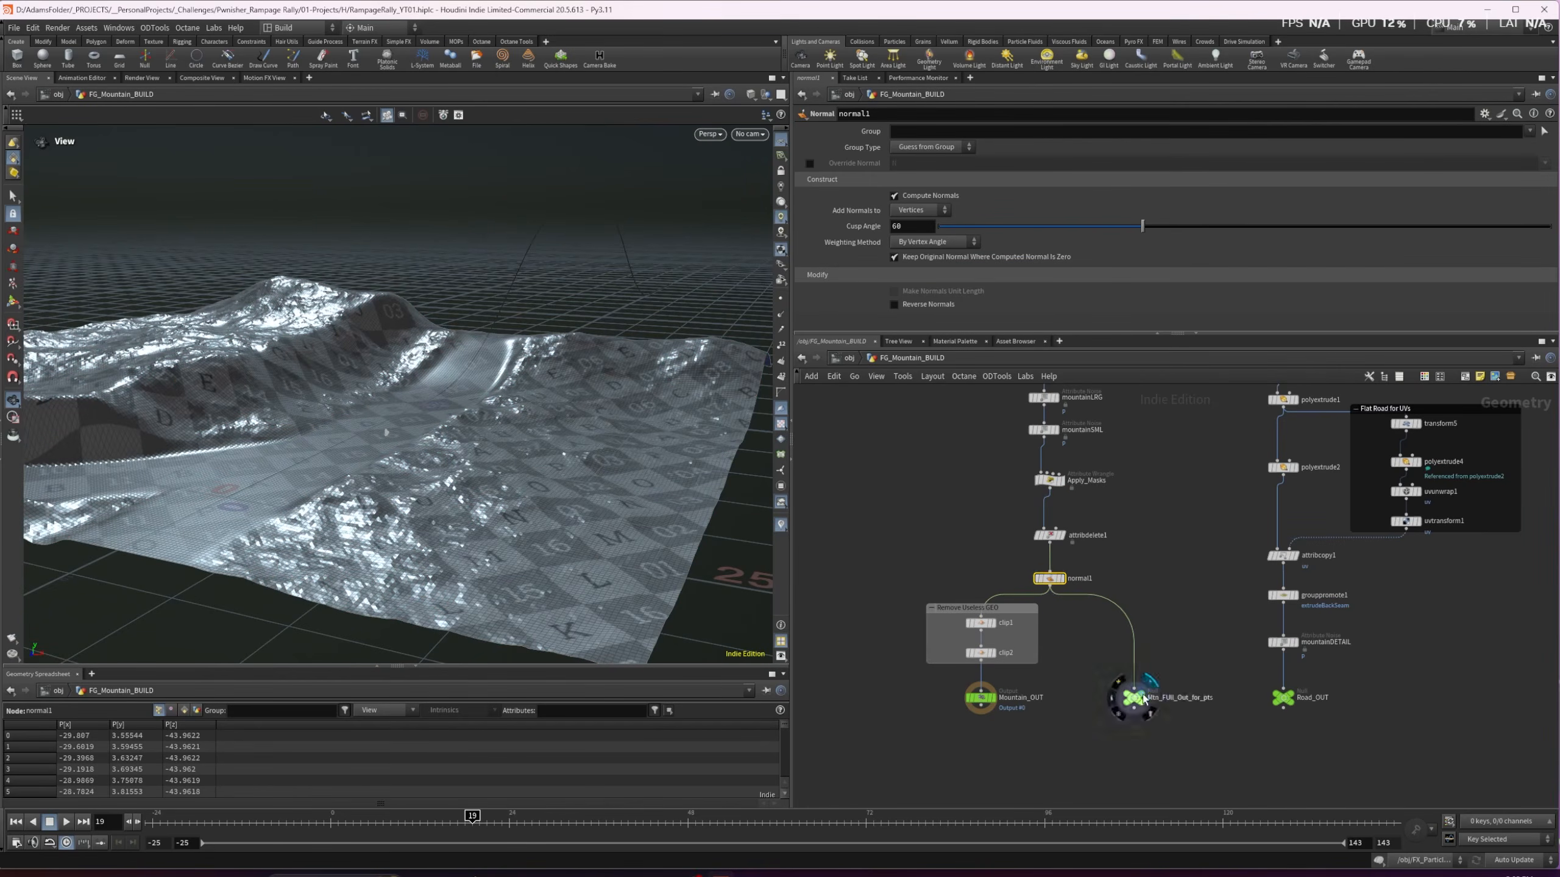
left_click_drag(413, 420, 451, 405)
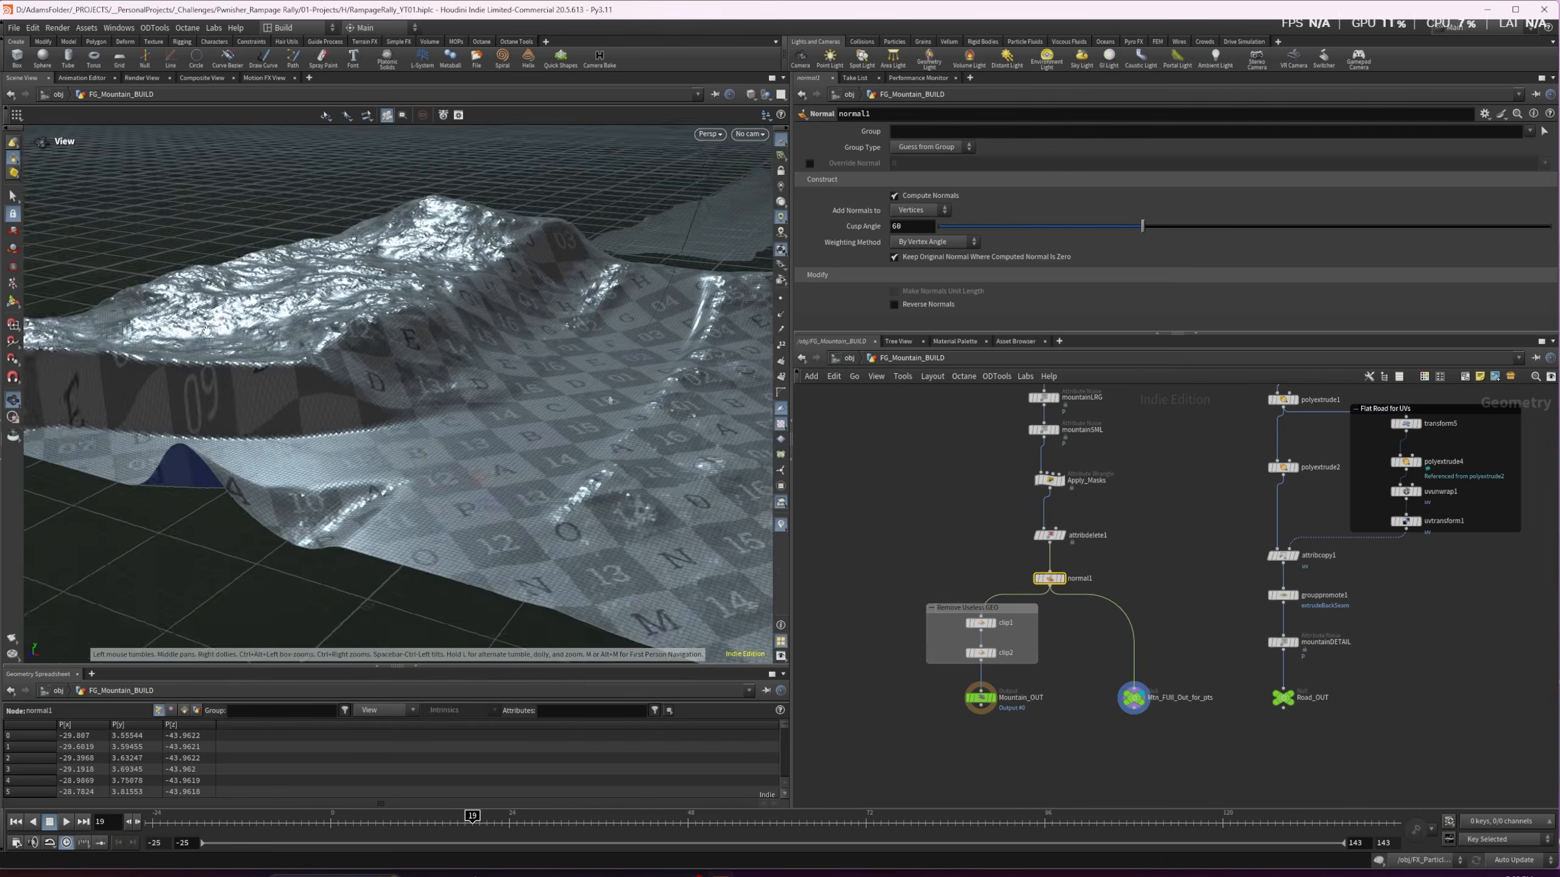
left_click_drag(430, 381, 343, 369)
middle_click_drag(343, 369, 371, 354)
left_click_drag(371, 354, 364, 315)
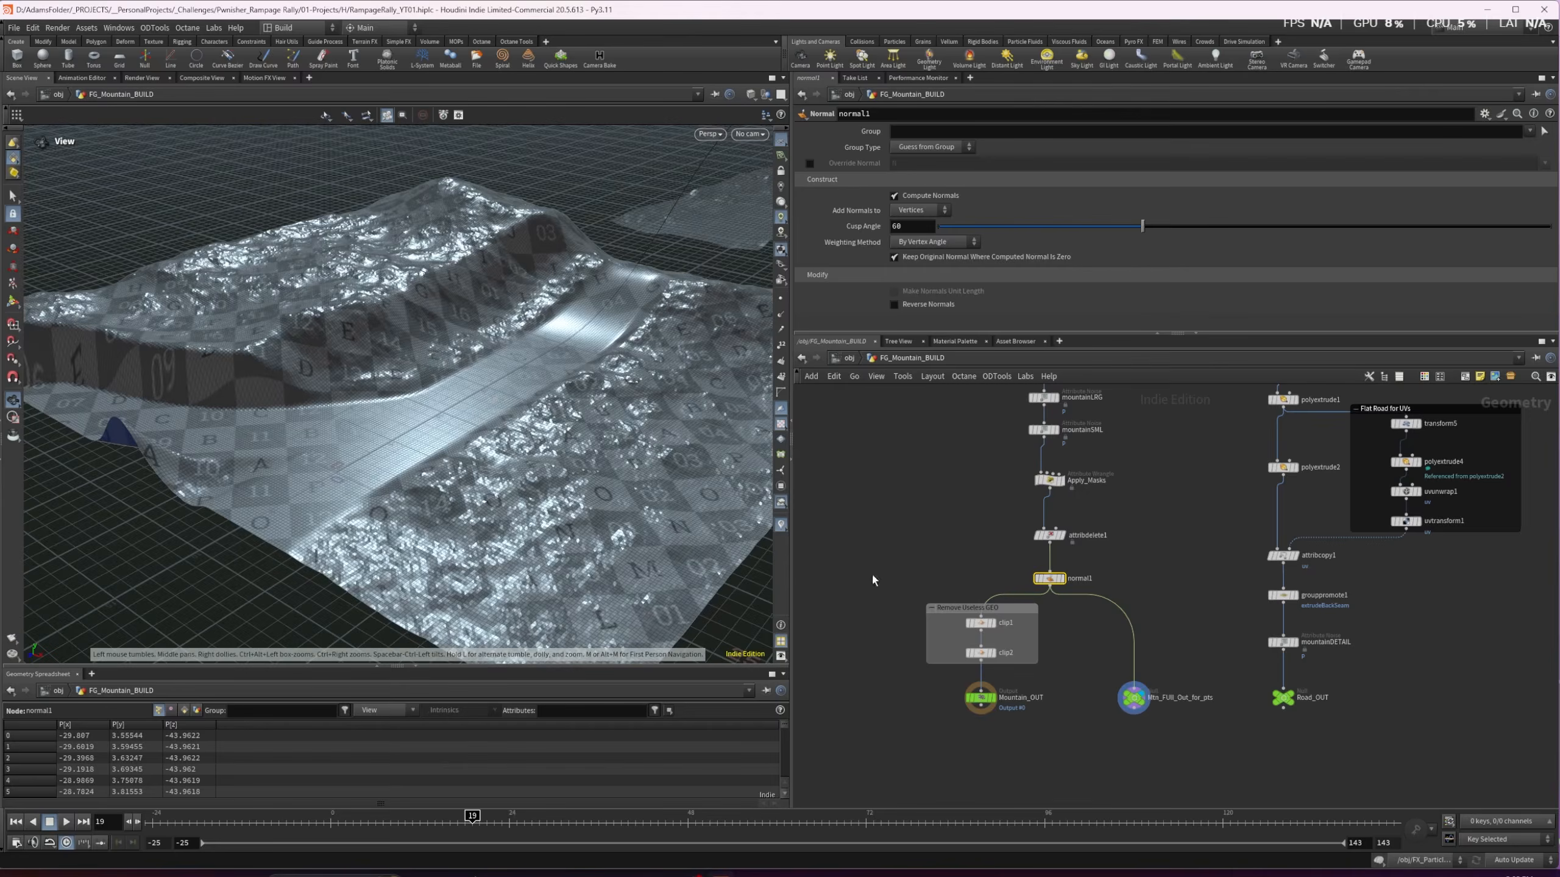
Try lowering the Apply_Masks wrangle's edge height to 0.778 and mountain height to 0.822, undoing each change
left_click(1049, 480)
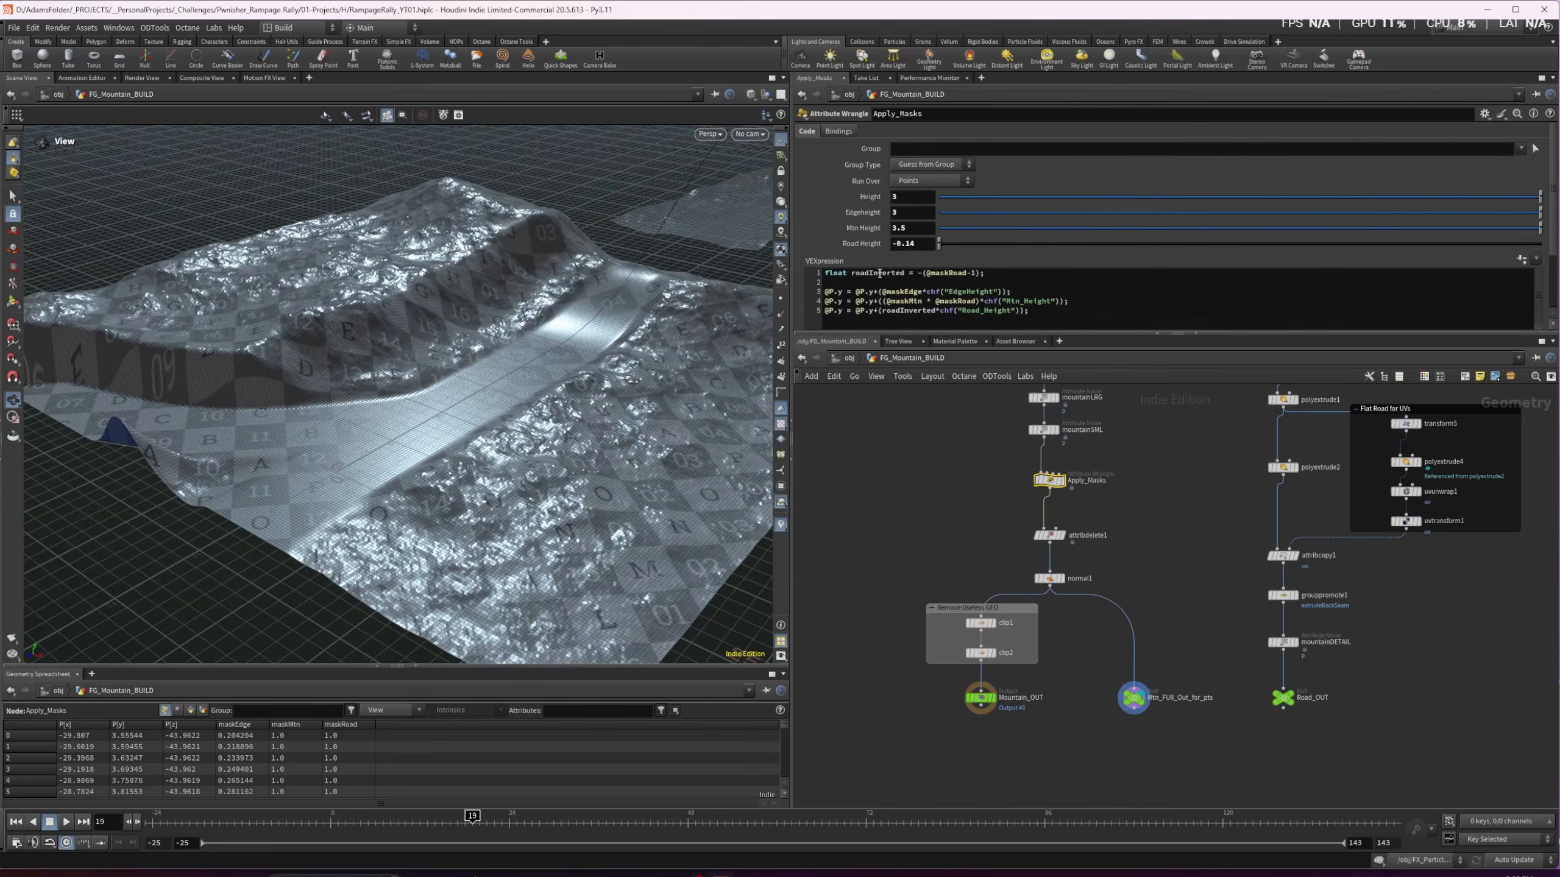
left_click_drag(1121, 212, 1431, 223)
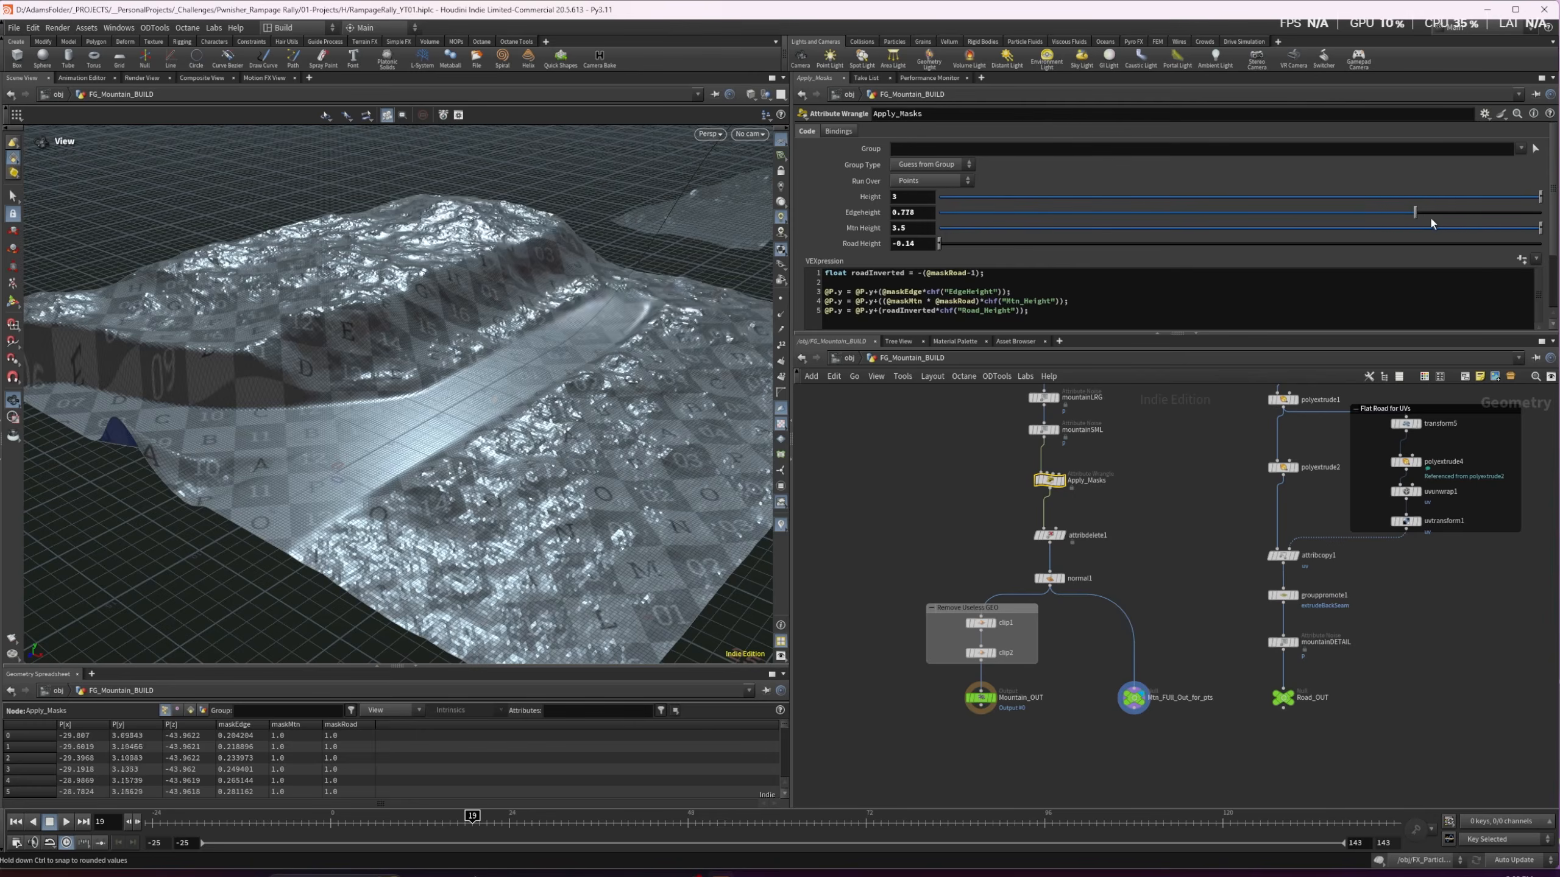
key("ctrl+z")
left_click_drag(1225, 228, 1488, 228)
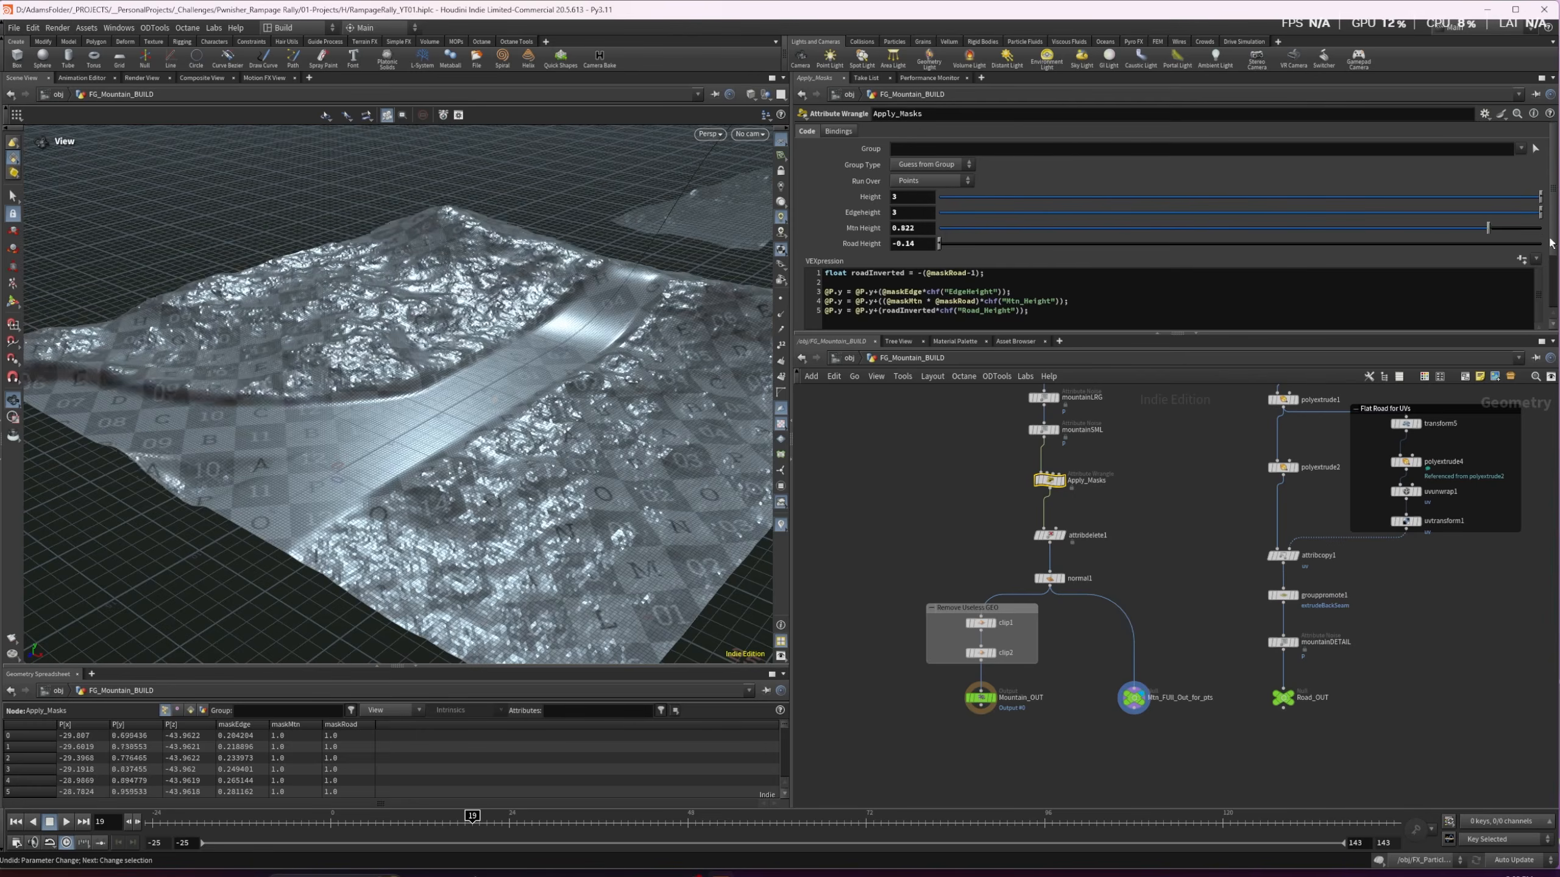
key("ctrl+z")
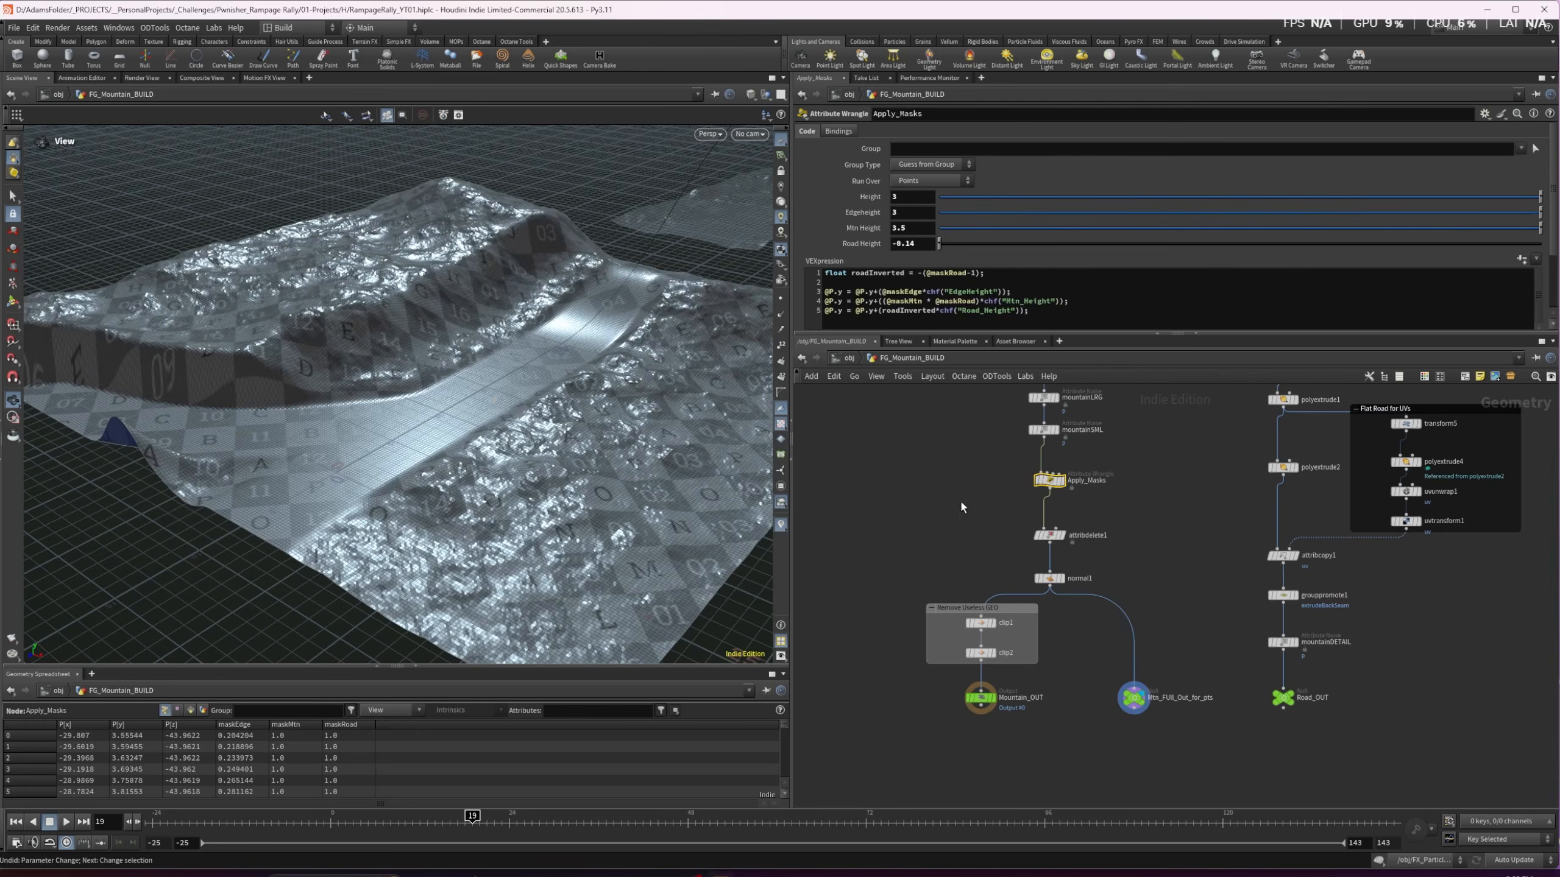
Examine the terrain on both sides of the road and look at it through a scene camera
left_click_drag(316, 414, 336, 392)
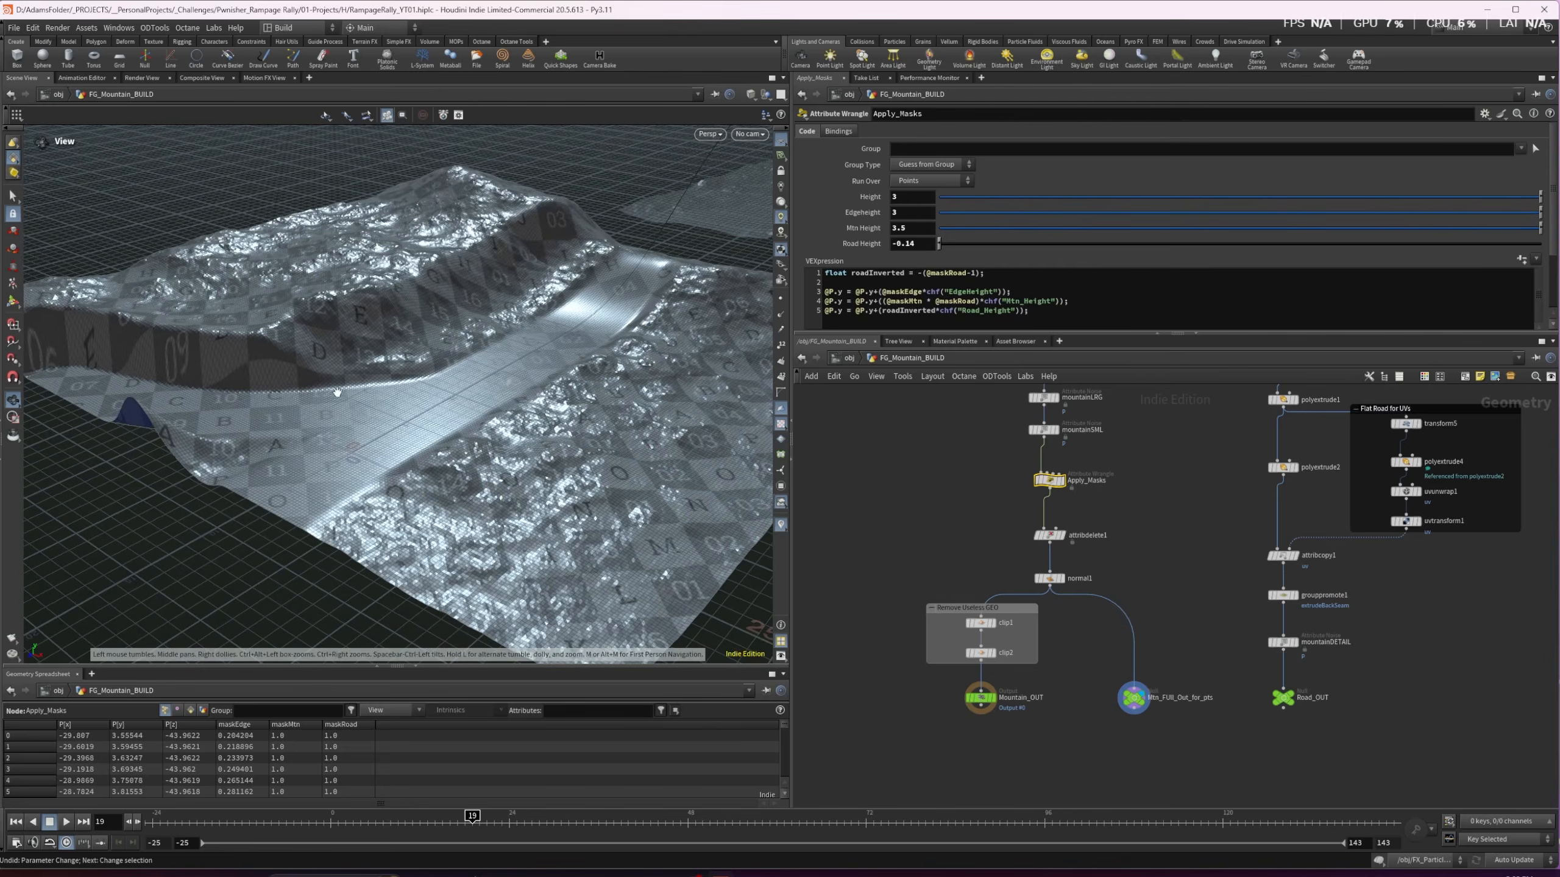
left_click_drag(563, 496, 692, 328)
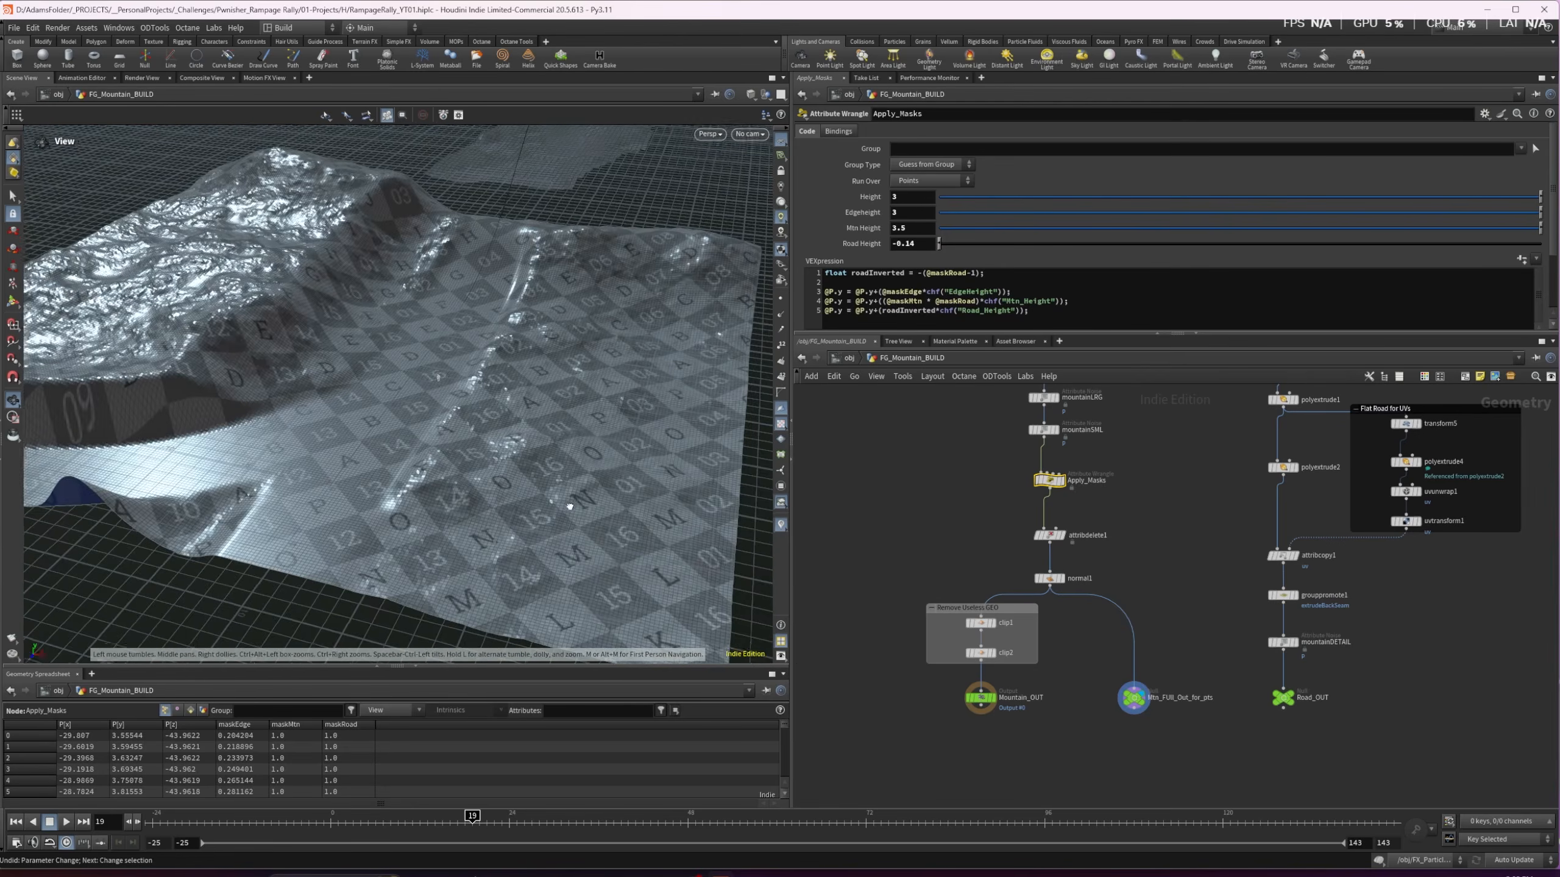
left_click(763, 133)
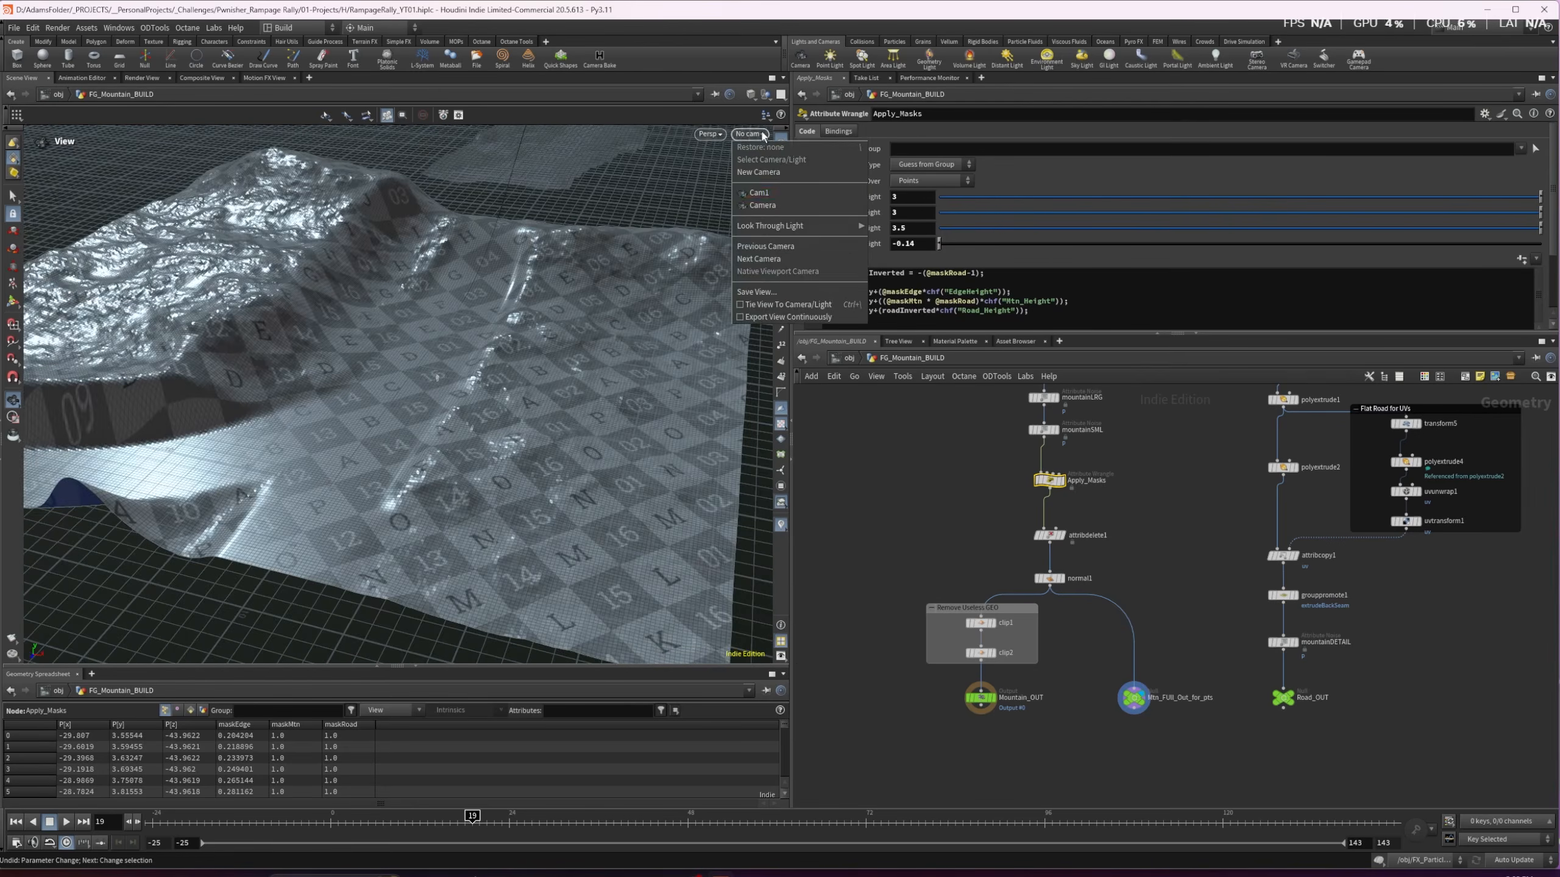
left_click(768, 198)
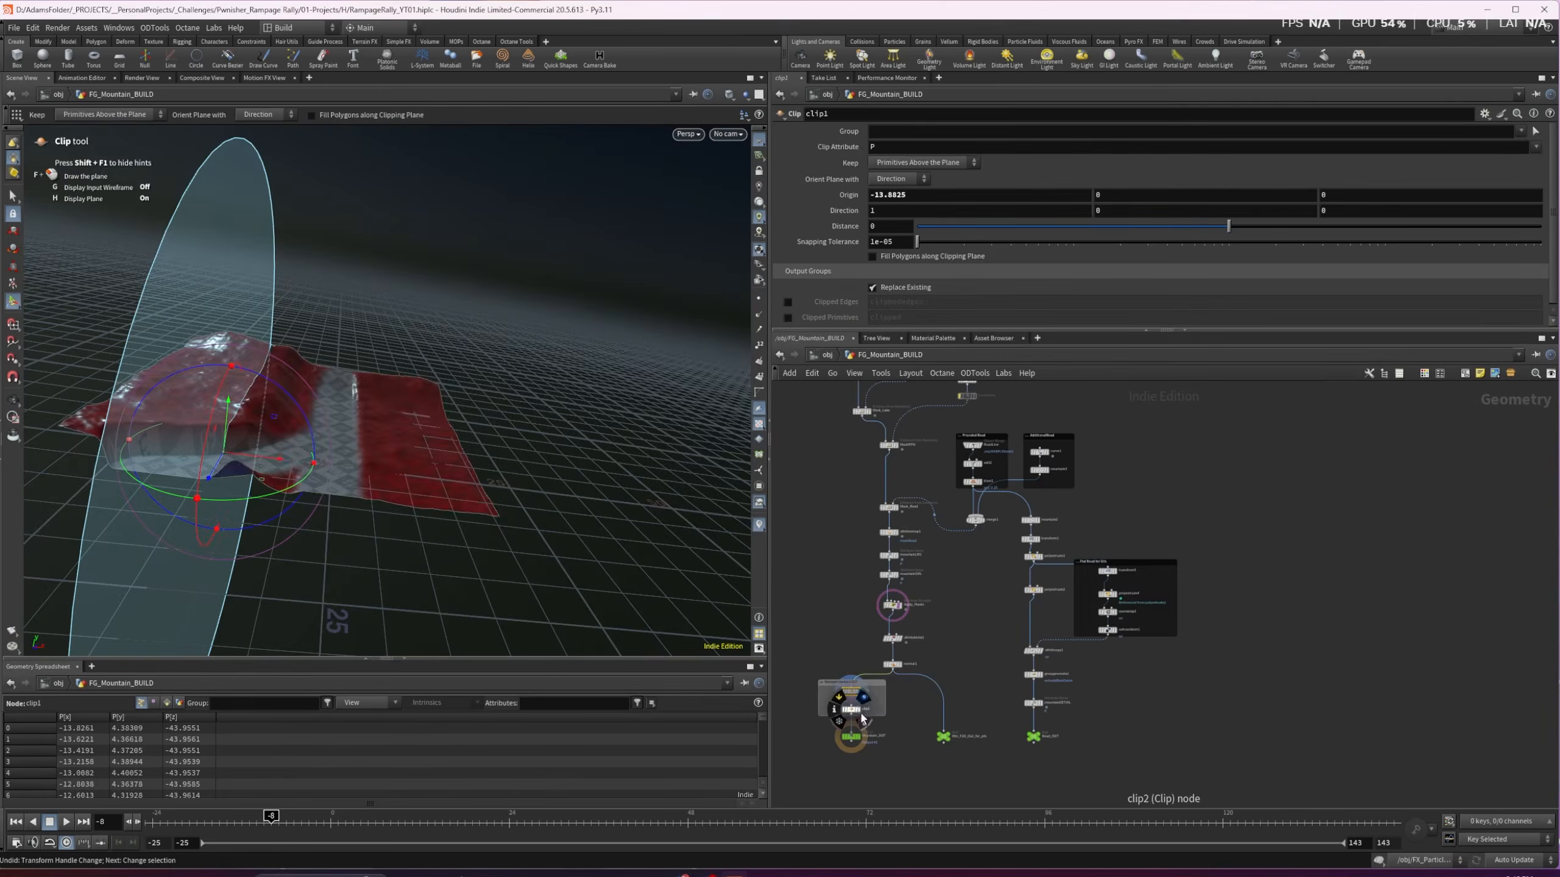
Preview the clip2 result, try moving the clip1 plane across the terrain, and undo the move
left_click(863, 714)
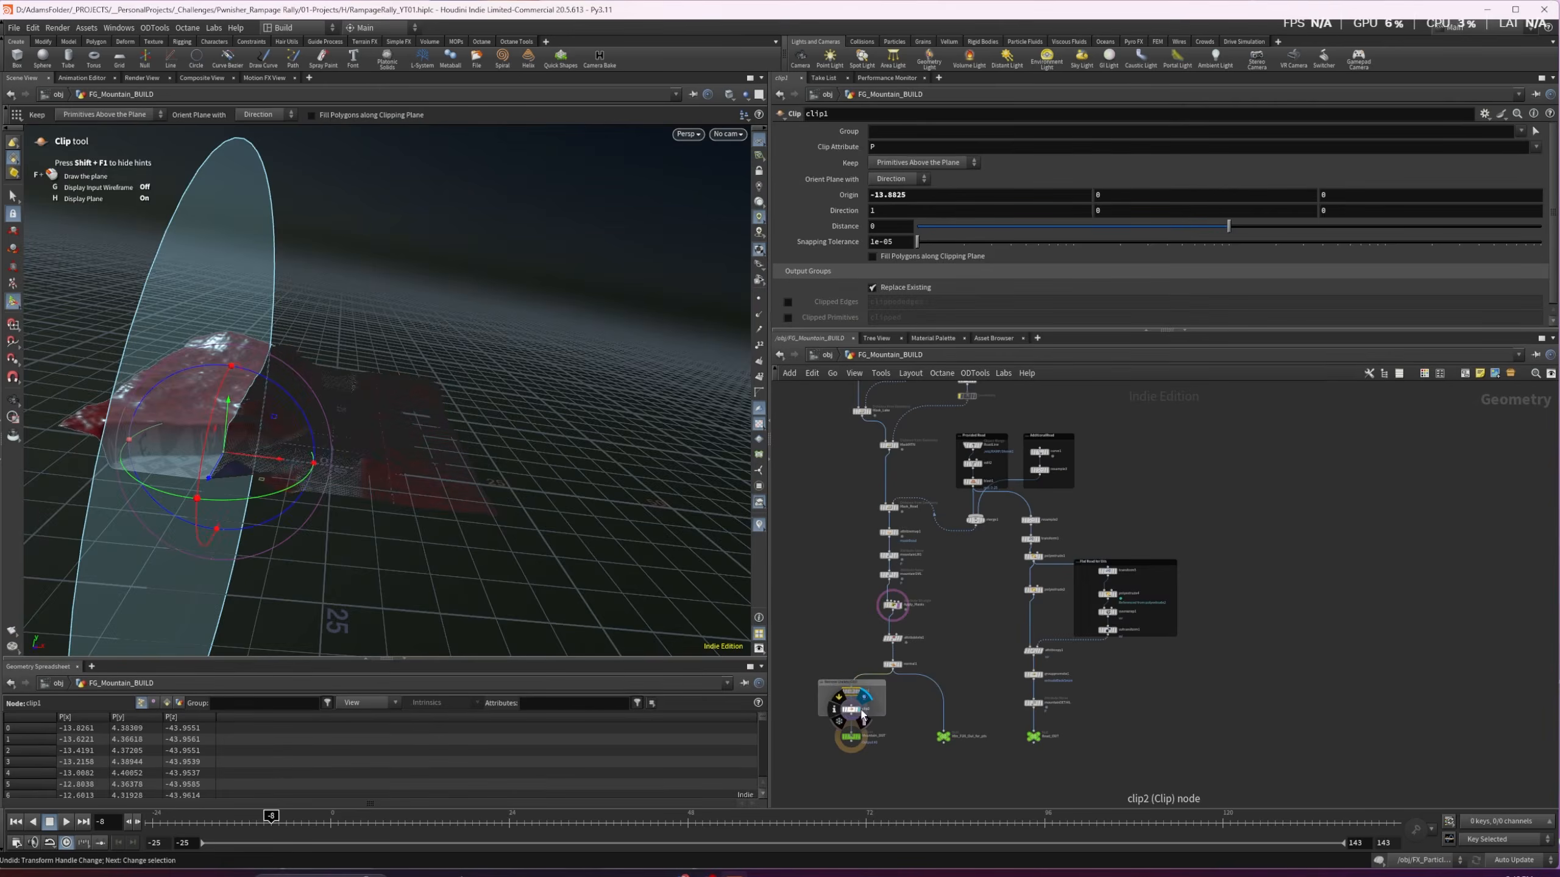
left_click(904, 617)
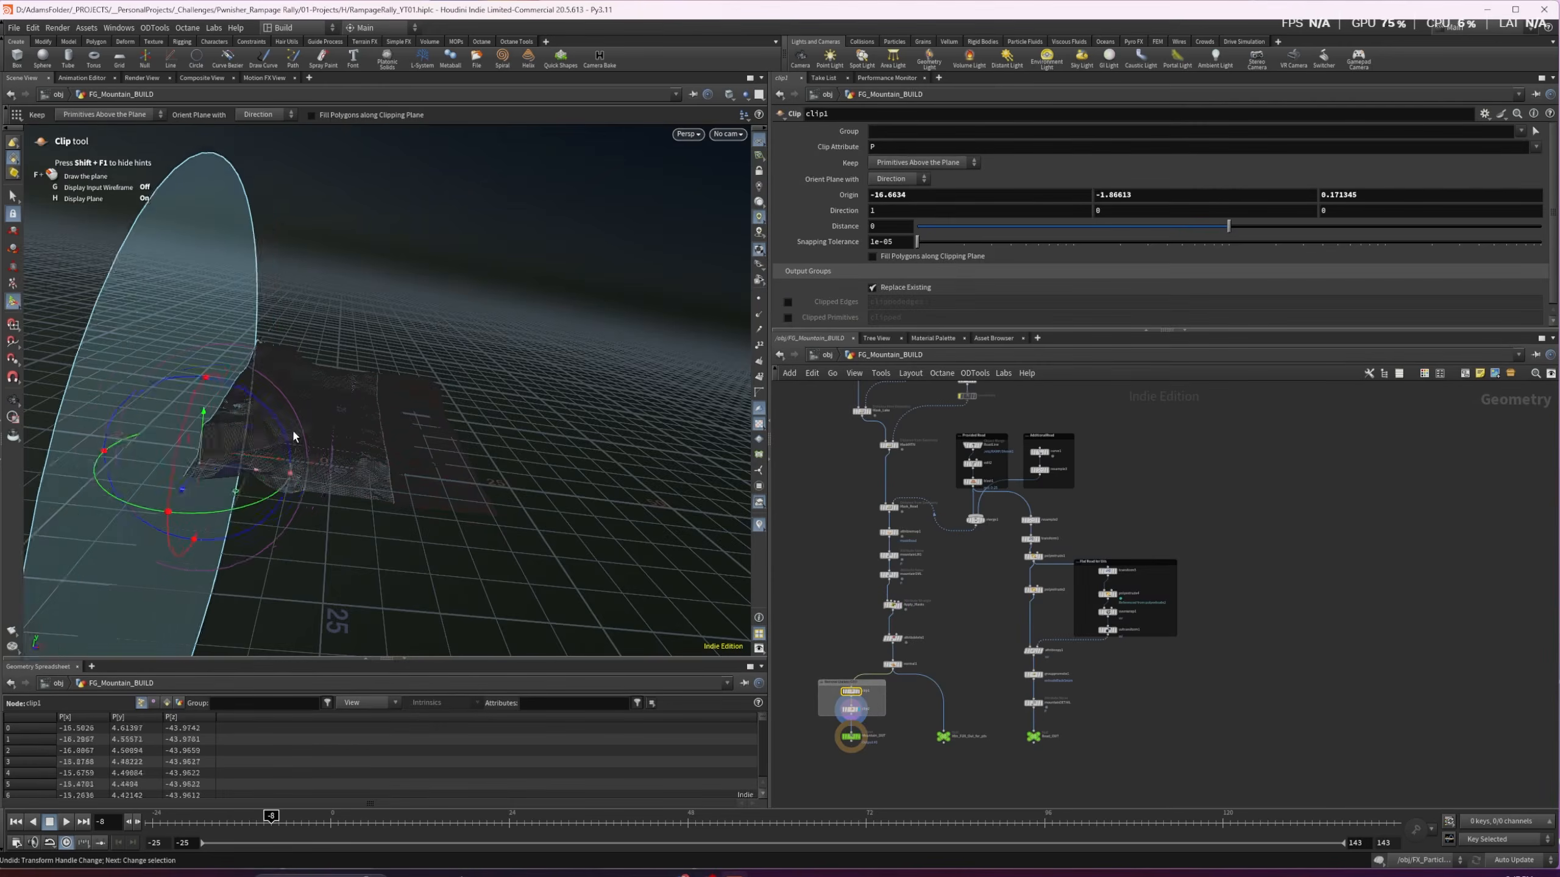
key("Escape")
left_click_drag(283, 443, 203, 420)
key("Return")
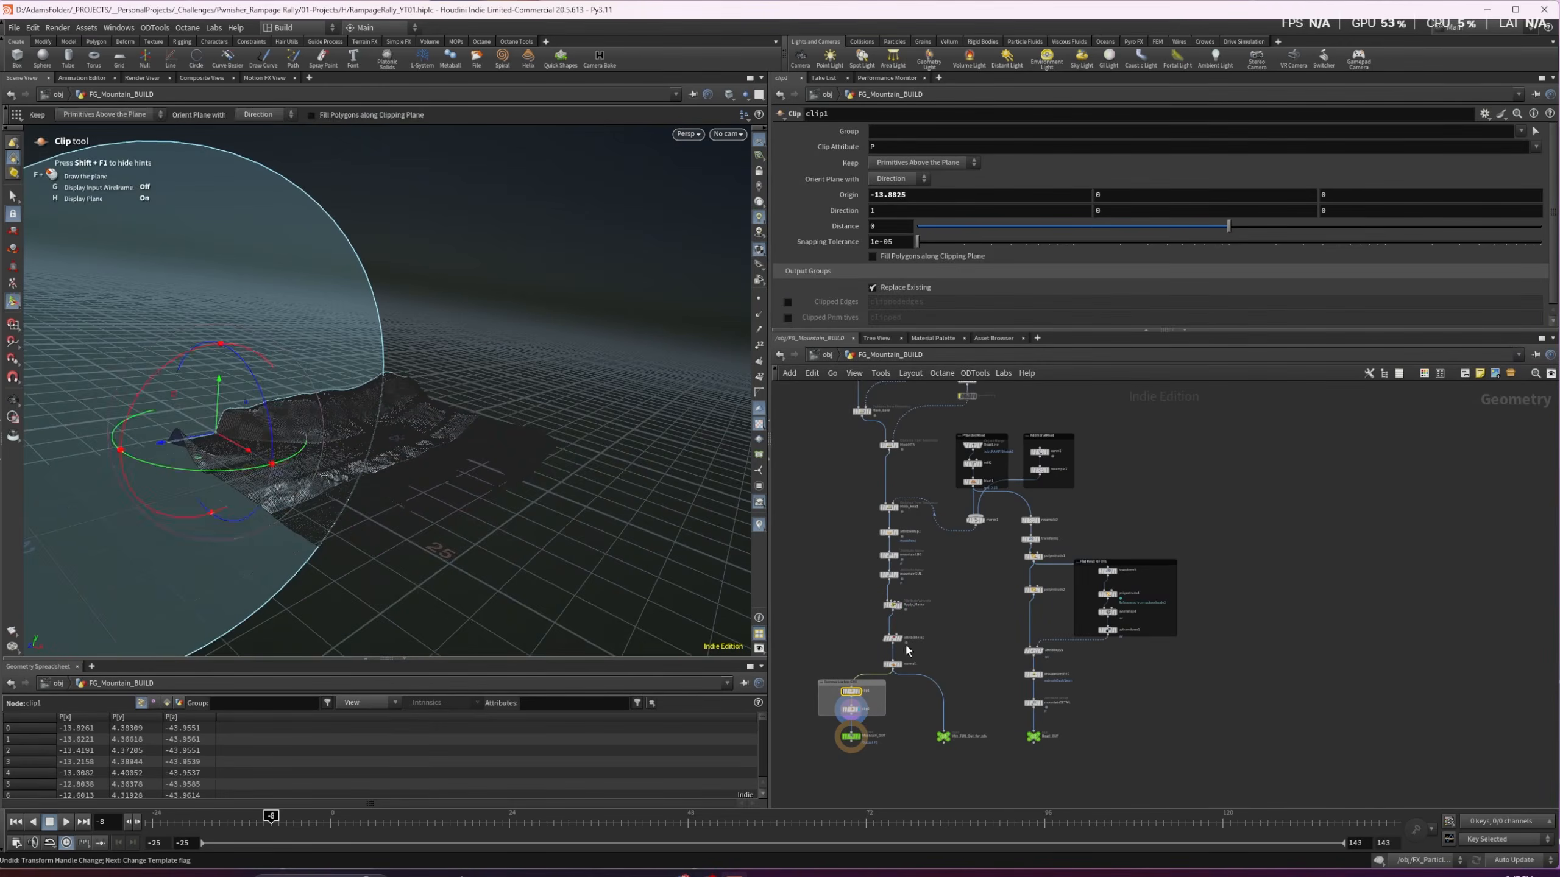
left_click(850, 710)
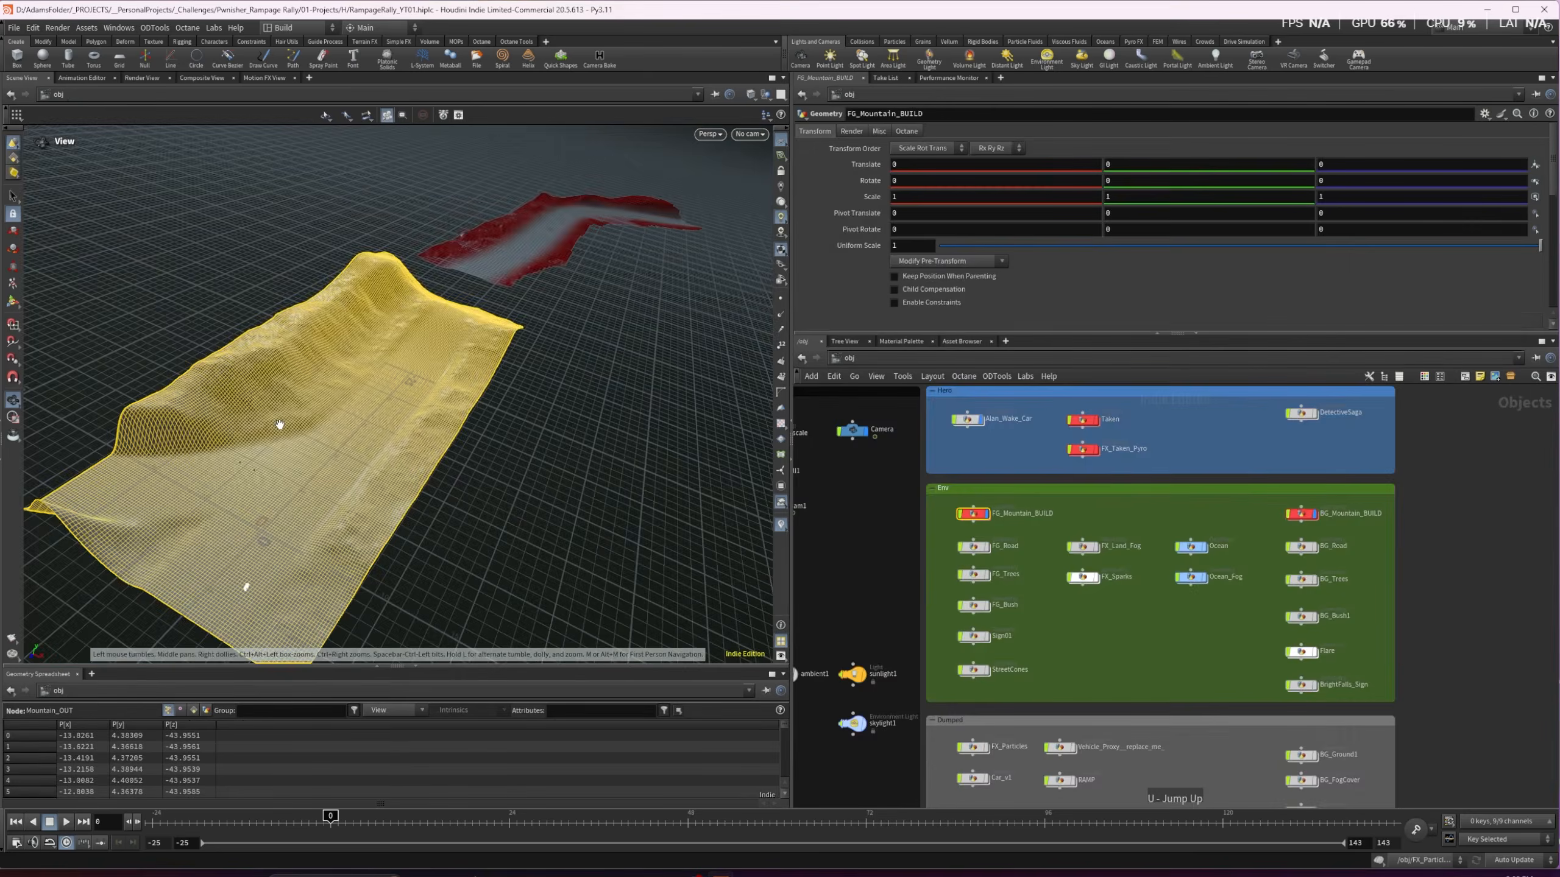
Examine the clipped foreground mountain mesh at object level from several angles
key("space+a")
scroll(232, 448, "up", 10)
middle_click_drag(232, 448, 375, 401)
scroll(376, 401, "down", 8)
left_click_drag(369, 408, 463, 418)
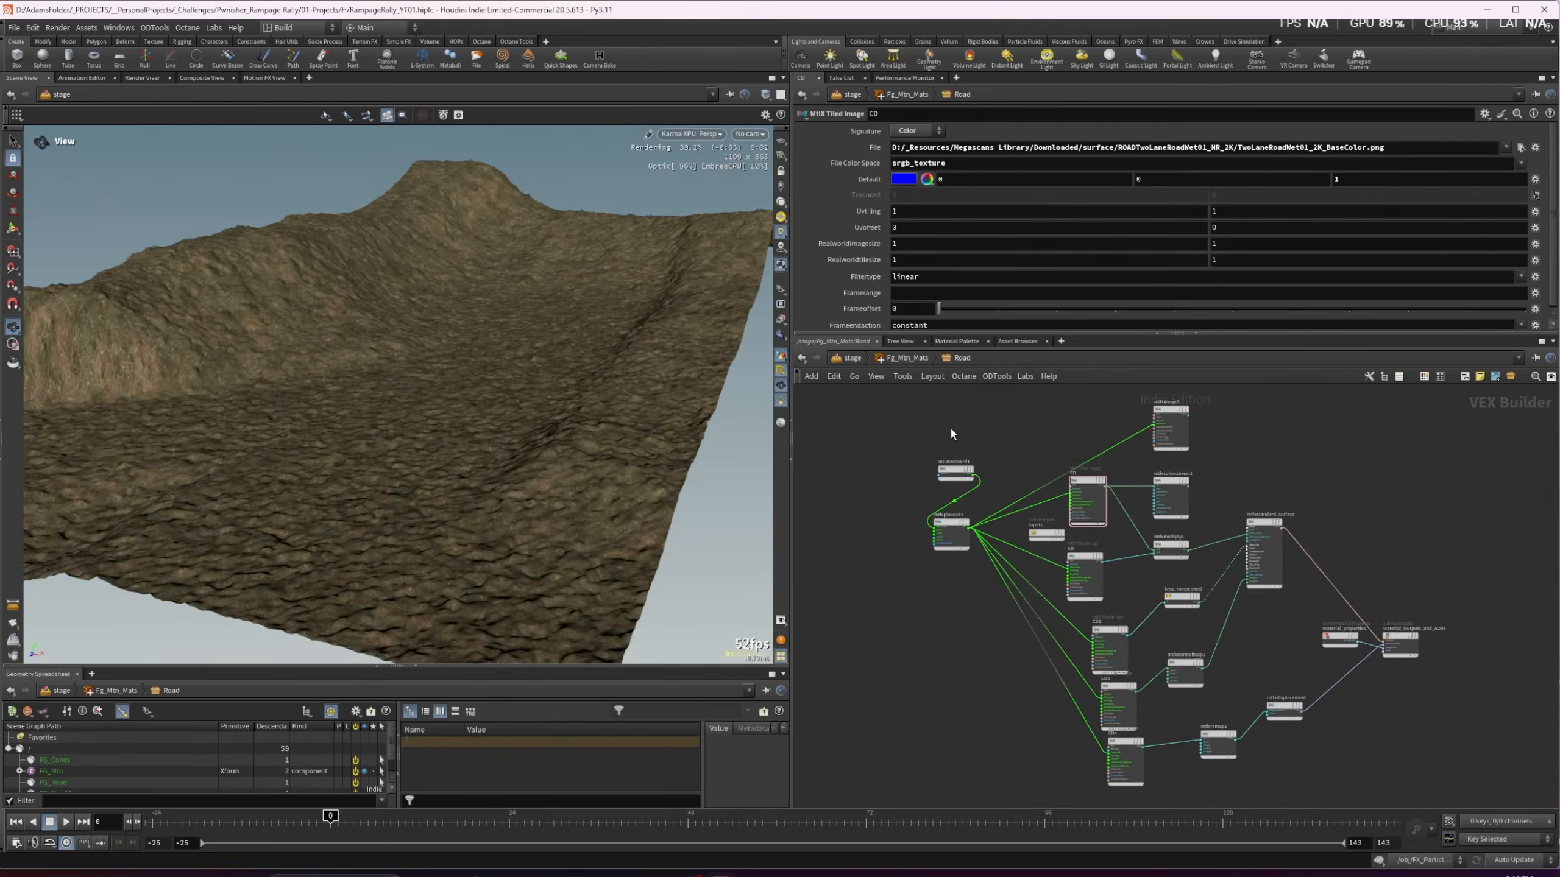
Examine the Karma render of the textured mountain and go from the Road material network up to the stage level
left_click_drag(427, 487, 536, 470)
key("u")
key("u")
scroll(540, 466, "down", 3)
middle_click_drag(546, 465, 509, 472)
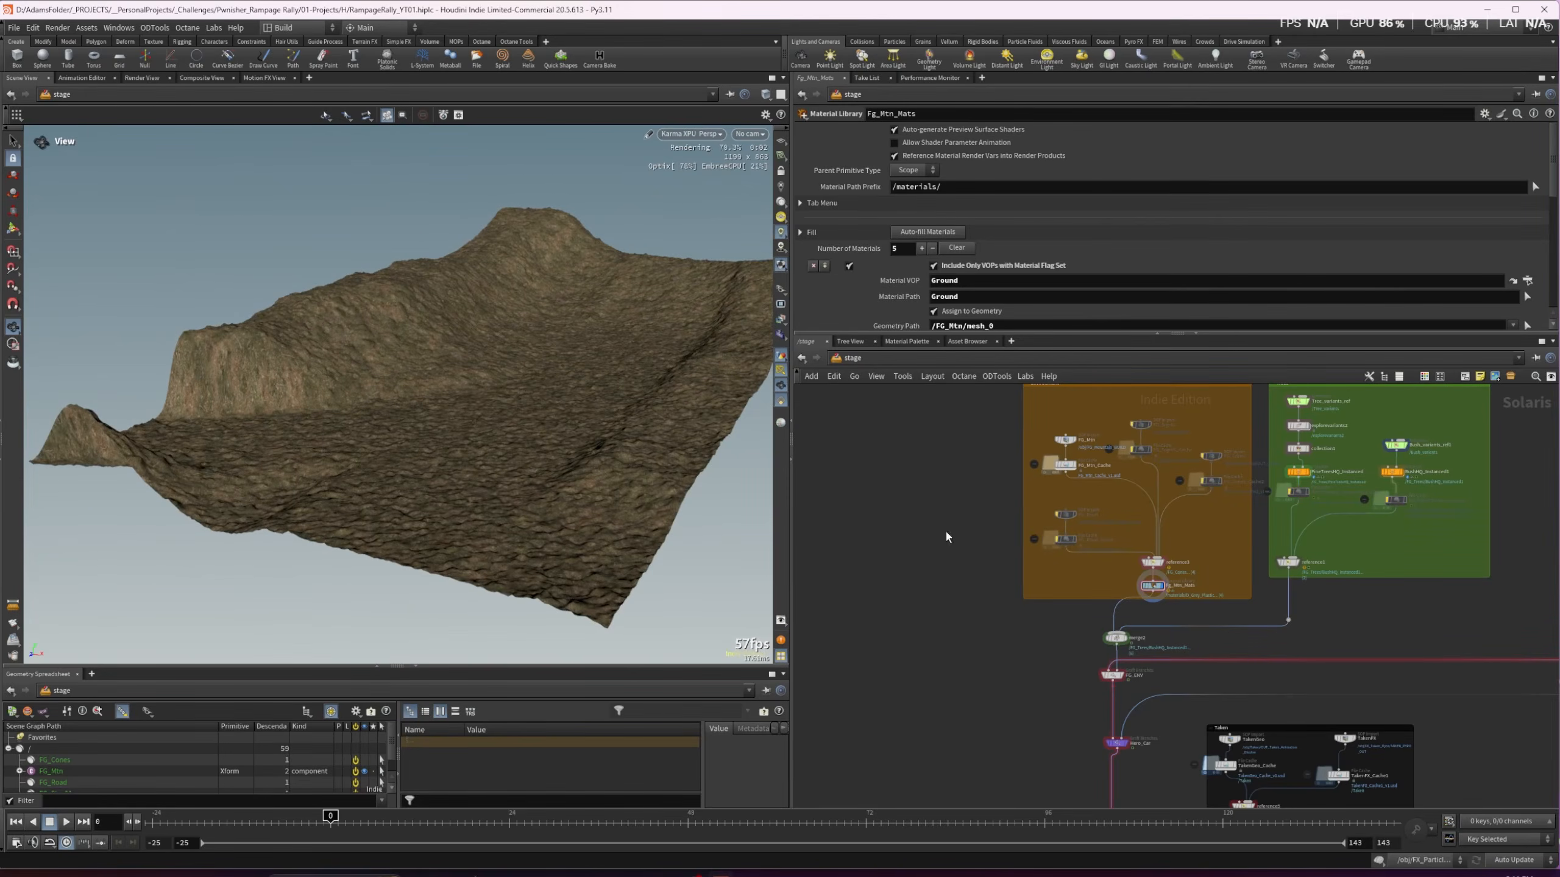
Return to the object network and open the FG_Mountain_BUILD geometry
key("n")
left_click(938, 567)
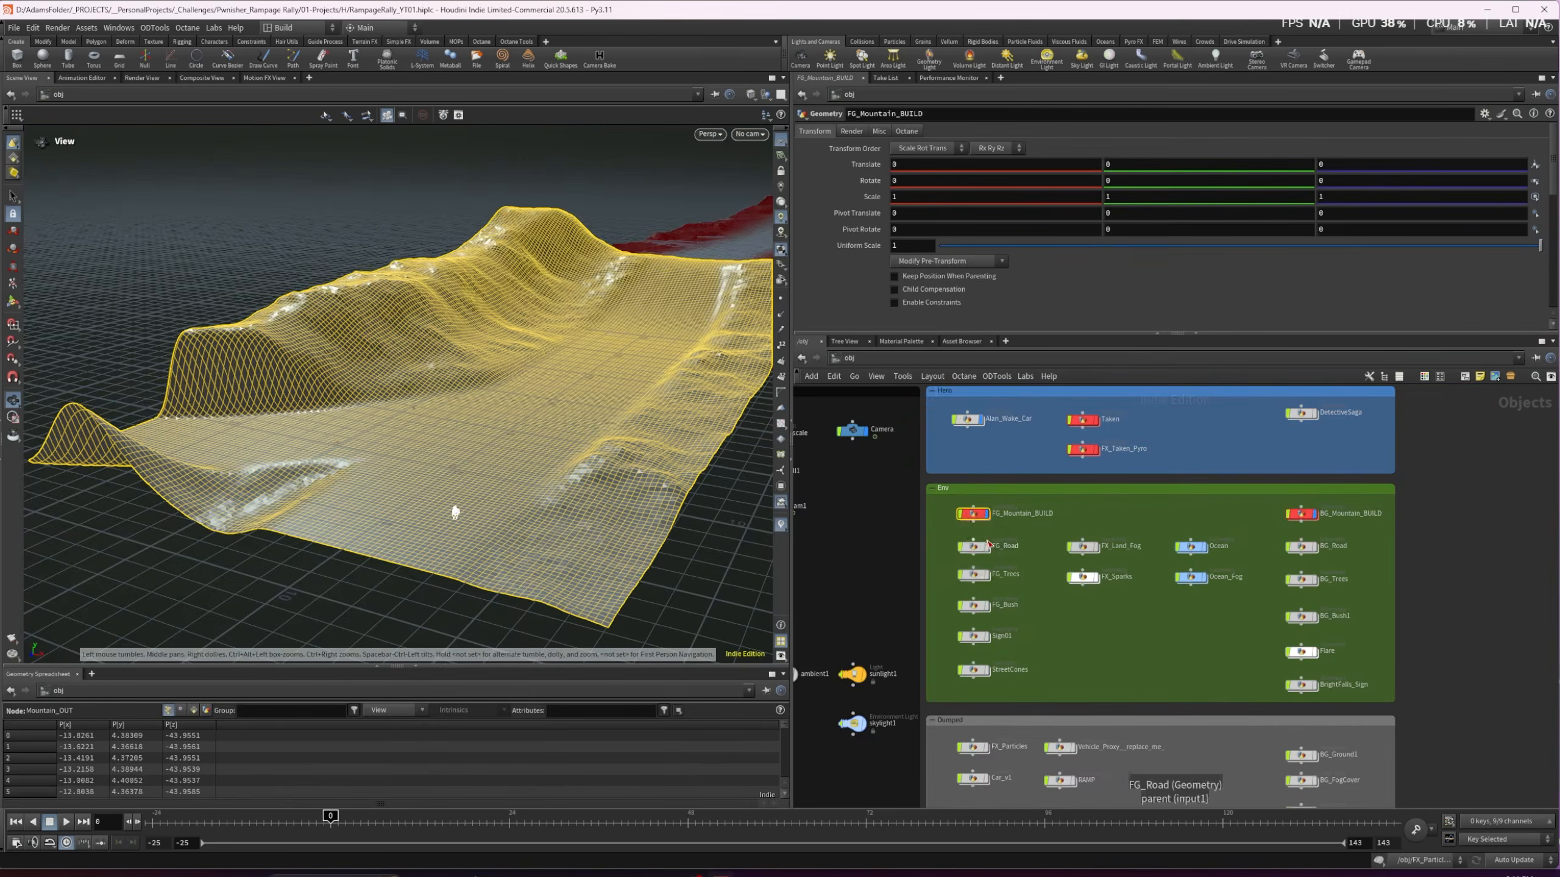
double_click(974, 514)
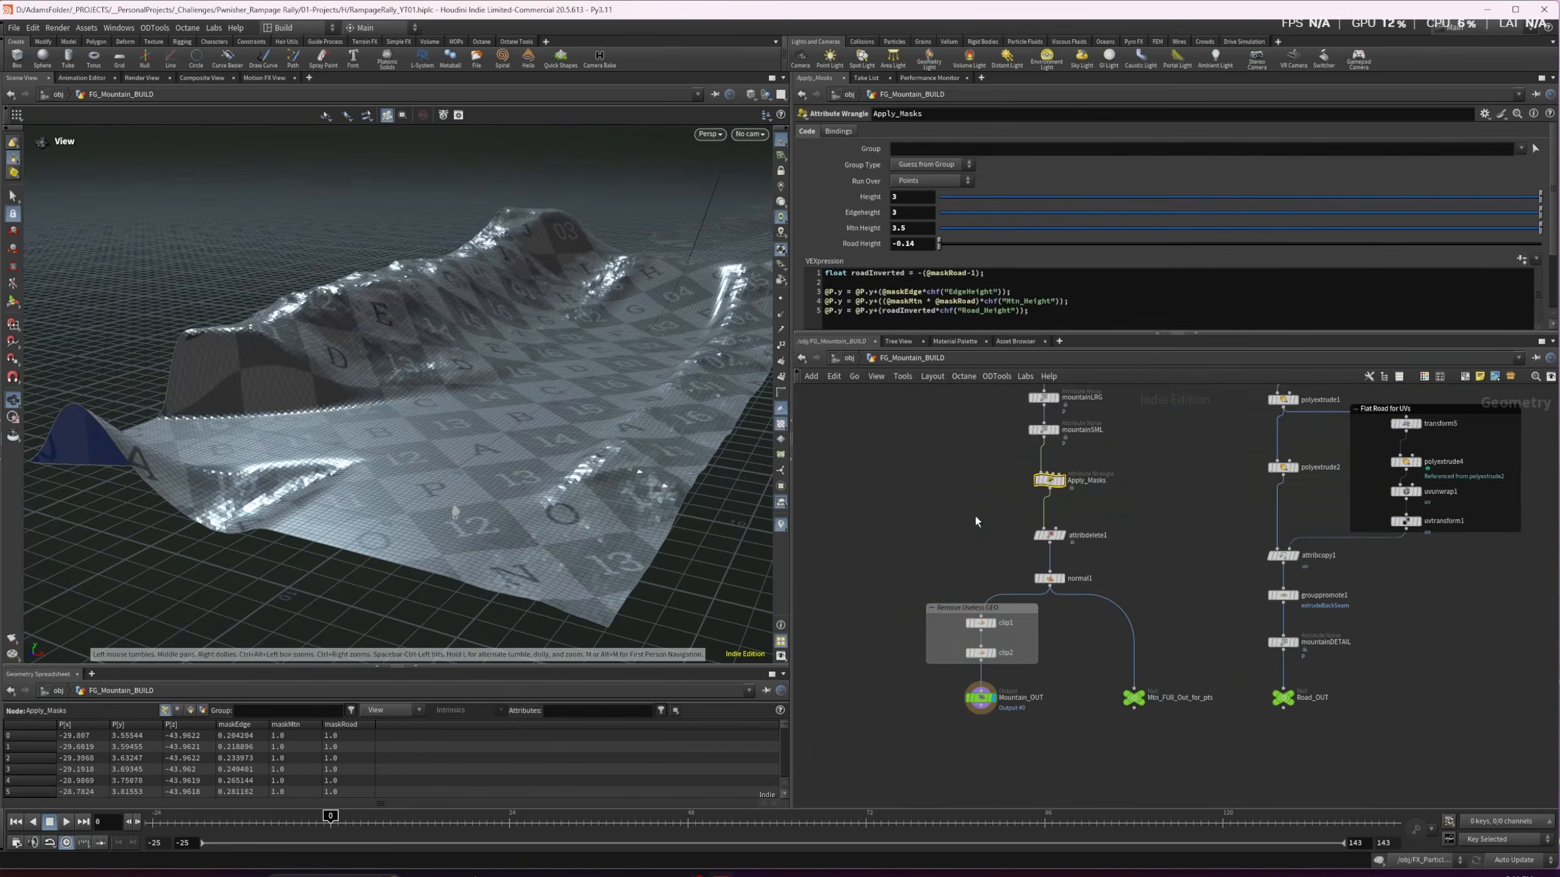
Preview the road's construction at blast1, polyextrude1 and polyextrude2, examining the extruded strip from another angle
middle_click_drag(1128, 440, 967, 609)
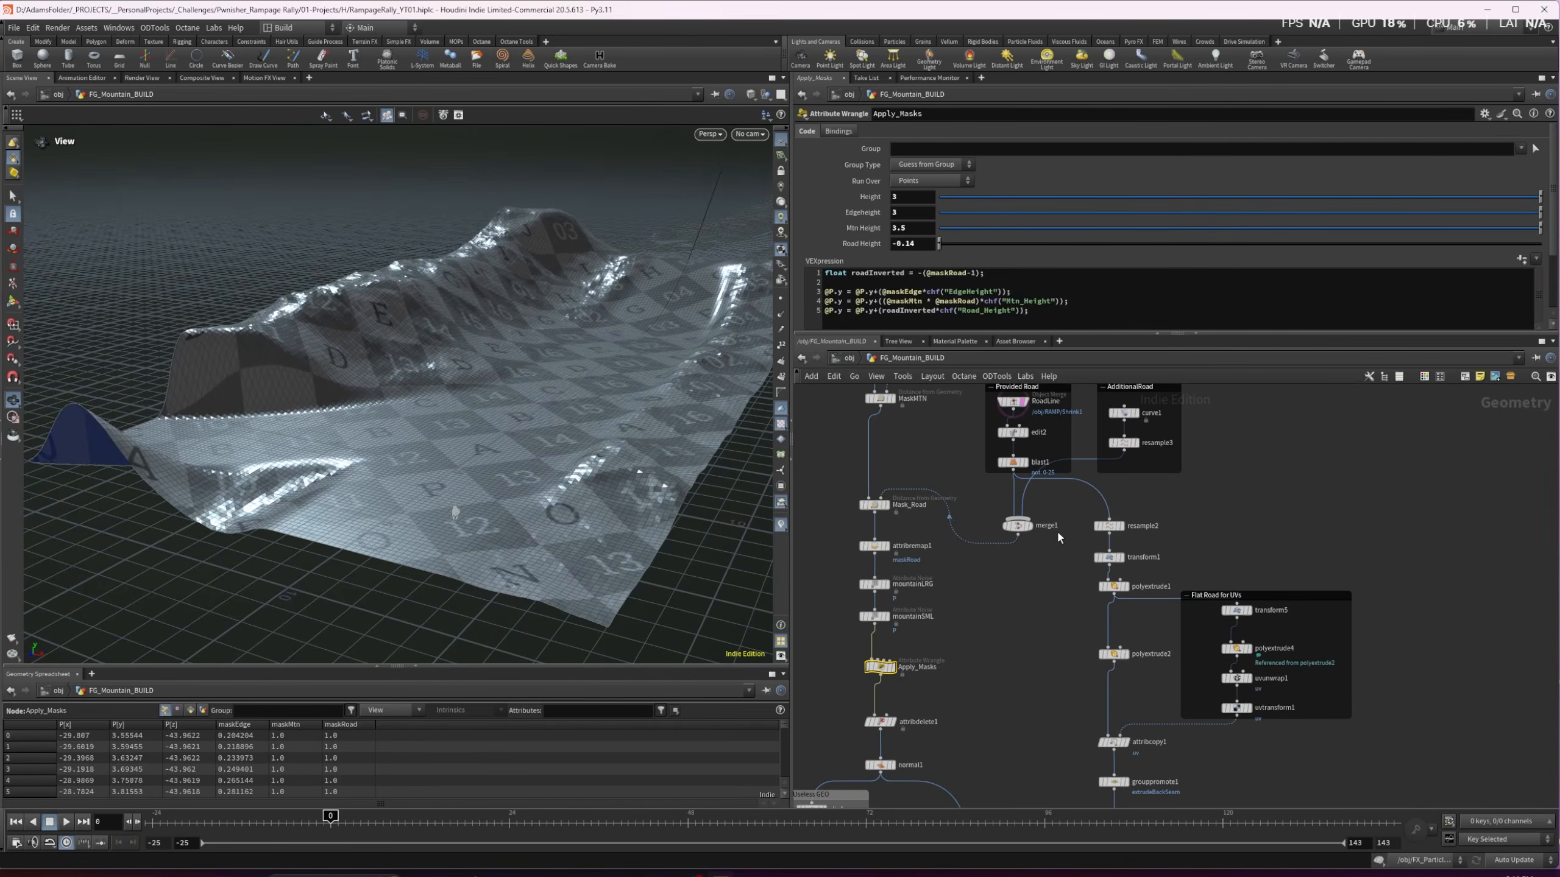
left_click(1024, 466)
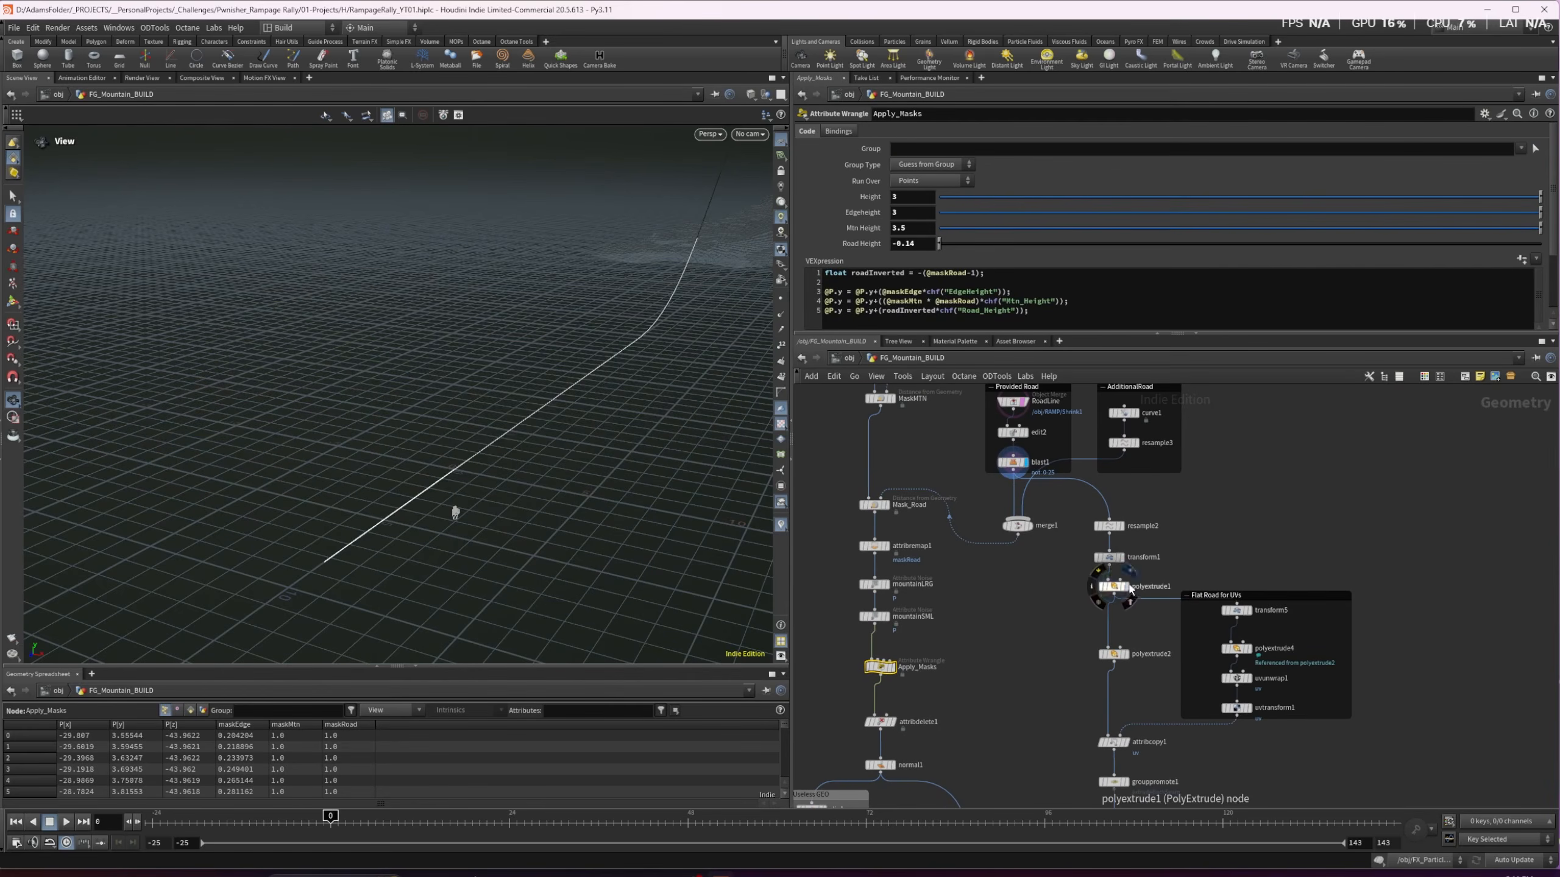
left_click(1127, 586)
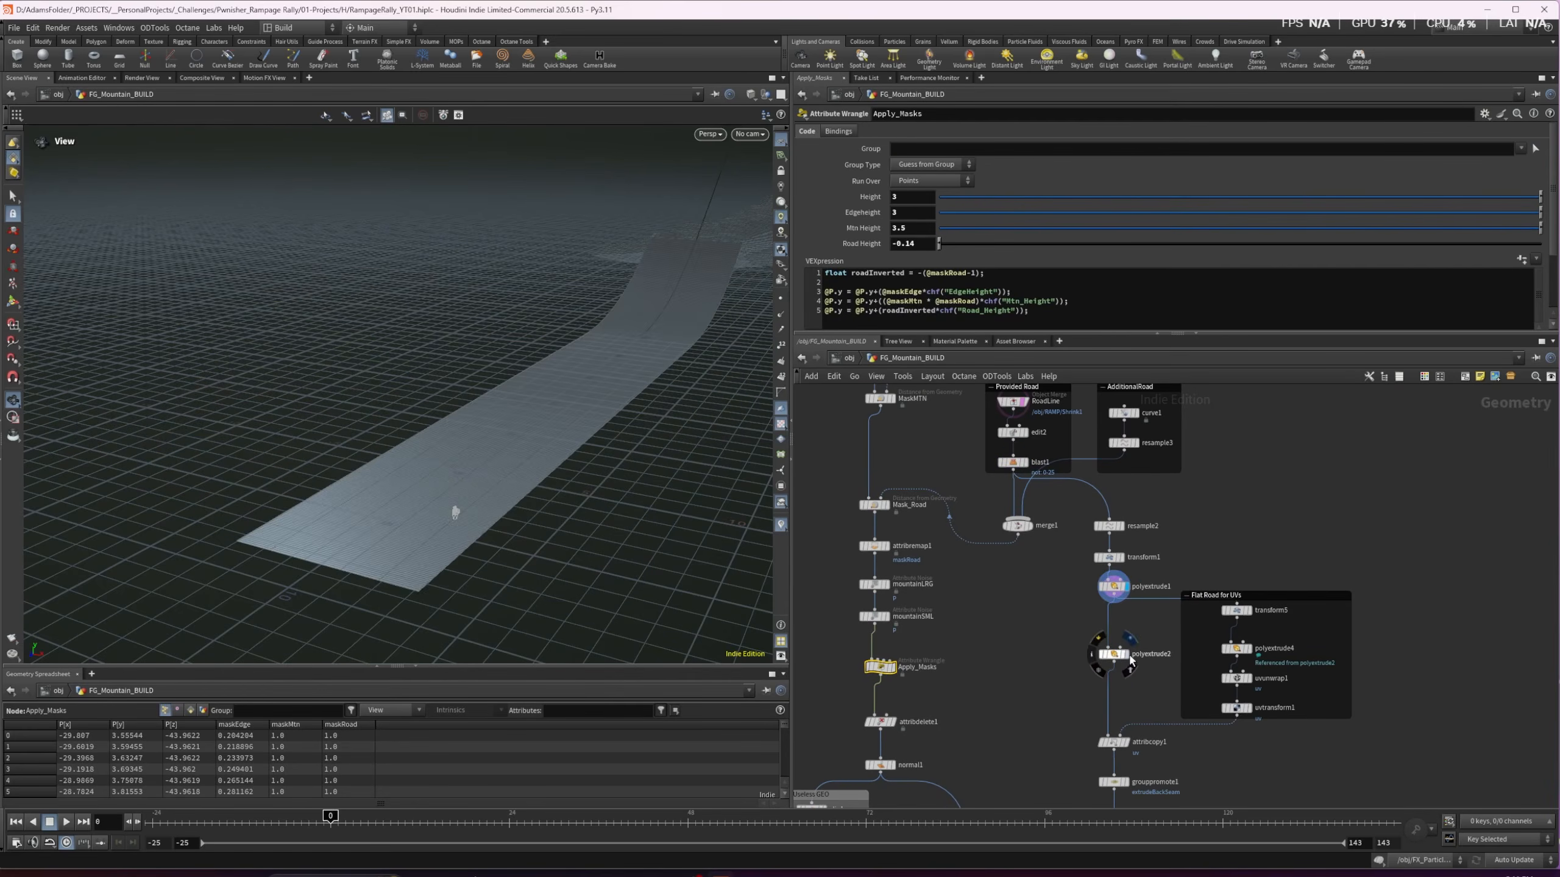
left_click(1130, 658)
middle_click_drag(1155, 696, 1151, 594)
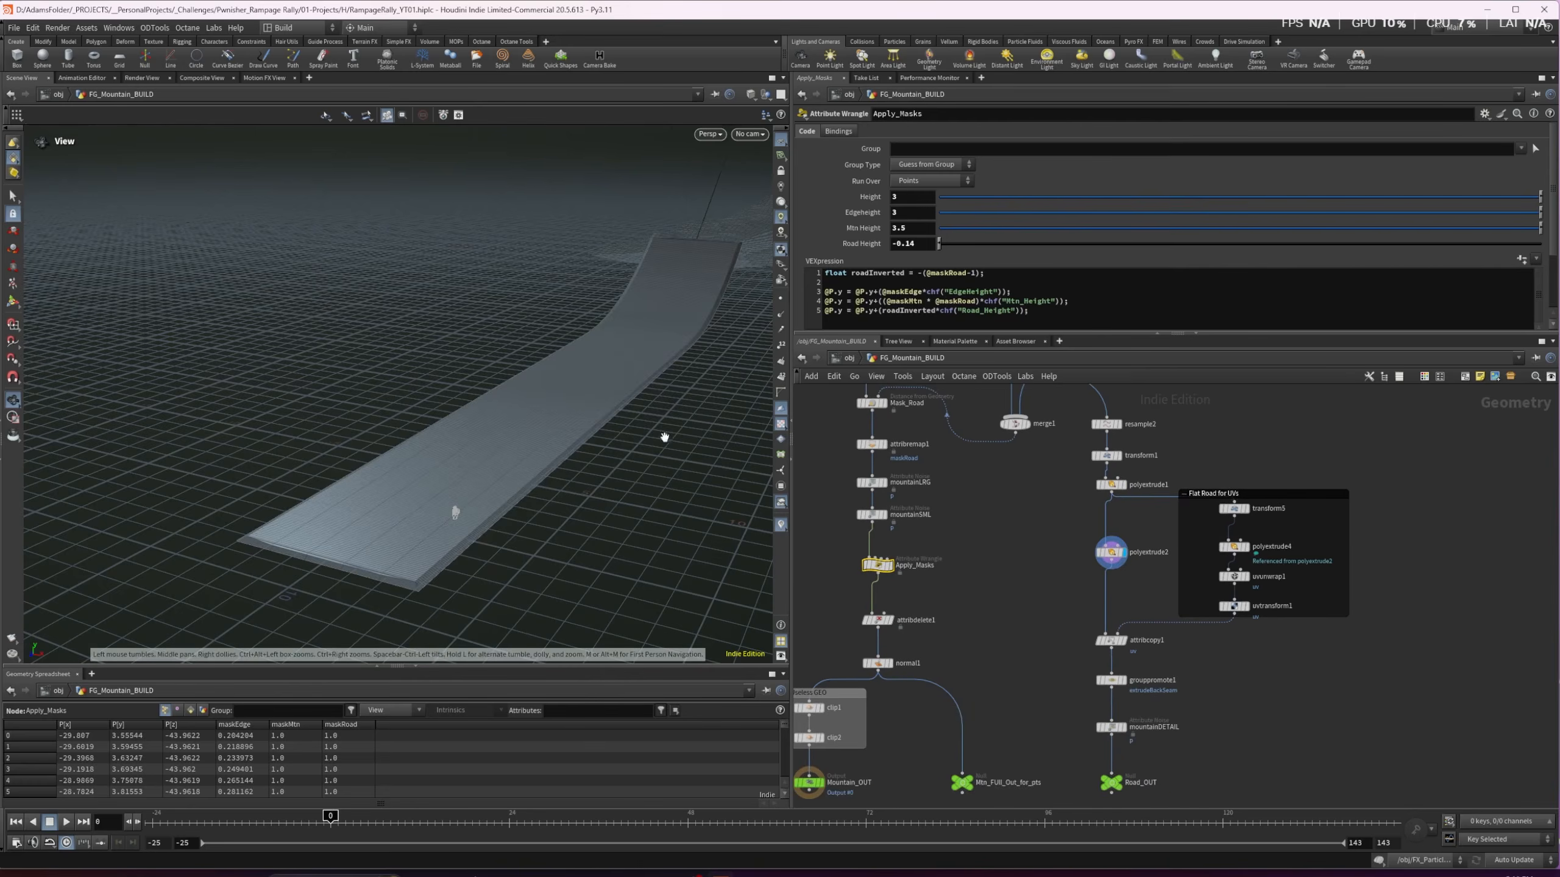
left_click_drag(583, 368, 432, 323)
scroll(431, 331, "down", 5)
middle_click_drag(498, 292, 435, 338)
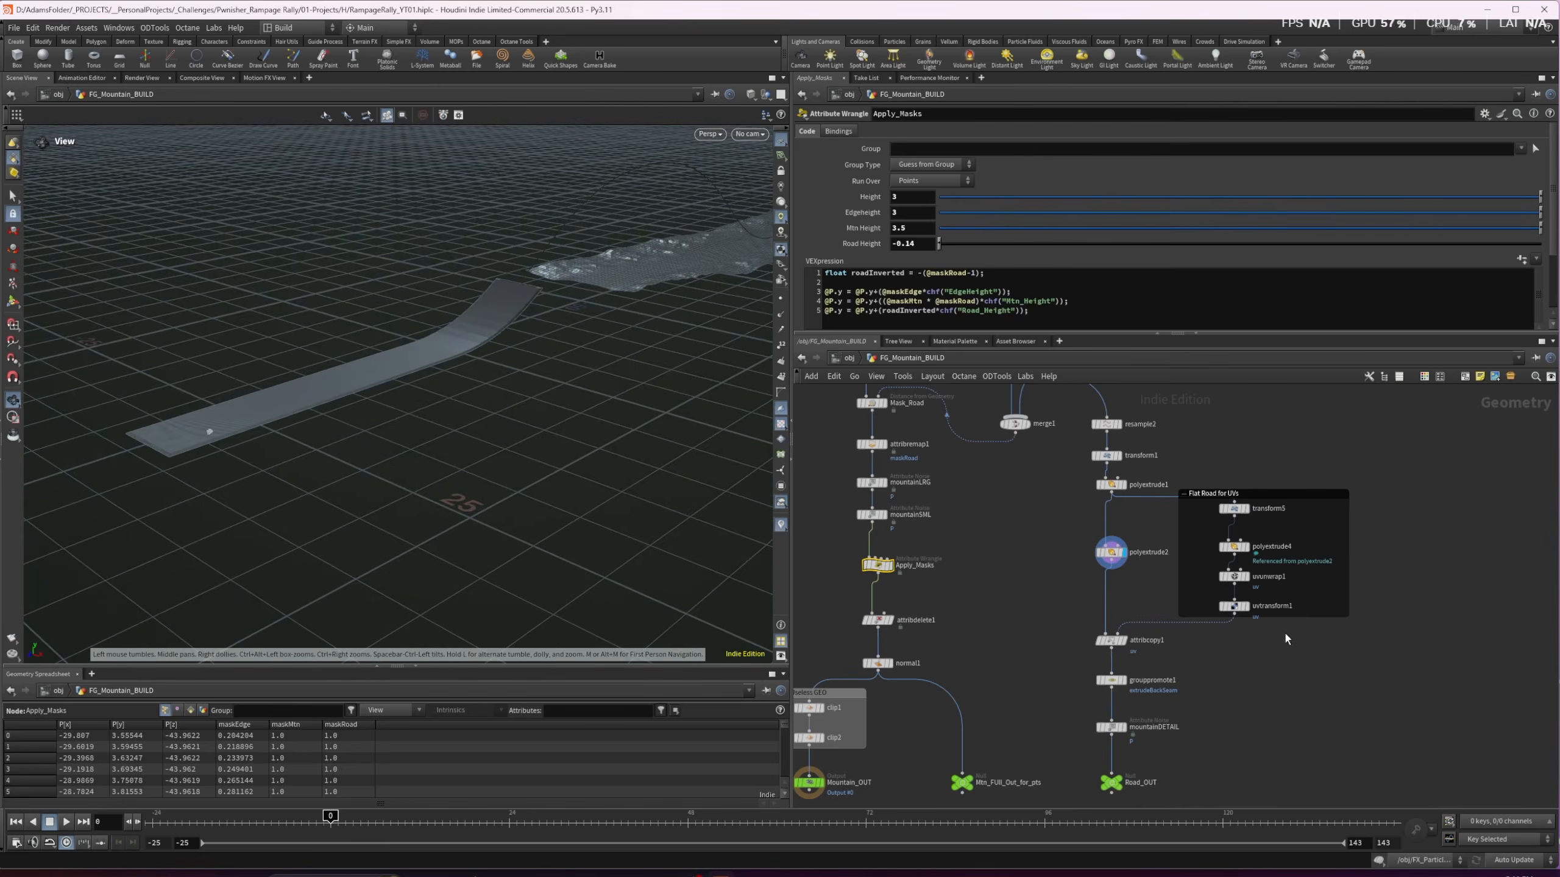
Preview the Flat Road for UVs chain through transform5, polyextrude4, uvunwrap1 and uvtransform1, examining the checker pattern
left_click(1250, 510)
left_click(1250, 550)
left_click_drag(1113, 556, 1116, 544)
left_click(1248, 579)
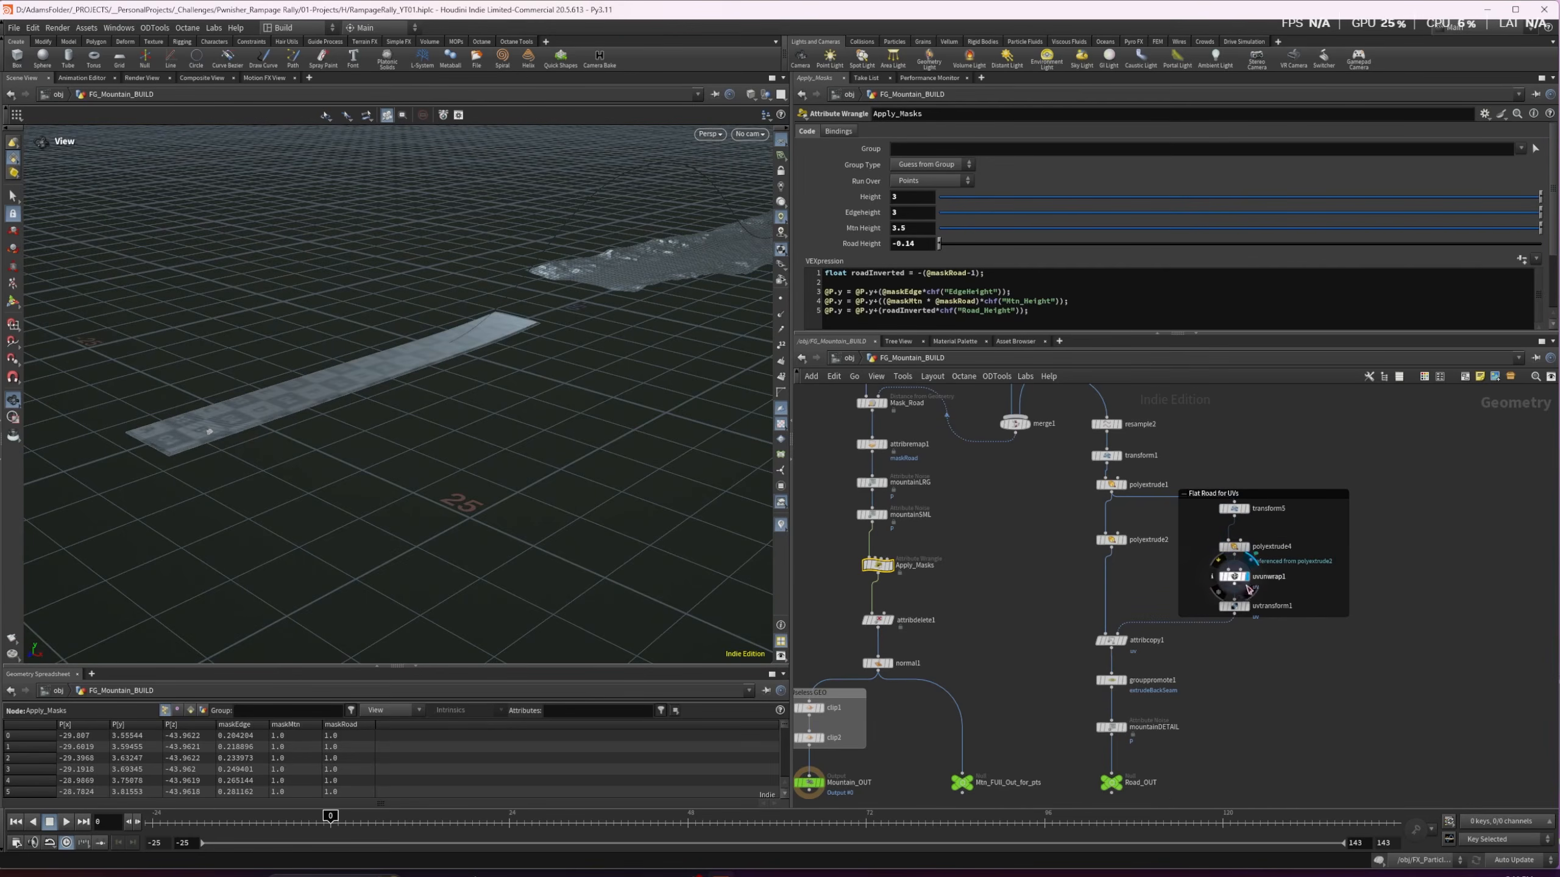
left_click(1249, 608)
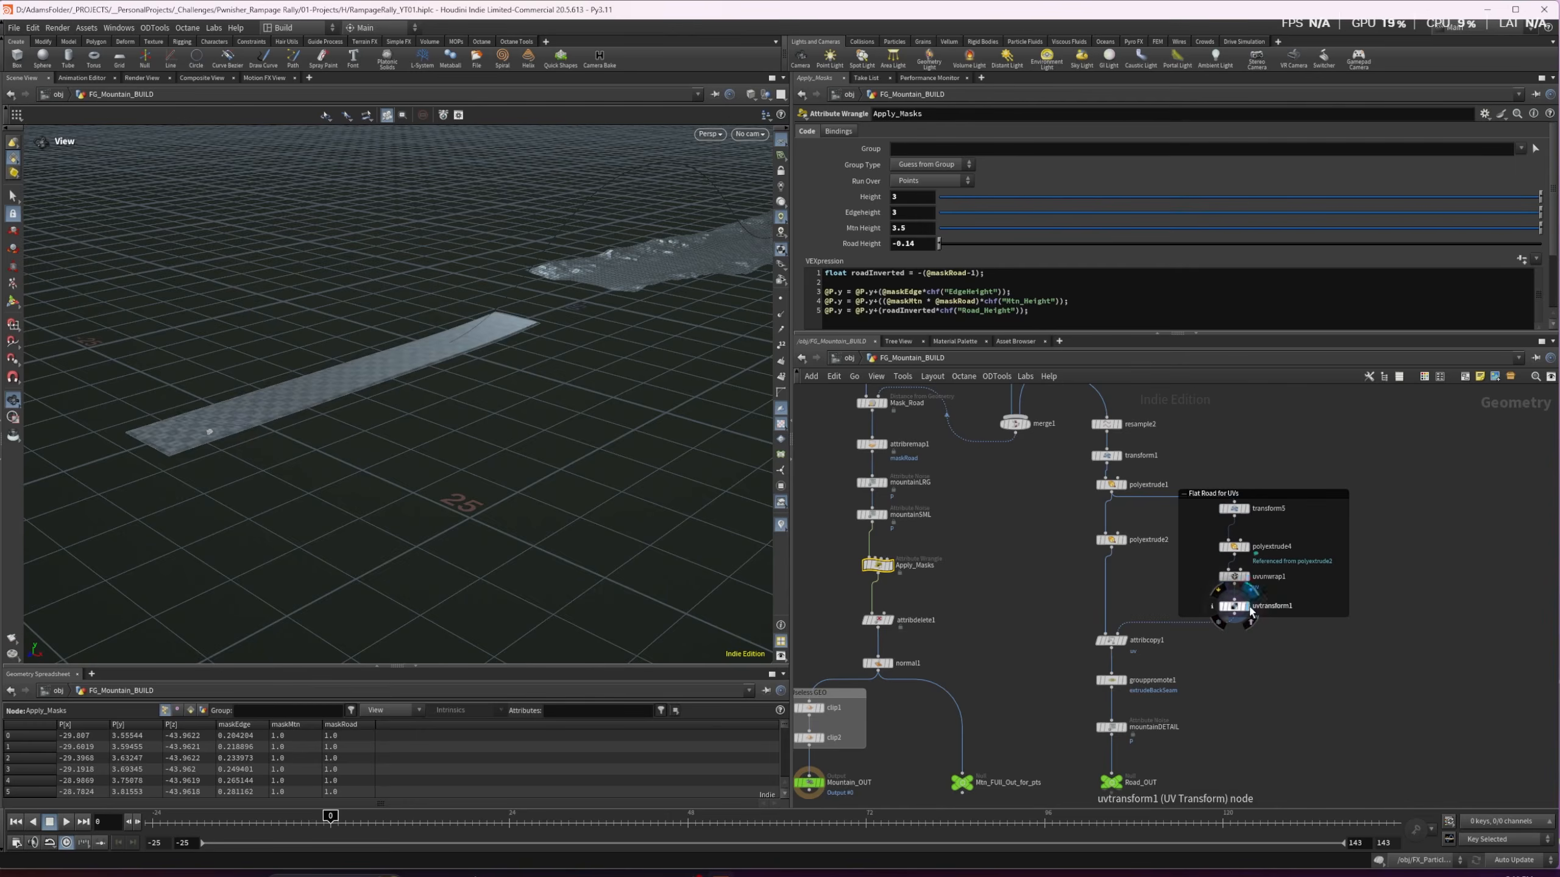
scroll(268, 396, "up", 5)
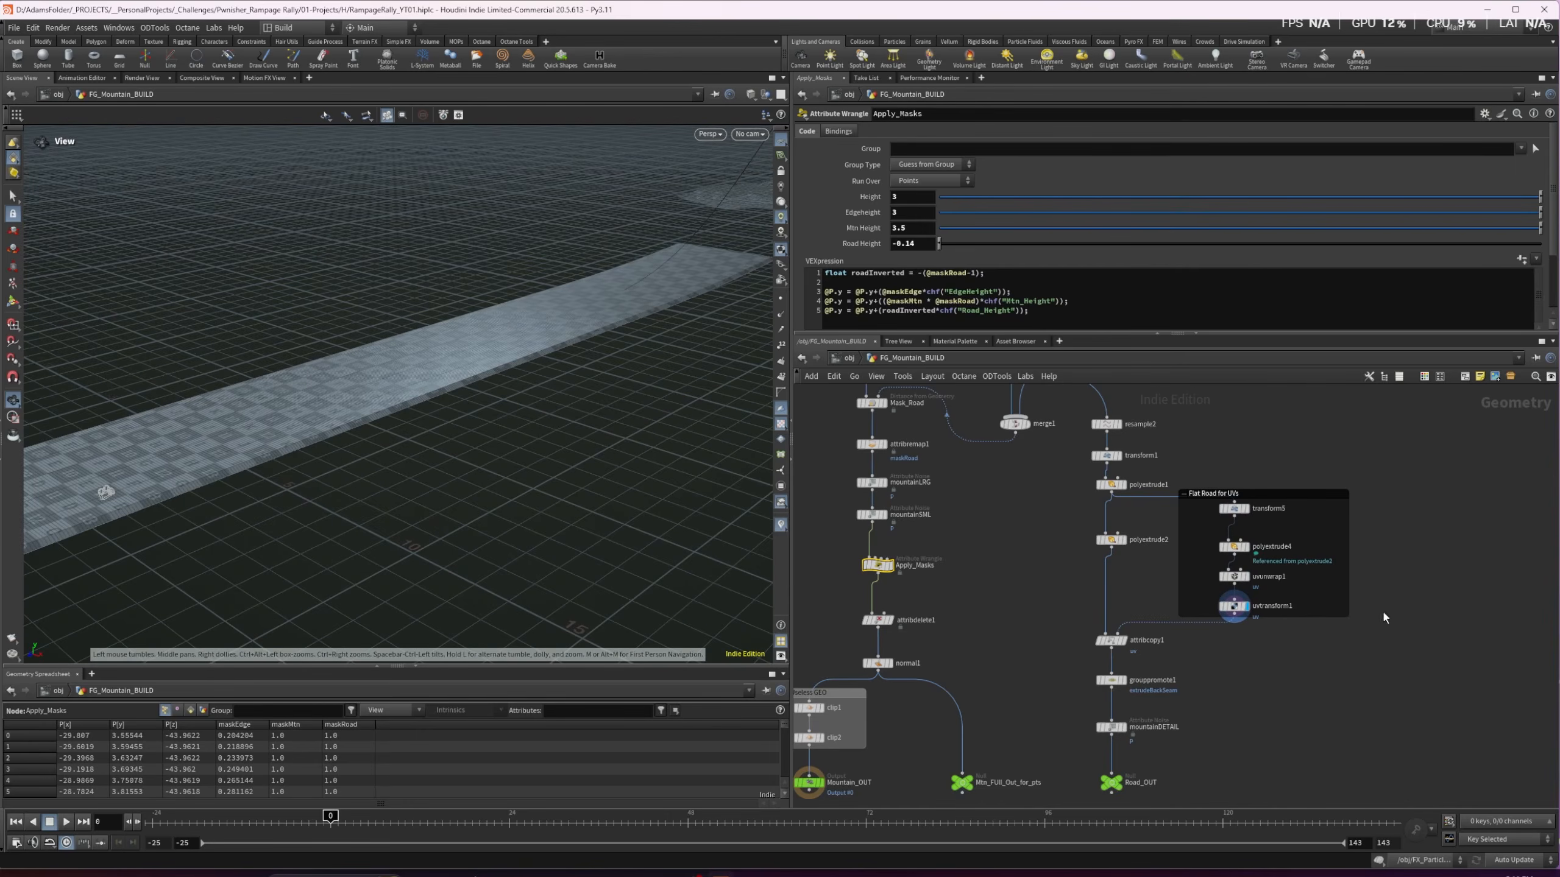
Preview attribcopy1 with its uv attribute settings and examine the copied UVs on the curved road
left_click(1124, 640)
left_click(1110, 641)
left_click_drag(598, 273, 661, 249)
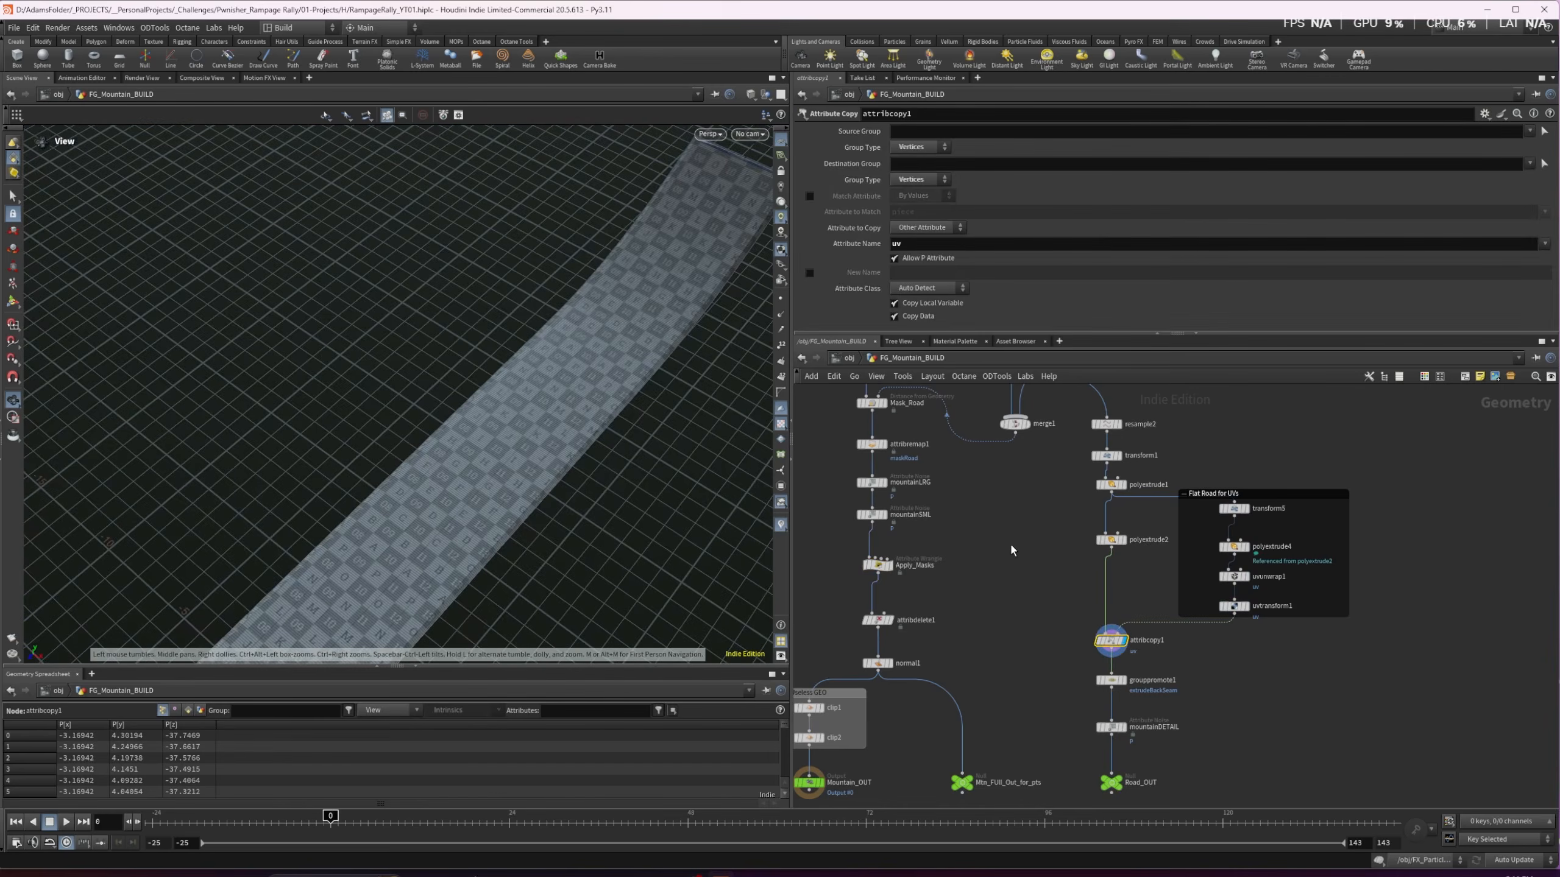
left_click_drag(1015, 539, 1007, 553)
middle_click_drag(1041, 646, 1027, 592)
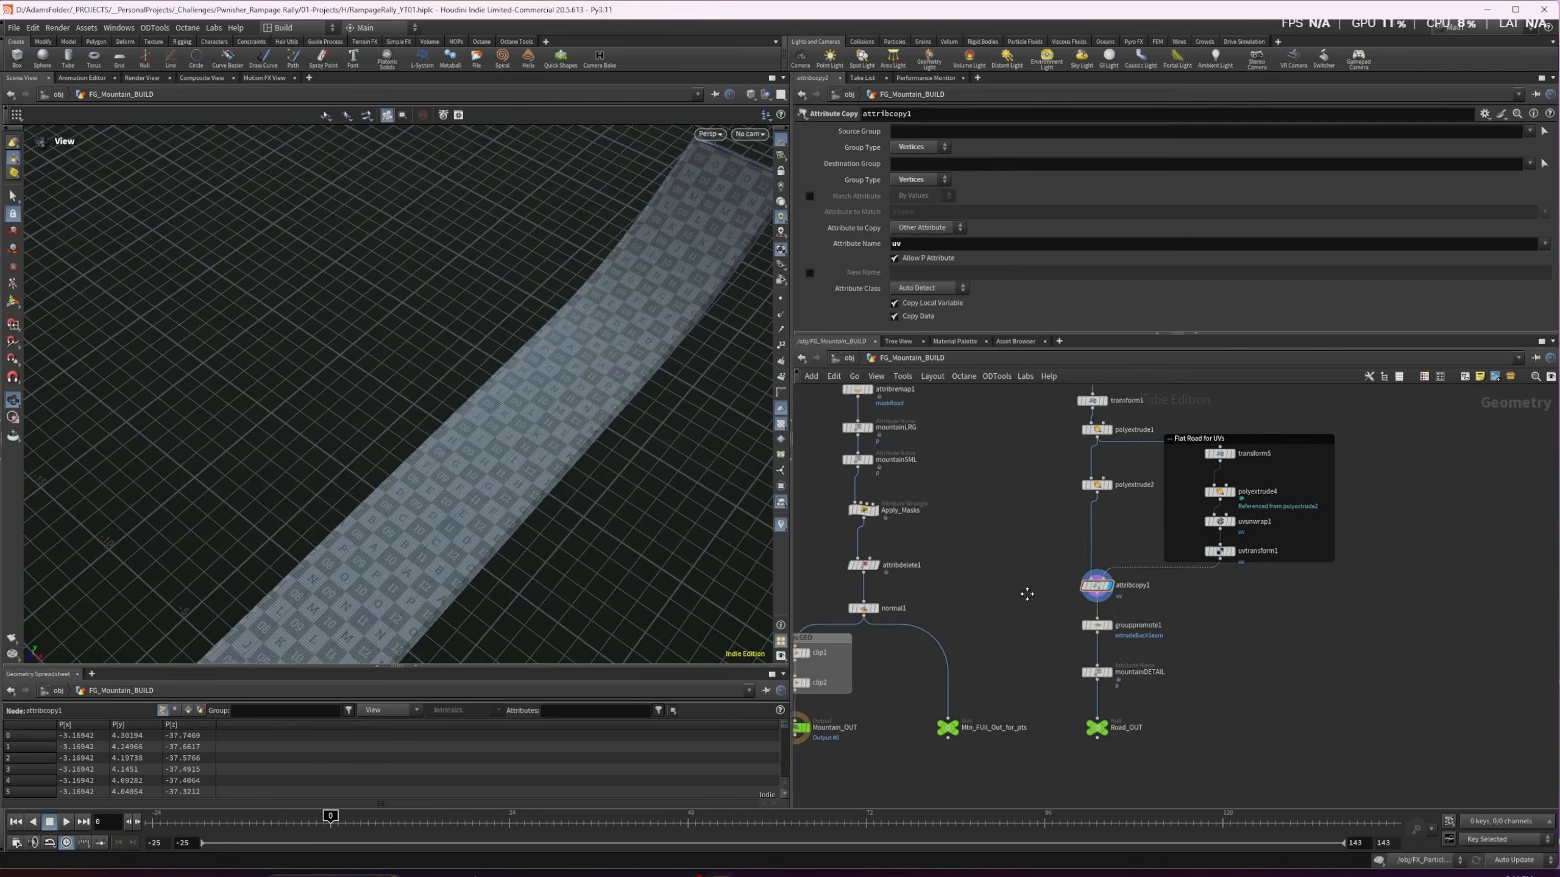
middle_click_drag(1027, 592, 1033, 572)
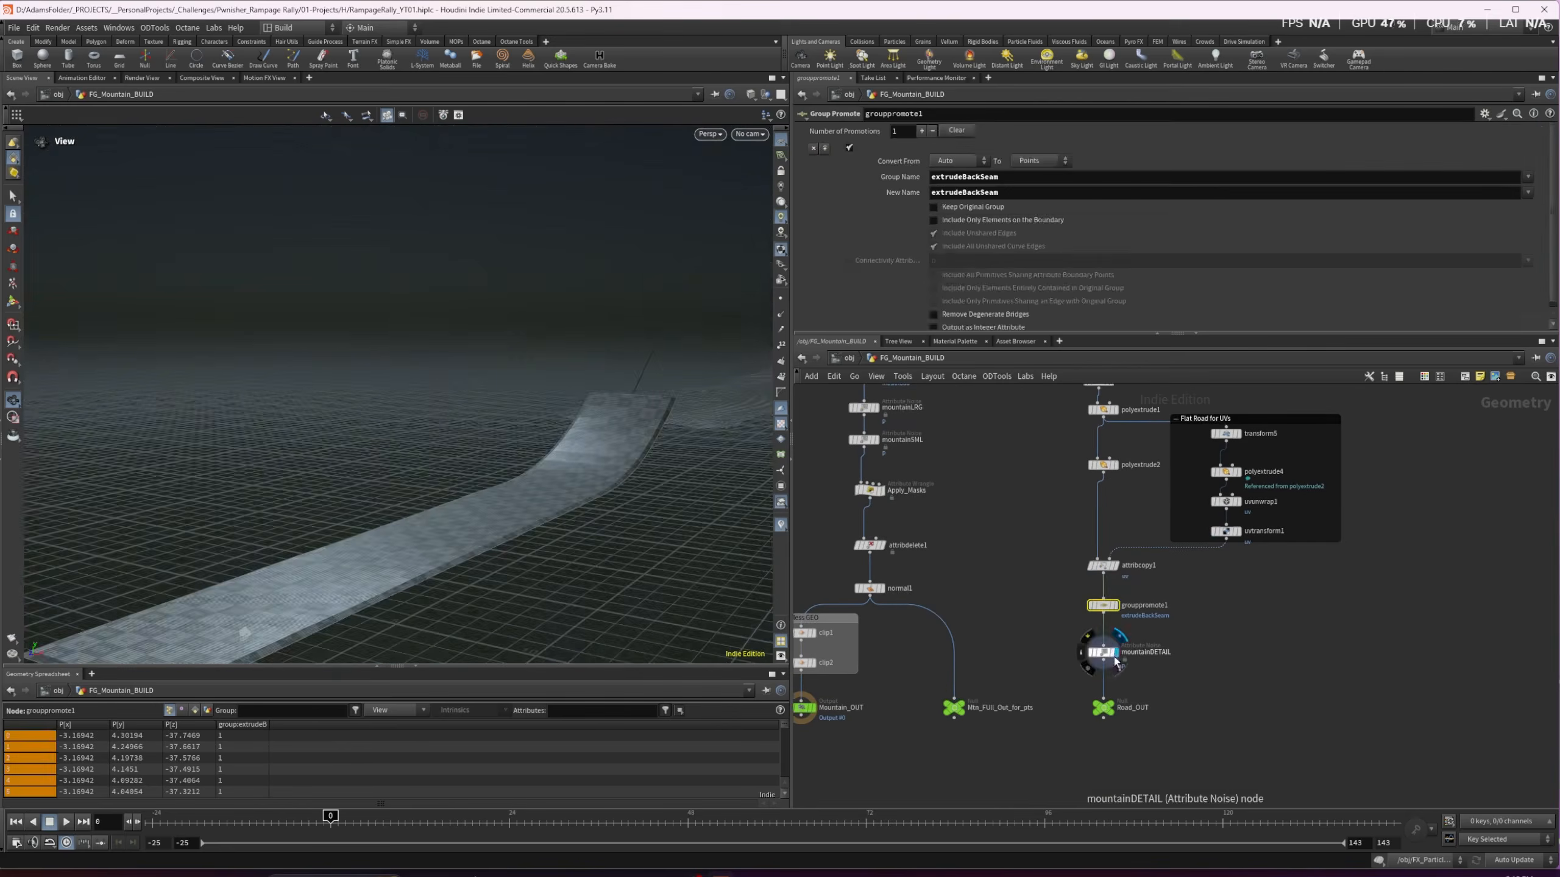
Preview the mountainDETAIL noise and examine the road surface and edges up close
left_click(1114, 660)
scroll(418, 557, "up", 10)
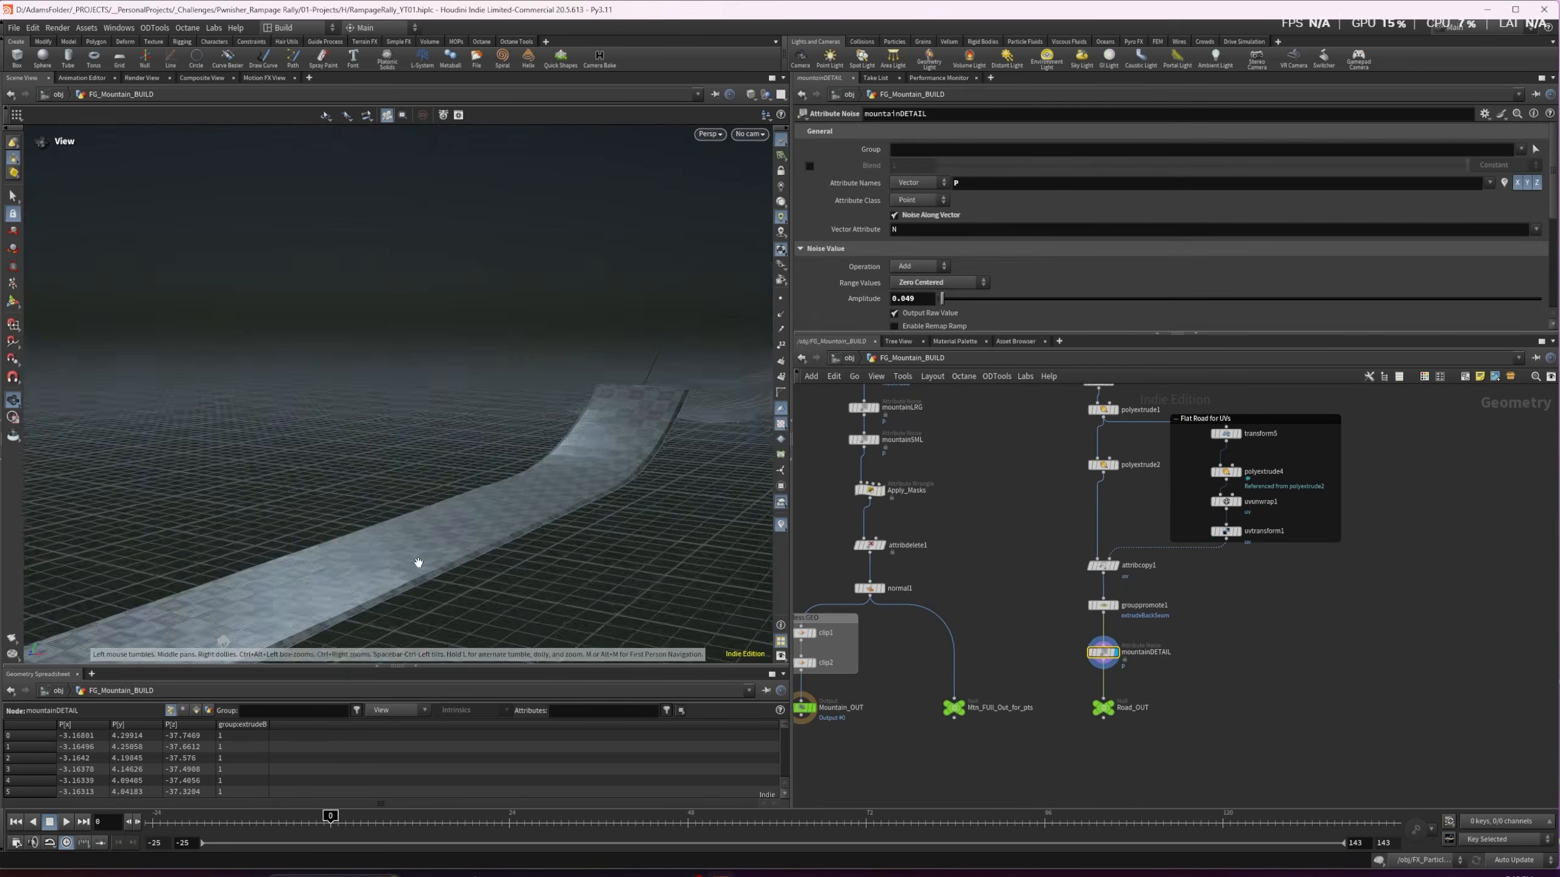
scroll(420, 558, "down", 10)
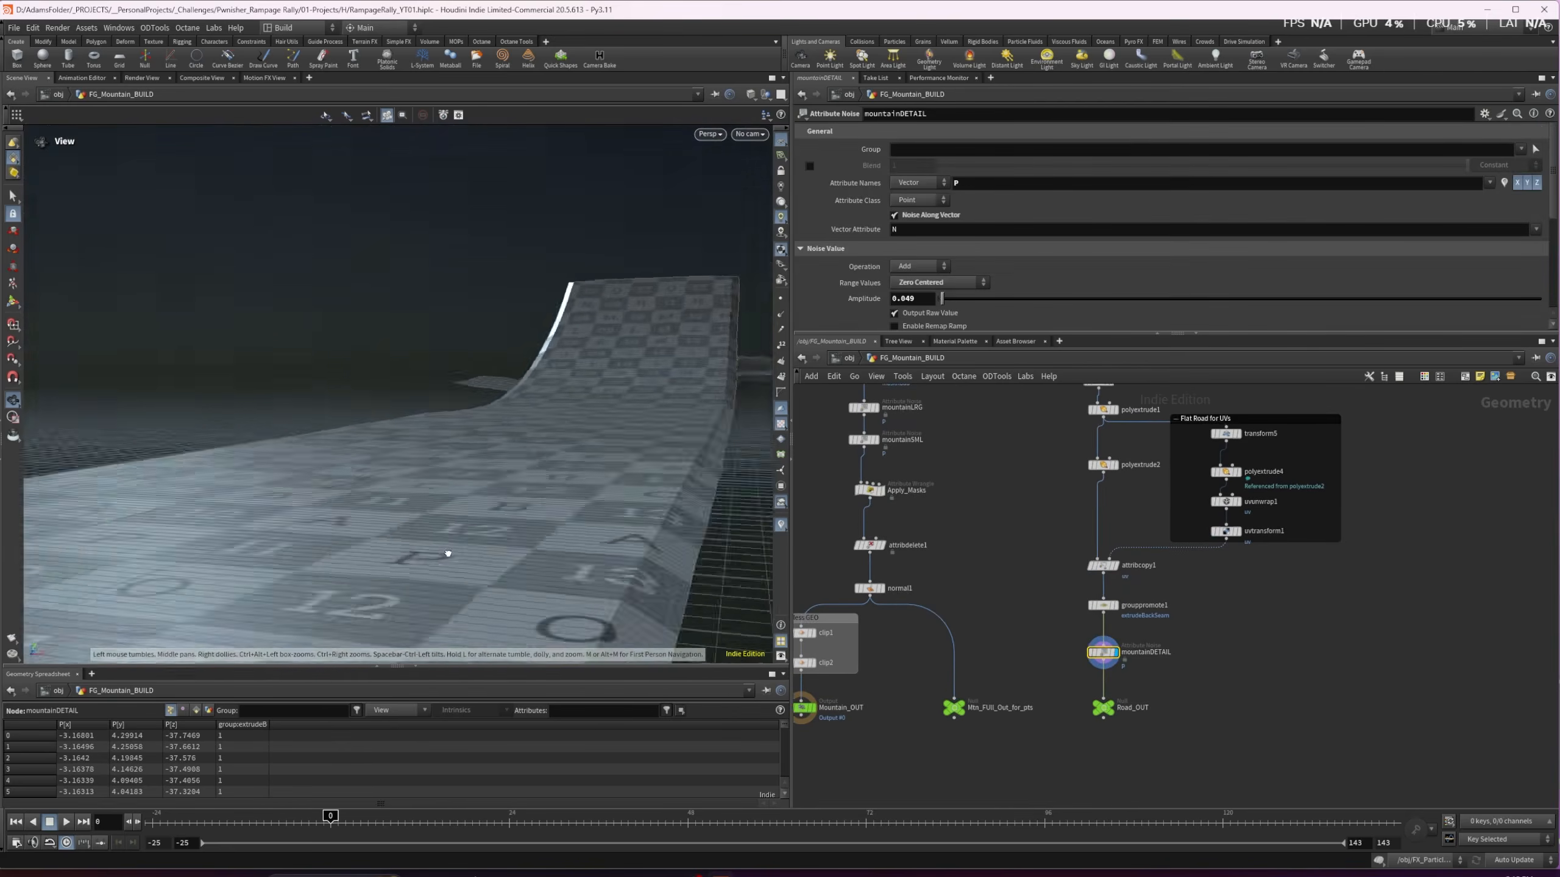
left_click_drag(424, 542, 700, 335)
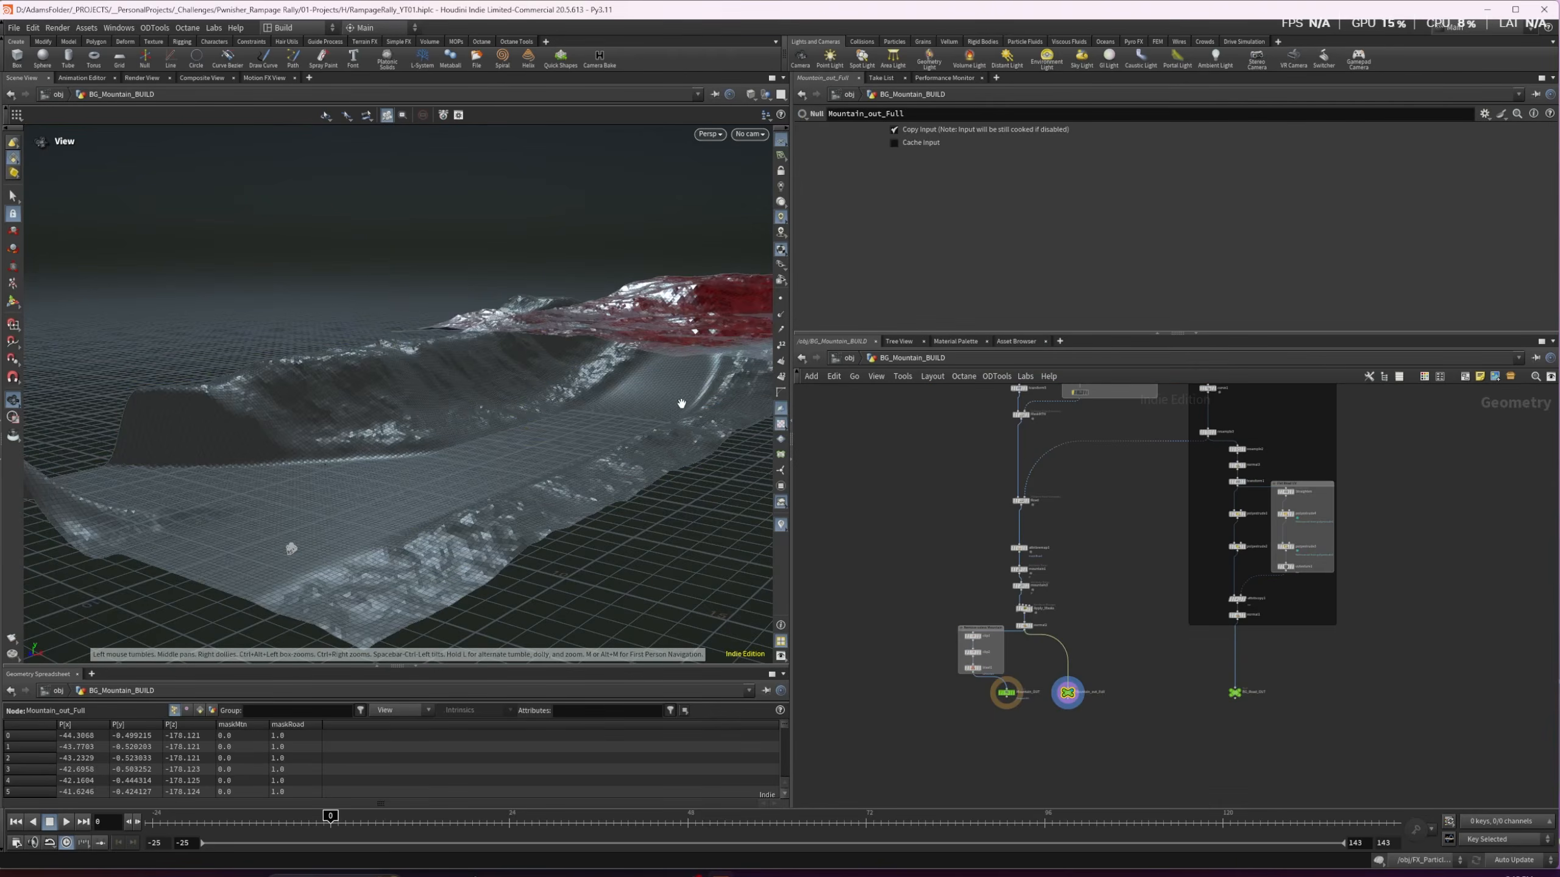
Examine the full background mountain in BG_Mountain_BUILD and preview its road curve at resample3
middle_click_drag(681, 403, 203, 566)
middle_click_drag(1123, 480, 933, 564)
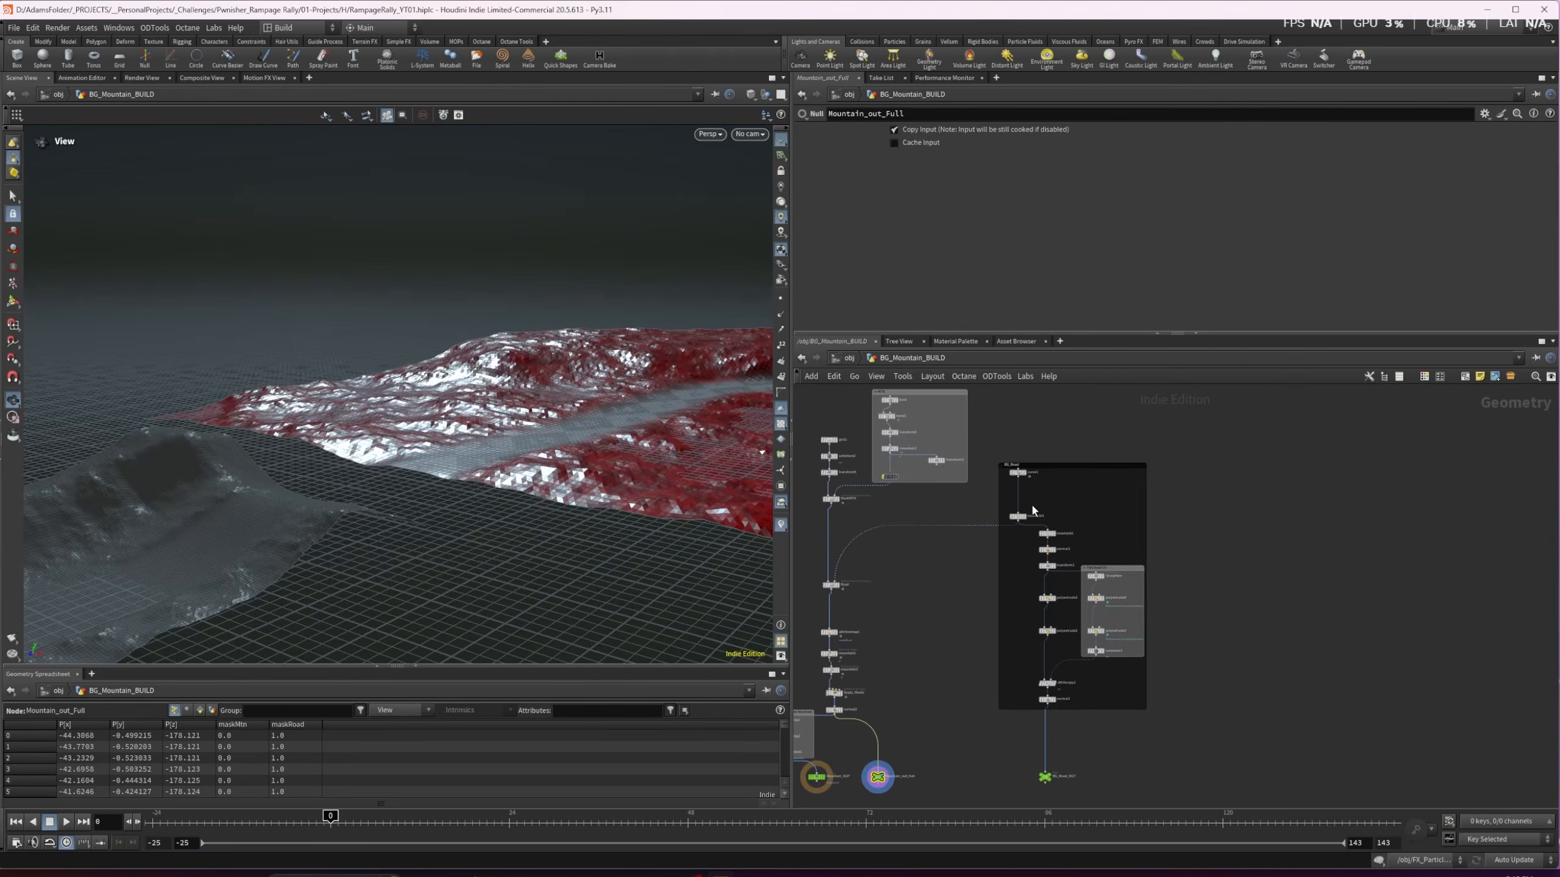
left_click_drag(998, 526, 1009, 524)
scroll(577, 458, "up", 3)
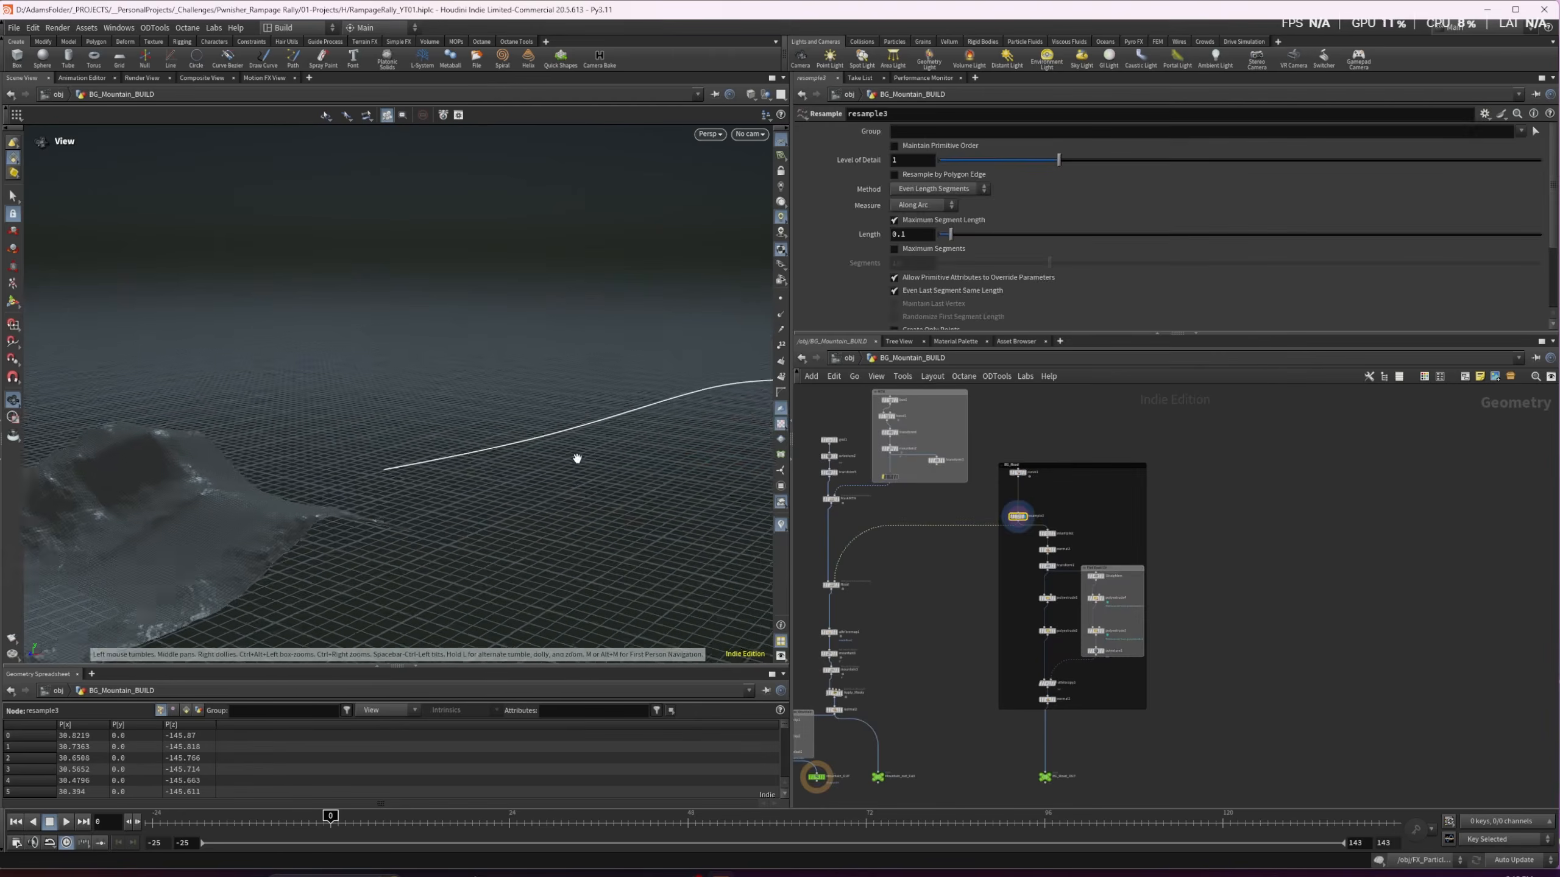
scroll(1054, 533, "up", 5)
Preview the background road at resample2, normal3, transform1 and polyextrude1, plus the Straighten node in the flat-road UV branch
left_click(1053, 522)
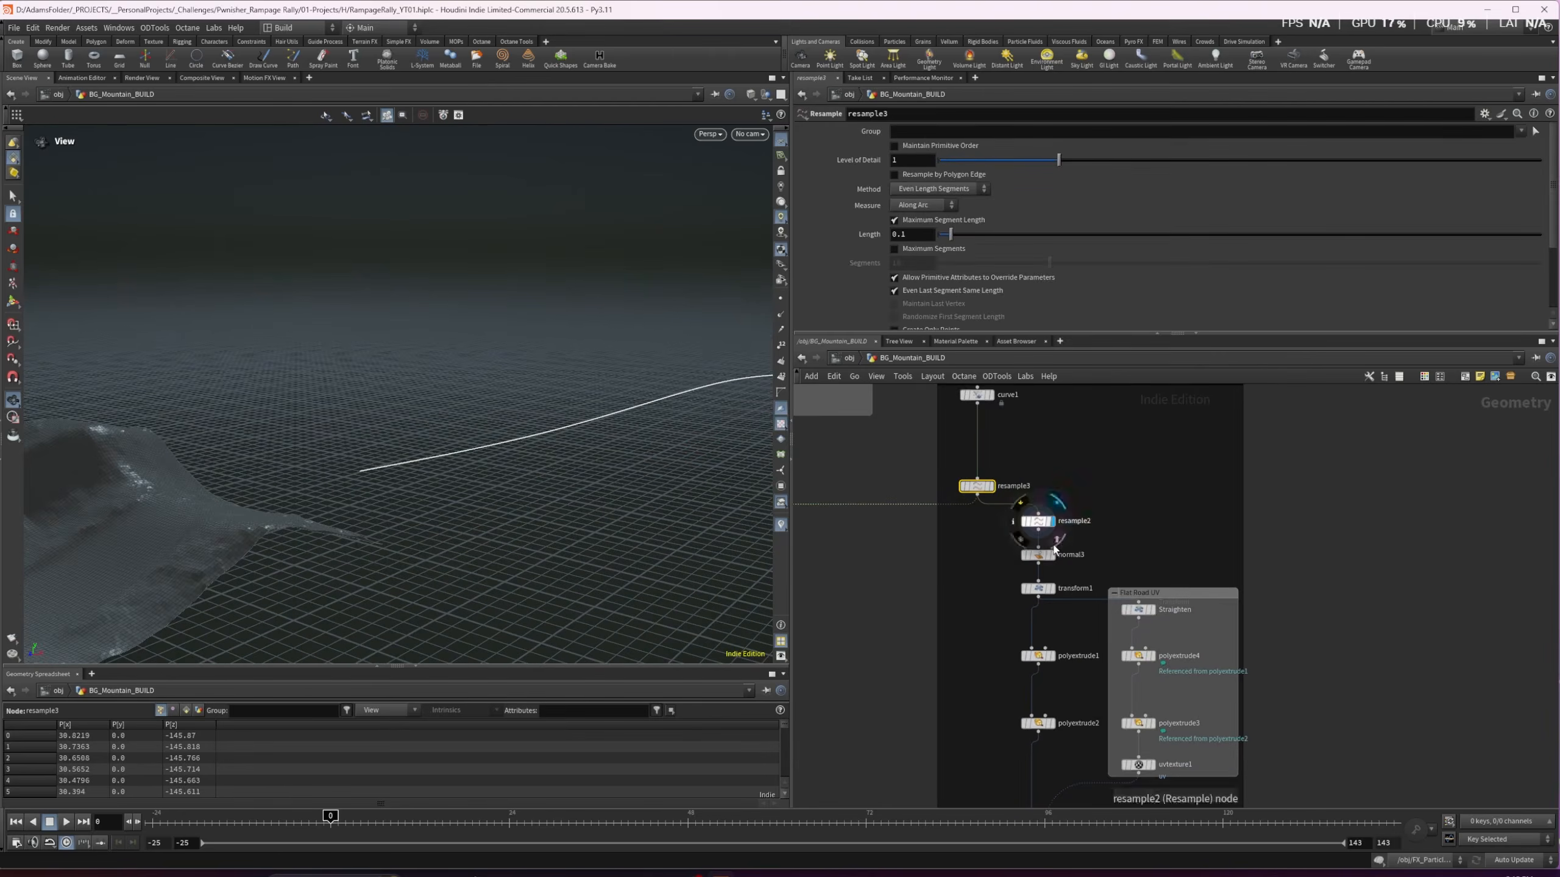
left_click(1054, 556)
left_click(1053, 589)
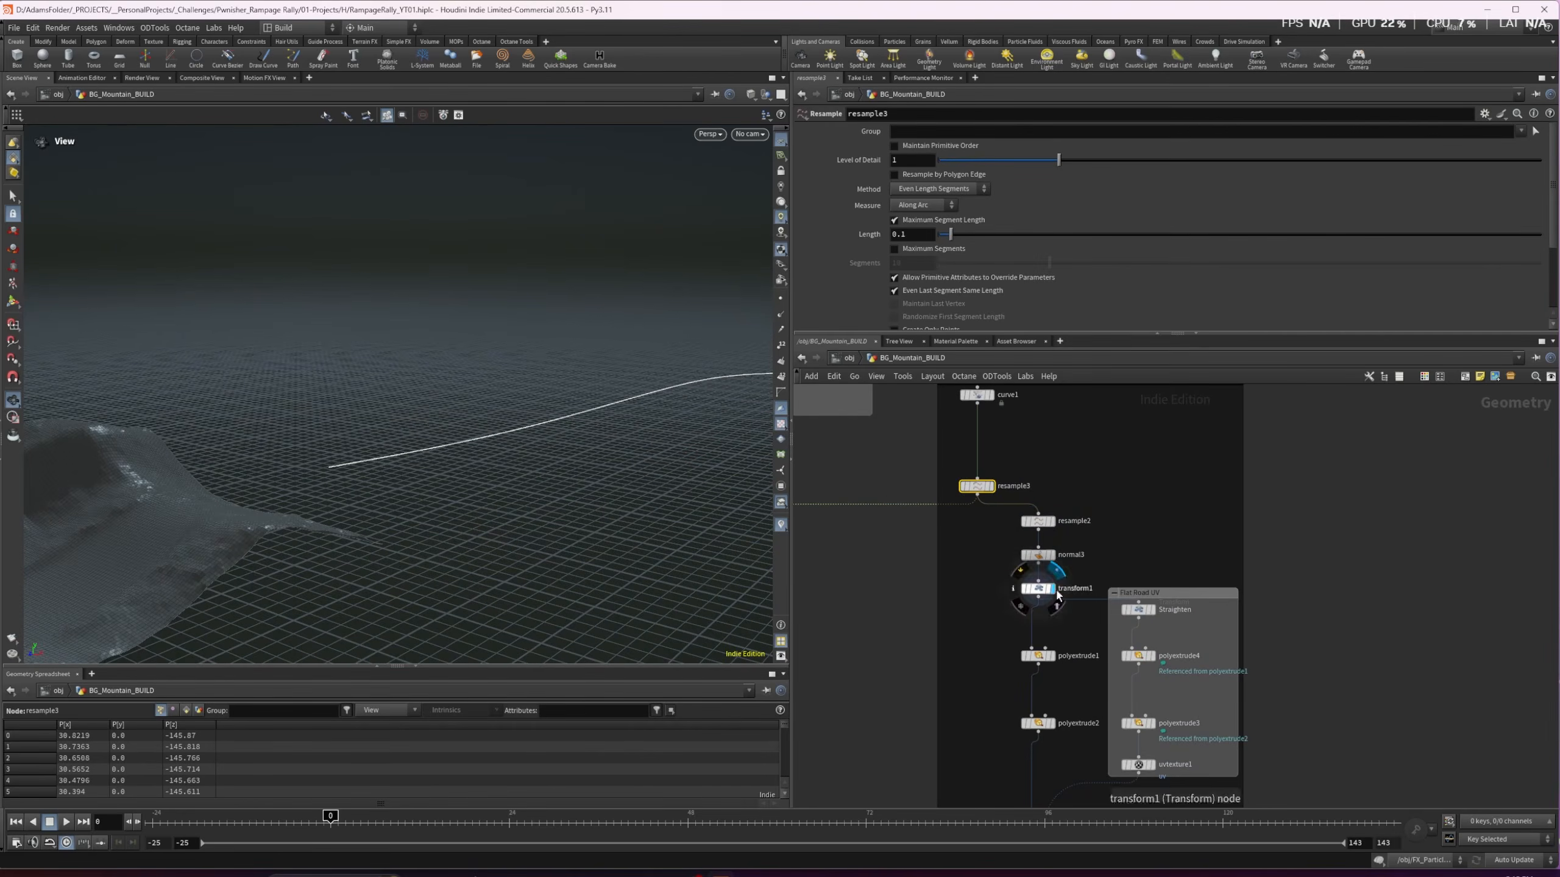
left_click(1053, 657)
mouse_move(504, 434)
left_mouse_down()
mouse_move(546, 452)
mouse_move(533, 438)
left_mouse_up()
middle_click_drag(533, 439, 365, 439)
left_click(1153, 610)
middle_click_drag(1064, 618, 1065, 568)
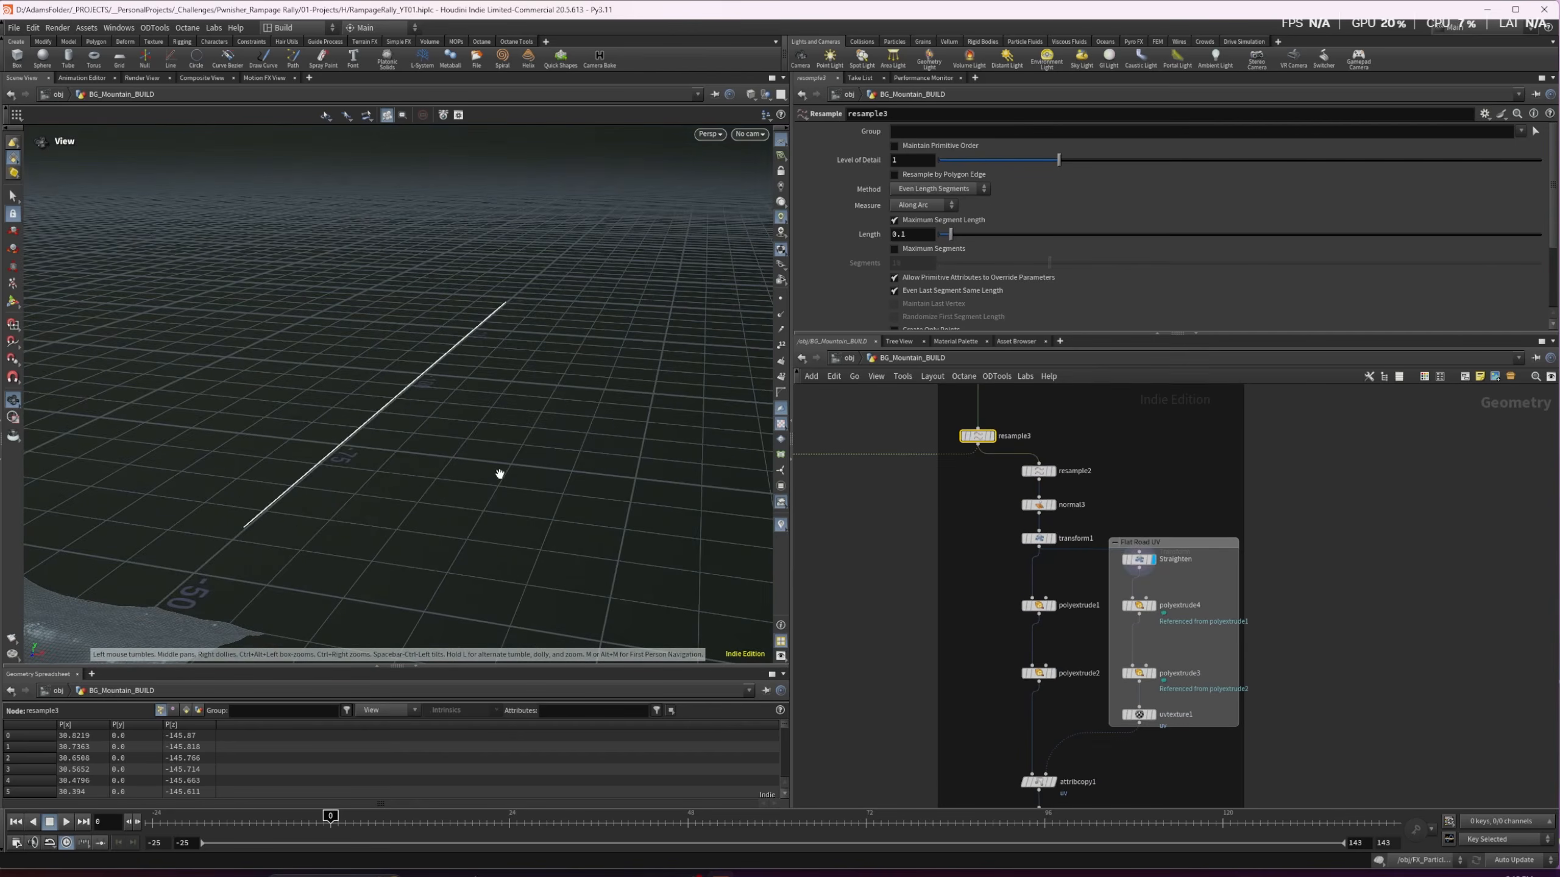
Preview polyextrude4, polyextrude3 and the uvtexture1 orthographic projection in the flat-road UV branch of the background road
left_click(1152, 605)
scroll(355, 445, "up", 8)
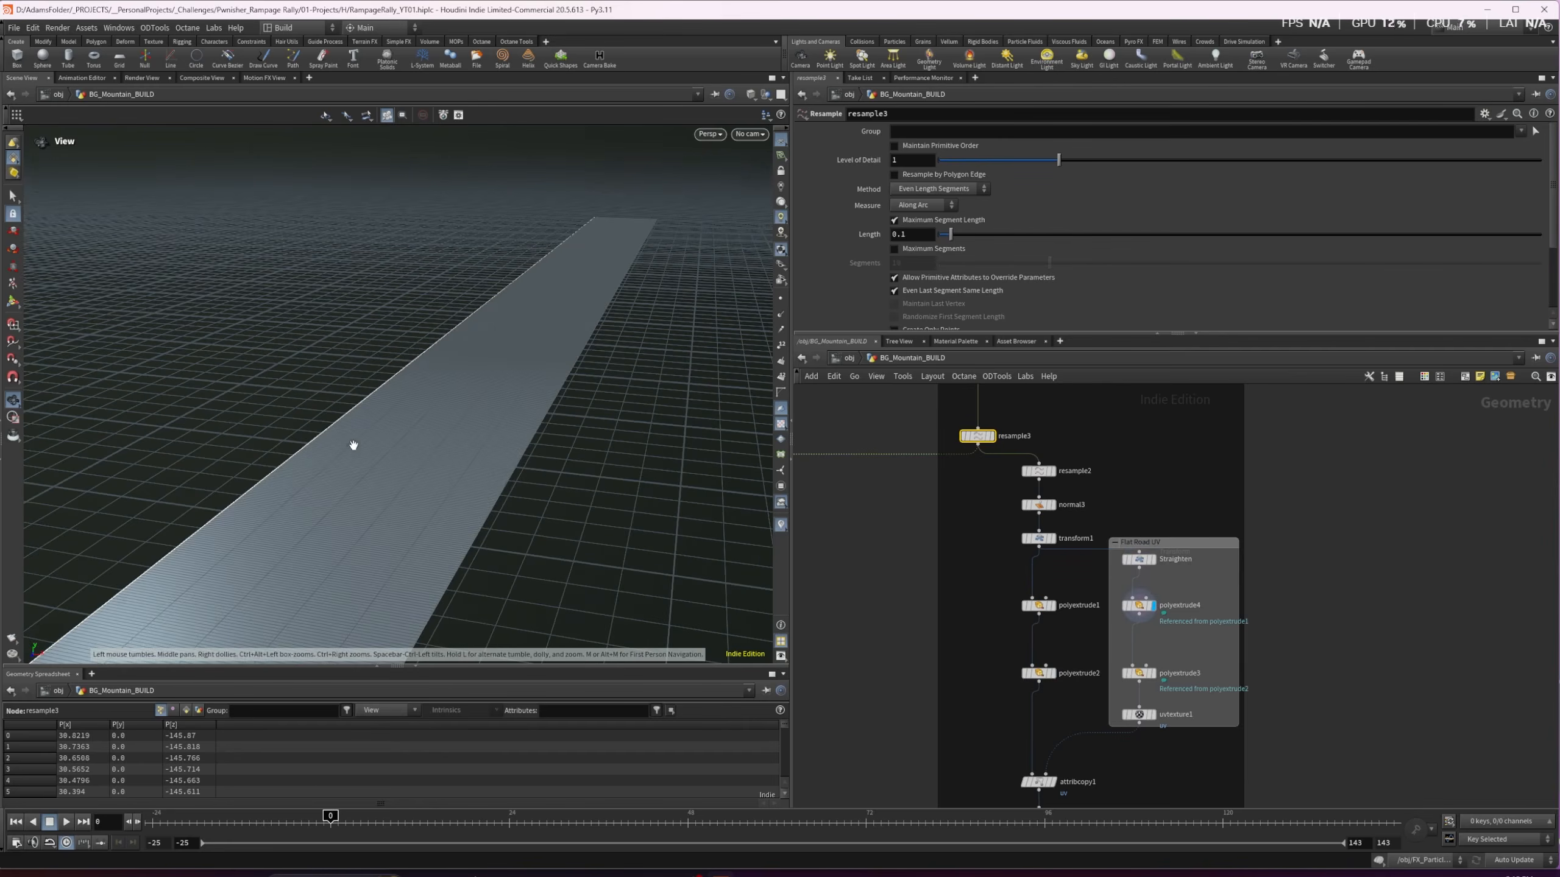
left_click(1153, 672)
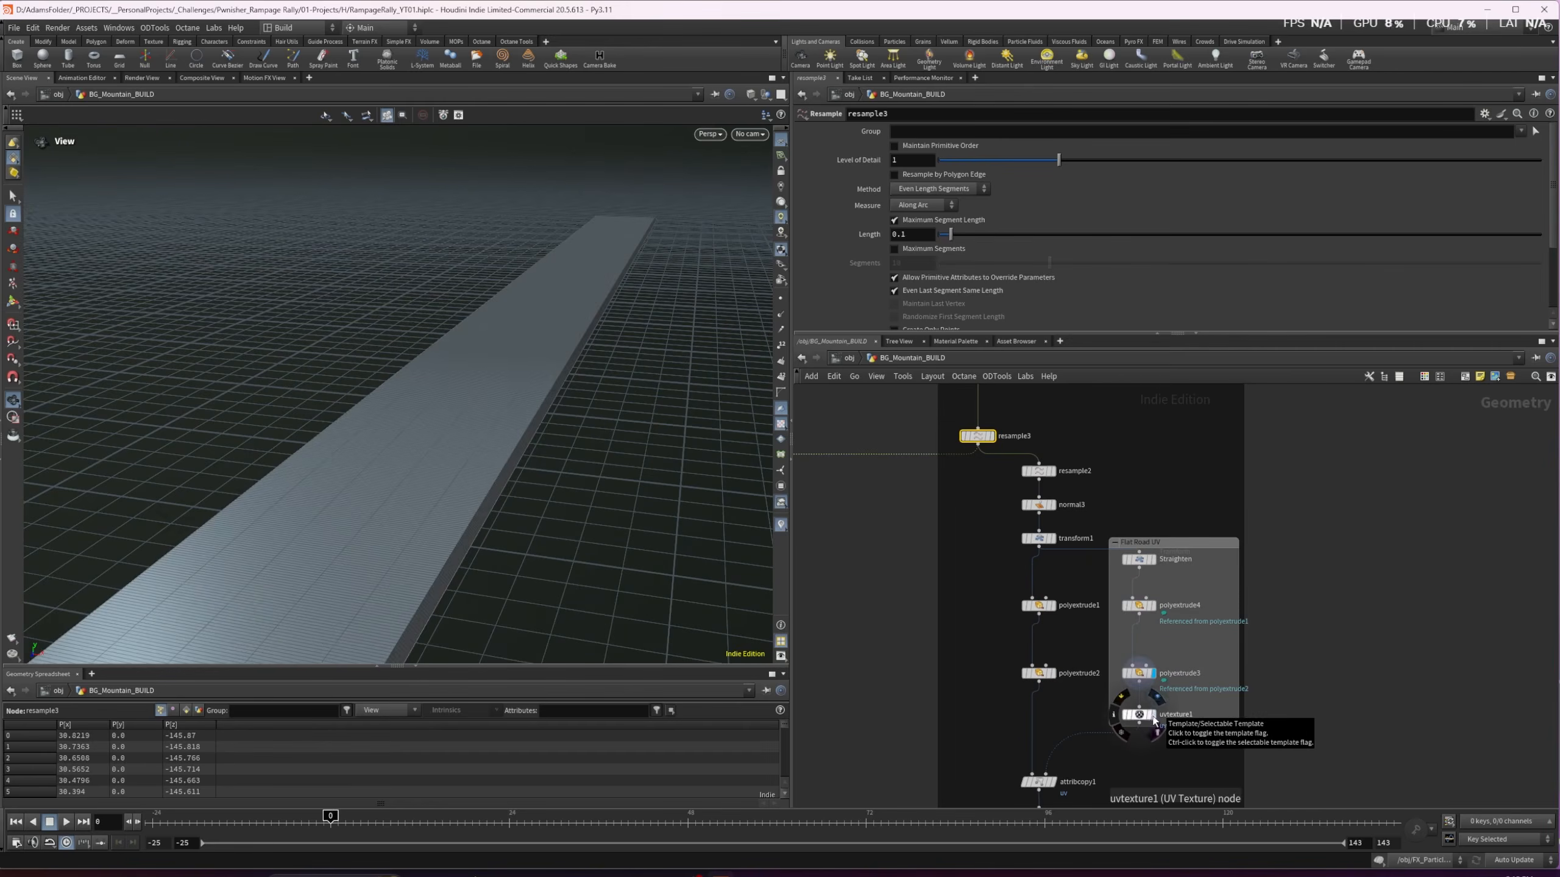
left_click(1153, 714)
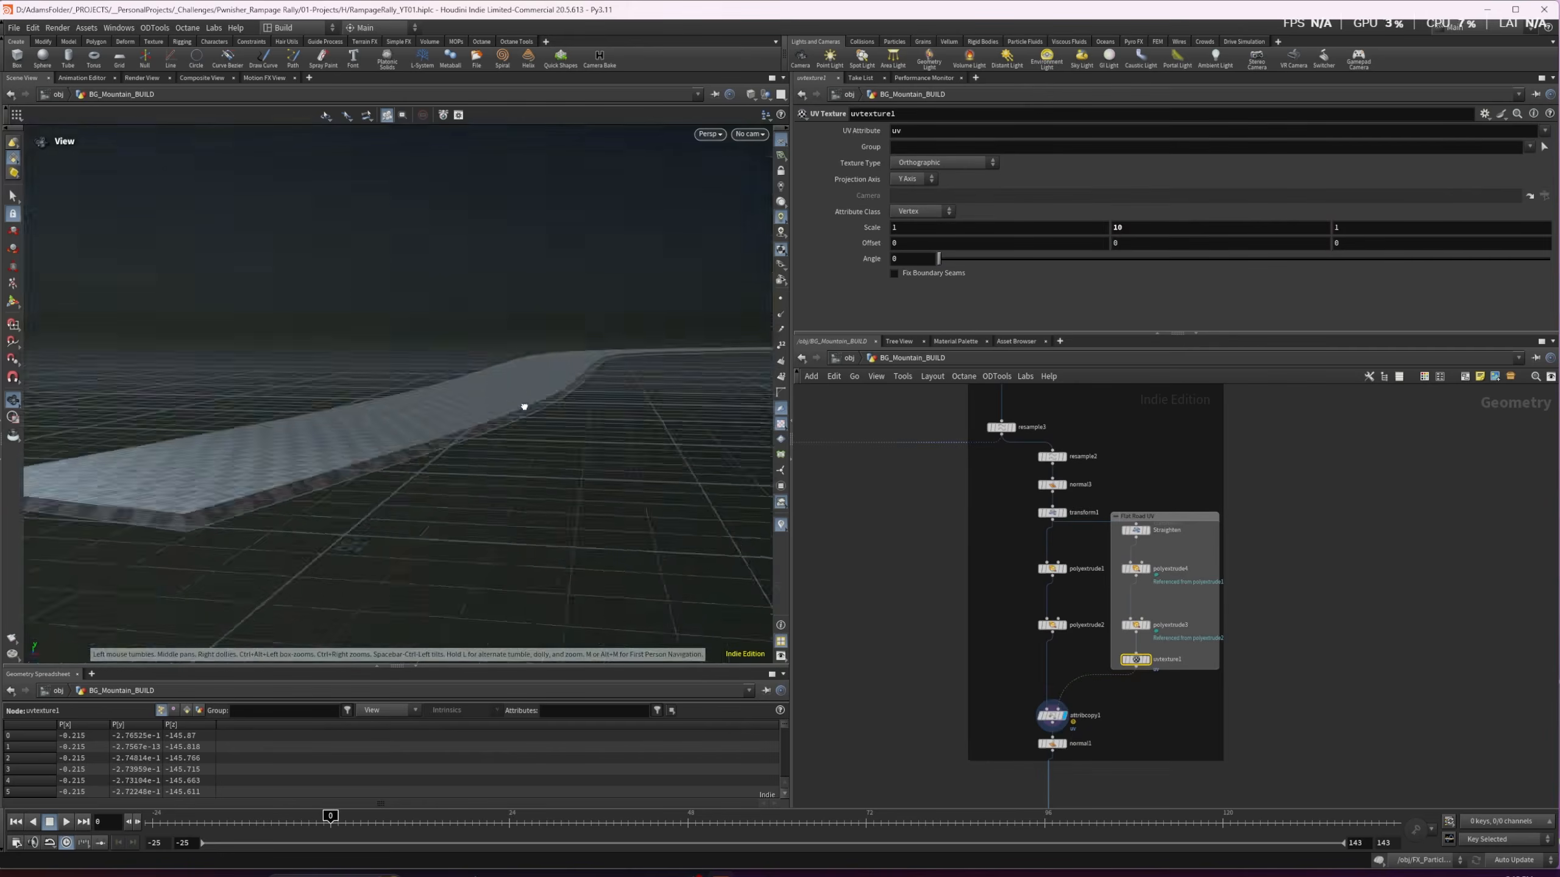
Examine the UVs copied by attribcopy1 along the full length of the curved background road
left_click_drag(524, 407, 520, 438)
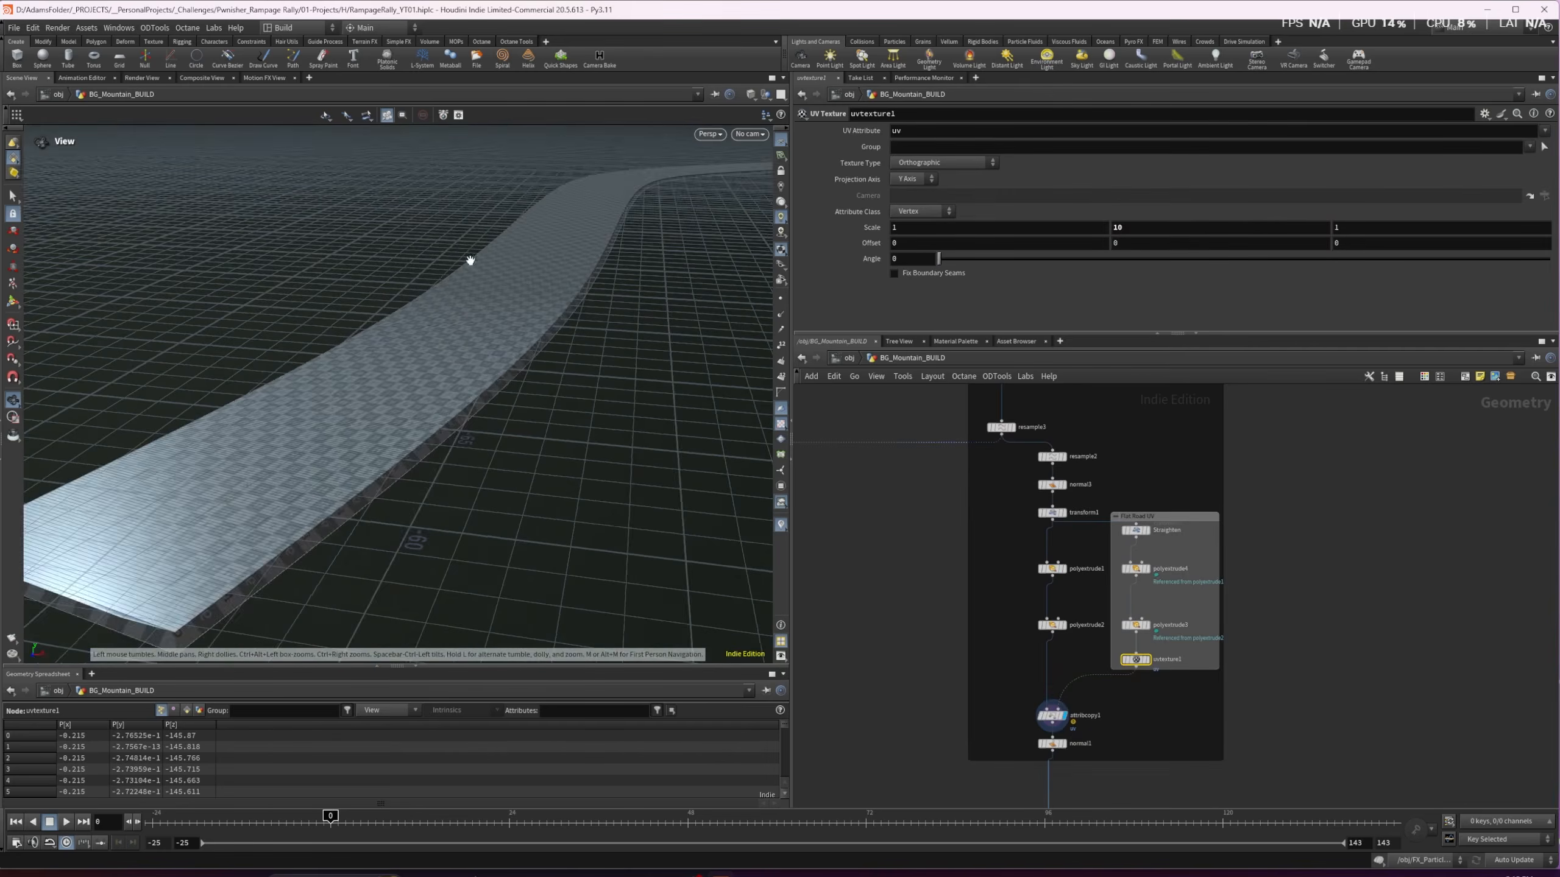
middle_click_drag(470, 261, 250, 539)
left_click_drag(358, 432, 473, 422)
middle_click_drag(474, 422, 428, 389)
left_click_drag(428, 389, 260, 504)
mouse_move(663, 374)
left_mouse_down()
mouse_move(688, 369)
mouse_move(683, 391)
left_mouse_up()
left_click_drag(583, 388, 266, 504)
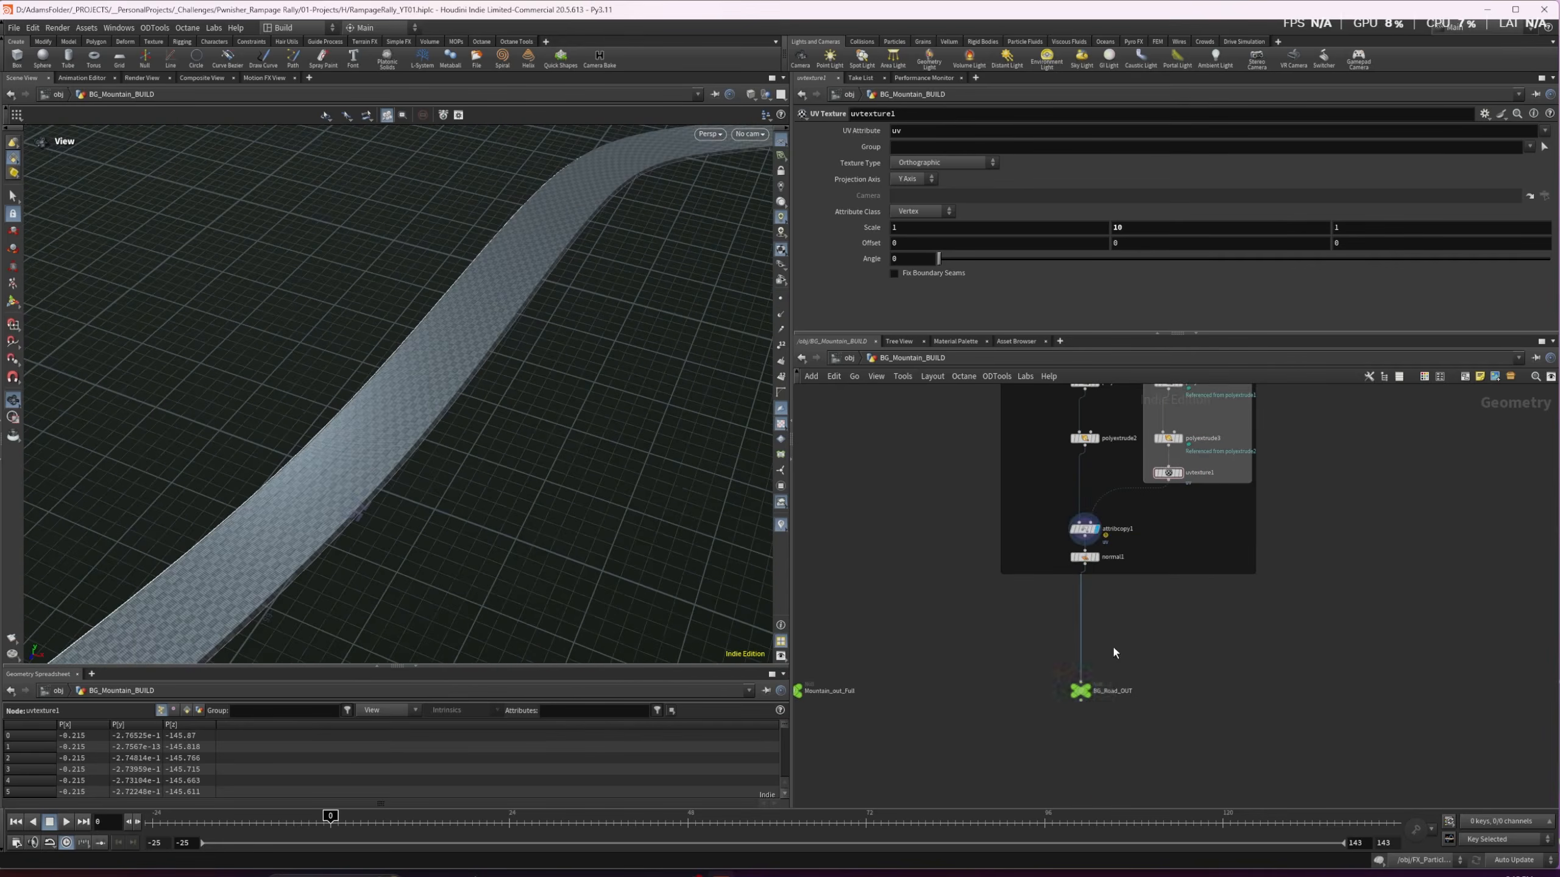
Preview the BG_Road_OUT null and examine the background road in relation to the foreground mountain
left_click_drag(1114, 648, 1045, 720)
key("r")
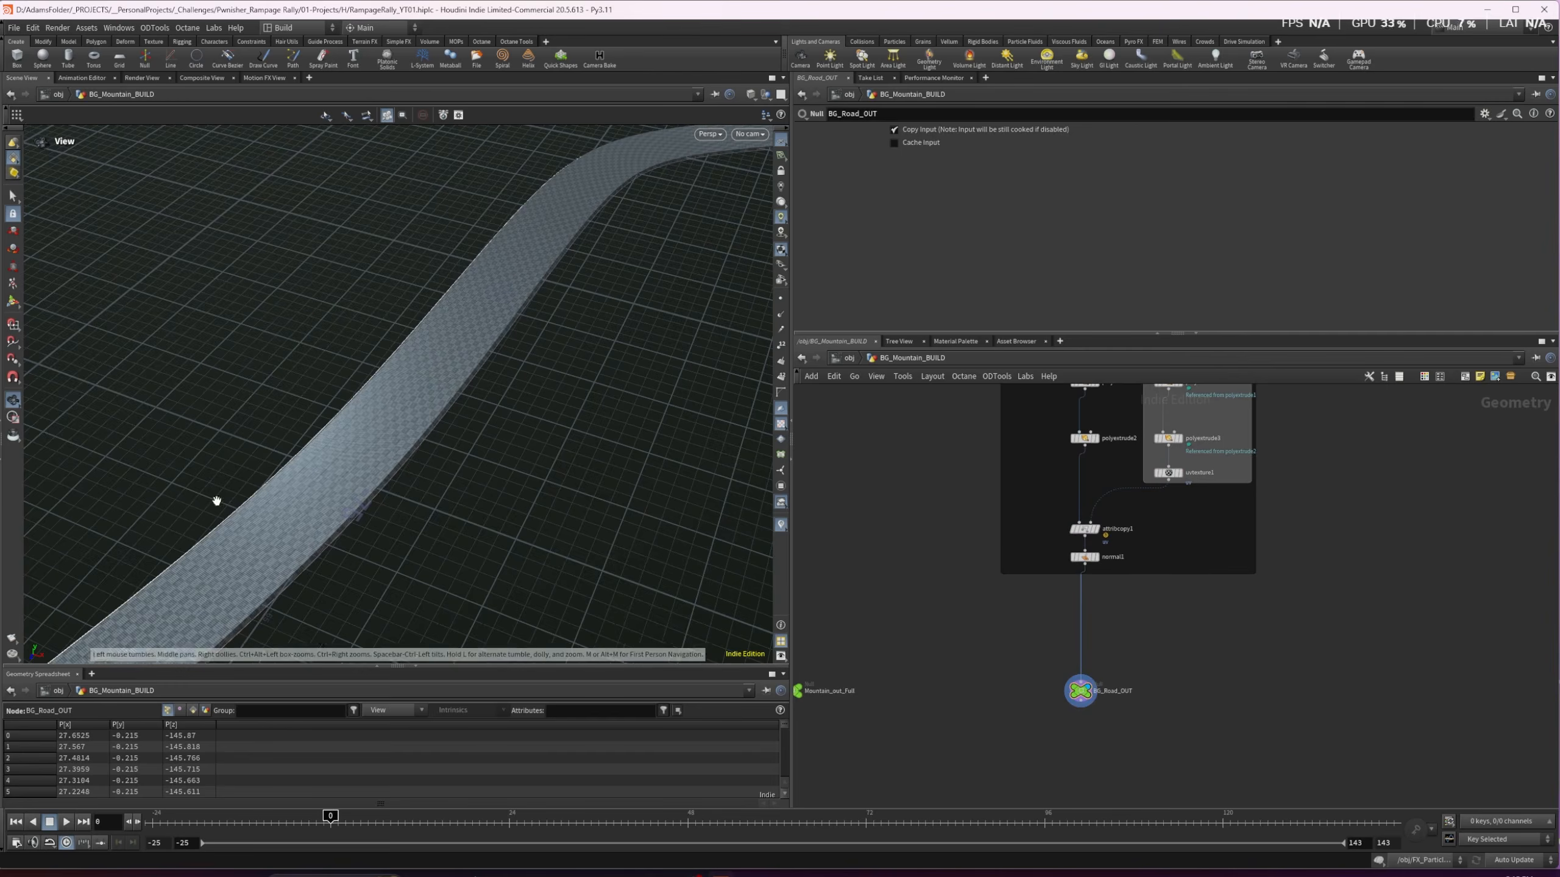
right_click_drag(216, 501, 189, 643)
middle_click_drag(190, 642, 344, 417)
left_click_drag(345, 418, 337, 379)
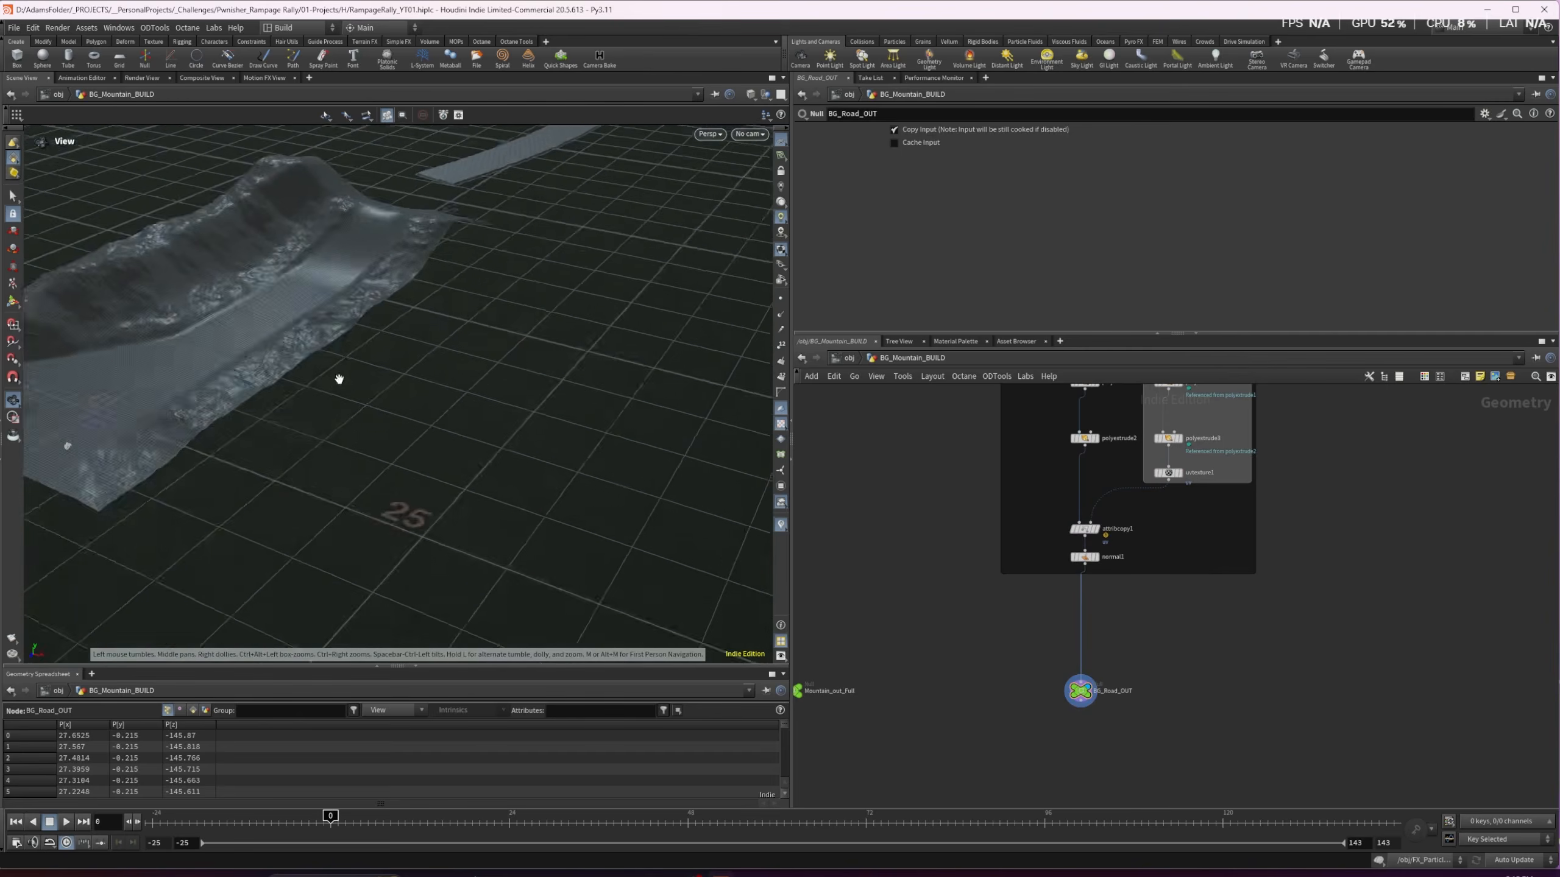
middle_click_drag(366, 265, 397, 369)
left_click_drag(369, 424, 360, 377)
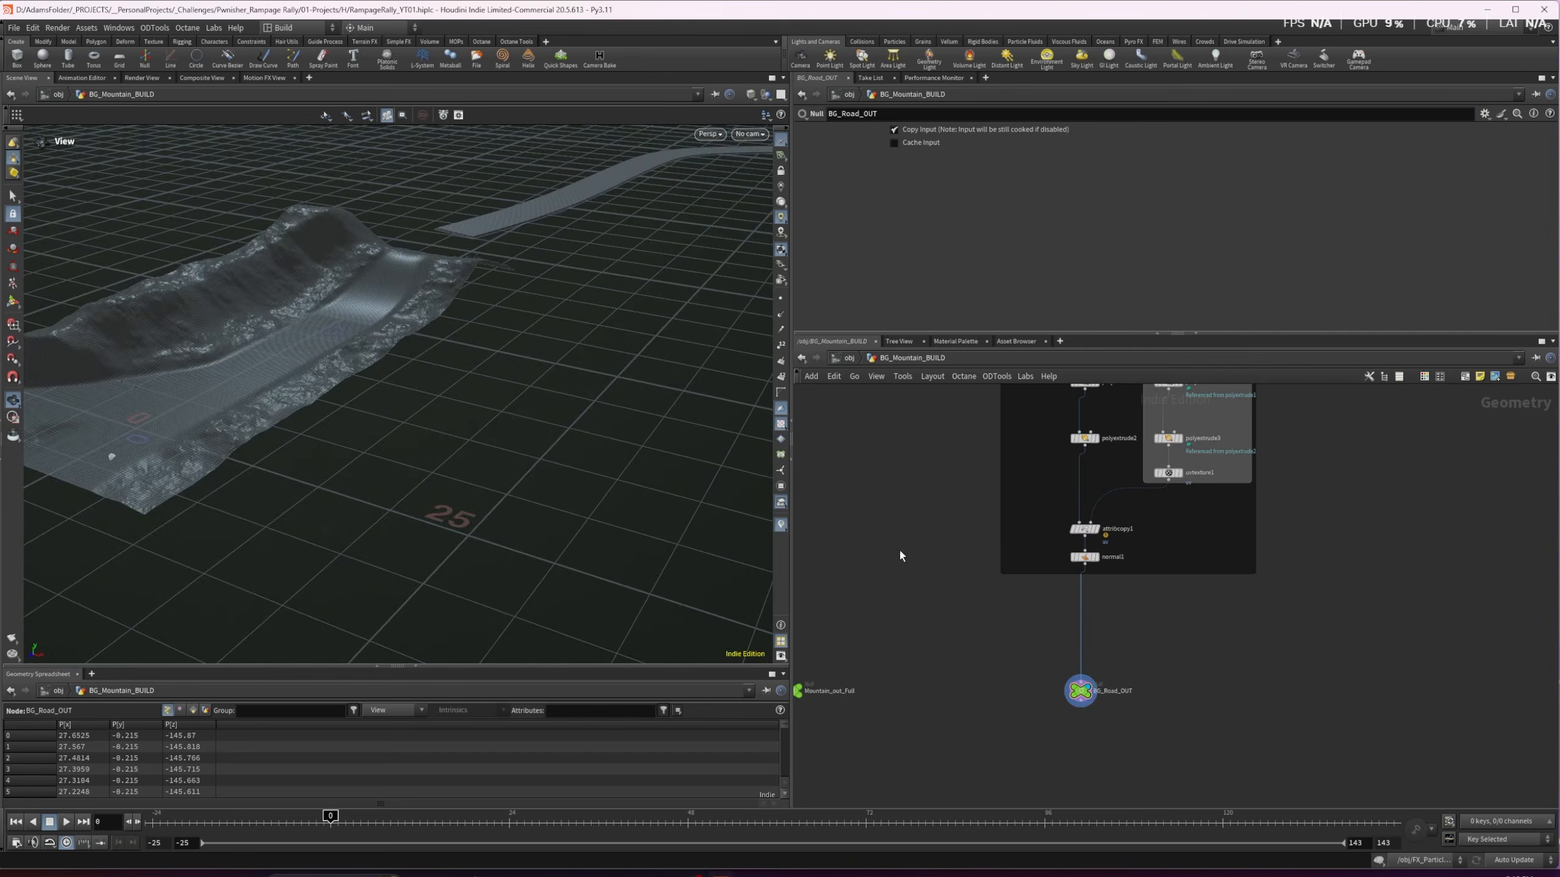
Leave the background network for the Solaris stage and examine the textured foreground road and ground in the Karma XPU render
key("u")
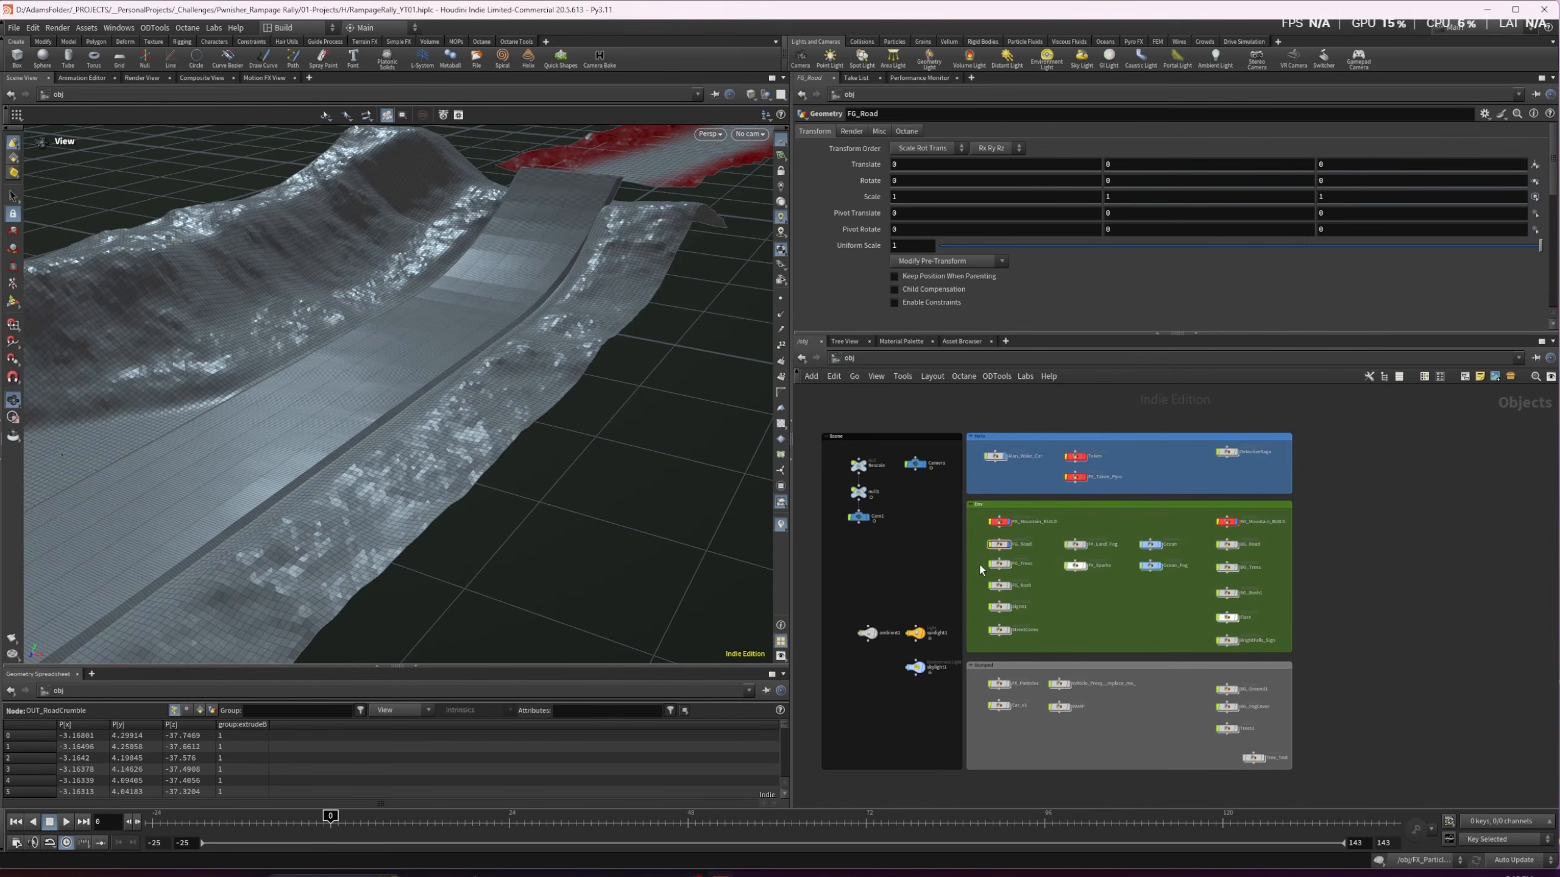
key("n")
left_click(1022, 543)
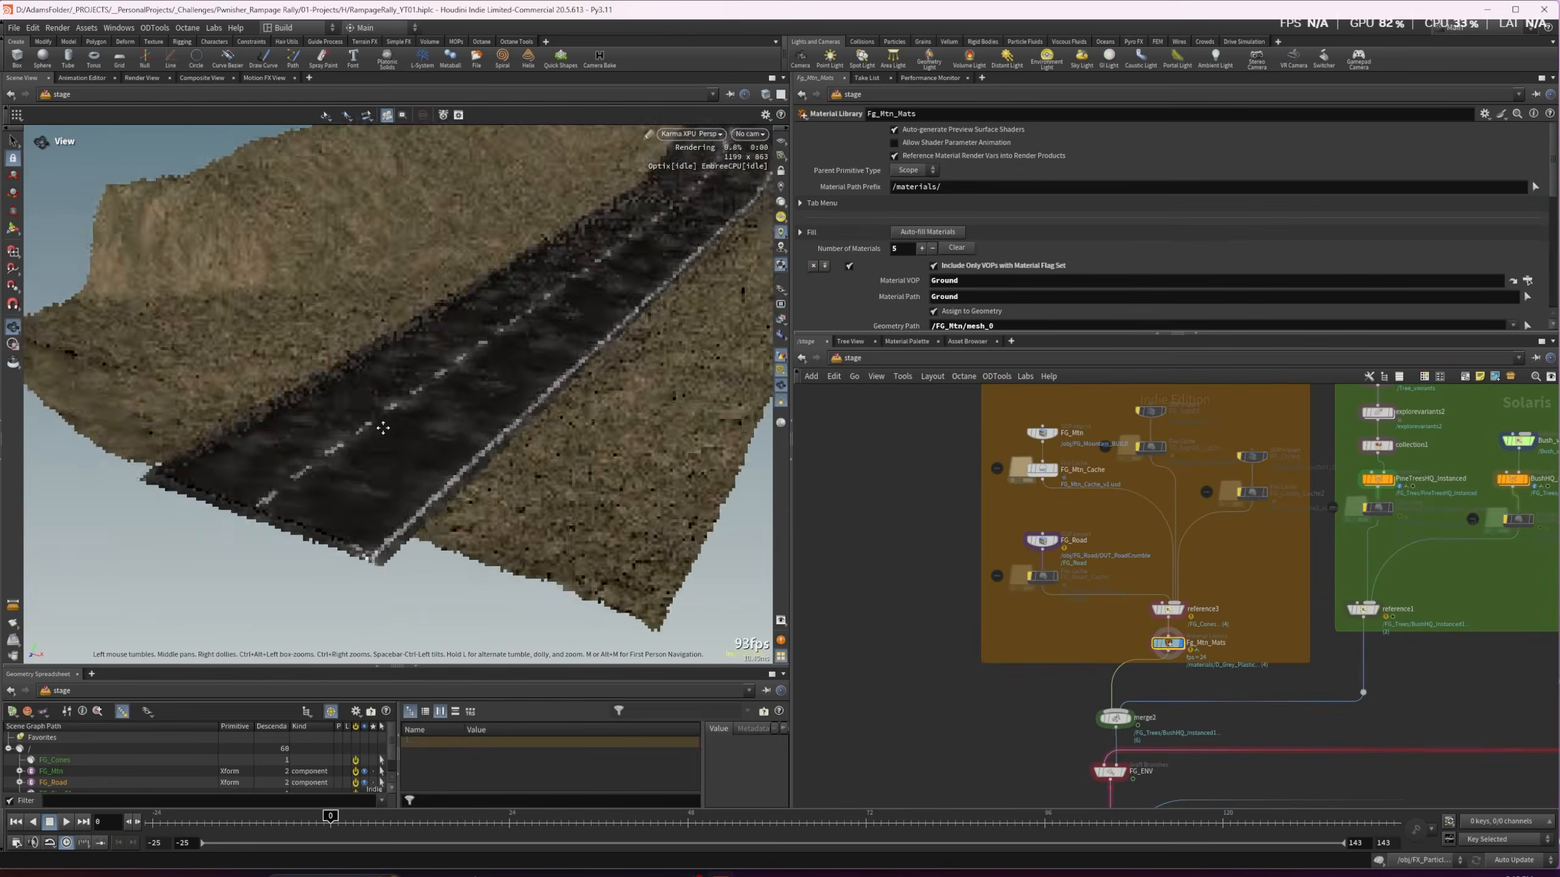
left_click_drag(380, 425, 453, 400)
scroll(415, 429, "up", 3)
scroll(416, 428, "up", 5)
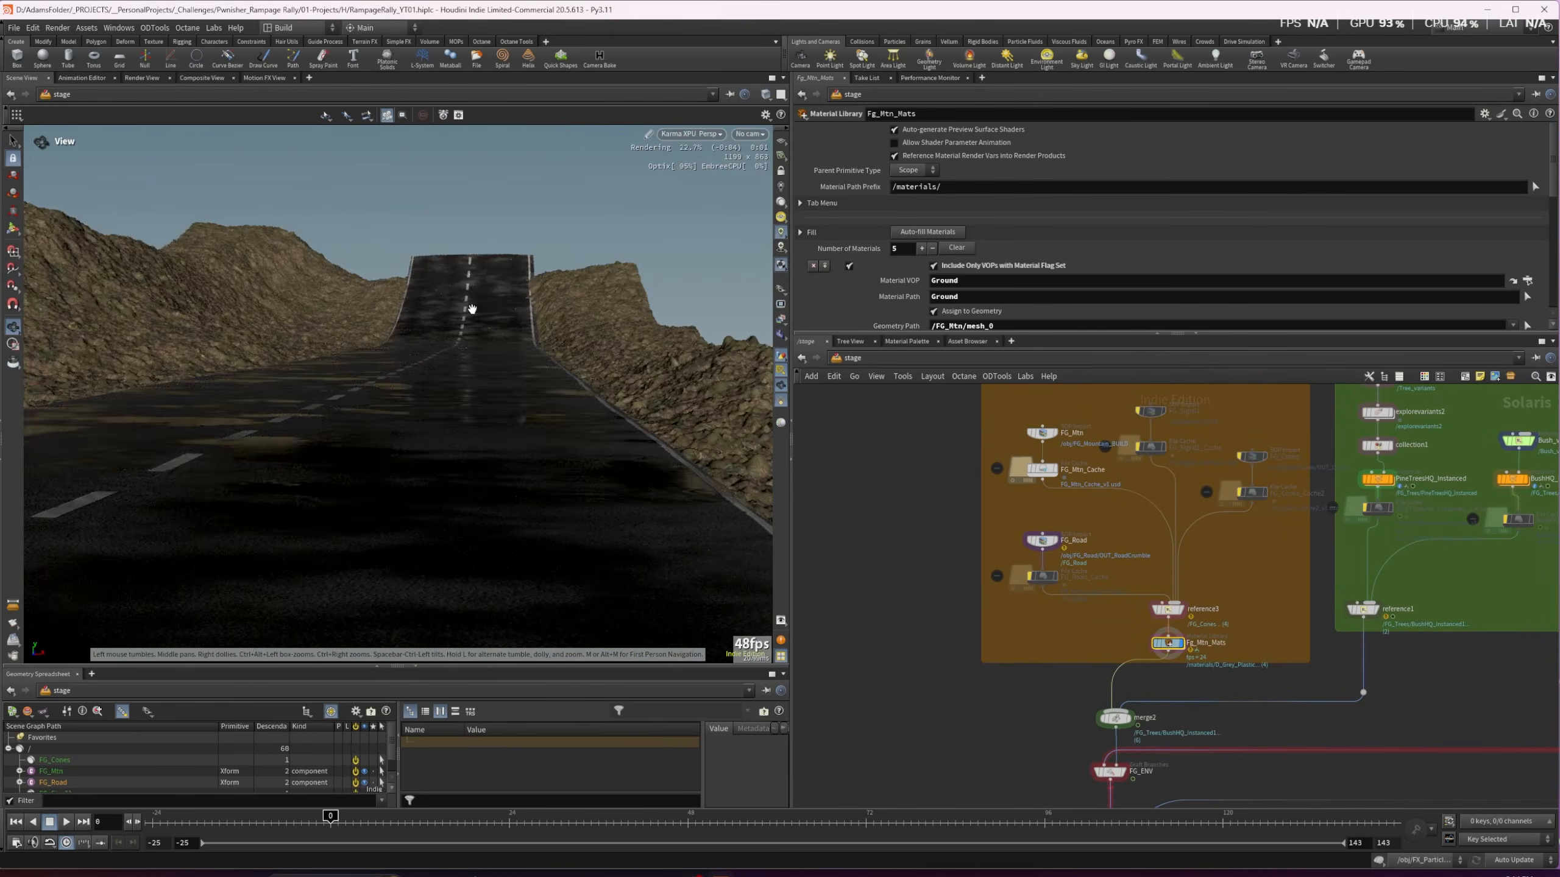
left_click_drag(465, 338, 534, 237)
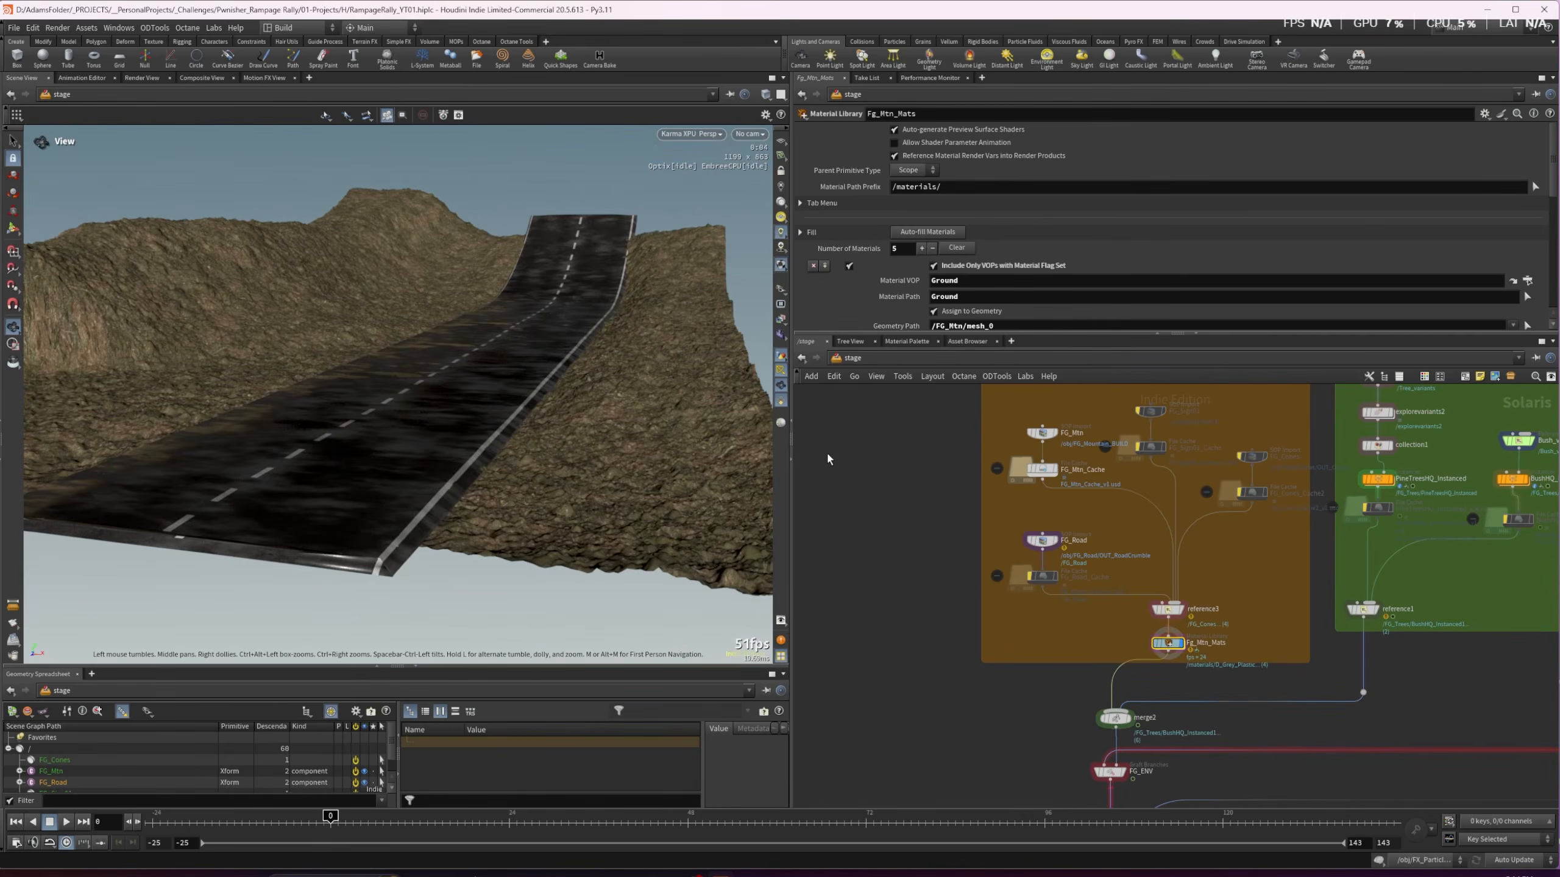
Return to the object level and open the FG_Trees network
key("1")
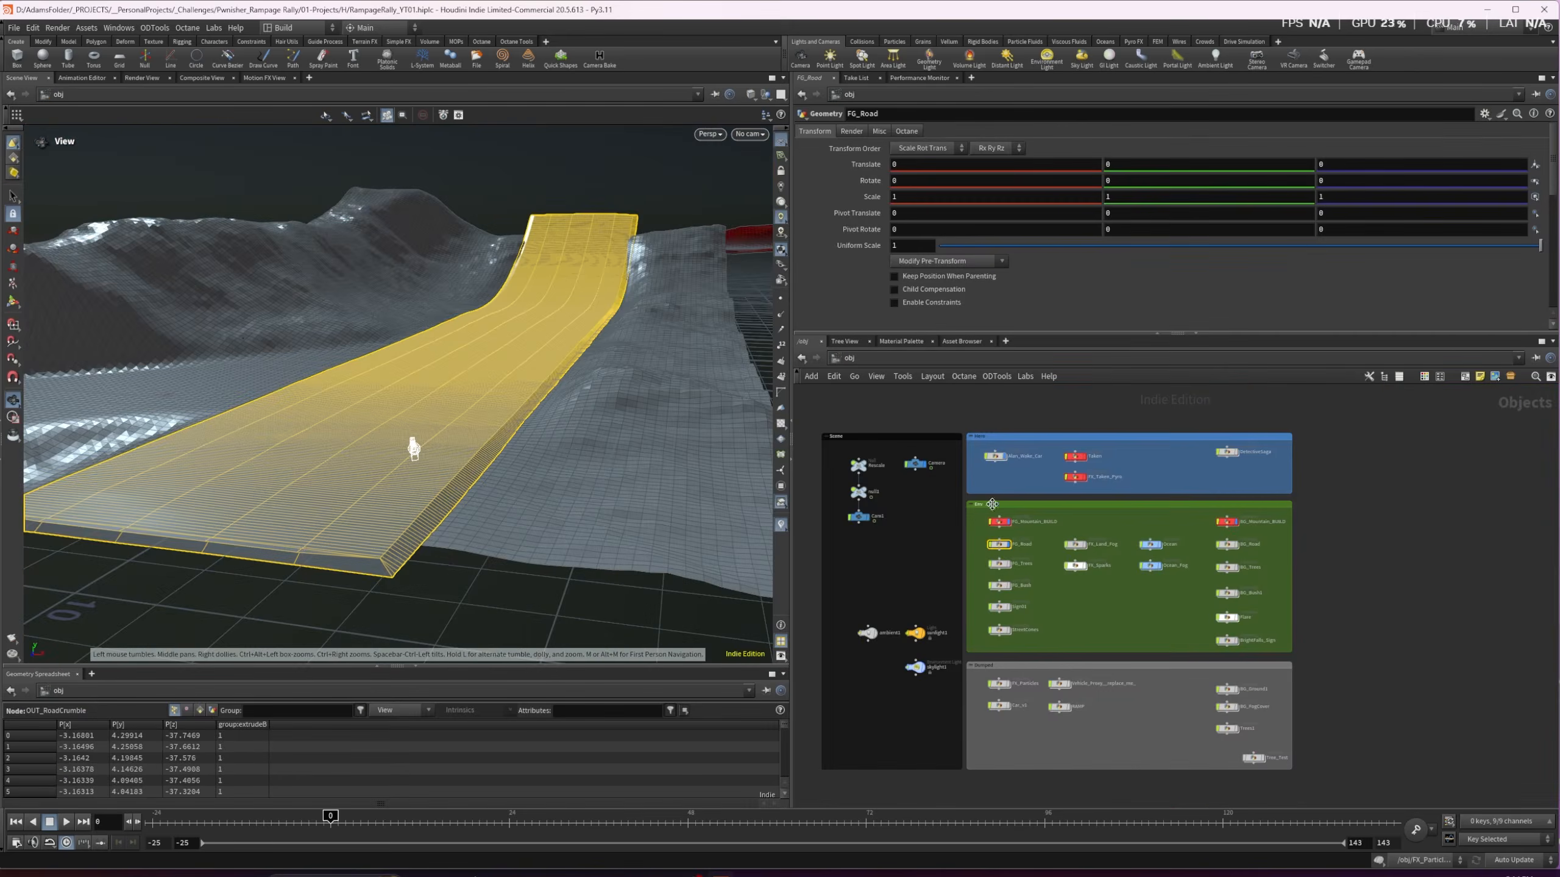
scroll(995, 561, "up", 2)
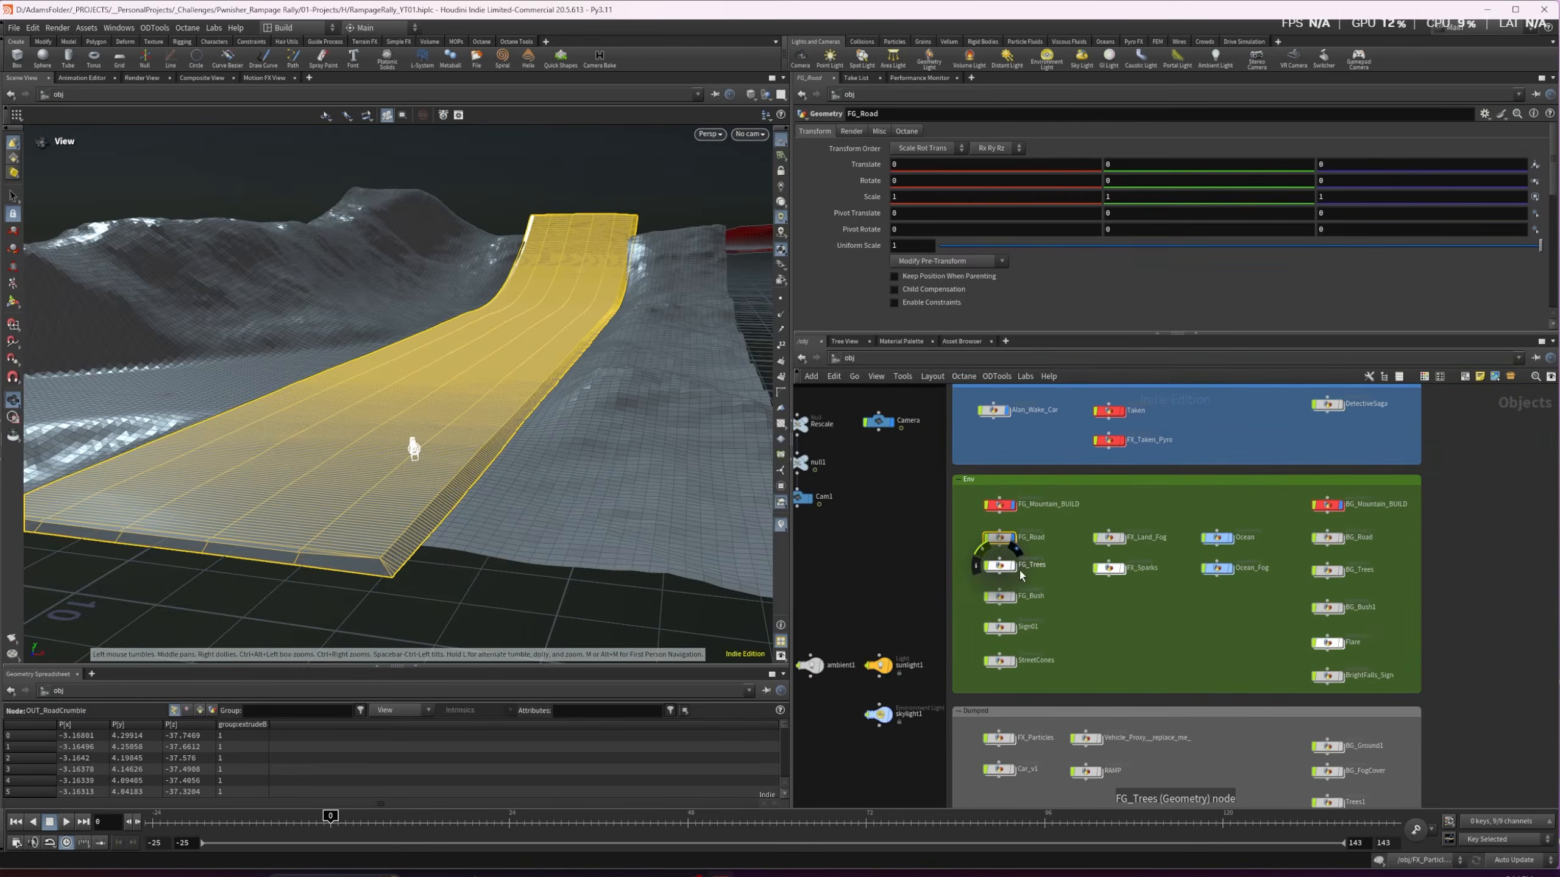
left_click(1014, 566)
double_click(1001, 566)
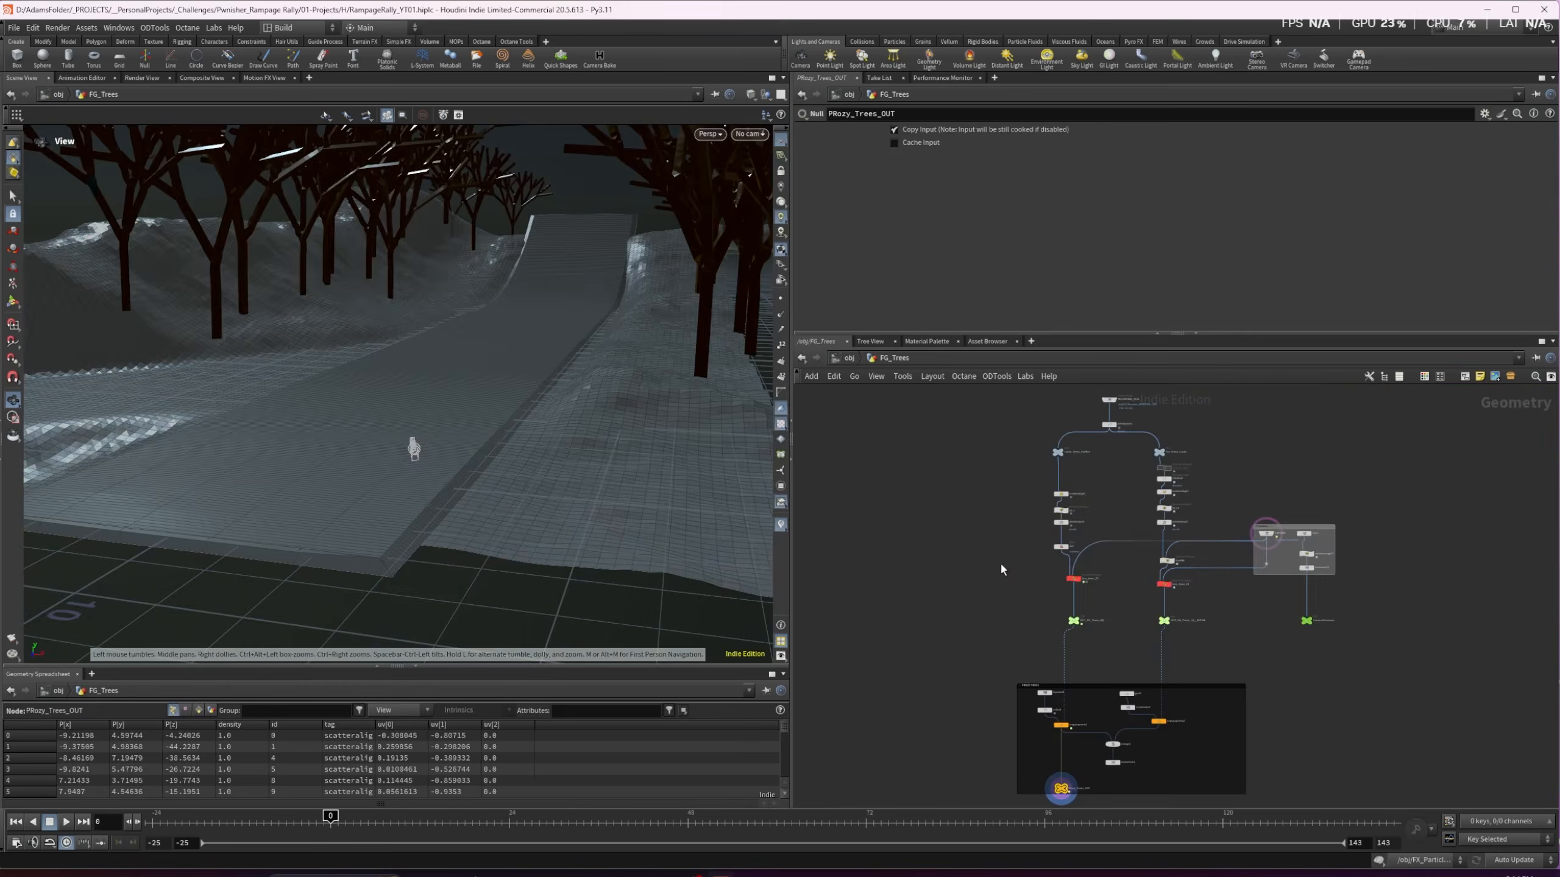
Preview the MOUNTAIN_FULL object merge, hide the other objects, and examine its UV-mapped surface
left_click(1118, 400)
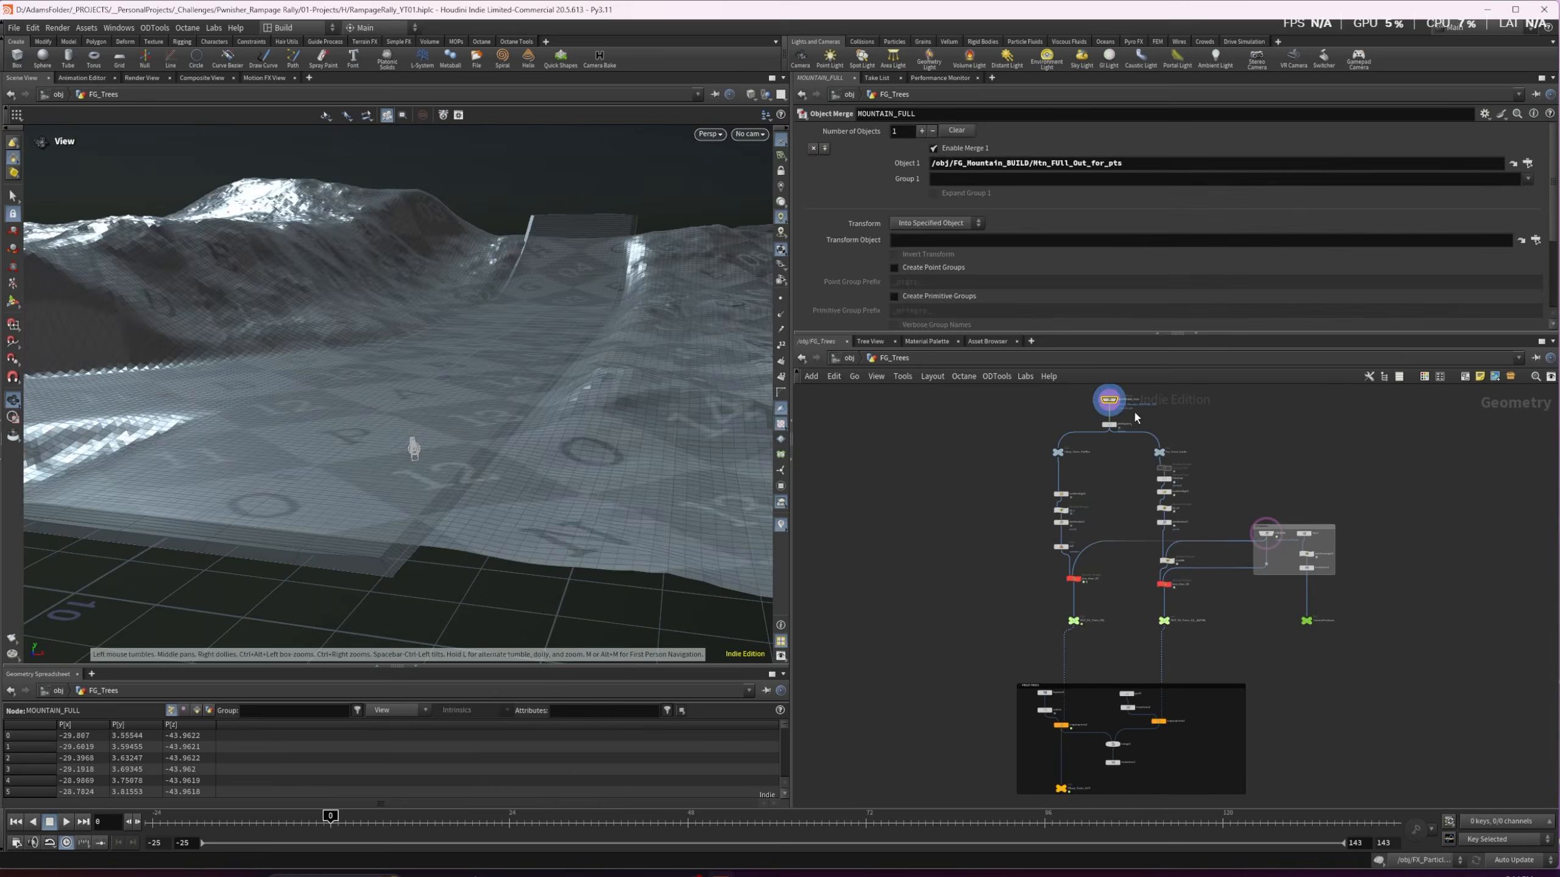
scroll(641, 346, "up", 5)
left_click_drag(641, 347, 555, 492)
left_click(765, 93)
left_click(778, 122)
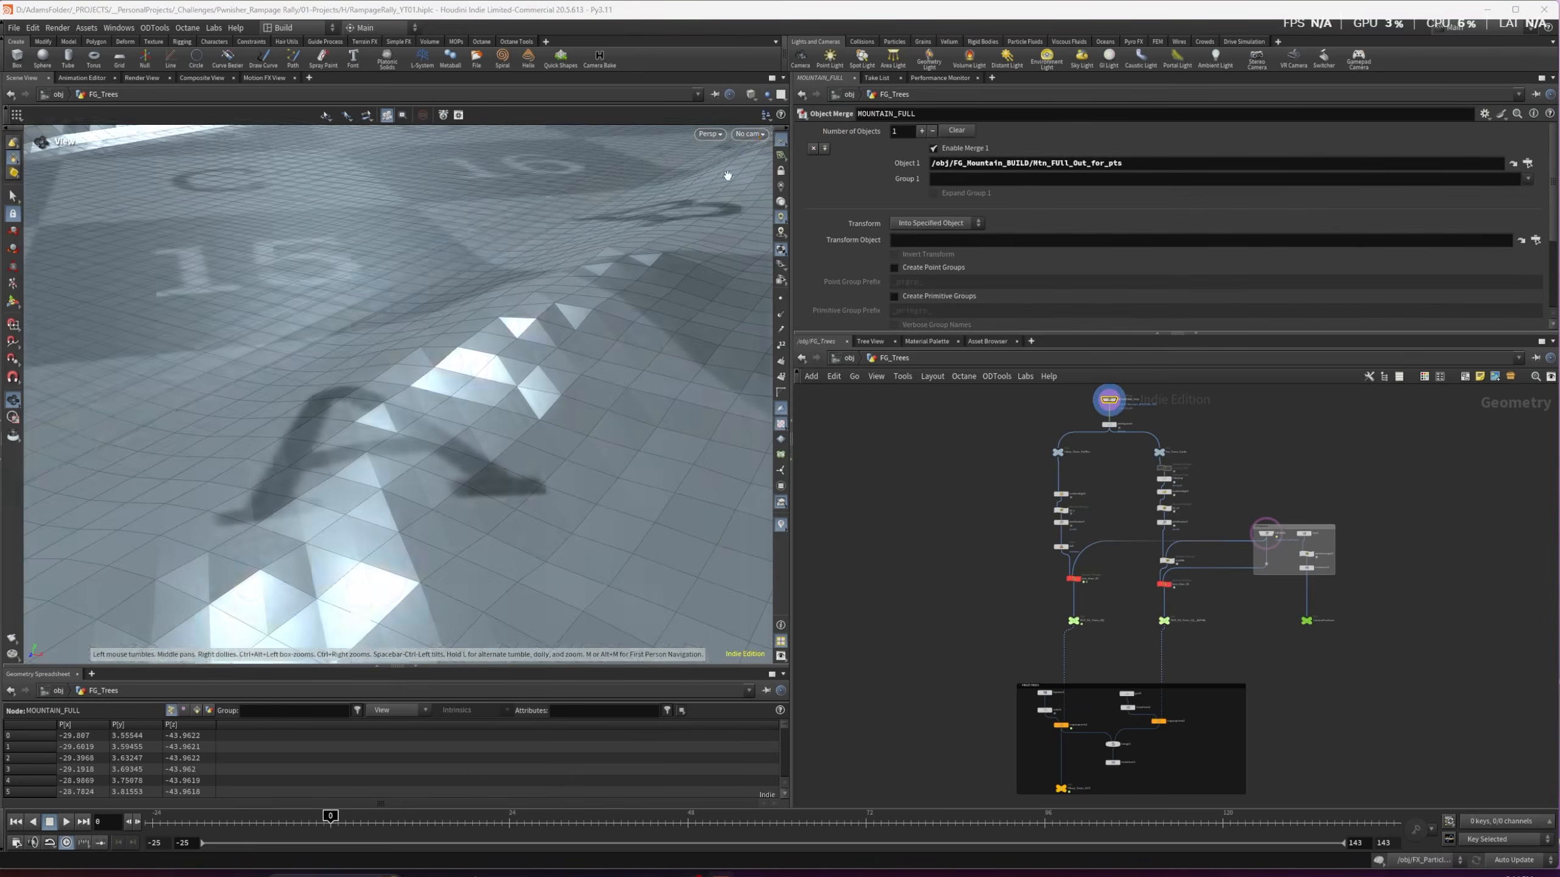
scroll(474, 353, "down", 6)
left_click_drag(376, 413, 635, 138)
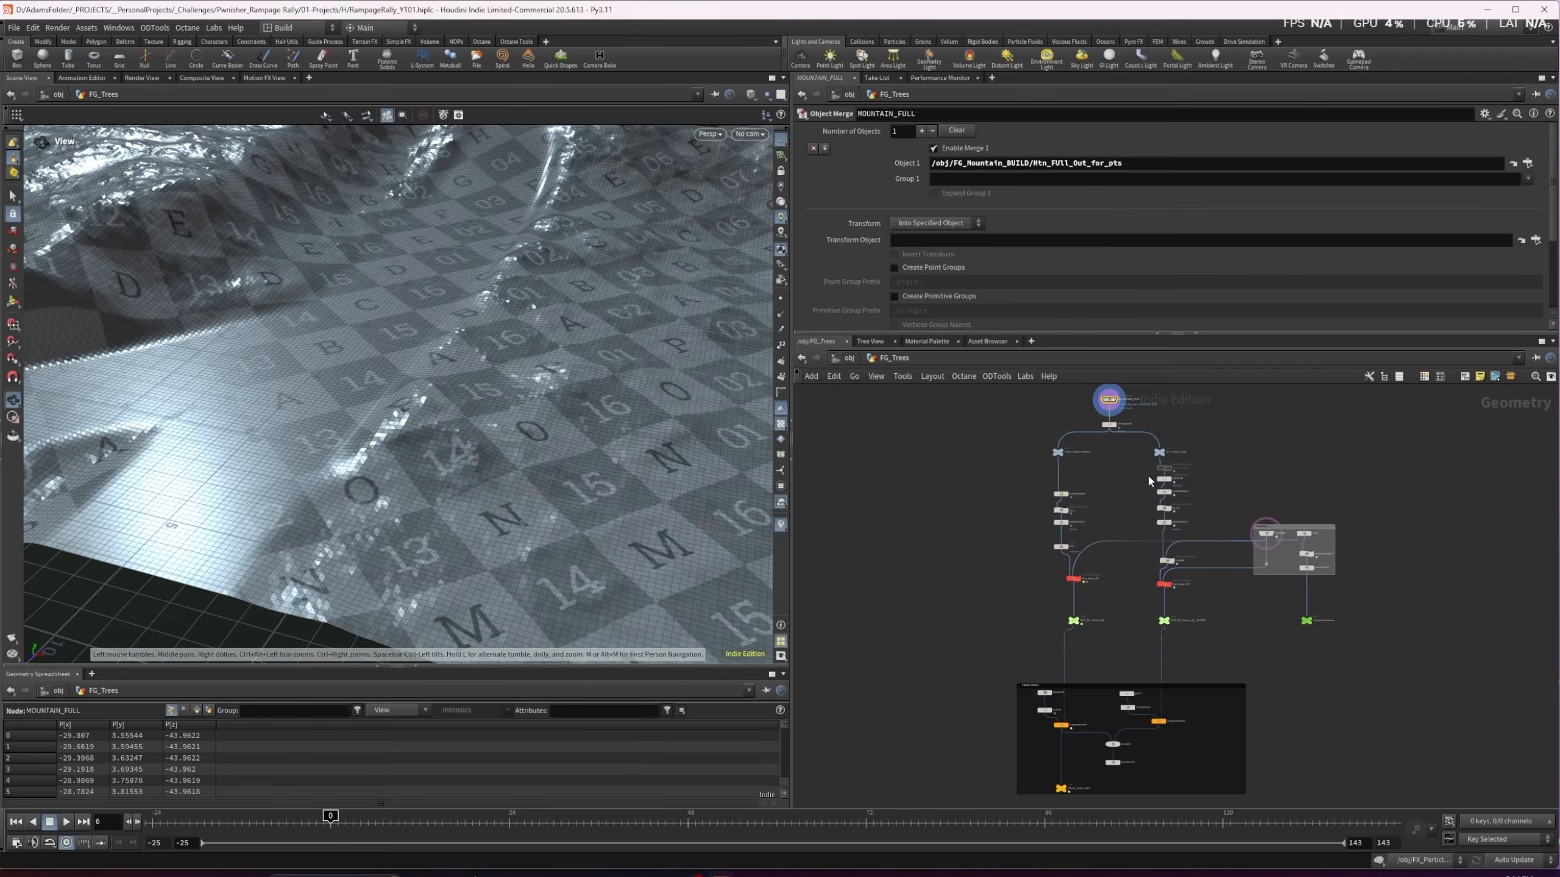
Preview the density mask at attribpaint1, try painting extra tree density on the terrain, and undo the stroke
scroll(1148, 473, "up", 2)
left_click(1110, 424)
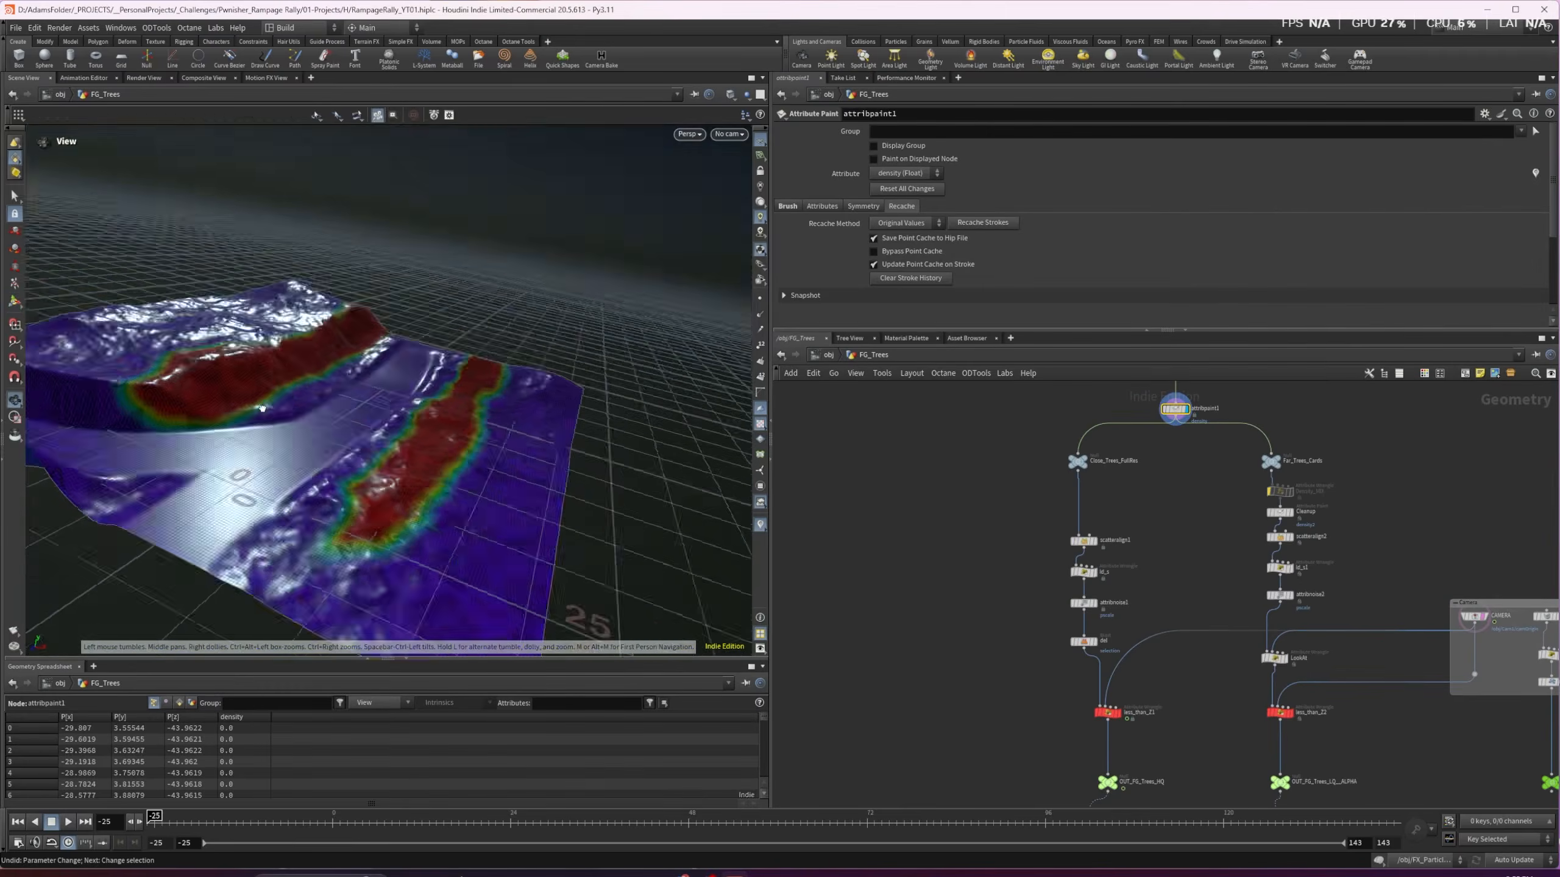
key("Return")
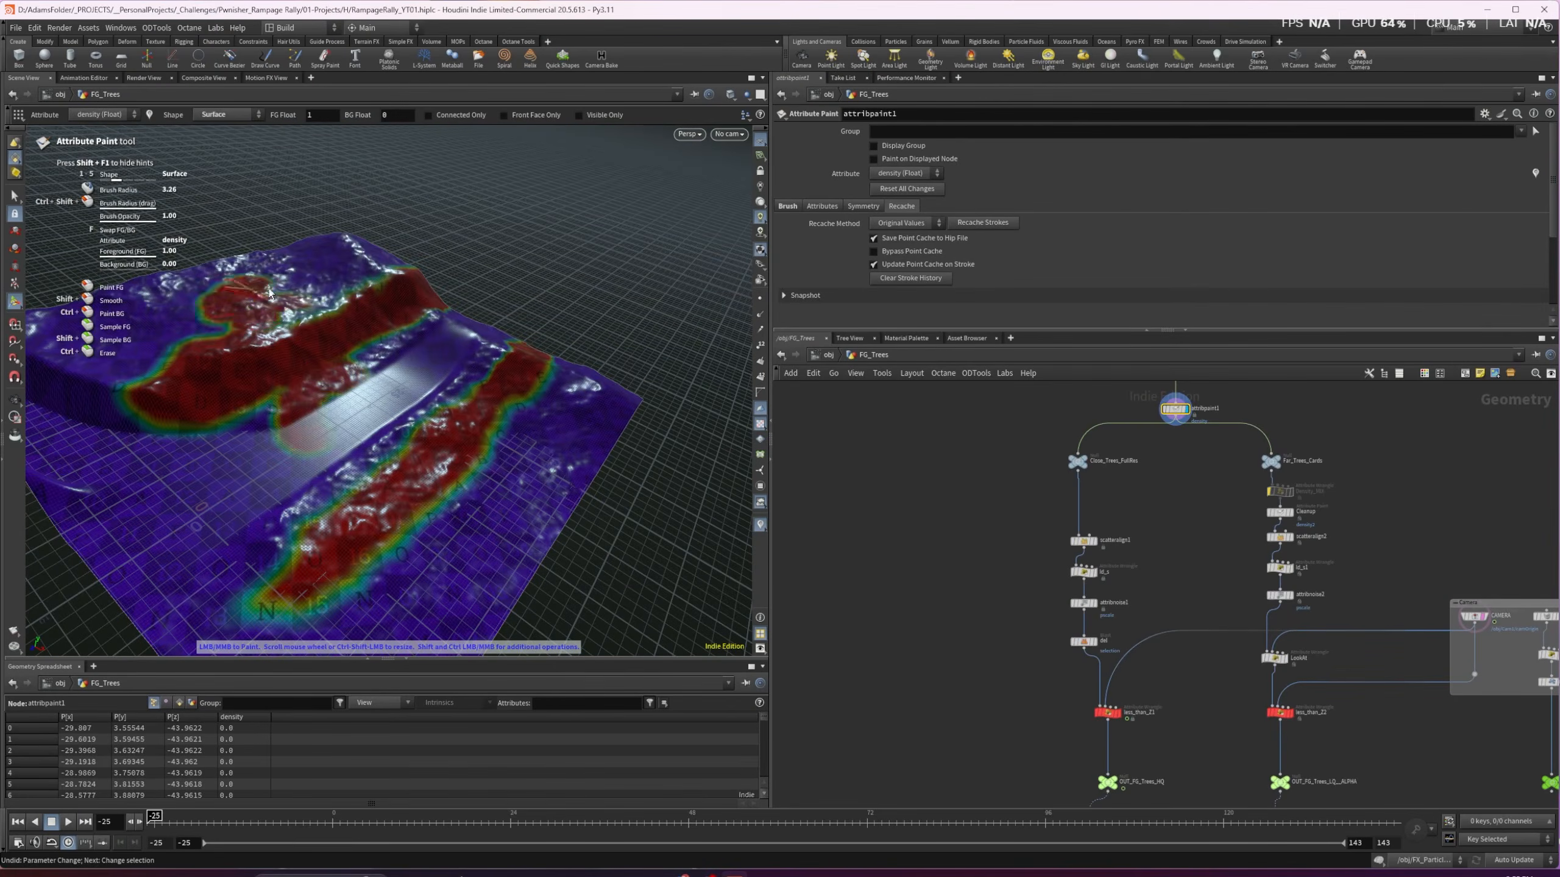
key("ctrl+z")
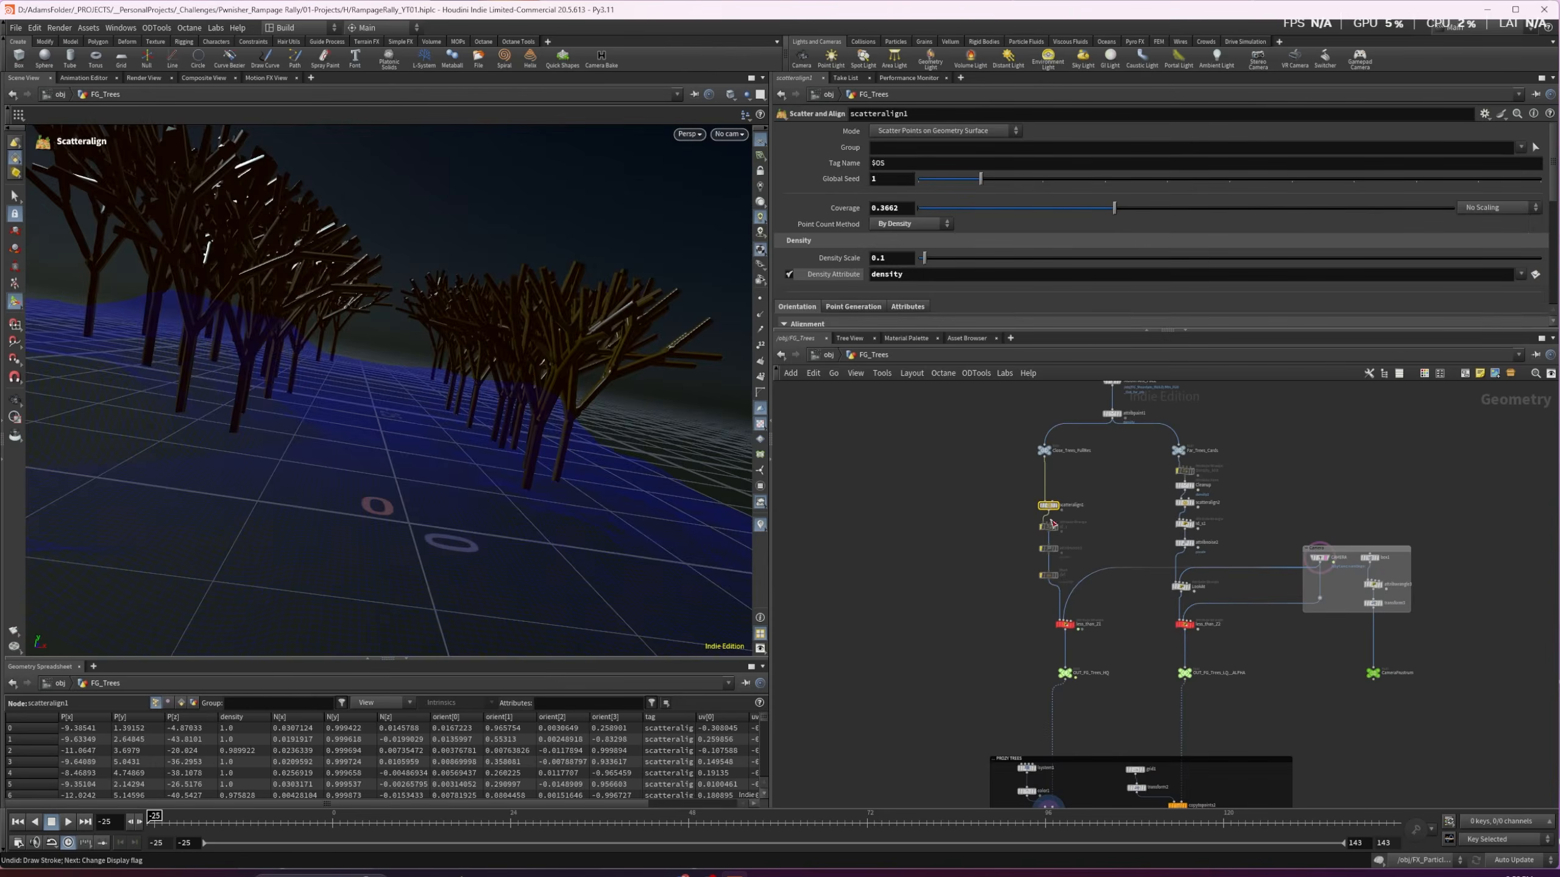
Enable the bypassed id_s wrangle, attribnoise1 and del nodes below scatteralign1 in the close-trees branch
scroll(1031, 519, "up", 3)
left_click(1094, 541)
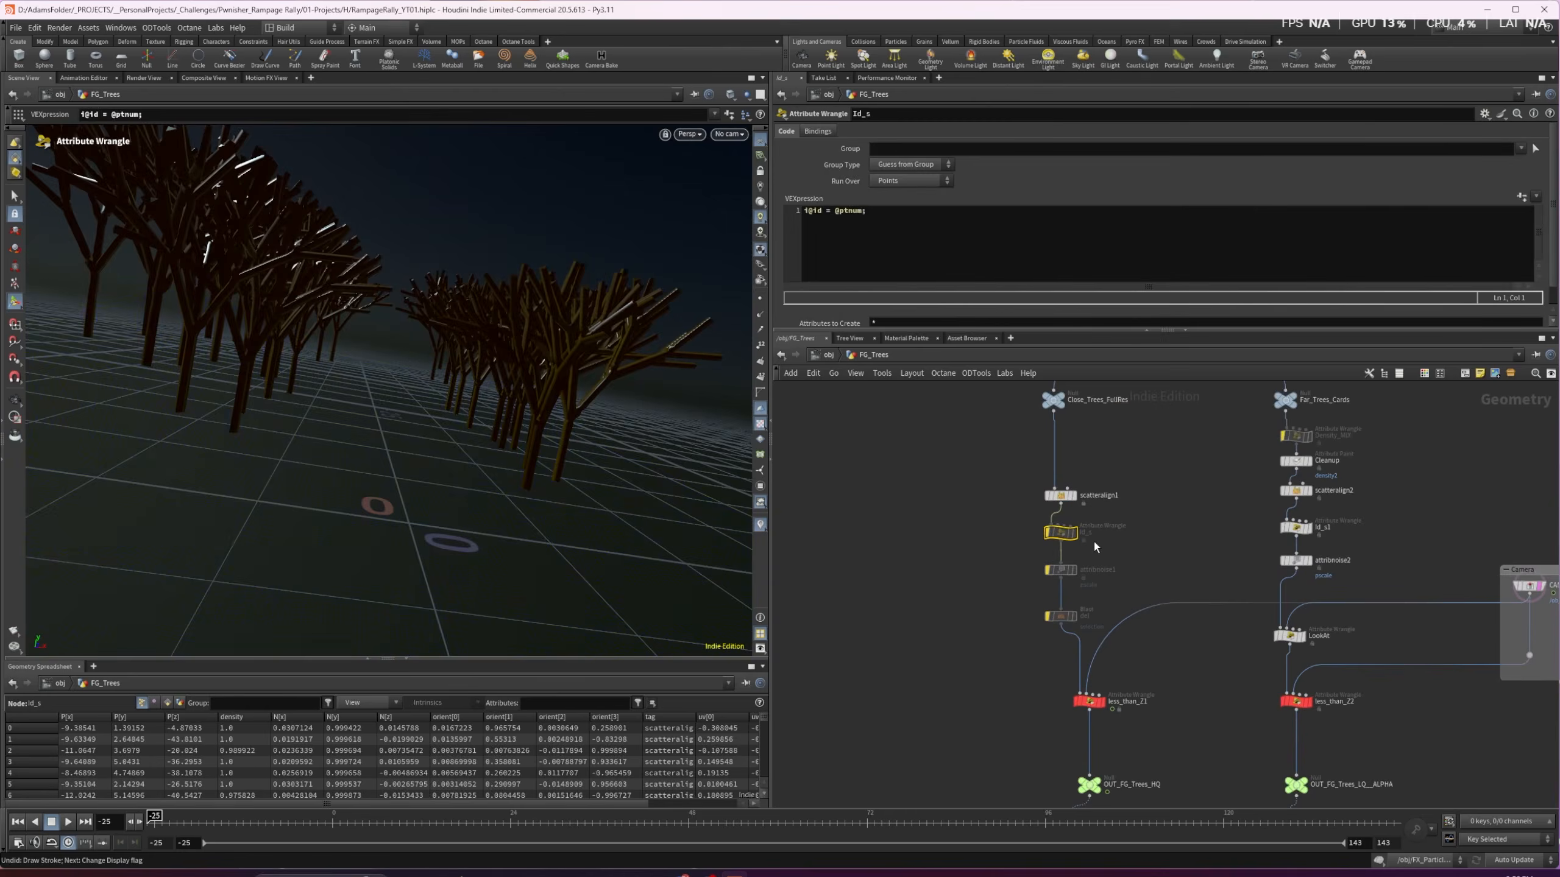
key("r")
left_click_drag(1091, 584, 1086, 582)
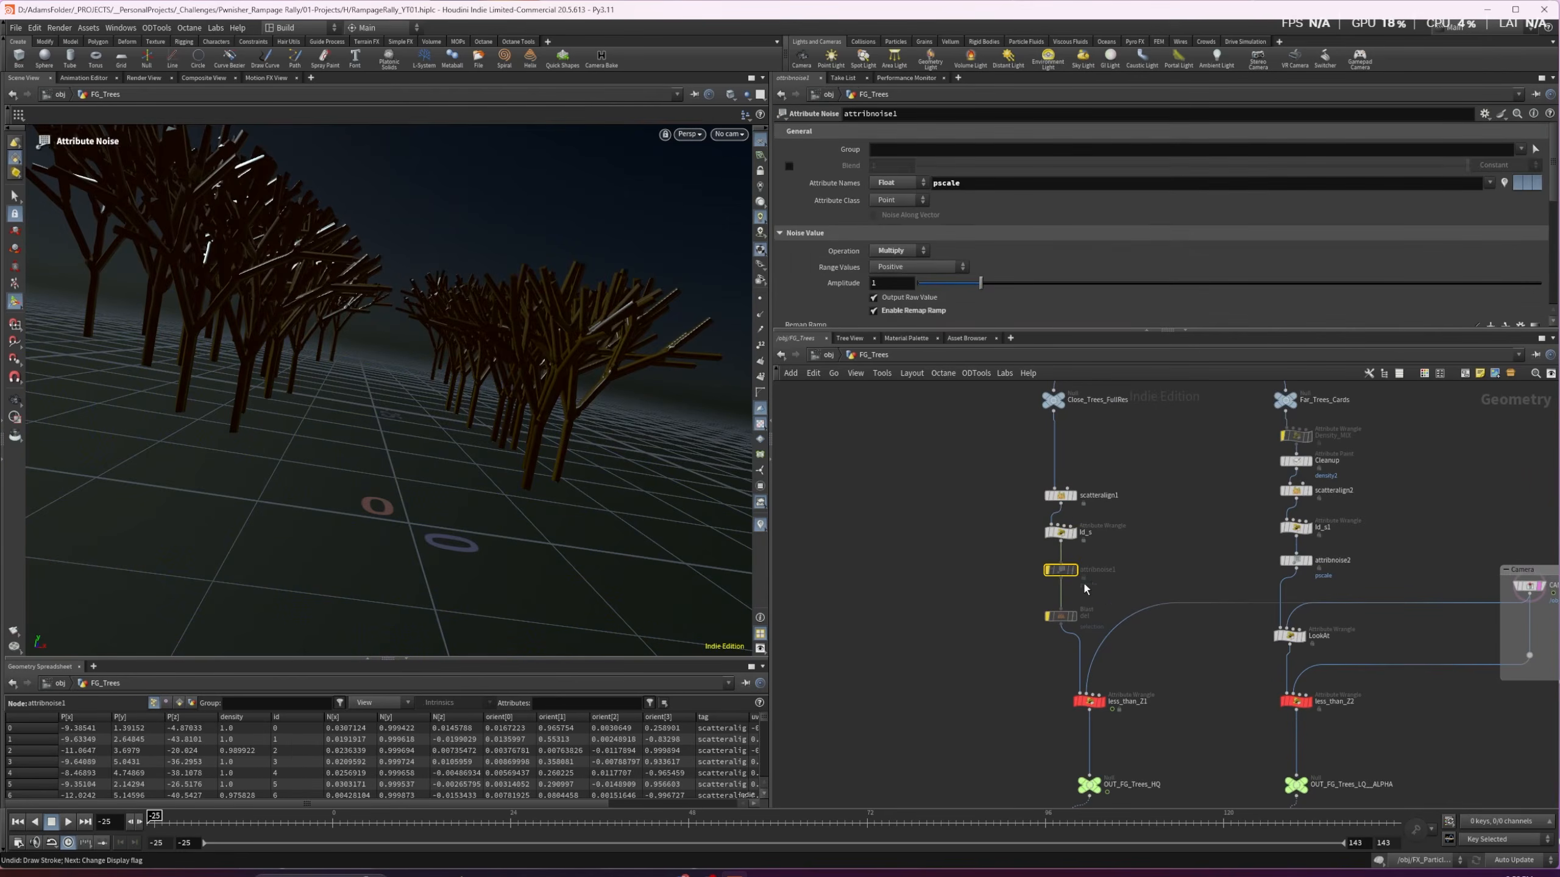
key("q")
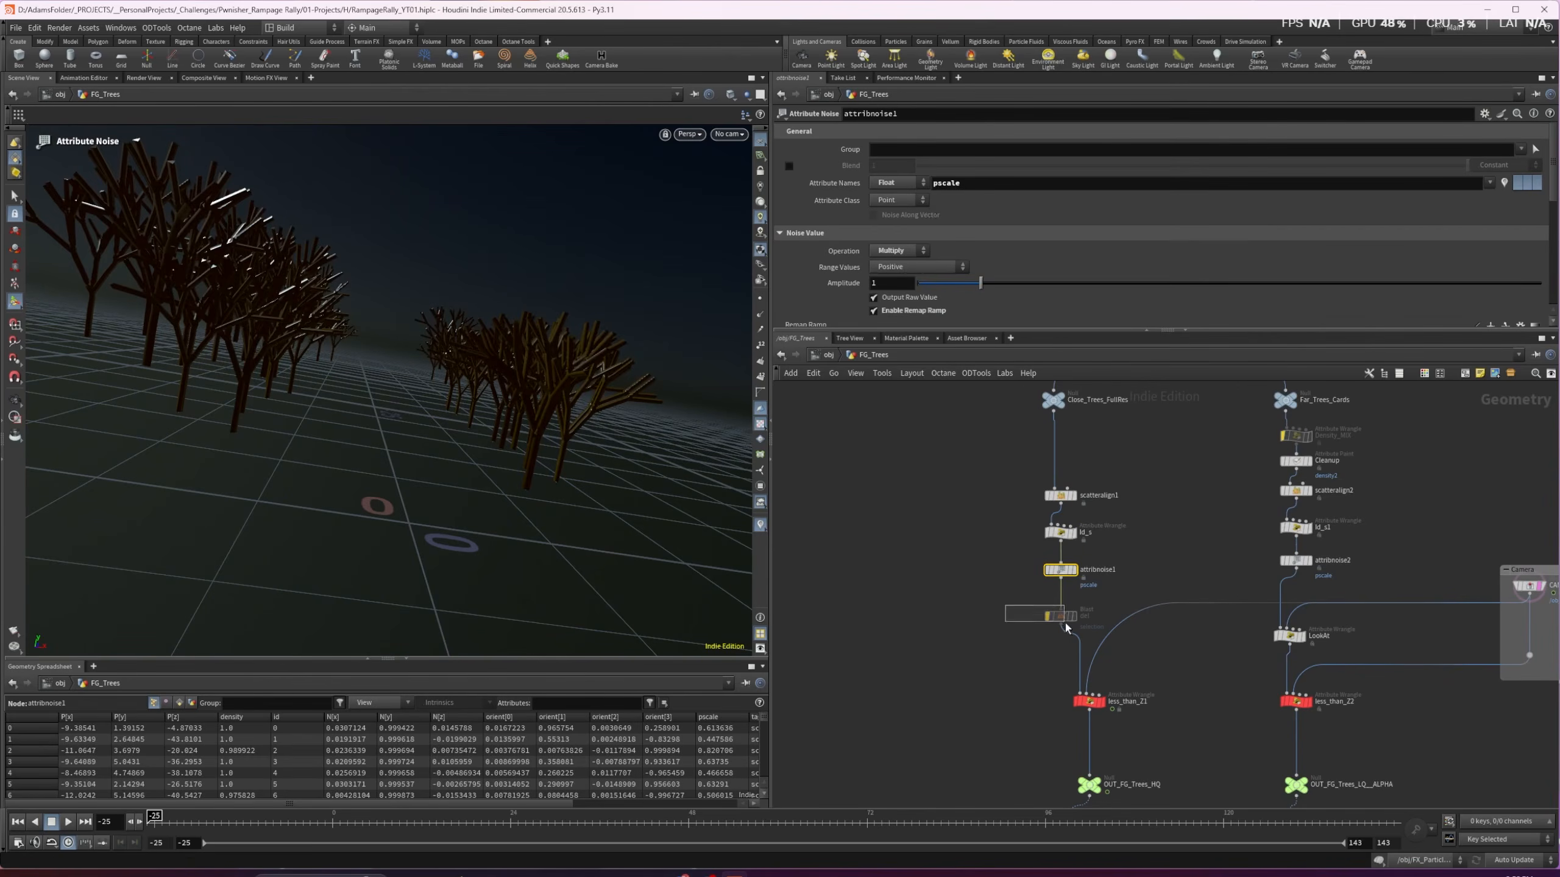
left_click_drag(1067, 628, 1066, 626)
key("q")
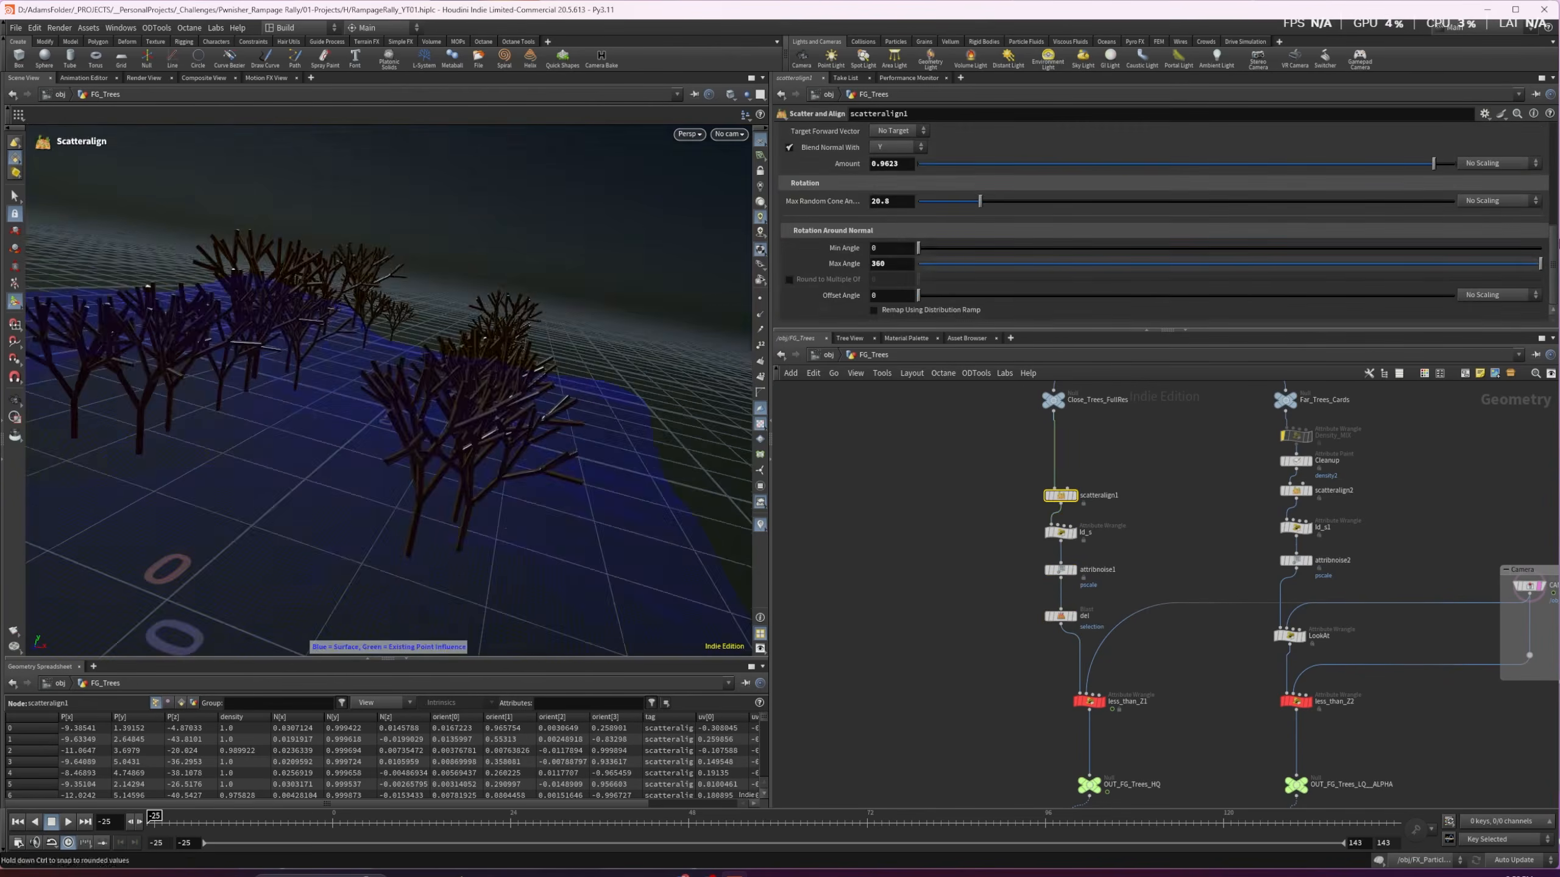
Examine the trees produced with scatteralign1, and preview the scattered points at the OUT_FG_Trees_HQ null
left_click_drag(314, 446, 215, 368)
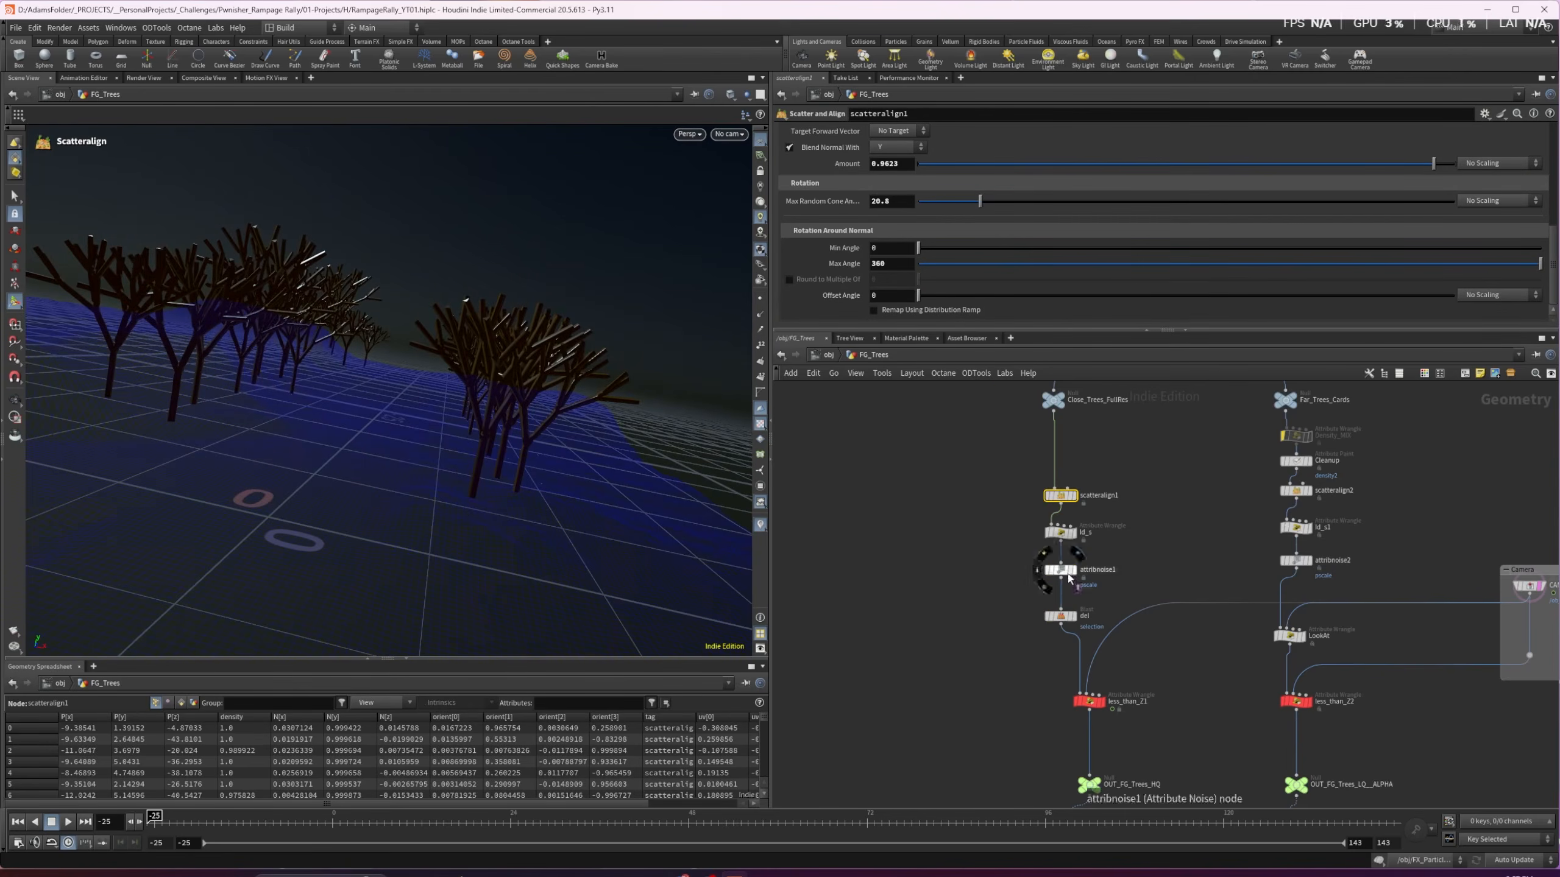
middle_click_drag(909, 662, 850, 540)
scroll(1154, 585, "down", 5)
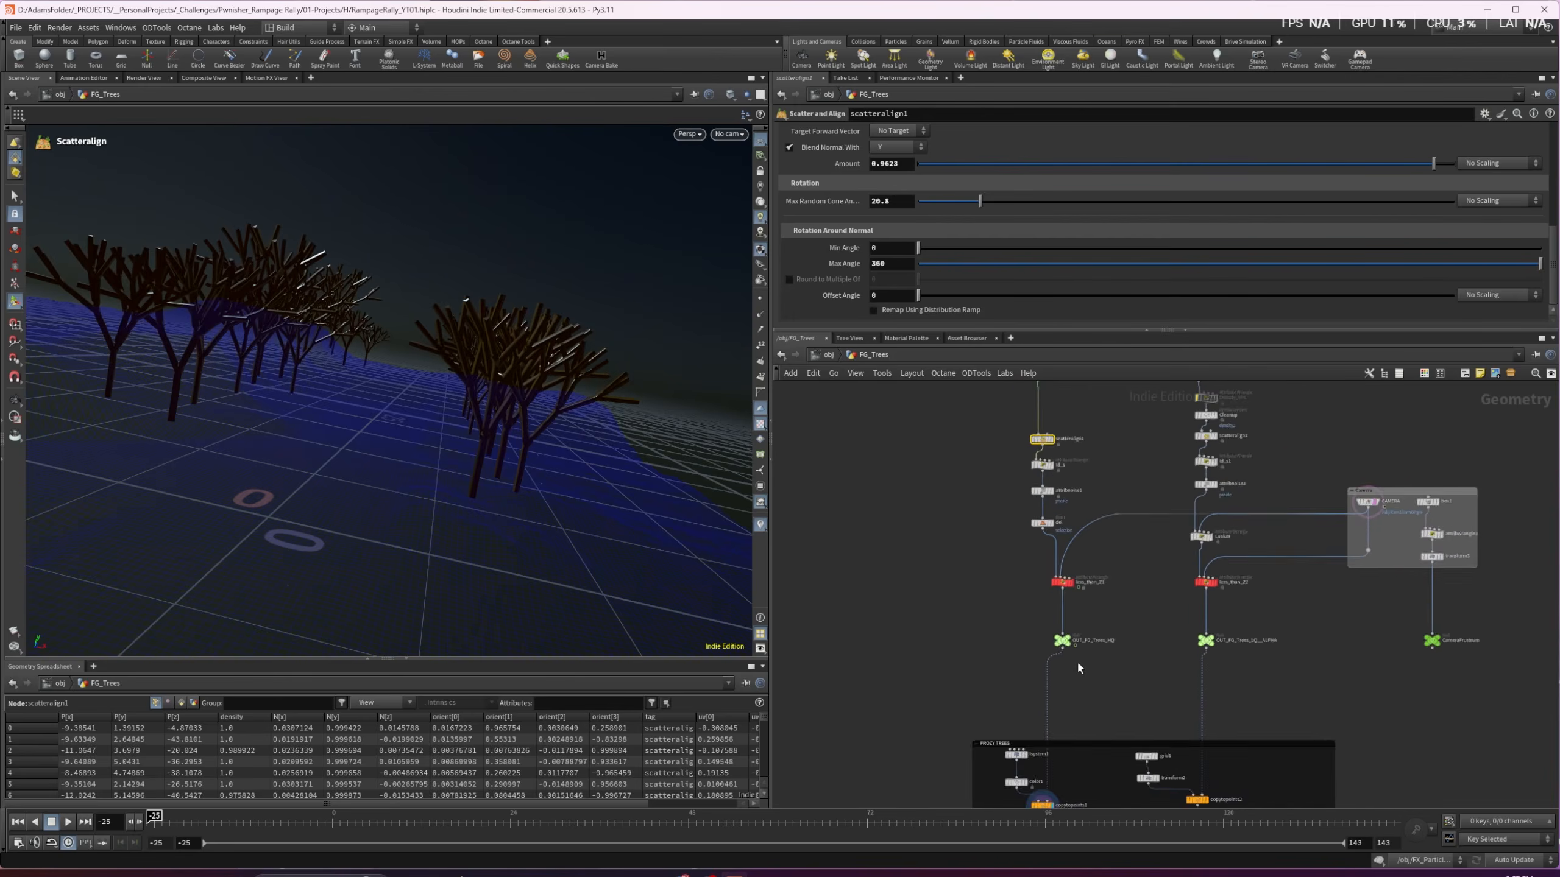
left_click_drag(1032, 593, 1032, 595)
key("r")
left_click_drag(199, 383, 241, 403, "alt")
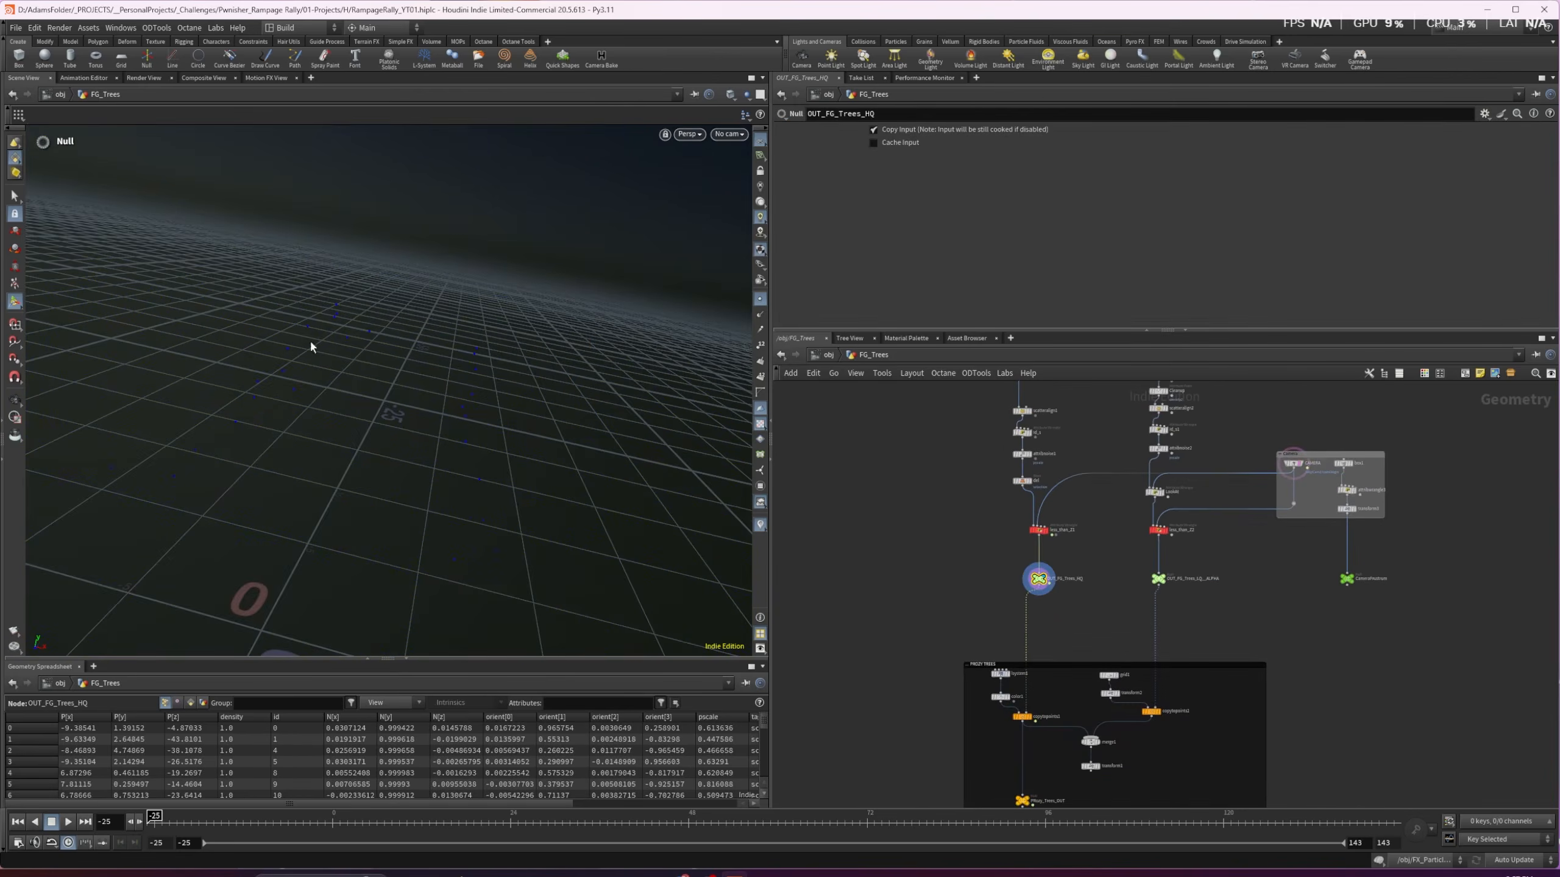
Preview copytopoints1 in the proxy trees section to see the tree models instanced on the scattered points
middle_click_drag(918, 561, 887, 446)
scroll(888, 442, "up", 2)
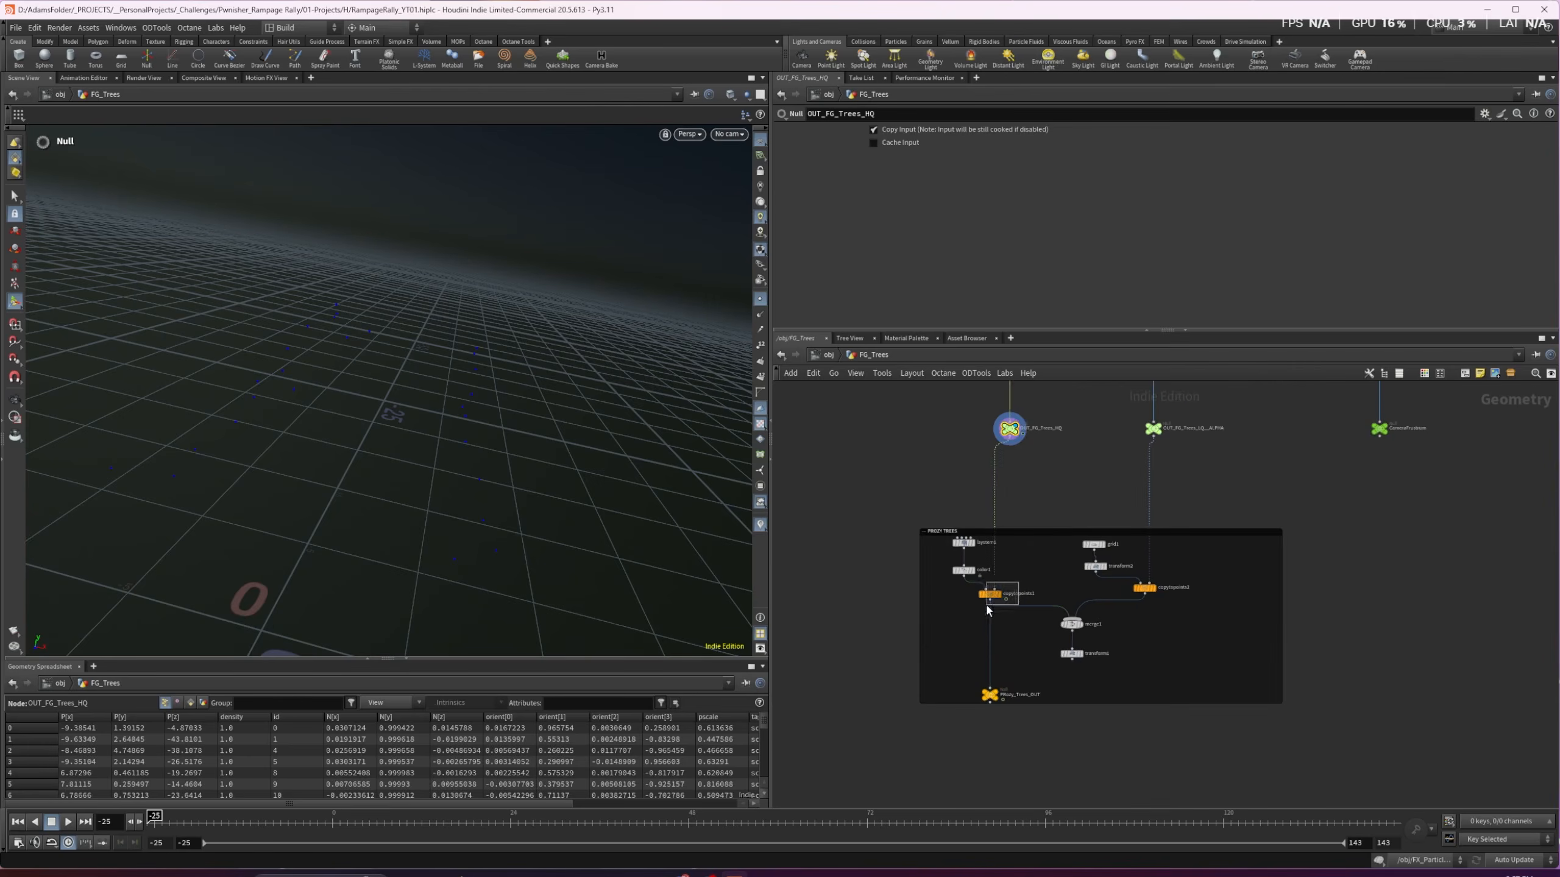
left_click_drag(986, 605, 983, 611)
key("r")
left_click_drag(157, 357, 204, 353, "alt")
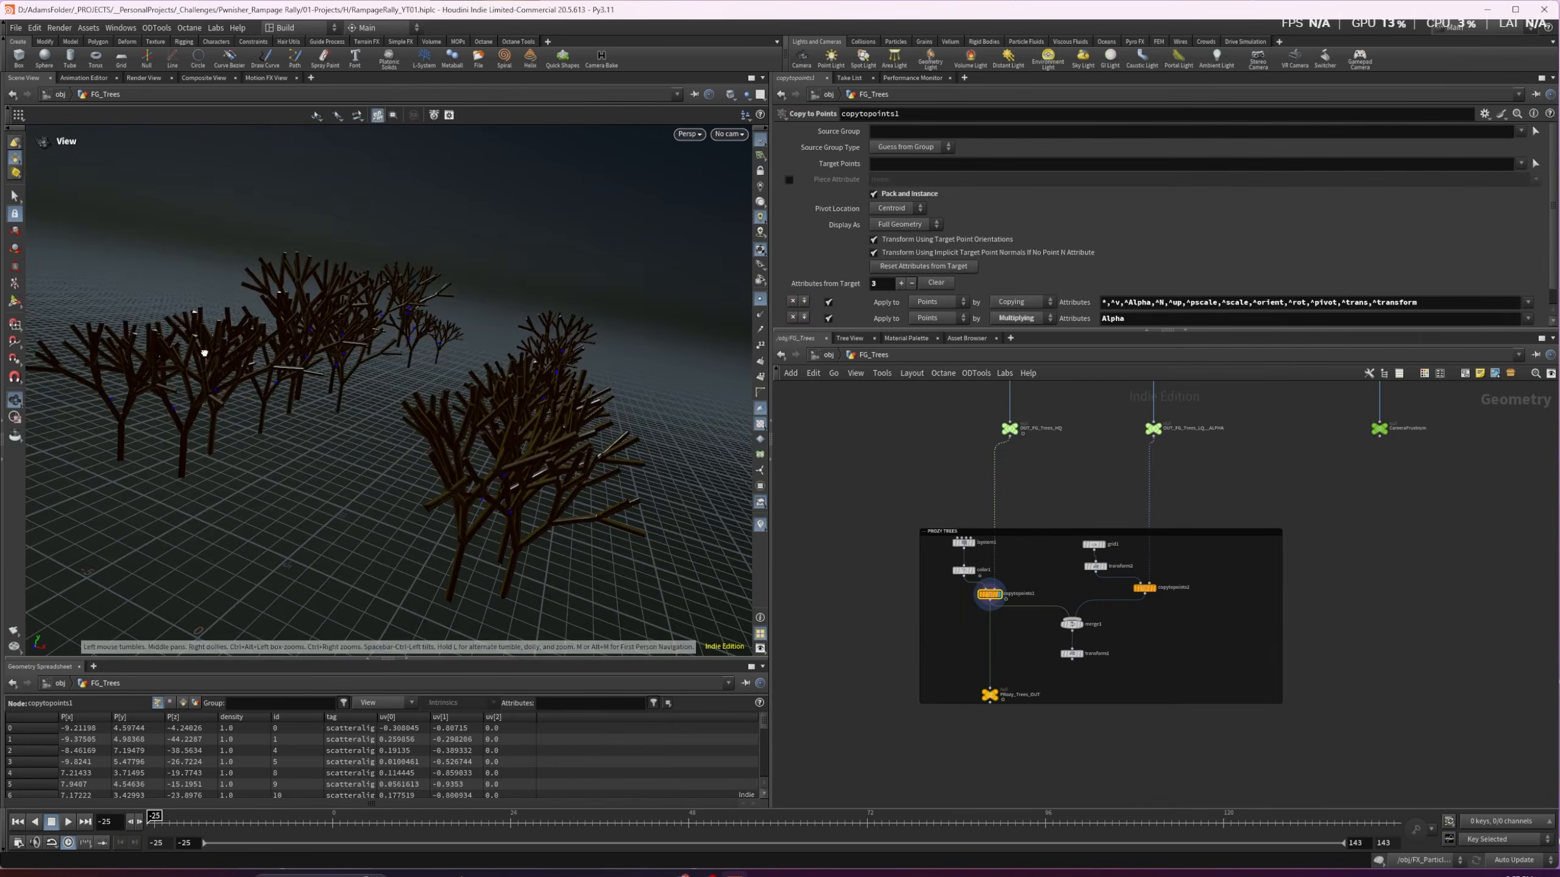
Examine the culled proxy trees on their own and together with the surrounding terrain and road by displaying the other objects
key("Return")
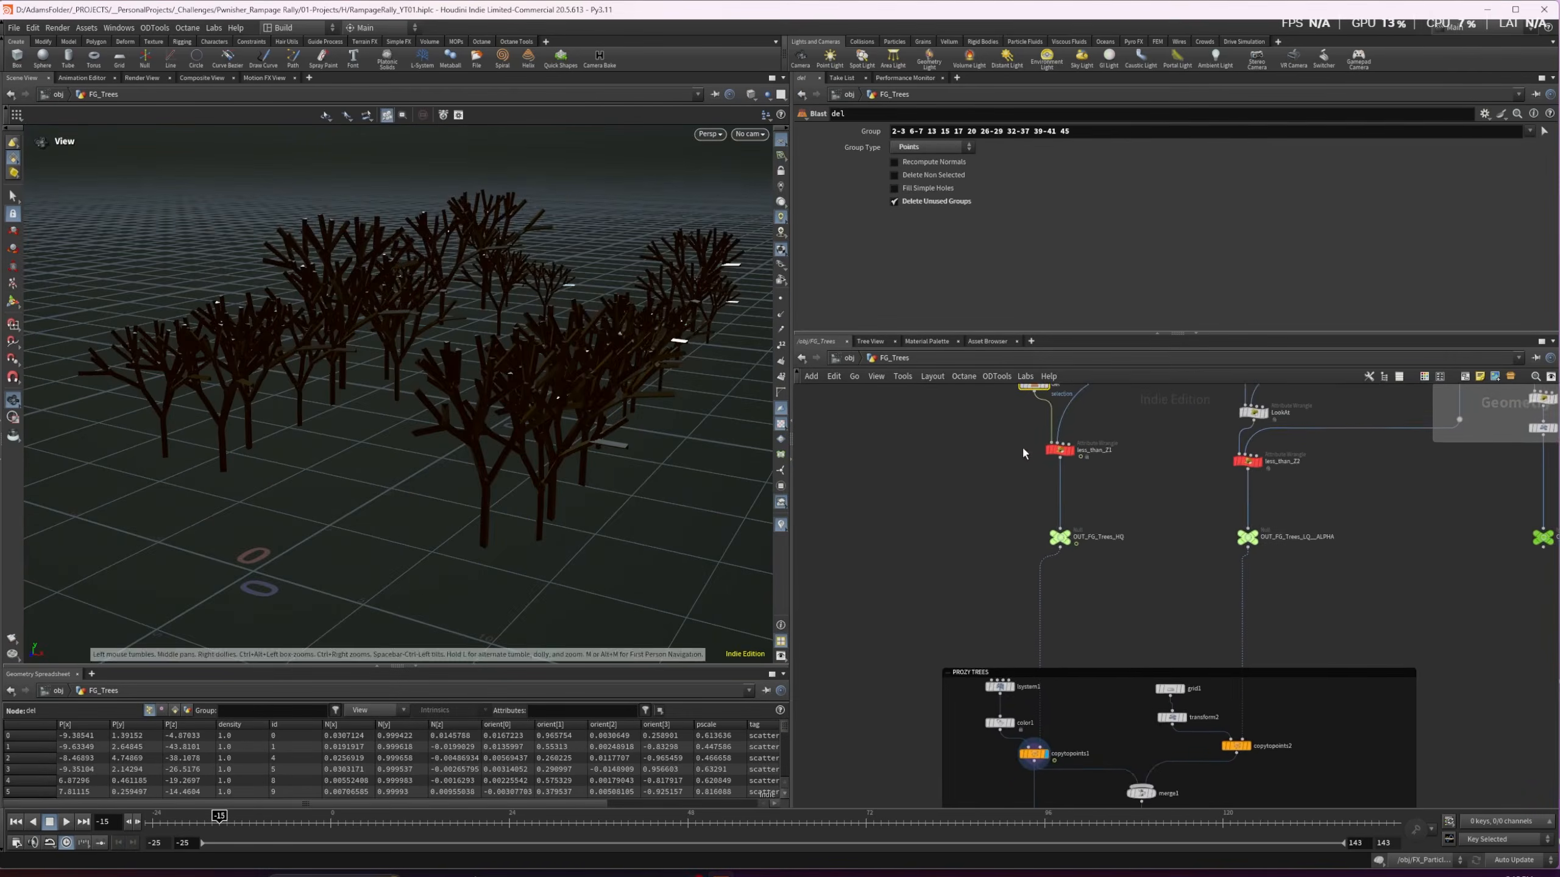
scroll(1021, 446, "up", 2)
scroll(932, 487, "down", 2)
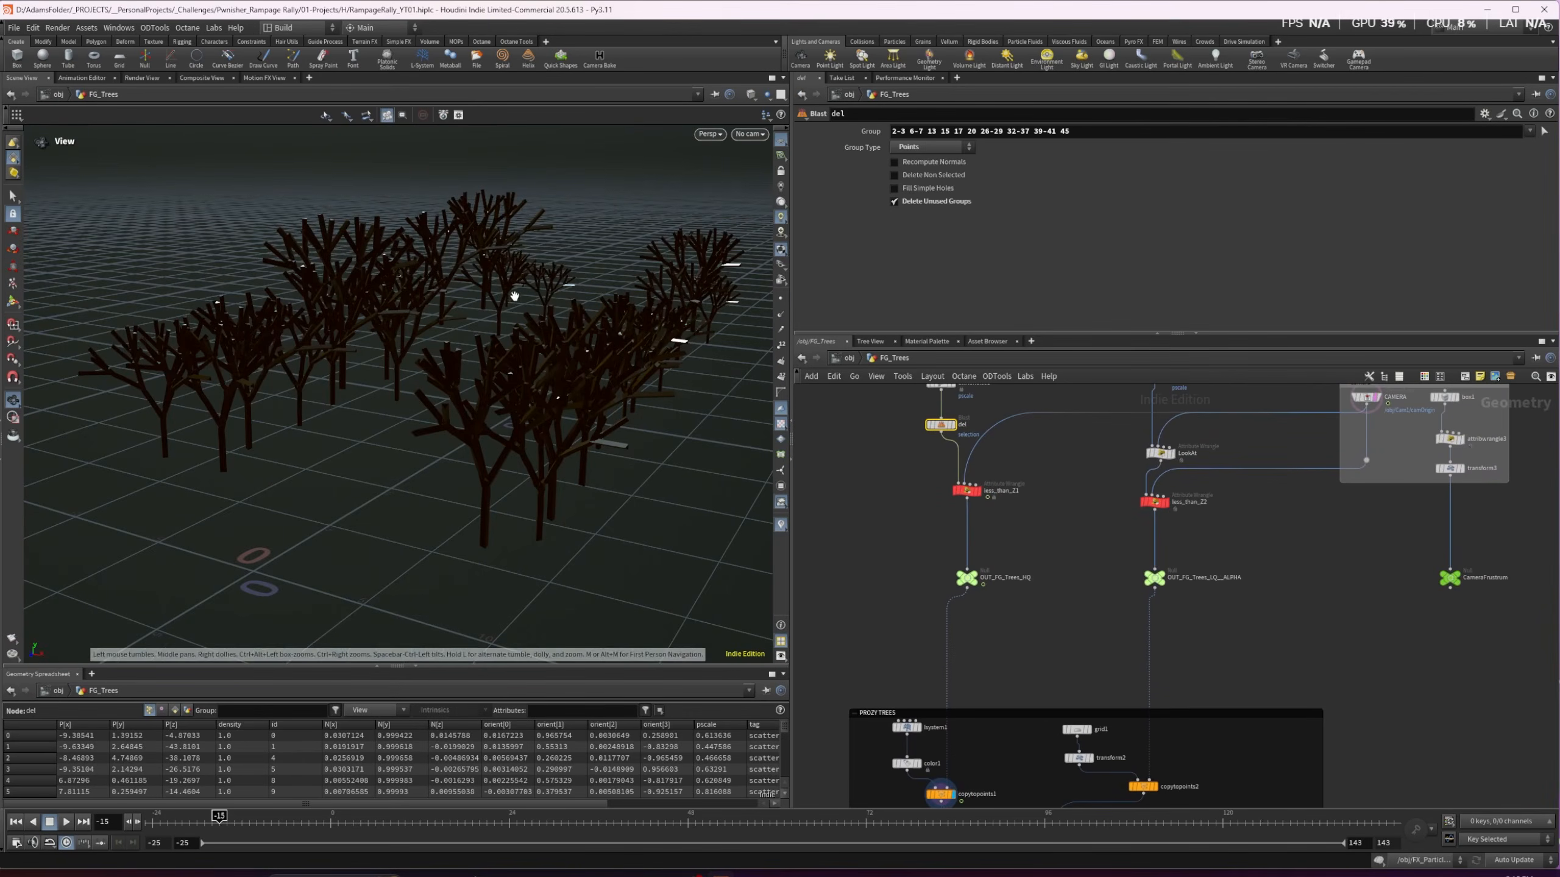
left_click_drag(456, 401, 582, 218)
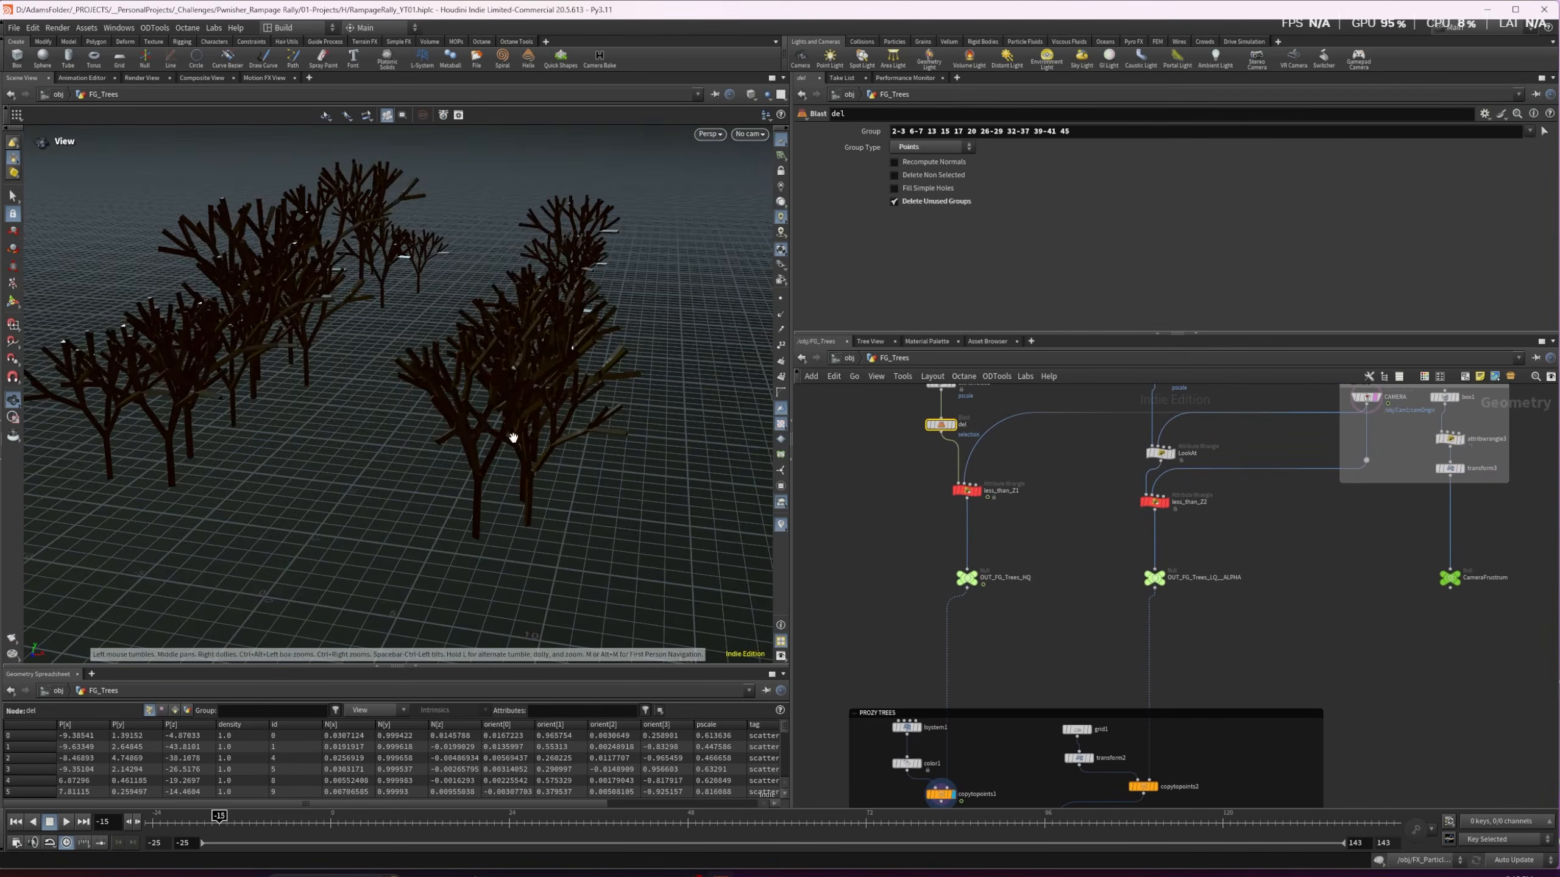
left_click(767, 93)
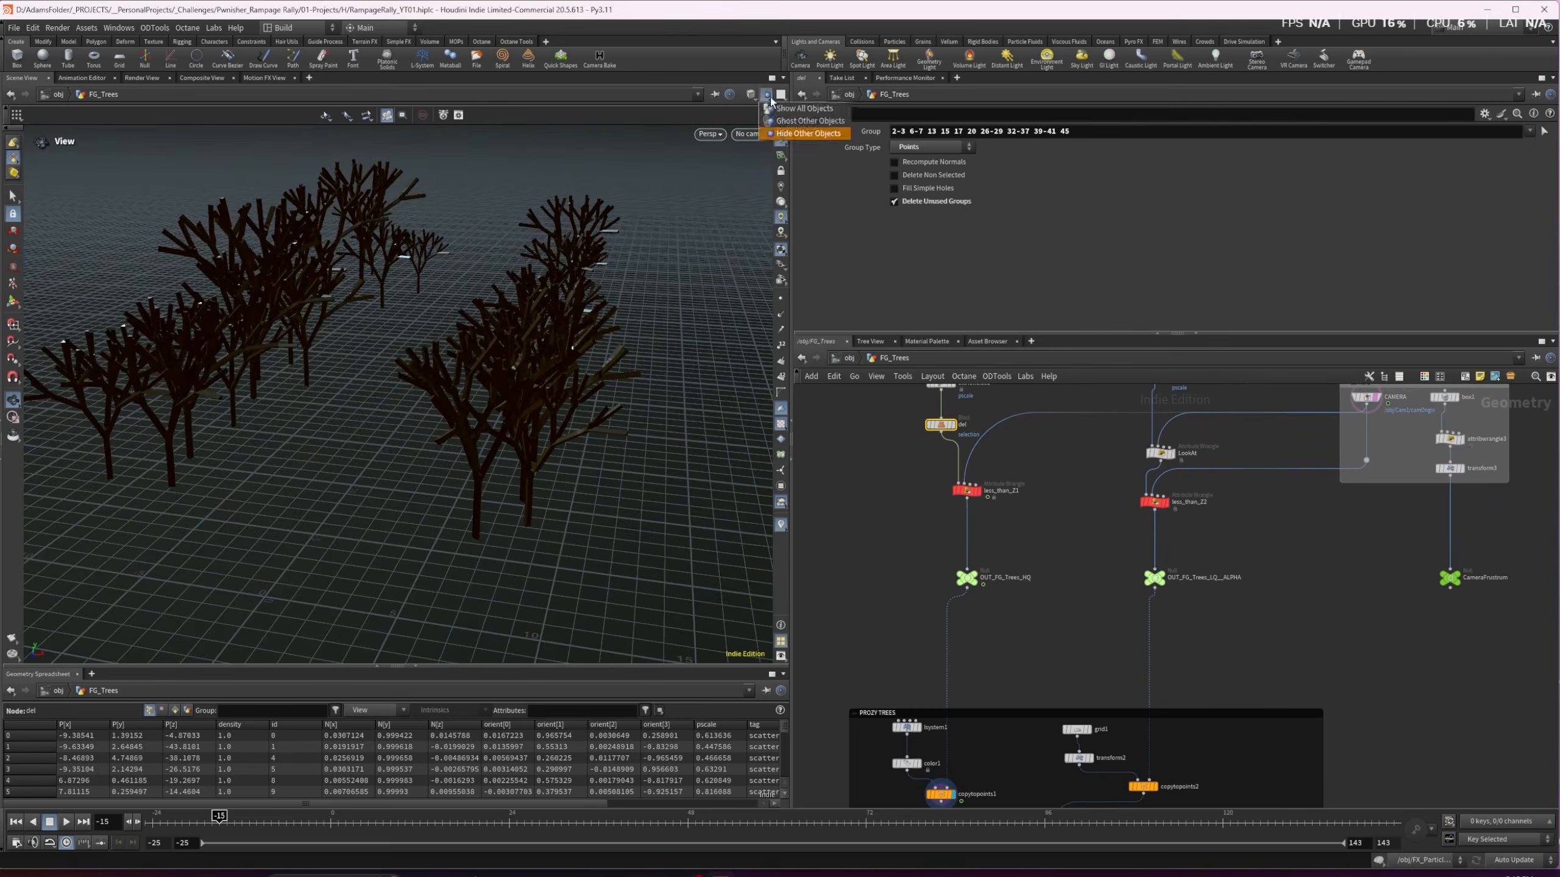
left_click(804, 130)
left_click_drag(432, 354, 339, 328)
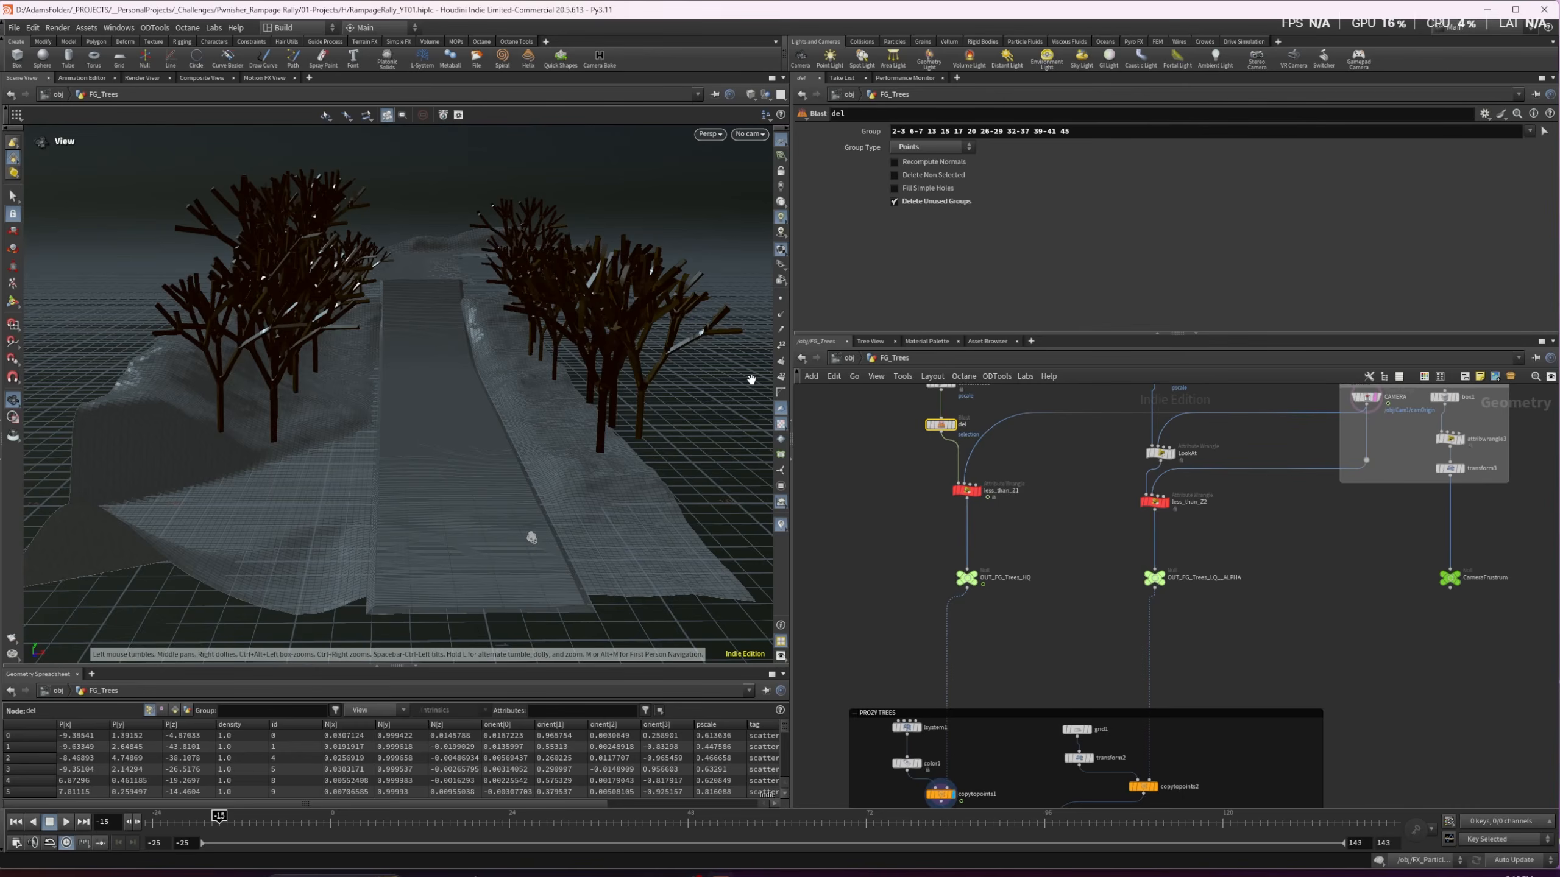
Preview the far-tree branch's scattered points at attribnoise2 and the tree cards instanced on them with copytopoints2
middle_click_drag(1105, 469, 1004, 685)
left_click_drag(338, 387, 247, 331)
left_click_drag(629, 374, 604, 305)
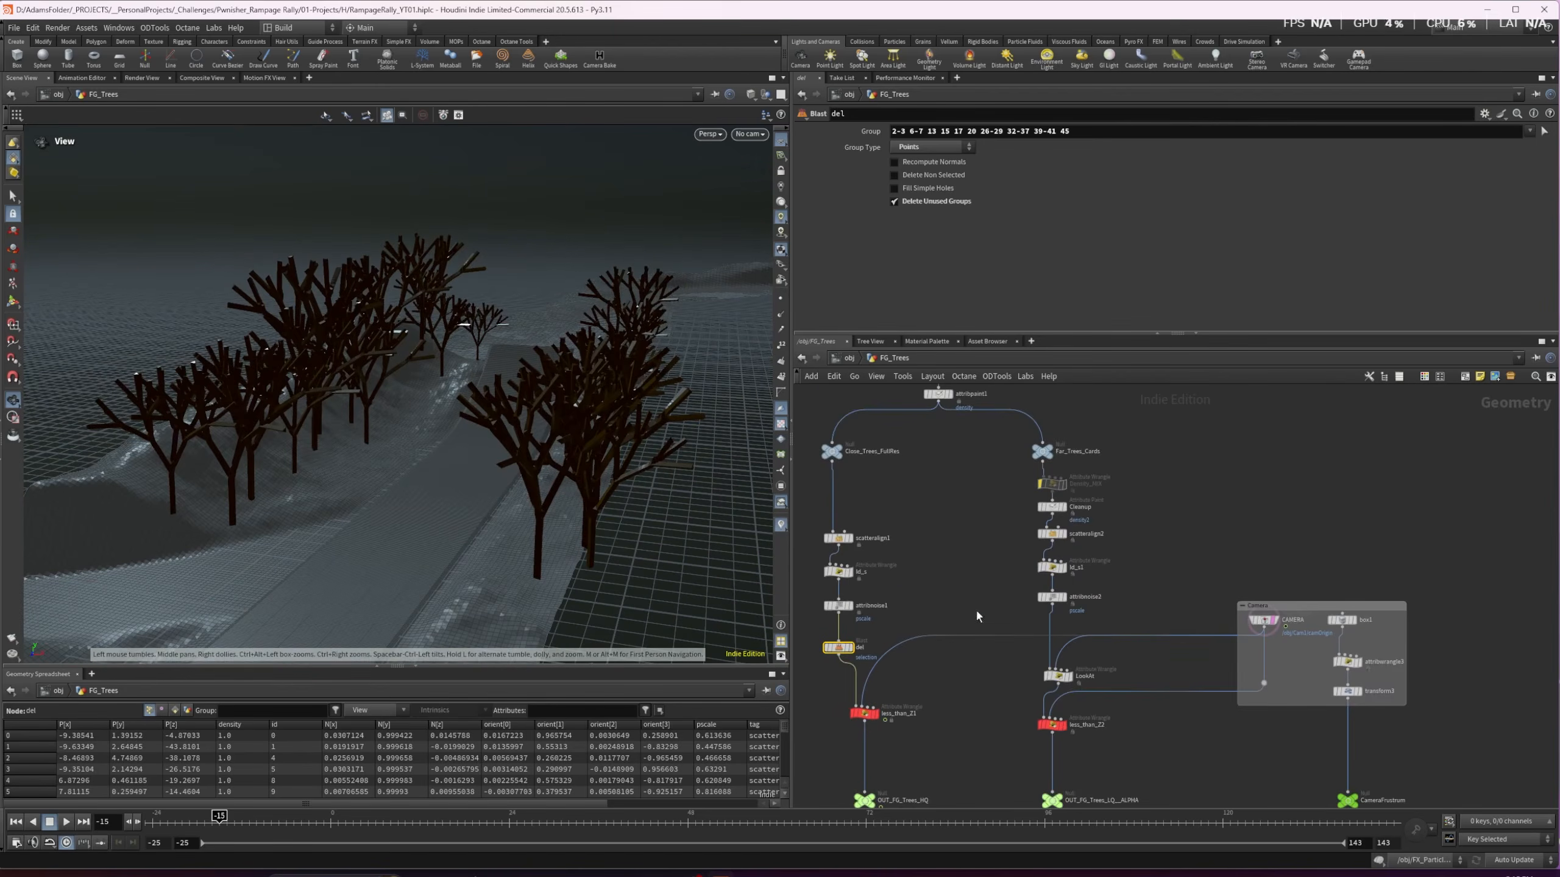
middle_click_drag(978, 616, 964, 495)
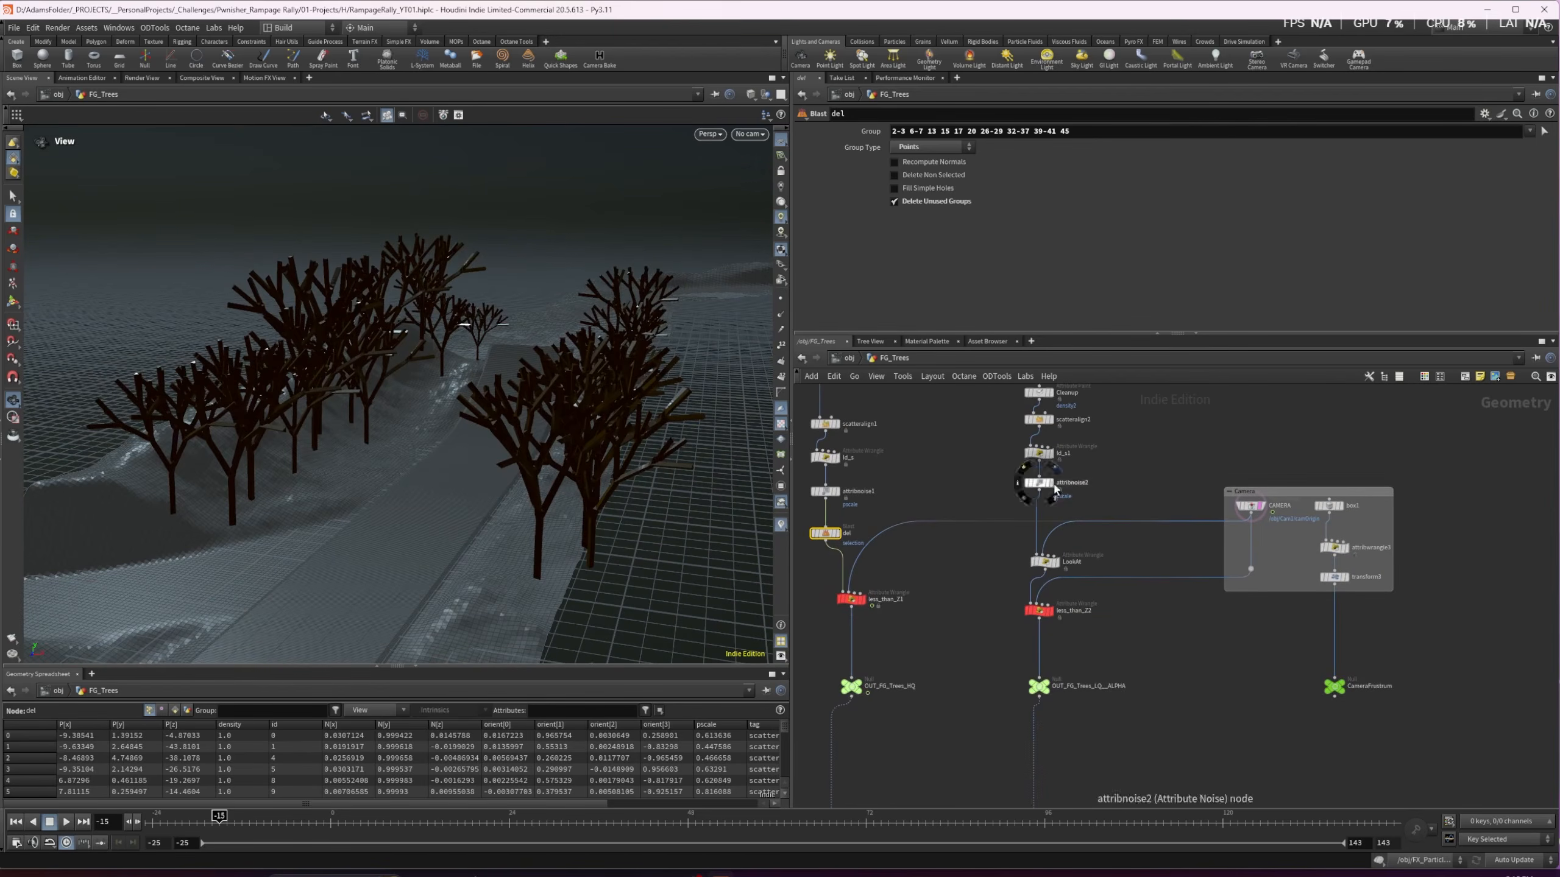
left_click(1047, 483)
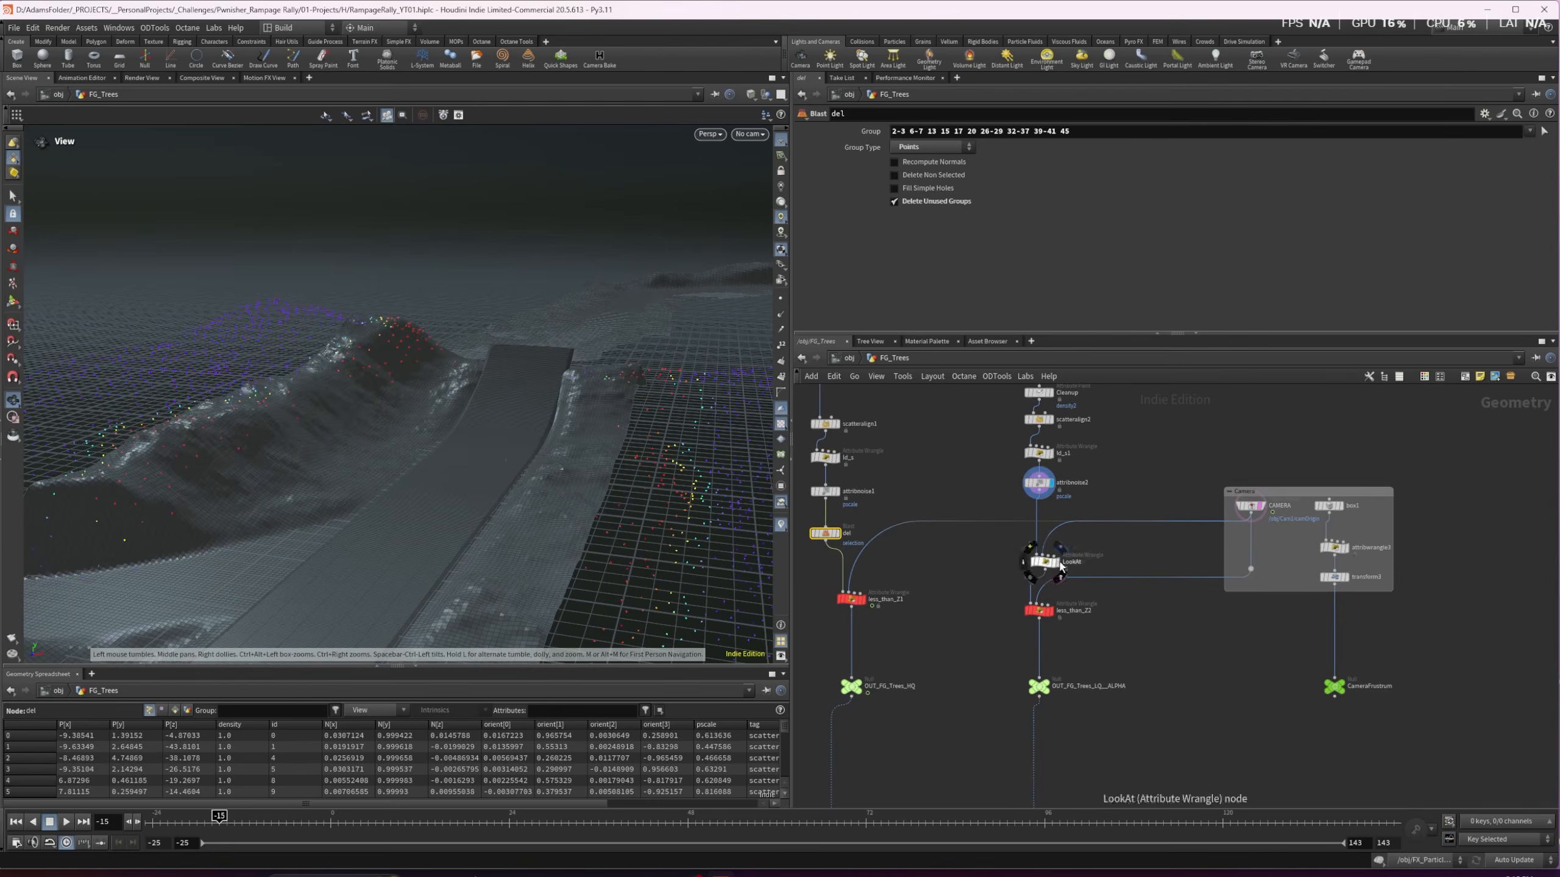
middle_click_drag(1146, 734, 1170, 562)
left_click(1063, 723)
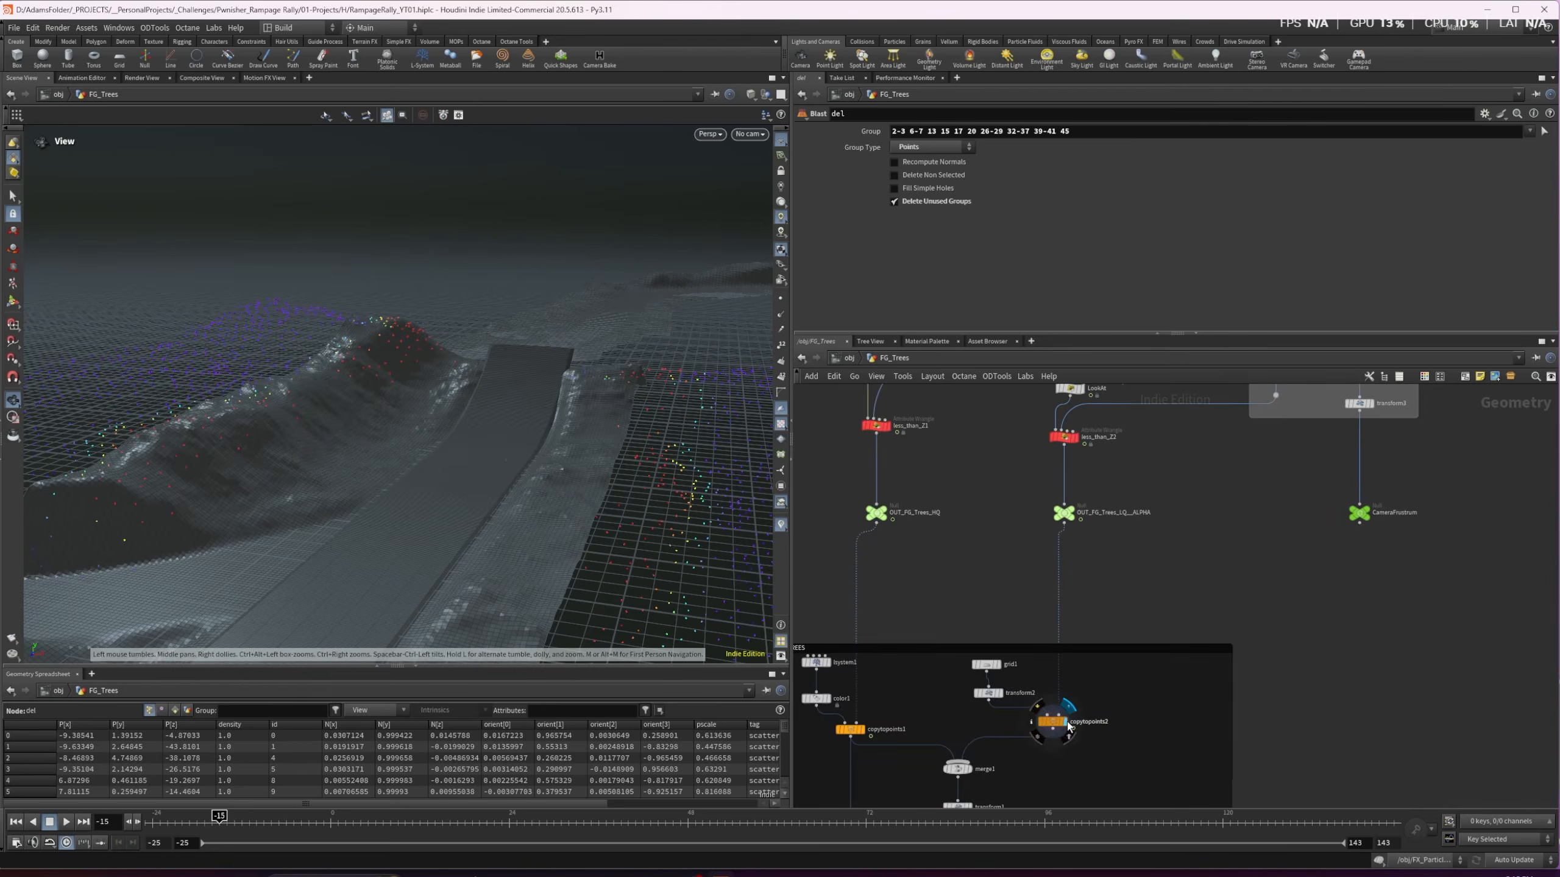
left_click_drag(508, 467, 470, 473)
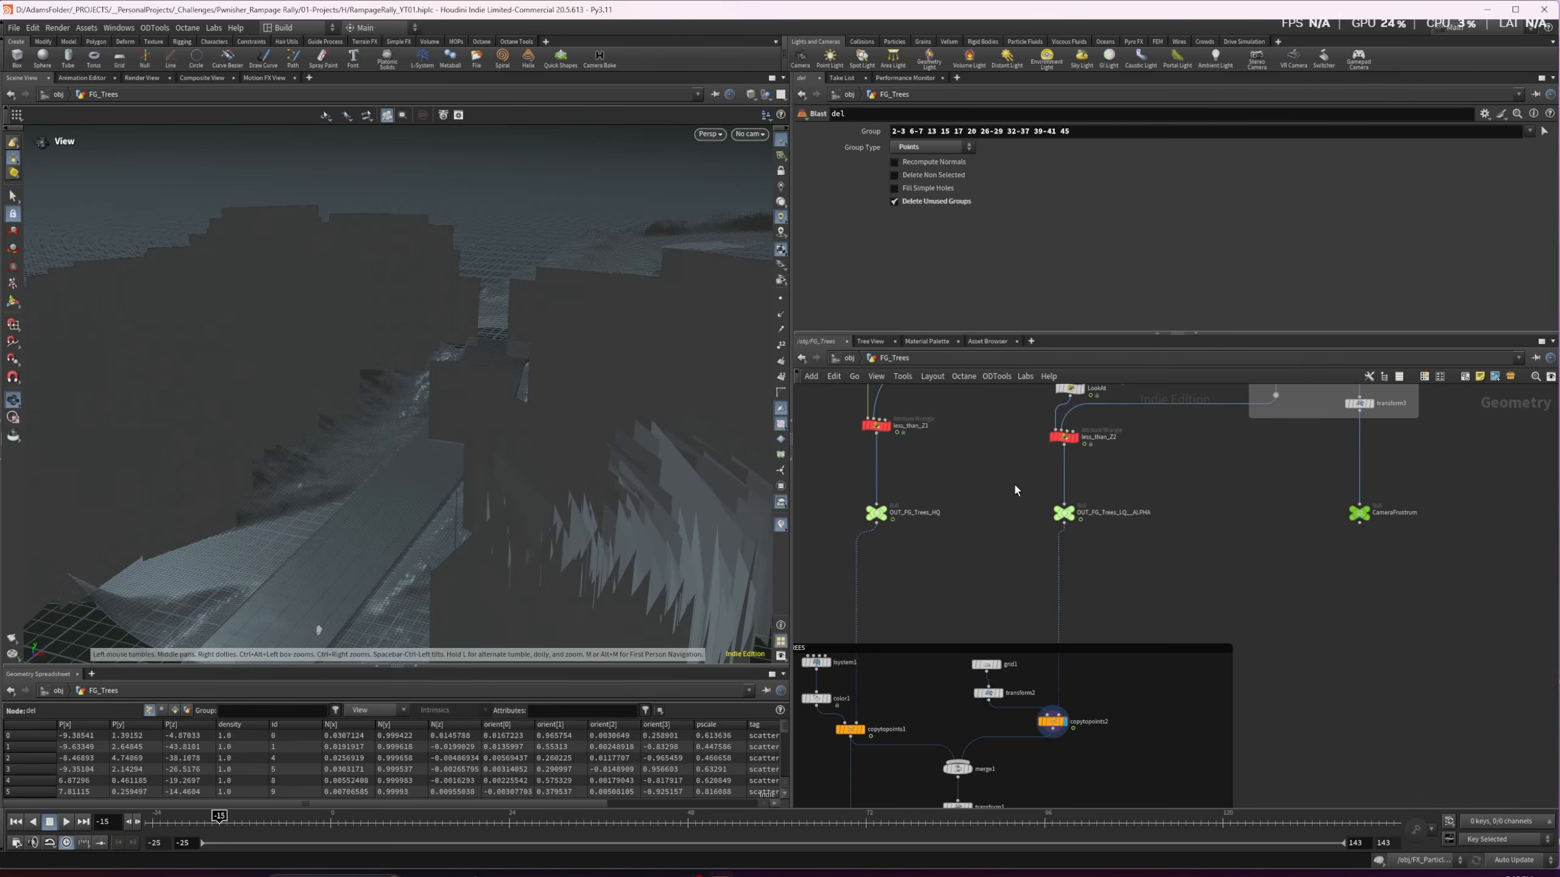
Examine the VEX expressions of the LookAt and less_than_Z2 wrangles in the far-tree branch
middle_click_drag(1013, 483, 1026, 543)
left_click(1071, 437)
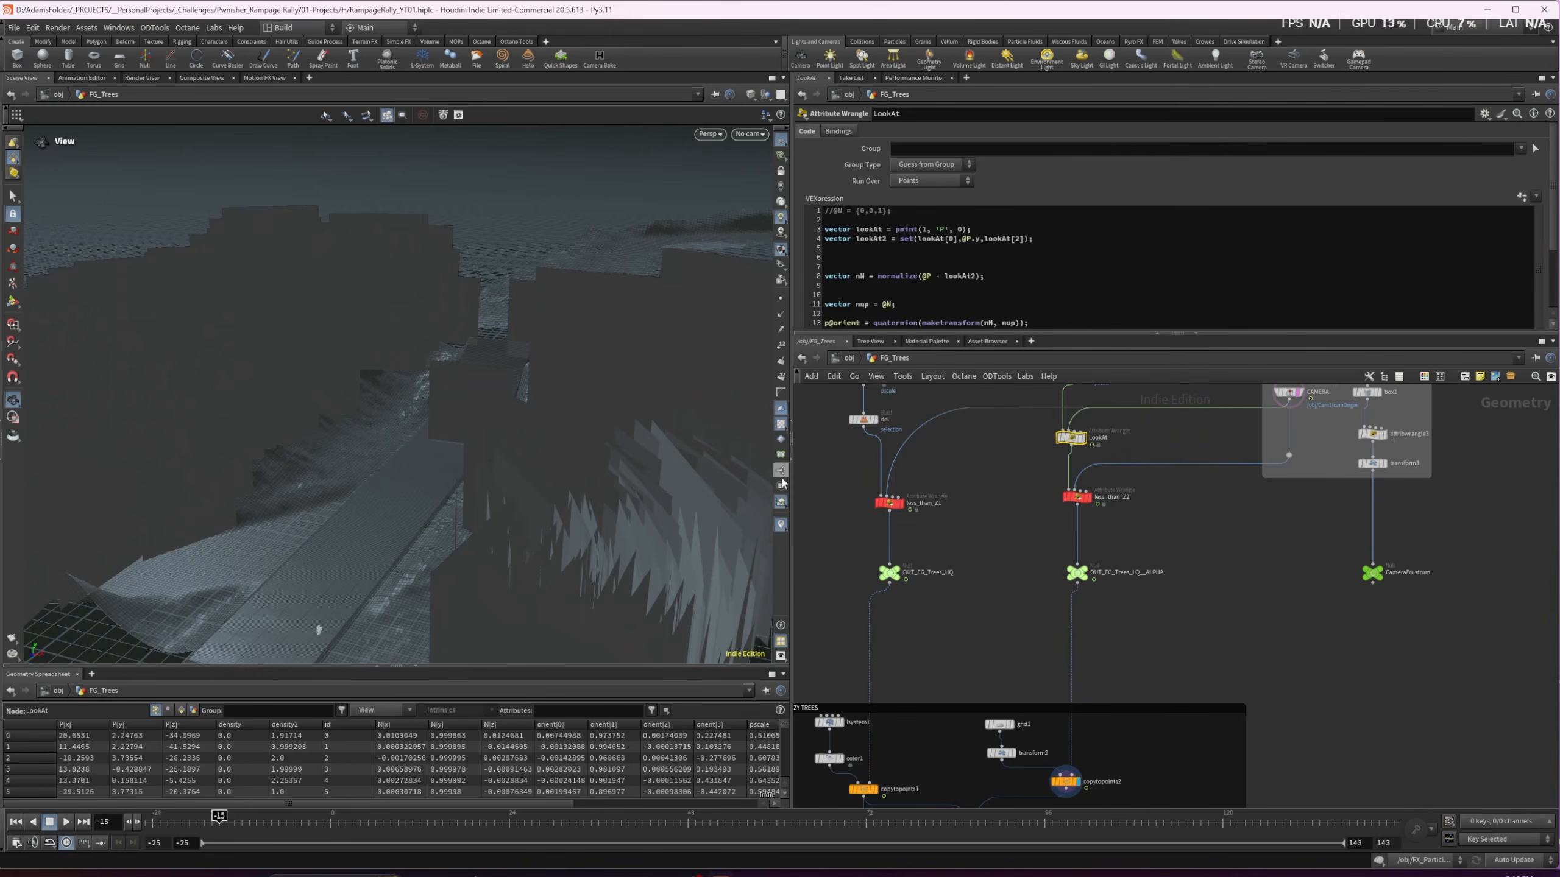
left_click(1077, 496)
middle_click_drag(1070, 443, 951, 515)
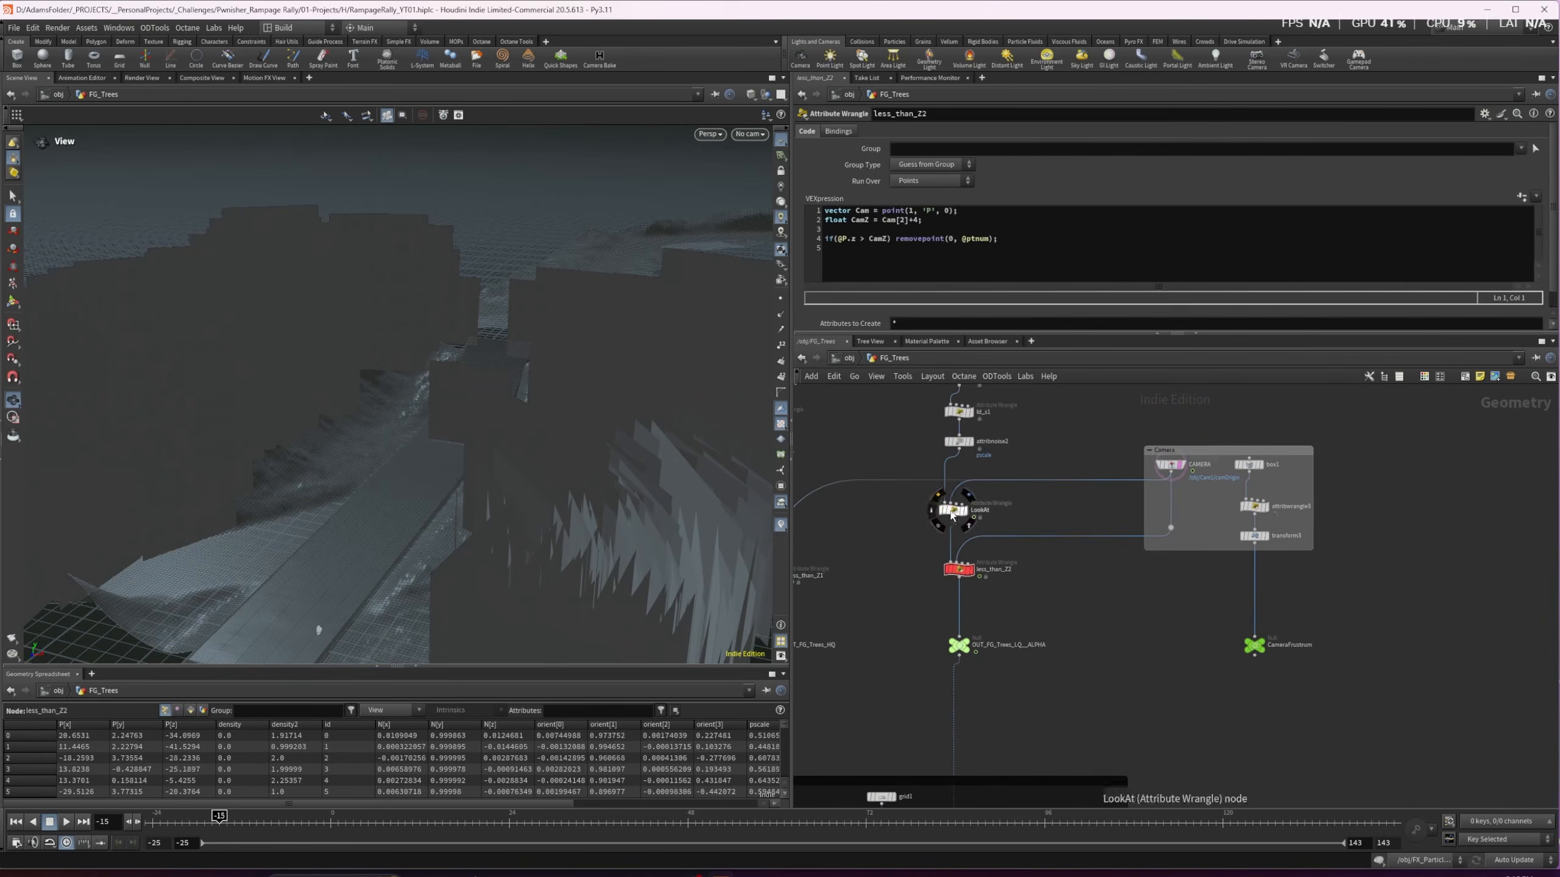
Examine the LookAt wrangle and the CAMERA object merge, scrubbing to frames 1 and 15 to check the cards' orientation towards the camera
left_click(951, 511)
left_click_drag(254, 540, 227, 439)
left_click_drag(540, 822, 338, 817)
left_click(941, 512)
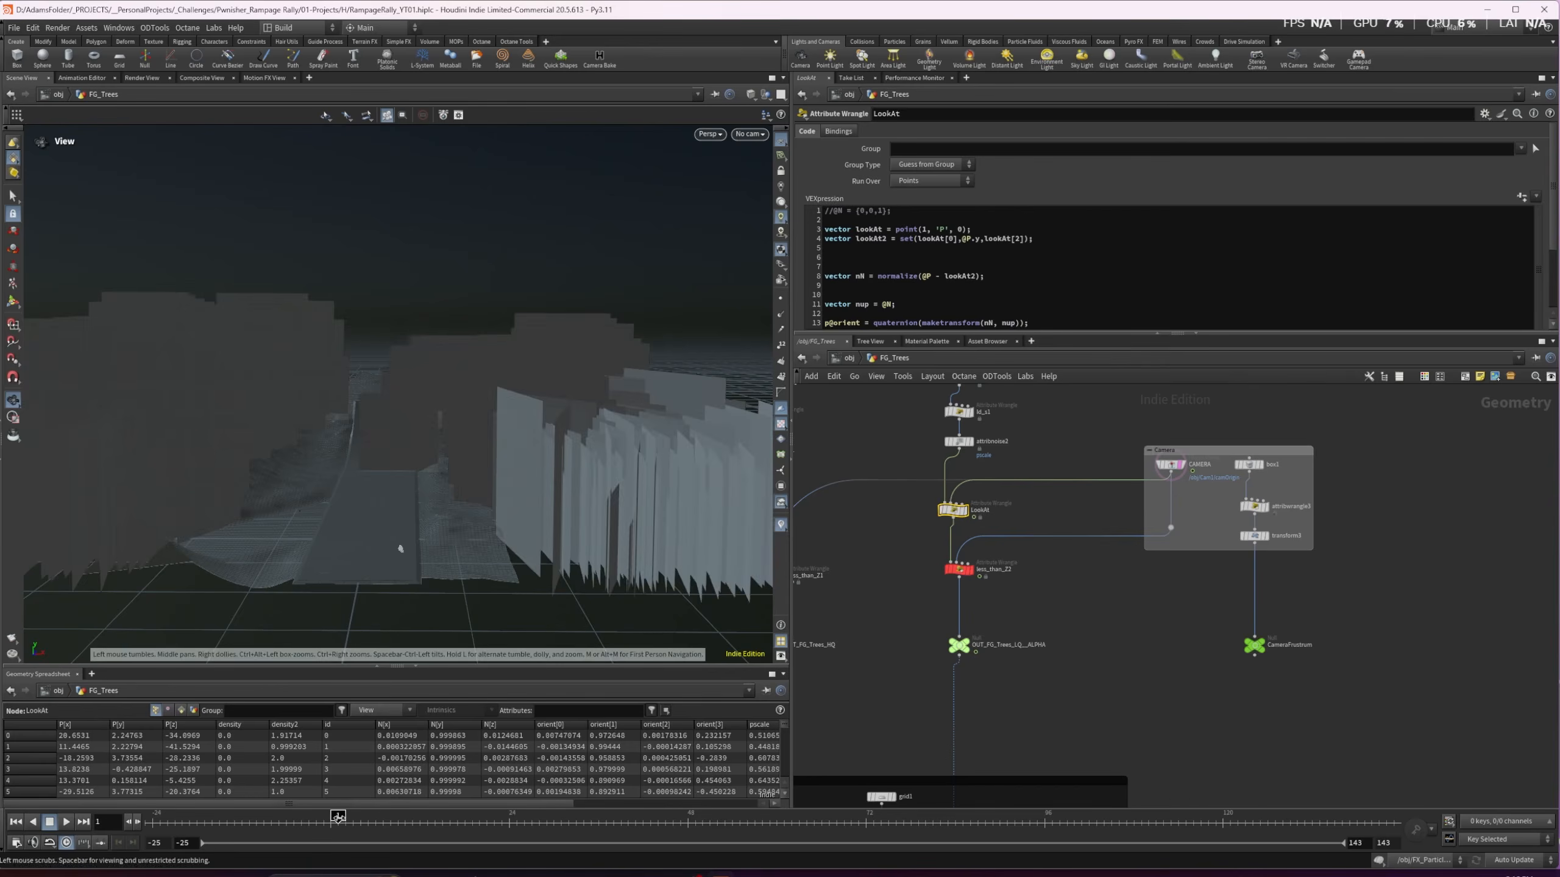
left_click(1170, 464)
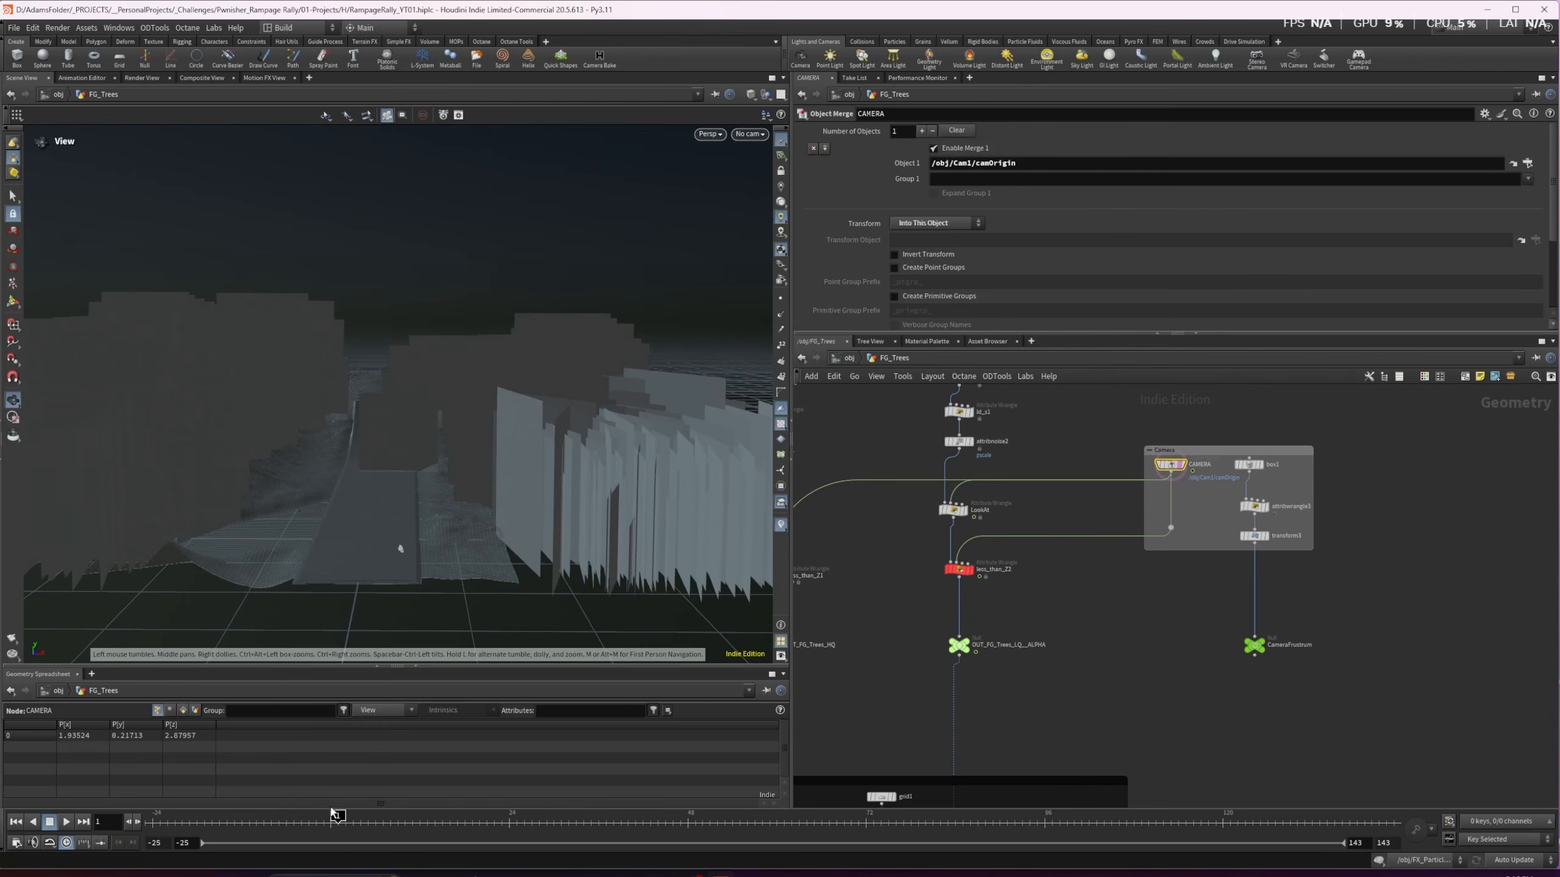
left_click_drag(338, 816, 443, 815)
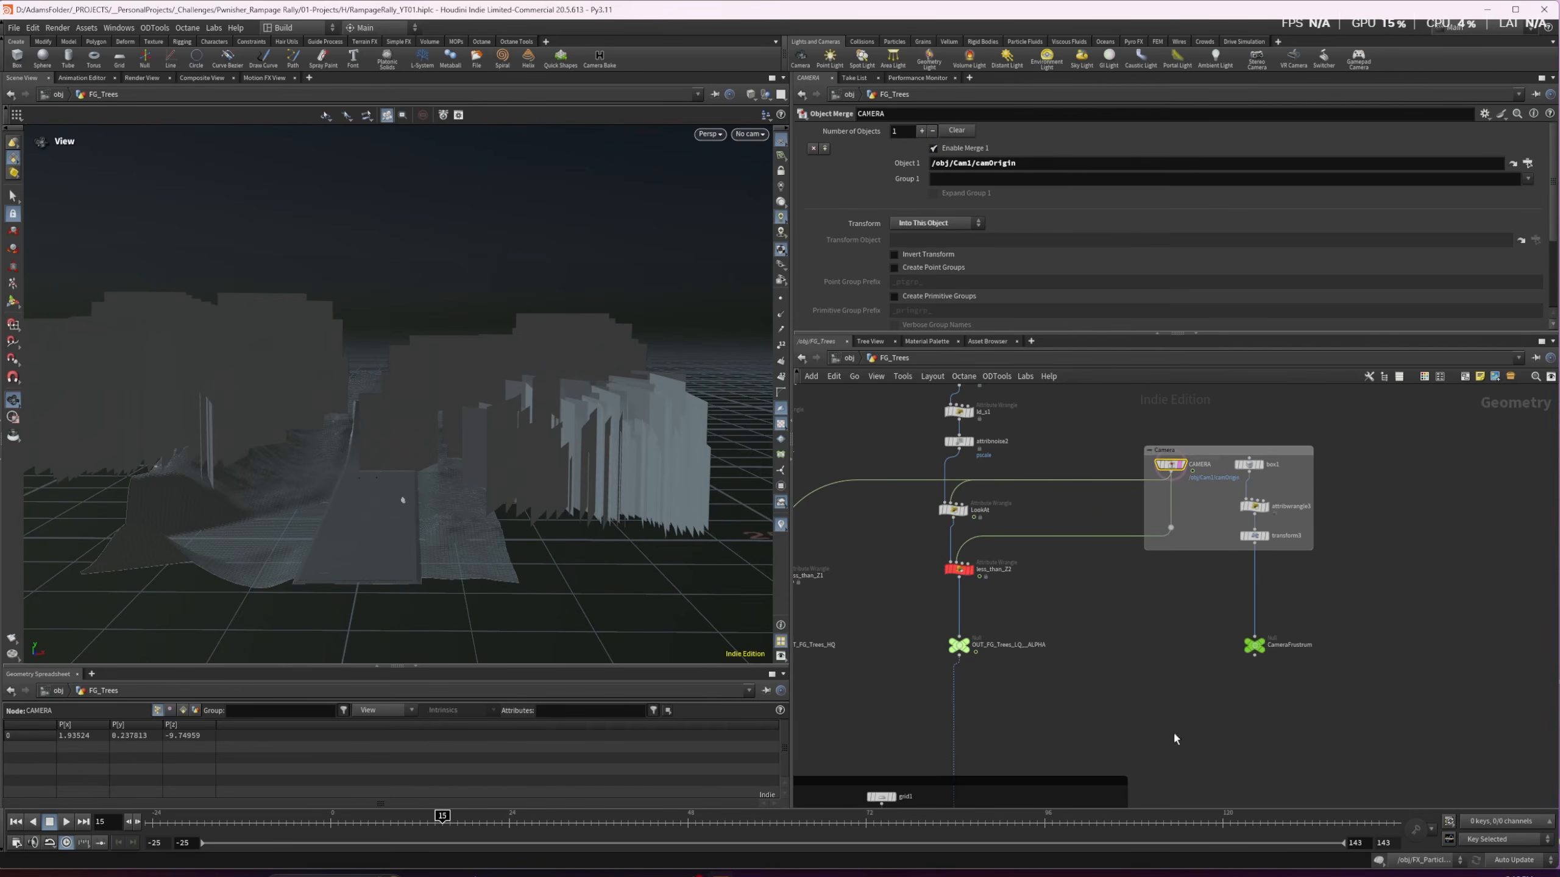
Level the less_than_Z1 node with less_than_Z2, and review less_than_Z2's point removal by scrubbing to frame 28
middle_click_drag(888, 598, 982, 614)
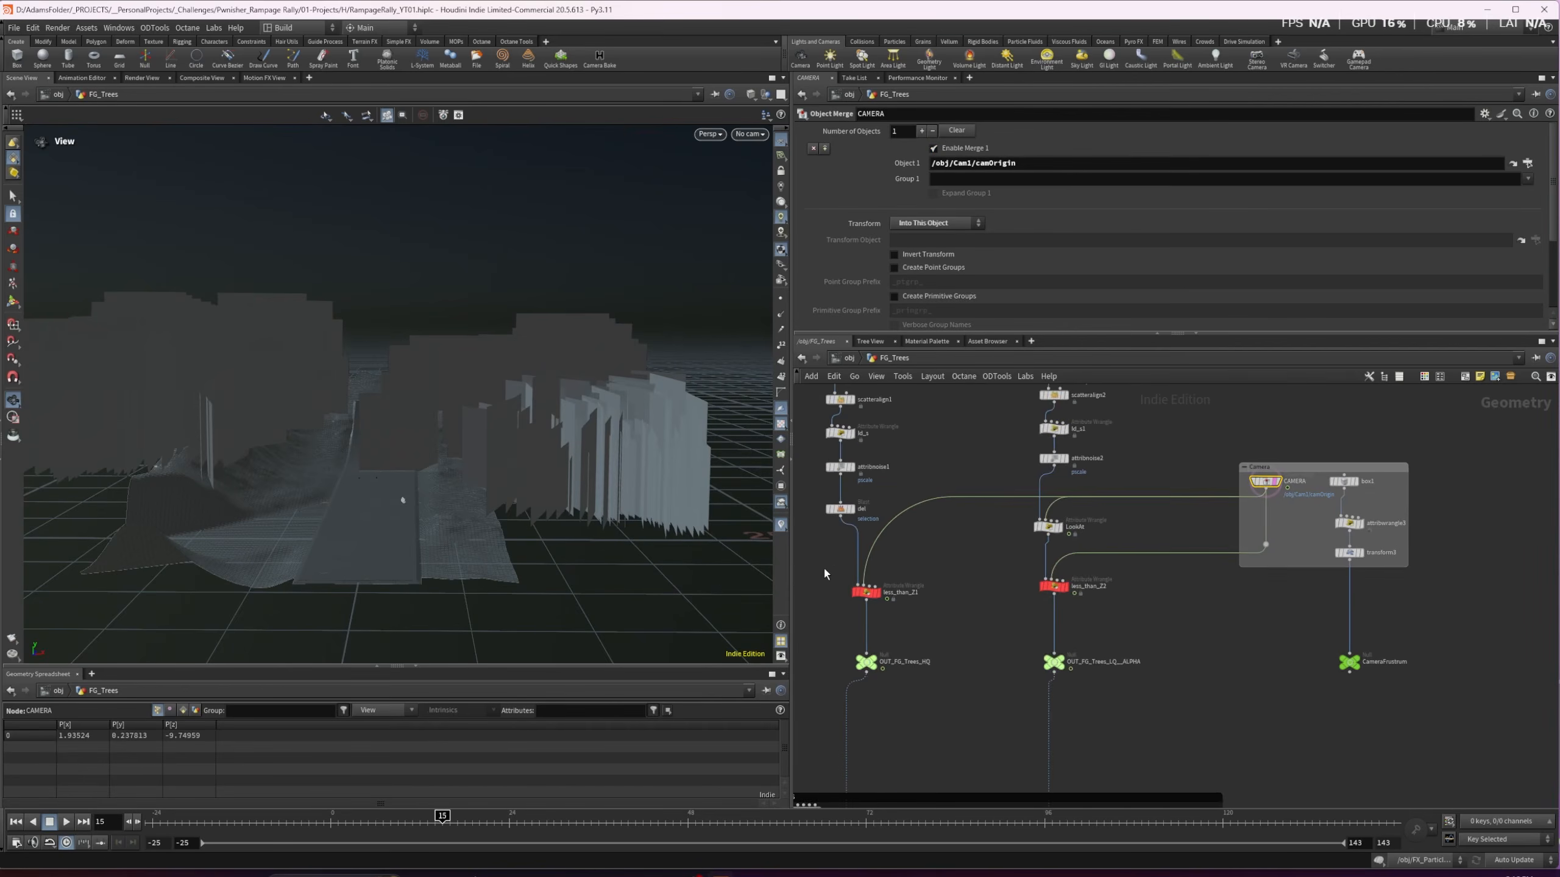
left_click_drag(868, 595, 870, 589)
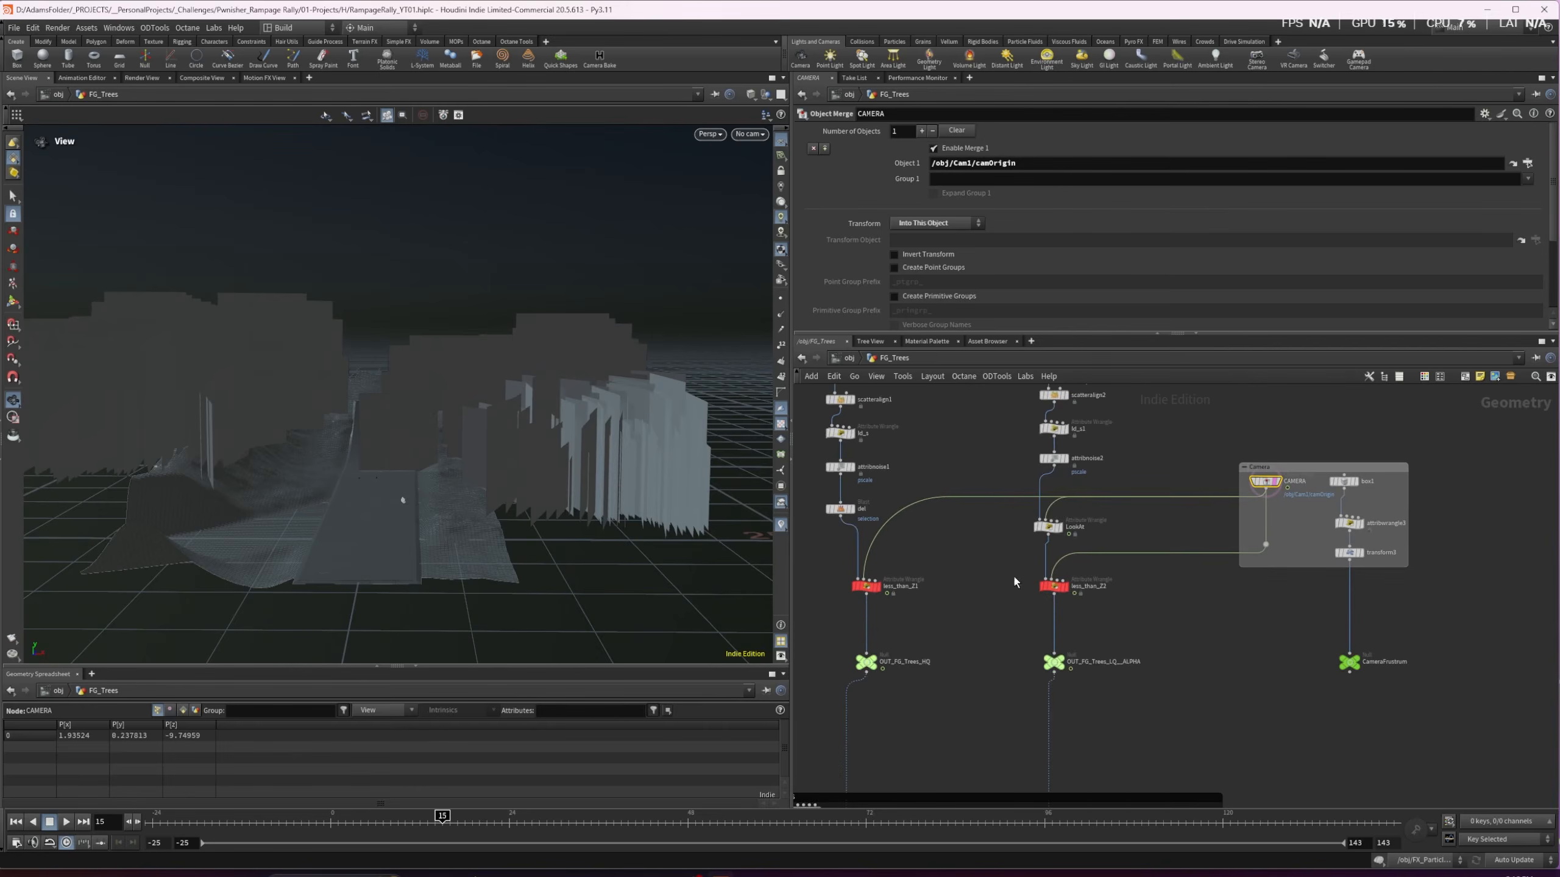
left_click(1057, 591)
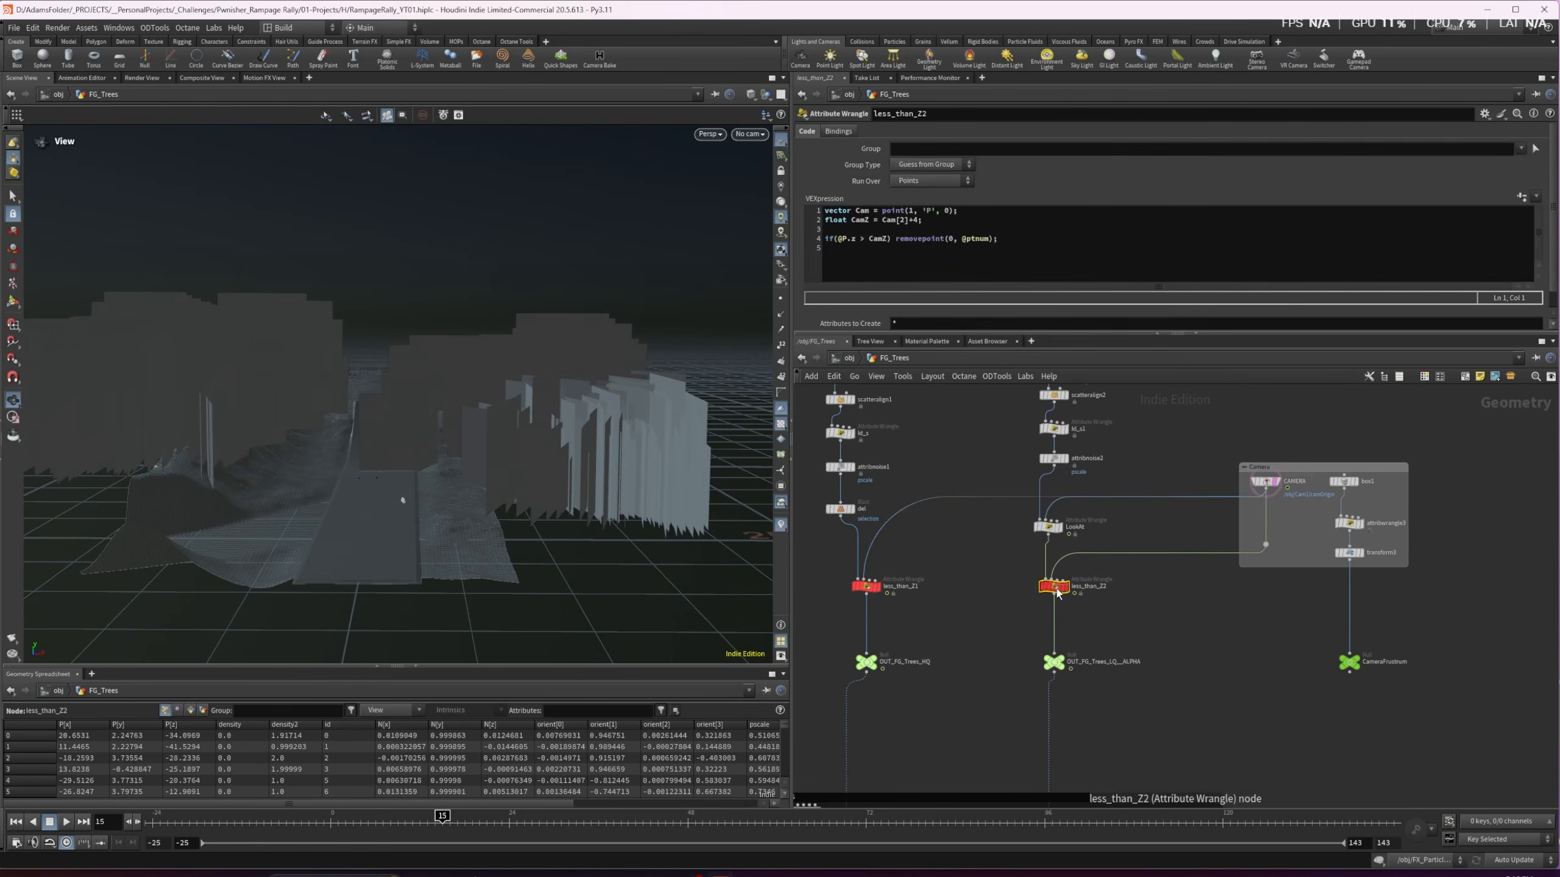
left_click_drag(340, 440, 300, 491)
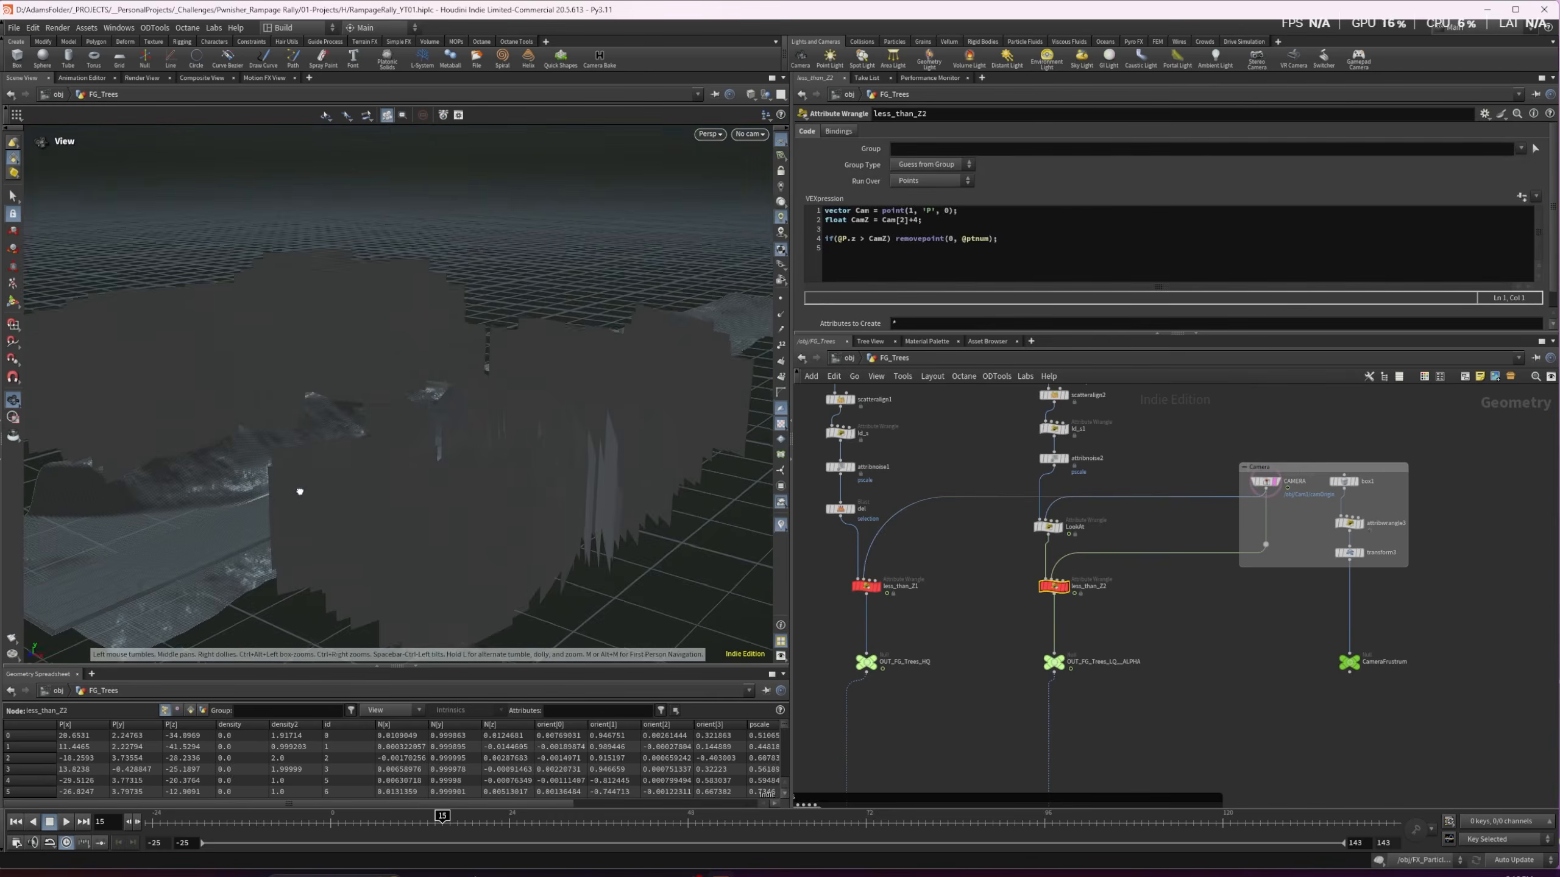
left_click_drag(443, 819, 539, 817)
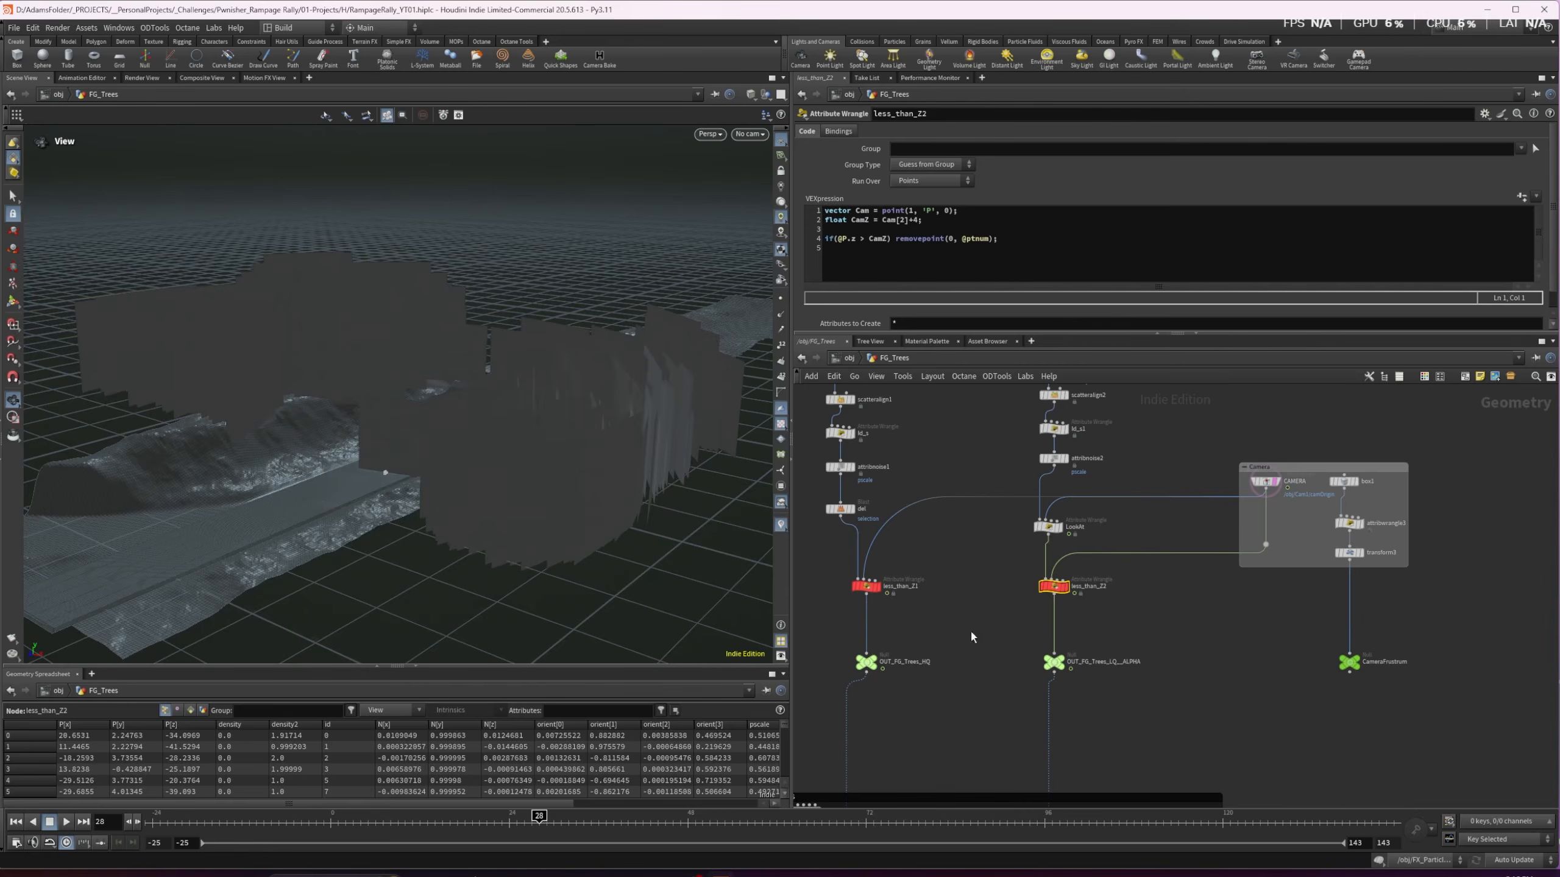
Display the copytopoints1 proxy trees at frame 16 and return to the object level
middle_click_drag(972, 638, 1058, 462)
left_click(939, 704)
mouse_move(420, 818)
left_mouse_down()
mouse_move(399, 818)
mouse_move(592, 817)
mouse_move(396, 821)
mouse_move(724, 818)
mouse_move(450, 817)
left_mouse_up()
key("u")
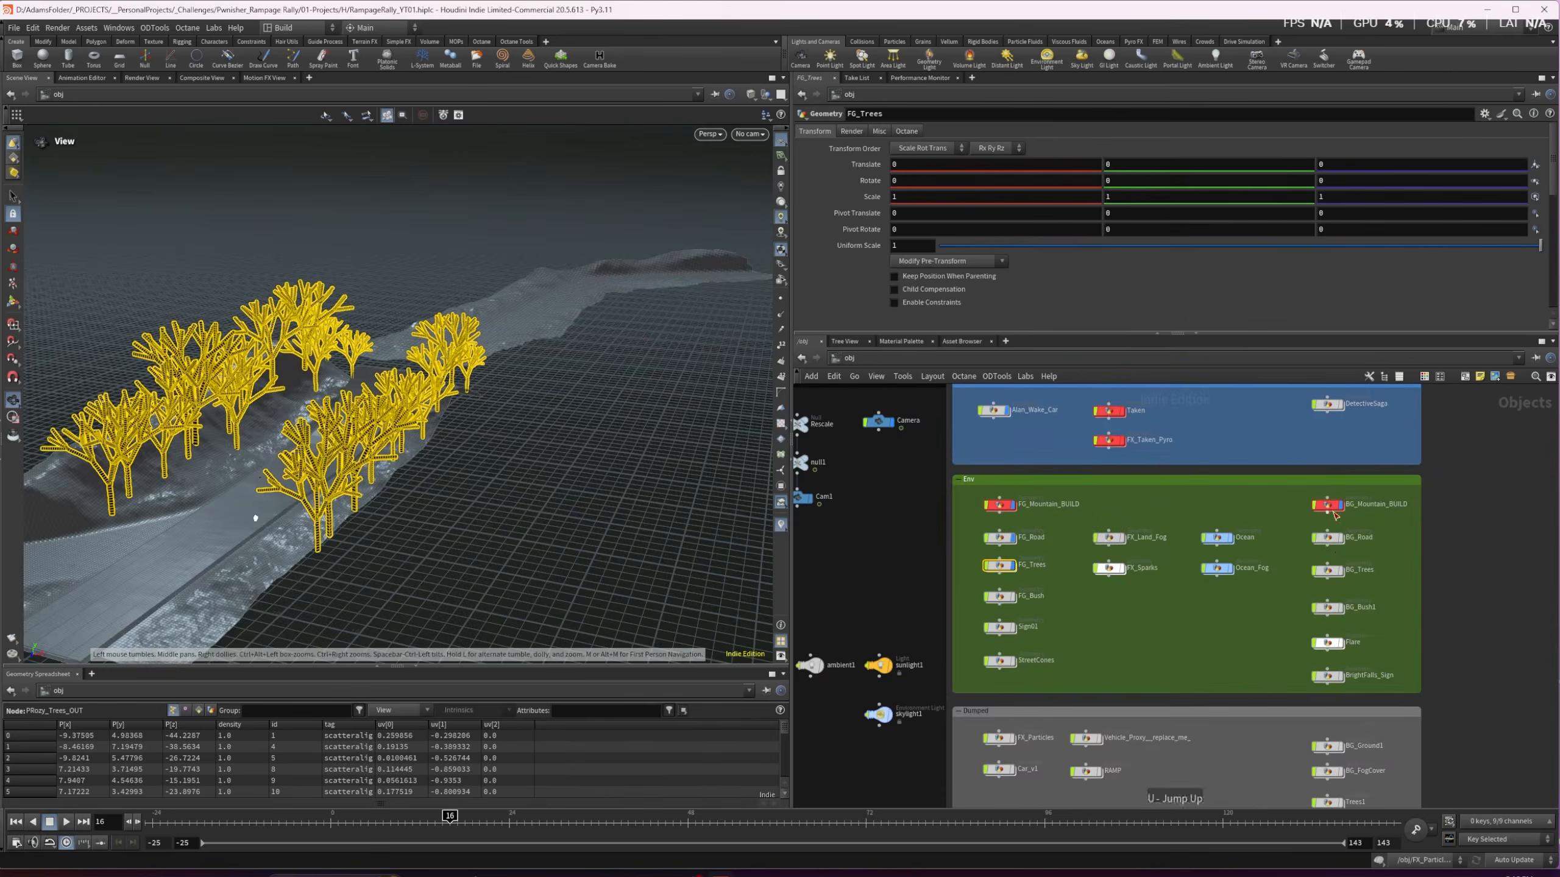
Show the BG_Trees object and open its network to examine the background trees
left_click(1343, 556)
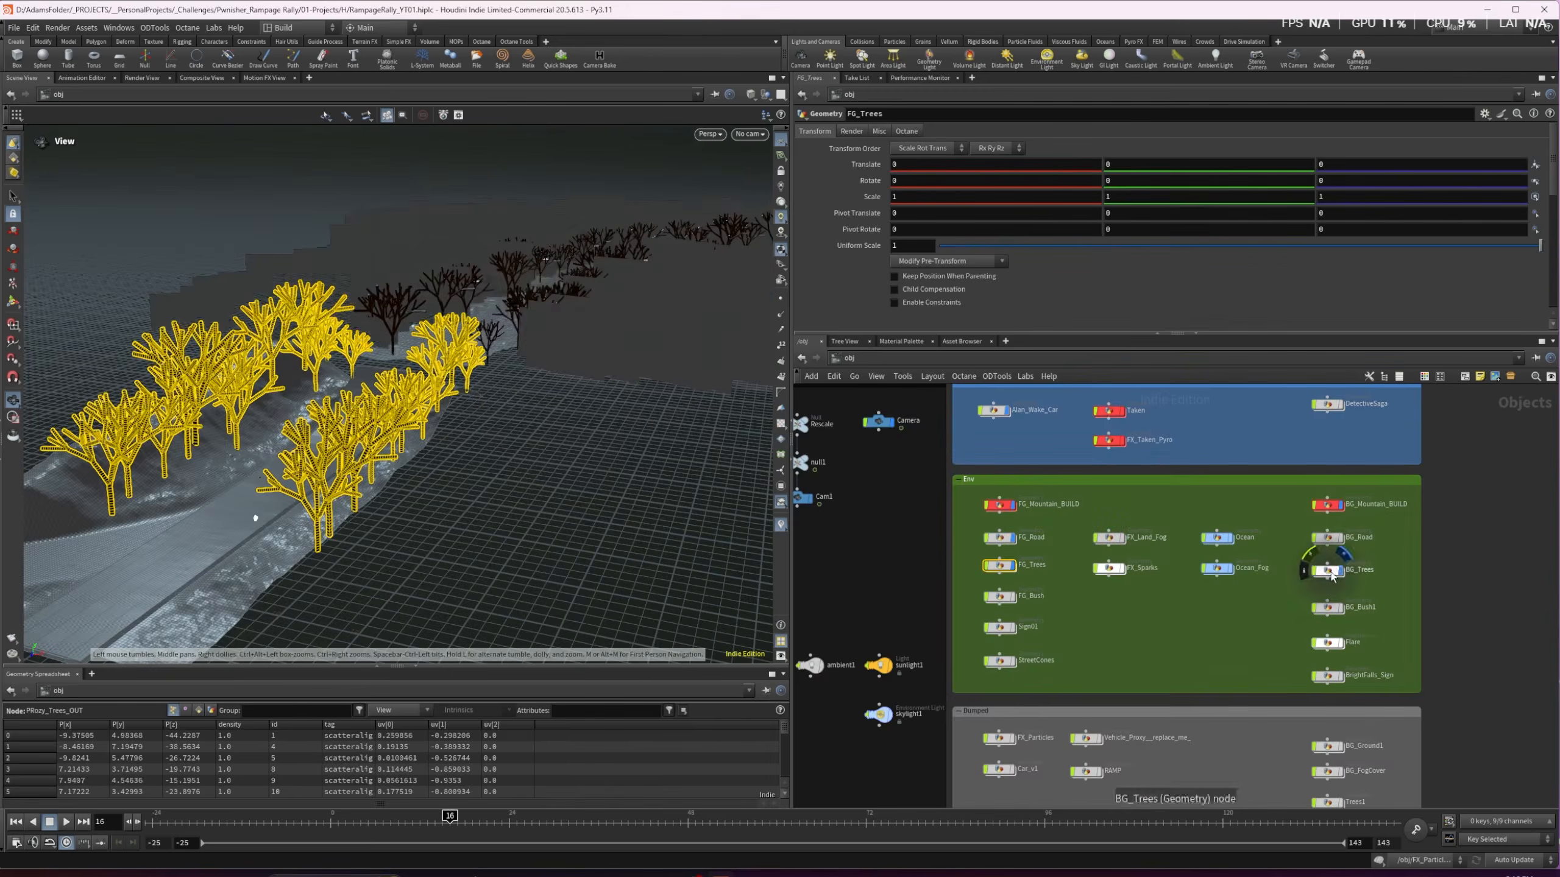
double_click(1330, 572)
middle_click_drag(510, 300, 428, 415)
scroll(429, 412, "up", 5)
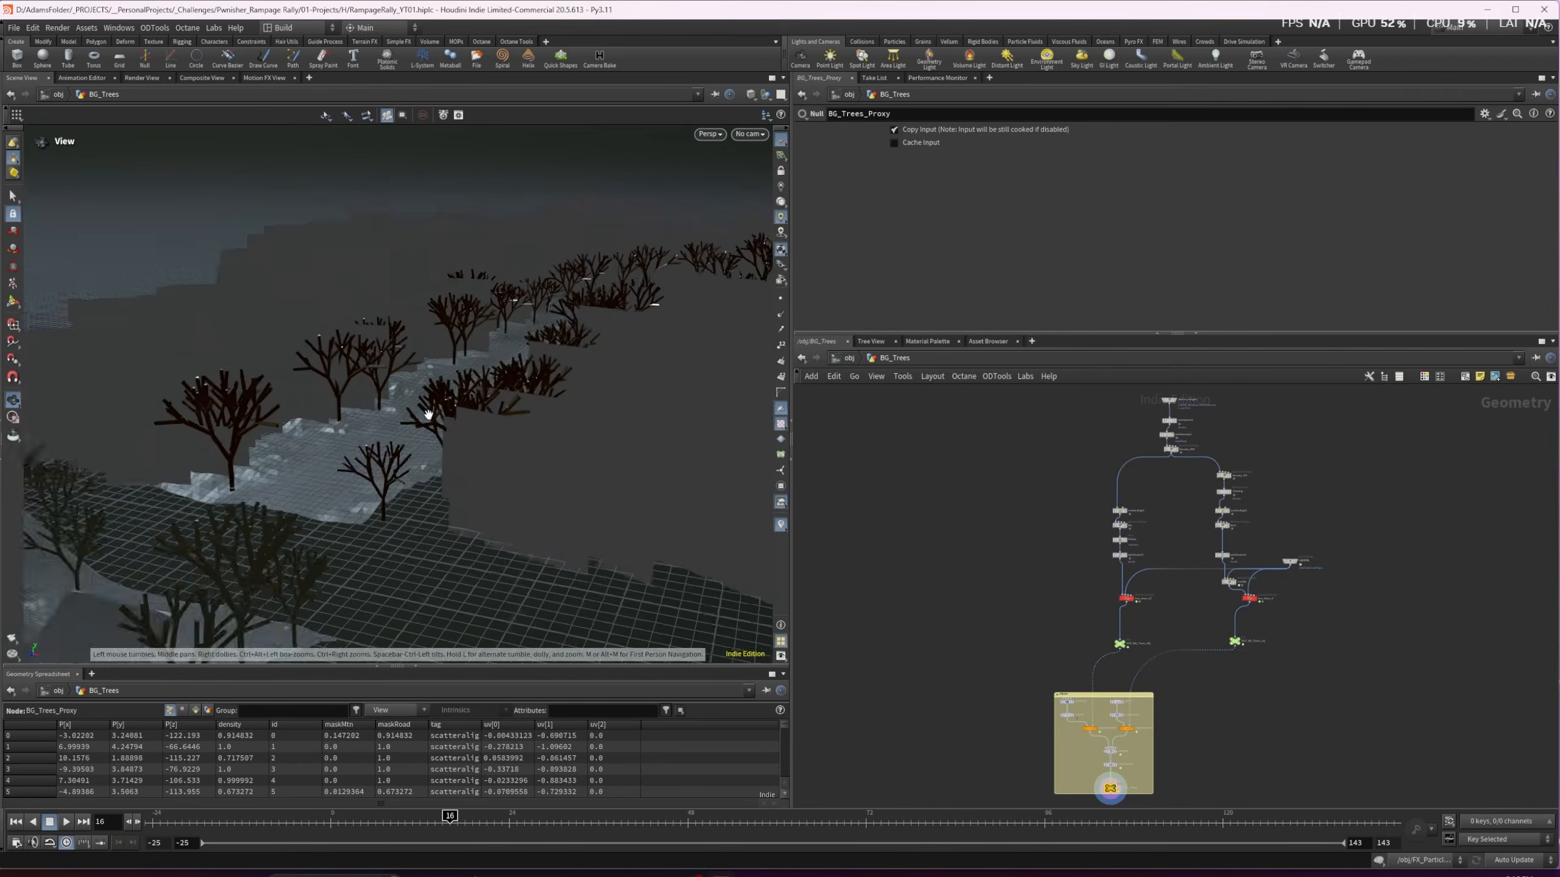
Look through Cam1 and scrub the timeline from frame 1 onward to examine the background trees along the shot
left_click(750, 134)
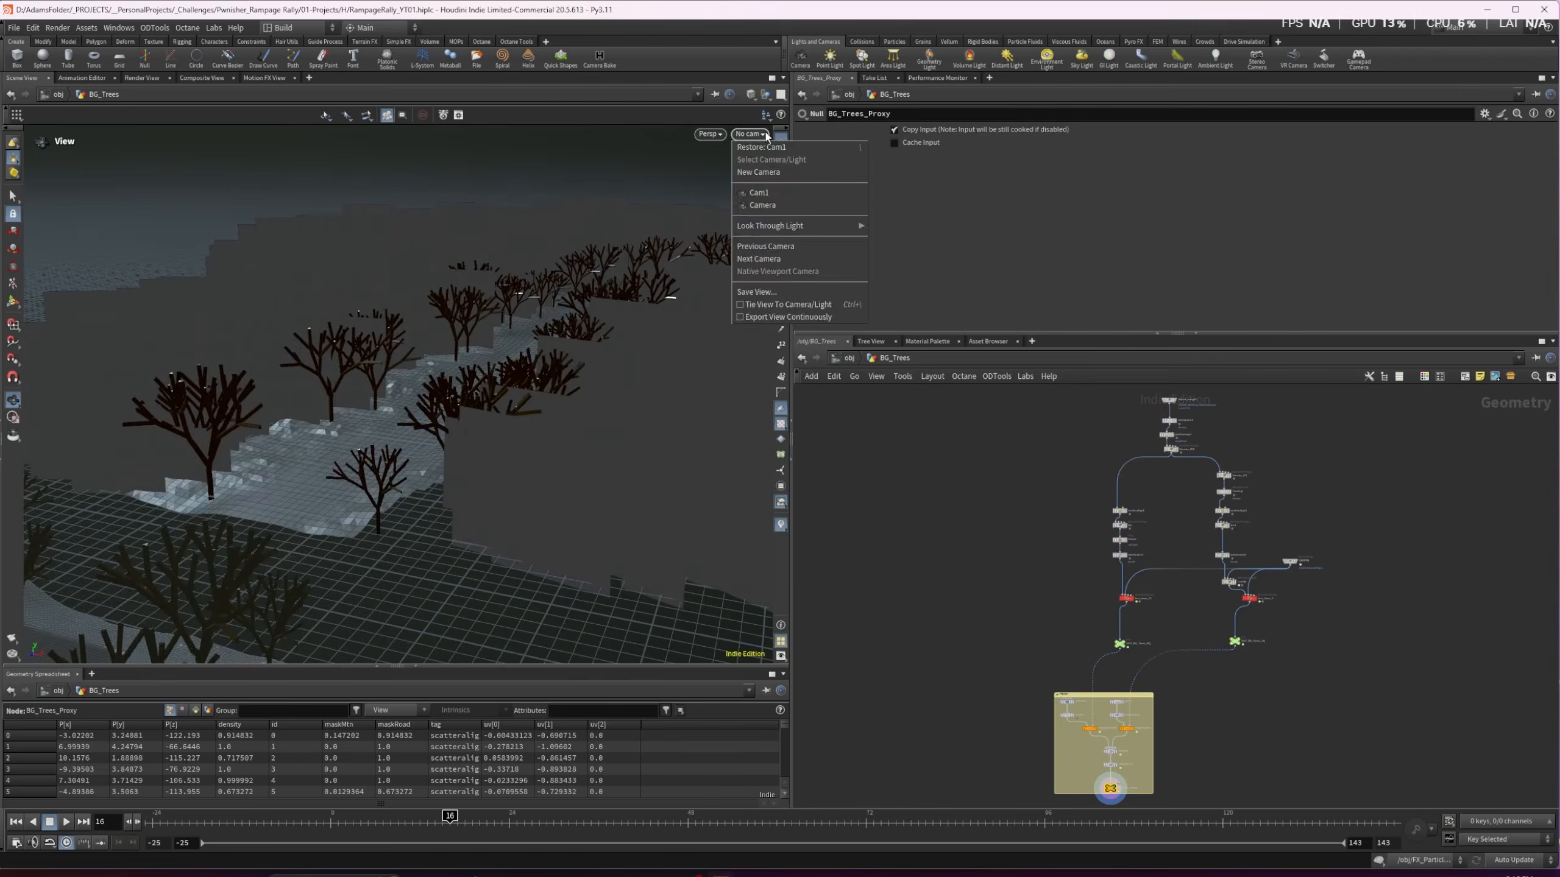
left_click(756, 195)
left_click_drag(452, 818, 337, 809)
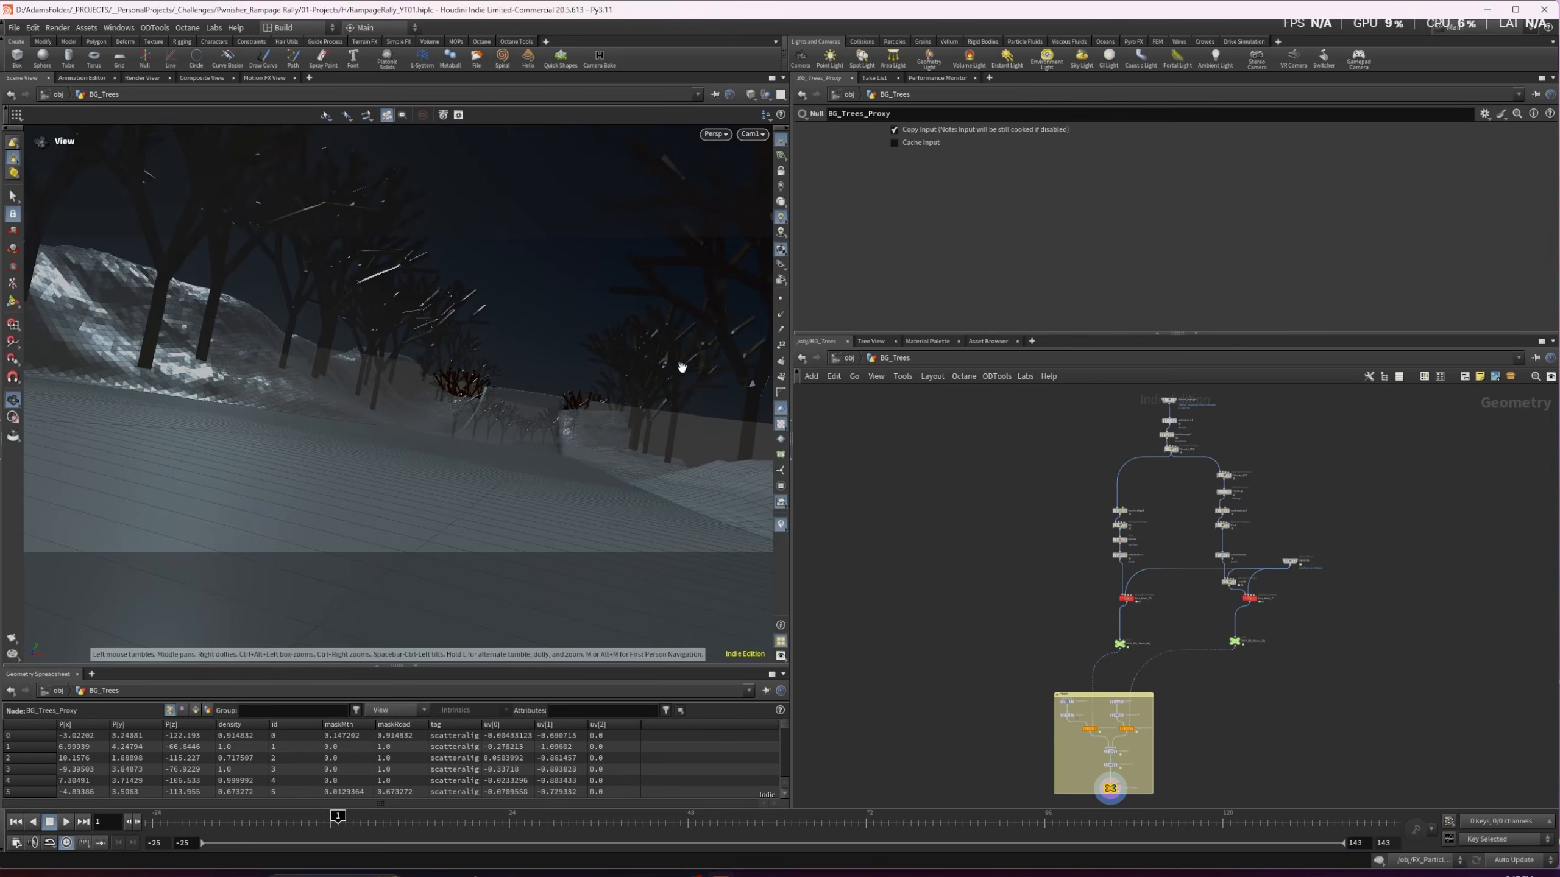
left_click_drag(338, 817, 732, 817)
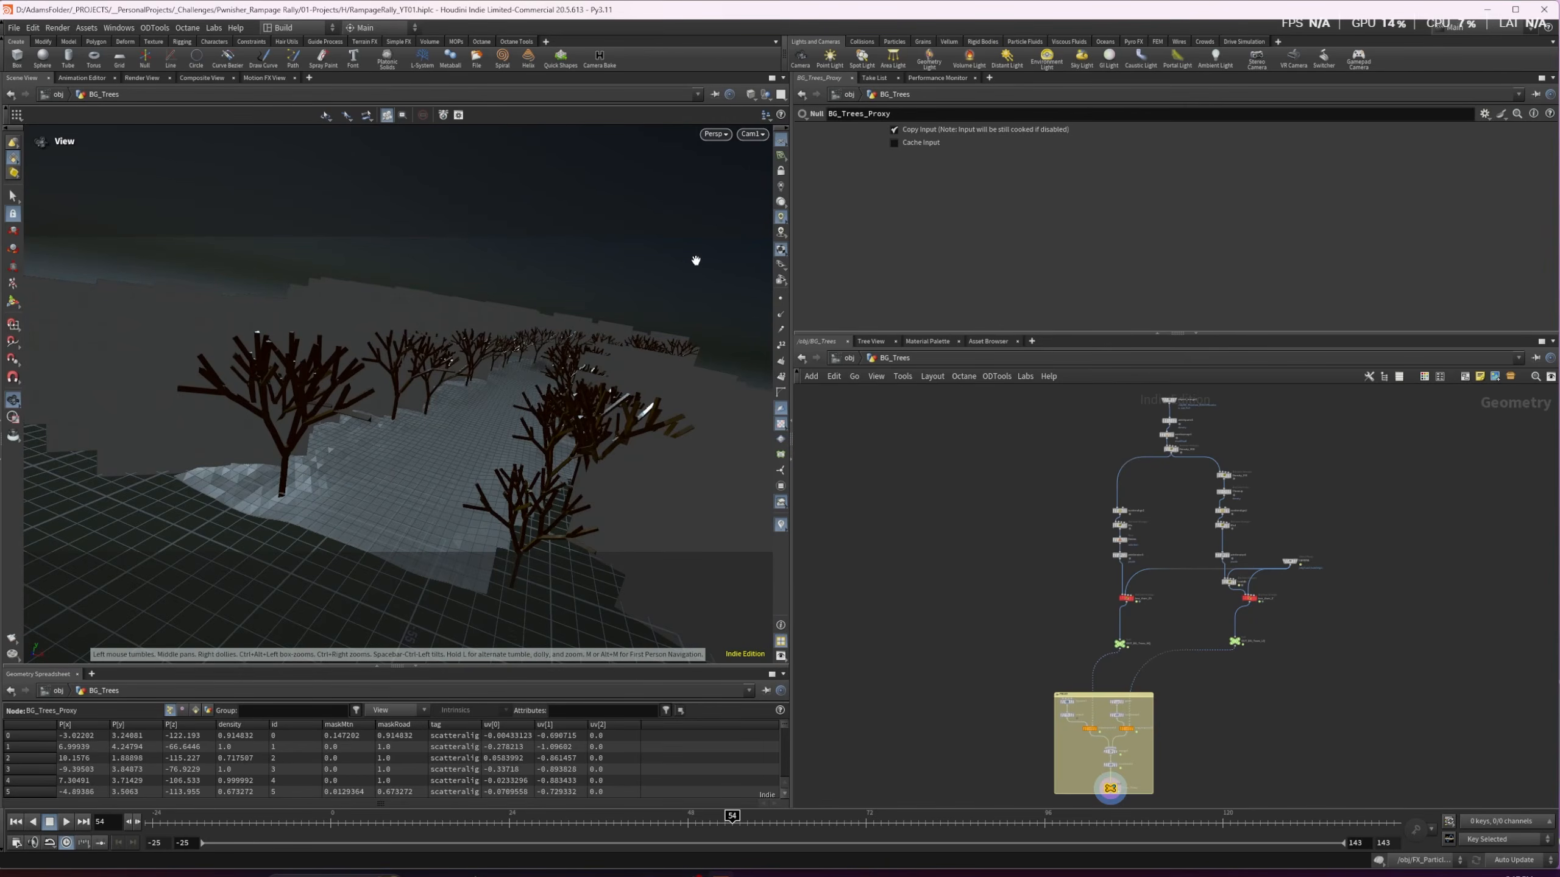
left_click_drag(752, 822, 912, 821)
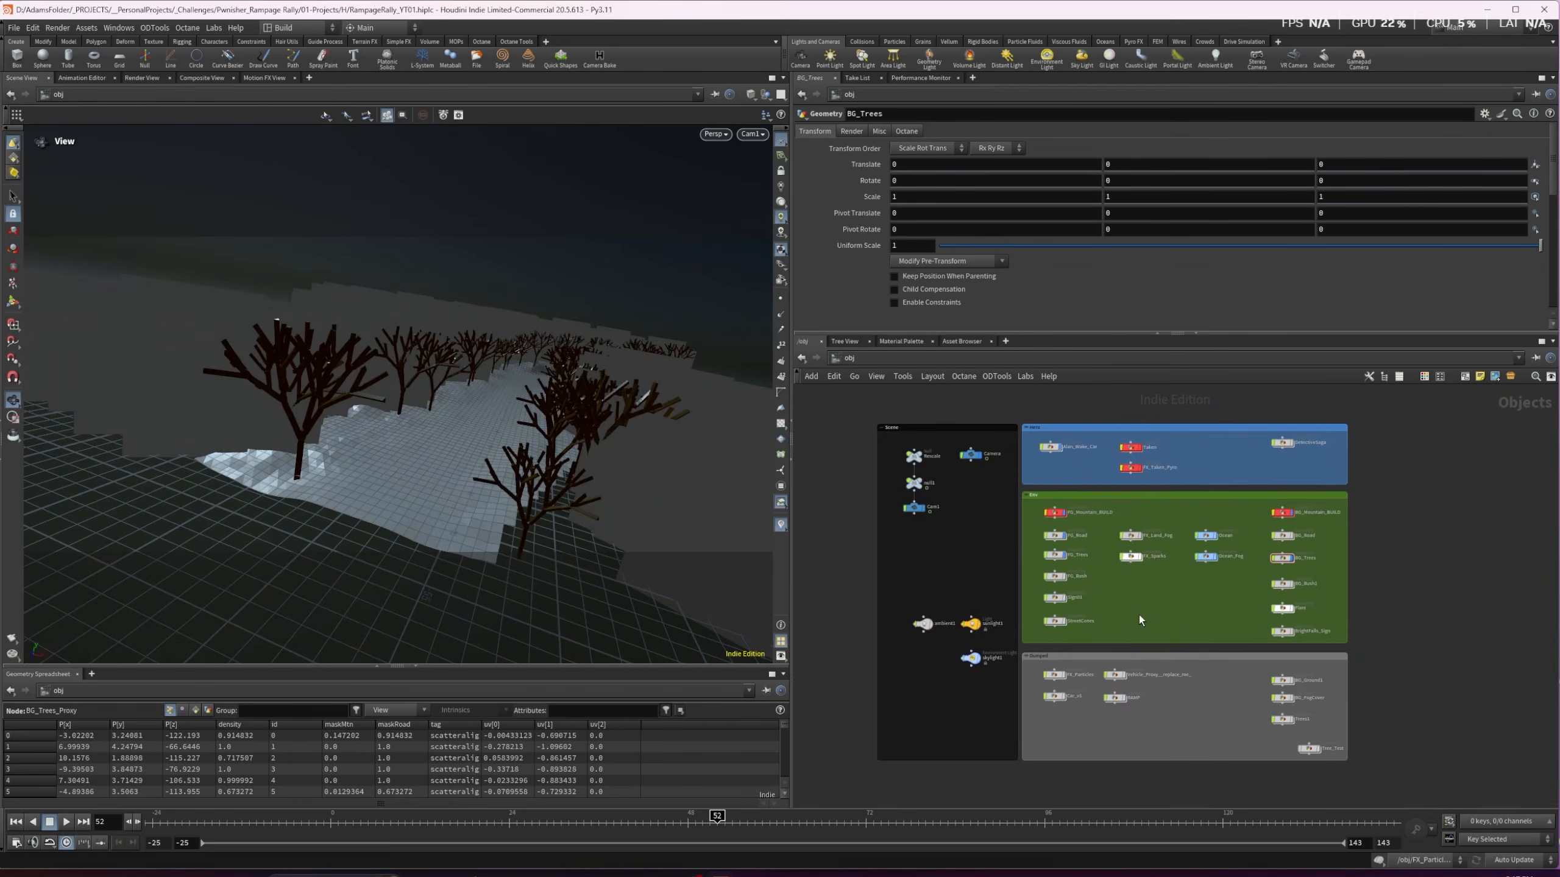
Switch to the Solaris stage network and examine the rendered Tree01 pine tree up close
key("n")
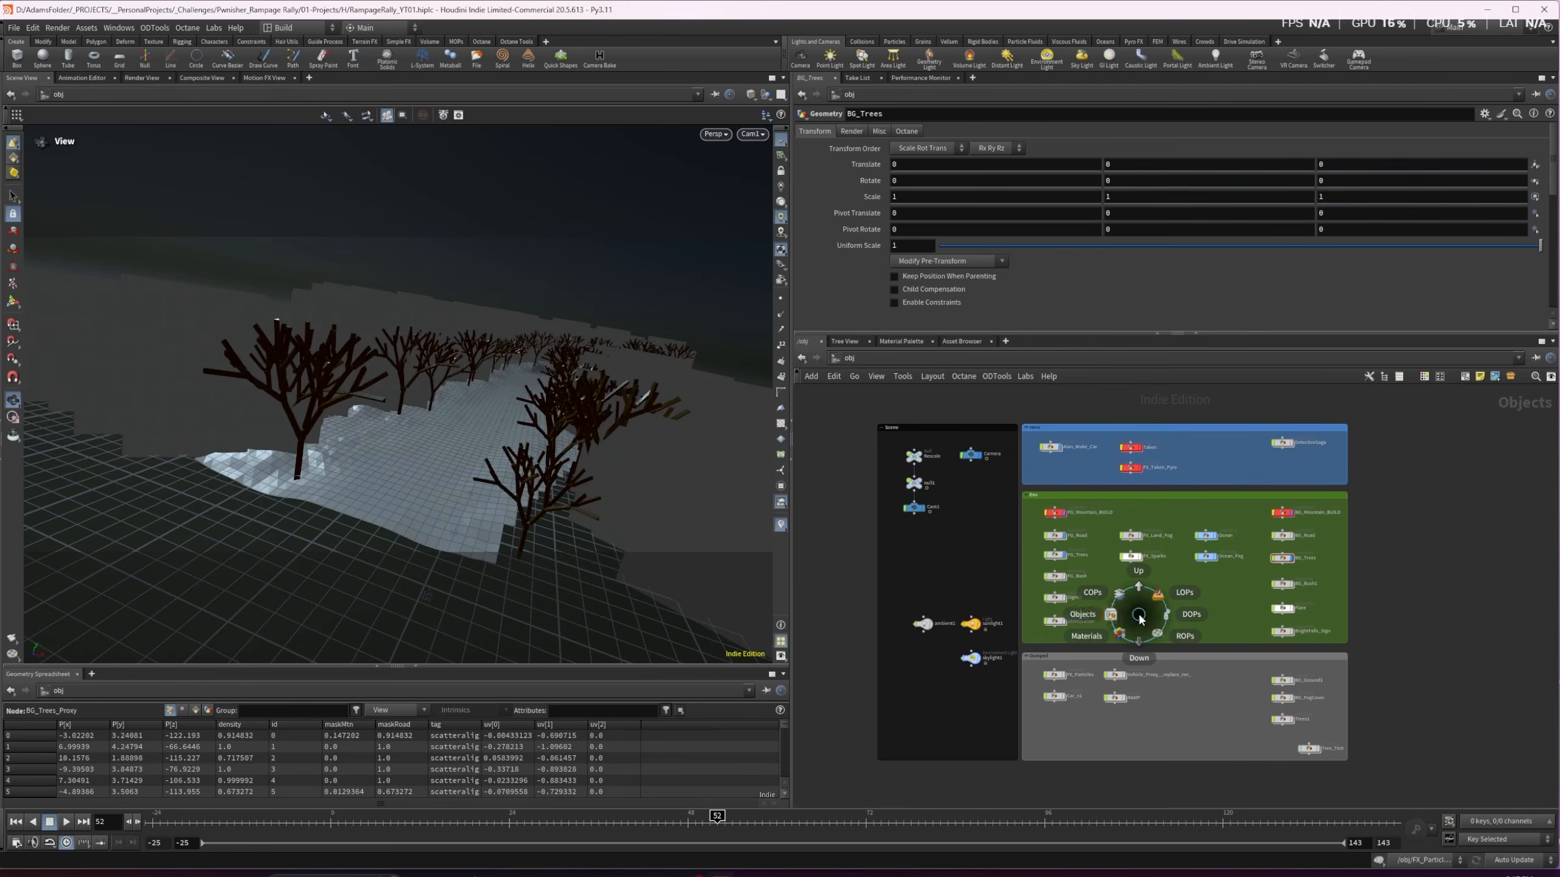
left_click(1158, 598)
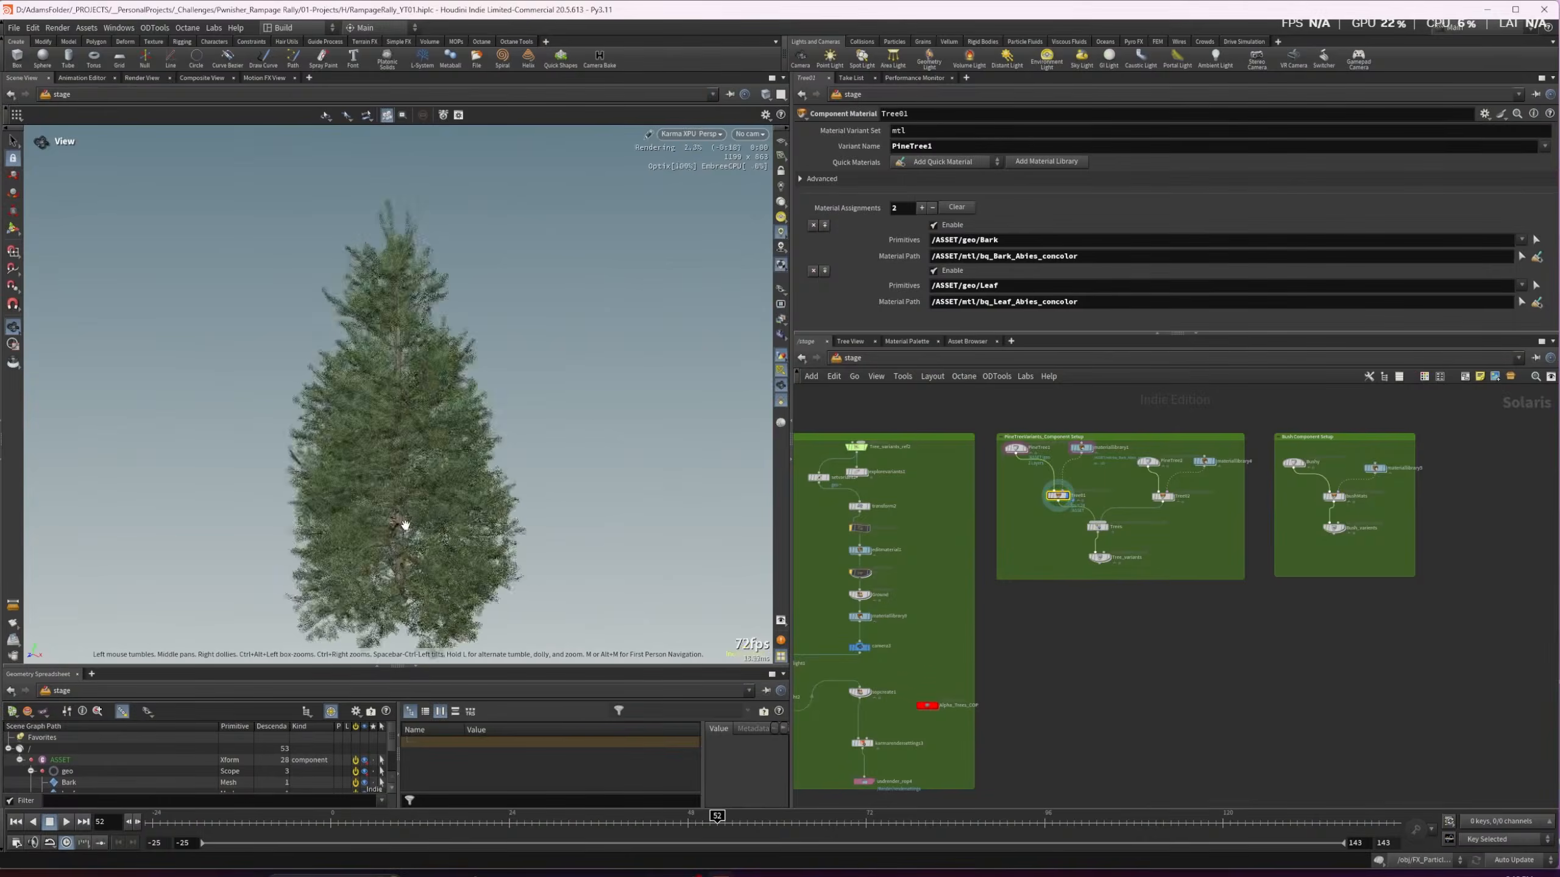
left_click_drag(405, 526, 432, 418)
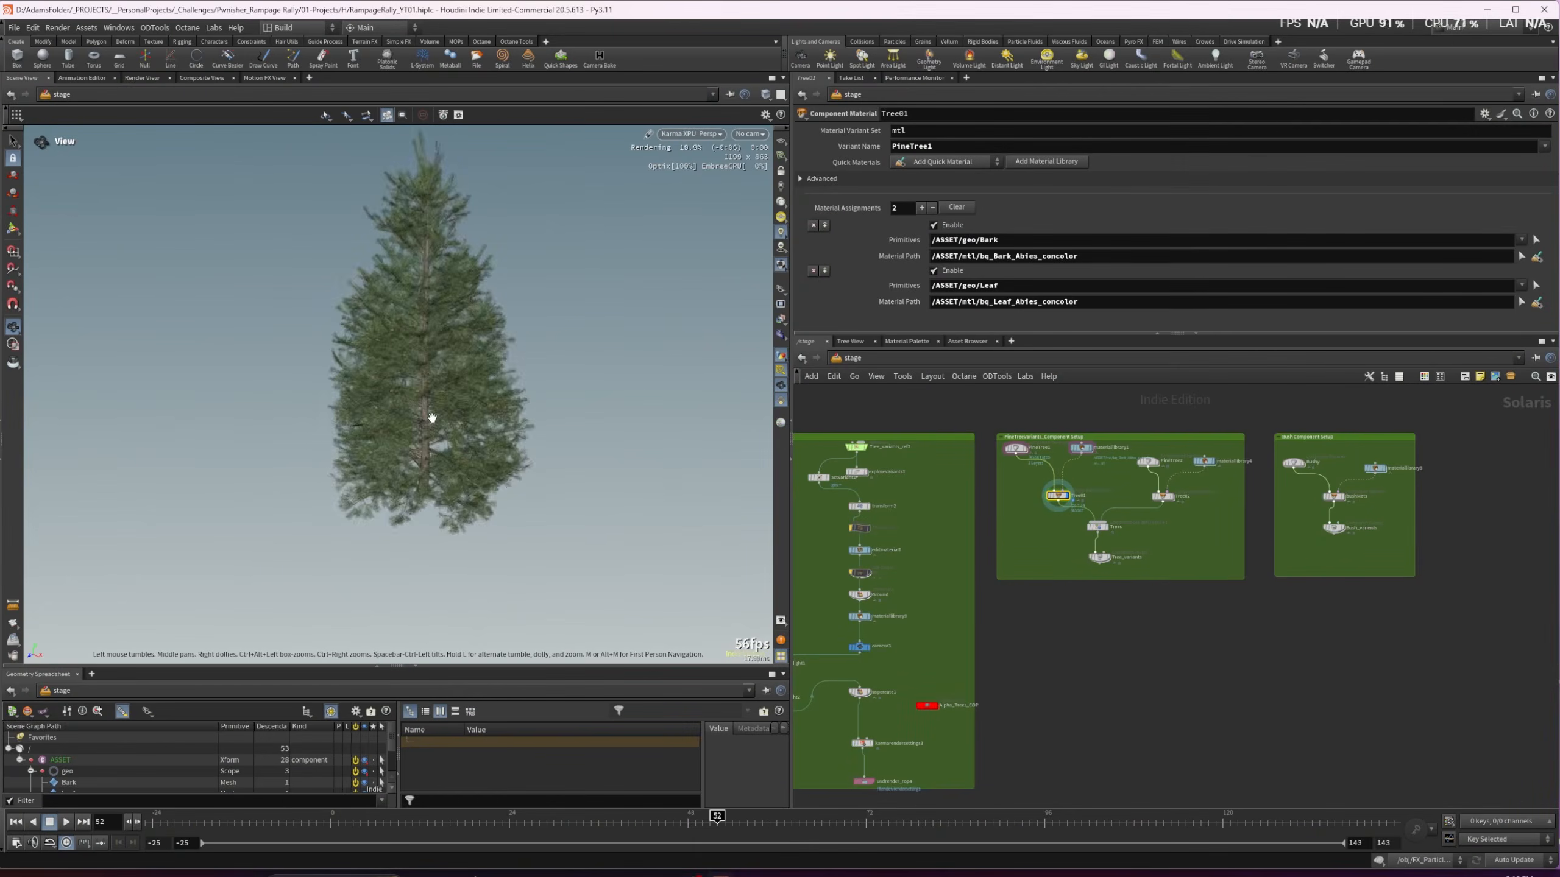
scroll(432, 416, "up", 2)
middle_click_drag(432, 415, 419, 433)
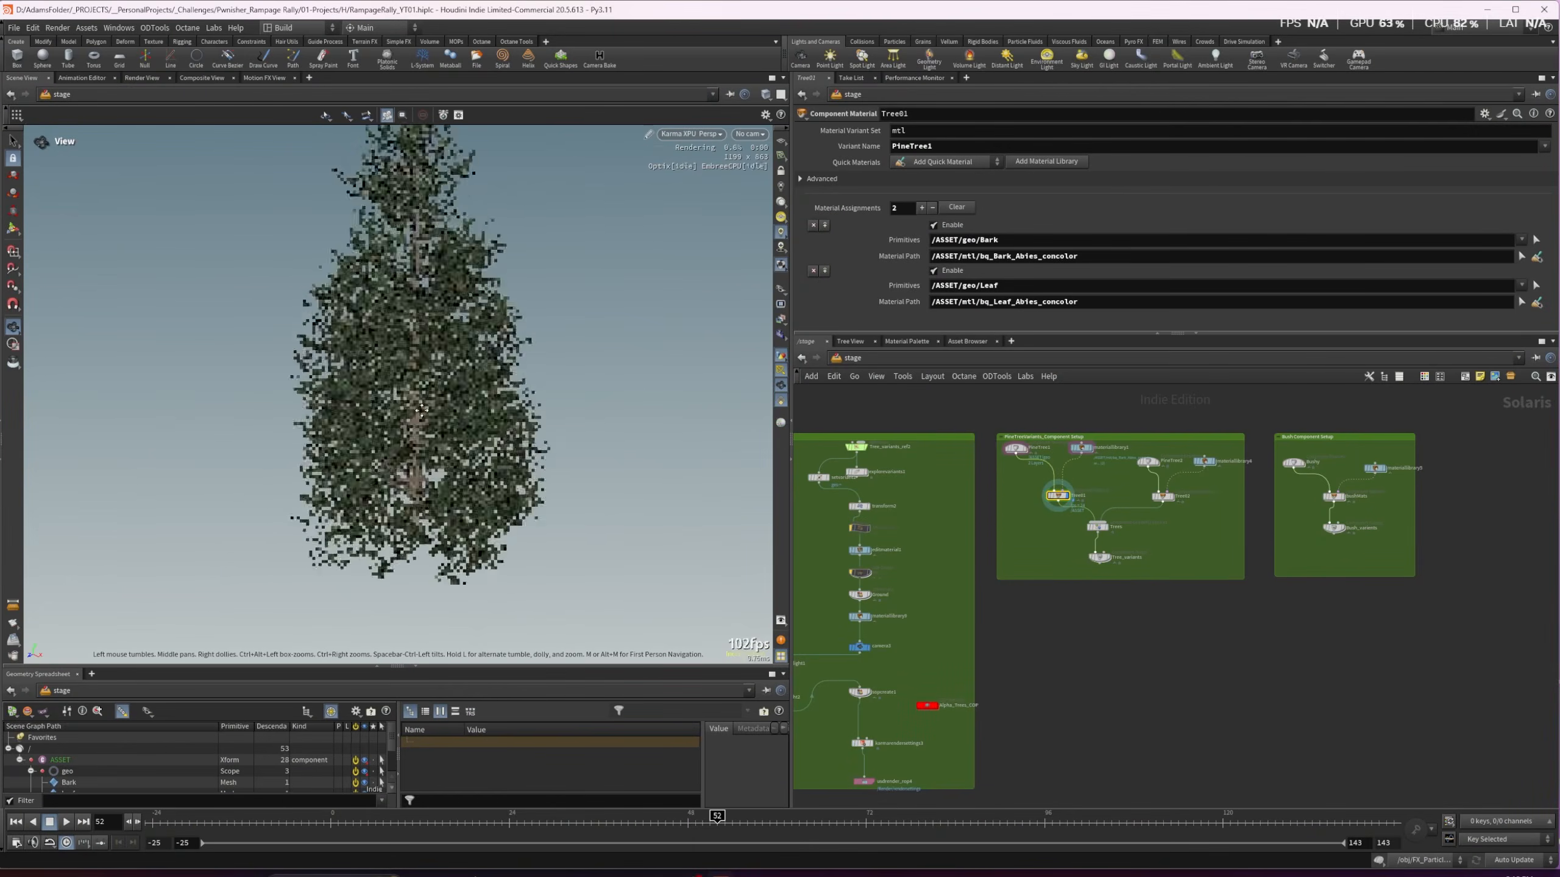
Examine the PineTreeVariants component setup, inspecting the Trees variants node and previewing the Tree02 pine tree
left_click_drag(1014, 450, 1021, 451)
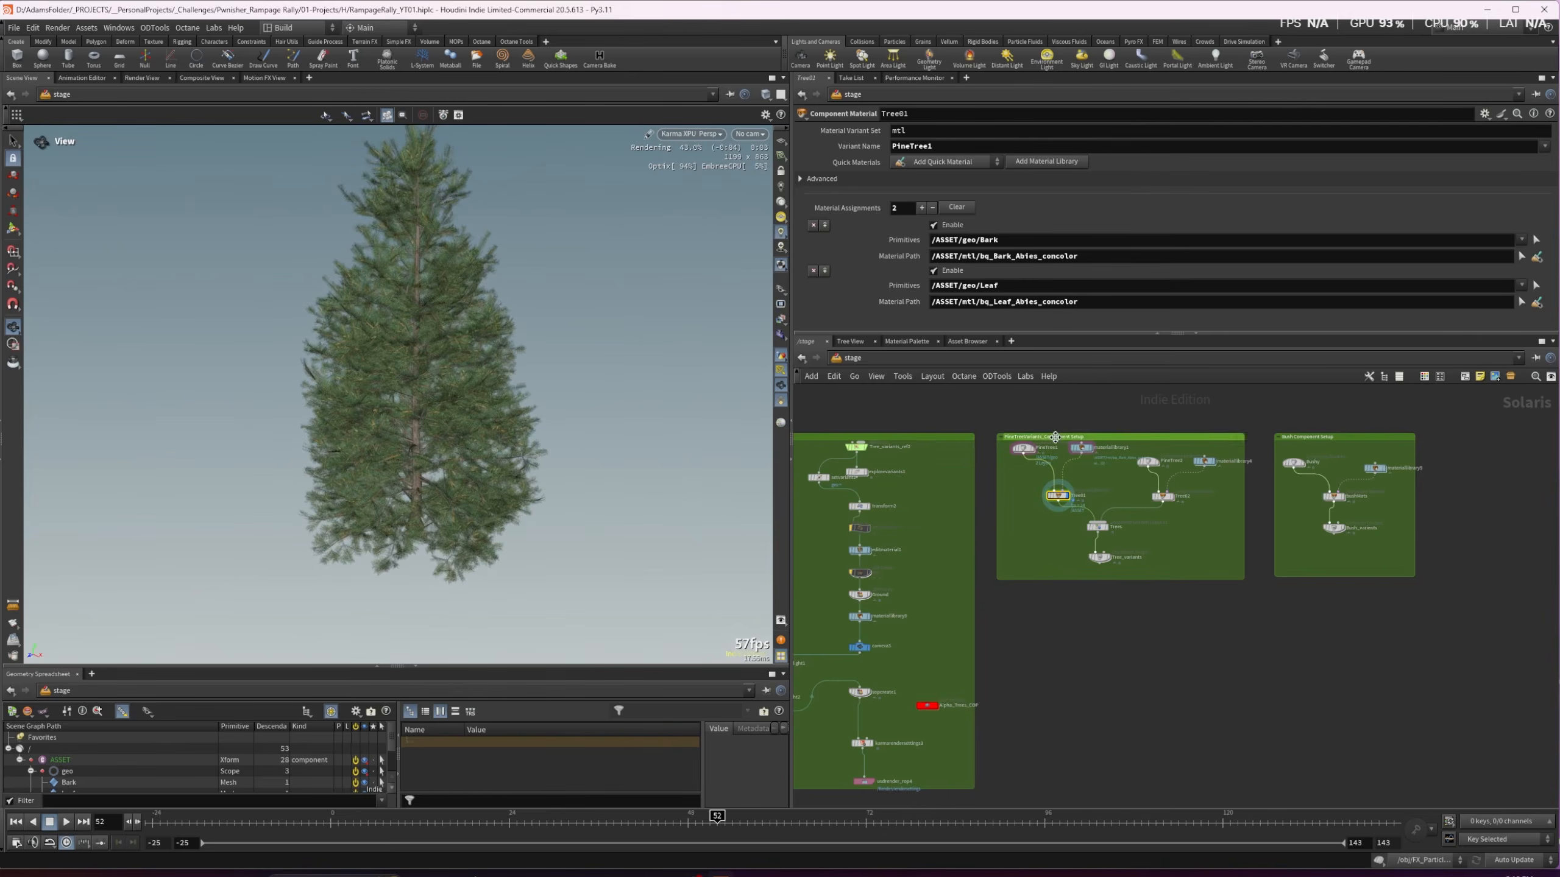
scroll(1036, 487, "up", 3)
middle_click_drag(1037, 481, 1014, 499)
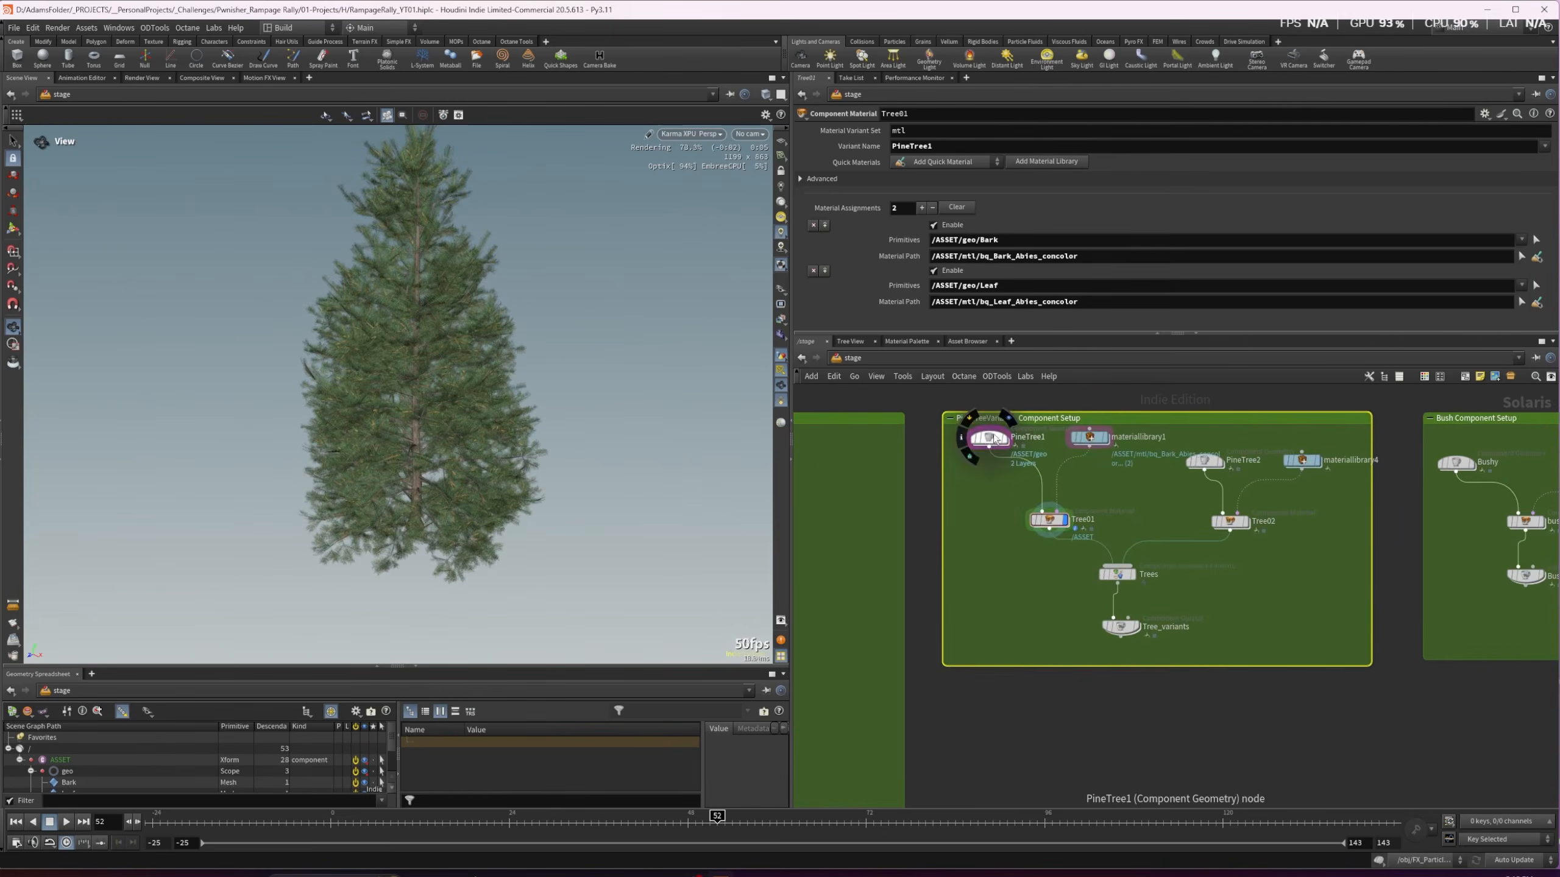
left_click(992, 437)
left_click(1117, 574)
scroll(408, 418, "up", 5)
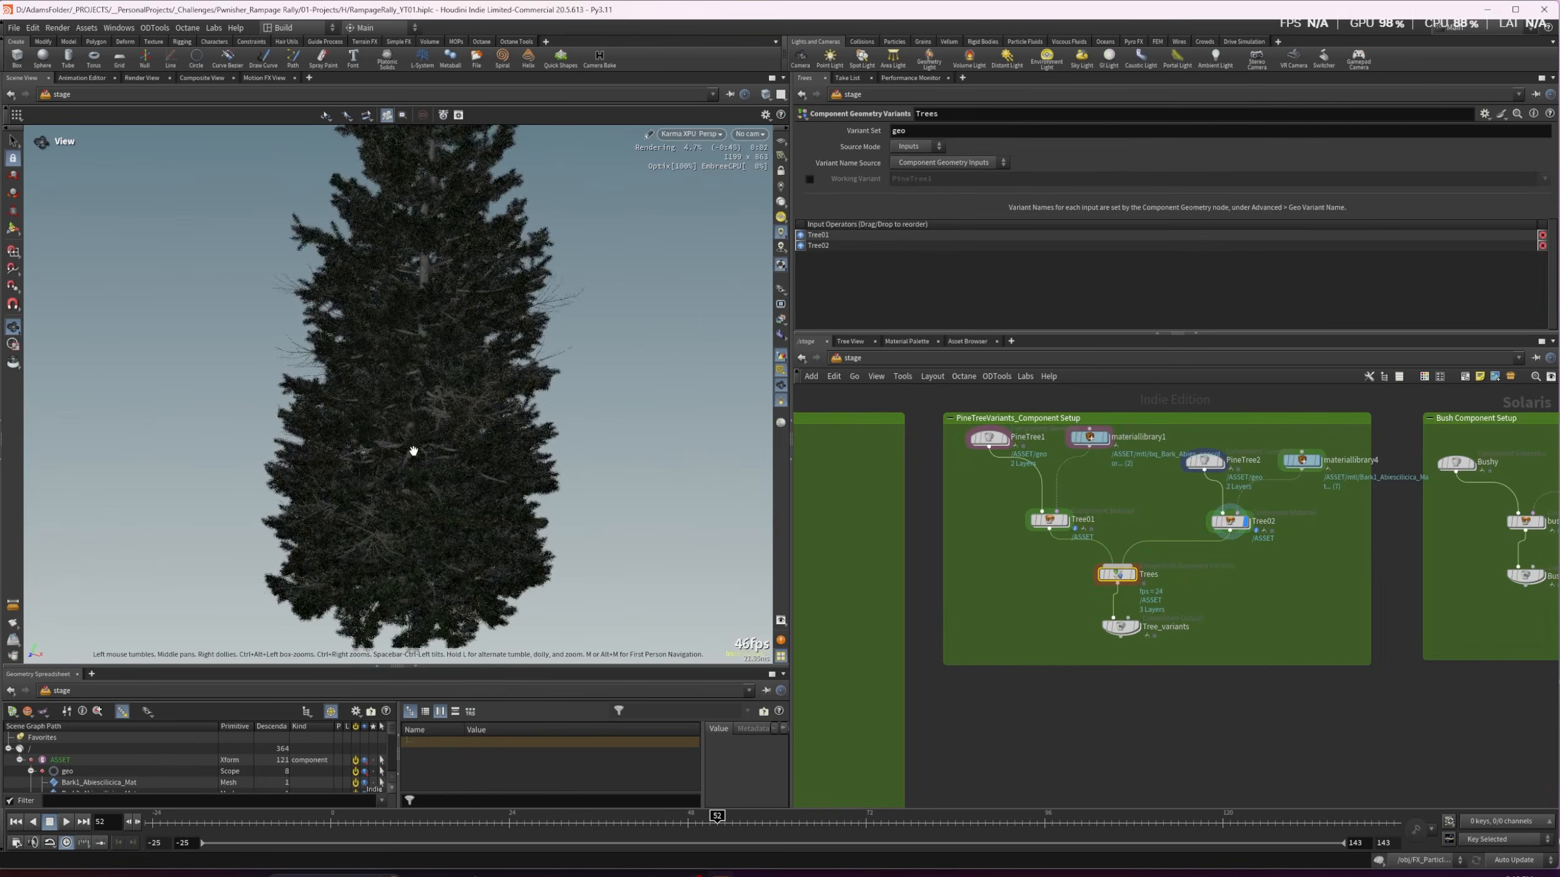
scroll(413, 452, "down", 5)
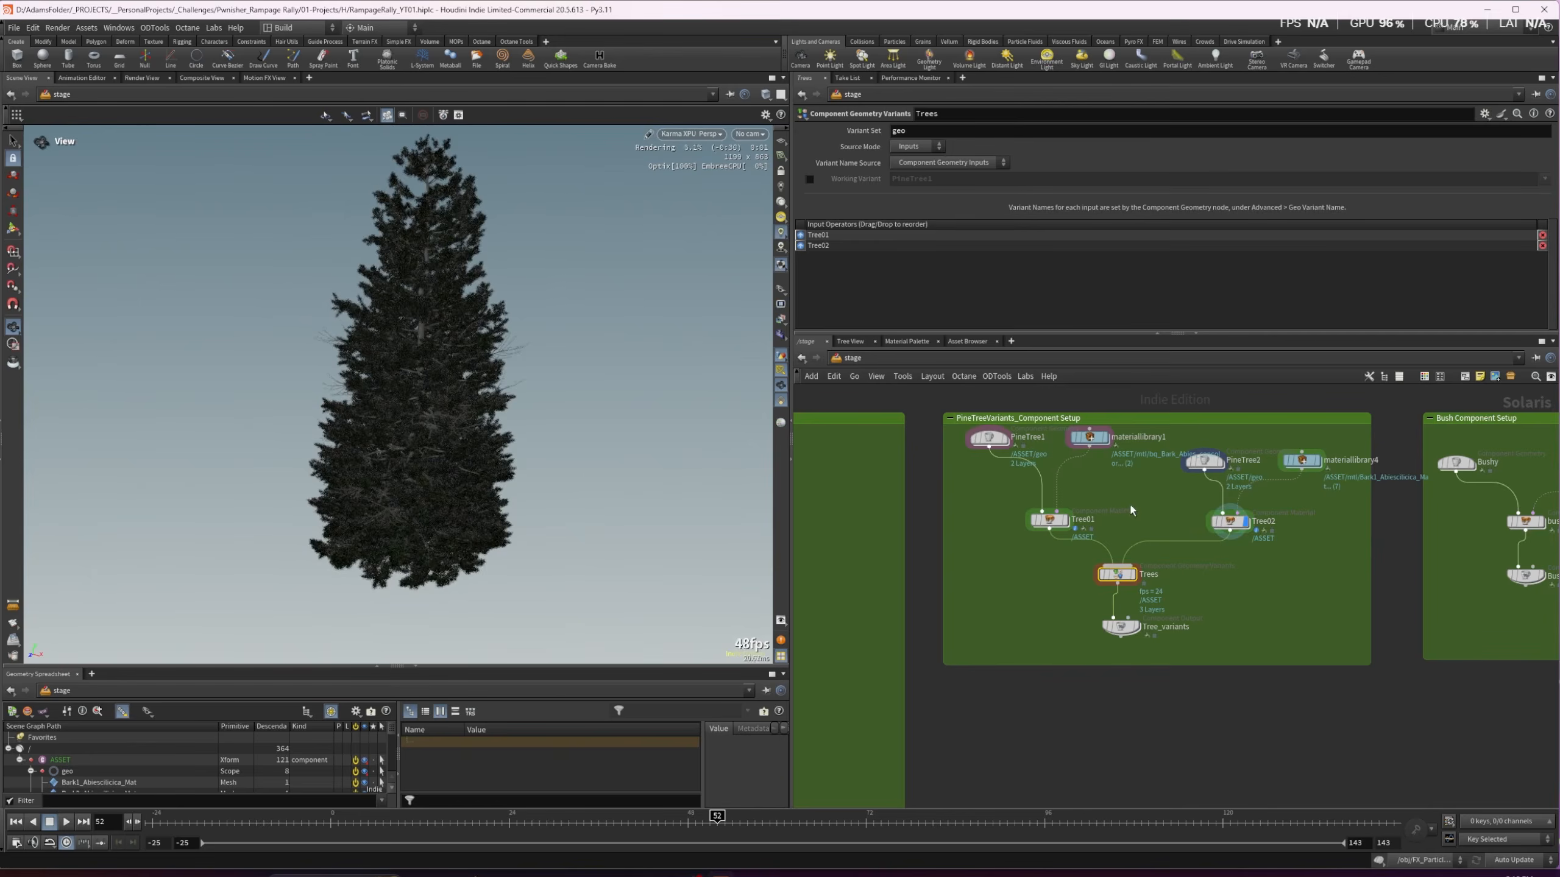
Examine the bq_Leaf_Abies_concolor shader inside materiallibrary1, including its hue primvar reader, and return to the stage network
double_click(1091, 438)
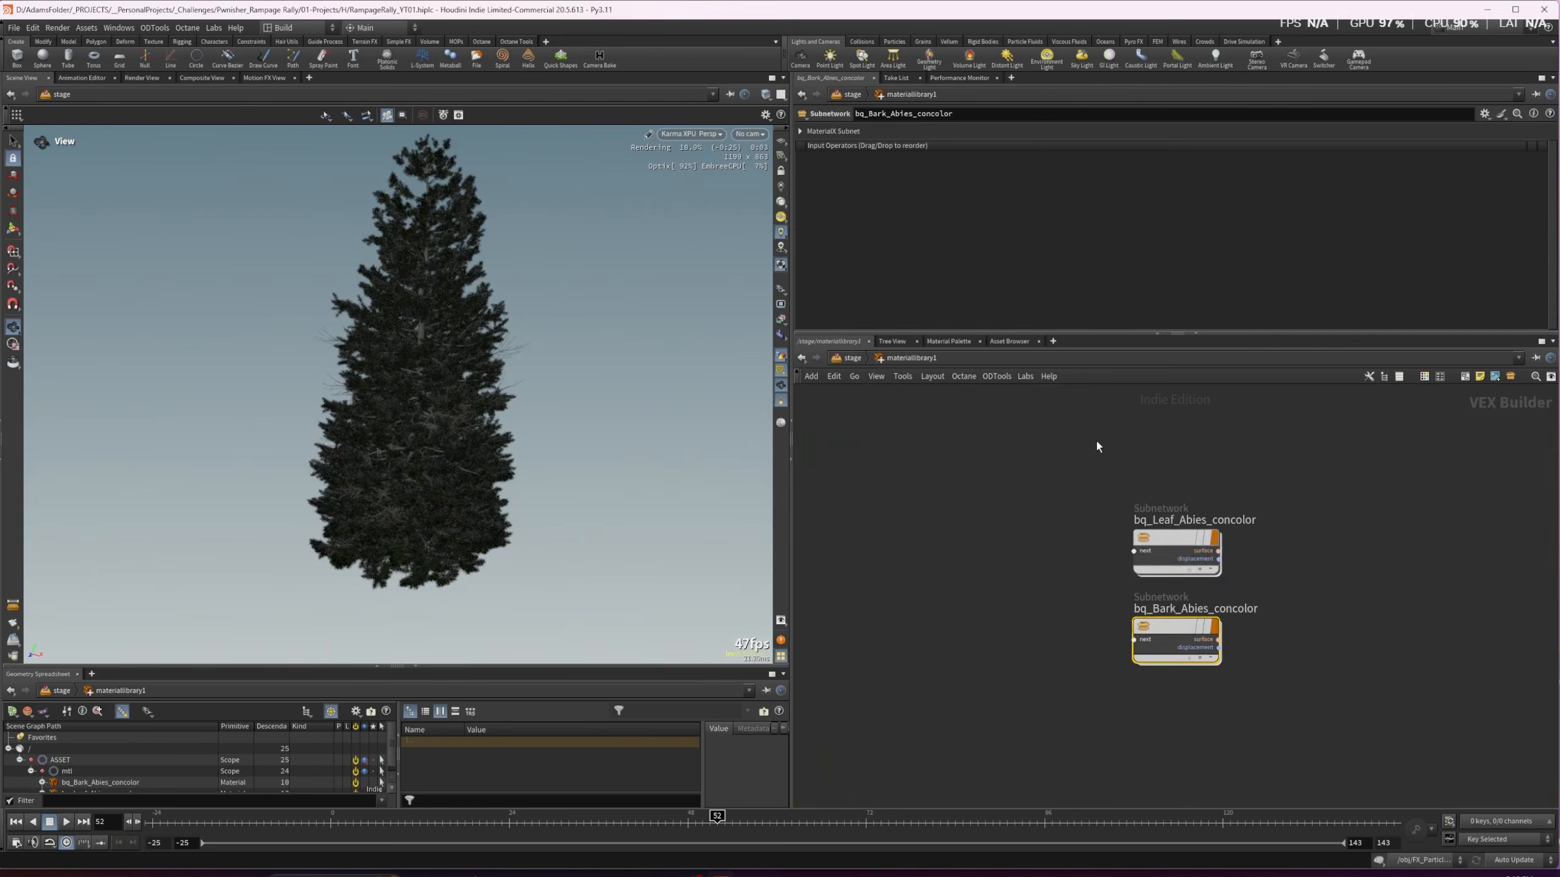
double_click(1169, 534)
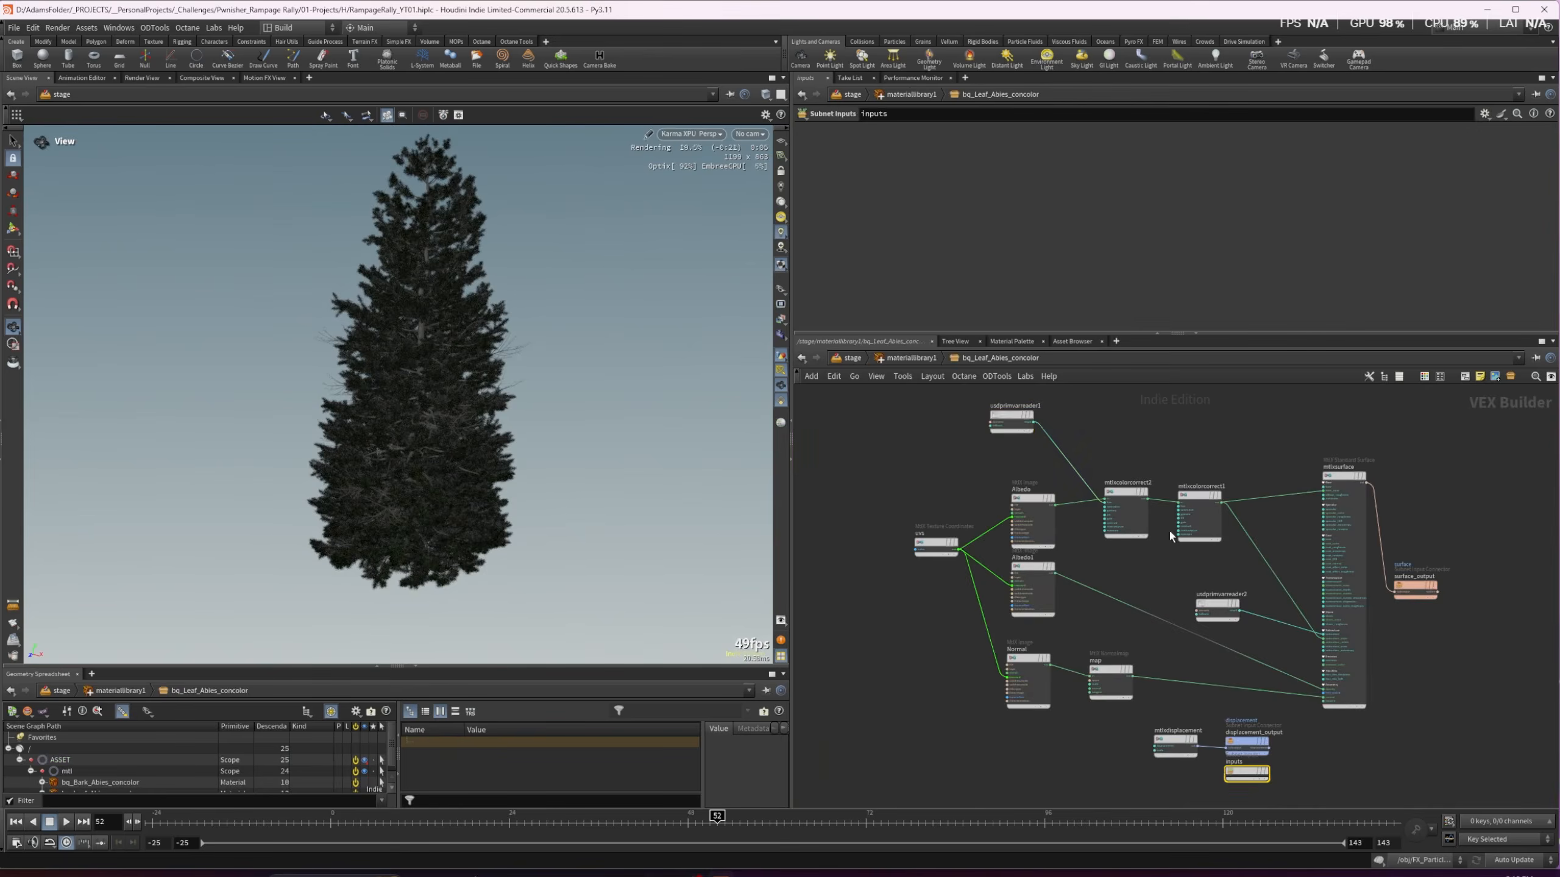
left_click(1011, 419)
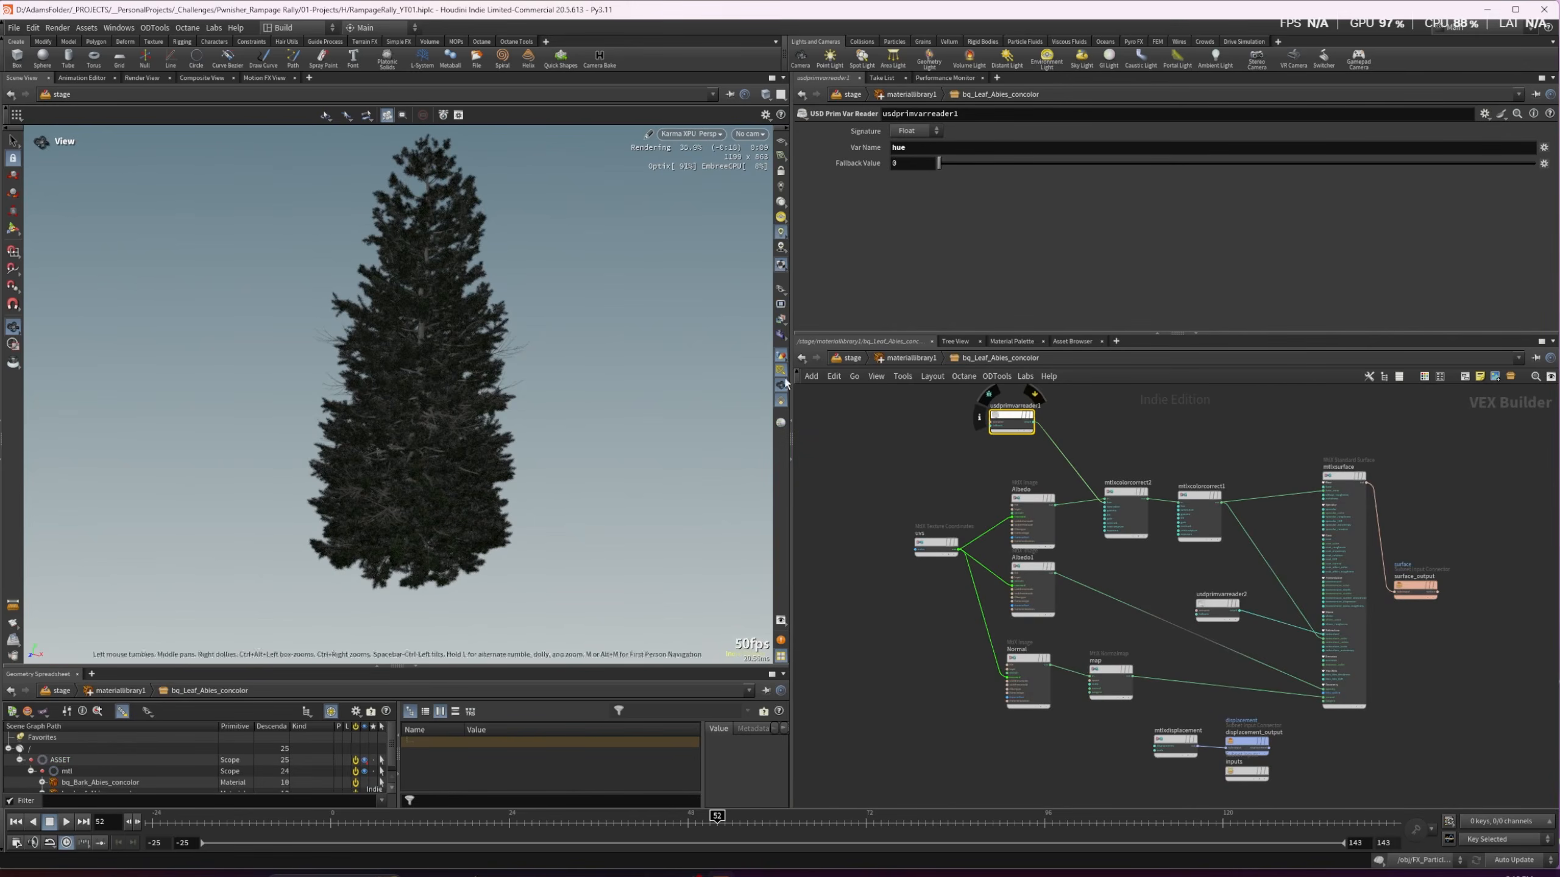
key("u")
key("u")
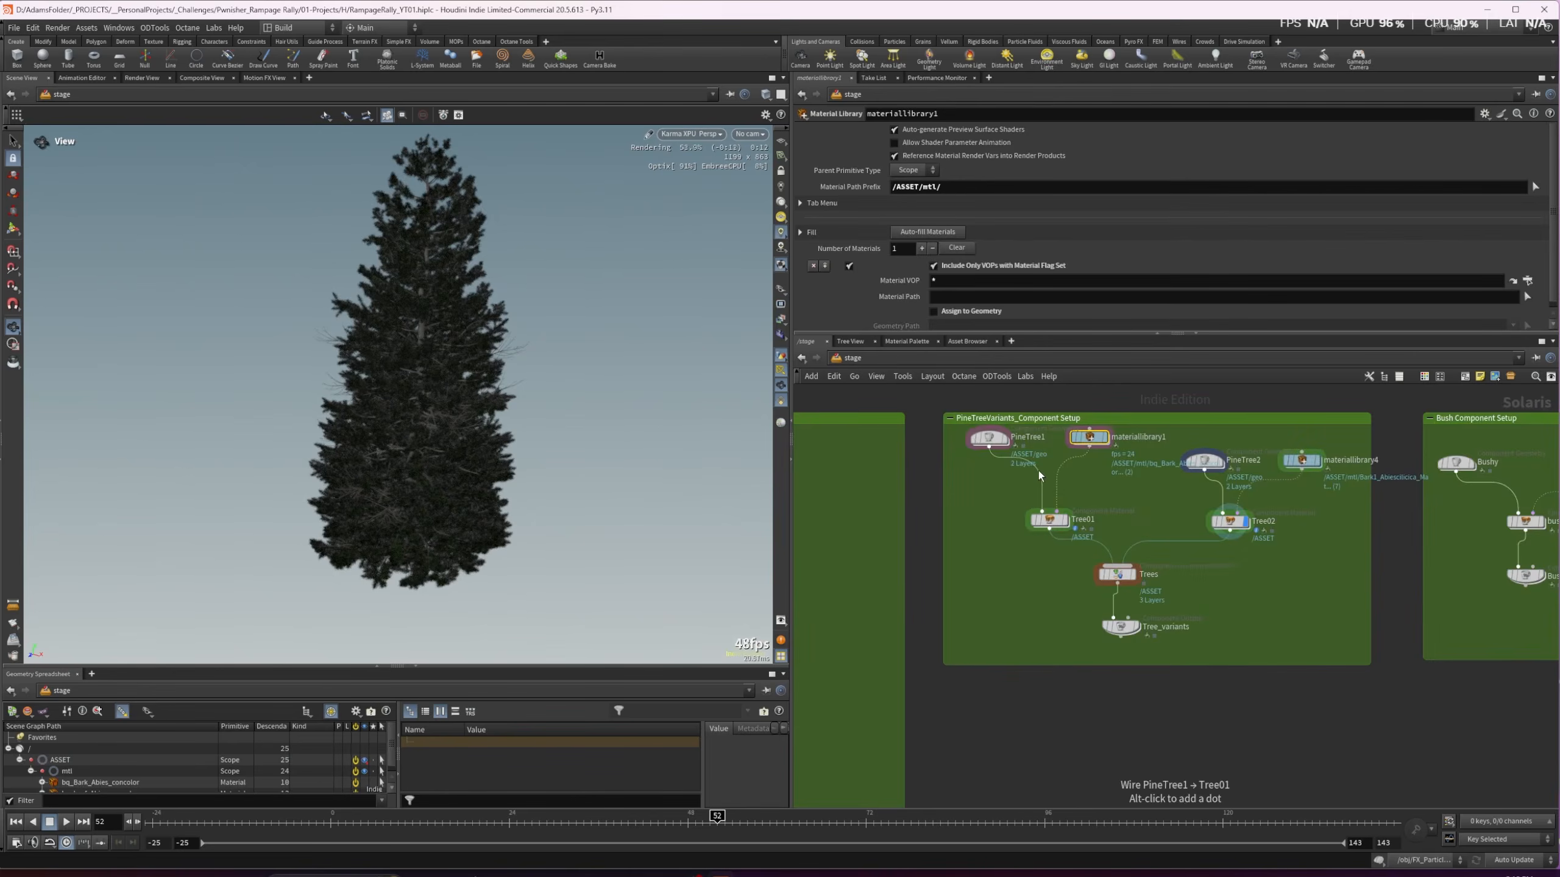
Move the materiallibrary1 and PineTree1 nodes slightly down in the PineTreeVariants setup to tidy the layout
left_click_drag(1092, 442, 1089, 460)
left_click_drag(990, 440, 990, 452)
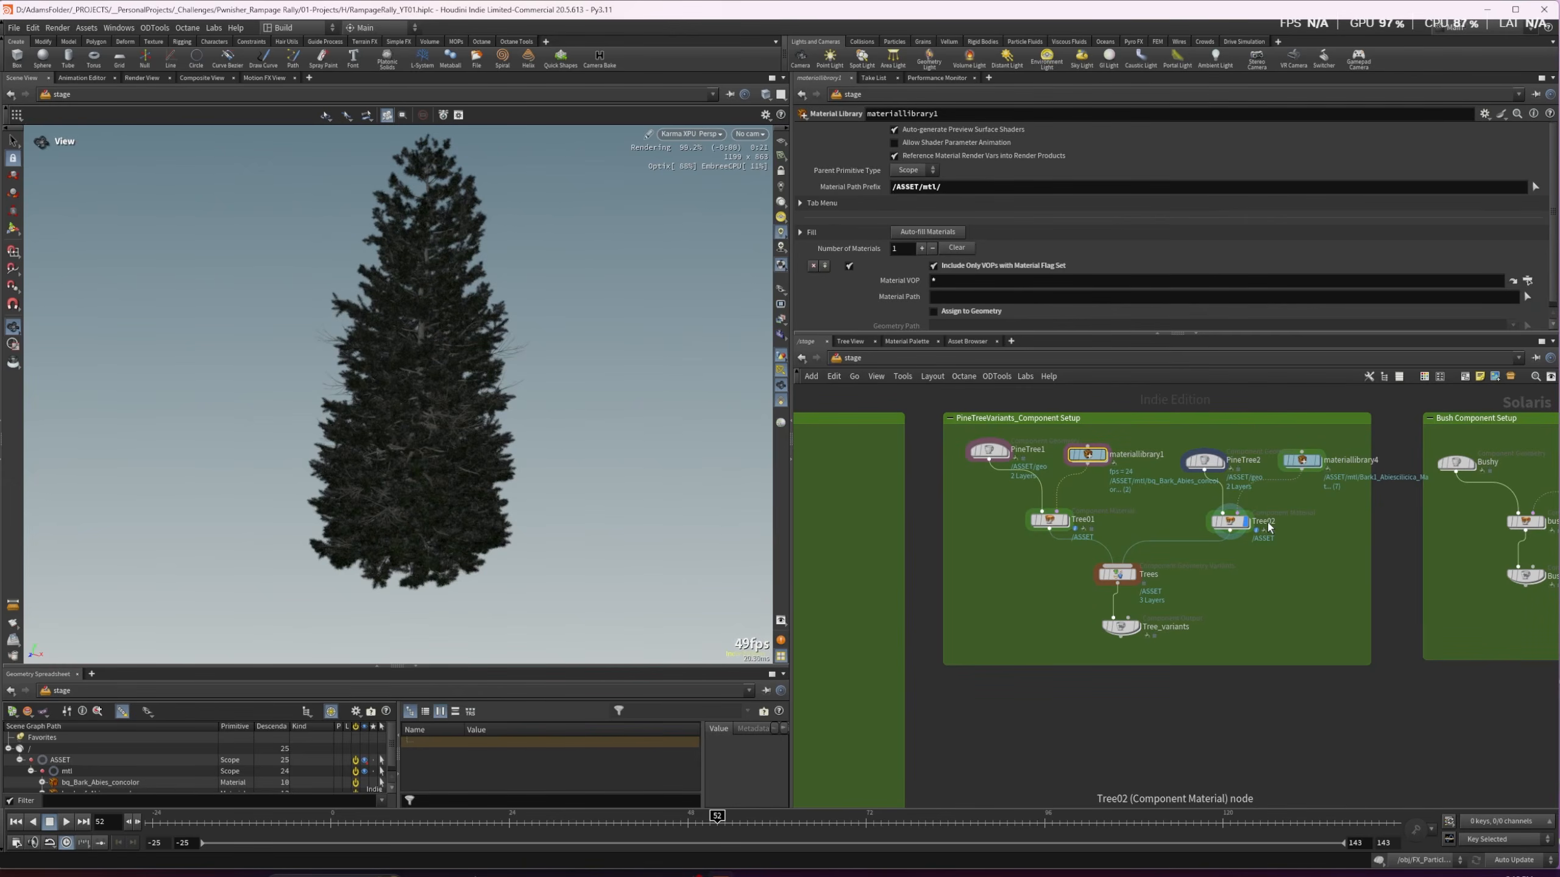
Examine the Bush Component Setup beside the pine variants and preview the bush from its BushMats node
middle_click_drag(1295, 610, 1202, 546)
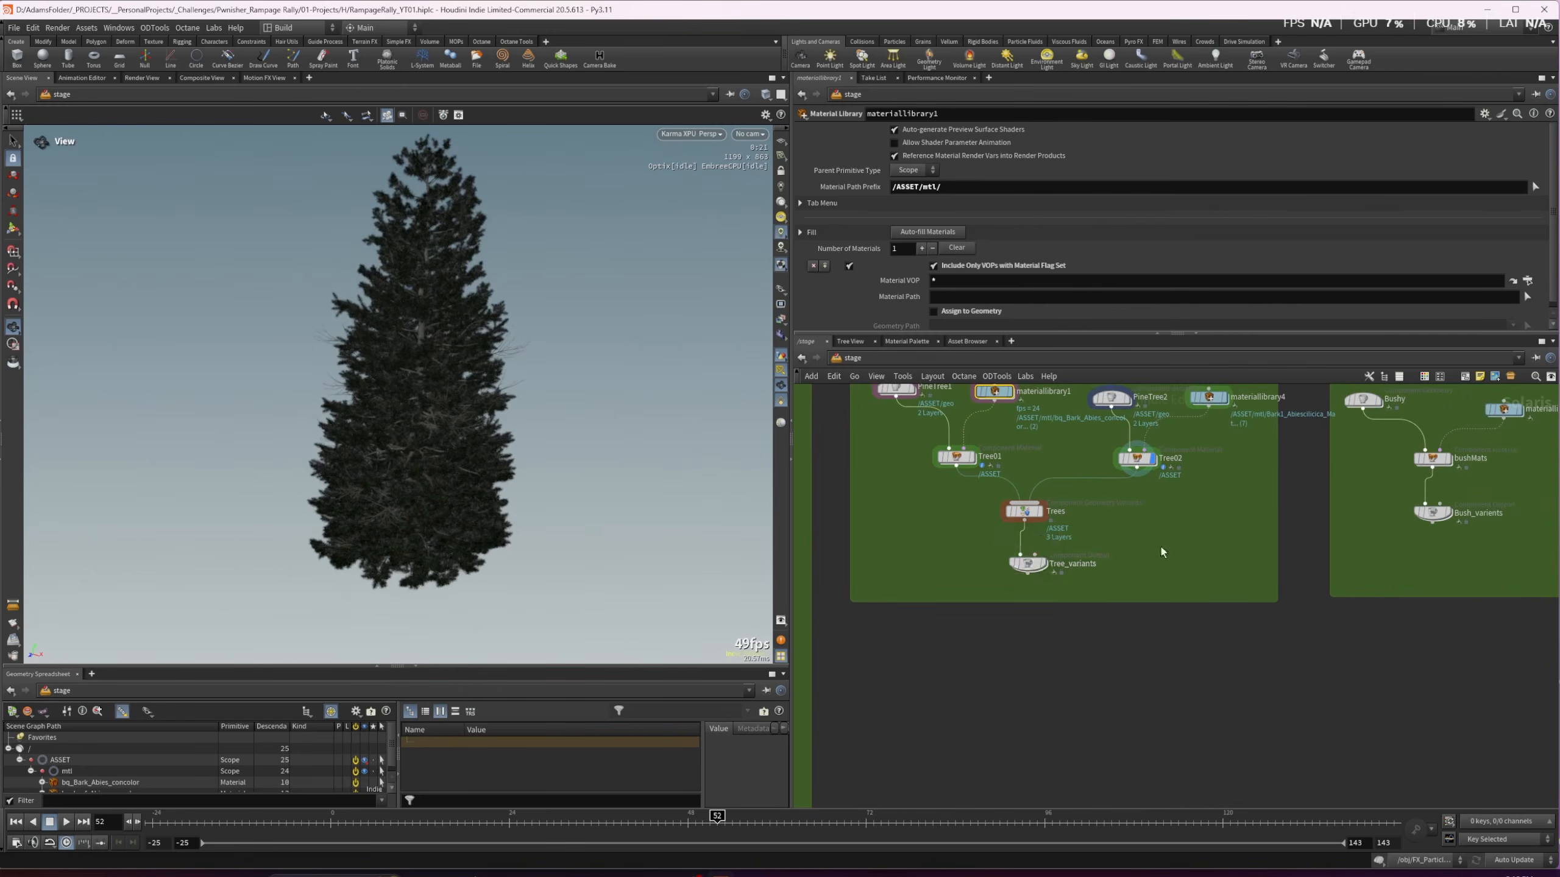
scroll(1250, 559, "up", 2)
scroll(1253, 563, "down", 2)
middle_click_drag(1255, 564, 1153, 575)
scroll(1231, 528, "down", 1)
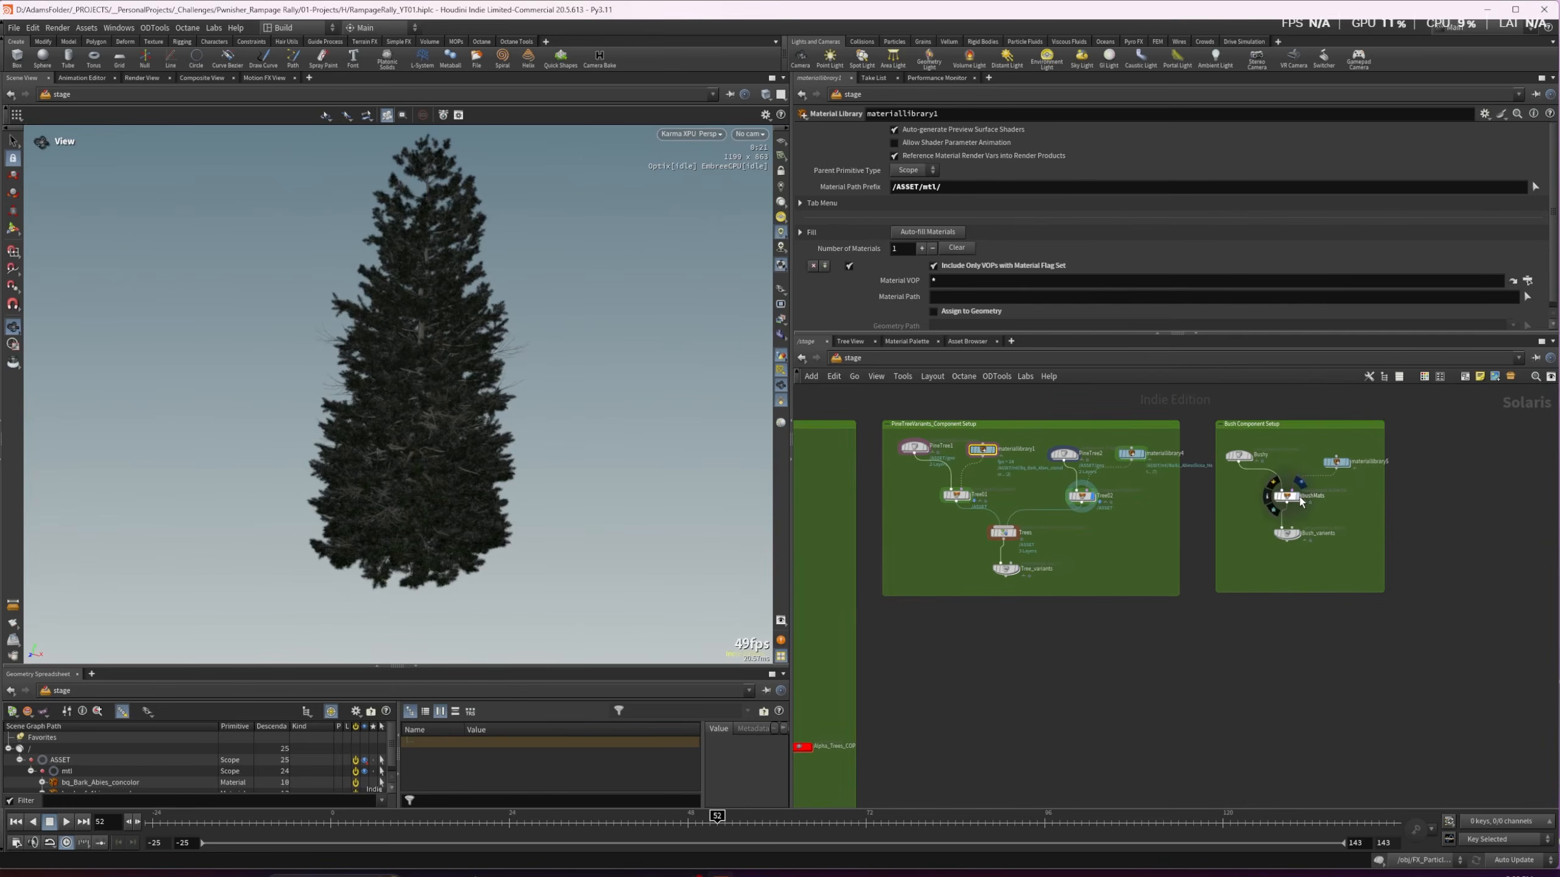
left_click(1301, 499)
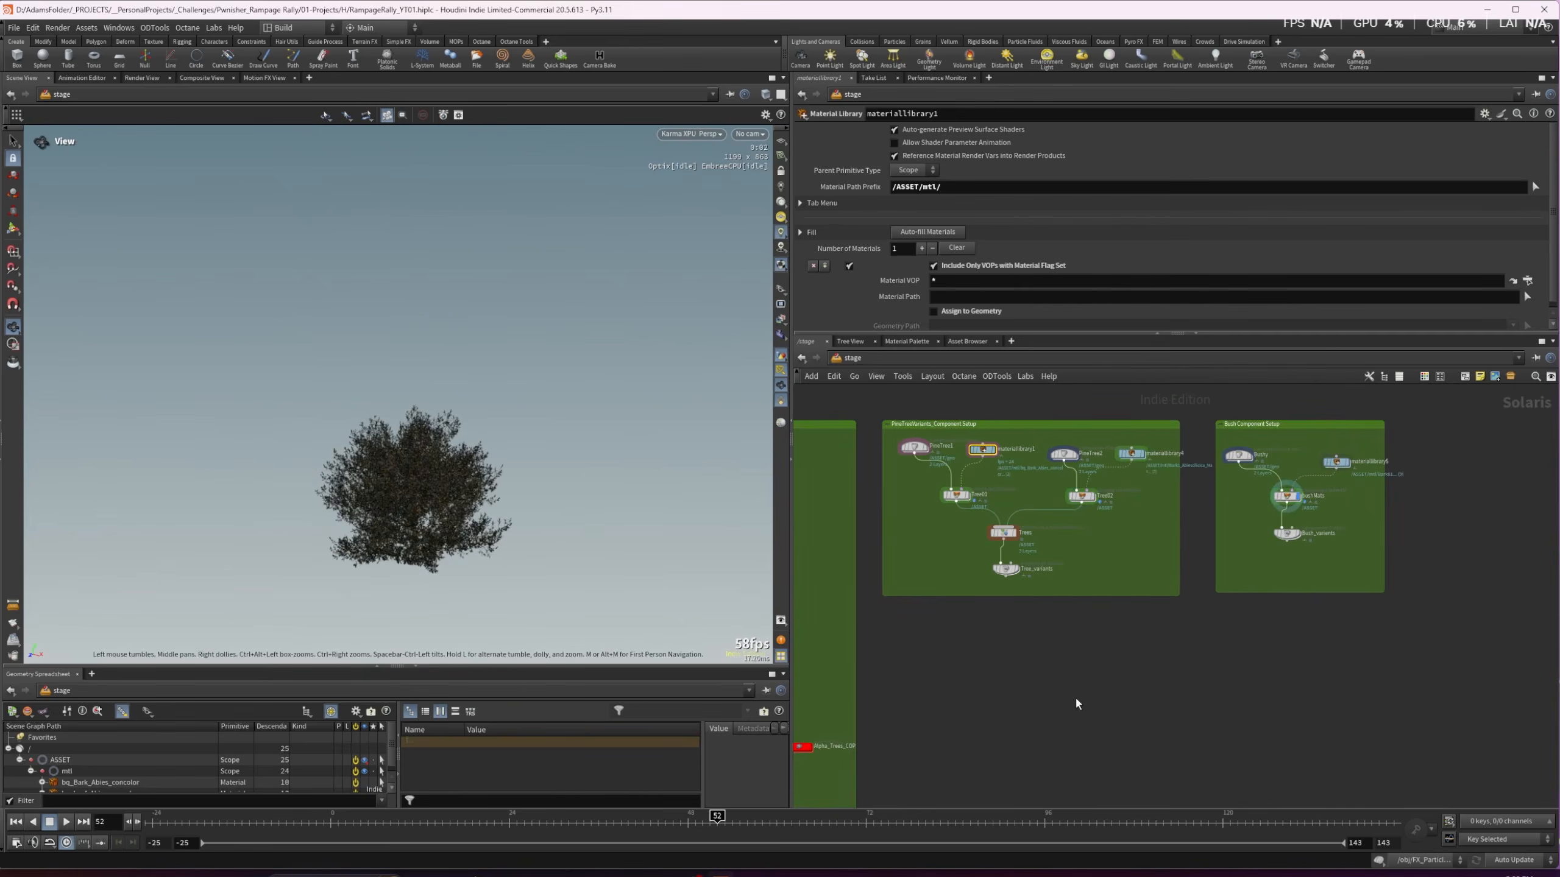
Go to the alpha pine tree setup and preview the pine tree referenced by Tree_variants_ref2
scroll(1013, 675, "up", 1)
middle_click_drag(1013, 675, 1096, 681)
scroll(1096, 680, "down", 4)
middle_click_drag(940, 631, 968, 566)
scroll(968, 566, "up", 2)
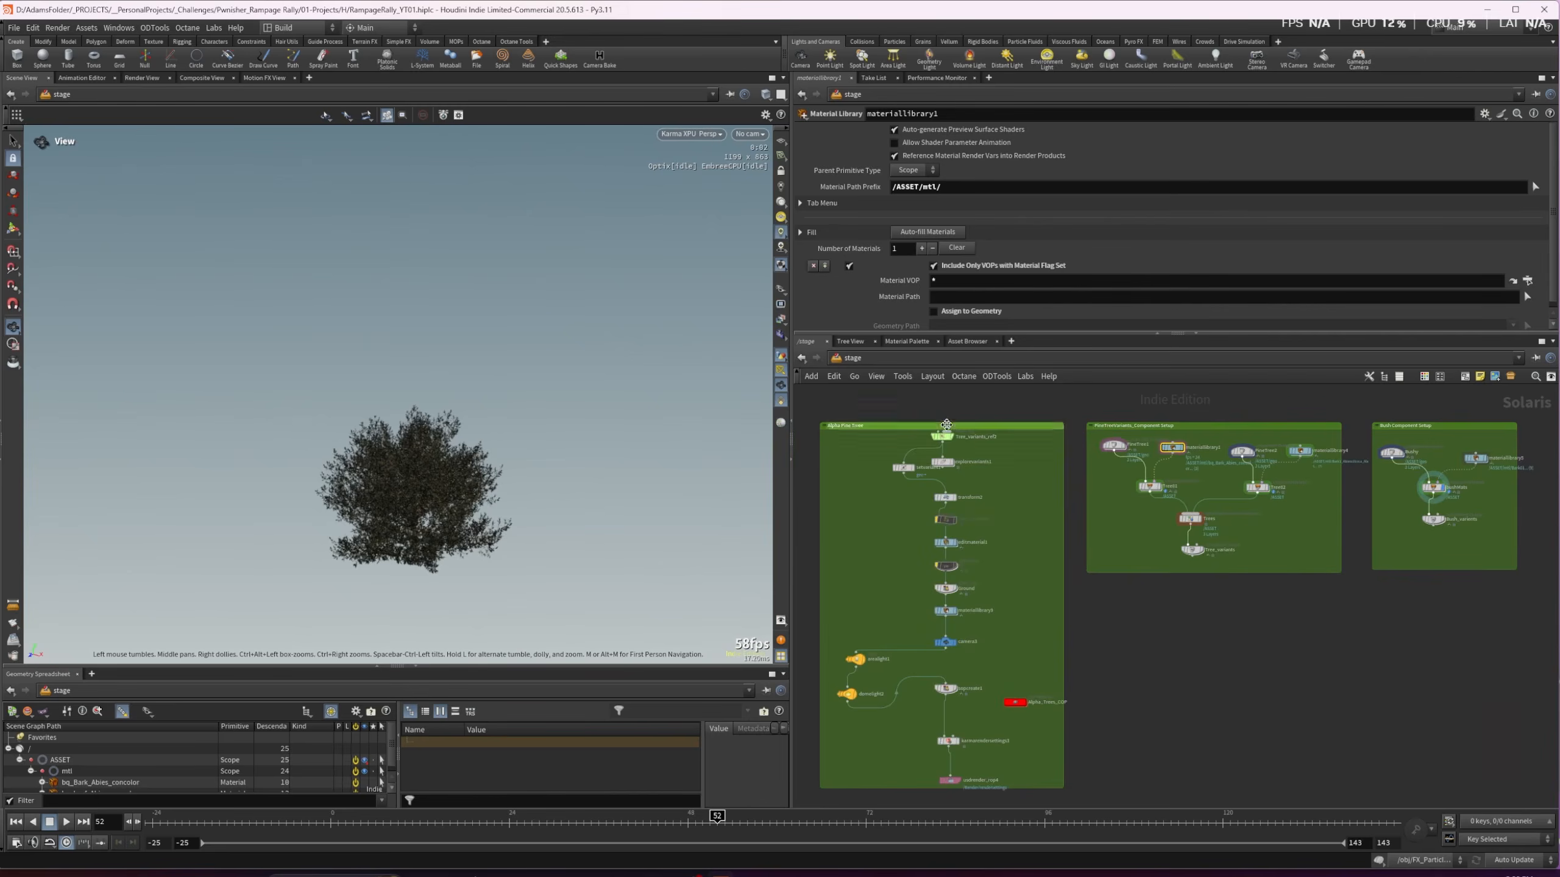
left_click(952, 442)
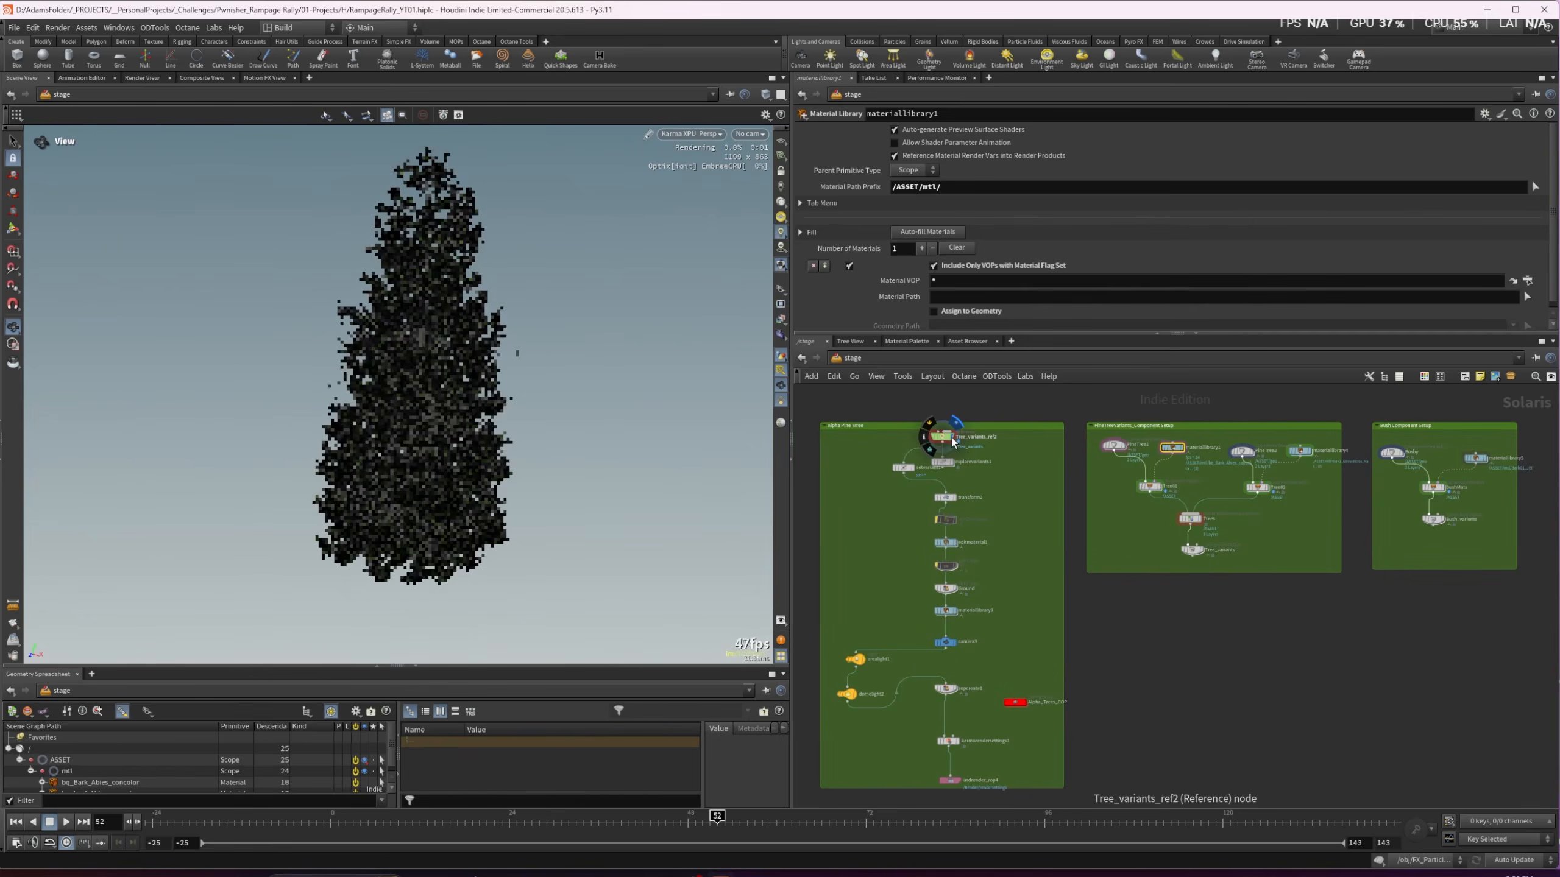
left_click_drag(404, 424, 407, 403)
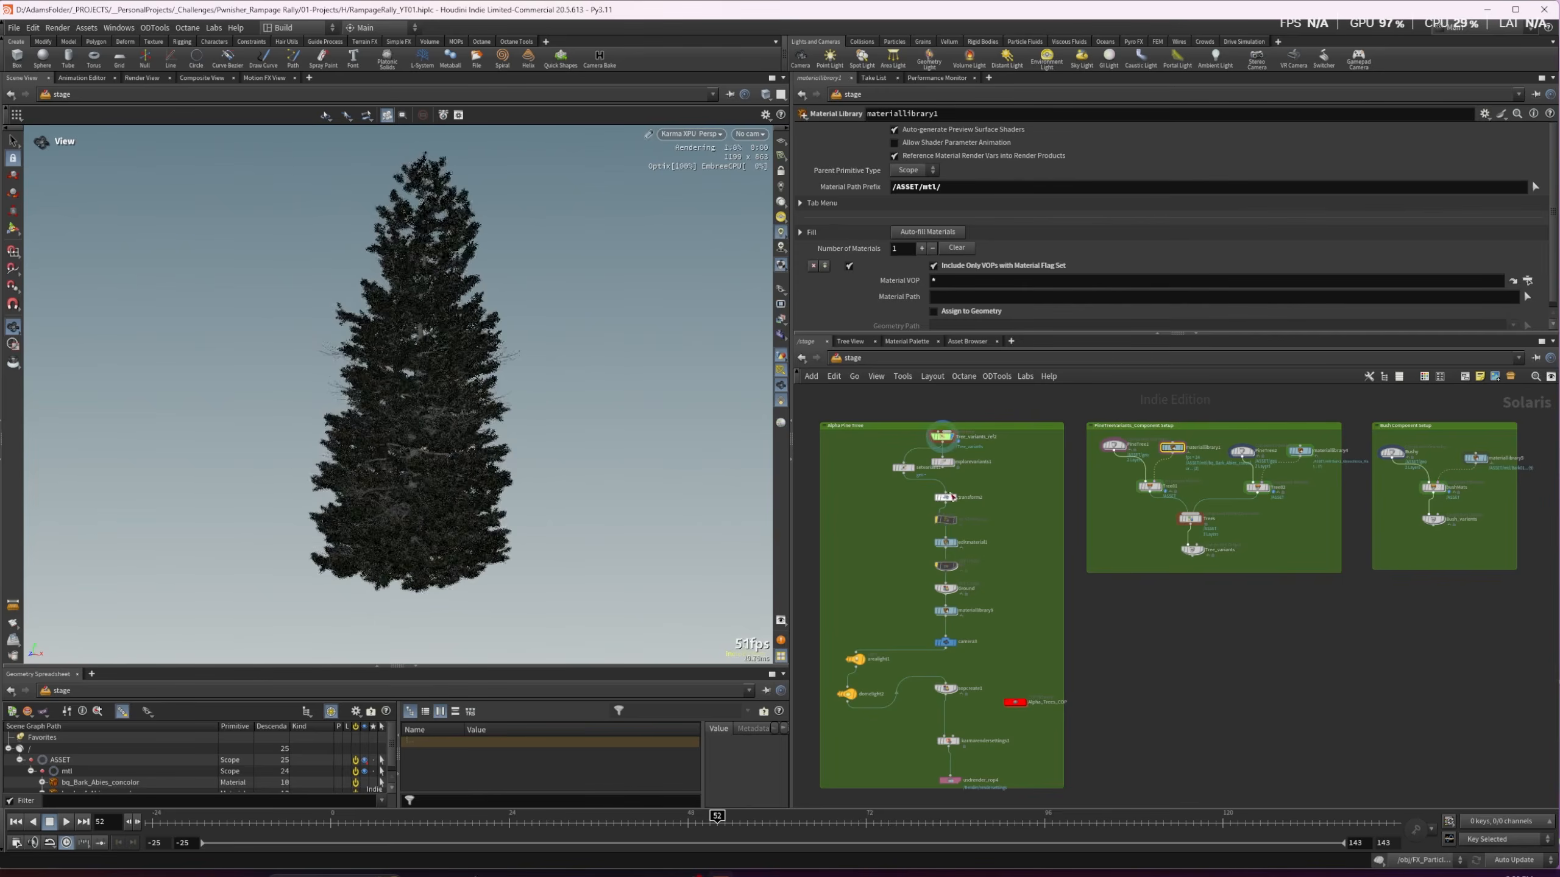
Preview the alpha tree setup through its camera, inspecting the sopcreate1 node and the render settings node
left_click(955, 642)
left_click(955, 690)
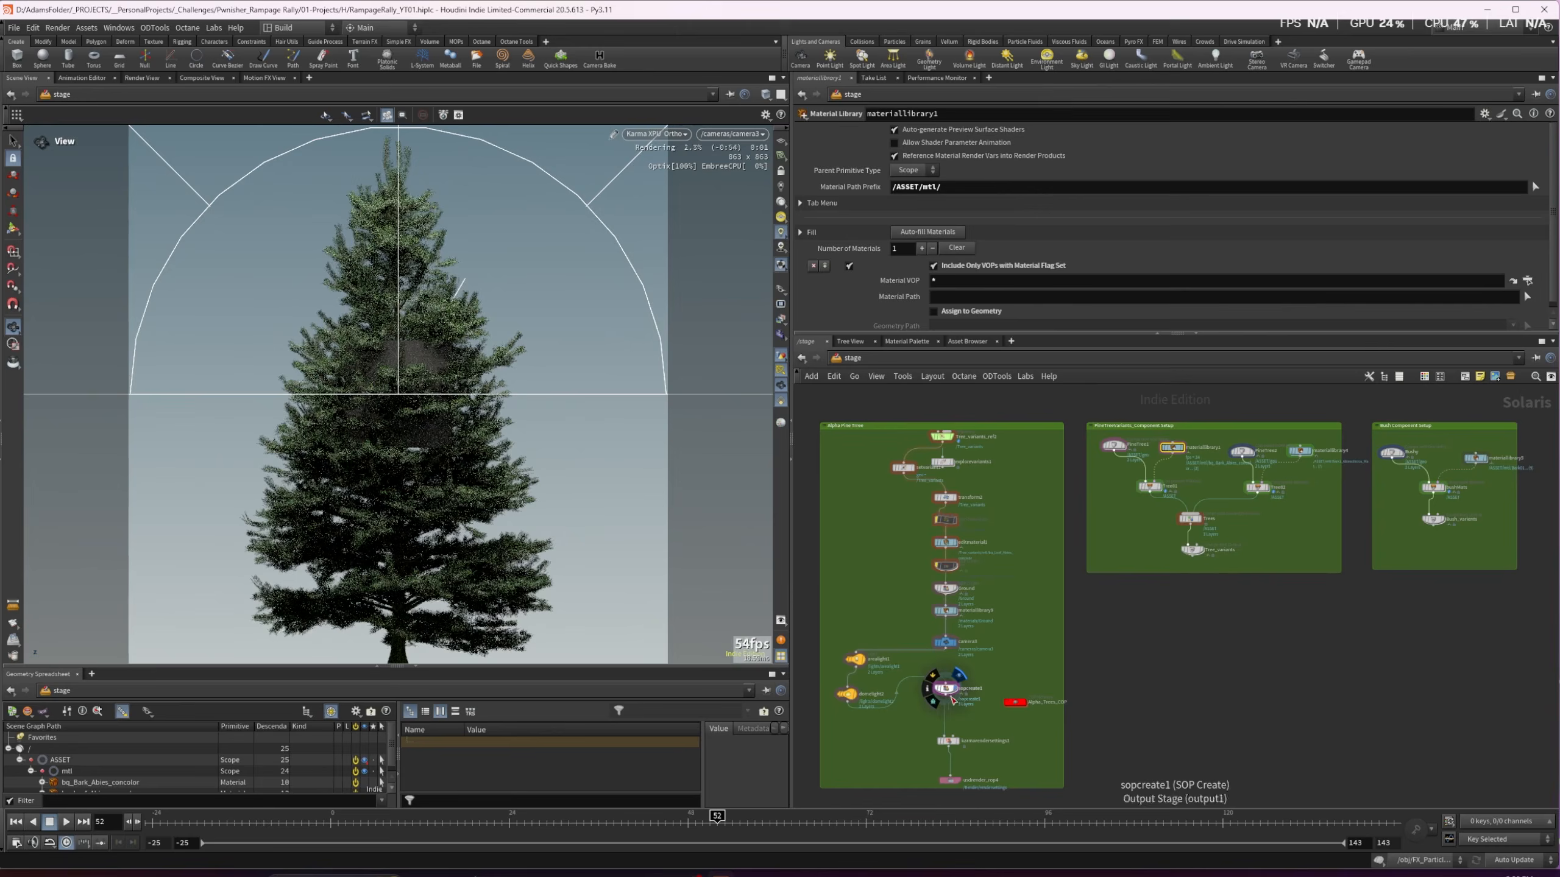
left_click(946, 688)
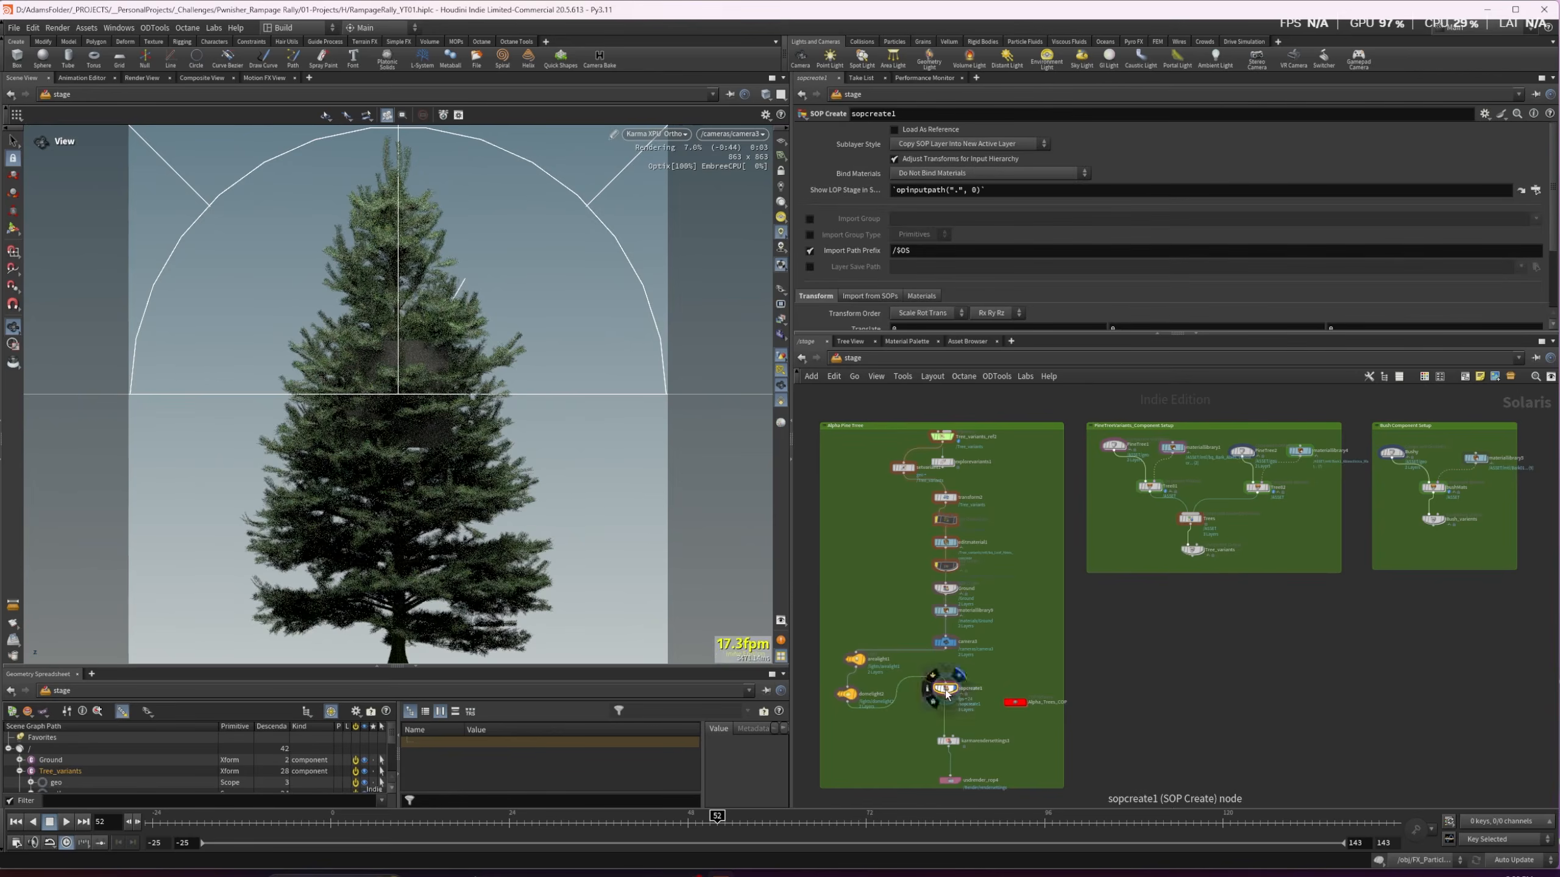
left_click(959, 742)
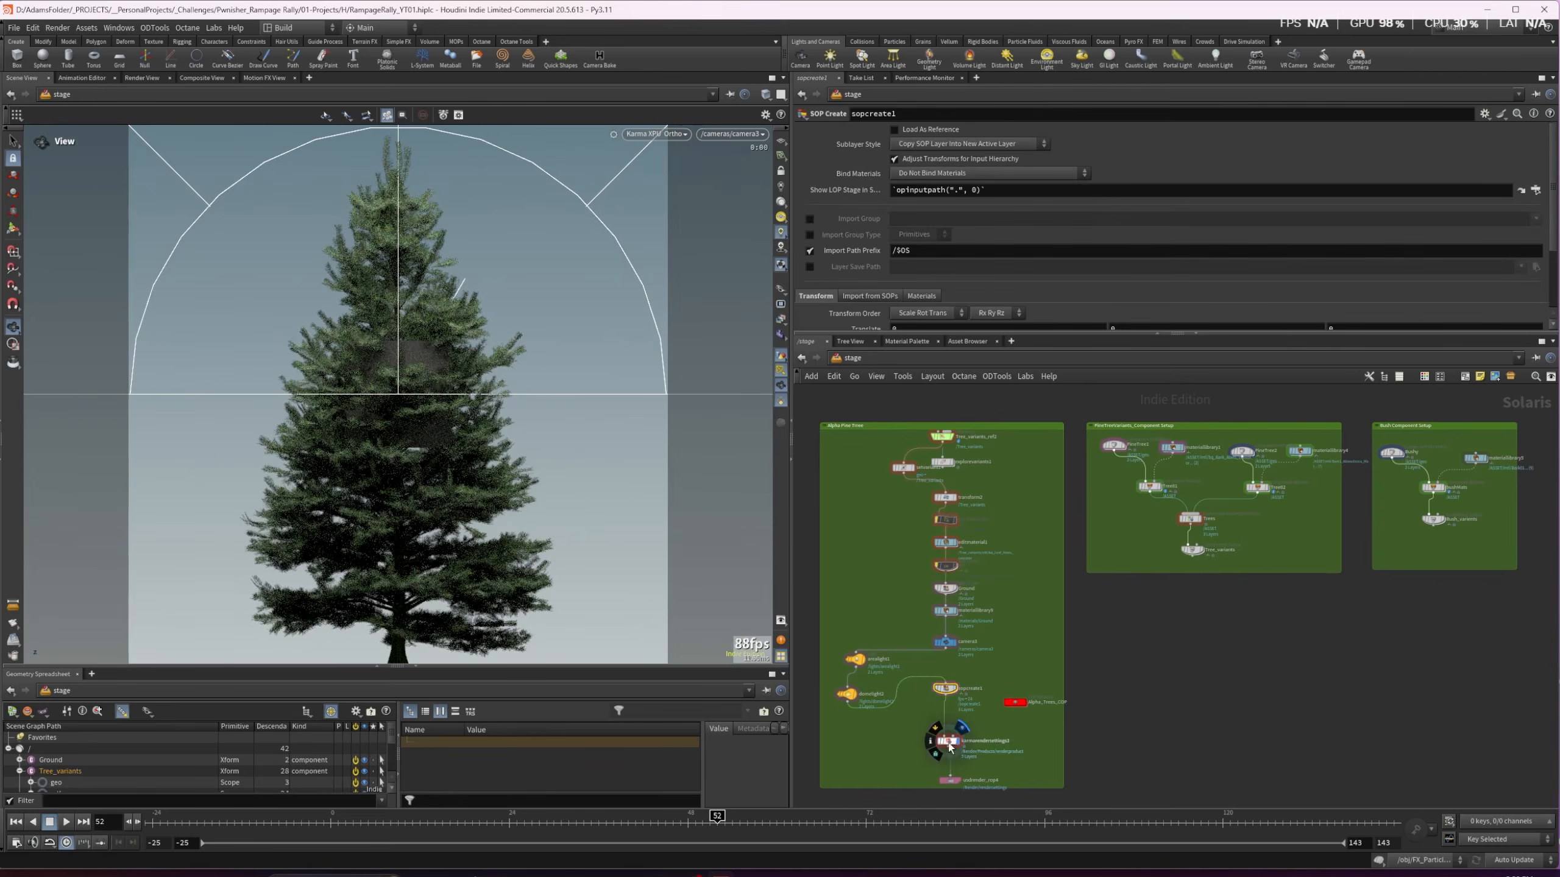
Examine the colour, alpha, bark mask, leaves mask and normal outputs inside the Alpha_Trees_COP network
double_click(1016, 703)
scroll(334, 422, "down", 3)
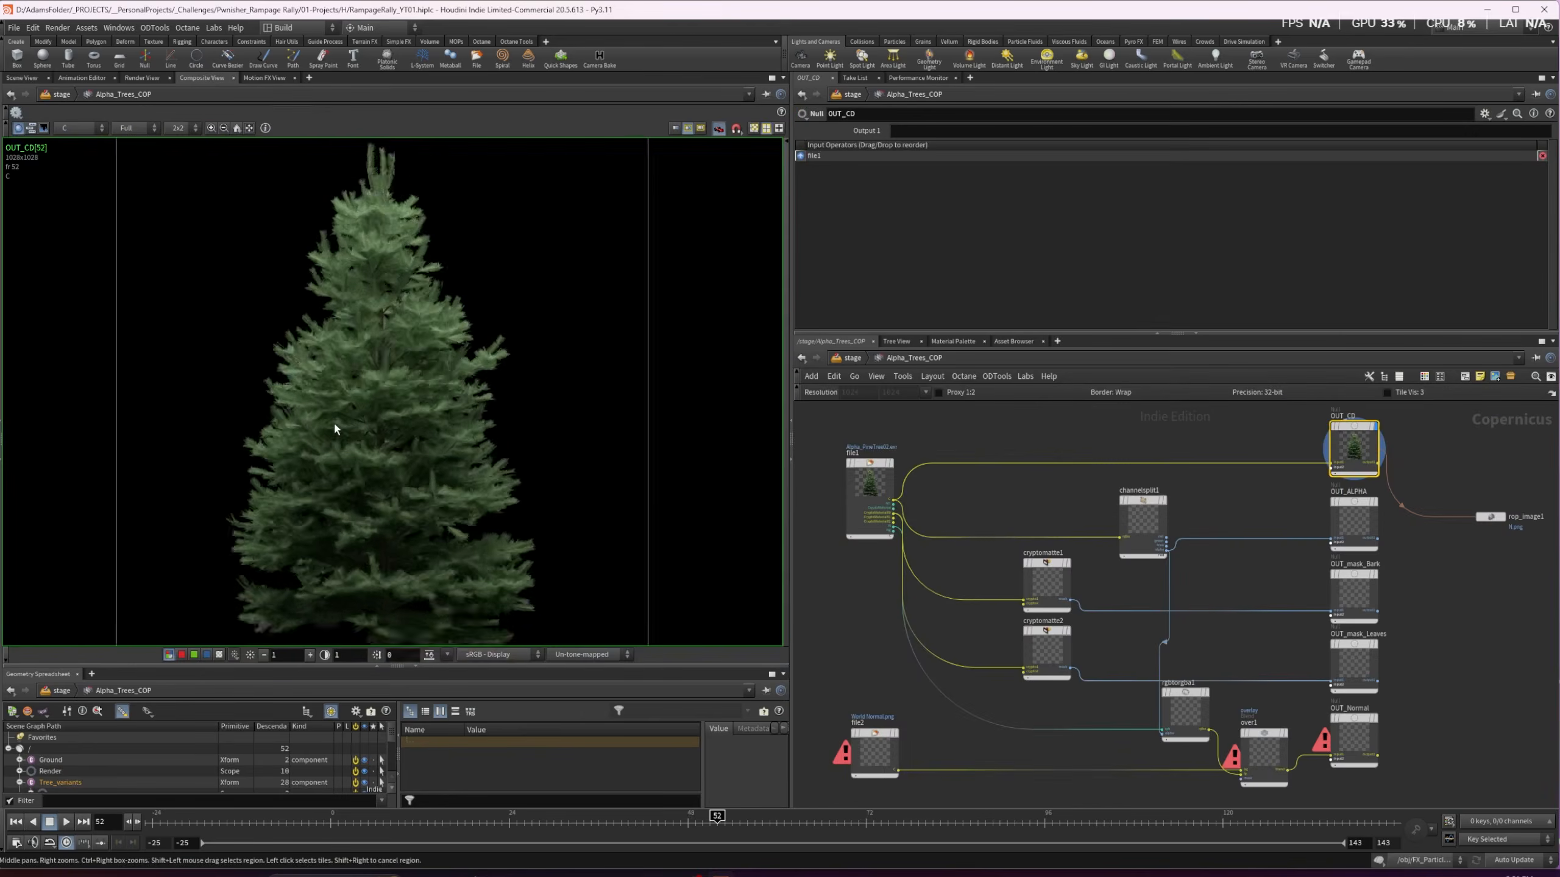
middle_click_drag(337, 420, 341, 388)
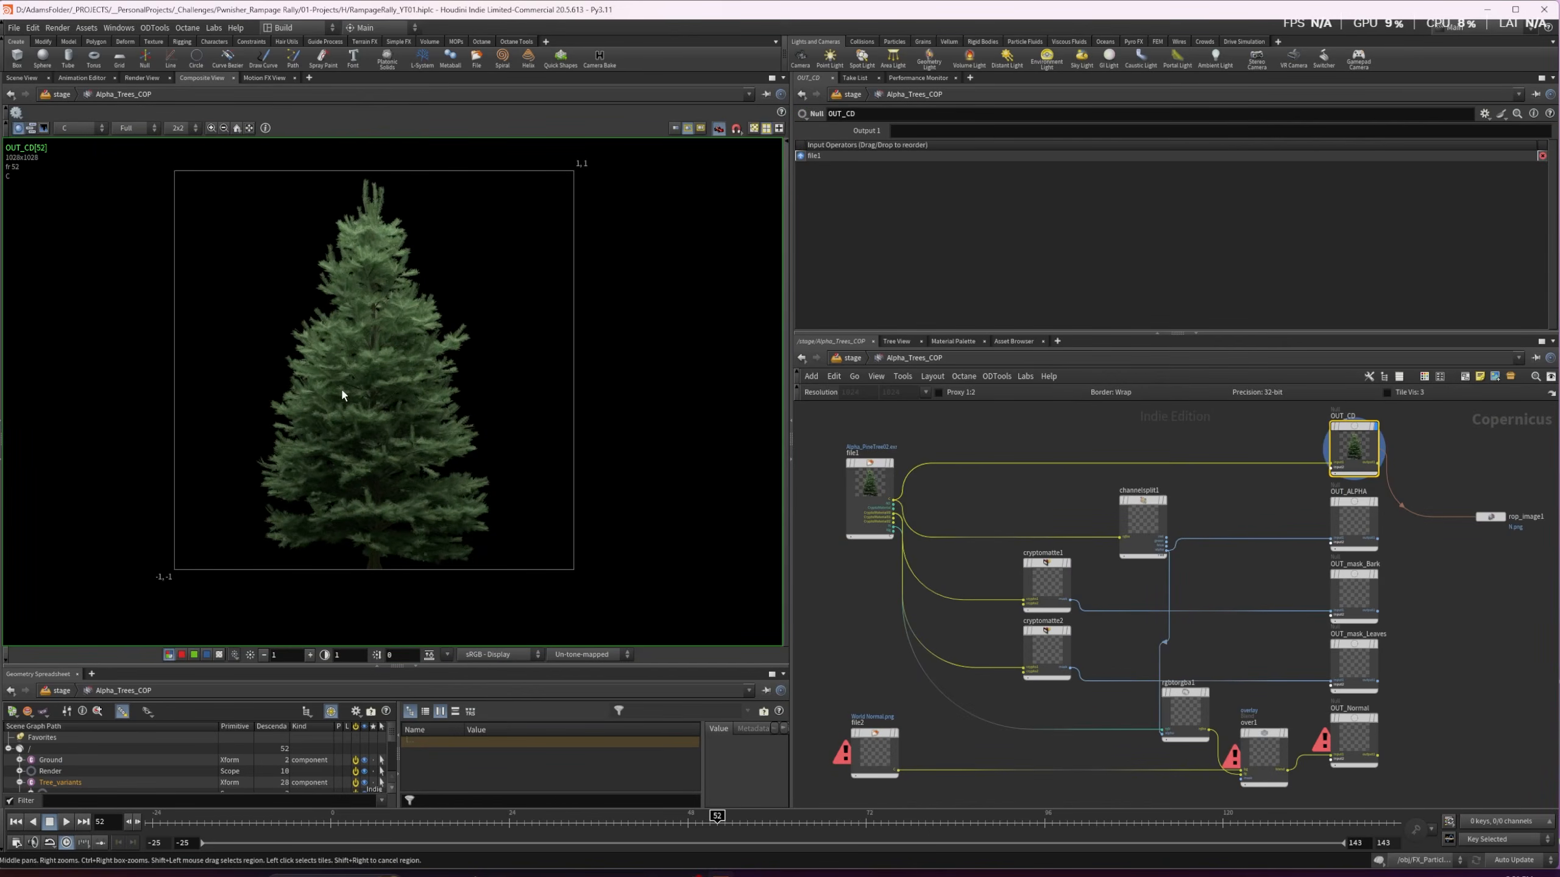
left_click(1361, 519)
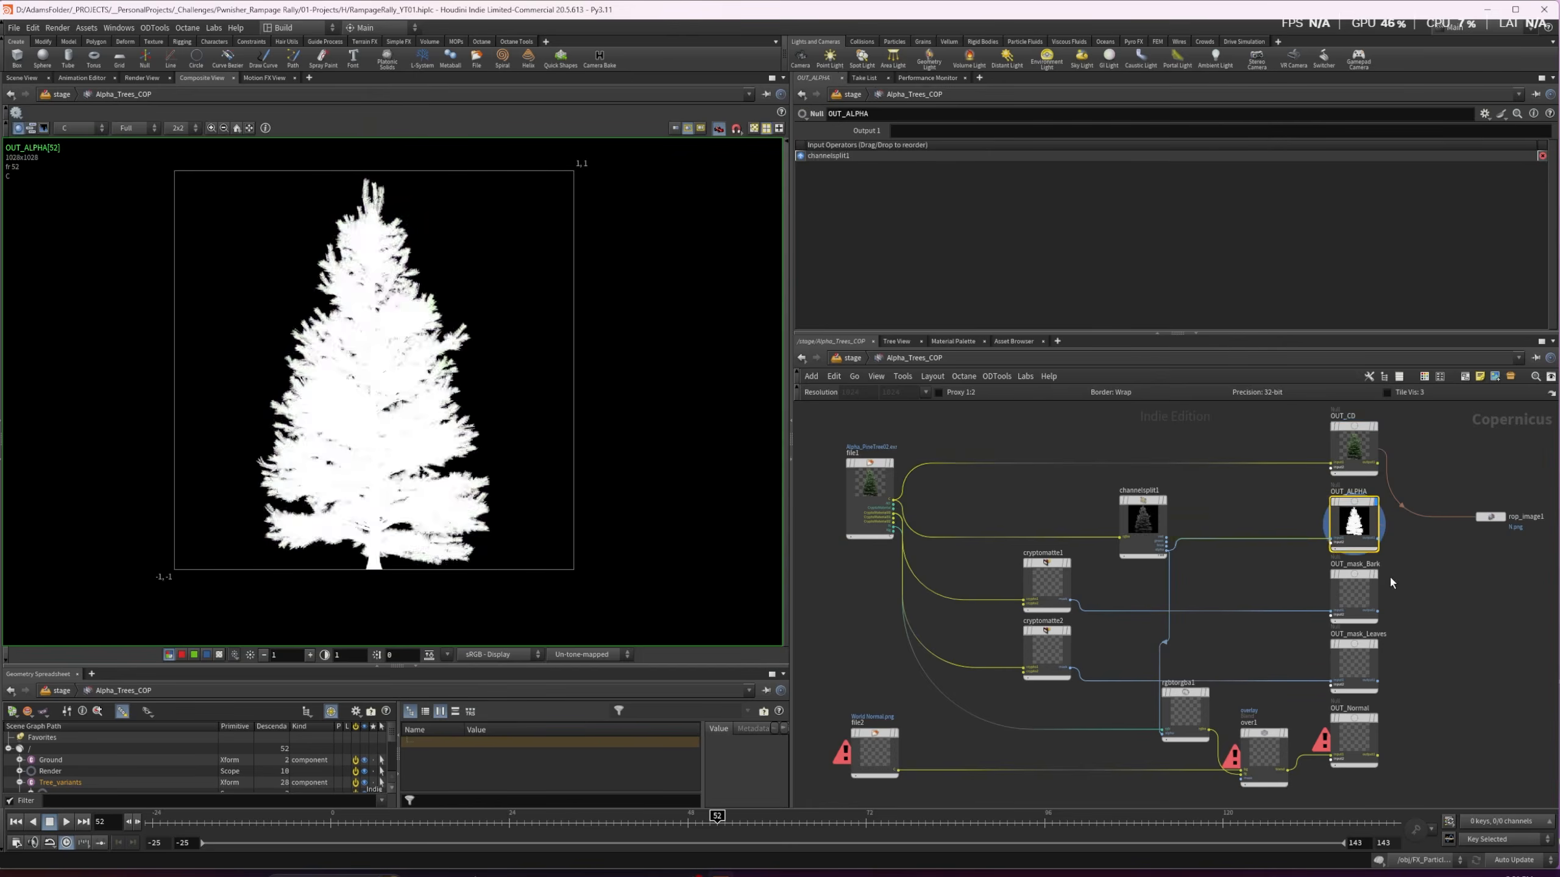
left_click(1358, 591)
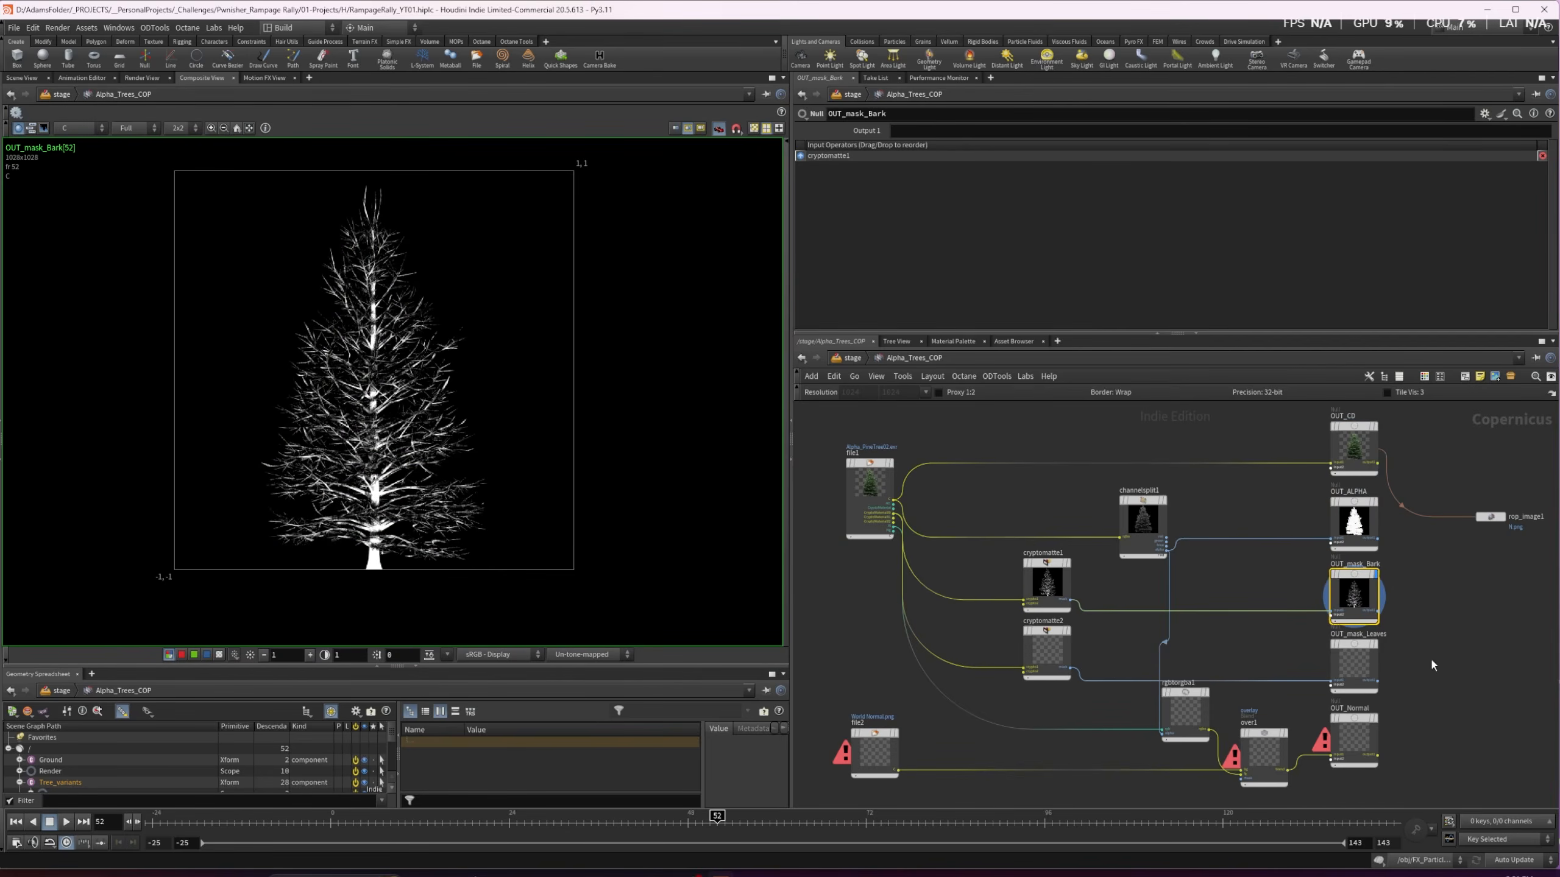
left_click(1369, 670)
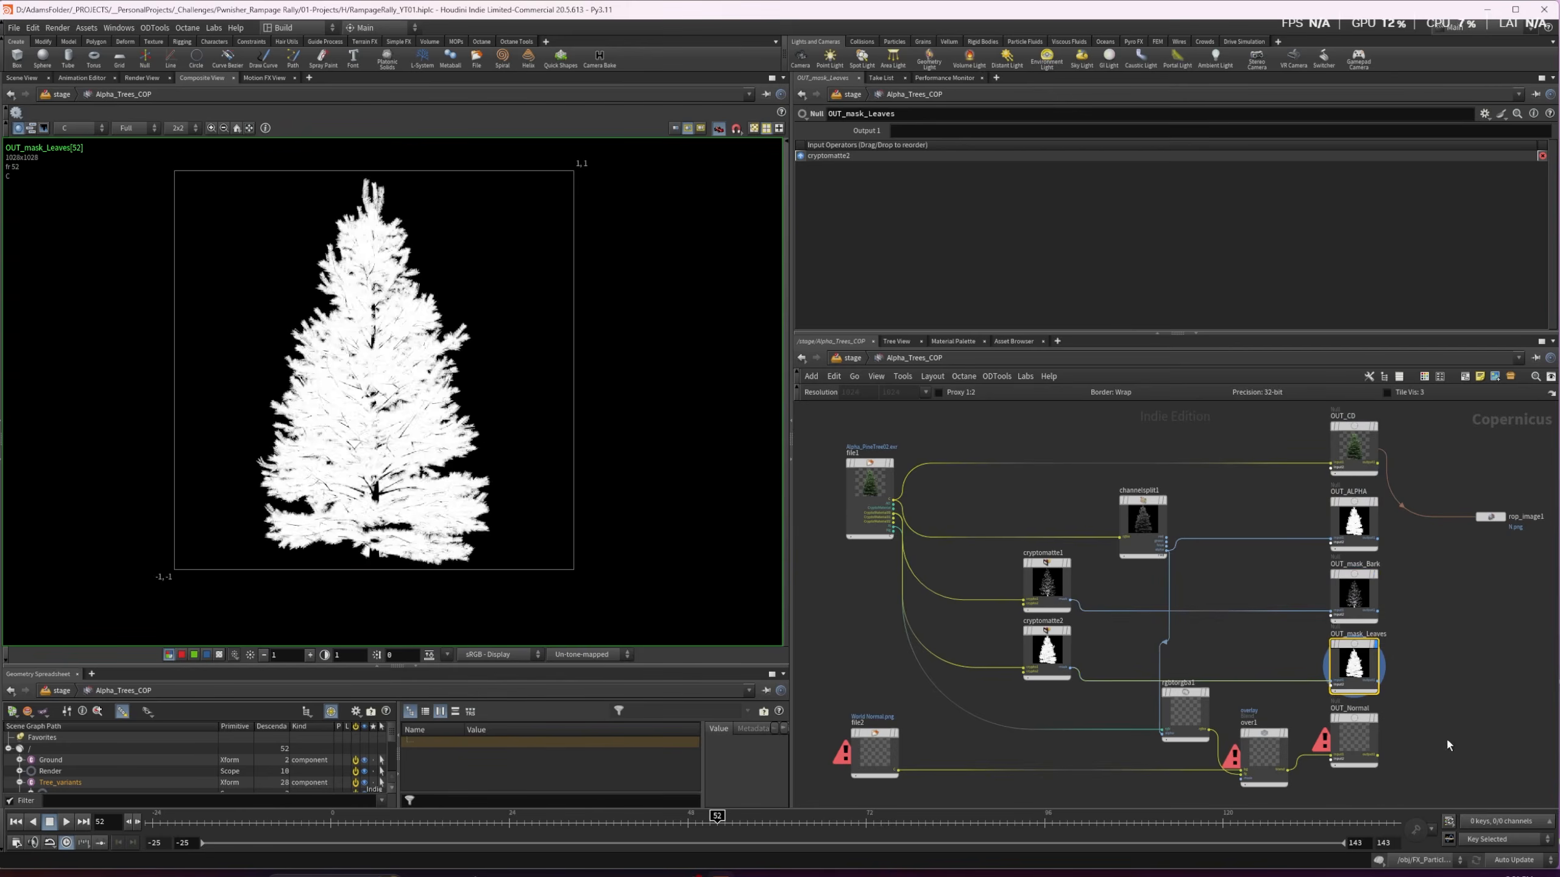
left_click(1356, 755)
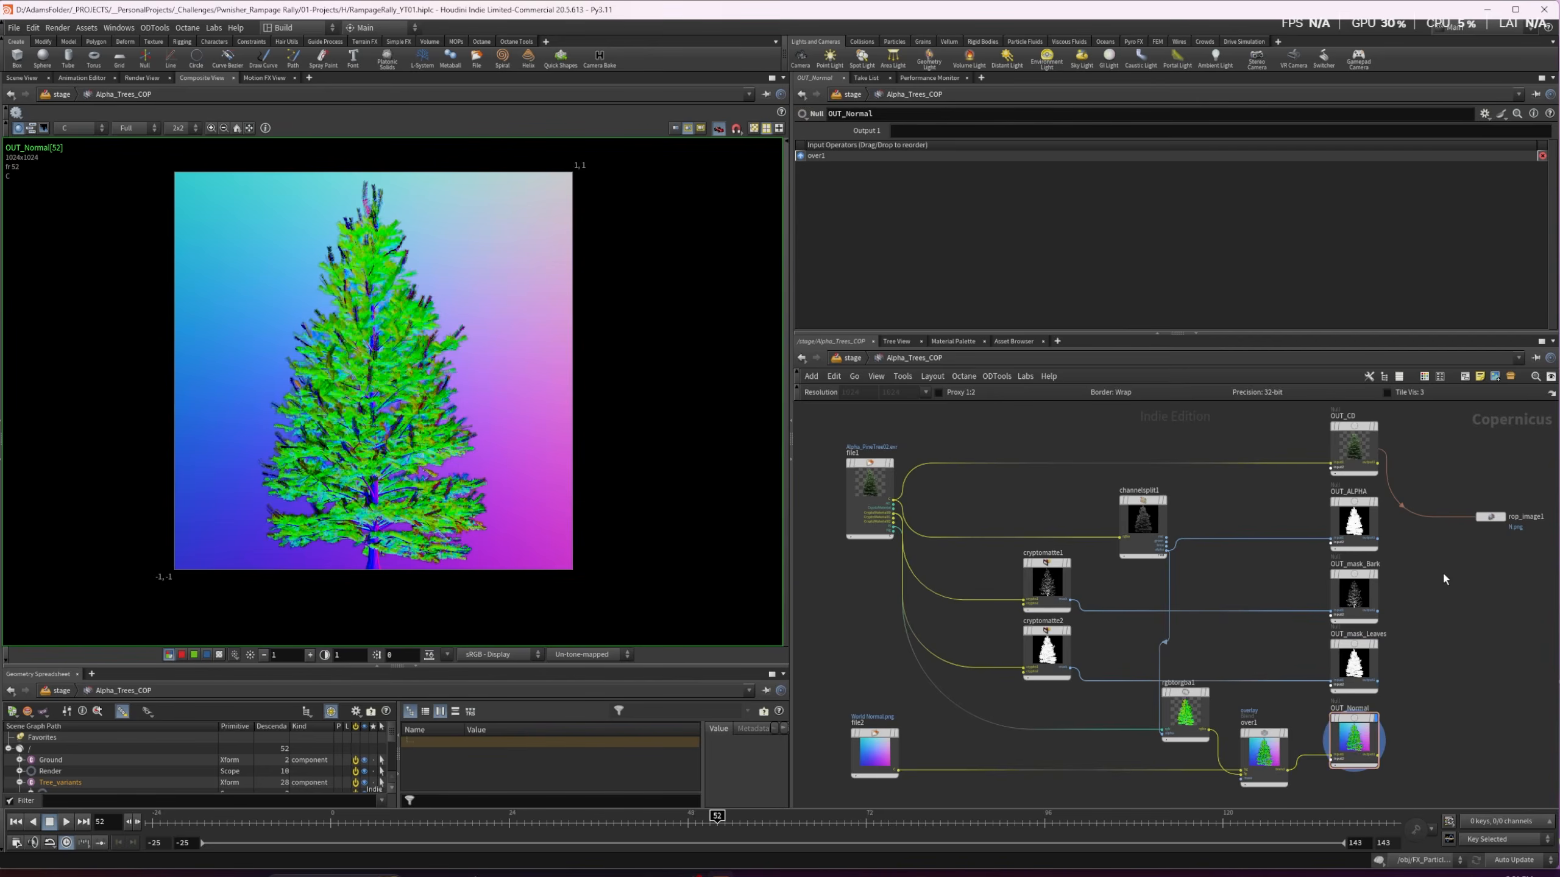
Return to the stage's SH01 Trees network and preview PineTreesHQ_Instanced and the merge2 foreground environment in the scene view
key("u")
key("1")
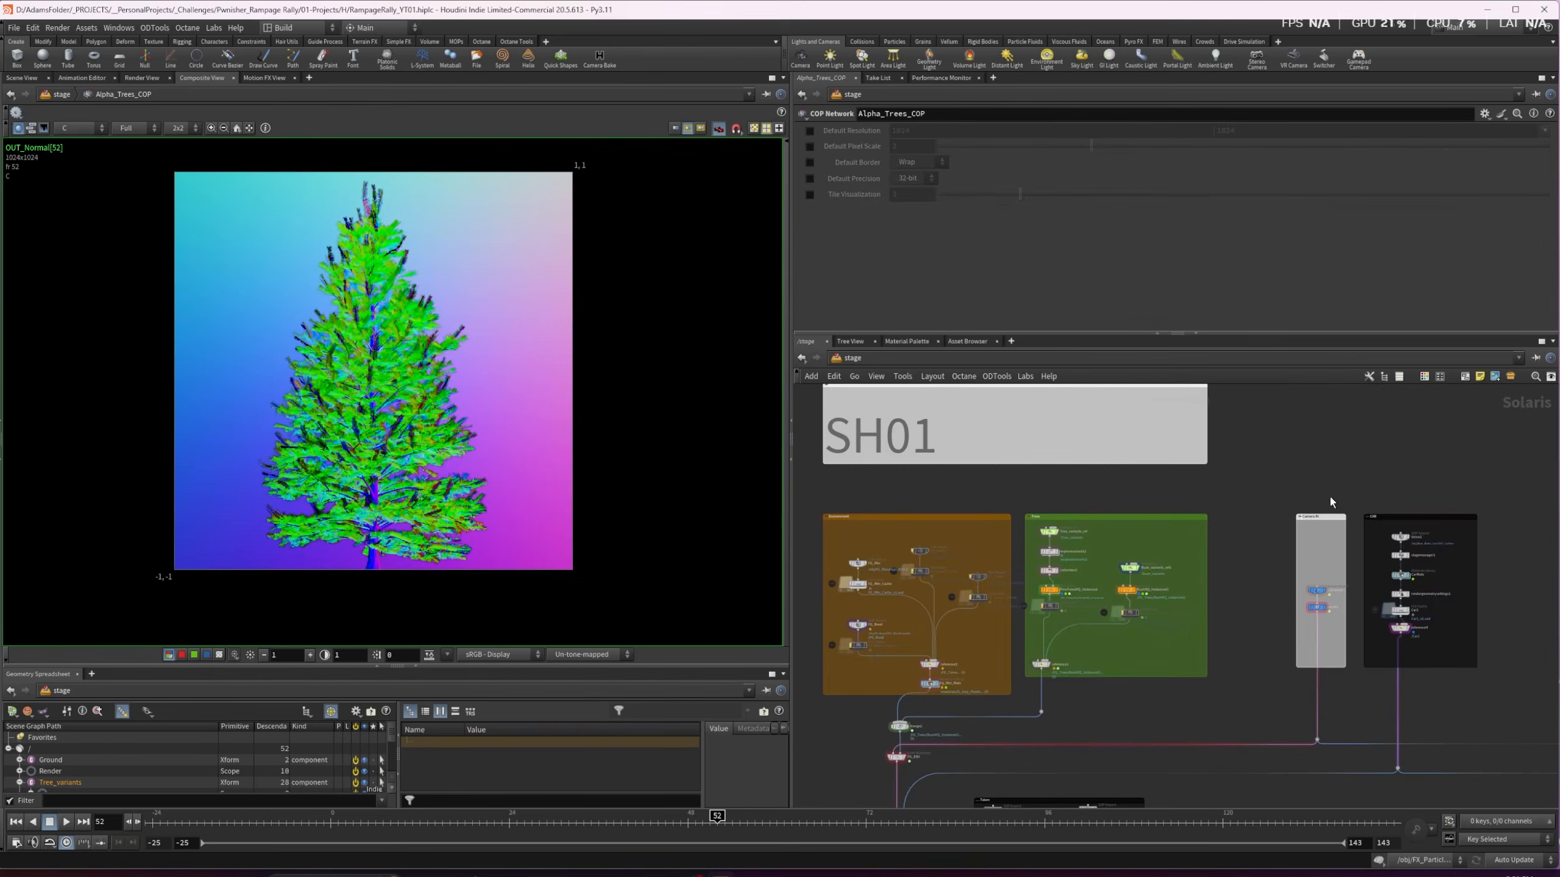
middle_click_drag(1333, 499, 1314, 428)
scroll(1097, 521, "up", 4)
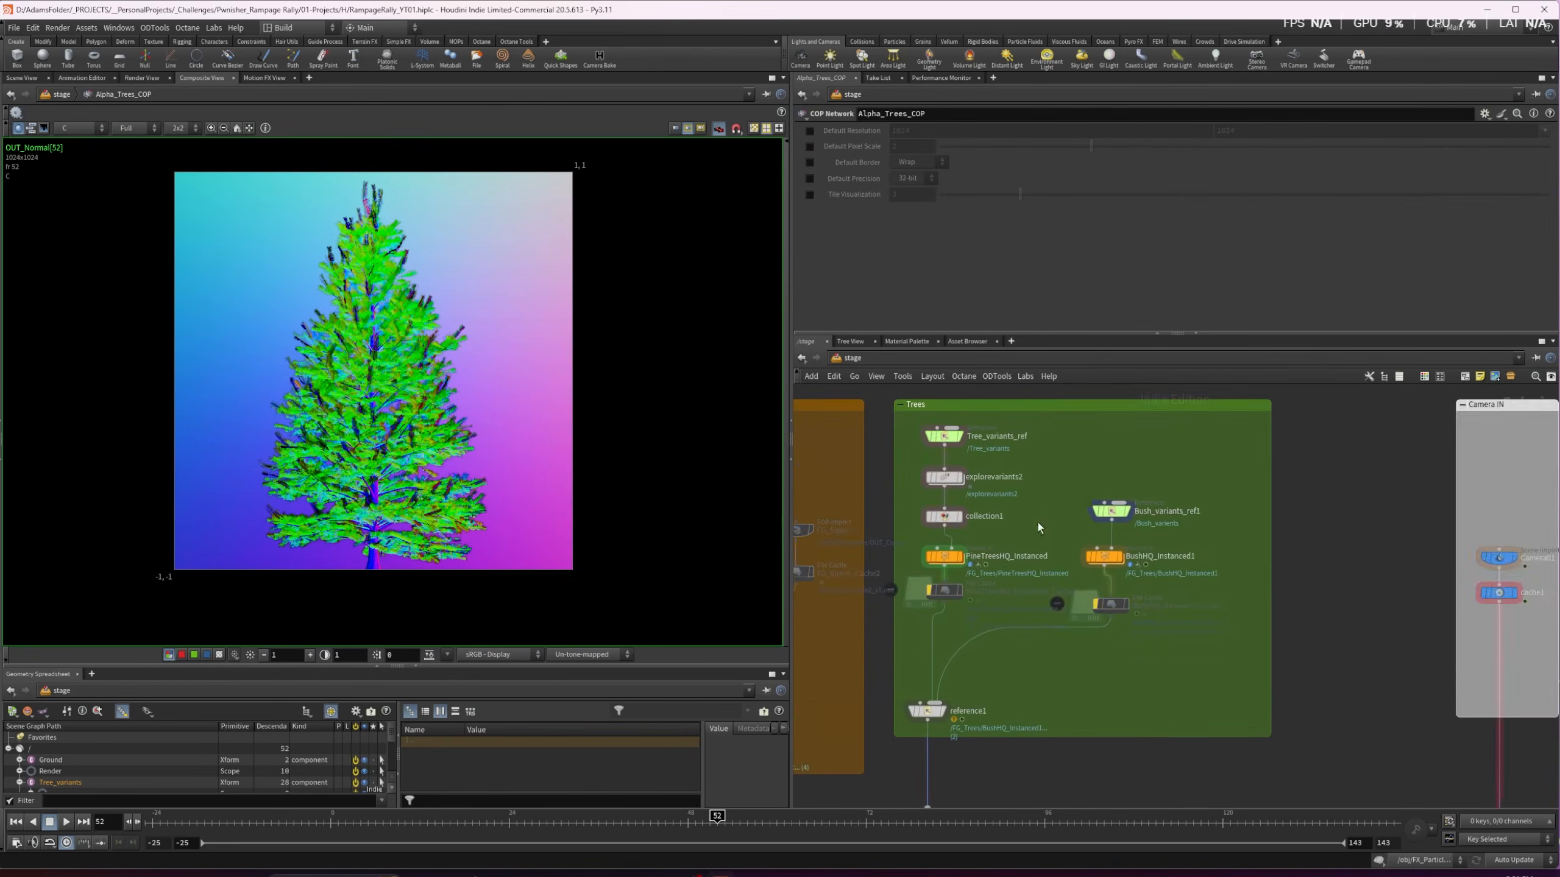
middle_click_drag(1038, 523, 1160, 521)
mouse_move(1082, 562)
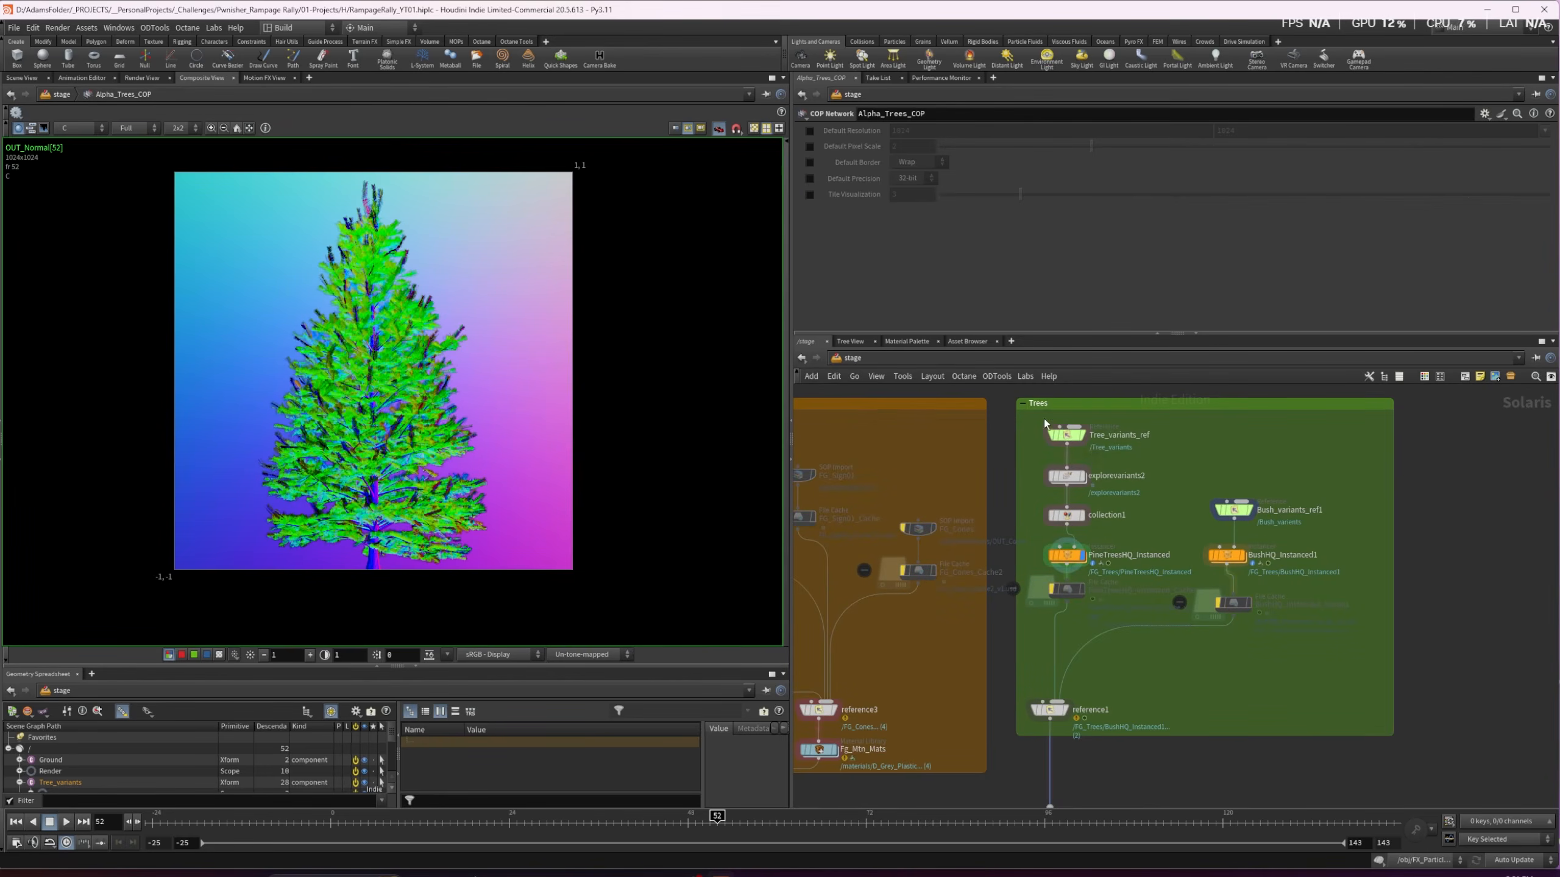
left_click(28, 77)
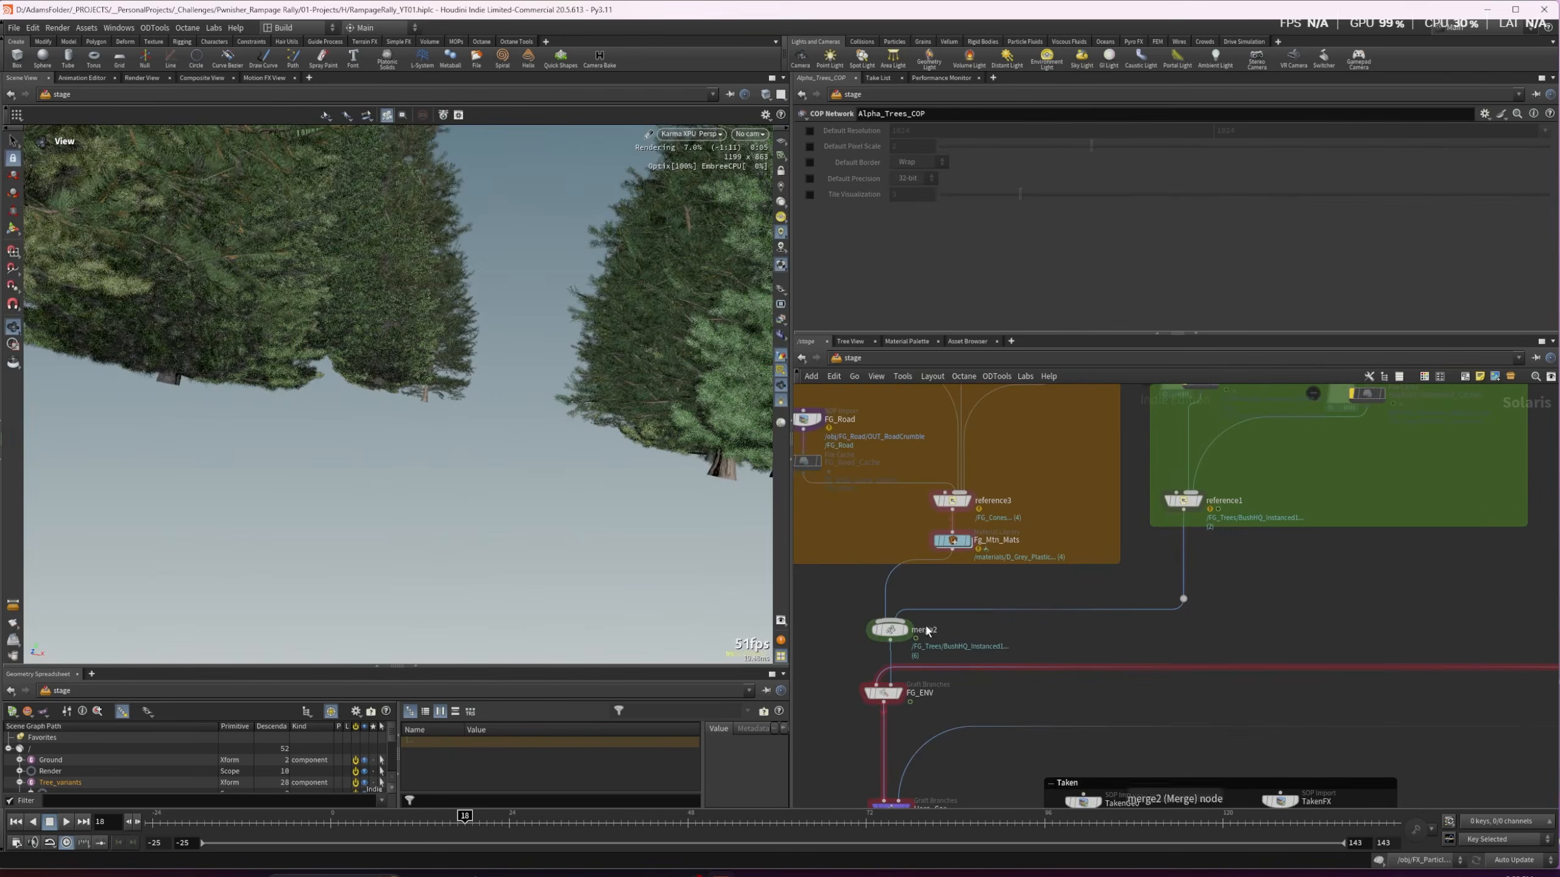
left_click(906, 632)
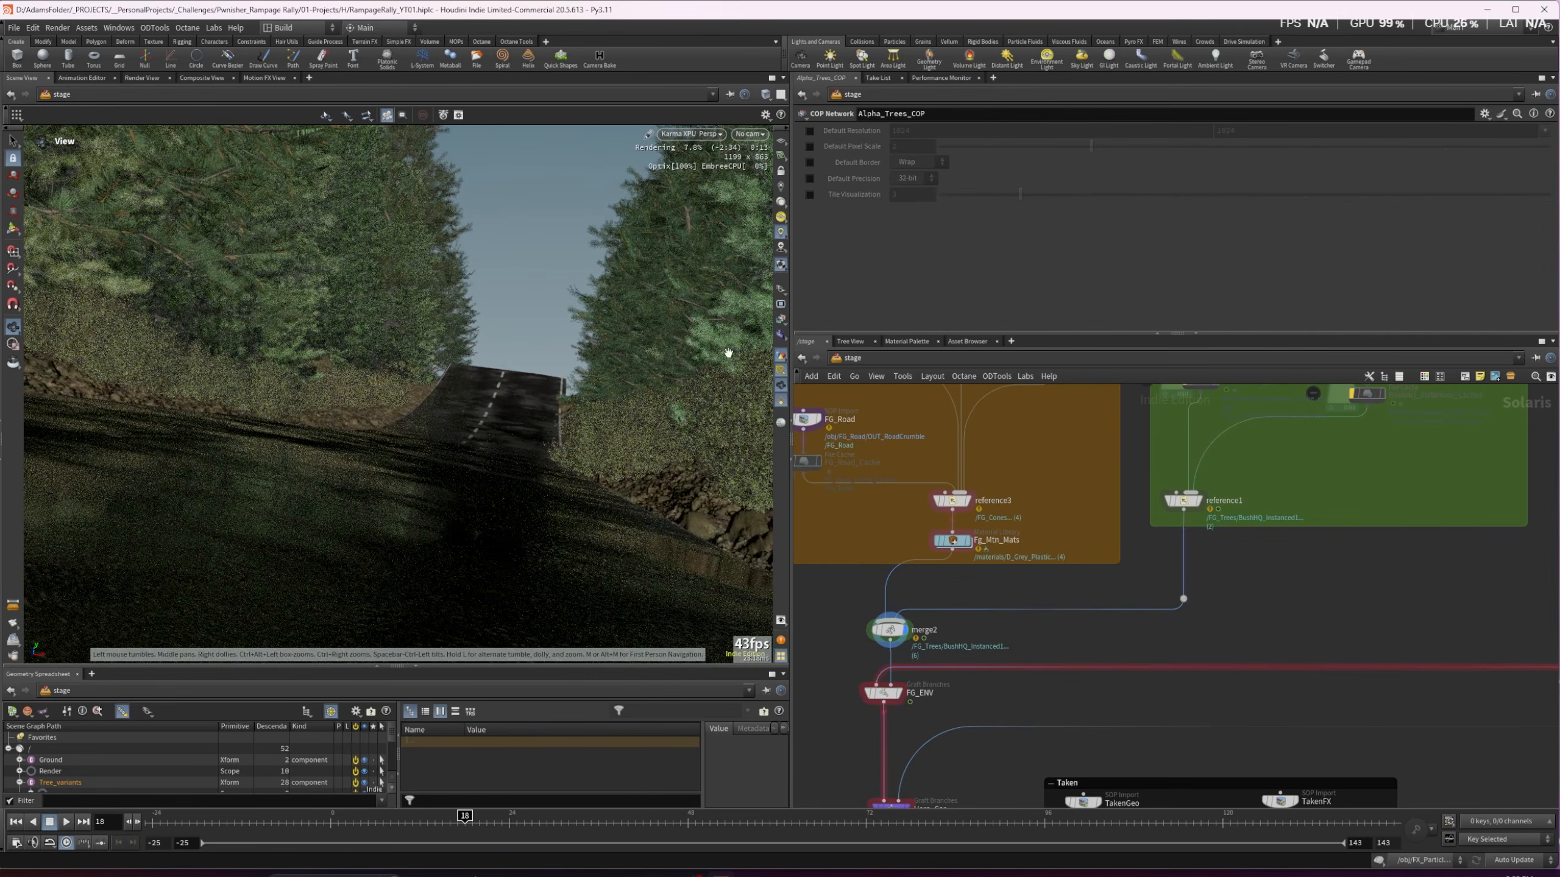
Inspect the FG_Mtn_Pts, Pscale_Mult, attribnoise2 and copytopoints1 nodes inside the PineTreesHQ_Instanced instancer
middle_click_drag(1238, 540, 1125, 651)
scroll(1133, 648, "up", 1)
scroll(1216, 550, "down", 1)
middle_click_drag(1216, 551, 1157, 638)
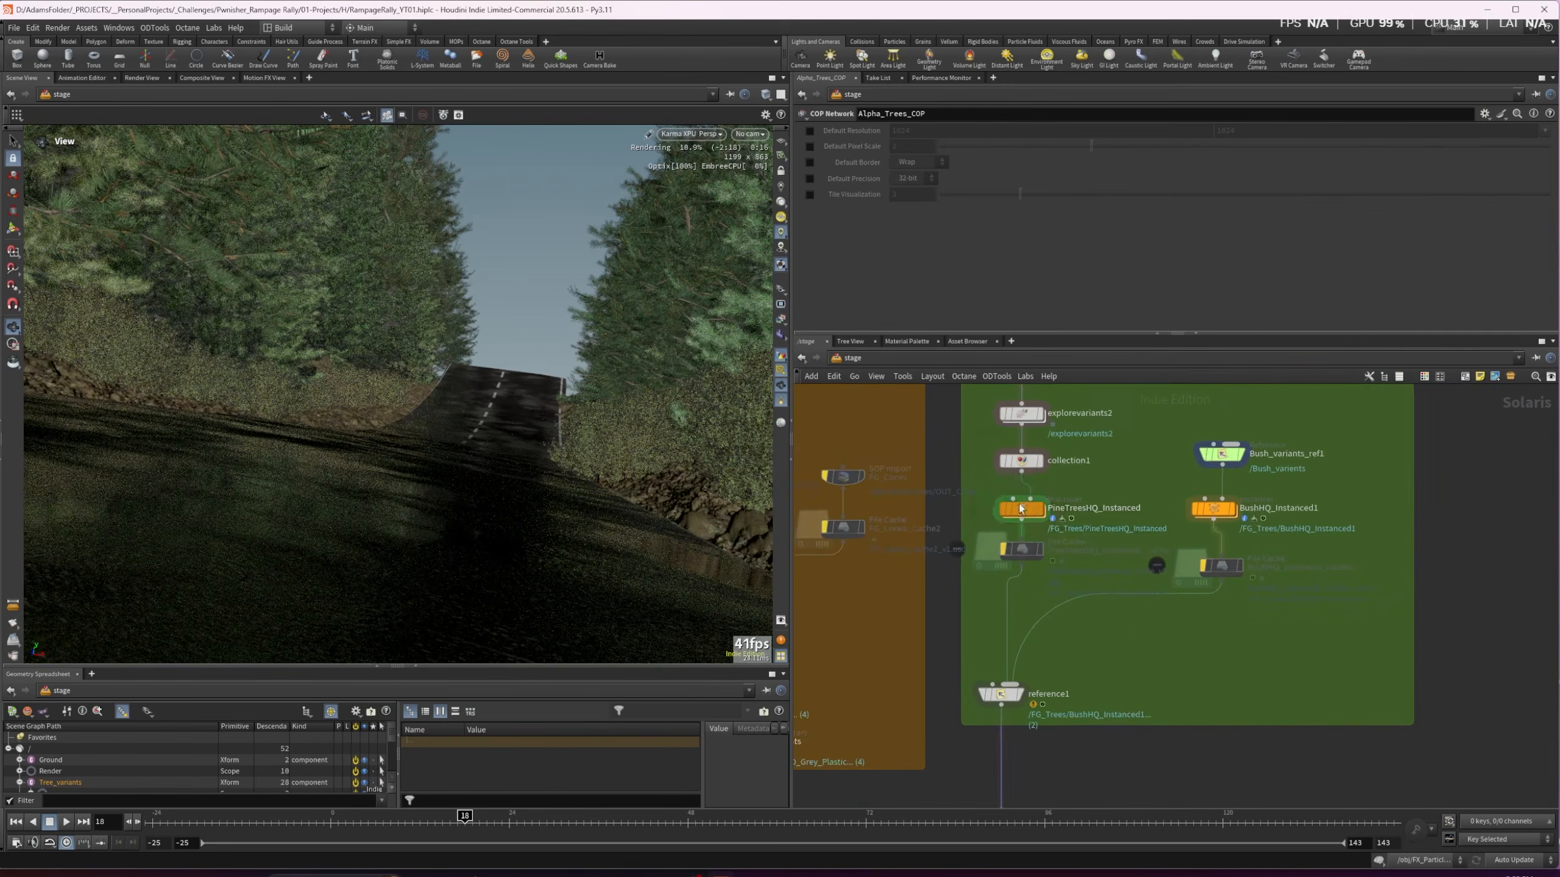
scroll(1103, 449, "up", 2)
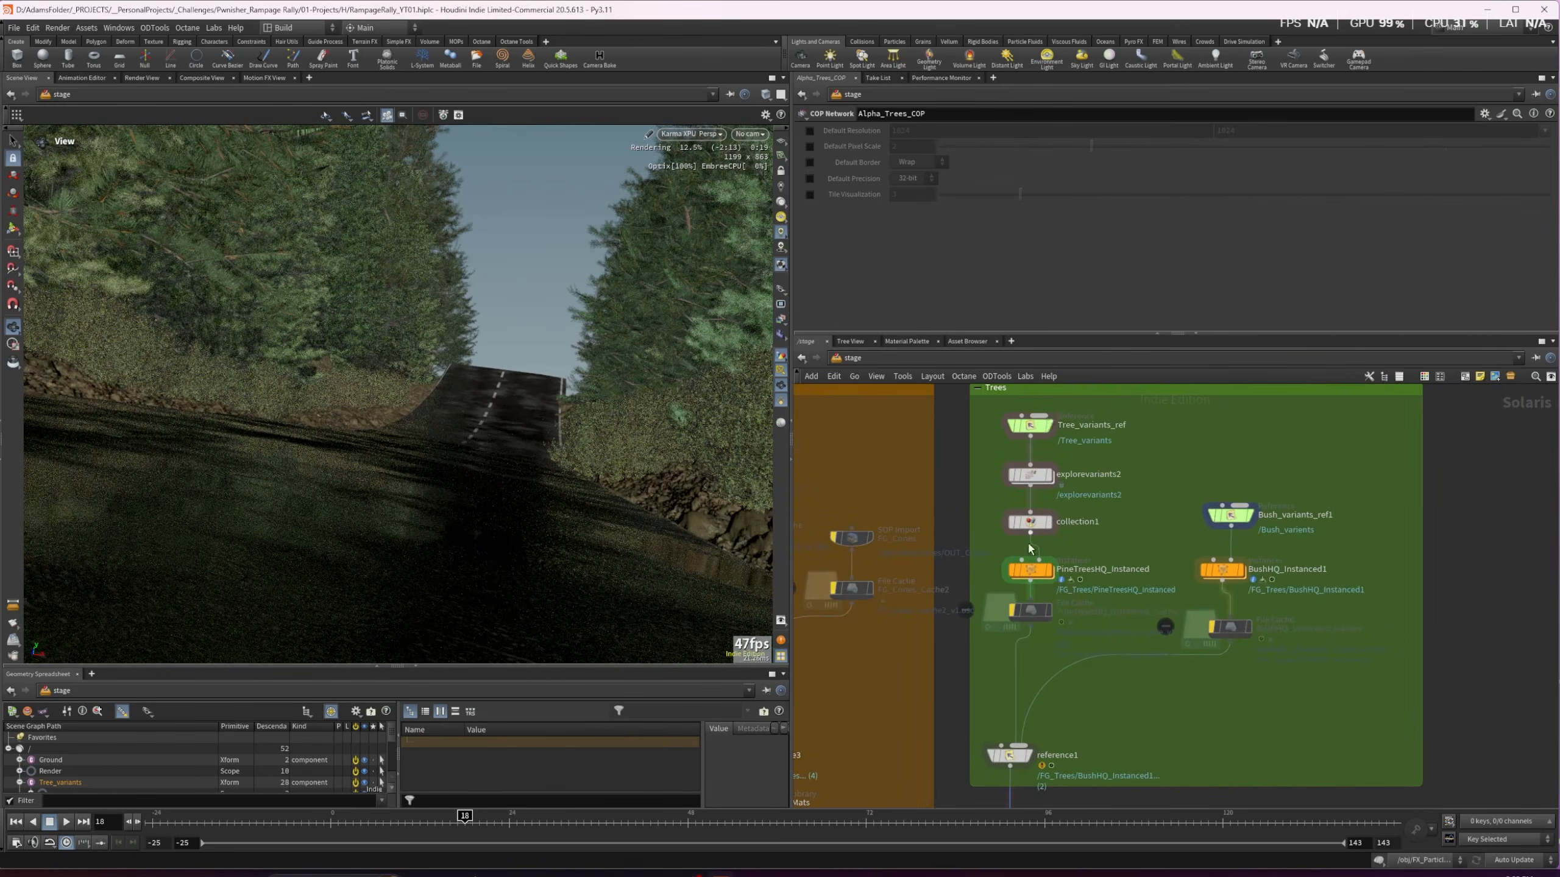
double_click(1030, 568)
left_click(1103, 474)
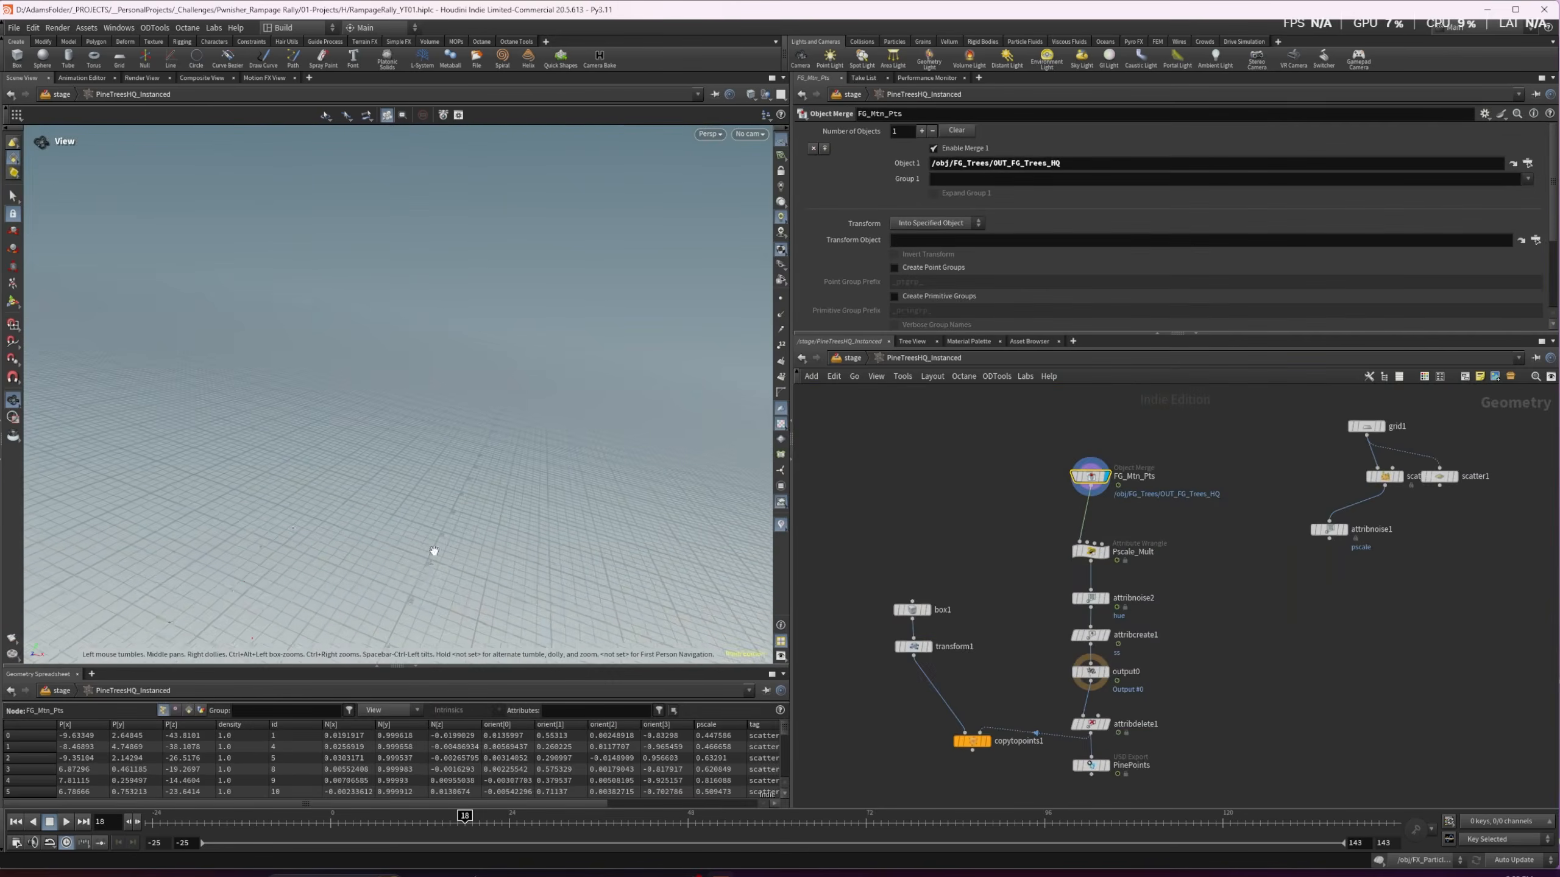
scroll(311, 506, "up", 3)
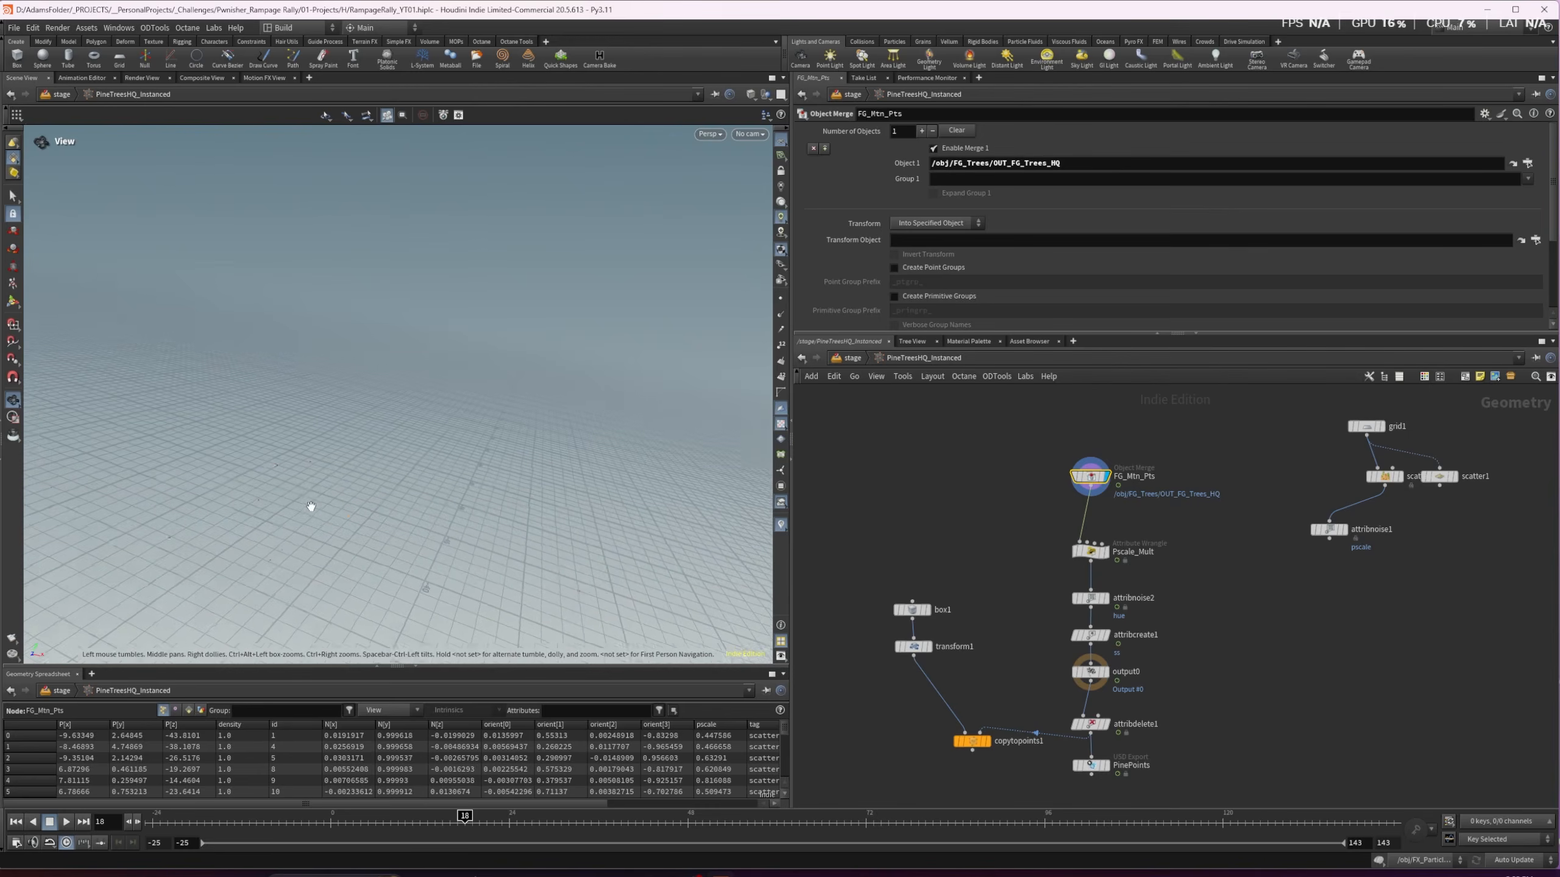
left_click_drag(1095, 558, 1094, 550)
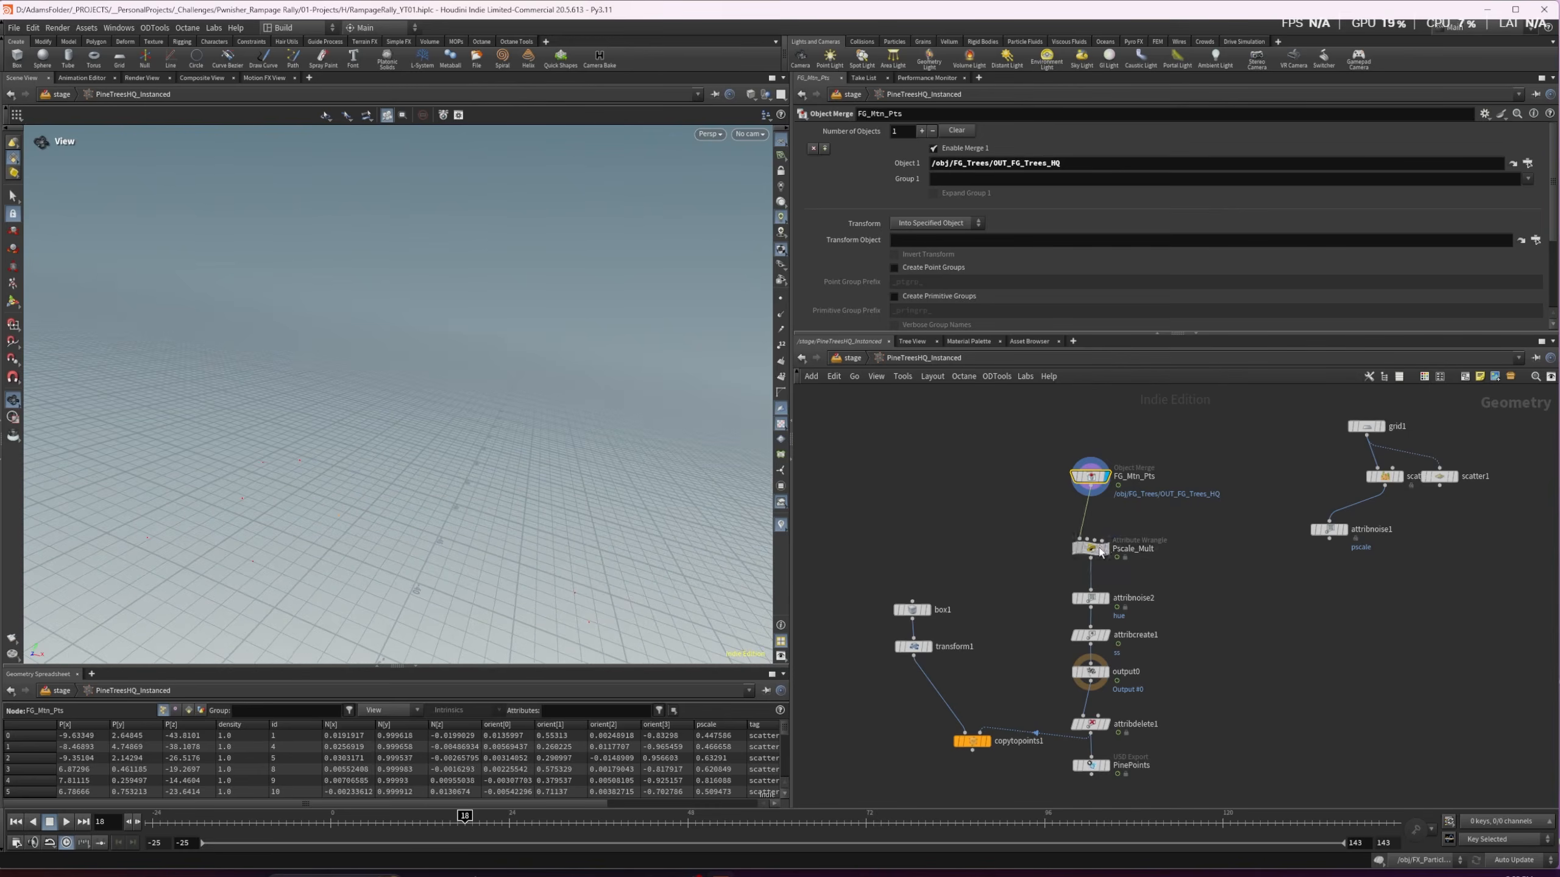
left_click(1090, 598)
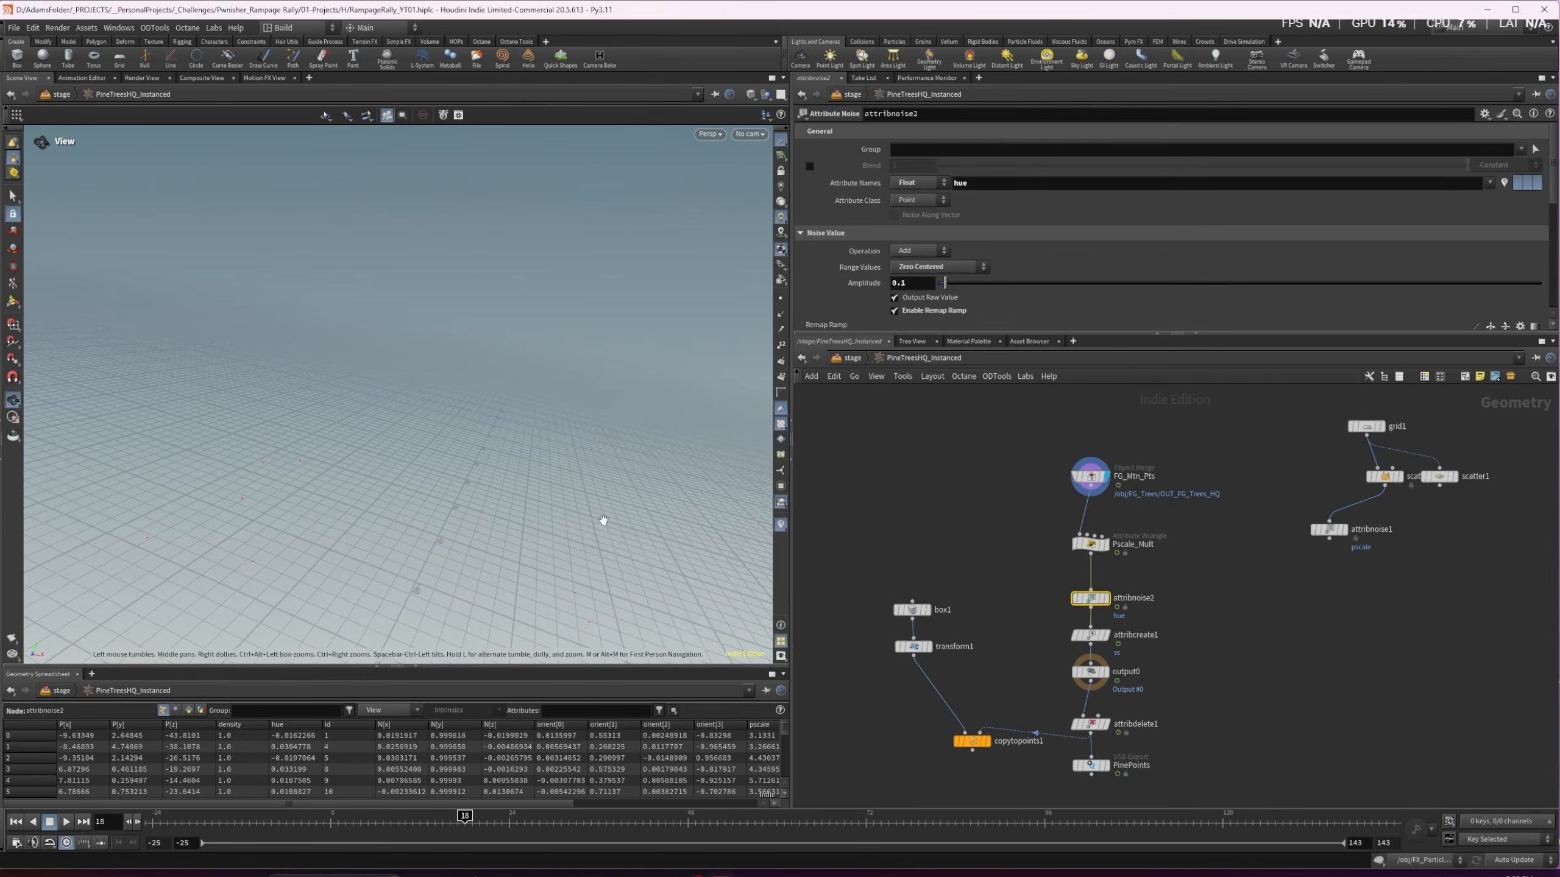
middle_click_drag(1099, 714, 1105, 614)
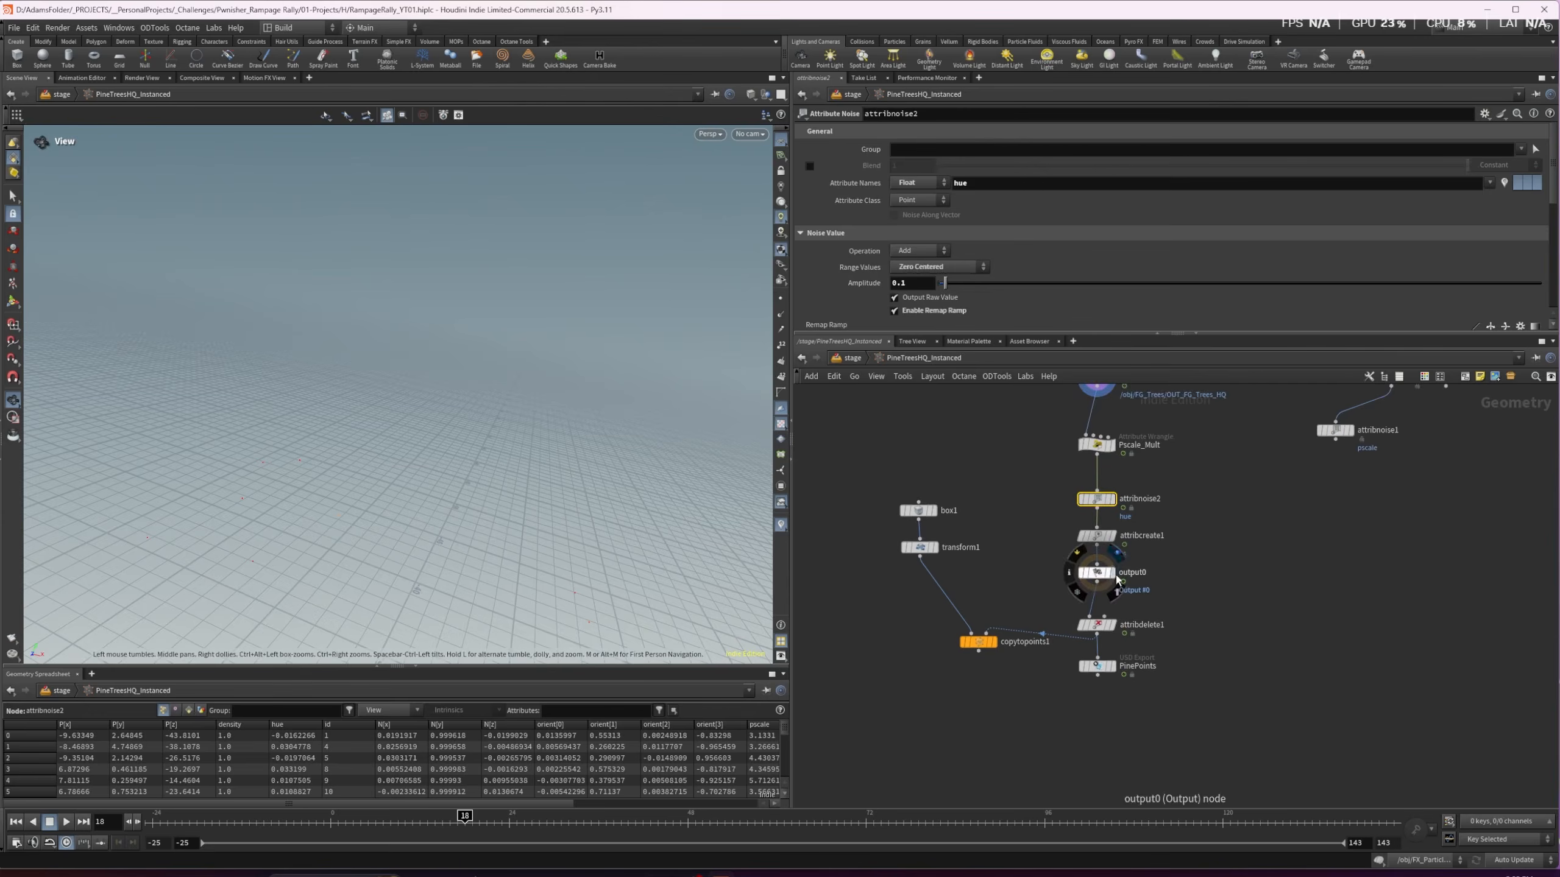
left_click(996, 642)
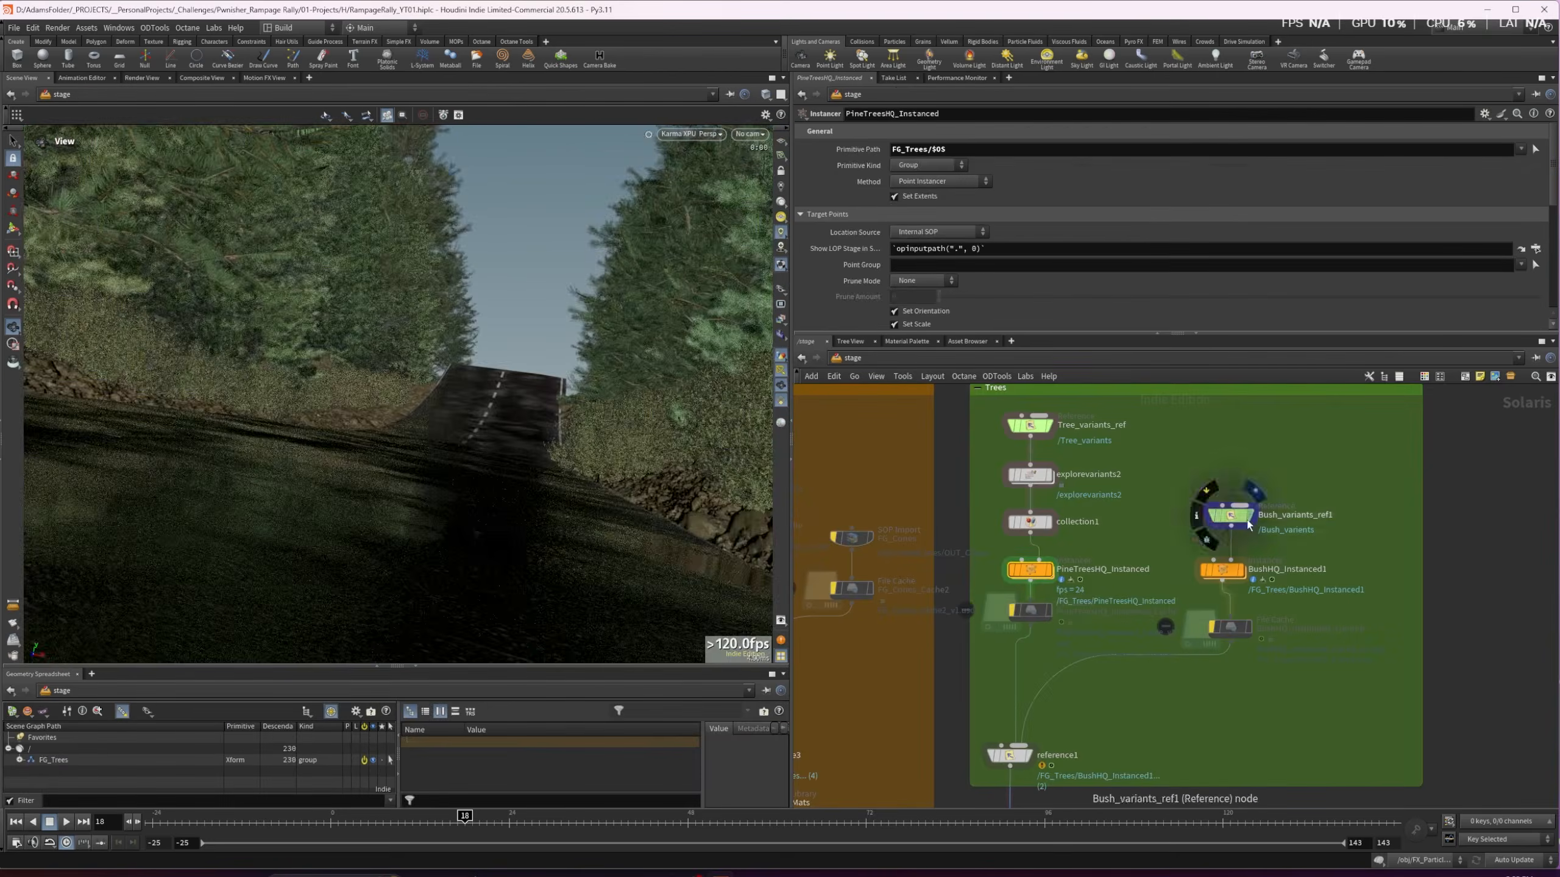
Inspect the Bush_variants_ref1 reference and the point network inside BushHQ_Instanced1, and return to the stage network
left_click(1230, 515)
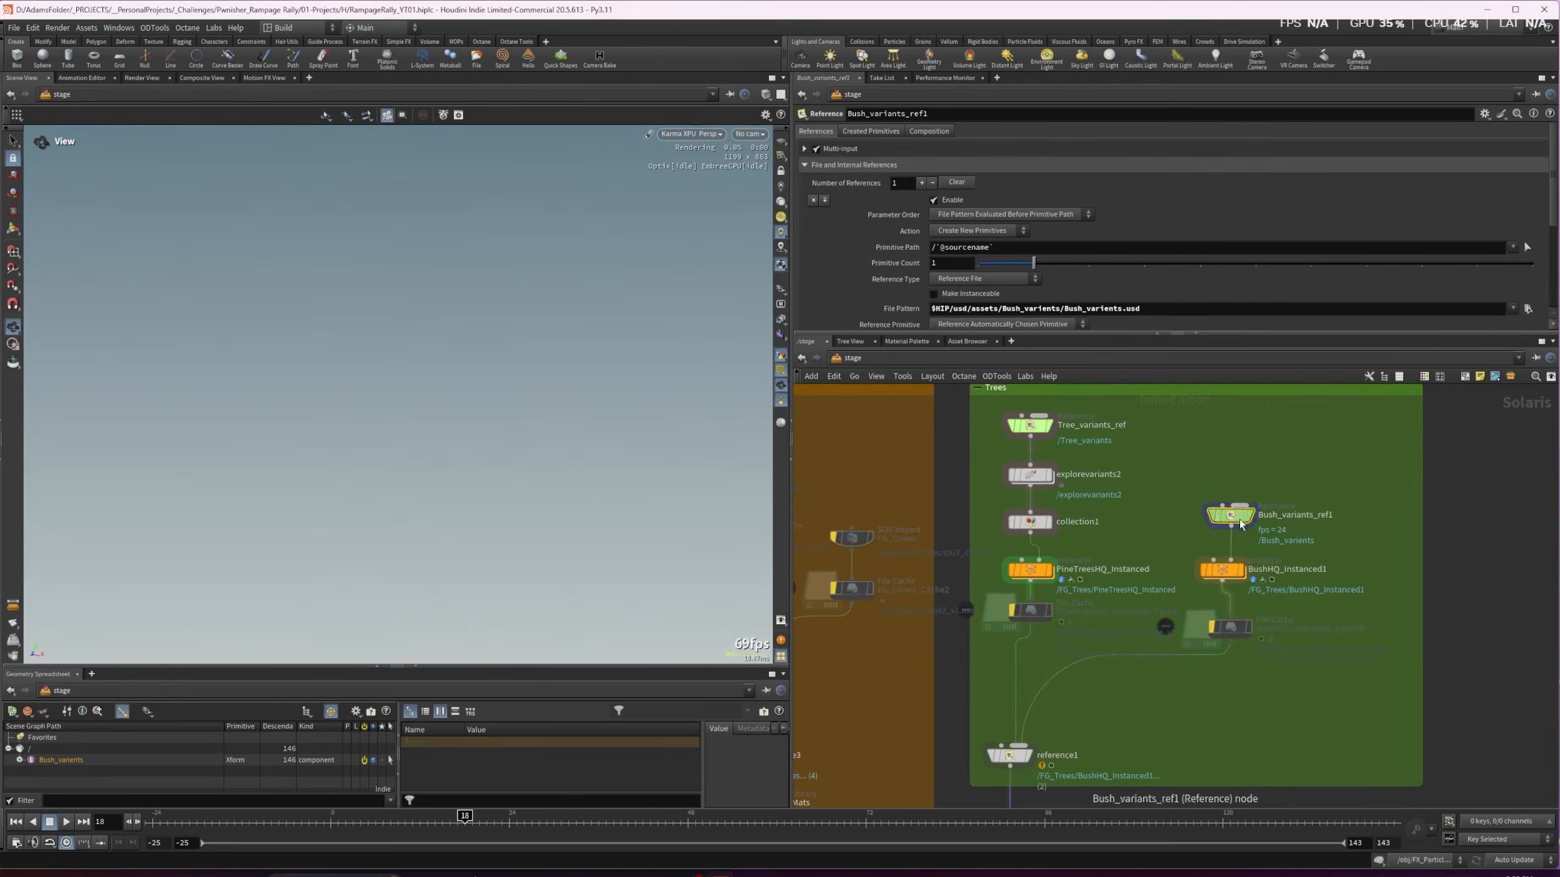
double_click(1222, 572)
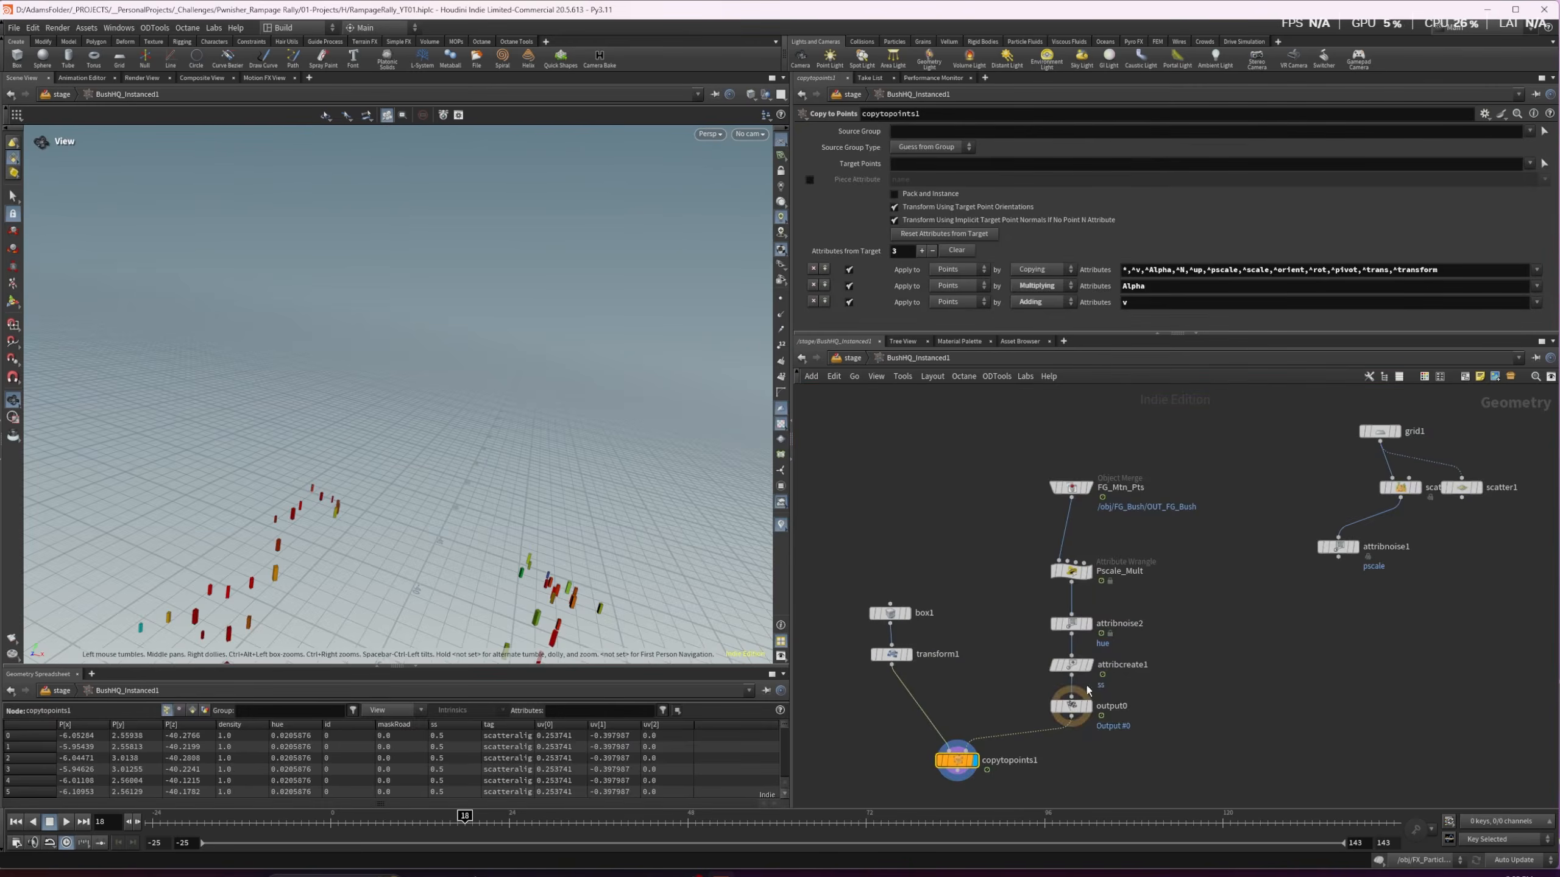
key("u")
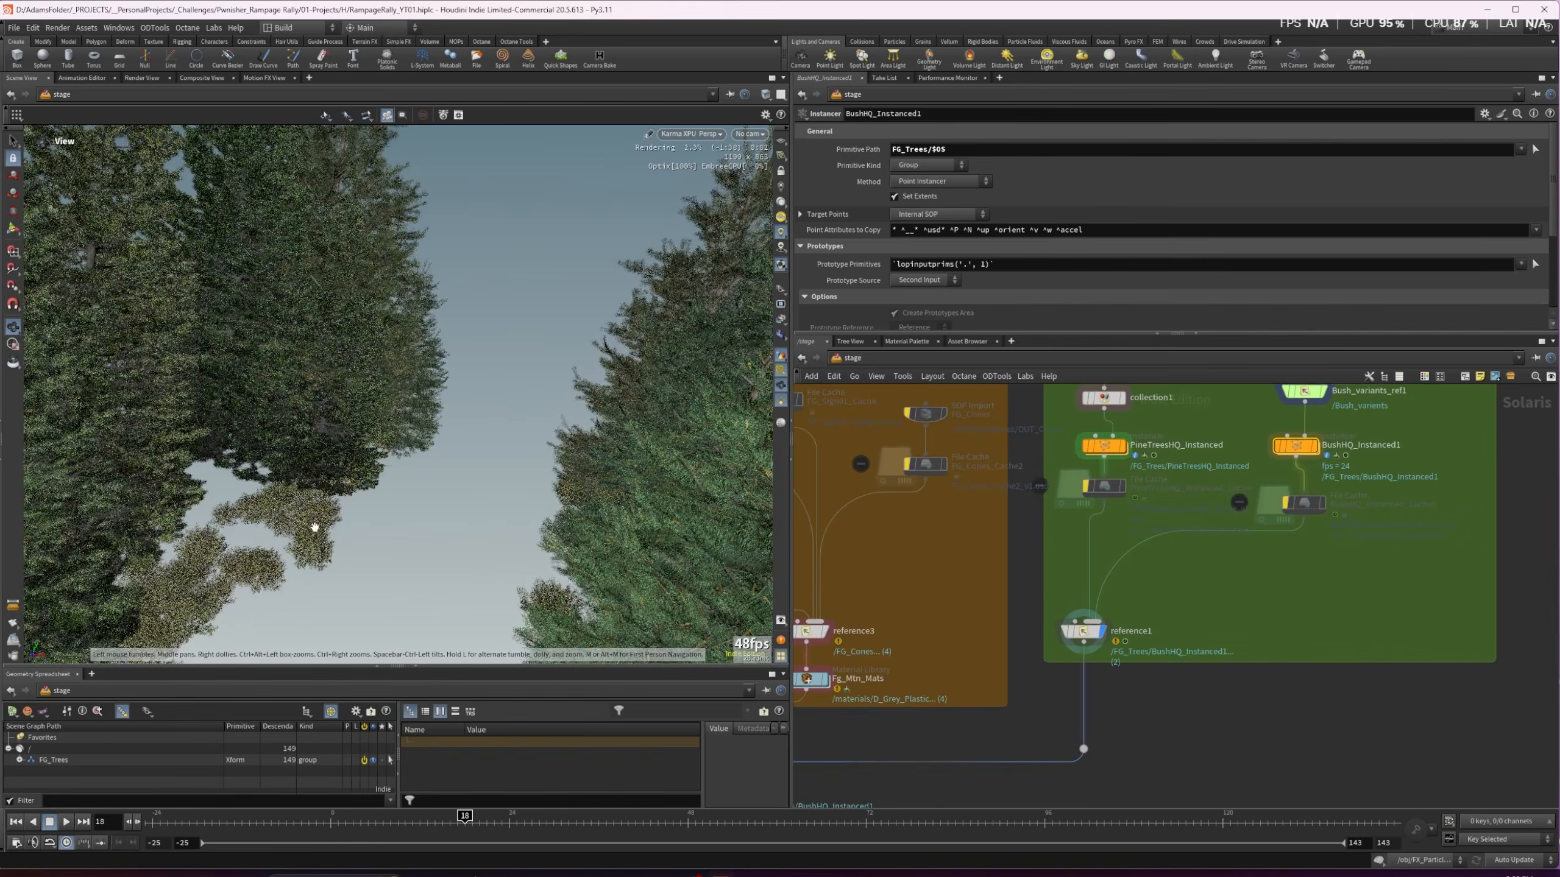
Preview the SH01 foreground trees and bushes from reference1, along with the road and terrain
scroll(315, 526, "down", 1)
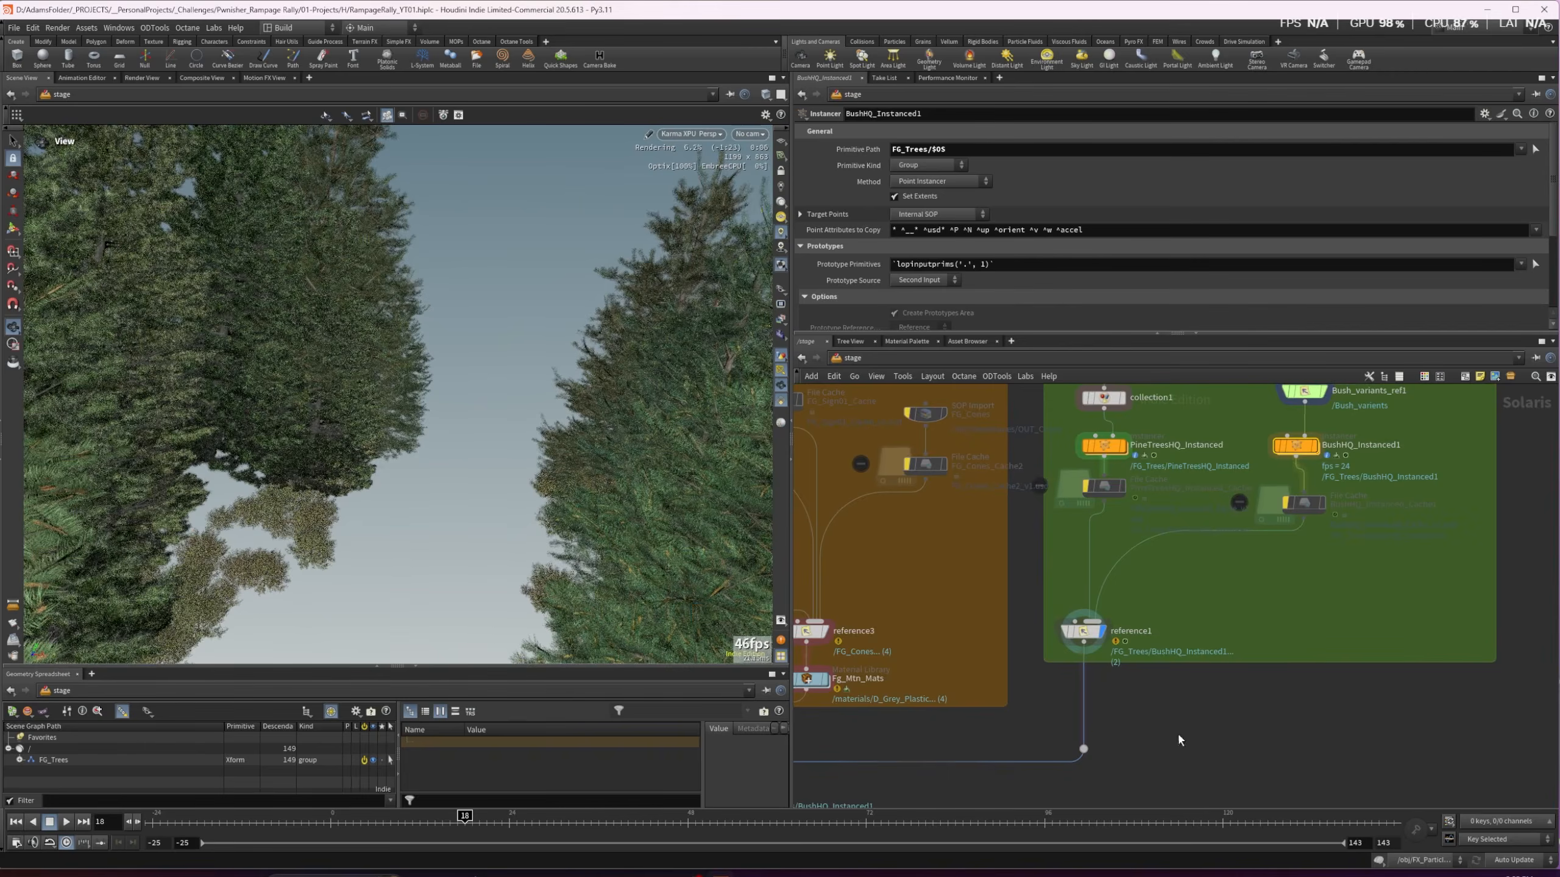
middle_click_drag(1178, 736, 1295, 638)
left_click(959, 721)
Examine the SH03 Environment and Trees networks on the stage, including the TreesLQ_Instanced3 instancer and materiallibrary10
middle_click_drag(1295, 637, 863, 633)
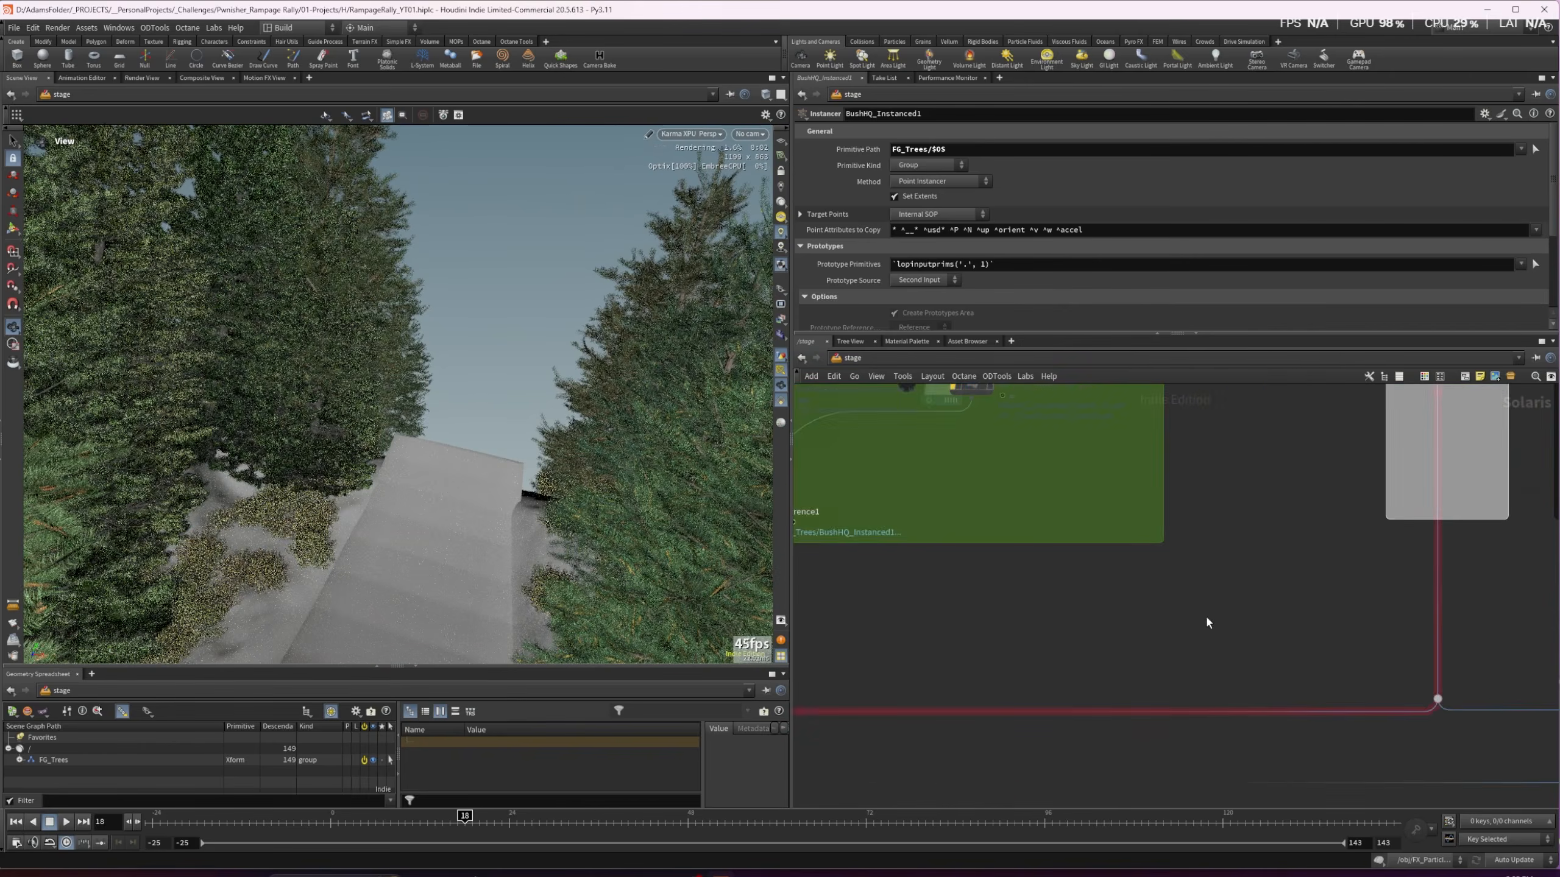
scroll(1250, 618, "down", 6)
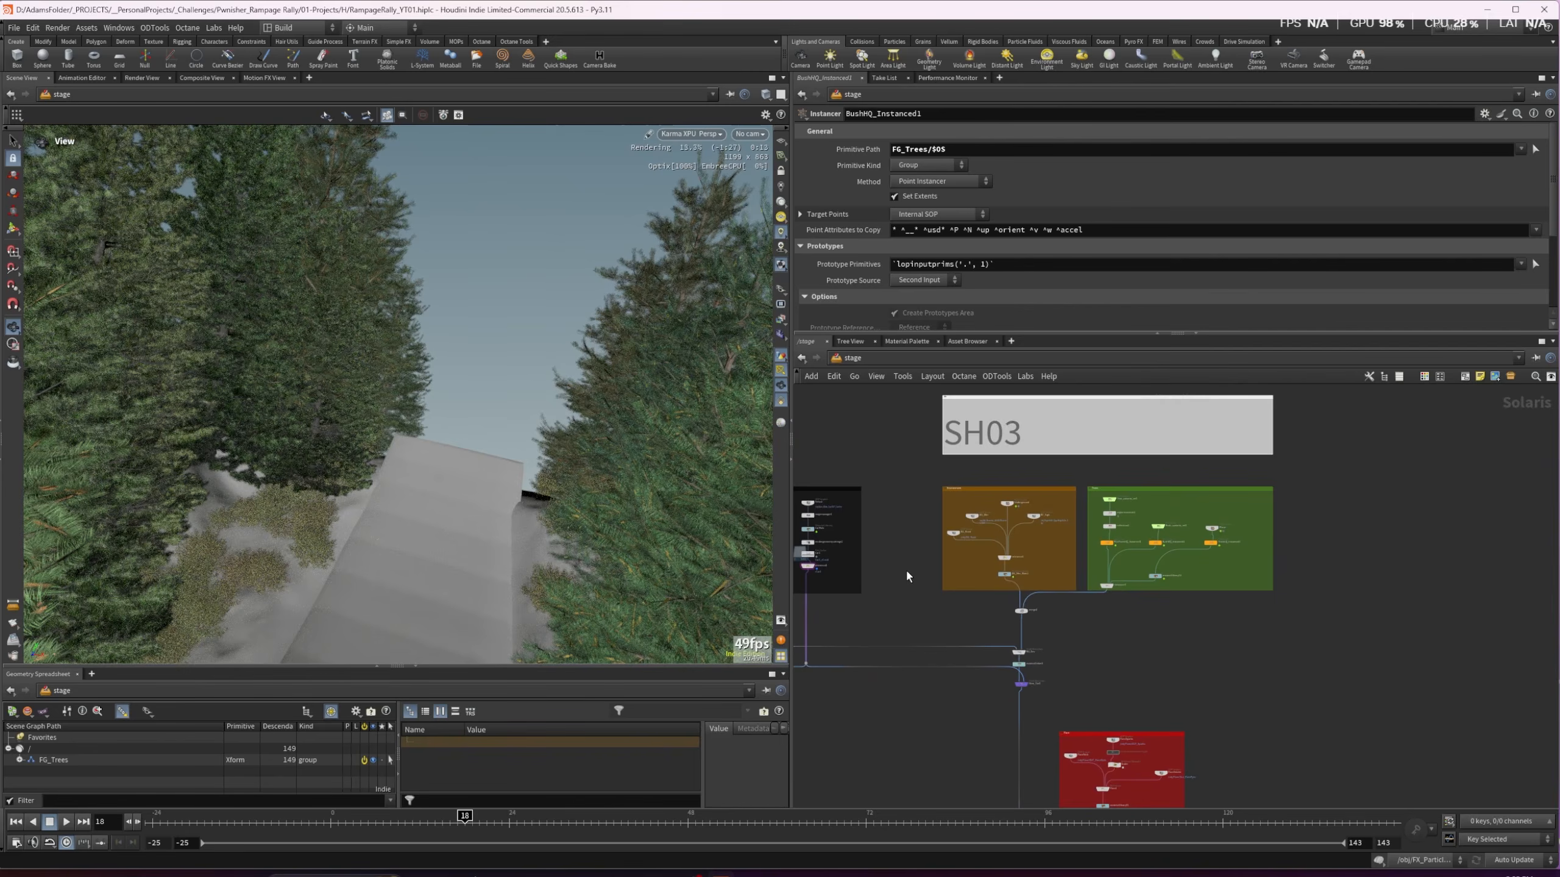
mouse_move(998, 567)
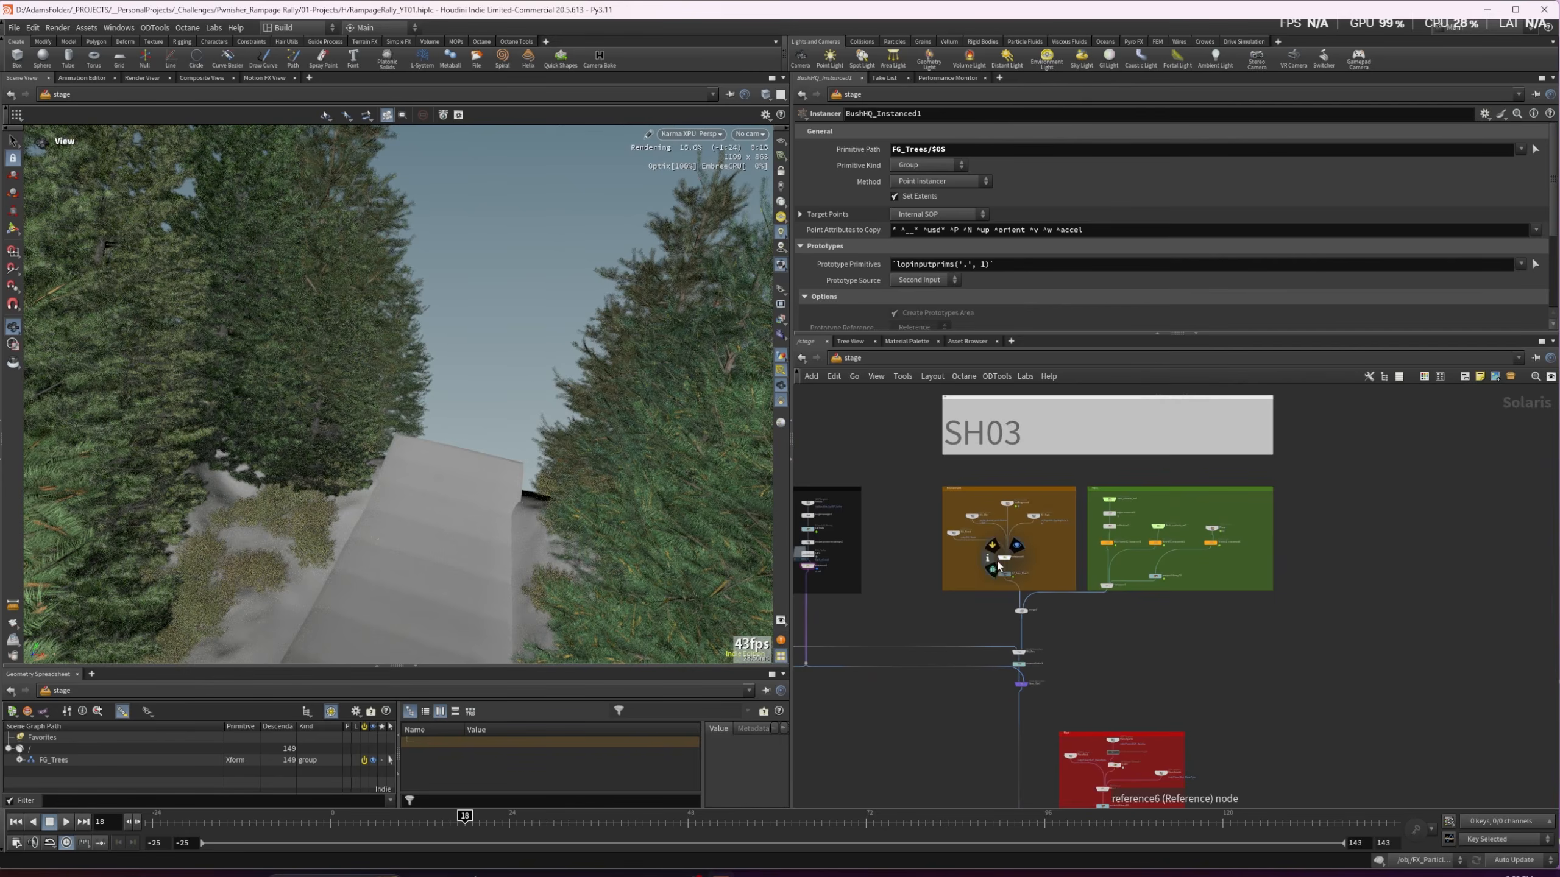
scroll(999, 567, "up", 5)
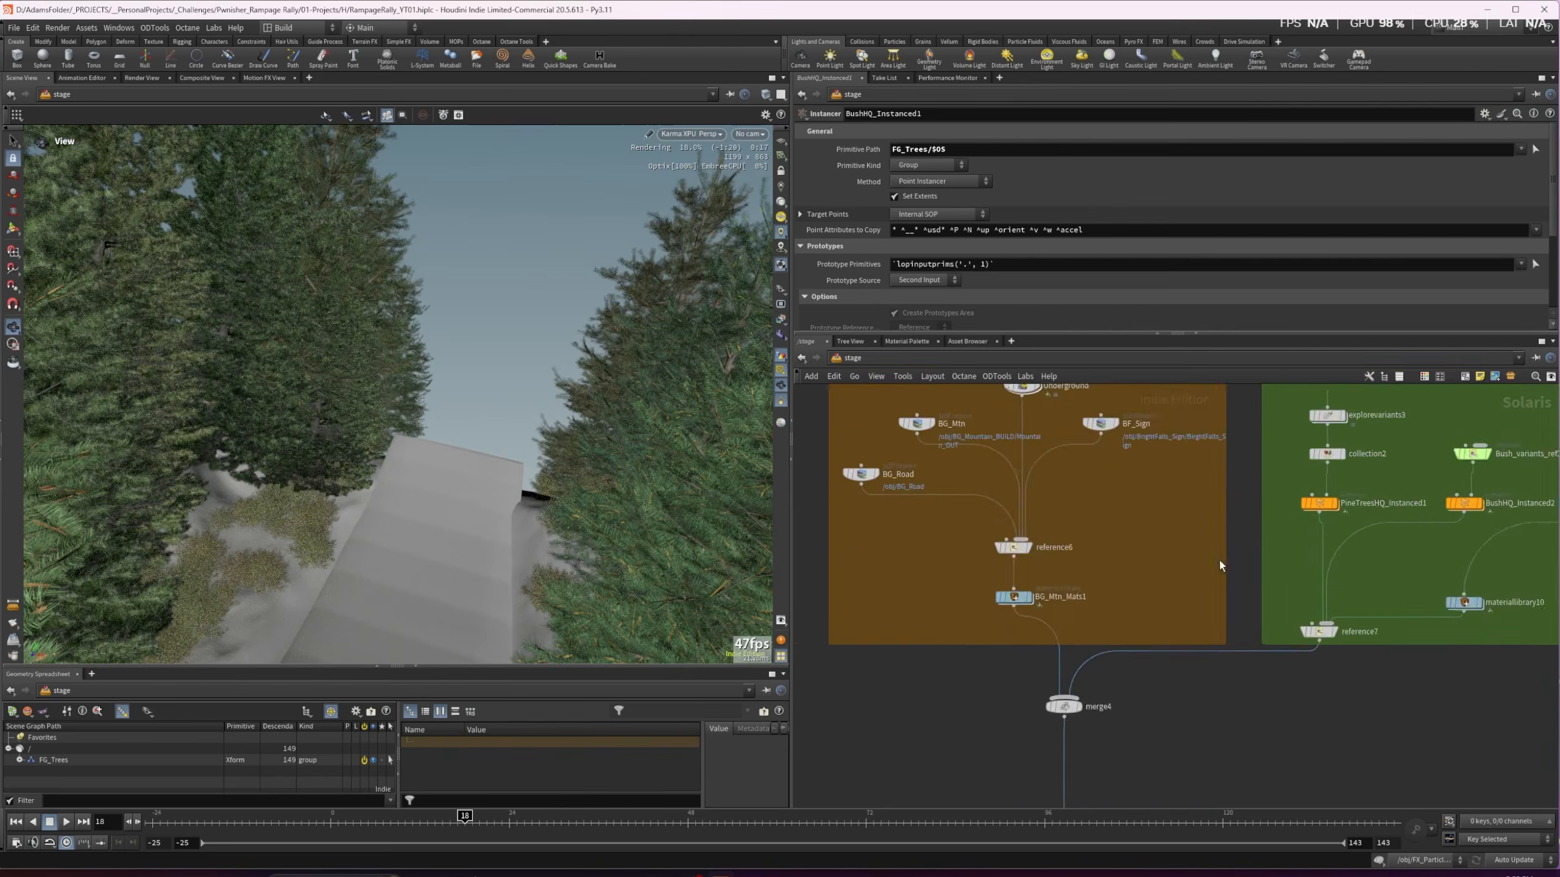
middle_click_drag(1219, 561, 1036, 468)
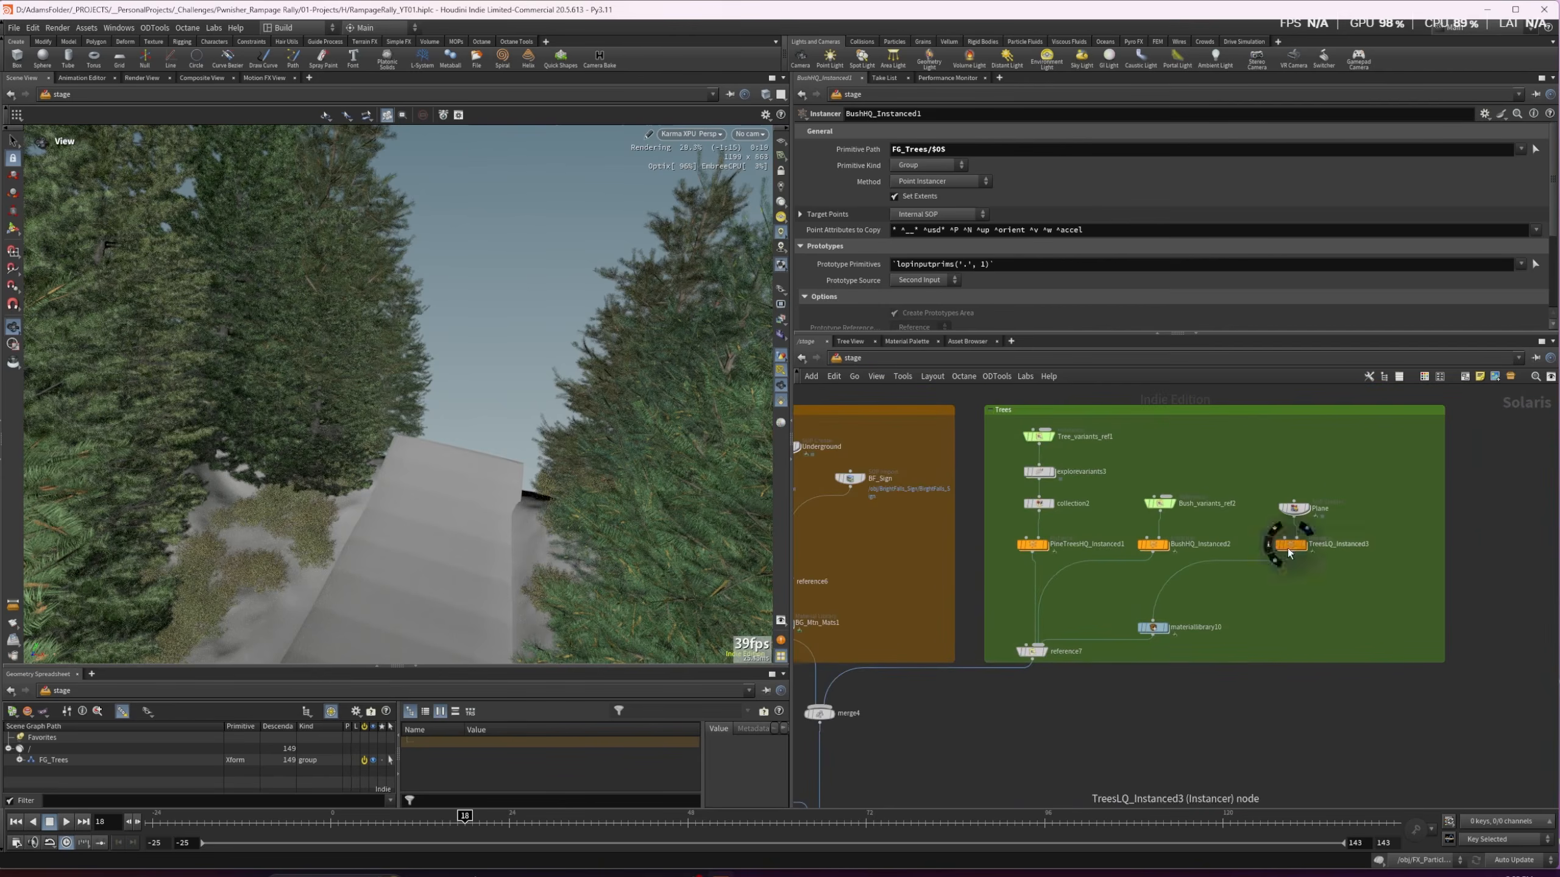
mouse_move(1159, 633)
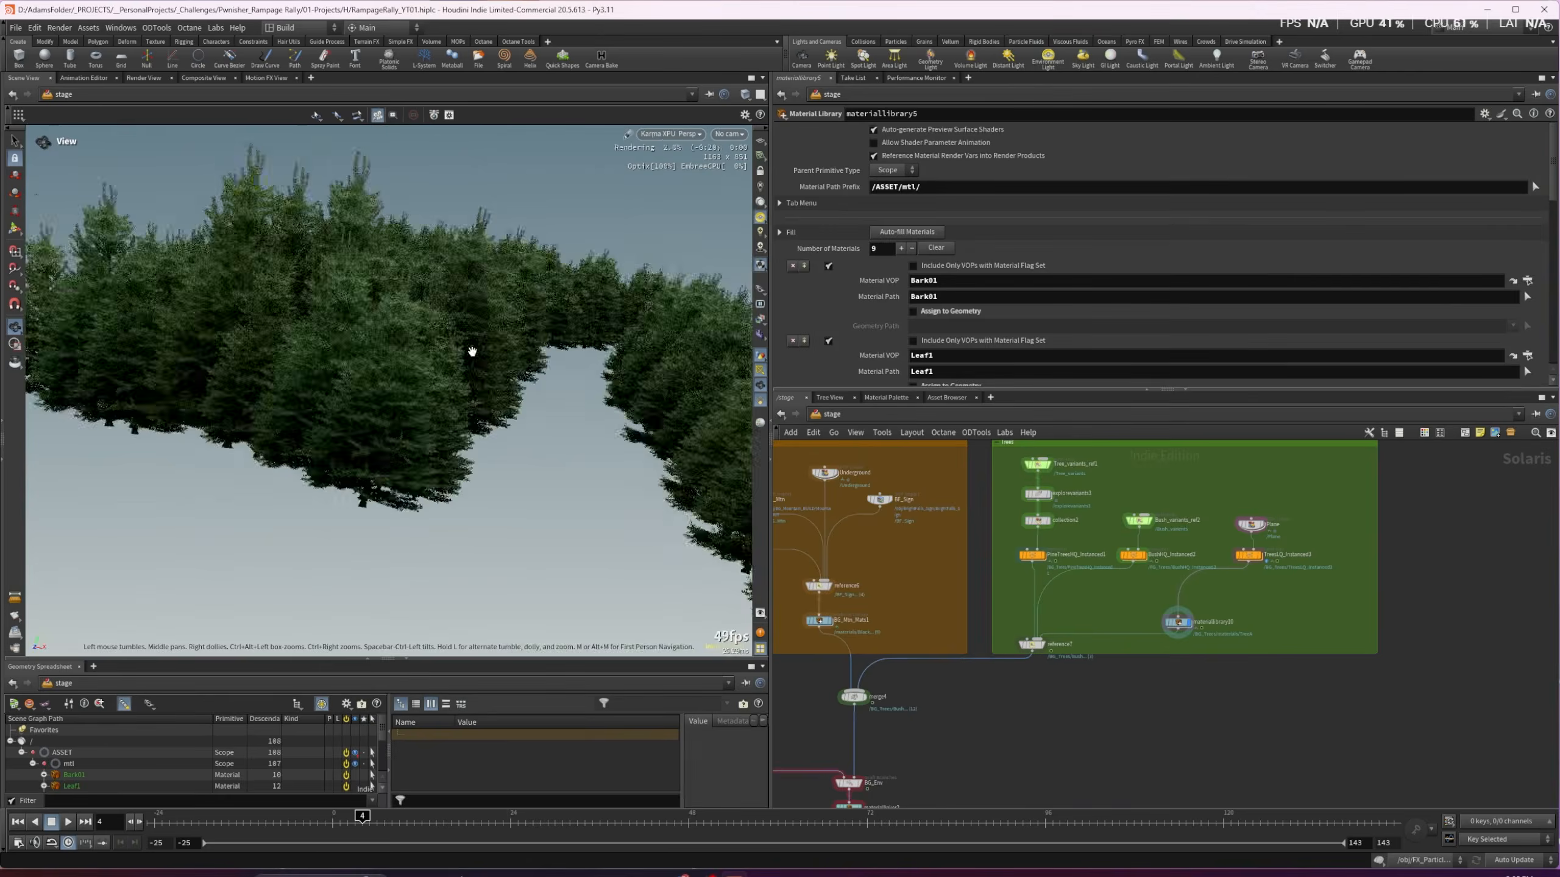
Preview the SH03 background trees in the Karma scene view from different angles
left_click_drag(470, 349, 369, 391)
left_click_drag(455, 324, 446, 434)
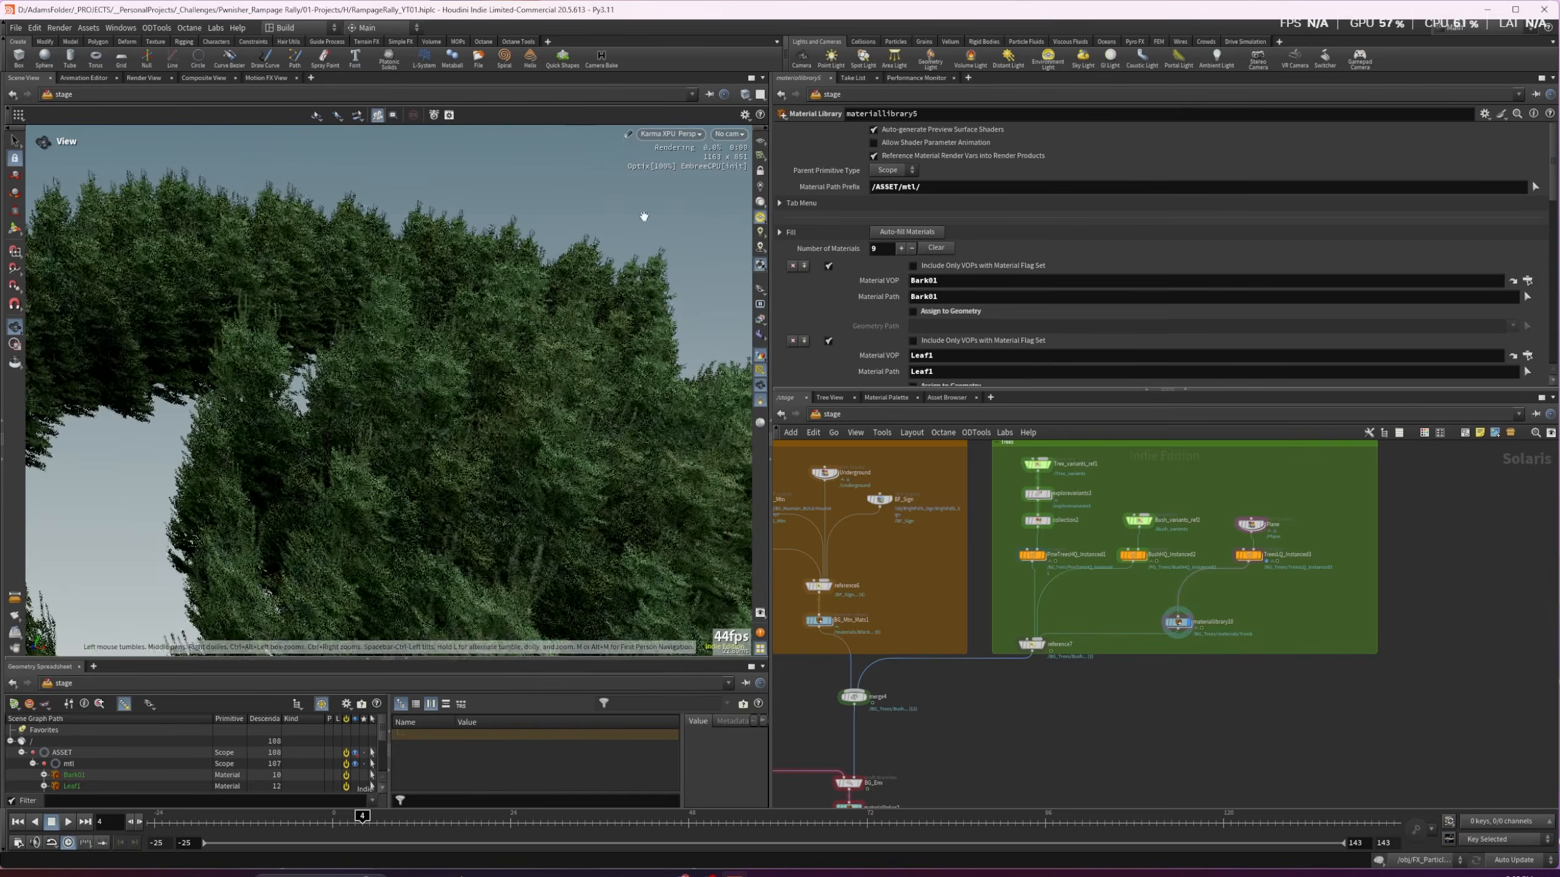
left_click(729, 133)
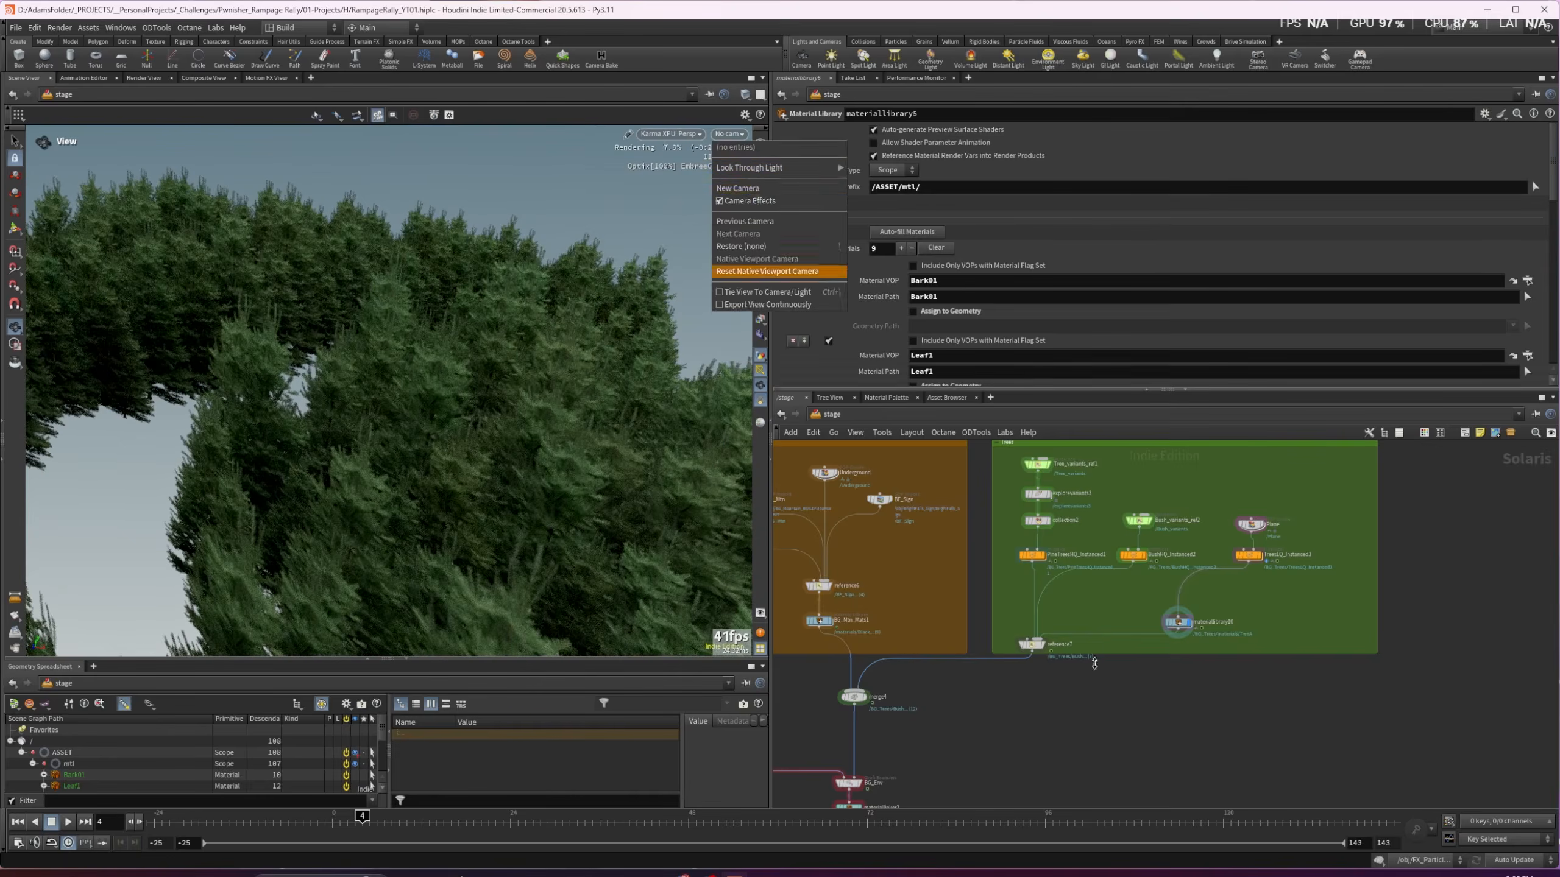
key("Escape")
Return to the SH01 Environment network and enable its road sign cache and FG_Cones_Cache2
middle_click_drag(1060, 723, 1322, 712)
middle_click_drag(970, 597, 1070, 627)
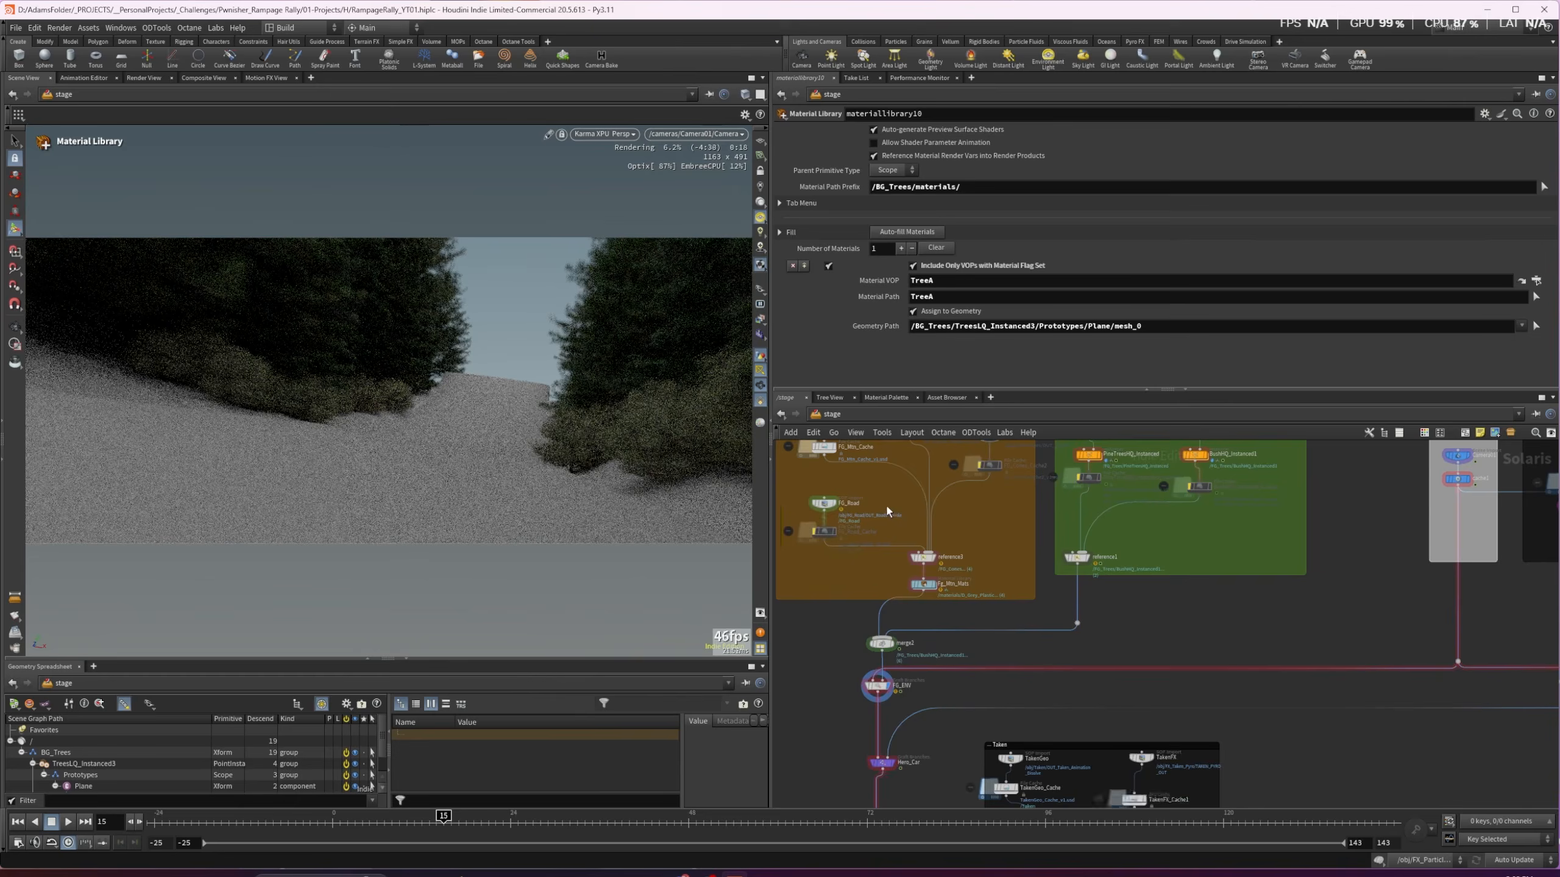
middle_click_drag(885, 480, 876, 593)
left_click(890, 543)
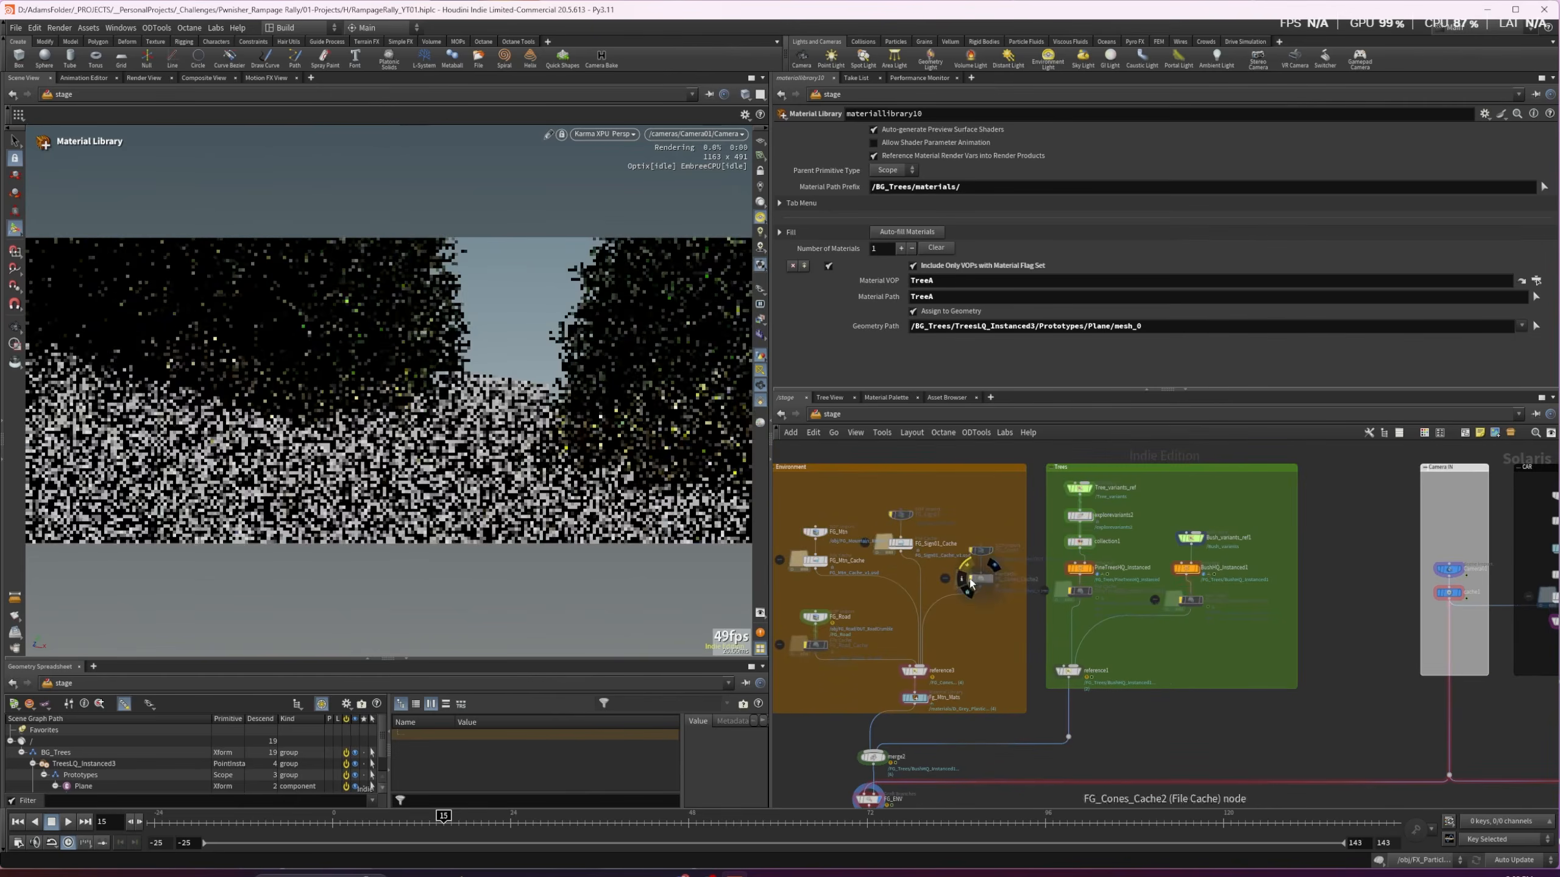
left_click(968, 581)
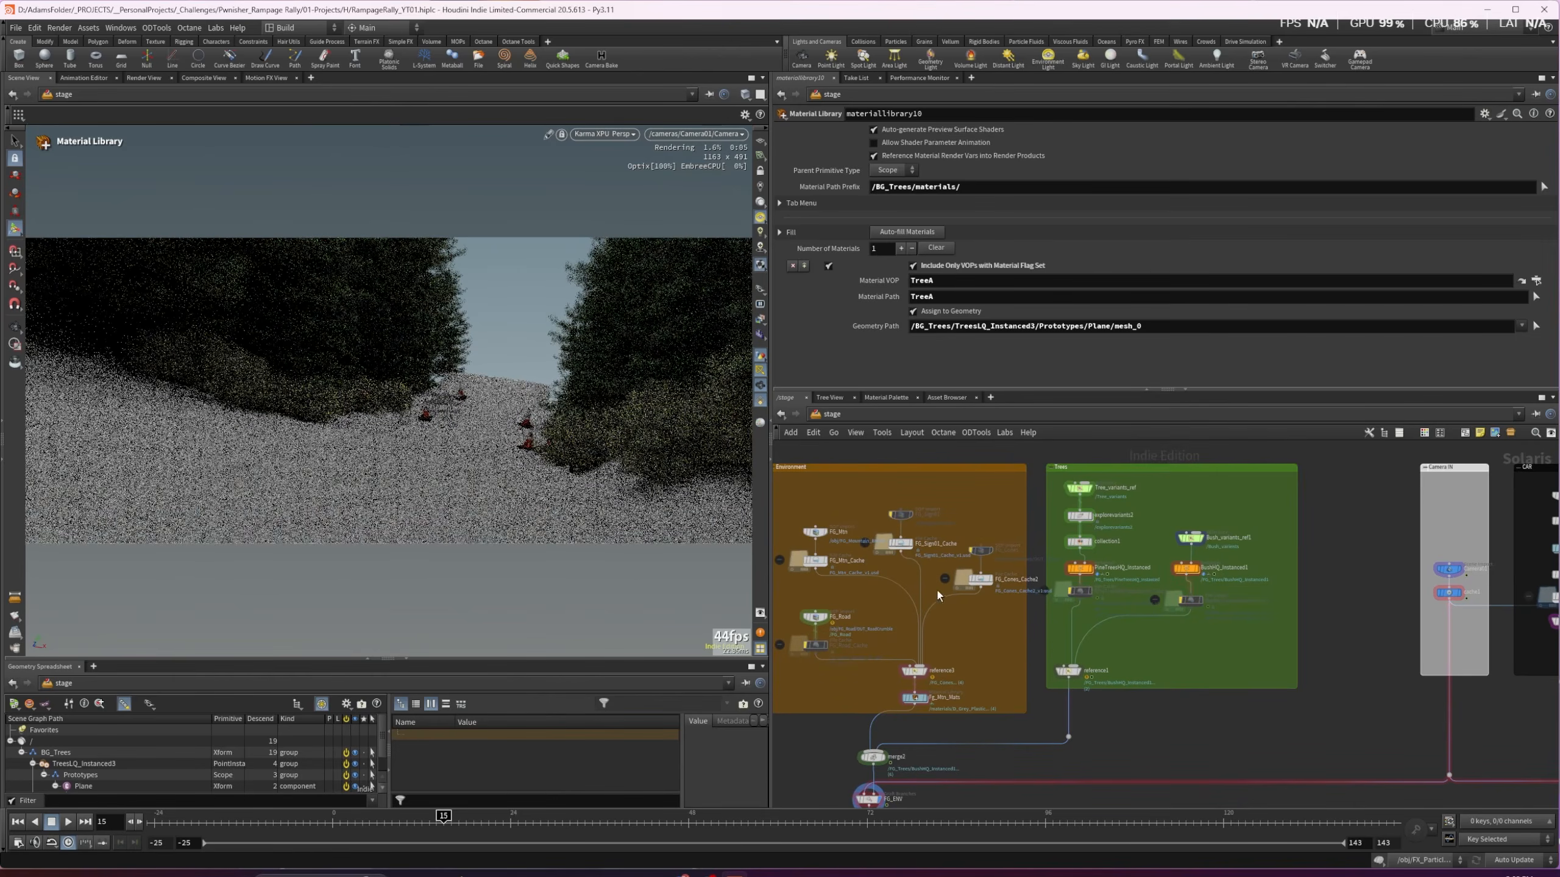
Switch to the object level, open the Sign01 geometry and examine the road sign up close
key("n")
left_click(860, 613)
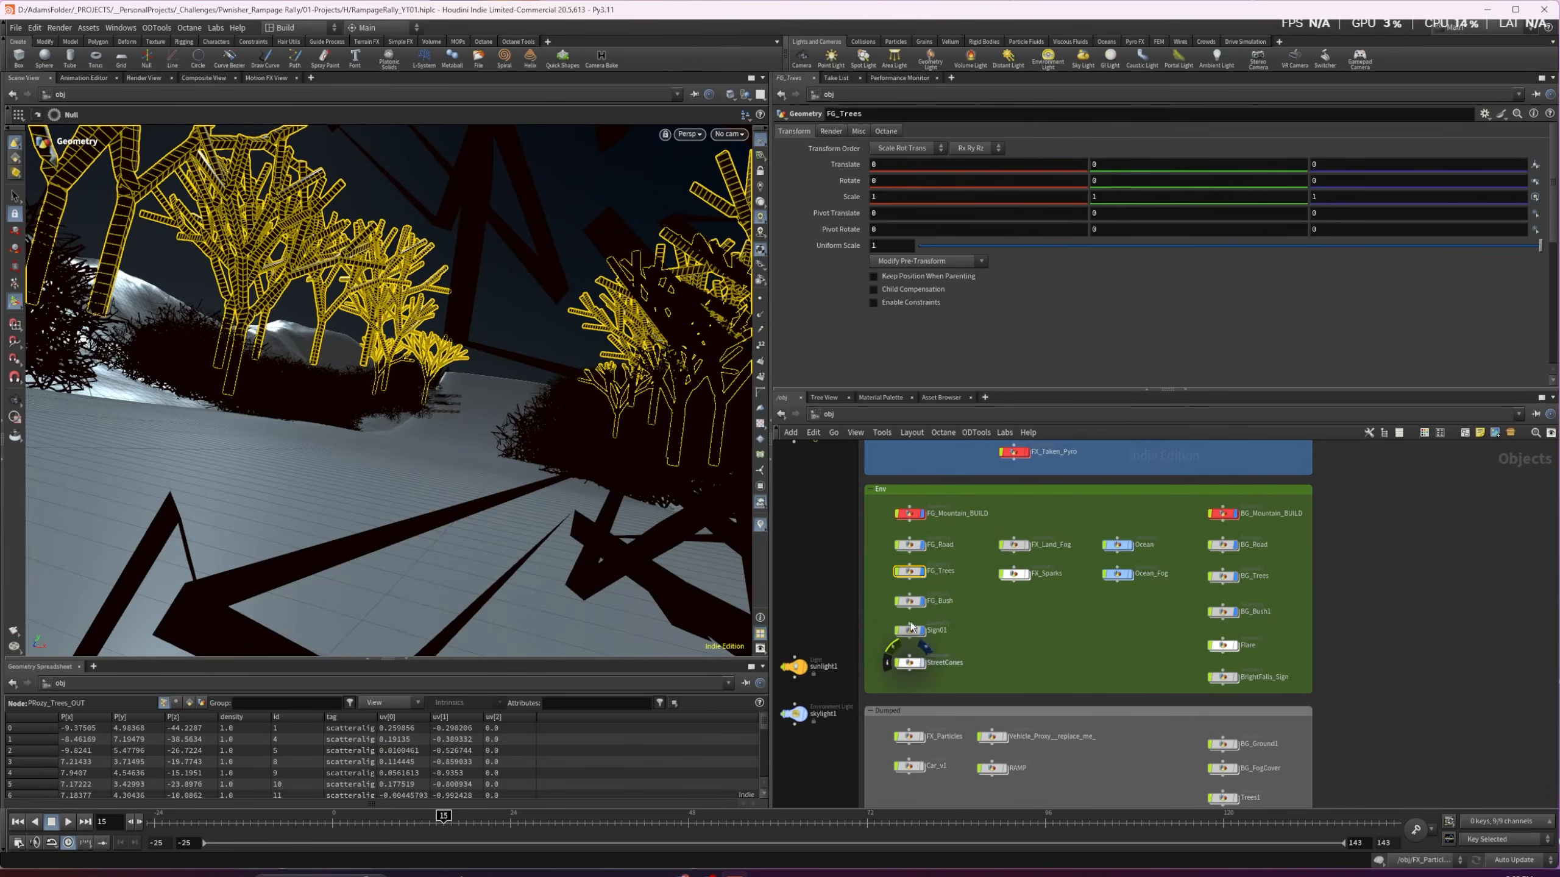
double_click(910, 631)
scroll(440, 406, "up", 8)
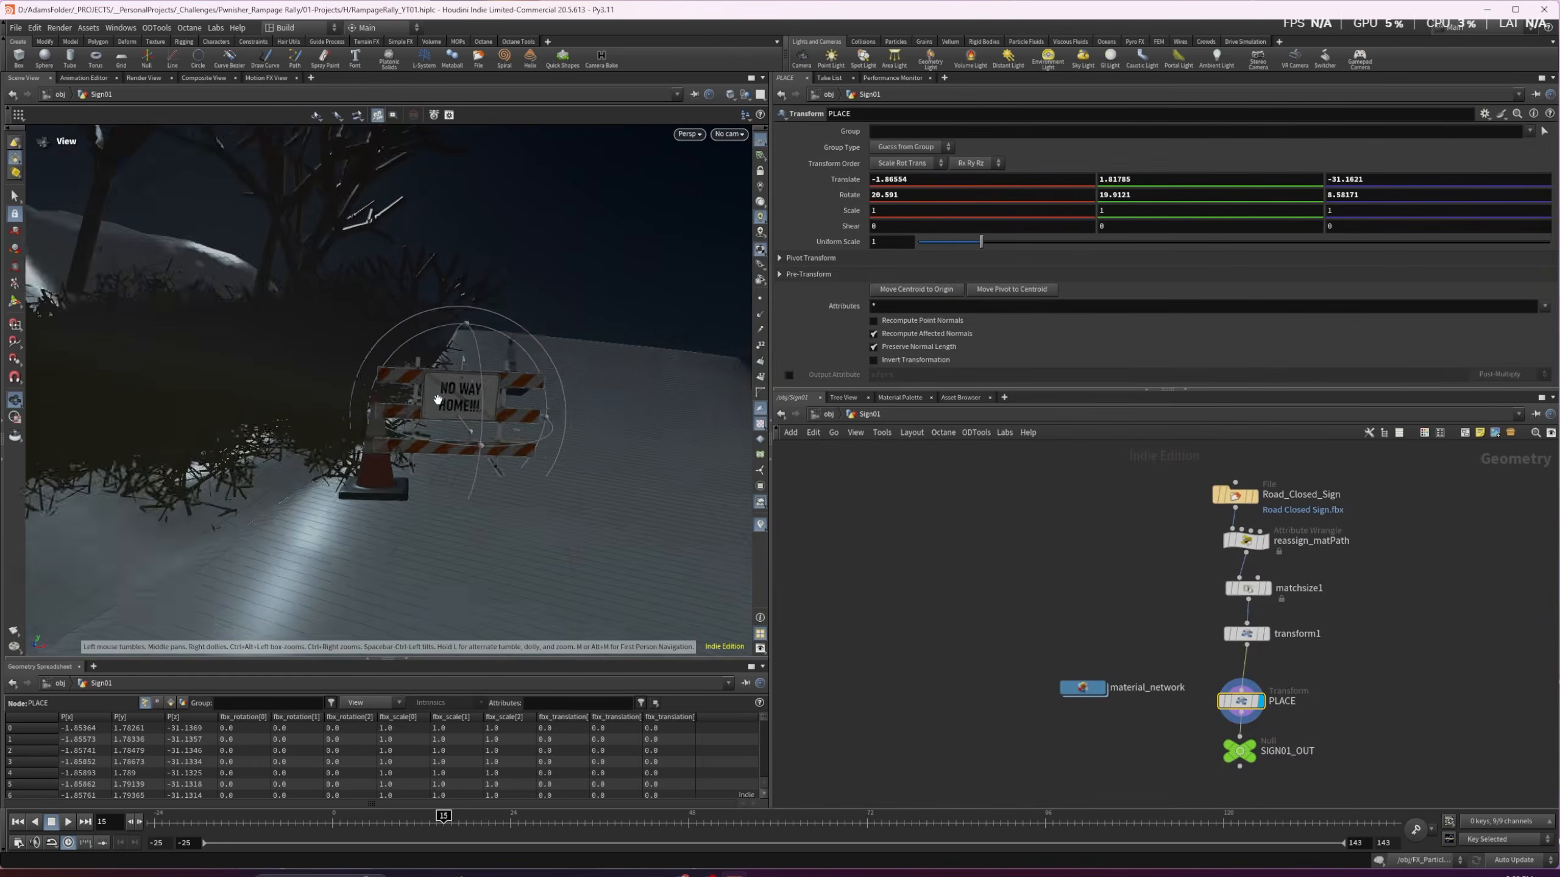
scroll(438, 400, "down", 2)
scroll(457, 403, "up", 6)
key("Return")
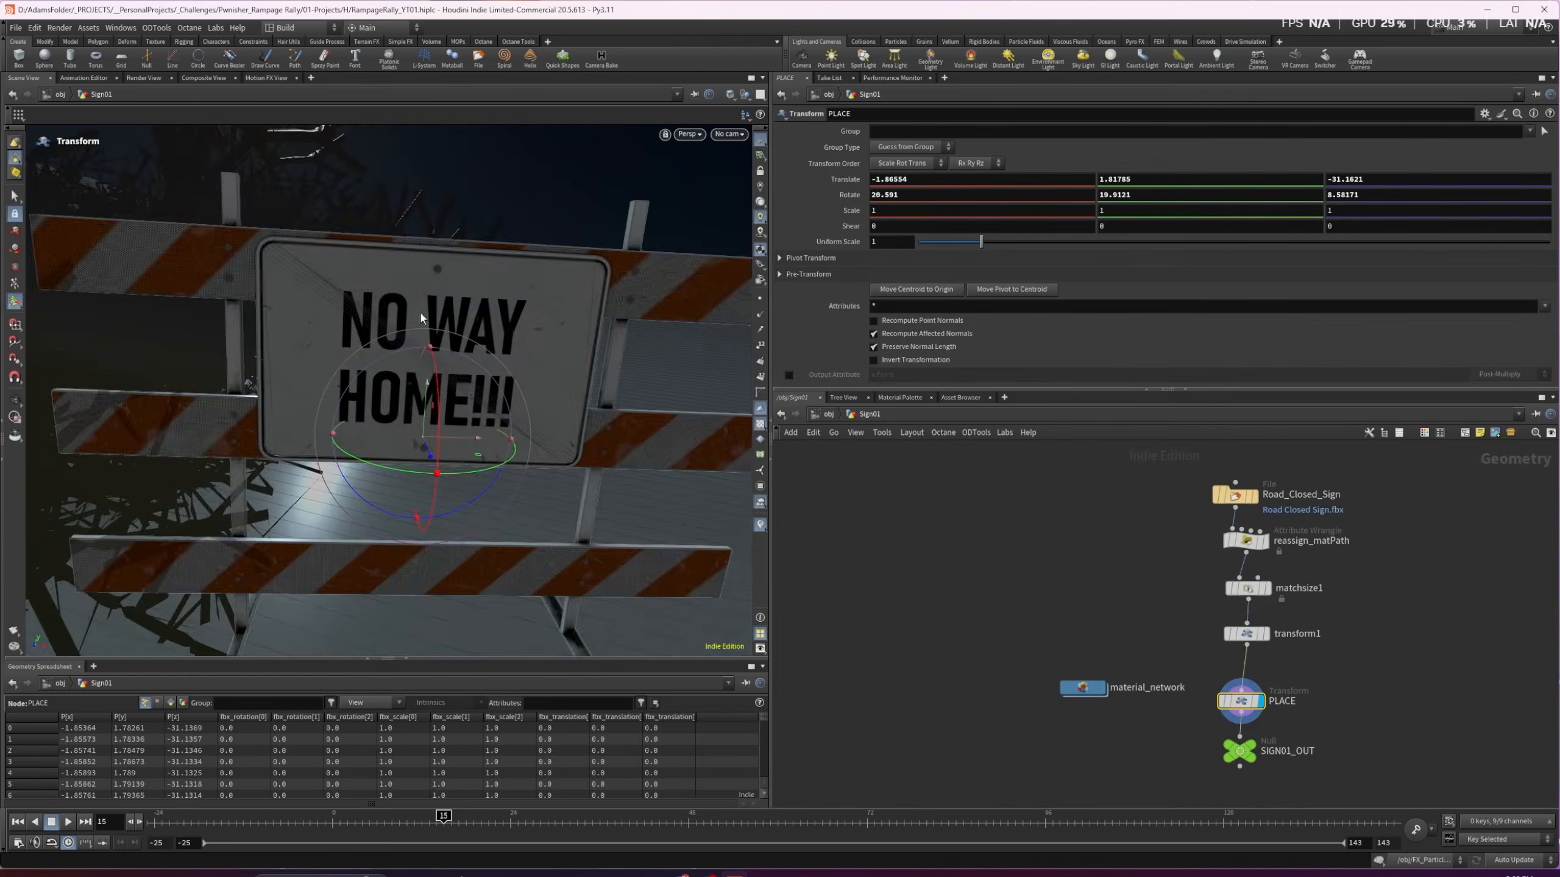
Return to the object network and view the sign's placement on the road among the trees
scroll(449, 373, "down", 10)
mouse_move(450, 373)
left_mouse_down("alt")
mouse_move(448, 399)
mouse_move(465, 394)
mouse_move(425, 387)
mouse_move(370, 411)
mouse_move(424, 408)
mouse_move(446, 349)
mouse_move(459, 382)
mouse_move(456, 362)
mouse_move(435, 372)
left_mouse_up("alt")
scroll(465, 394, "down", 3)
key("u")
left_click_drag(412, 436, 415, 390, "alt")
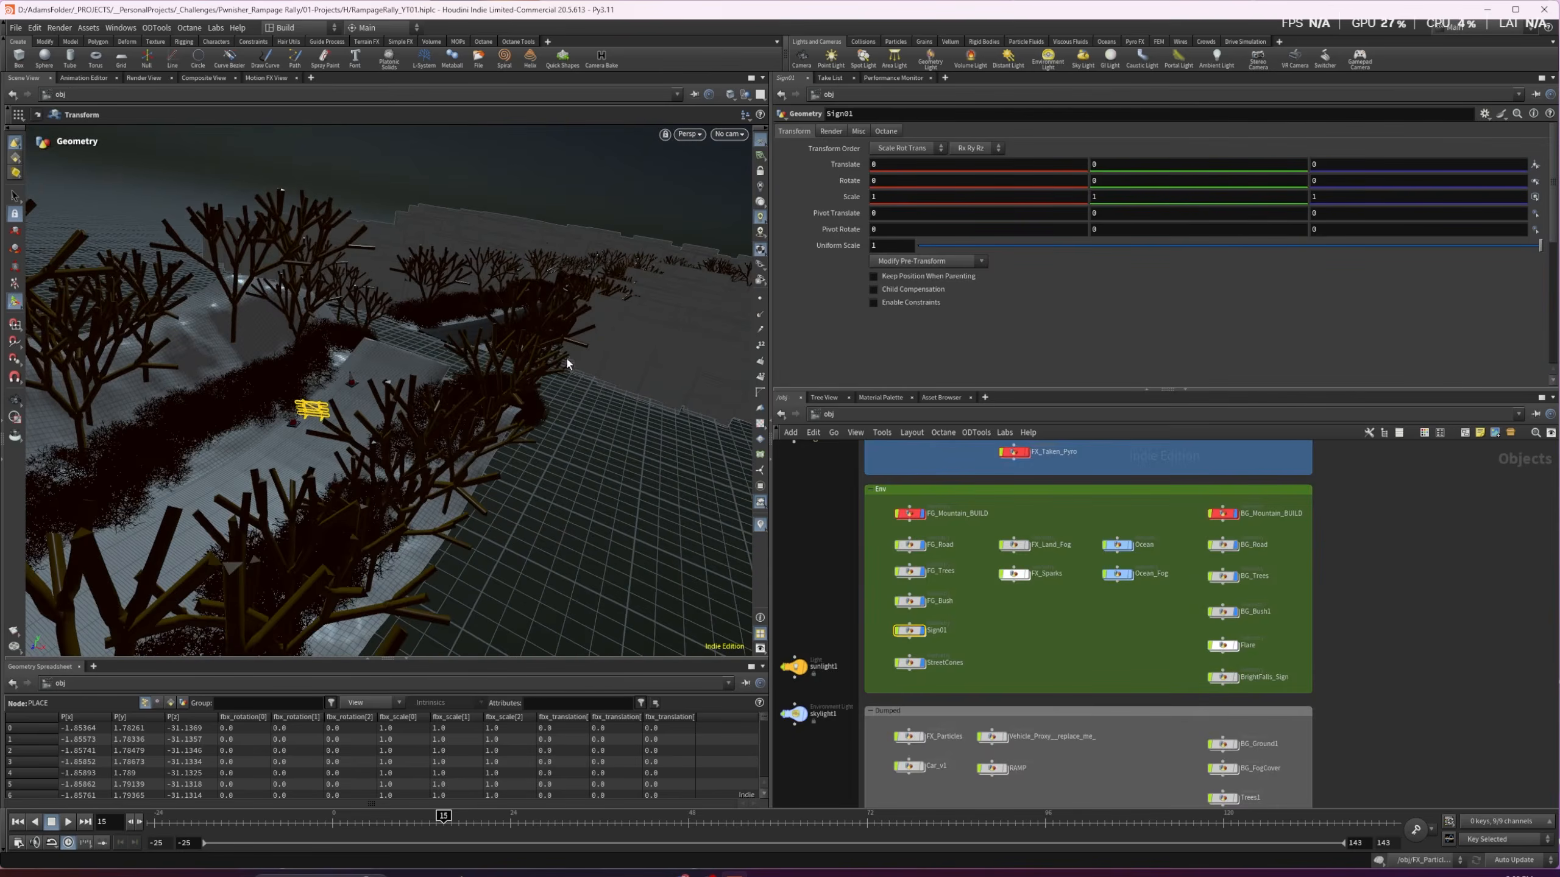
Display the Ocean object from the Env group and open its geometry network
left_click(1128, 662)
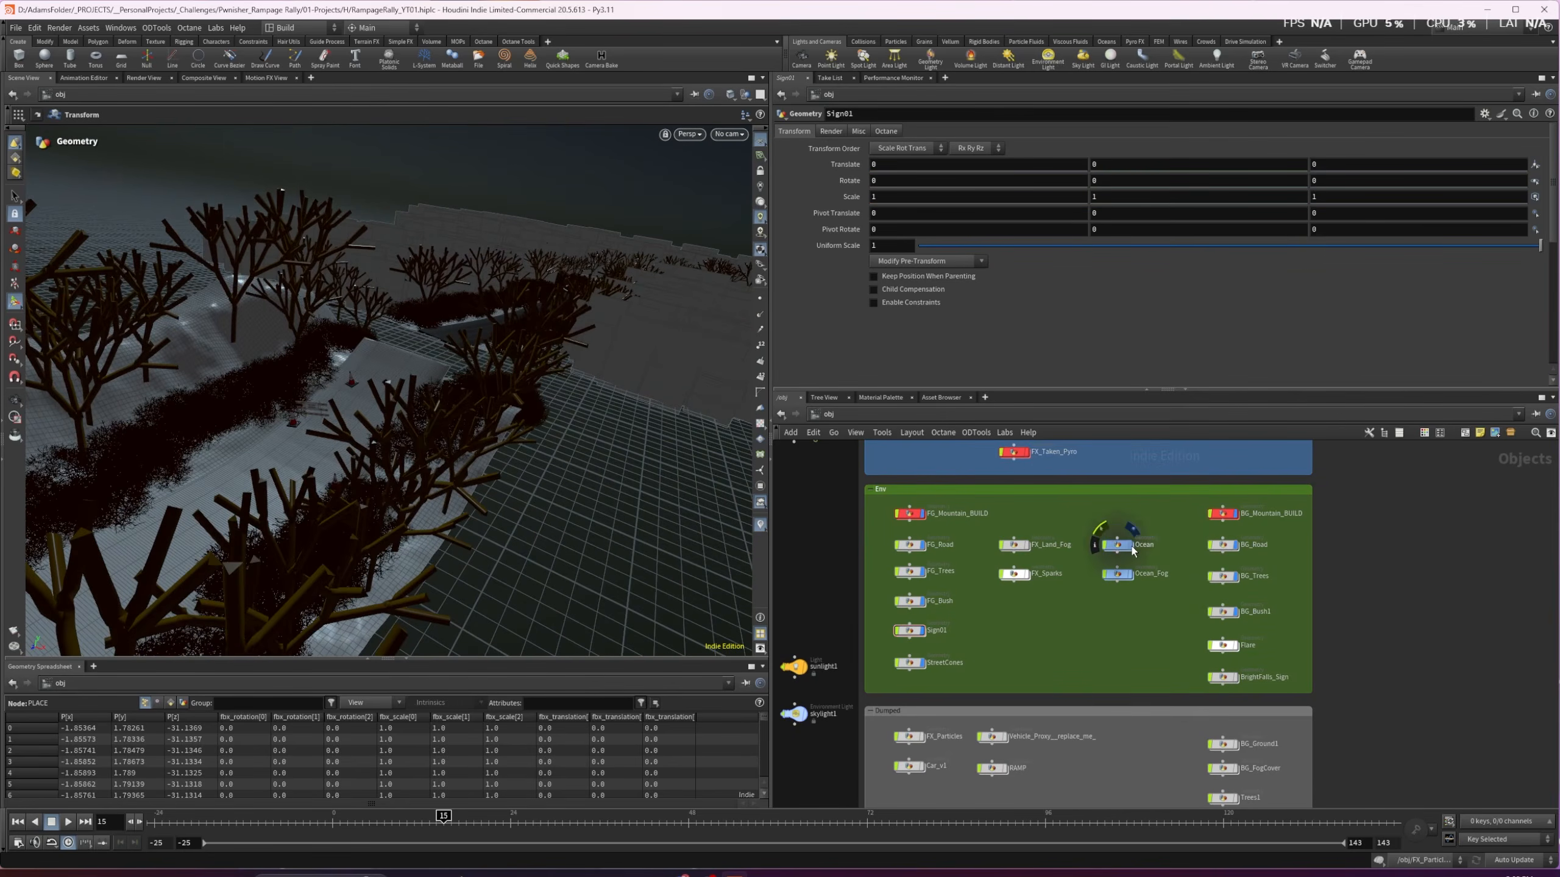
left_click(1132, 550)
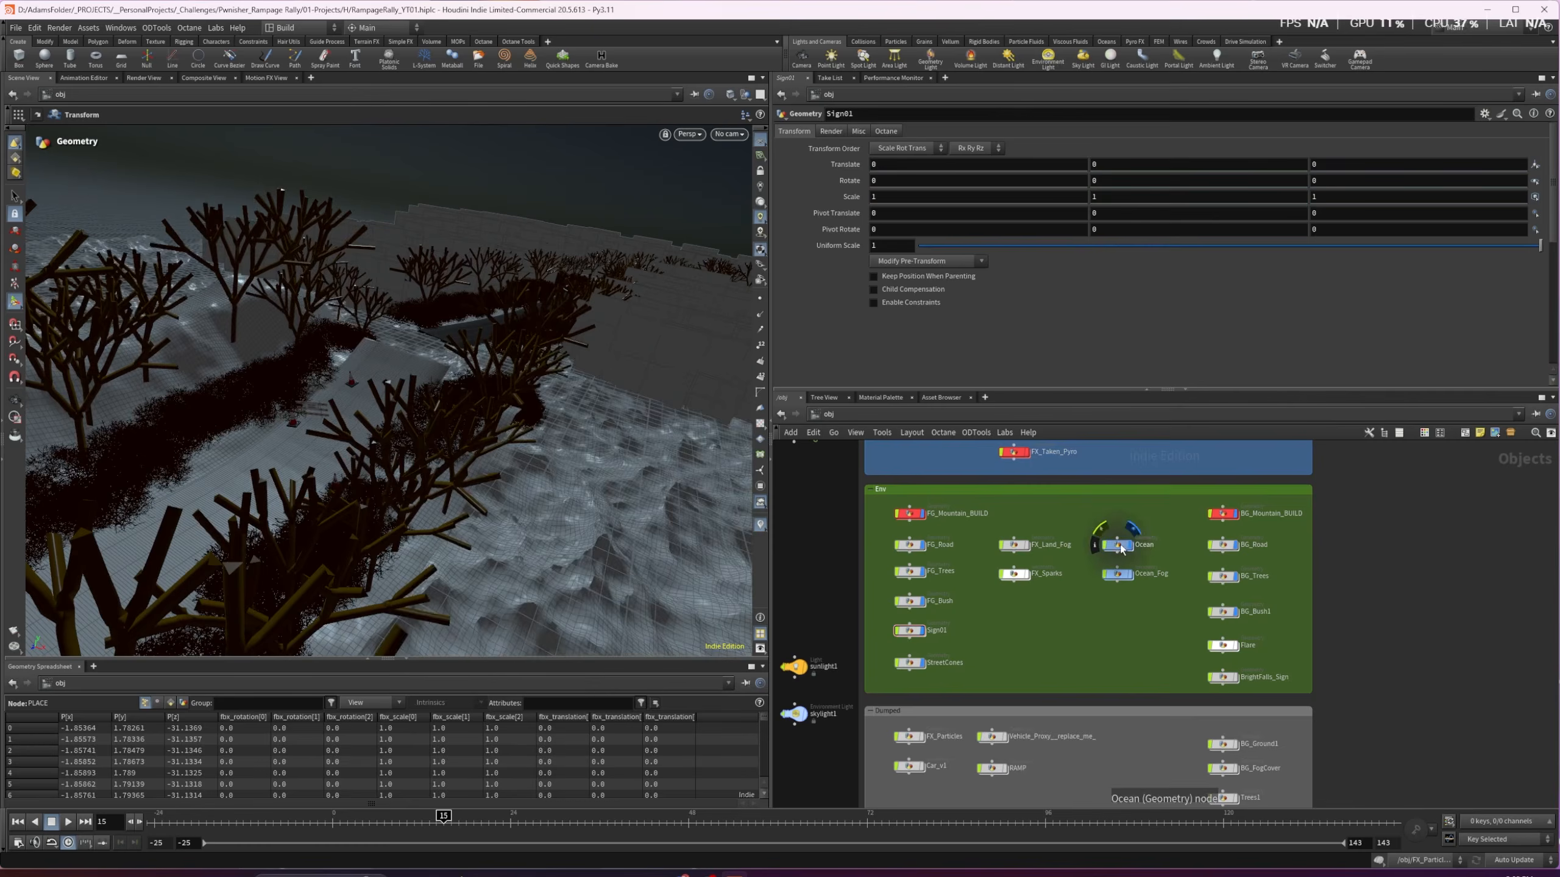
double_click(1117, 545)
Hide the other objects in the viewport and examine the isolated ocean surface
key("Escape")
mouse_move(337, 443)
left_mouse_down()
mouse_move(404, 428)
mouse_move(341, 421)
mouse_move(463, 443)
mouse_move(308, 439)
left_mouse_up()
key("Return")
left_click(745, 94)
left_click(765, 111)
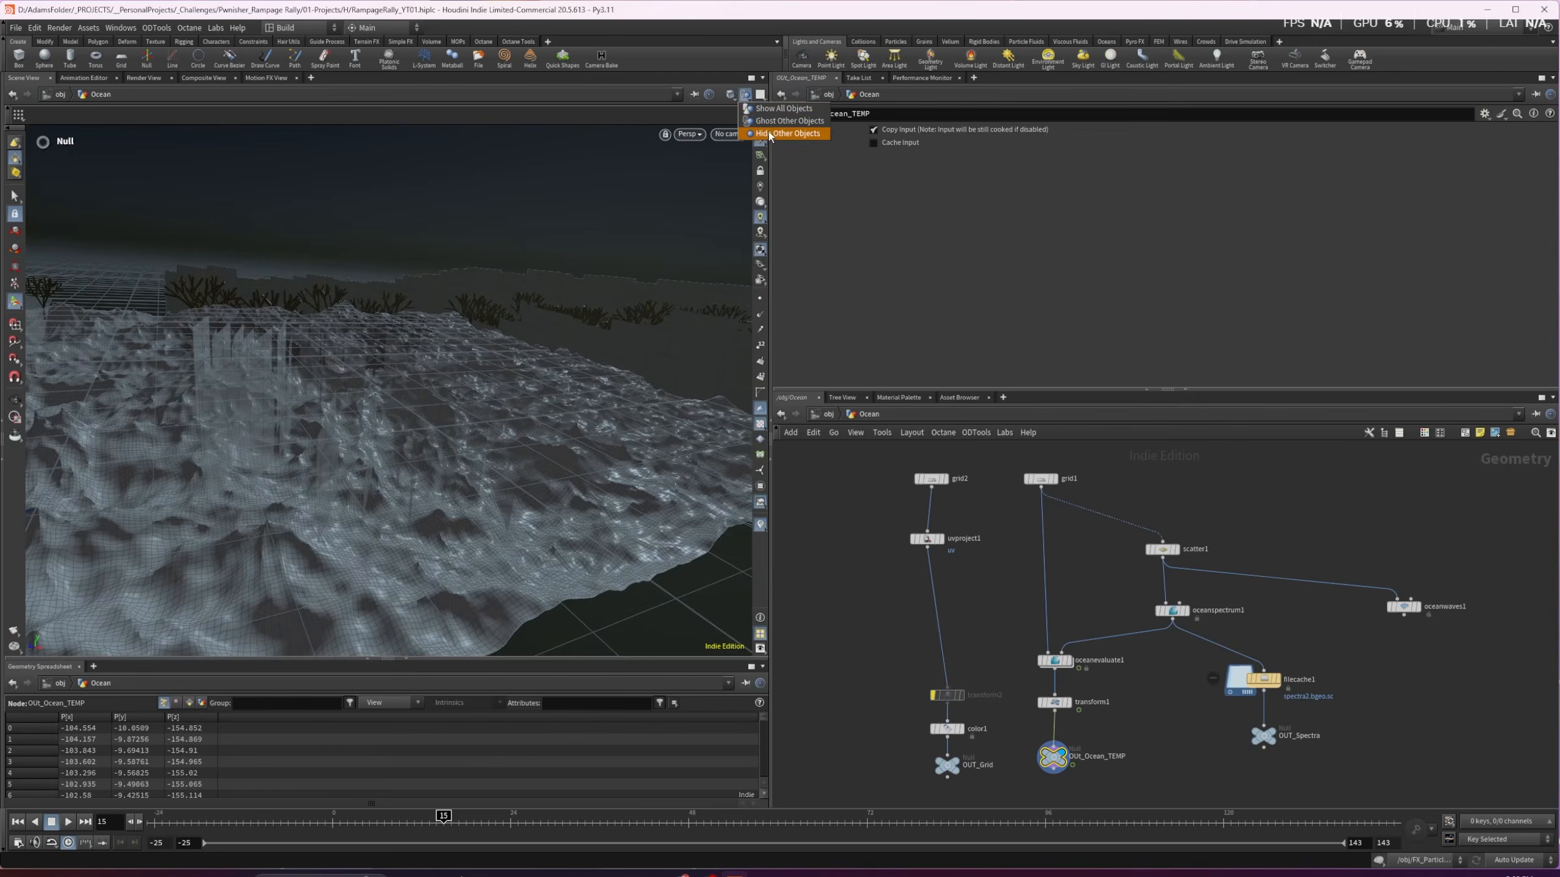
key("Escape")
left_click_drag(230, 481, 401, 450)
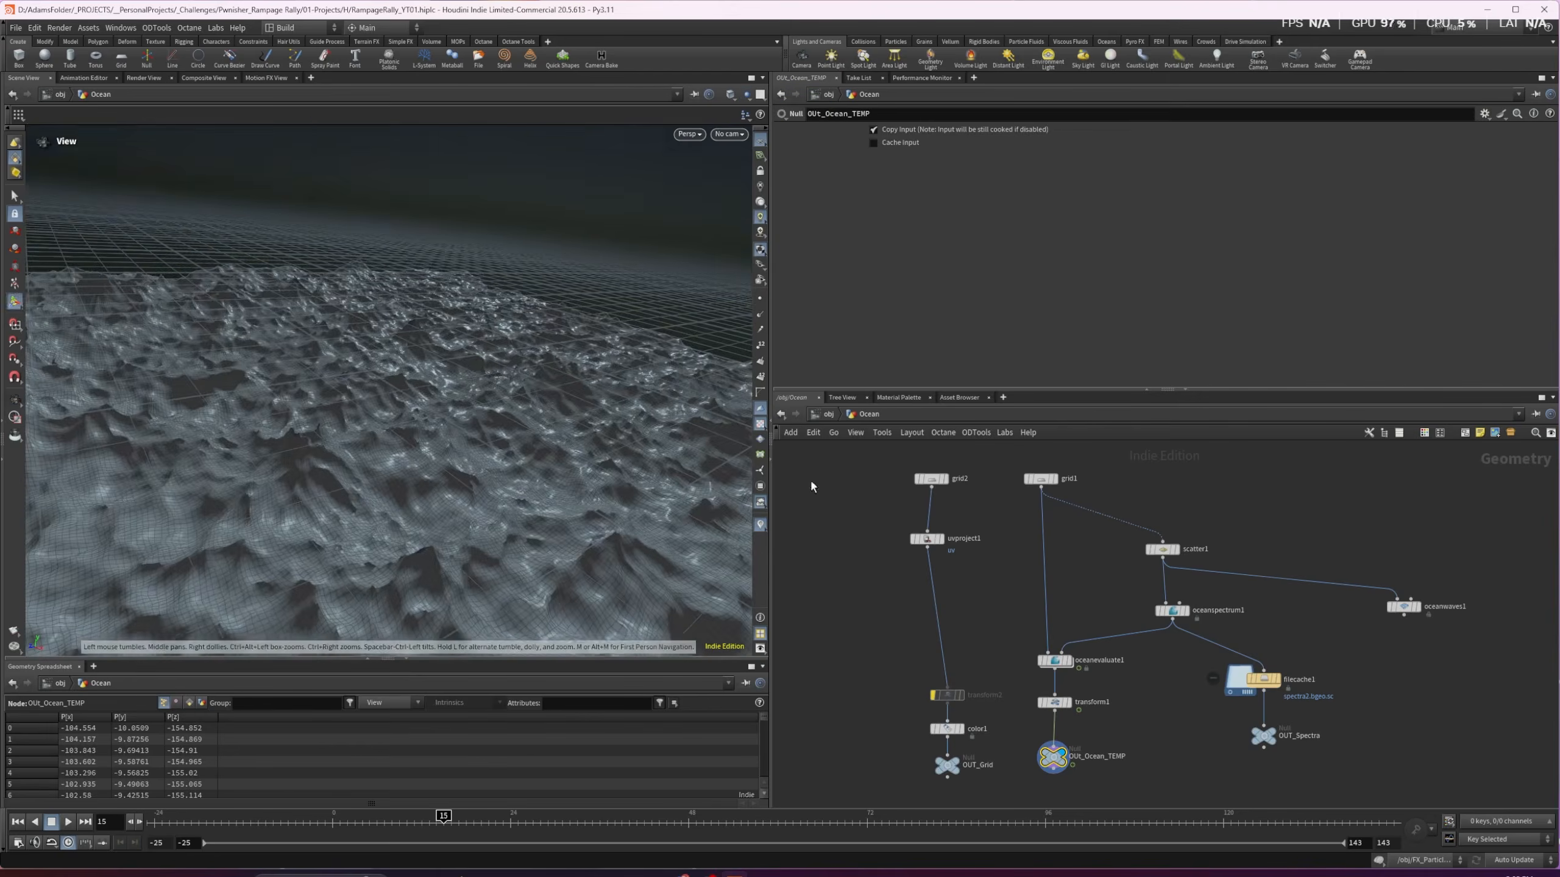
Inspect the ocean's grid1, scatter1 and oceanspectrum1 nodes, including the spectrum's wind settings
left_click(1054, 479)
left_click(1174, 549)
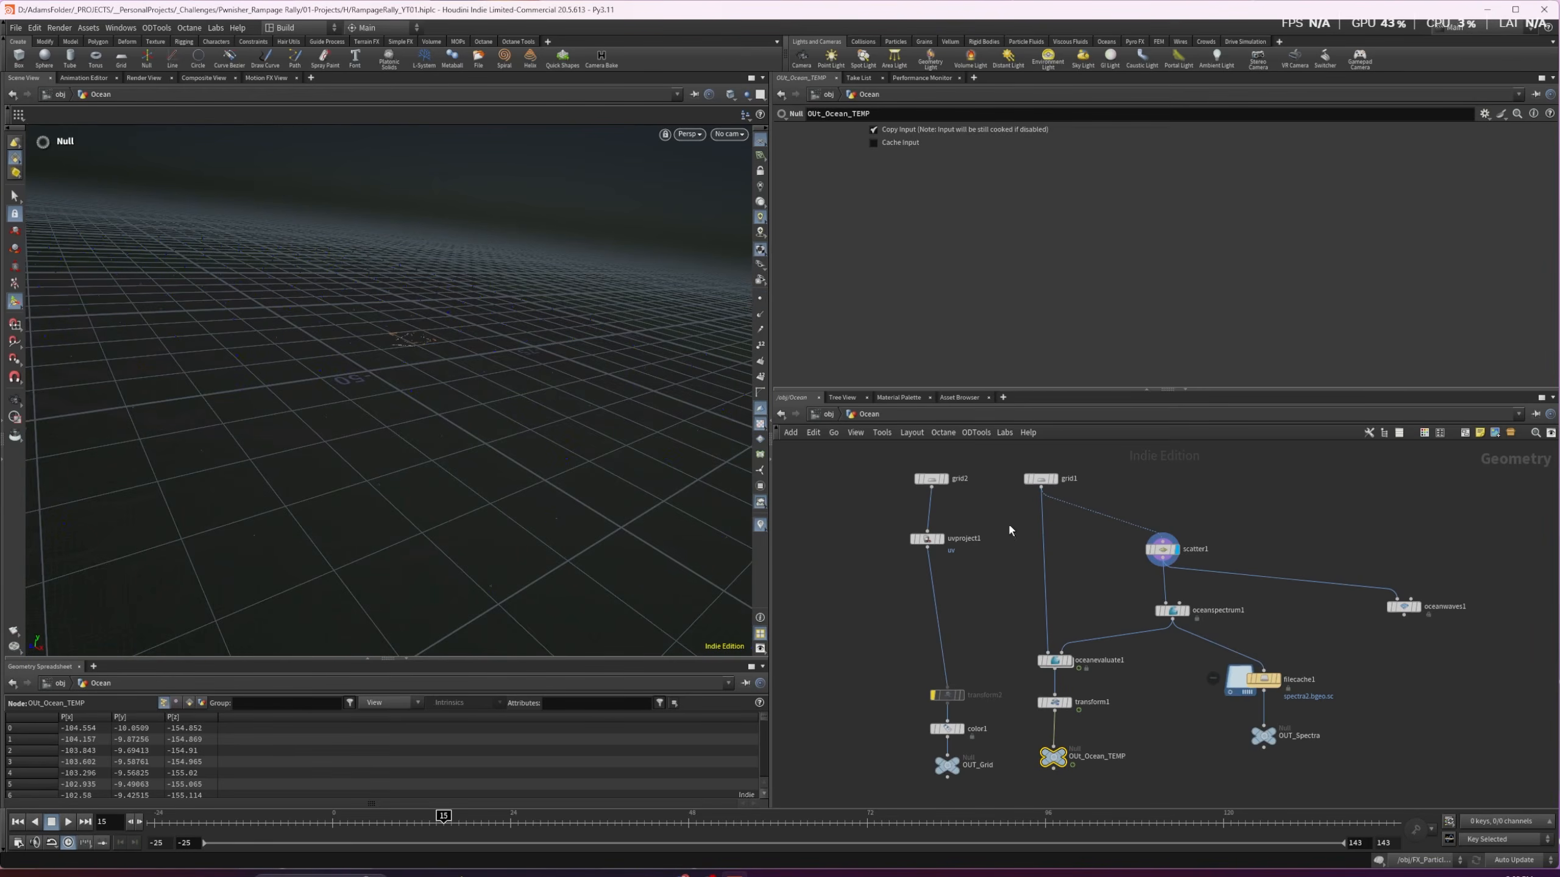
left_click(1182, 611)
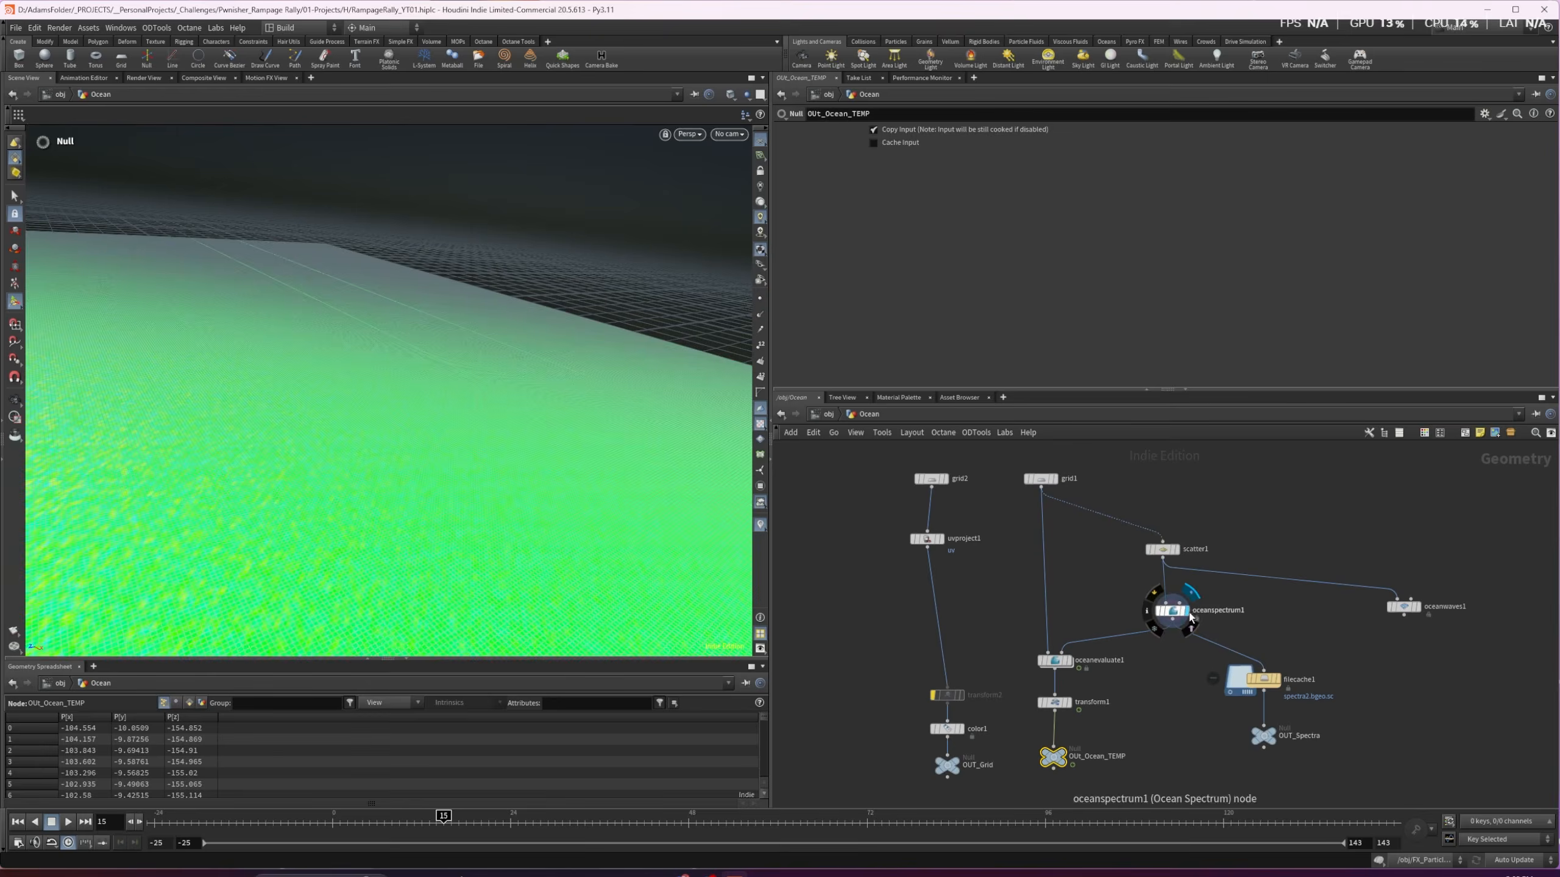
left_click(1171, 611)
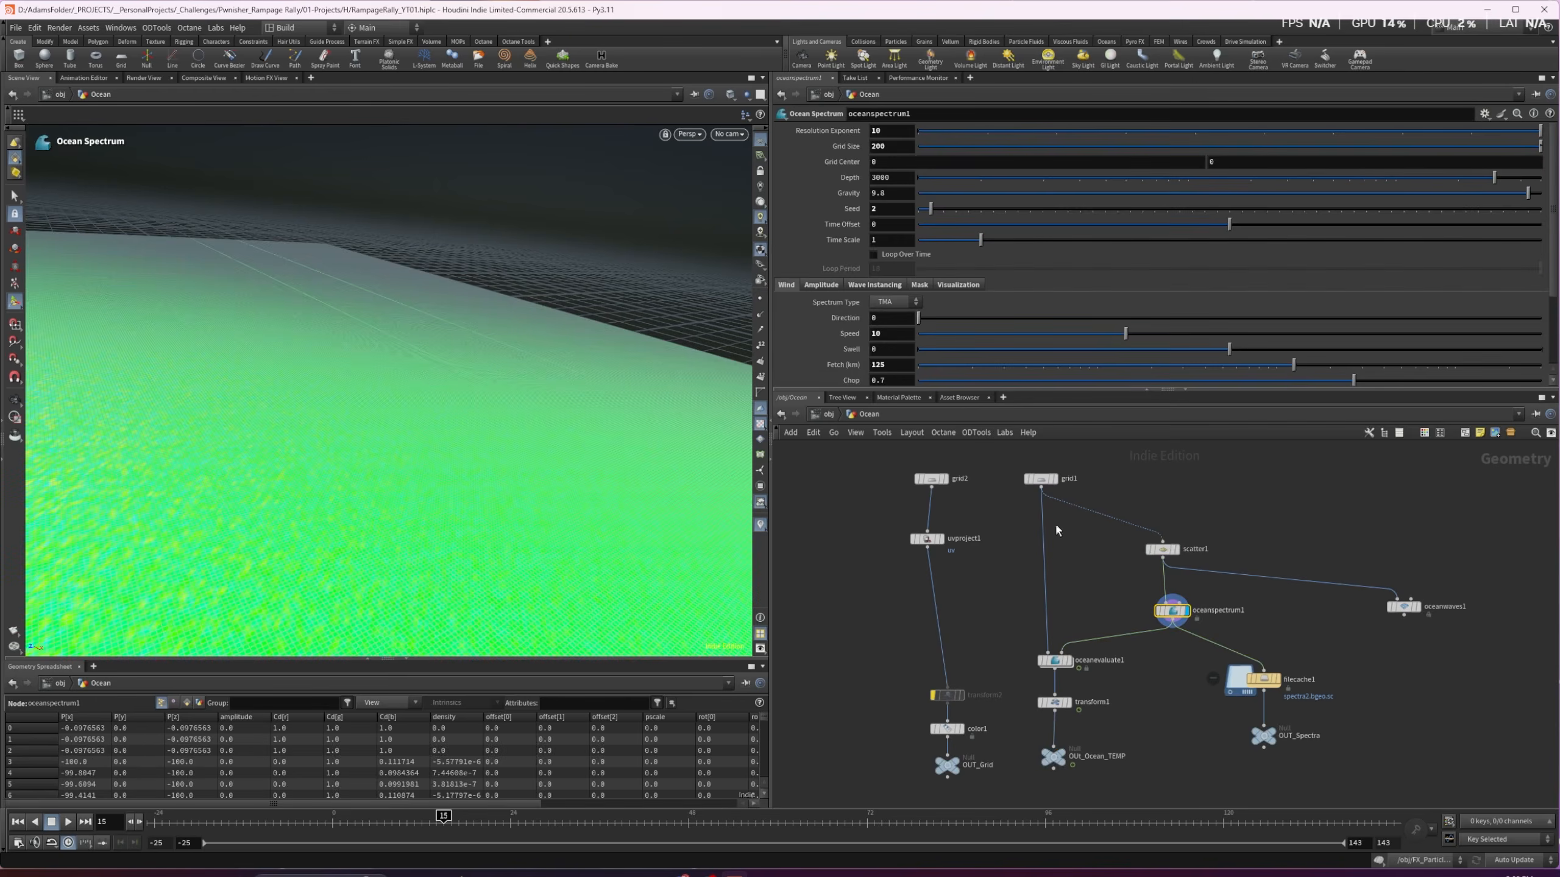
scroll(891, 266, "down", 3)
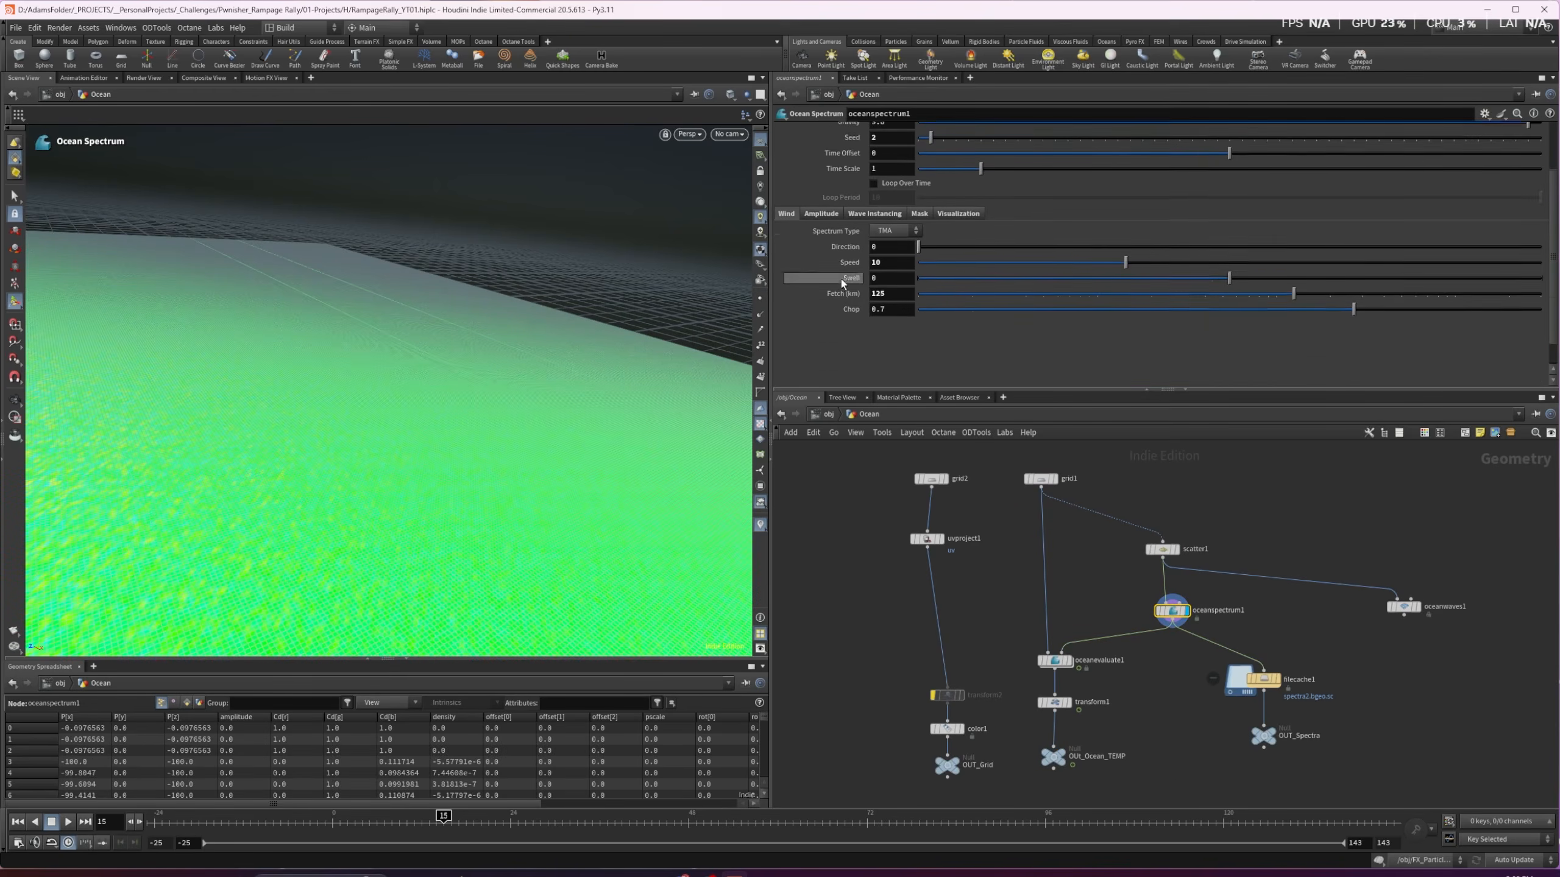
Display oceanevaluate1 and scrub the timeline to frame 59 to preview the wave motion
left_click(1071, 643)
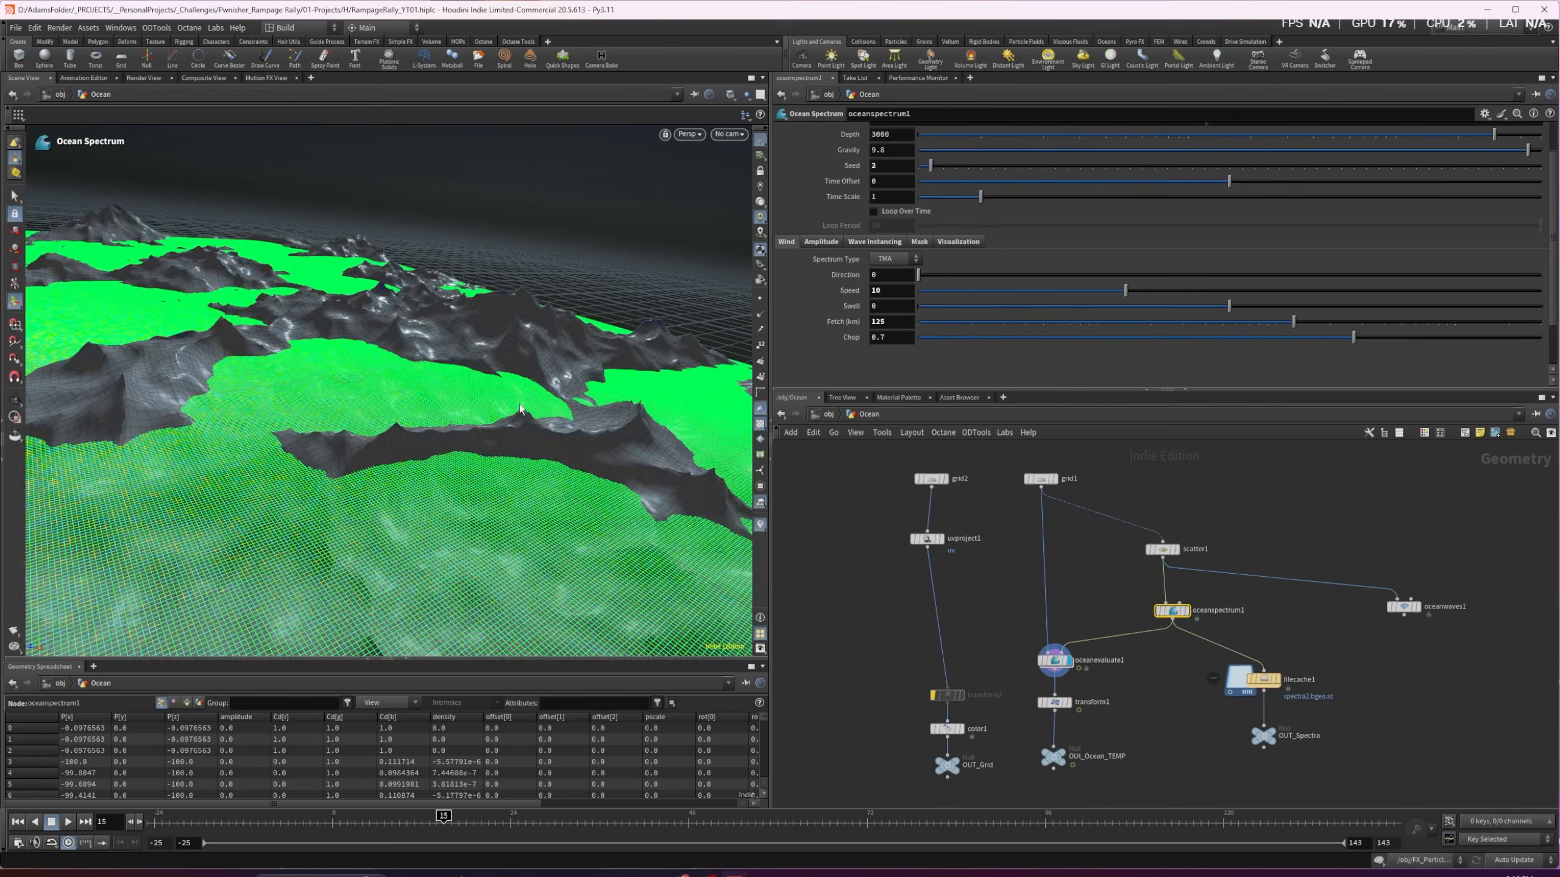
left_click(1061, 658)
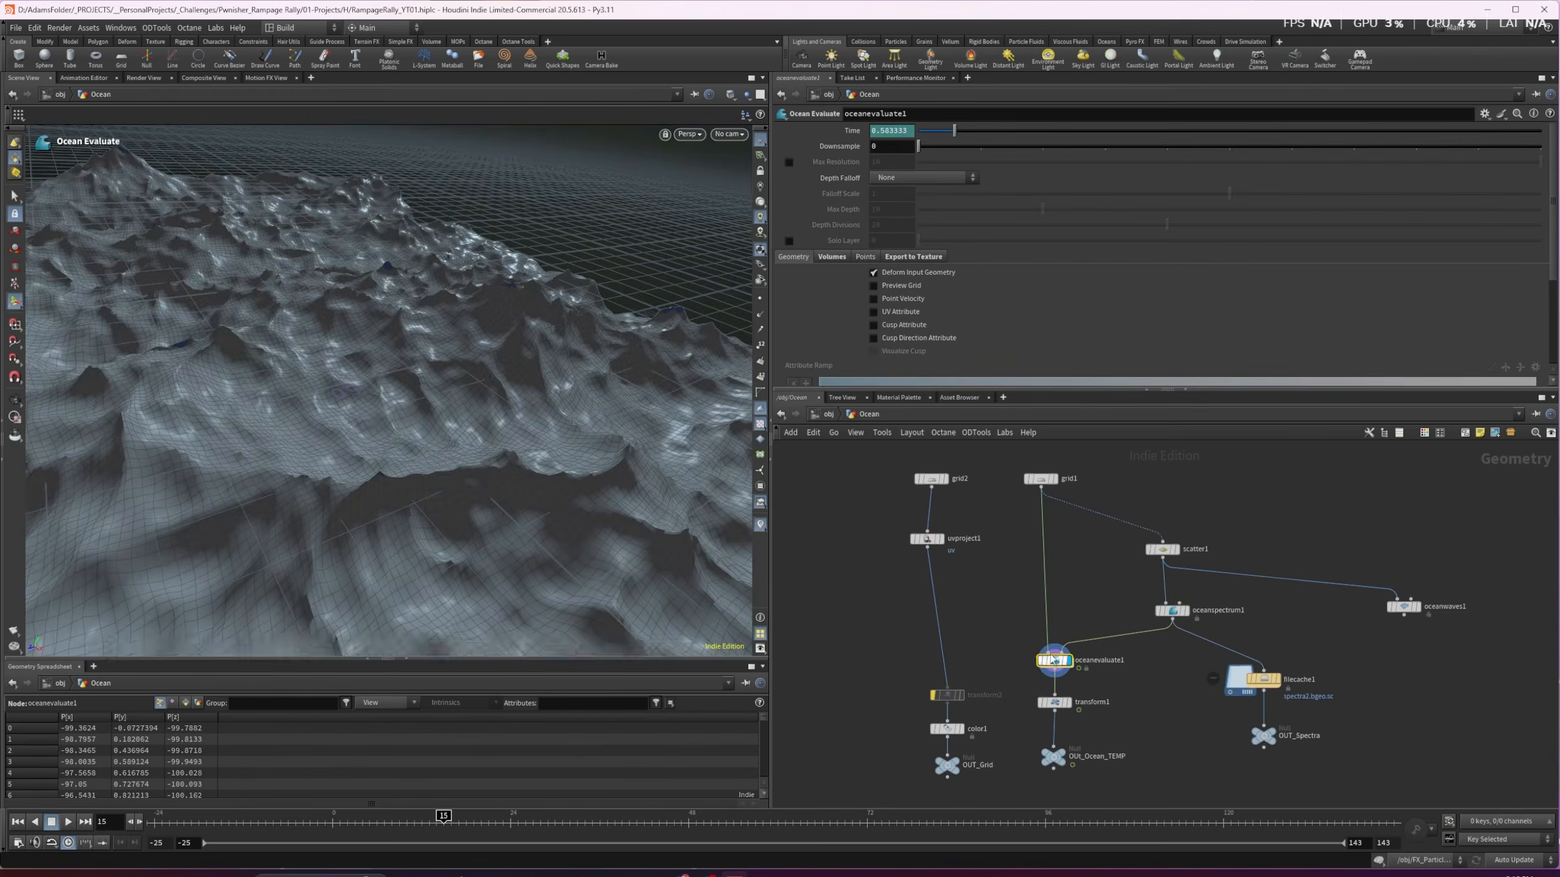
scroll(1123, 676, "down", 2)
right_click_drag(271, 376, 318, 429, "alt")
left_click_drag(445, 817, 773, 819)
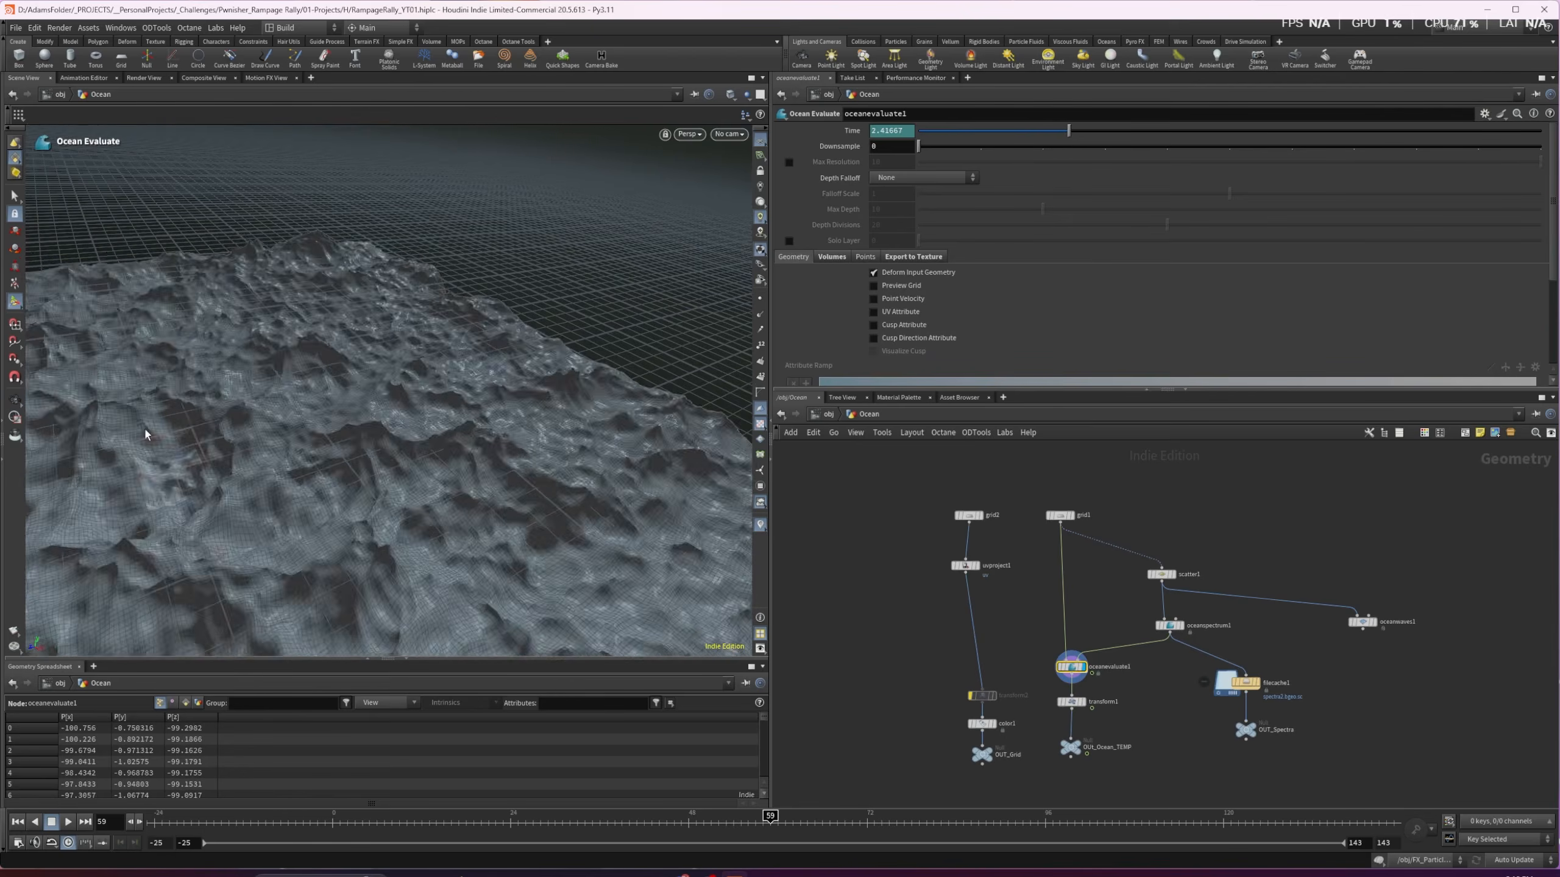
left_click_drag(147, 432, 370, 367, "alt")
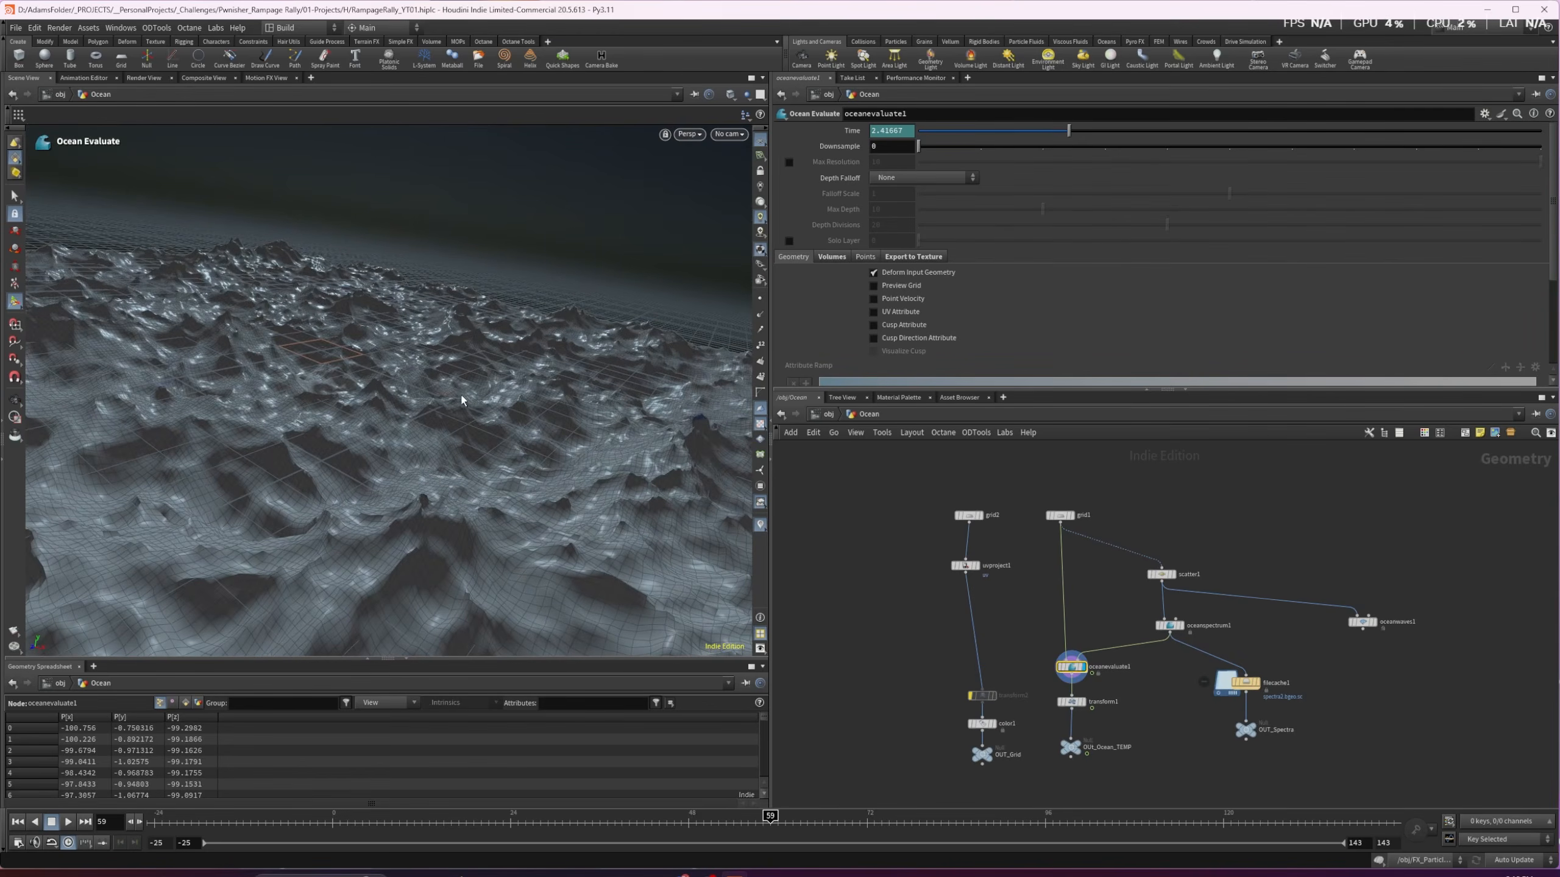
Inspect oceanspectrum1 and the spectra2.bgeo.sc cache in filecache1, and switch to the stage network
left_click(1169, 626)
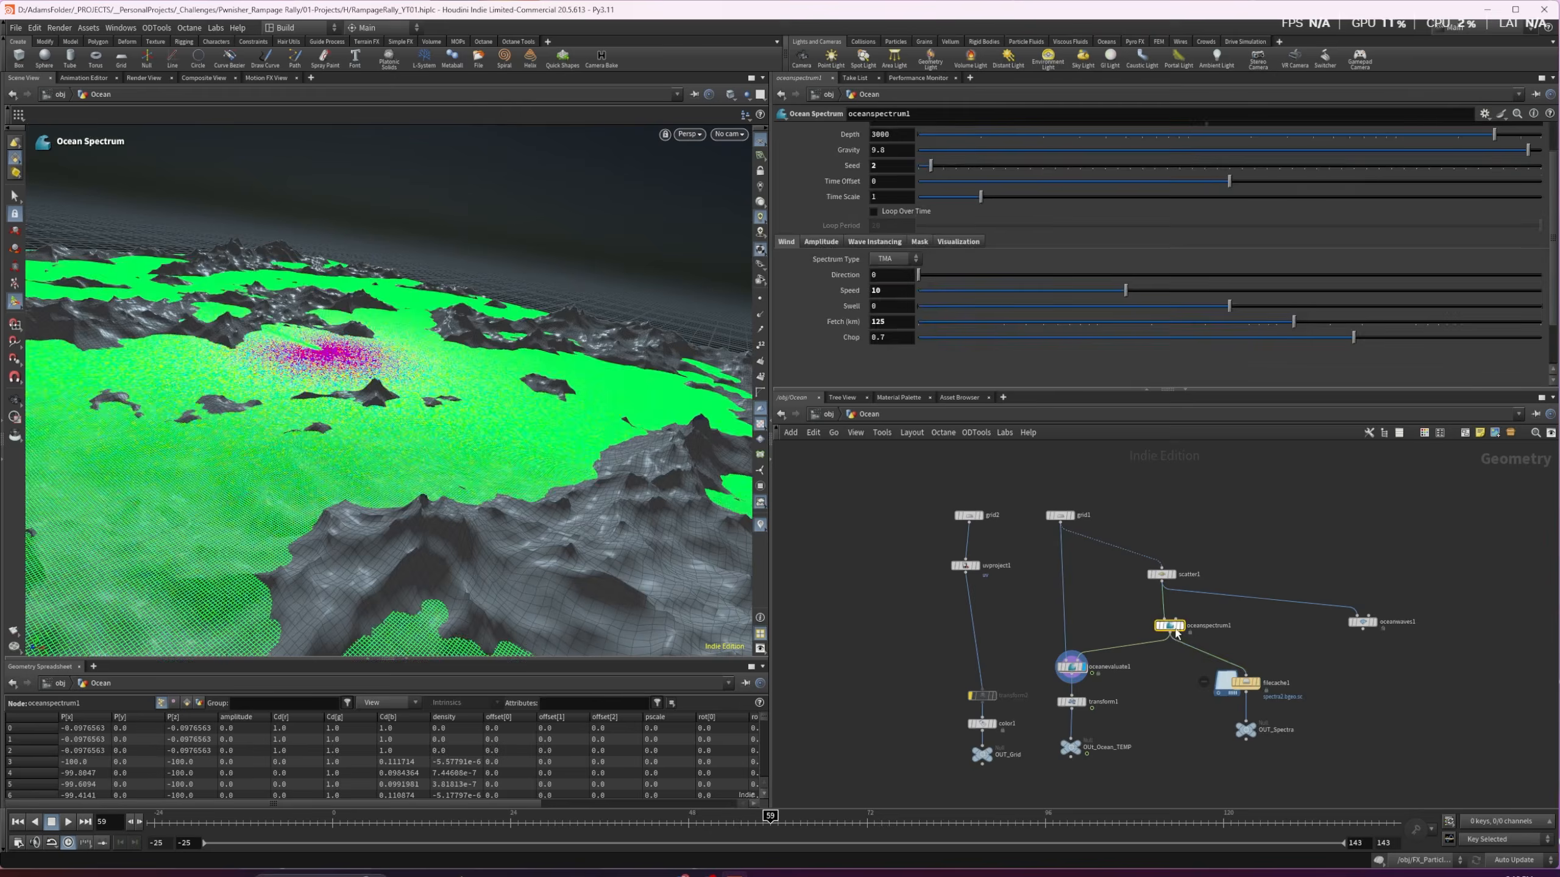
left_click(1245, 683)
key("n")
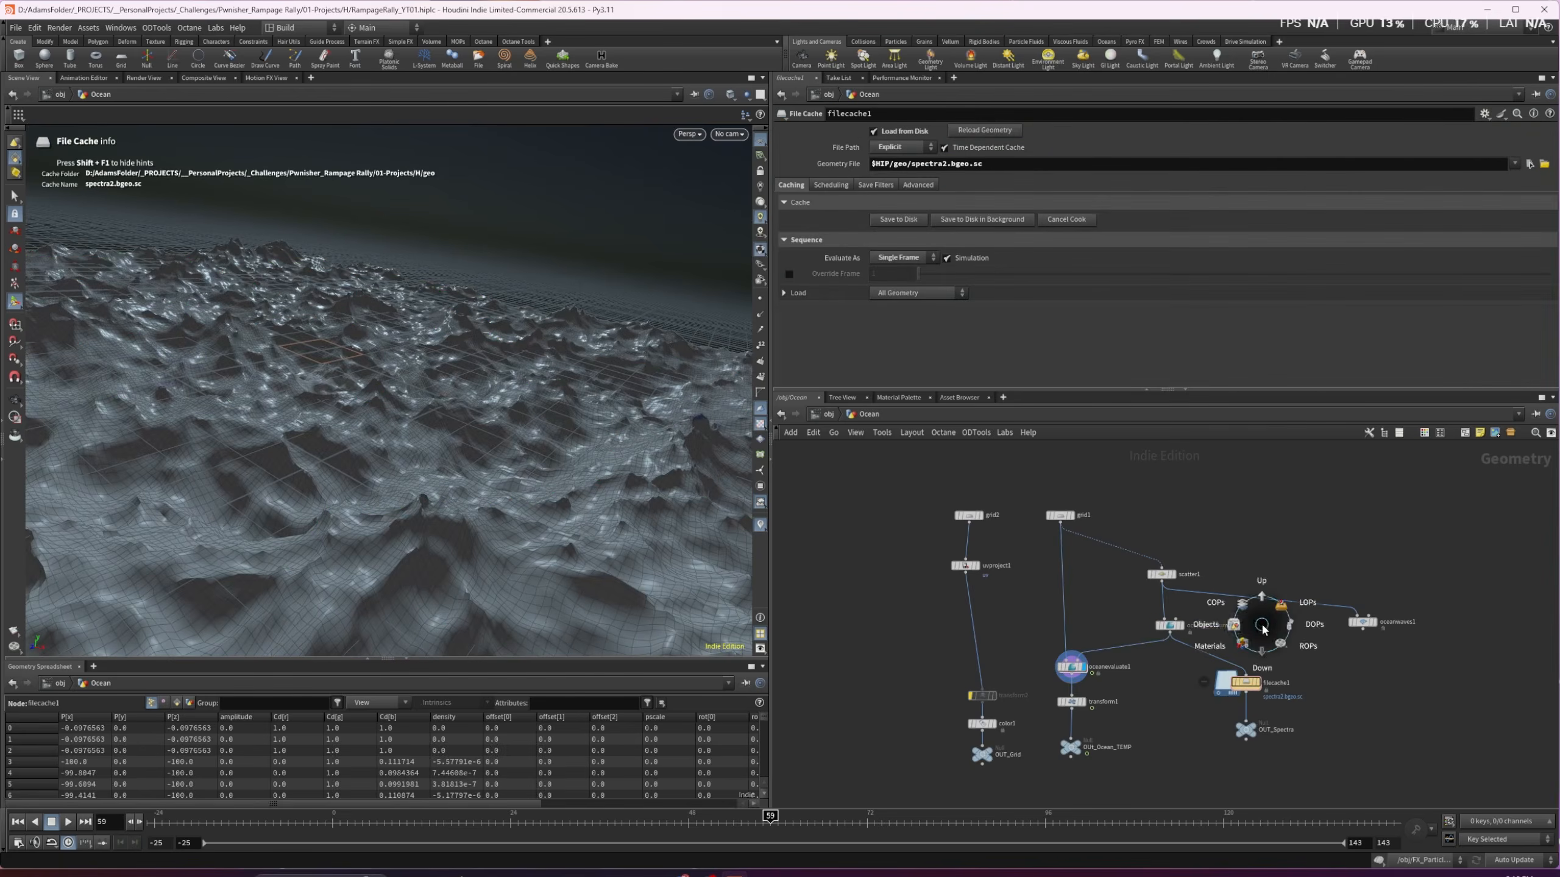
left_click(1286, 605)
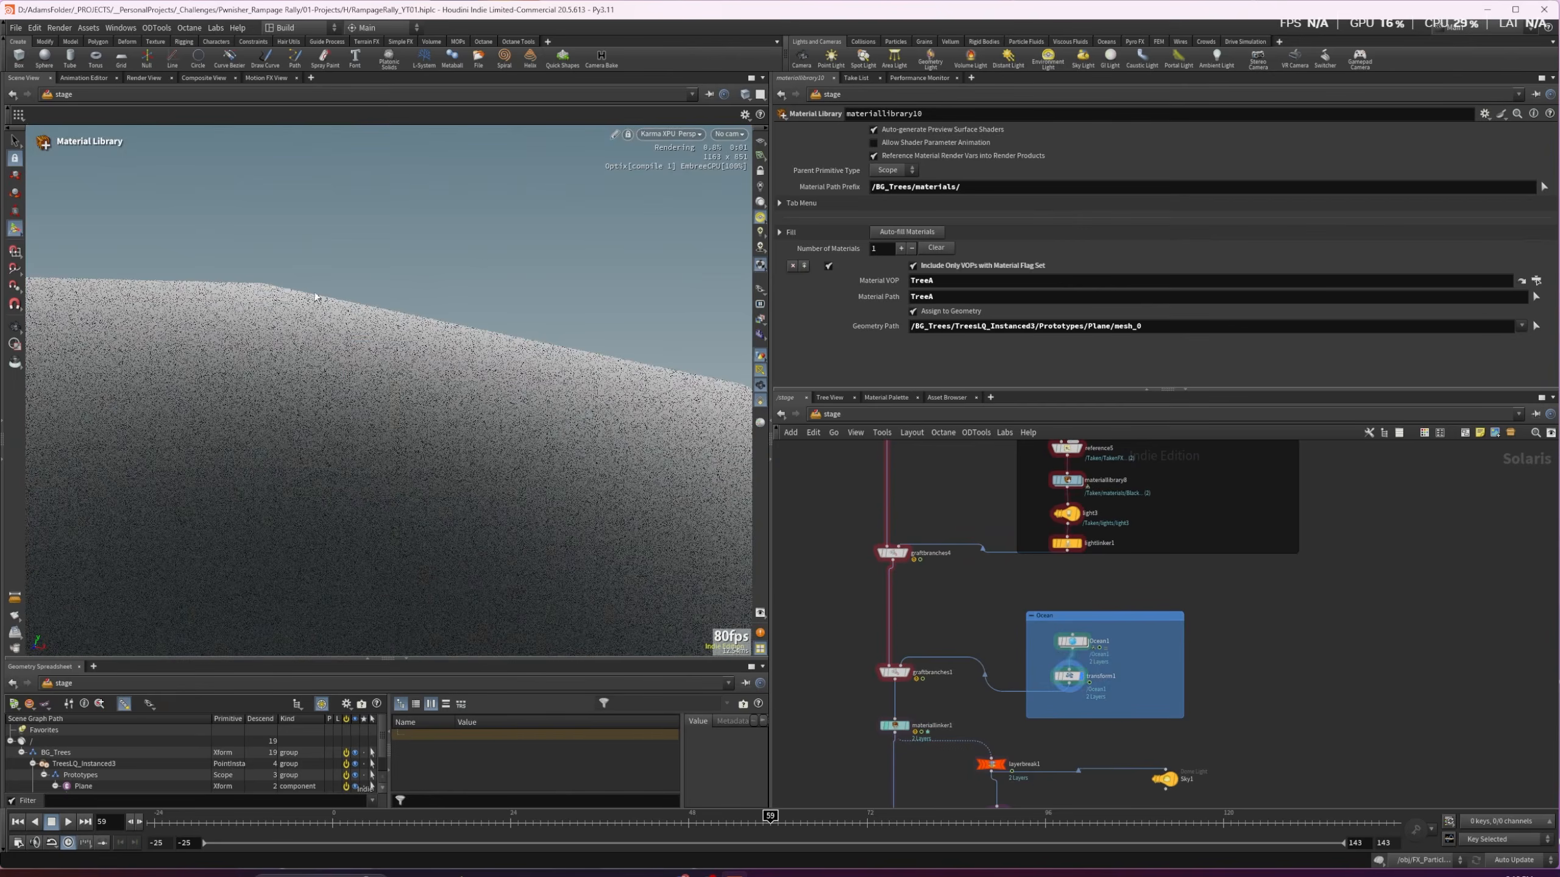
Locate the SH02 Ocean Render network on the stage and display its houdinipreviewprocedurals2 node
middle_click_drag(1041, 744, 1039, 477)
scroll(1047, 739, "down", 2)
middle_click_drag(1048, 740, 1051, 552)
middle_click_drag(1395, 720, 1052, 647)
scroll(1077, 647, "up", 2)
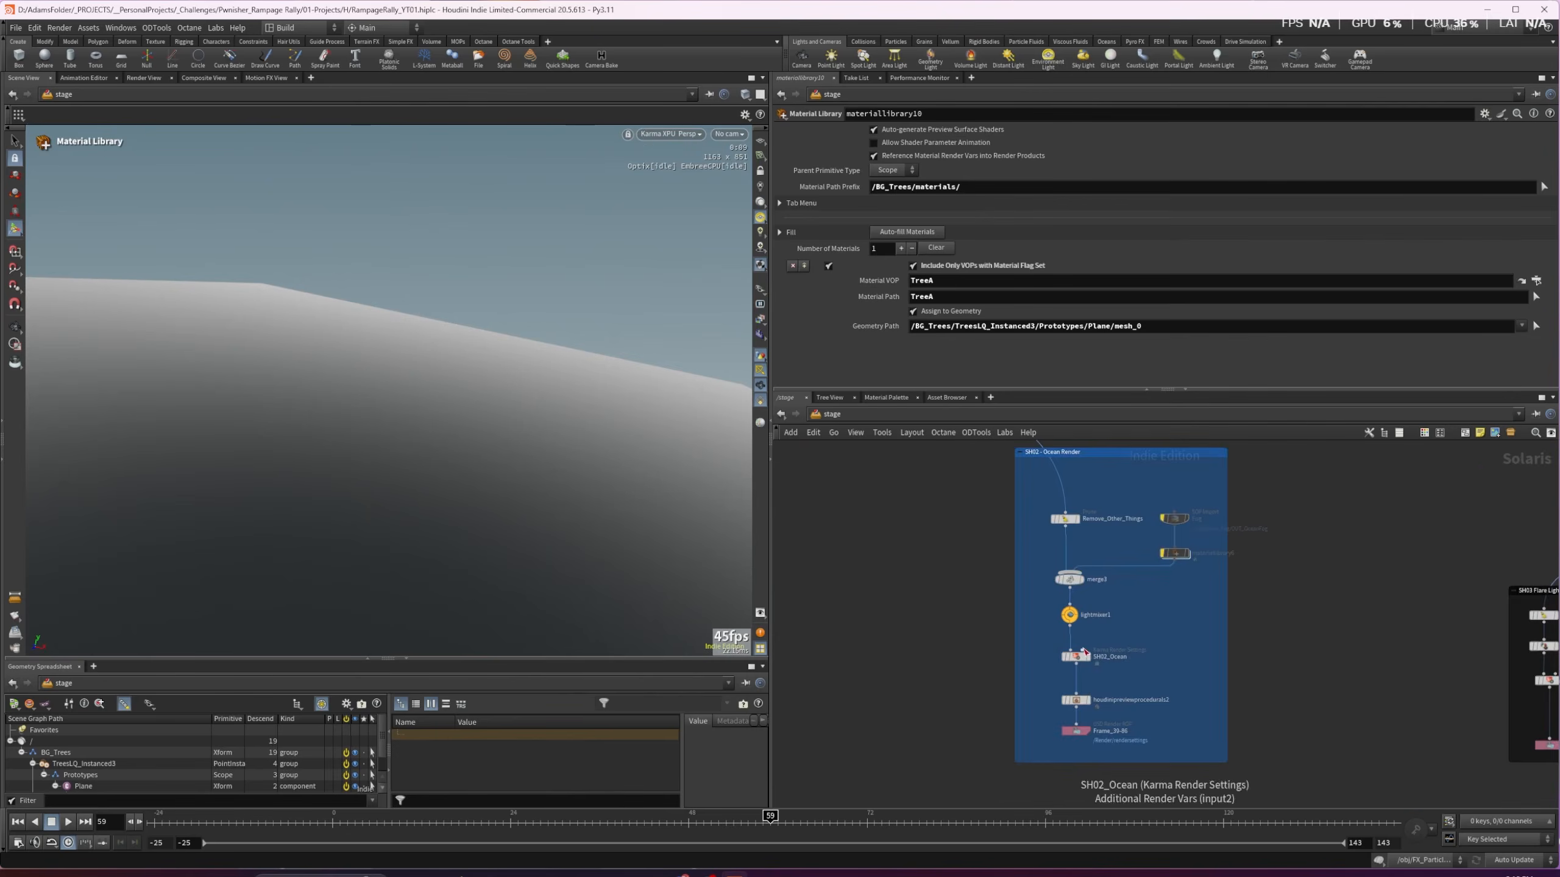
mouse_move(1080, 705)
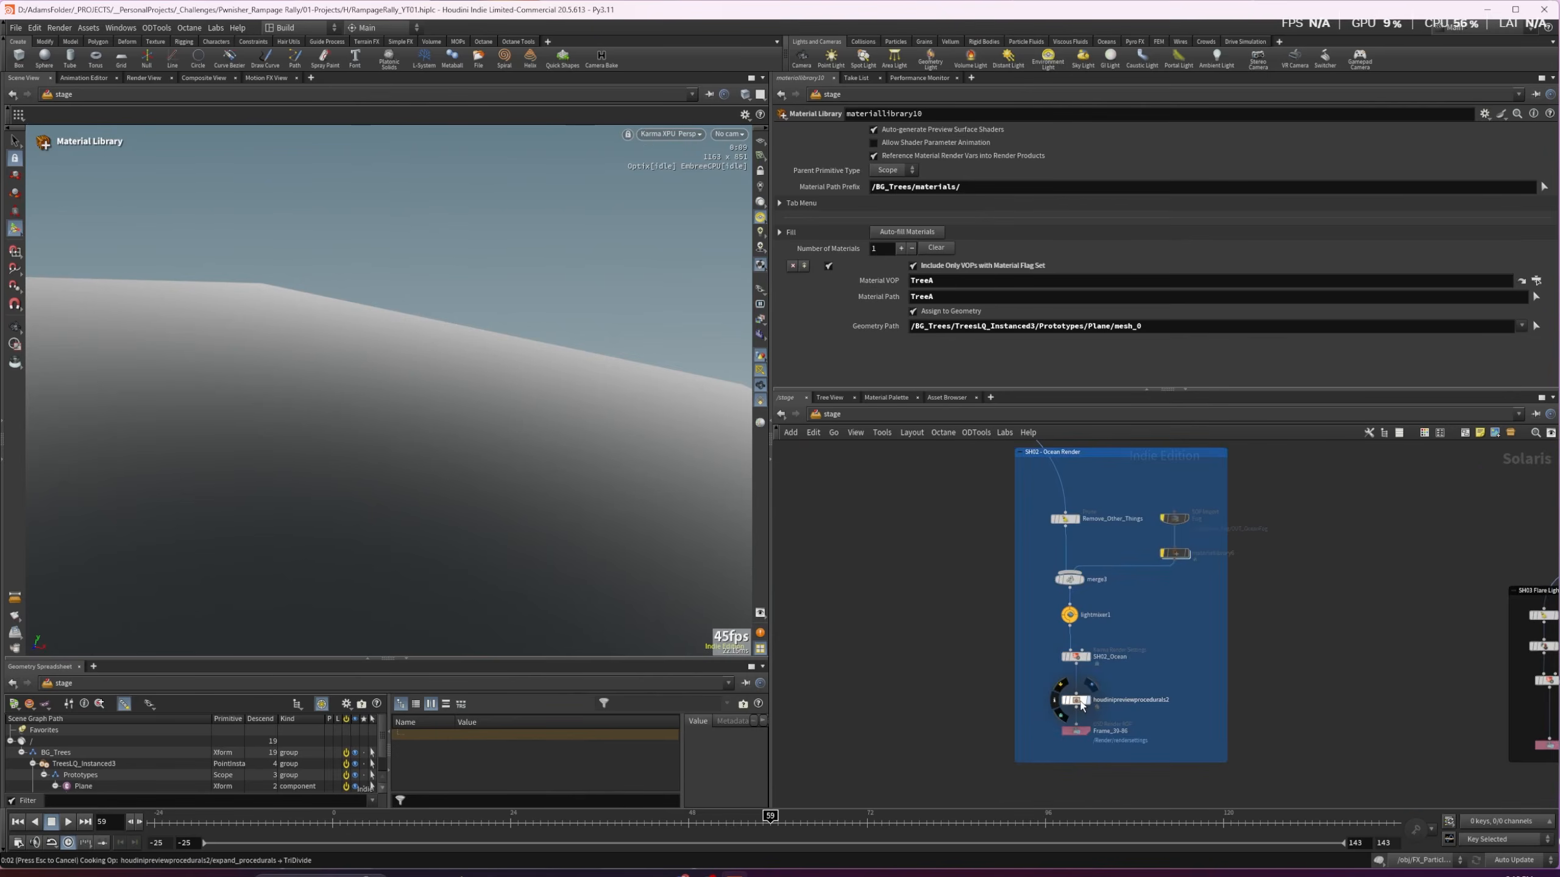
left_click(1081, 705)
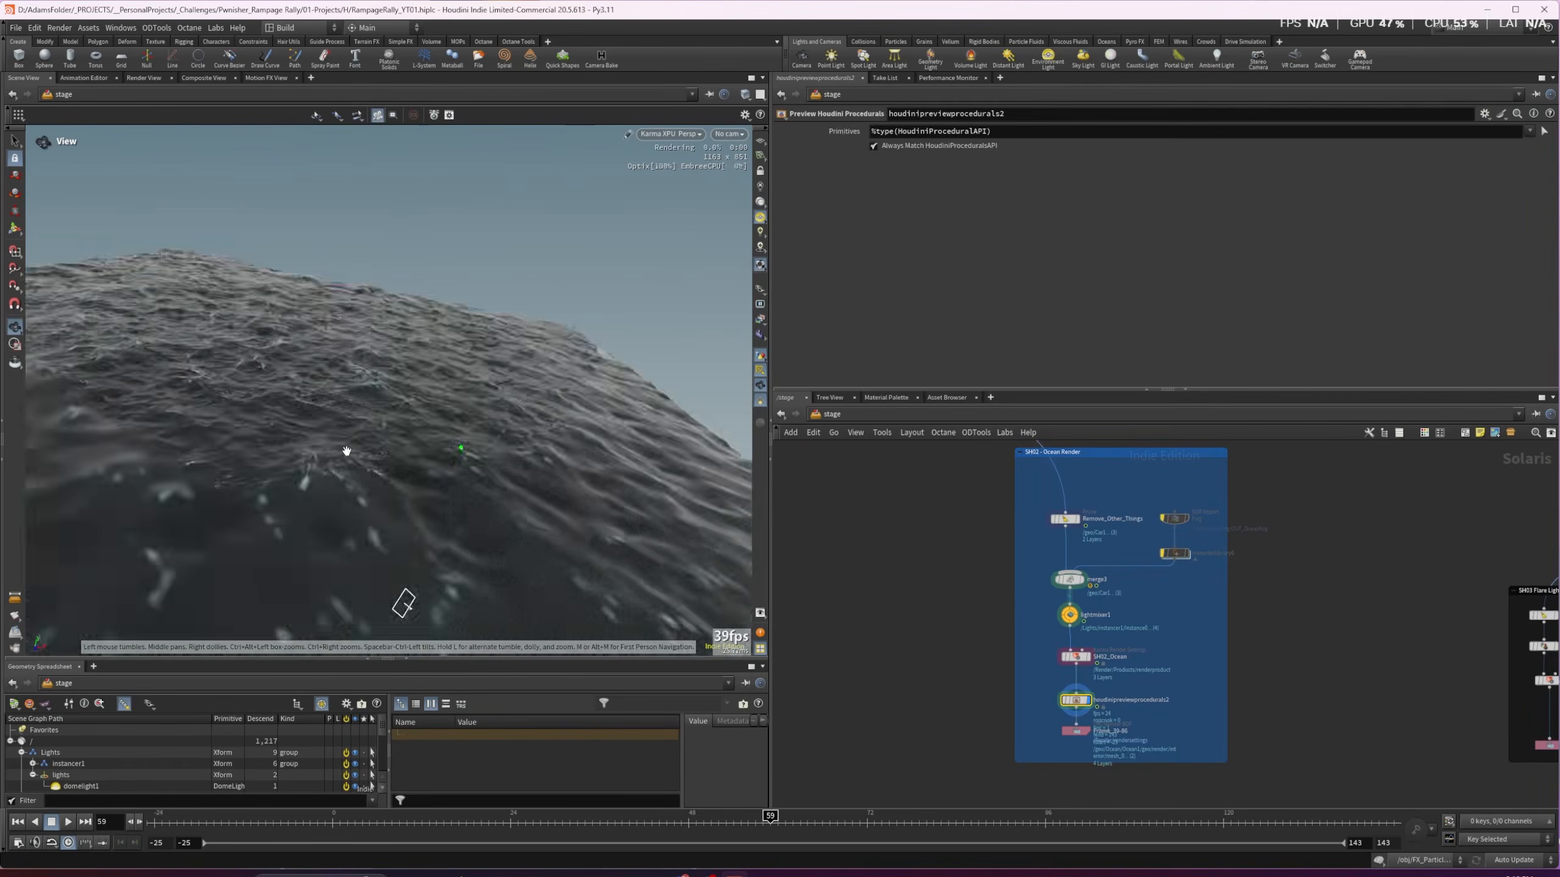
Preview the rendered SH02 ocean in the free view and through Camera01
left_click_drag(346, 451, 323, 443)
key("Return")
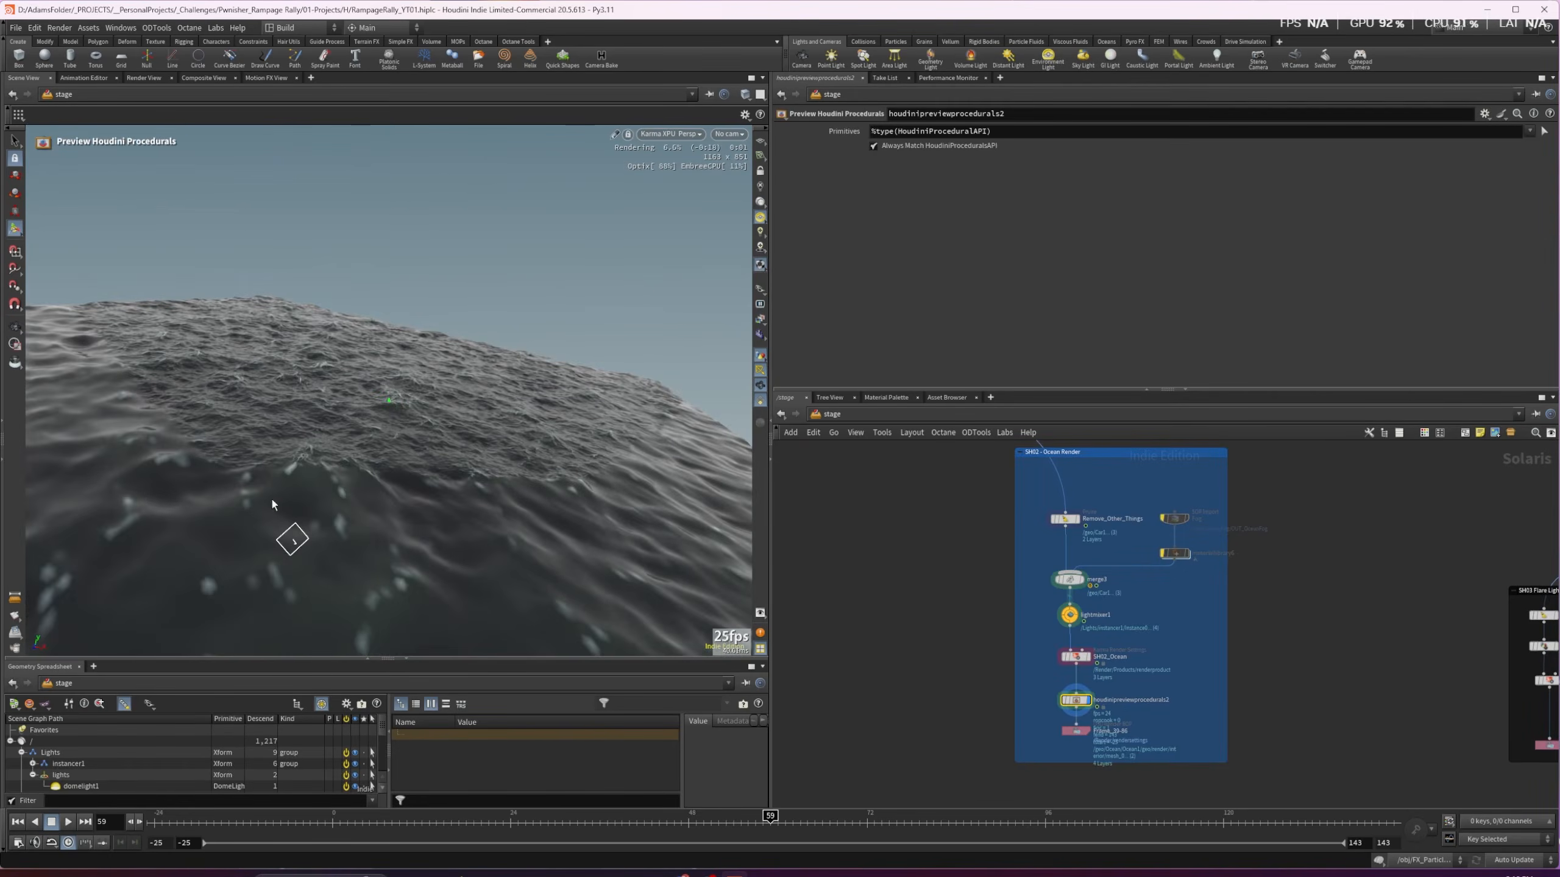
left_click(731, 134)
left_click(752, 164)
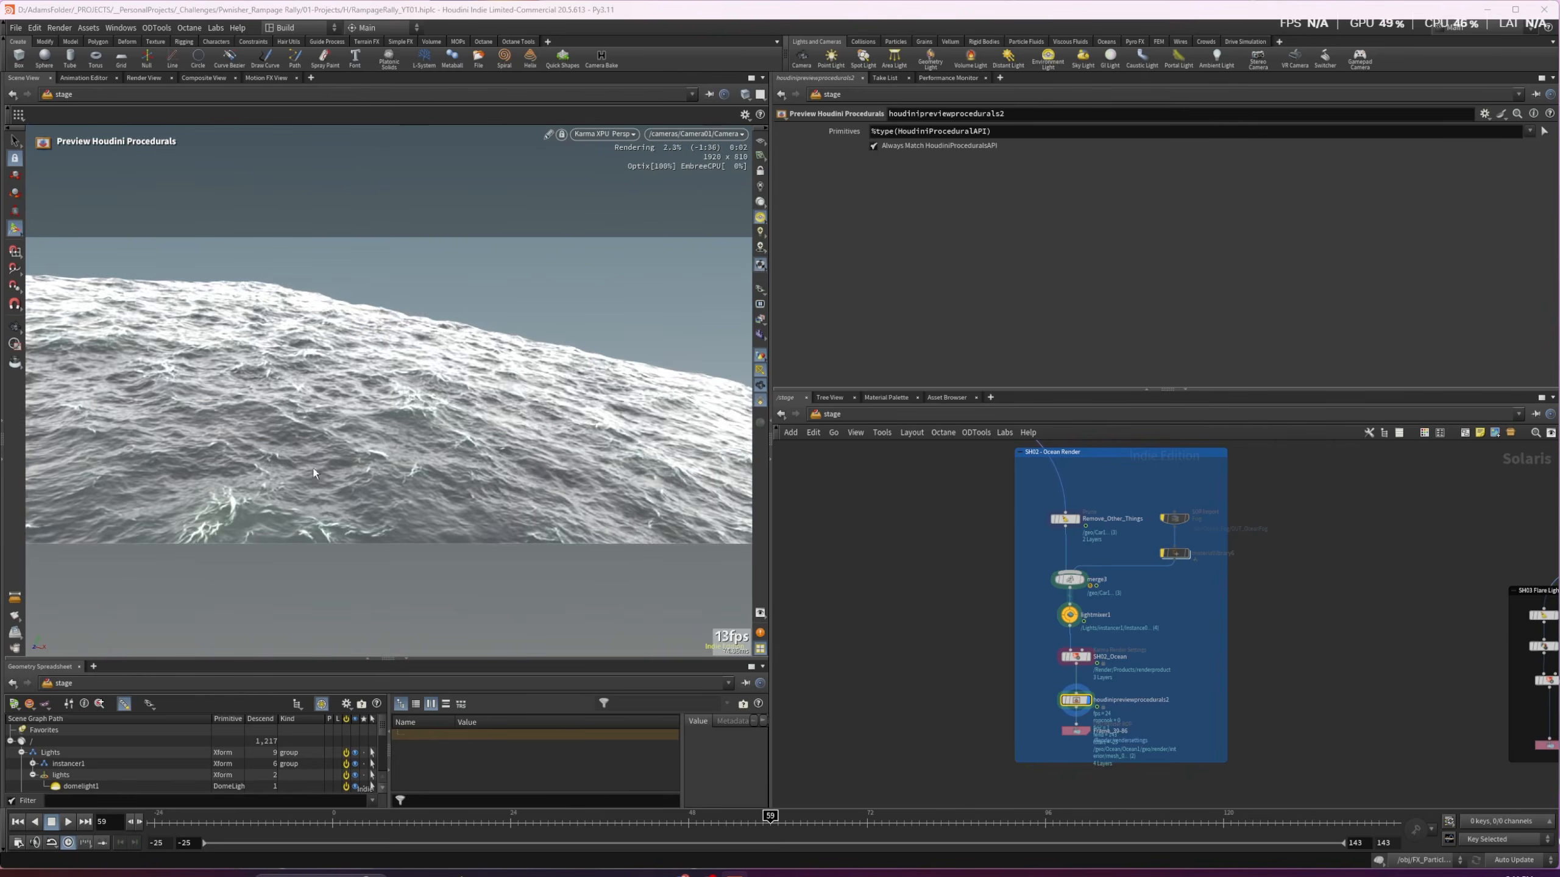
Hide the Ocean object in the object network and view the road and mountain terrain from several angles
left_click(760, 232)
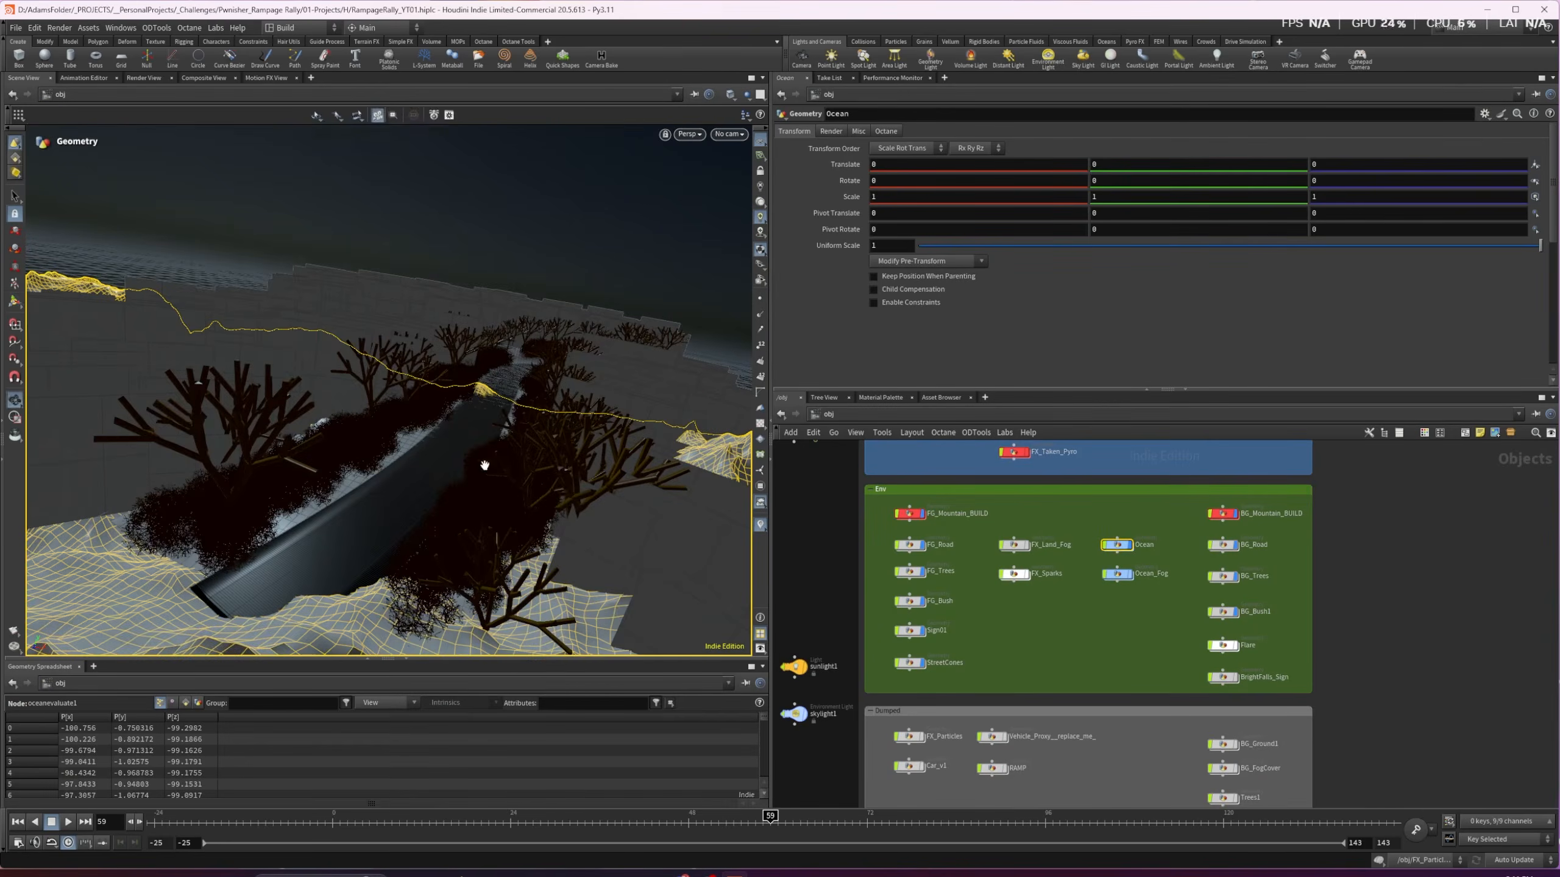
left_click_drag(430, 462, 402, 458, "alt")
left_click(1131, 545)
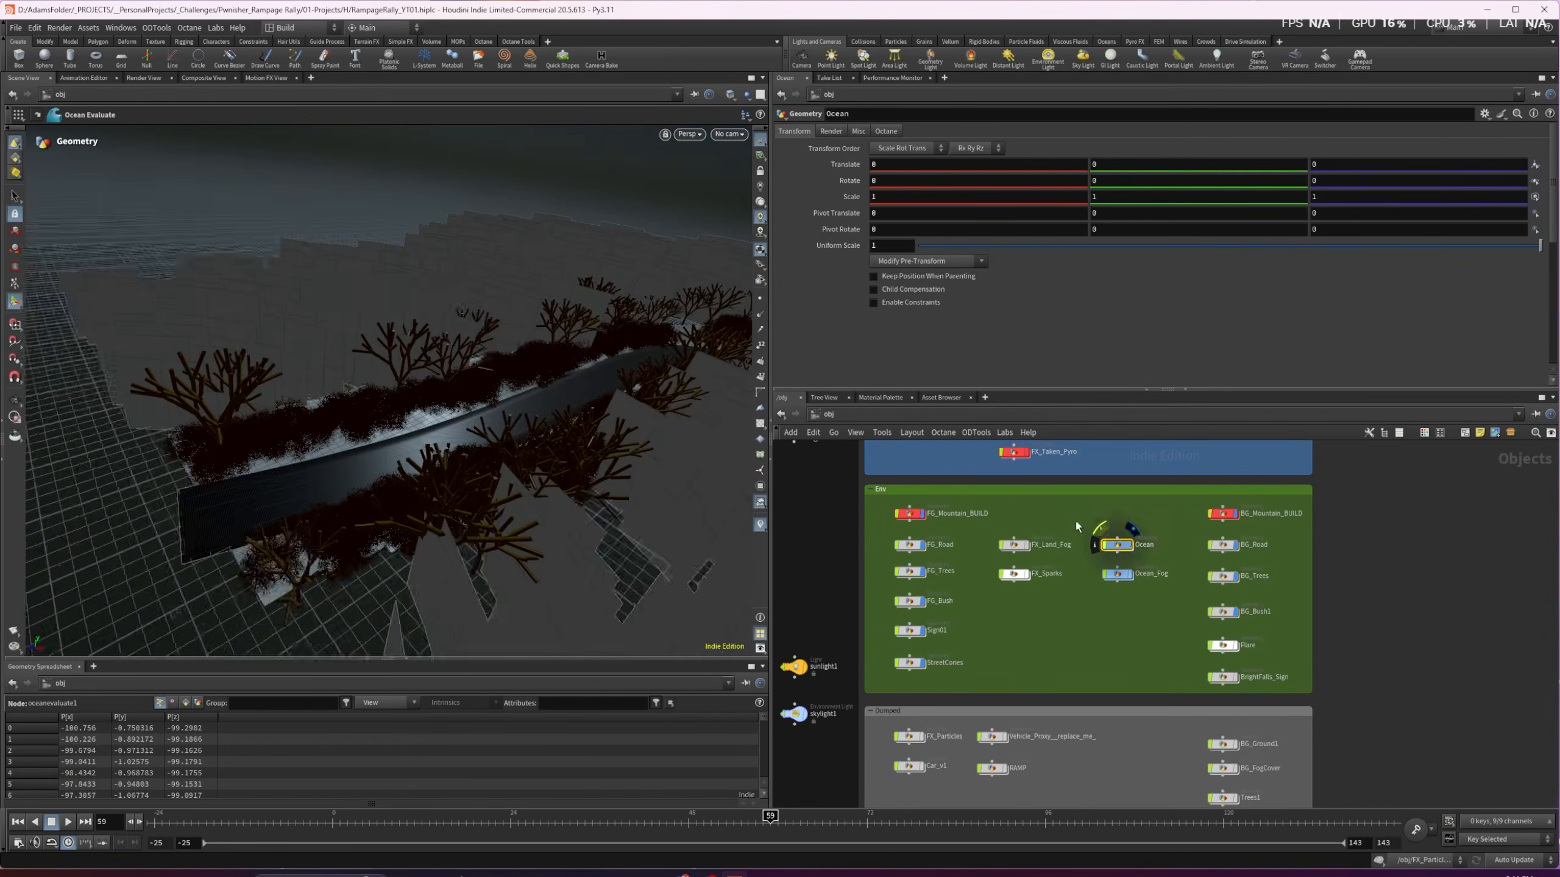
left_click_drag(552, 391, 412, 373, "alt")
right_click_drag(316, 383, 213, 463)
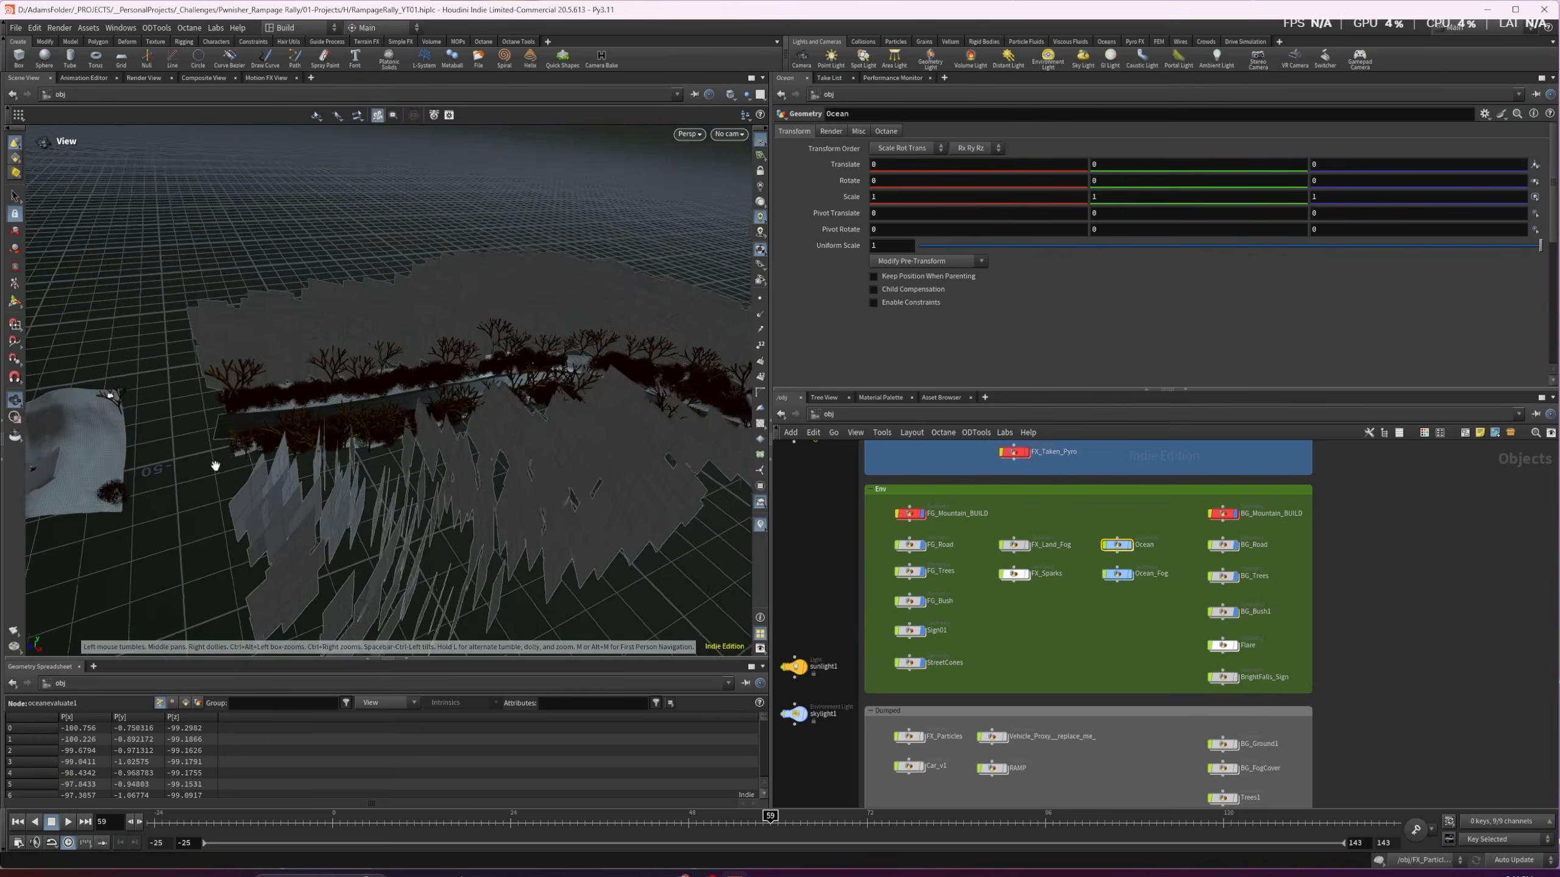
left_click_drag(213, 463, 367, 328)
left_click_drag(692, 340, 707, 337, "alt")
left_click_drag(279, 394, 477, 352, "alt")
mouse_move(334, 415)
left_mouse_down("alt")
mouse_move(379, 405)
mouse_move(363, 424)
left_mouse_up("alt")
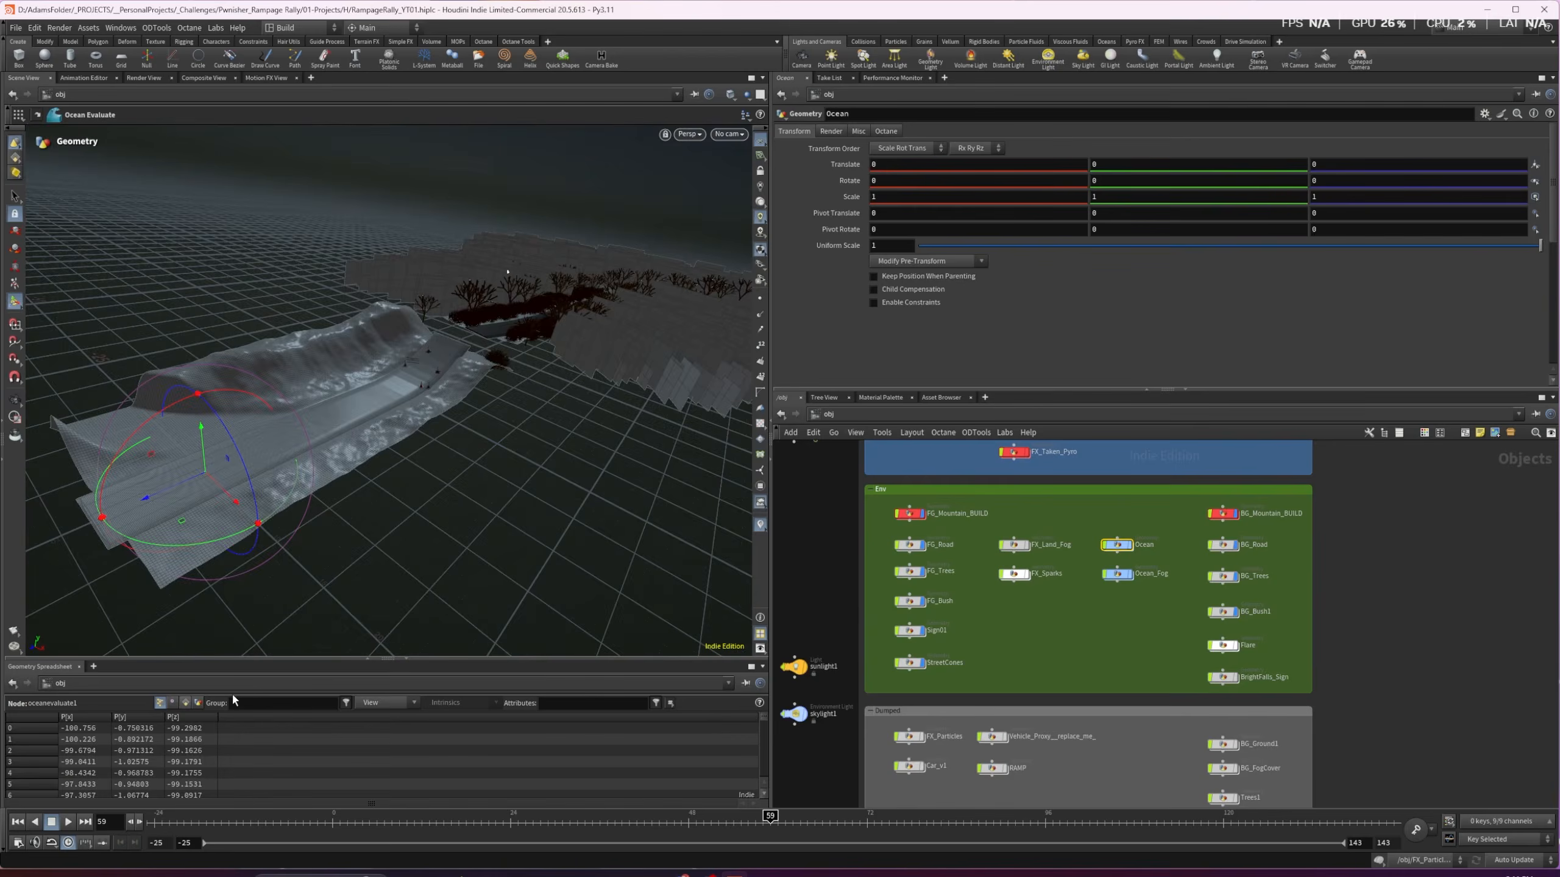
Open the Alan_Wake_Car network and show the other scene objects in its viewport
key("h")
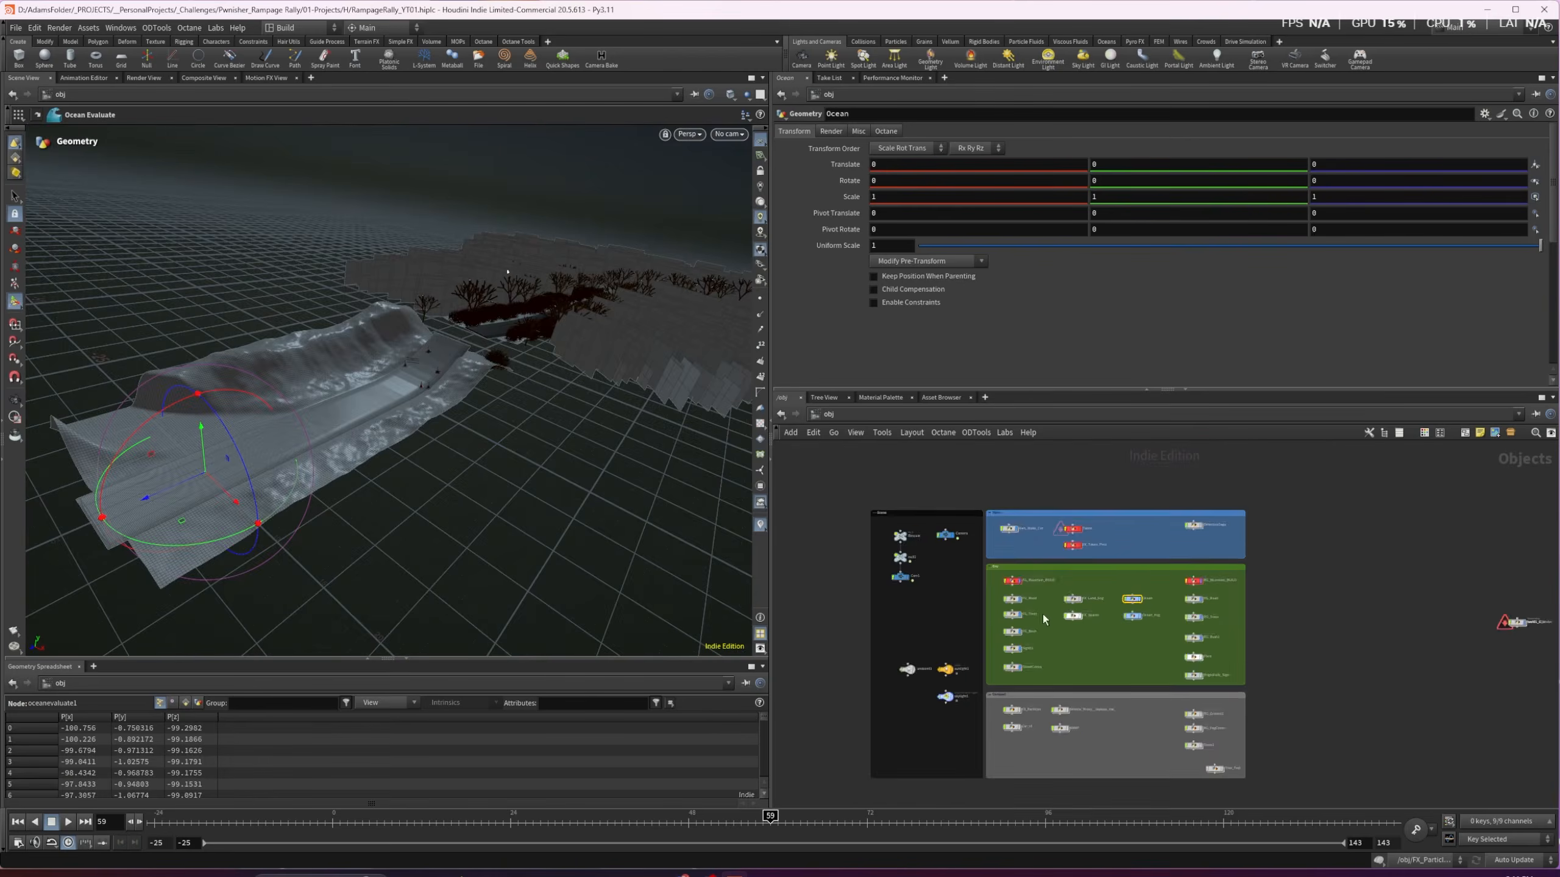
double_click(1009, 529)
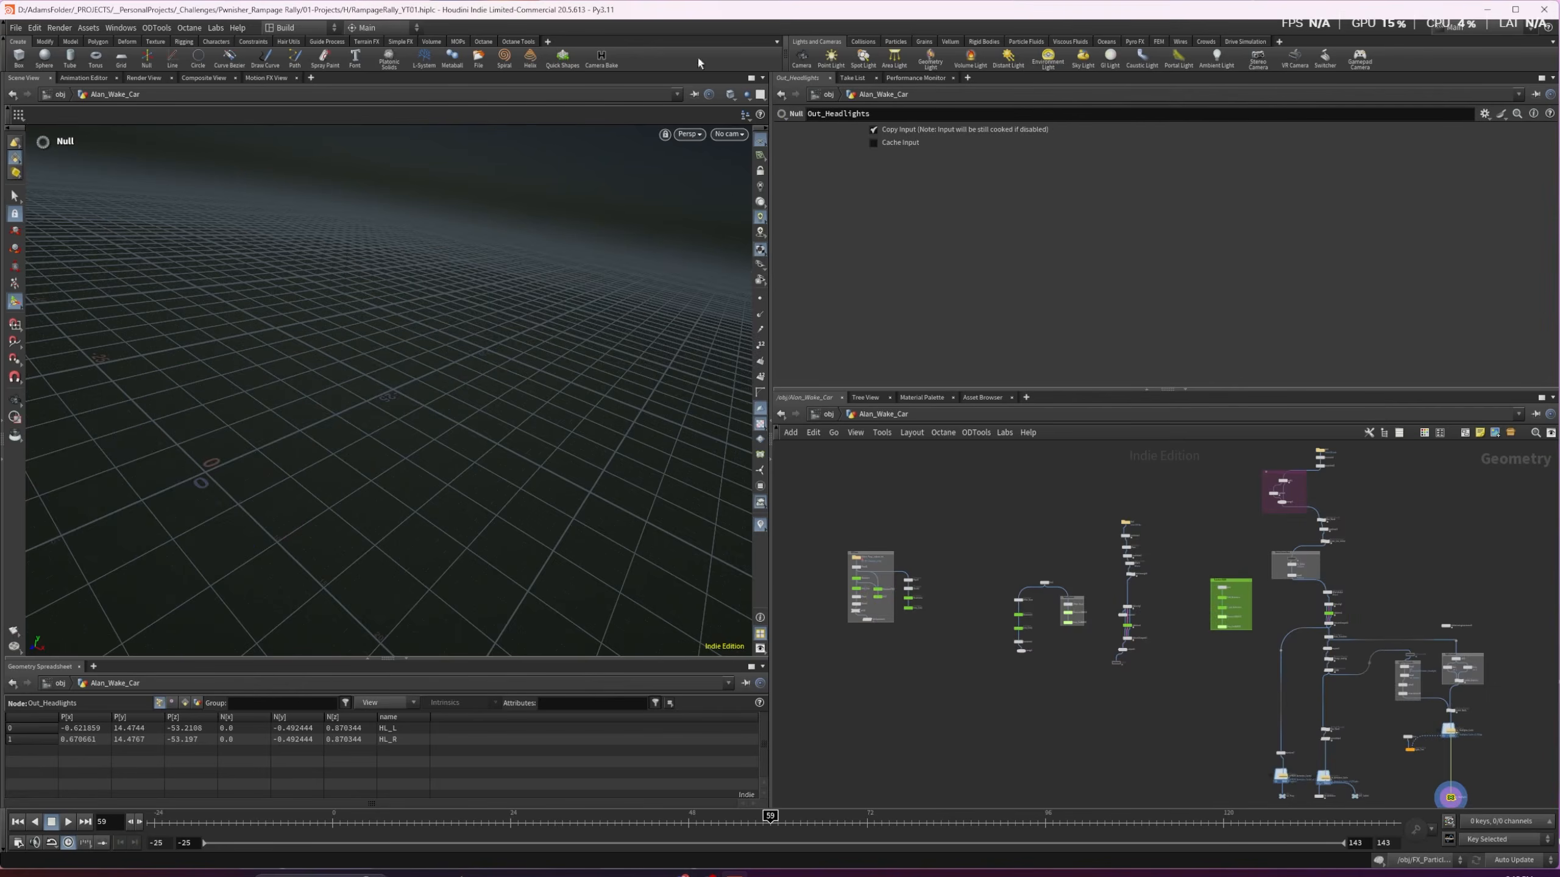
left_click(745, 95)
left_click(781, 130)
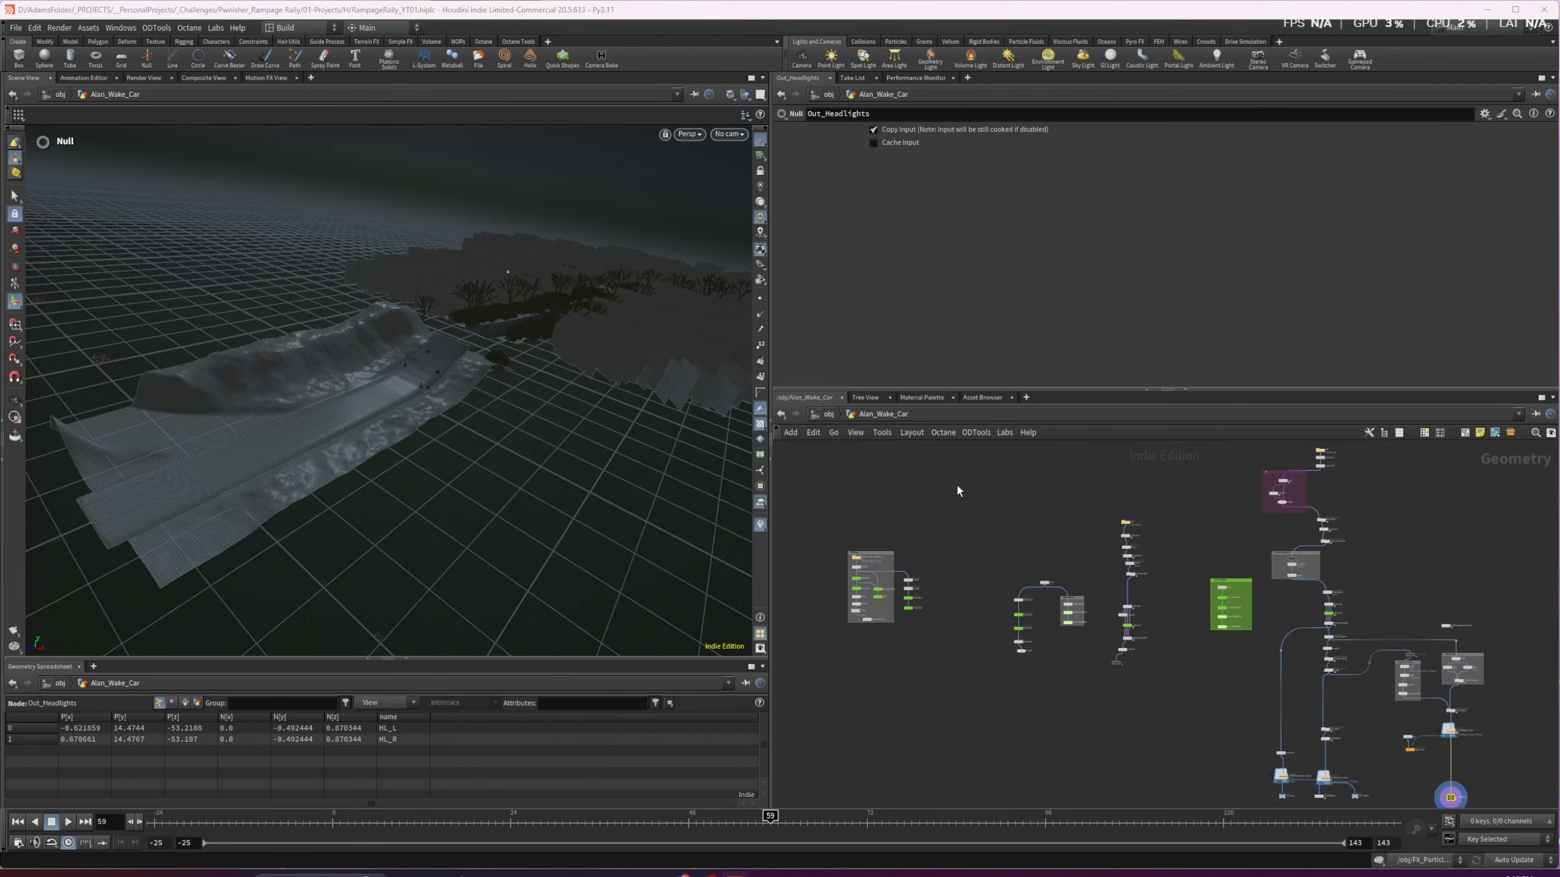
Hide the BG_Trees object at the object level and reopen the Alan_Wake_Car network
key("u")
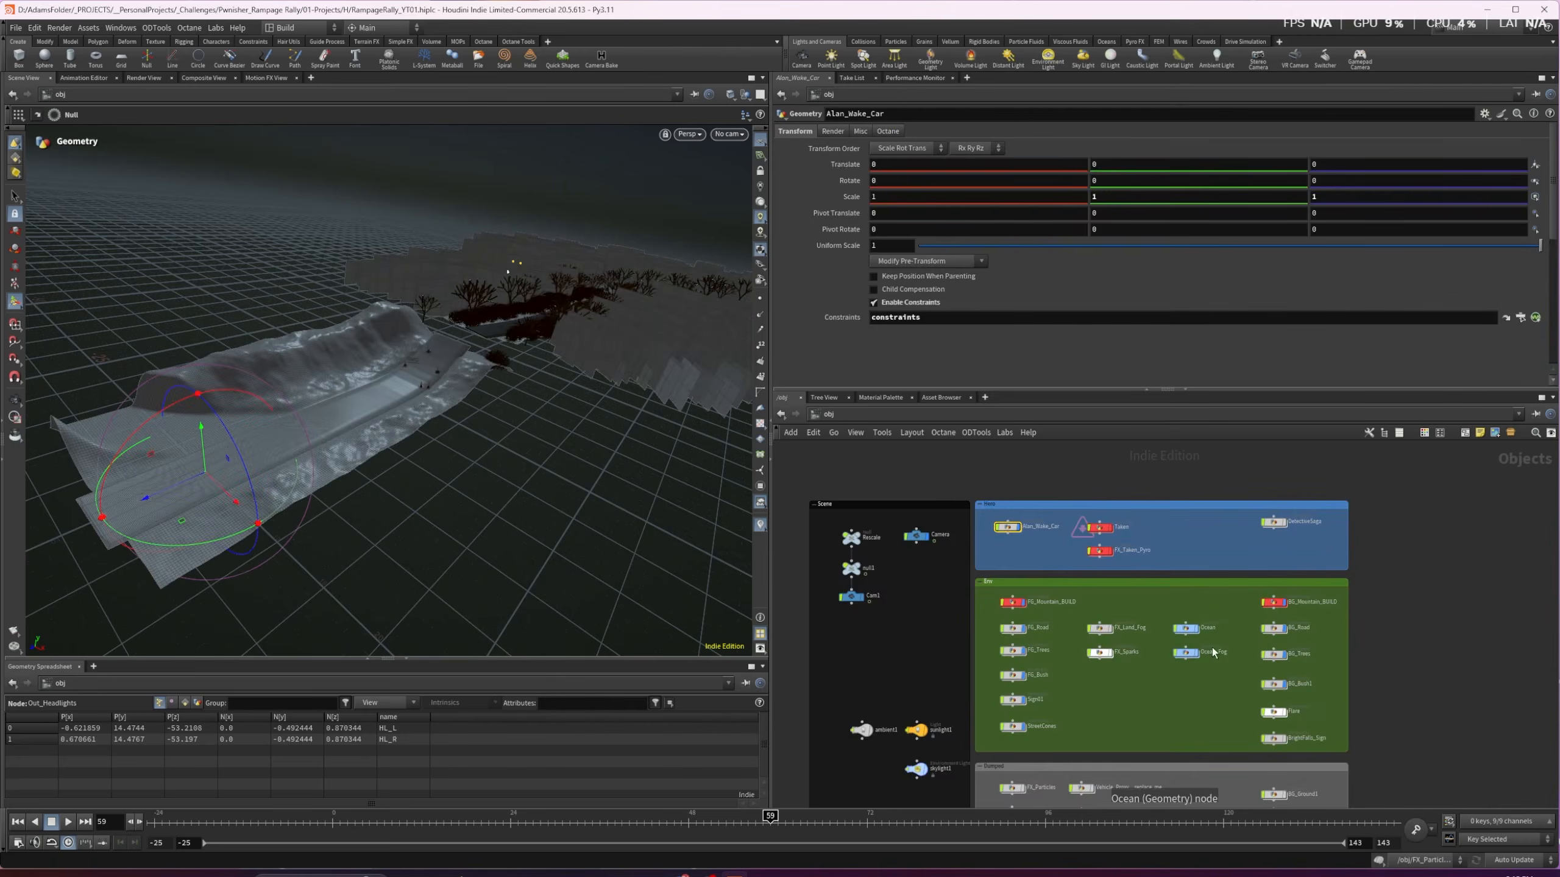
left_click(1285, 655)
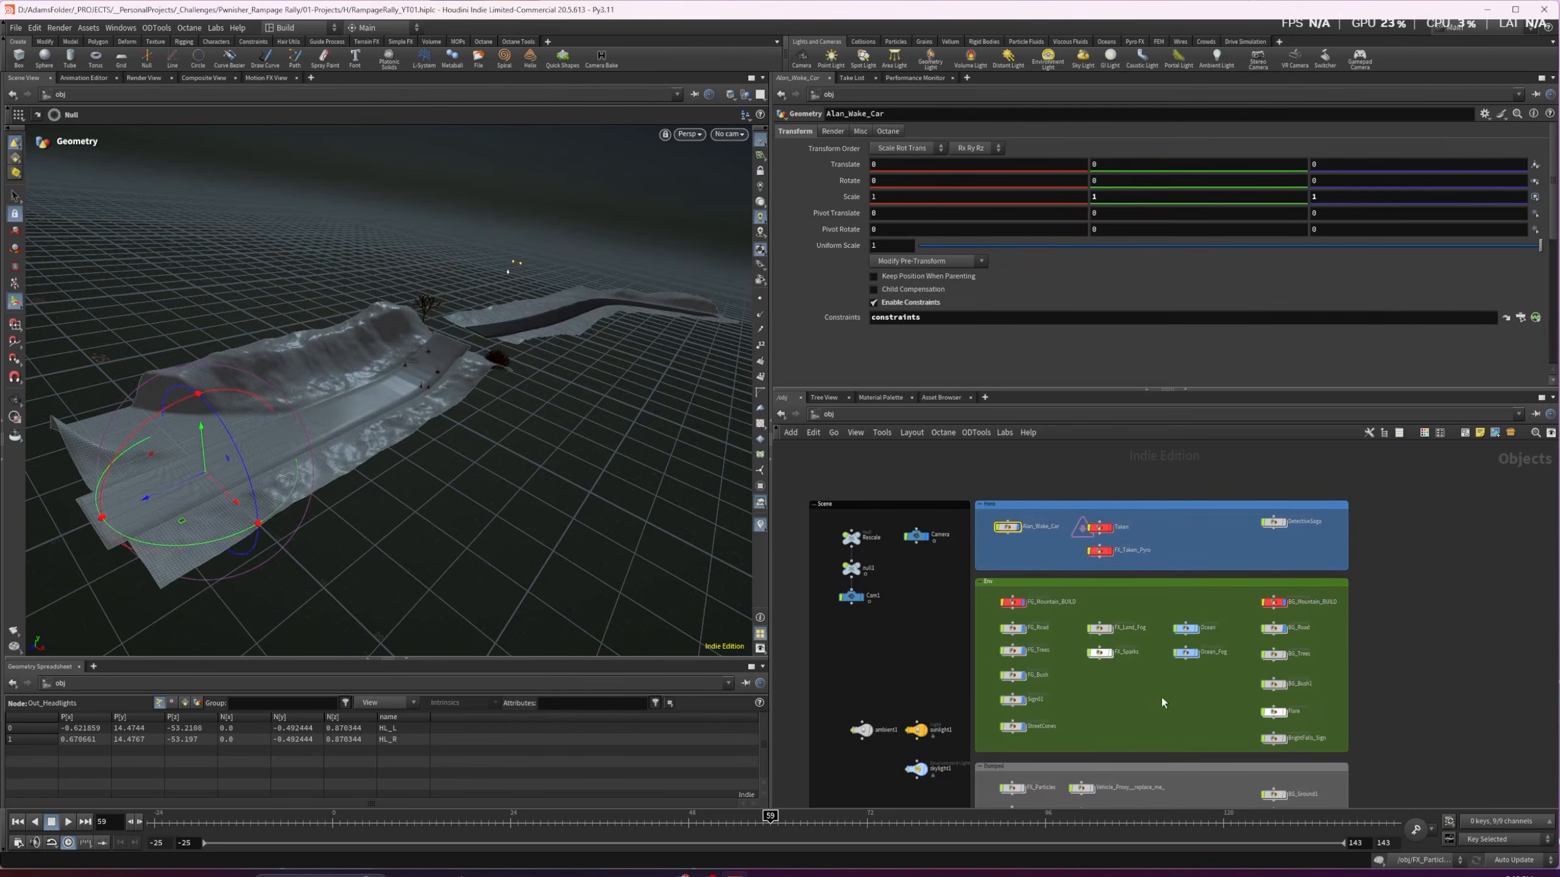
double_click(1003, 527)
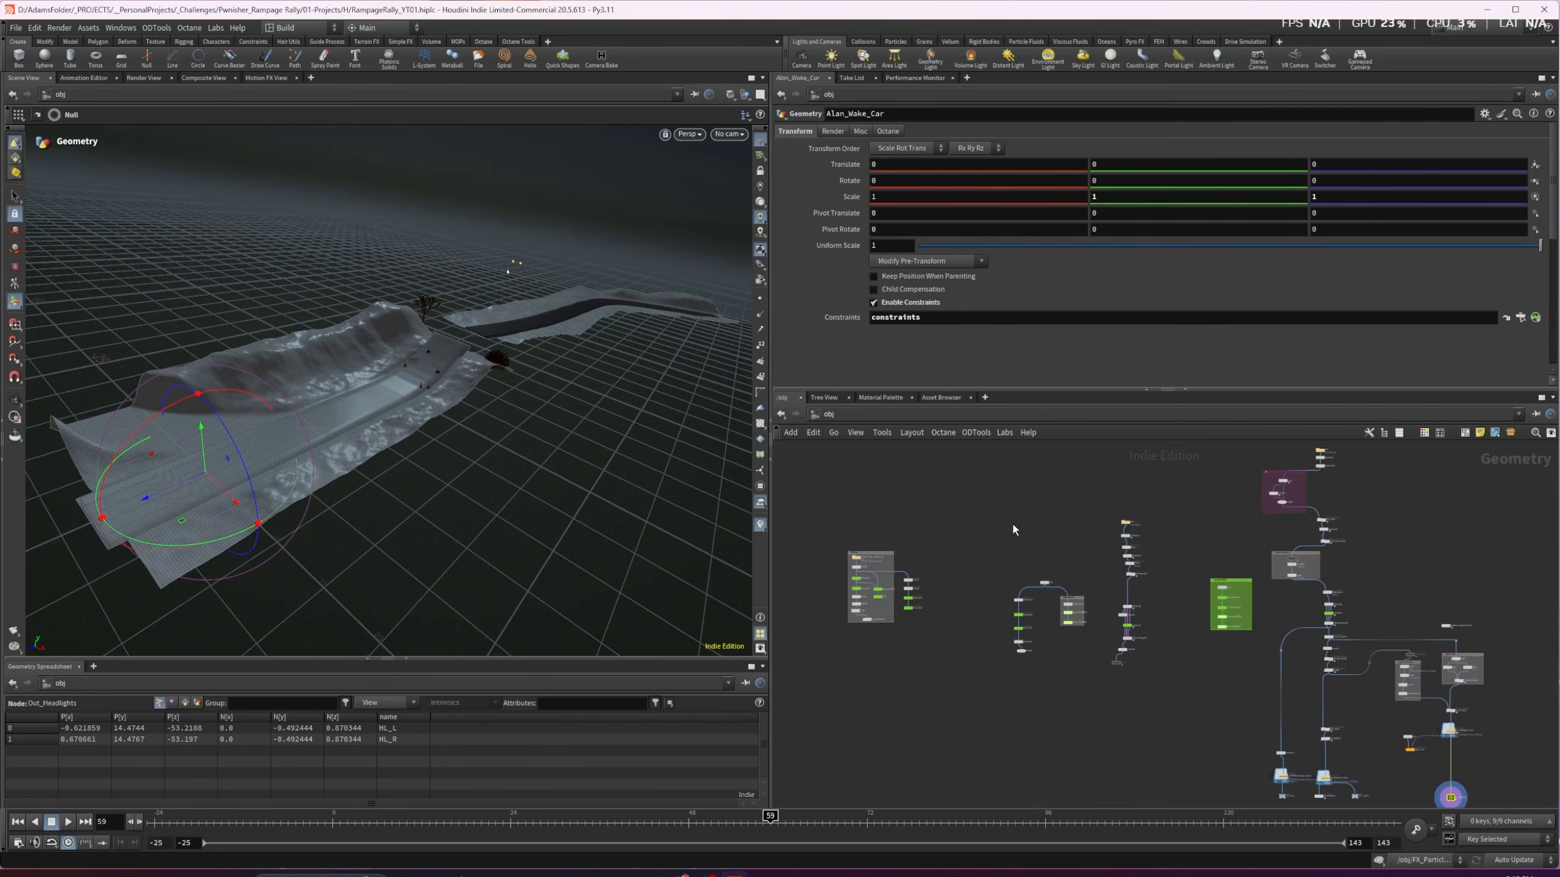
Display the Entry_ExitBAKED transform and scrub the timeline to frame 105 to preview its movement along the road
scroll(1067, 655, "up", 3)
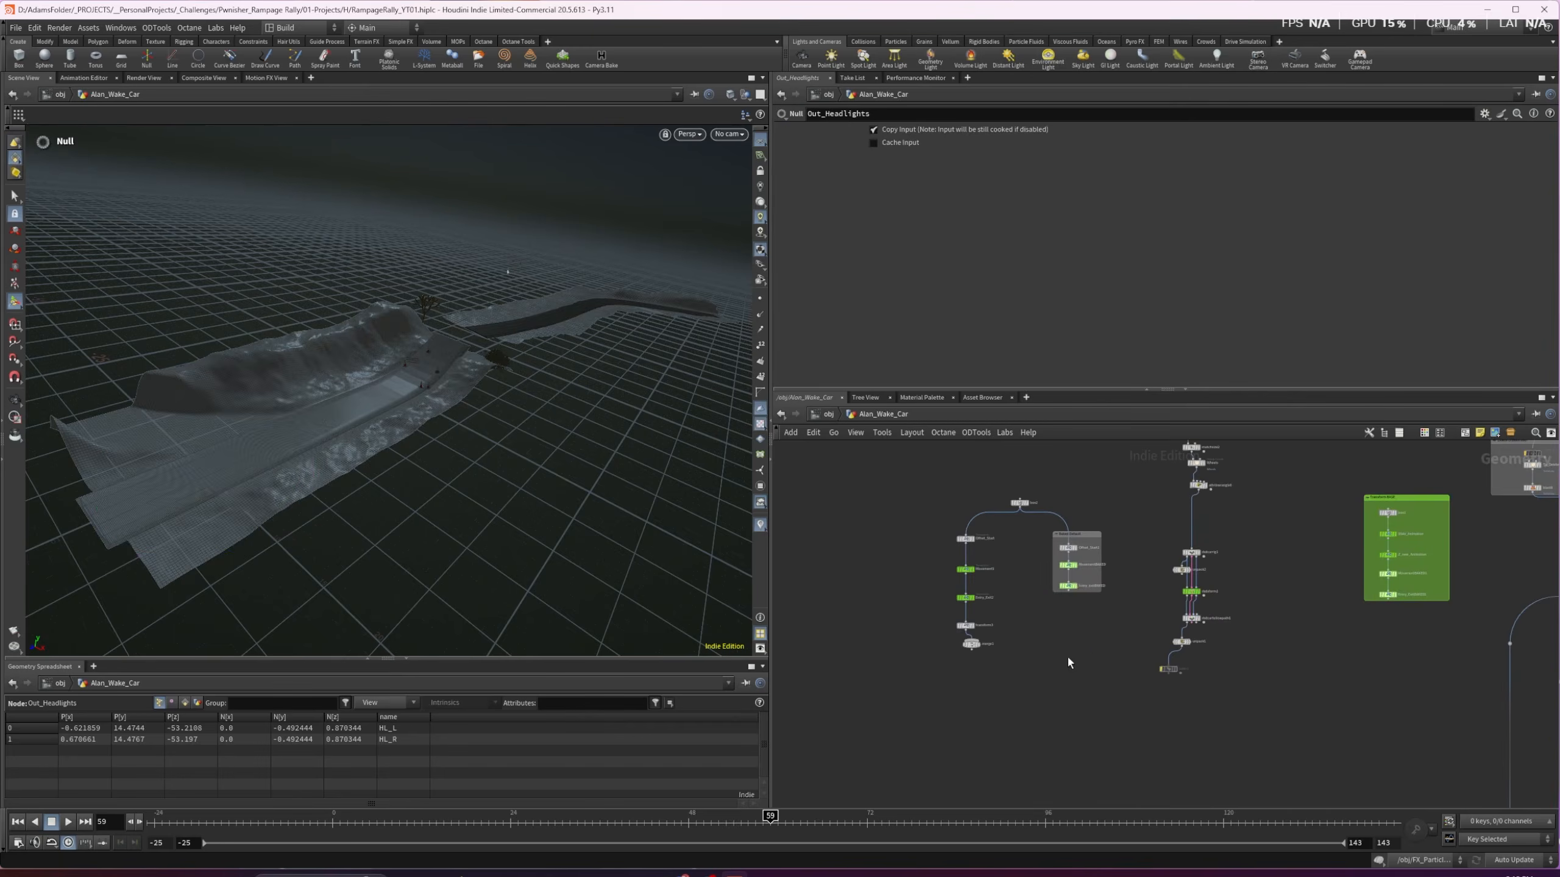
left_click(1067, 586)
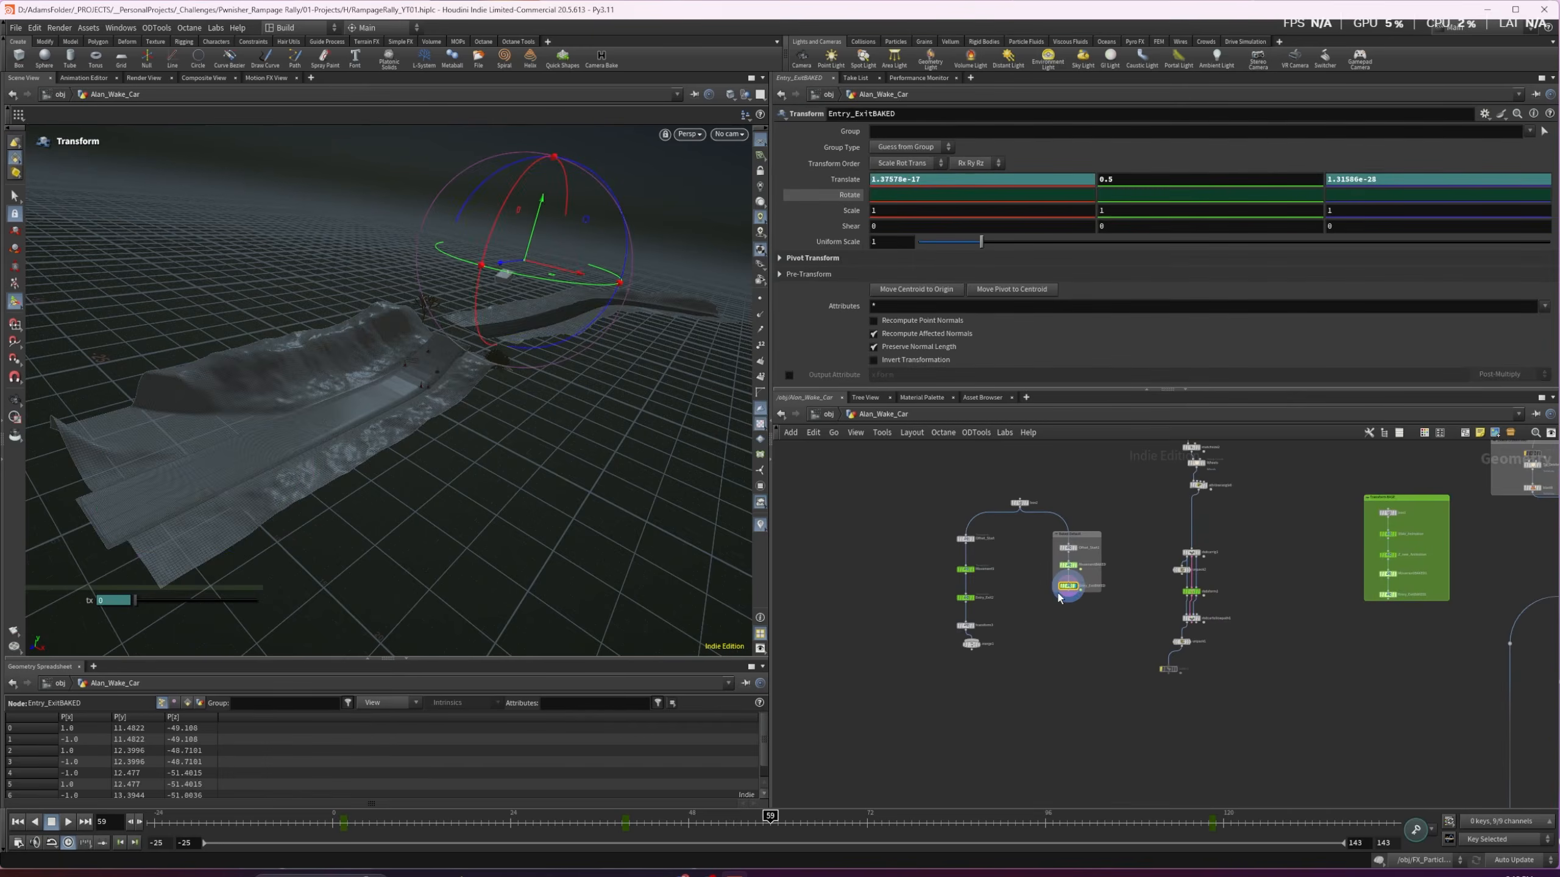
left_click_drag(479, 823, 281, 821)
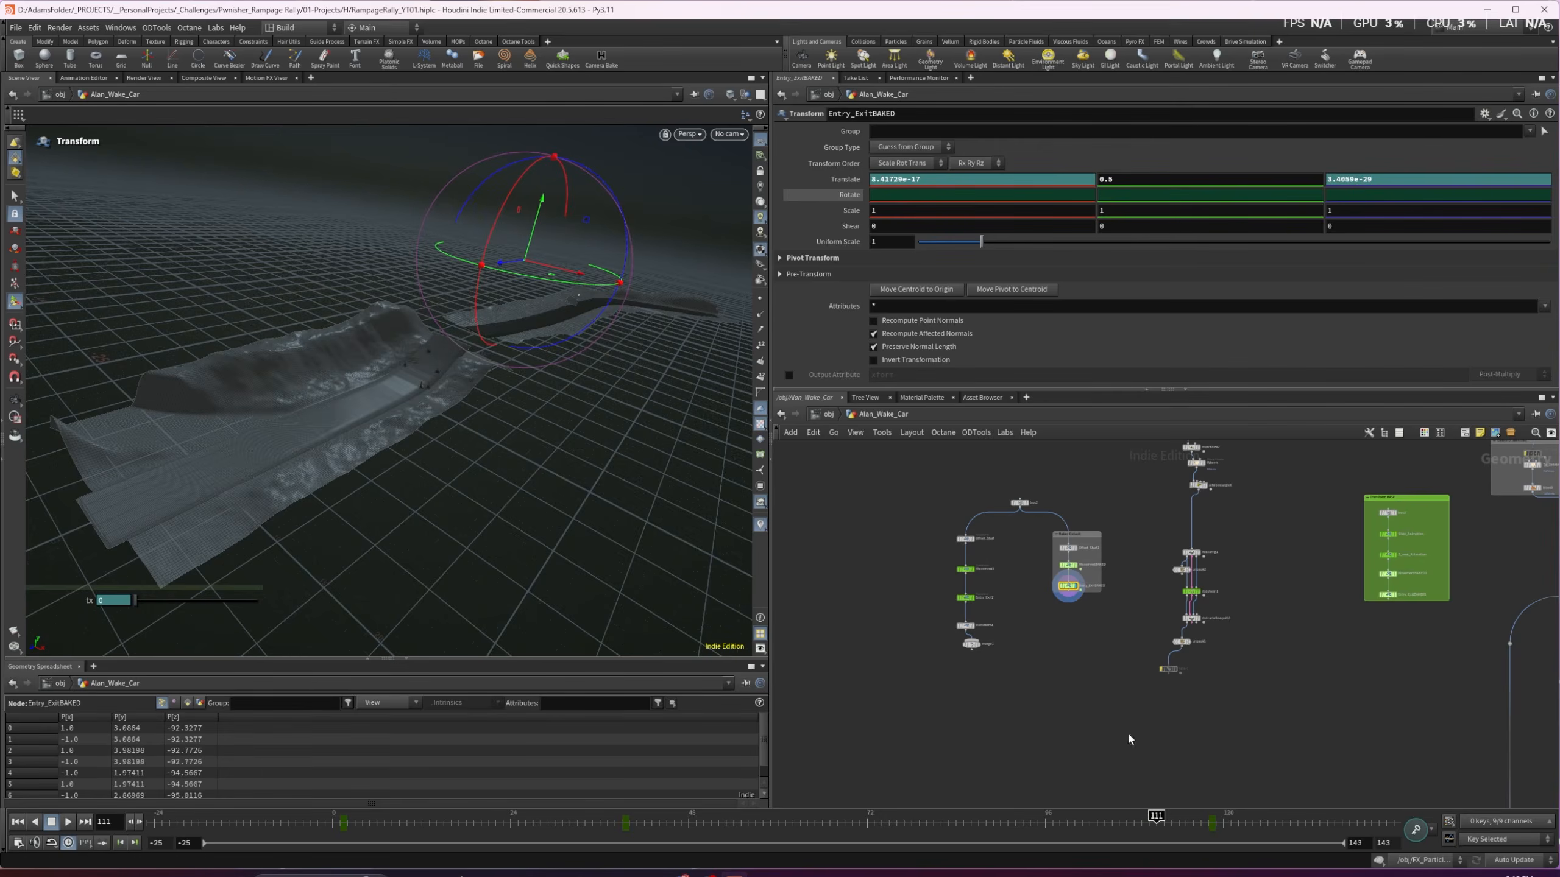
key("Escape")
left_click_drag(571, 289, 462, 275)
left_click_drag(718, 387, 292, 332)
left_click_drag(597, 823, 1112, 812)
left_click_drag(222, 295, 359, 383, "alt")
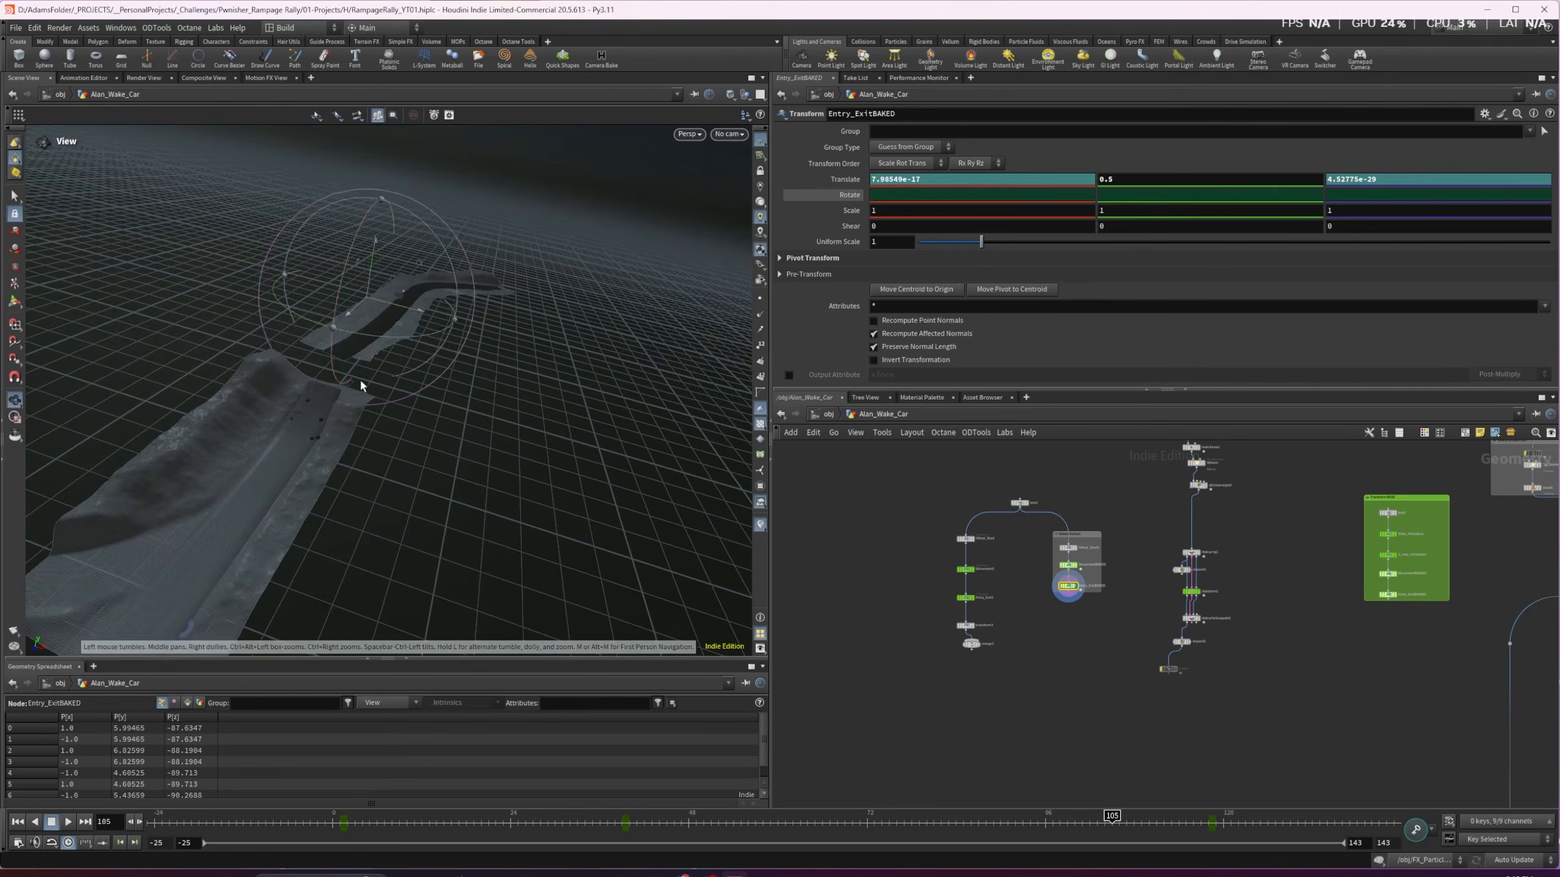
Display Entry_ExitBAKED1 in the green network box and scrub through its animation to frame 49
scroll(1164, 534, "up", 3)
middle_click_drag(1164, 533, 1009, 563)
scroll(963, 701, "down", 3)
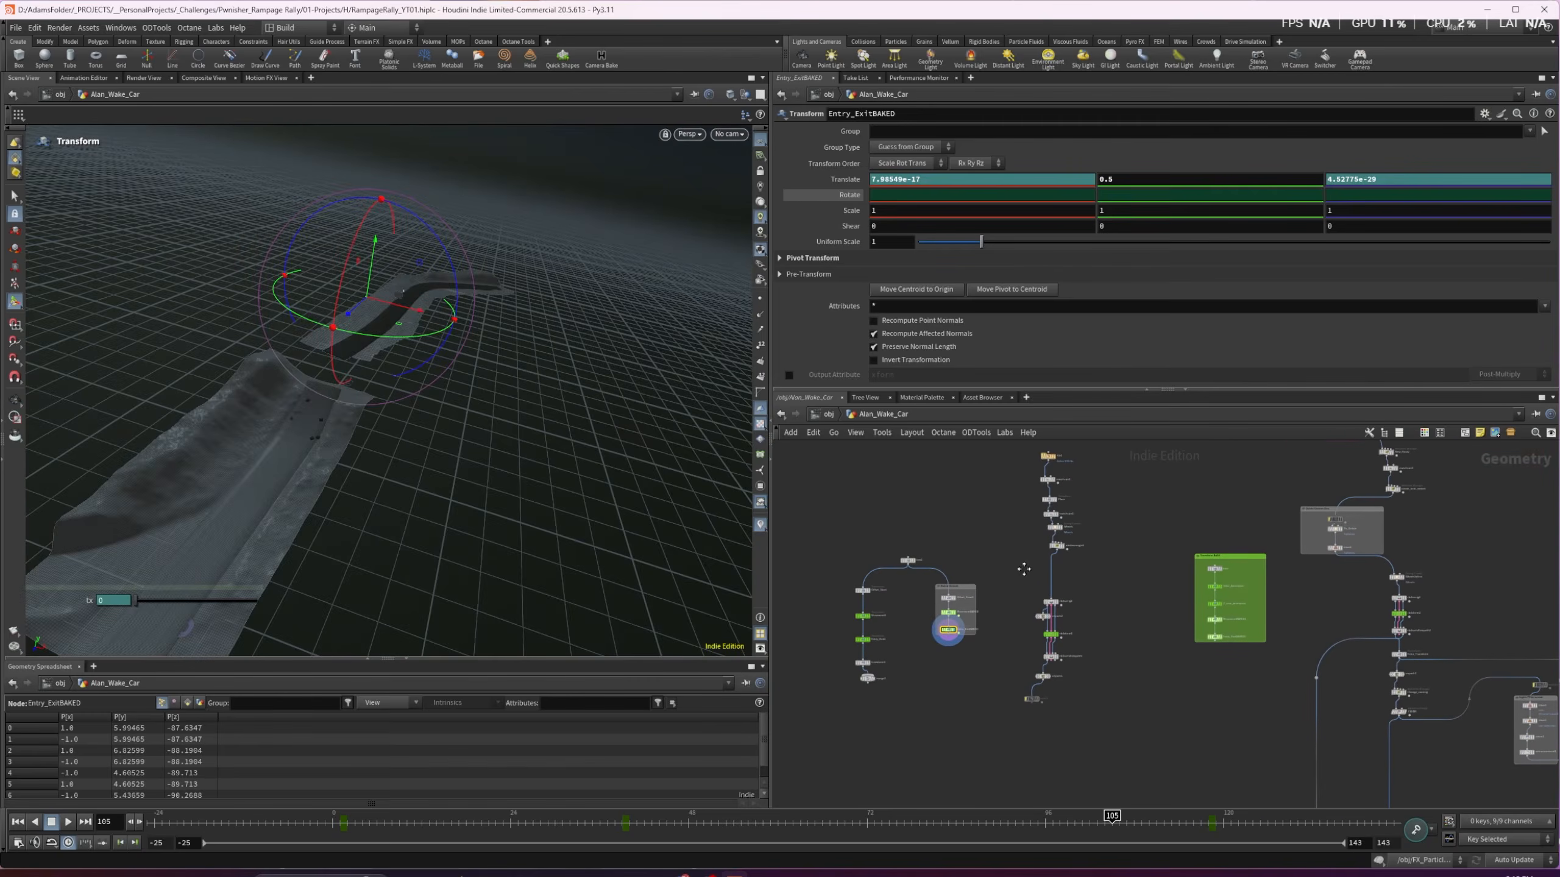
double_click(1224, 642)
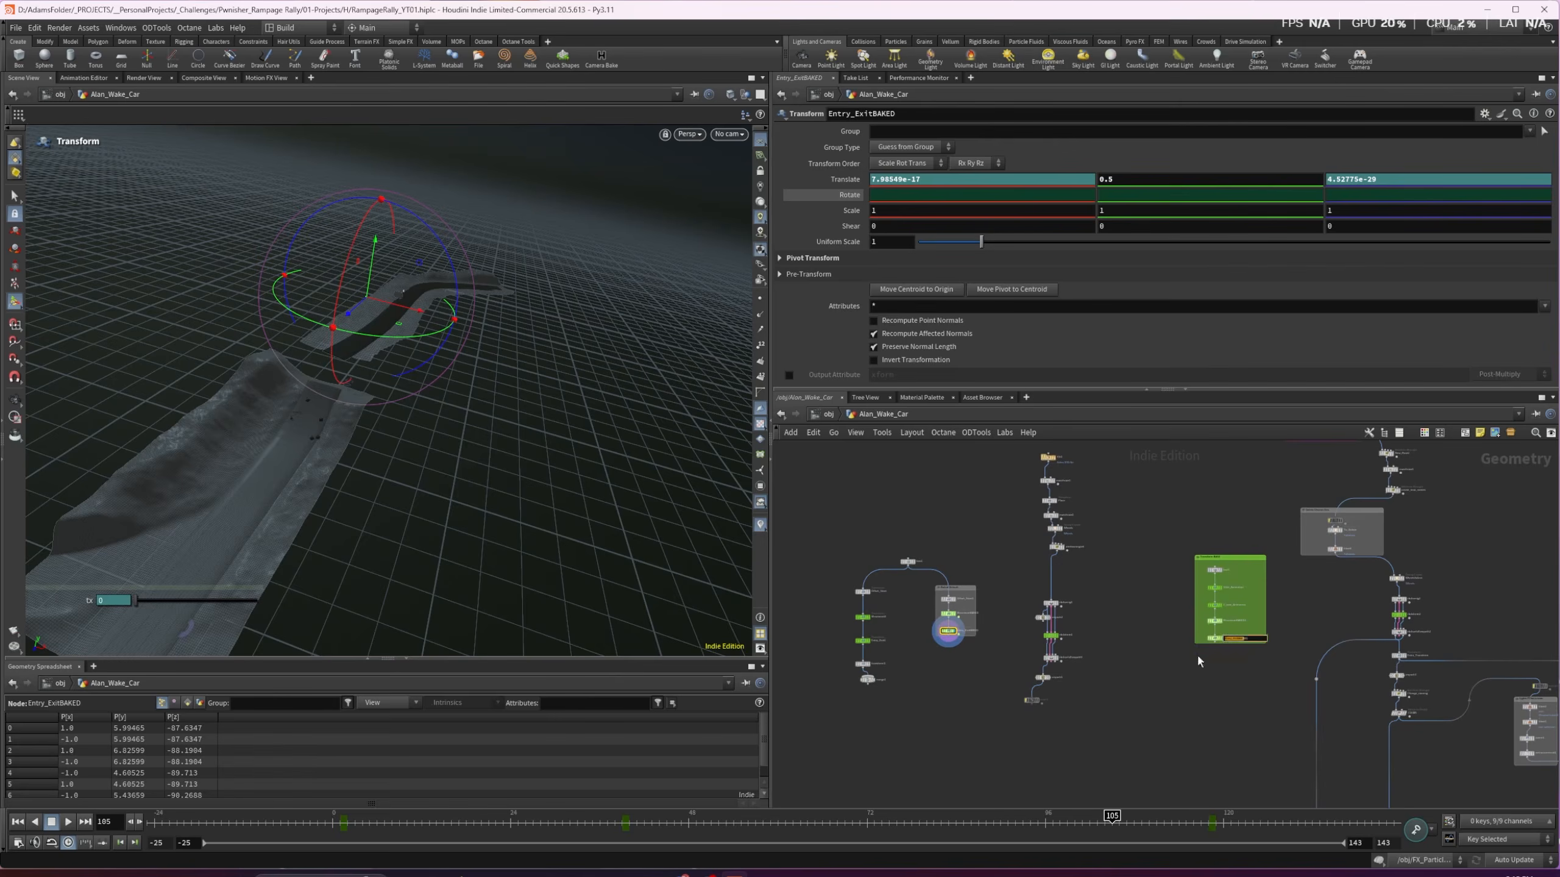
left_click(1199, 658)
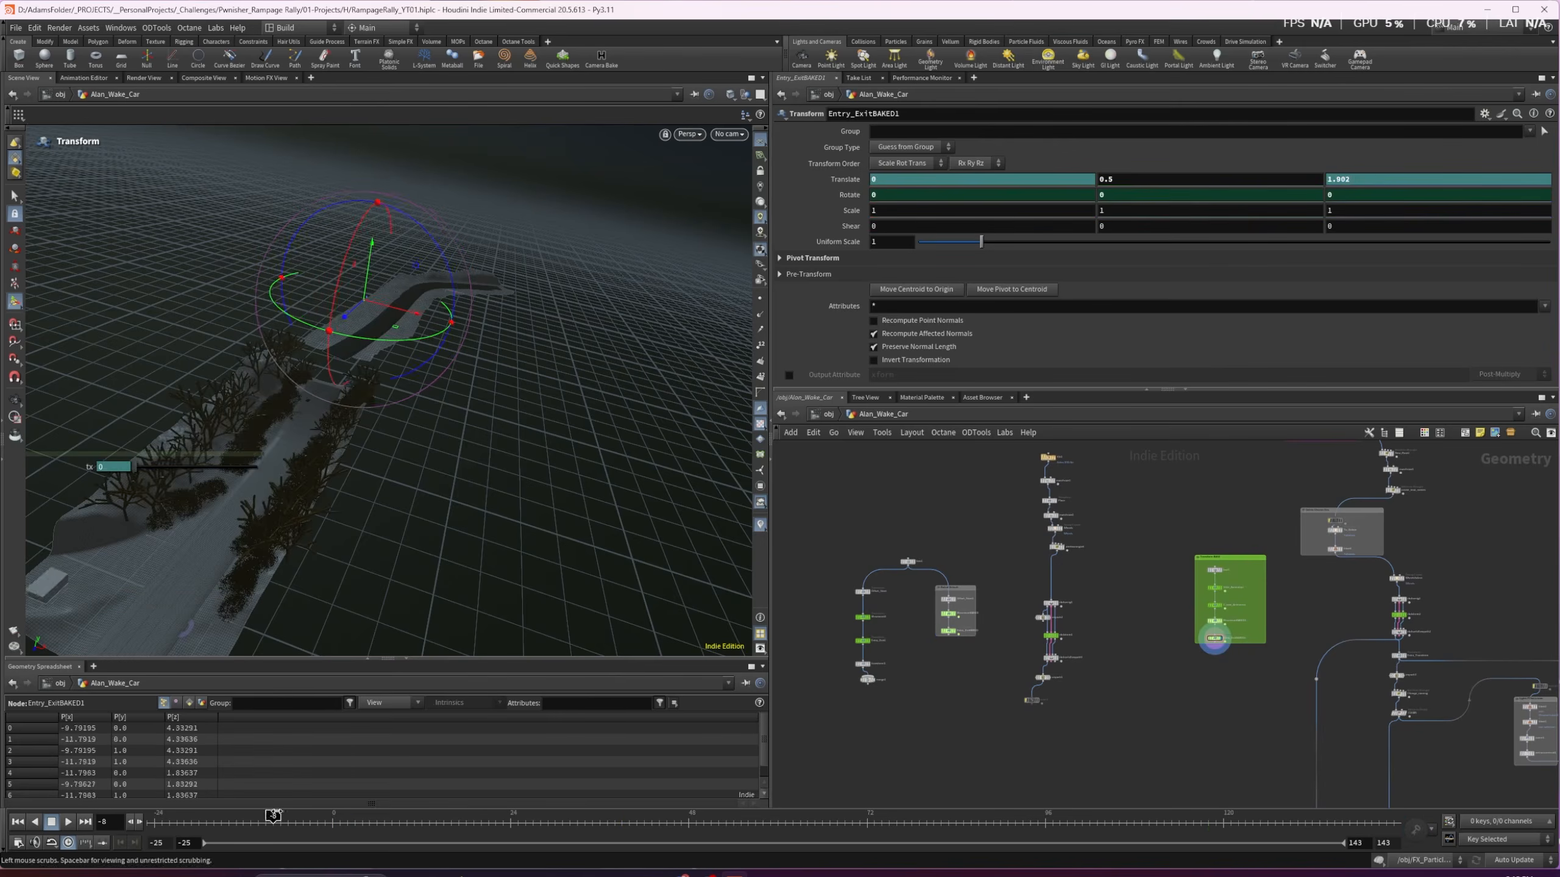
left_click_drag(276, 818, 251, 818)
middle_click_drag(72, 523, 184, 470)
key("ctrl+z")
middle_click_drag(165, 510, 259, 443, "alt")
left_click_drag(251, 815, 1199, 848)
left_click_drag(769, 835, 697, 830)
left_click_drag(198, 395, 313, 325, "alt")
scroll(388, 319, "up", 4)
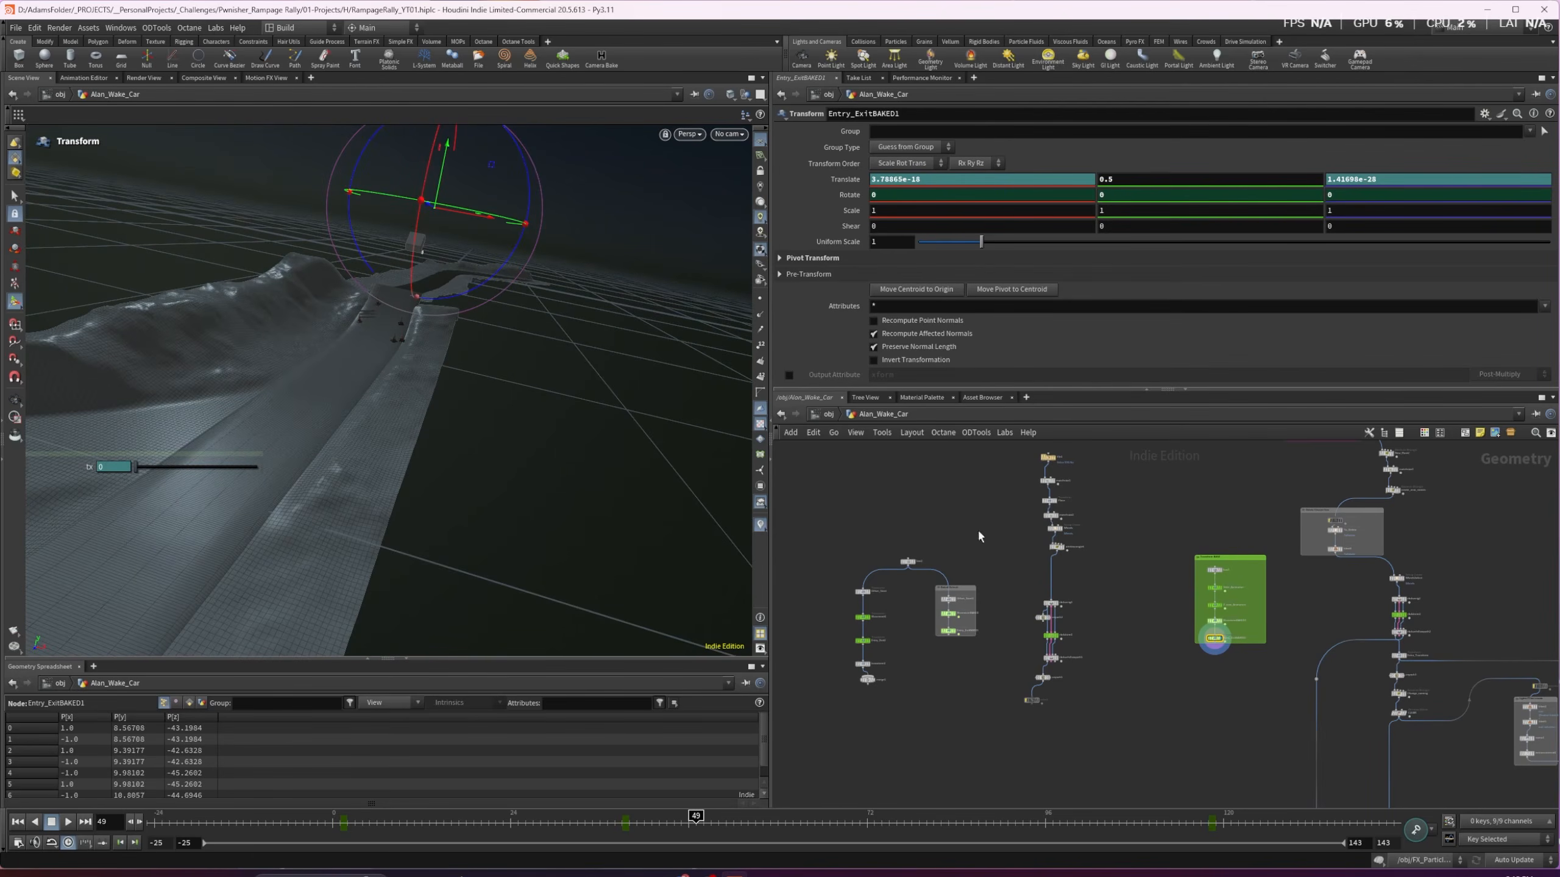
Inspect the RBD Car Rig settings of rbdcarrig2 below the WheelsSelect node
middle_click_drag(1337, 585, 1094, 579)
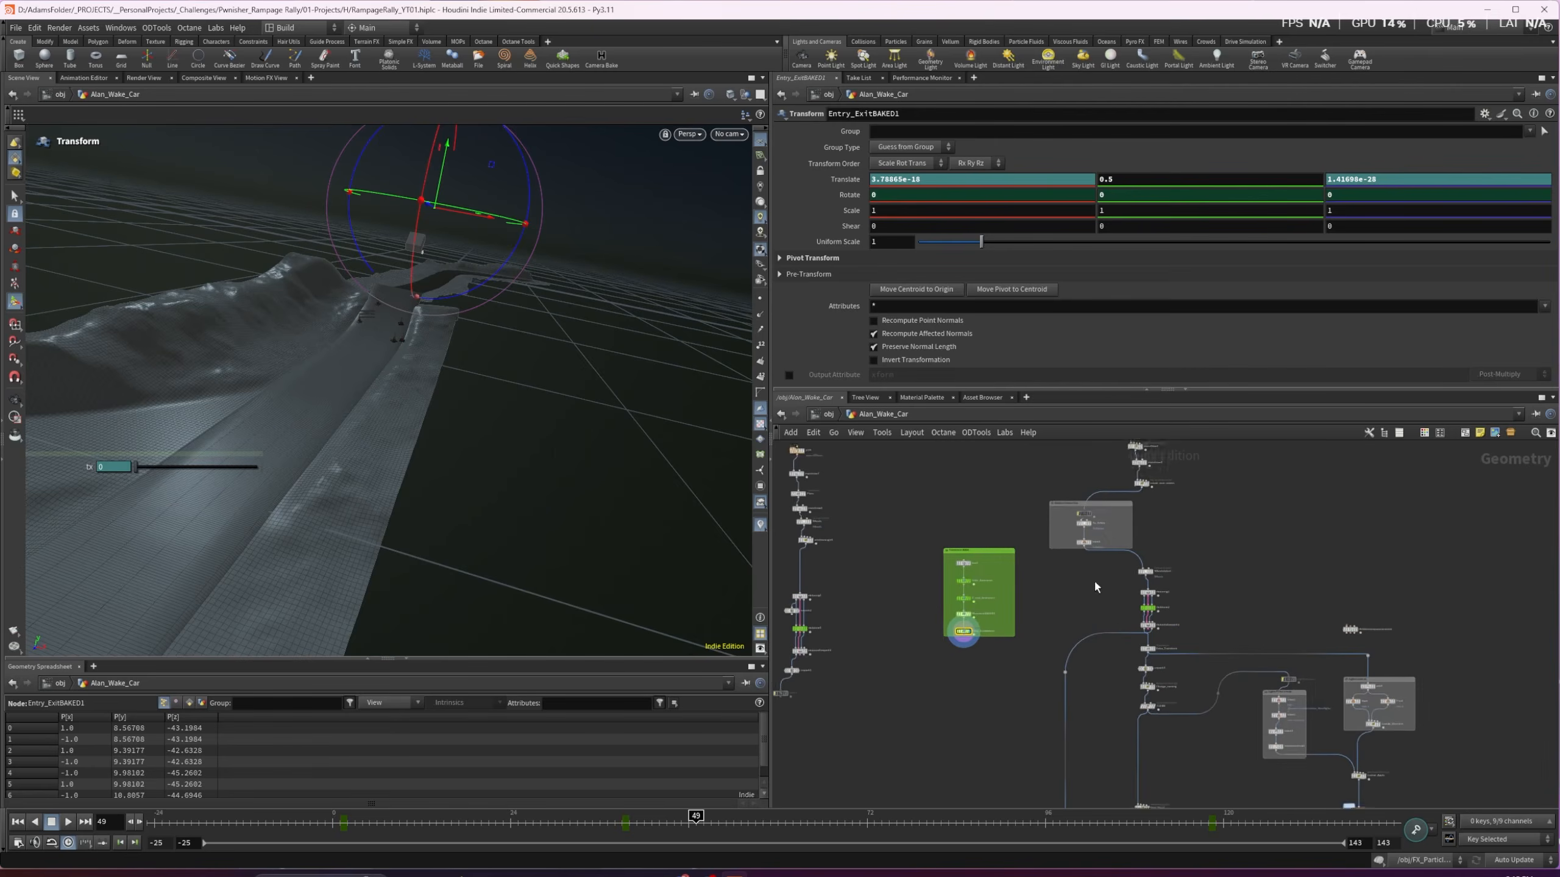
scroll(1121, 602, "up", 3)
scroll(1121, 602, "up", 4)
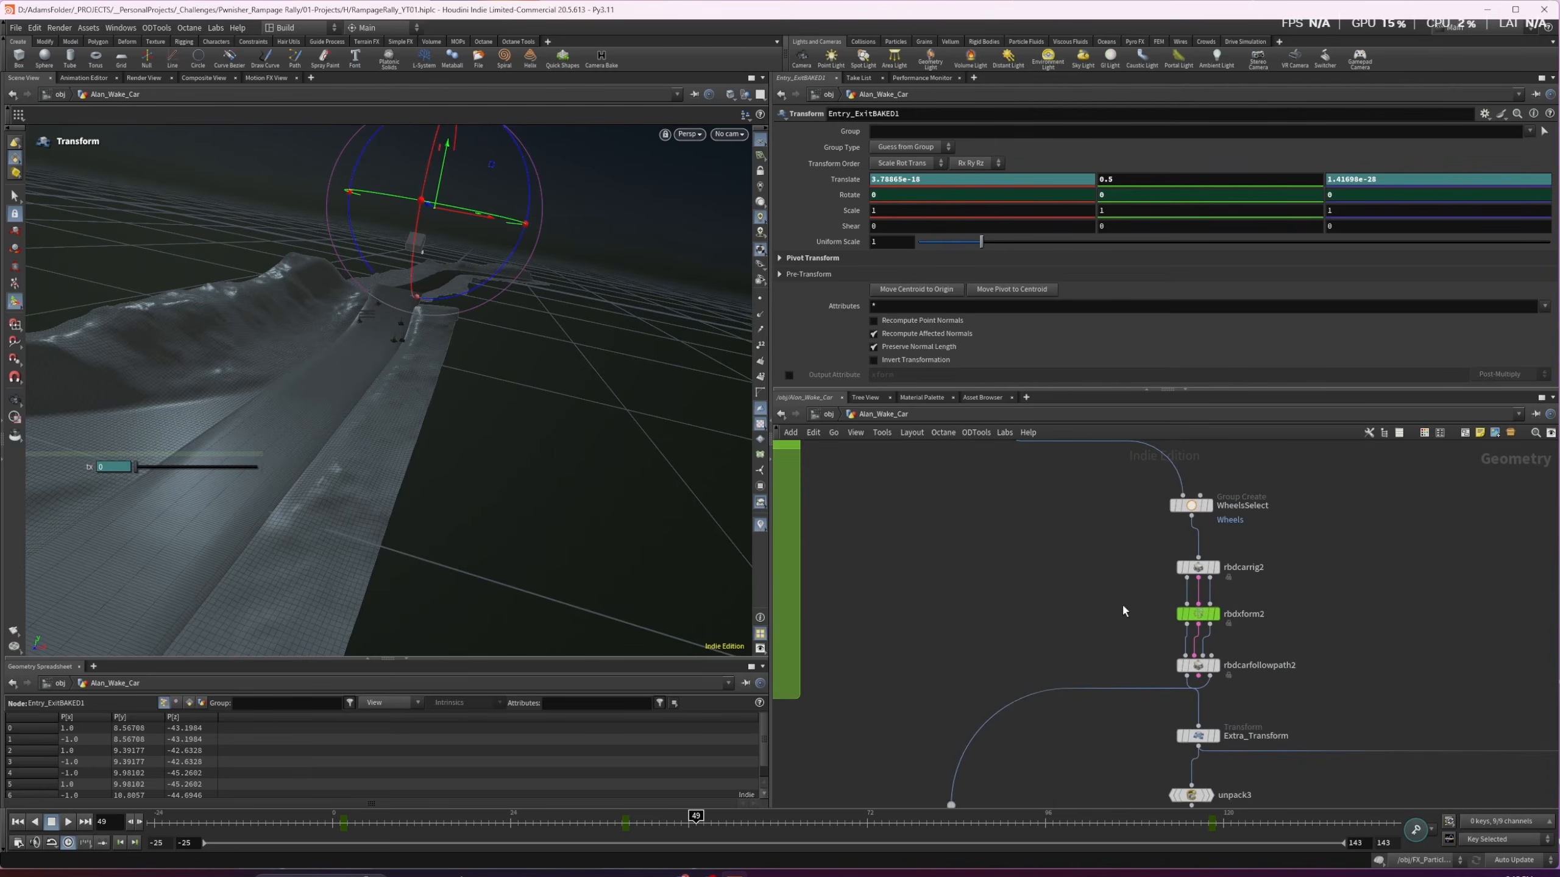
left_click(1201, 569)
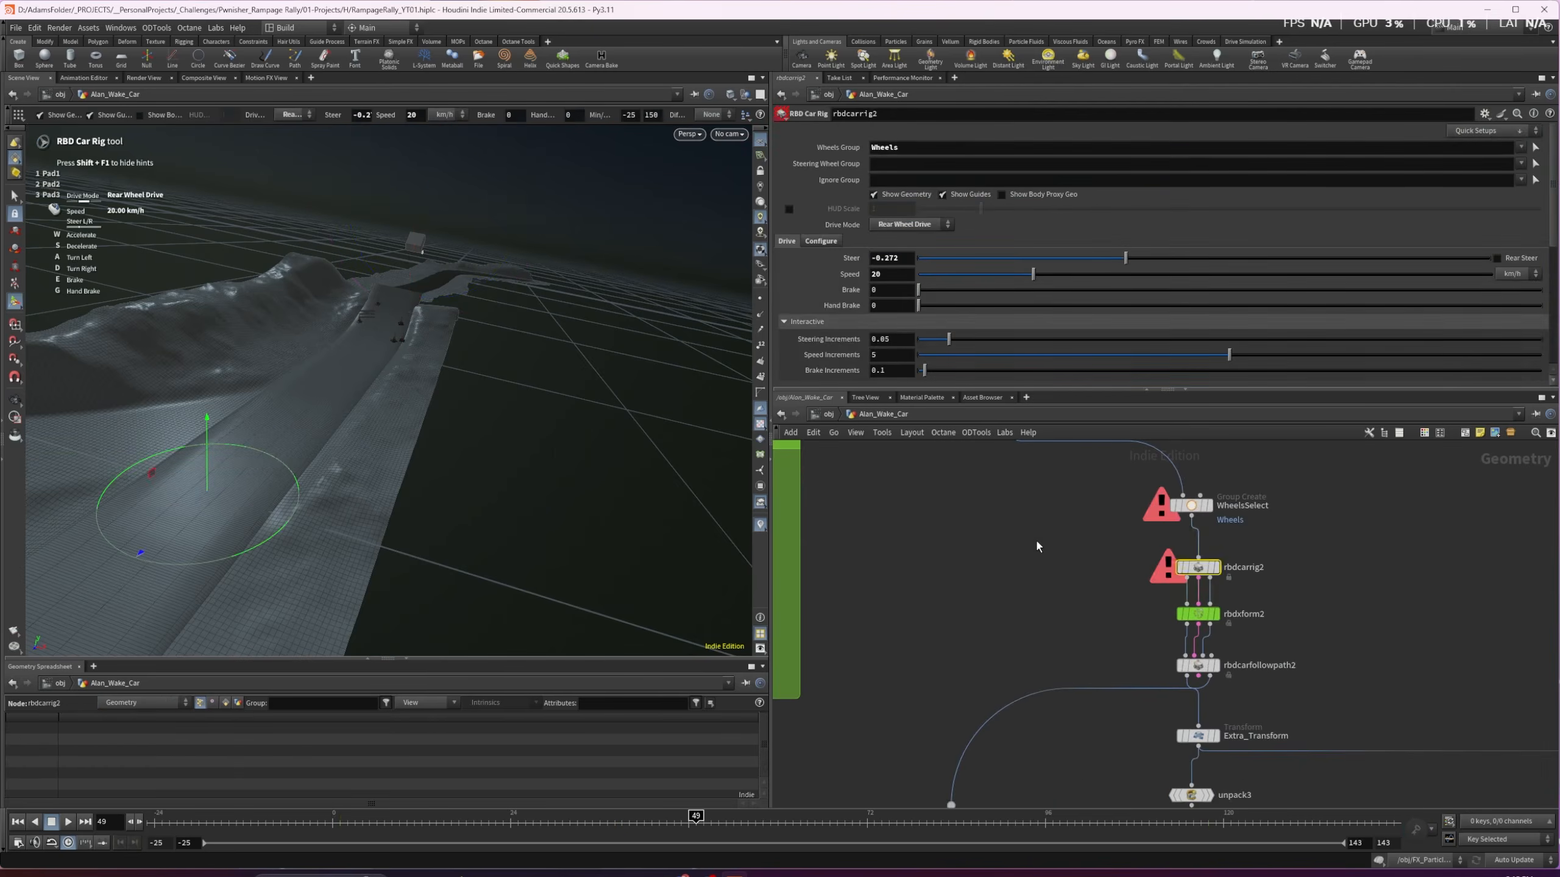
Display the file2 node that loads Volvo S90.usdc and view its geometry from the side
scroll(1011, 493, "down", 3)
middle_click_drag(1012, 493, 1003, 660)
middle_click_drag(1001, 497, 976, 608)
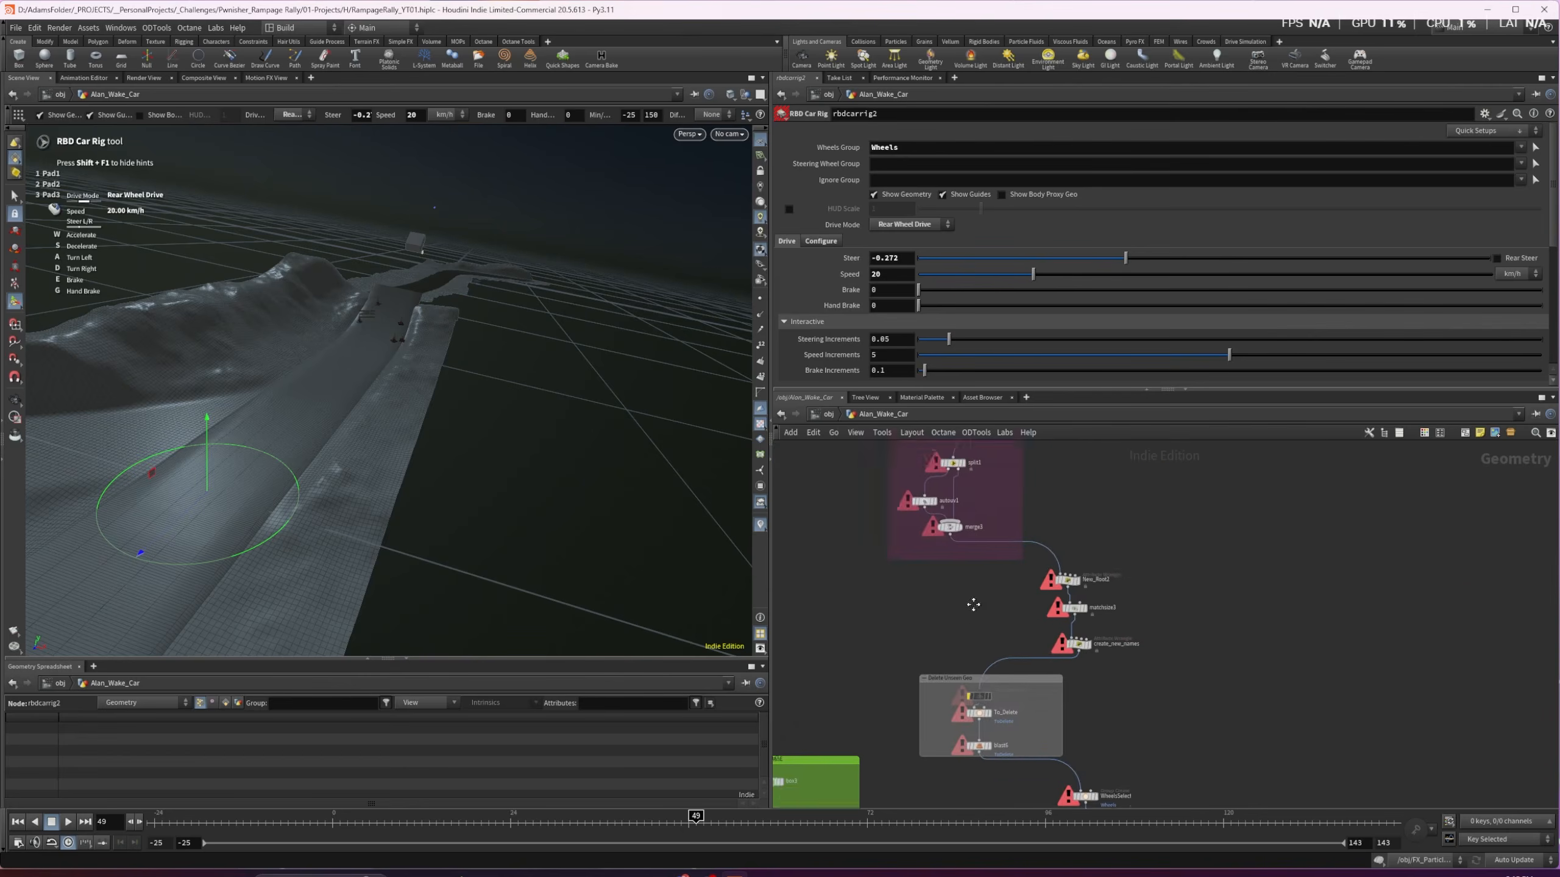
left_click(1079, 510)
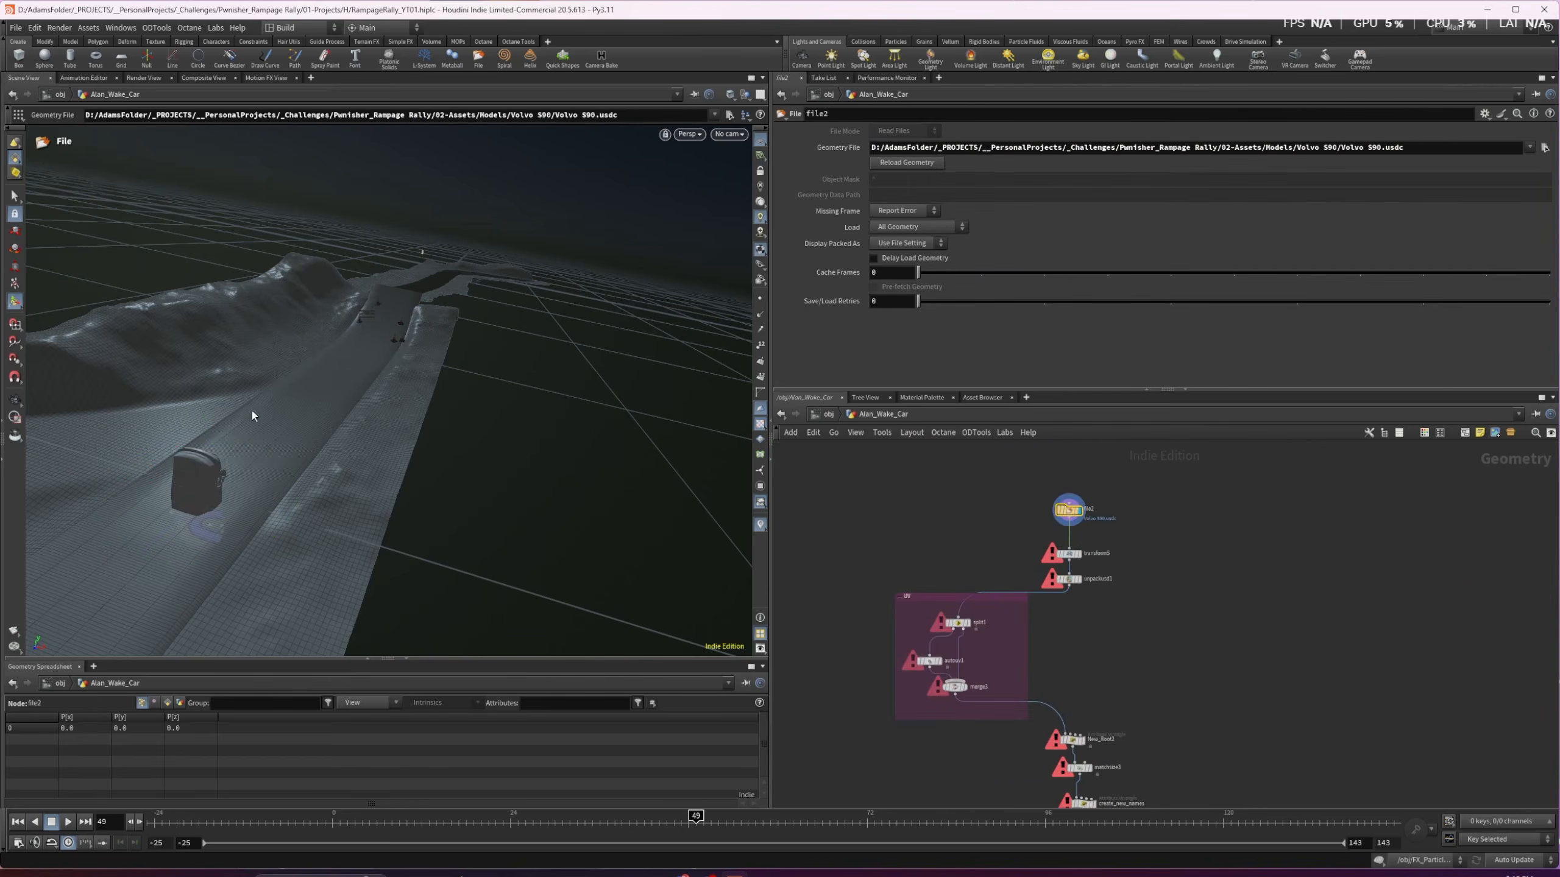
key("Escape")
left_click_drag(252, 416, 283, 358)
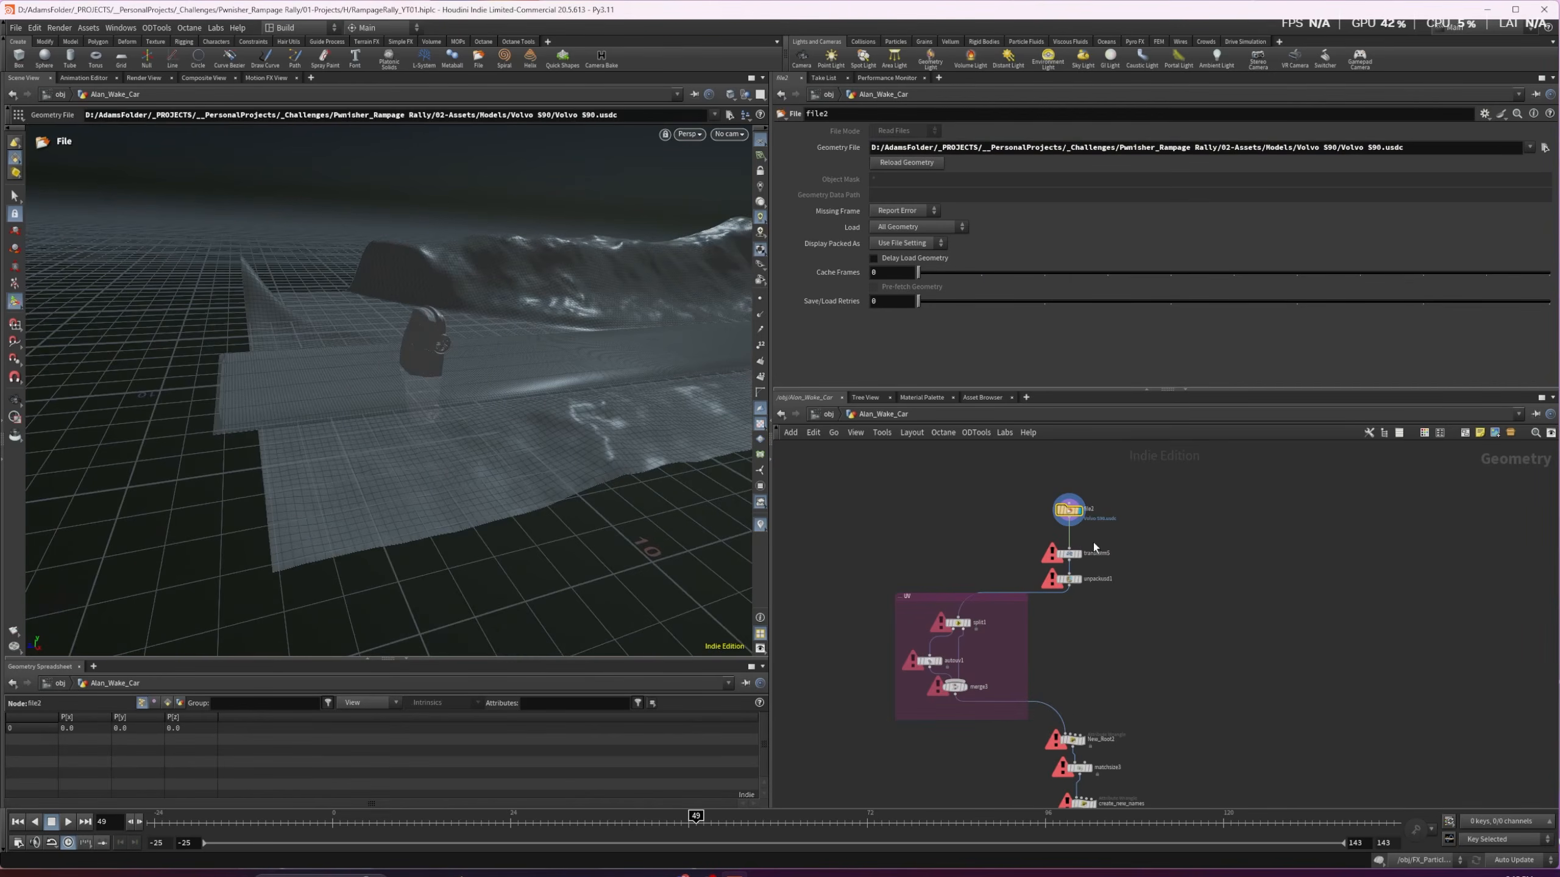
Display the transform and unpackusd1 nodes below file2 and go on to the split node
left_click(1079, 555)
left_click(1079, 579)
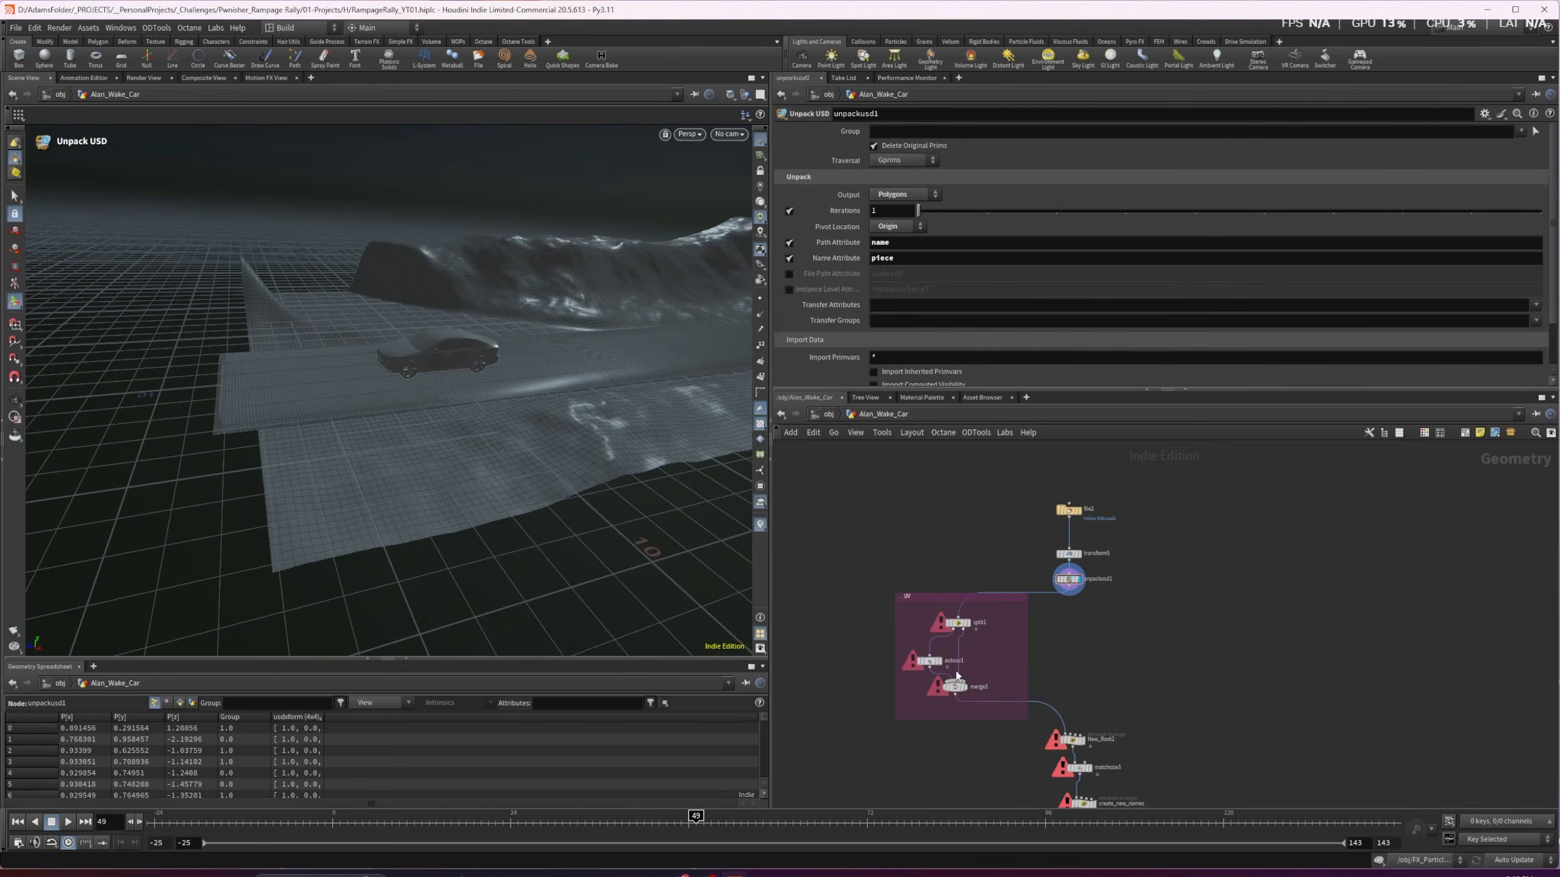
left_click(968, 623)
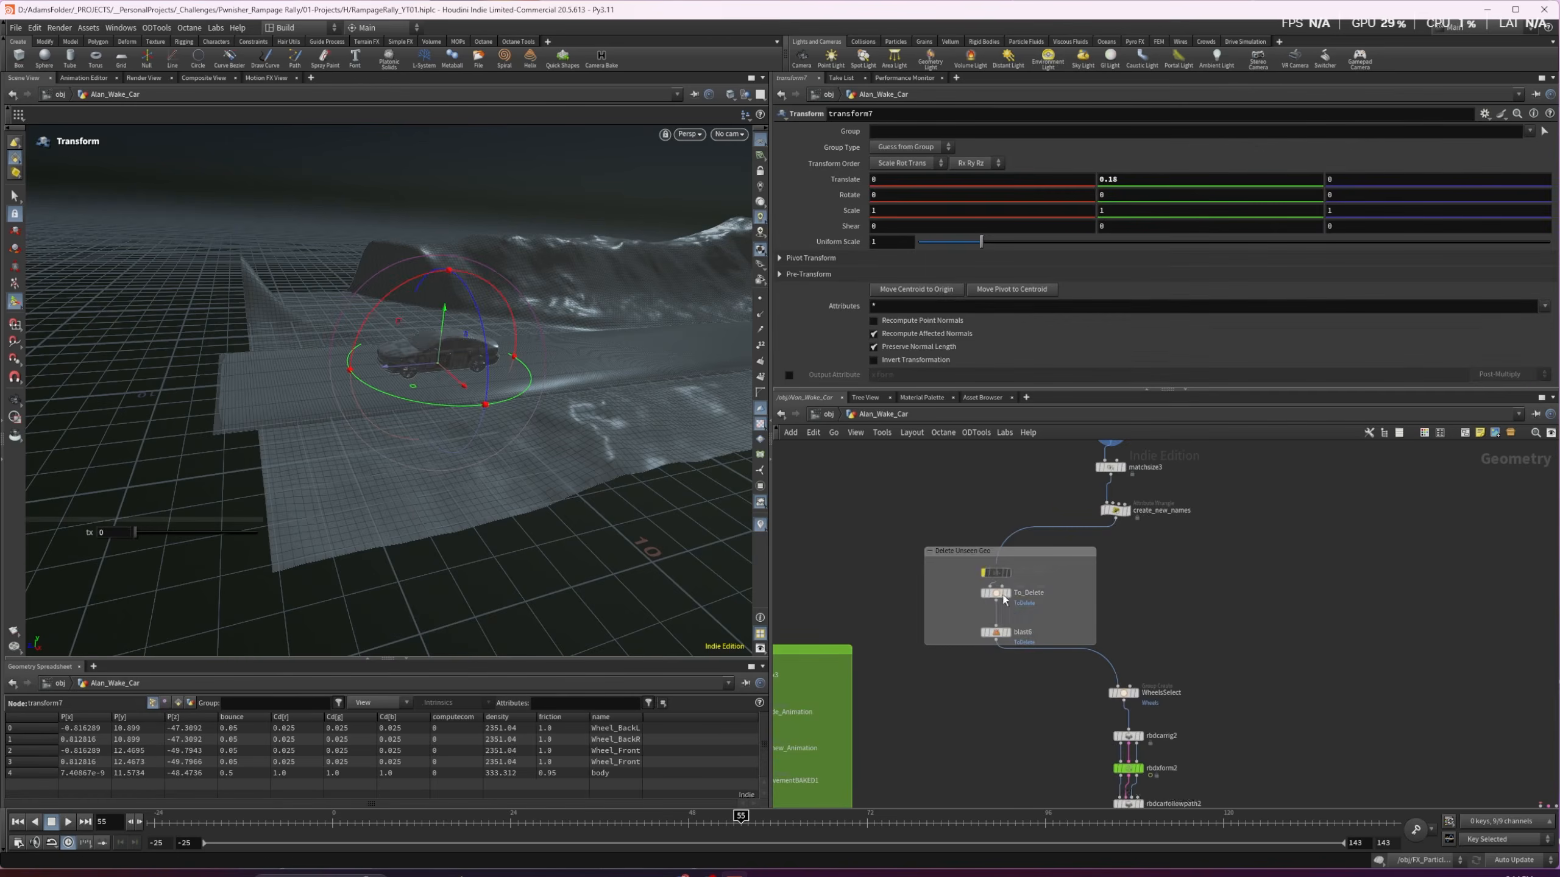
Enable and display the bypassed TEST_VIEW exploded view in the Delete Unseen Geo box and view the separated car parts
left_click(1012, 576)
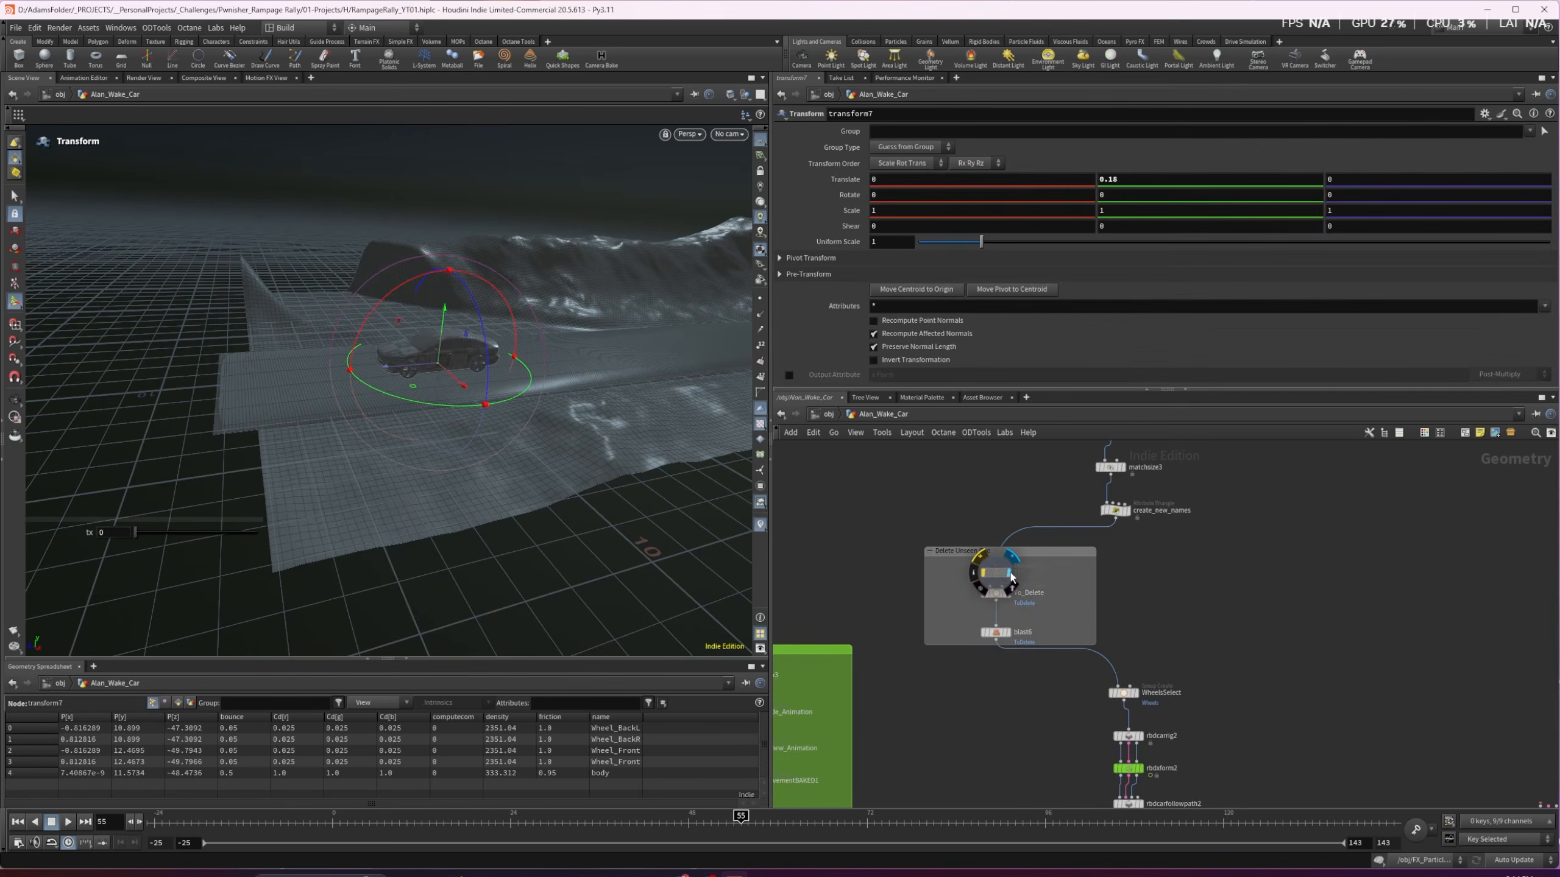
left_click(997, 575)
left_click(981, 557)
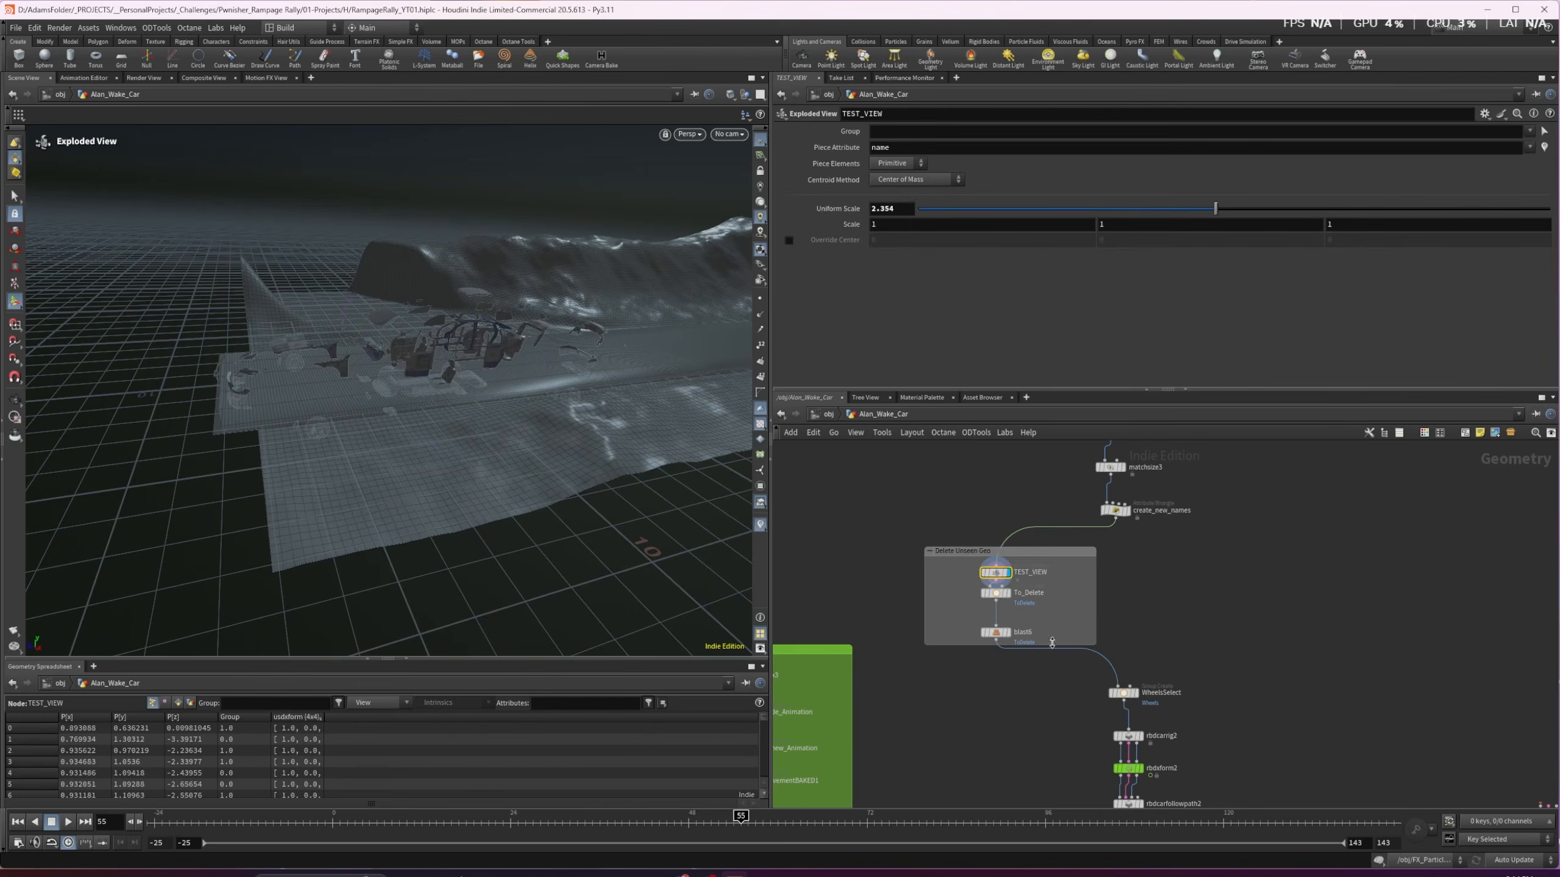
scroll(459, 348, "up", 5)
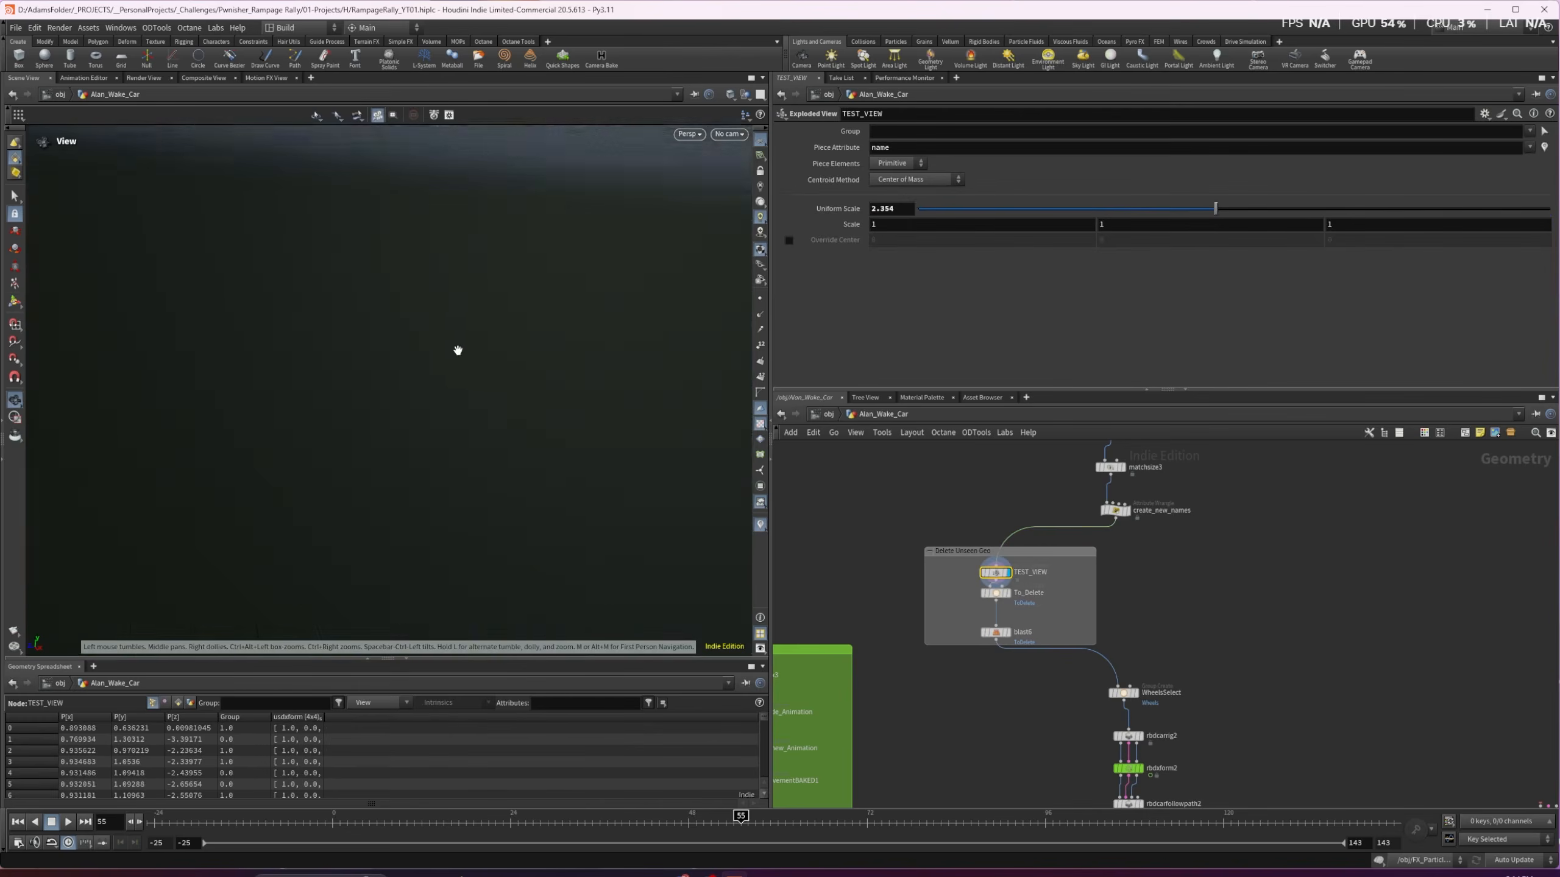
scroll(461, 351, "down", 6)
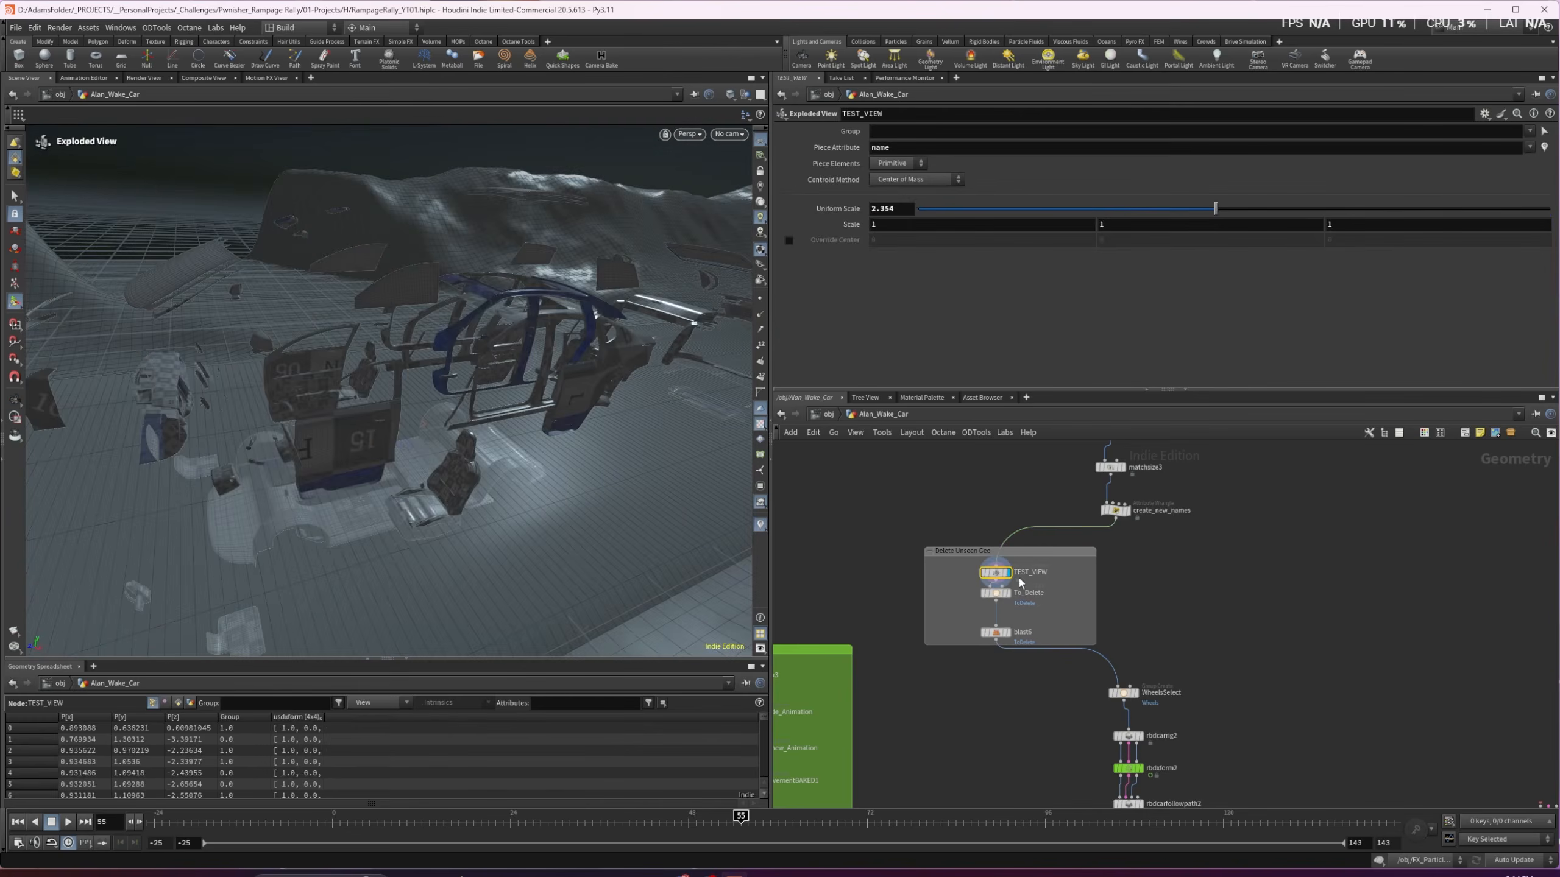
Read TEST_VIEW's geometry information and examine the exploded car parts from another angle
left_click(974, 573)
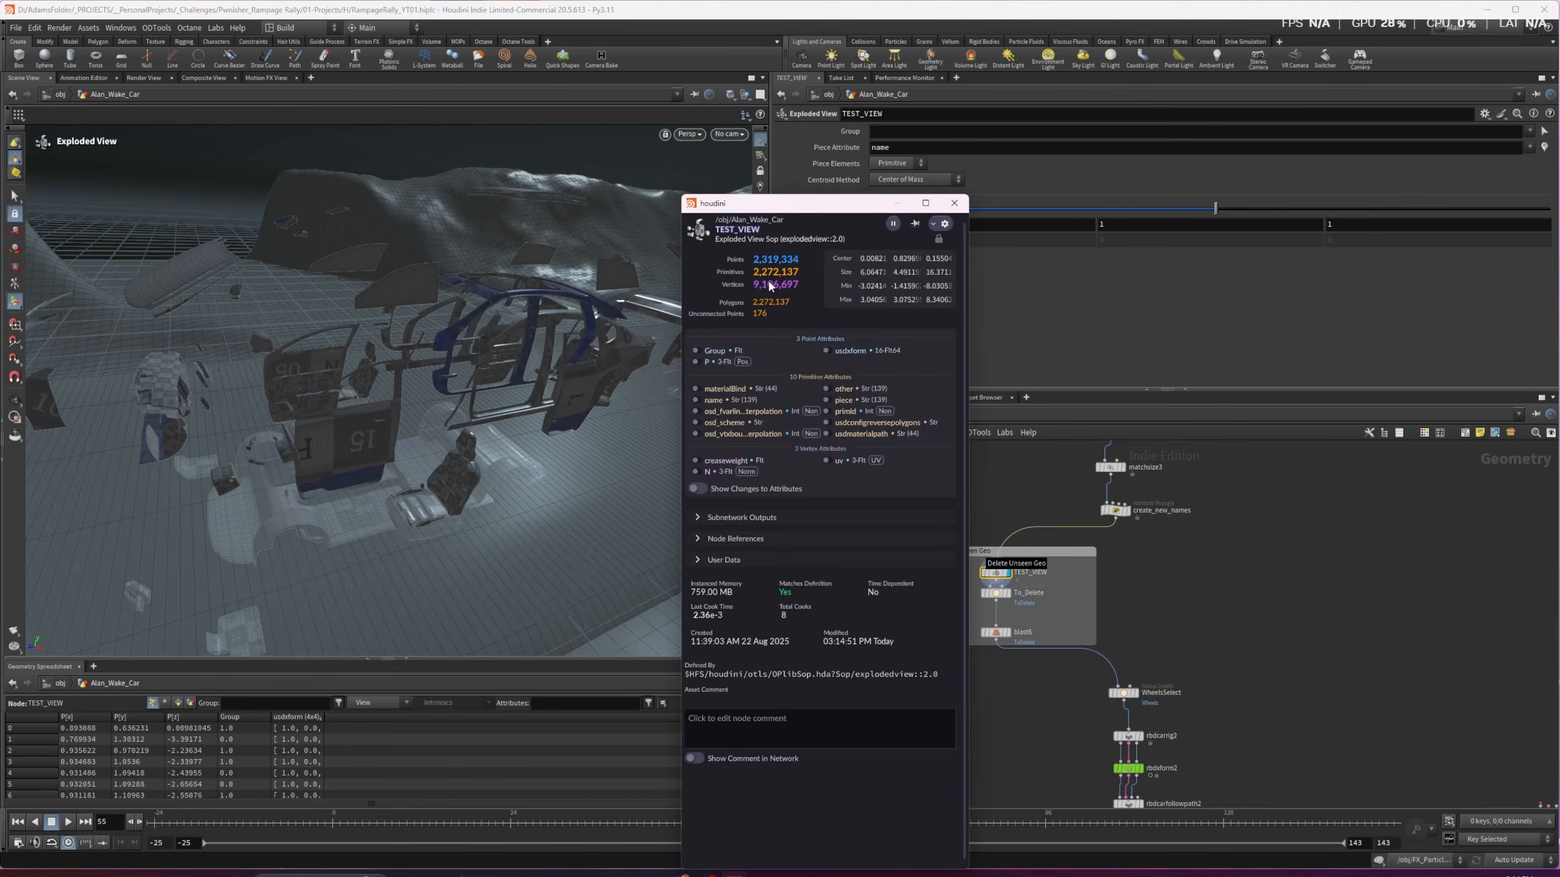
left_click(951, 209)
left_click_drag(364, 383, 320, 390, "alt")
middle_click_drag(275, 422, 535, 388, "alt")
Display the To_Delete group on the exploded car and inspect the blast6 node that removes it
mouse_move(1001, 595)
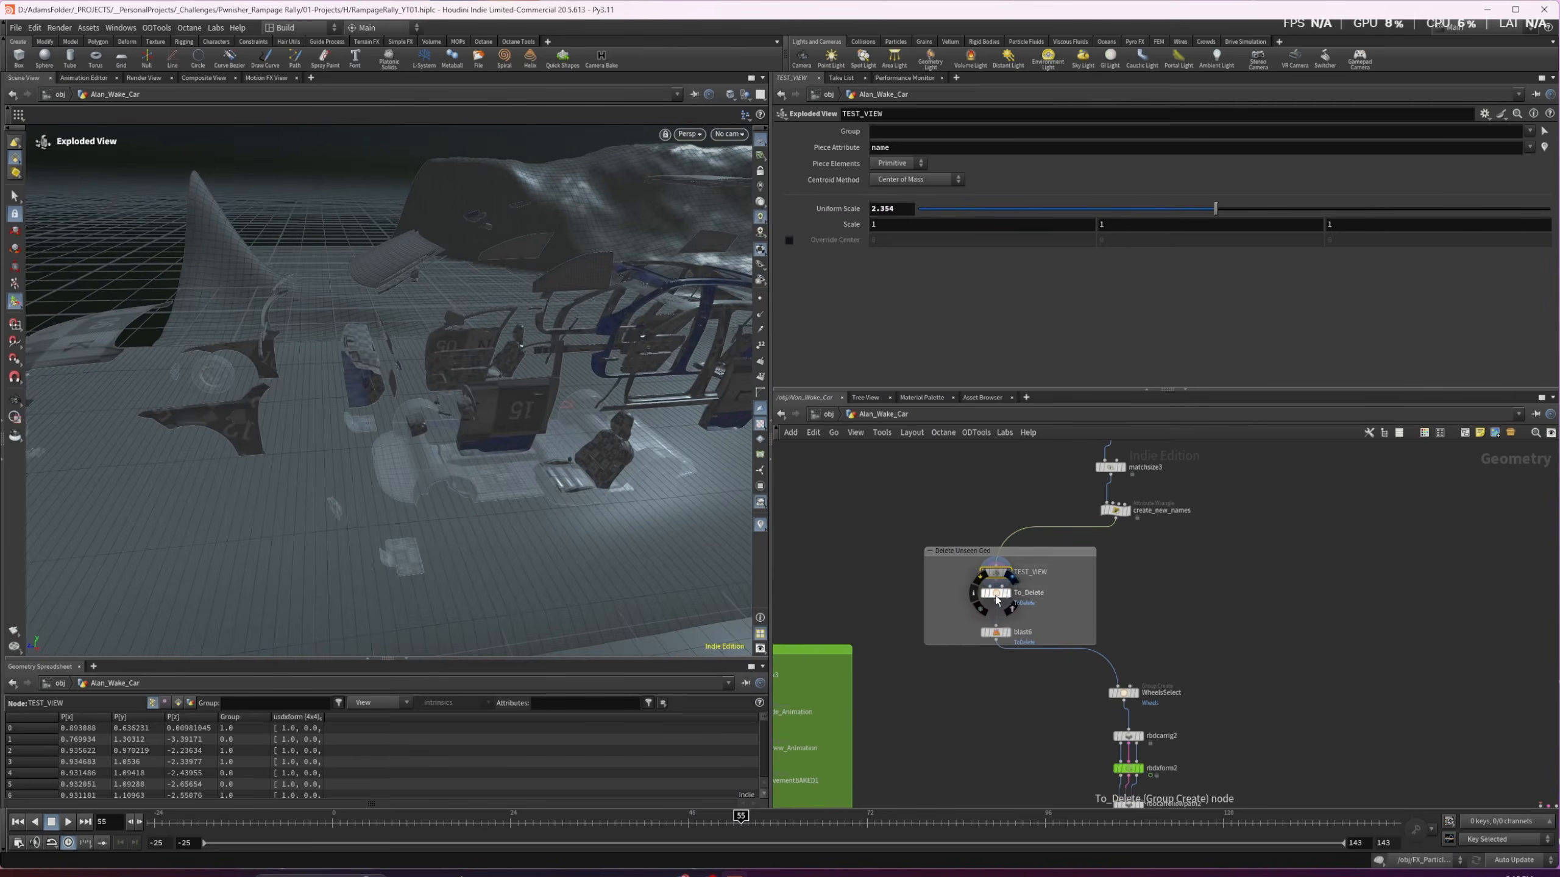
left_click(996, 594)
left_click_drag(427, 398, 416, 361, "alt")
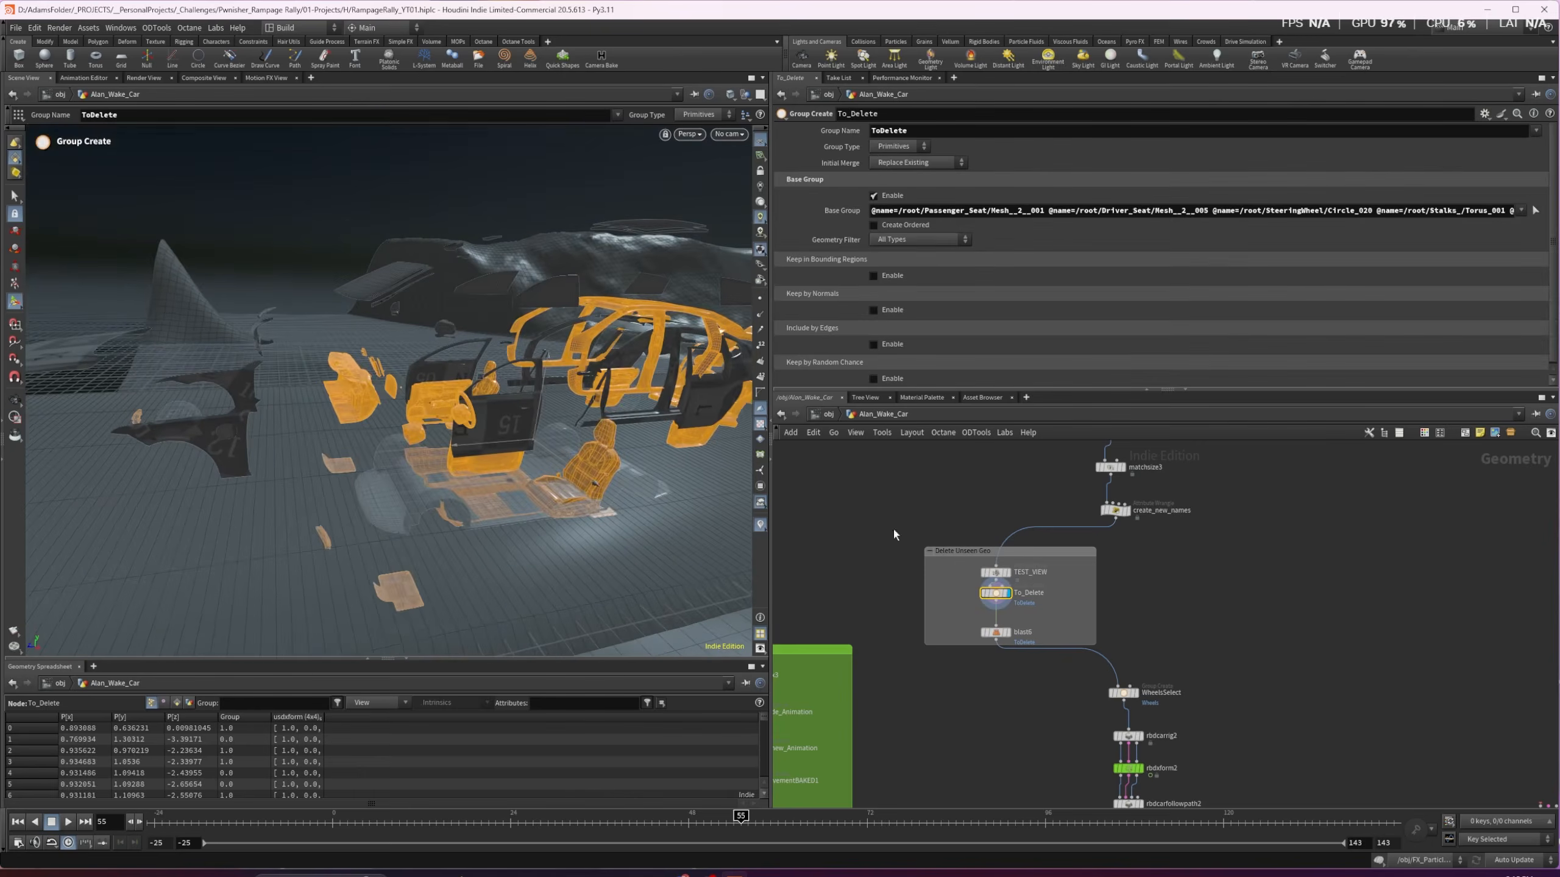
left_click(1001, 634)
left_click(973, 633)
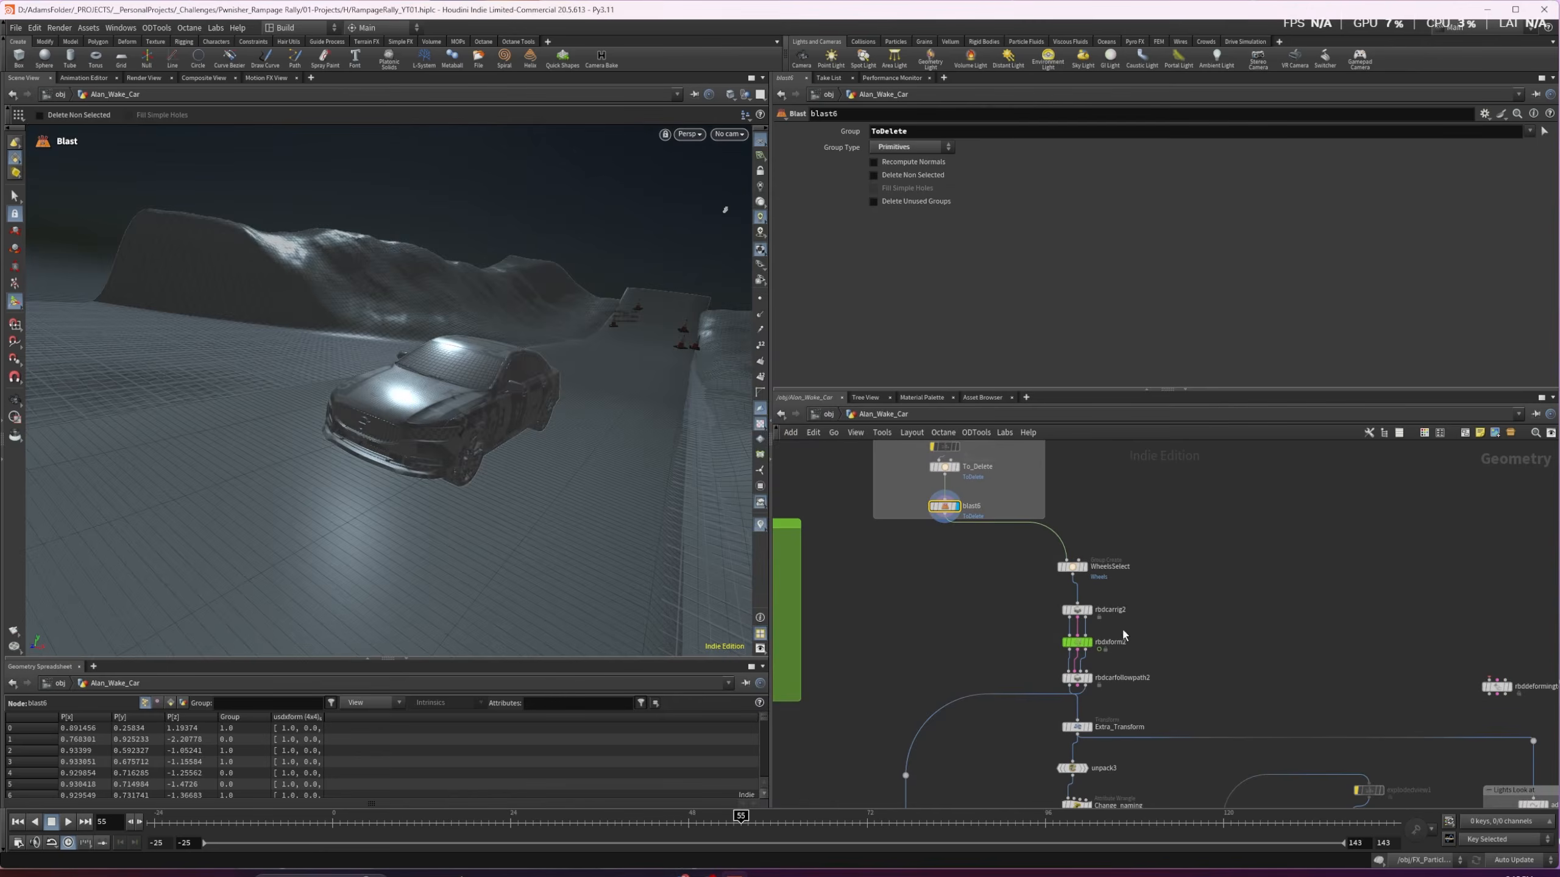
Display WheelsSelect and view the Wheels group on the car from the side
left_click(1076, 569)
left_click_drag(482, 445, 435, 444, "alt")
mouse_move(1093, 615)
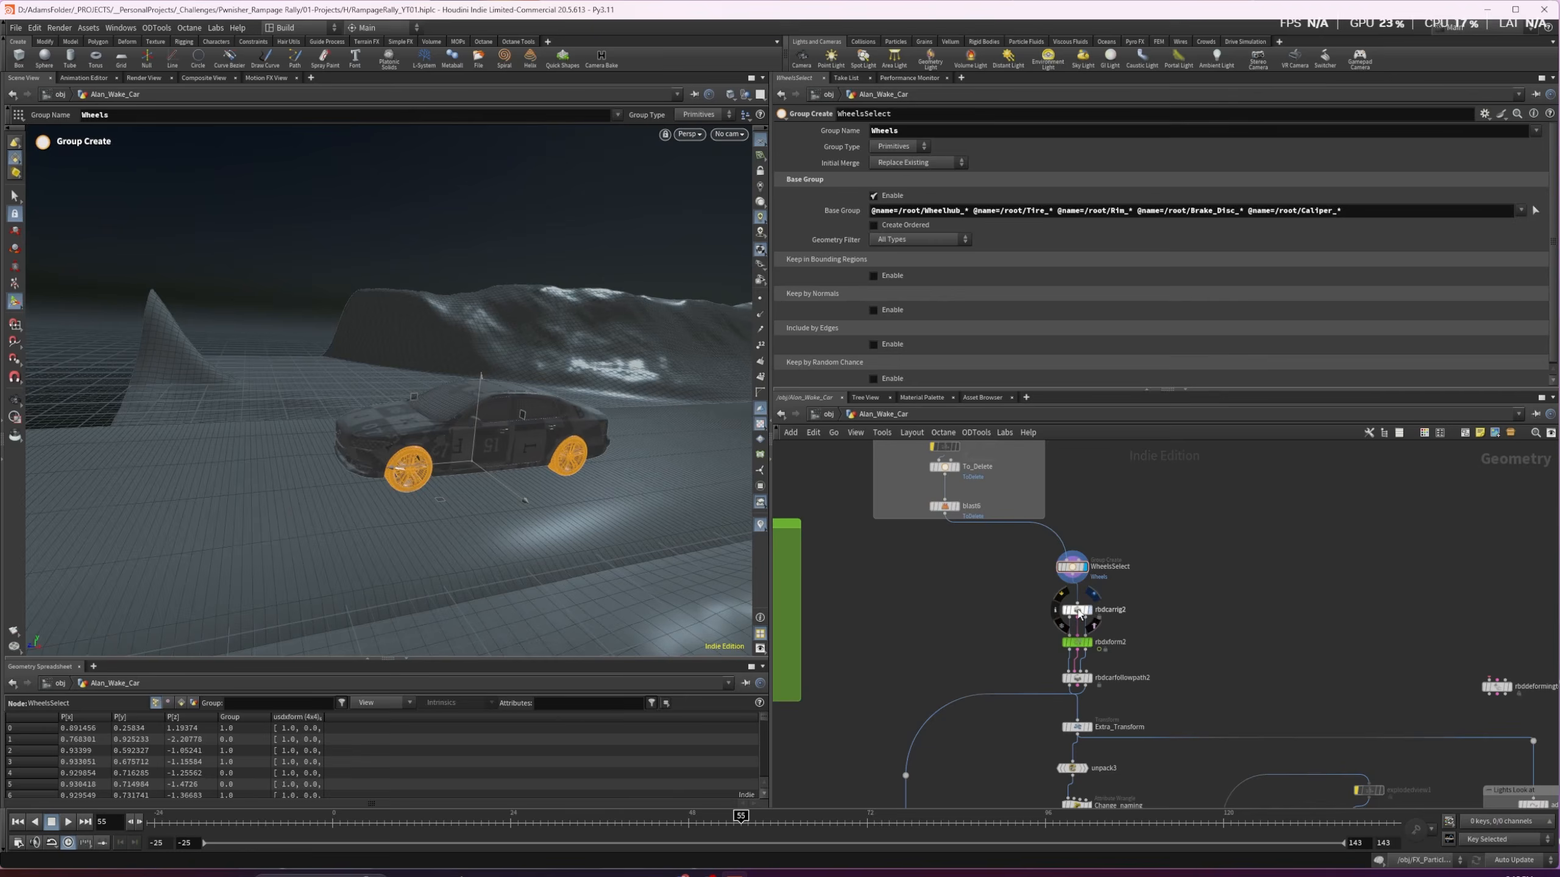
Display the rbdcarrig2 car rig, try a different Steer value and undo the change
left_click(1077, 611)
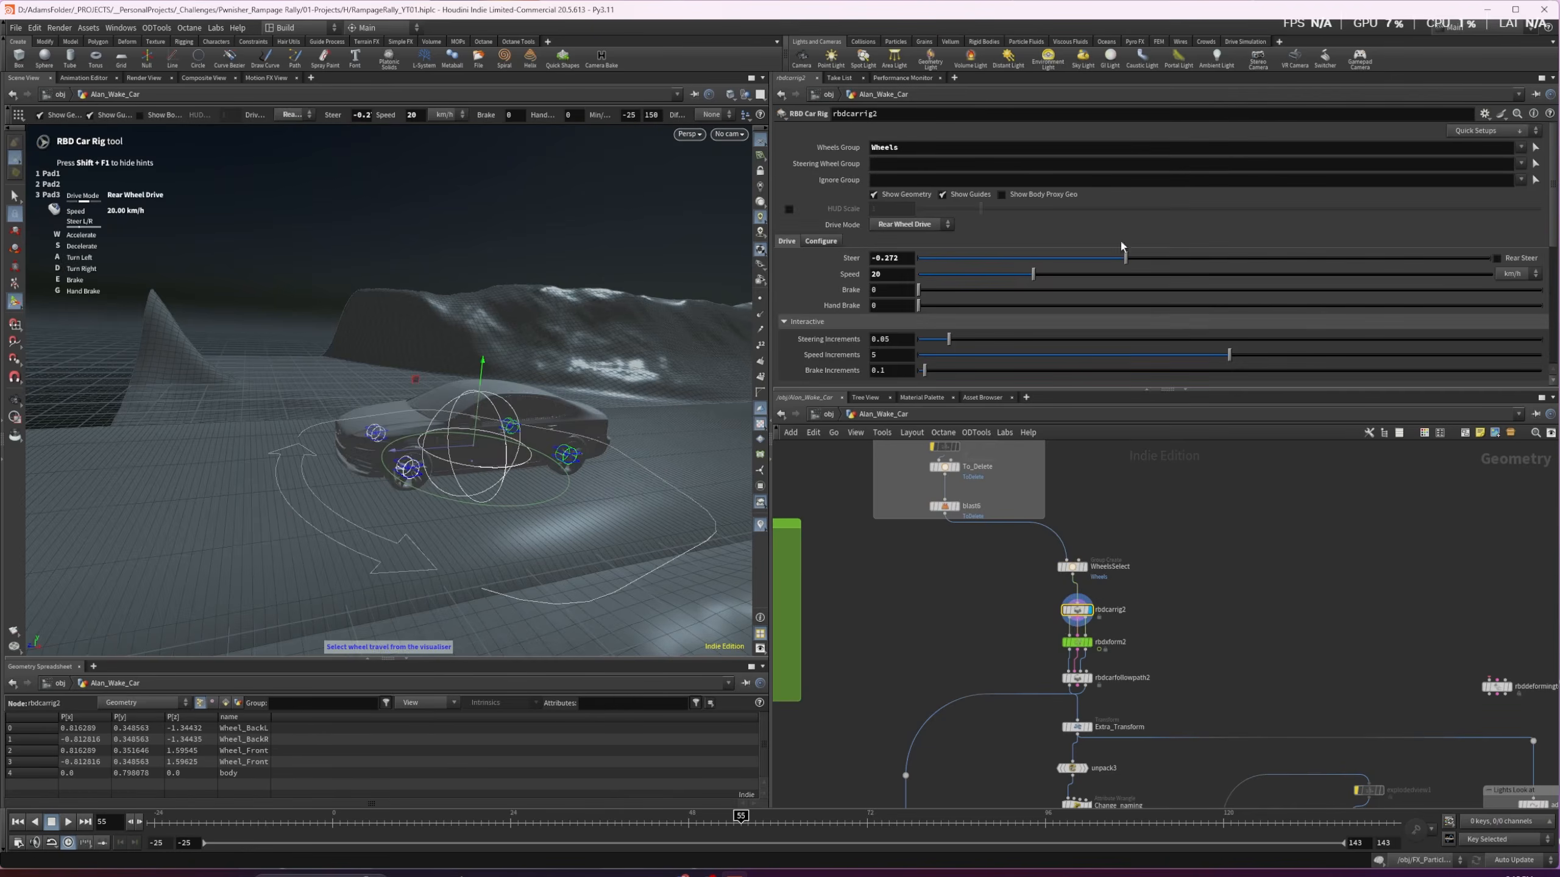
mouse_move(1147, 259)
left_mouse_down()
mouse_move(1258, 258)
mouse_move(1169, 259)
left_mouse_up()
key("ctrl+z")
Inspect the rbdxform2 transform and review Slide_Animation's curves in the Animation Editor, scrubbing to frame 34
left_click(1094, 648)
middle_click_drag(969, 623, 1116, 625)
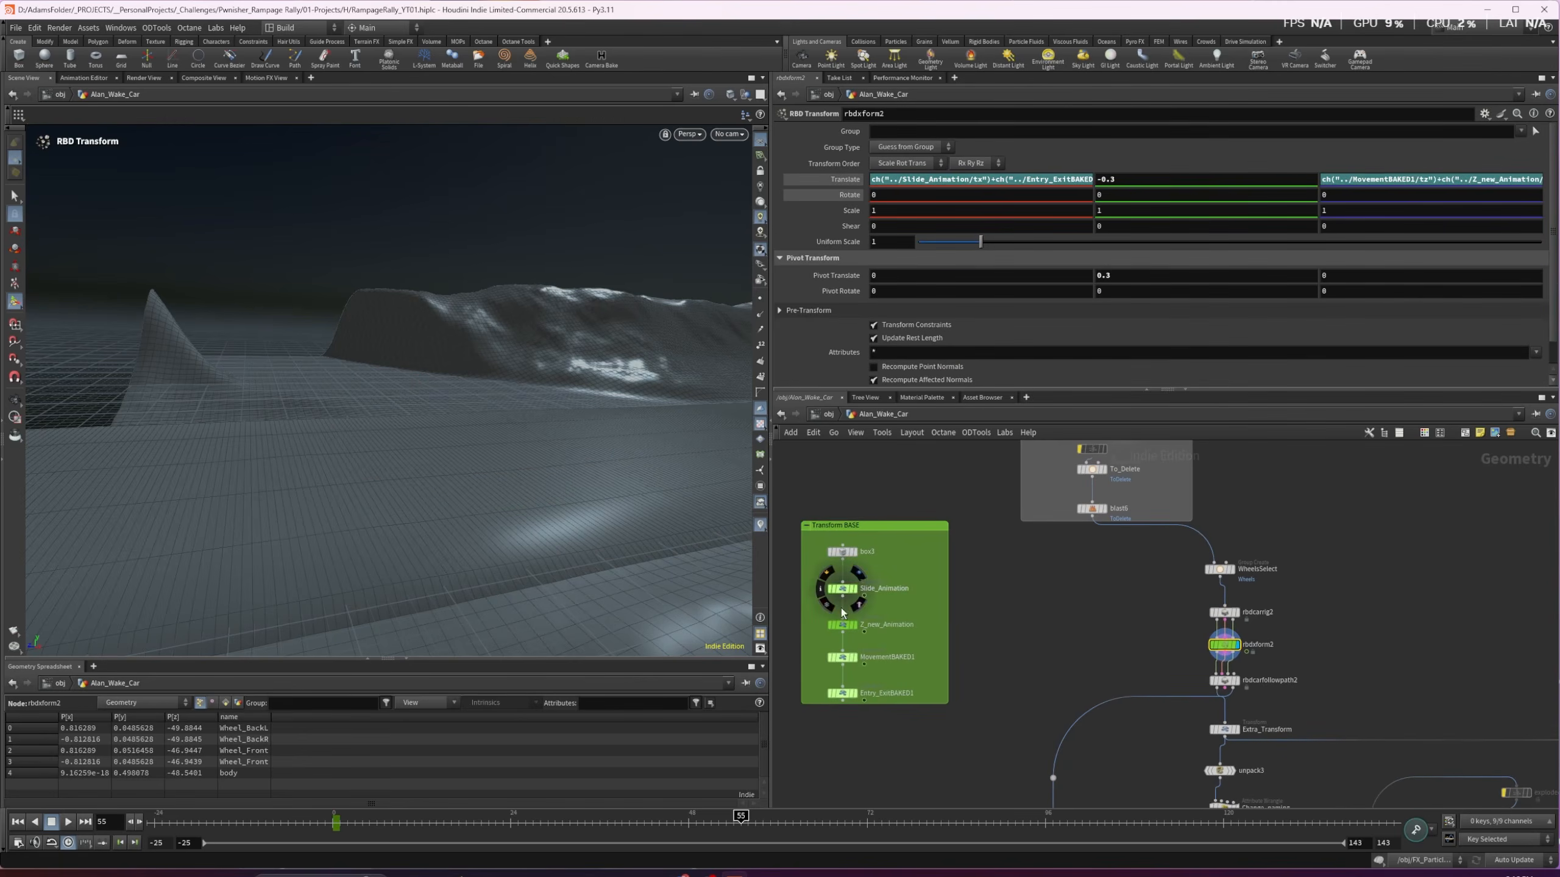
left_click(843, 589)
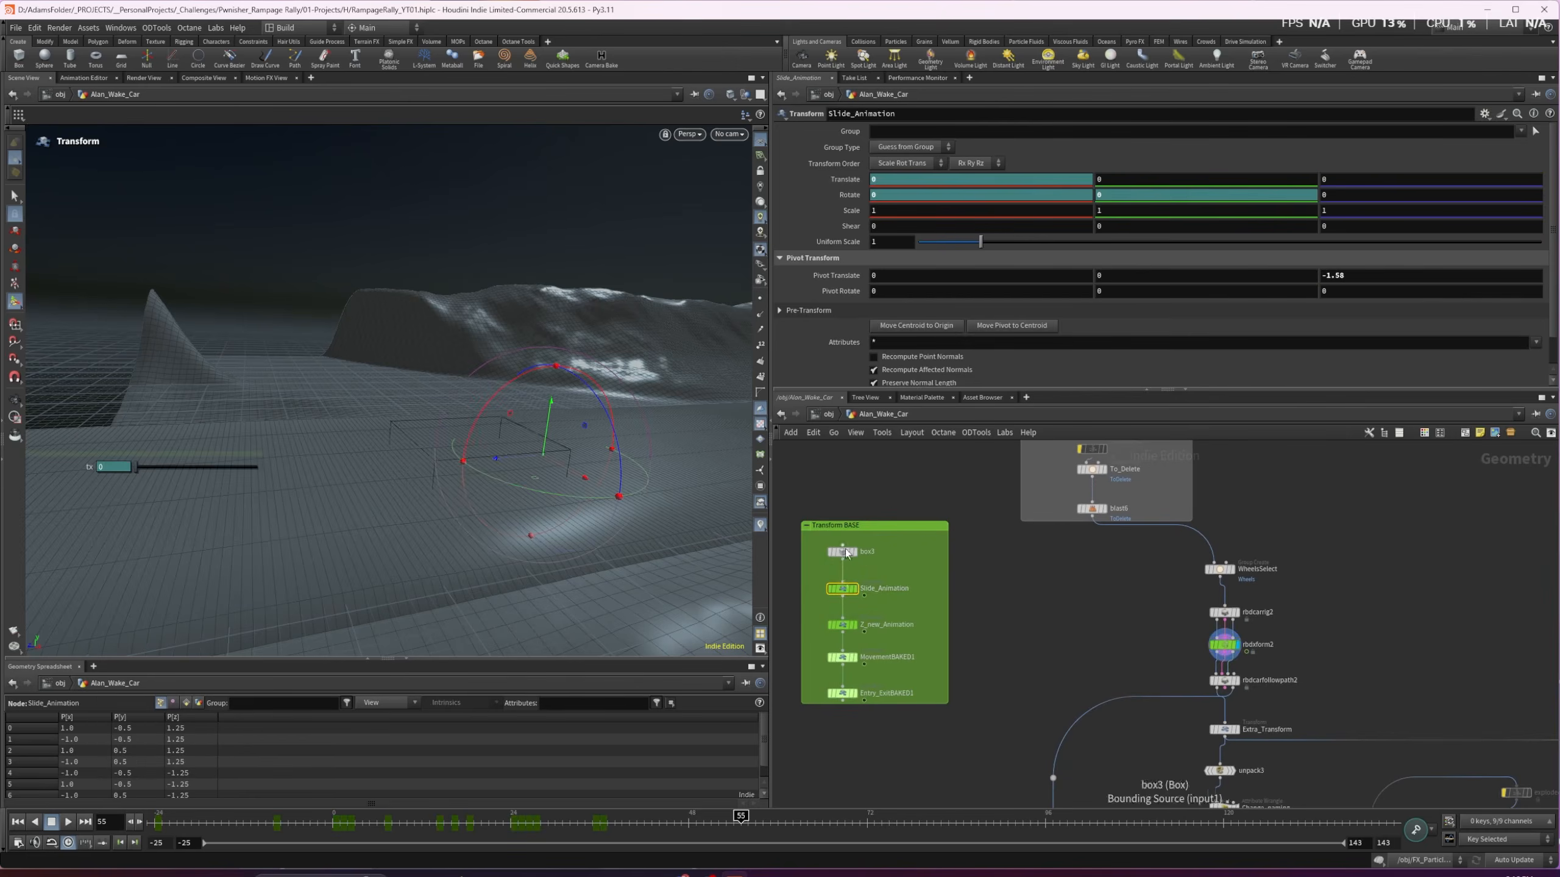
key("v")
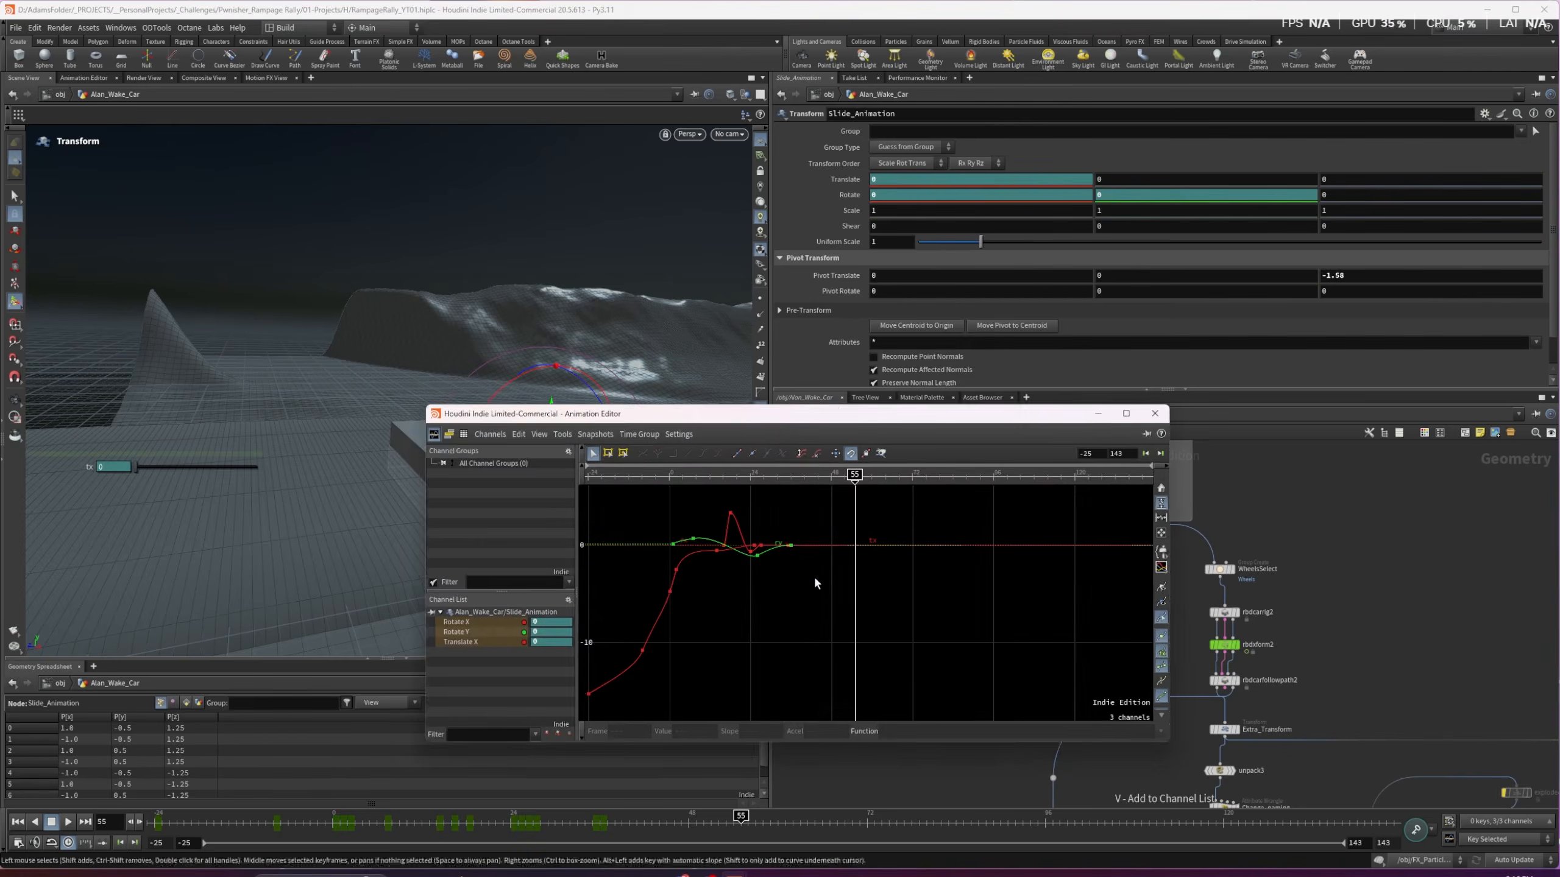
left_click_drag(788, 418, 831, 389)
mouse_move(851, 450)
left_mouse_down()
mouse_move(670, 455)
mouse_move(826, 453)
left_mouse_up()
Review Z_new_Animation's Translate Z curve in the Animation Editor and scrub to frame 58 while viewing the box
left_click(834, 625)
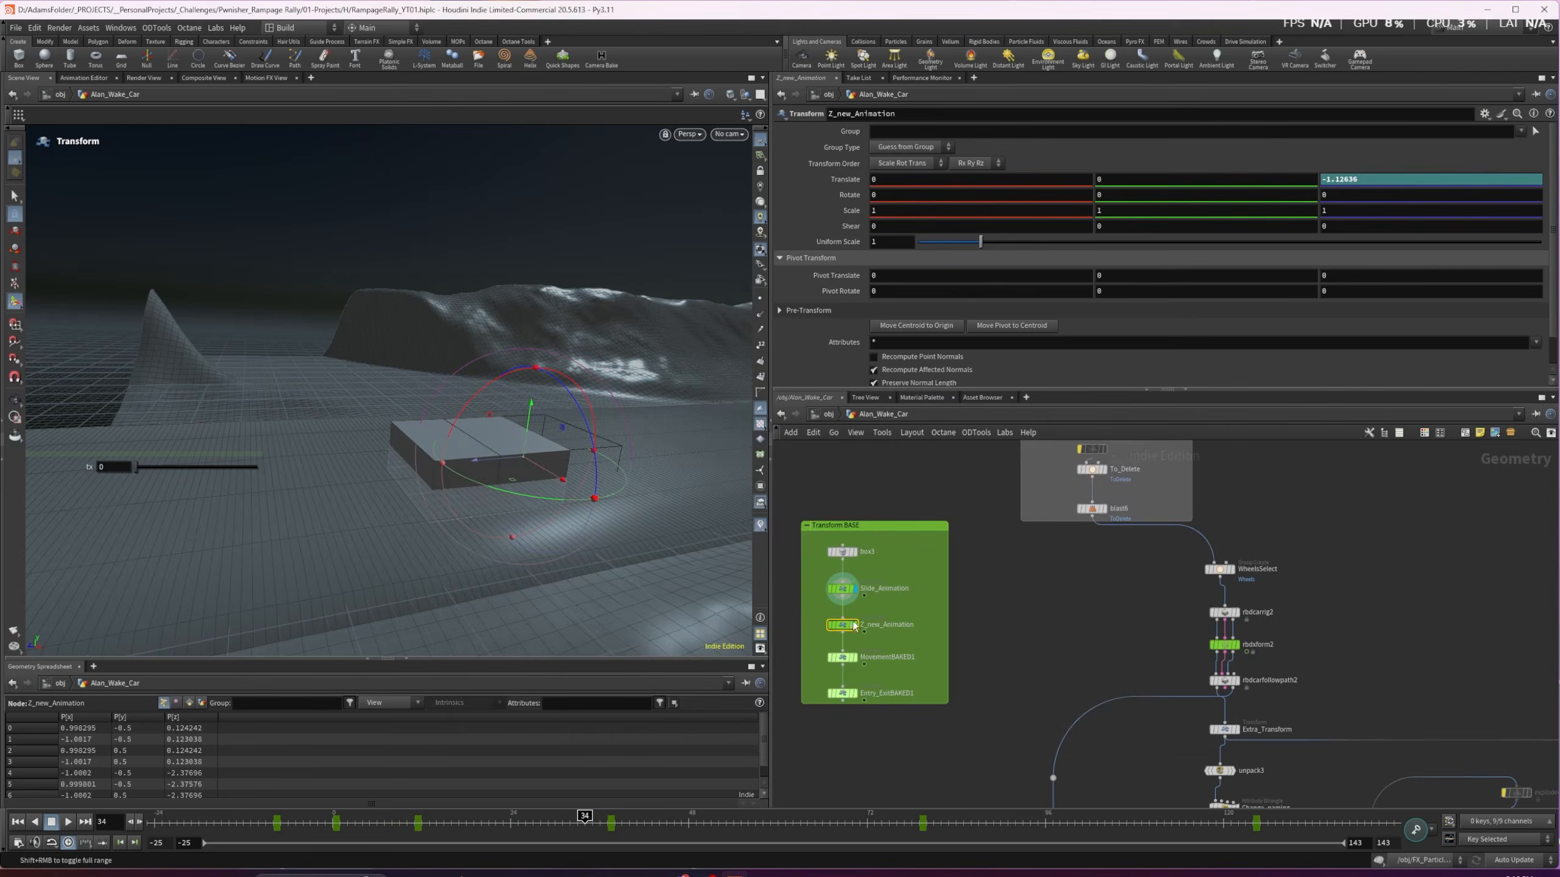
key("v")
left_click_drag(838, 450, 1048, 304)
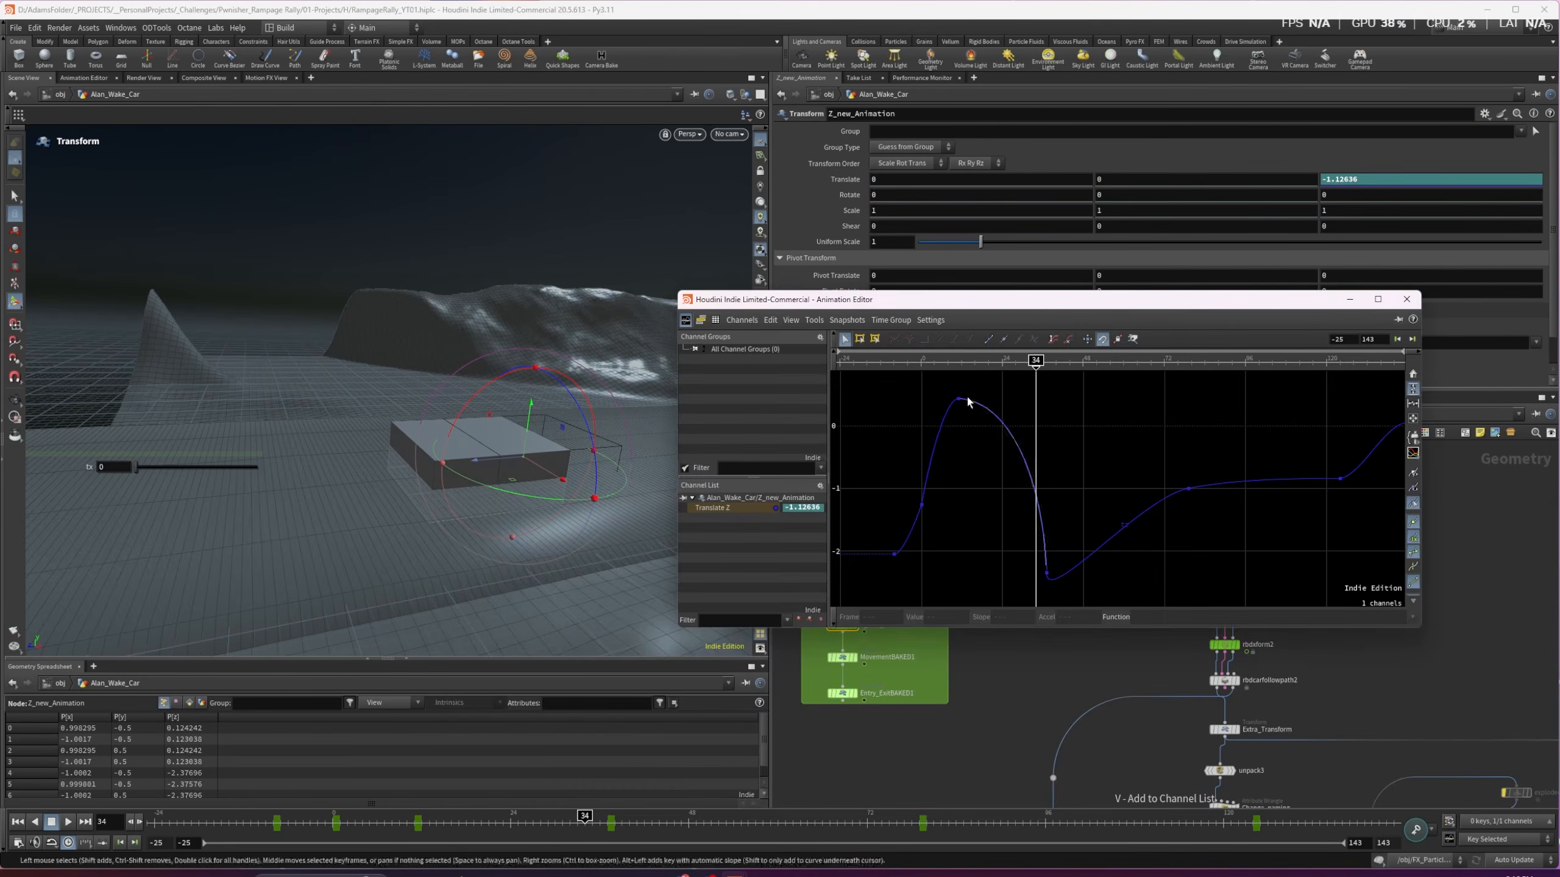
left_click_drag(523, 452, 432, 432, "alt")
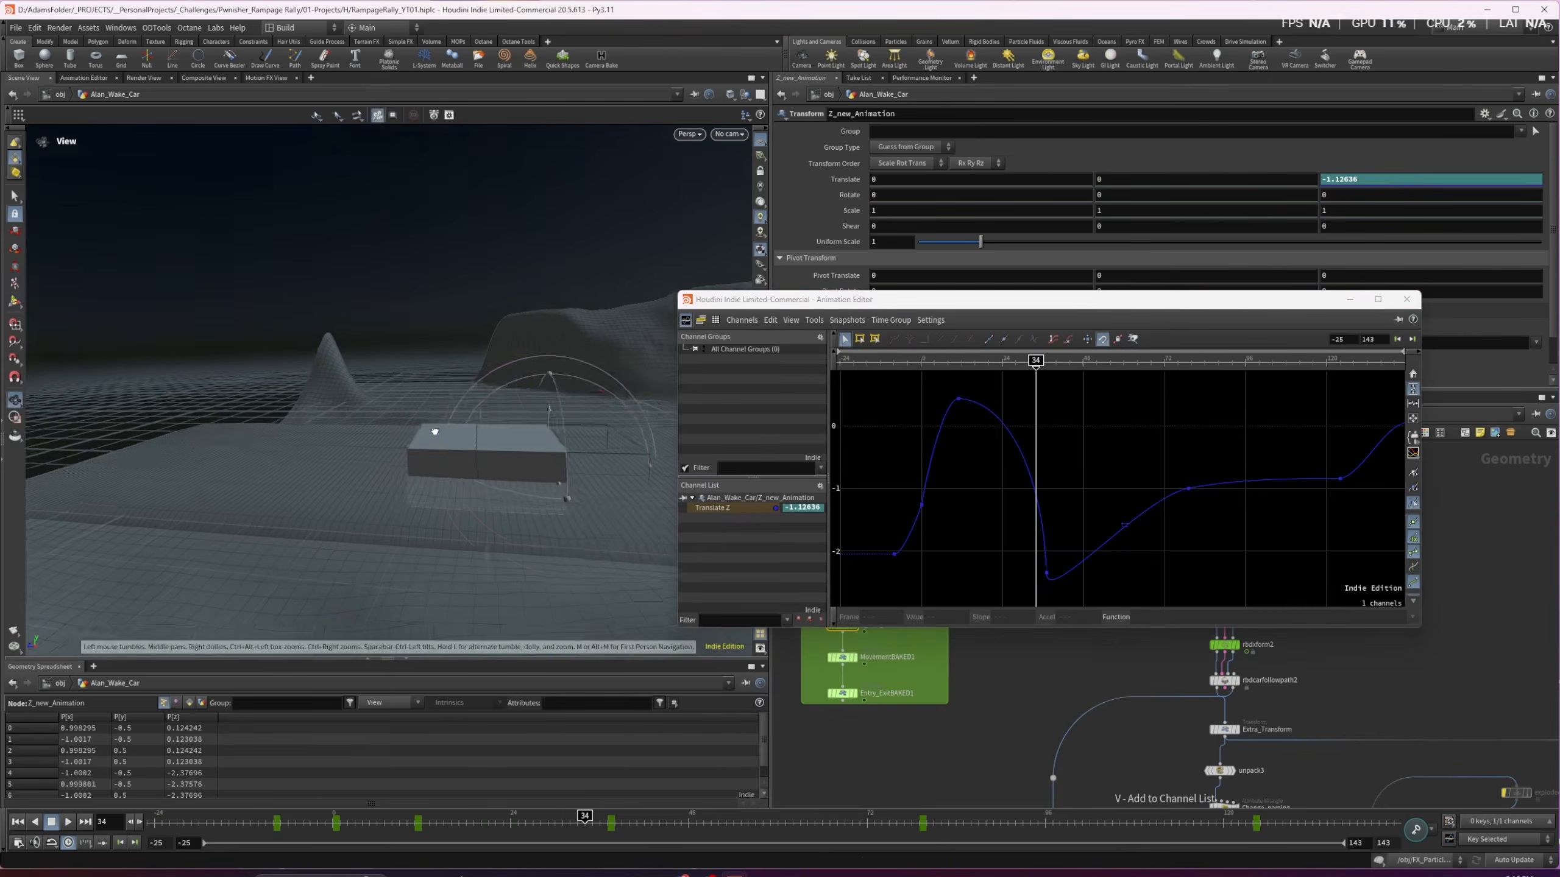
left_click(974, 360)
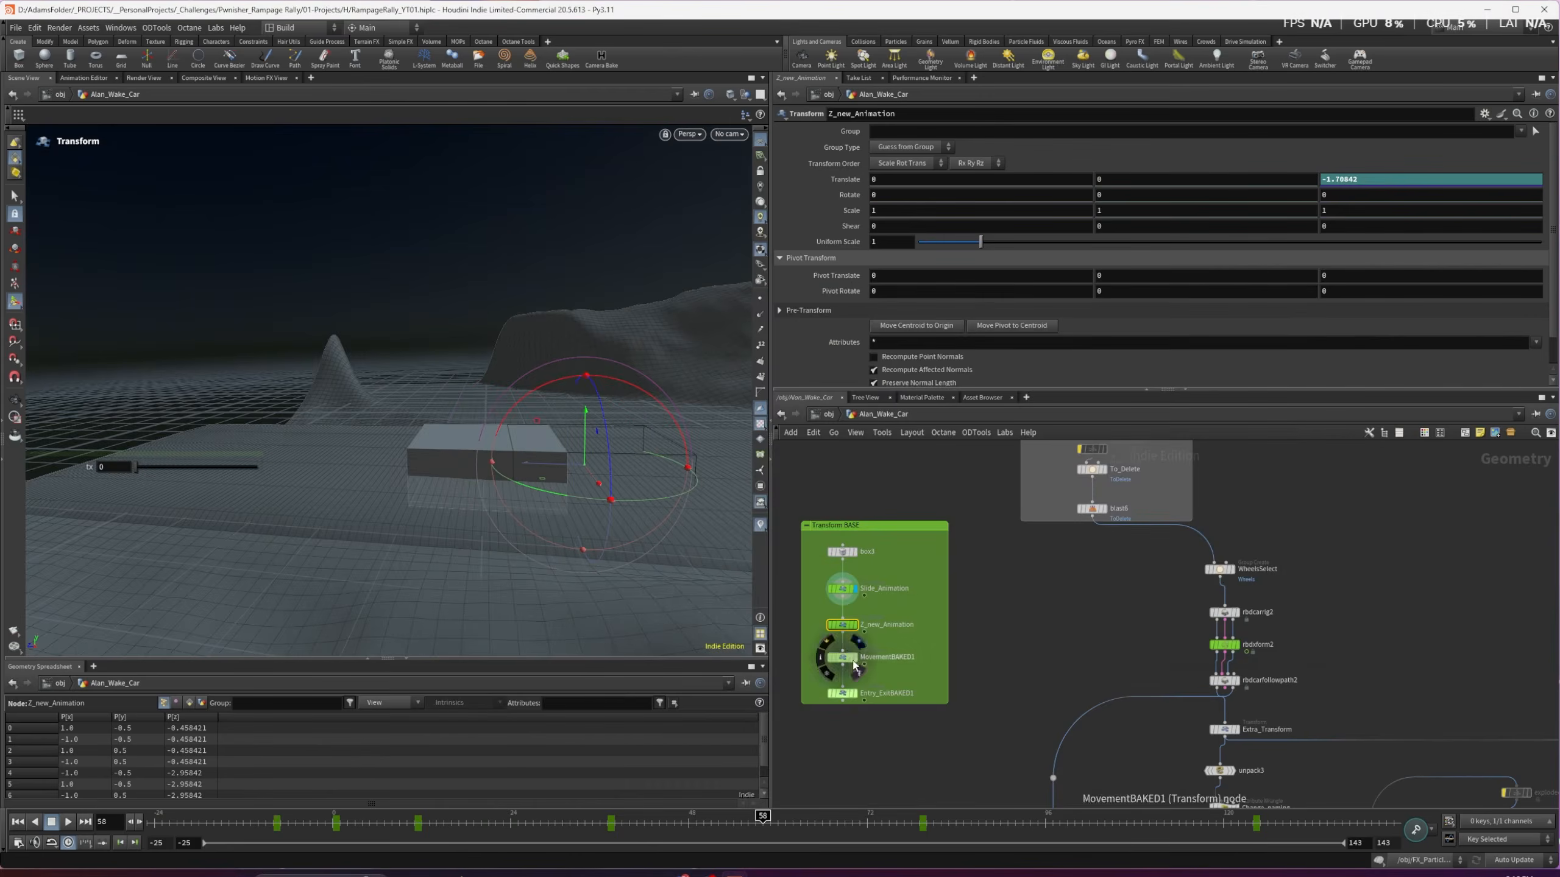
Inspect the parameters of rbdxform2, Extra_Transform and rbdcarfollowpath2 for the channel references driving the car
left_click(1227, 648)
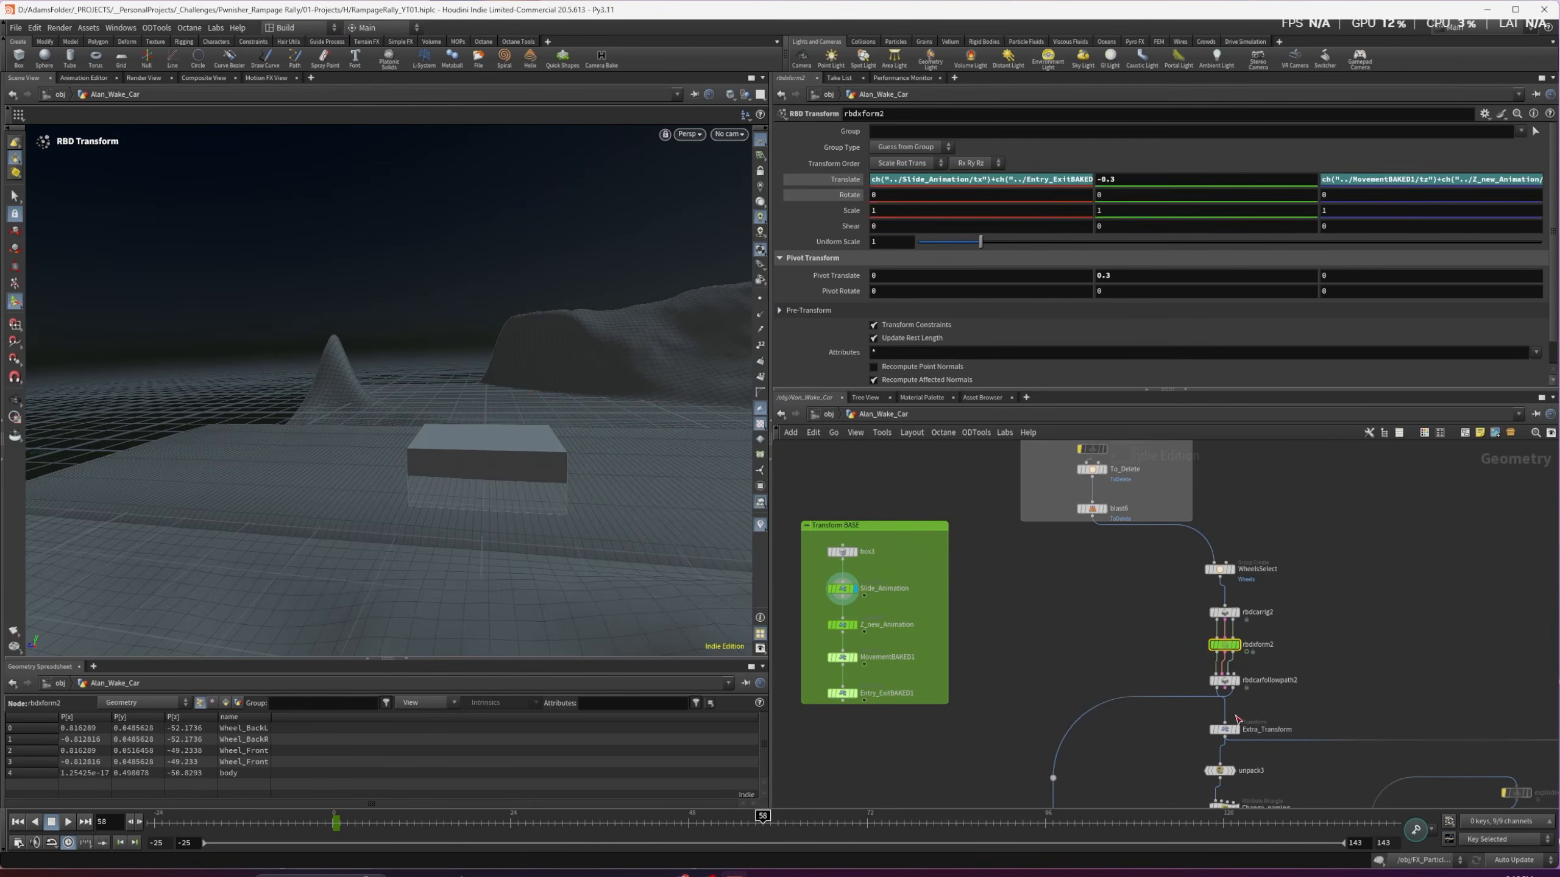
left_click(1251, 736)
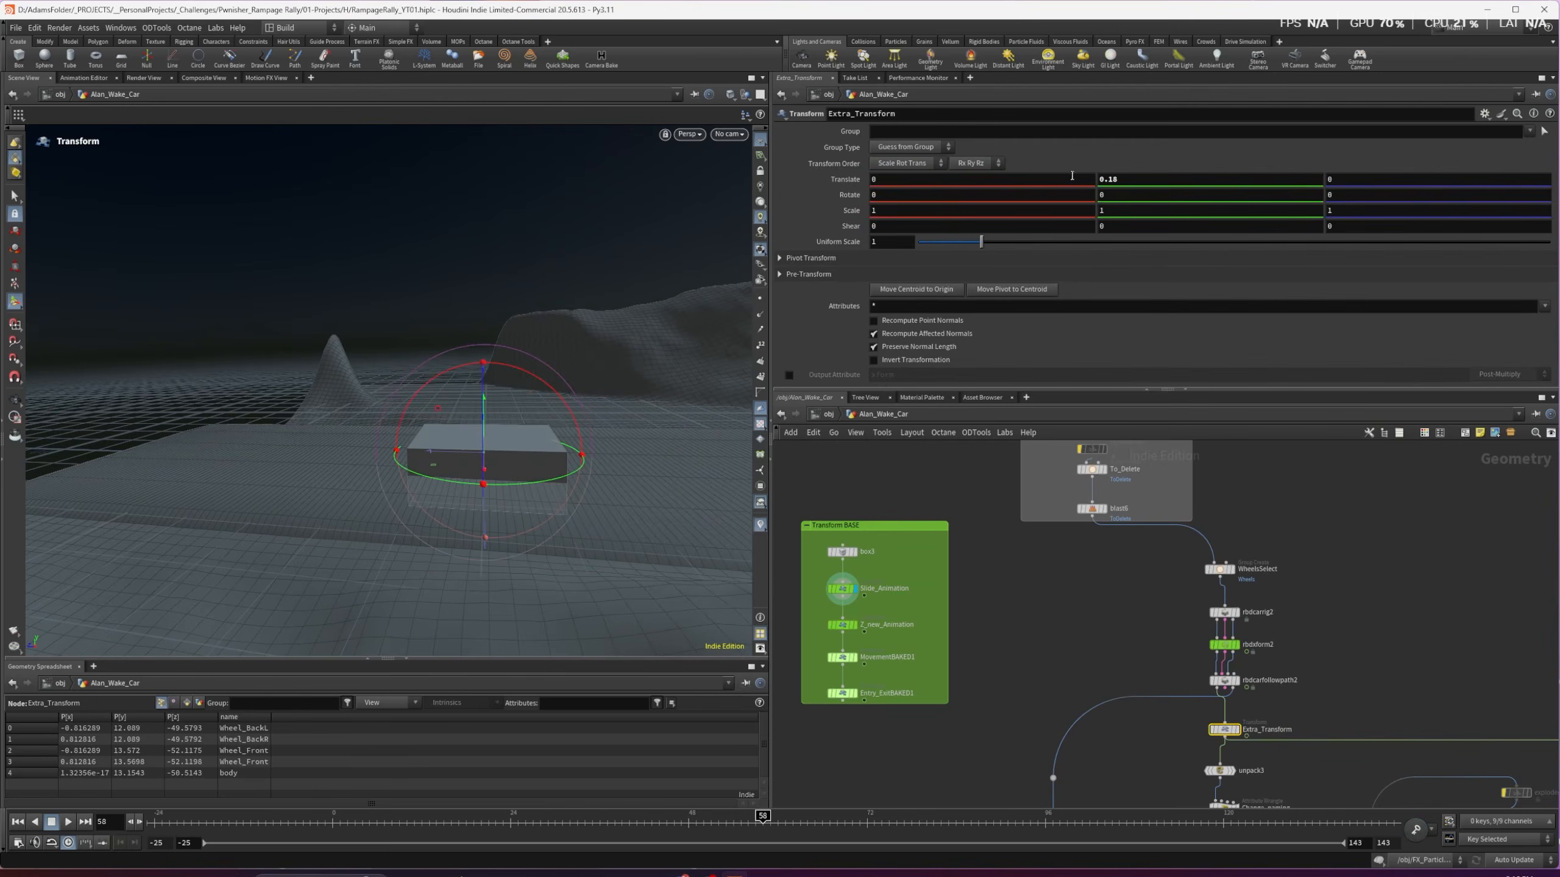
left_click(1224, 681)
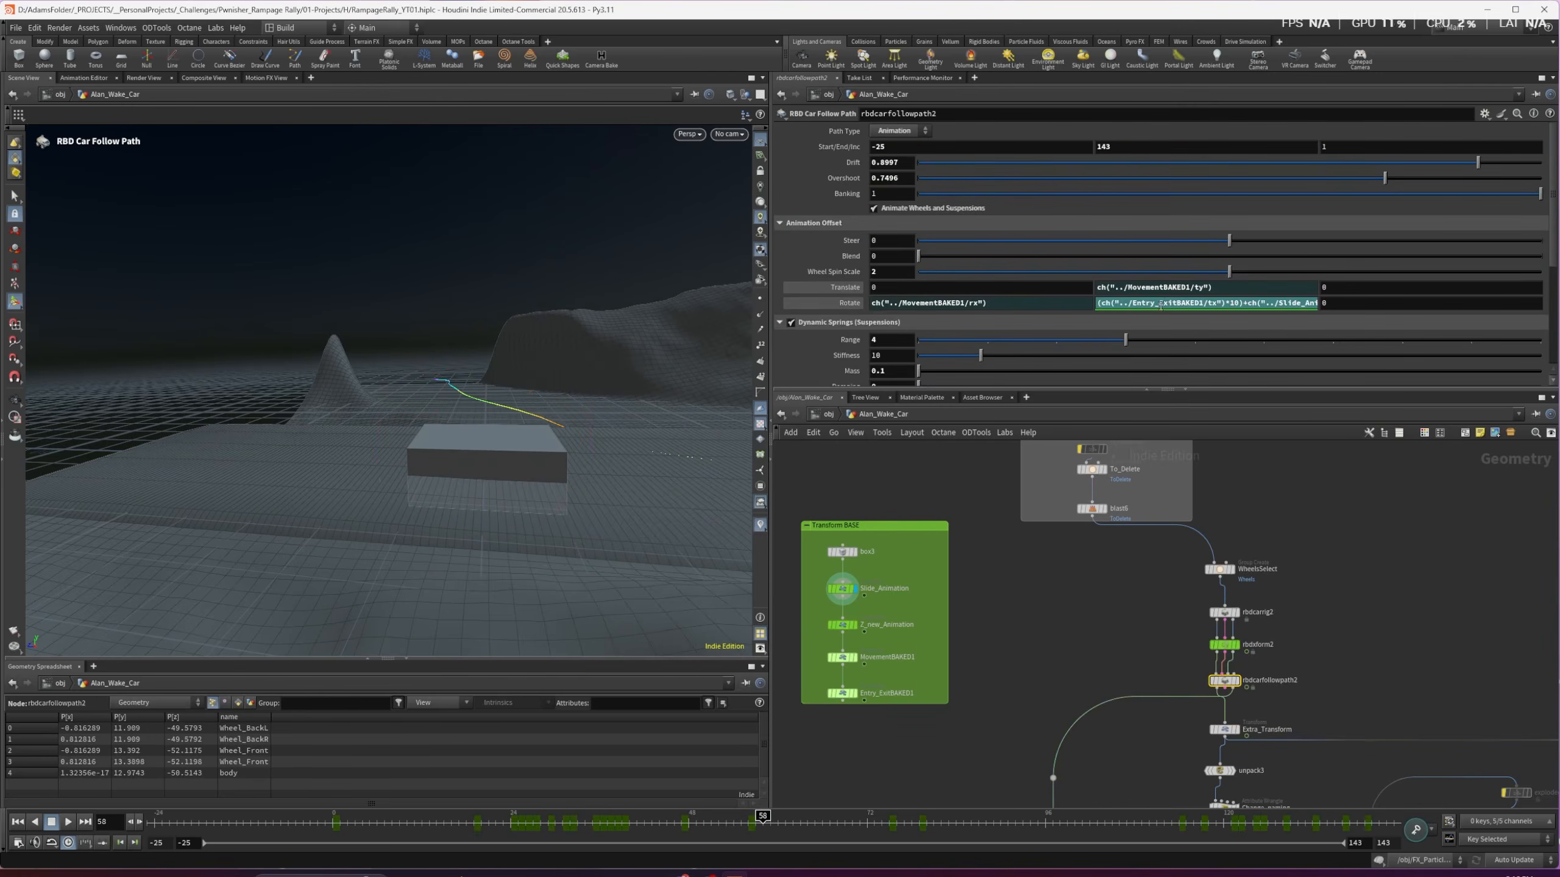
mouse_move(1240, 691)
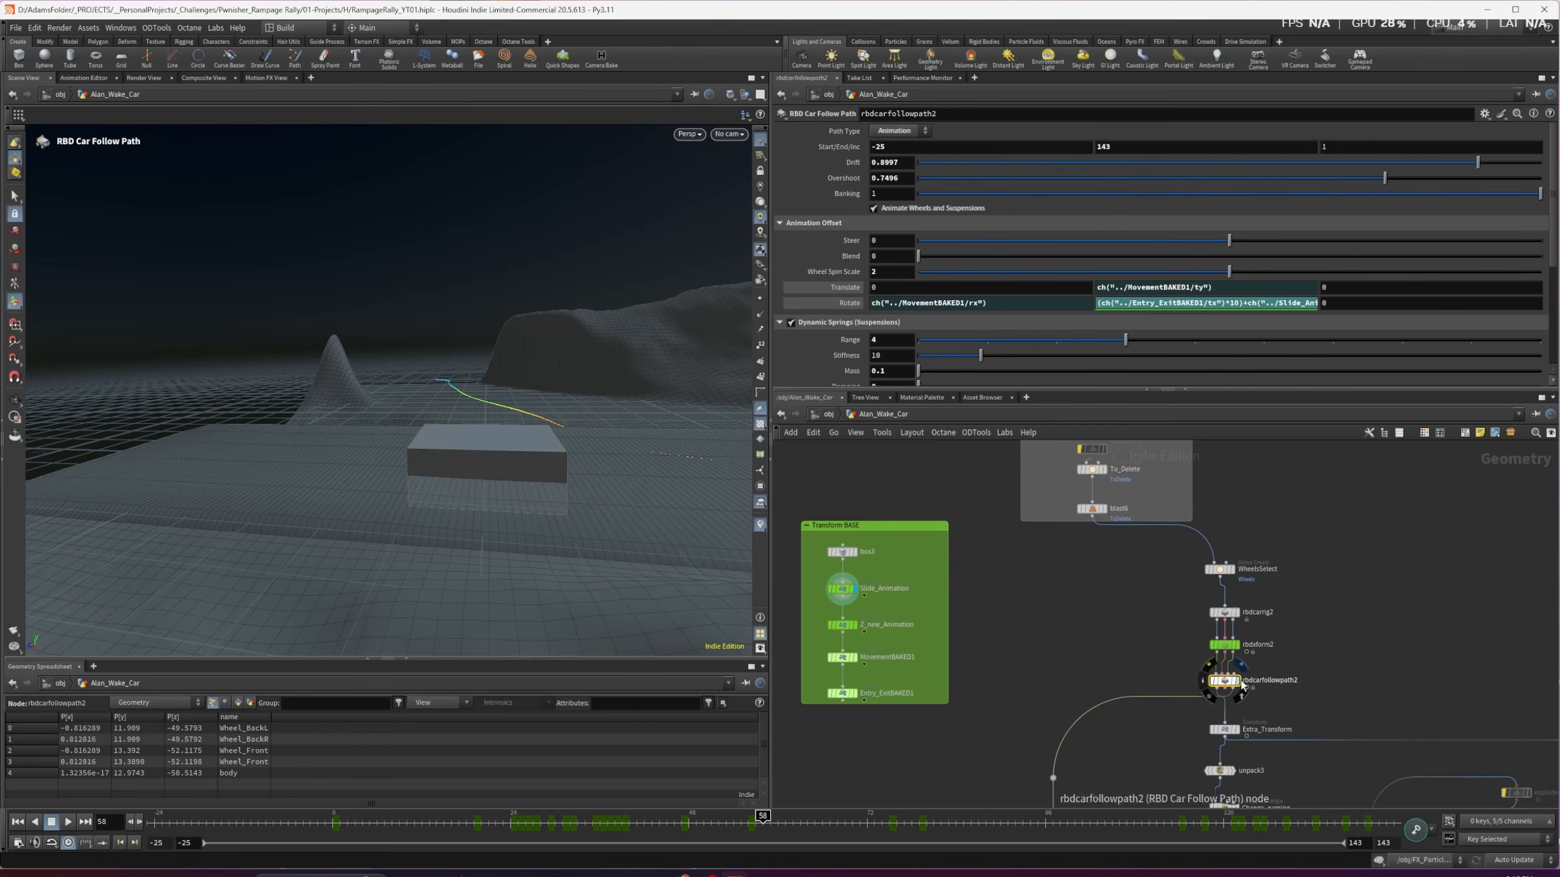
Display rbdcarfollowpath2 at frame -17 and view the car with its whole path from above
left_click(1238, 681)
left_click_drag(260, 820, 207, 821)
left_click_drag(411, 404, 477, 423, "alt")
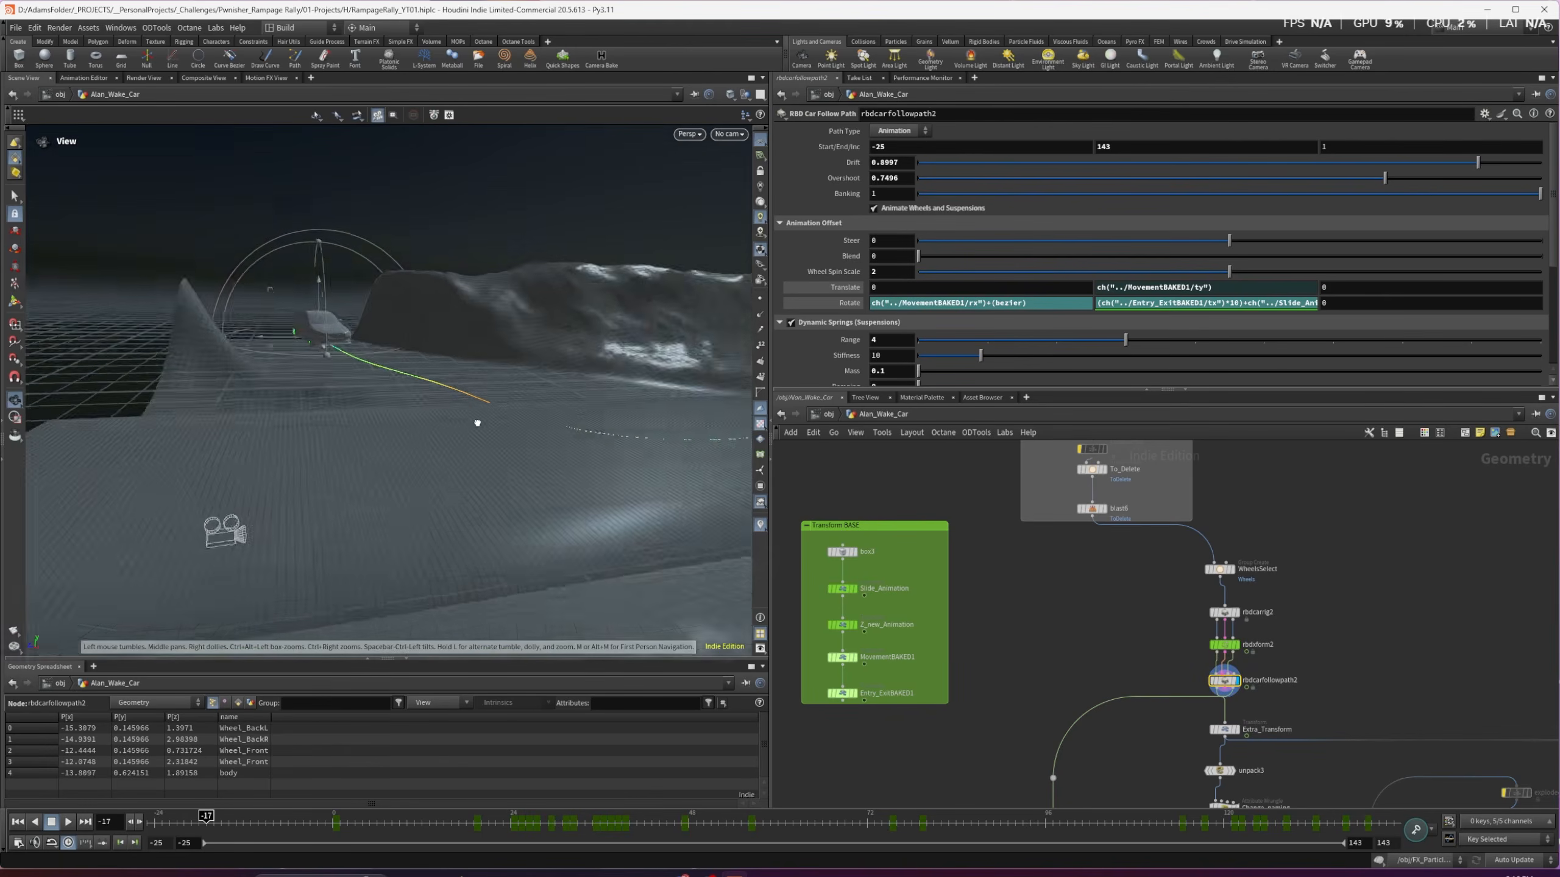
left_click_drag(360, 423, 552, 508)
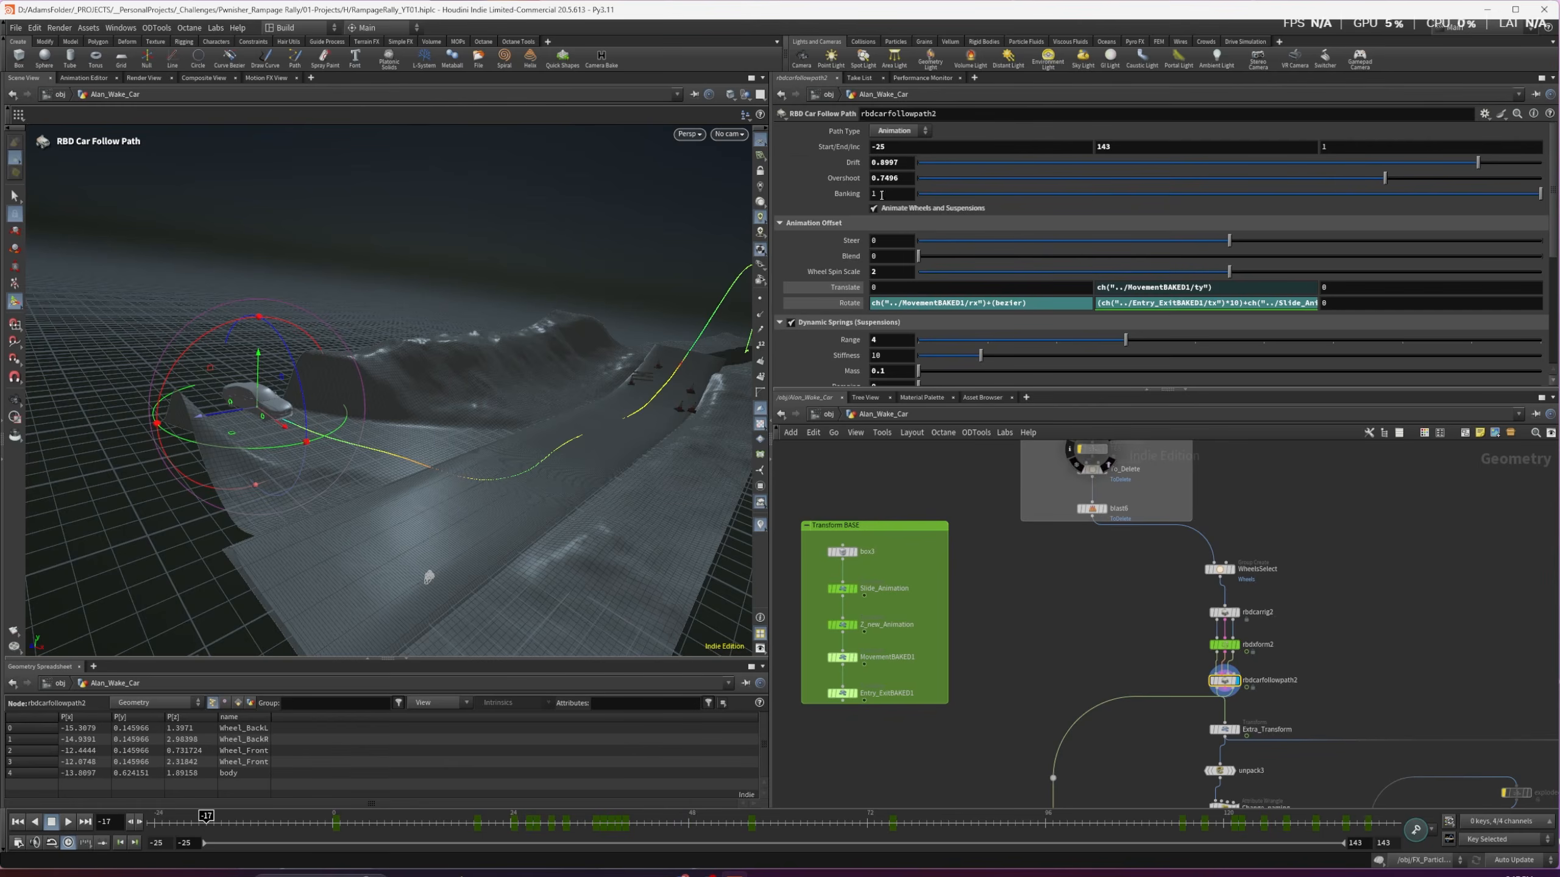
Scrub and play the car's follow-path animation, stopping at frame 20
left_click_drag(222, 828, 389, 820)
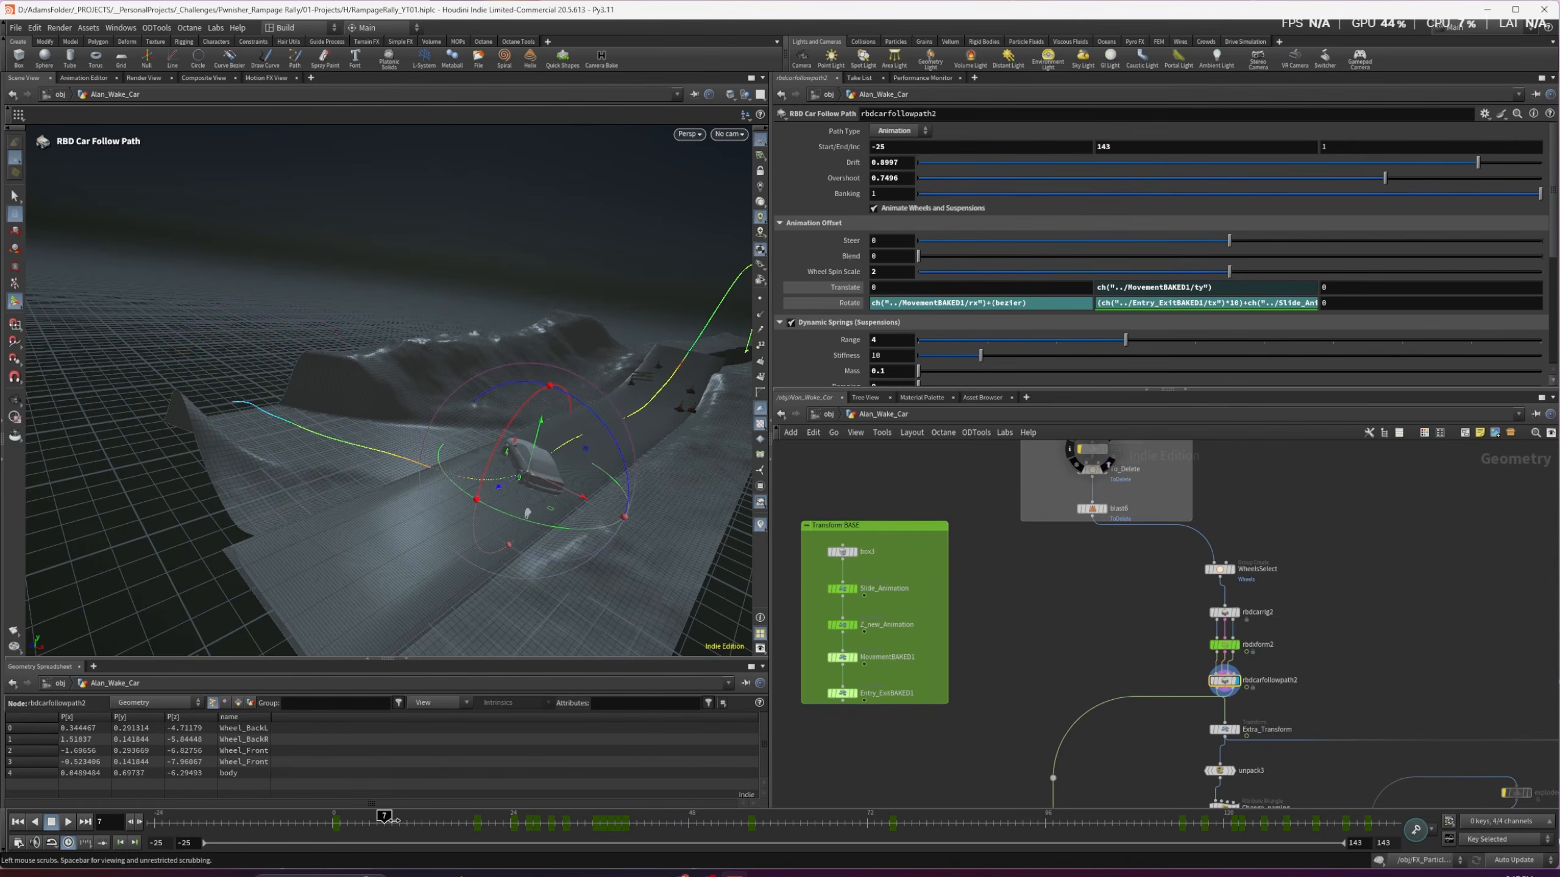
right_click_drag(574, 432, 523, 504, "alt")
left_click_drag(523, 504, 577, 515)
left_click_drag(387, 819, 490, 812)
key("space")
left_click_drag(363, 822, 313, 821)
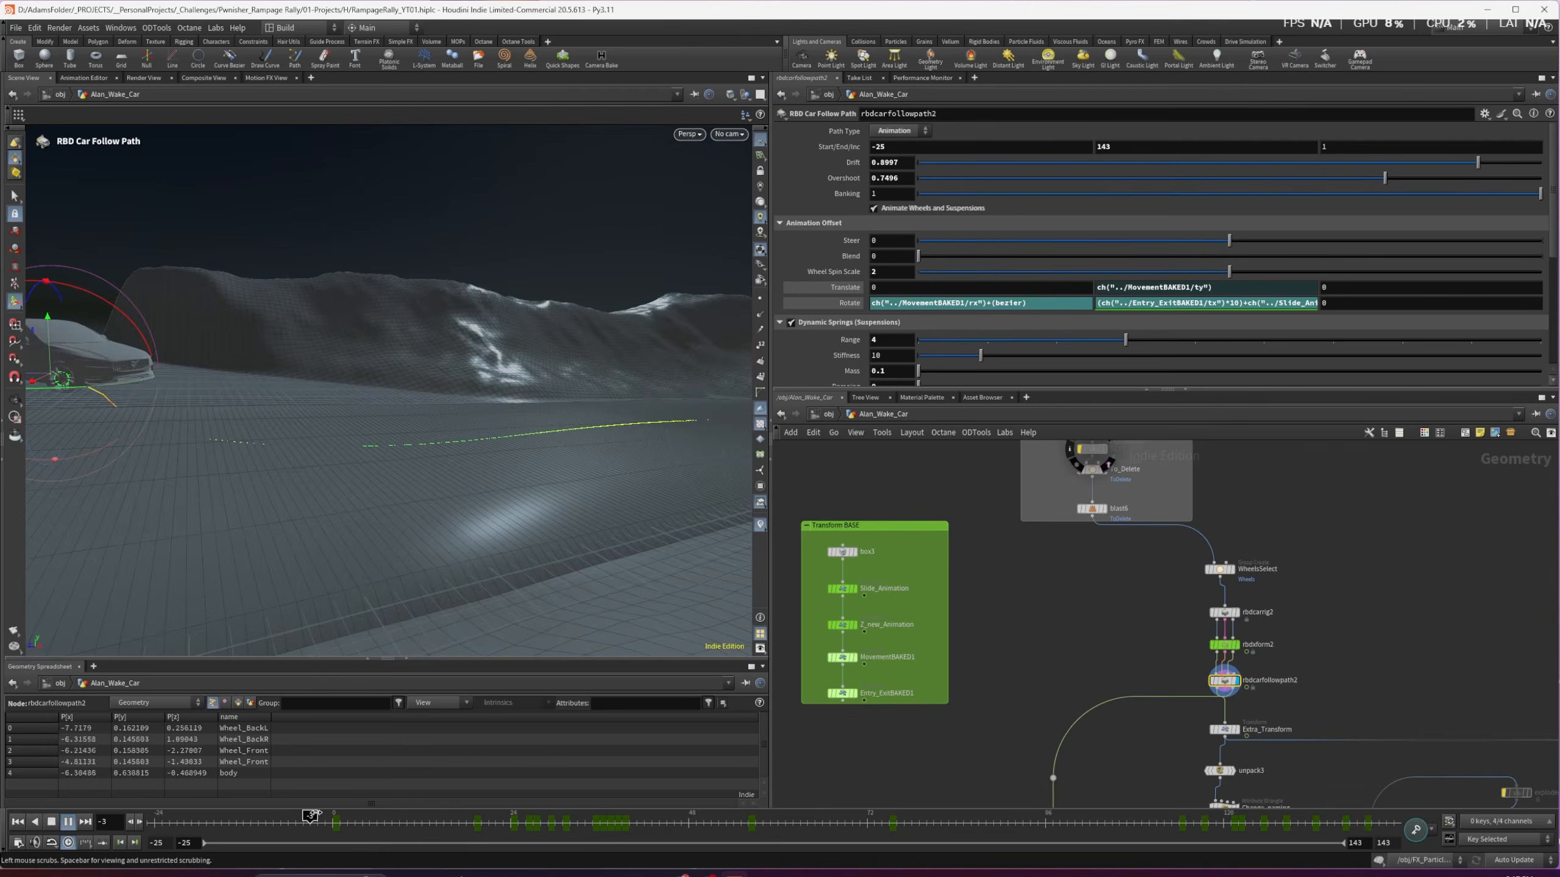
key("Up")
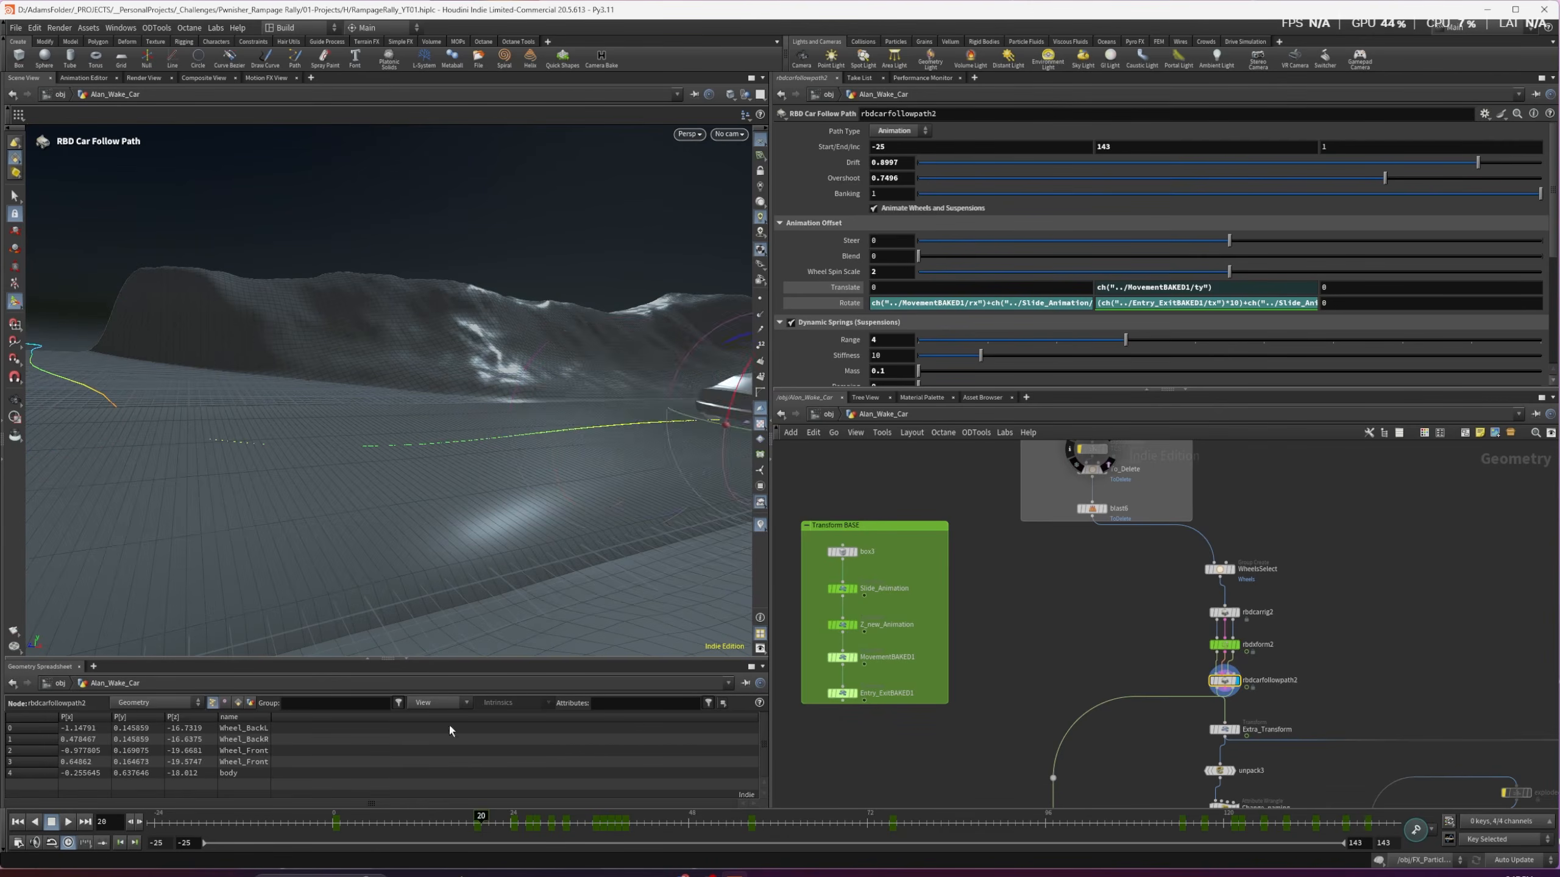
key("space")
View the car and its path from the side and scrub to frame 36 on the ramp
left_click_drag(607, 449, 323, 453)
key("Return")
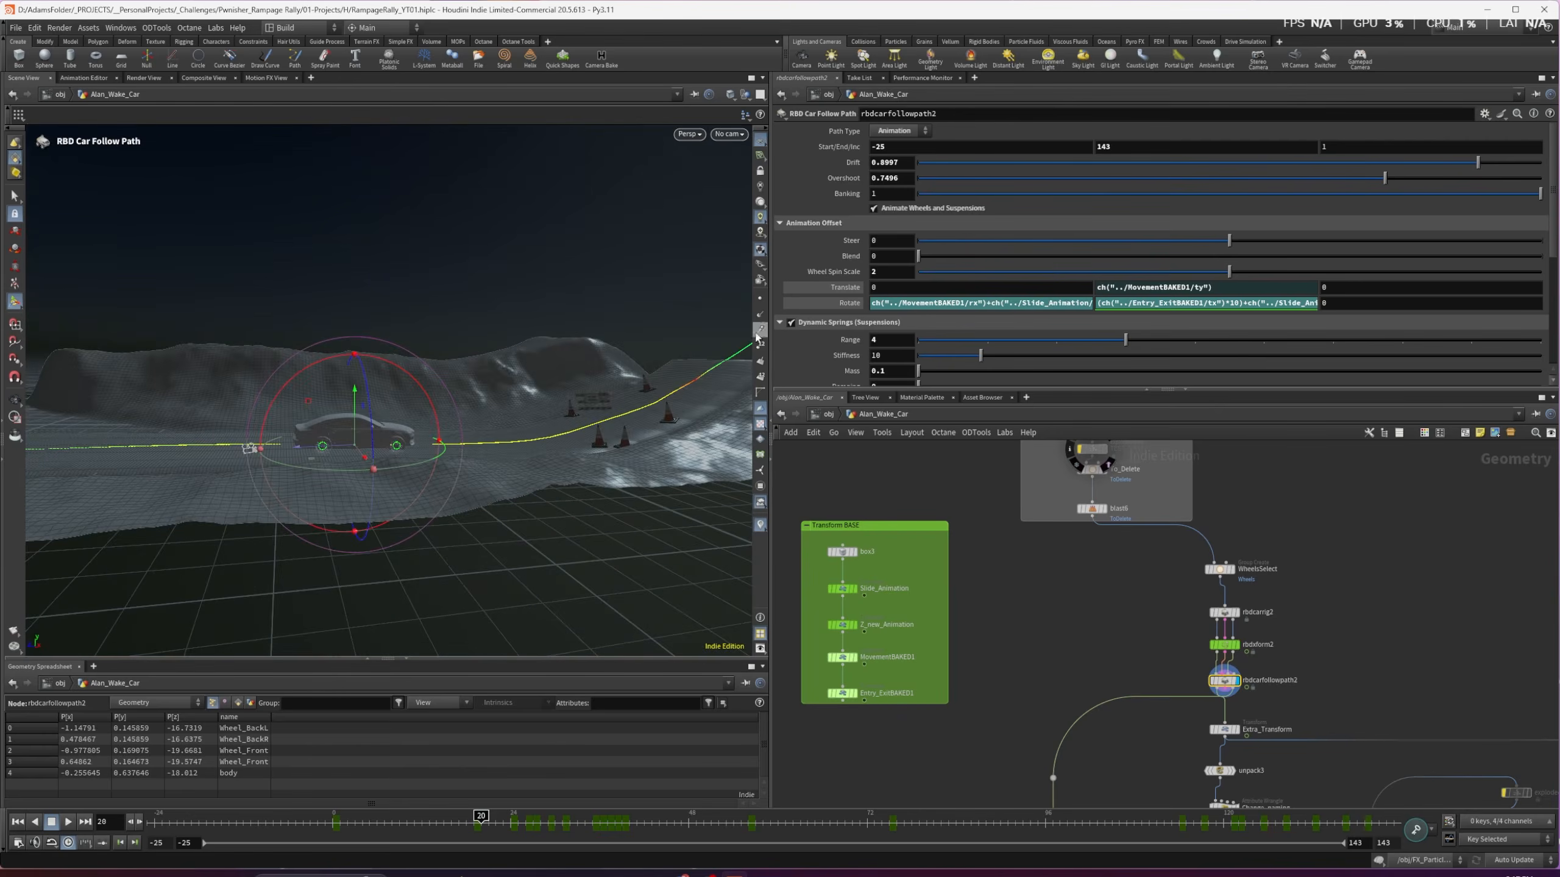
middle_click_drag(503, 448, 415, 455, "alt")
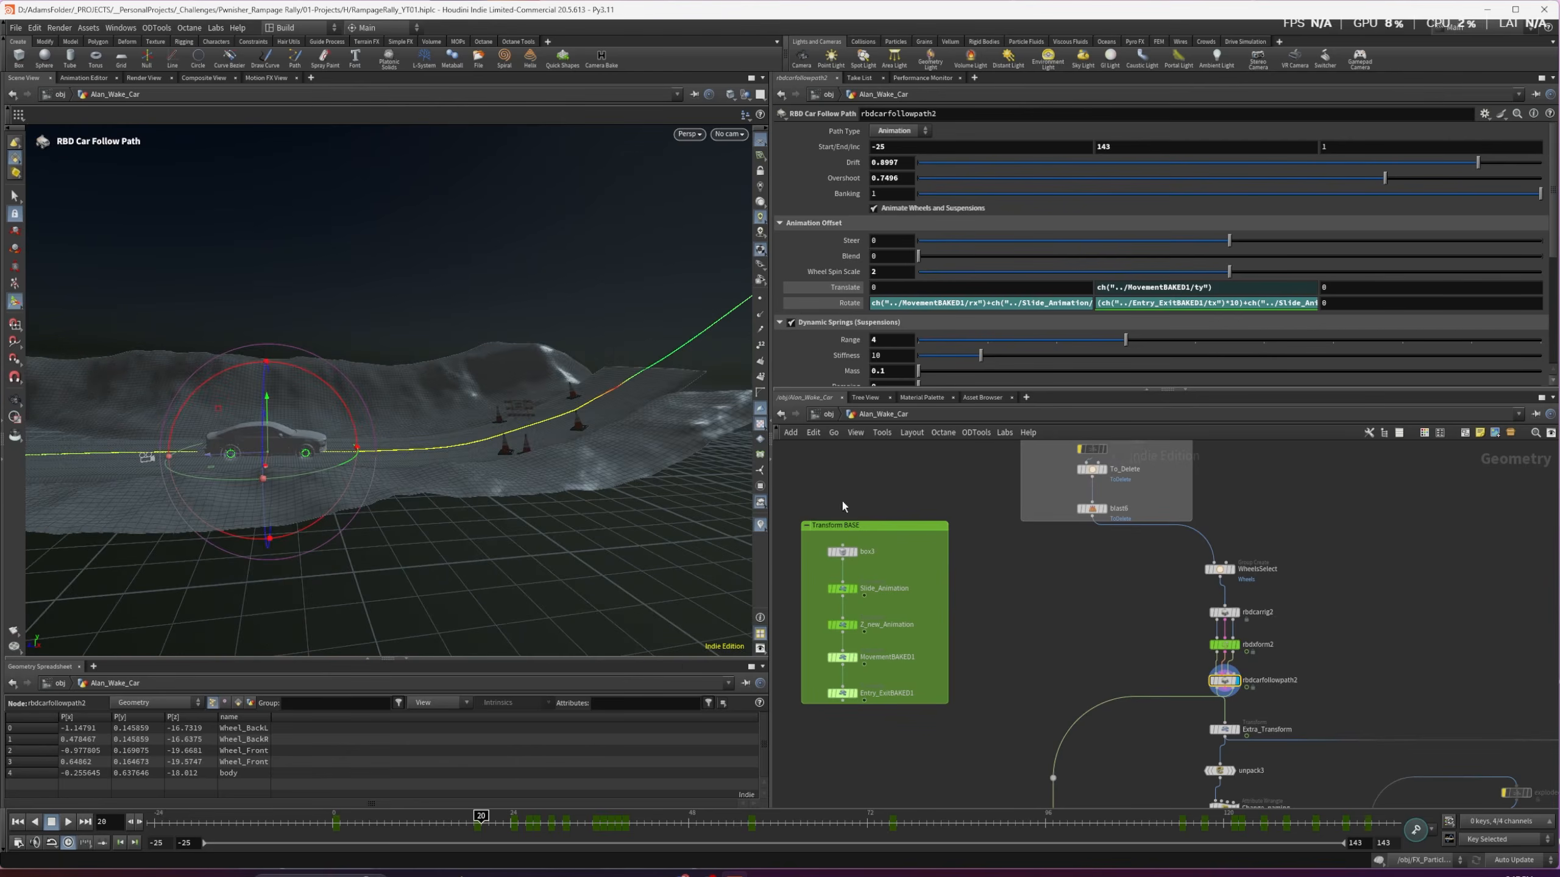
left_click_drag(483, 817, 600, 814)
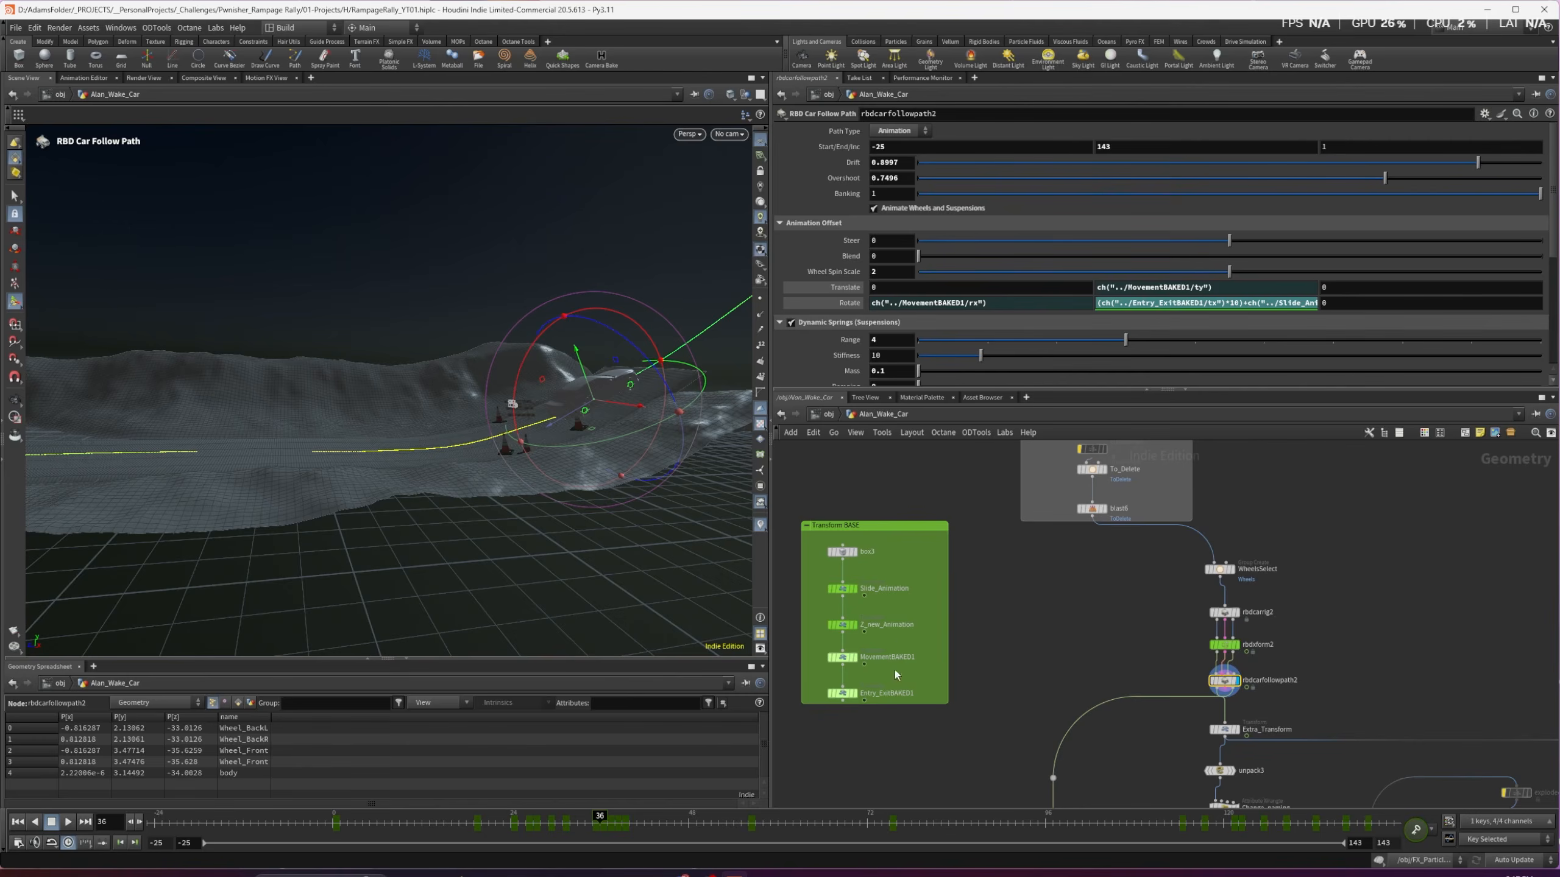
Review the Translate Y curve of MovementBAKED1 in the Animation Editor and scrub to frame 109
left_click_drag(830, 666, 828, 668)
key("alt+Tab")
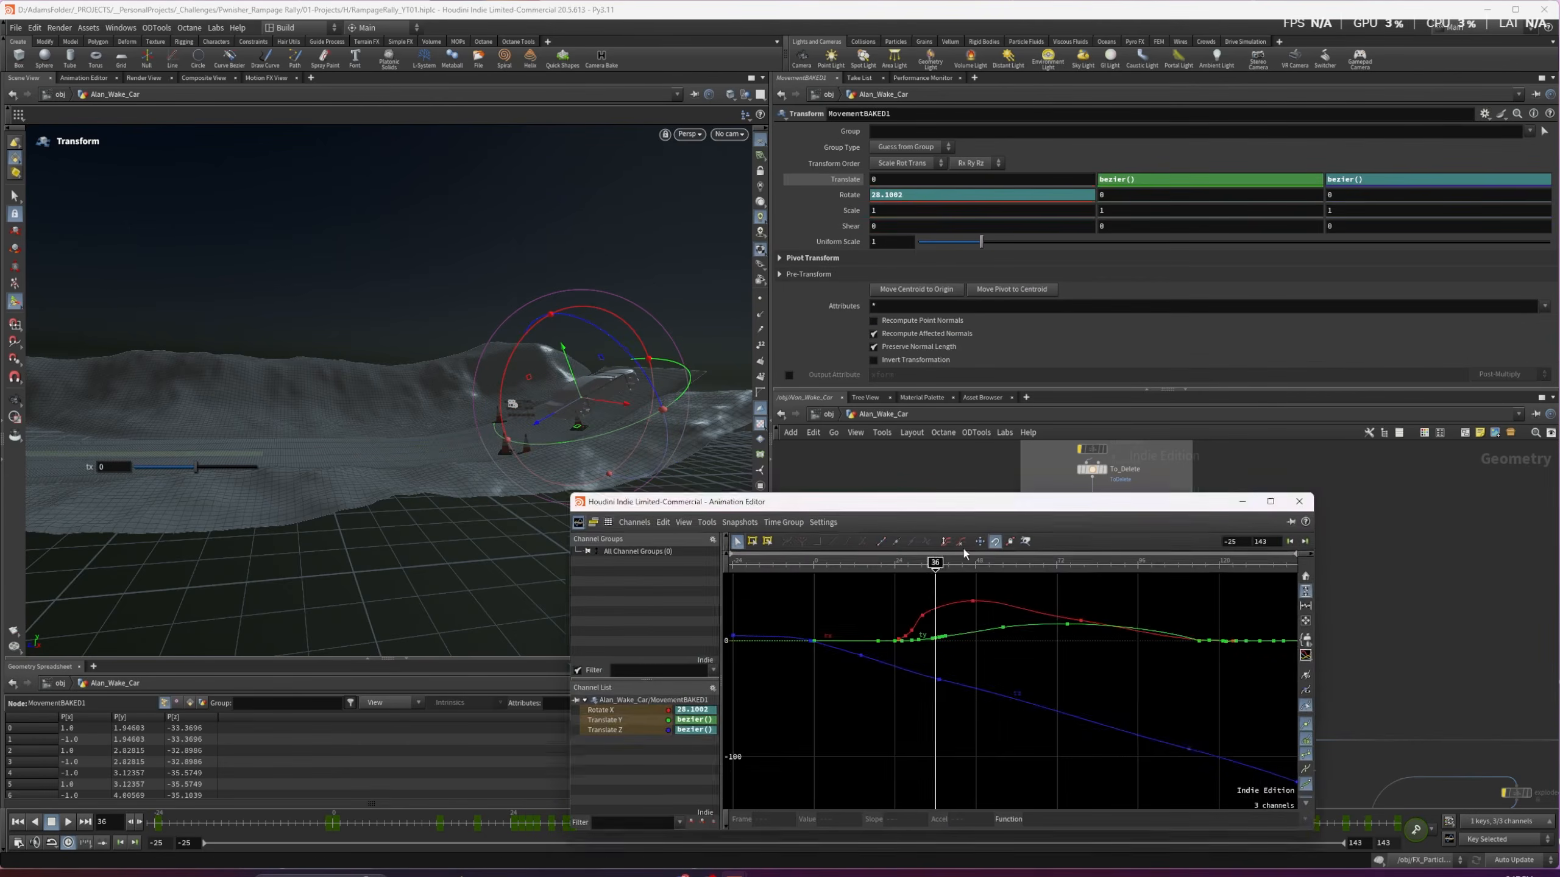
left_click_drag(951, 511, 921, 402)
left_click(574, 611)
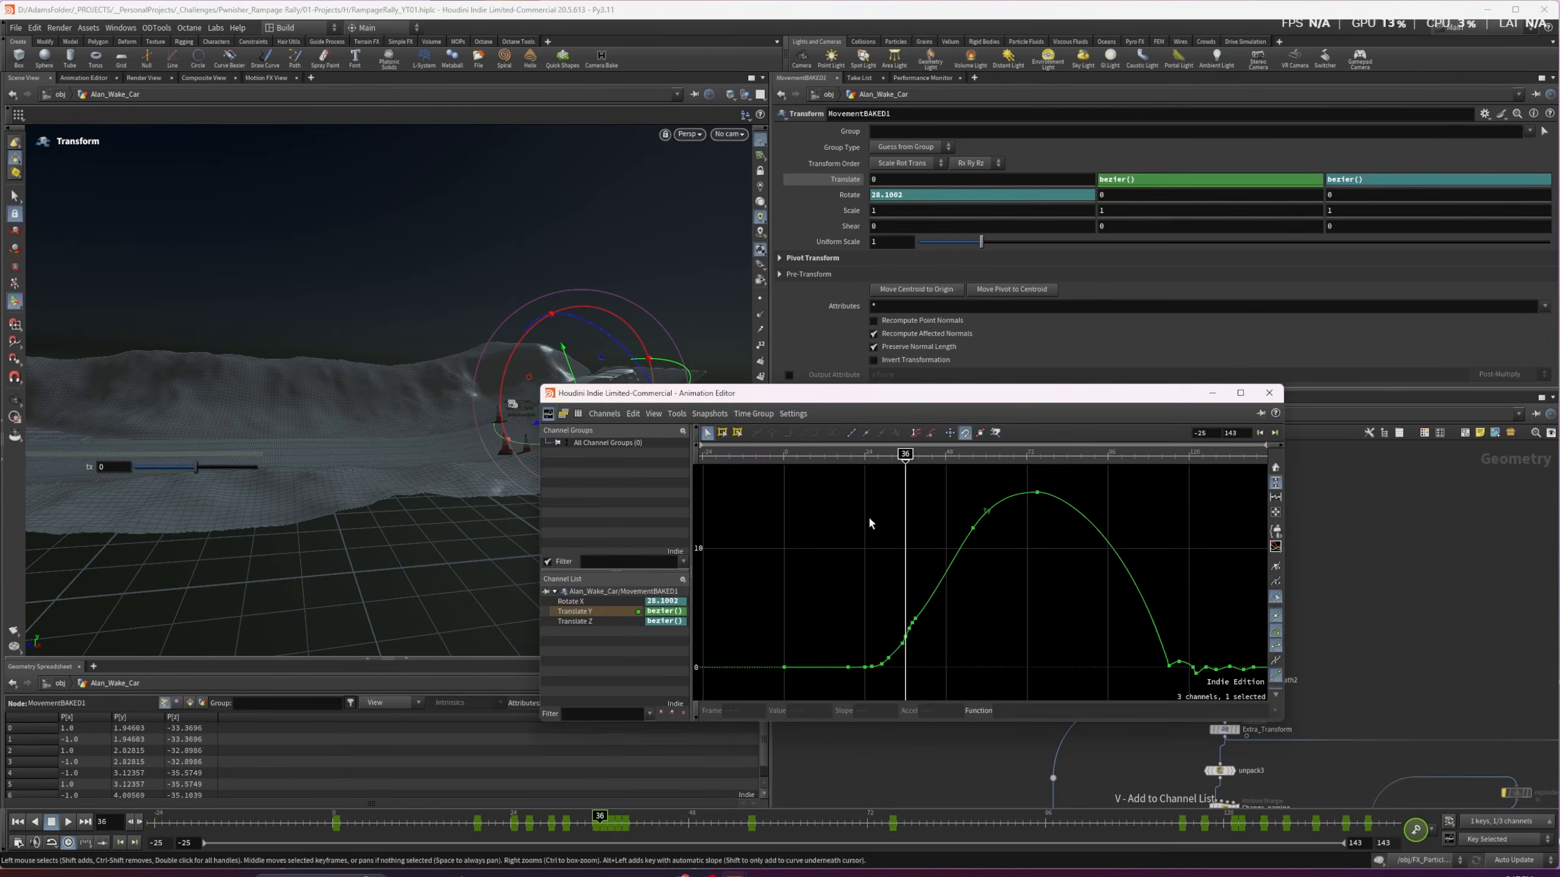
left_click_drag(1104, 393, 794, 324)
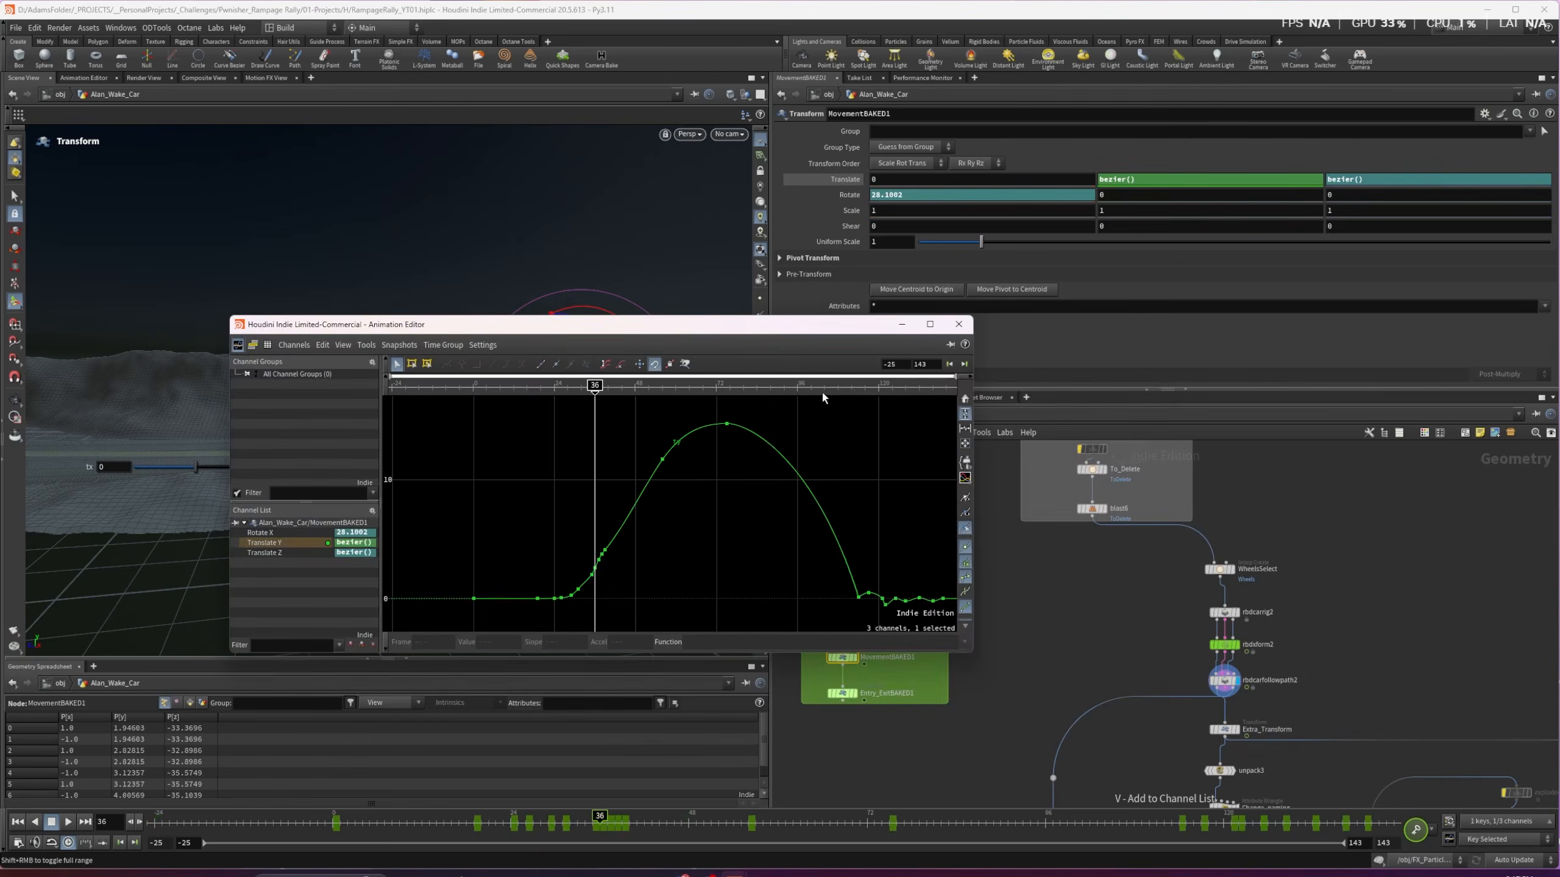
left_click_drag(810, 385, 842, 393)
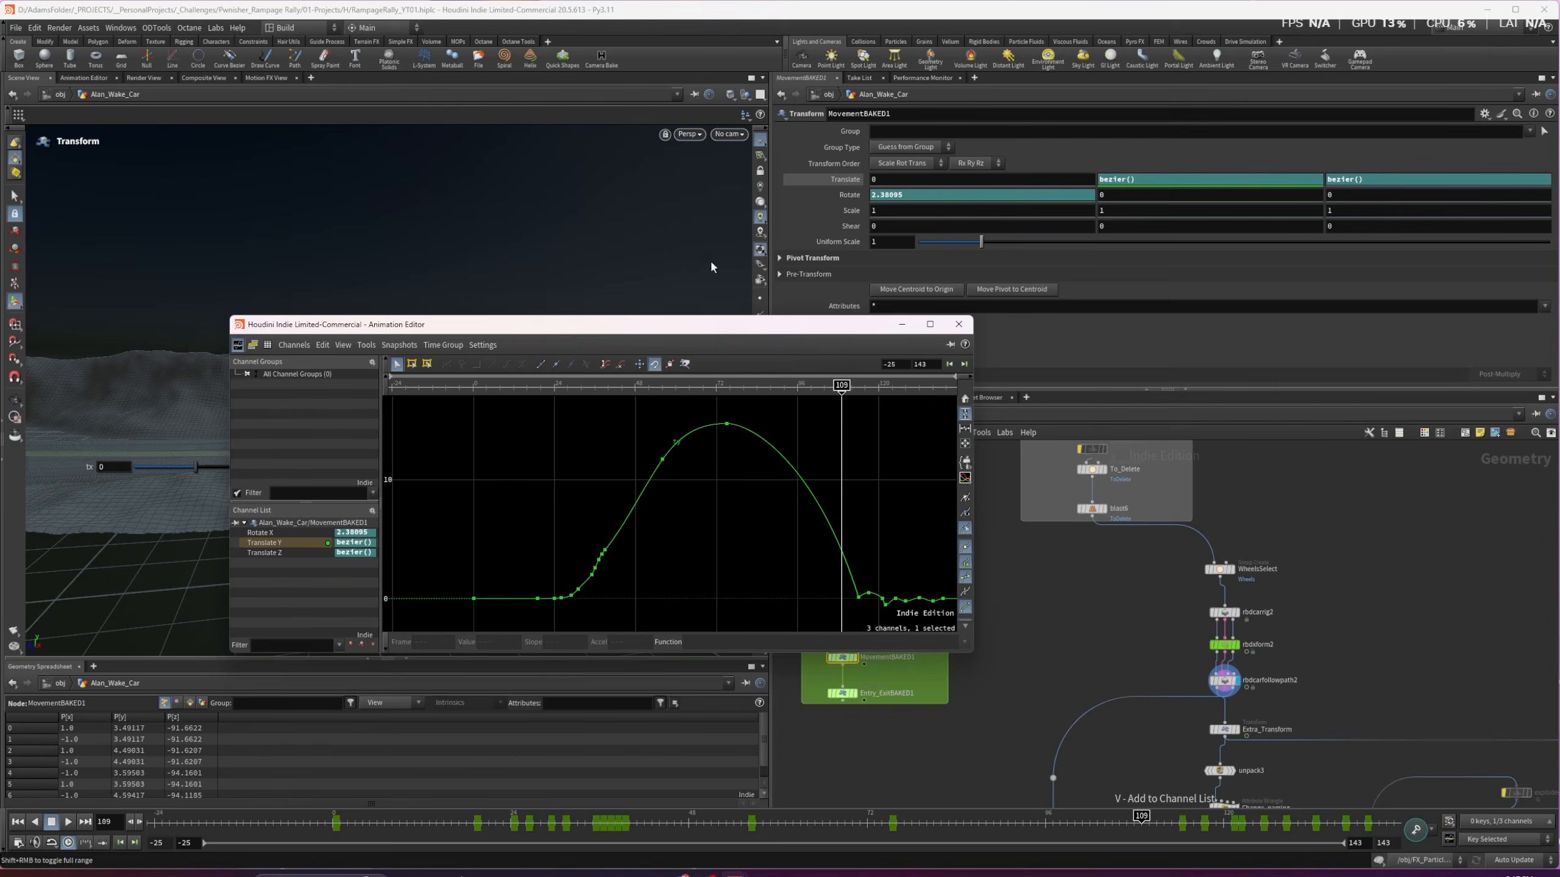
Locate the car at frame 109 in the viewport and examine it from several angles beside the Animation Editor
middle_click_drag(688, 268, 258, 280, "alt")
left_click_drag(257, 280, 258, 272, "alt")
left_click_drag(663, 270, 191, 250, "alt")
key("t")
left_click_drag(432, 330, 971, 363)
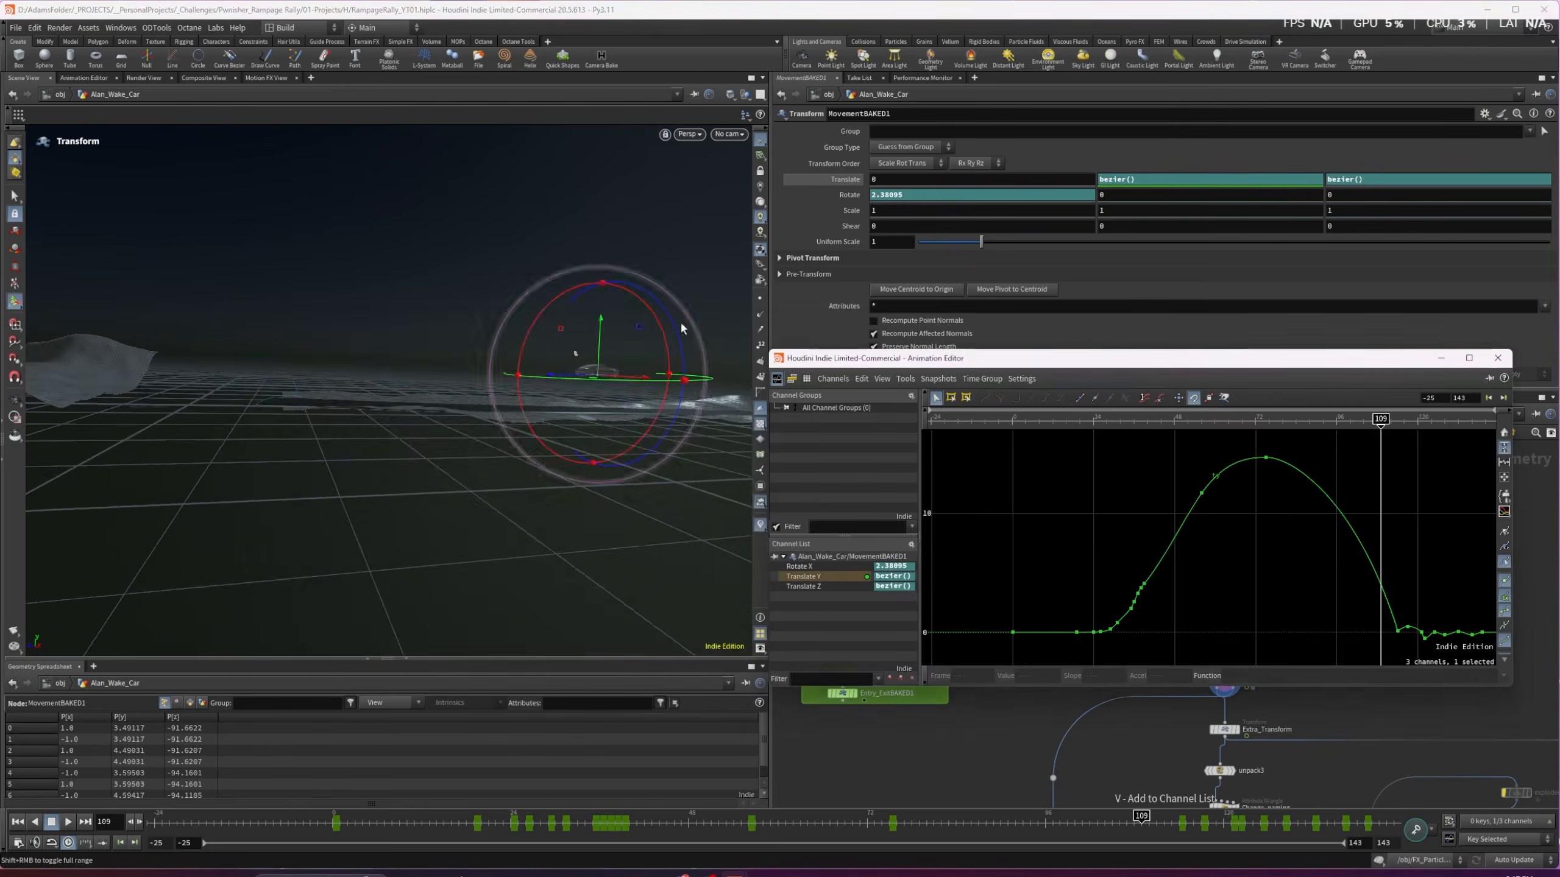
left_click_drag(681, 328, 168, 341, "alt")
left_click_drag(601, 531, 583, 420, "alt")
middle_click_drag(583, 420, 376, 420, "alt")
left_click_drag(376, 420, 407, 432)
key("t")
Examine the landing section of MovementBAKED1's Translate Y curve, scrubbing to frame 128 while watching the car
left_click_drag(1110, 363, 1065, 363)
middle_click_drag(1381, 622, 1014, 592)
left_click_drag(1079, 427, 1125, 426)
left_click_drag(491, 456, 575, 460, "alt")
mouse_move(1124, 426)
left_mouse_down()
mouse_move(1045, 424)
mouse_move(1137, 419)
left_mouse_up()
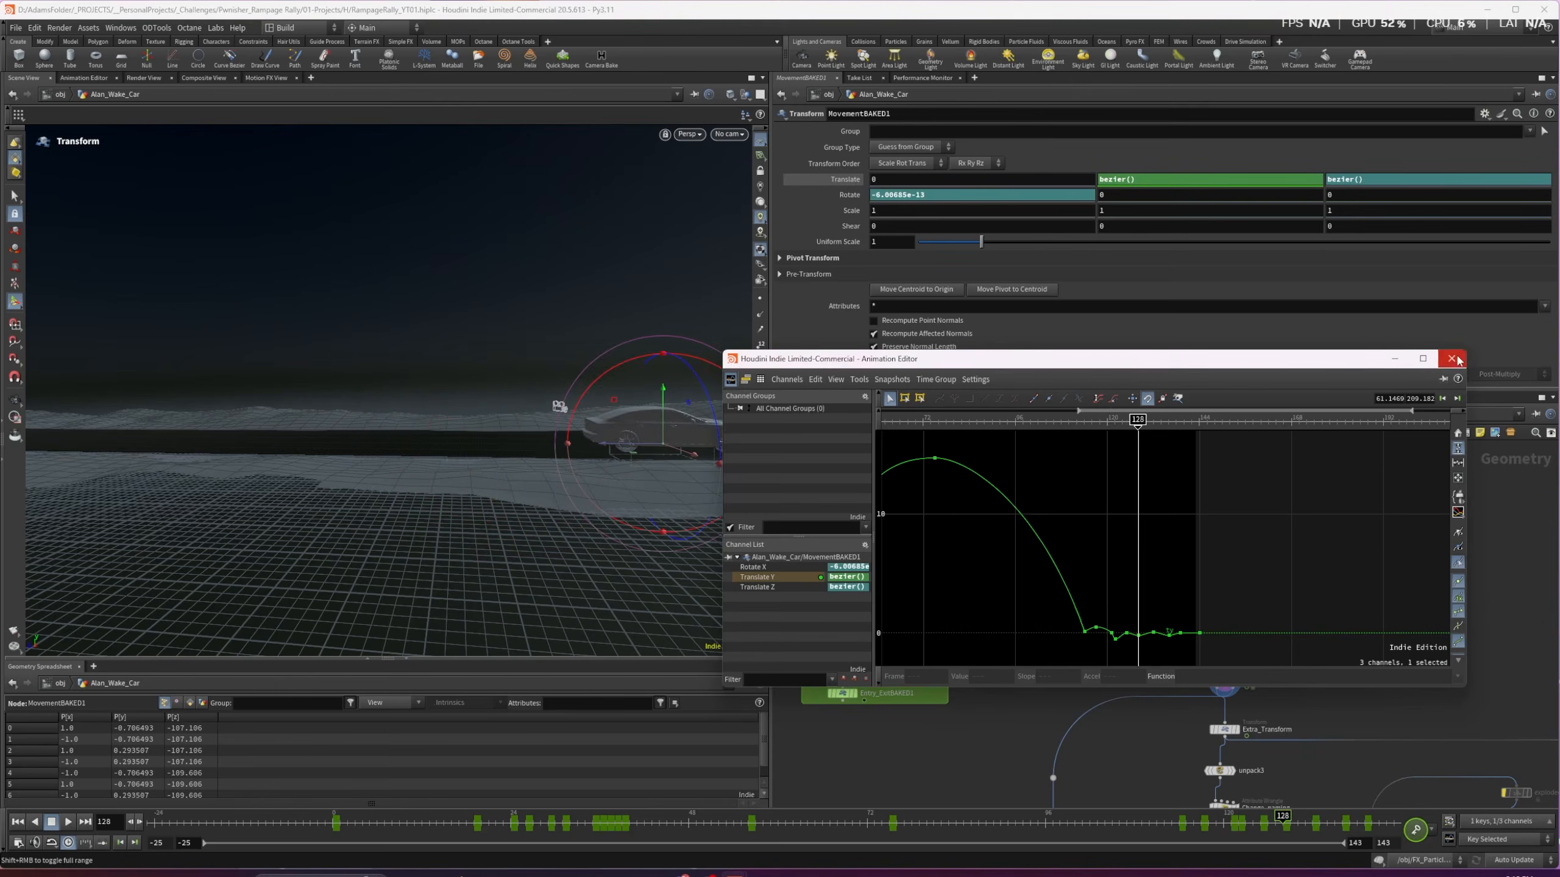
Close the Animation Editor and review the car's run-up by playing and scrubbing the animation
left_click(1452, 359)
key("space")
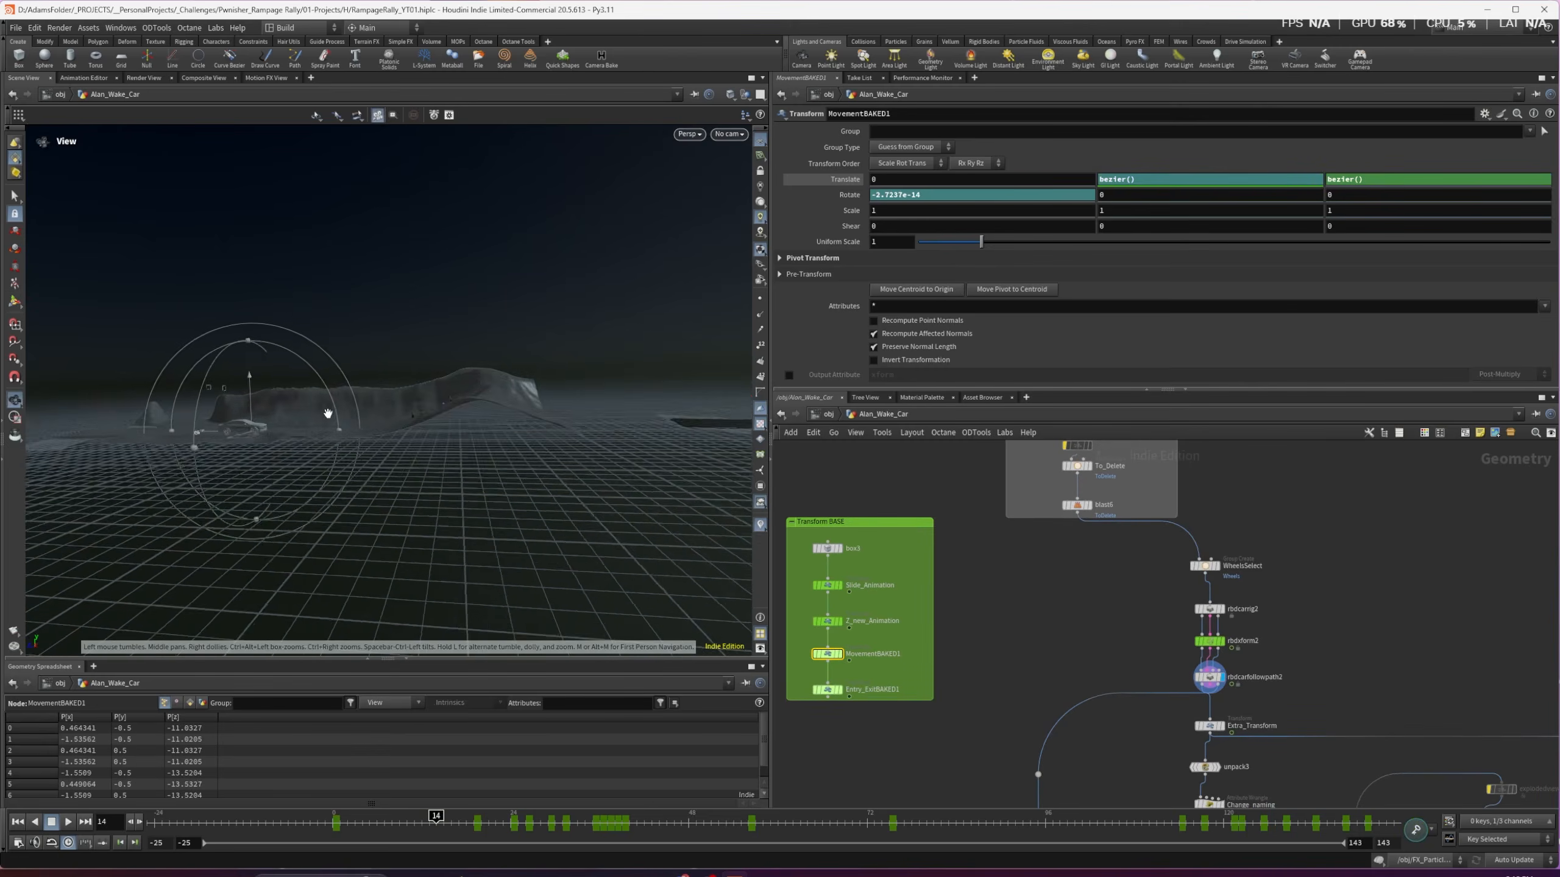
right_click_drag(327, 413, 477, 439, "alt")
left_click_drag(442, 814, 479, 814)
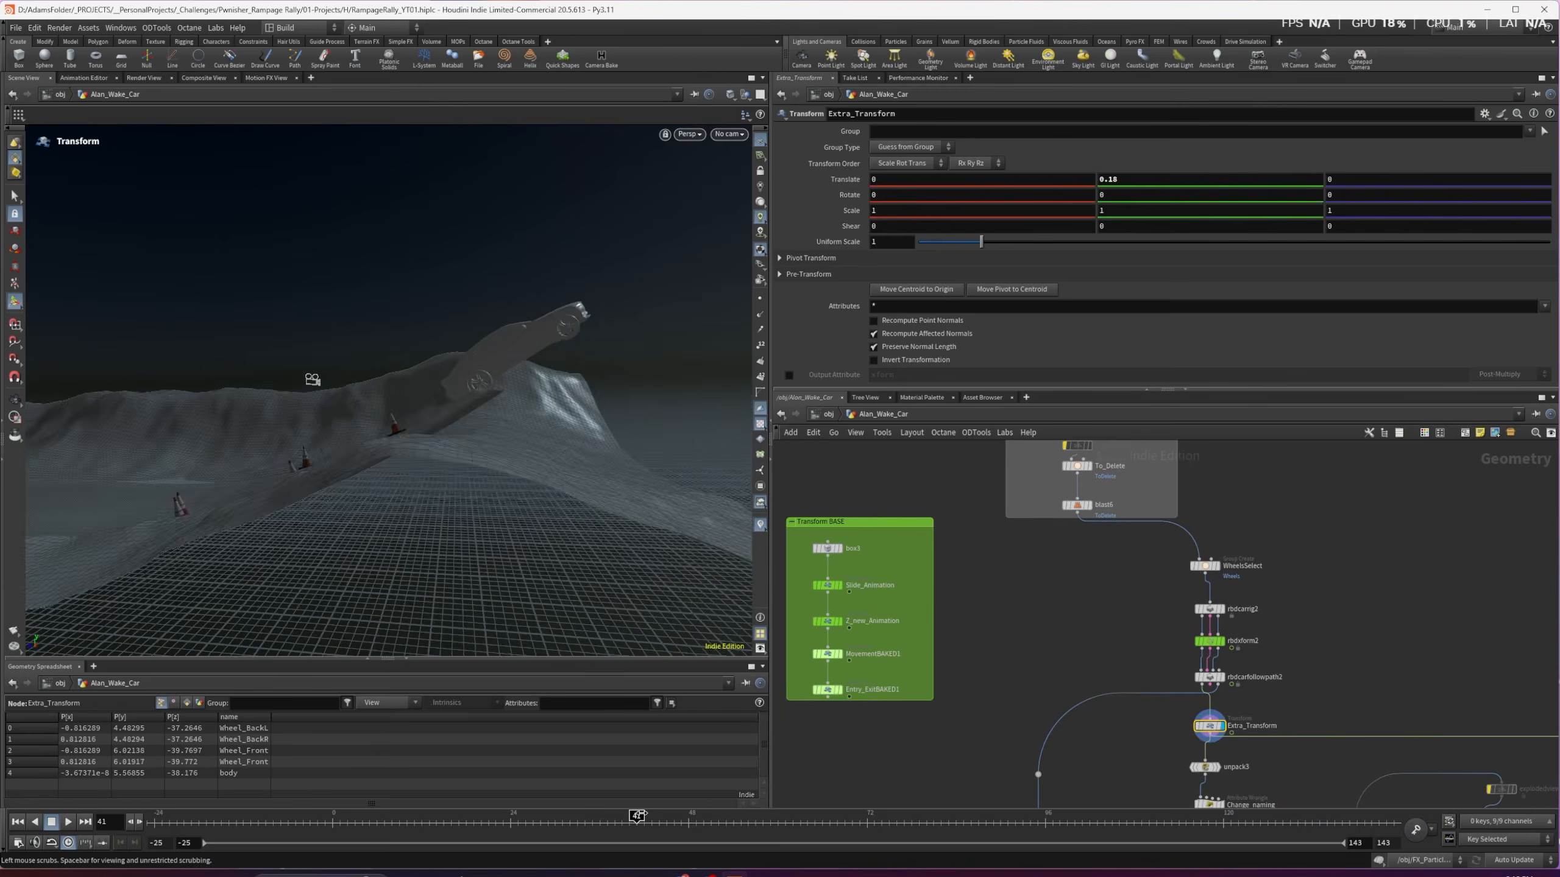
Examine the car taking off from the ramp at frame 40 with Extra_Transform displayed
right_click_drag(393, 485, 422, 499, "alt")
mouse_move(635, 816)
left_mouse_down()
mouse_move(595, 816)
mouse_move(629, 816)
left_mouse_up()
right_click_drag(510, 276, 393, 486, "alt")
middle_click_drag(614, 467, 393, 492, "alt")
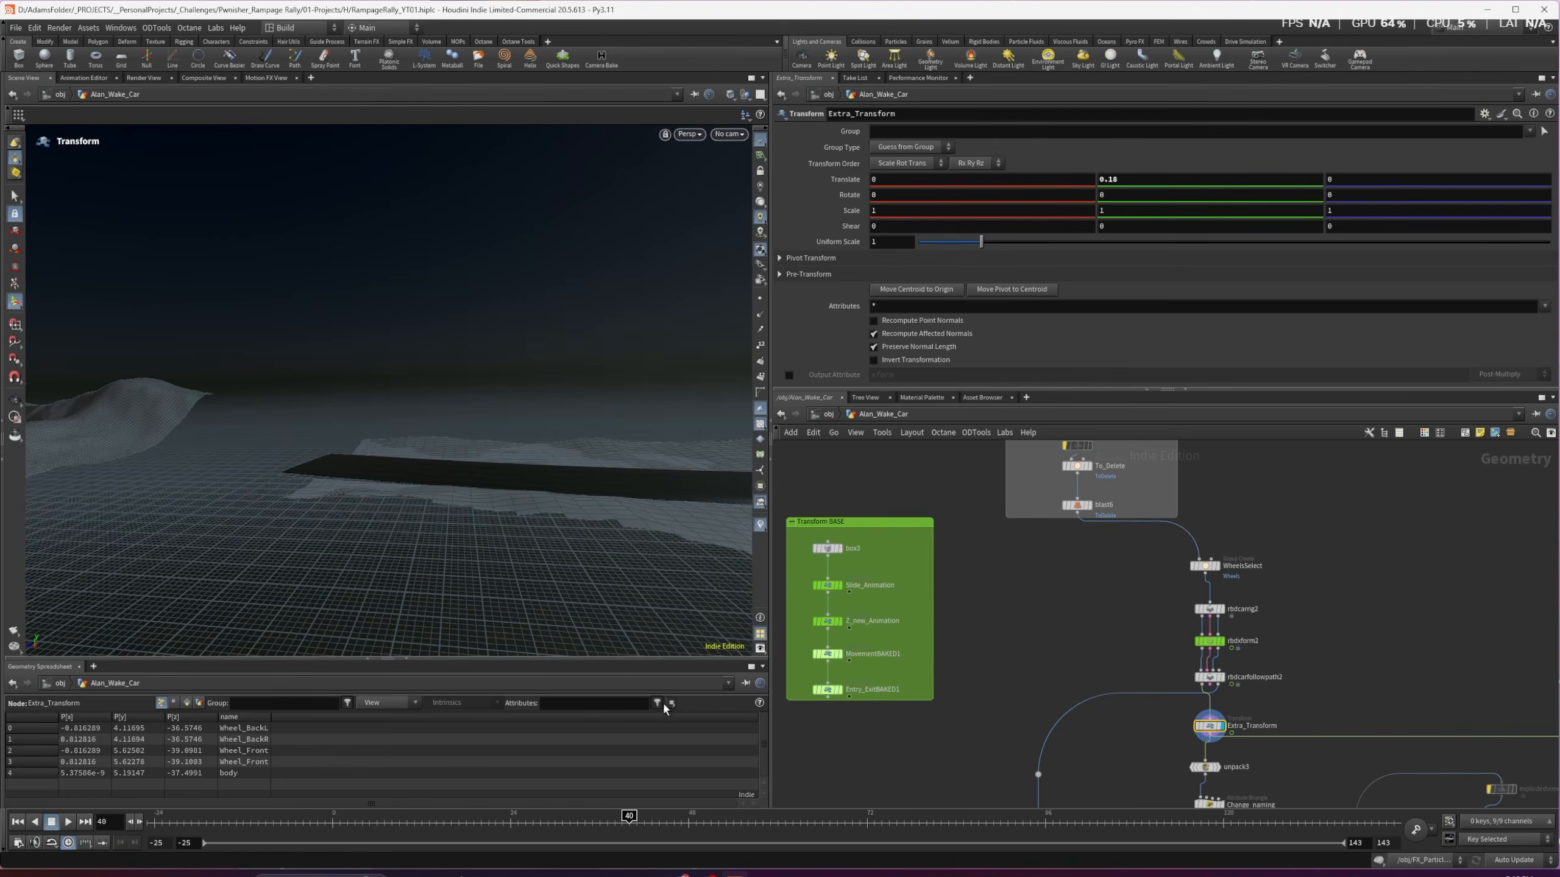
Scrub to frame 94 and on through the landing, following the airborne car in the viewport
left_click_drag(785, 815, 1034, 816)
middle_click_drag(615, 398, 86, 522, "alt")
middle_click_drag(700, 244, 290, 377, "alt")
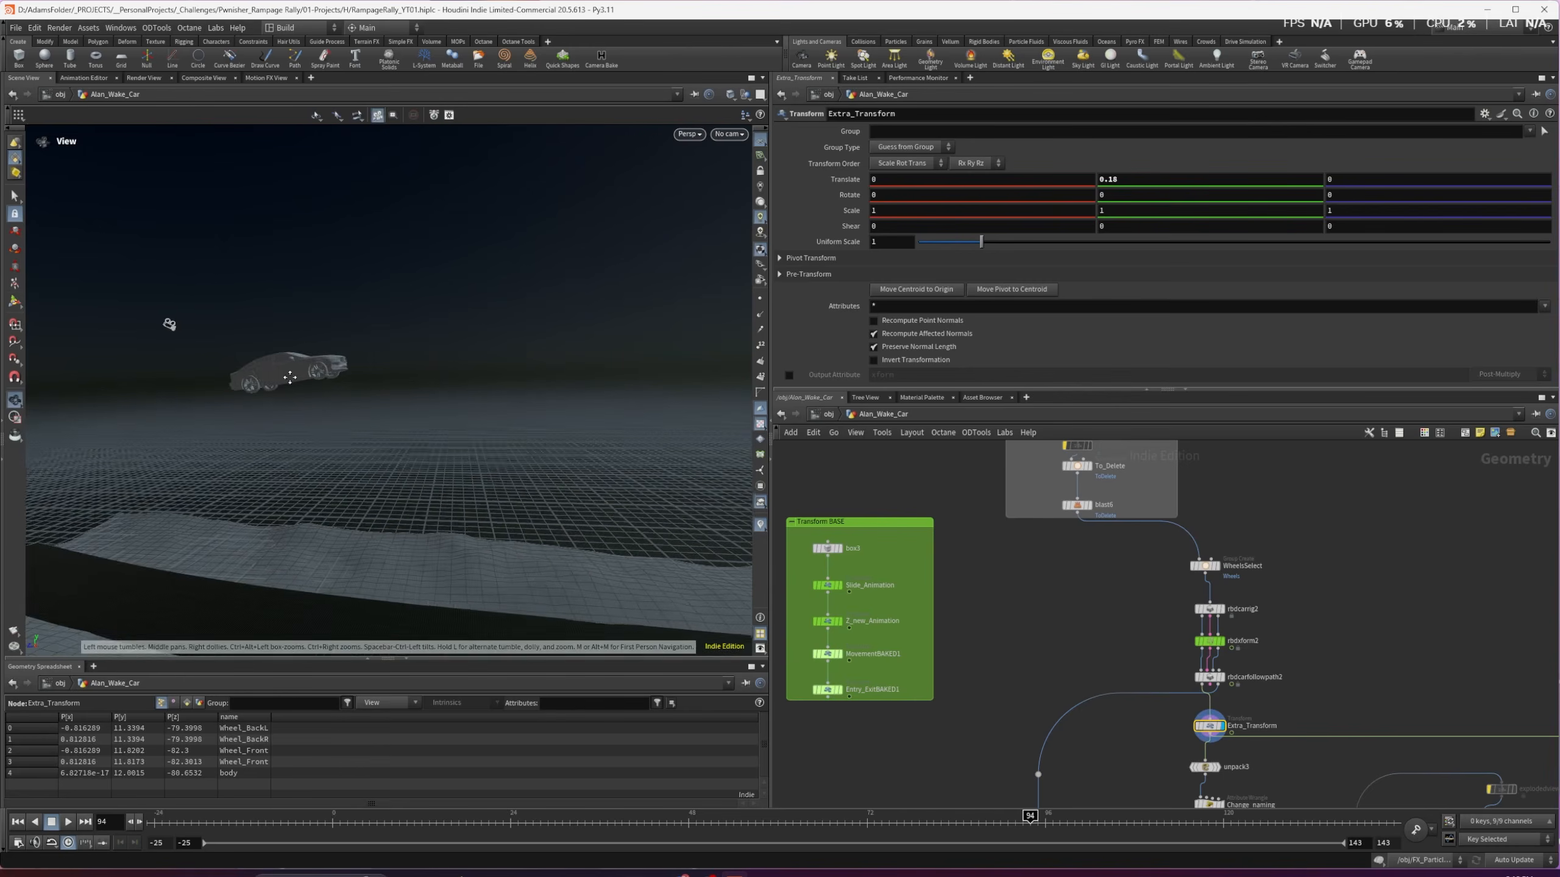
left_click_drag(1034, 816, 1150, 816)
middle_click_drag(617, 567, 473, 323, "alt")
scroll(472, 324, "up", 8, "alt")
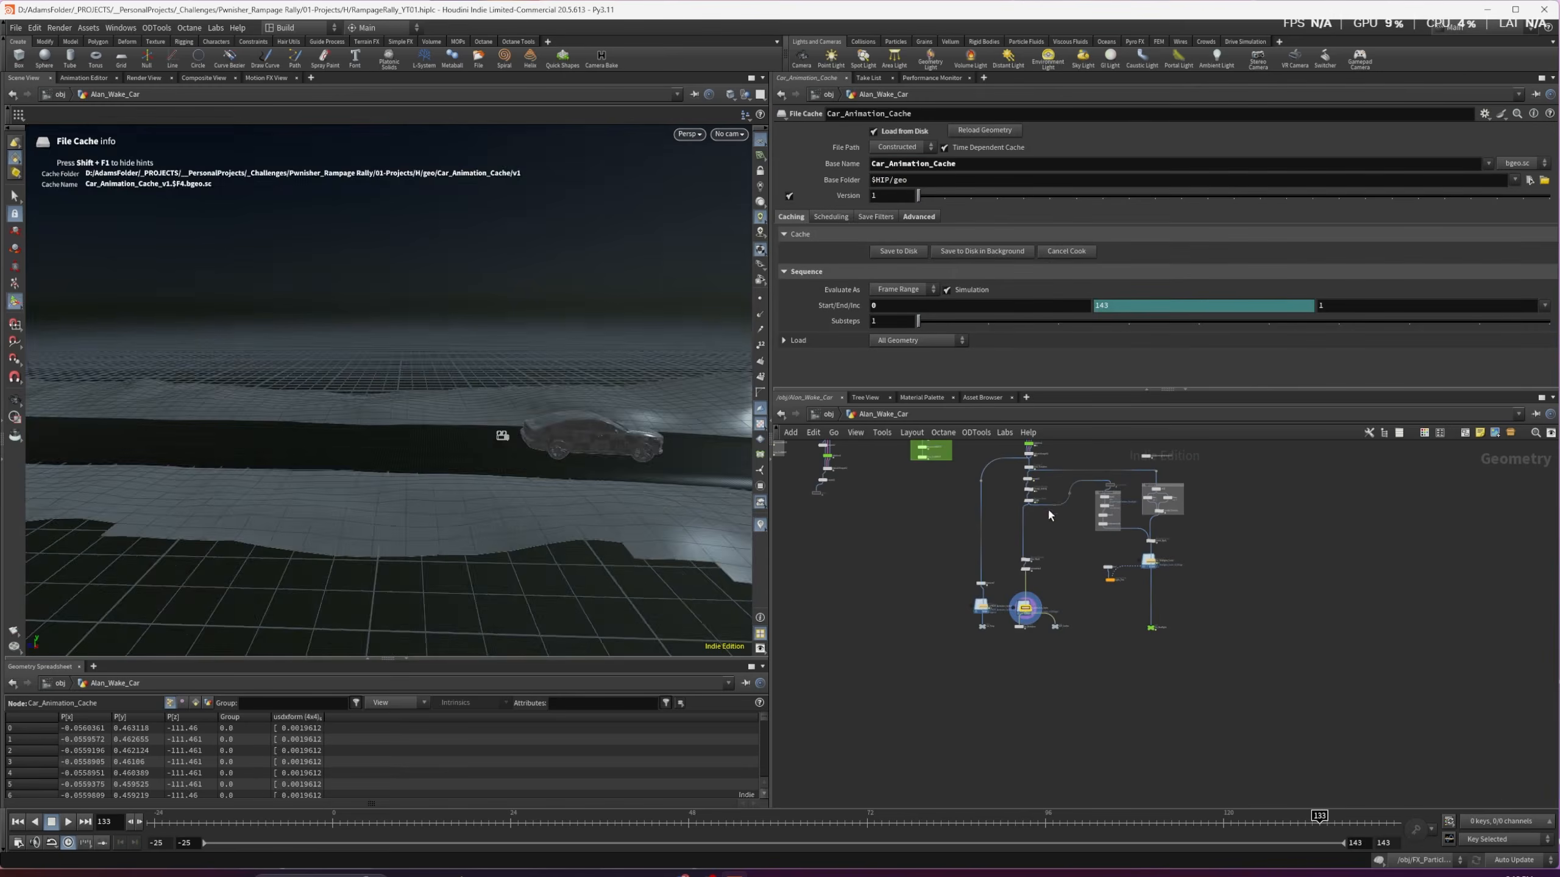
Examine the cached car from Car_Animation_Cache up close from the front at frame 133
mouse_move(661, 450)
left_mouse_down("alt")
mouse_move(526, 437)
mouse_move(700, 442)
mouse_move(602, 416)
left_mouse_up("alt")
scroll(679, 446, "up", 6, "alt")
scroll(585, 455, "up", 3, "alt")
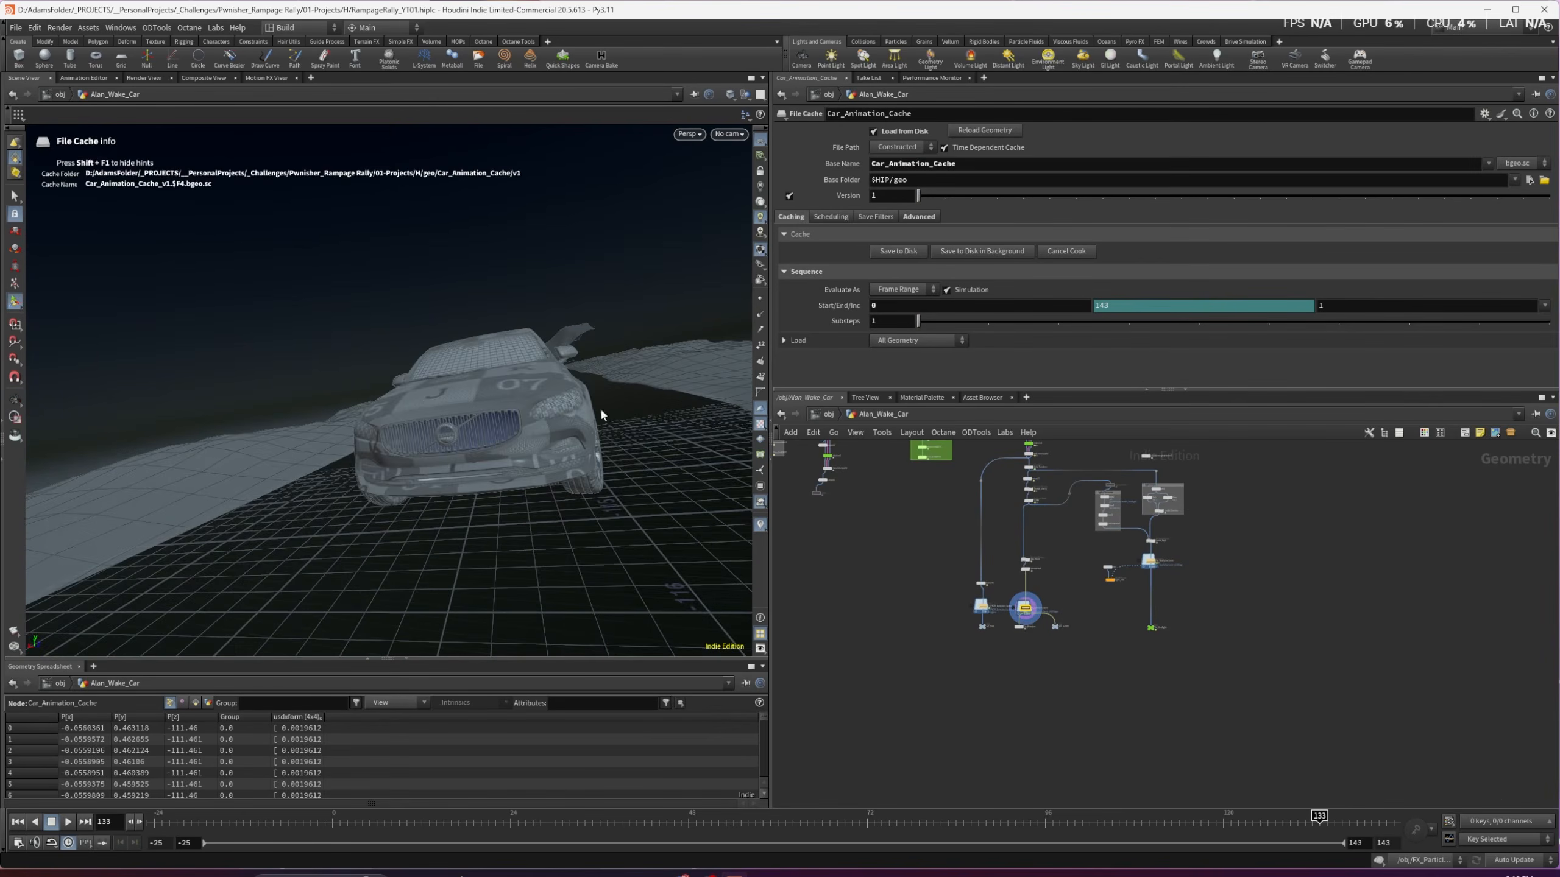
left_click_drag(313, 428, 315, 377, "alt")
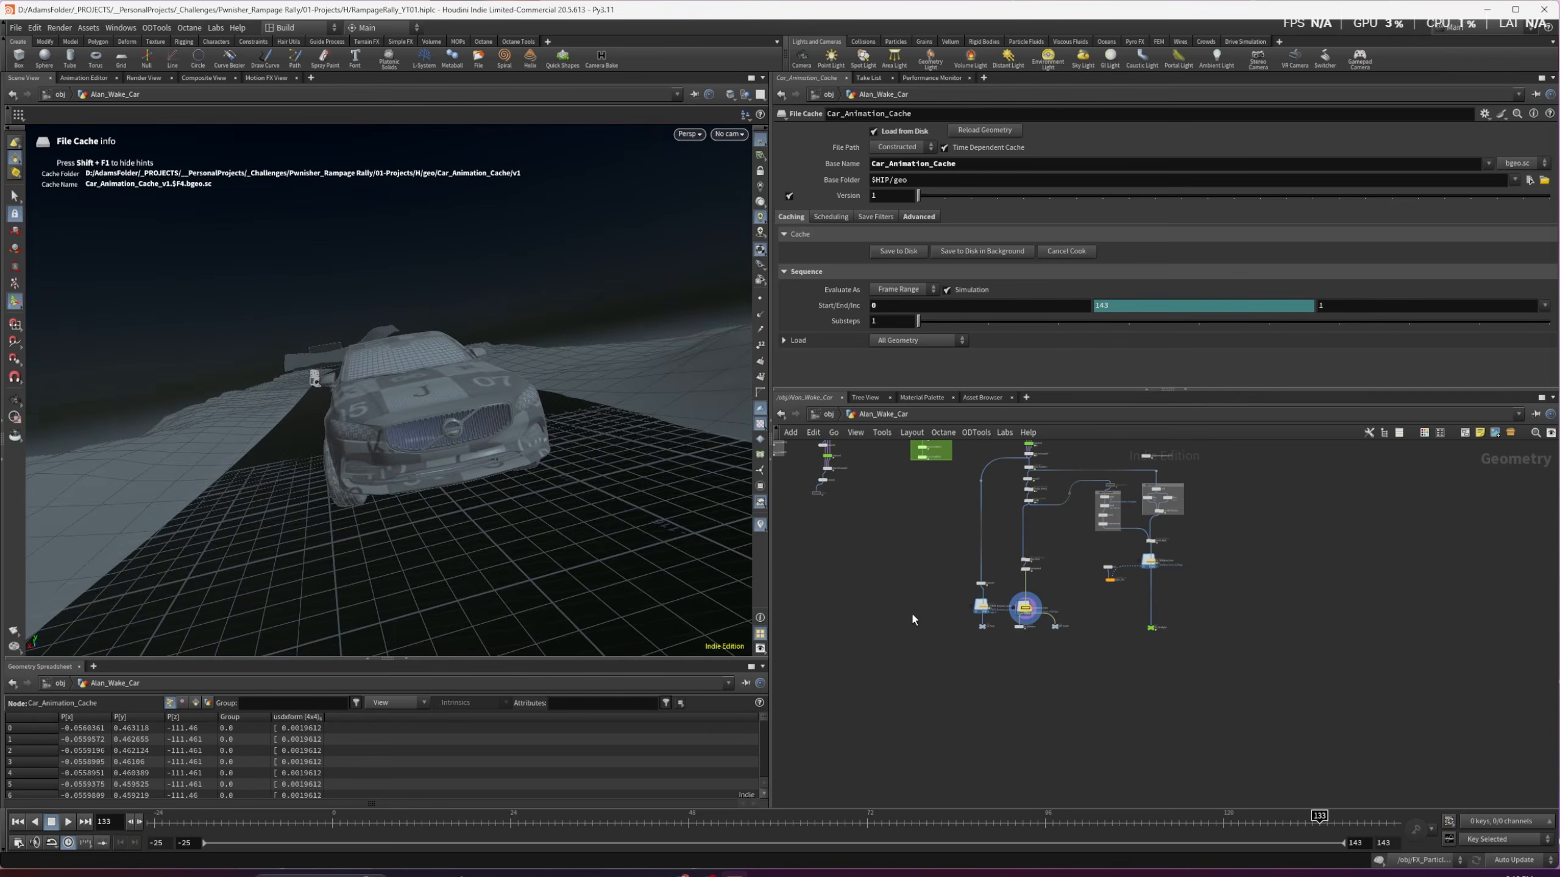
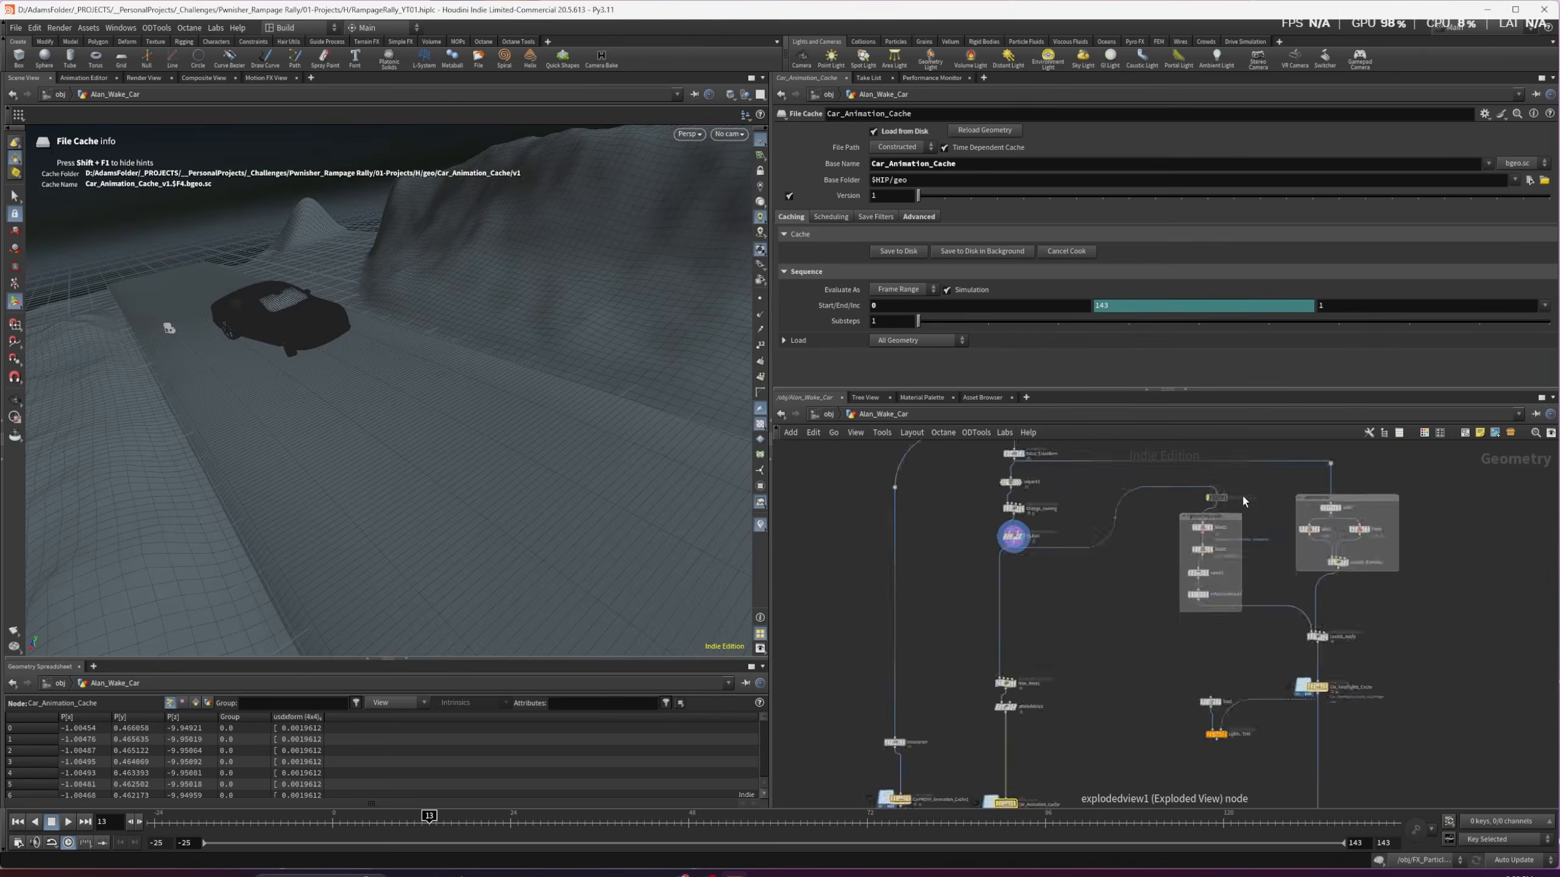
Display the explodedview1 node's output and examine the car's separated headlight pieces up close
scroll(1189, 496, "up", 3)
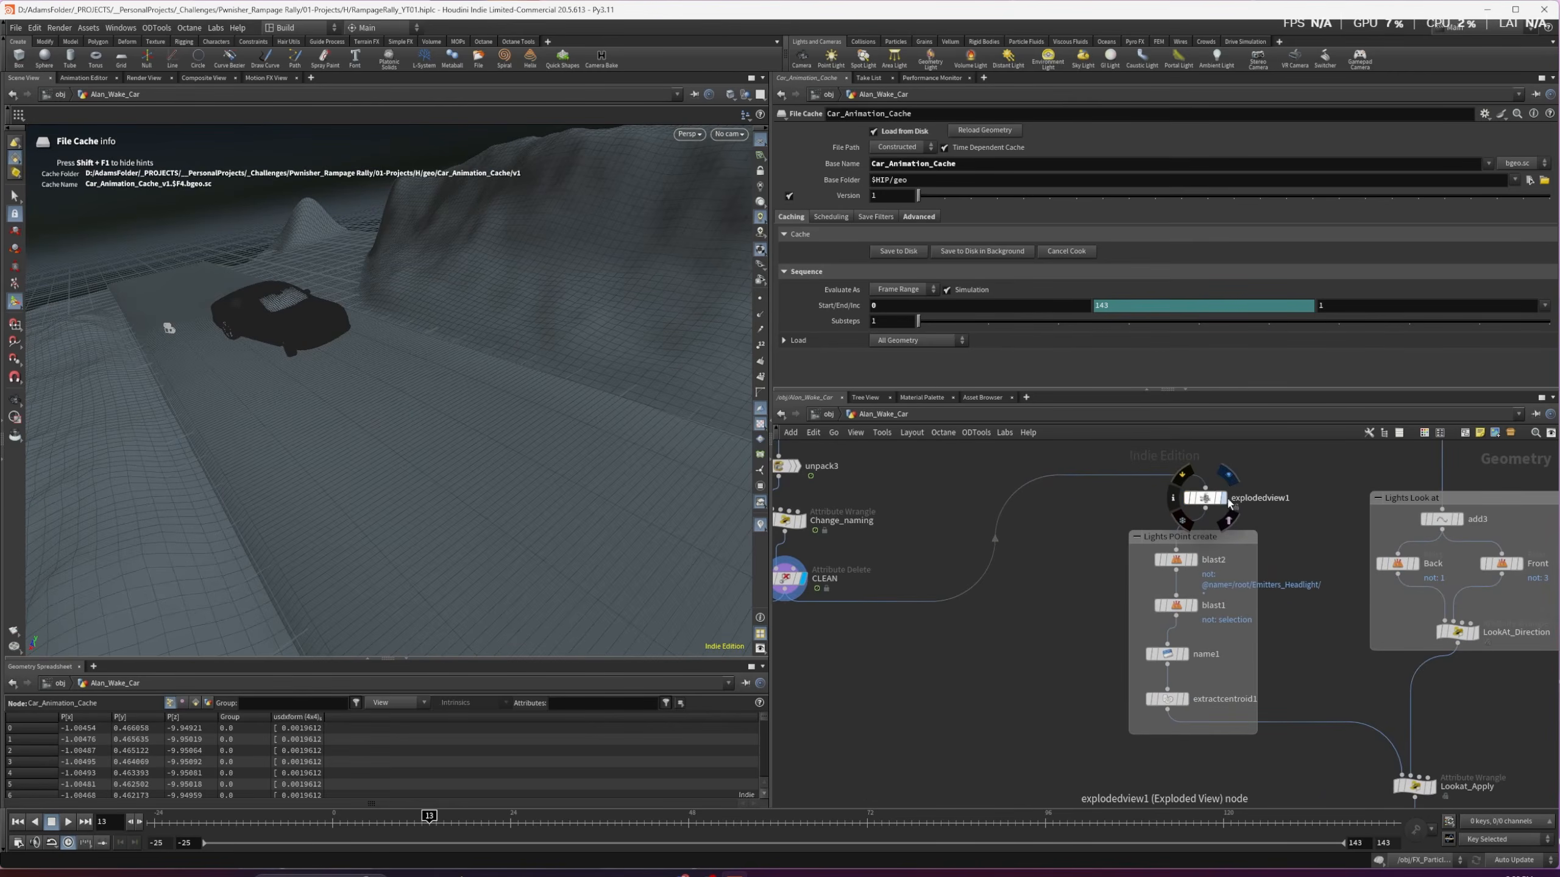
key("r")
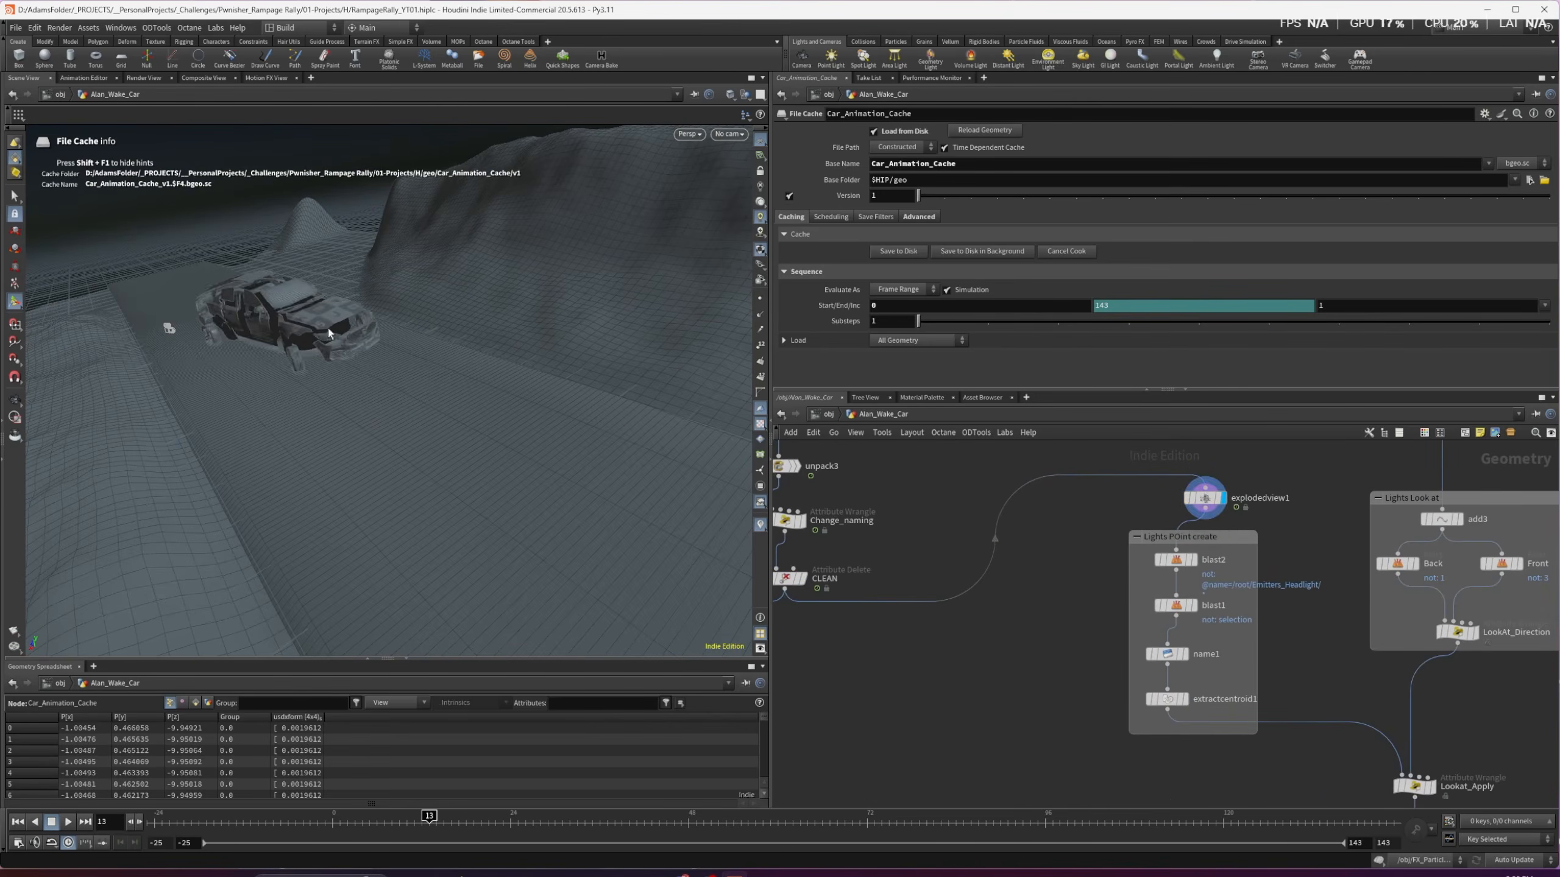
scroll(328, 338, "up", 8, "alt")
scroll(327, 346, "up", 2, "alt")
left_click_drag(333, 328, 213, 352, "alt")
scroll(212, 352, "up", 2, "alt")
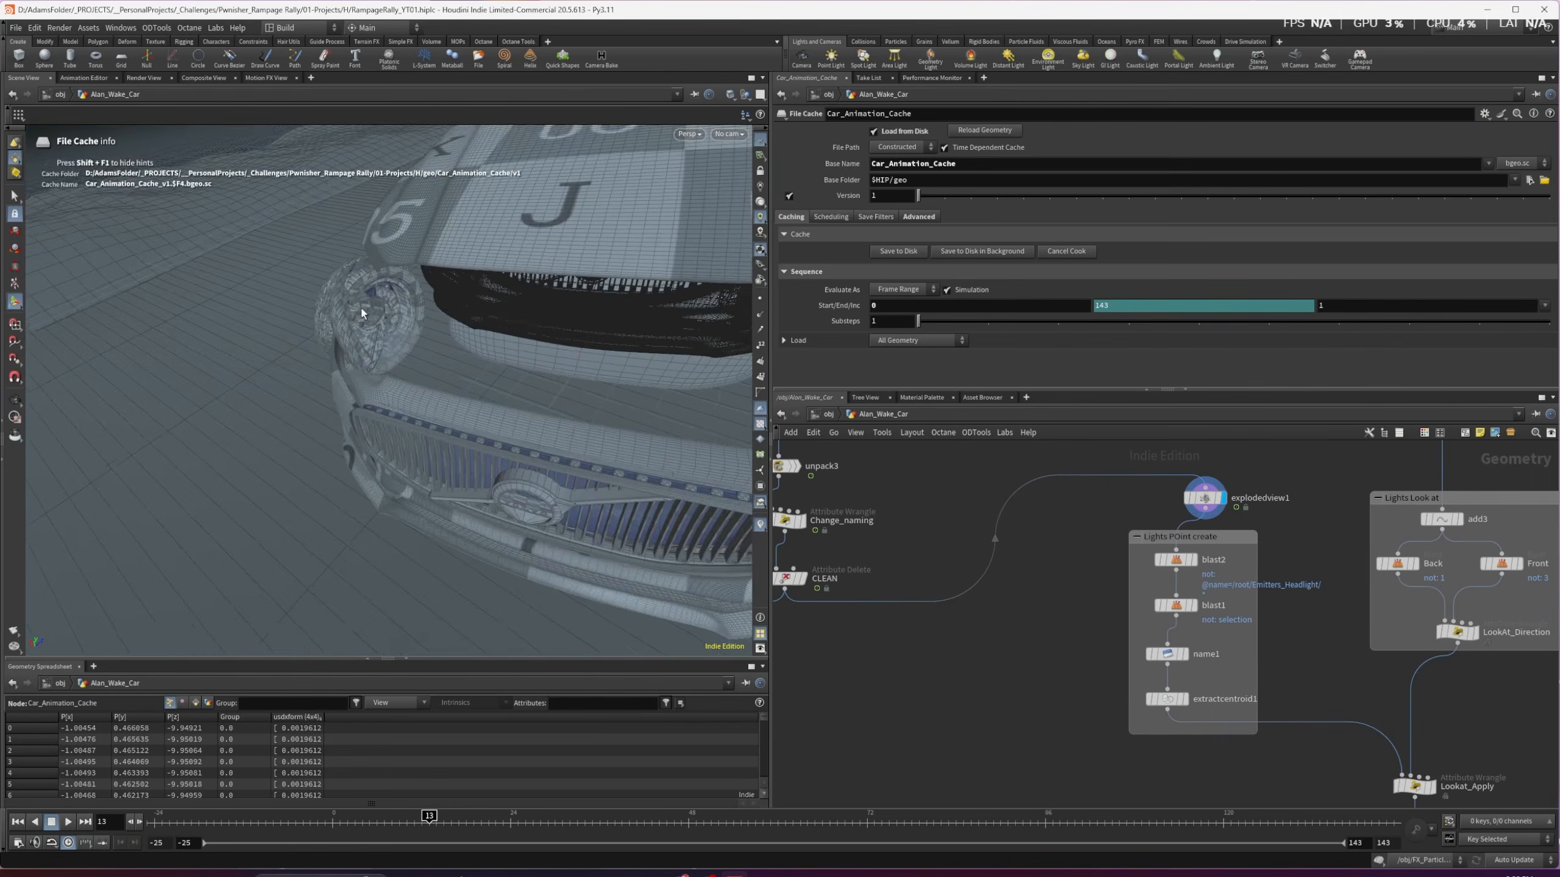
Display blast2's output and bypass the explodedview1 node above it
scroll(362, 307, "up", 3)
left_click(1194, 560)
left_click_drag(378, 350, 367, 296, "alt")
left_click(1187, 498)
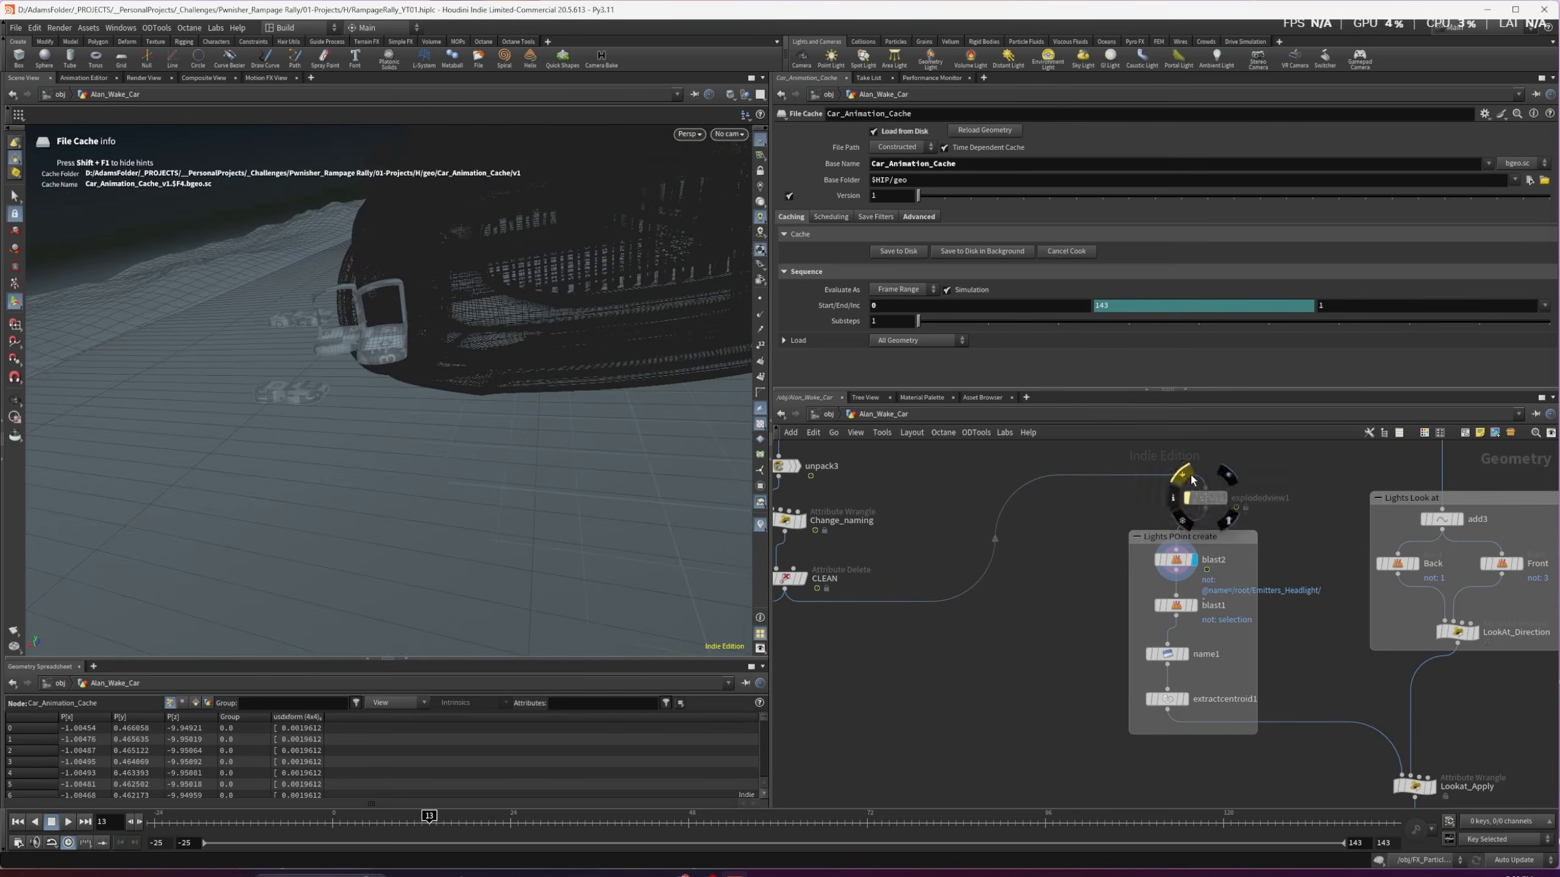
mouse_move(388, 227)
left_mouse_down()
mouse_move(467, 251)
mouse_move(414, 230)
left_mouse_up()
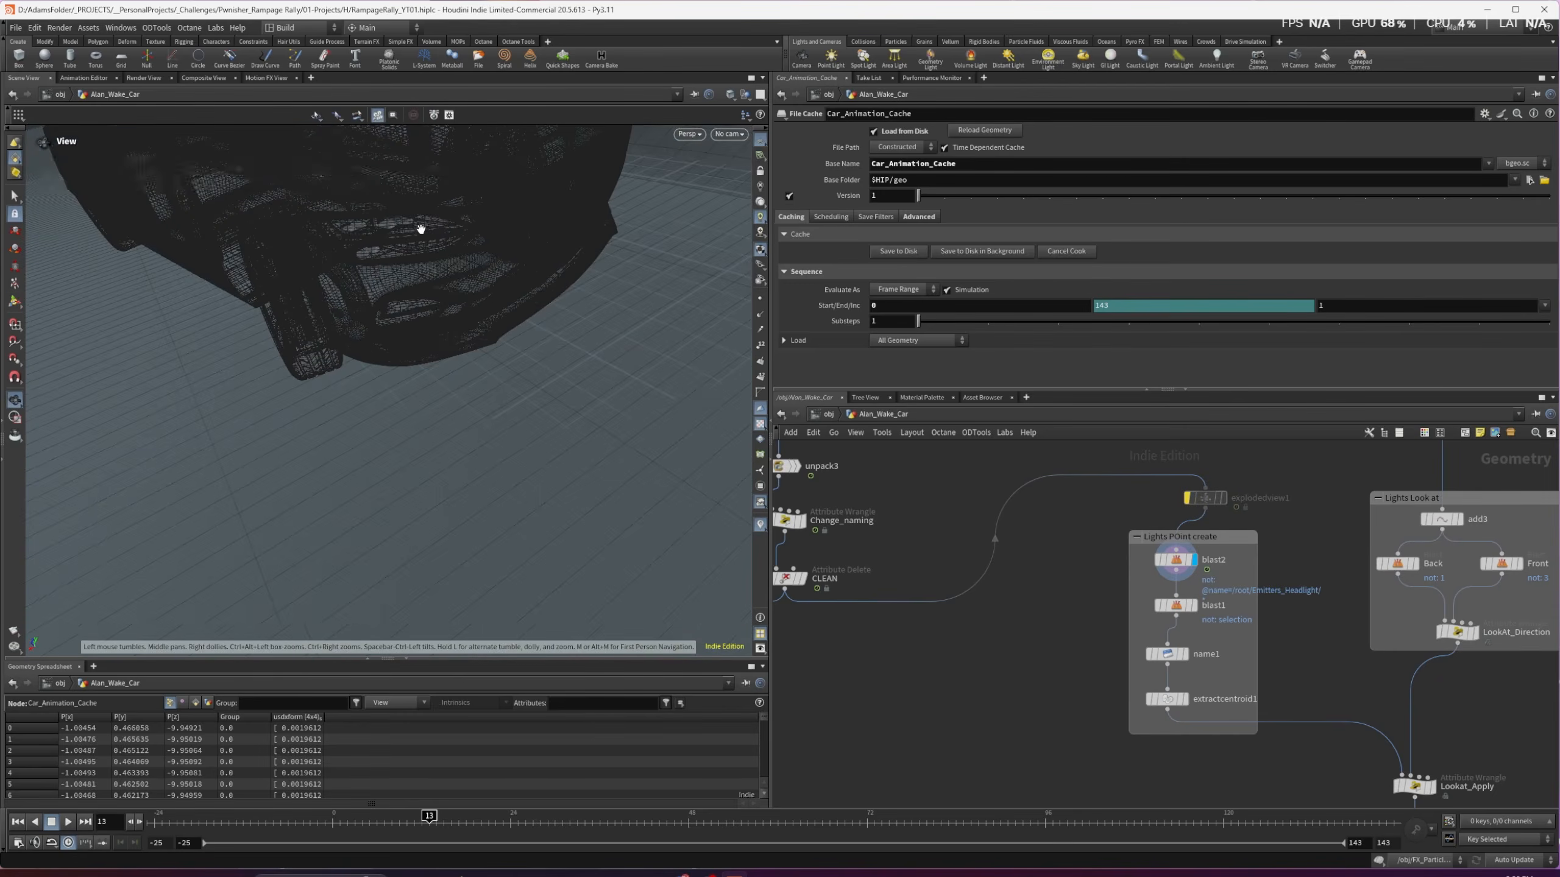
Display blast1 and the Extract Centroid node in turn, and examine the headlight centroid points
left_click(1195, 605)
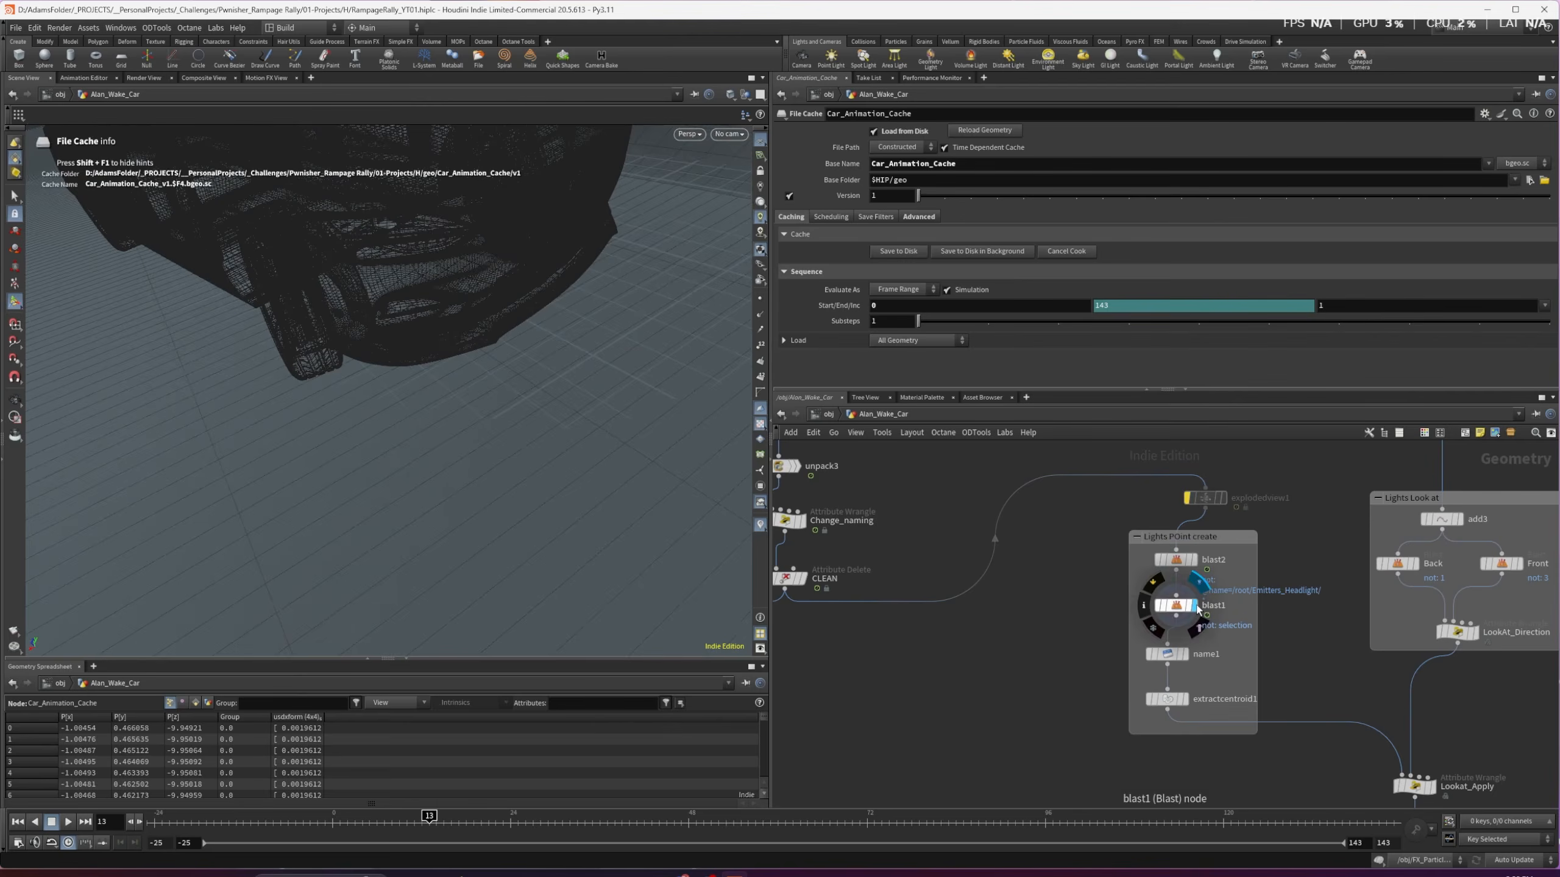
left_click_drag(334, 222, 382, 215, "alt")
left_click(1188, 700)
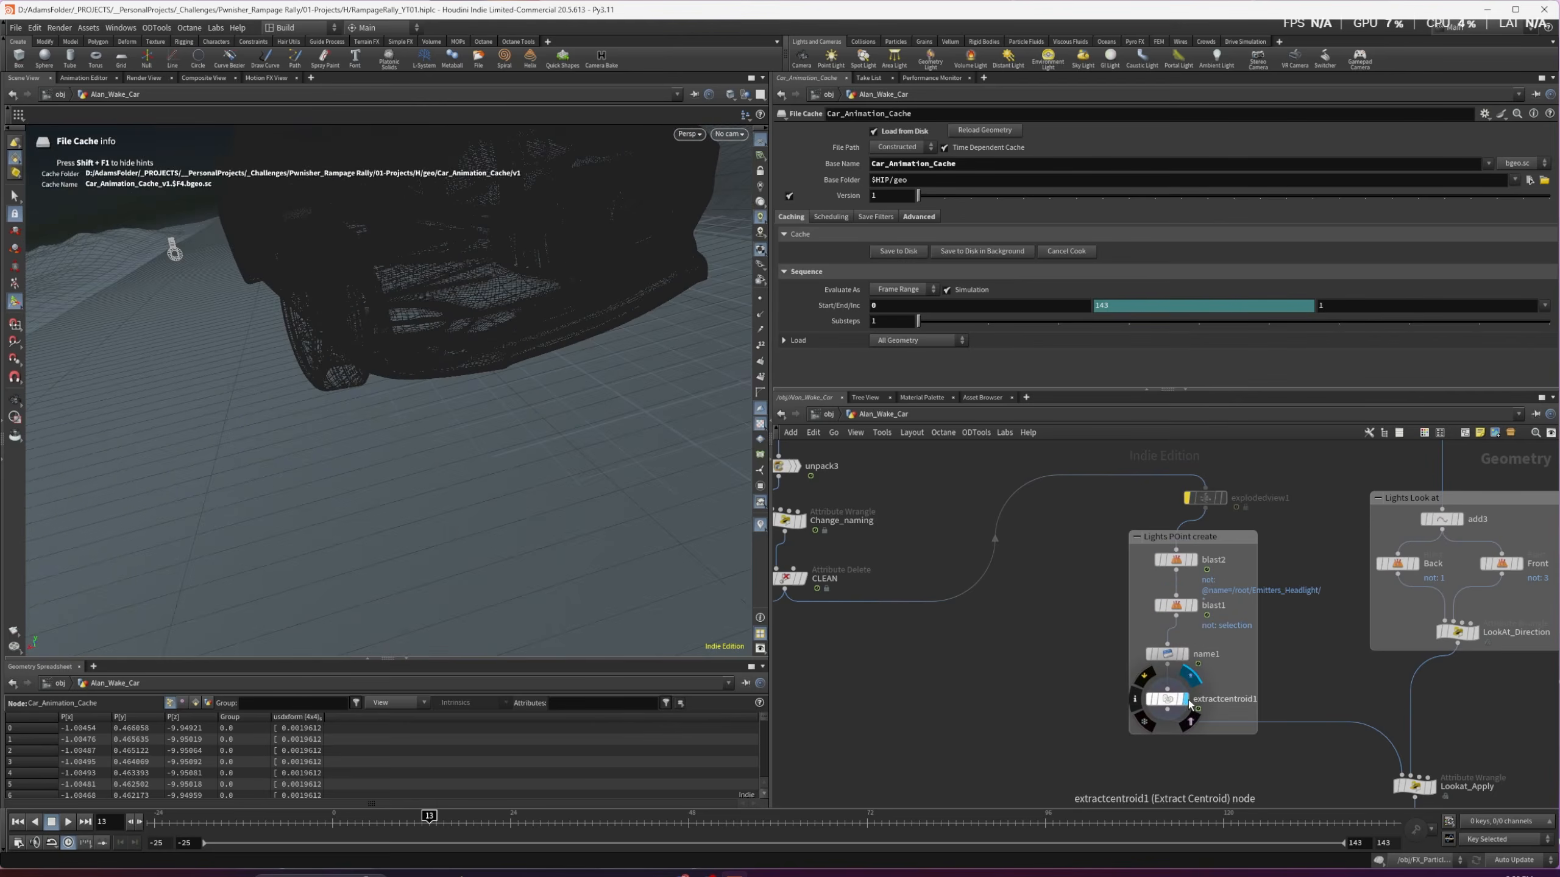
left_click(1170, 701)
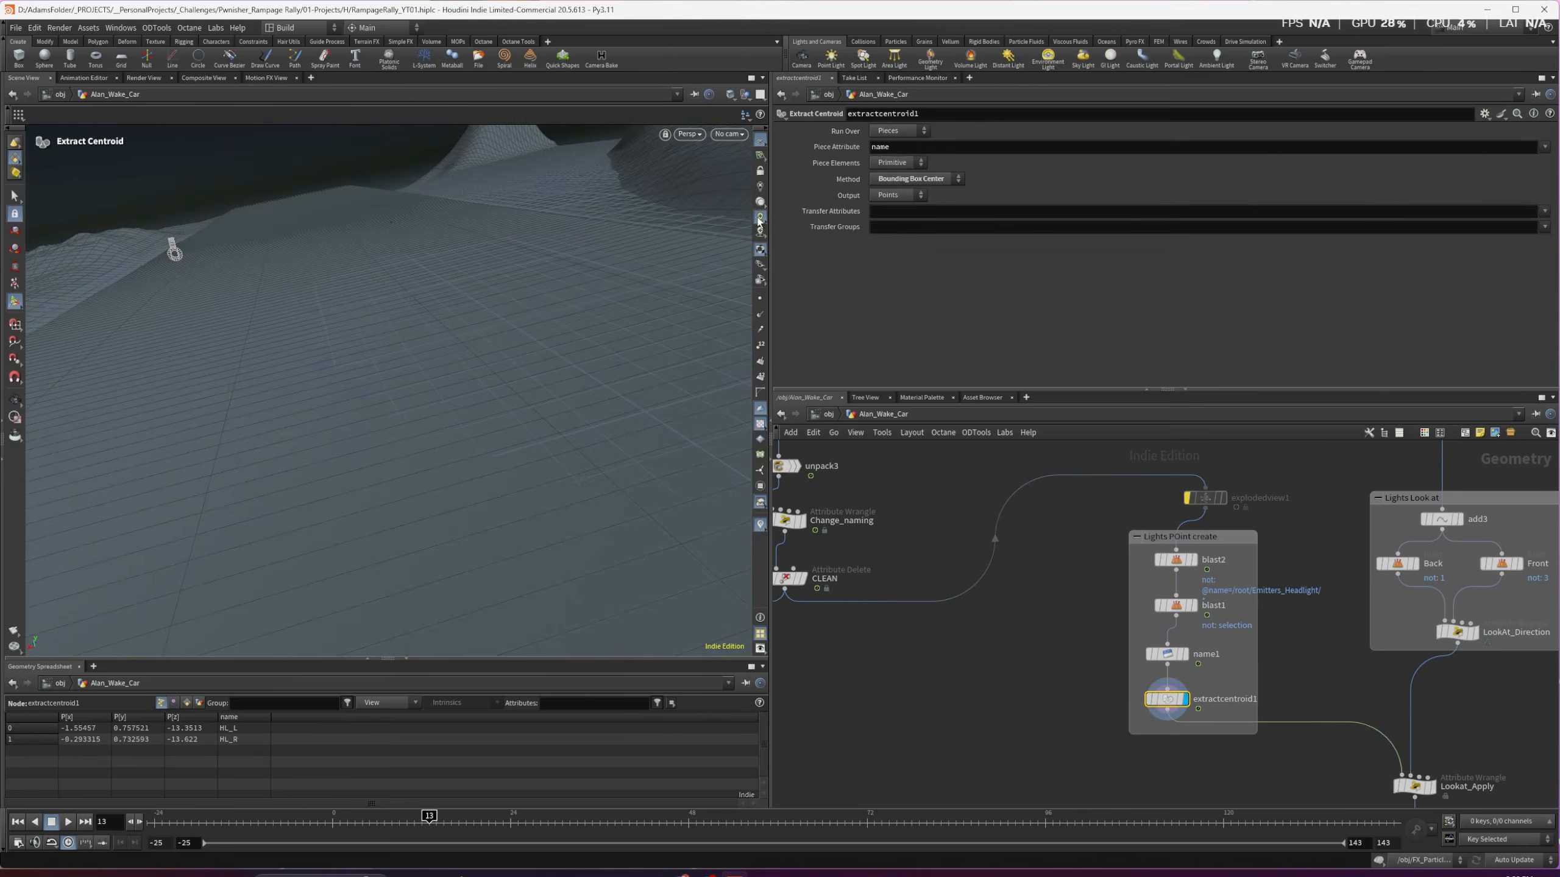
left_click_drag(377, 229, 519, 514, "alt")
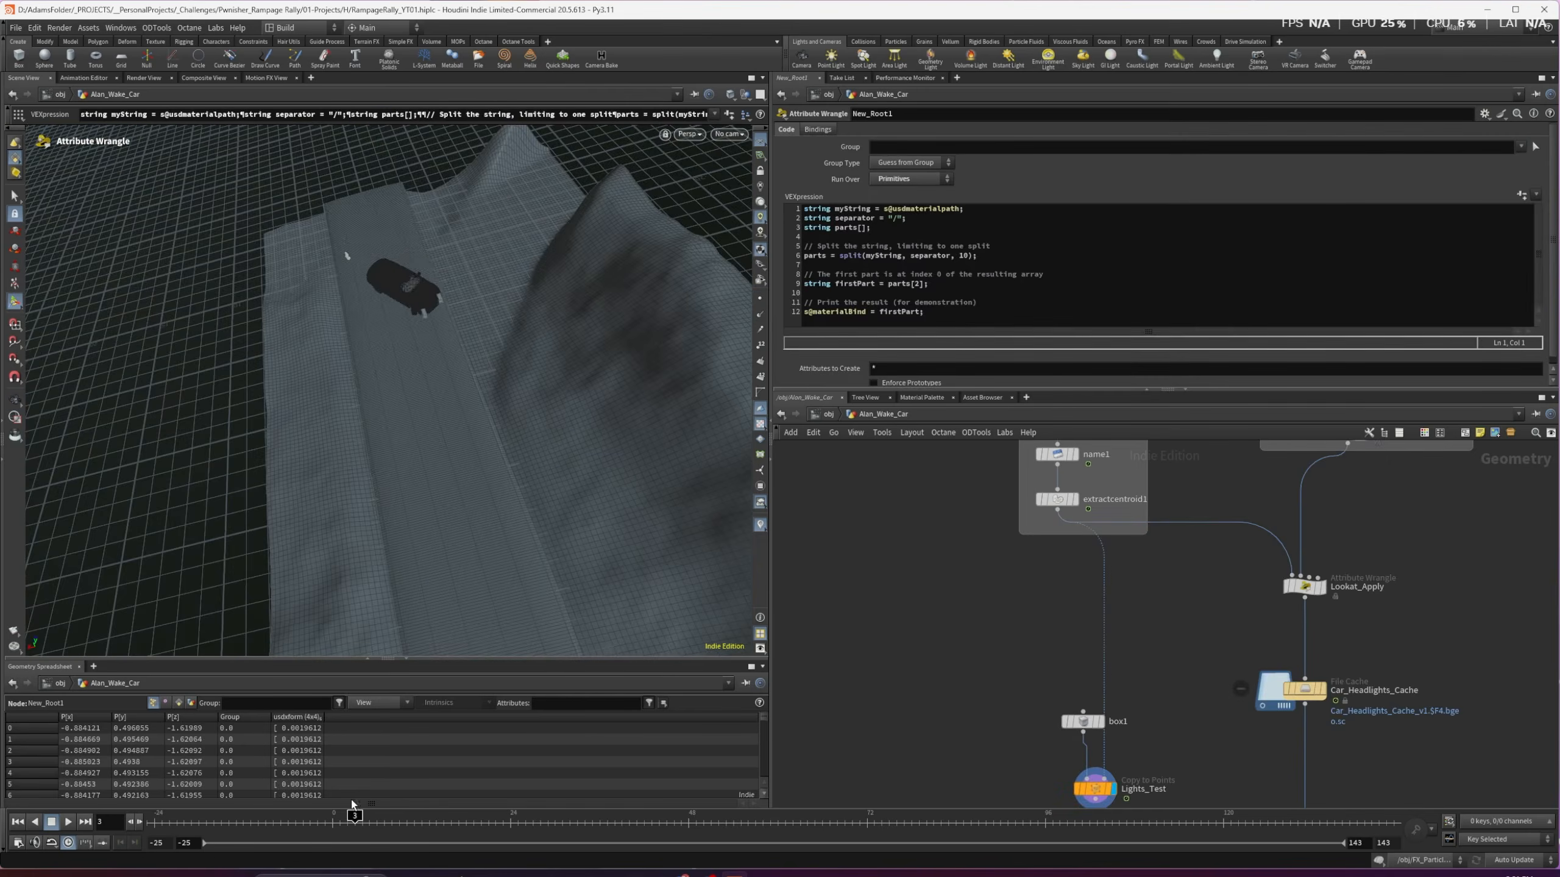
Scrub the timeline with Lights_Test displayed to follow the headlight test geometry along with the car, ending at frame 5
left_click_drag(355, 815, 463, 816)
scroll(466, 505, "up", 6, "alt")
left_click_drag(467, 504, 575, 344, "alt")
scroll(559, 404, "down", 6, "alt")
left_click_drag(558, 404, 430, 399, "alt")
left_click_drag(644, 820, 370, 829)
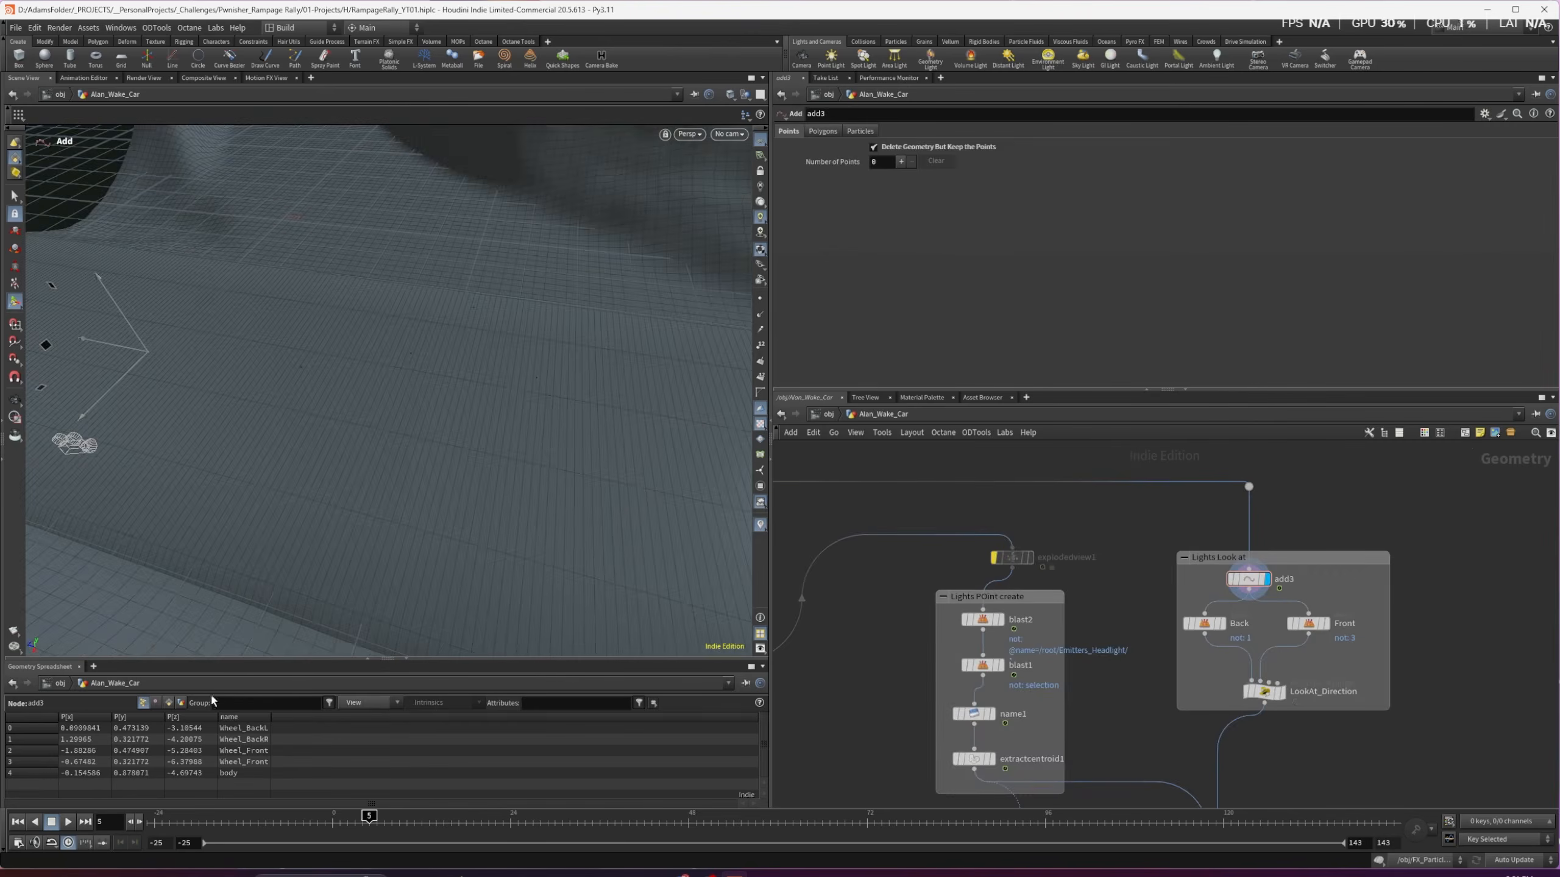
Examine the wheel and body points kept by add3 in the geometry spreadsheet and the viewport
left_click(244, 728)
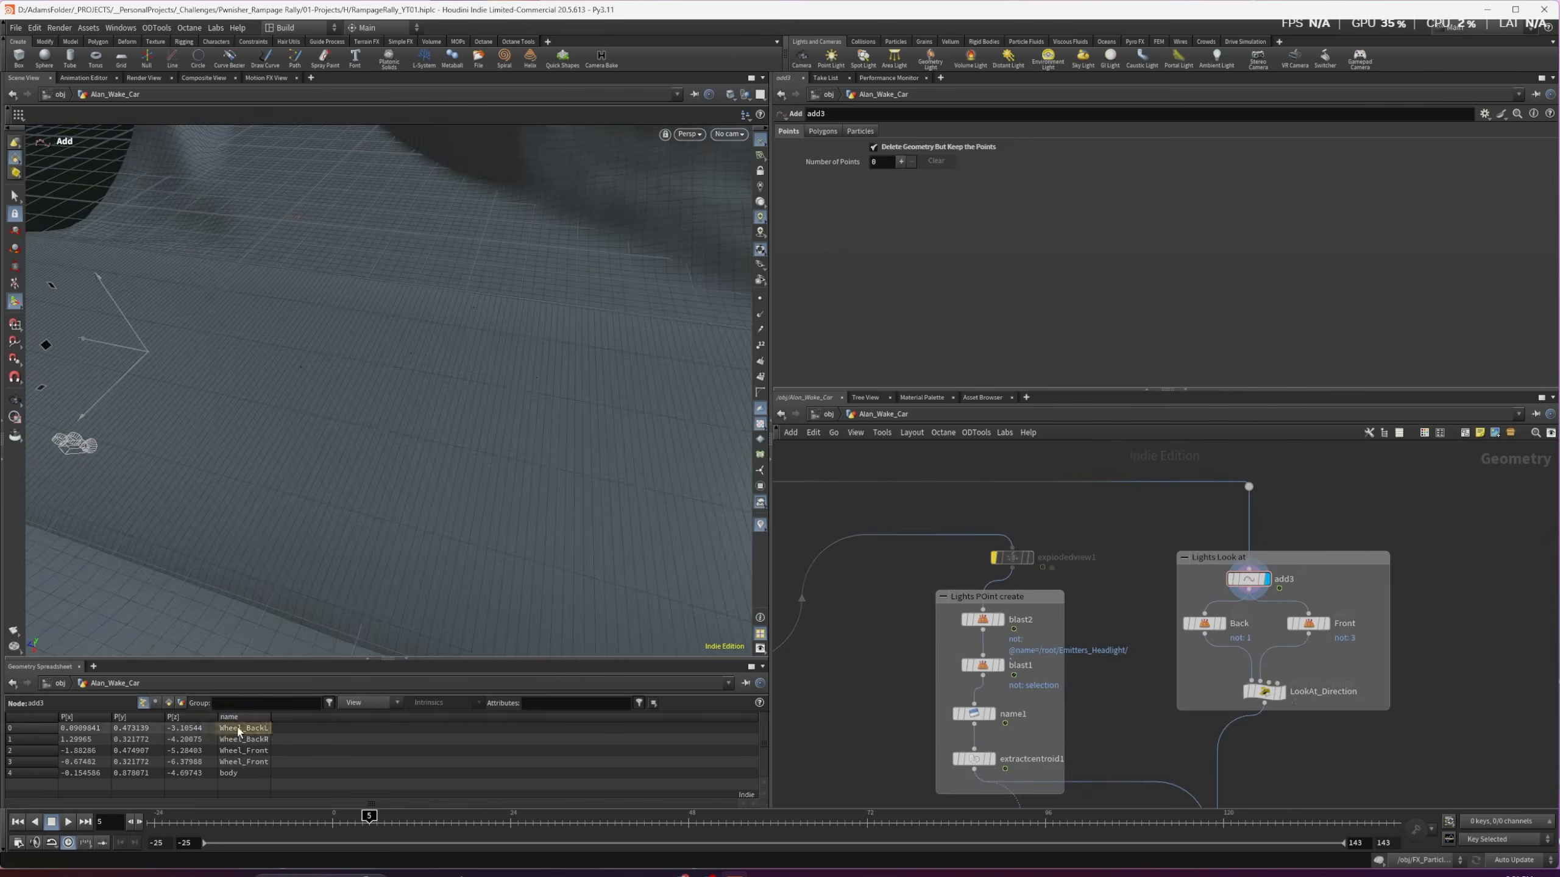
middle_click_drag(118, 409, 460, 415, "alt")
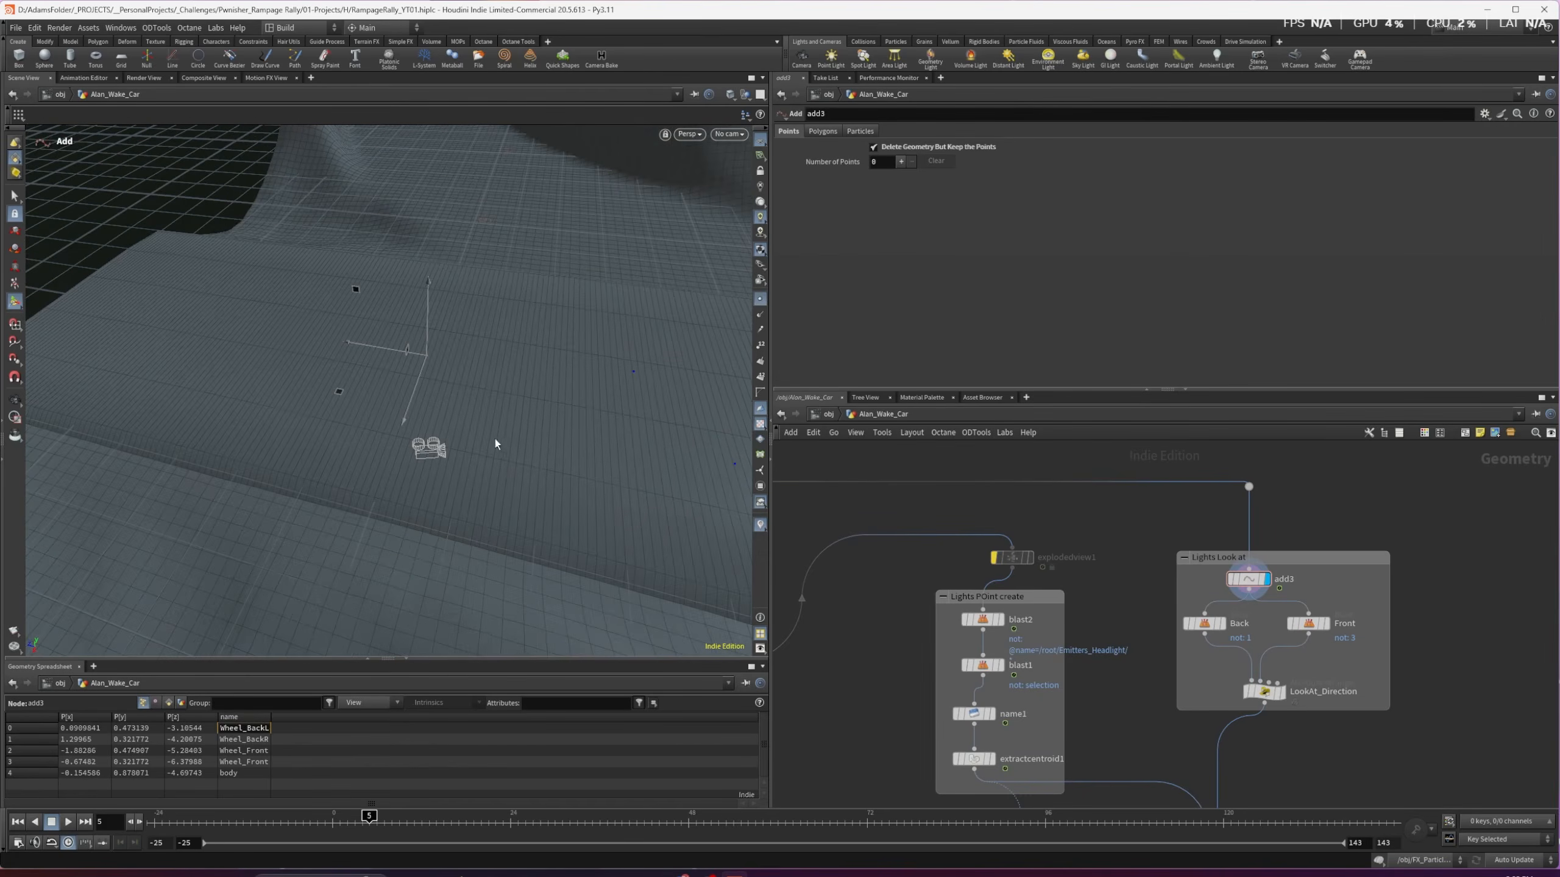
scroll(624, 393, "down", 5)
middle_click_drag(623, 391, 390, 419, "alt")
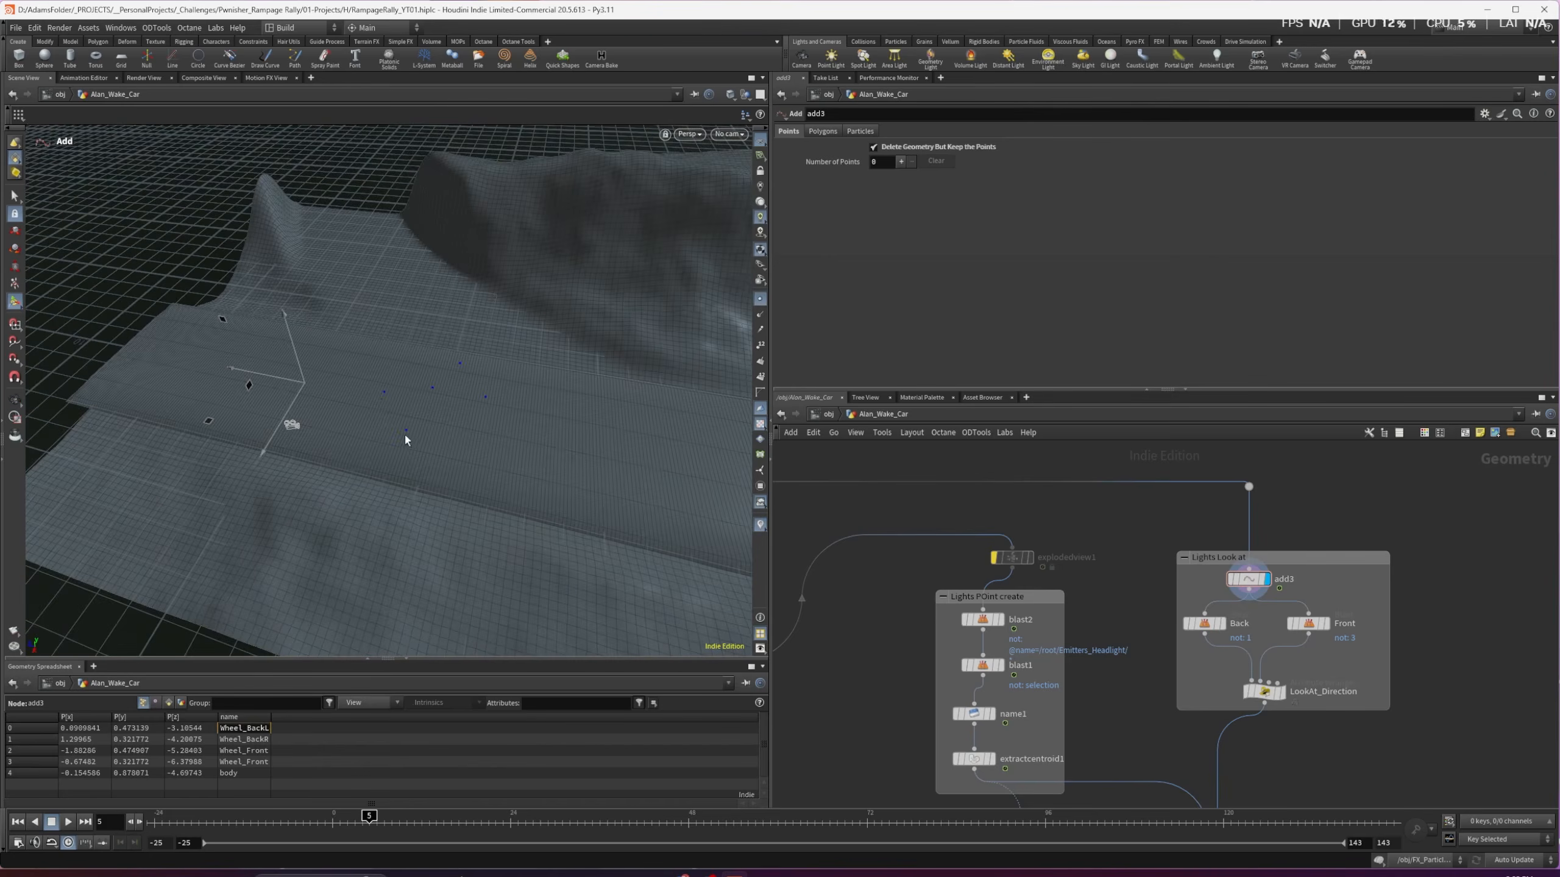
scroll(434, 393, "down", 2)
left_click_drag(434, 393, 424, 356, "alt")
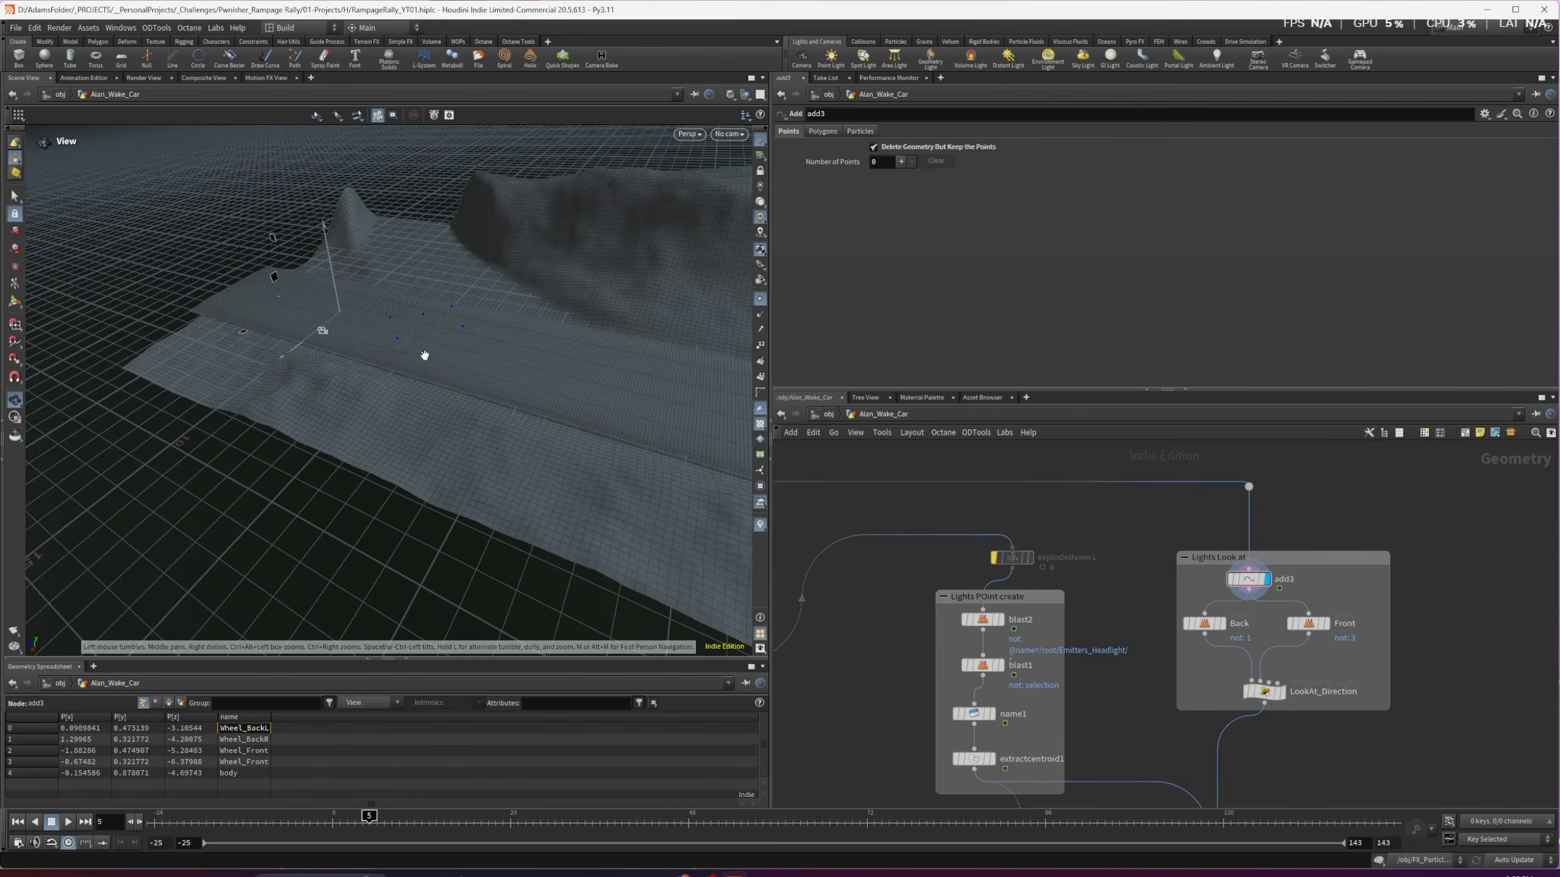
scroll(430, 350, "up", 6)
scroll(479, 317, "down", 3)
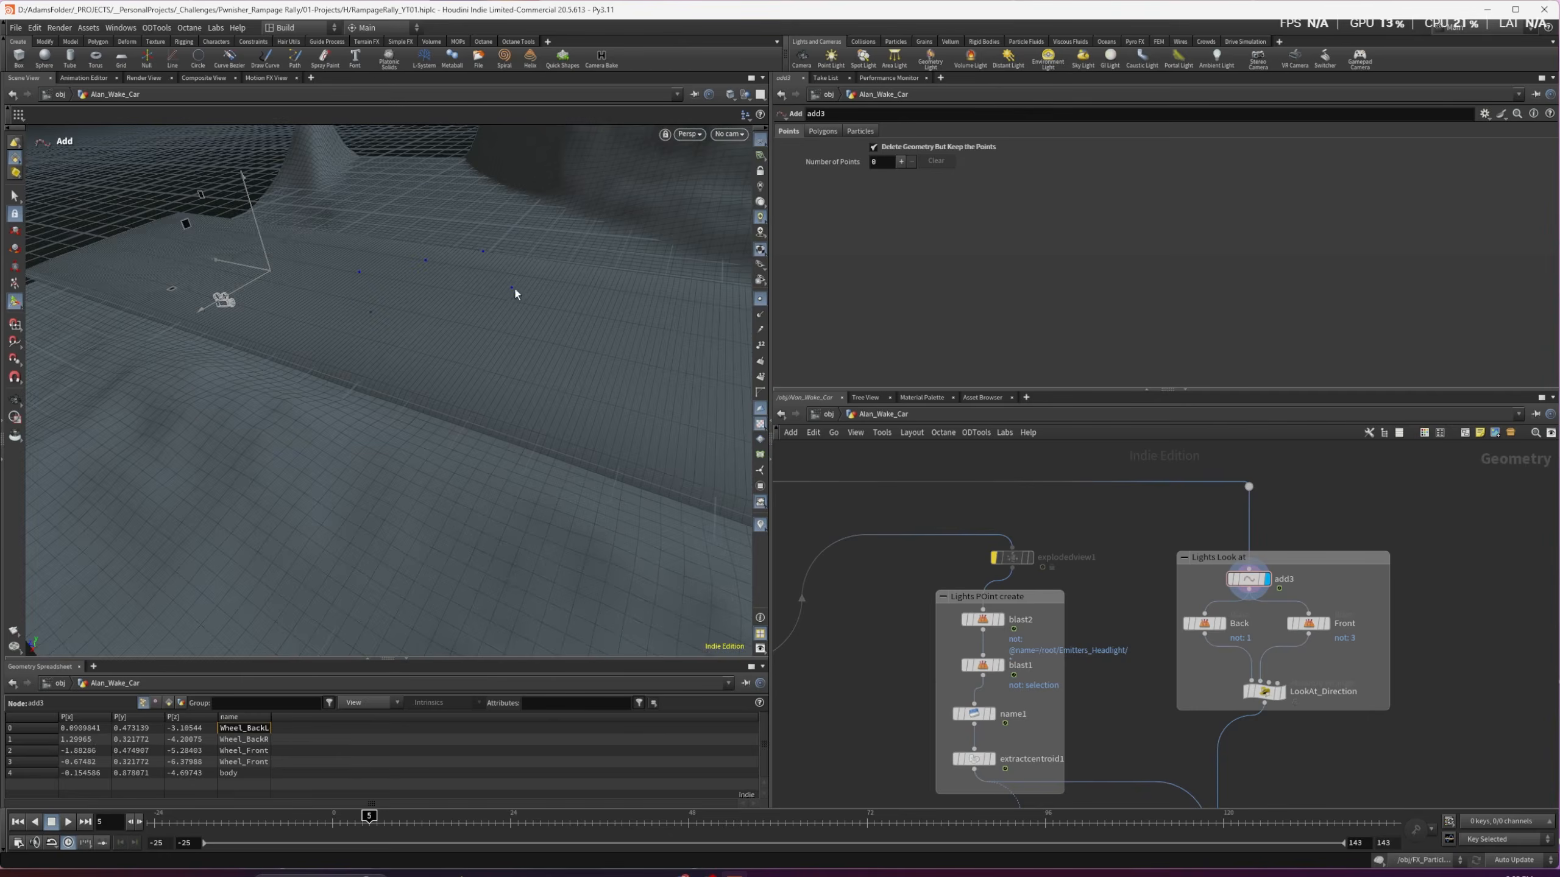
Inspect the points isolated by the Back and Front blasts and the normal computed by the LookAt_Direction wrangle
left_click(1222, 624)
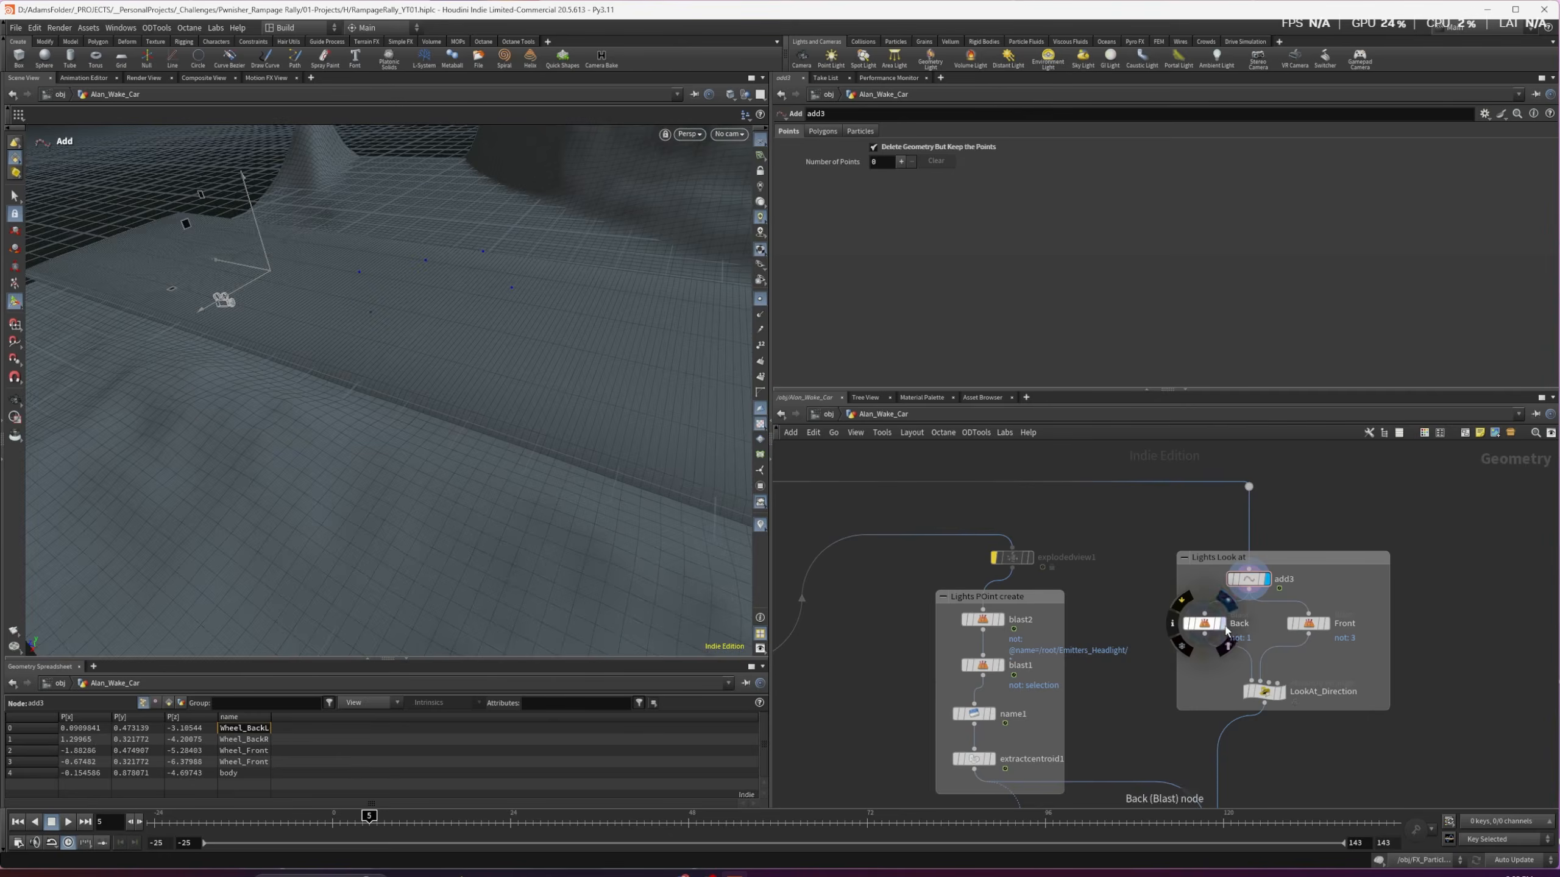
left_click(1328, 624)
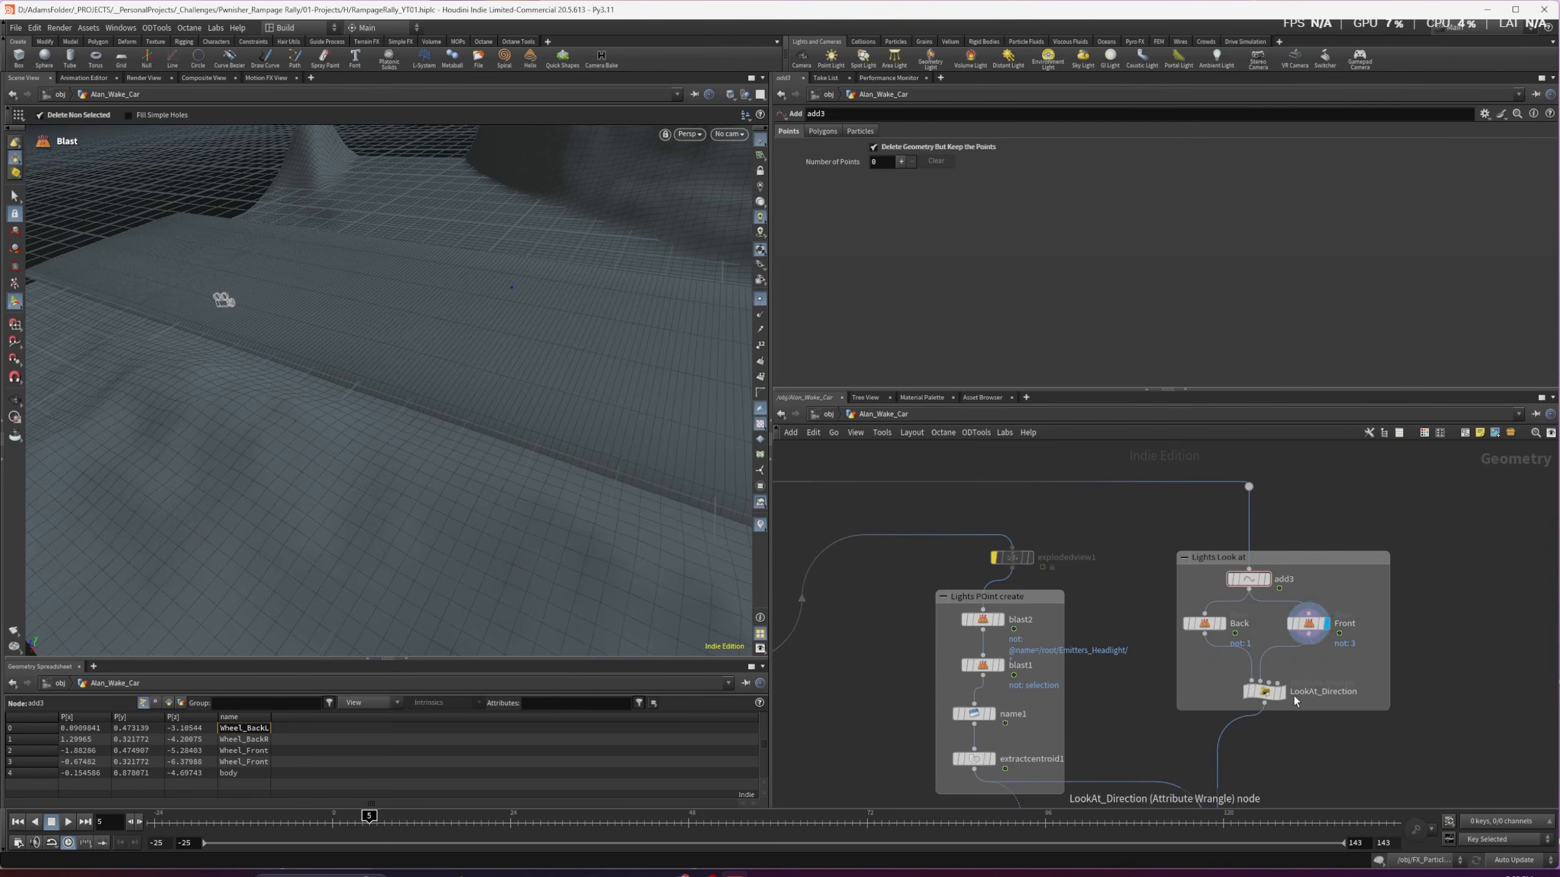
left_click(1269, 694)
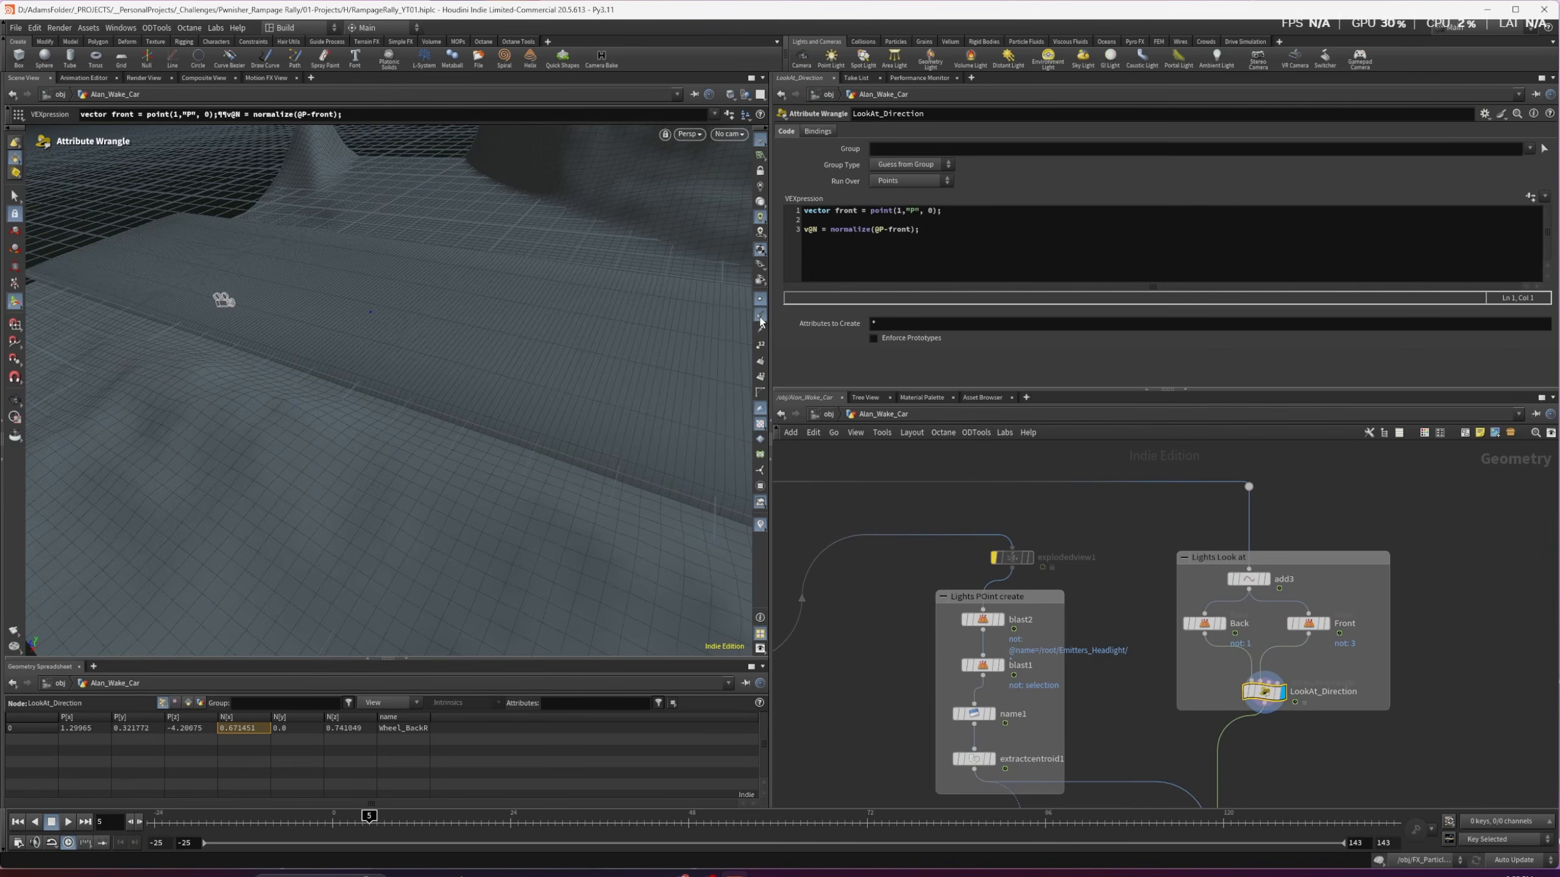
right_click_drag(379, 314, 397, 331, "alt")
left_click_drag(396, 331, 381, 344, "alt")
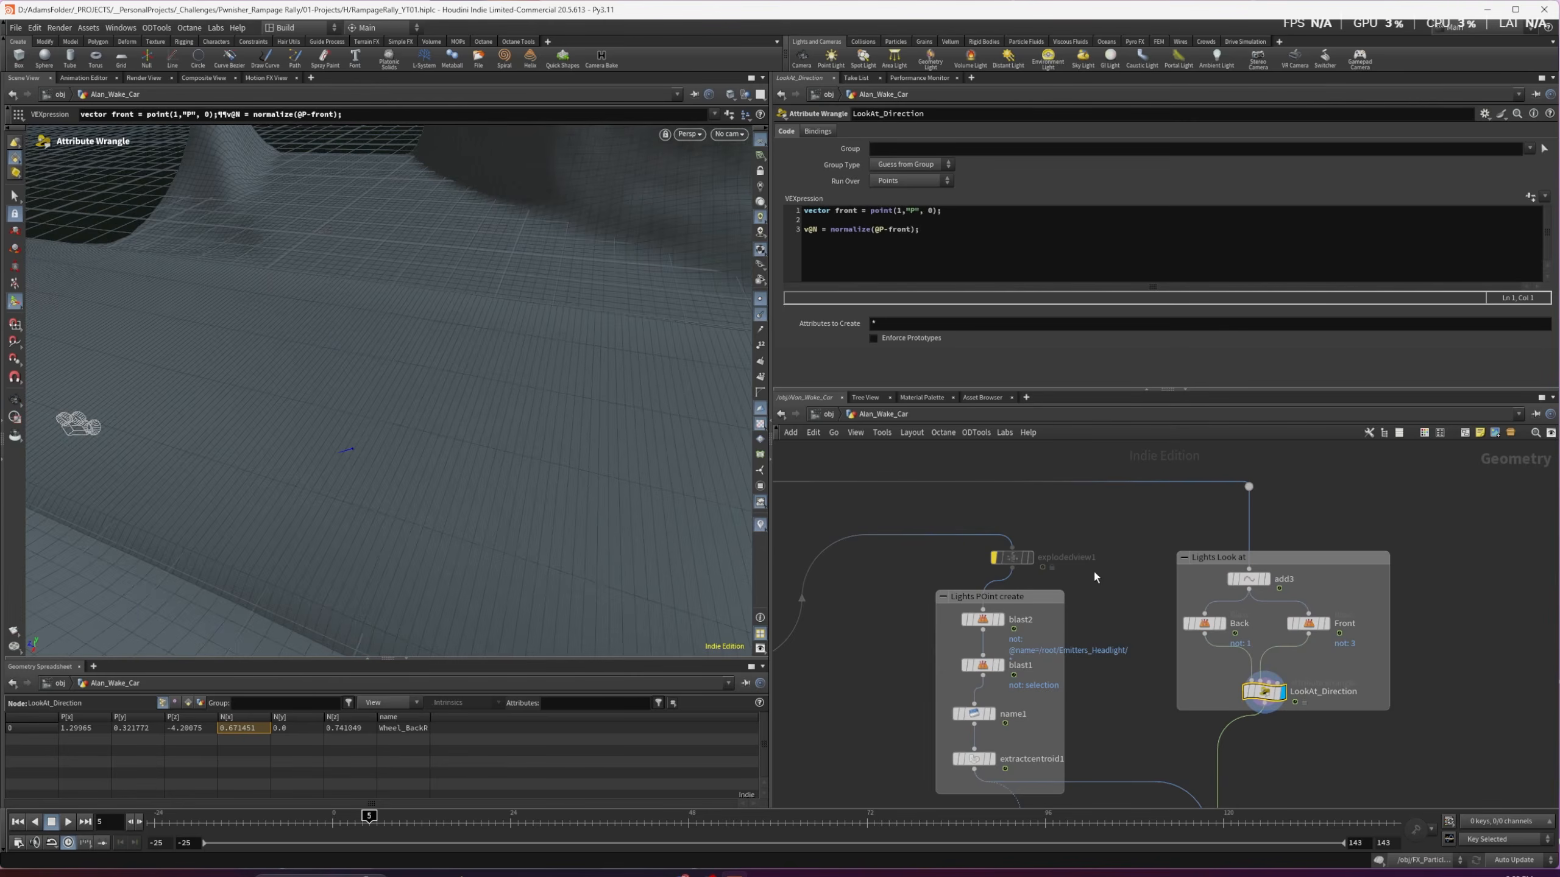
Compare add3's points with the LookAt_Direction normal and inspect how Lookat_Apply transfers it to the headlight points
left_click(1266, 579)
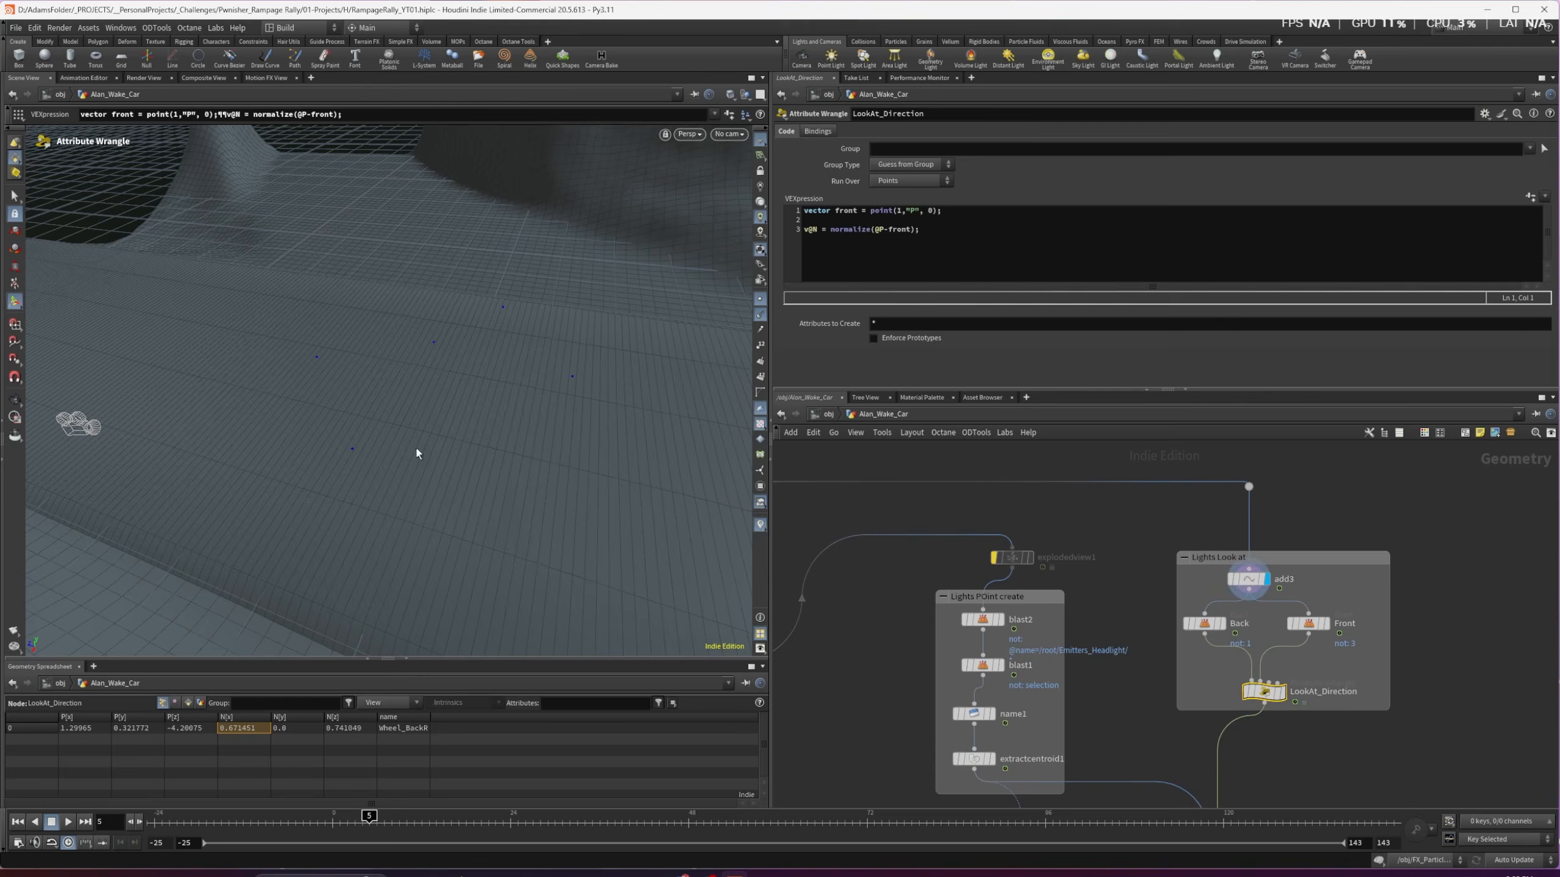
left_click(1283, 696)
middle_click_drag(1239, 682, 1174, 457)
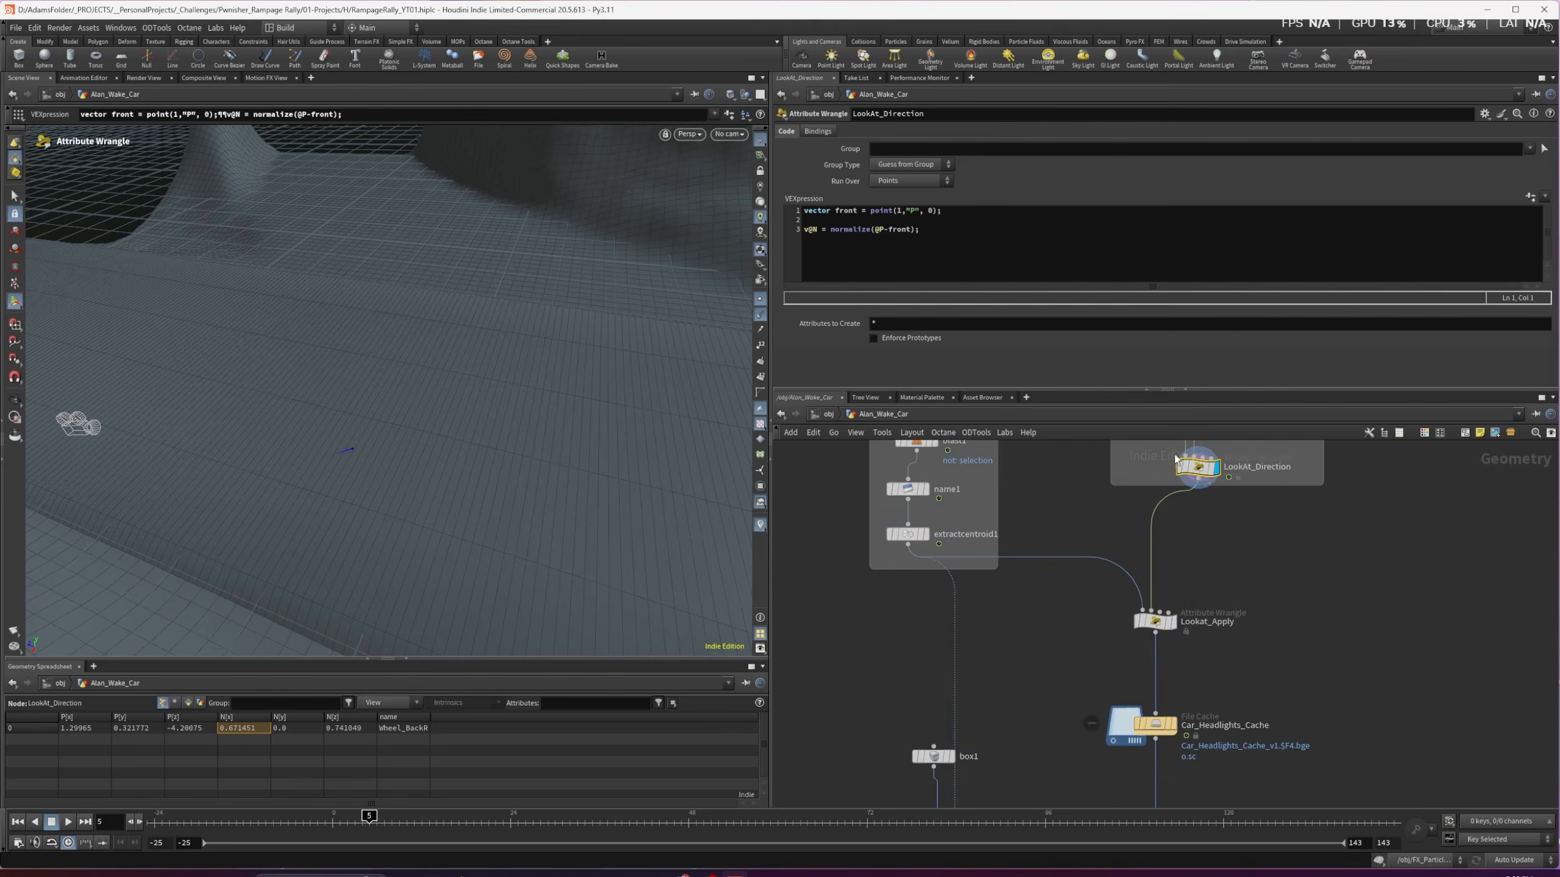
left_click(1169, 621)
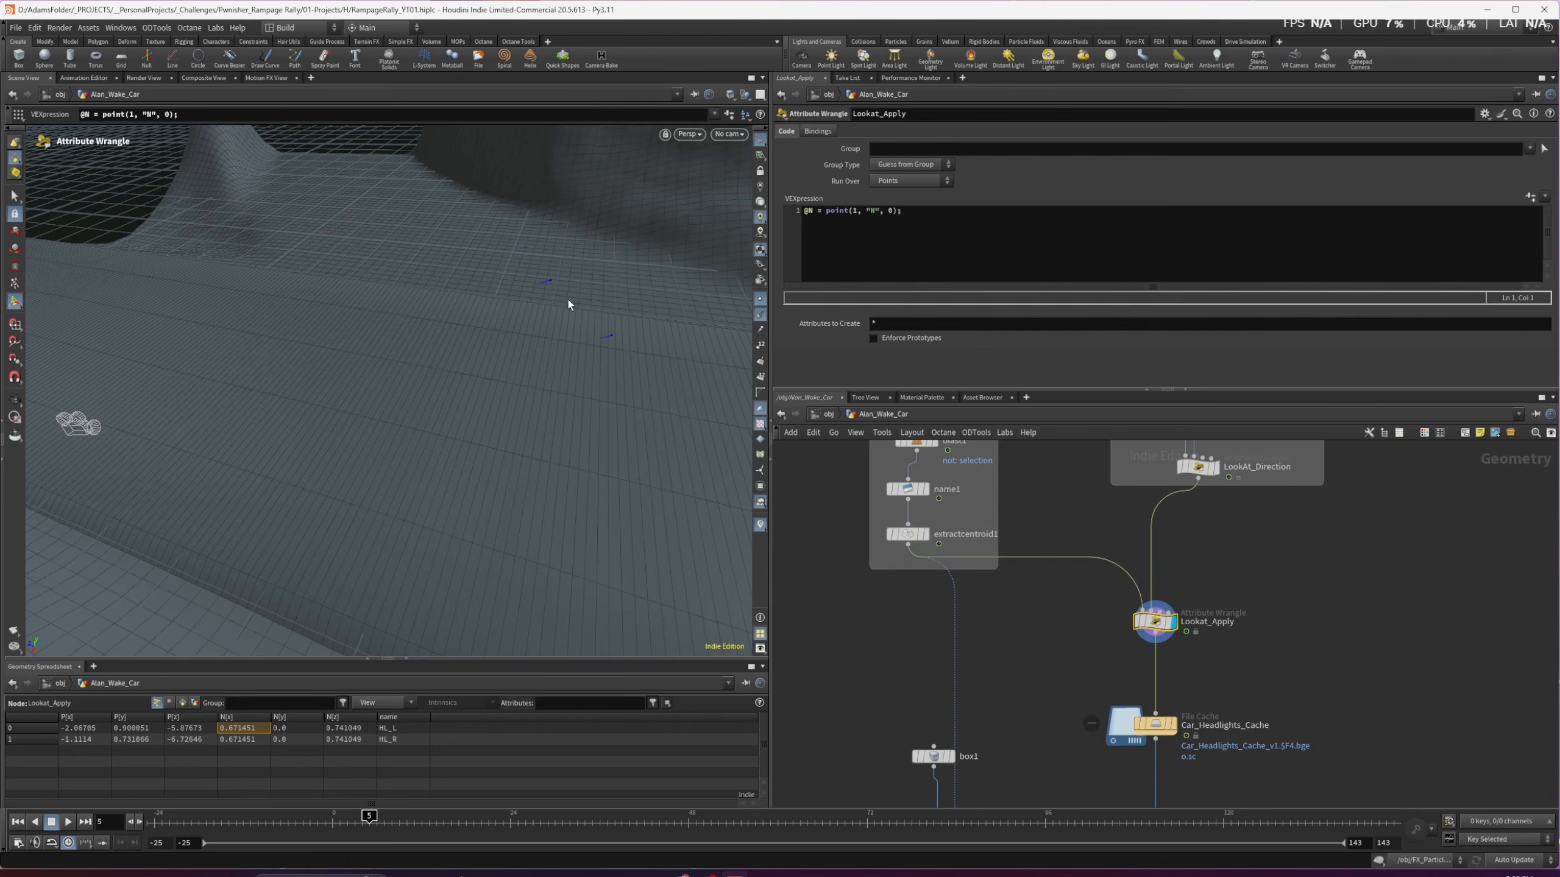
Select Car_Animation_Cache and scrub to frame 25 to check the car on the road with its lights test
key("Escape")
middle_click_drag(1047, 721, 1047, 728)
middle_click_drag(1048, 728, 1050, 834)
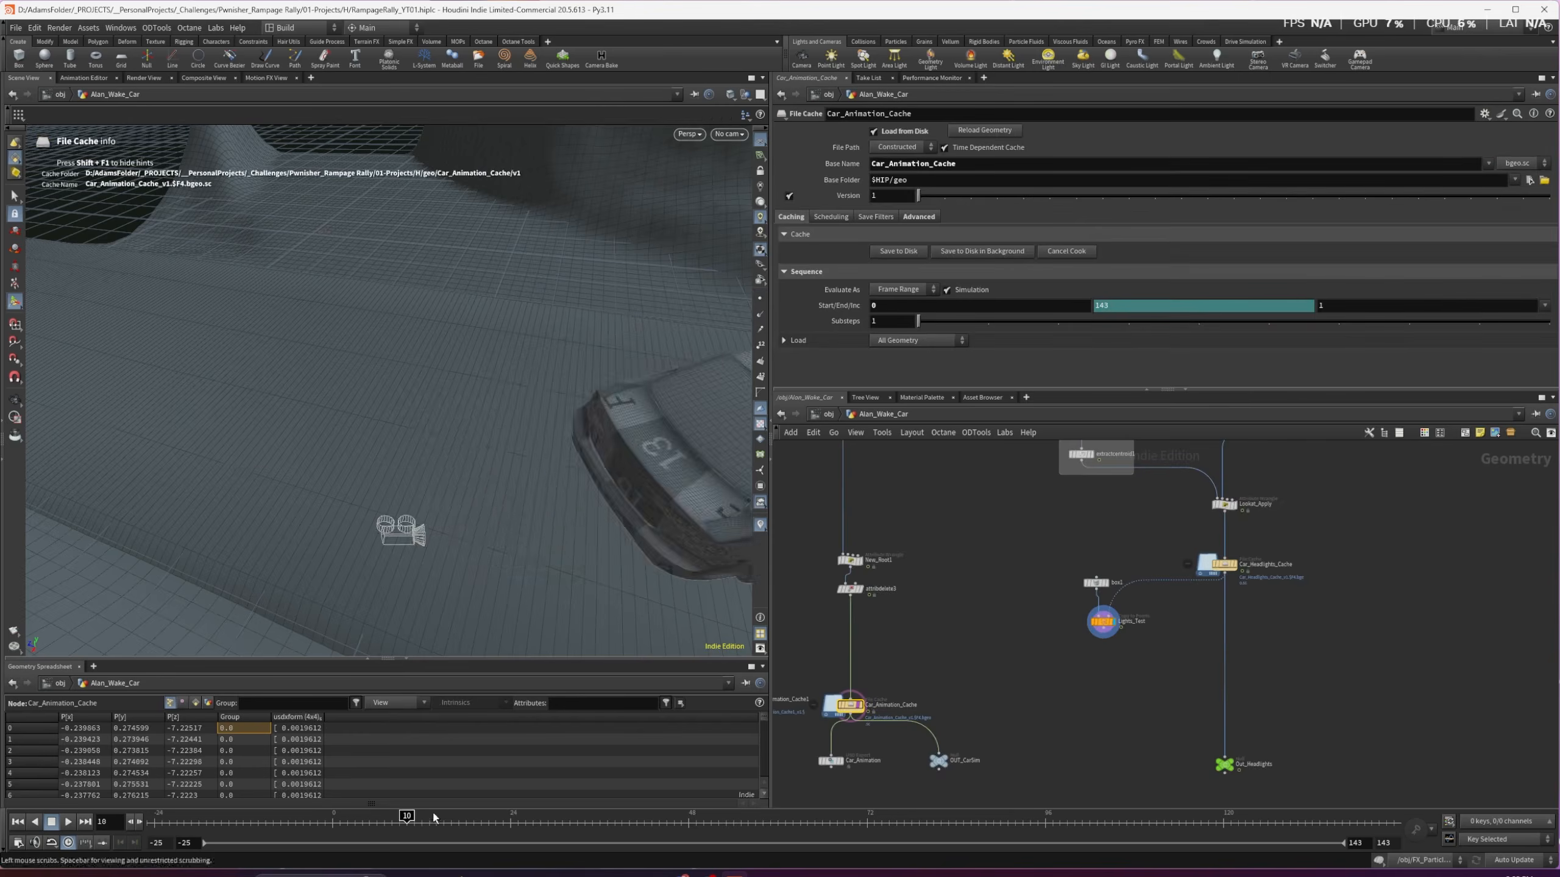
scroll(626, 432, "down", 6)
middle_click_drag(626, 432, 439, 414, "alt")
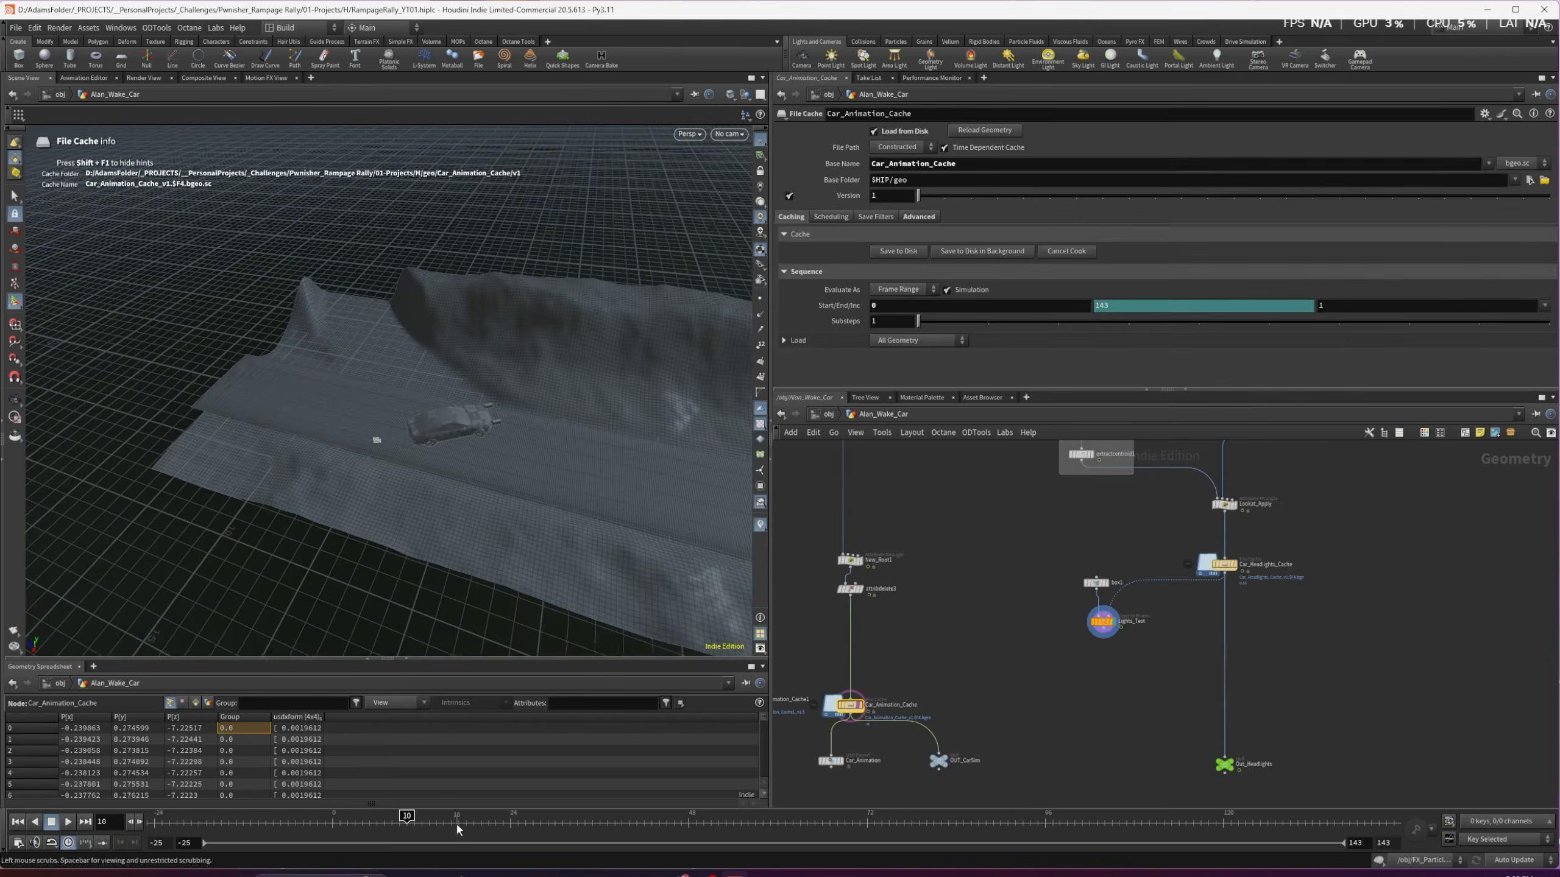
left_click_drag(499, 820, 522, 822)
left_click_drag(568, 424, 529, 483, "alt")
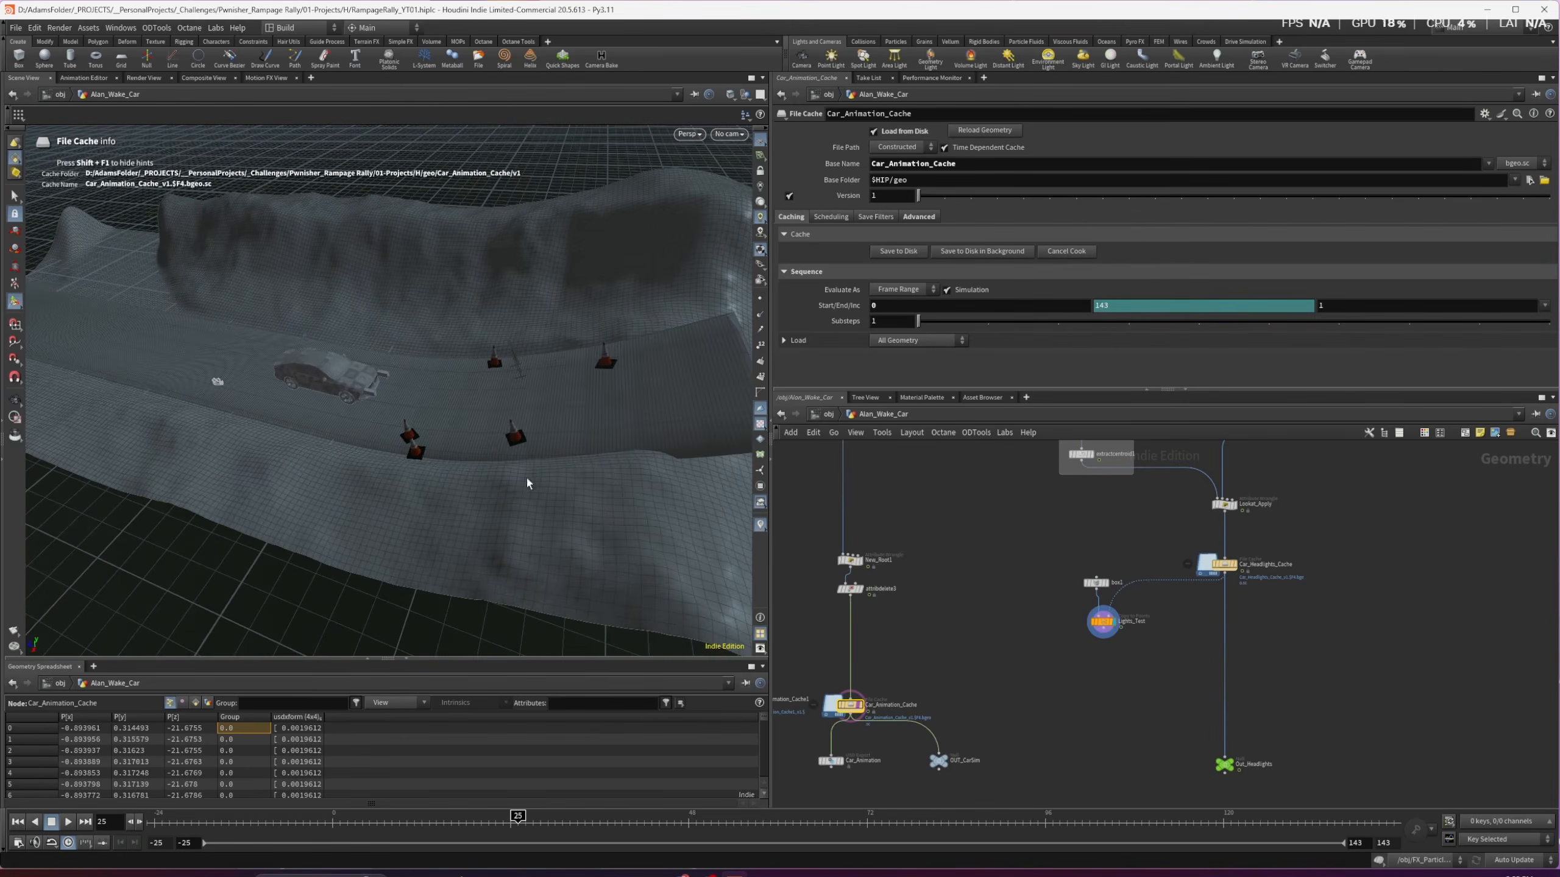
Move to frame 36 and examine the Lights_Test boxes up close
left_click(599, 819)
left_click_drag(628, 364, 669, 299, "alt")
scroll(584, 319, "up", 6)
scroll(584, 319, "up", 6)
Switch to the Solaris stage and inspect the headlight points source inside instancer1 and the Car_Light settings
key("u")
key("n")
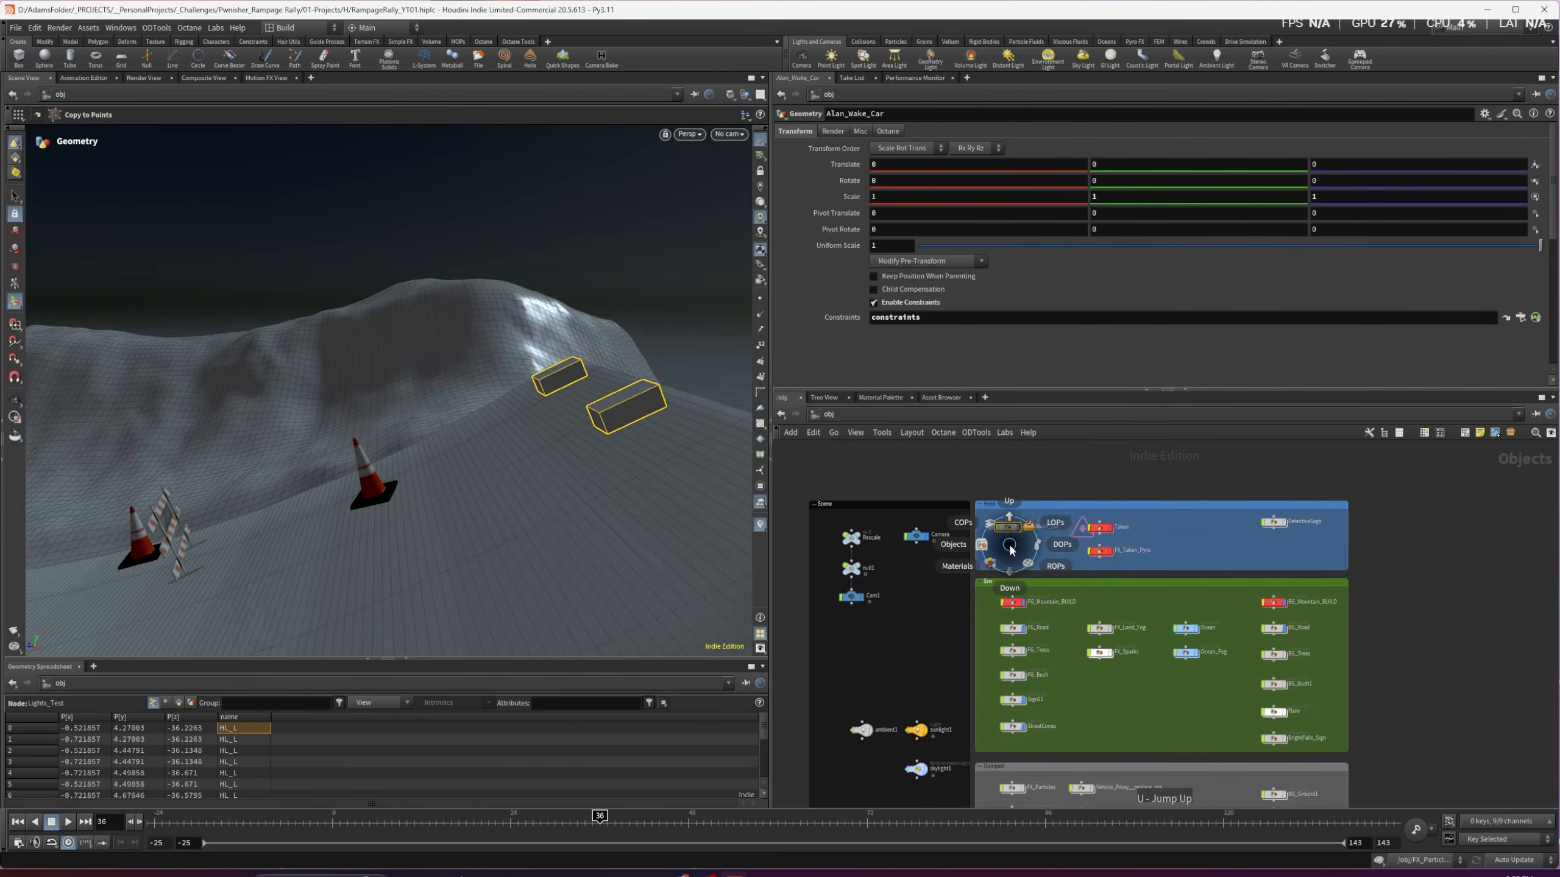
left_click(1041, 528)
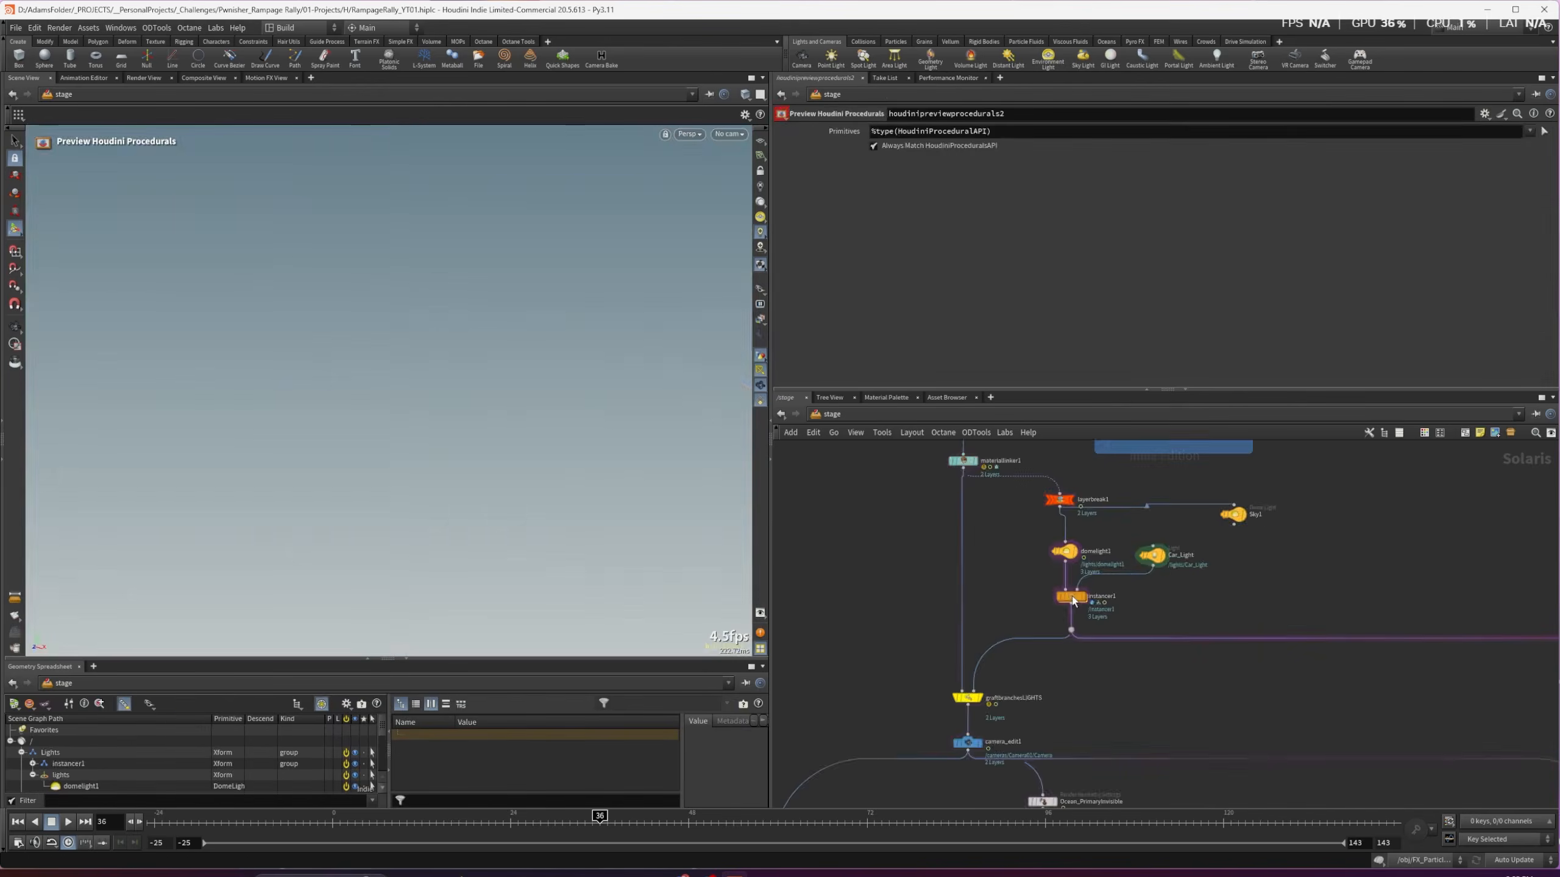
double_click(1072, 596)
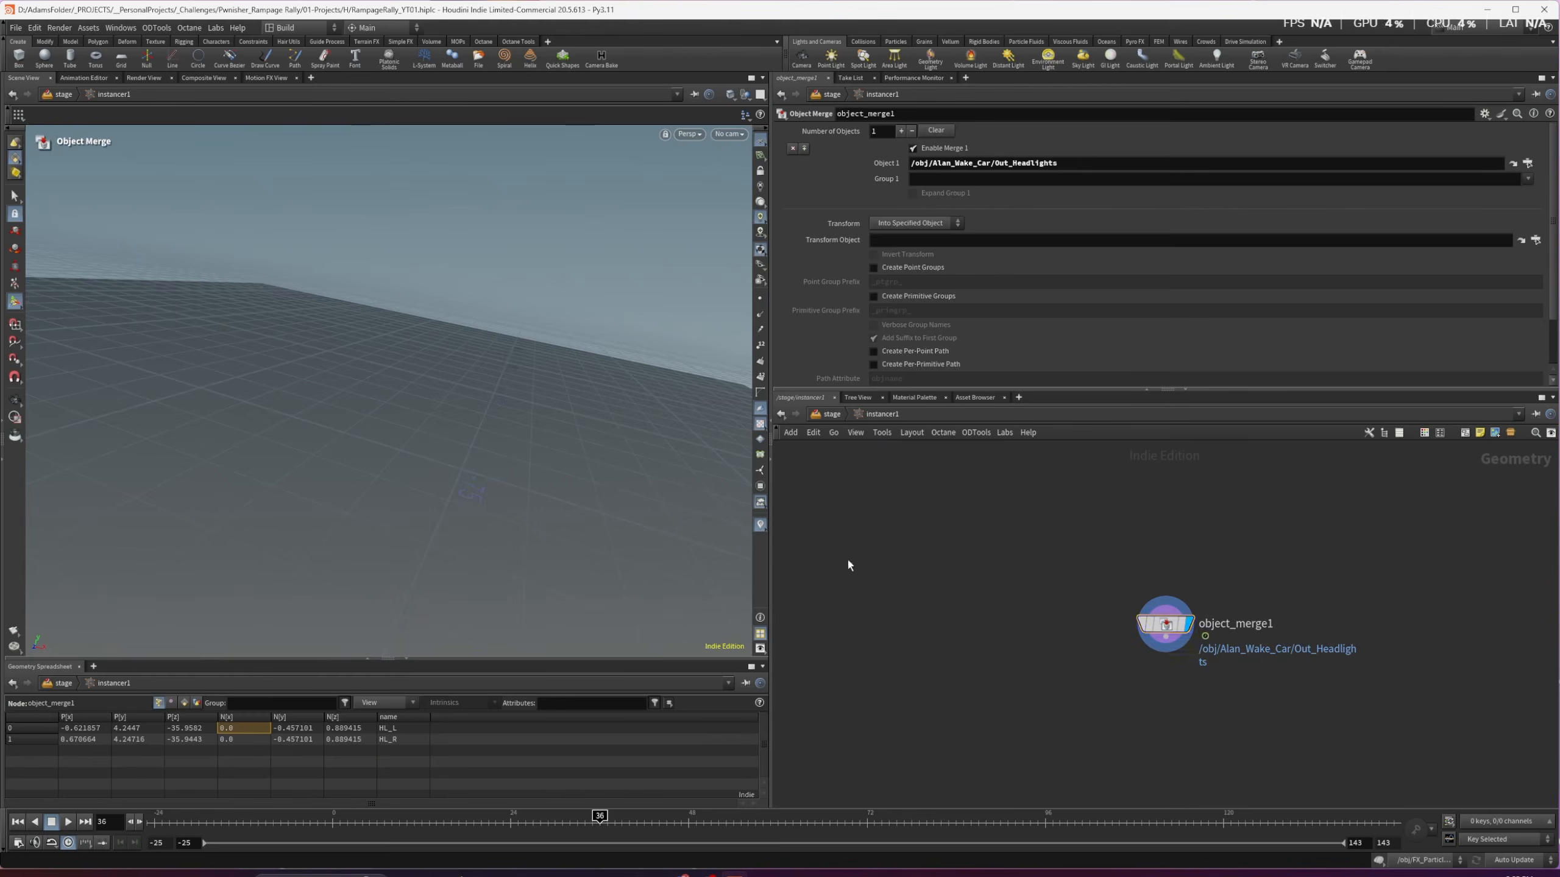
key("u")
left_click_drag(1153, 567, 1150, 559)
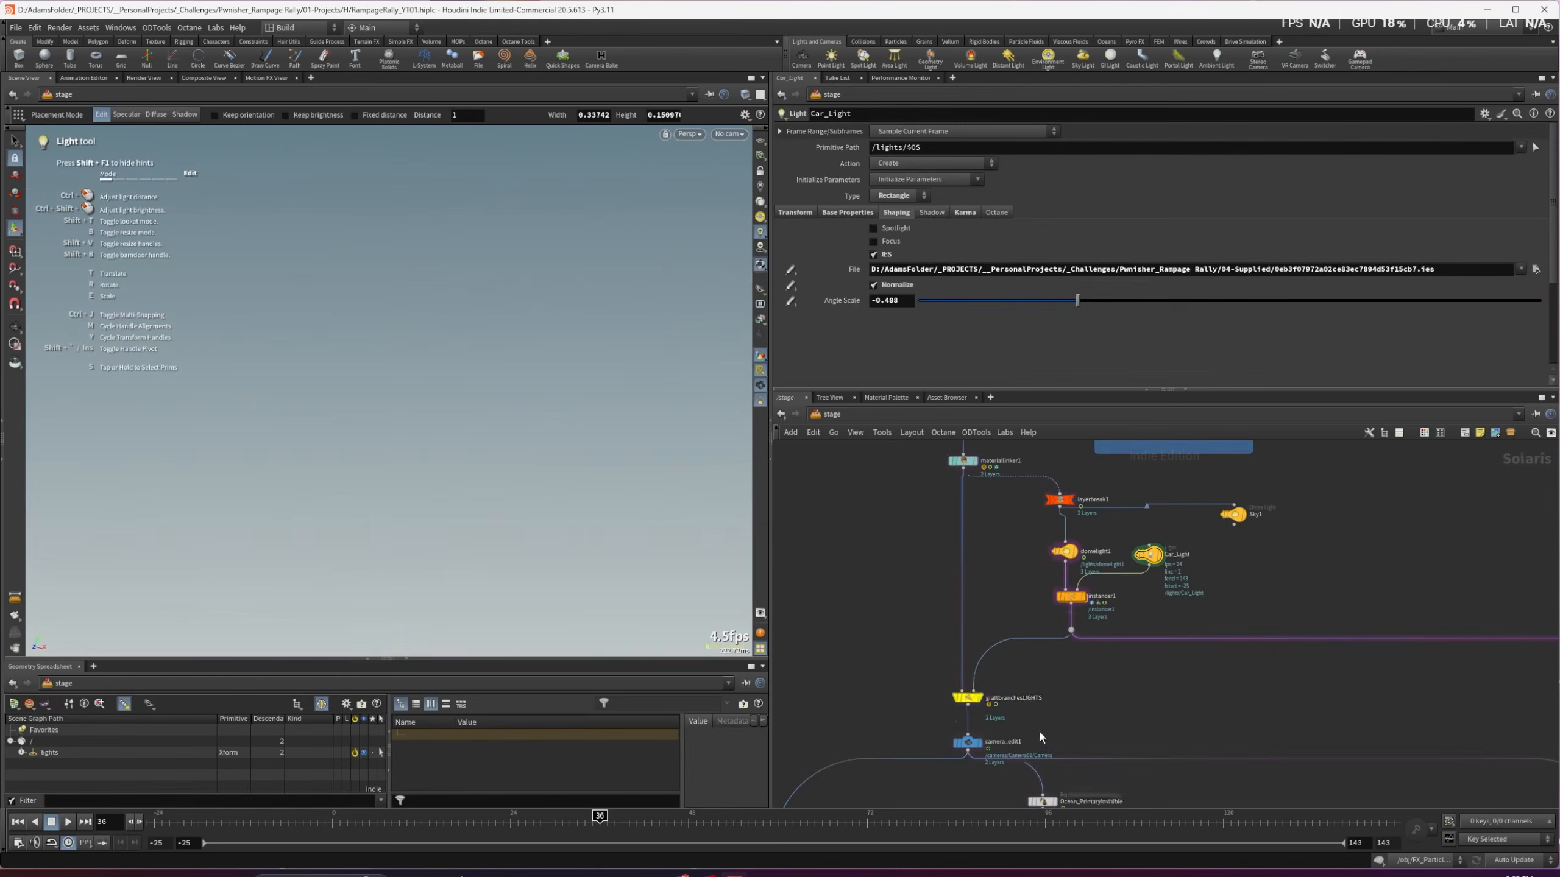
Display the SH01_core render settings node and examine the lit car in the viewport
middle_click_drag(1039, 730, 1086, 536)
left_click(1035, 783)
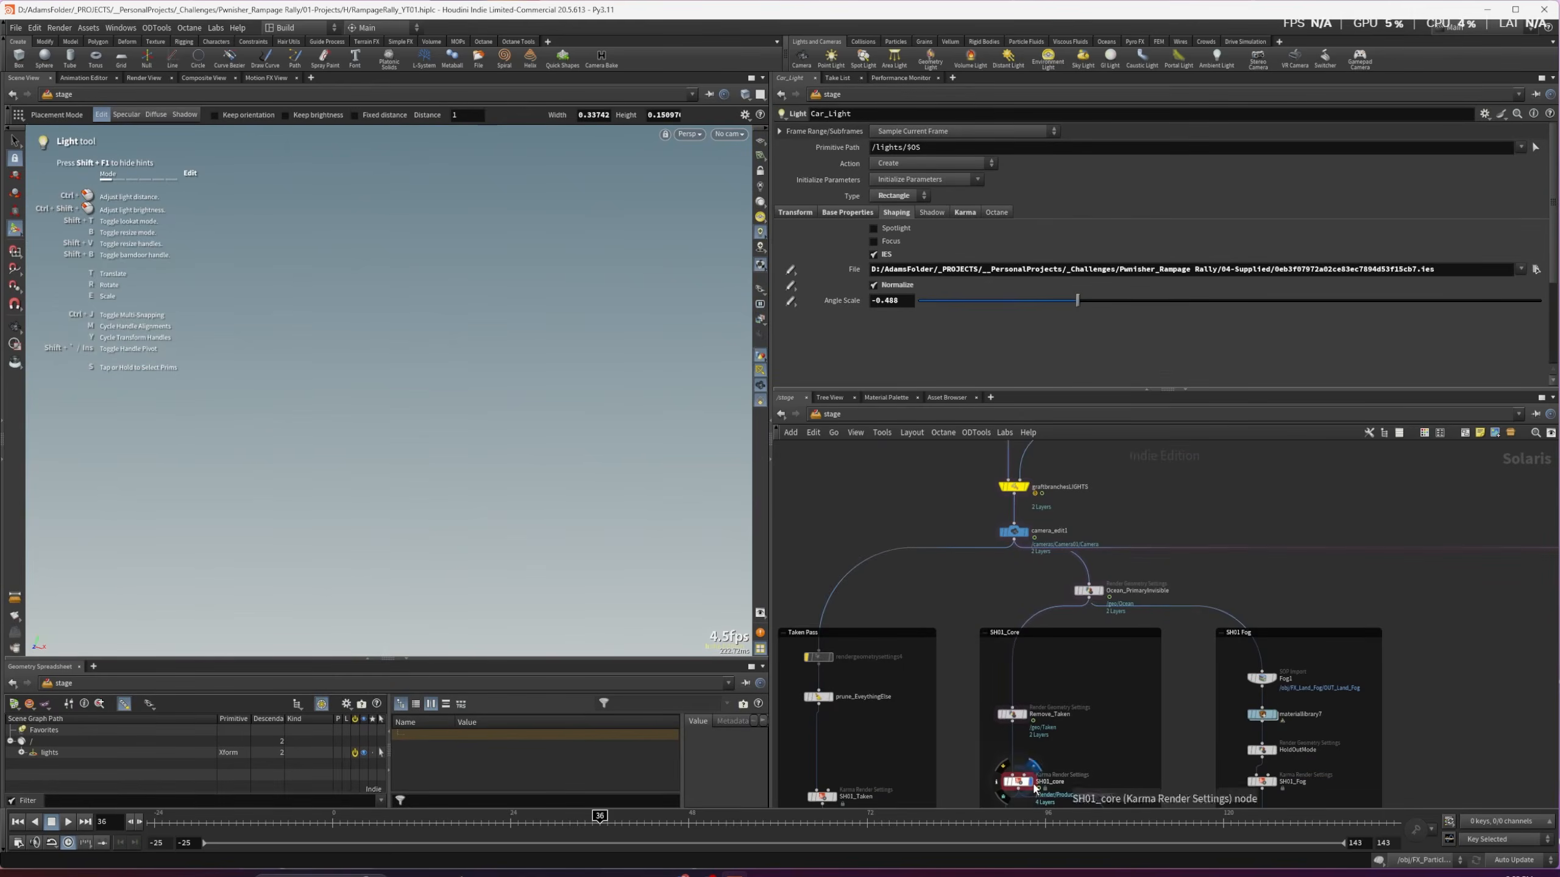
left_click_drag(399, 349, 473, 239)
Display the CAR branch of the Solaris network on its own and examine the textured car
middle_click_drag(1074, 482, 1077, 624)
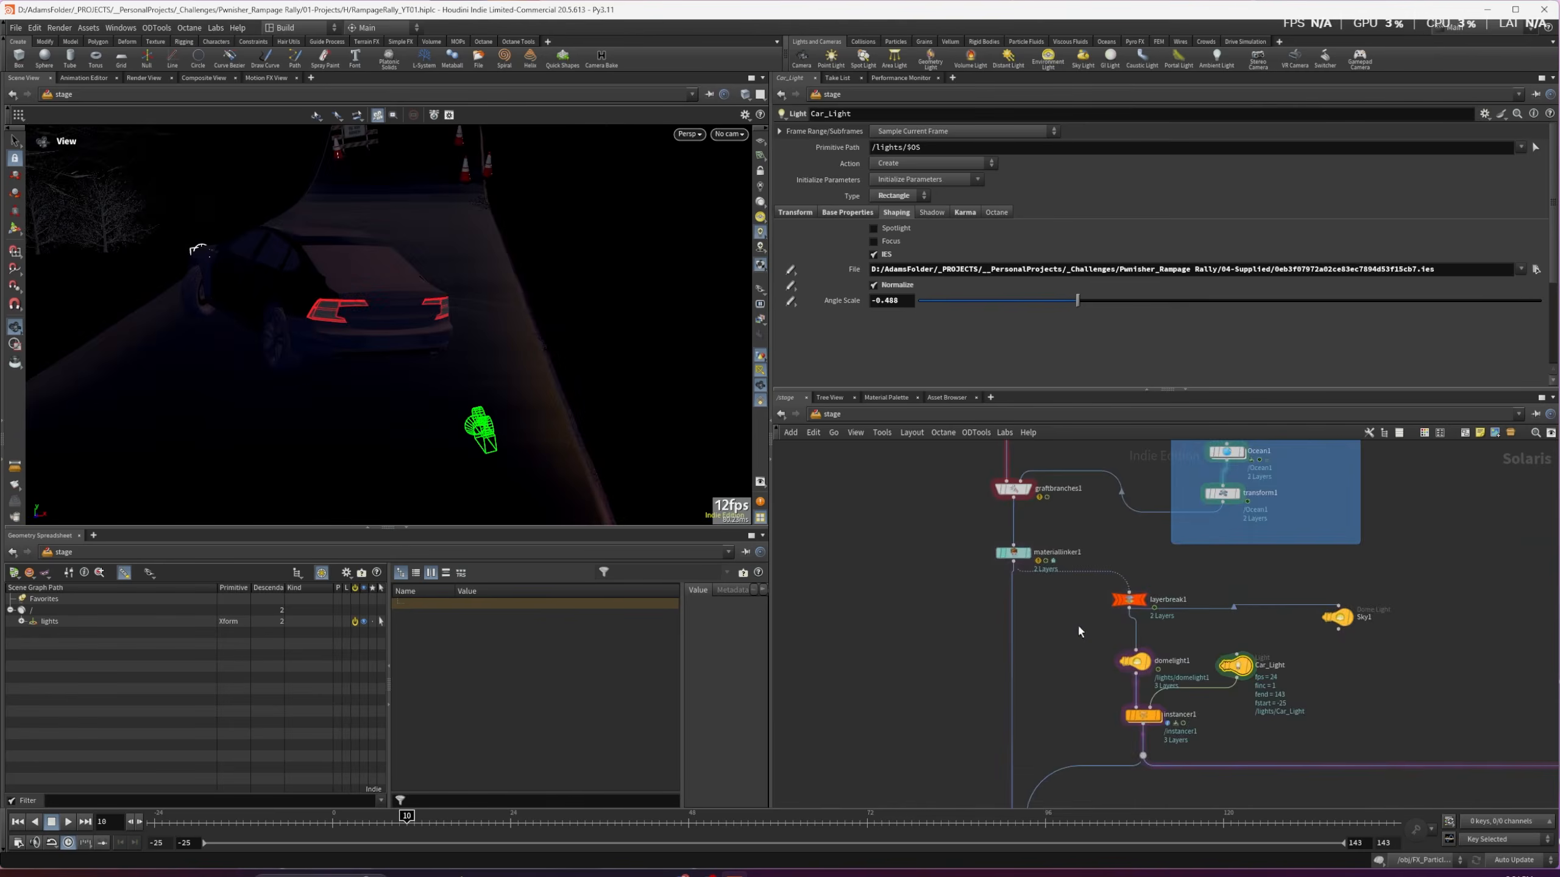
scroll(1079, 451, "down", 3)
middle_click_drag(1080, 451, 1088, 592)
scroll(1086, 571, "up", 2)
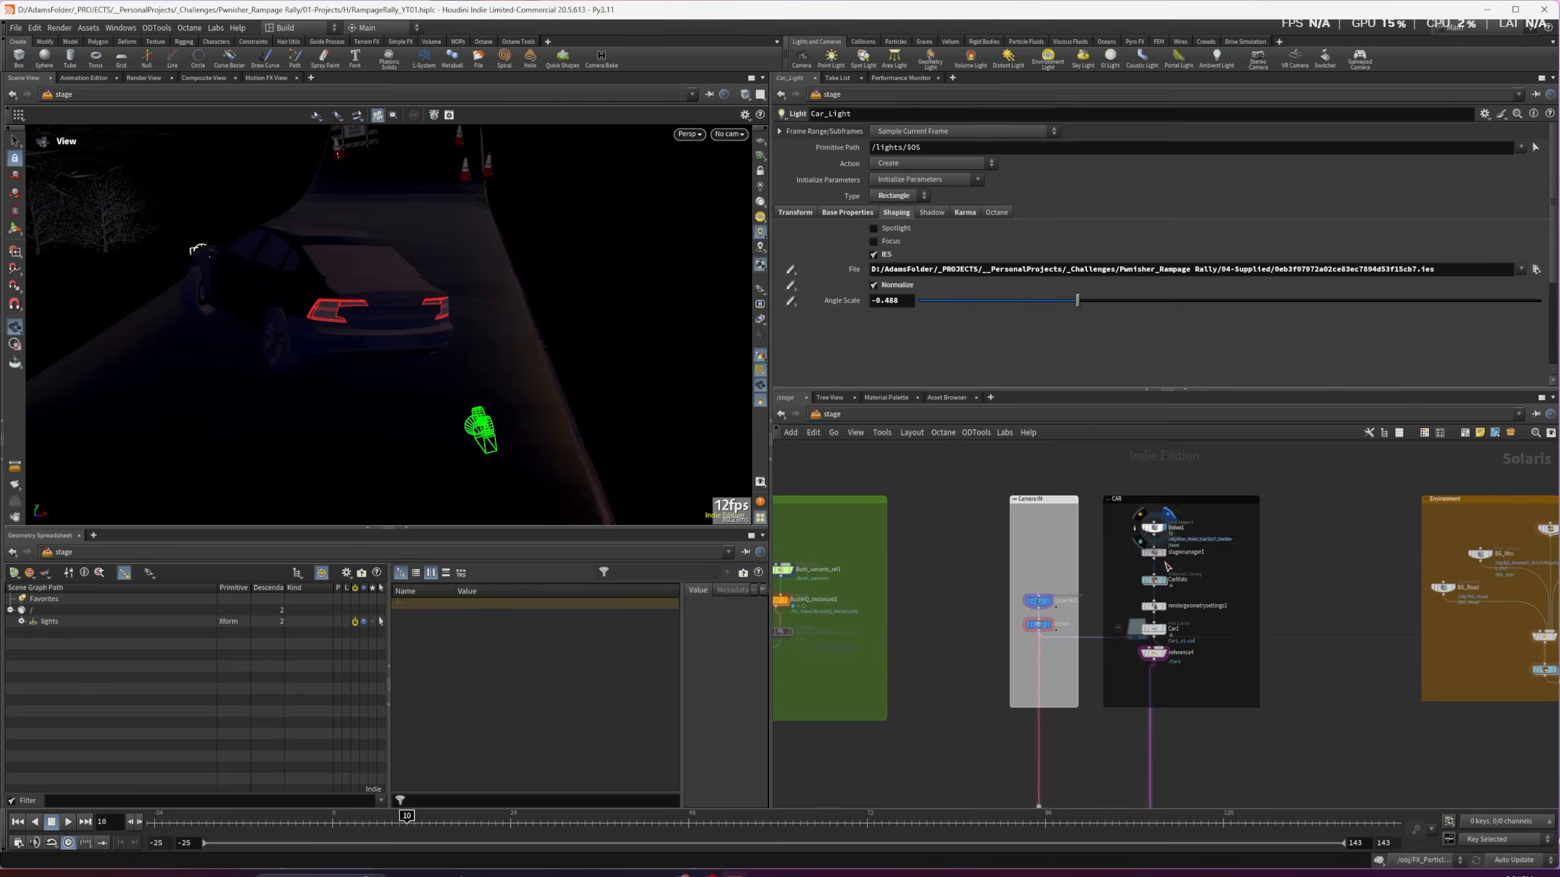
left_click(1168, 515)
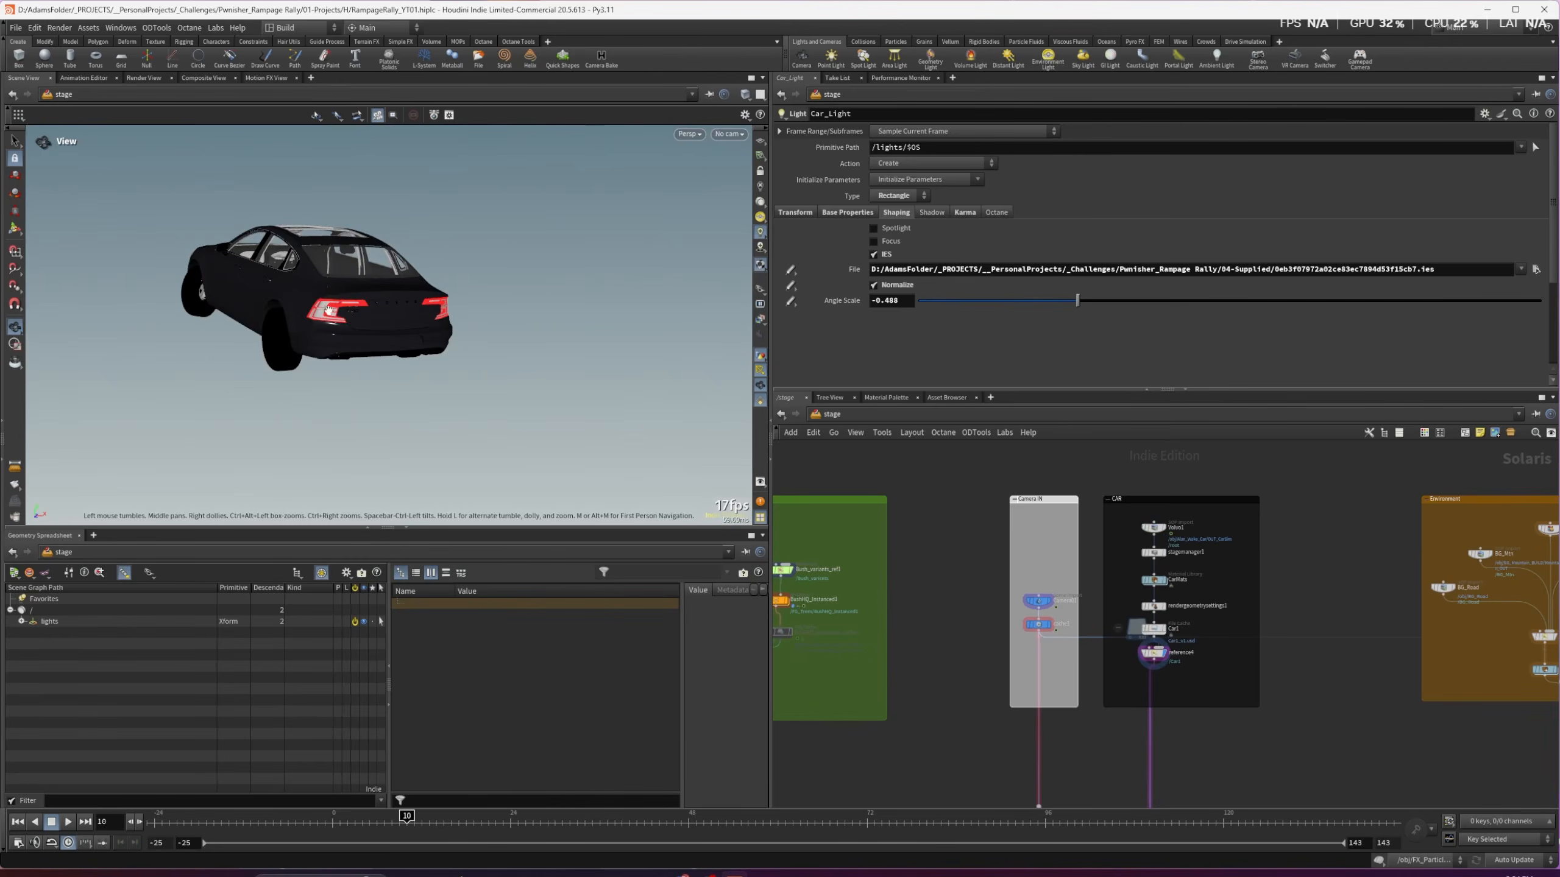
left_click_drag(326, 292, 251, 317)
right_click_drag(252, 317, 437, 319)
middle_click_drag(437, 319, 372, 332)
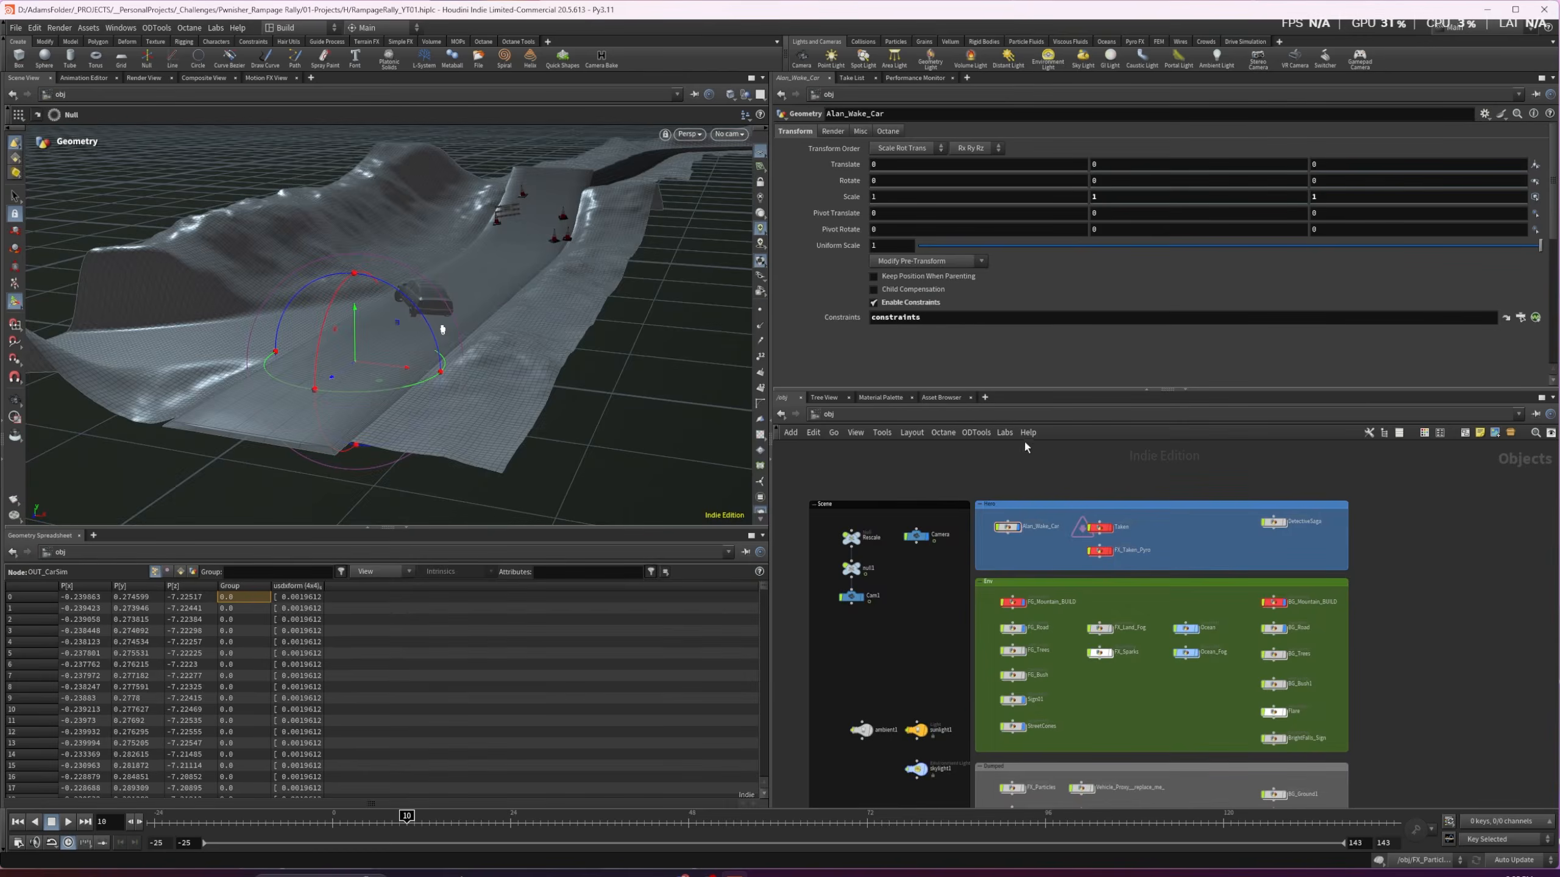
Open the FG_Road network and display the foreground road geometry from FG_Road_IN on its own
middle_click_drag(496, 249, 476, 288, "alt")
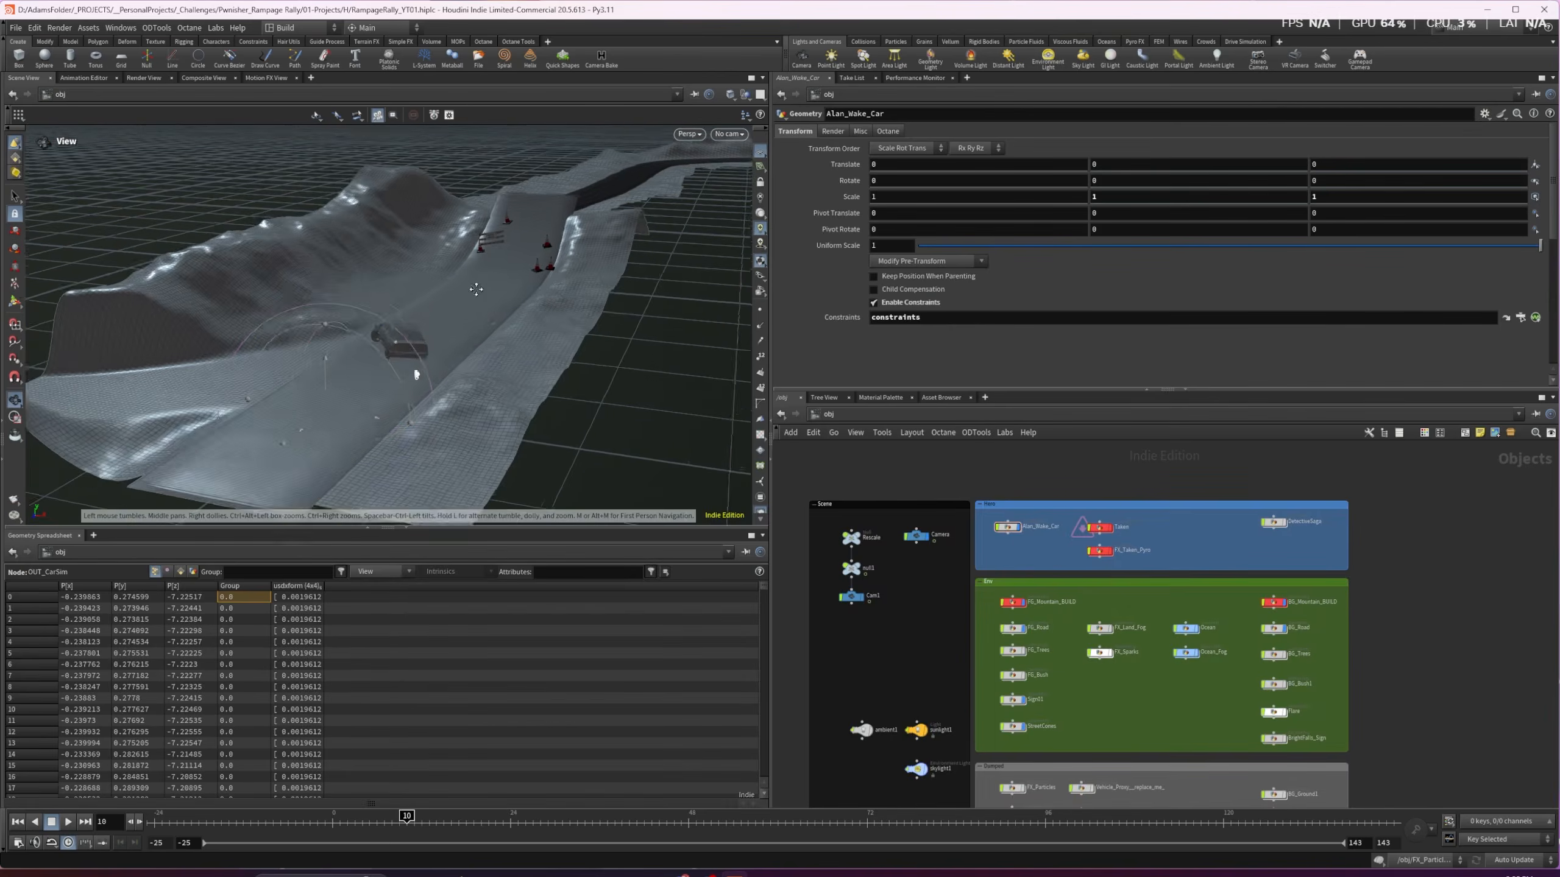
scroll(475, 289, "down", 1)
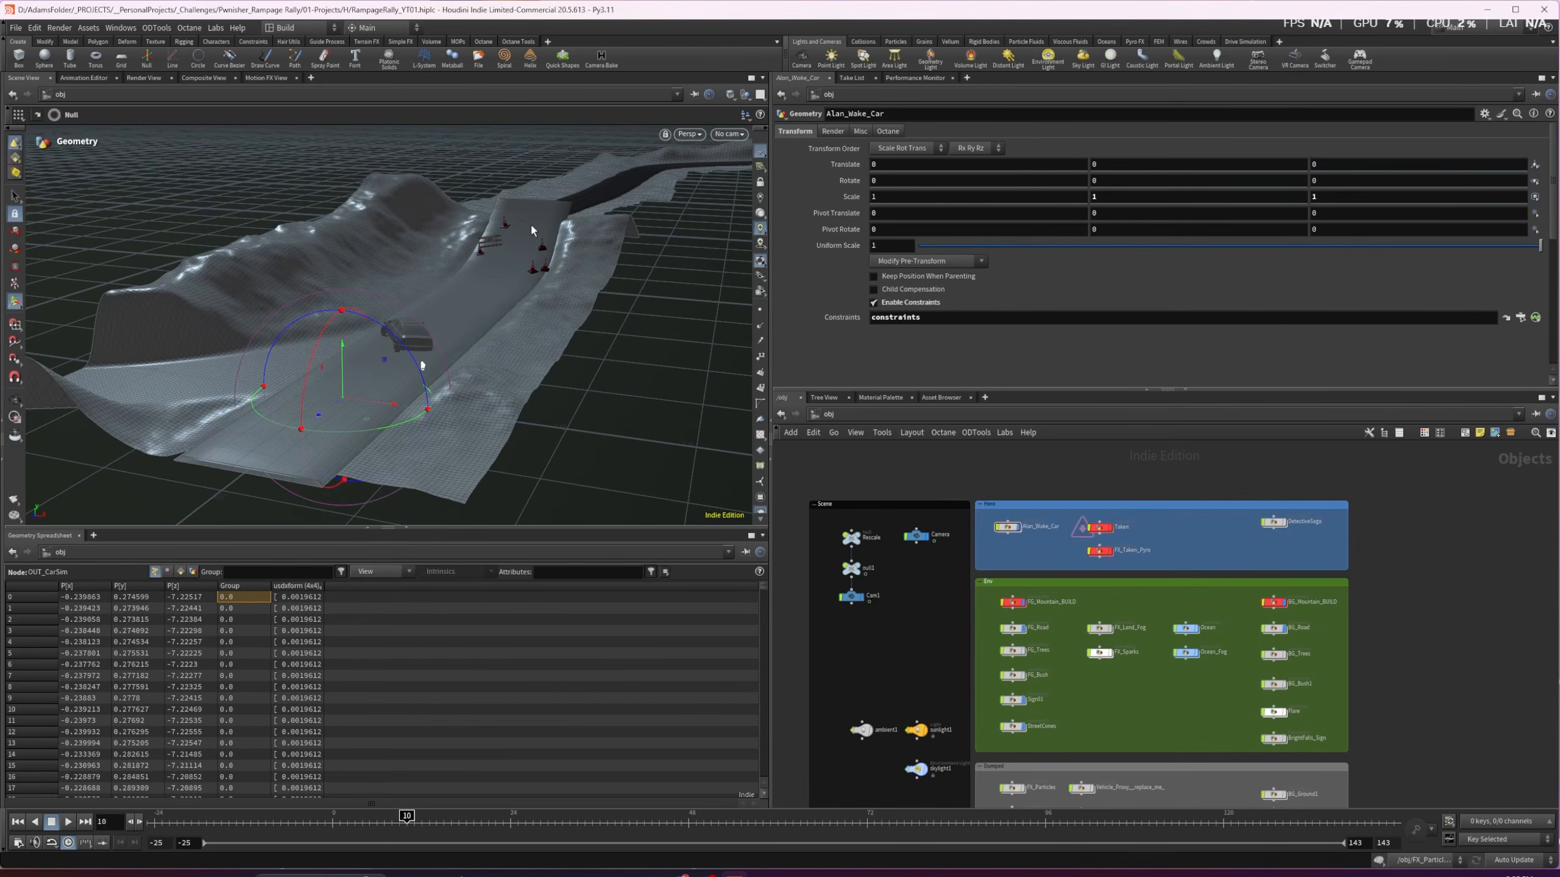
scroll(534, 224, "up", 6)
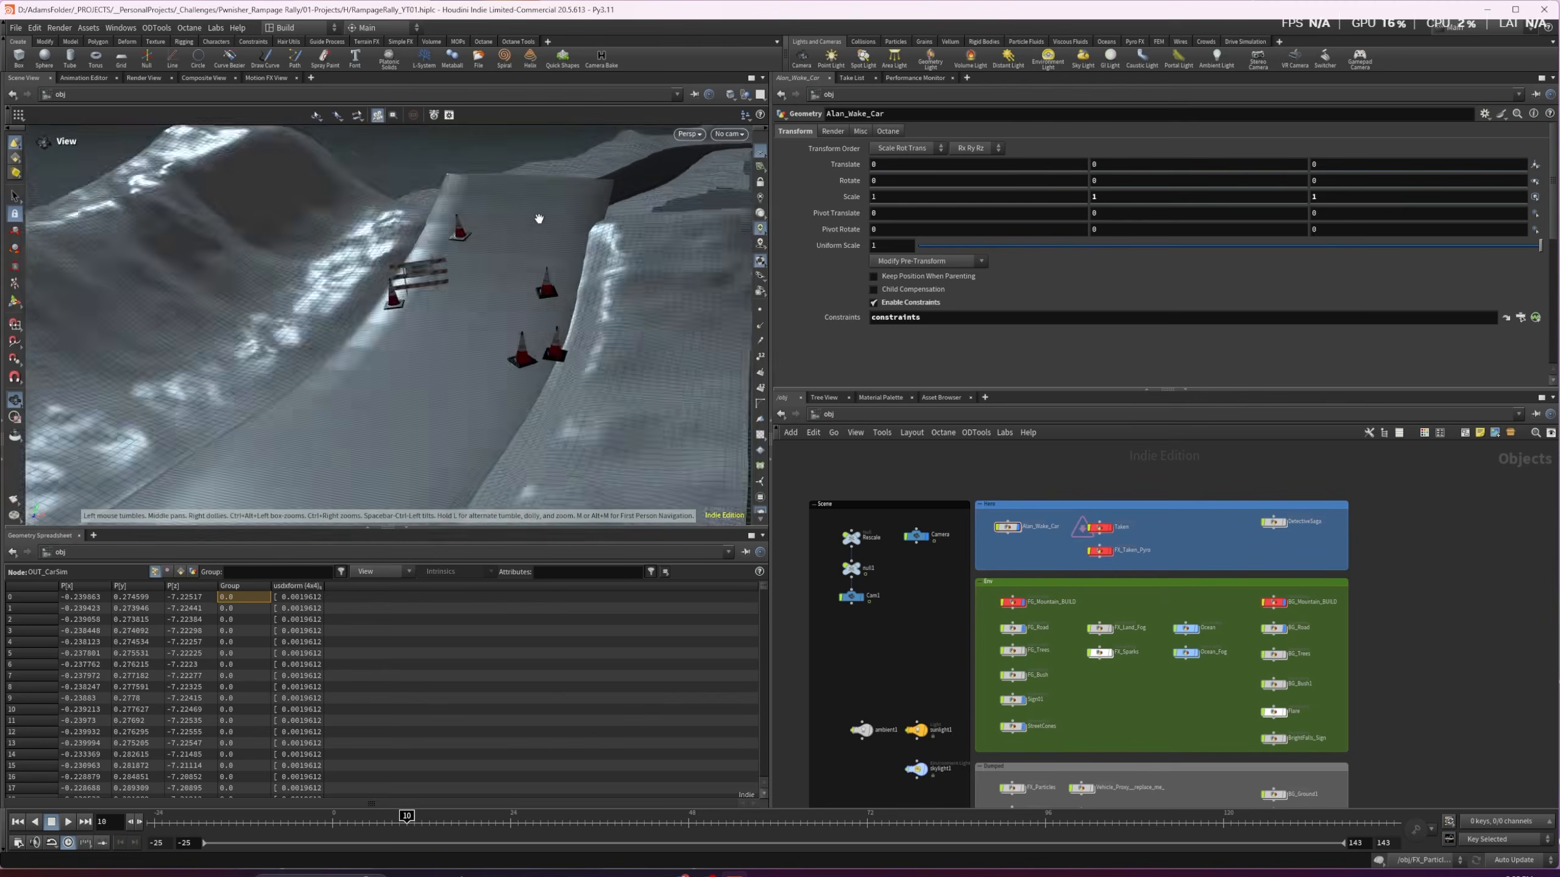
left_click_drag(538, 220, 522, 265, "alt")
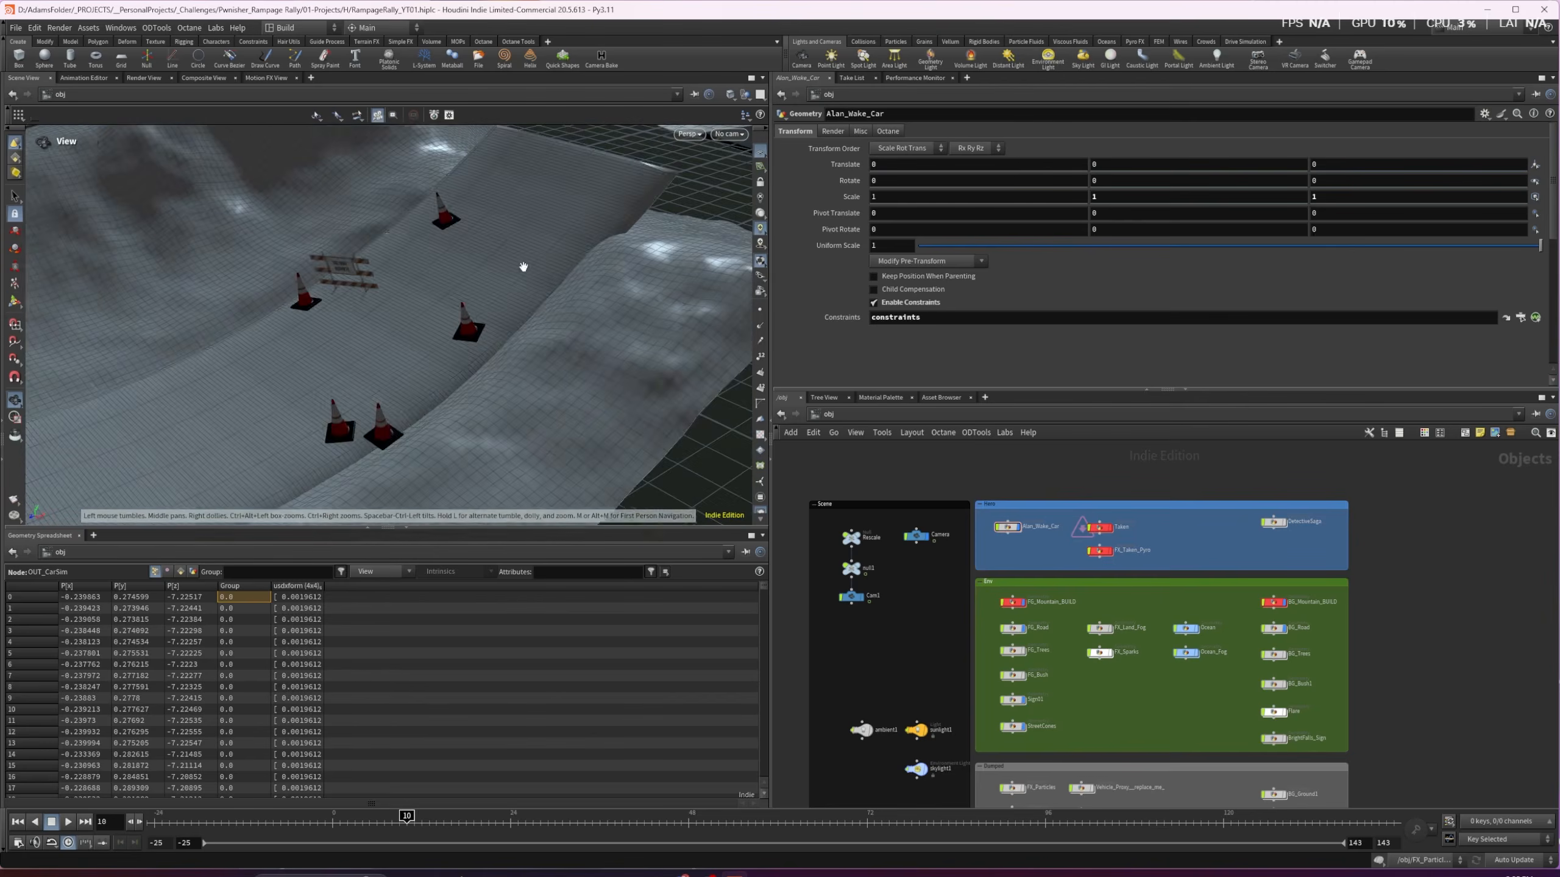
double_click(1014, 630)
left_click_drag(369, 377, 352, 313, "alt")
left_click(745, 94)
left_click(773, 134)
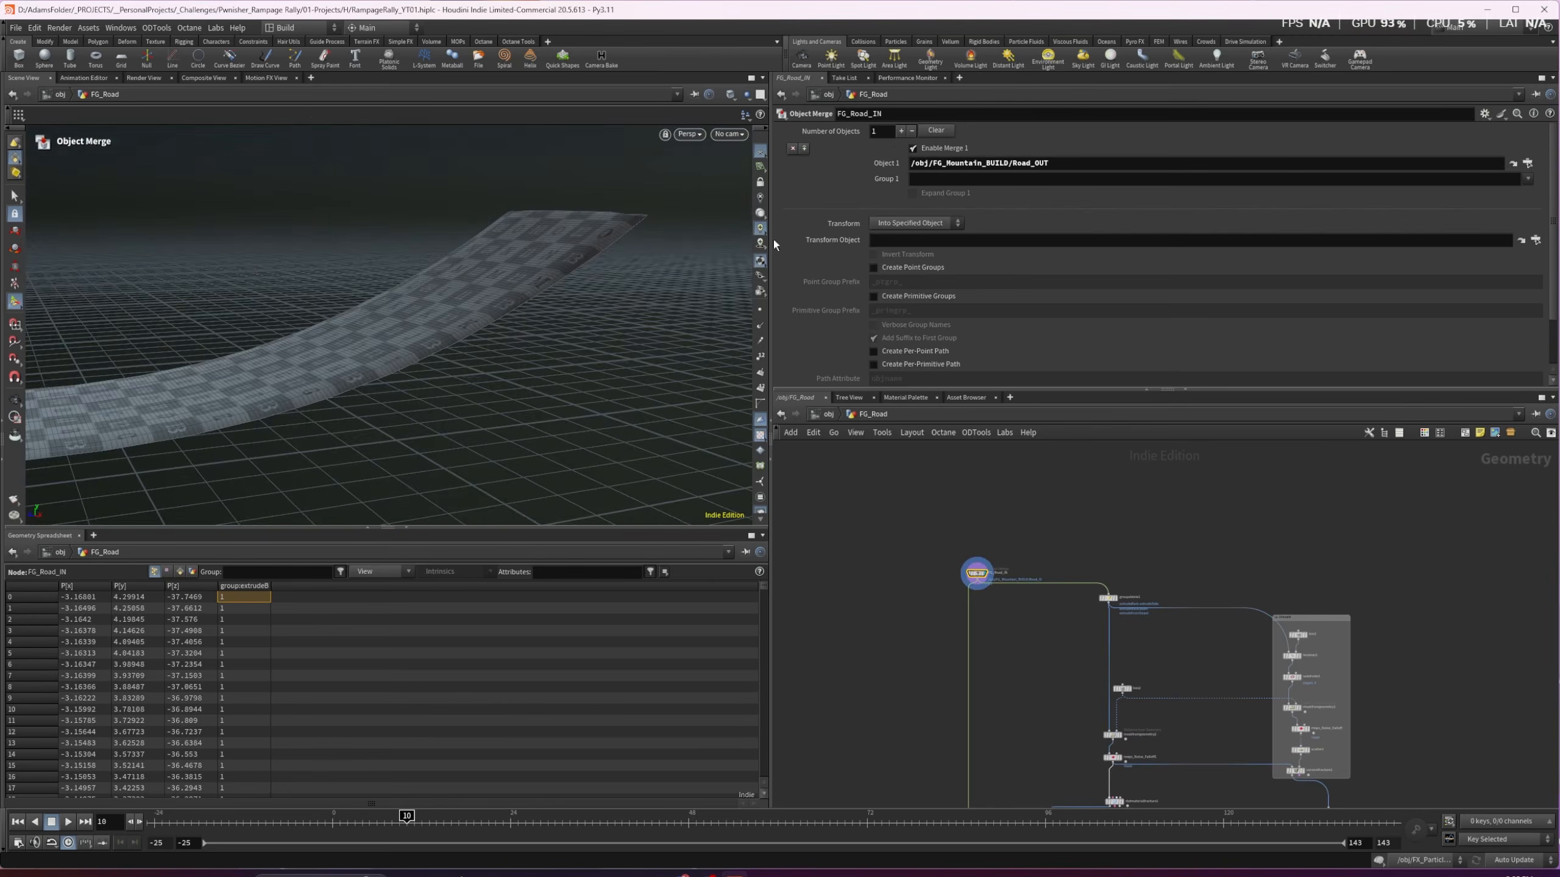
Display the groupdelete1 node in FG_Road and look over the fracture branches below it
left_click(1107, 598)
scroll(1144, 637, "up", 3)
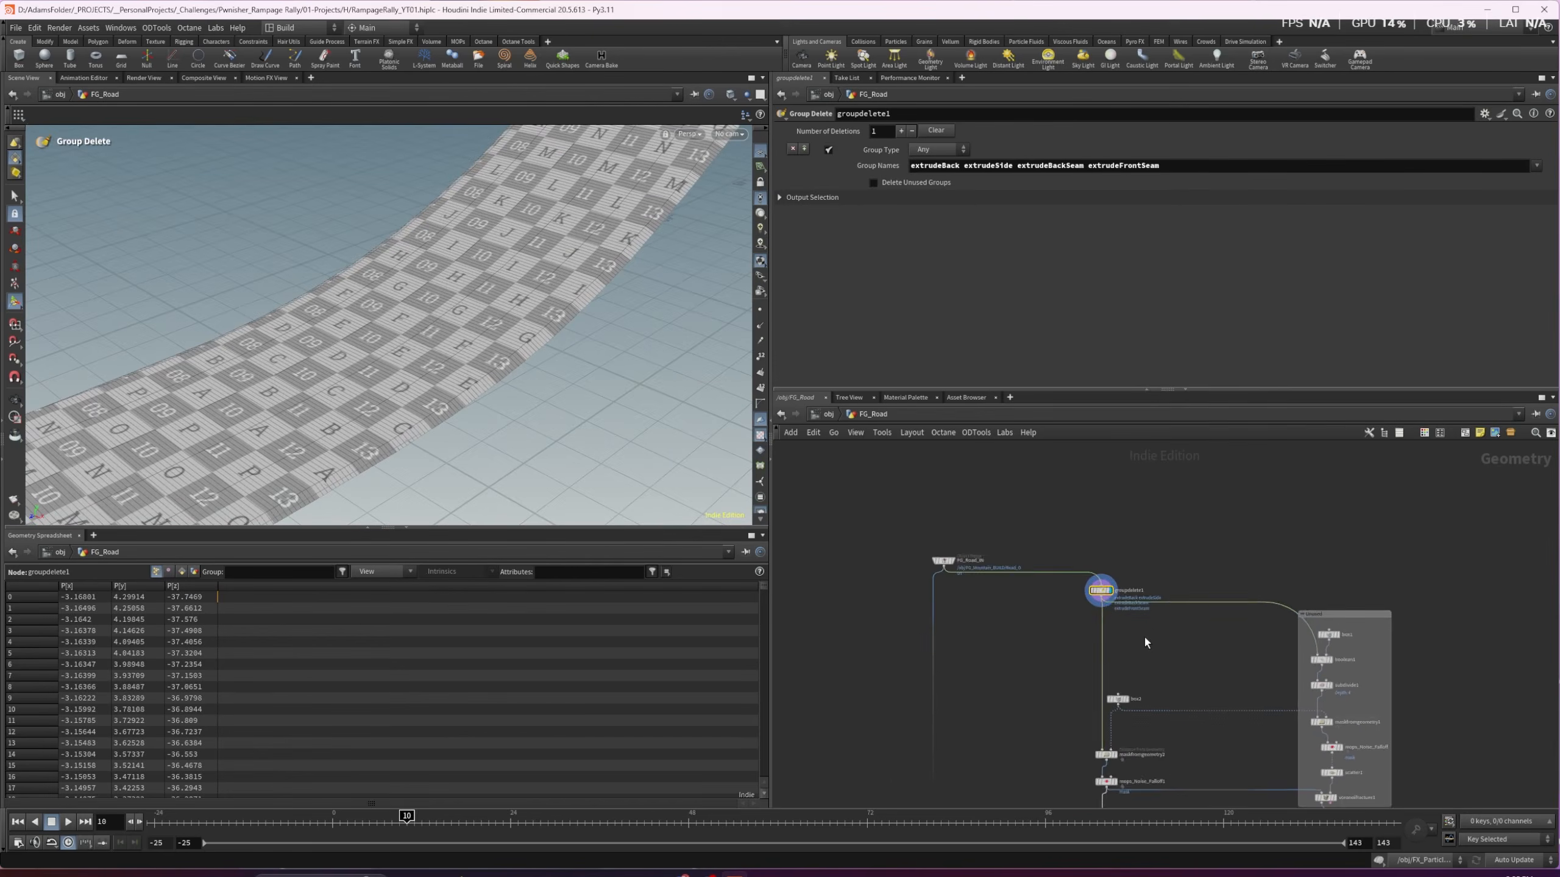
middle_click_drag(1144, 637, 1044, 558)
scroll(1045, 561, "down", 3)
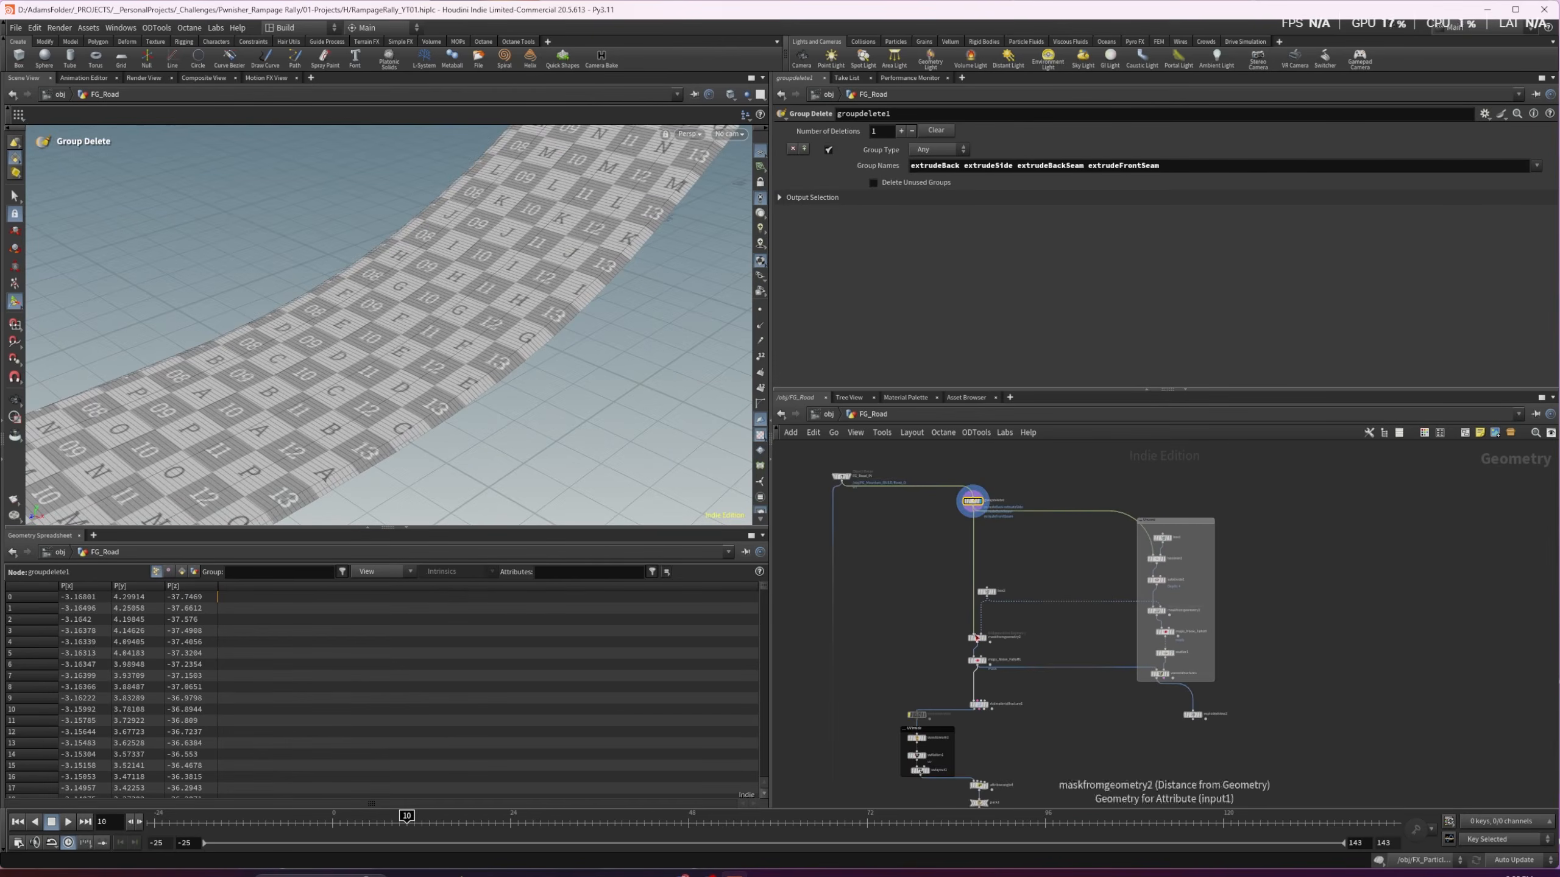
left_click_drag(985, 591, 1004, 603)
scroll(1163, 618, "up", 2)
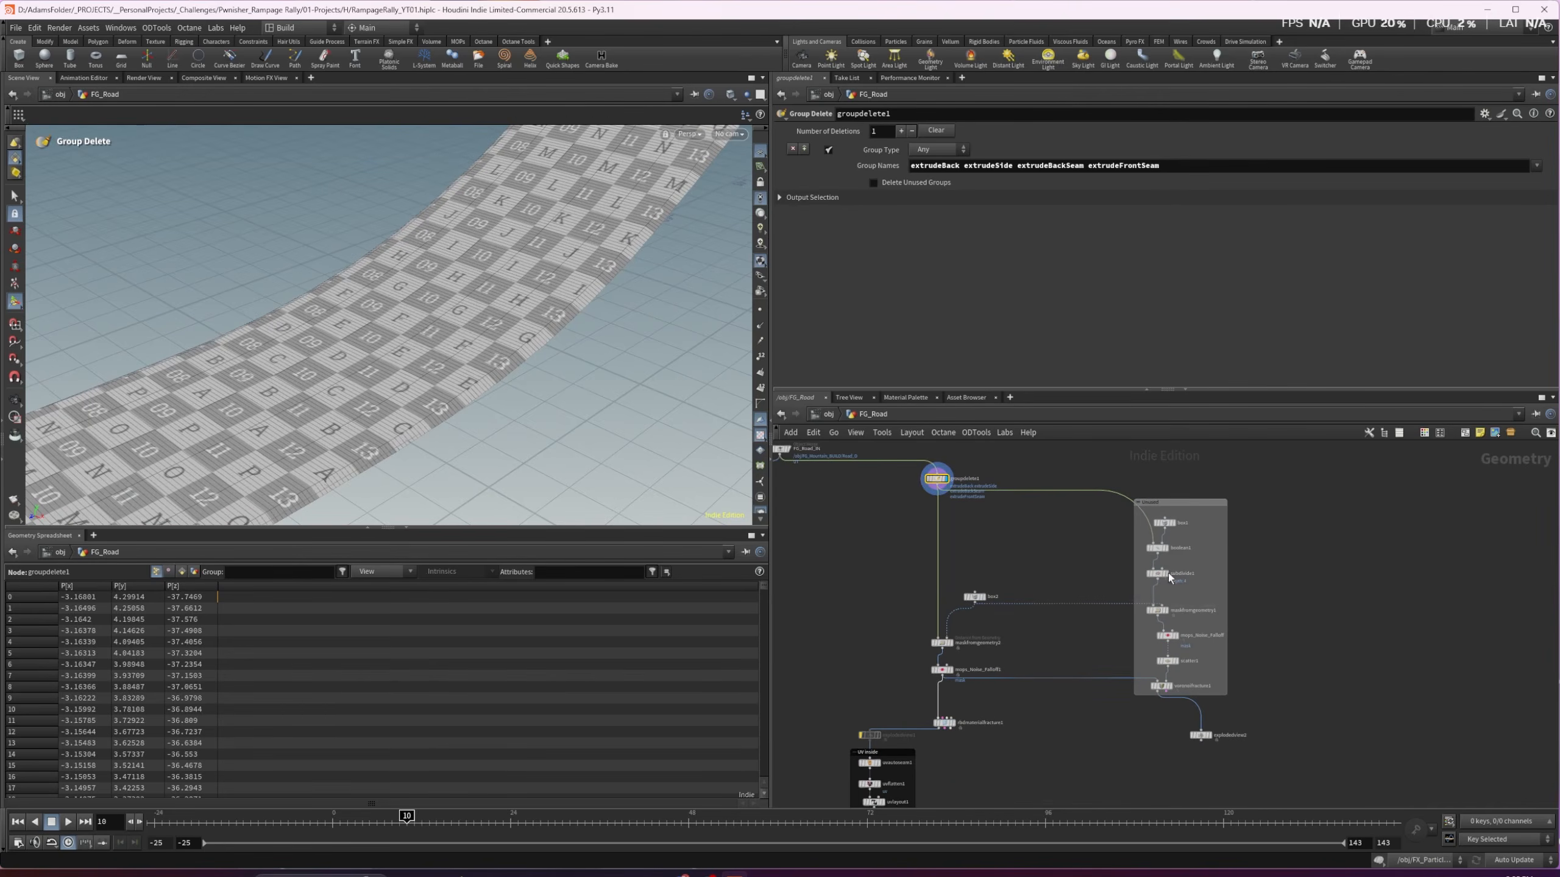
Display the scatter1 points over the road, followed by the voronoifracture1 result
left_click(1177, 661)
scroll(473, 324, "down", 6)
left_click_drag(473, 325, 636, 234)
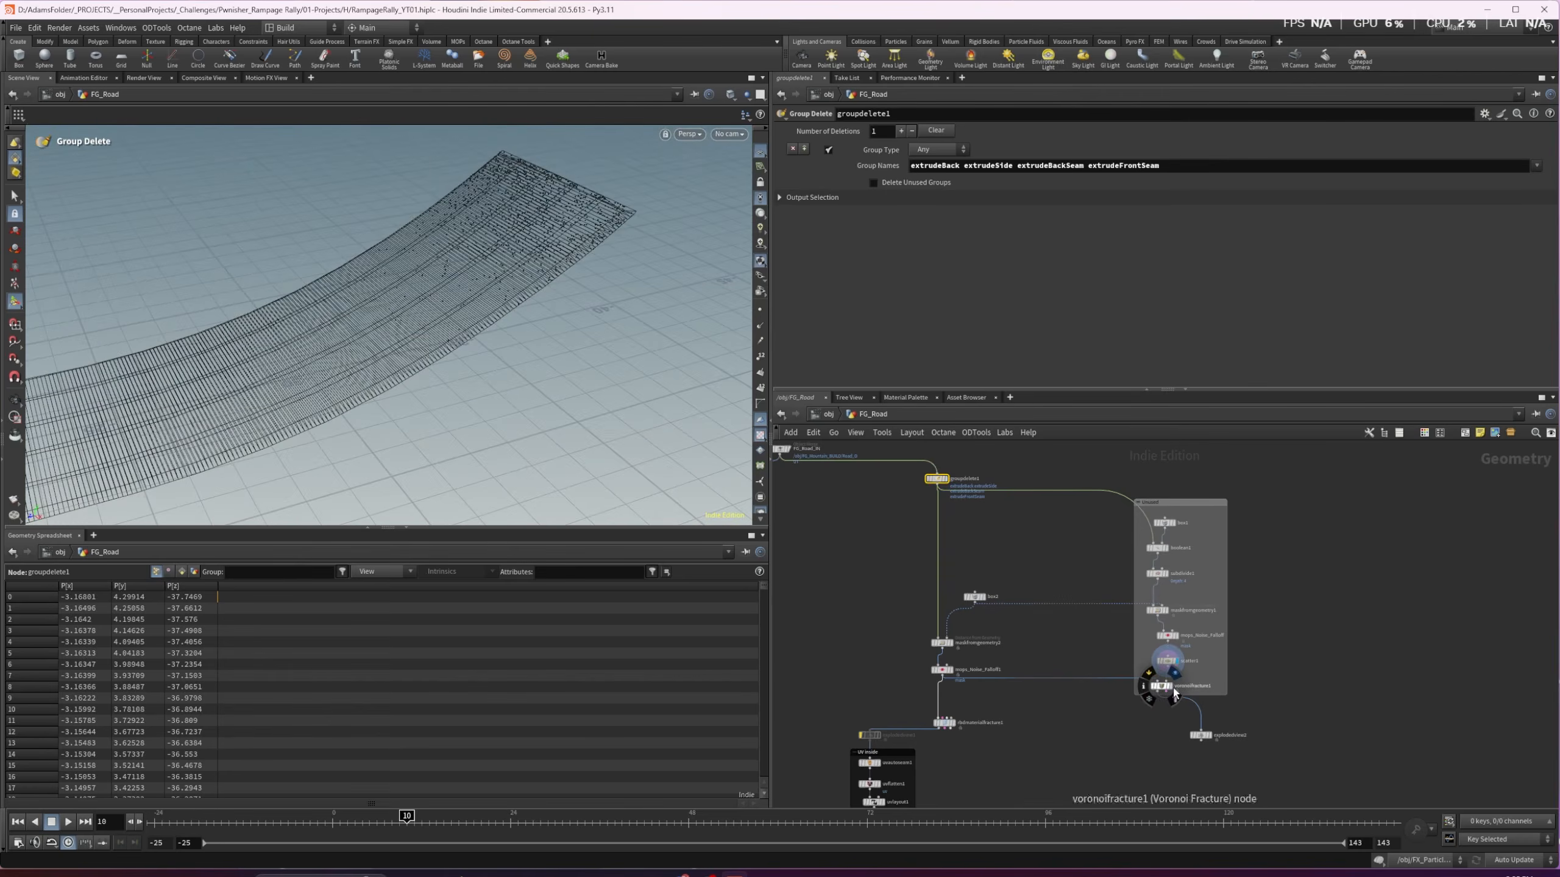
left_click(1172, 693)
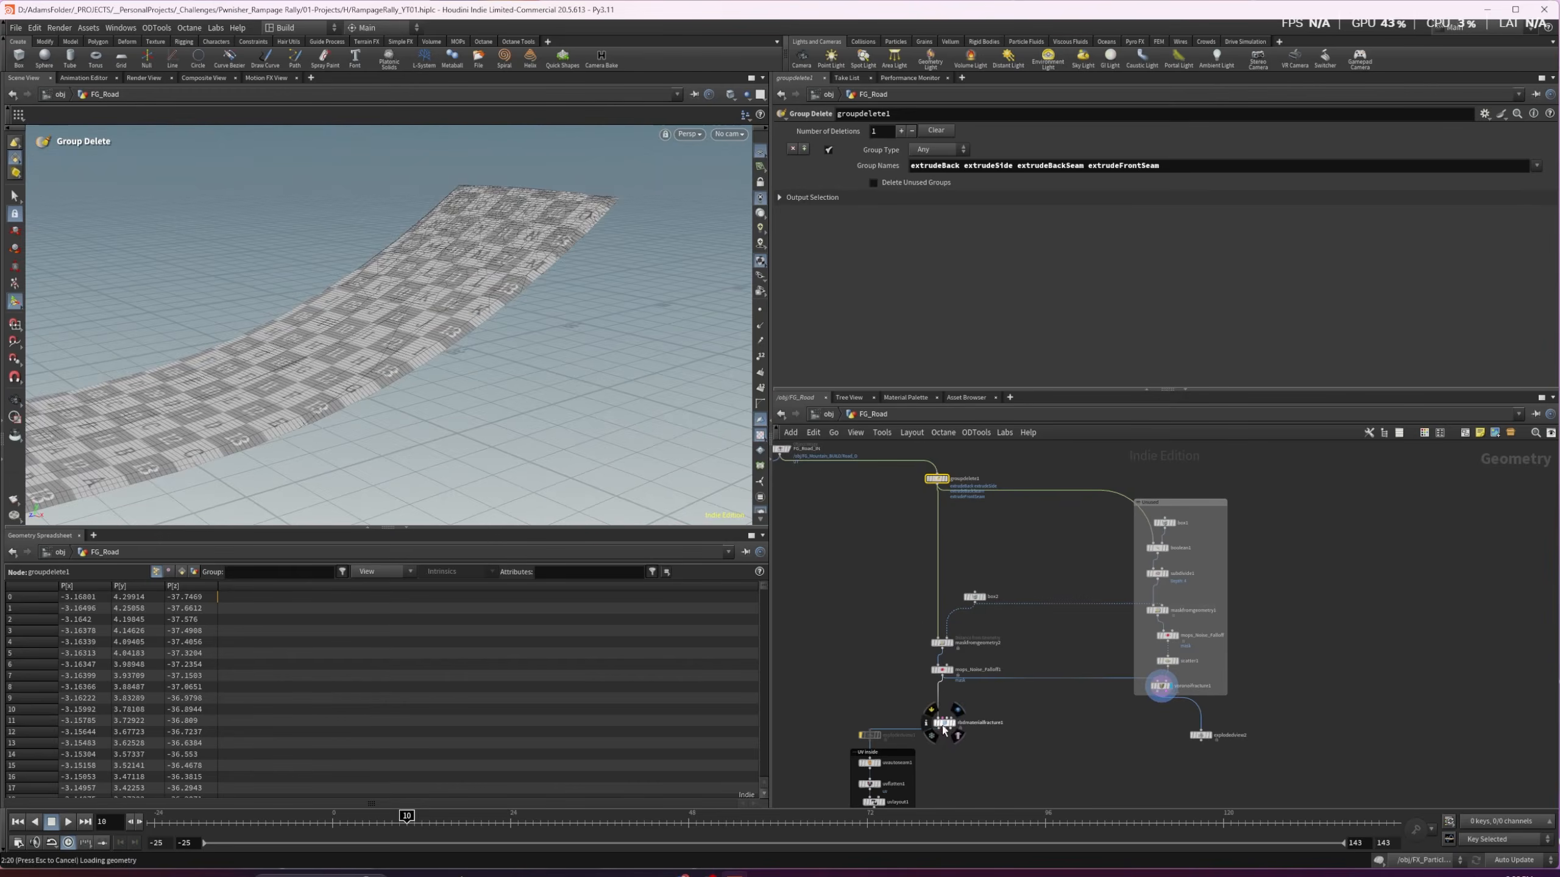
Inspect the maskfromgeometry2 distance mask along the road and display the mops_Noise_Falloff1 node
scroll(946, 730, "up", 3)
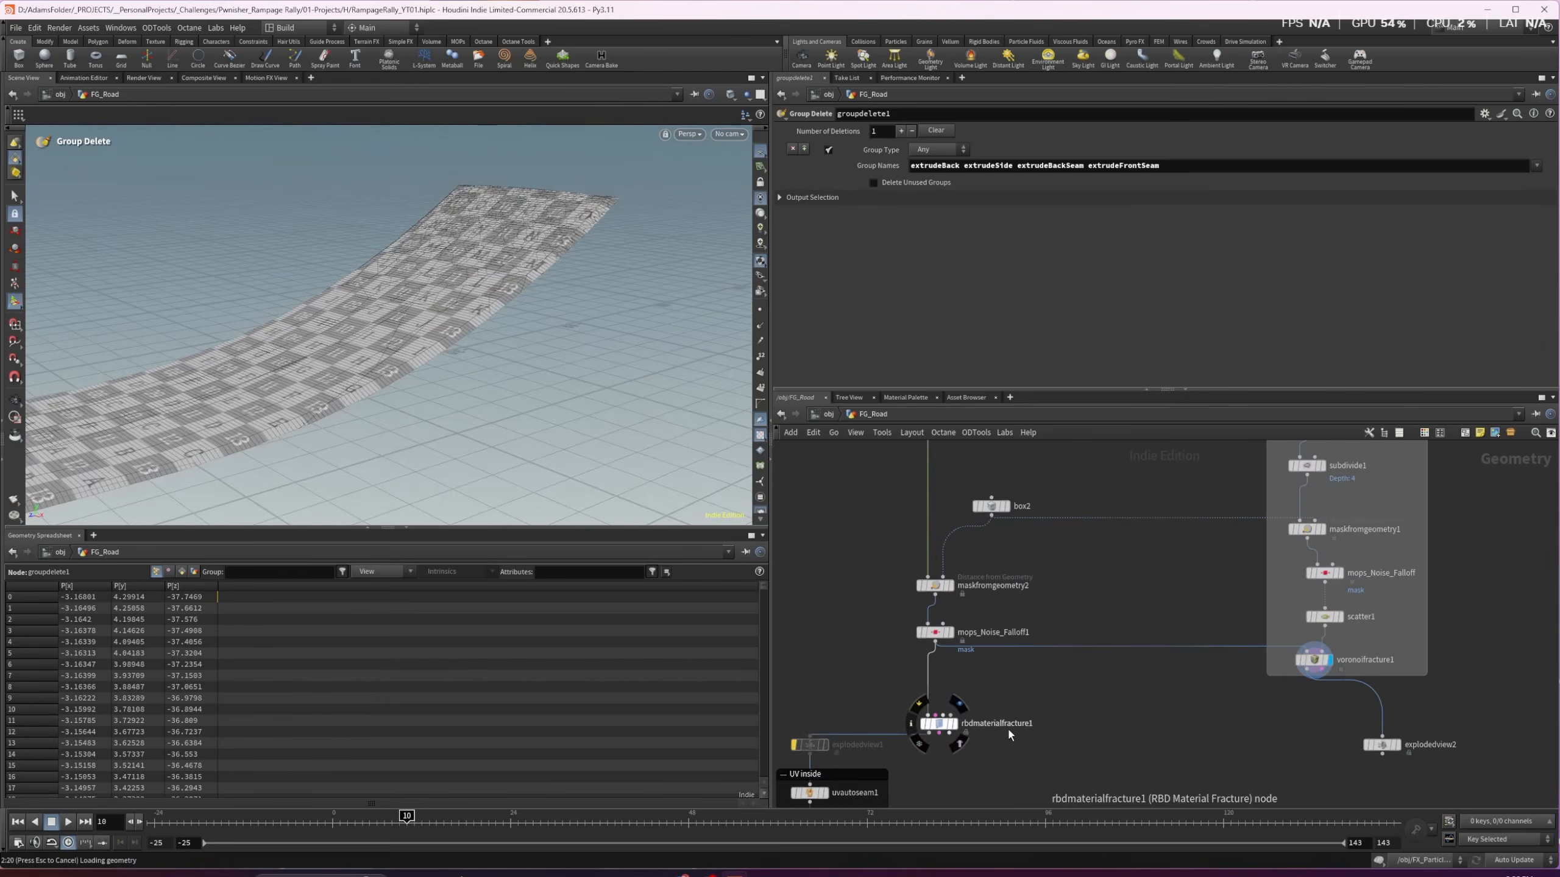
scroll(1014, 624, "down", 4)
left_click(1012, 568)
left_click_drag(1008, 568, 1033, 544)
left_click_drag(501, 147, 521, 294, "alt")
left_click(985, 605)
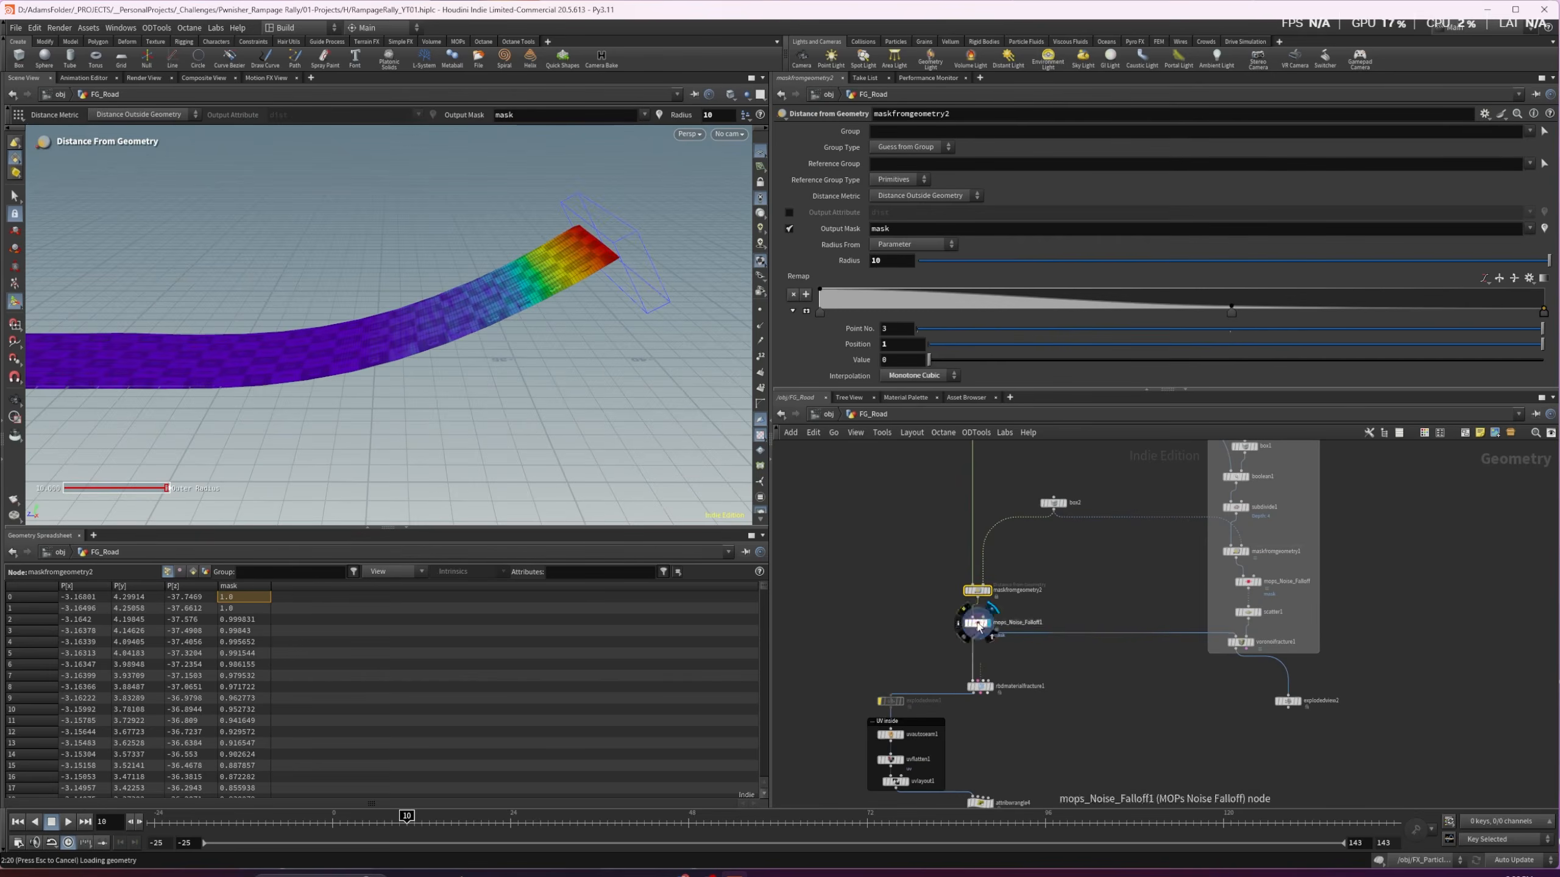
left_click(982, 625)
Display rbdmaterialfracture1, show its Detail settings and examine the concrete fracture lines up close
mouse_move(982, 689)
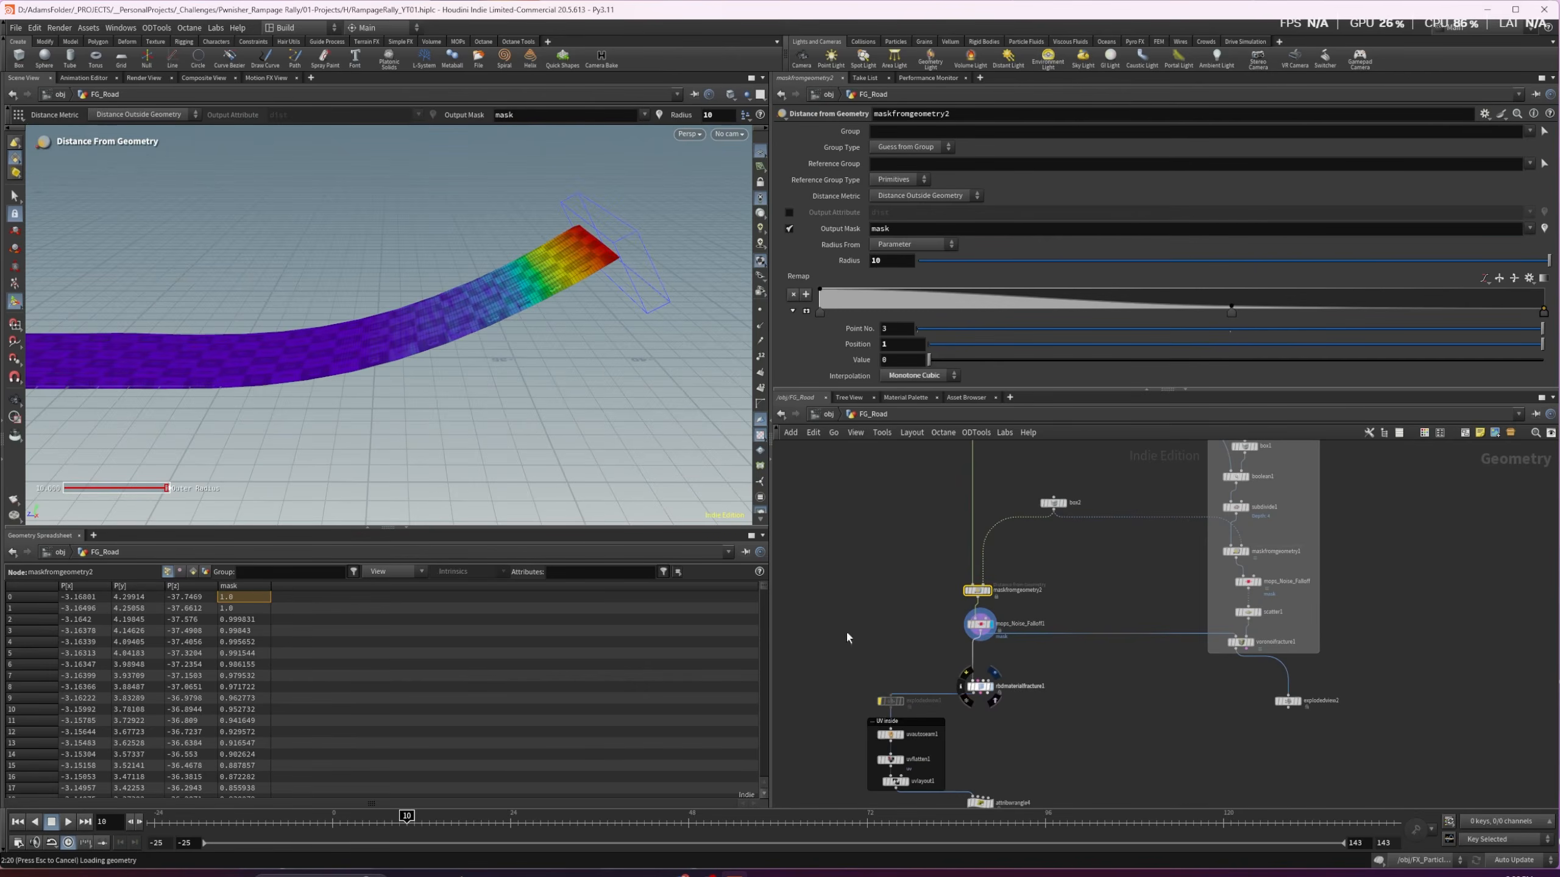
mouse_move(535, 307)
left_mouse_down()
mouse_move(592, 292)
mouse_move(530, 296)
left_mouse_up()
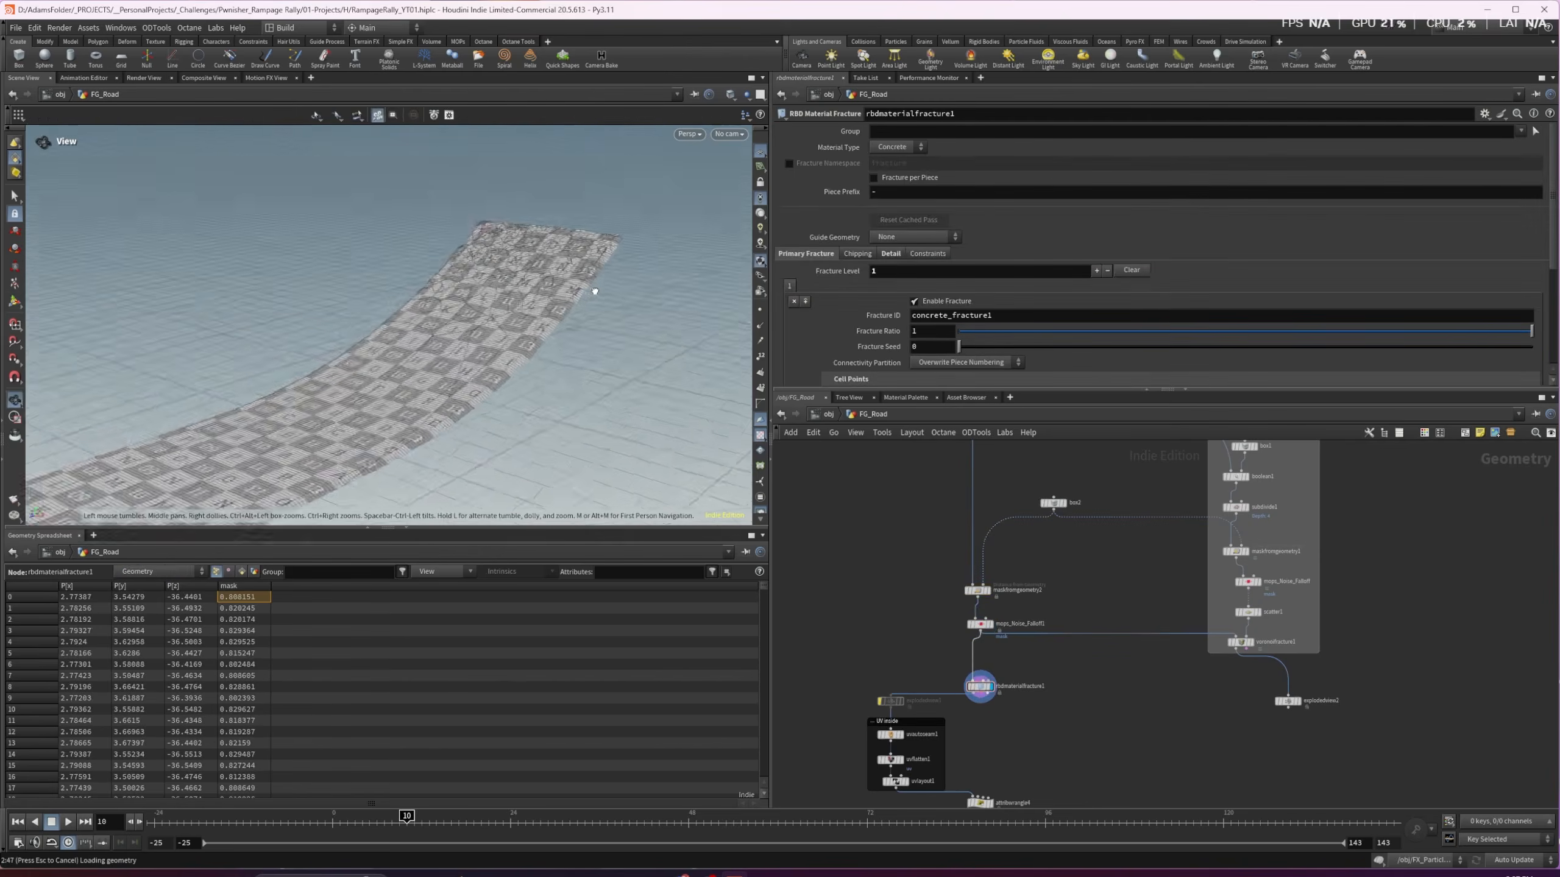
right_click_drag(530, 296, 677, 457)
left_click_drag(991, 702, 992, 703)
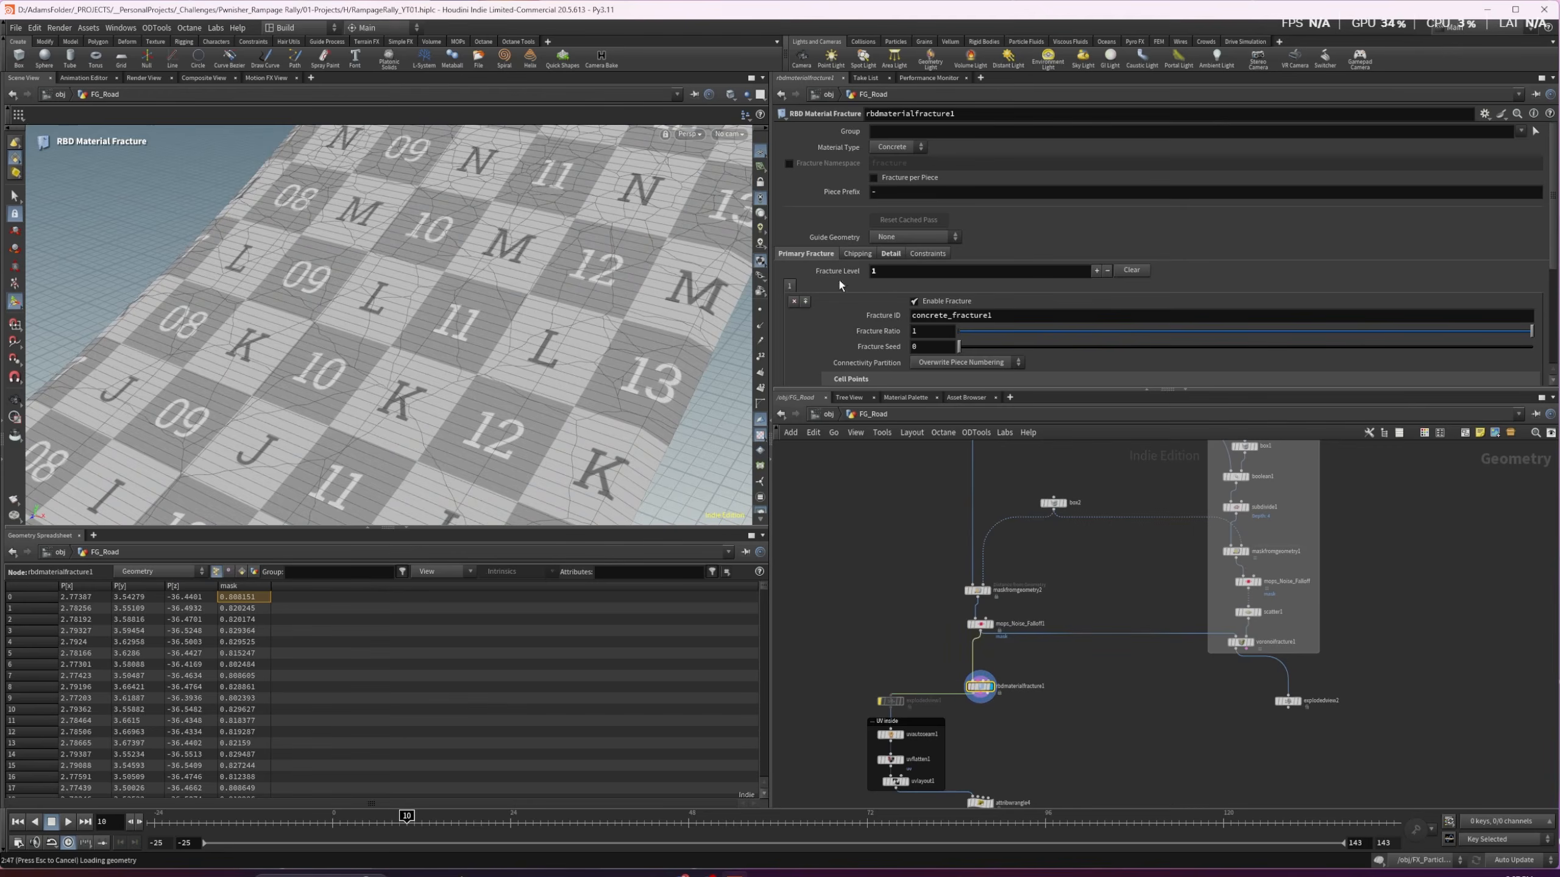
left_click(890, 254)
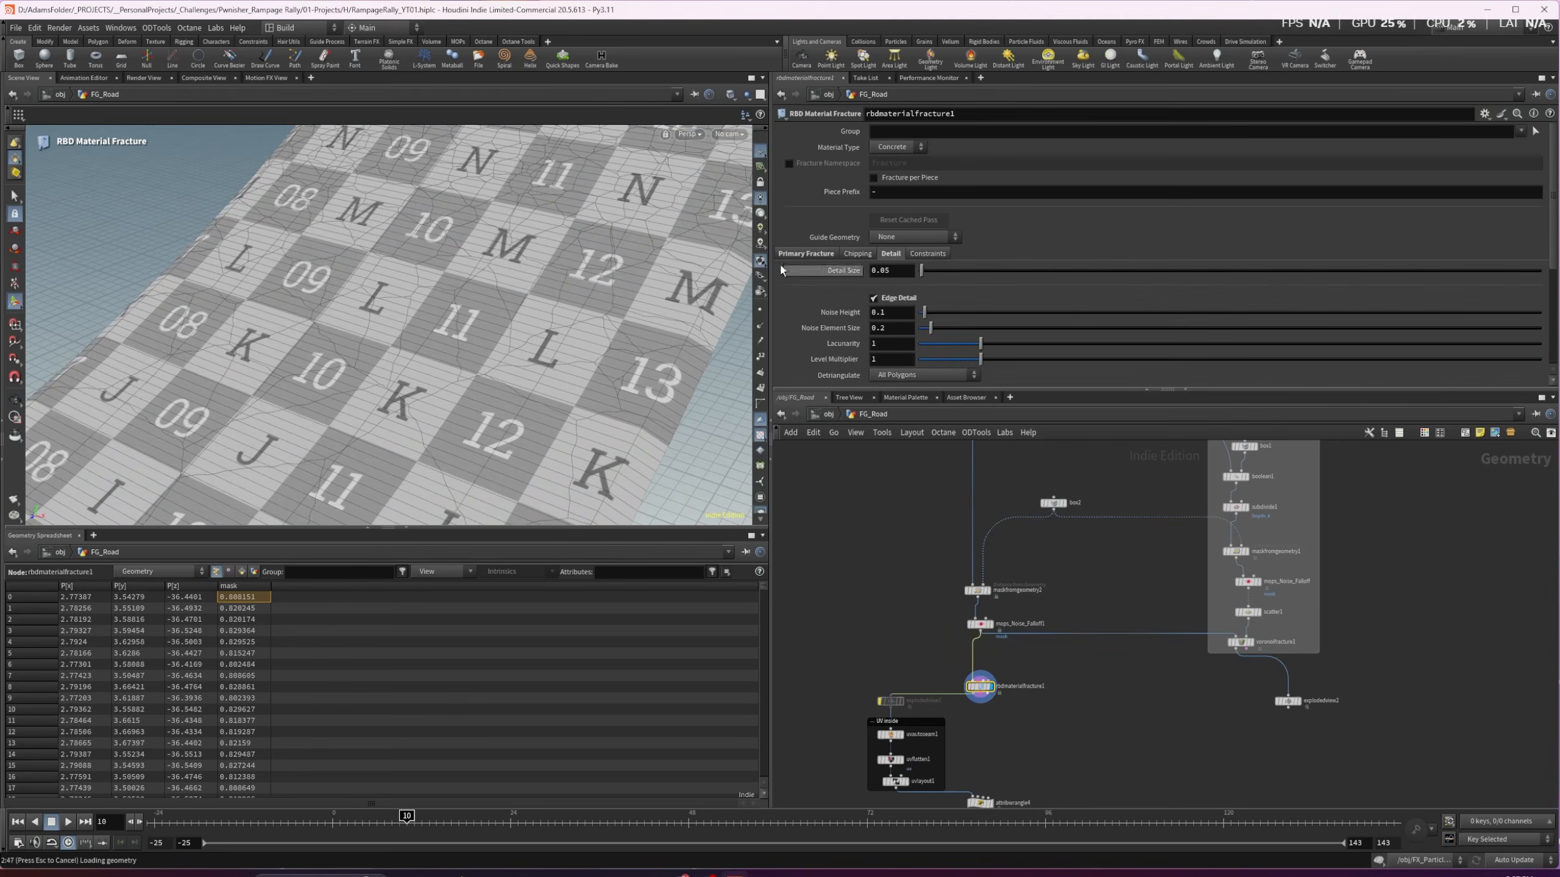
left_click_drag(588, 325, 537, 293)
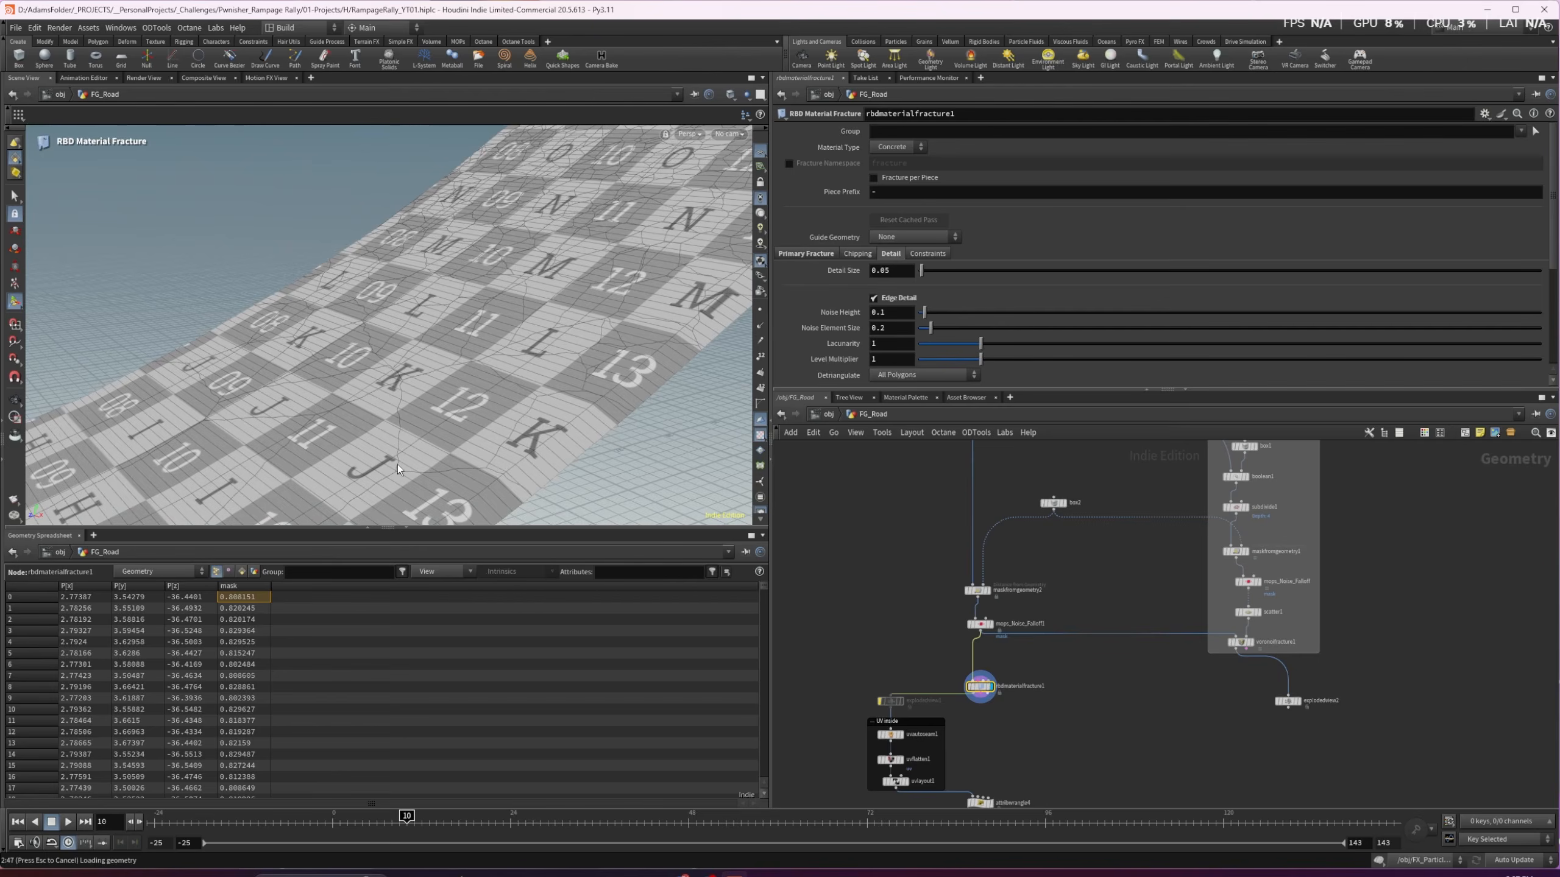
Compare the voronoifracture1 pieces with the rbdmaterialfracture1 result across the end of the road
left_click(1246, 642)
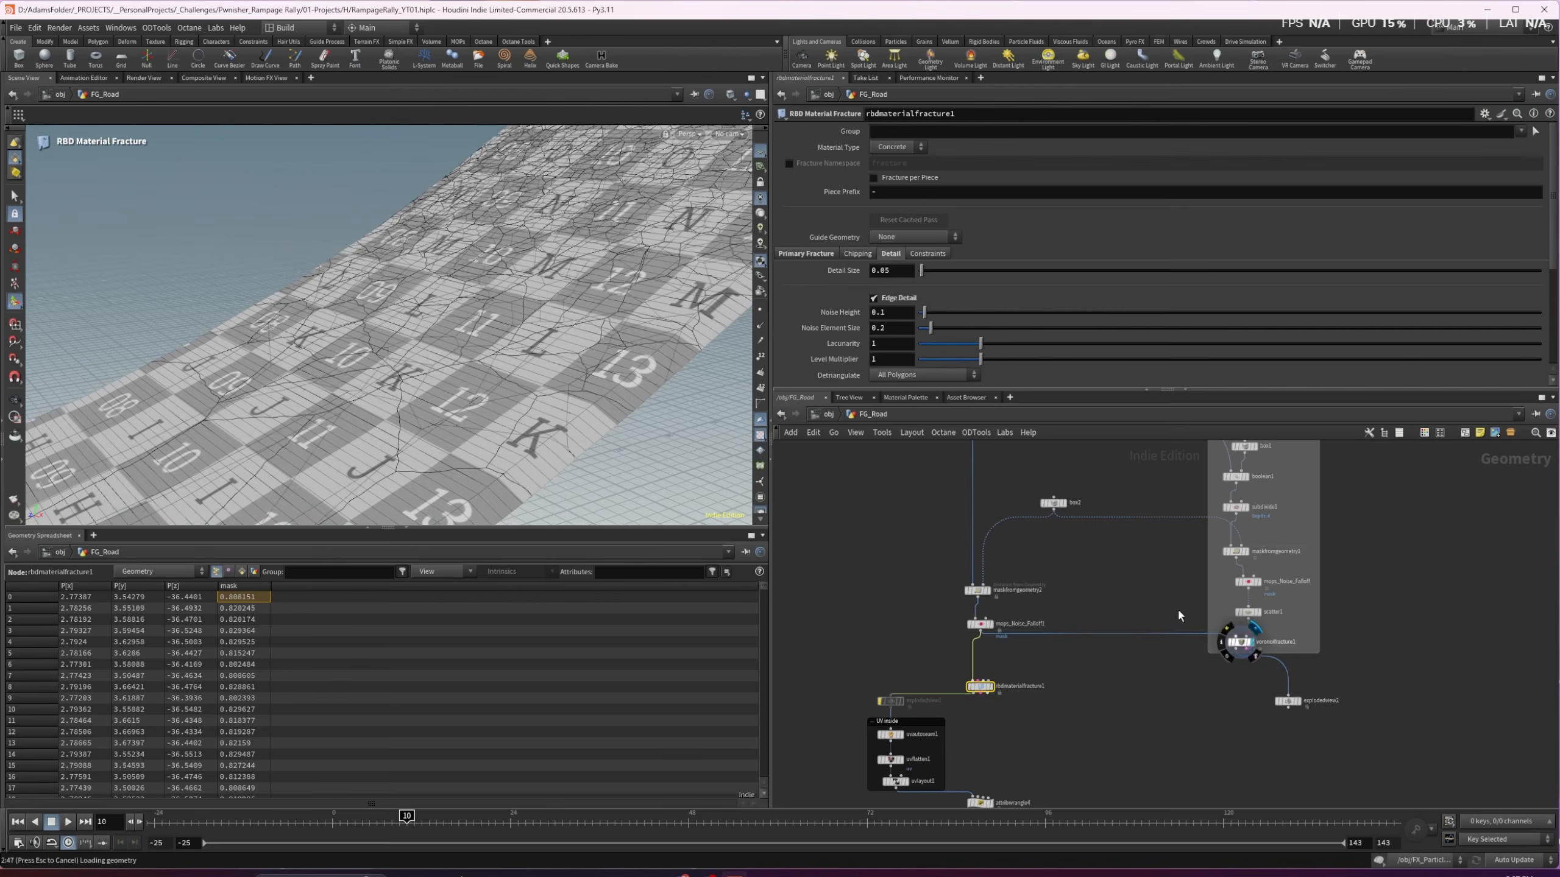
left_click(1239, 643)
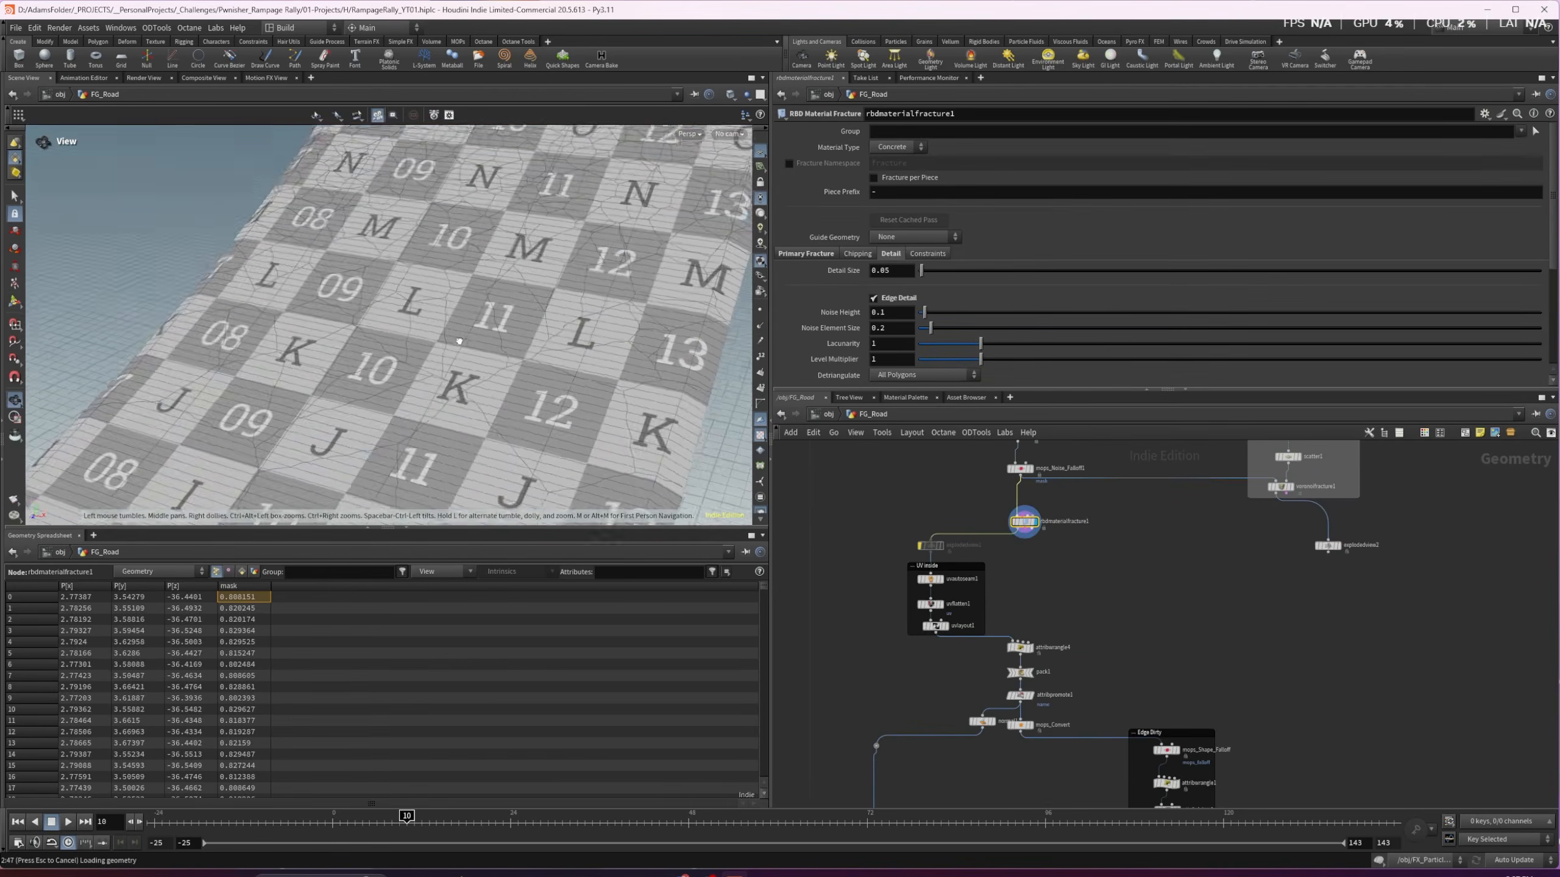
scroll(460, 341, "down", 5)
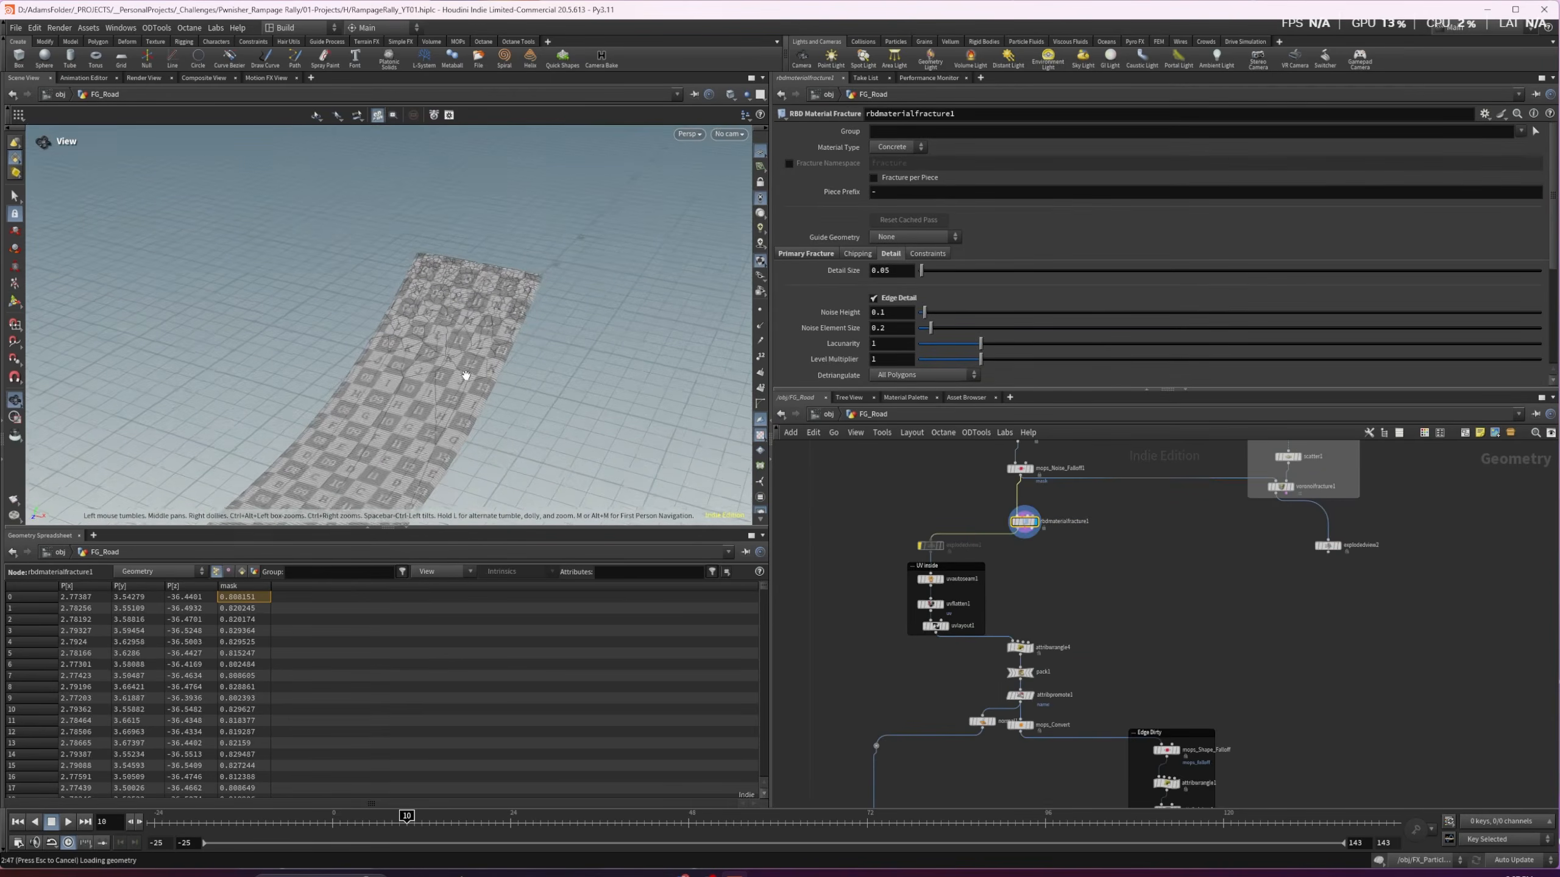
scroll(466, 375, "up", 1)
left_click_drag(460, 376, 436, 355, "alt")
scroll(453, 350, "up", 4, "alt")
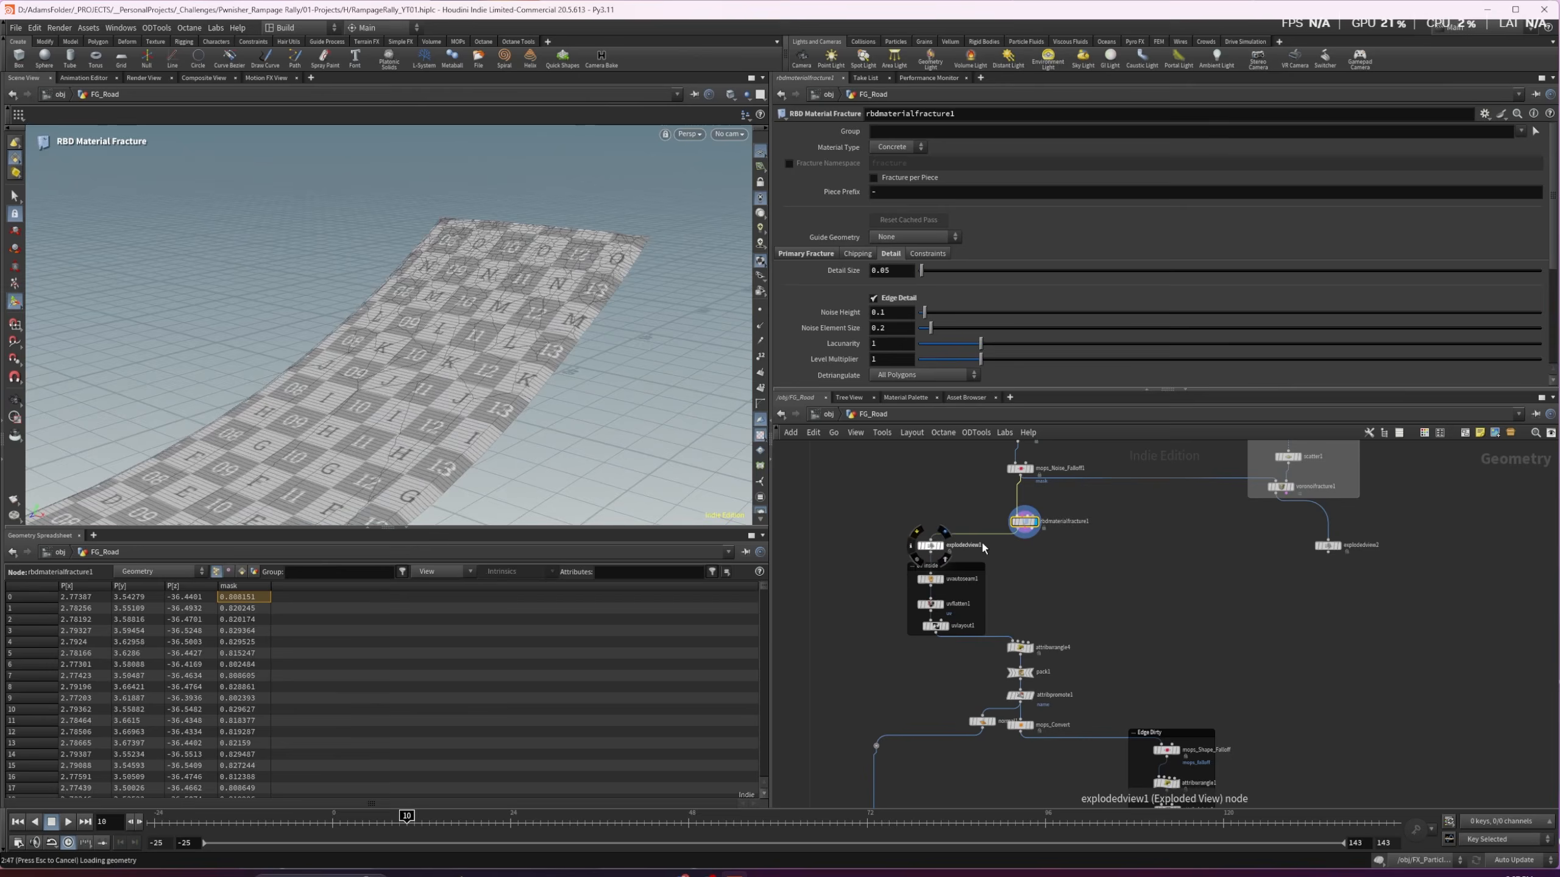
Display explodedview1 and examine the separated road pieces and their inside faces up close
left_click(939, 545)
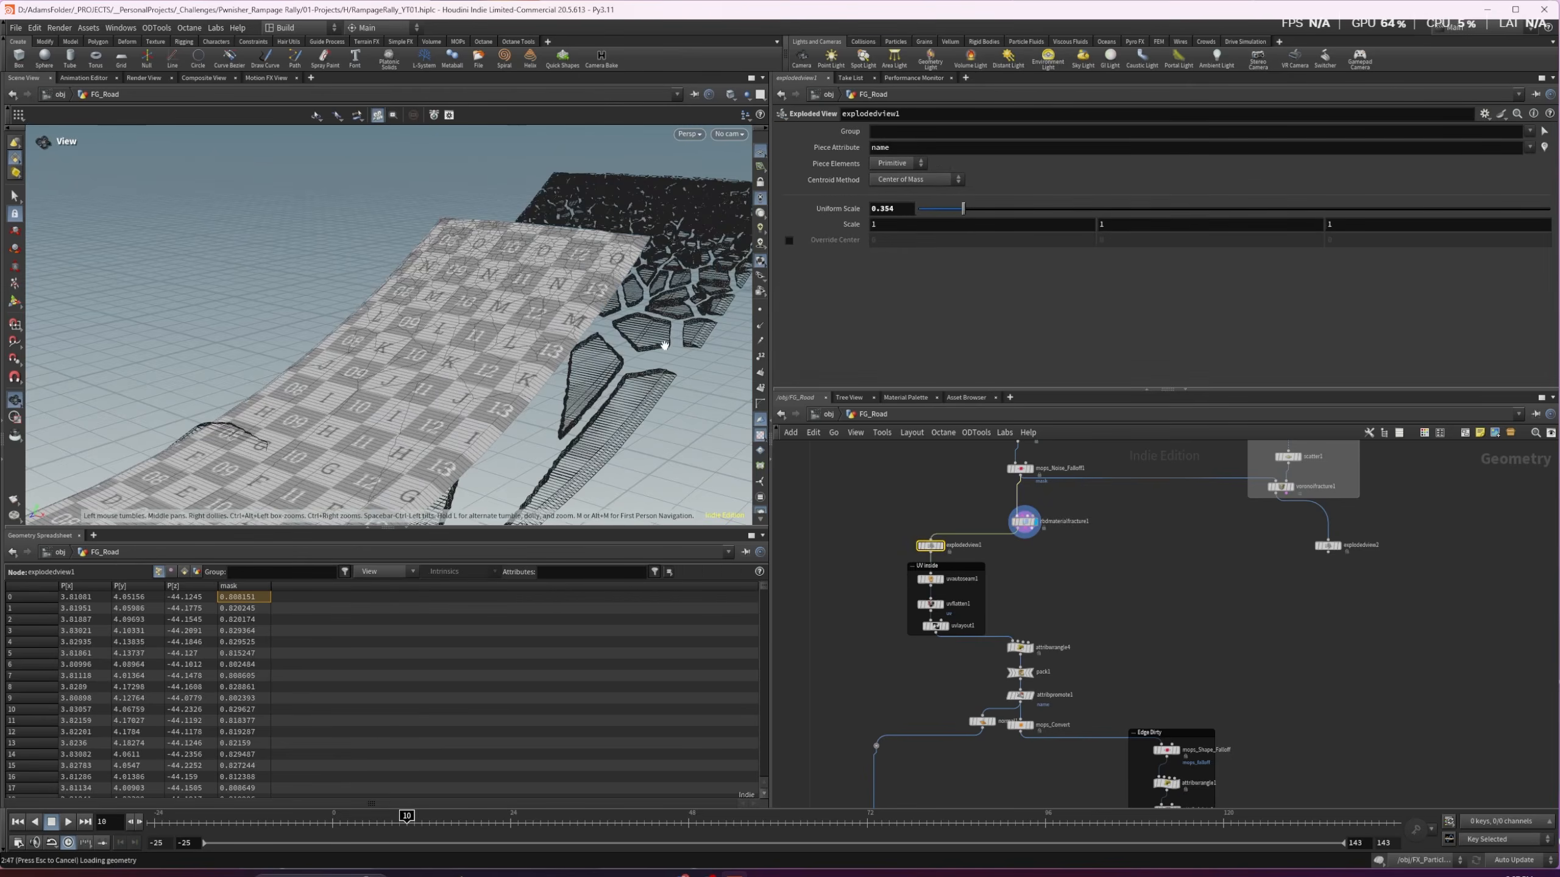
left_click(941, 546)
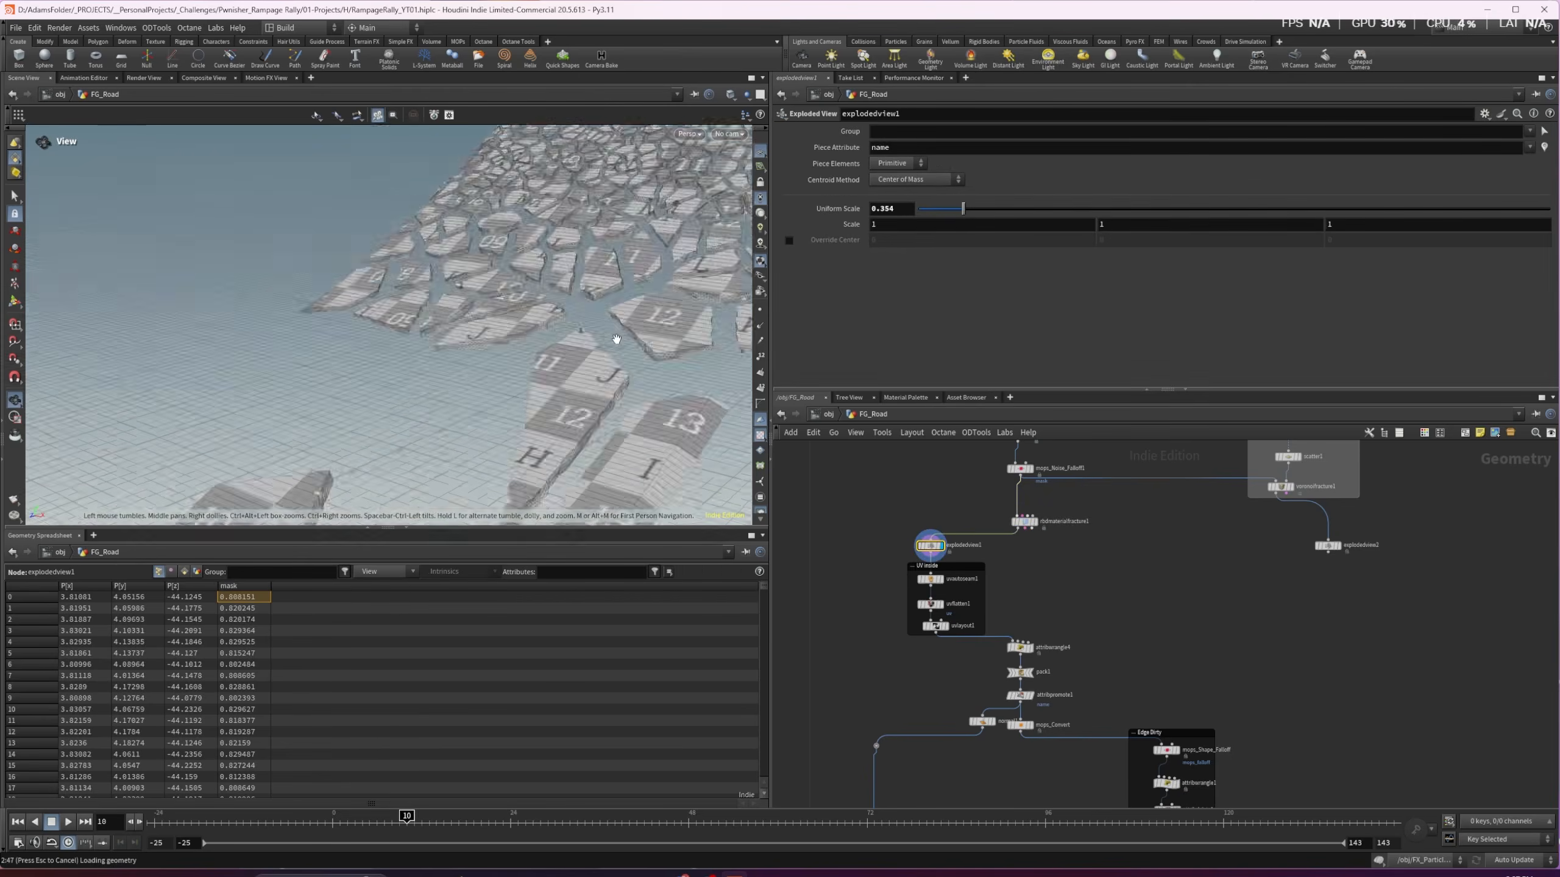
scroll(616, 338, "up", 5)
mouse_move(254, 327)
left_mouse_down()
mouse_move(250, 292)
mouse_move(233, 324)
left_mouse_up()
scroll(935, 555, "up", 1)
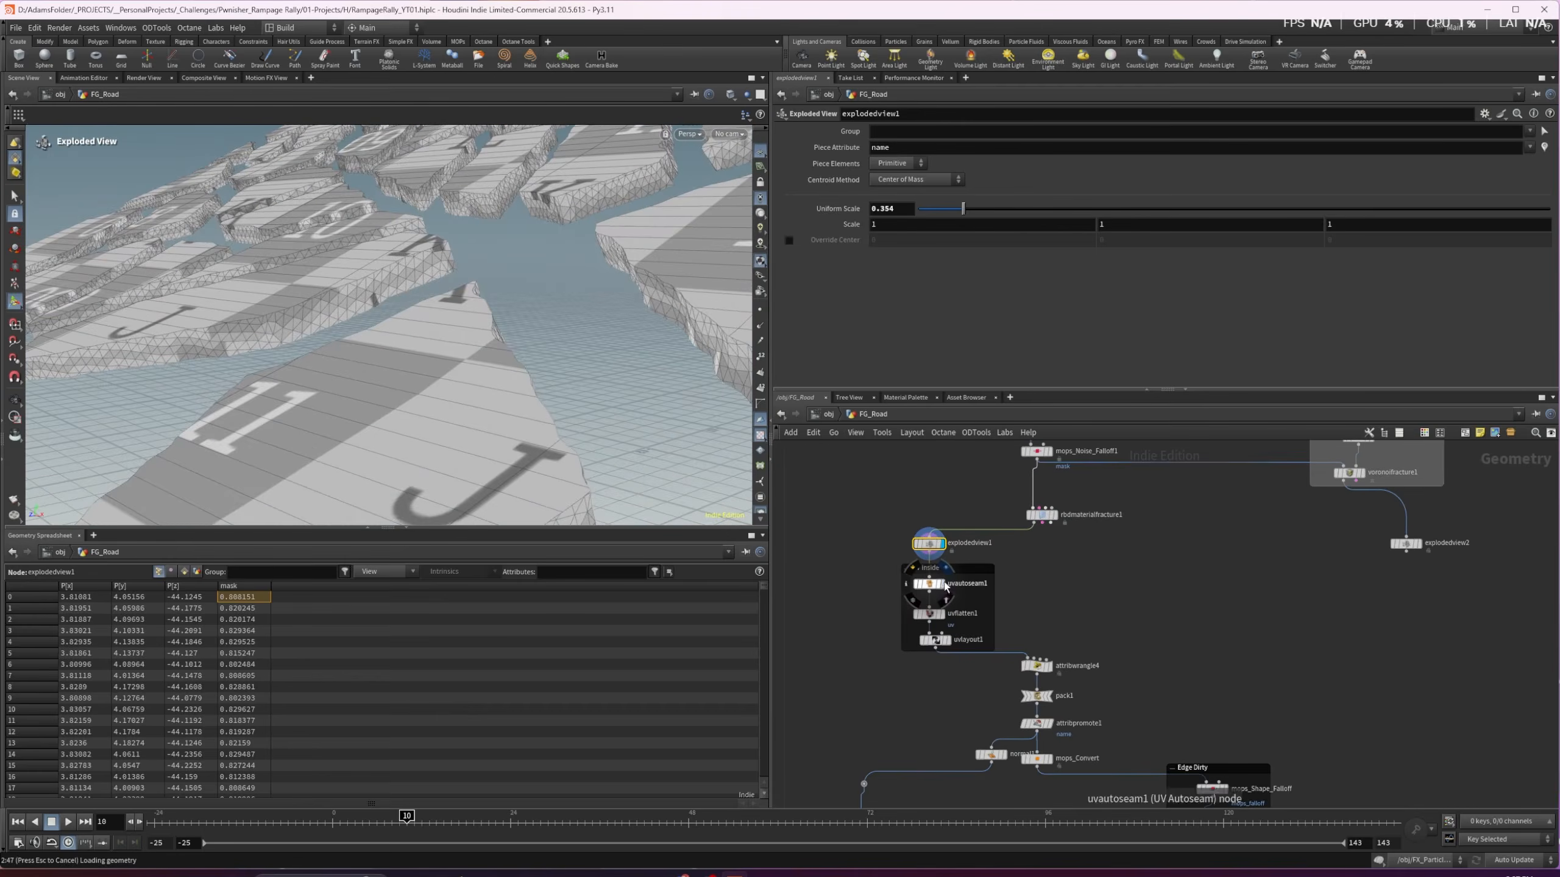
Step through uvautoseam1, uvflatten1 and uvlayout1 to inspect the UVs of the pieces' inside faces
left_click(928, 586)
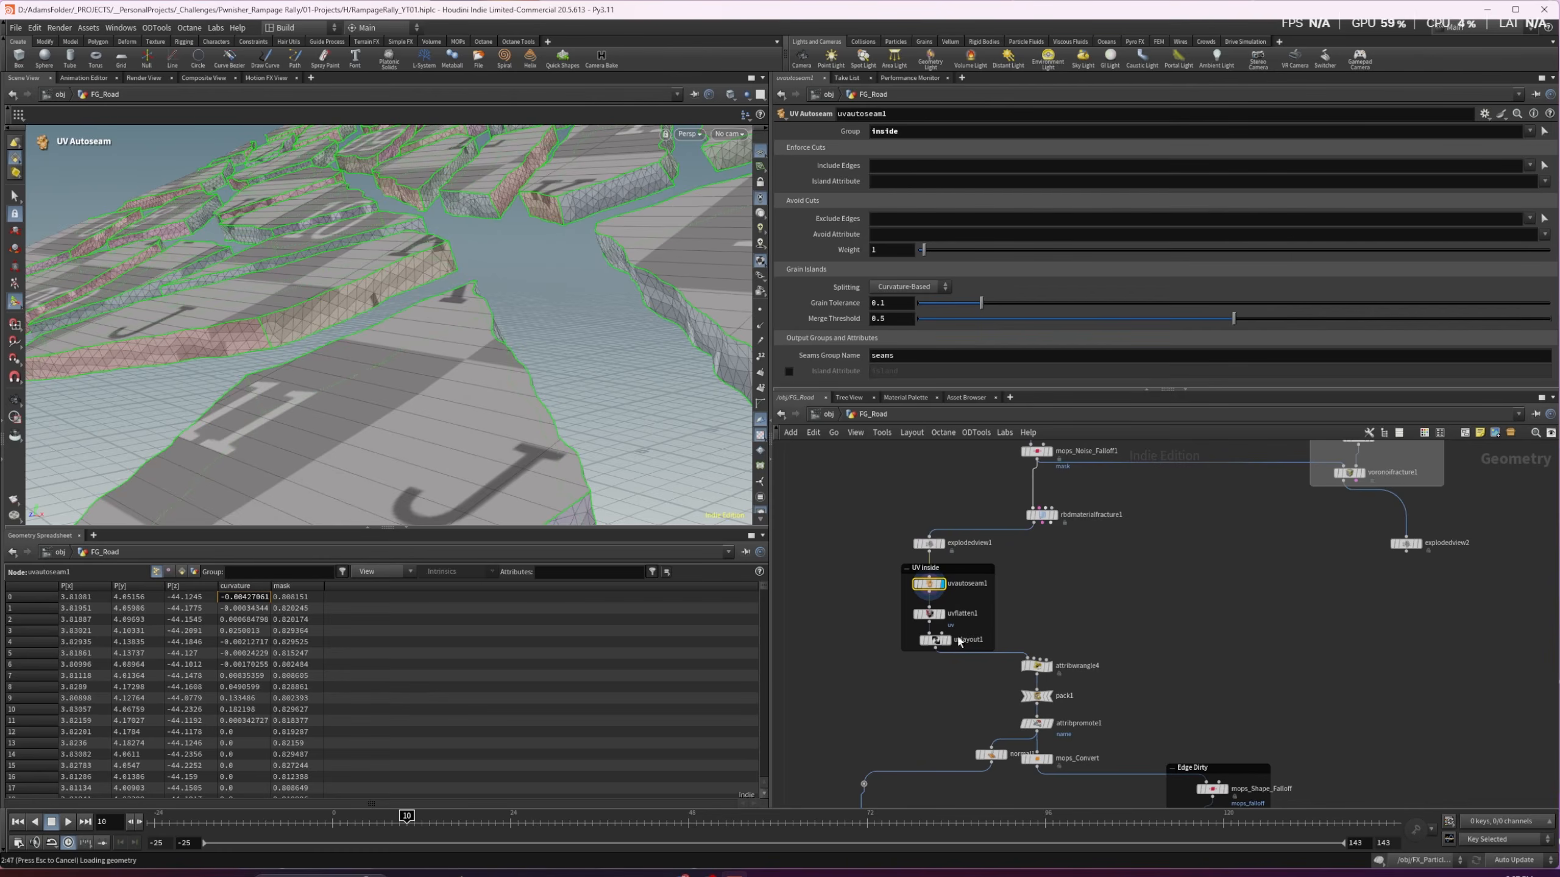
left_click(929, 614)
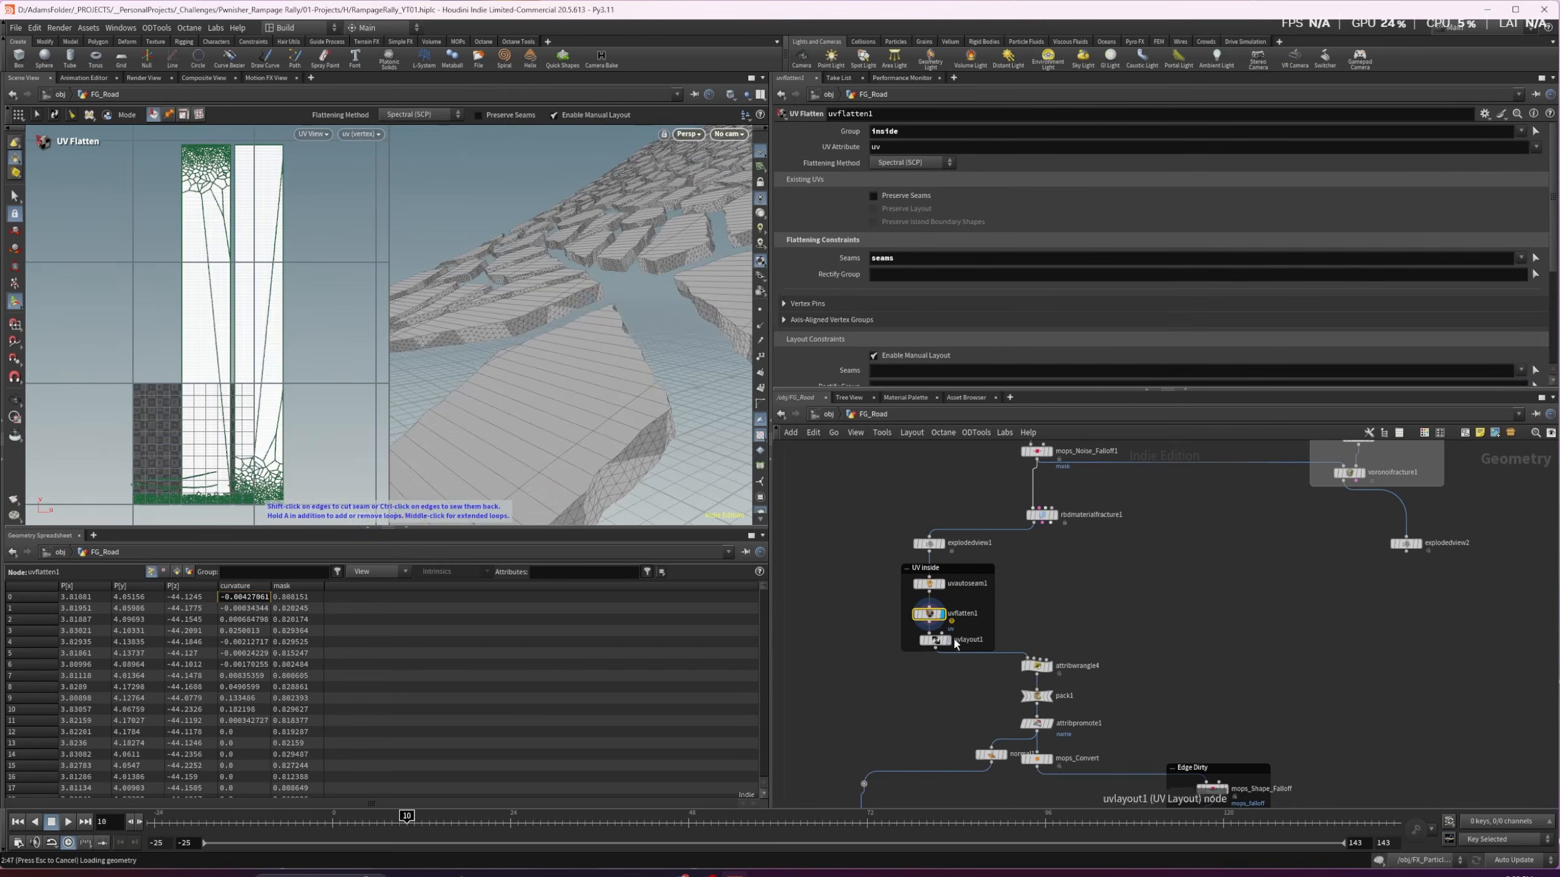
left_click(934, 640)
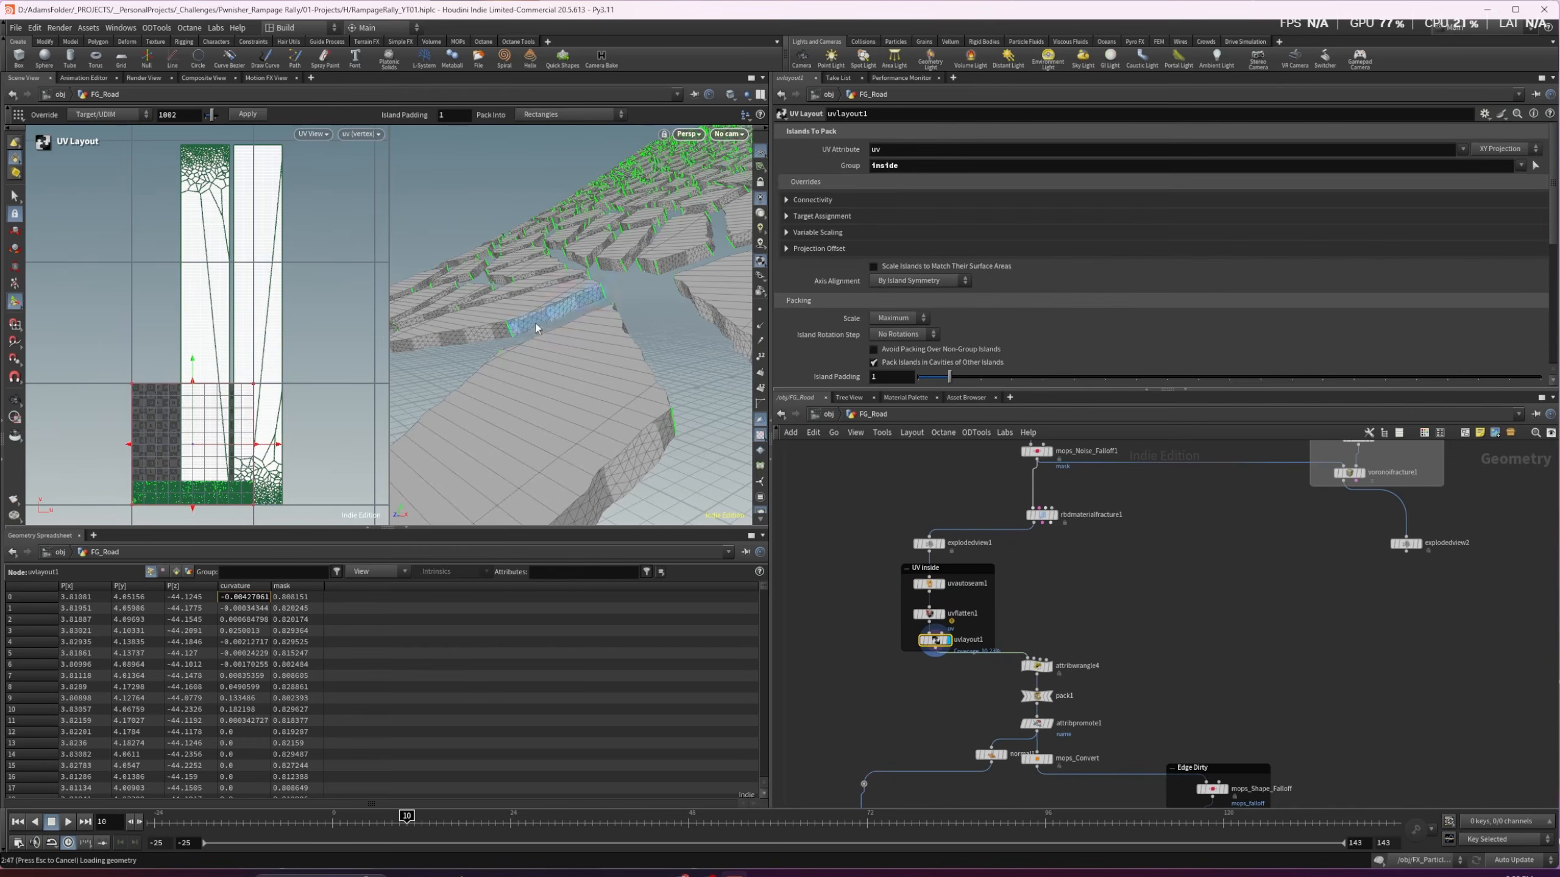
left_click_drag(509, 328, 546, 296, "alt")
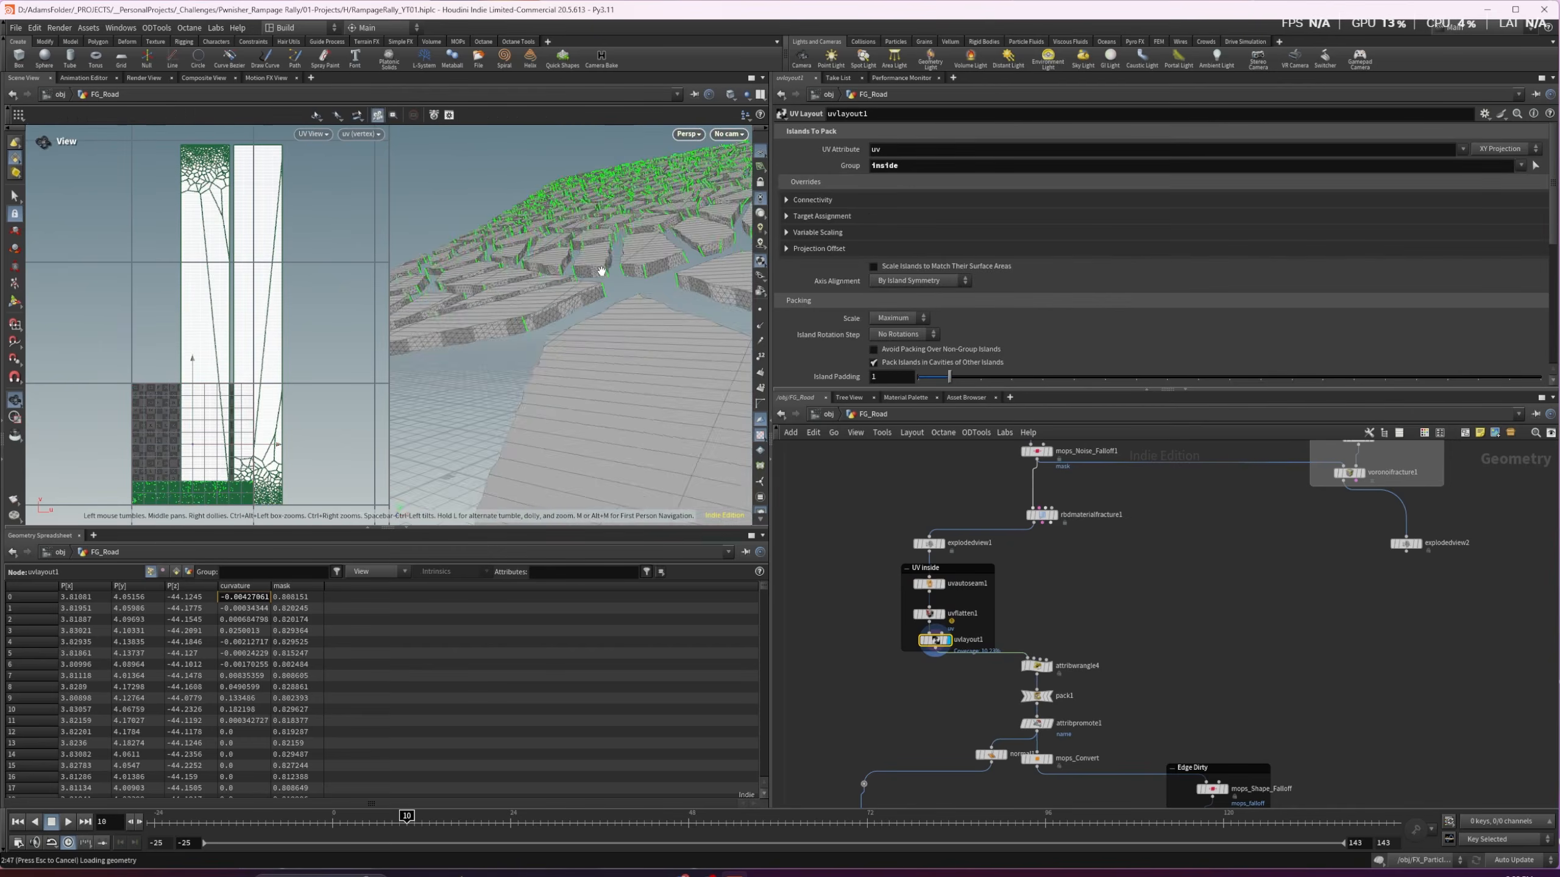
scroll(600, 273, "up", 2)
scroll(602, 277, "down", 3)
scroll(609, 313, "up", 3)
scroll(610, 313, "down", 1)
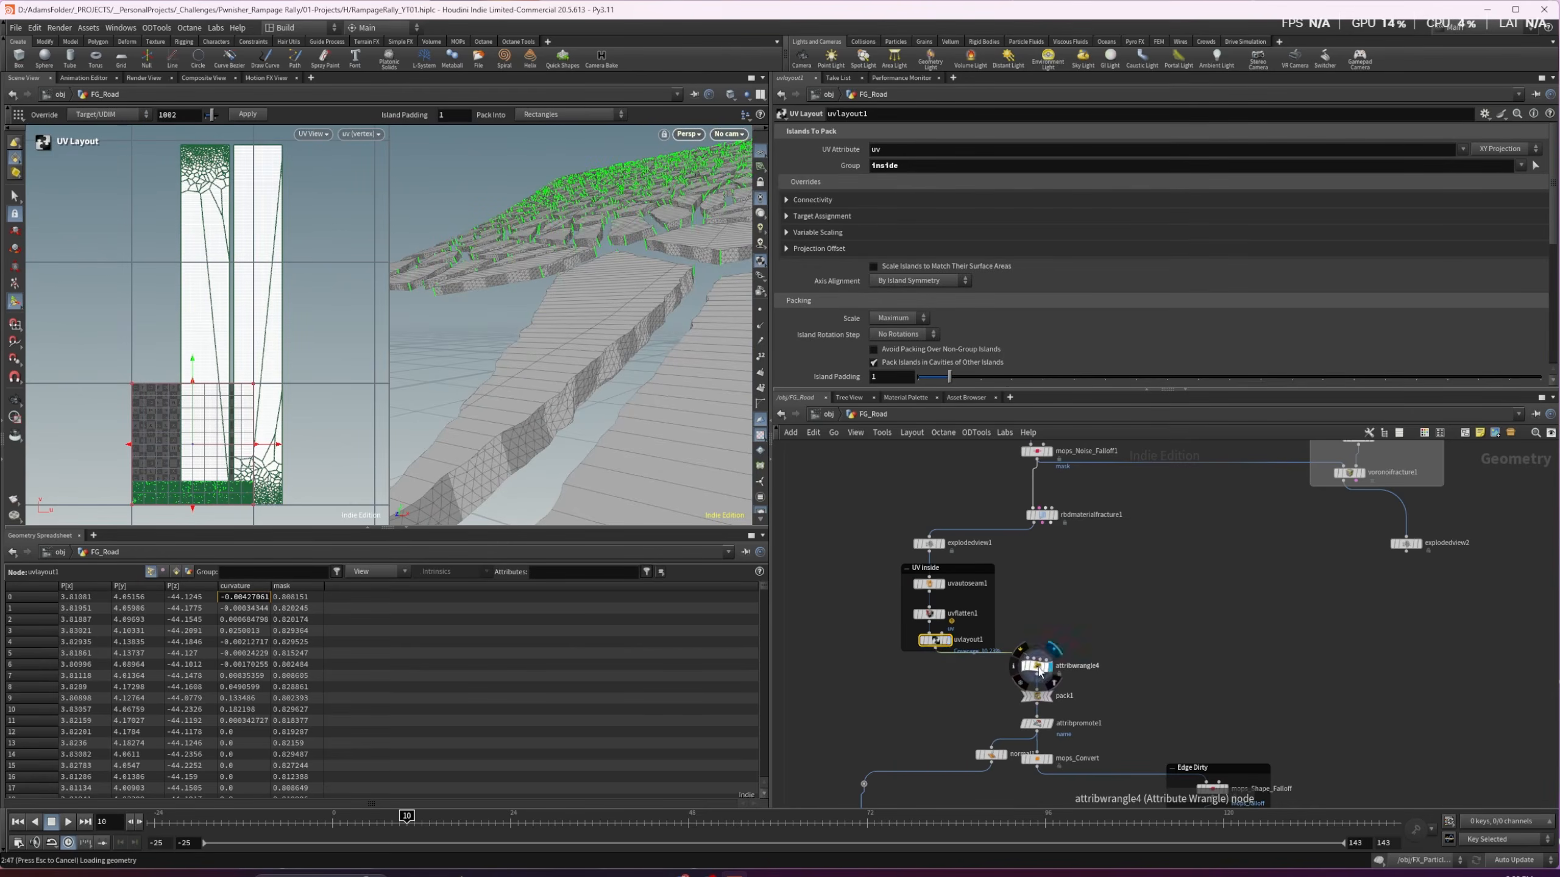
Inspect the pack1 settings and display the packed road pieces through attribpromote1 and mops_Convert
left_click(1037, 667)
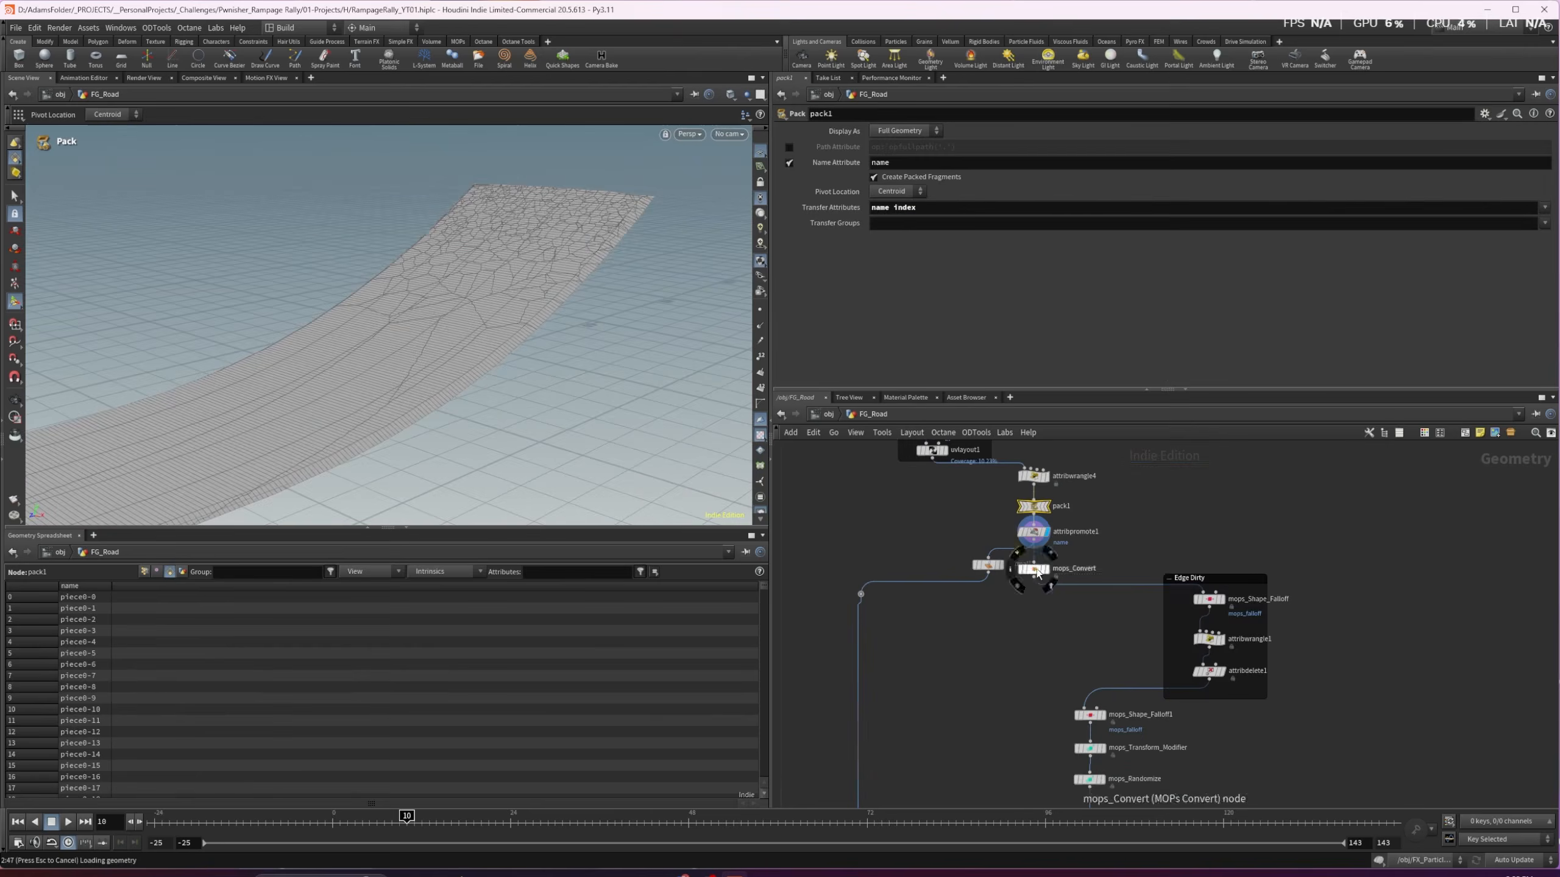
left_click_drag(1039, 570, 1057, 577)
key("Escape")
left_click_drag(529, 209, 394, 221)
key("Return")
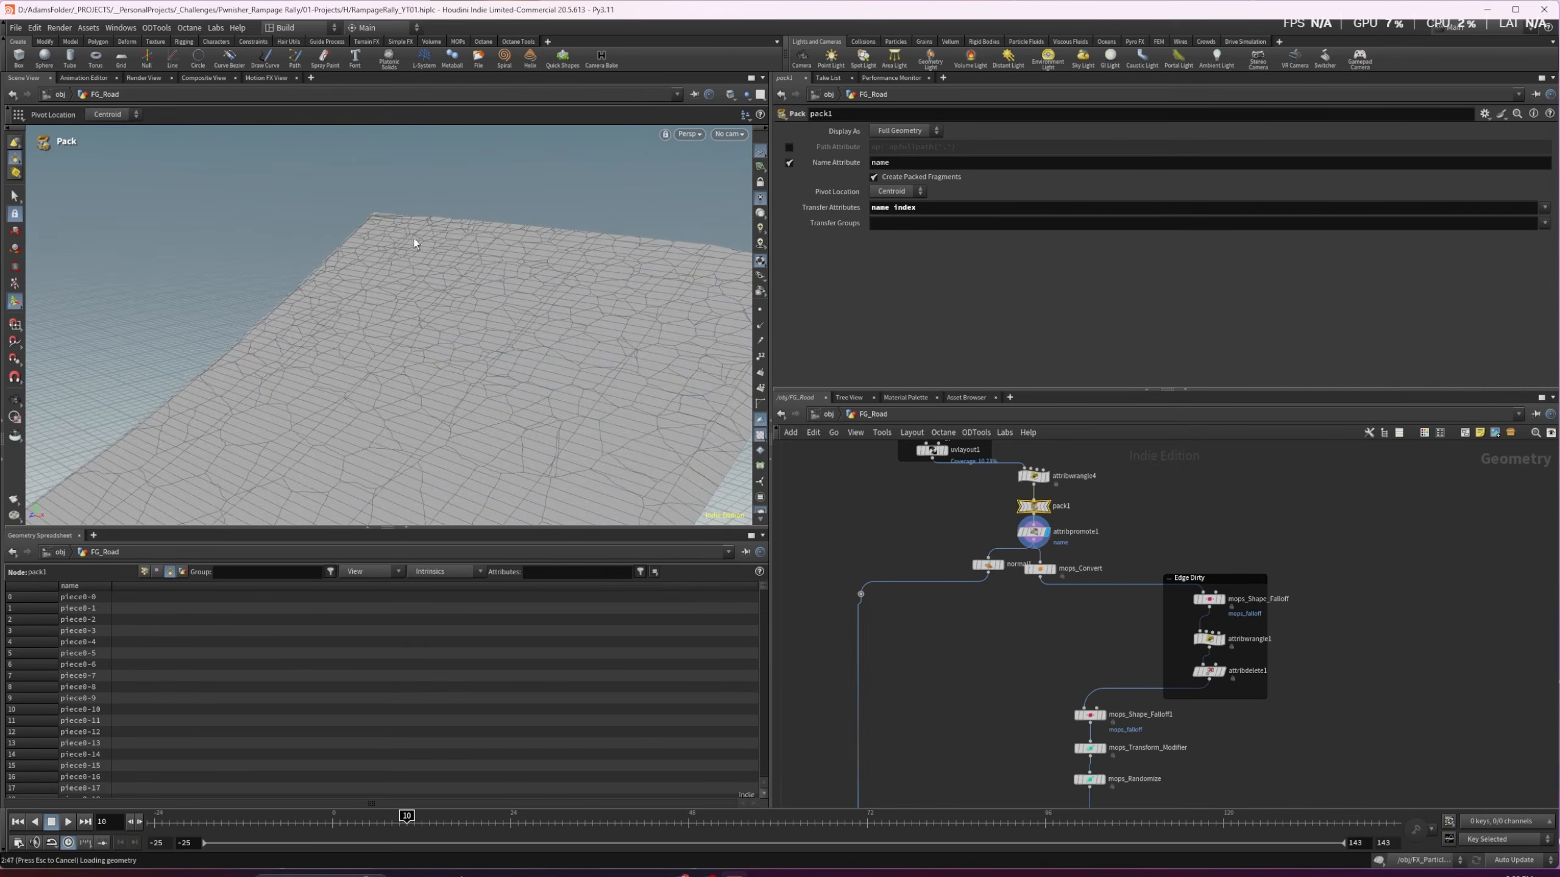
mouse_move(1049, 571)
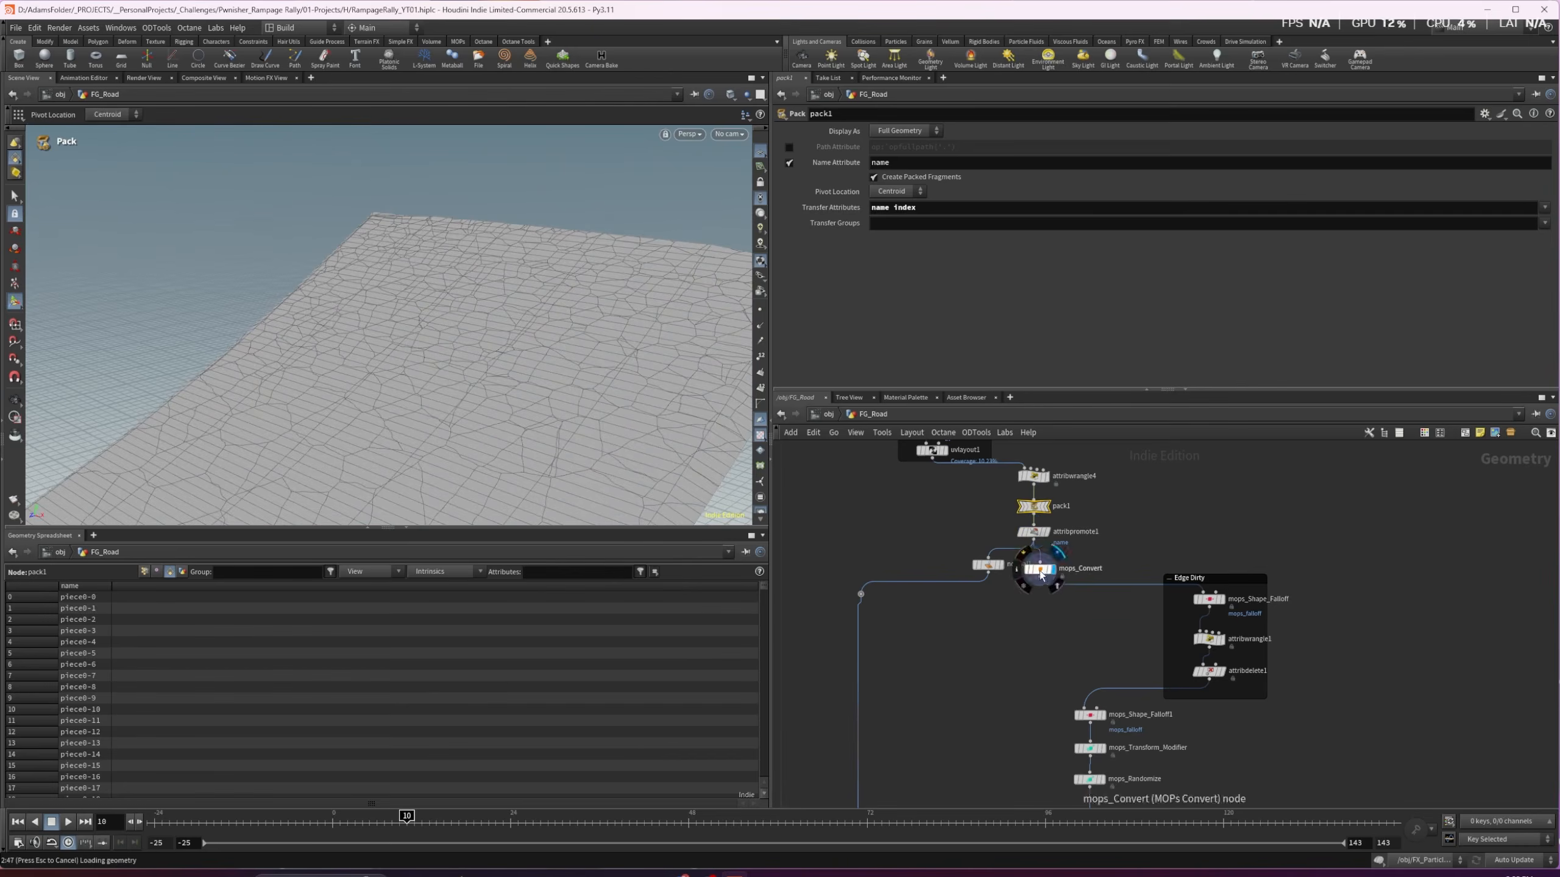
Display mops_Shape_Falloff in the Edge Dirty group and inspect its noise settings and falloff at the road's end
left_click(1224, 602)
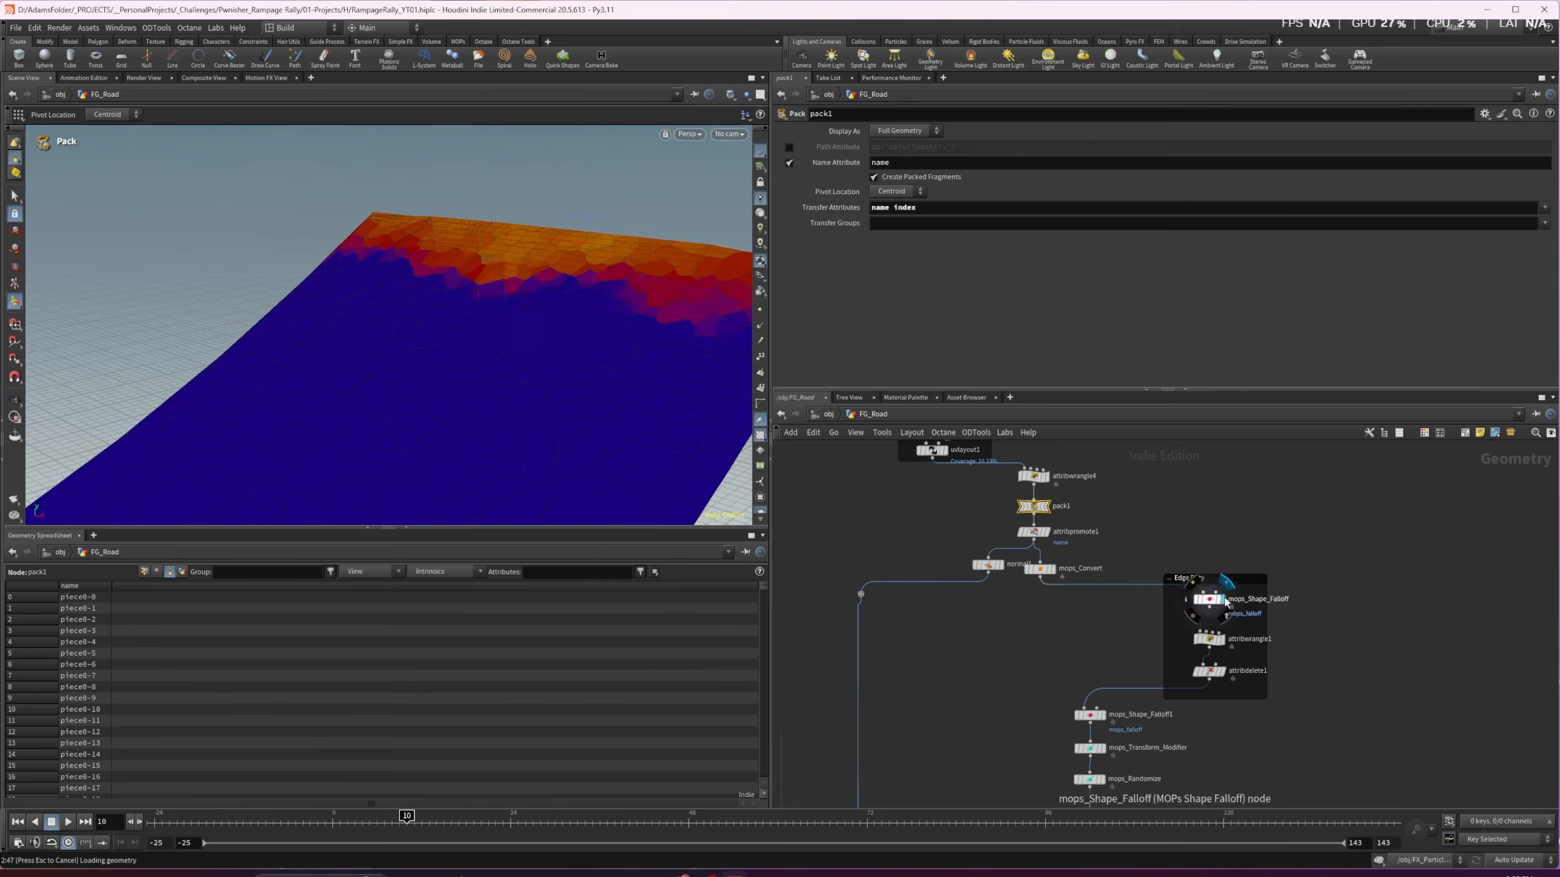
left_click(1210, 601)
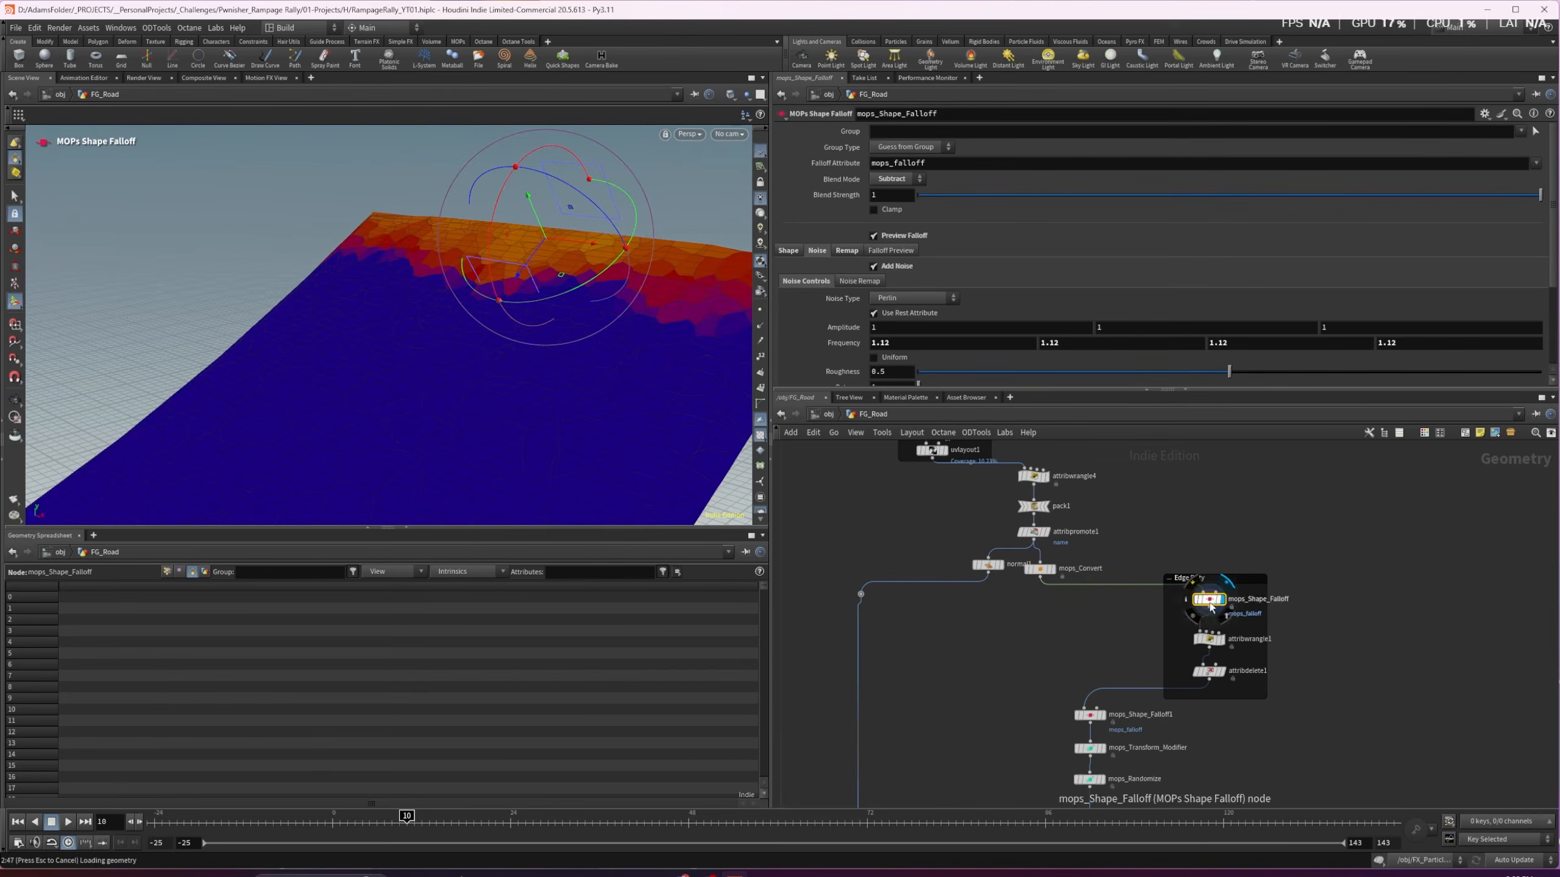
key("Escape")
left_click_drag(550, 307, 435, 283)
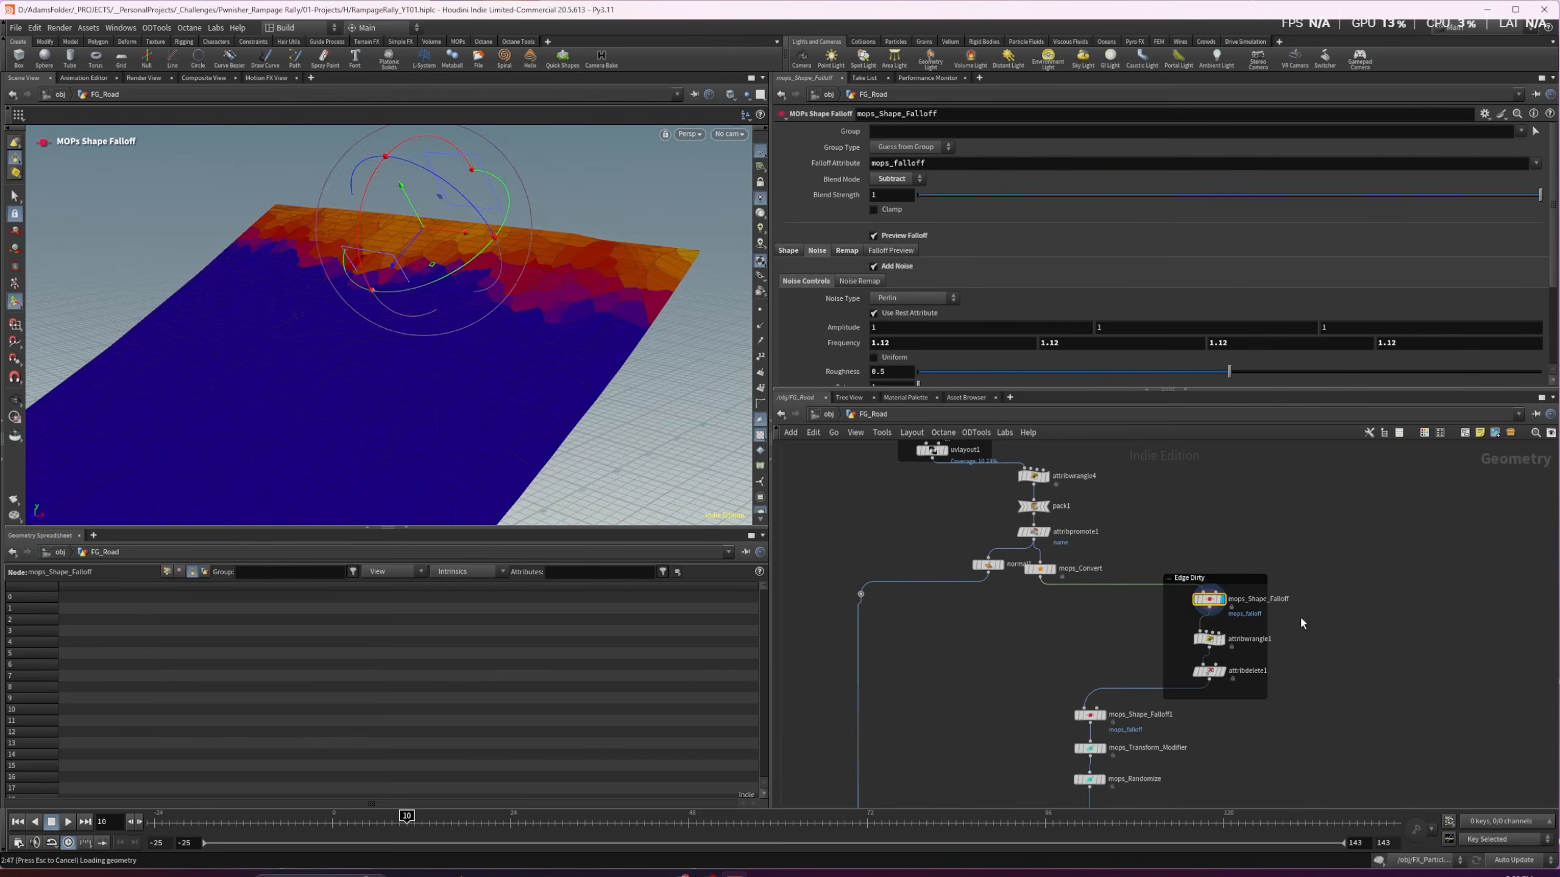
Display attribwrangle1 to inspect its point-removal code and the ragged road end, and display attribdelete1
left_click(1224, 640)
left_click(1209, 640)
key("Escape")
left_click_drag(380, 213, 672, 199)
right_click_drag(561, 257, 592, 318, "alt")
left_click_drag(592, 319, 700, 289, "alt")
left_click(1224, 671)
Display mops_Shape_Falloff1 and scrub the timeline to about frame 72 to watch its animated falloff along the road
middle_click_drag(1014, 679, 1031, 524)
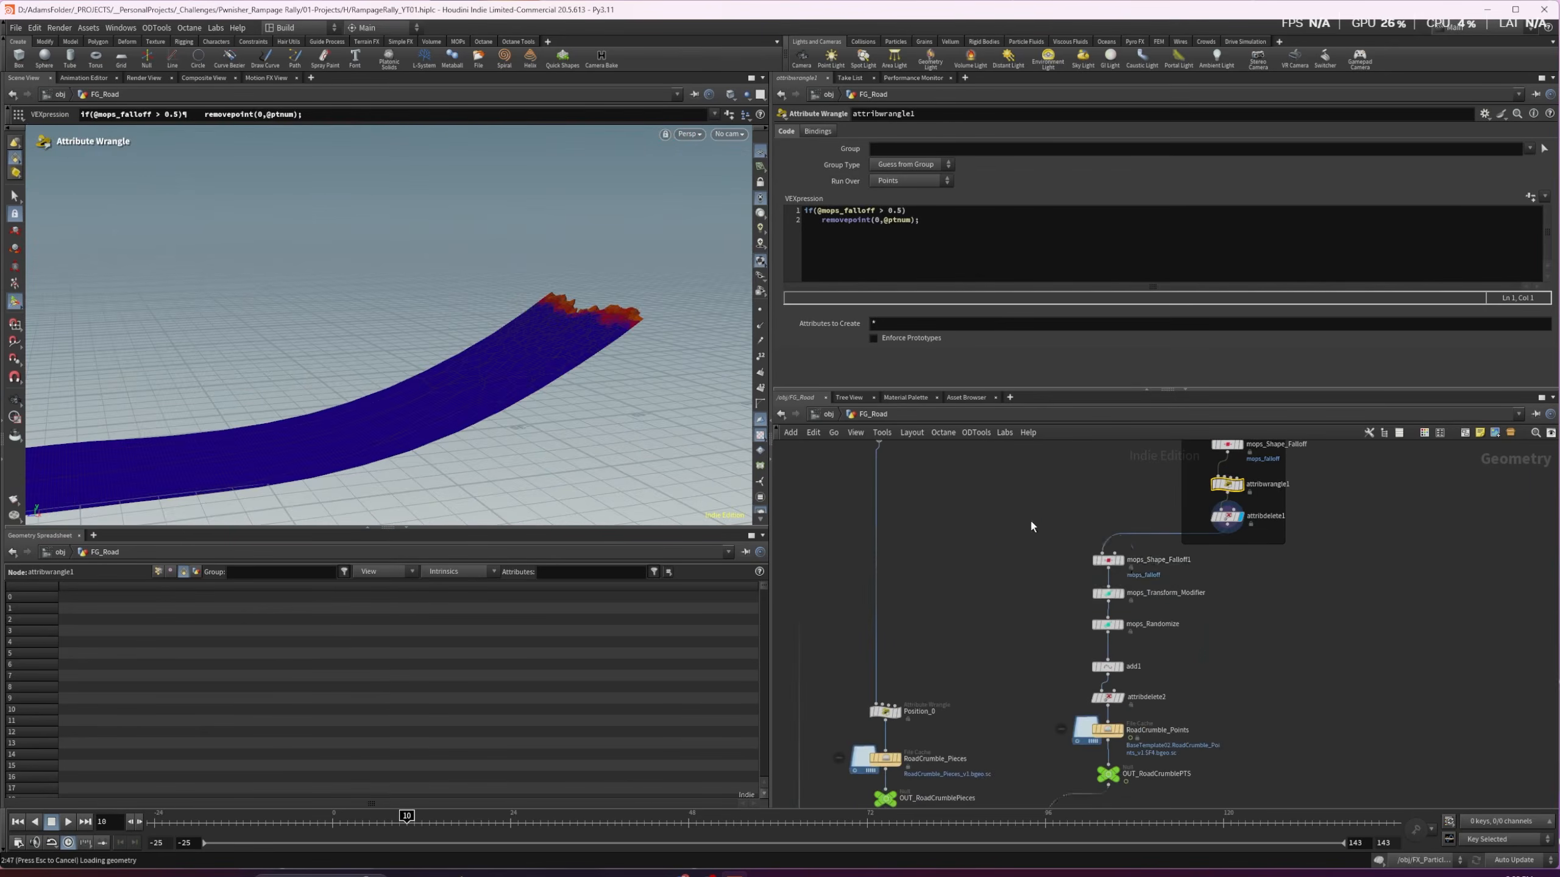
mouse_move(1122, 570)
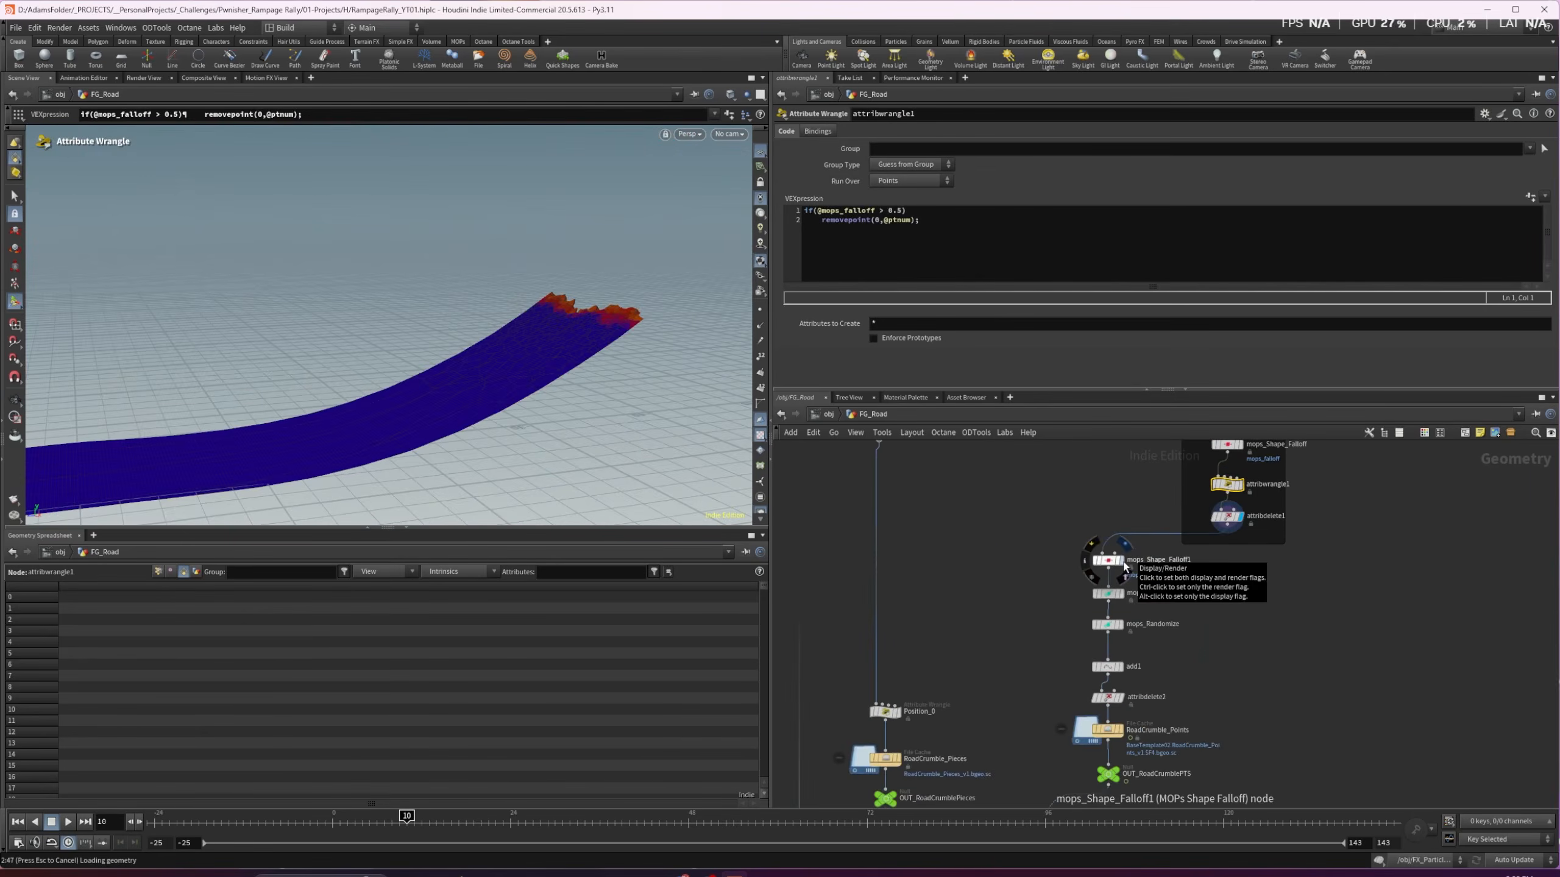
left_click(1124, 567)
left_click(1107, 561)
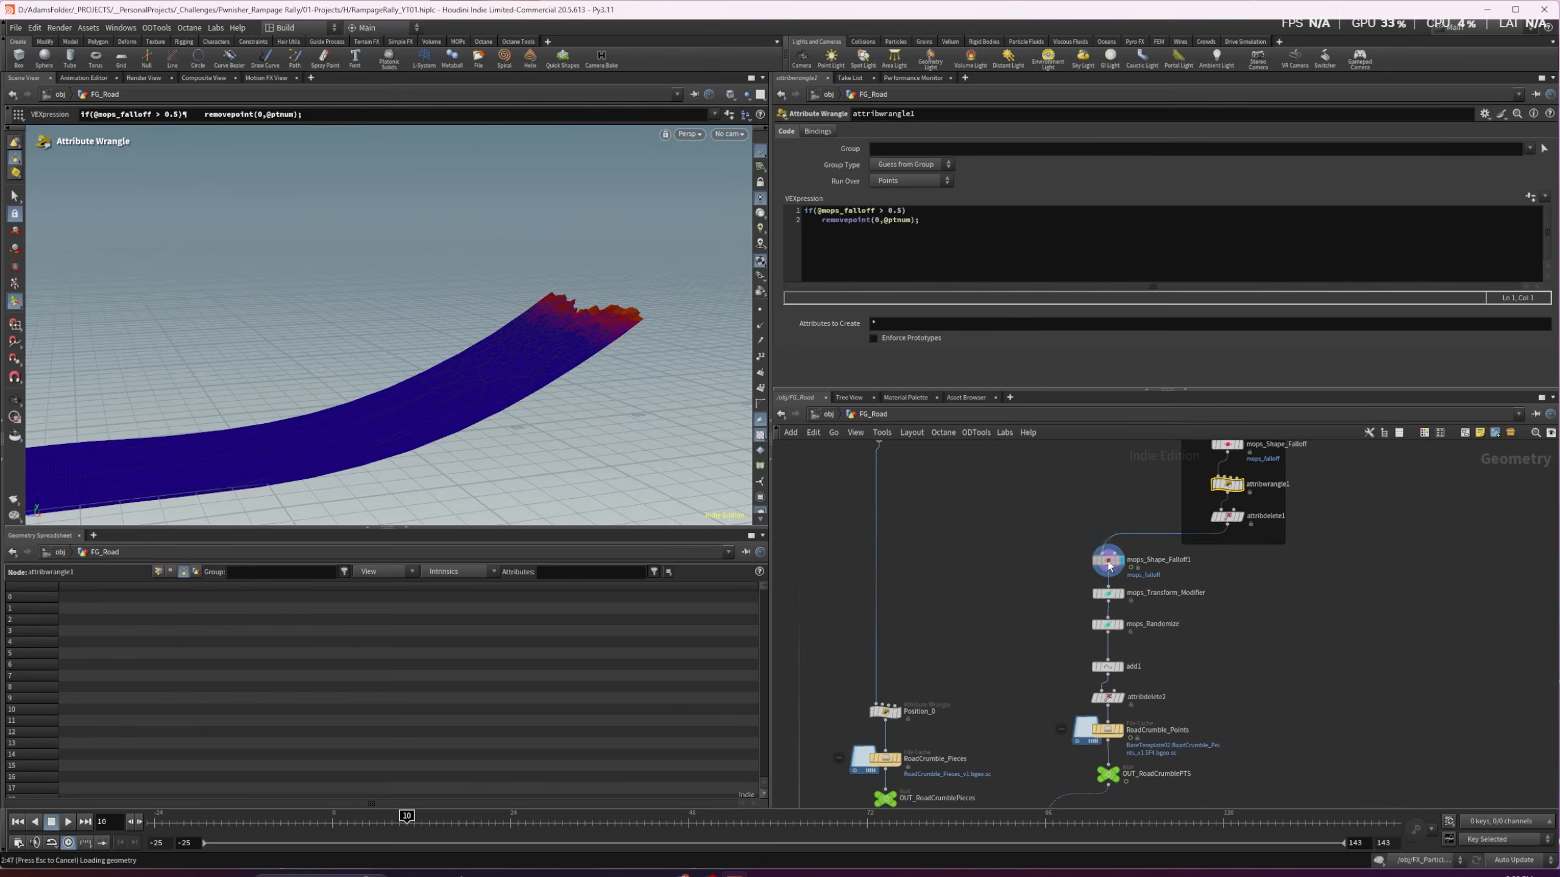
left_click_drag(414, 817, 868, 817)
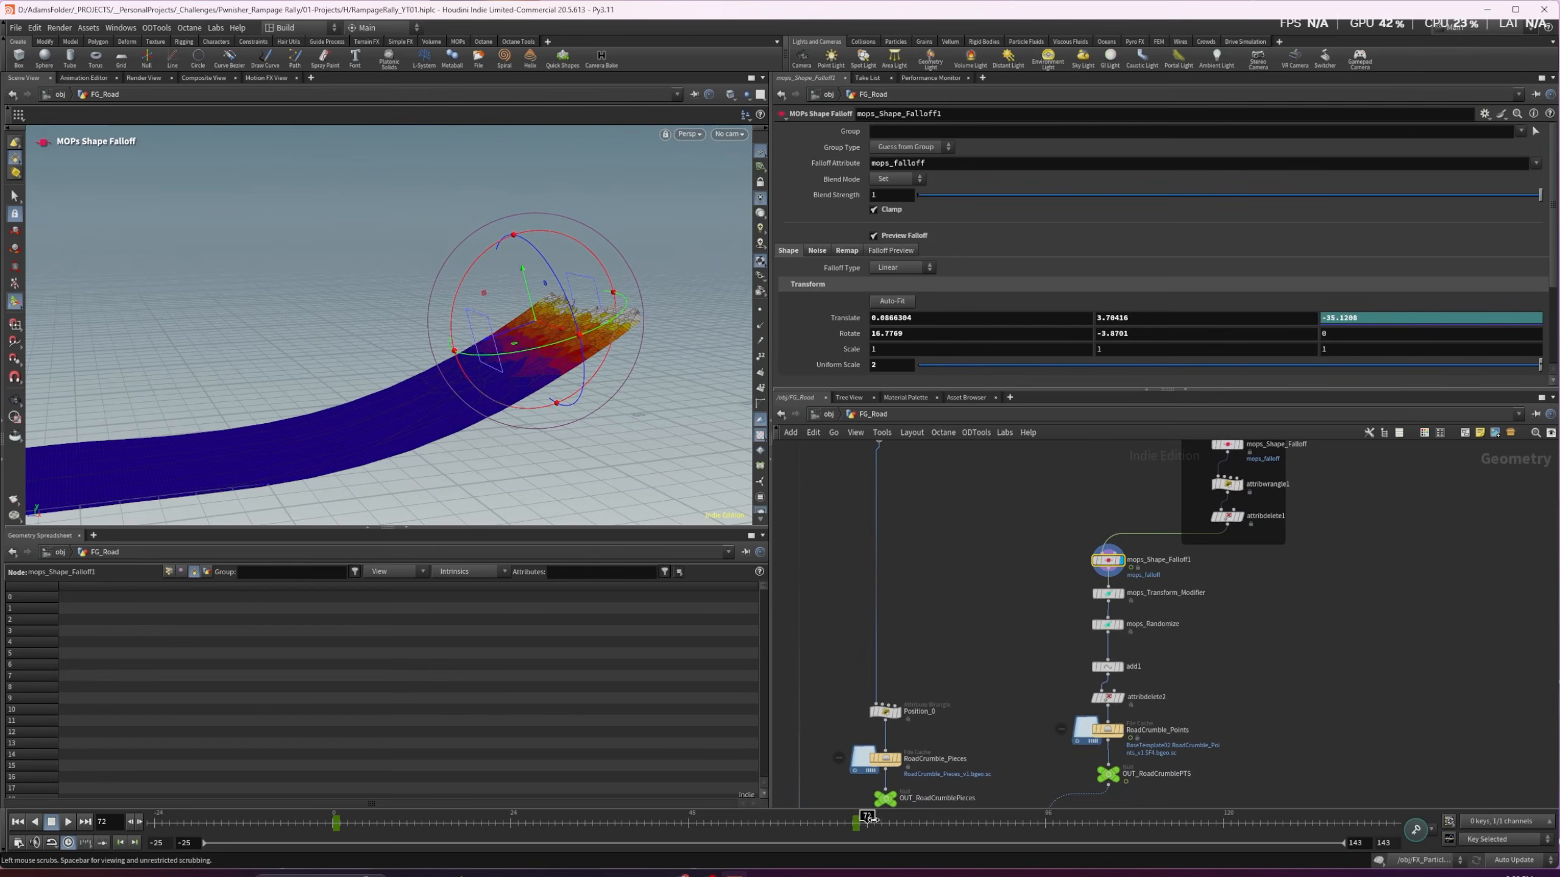
Display mops_Transform_Modifier and inspect its translate and scale settings and the separating road pieces from above
left_click(1123, 595)
left_click(1110, 595)
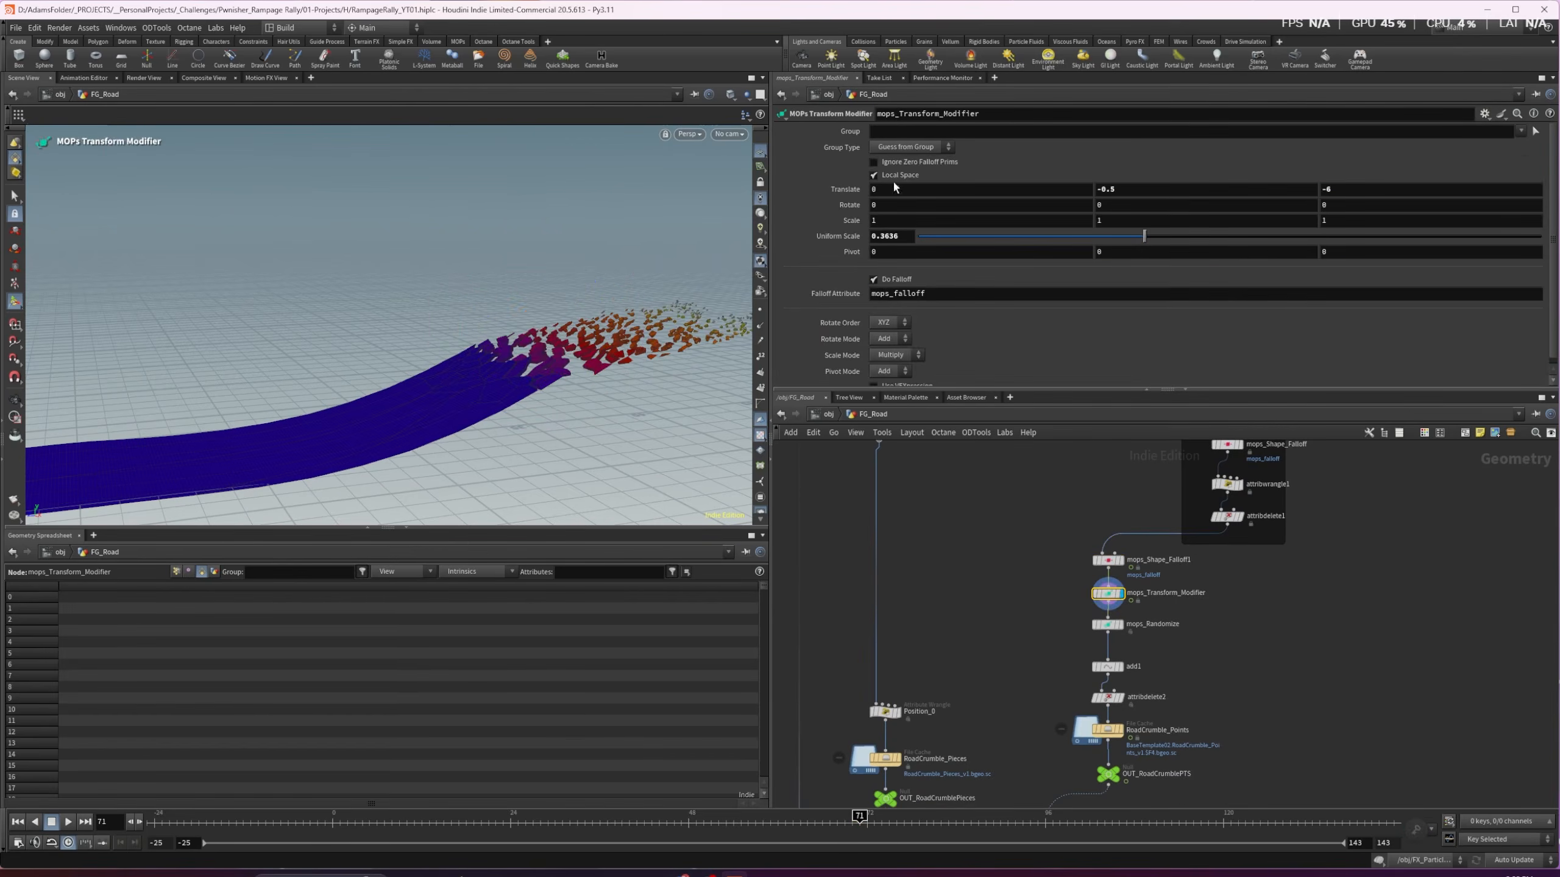
left_click_drag(485, 346, 629, 236, "alt")
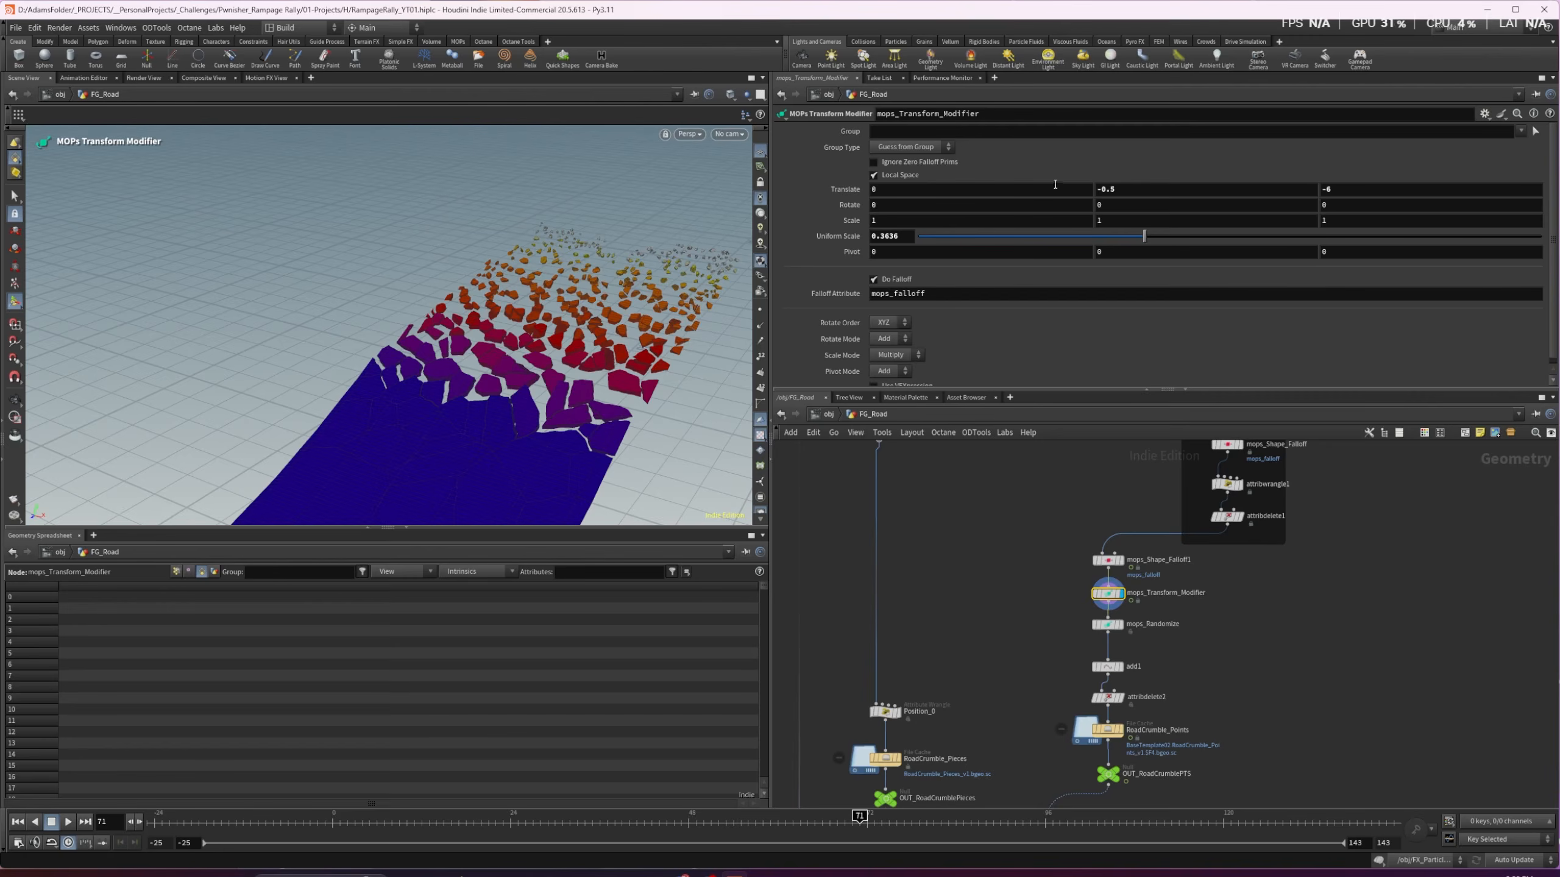
Display mops_Randomize and scrub the timeline to examine the scattered road pieces from several angles, ending at frame 42
left_click(1124, 630)
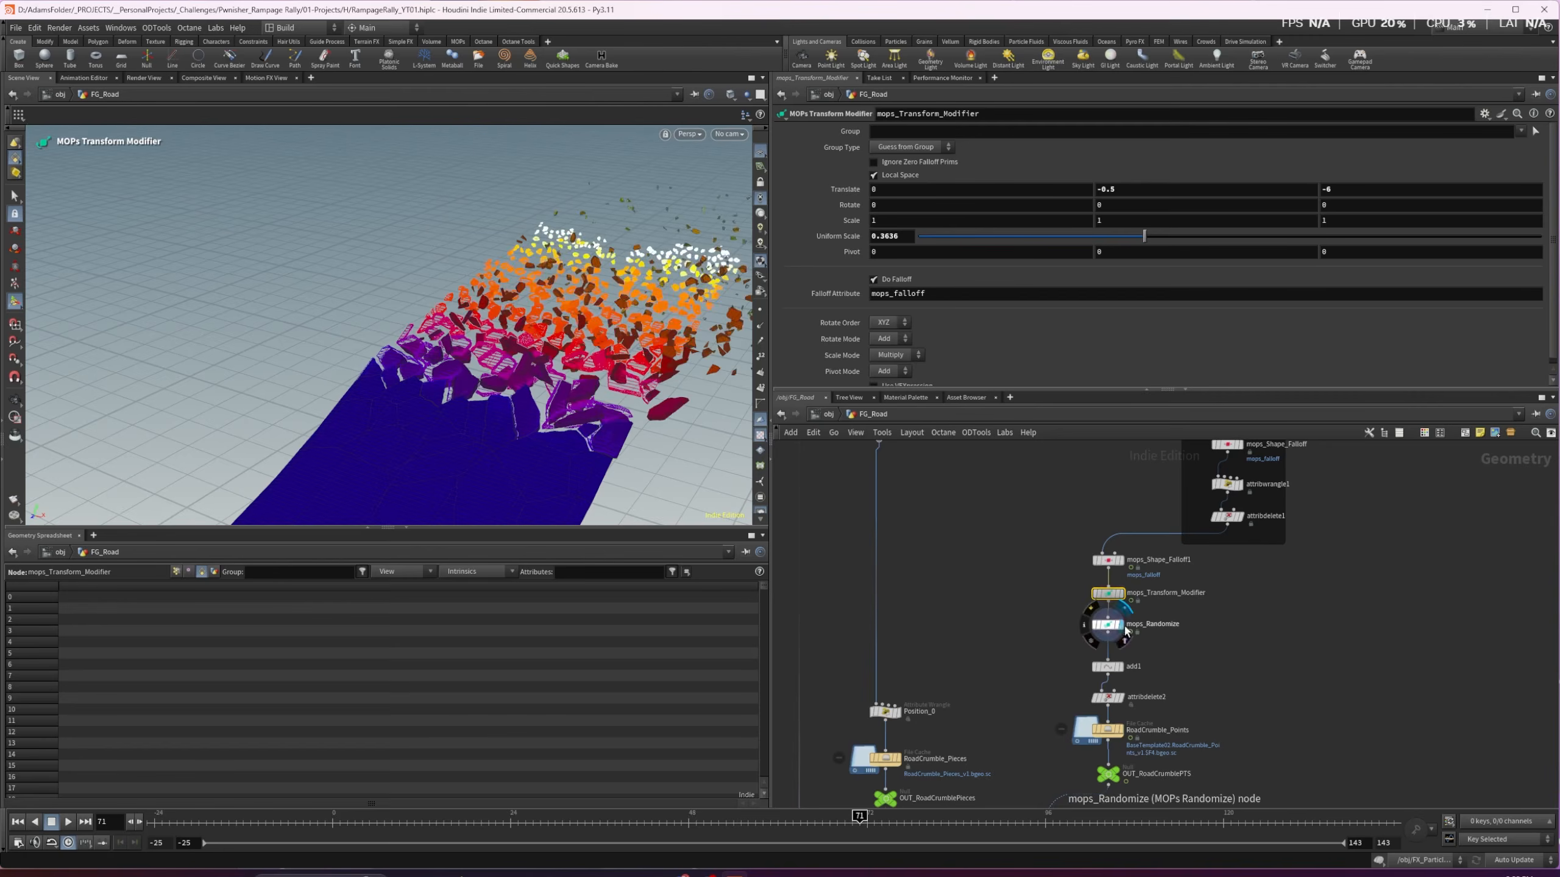
left_click(1109, 627)
left_click_drag(488, 329, 534, 385, "alt")
left_click_drag(790, 823, 688, 806)
left_click_drag(362, 396, 328, 431, "alt")
scroll(321, 396, "down", 5)
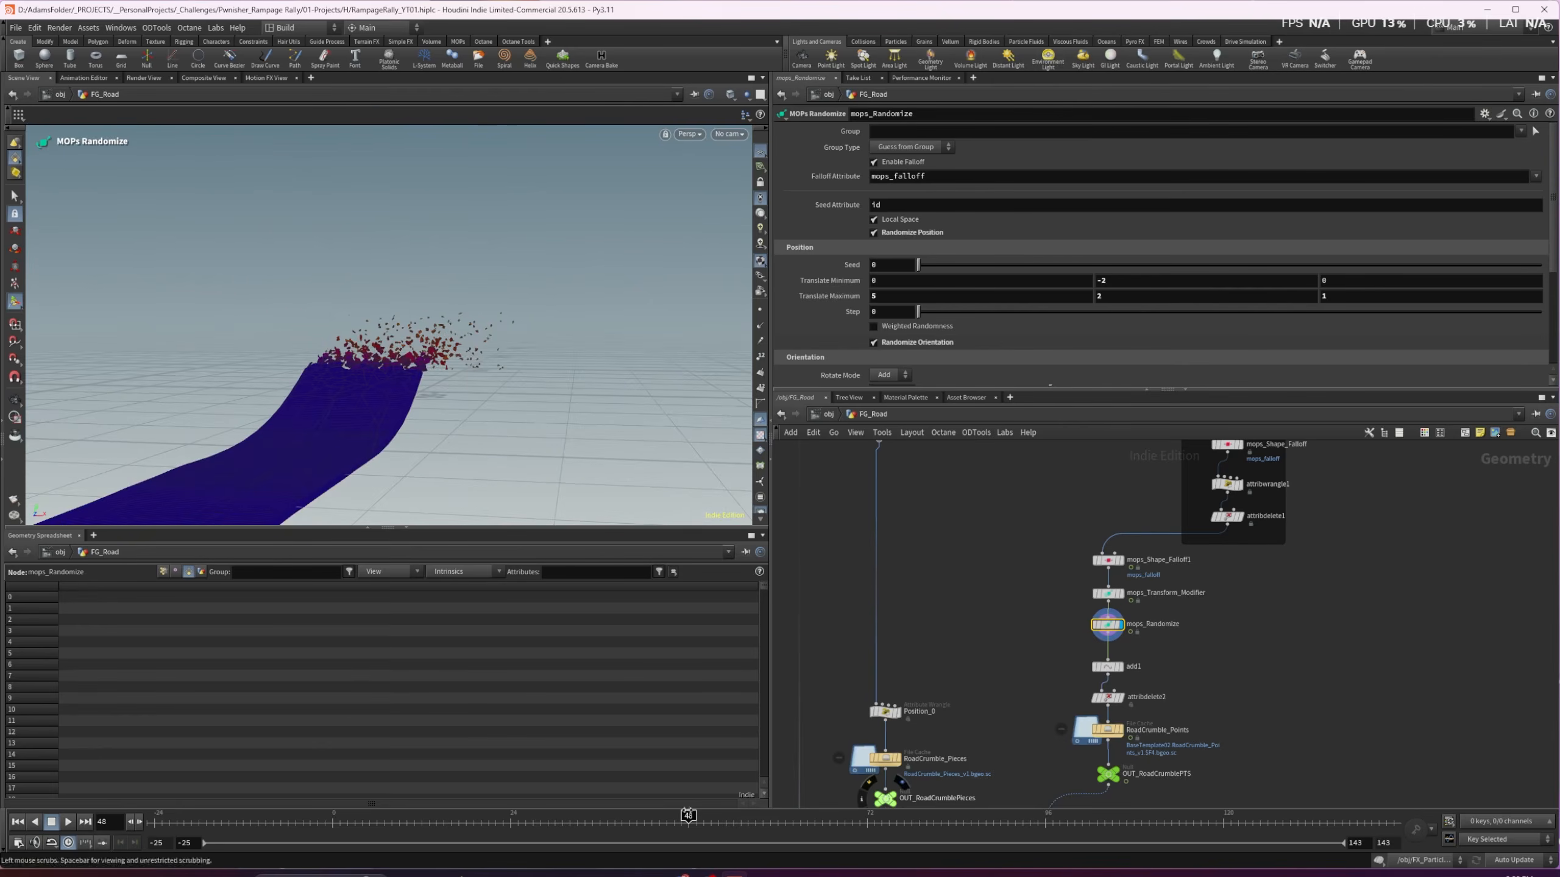
left_click_drag(488, 815, 498, 814)
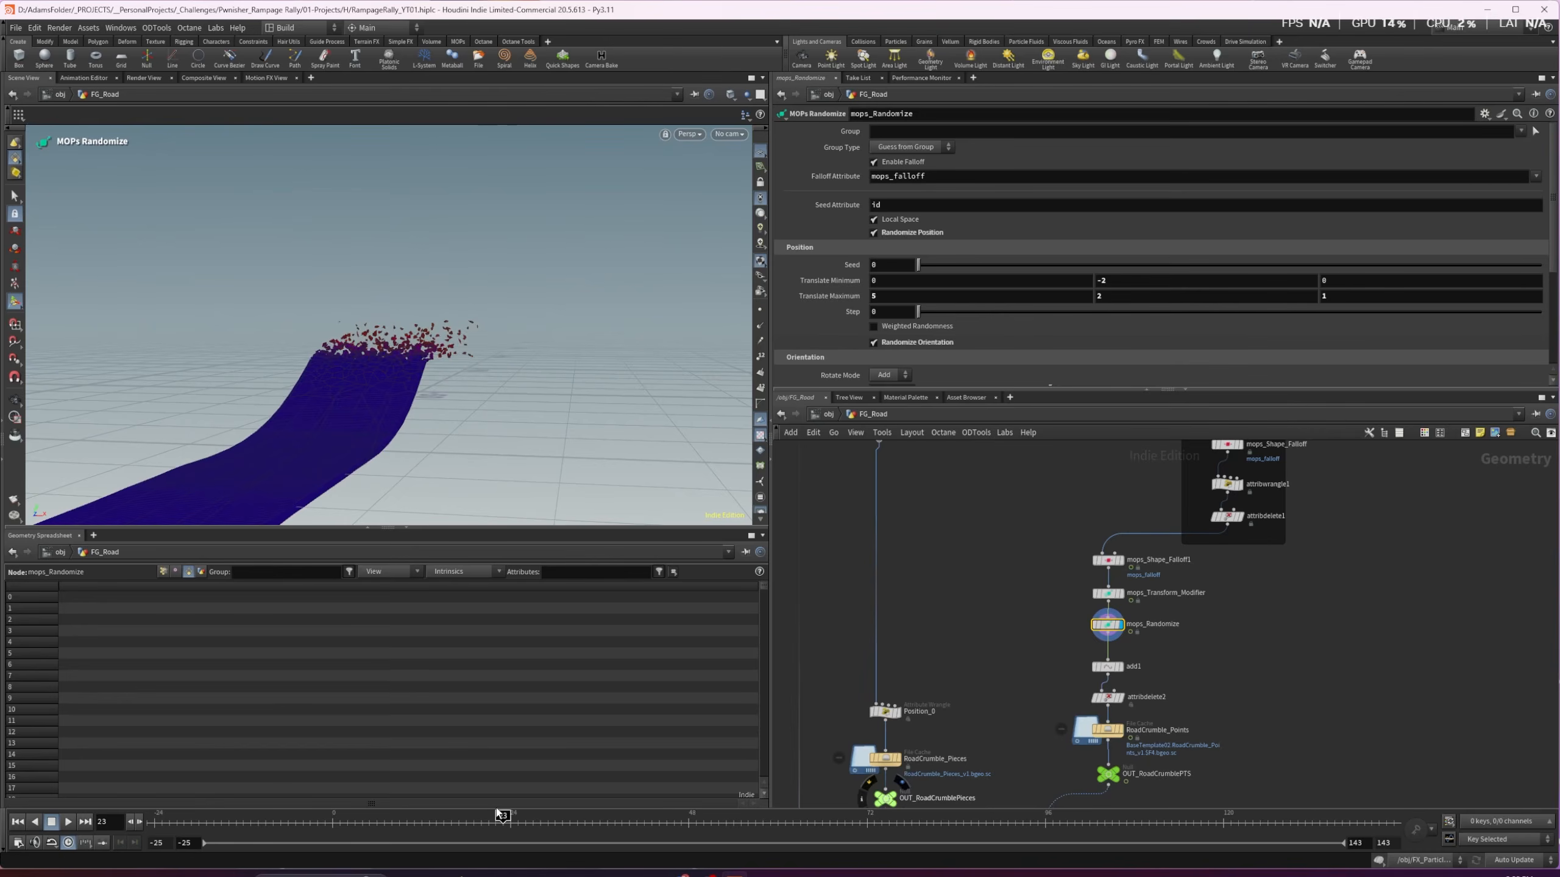
left_click_drag(502, 815, 533, 815)
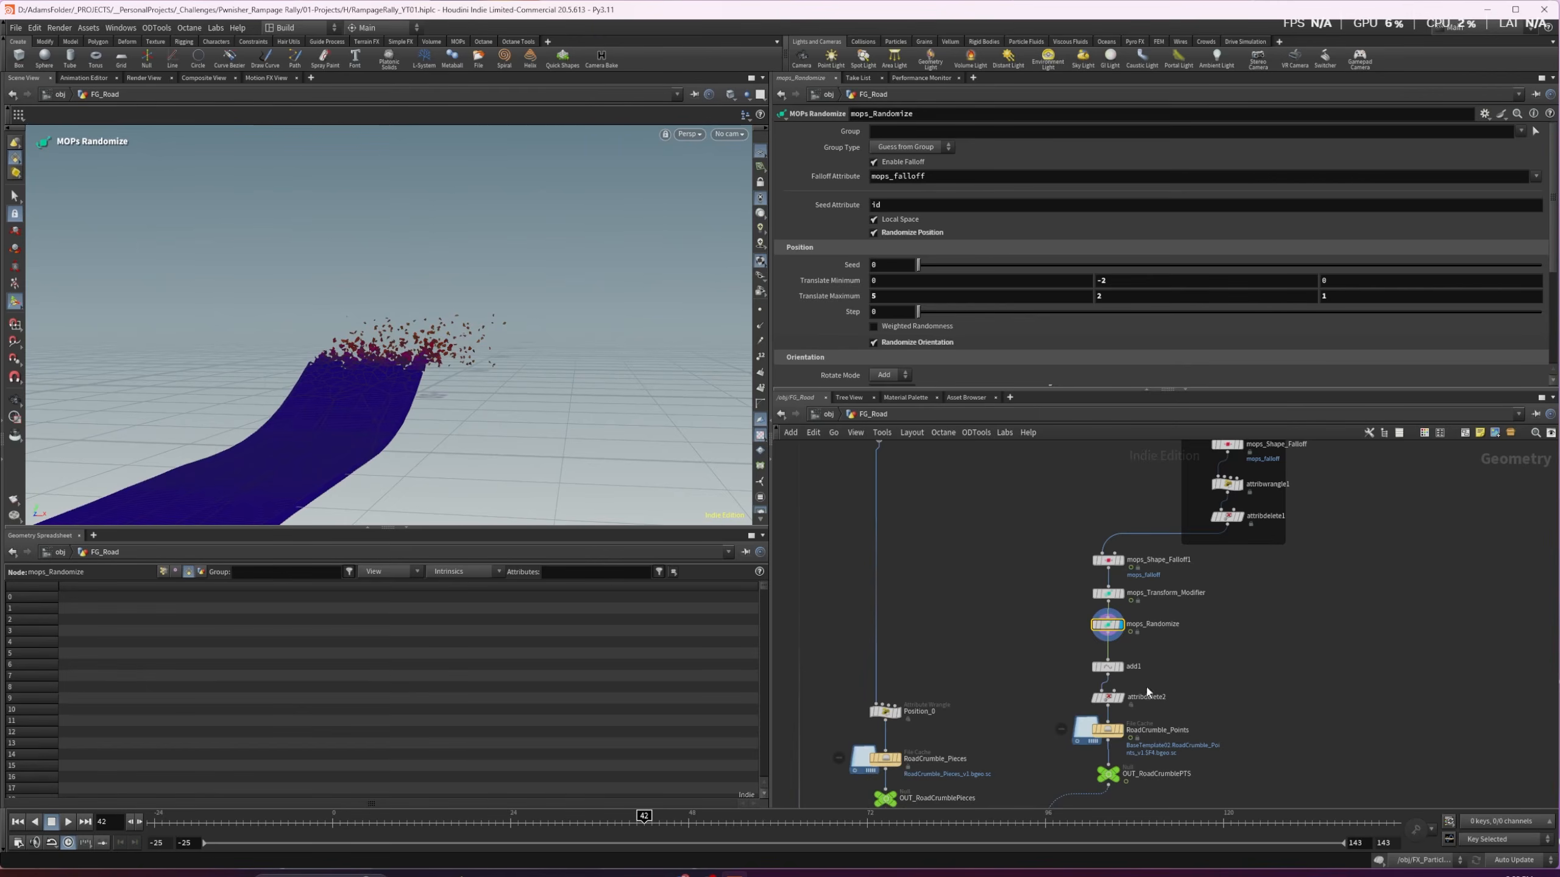
Display the add1 node that follows mops_Randomize and examine its points from an orbited view
left_click_drag(312, 384, 334, 409, "alt")
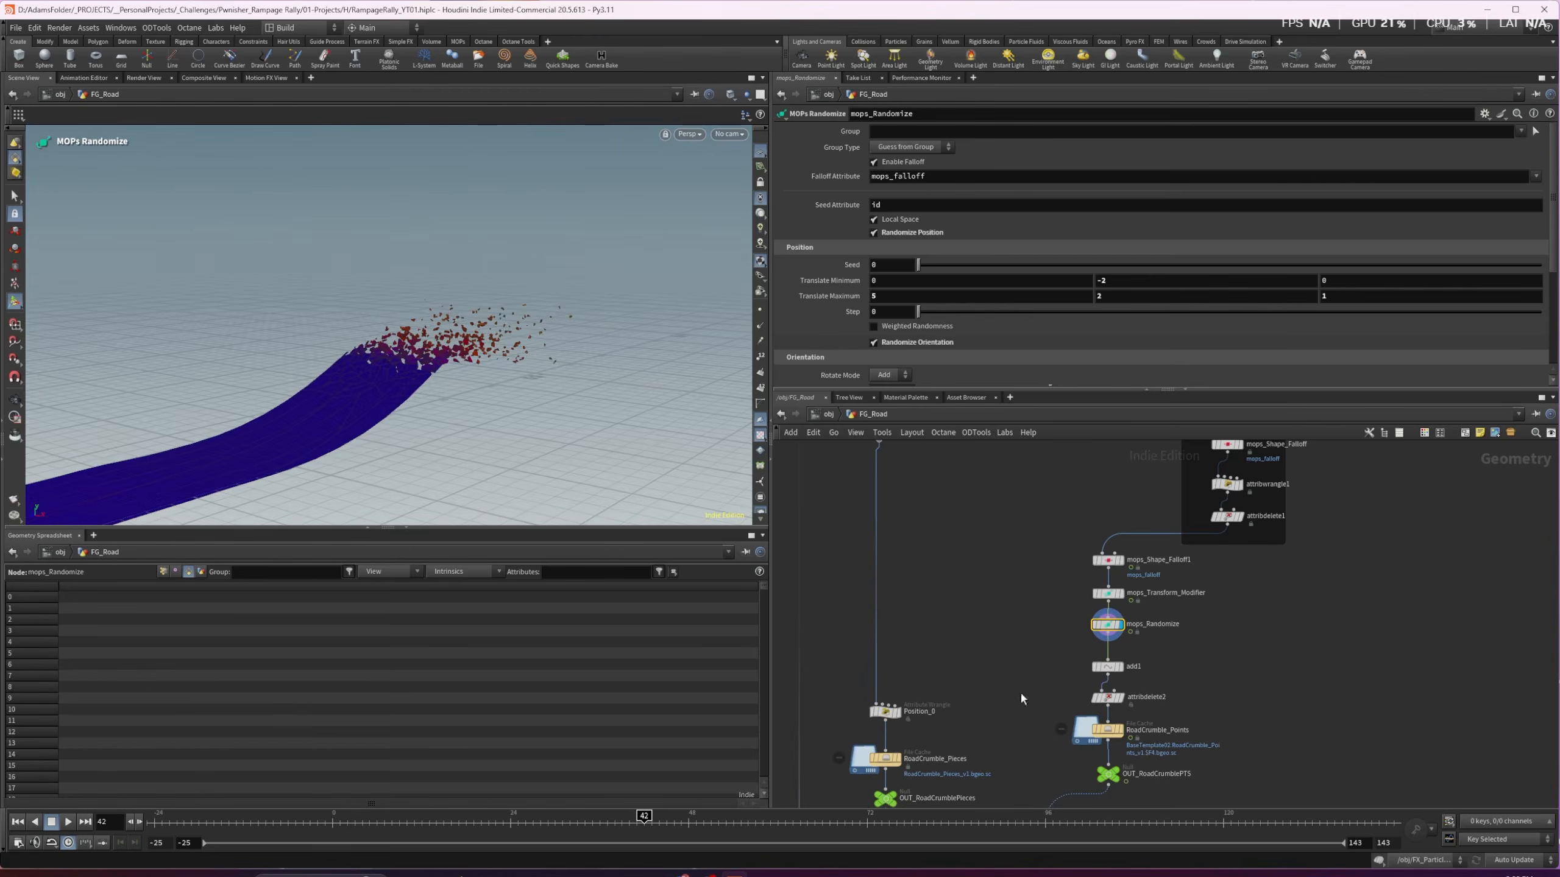
left_click_drag(1113, 670, 1113, 661)
left_click(1109, 659)
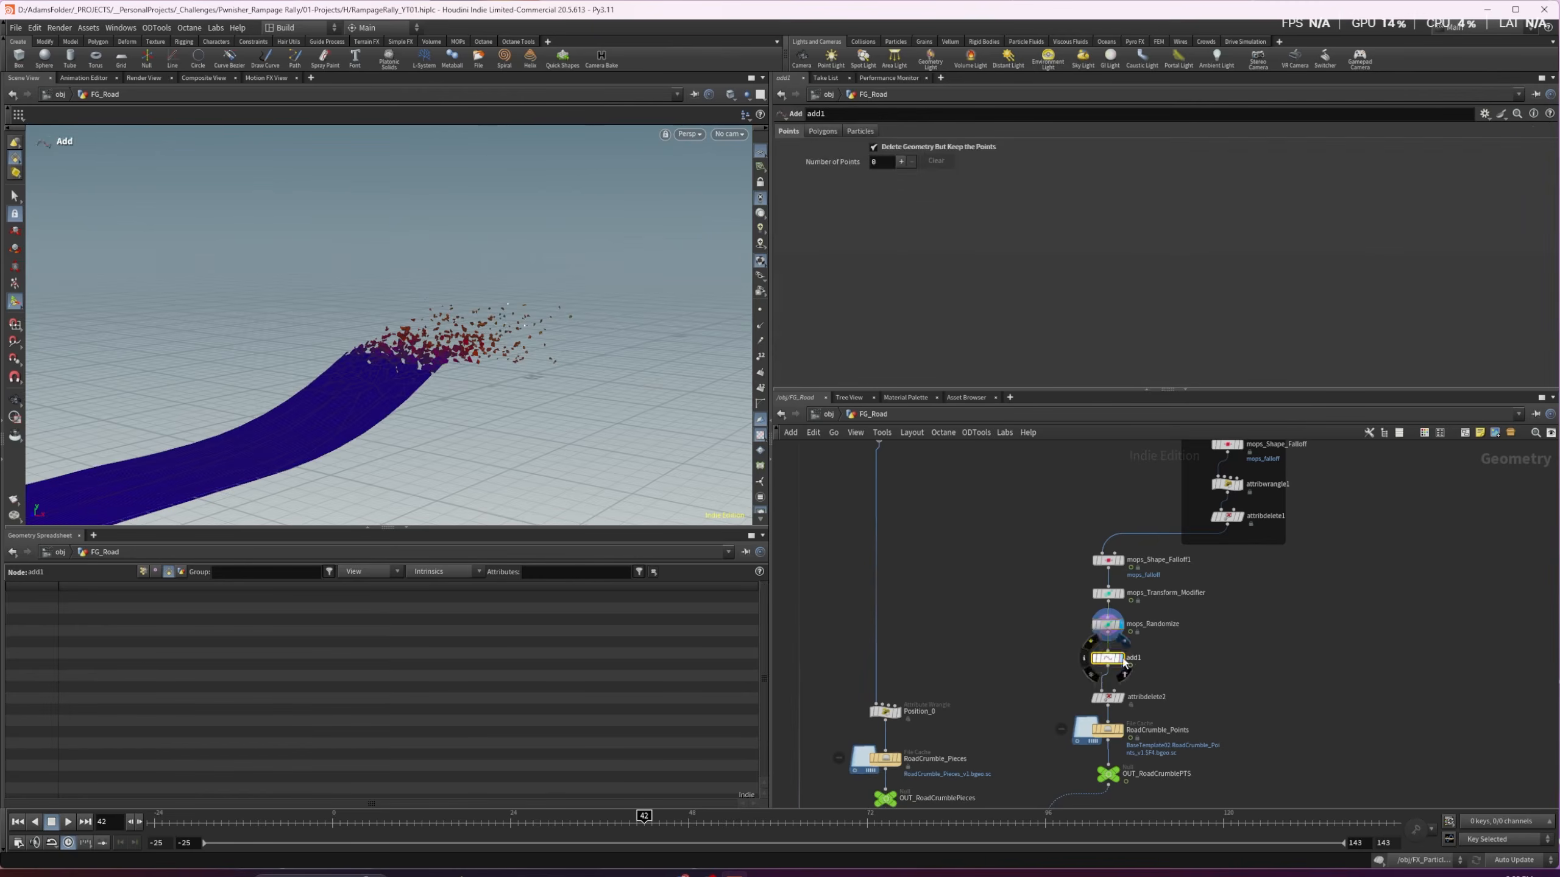
left_click(1120, 659)
left_click_drag(393, 342, 364, 373, "alt")
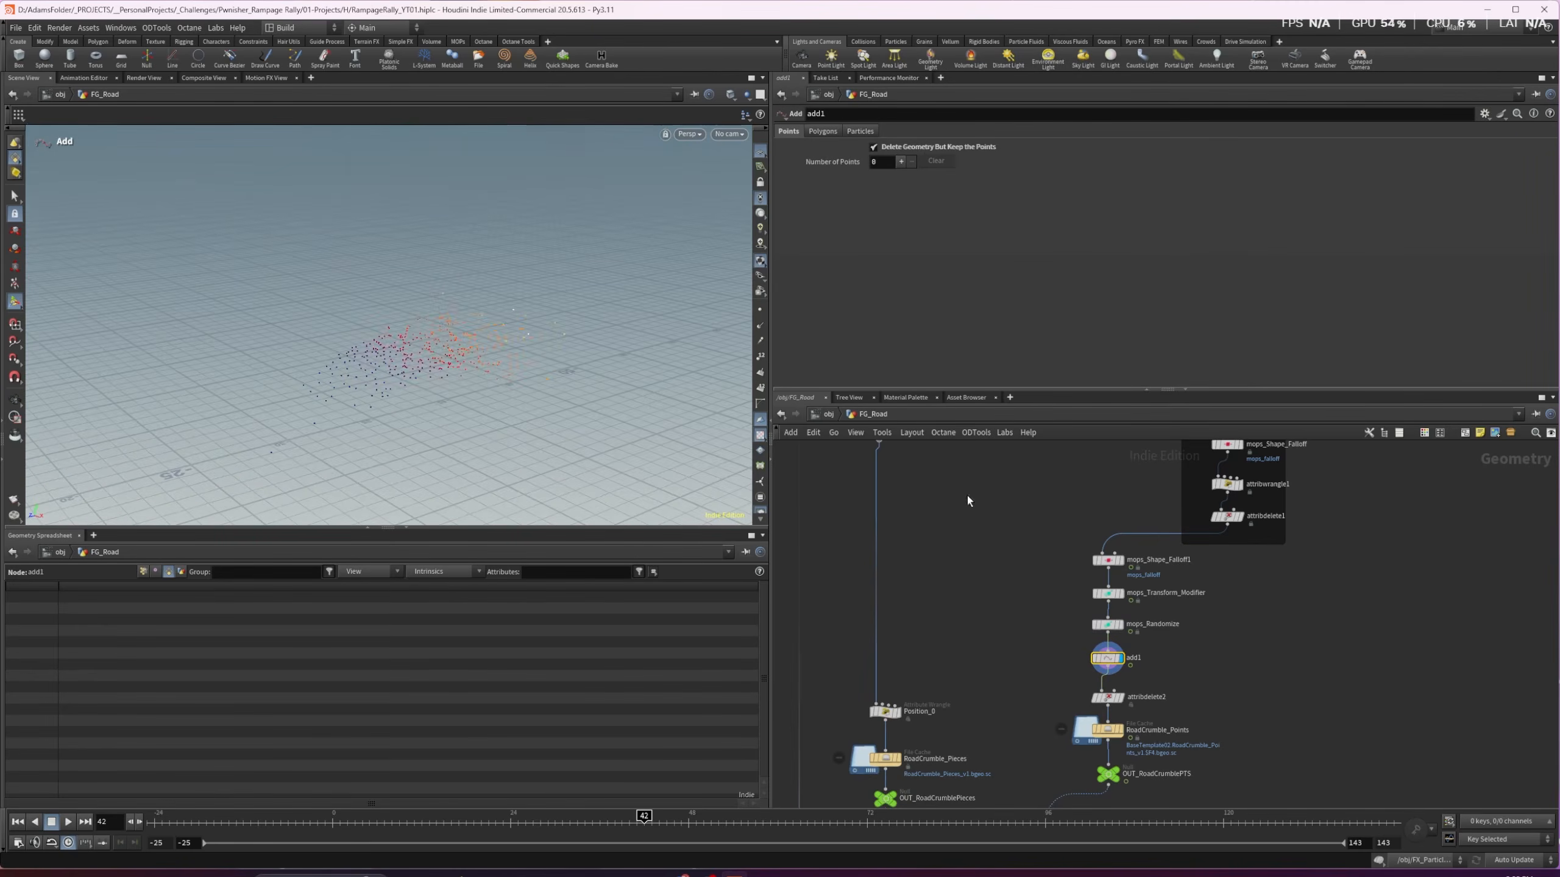
Display the RoadCrumble_Points file cache and examine its cached points and cache settings
left_click(1118, 730)
left_click(1106, 730)
mouse_move(973, 671)
middle_mouse_down()
mouse_move(985, 542)
mouse_move(993, 648)
middle_mouse_up()
scroll(985, 543, "down", 2)
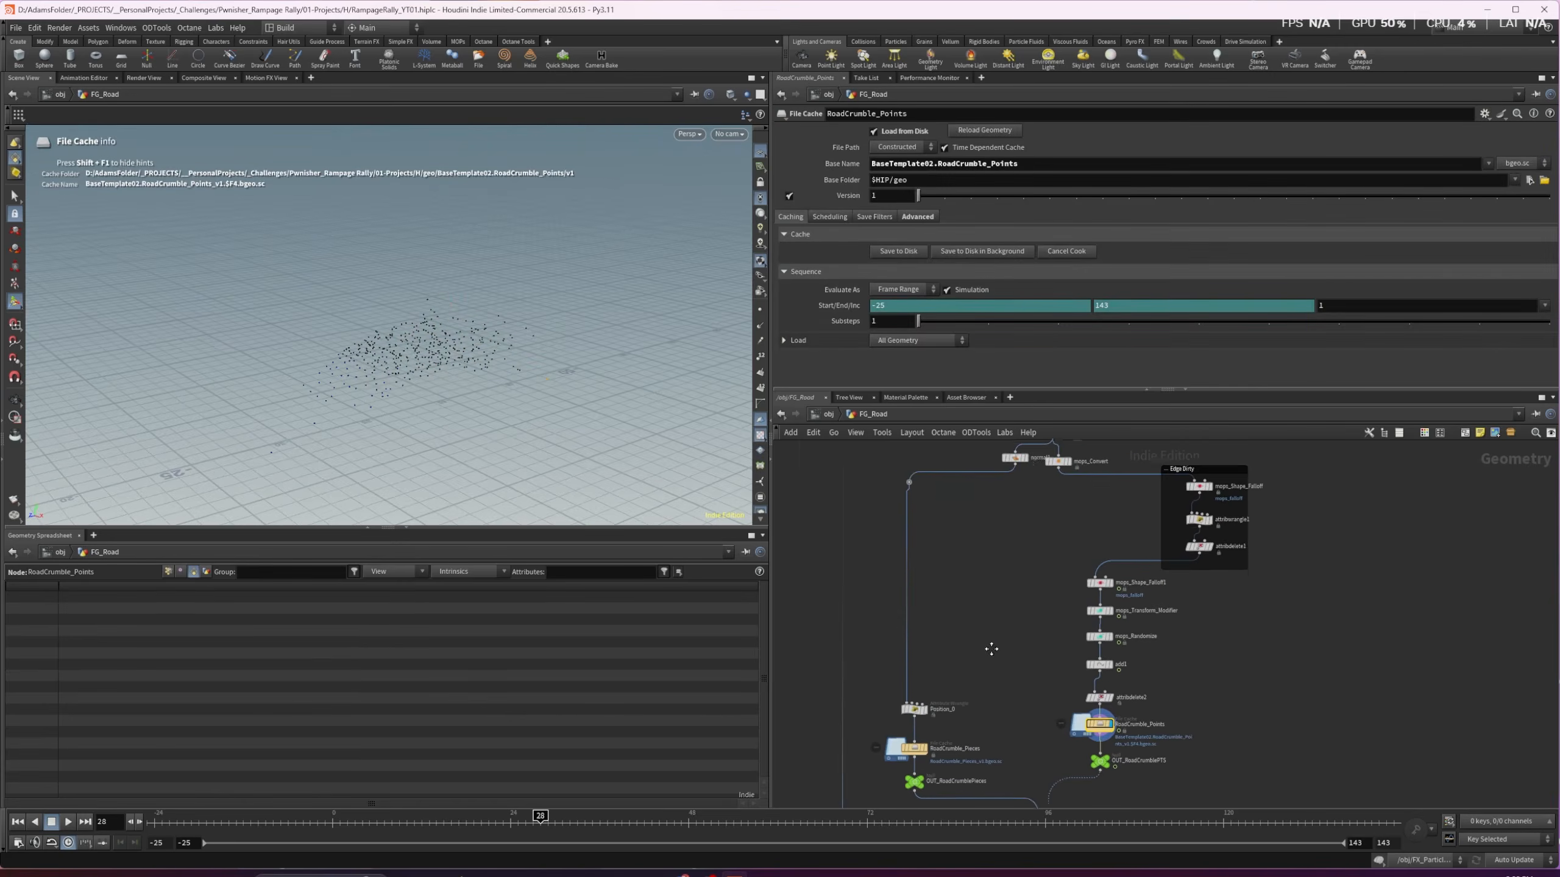
Display the normal node and Position_0 in turn to examine the road pieces, and select the RoadCrumble_Pieces cache
left_click(1028, 464)
left_click_drag(1017, 467, 994, 464)
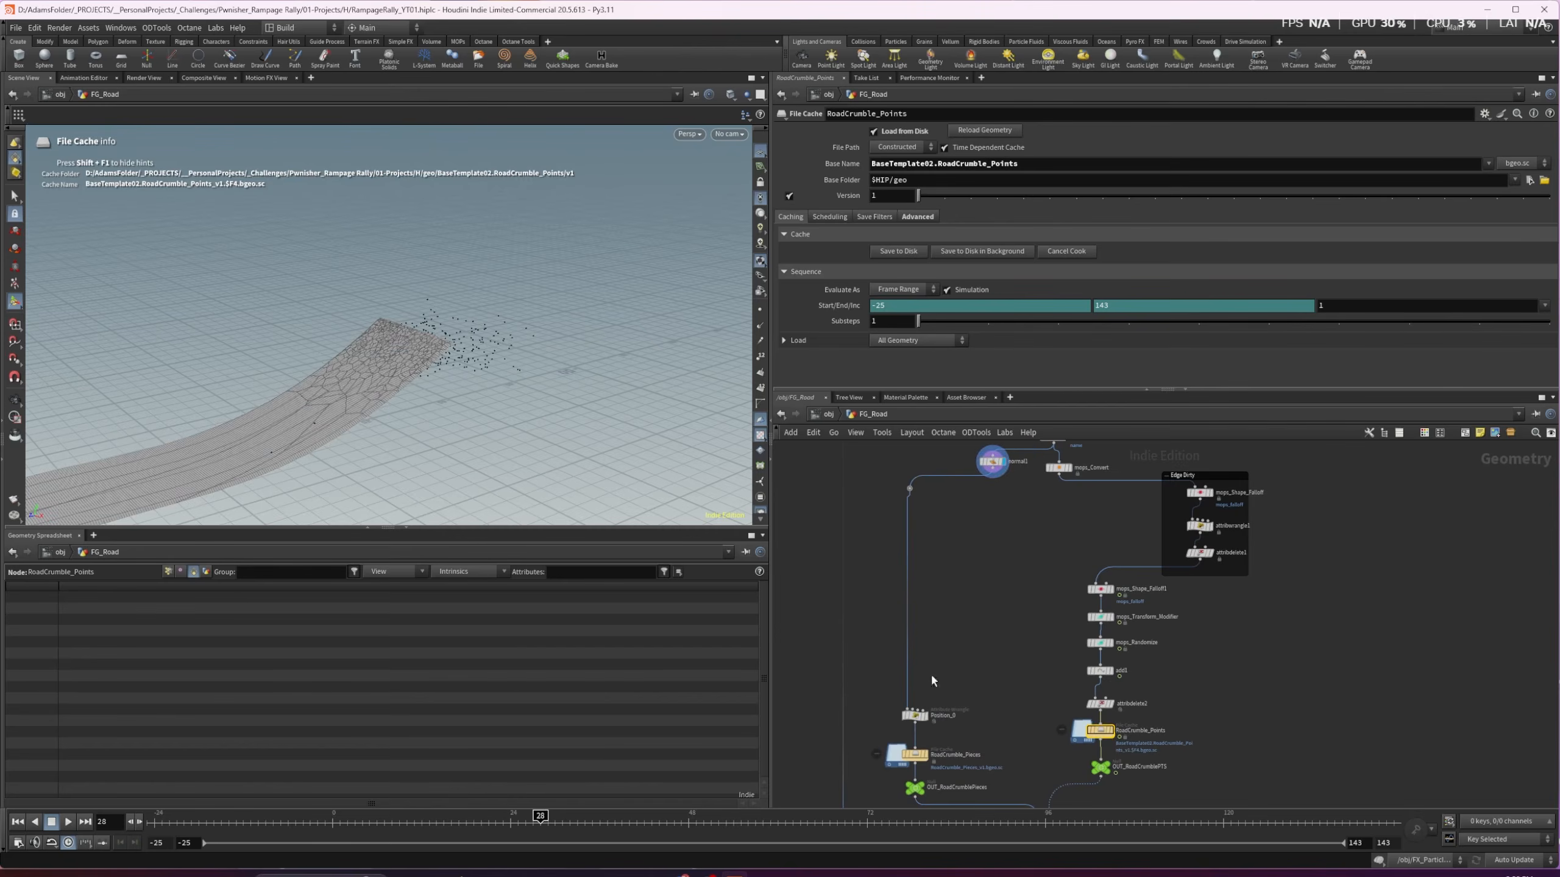
left_click(926, 717)
left_click_drag(344, 381, 92, 407, "alt")
left_click(917, 755)
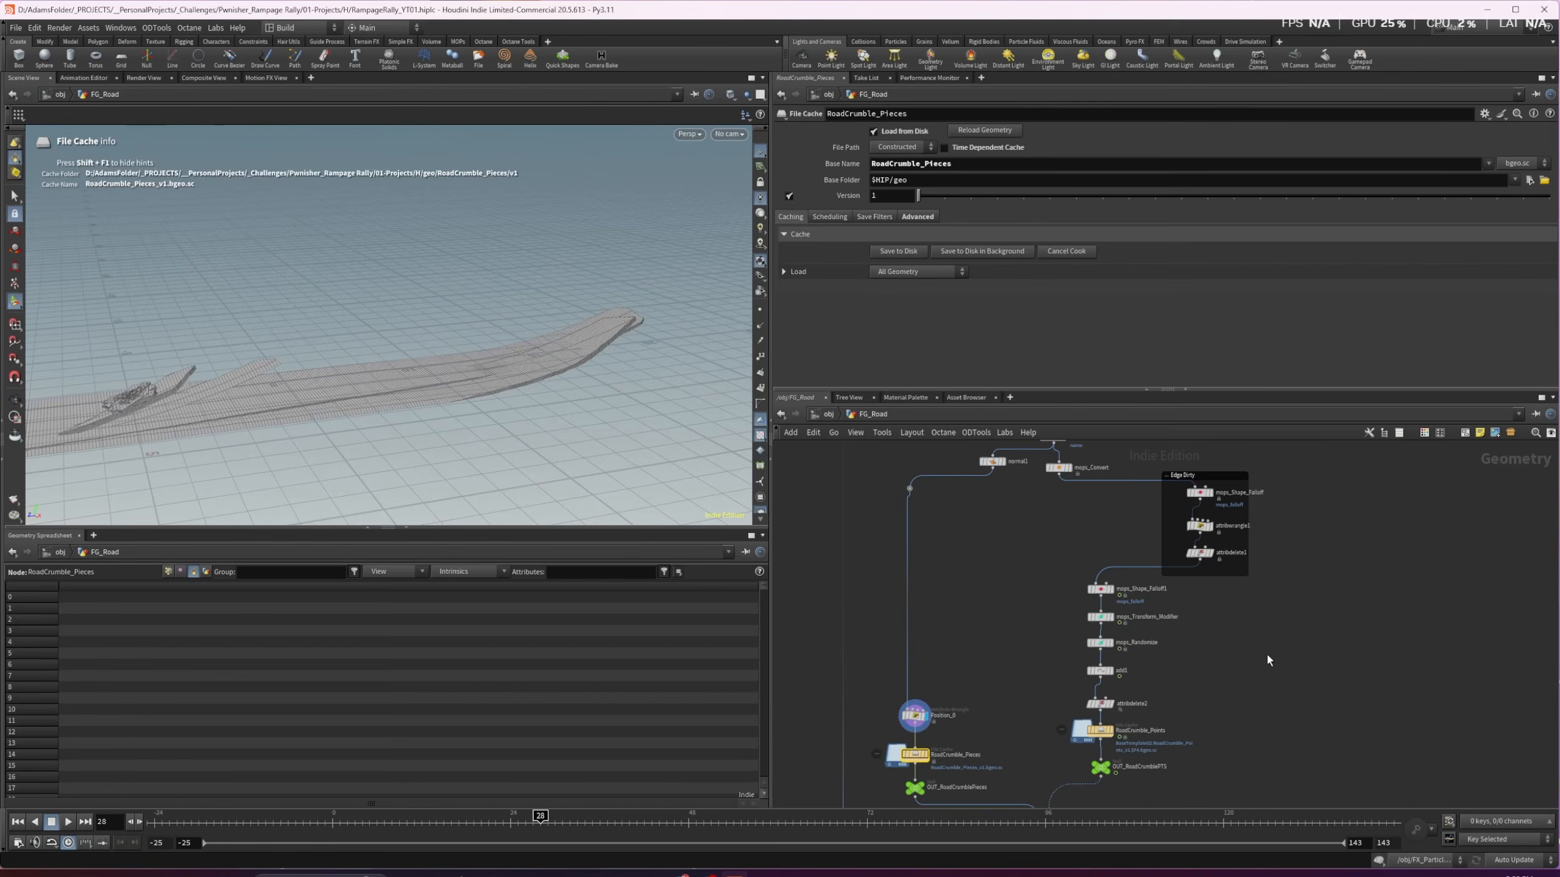
Compare the RoadCrumble_Points cache with the RoadCrumble_Pieces cache by displaying one after the other
left_click(1100, 733)
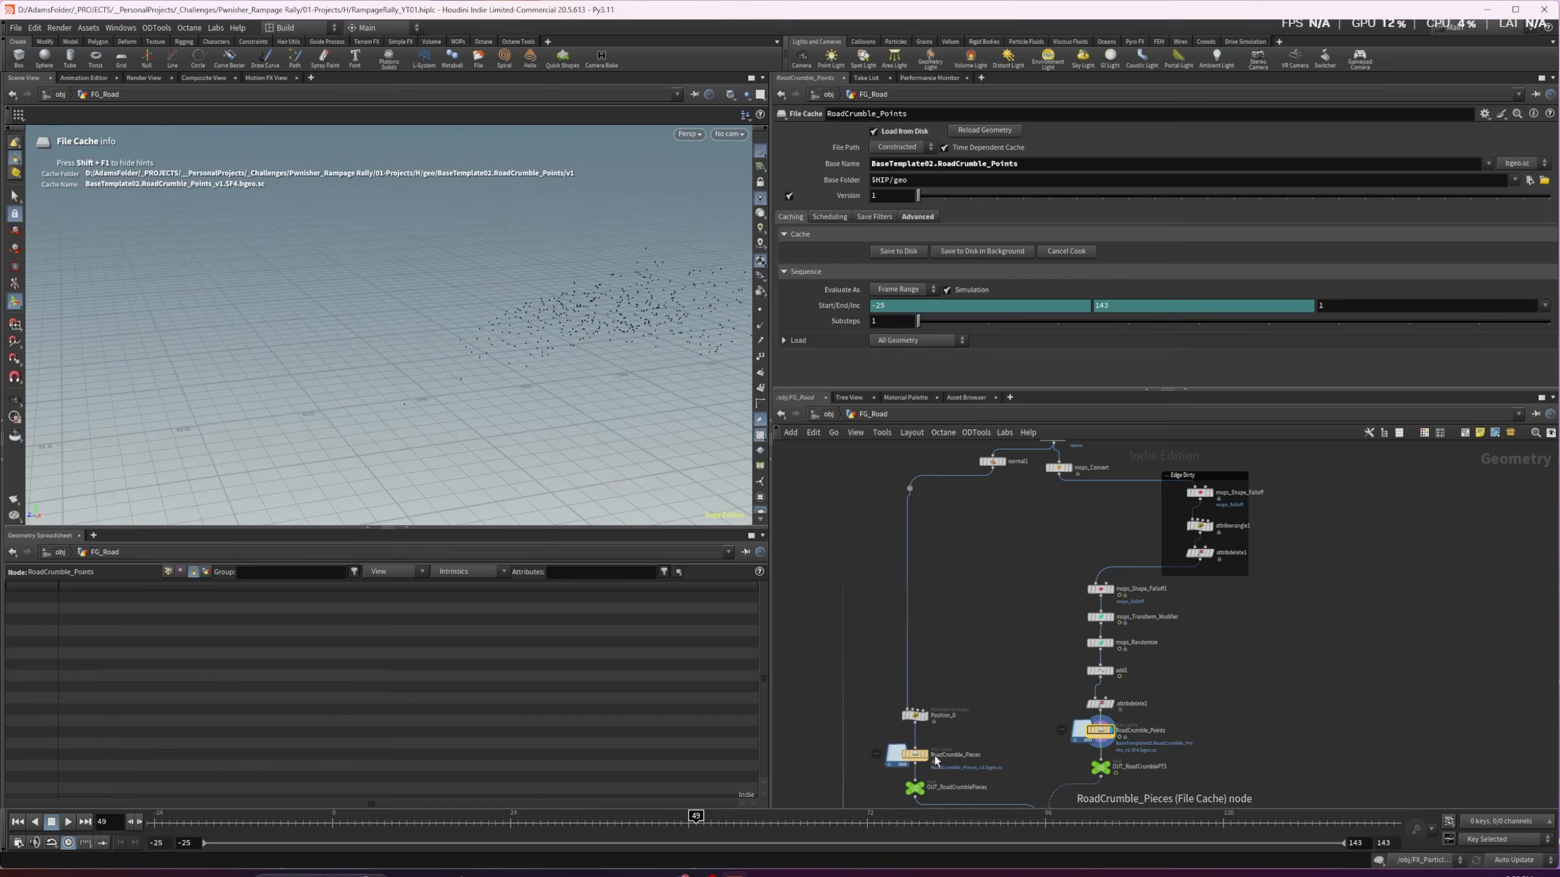
left_click(927, 759)
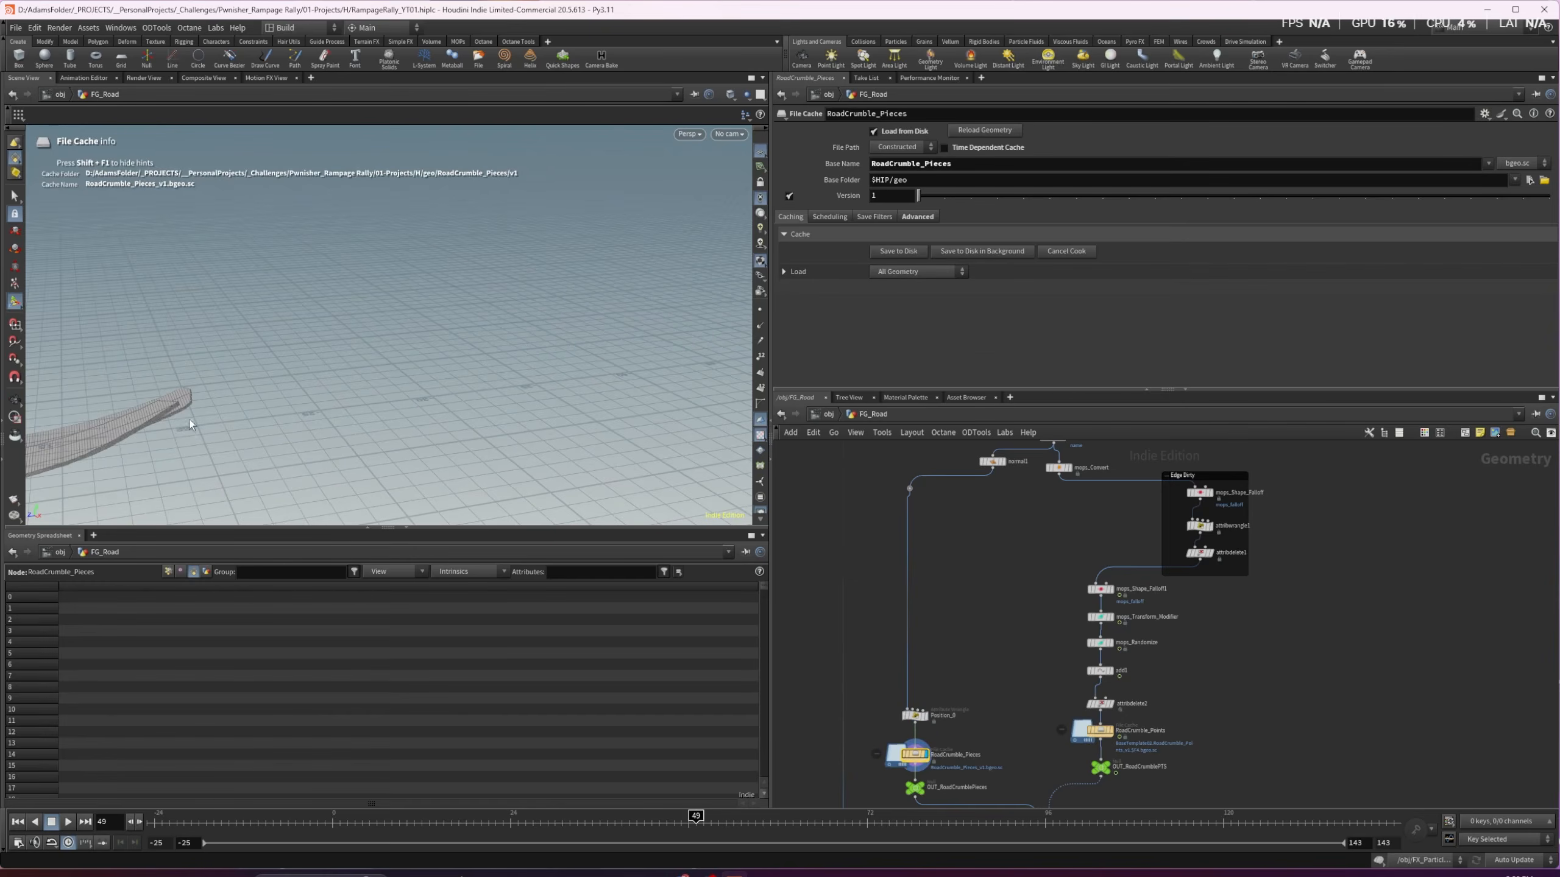
middle_click_drag(555, 322, 725, 270)
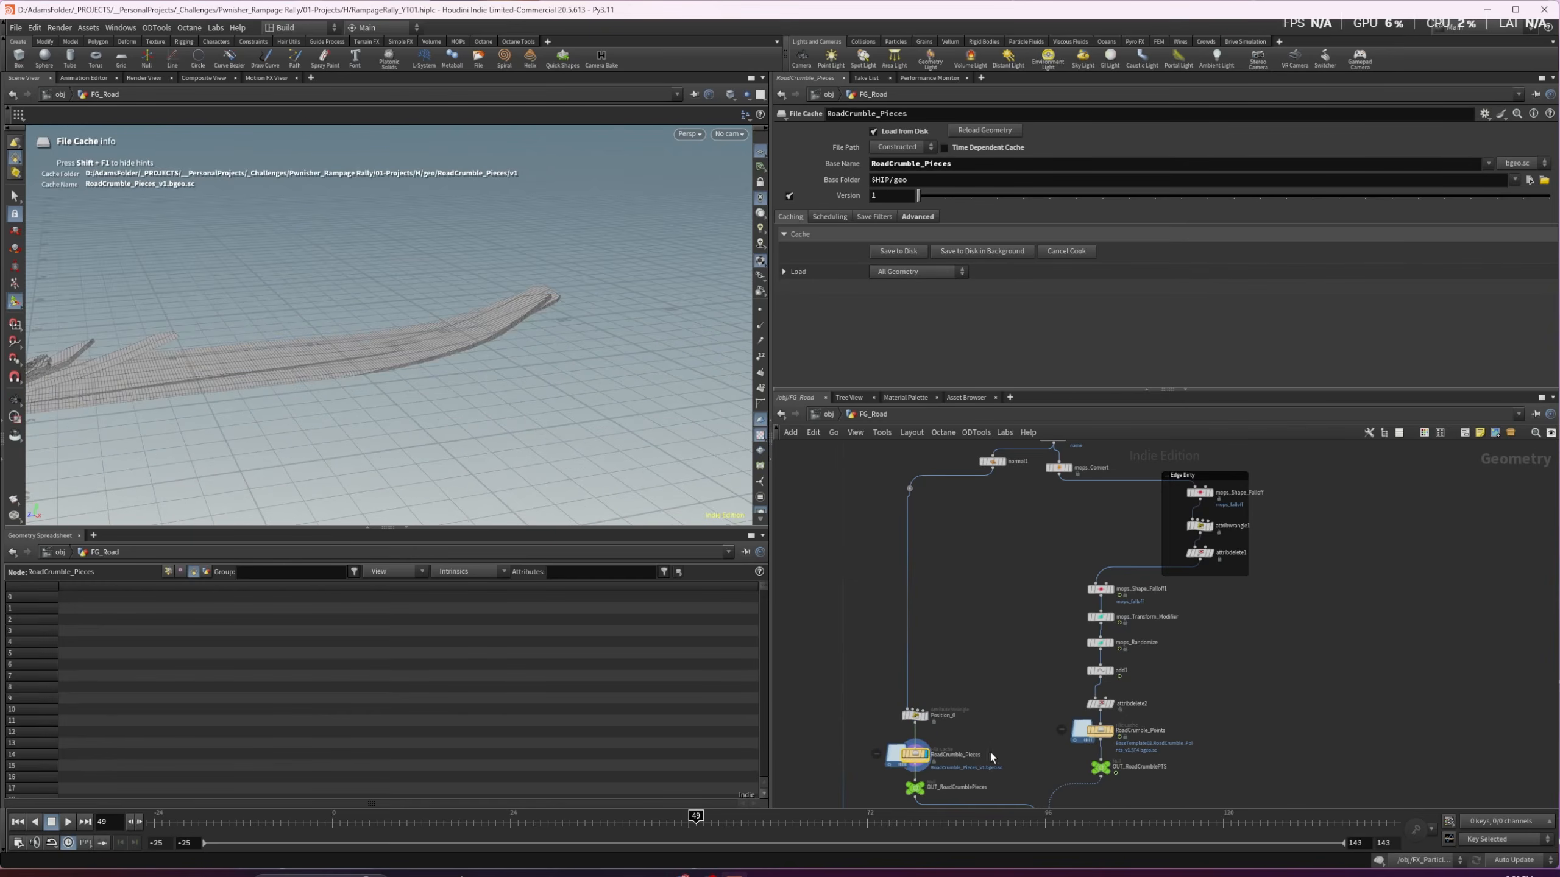
Display copytopoints1, examine its piece attribute settings, and scrub the crumbling road to frame 116
middle_click_drag(992, 754, 986, 610)
left_click(1050, 683)
left_click_drag(270, 329, 331, 380, "alt")
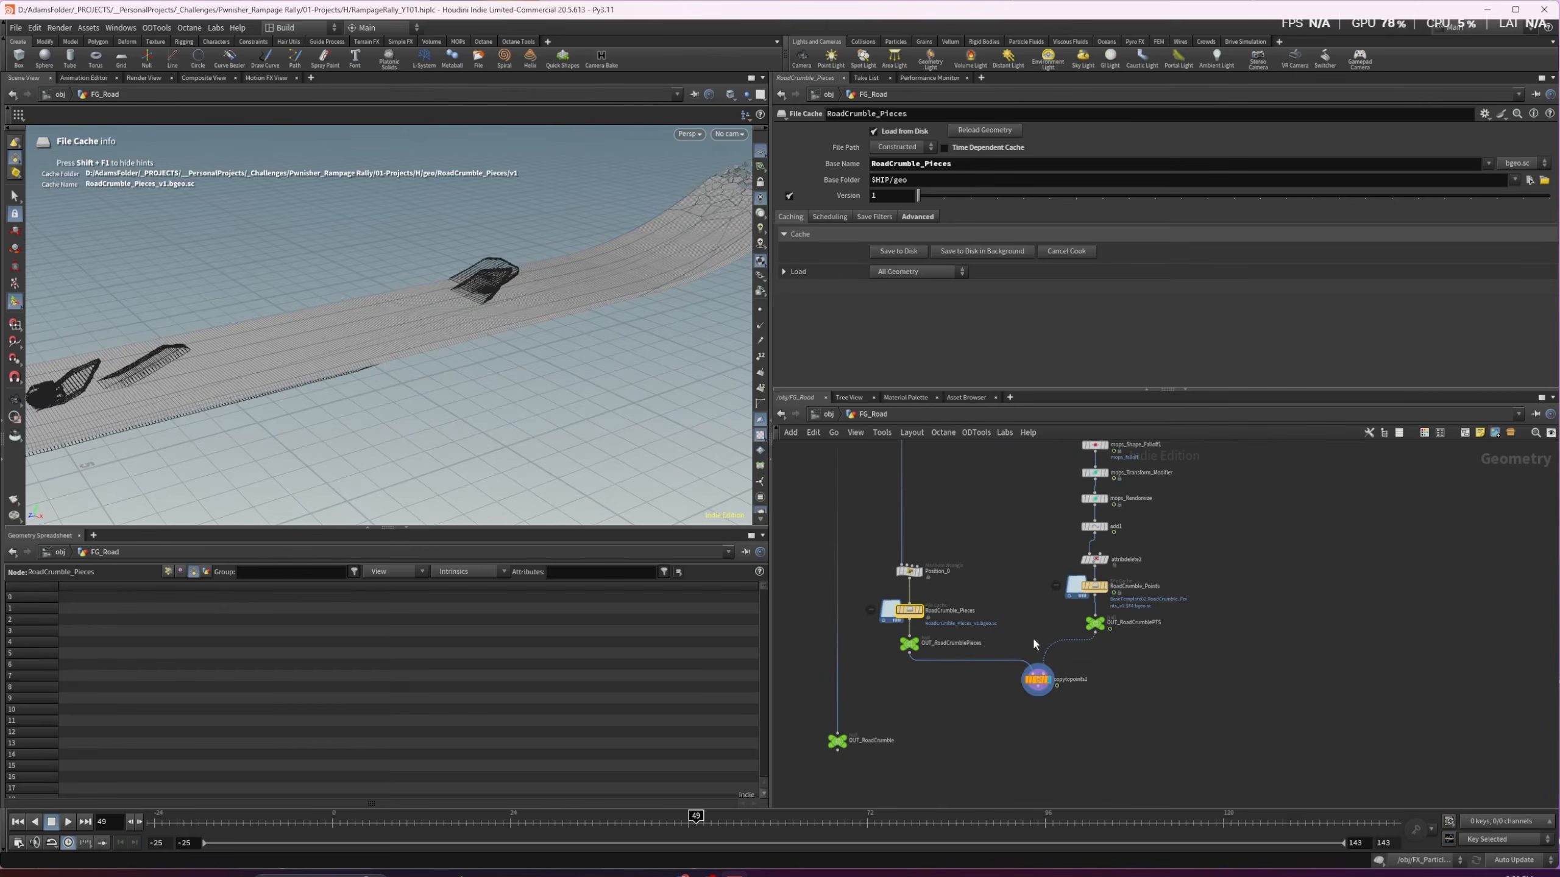
left_click(1038, 680)
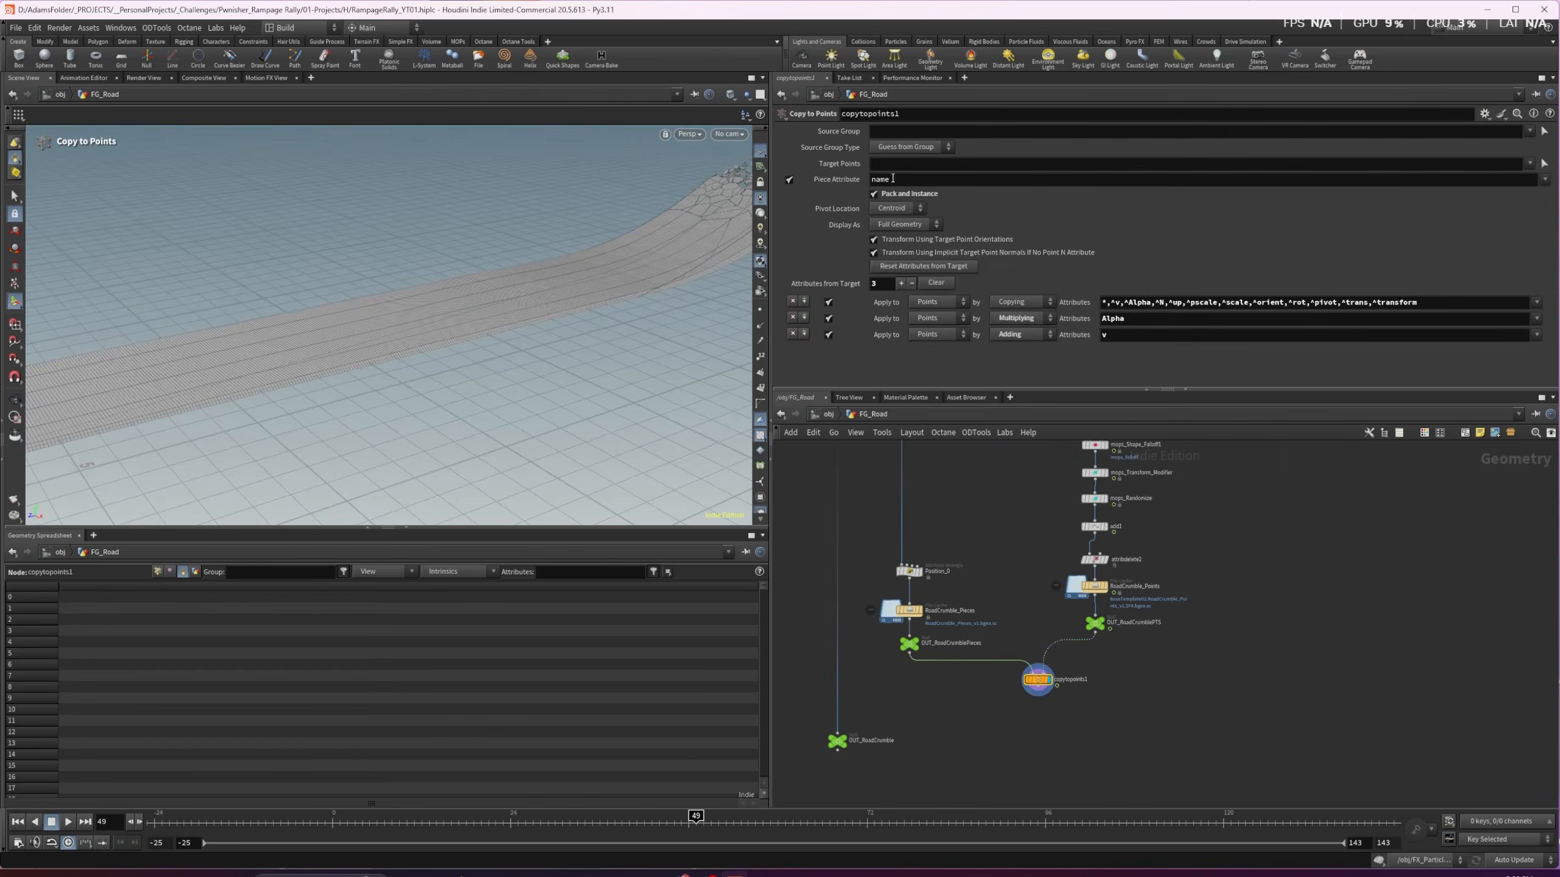
middle_click_drag(530, 284, 424, 353, "alt")
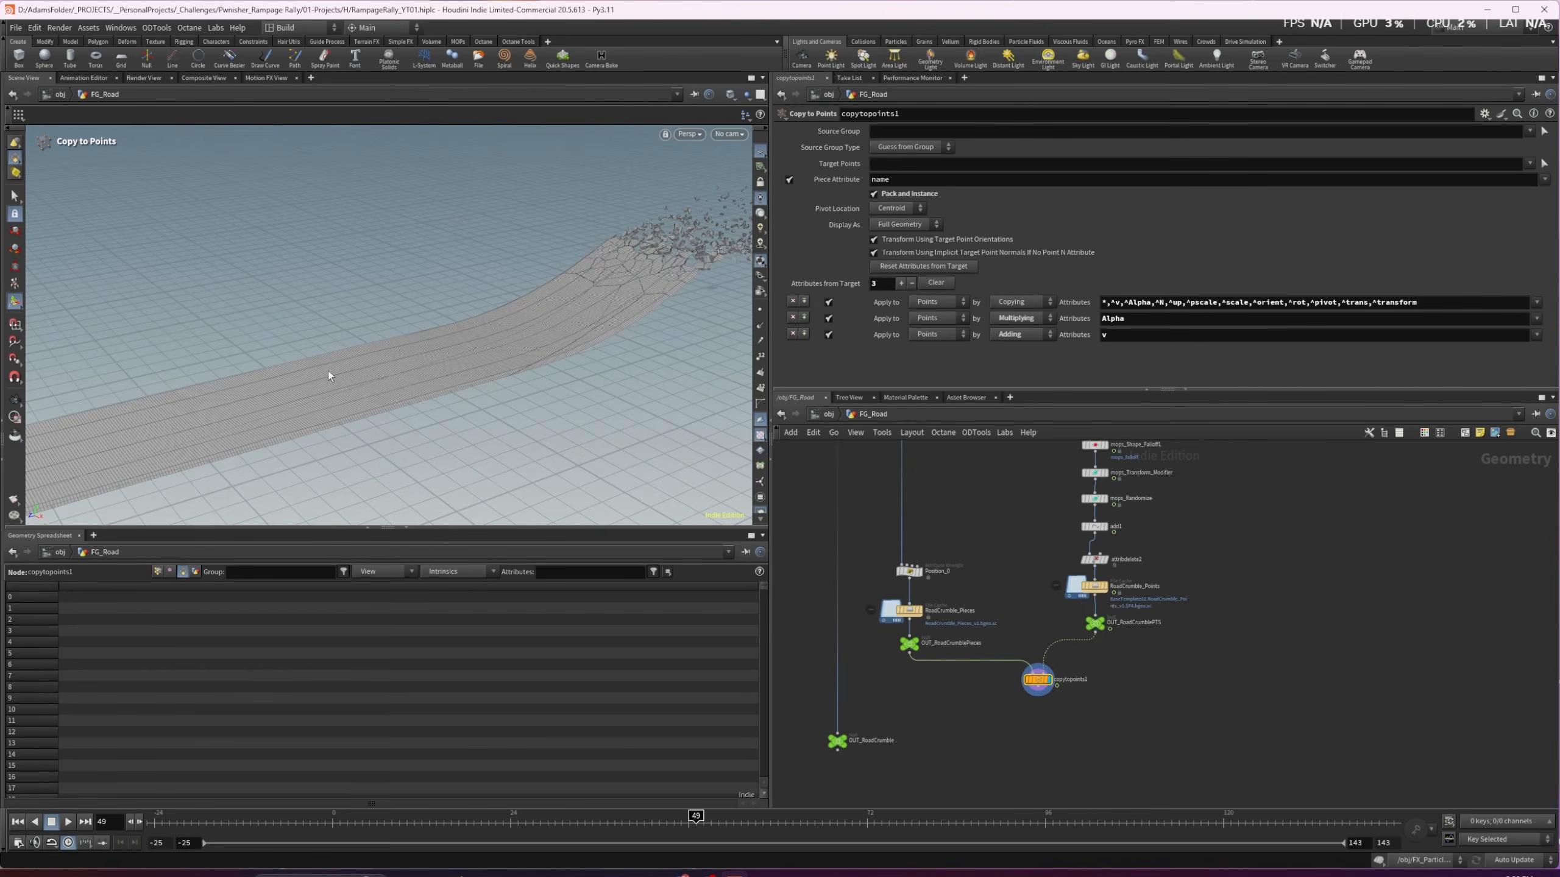
left_click_drag(680, 212, 546, 338, "alt")
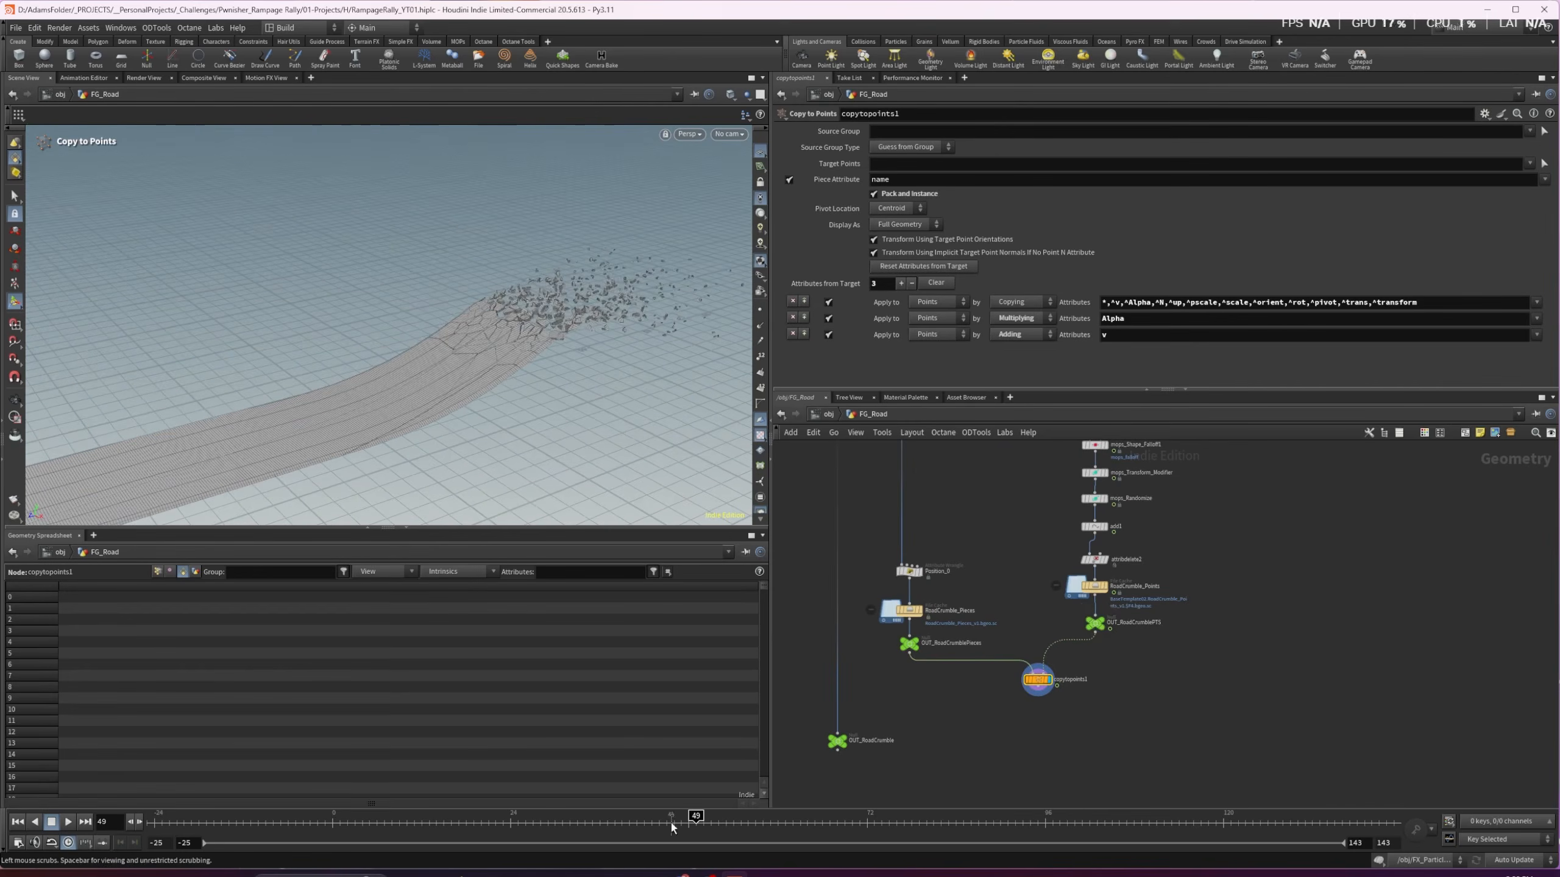
left_click_drag(556, 811, 1193, 814)
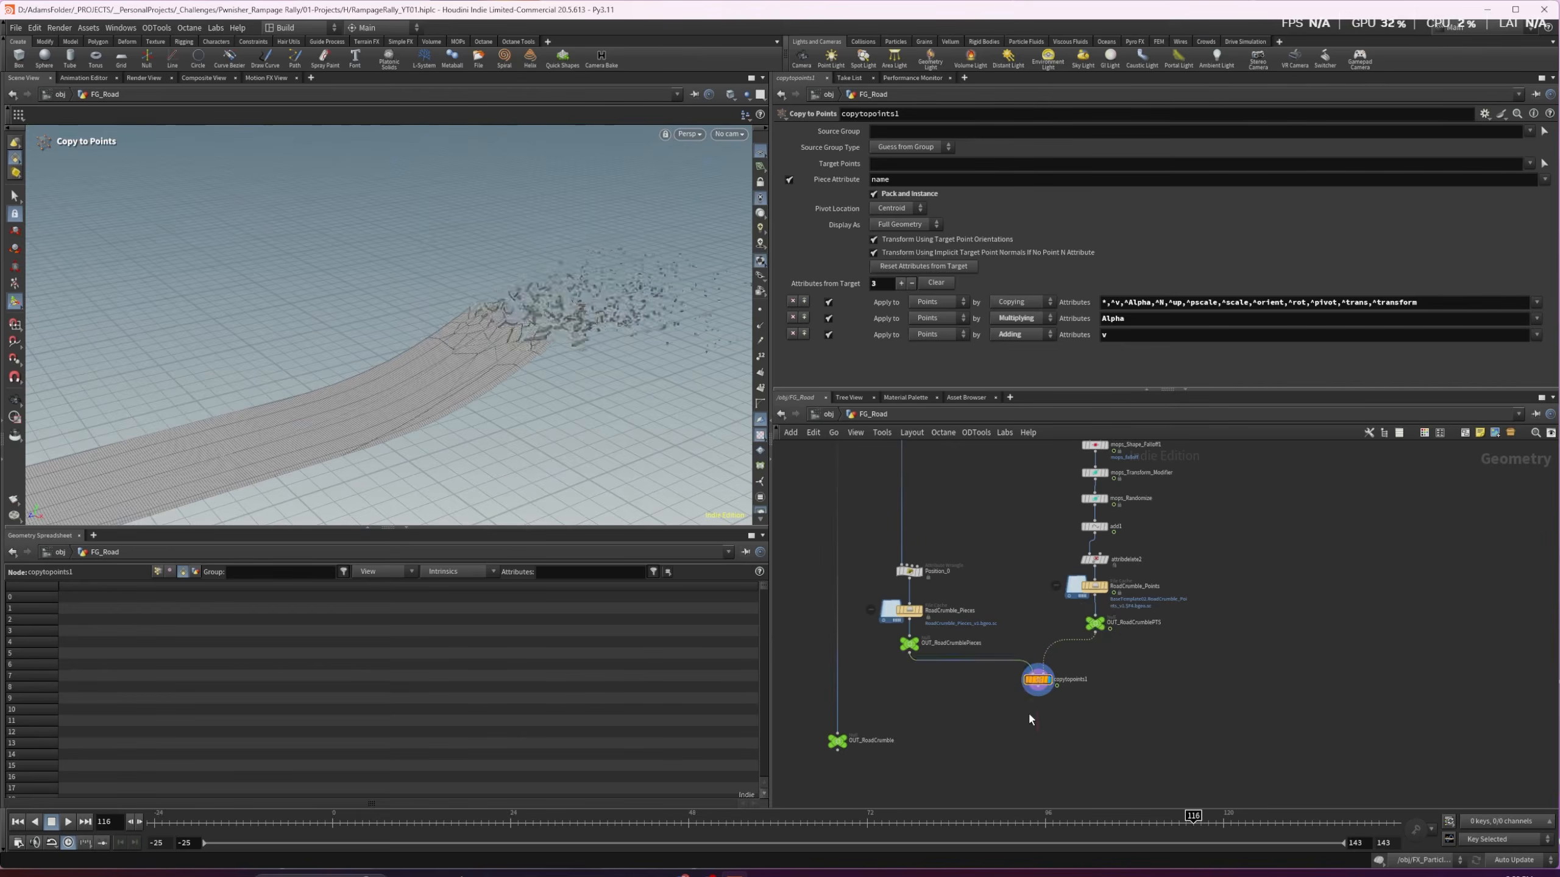
Go from the stage to the object level and open the Taken geometry network
key("1")
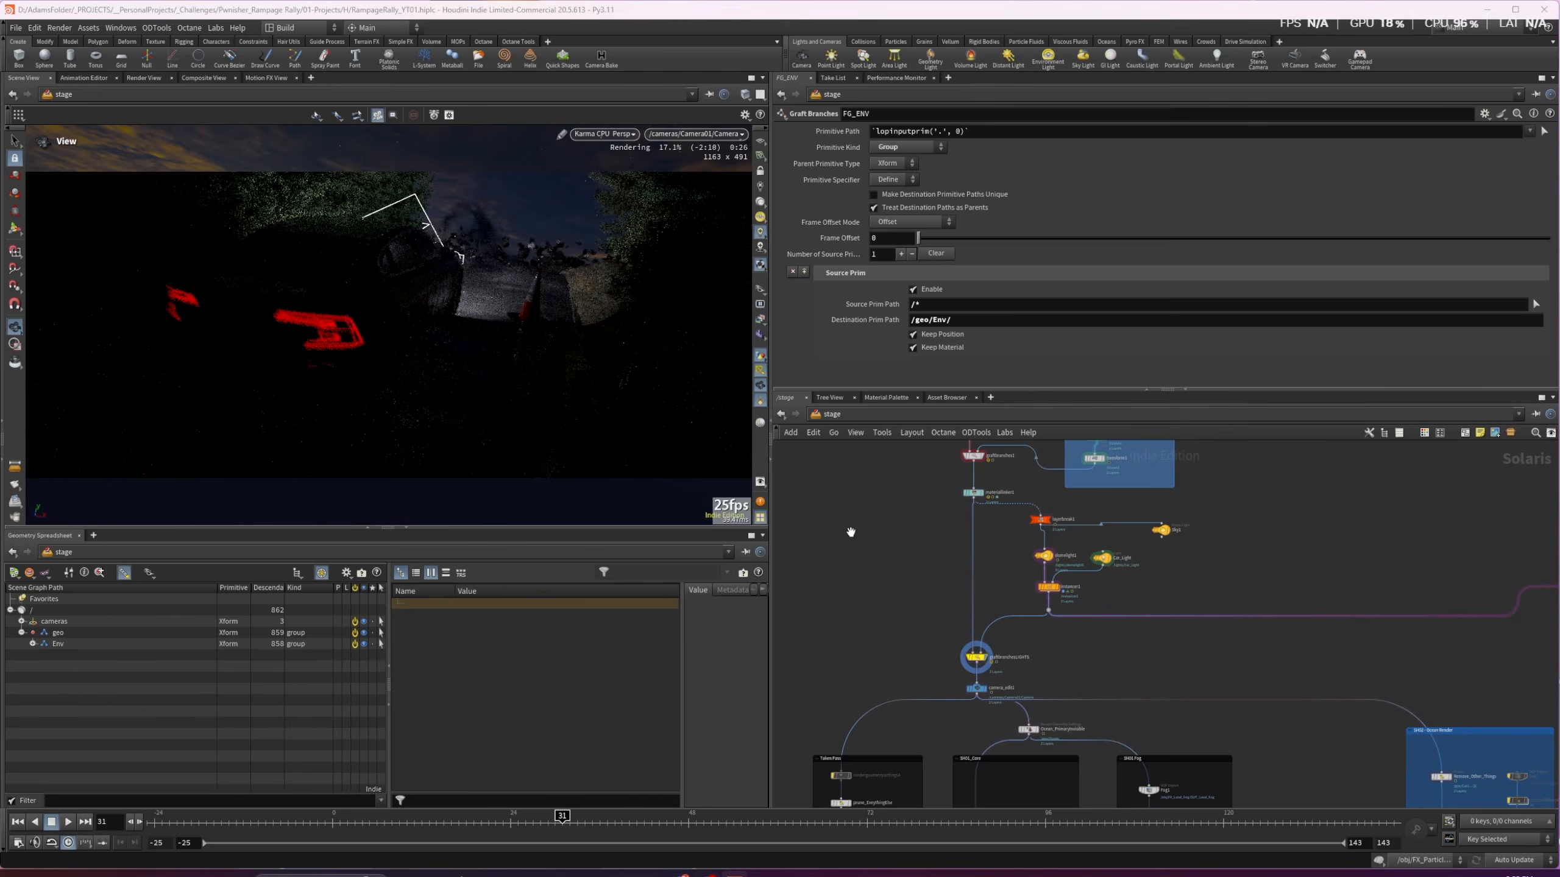
key("n")
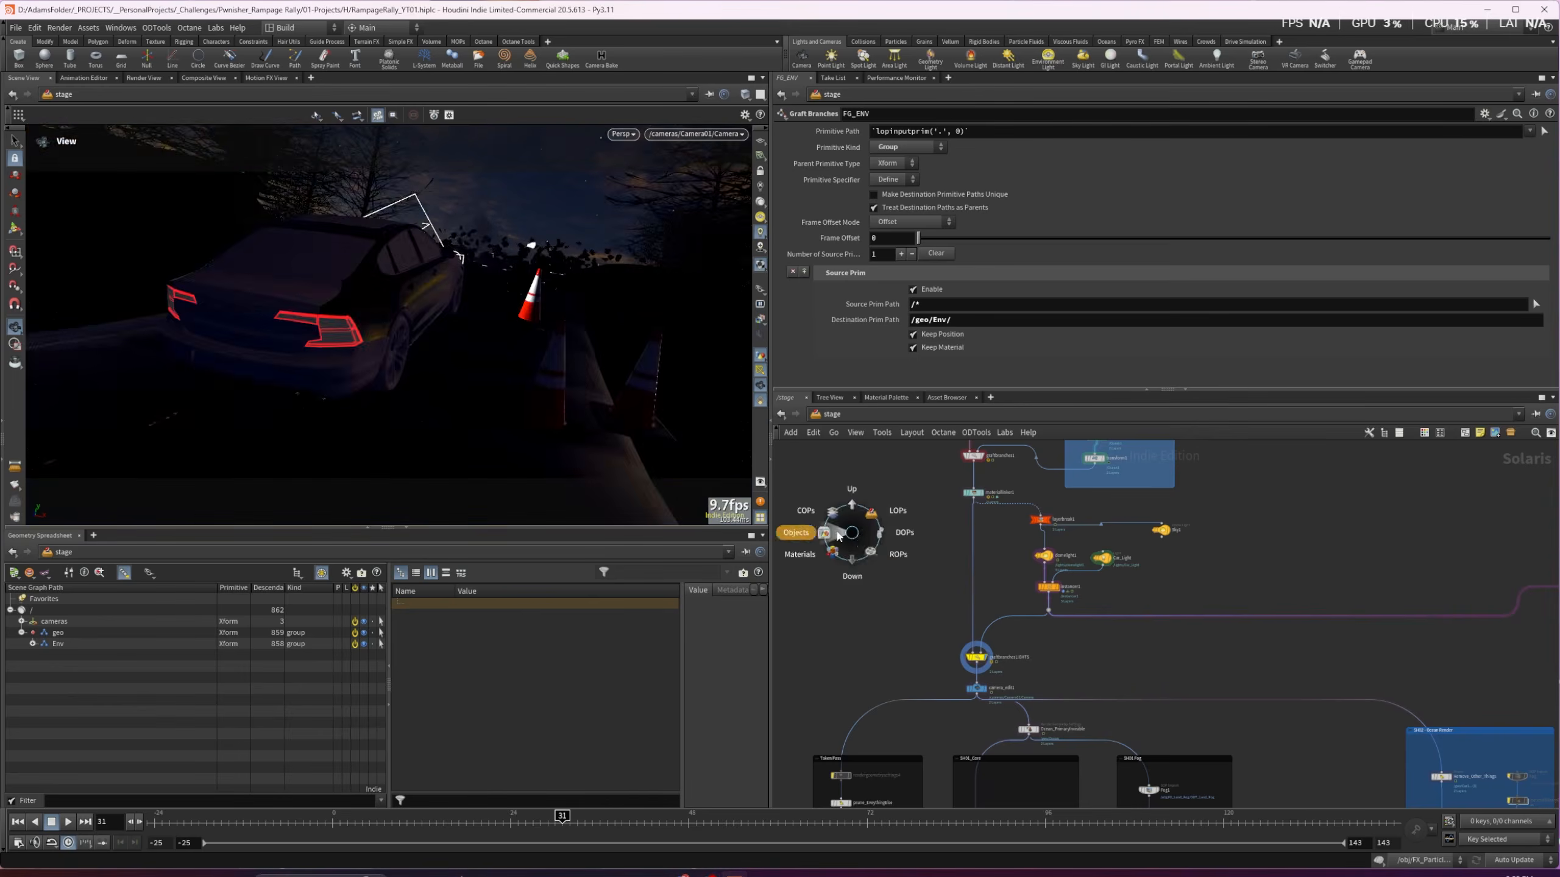
left_click(801, 533)
double_click(1100, 527)
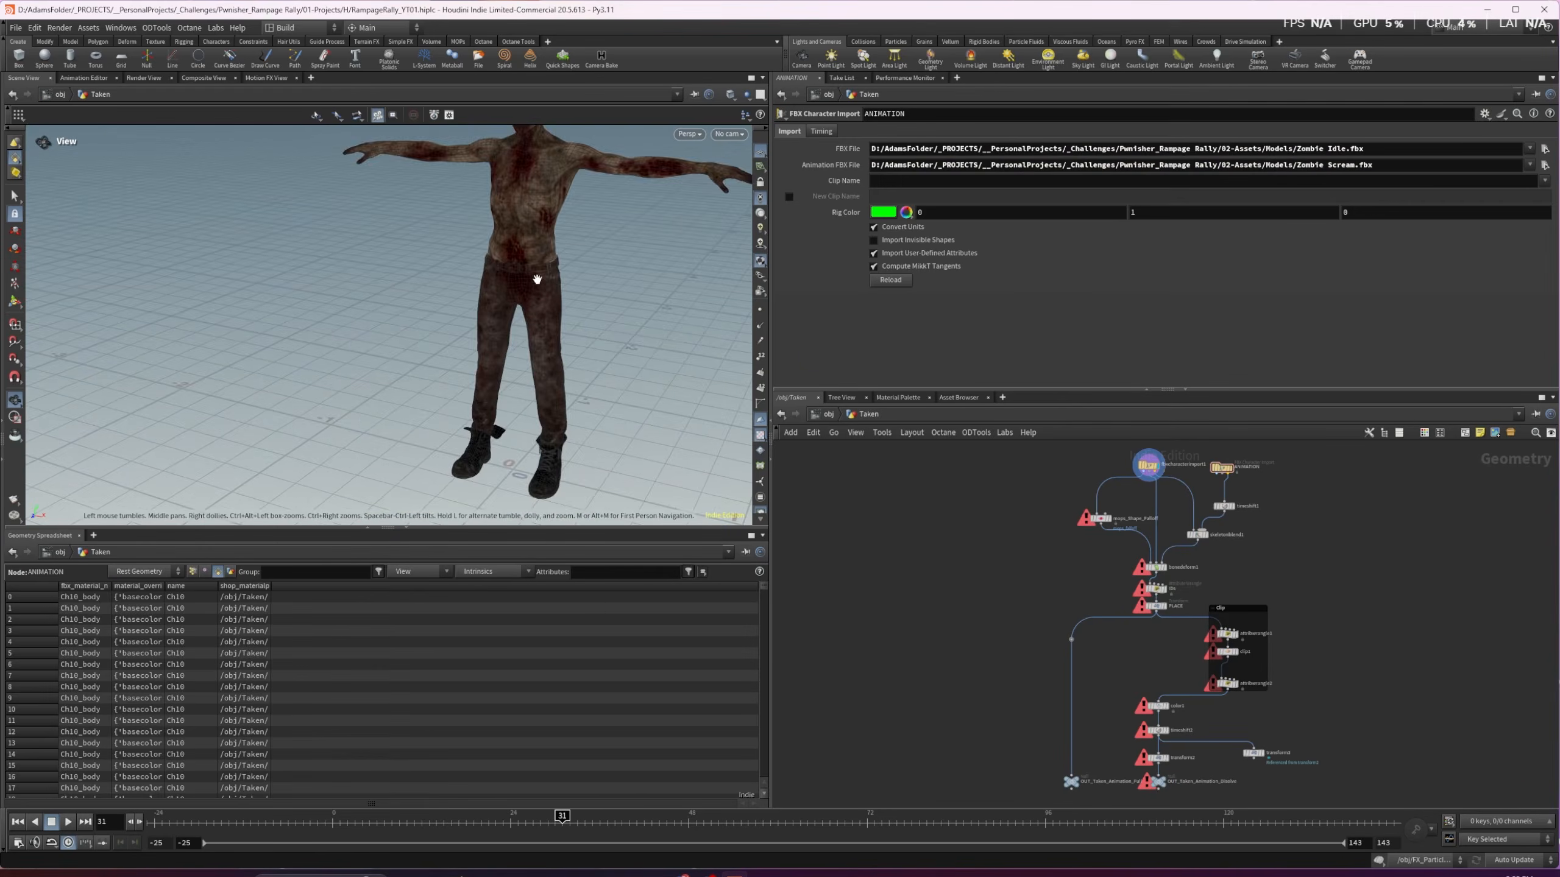
Examine the imported zombie character, display timeshift1, and scrub the skeleton animation to frame 62
scroll(538, 274, "up", 2)
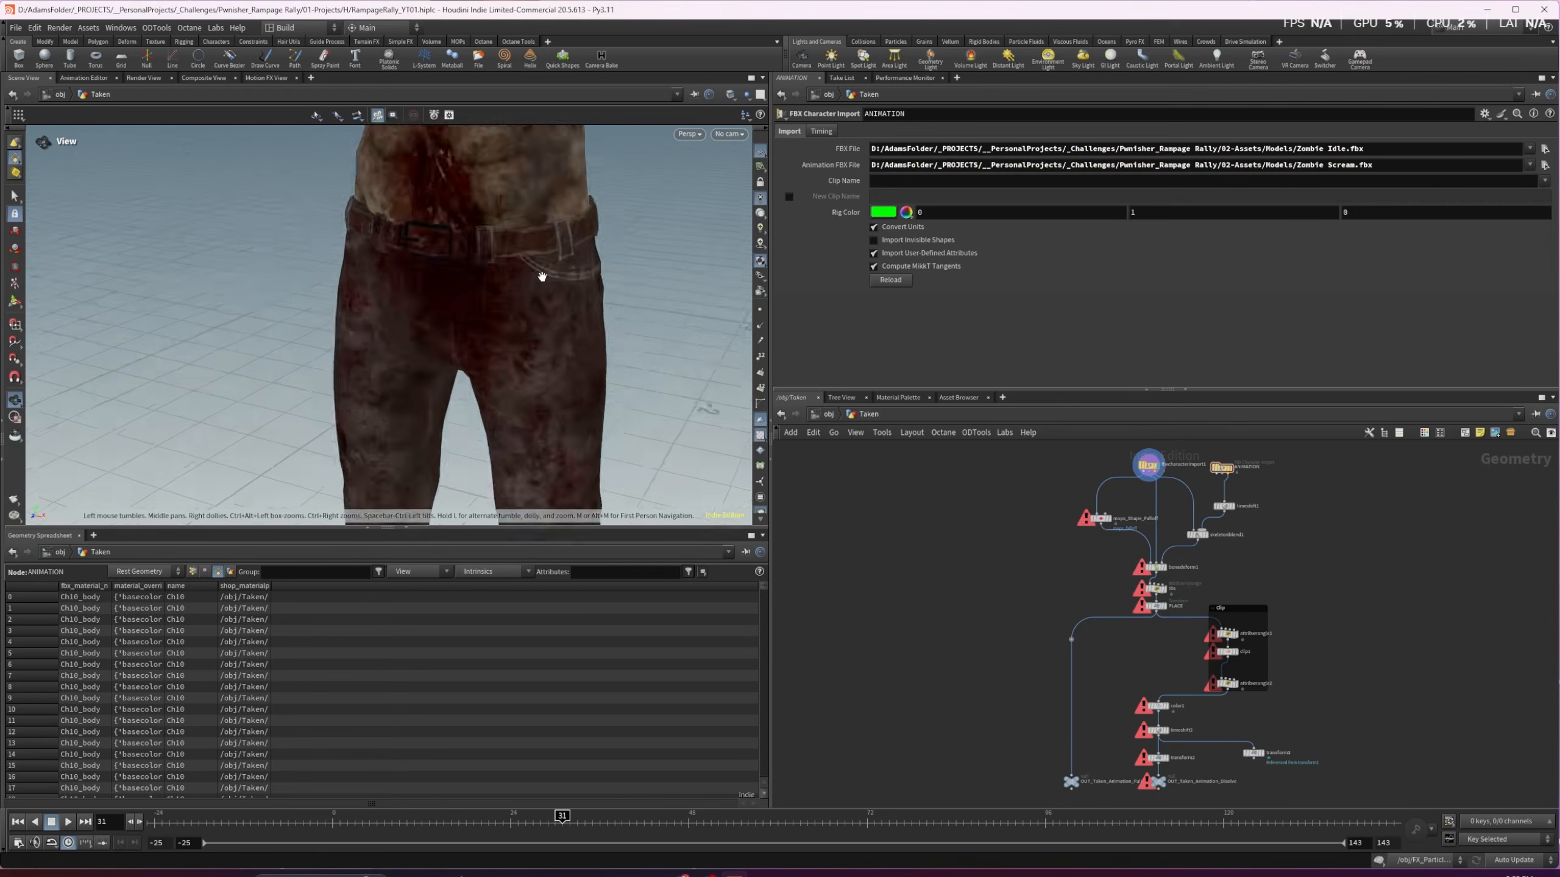
scroll(539, 271, "down", 8)
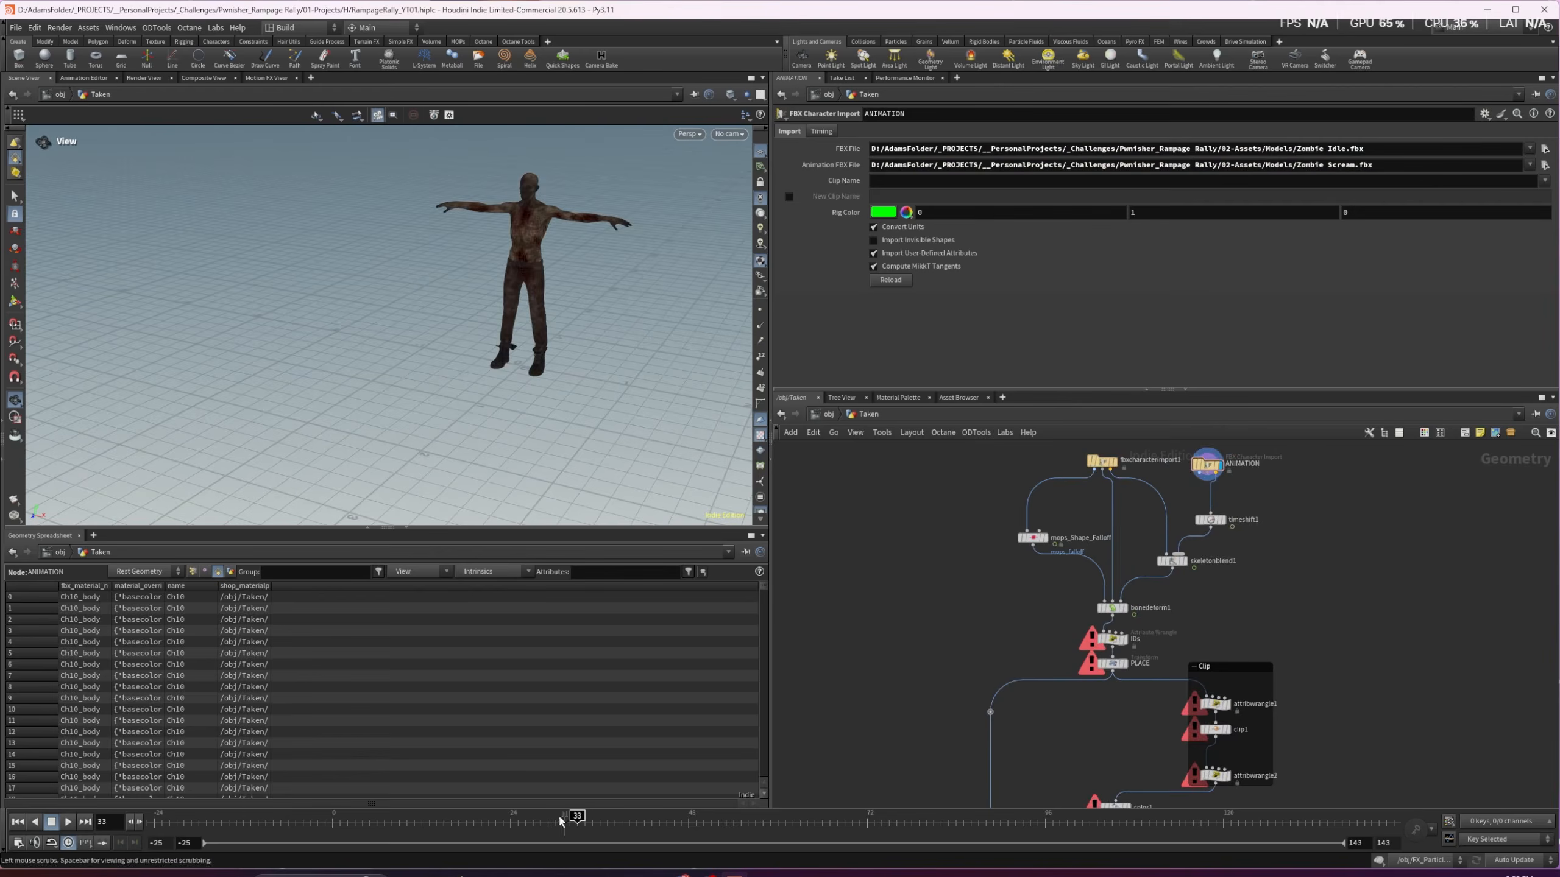
left_click(1223, 519)
left_click_drag(583, 816, 793, 816)
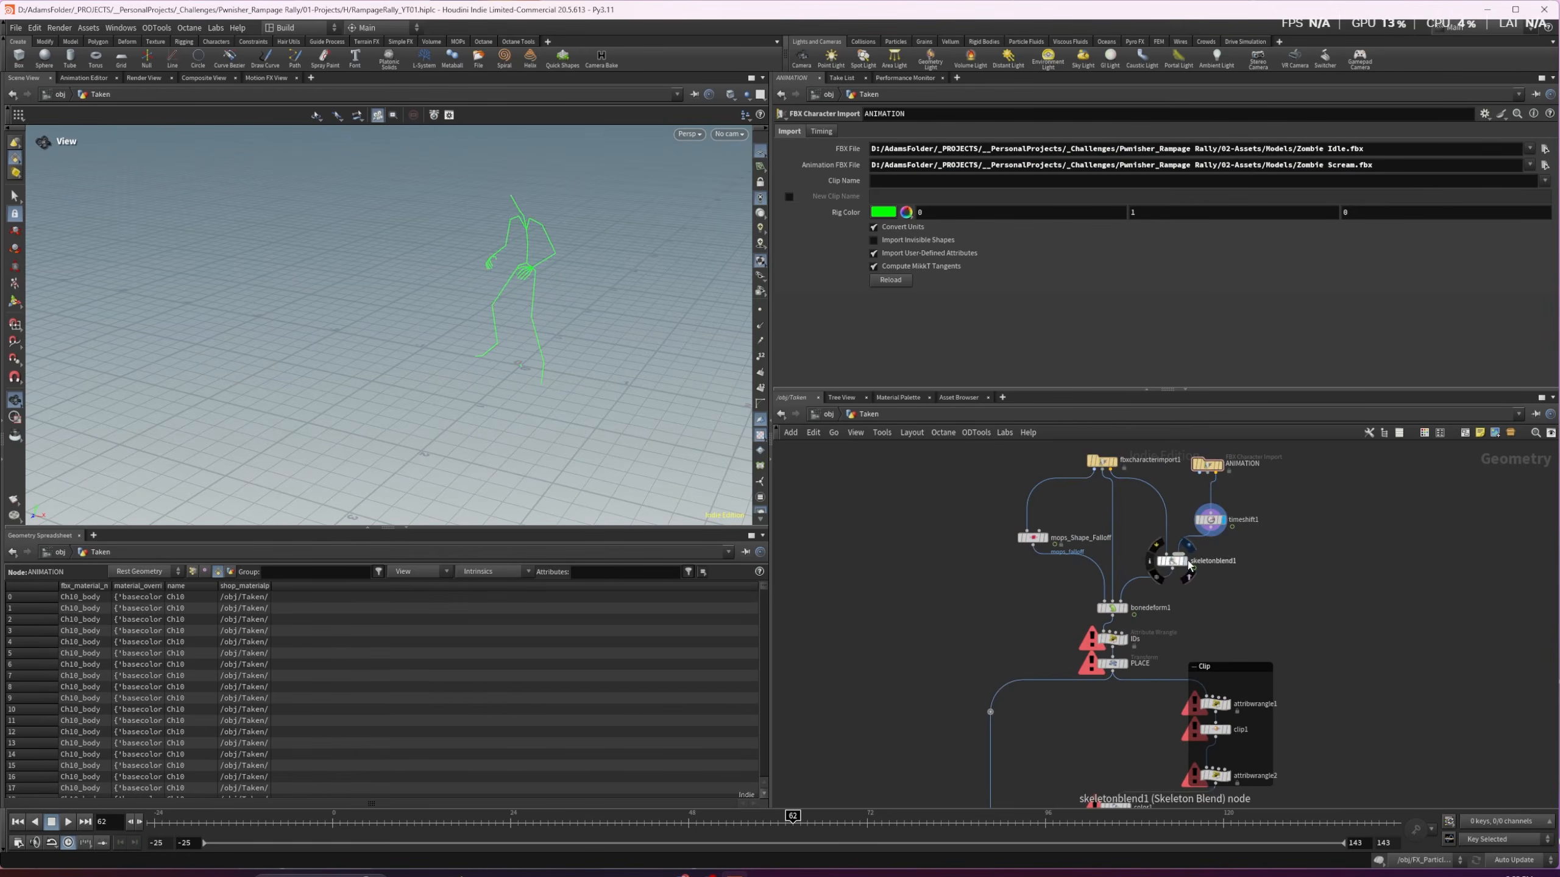
Display bonedeform1 and scrub the timeline to examine the deformed zombie animation
left_click(1123, 608)
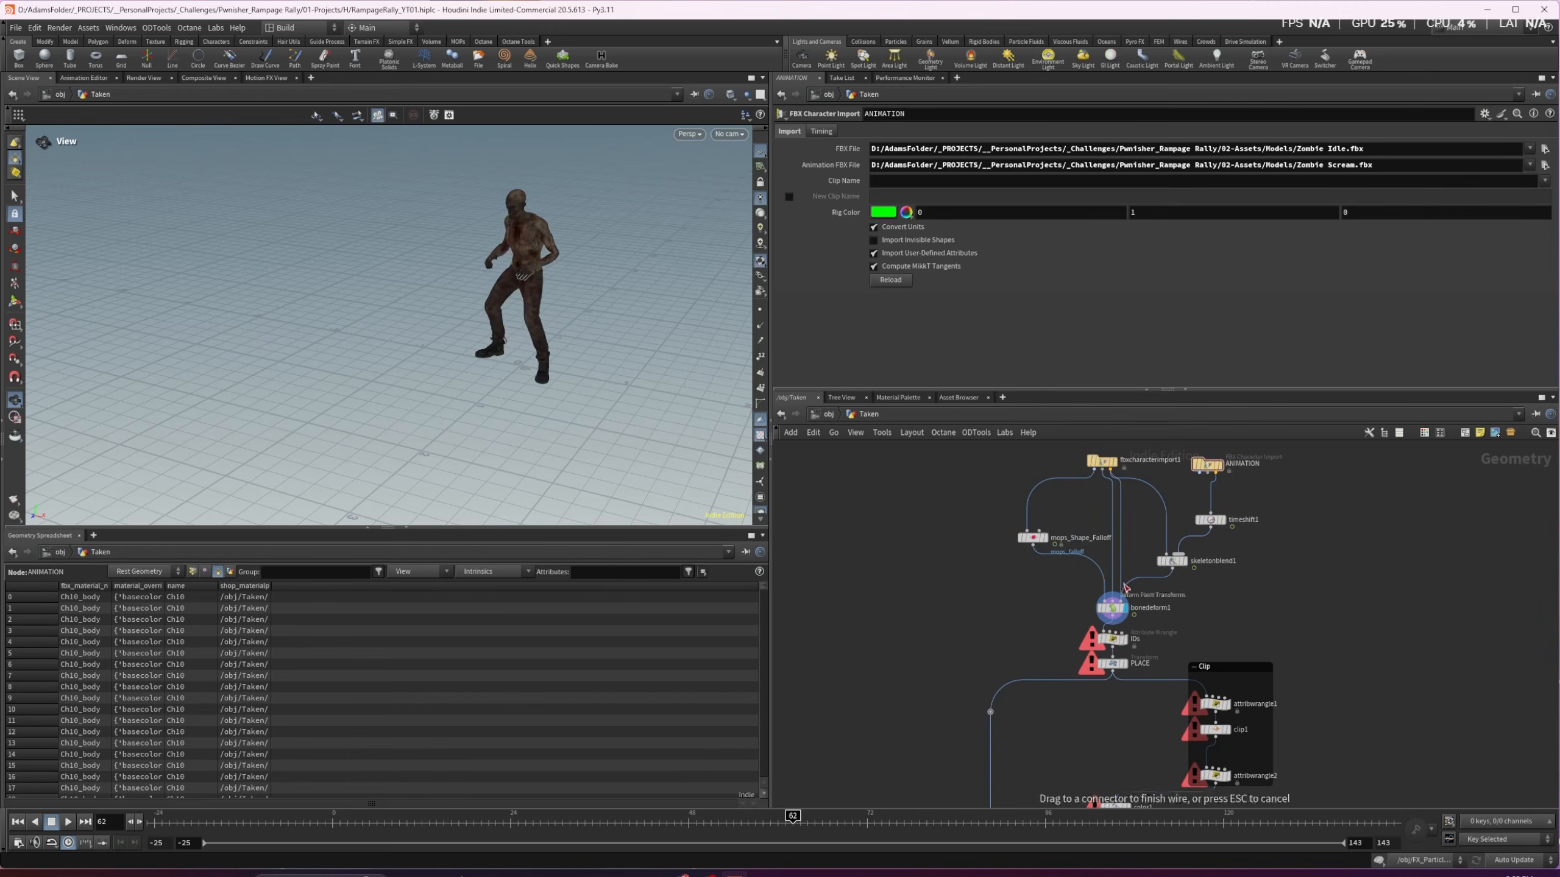
left_click_drag(793, 816, 831, 805)
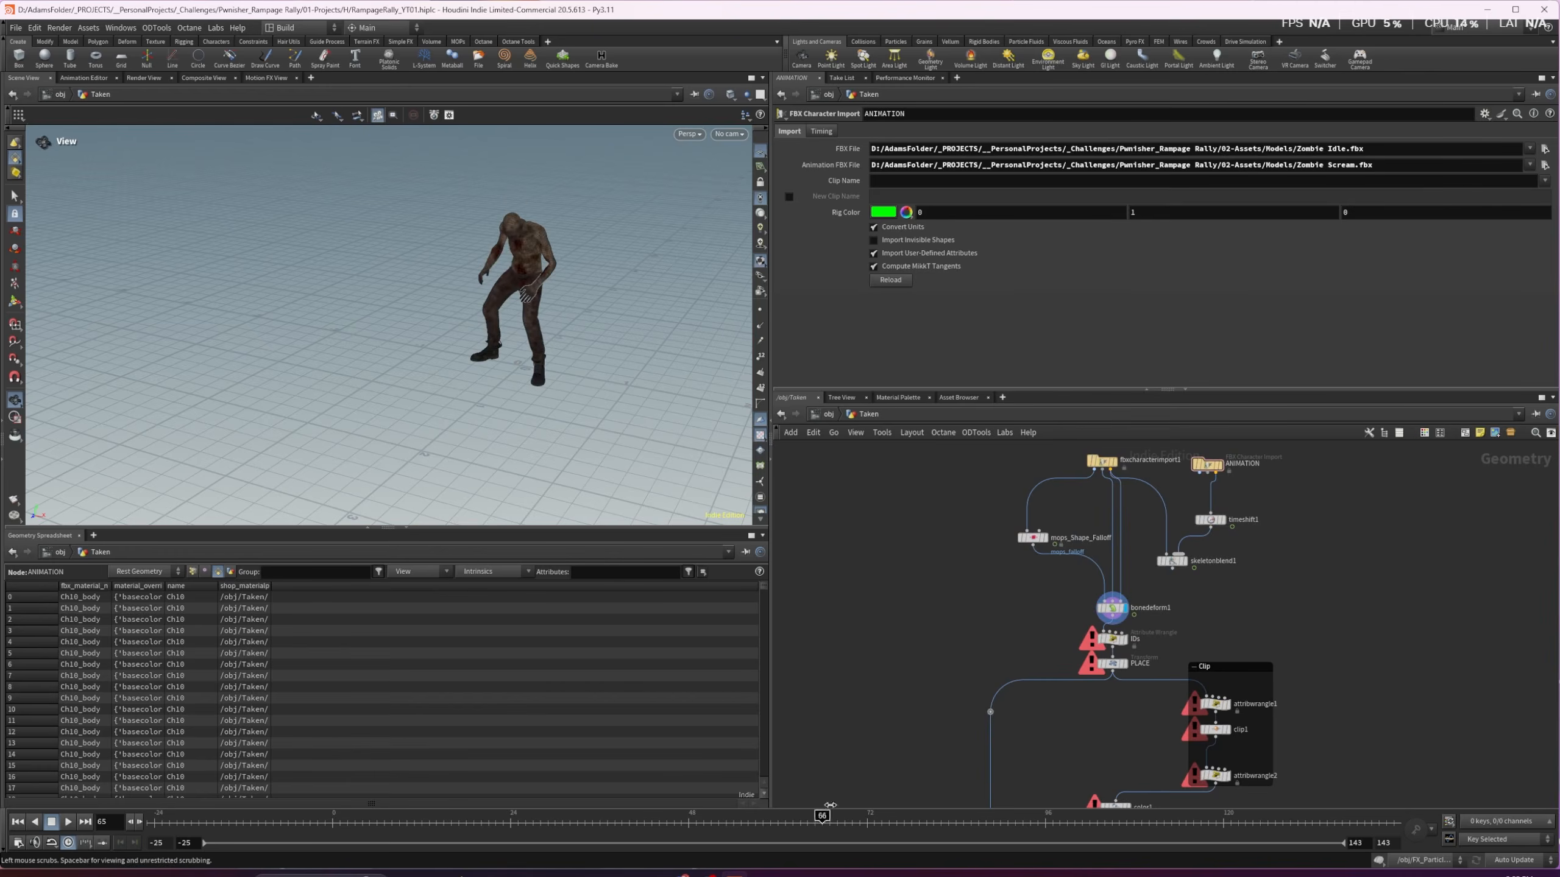
left_click_drag(999, 789, 1009, 788)
left_click_drag(1216, 472, 1120, 600)
left_click_drag(157, 822, 629, 816)
Examine the skeletonblend1 and mops_Shape_Falloff settings, displaying the falloff and scrubbing its animation to frame 29
left_click(1172, 560)
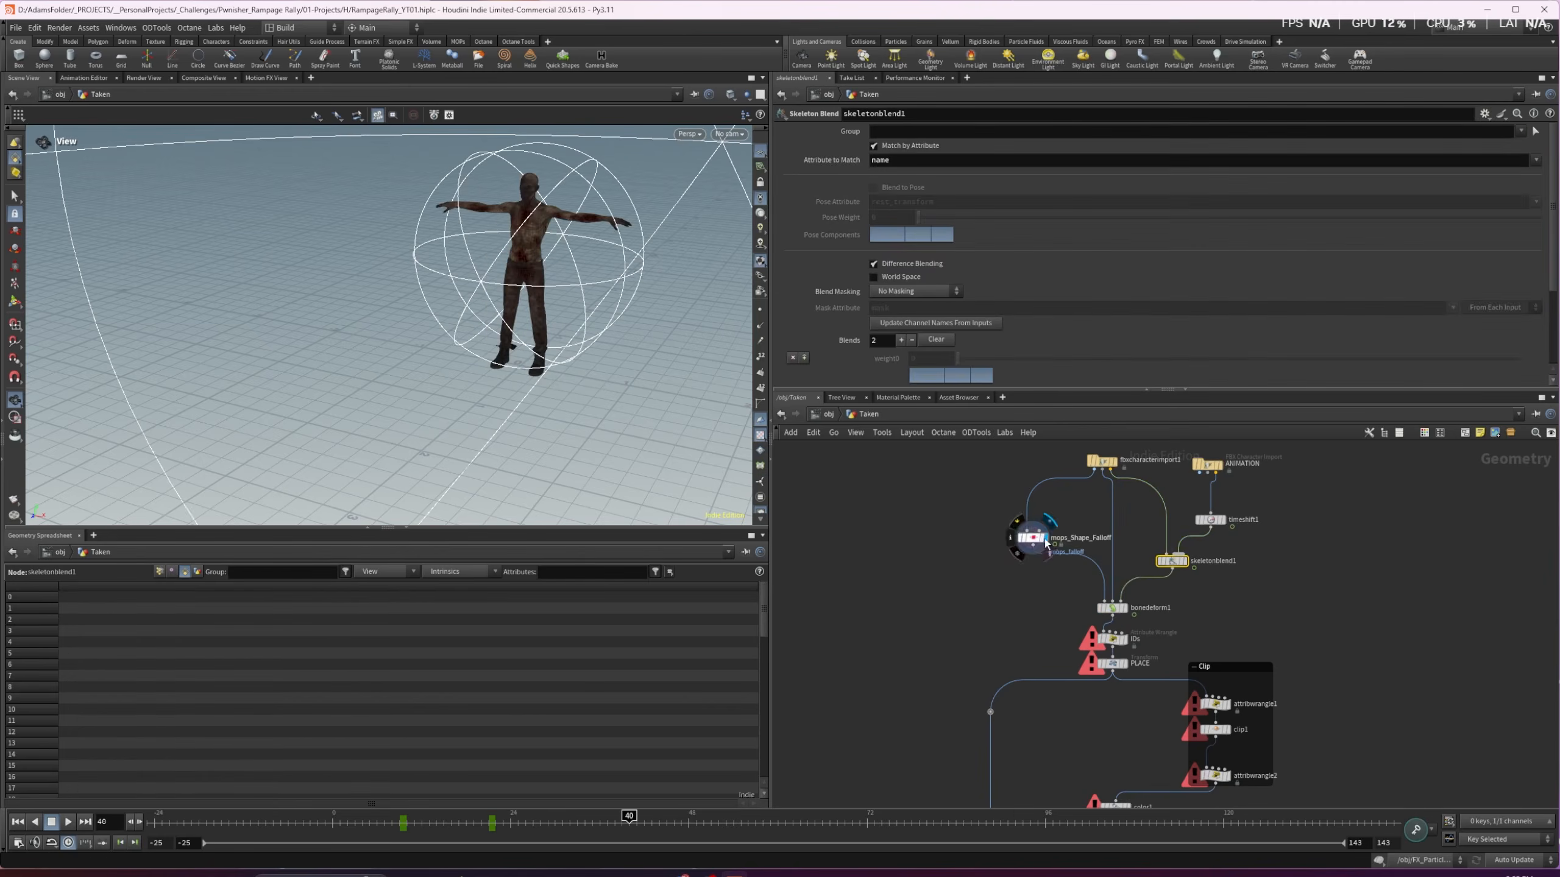
left_click(1032, 538)
left_click_drag(444, 820, 614, 800)
left_click(548, 817)
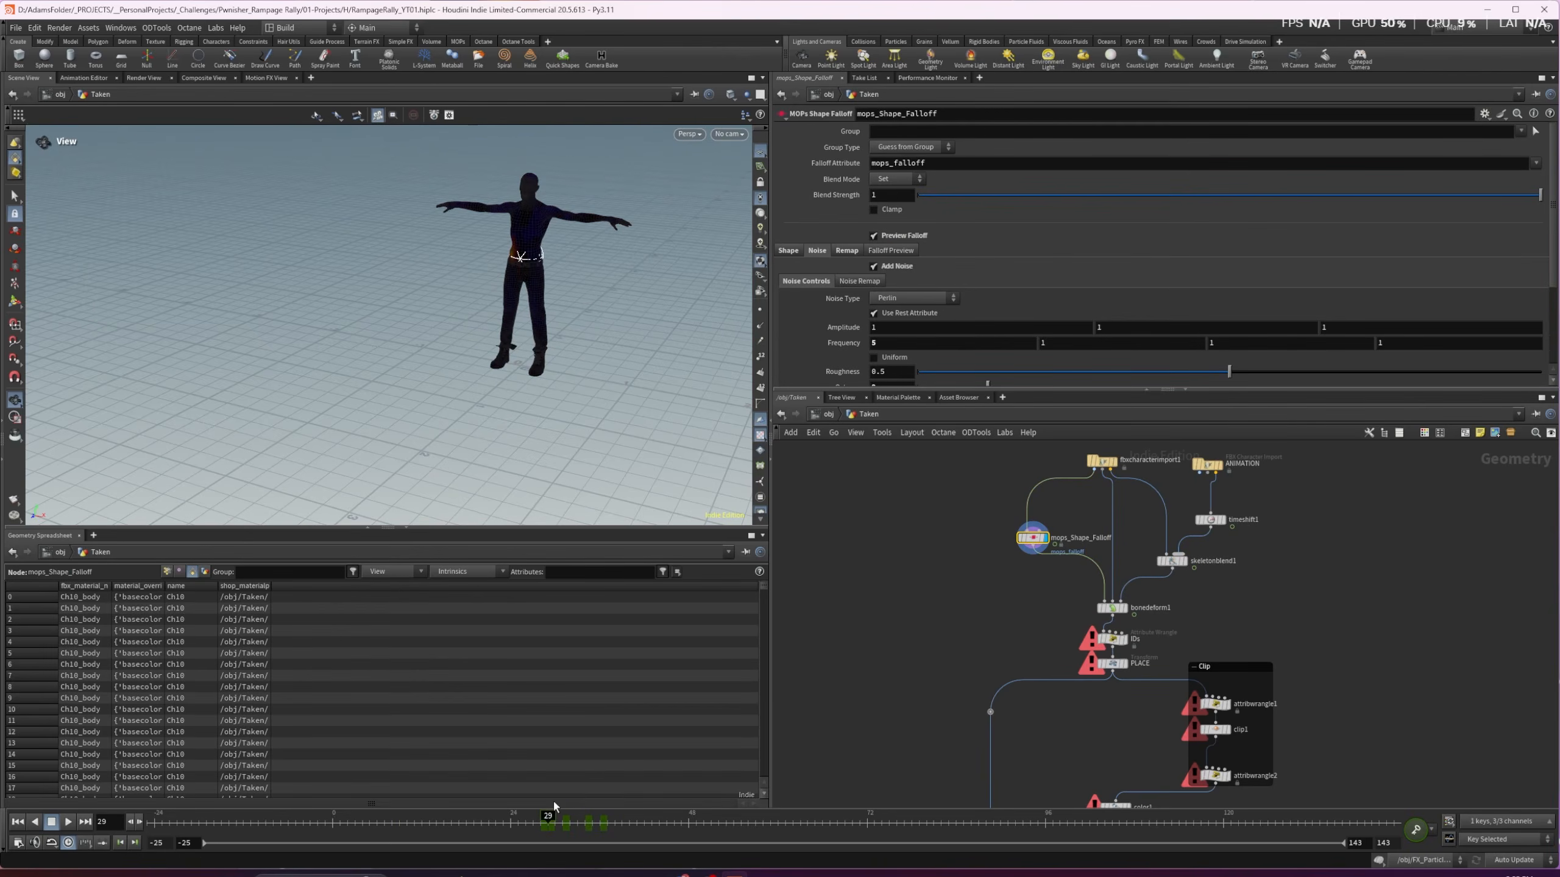
Display the IDs wrangle and the PLACE transform, and examine the zombie placed in the full scene at frame 27
left_click(1122, 639)
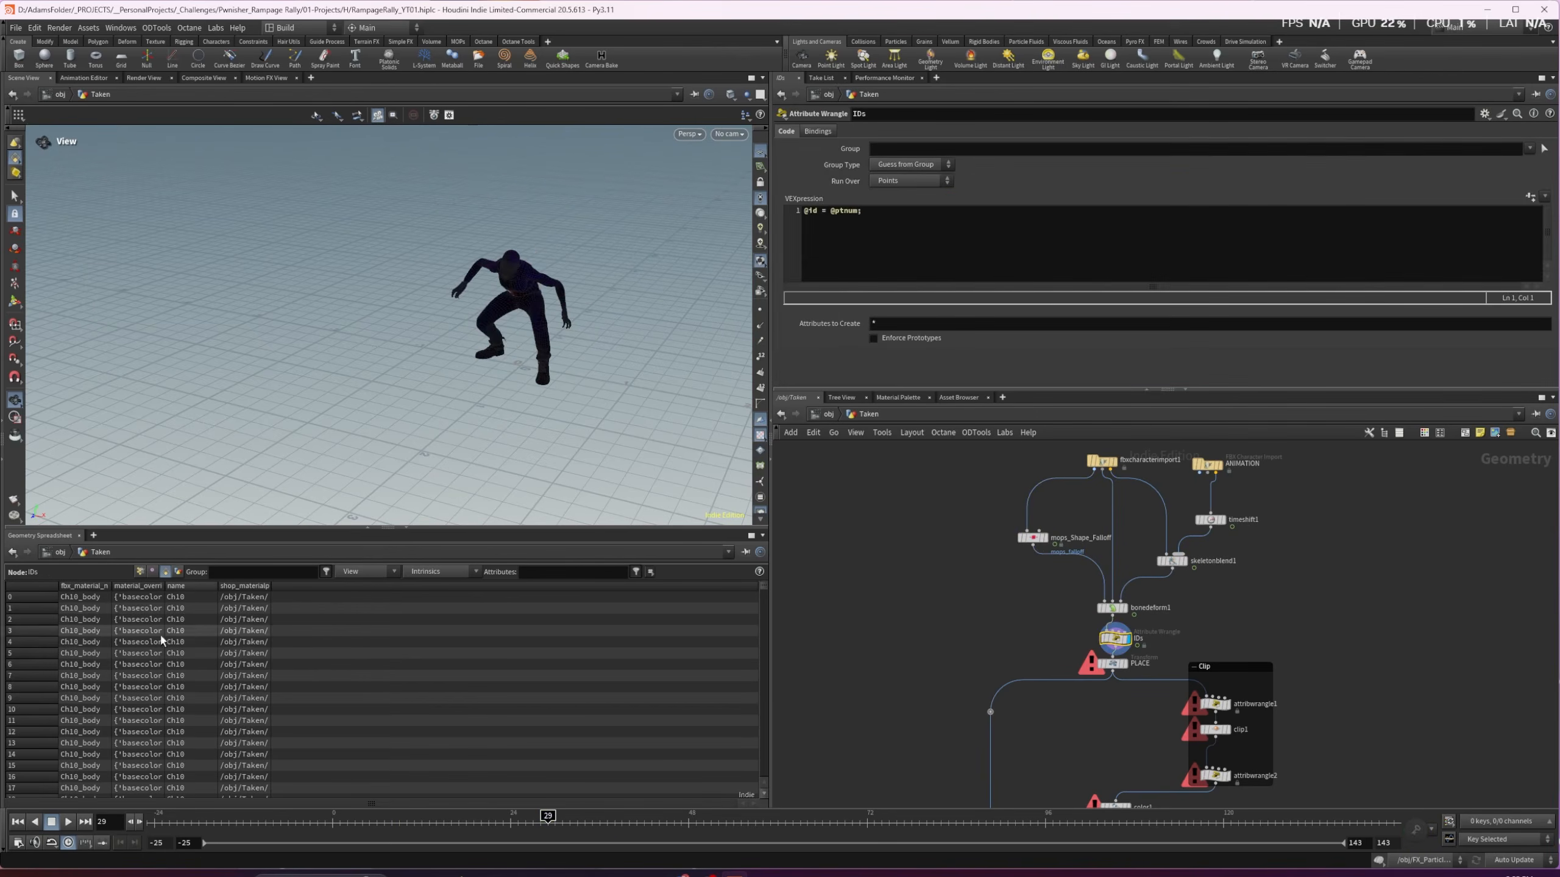
left_click(1127, 664)
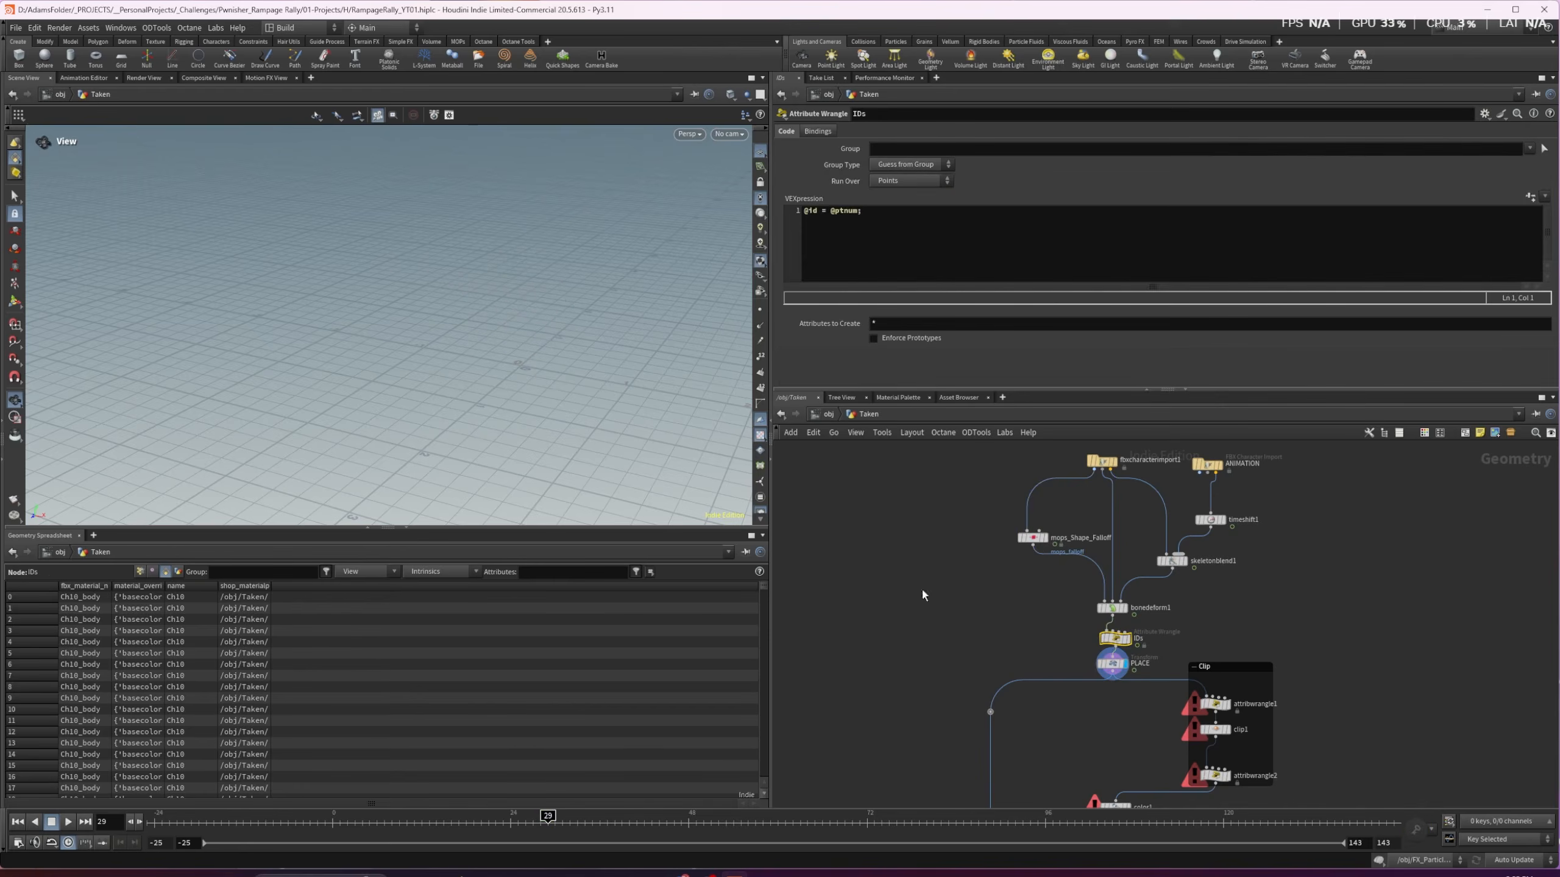
key("h")
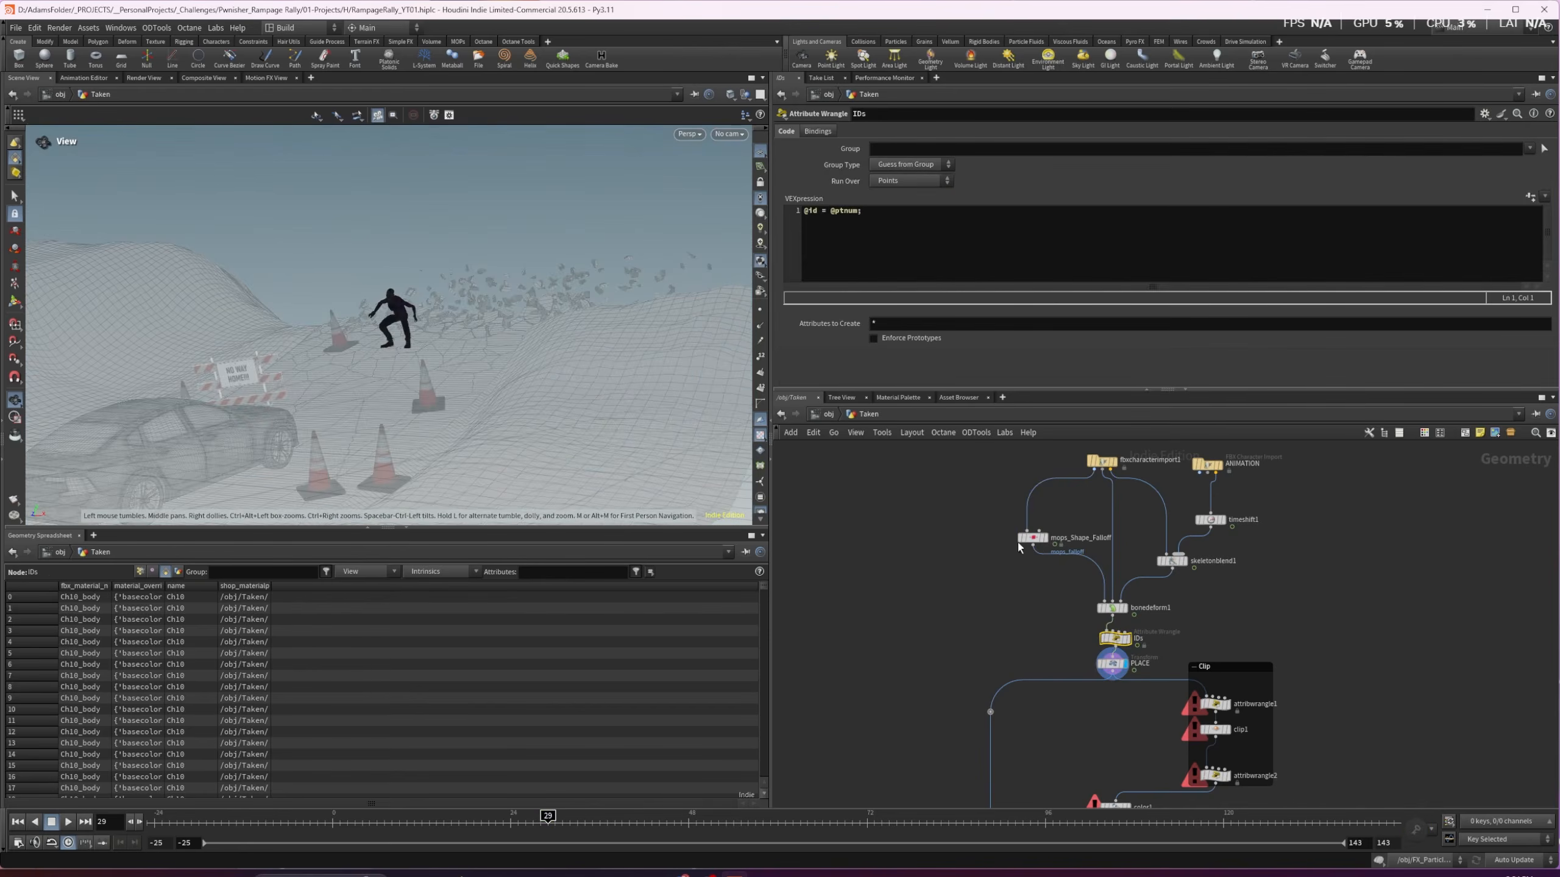
mouse_move(585, 814)
left_mouse_down()
mouse_move(613, 813)
mouse_move(542, 813)
left_mouse_up()
Display attribwrangle1 and clip1 in the Clip group and examine their falloff code and clipping settings
middle_click_drag(1265, 696, 1205, 493)
scroll(1205, 494, "down", 1)
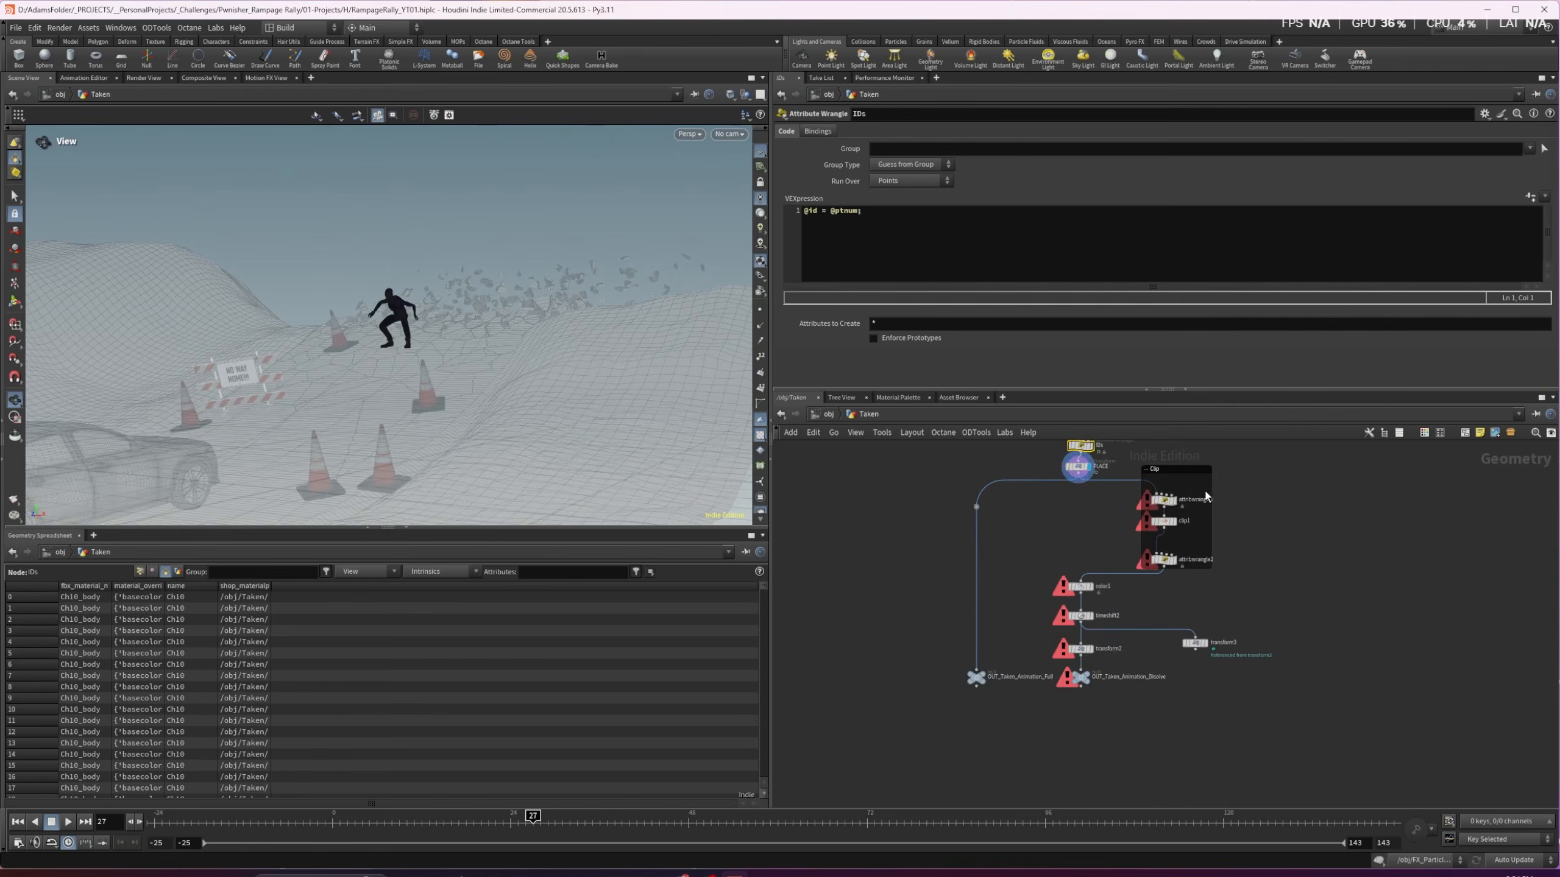
left_click(1179, 507)
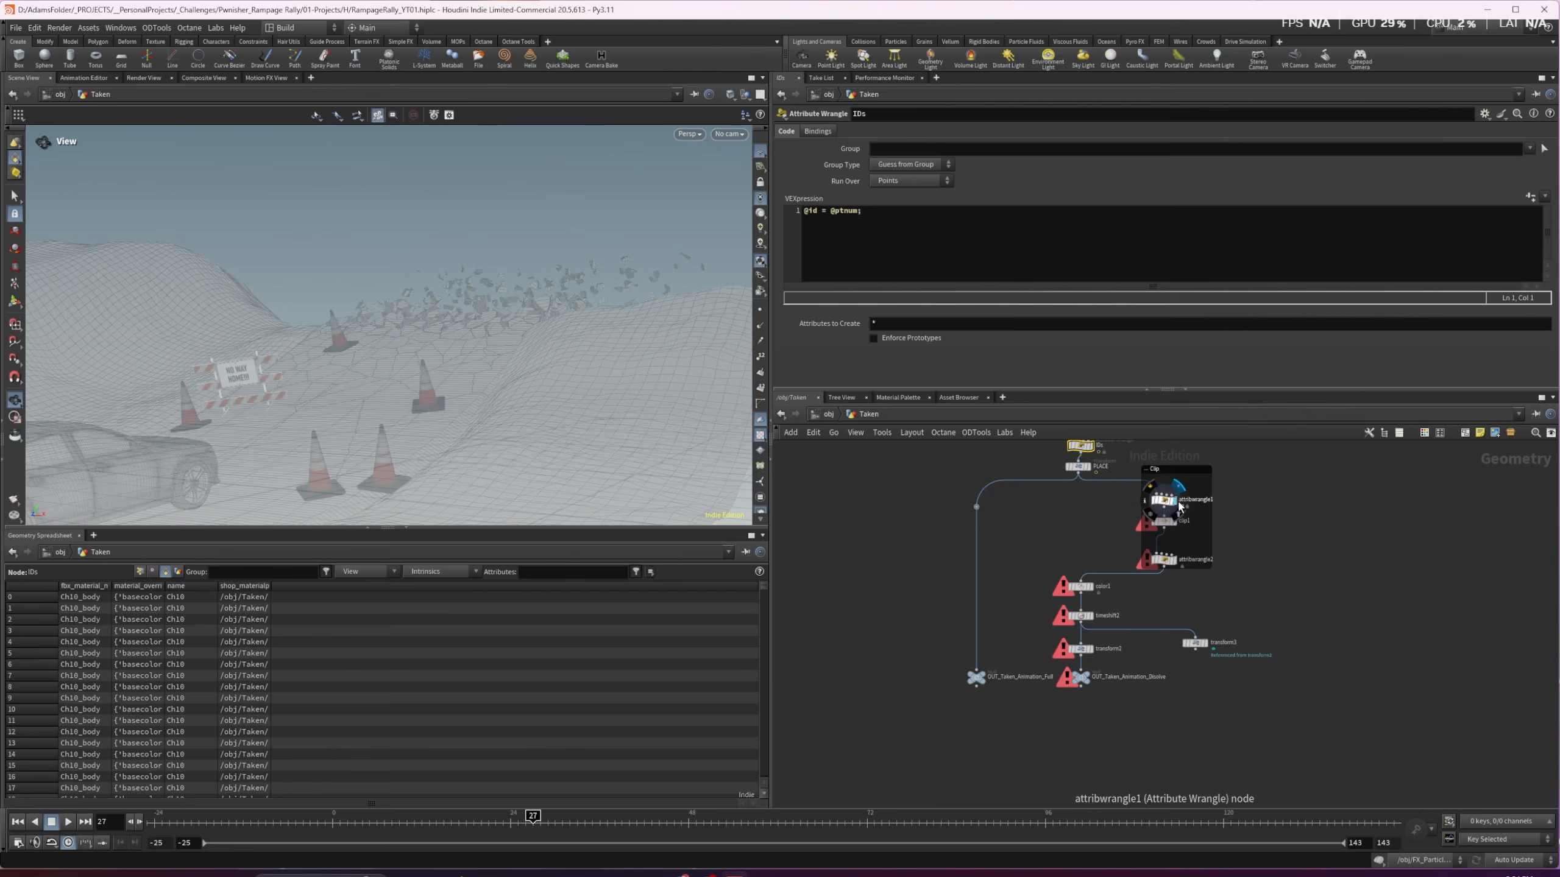
left_click(1164, 500)
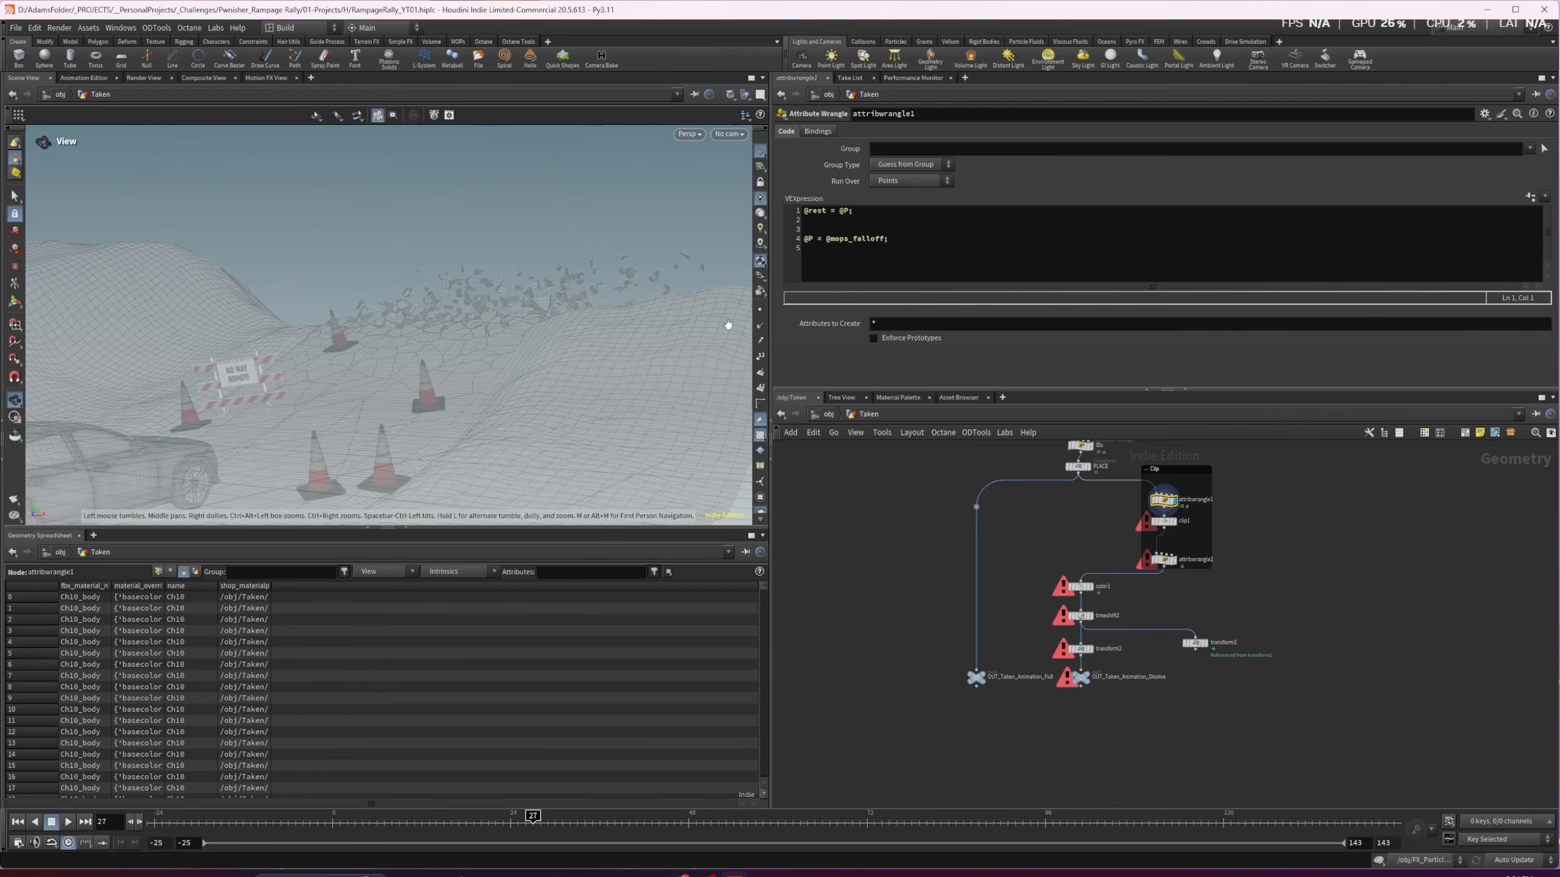
left_click(1174, 521)
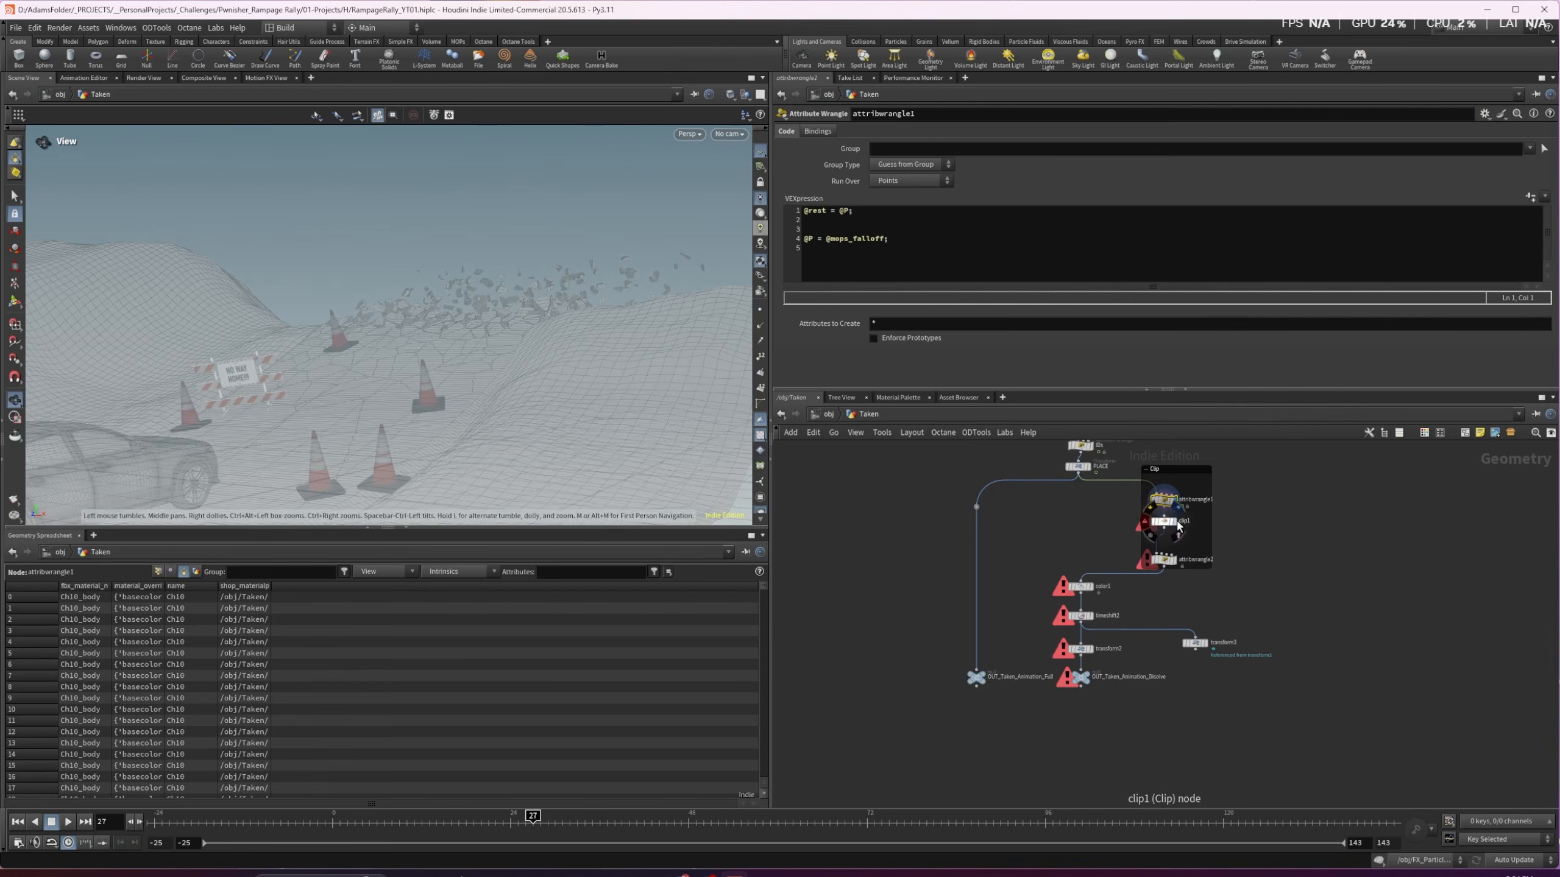
left_click(1162, 522)
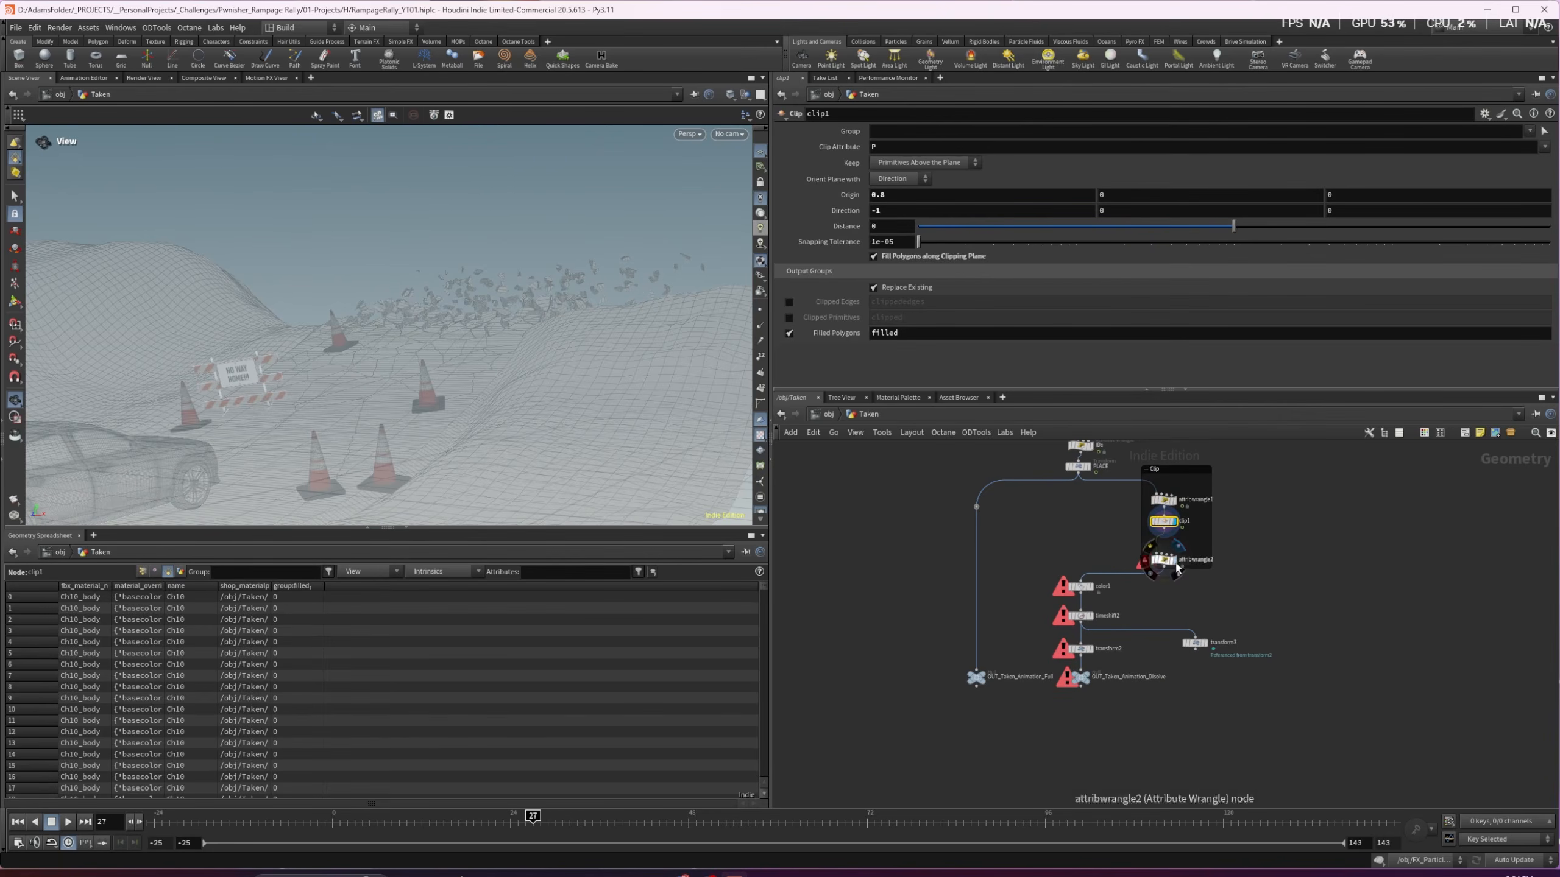
Display attribwrangle2 and color1 and examine the clipped zombie up close at frame 32
left_click(1174, 560)
left_click(1163, 560)
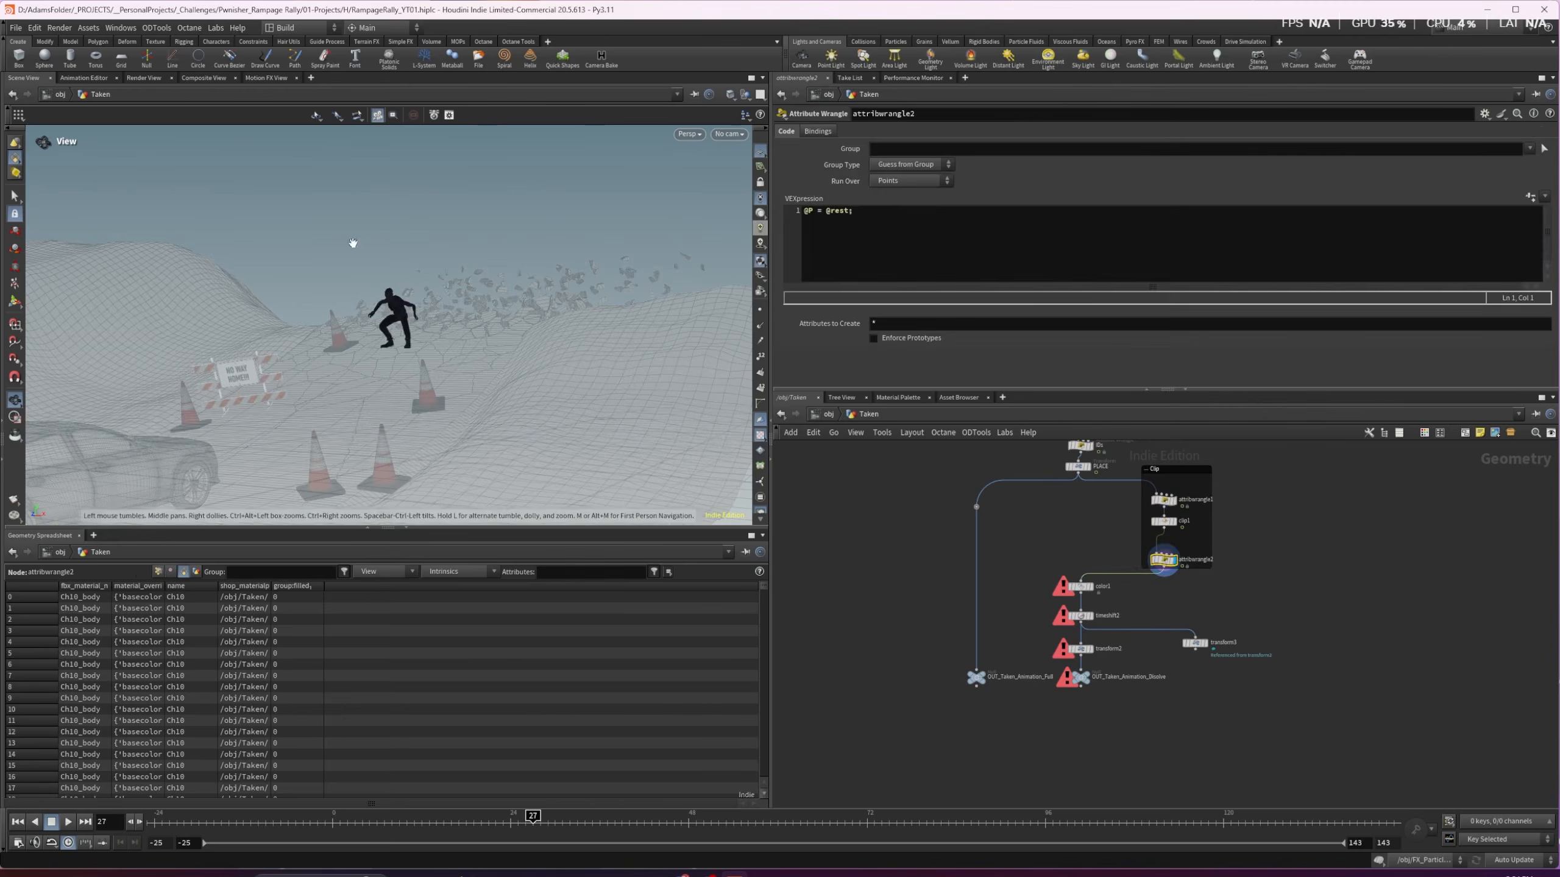
scroll(352, 243, "up", 4)
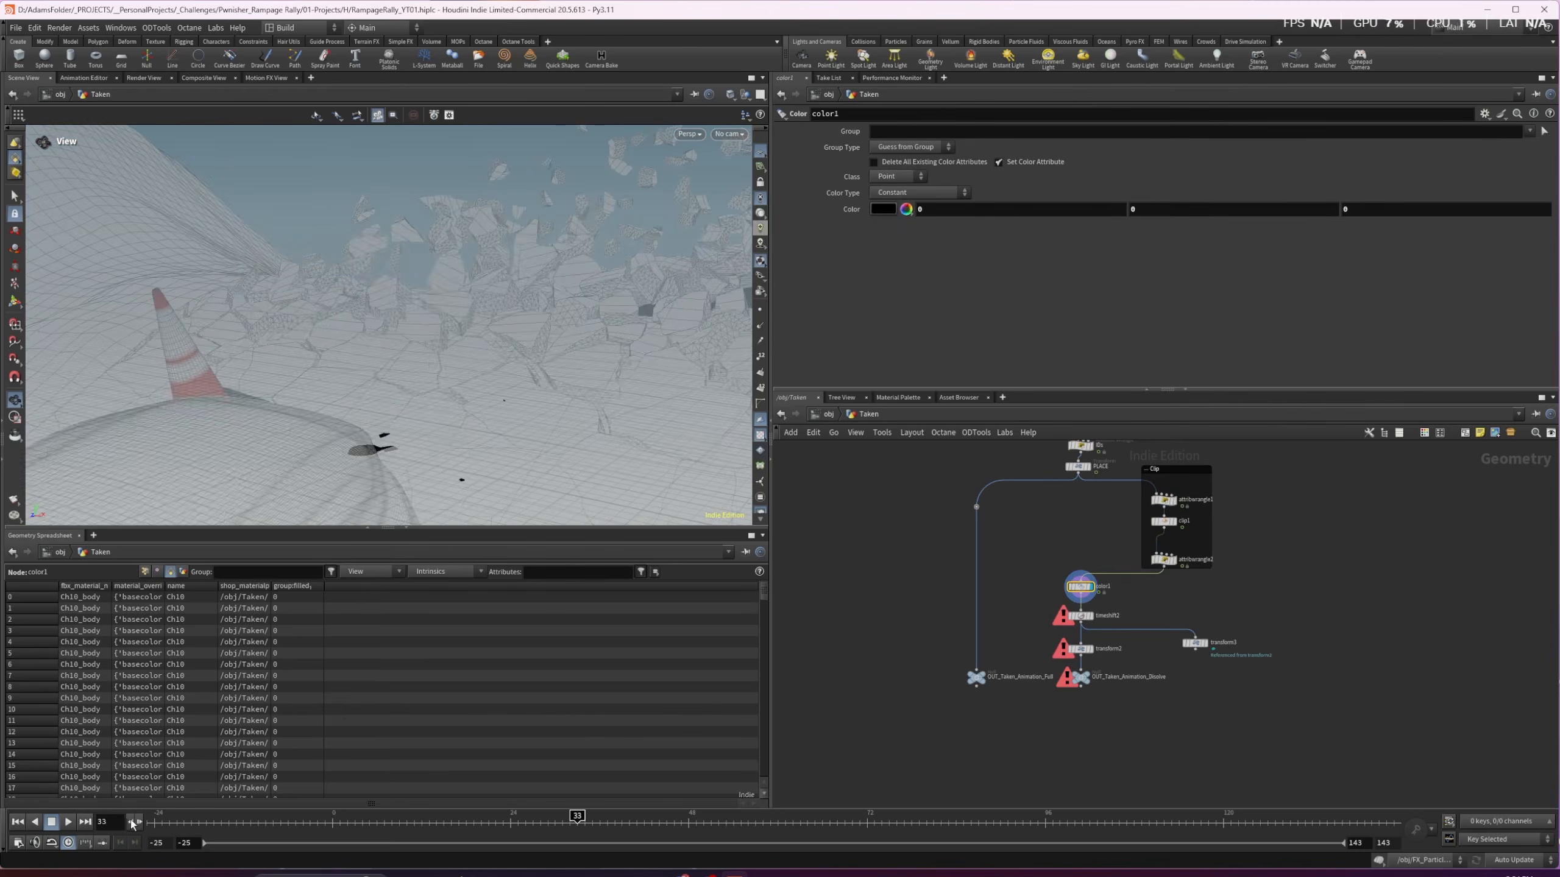
left_click(132, 822)
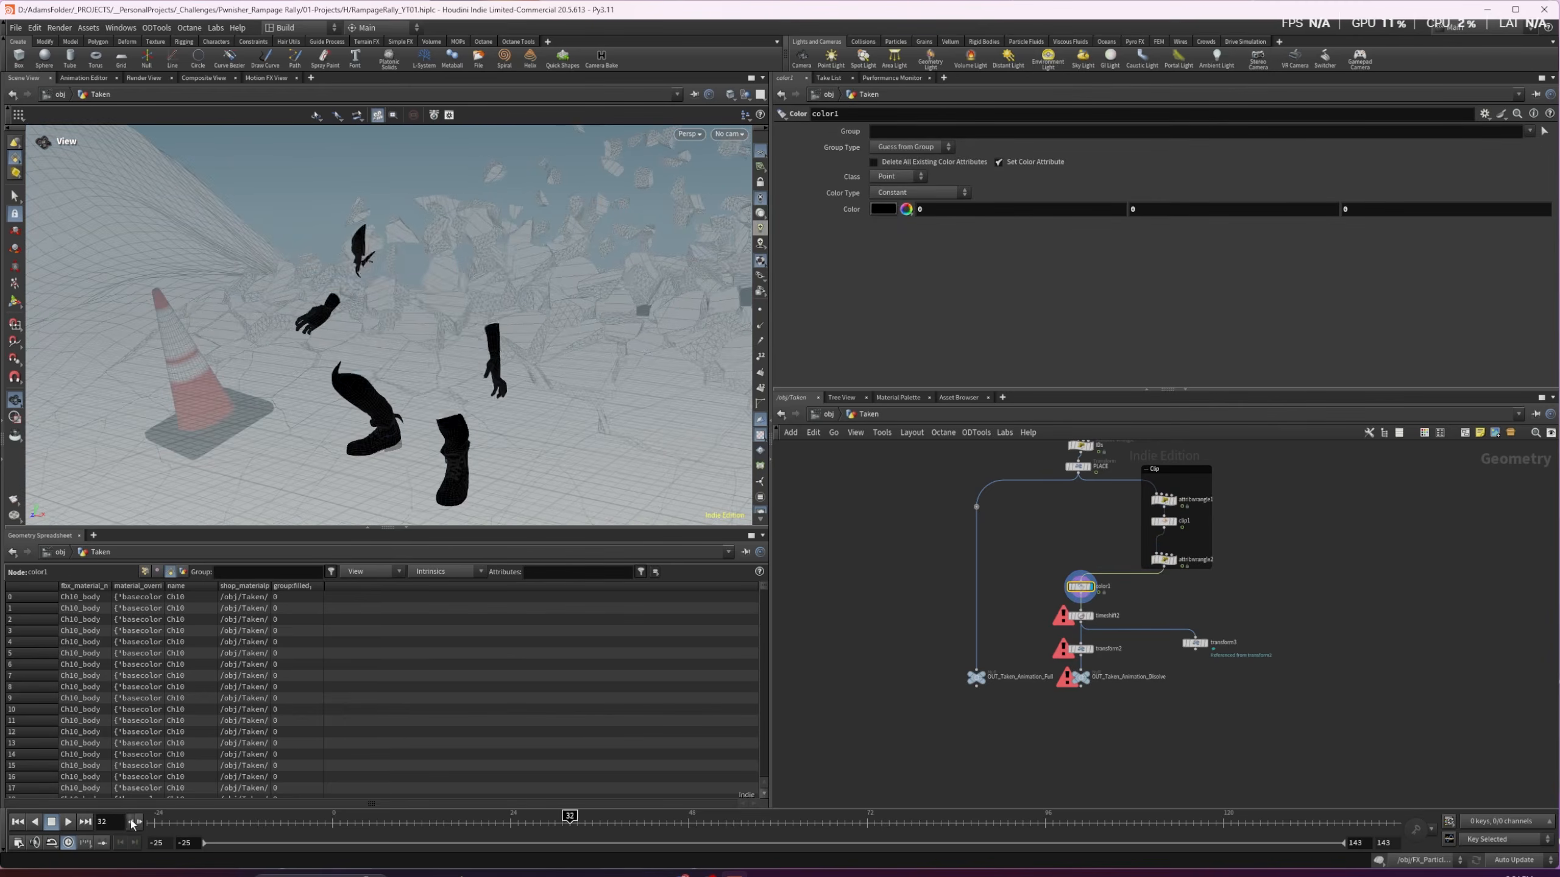
Step the blackened zombie back to frame 28 and display the timeshift2 node below color1
left_click(133, 822)
left_click(132, 821)
left_click(132, 822)
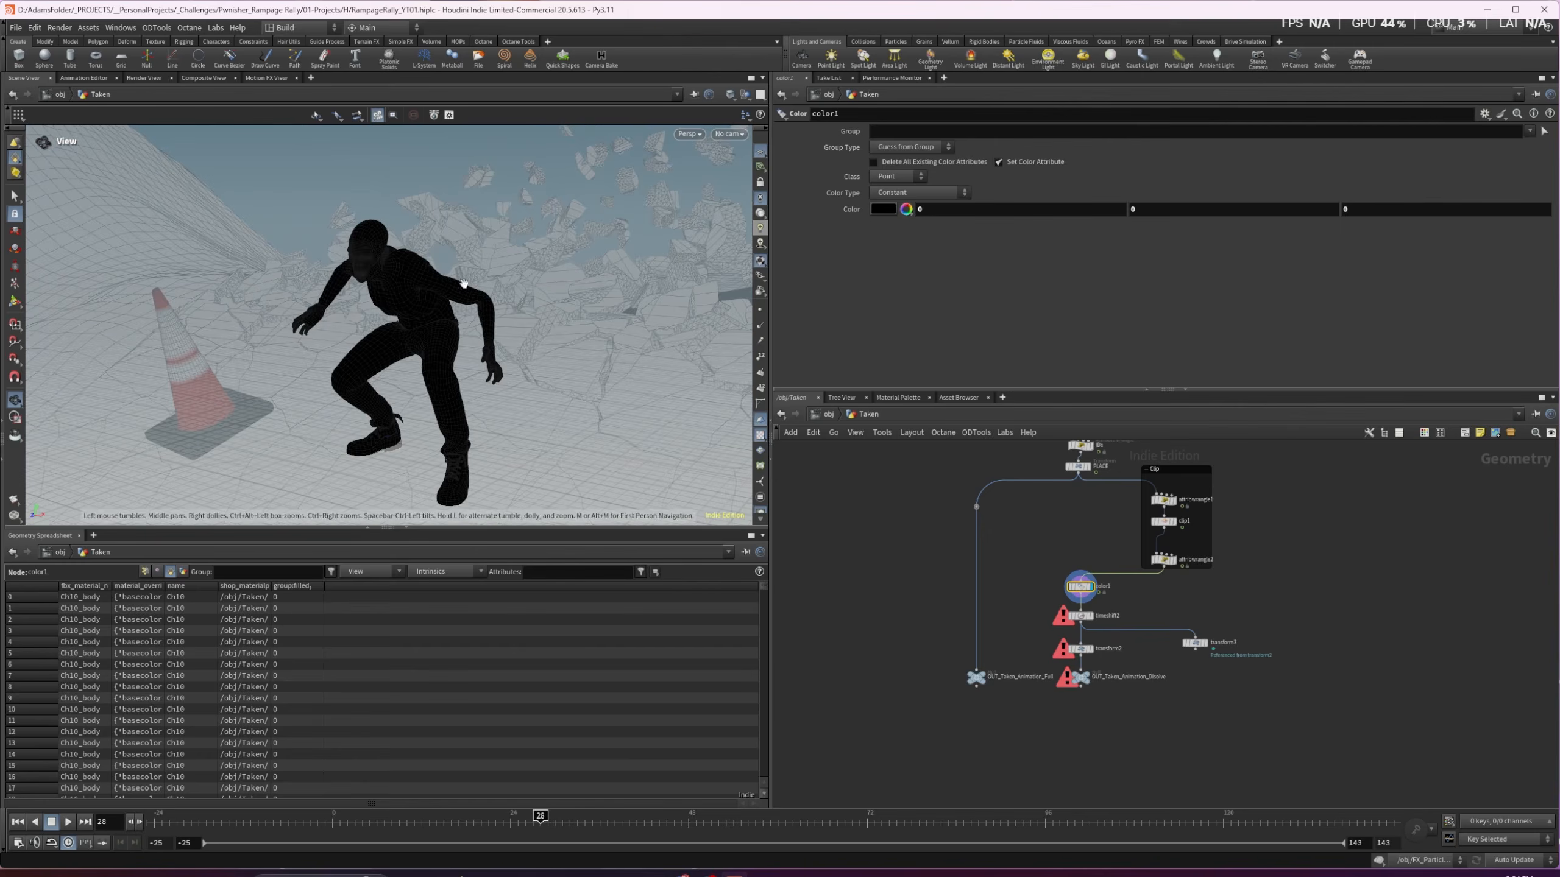
left_click_drag(379, 338, 357, 304)
left_click(1091, 615)
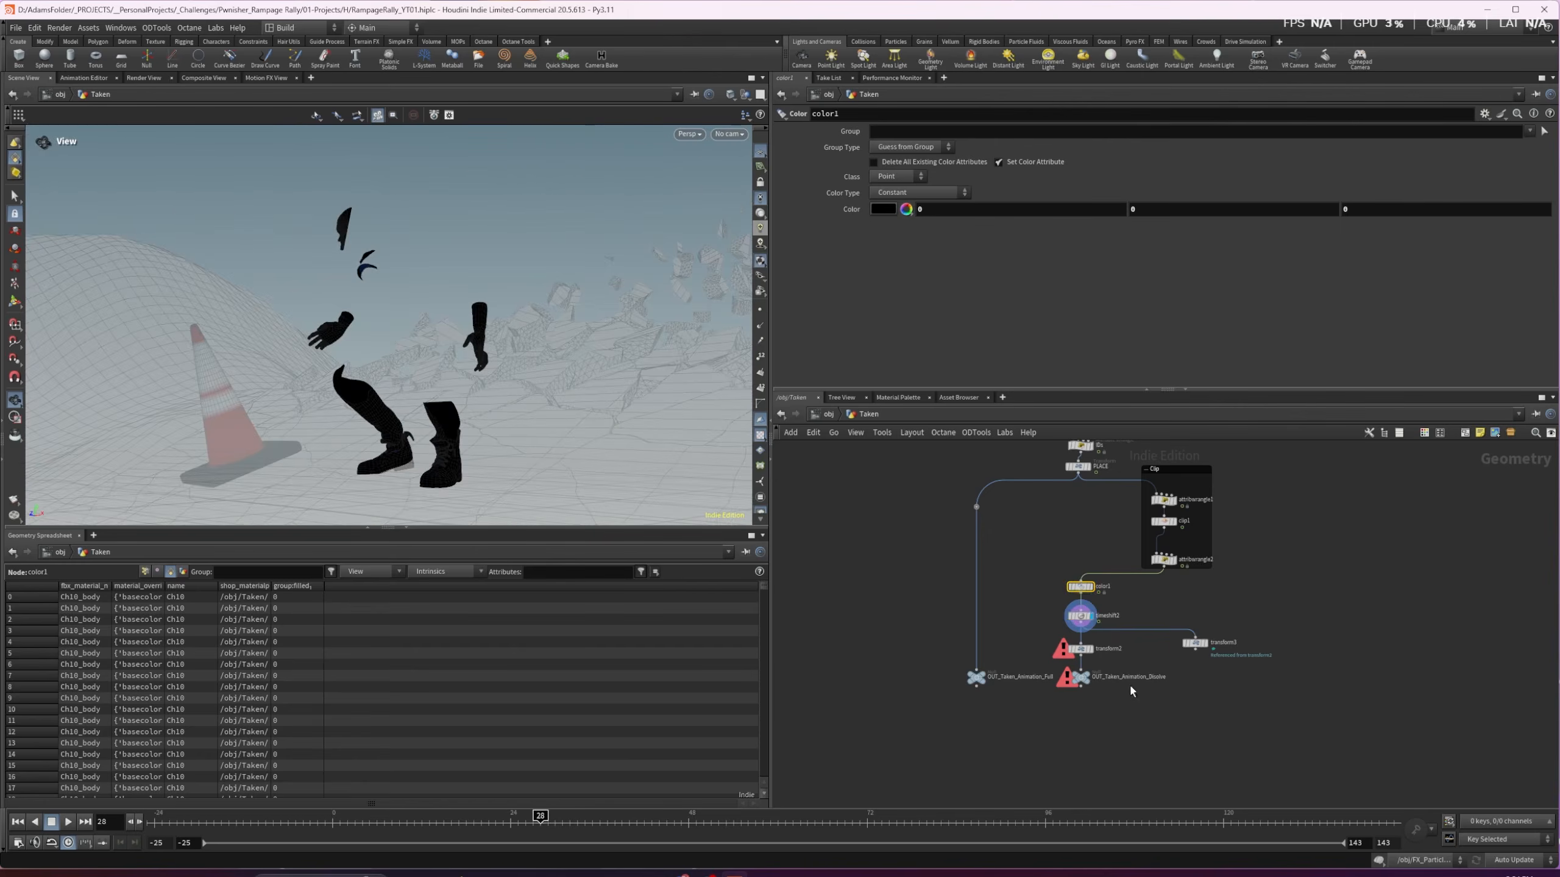
Display the dissolve and full animation outputs of the Taken network in turn and scrub through the zombie's animation
left_click(1090, 677)
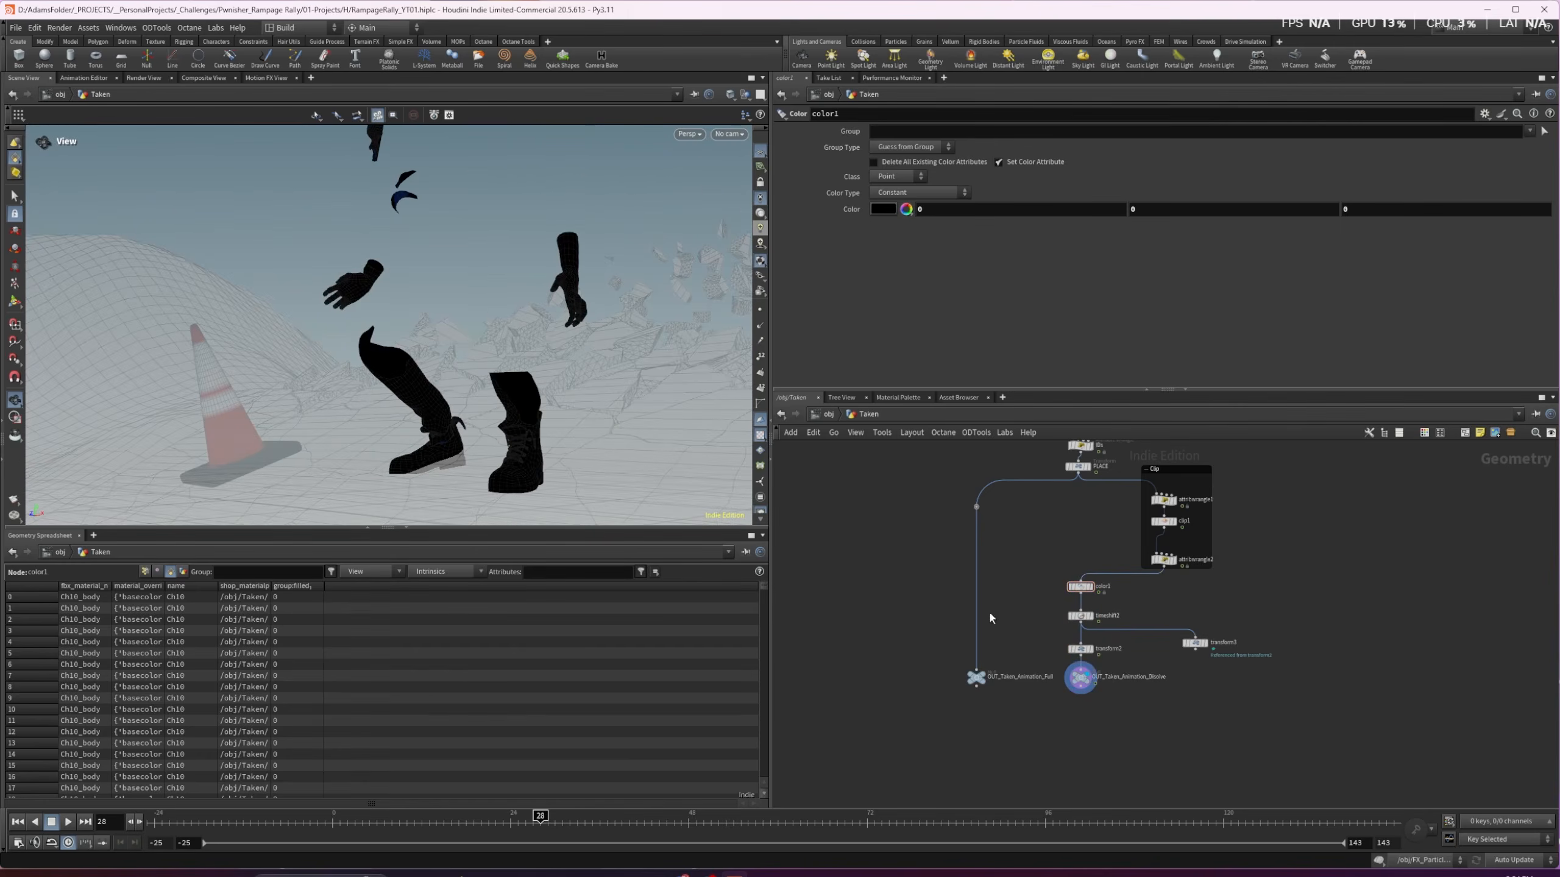
left_click(987, 677)
left_click_drag(393, 310, 438, 312)
left_click_drag(541, 817, 624, 814)
left_click_drag(412, 338, 454, 239)
Open the FX_Taken_Pyro network and display the Taken_Full_Animation object merge within the scene
scroll(446, 345, "down", 6)
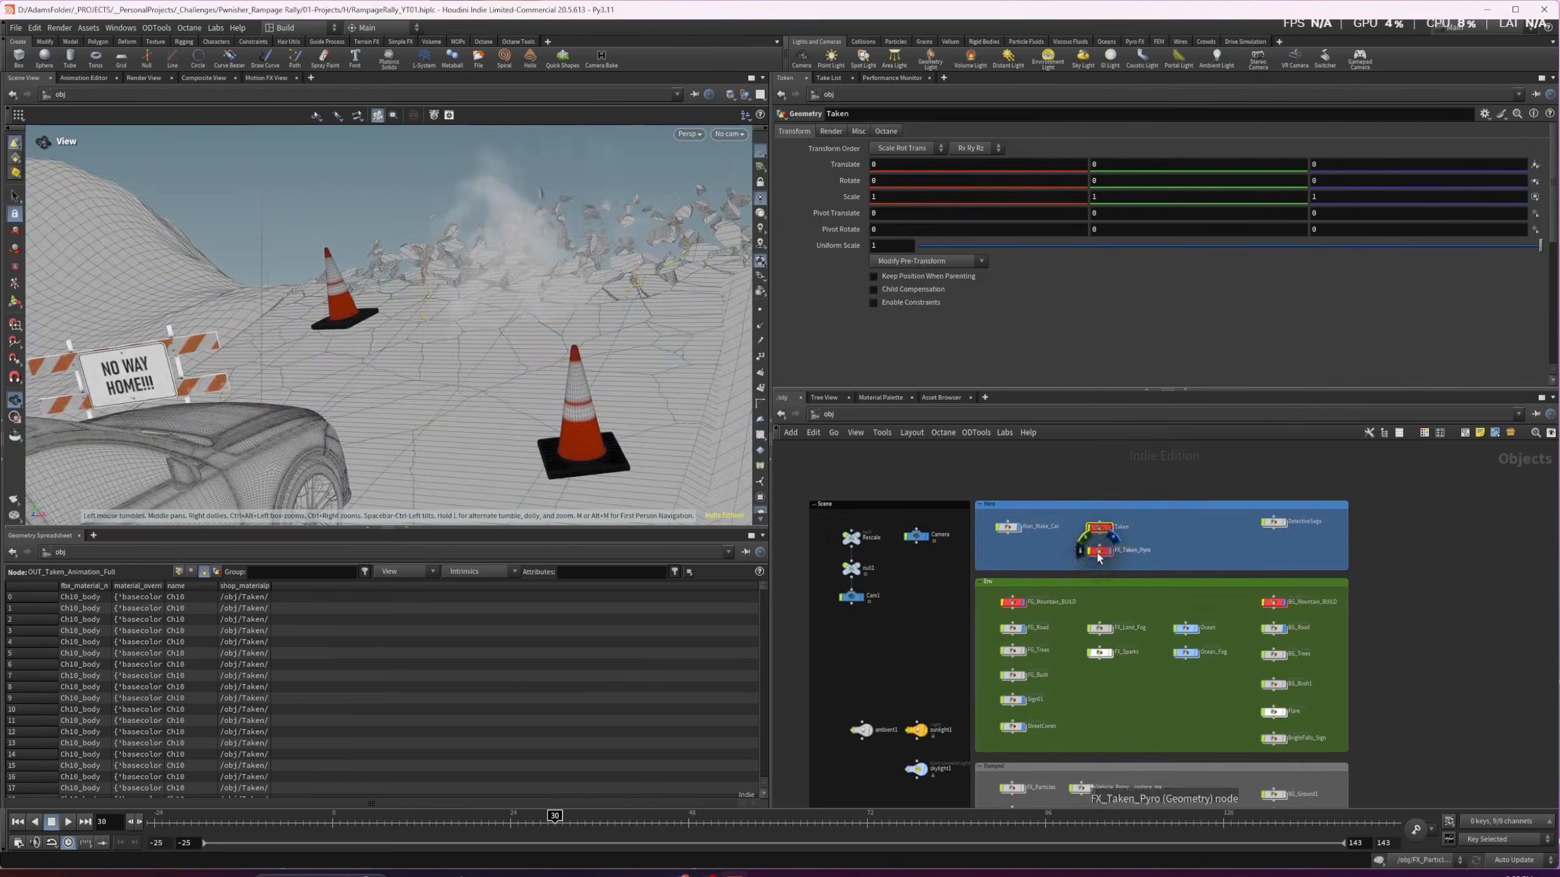
left_click(1137, 545)
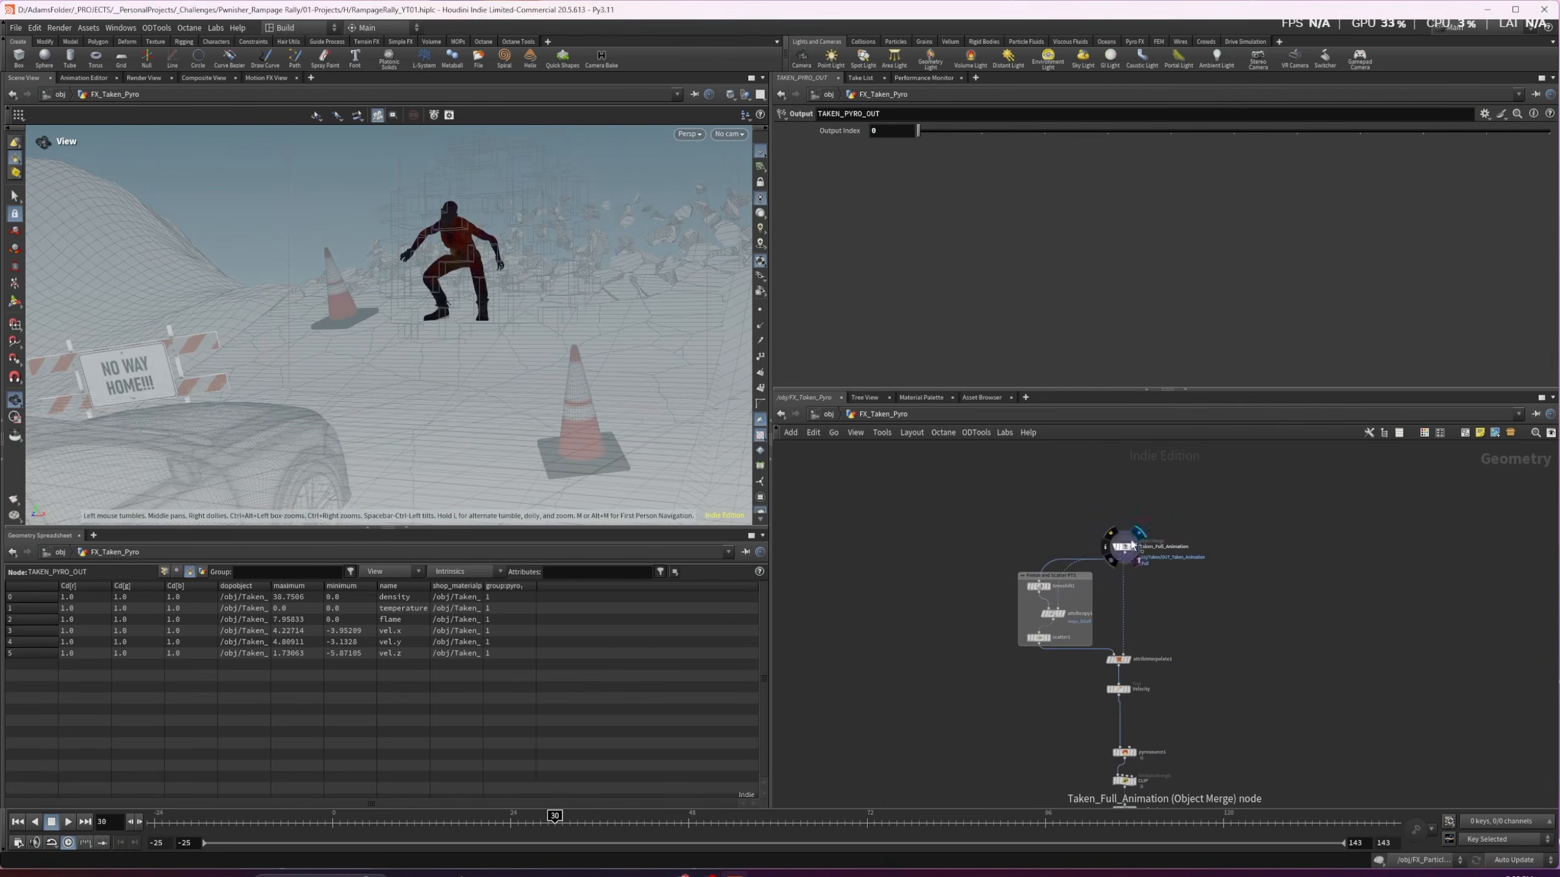
left_click_drag(1123, 547, 1123, 539)
left_click_drag(589, 369, 516, 335)
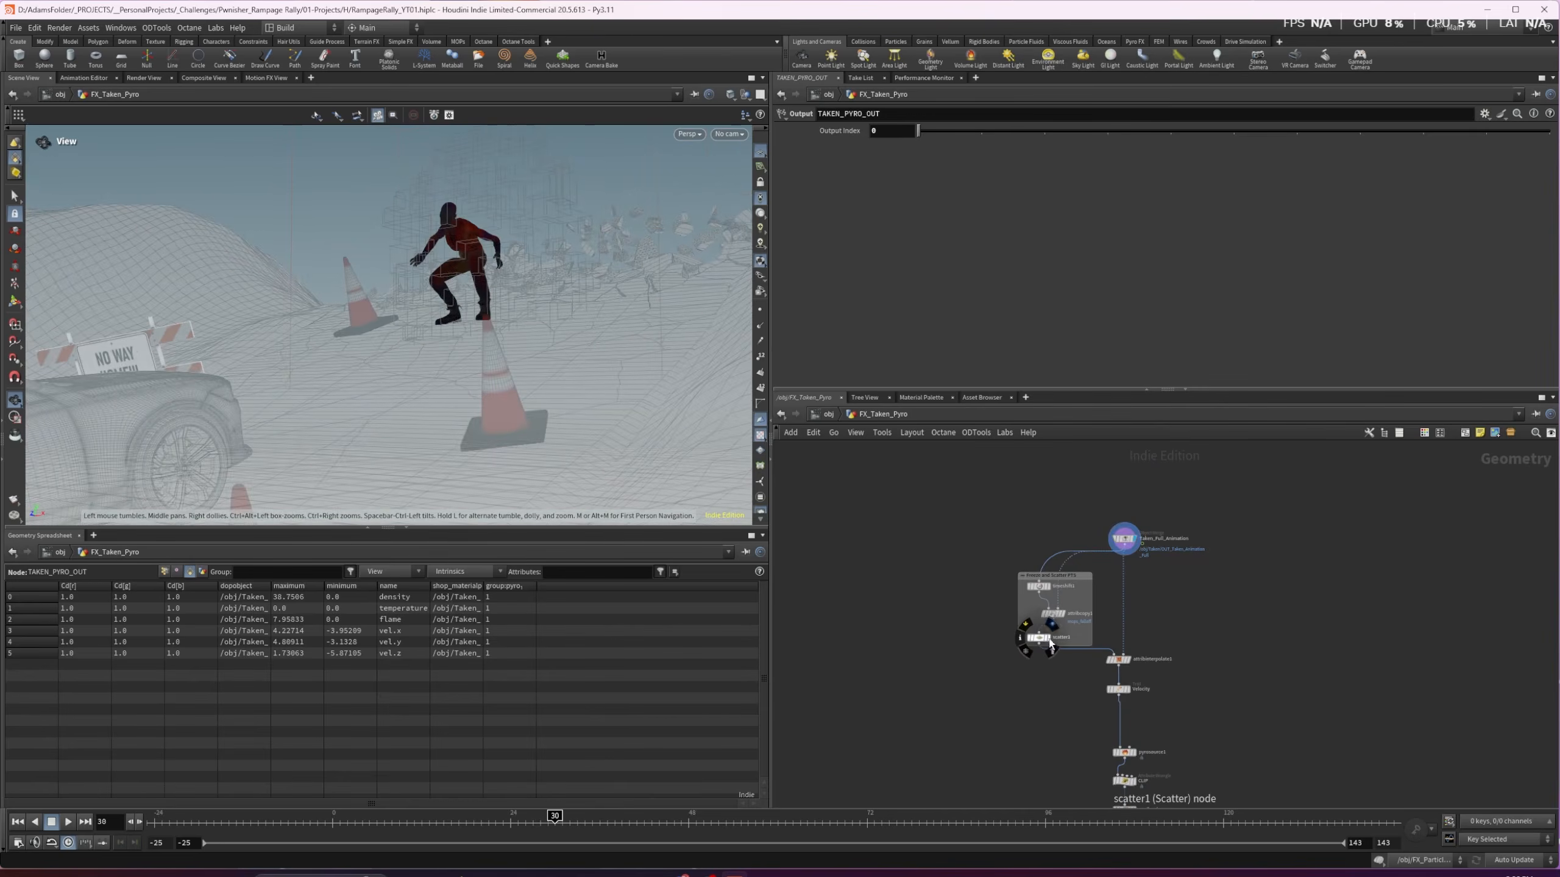
Display scatter1 and attribinterpolate1 in turn and scrub the scattered points' animation around frame 30
left_click(1052, 644)
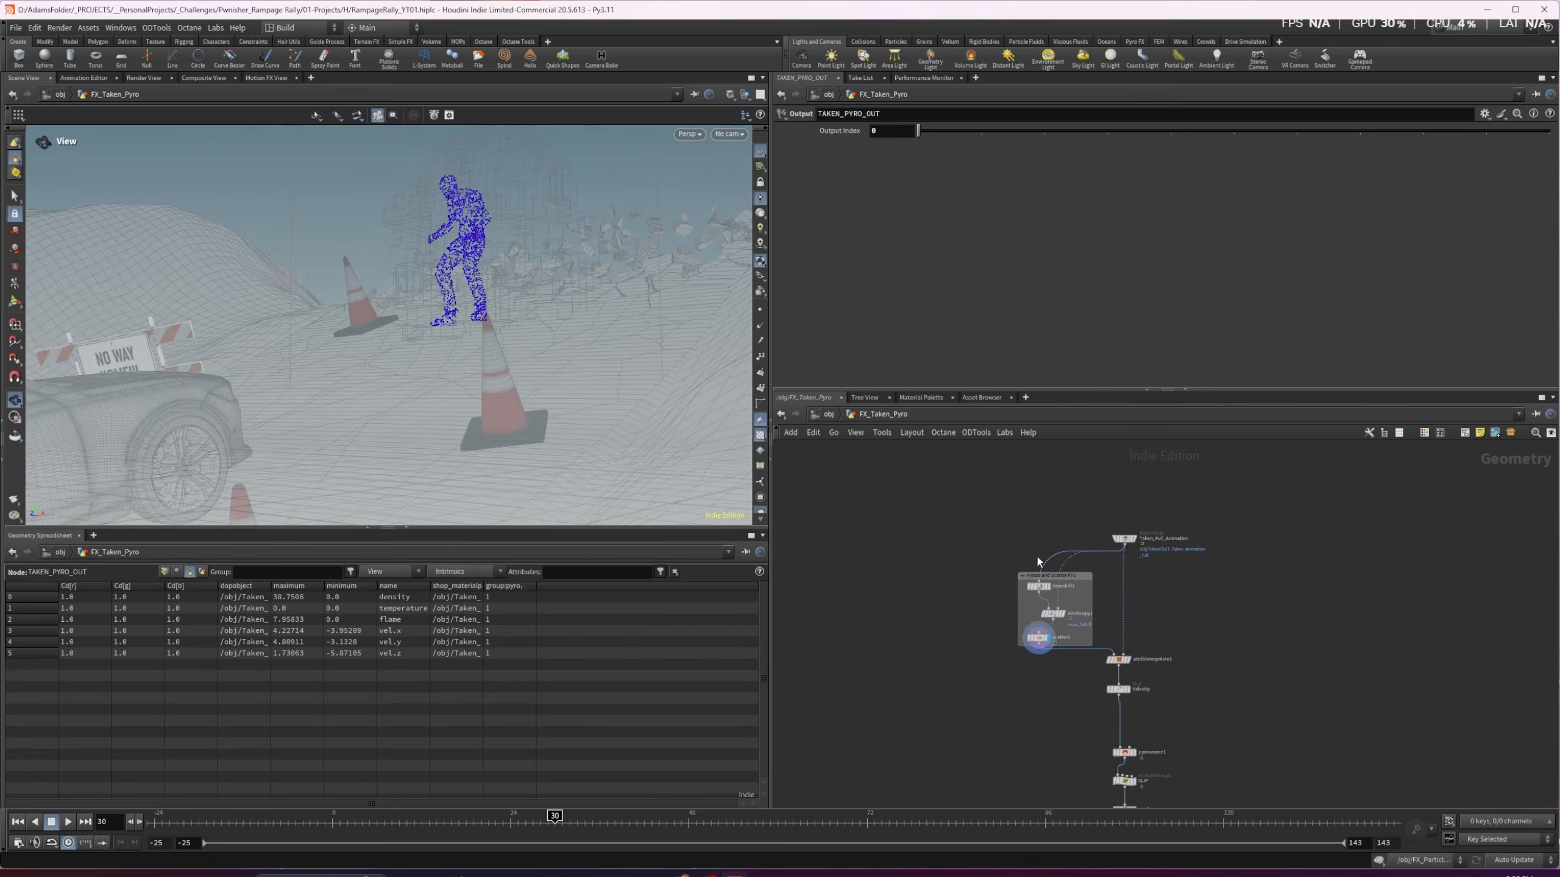
scroll(1099, 633, "up", 1)
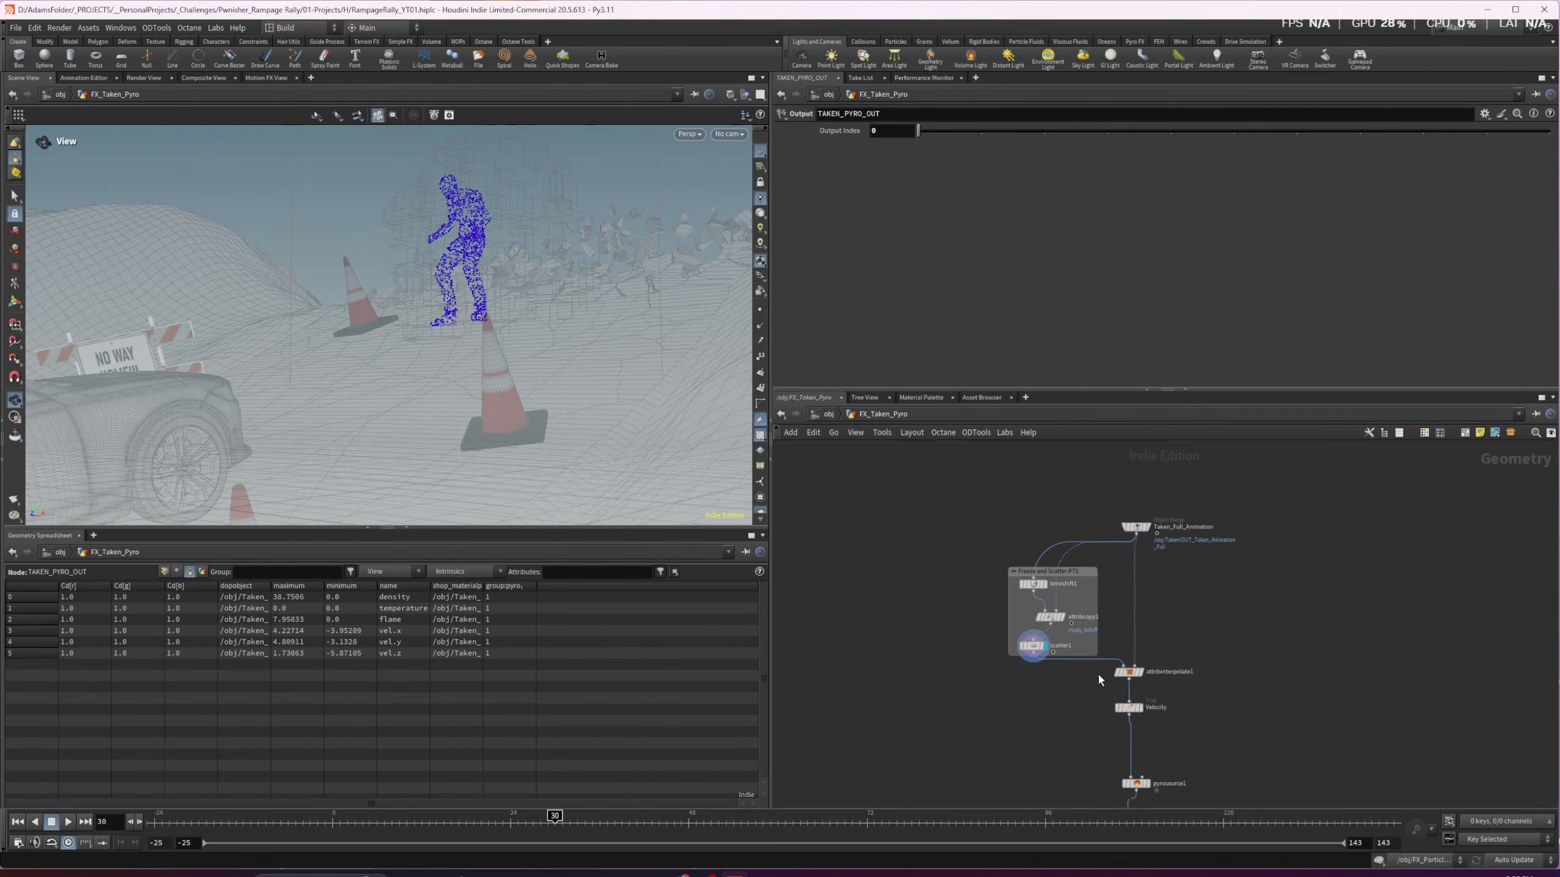
mouse_move(1147, 675)
left_click(1129, 672)
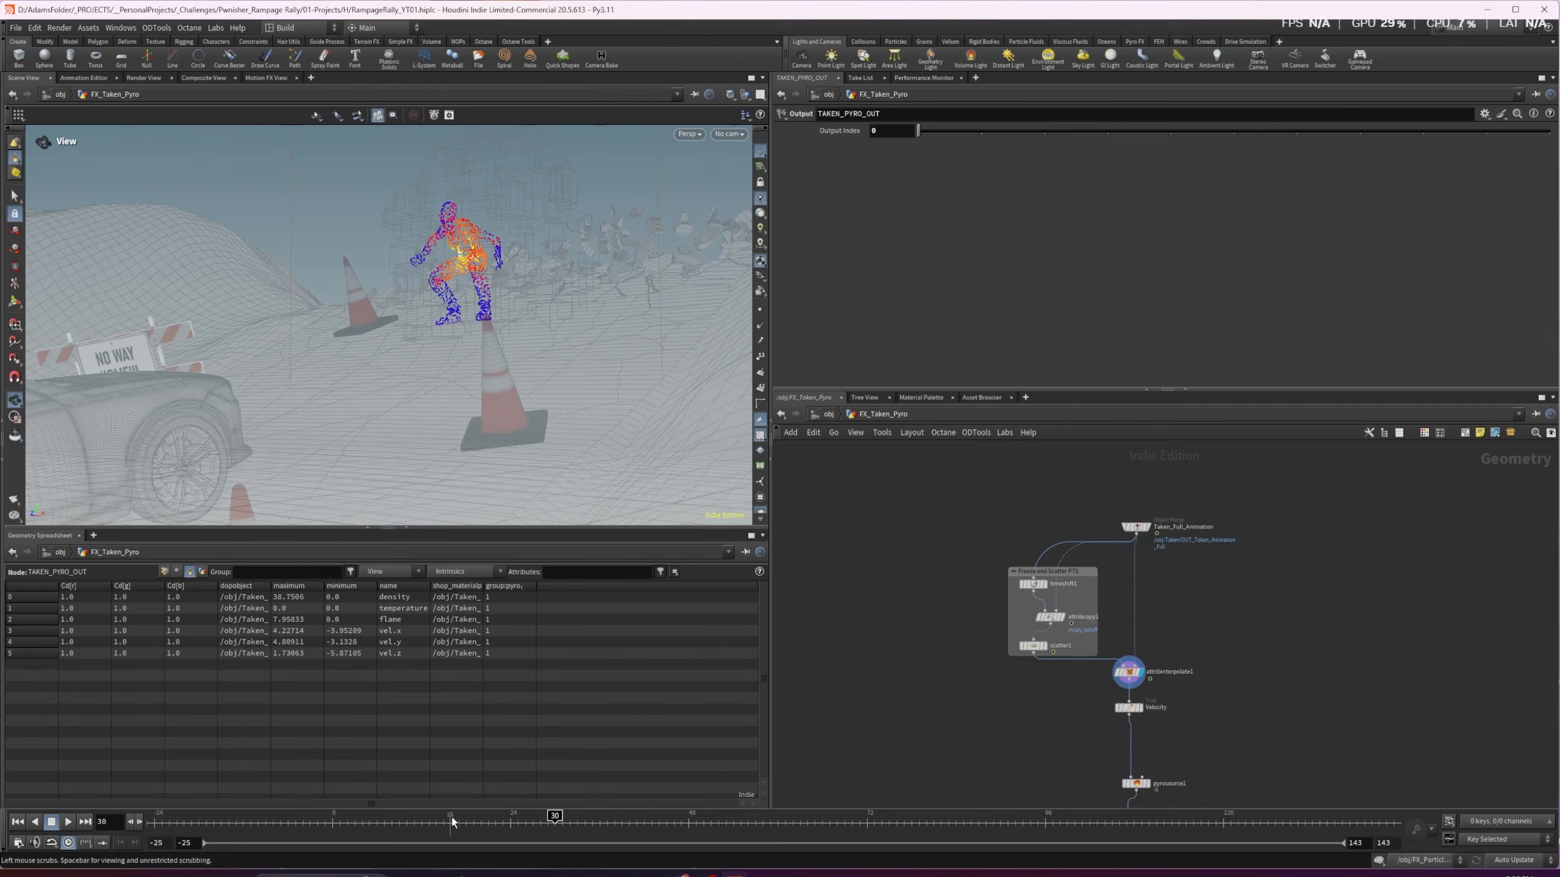
left_click_drag(514, 809, 554, 810)
Examine the timeshift1 frame setting, compare scatter1 with attribinterpolate1, and play the points' animation
left_click(1032, 645)
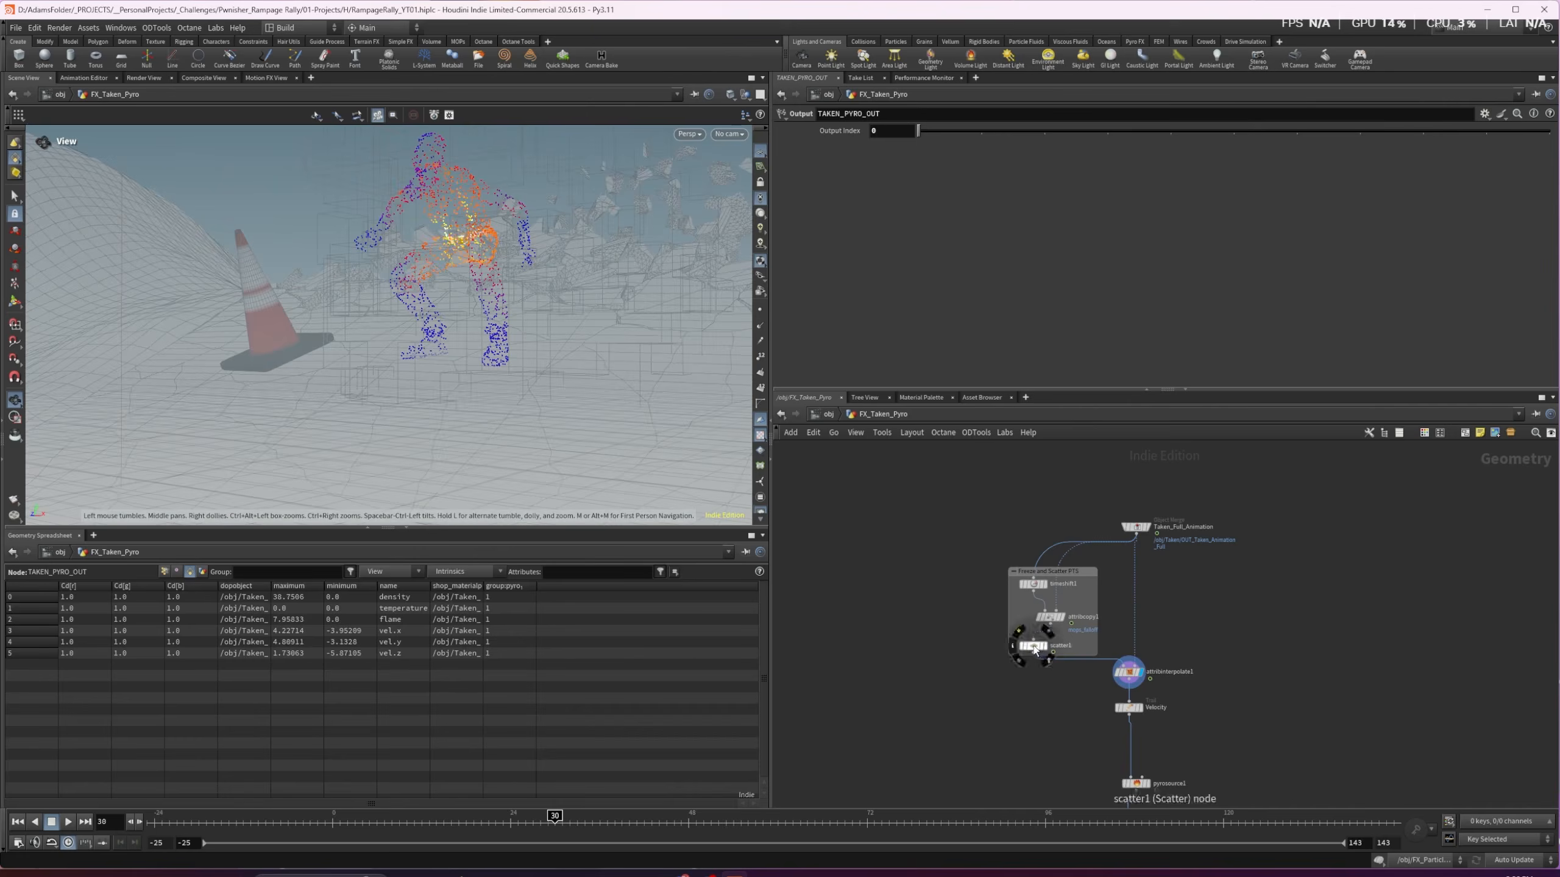
left_click(1022, 585)
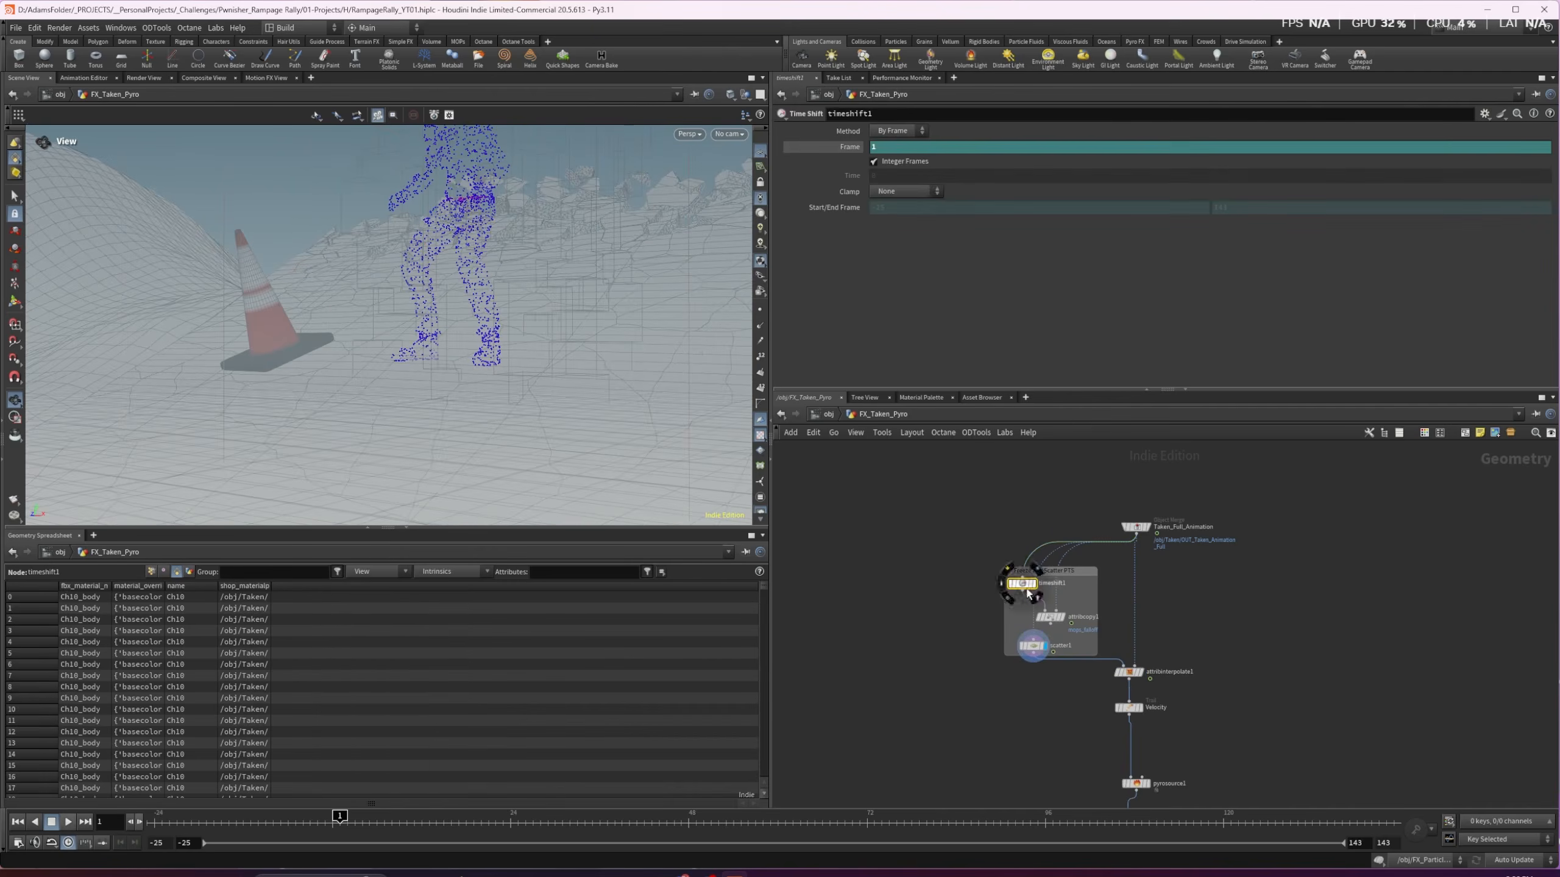
left_click(1141, 672)
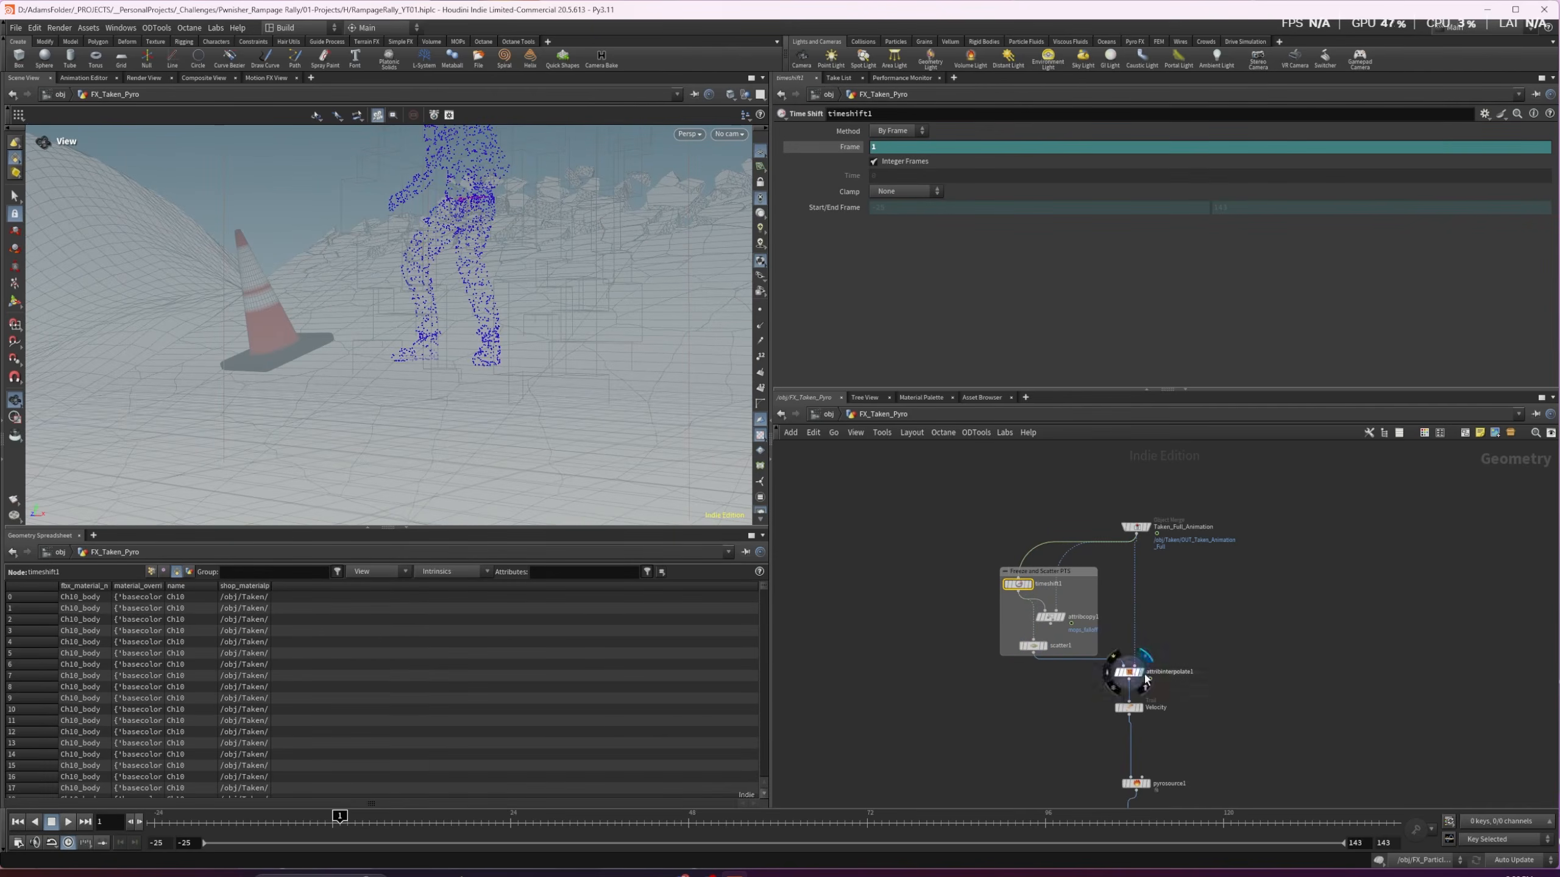
left_click(68, 822)
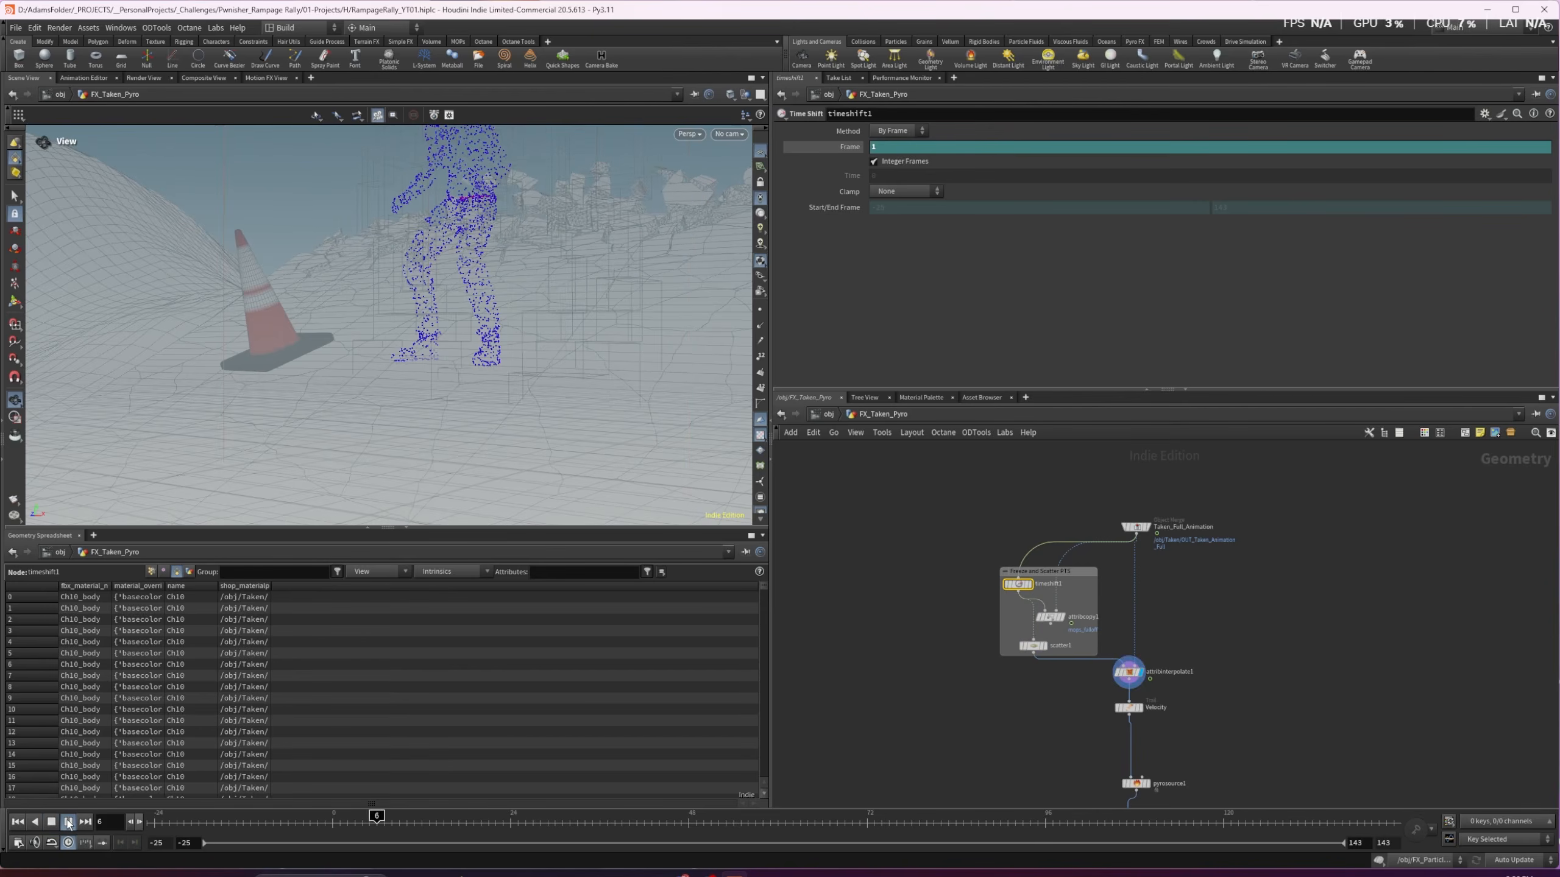
Examine the attribcopy1 and attribinterpolate1 settings, displaying the scattered points and the interpolated points at frame 23
left_click_drag(1058, 622, 1068, 616)
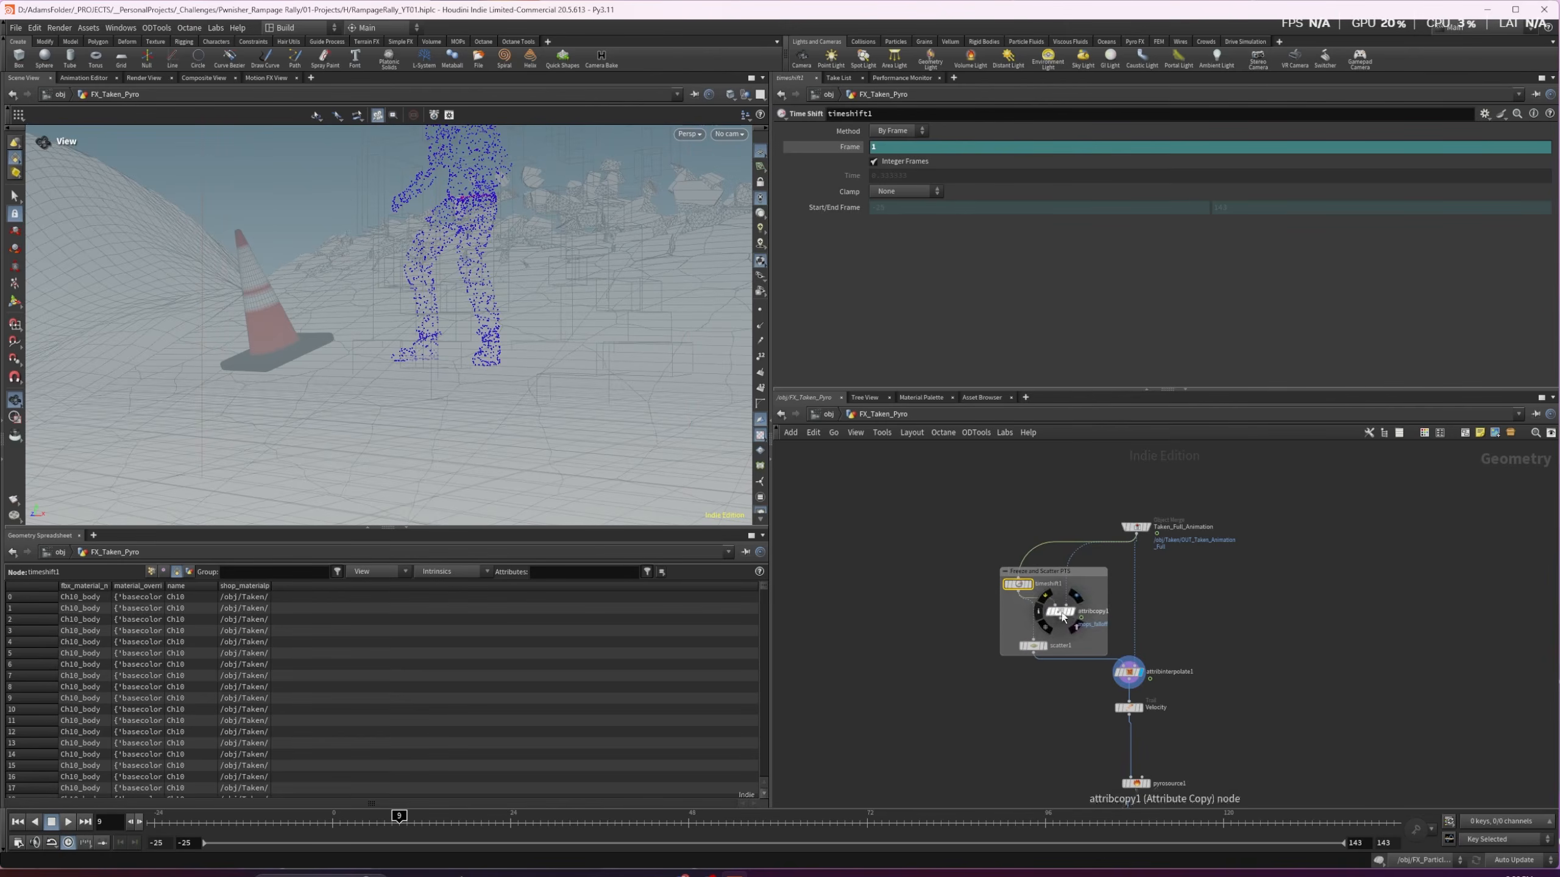
left_click(1069, 613)
left_click_drag(1070, 618, 1041, 618)
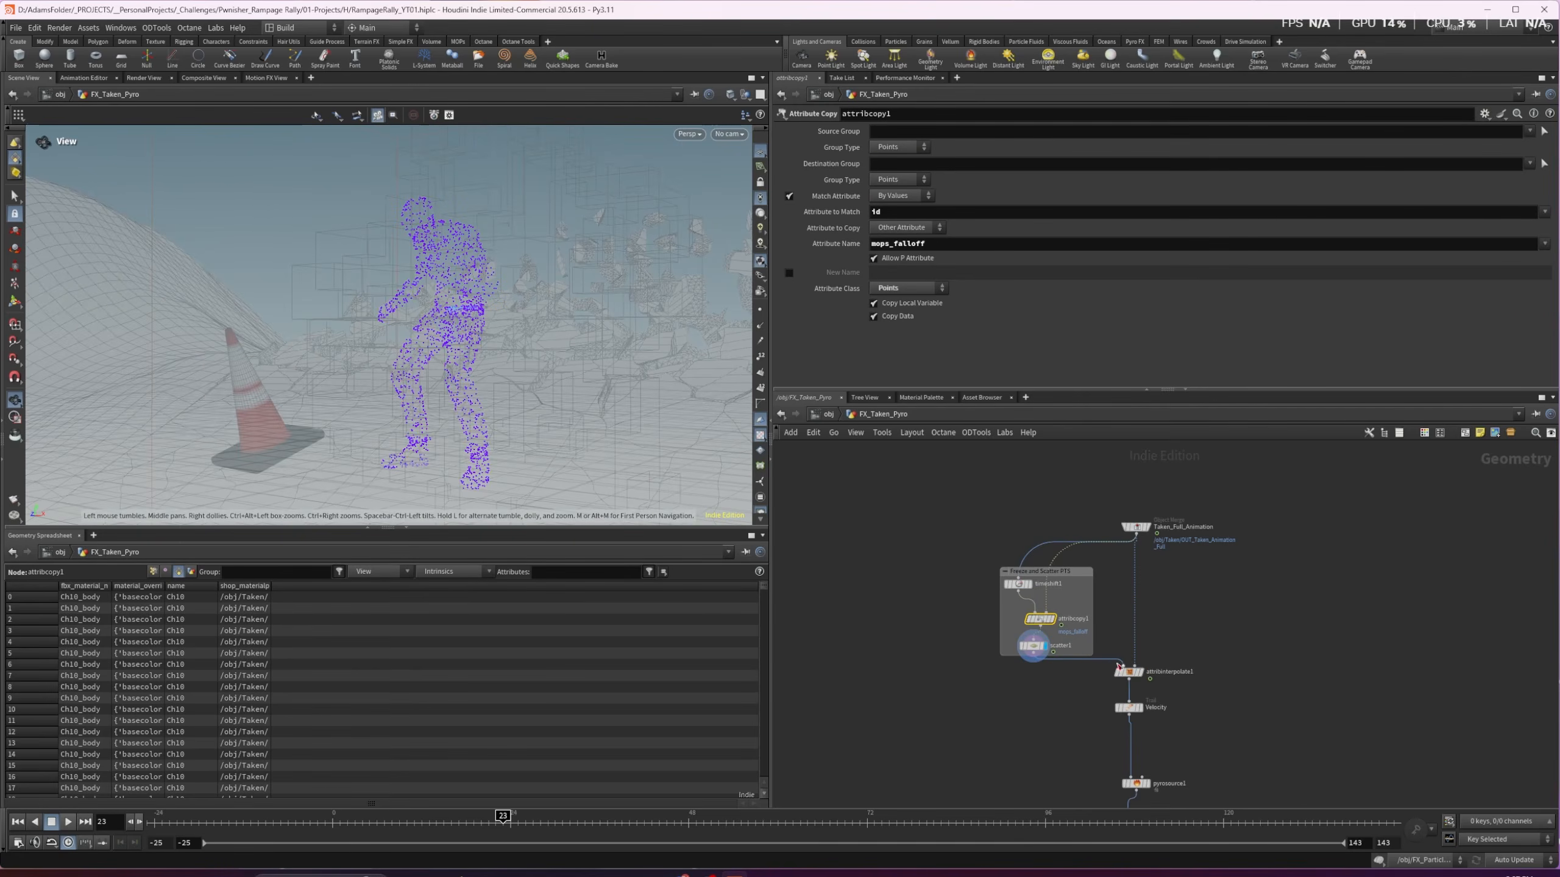
left_click(1146, 680)
left_click(1128, 672)
Inspect the Velocity node, then display the CLIP wrangle and examine its point-removal code
middle_click_drag(1192, 728, 1188, 560)
scroll(1188, 559, "up", 2)
left_click(1129, 537)
left_click_drag(1117, 536, 1126, 546)
left_click(1138, 668)
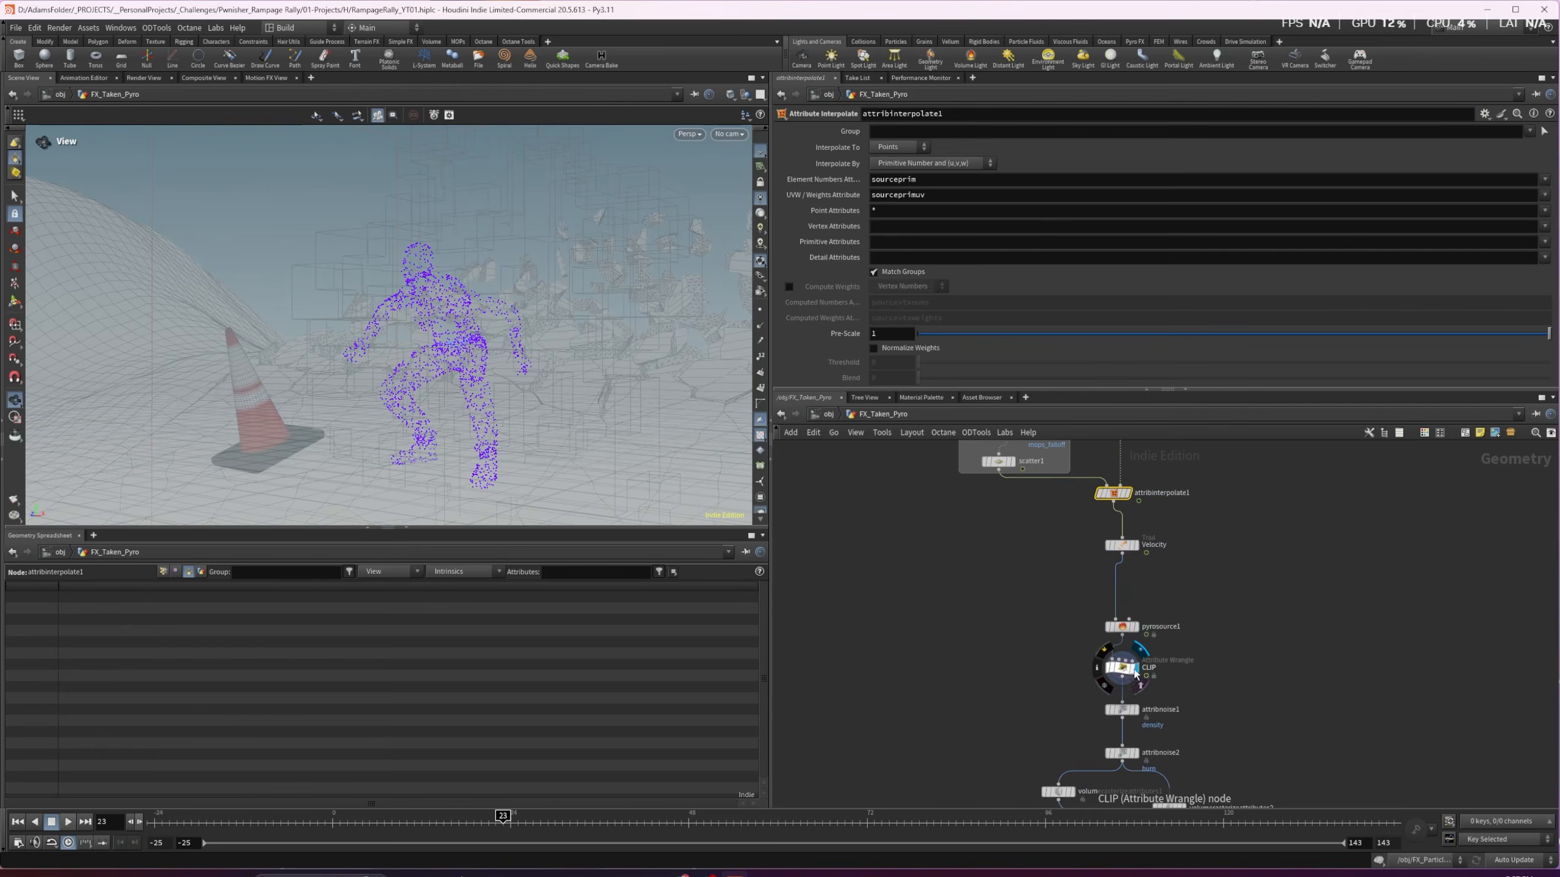
left_click(1121, 668)
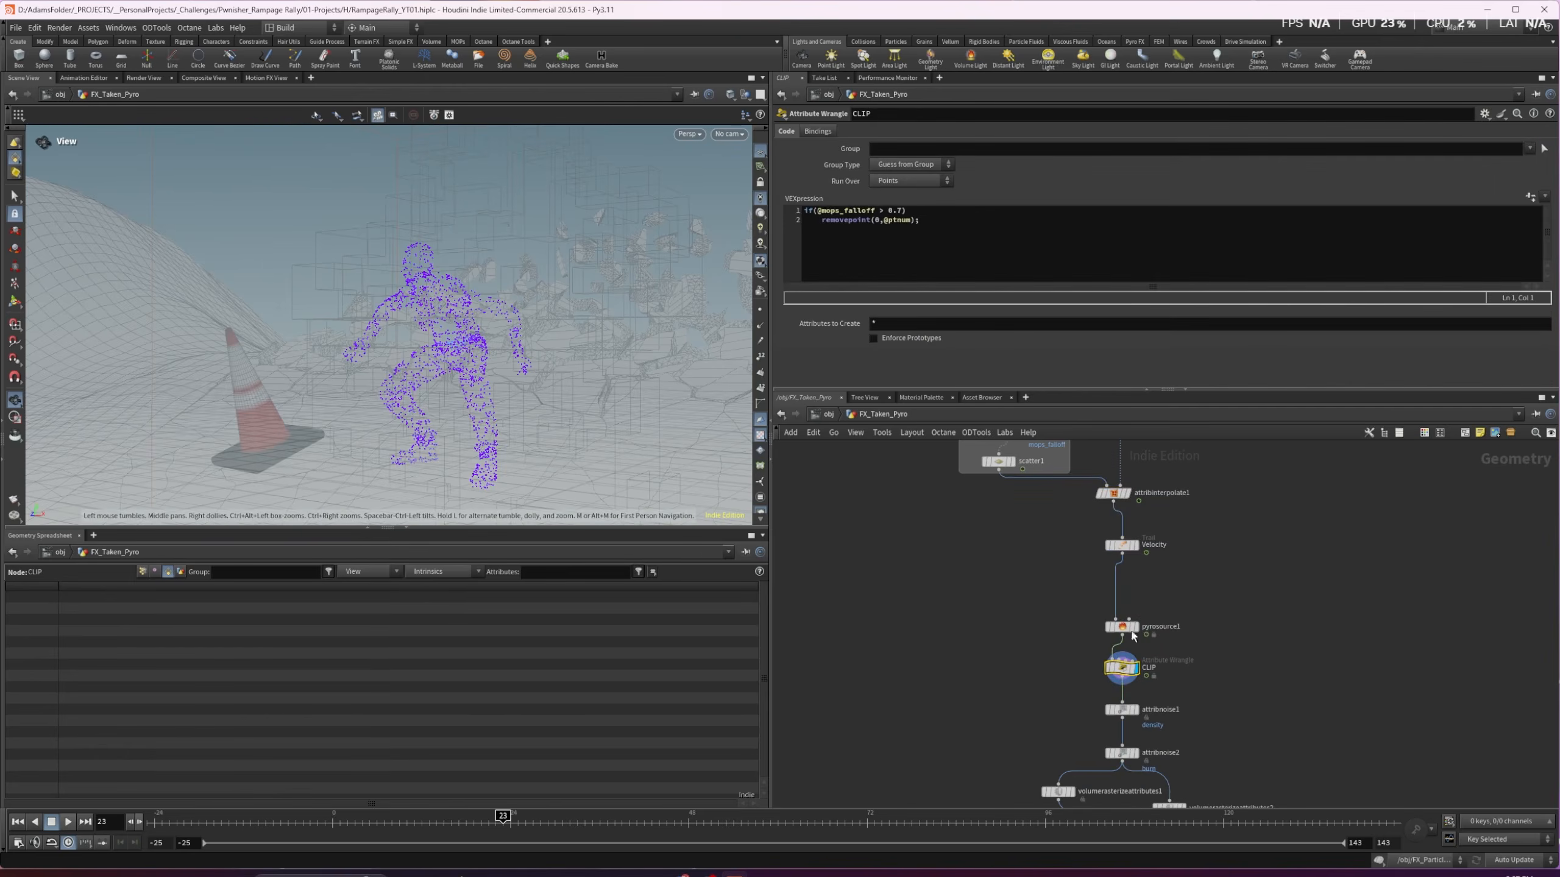
Review the pyro solver chain down to Taken_Pyro_Cache and play back the cached zombie smoke
middle_click_drag(1159, 685, 1163, 467)
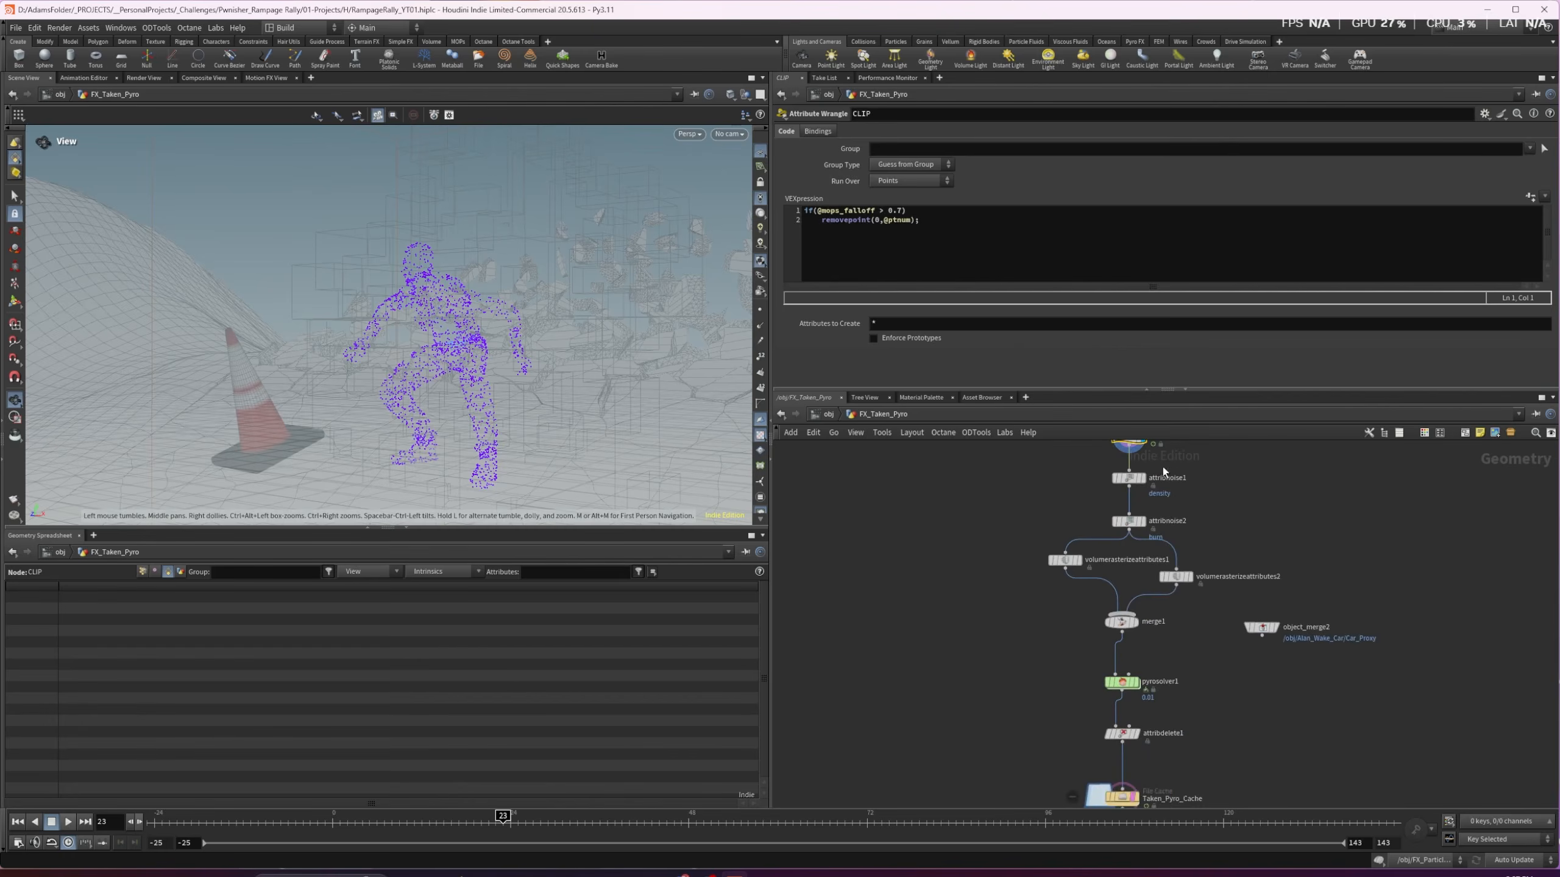
mouse_move(1140, 689)
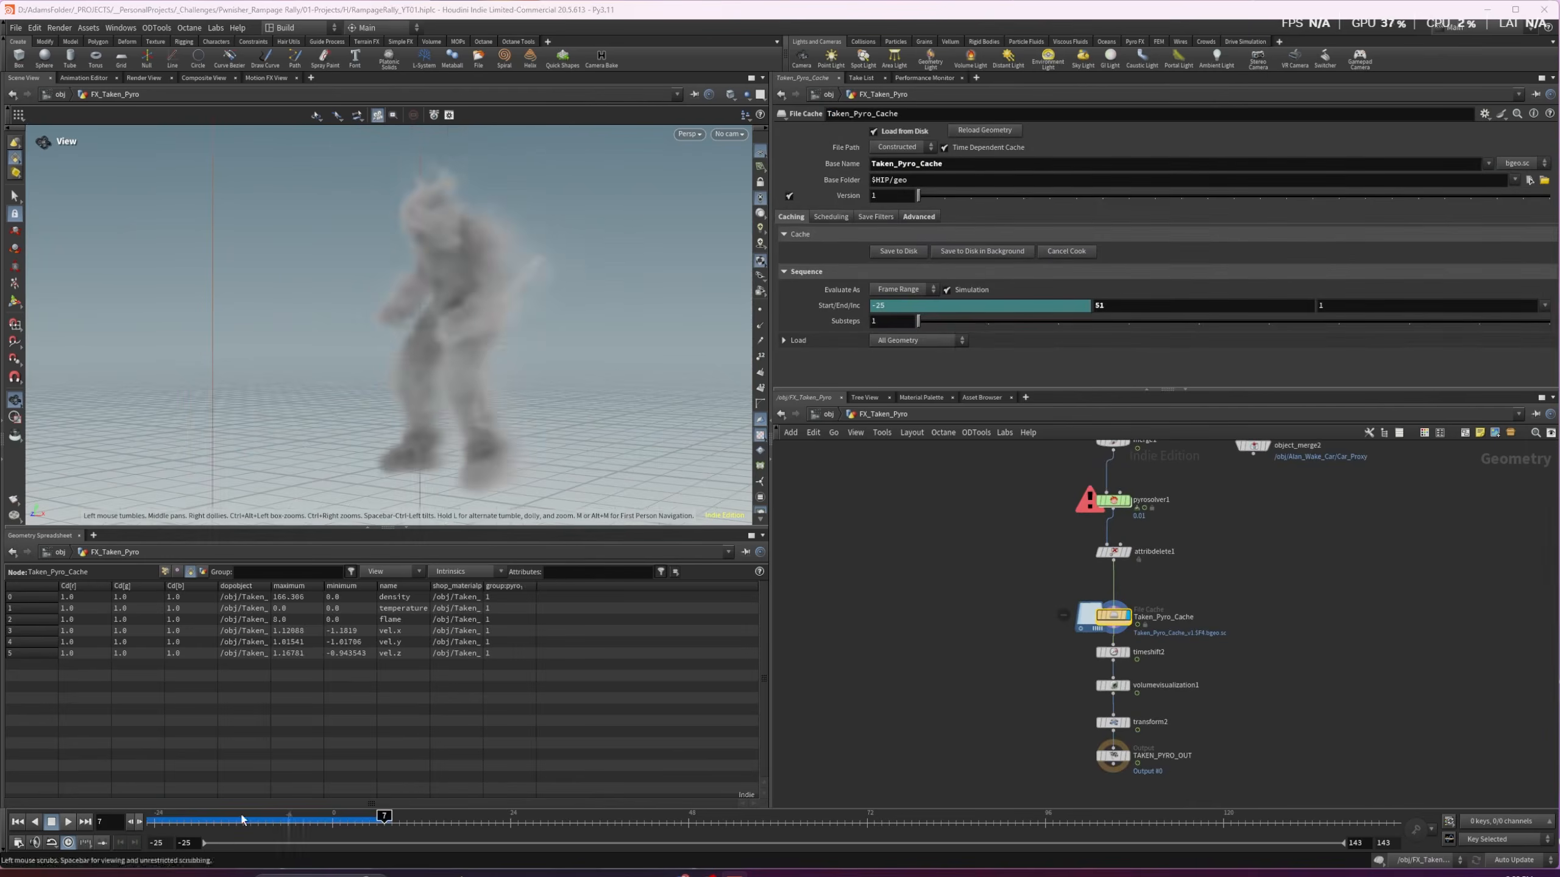
left_click_drag(435, 327, 473, 338)
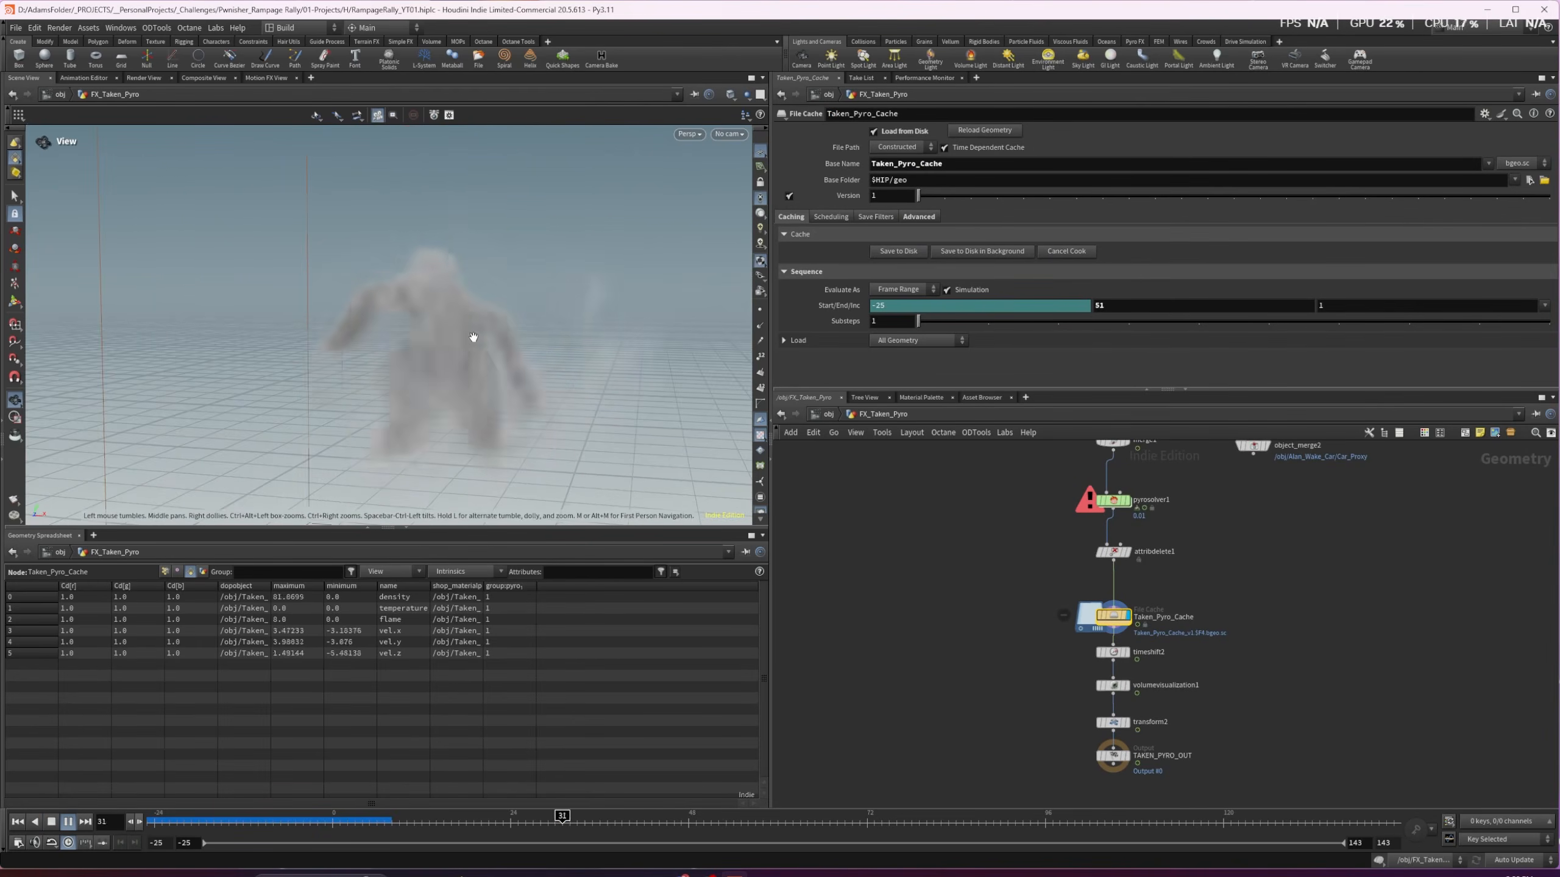
left_click(68, 822)
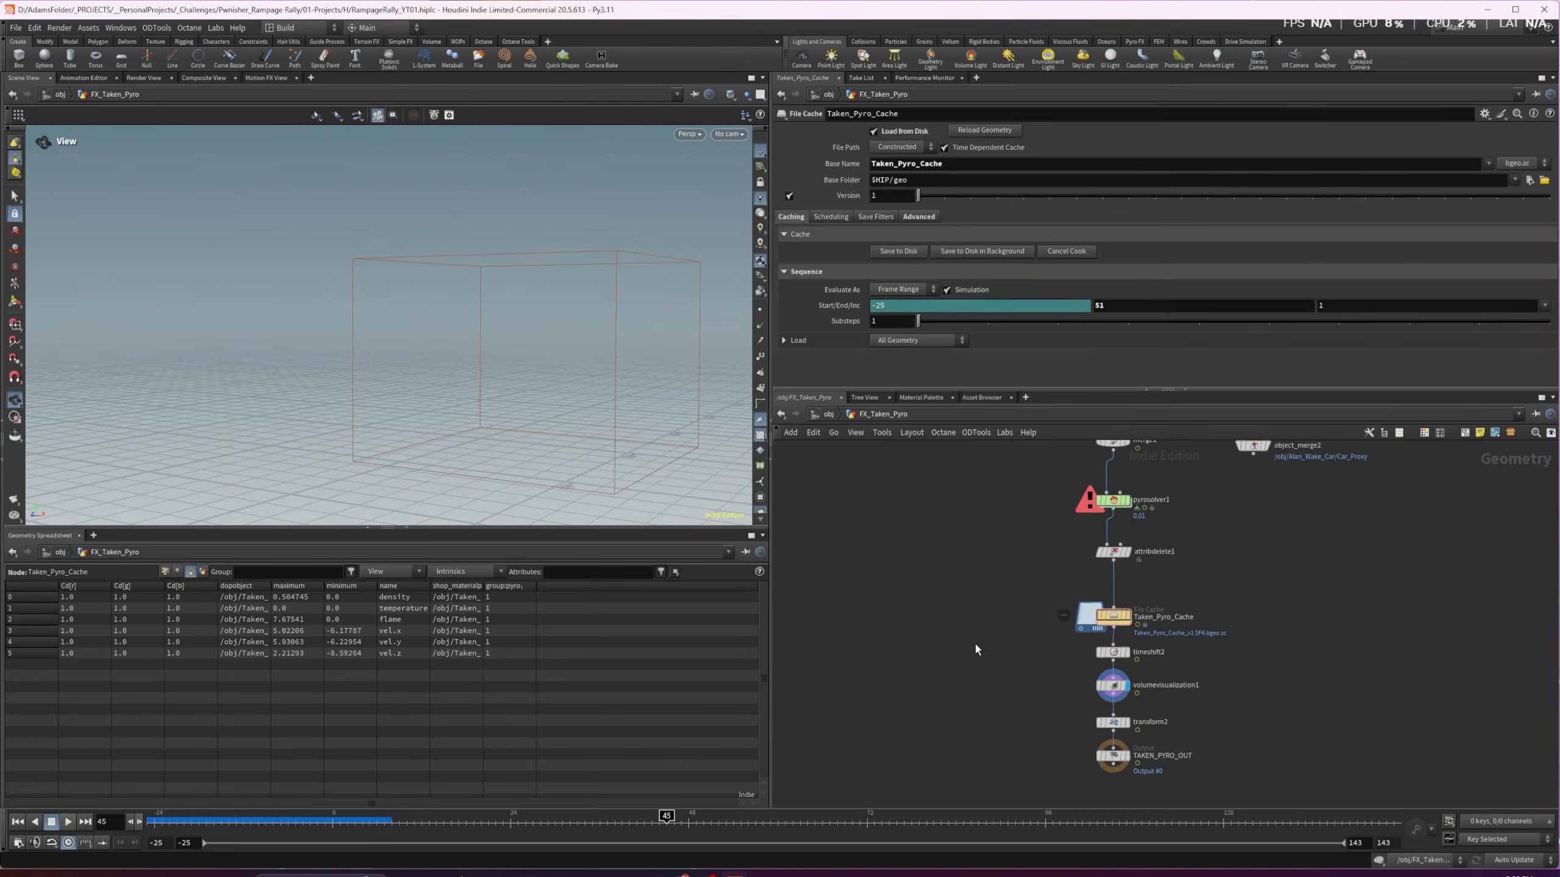
Return to the object level, open the FX_Land_Fog network, and ghost the other objects around box1
key("u")
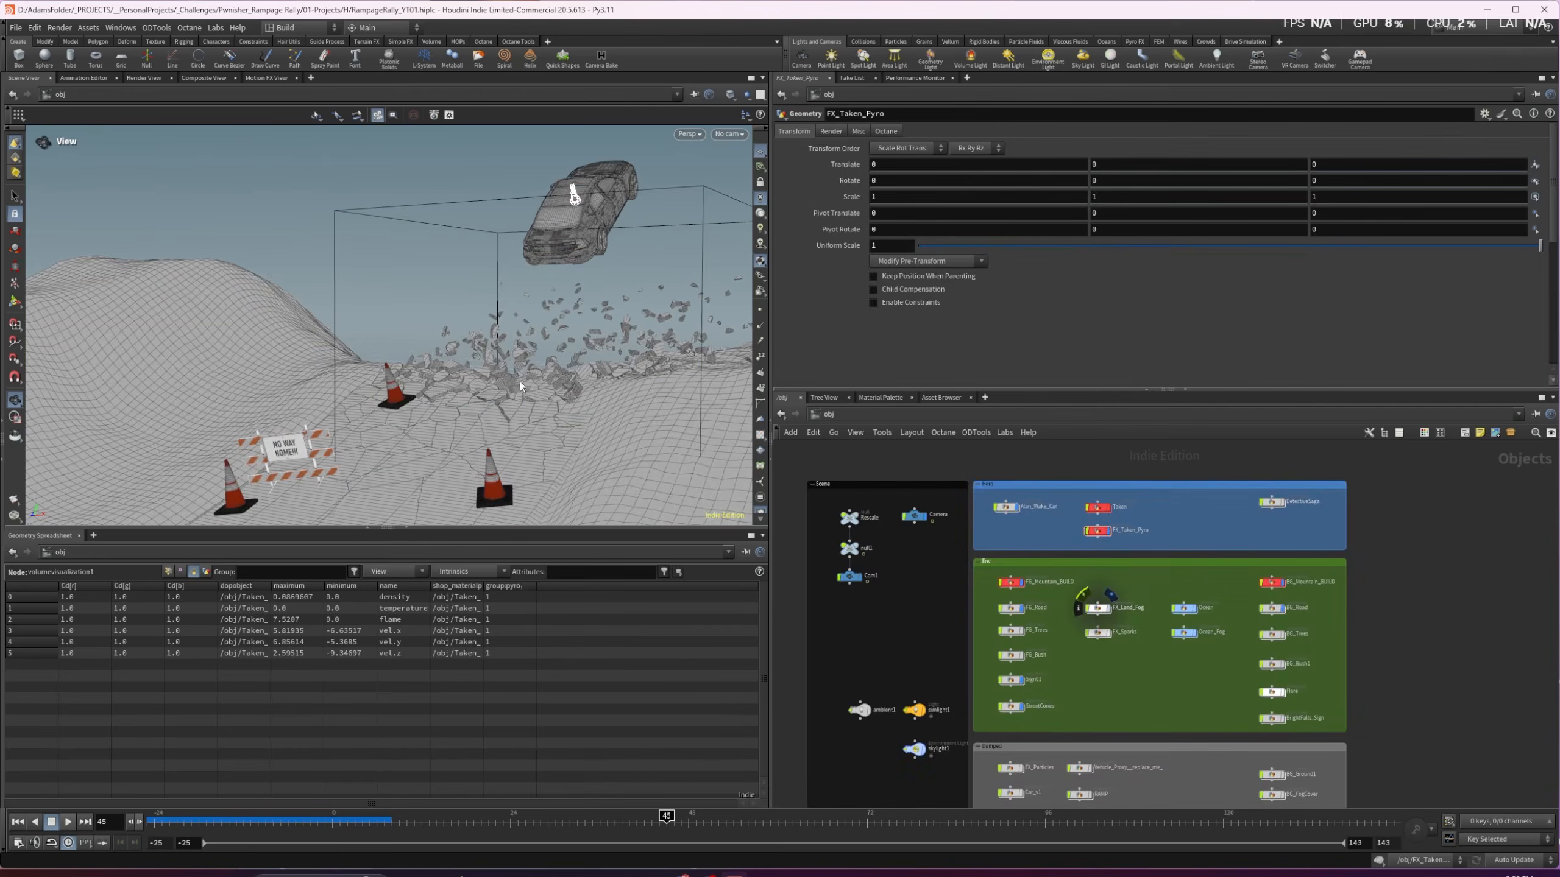
double_click(1097, 609)
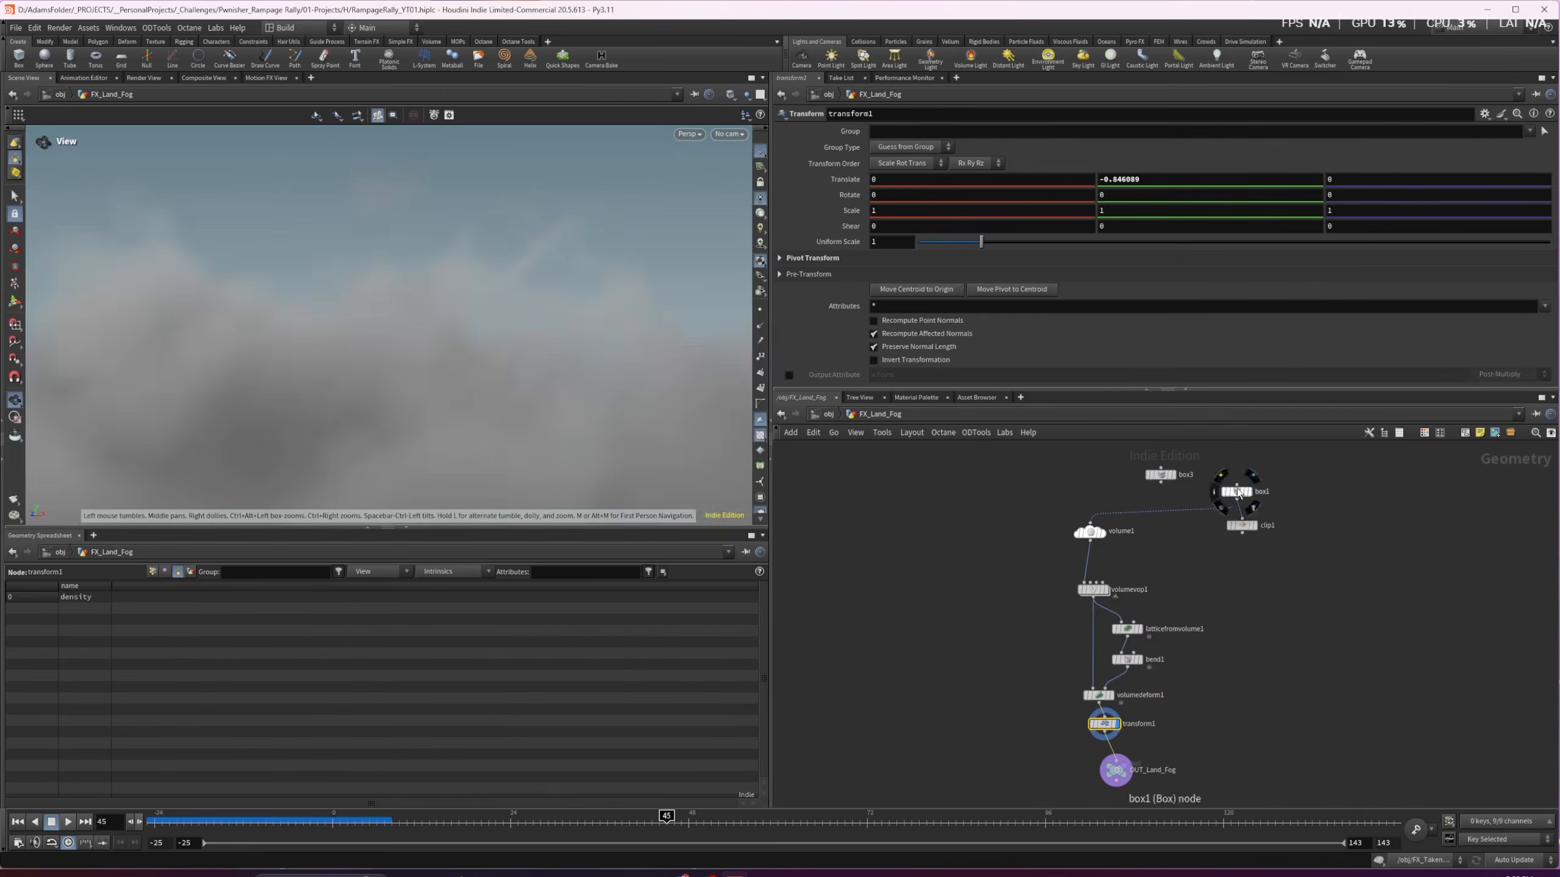
scroll(184, 343, "down", 8)
left_click_drag(317, 366, 337, 443)
left_click(747, 95)
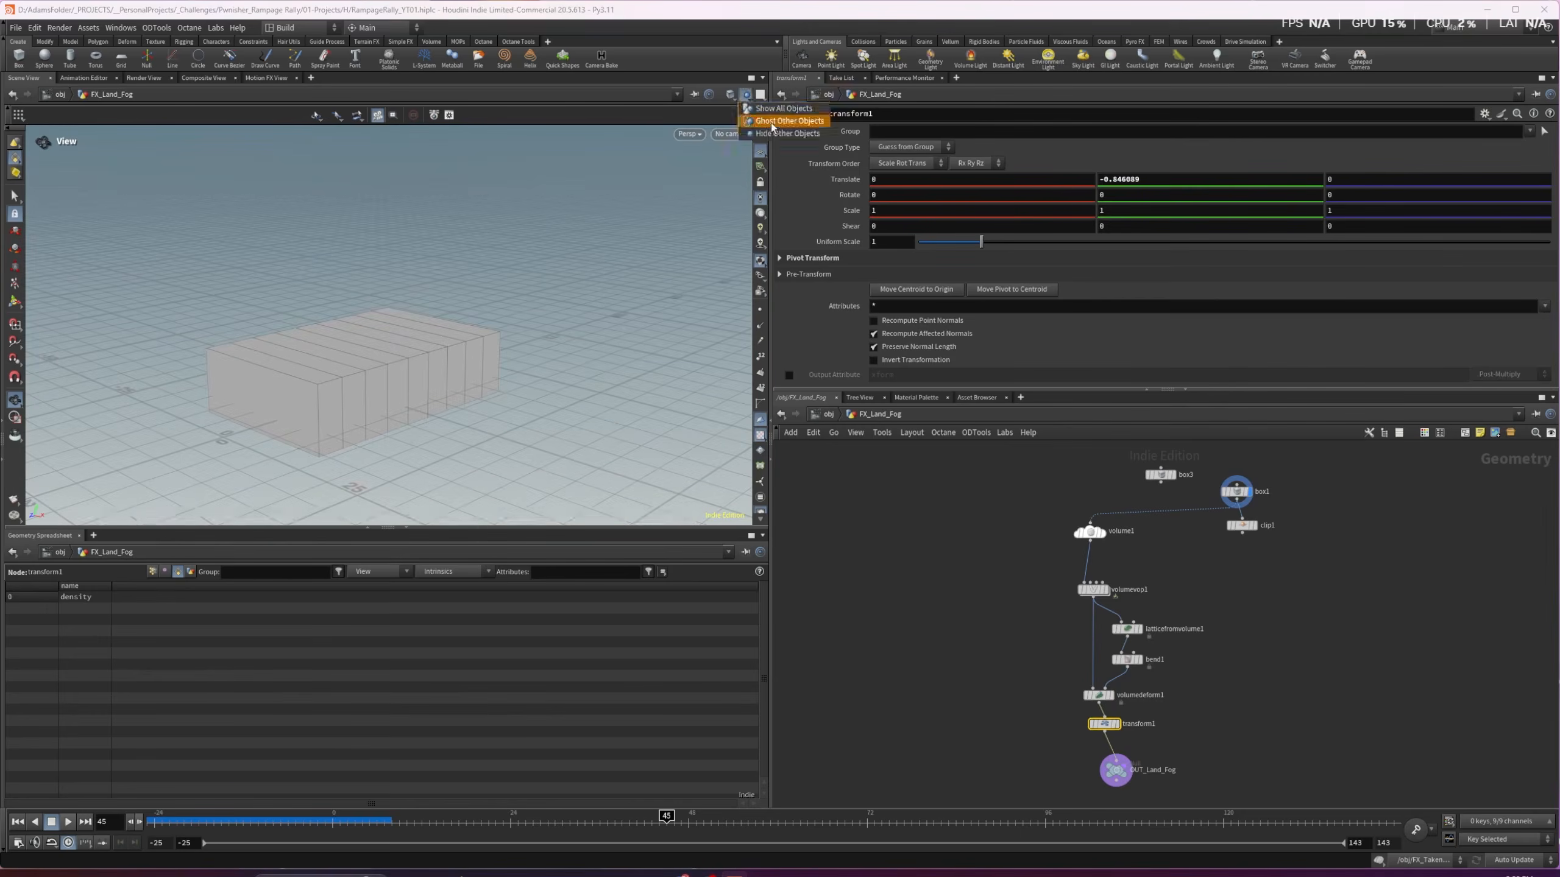
left_click(764, 121)
scroll(307, 407, "up", 4)
mouse_move(307, 407)
left_mouse_down()
mouse_move(393, 397)
mouse_move(295, 399)
left_mouse_up()
Display volume1 and volumevop1 in turn and examine the noisy fog volume against the terrain
left_click(1103, 533)
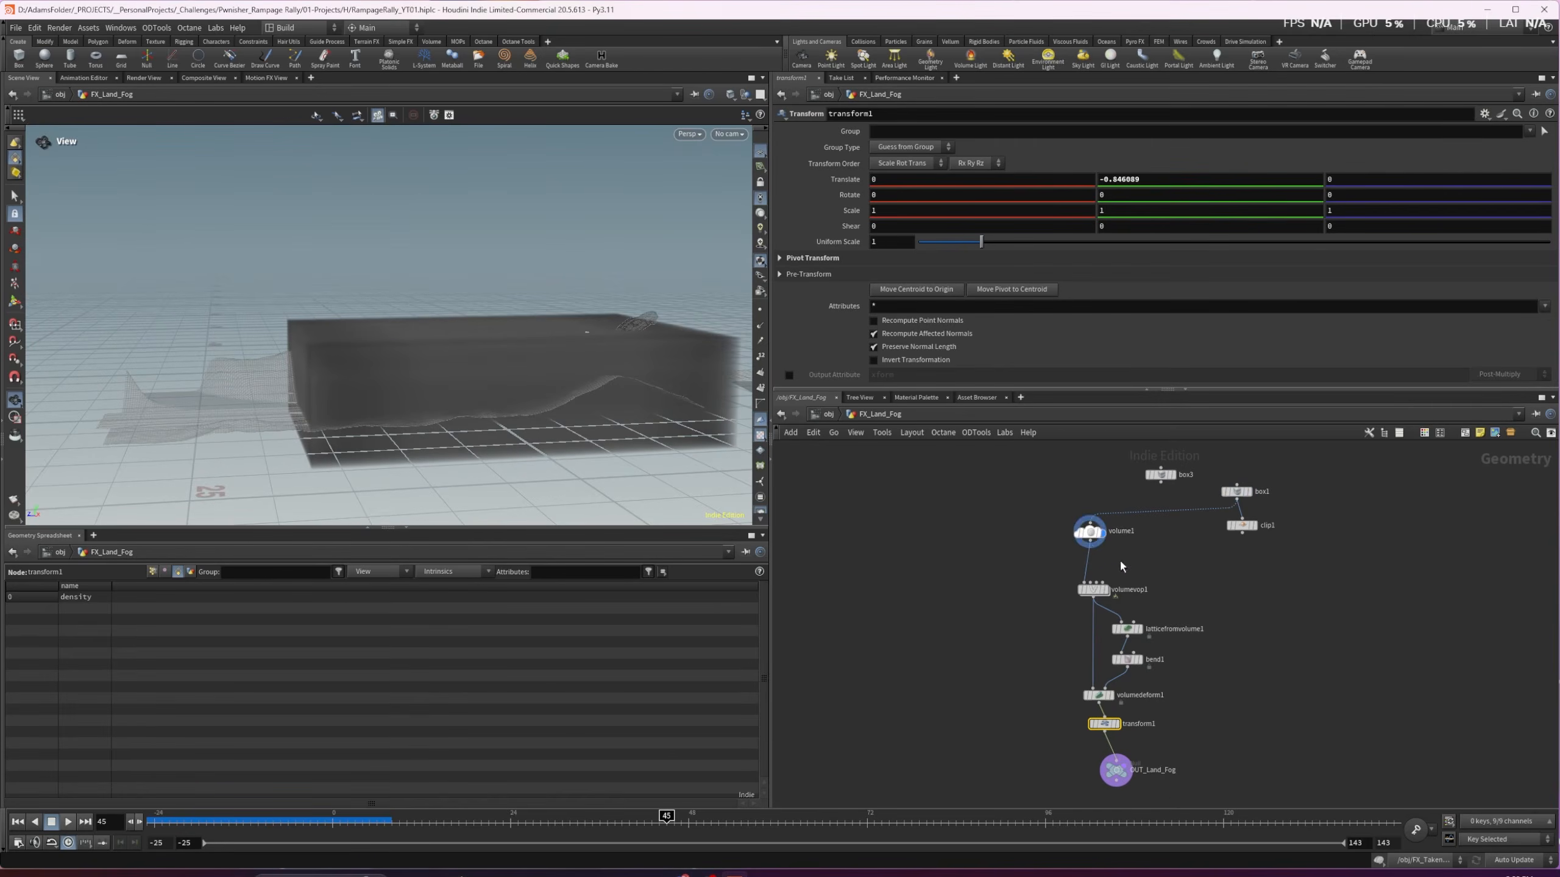
left_click(1108, 591)
left_click_drag(425, 372, 452, 411)
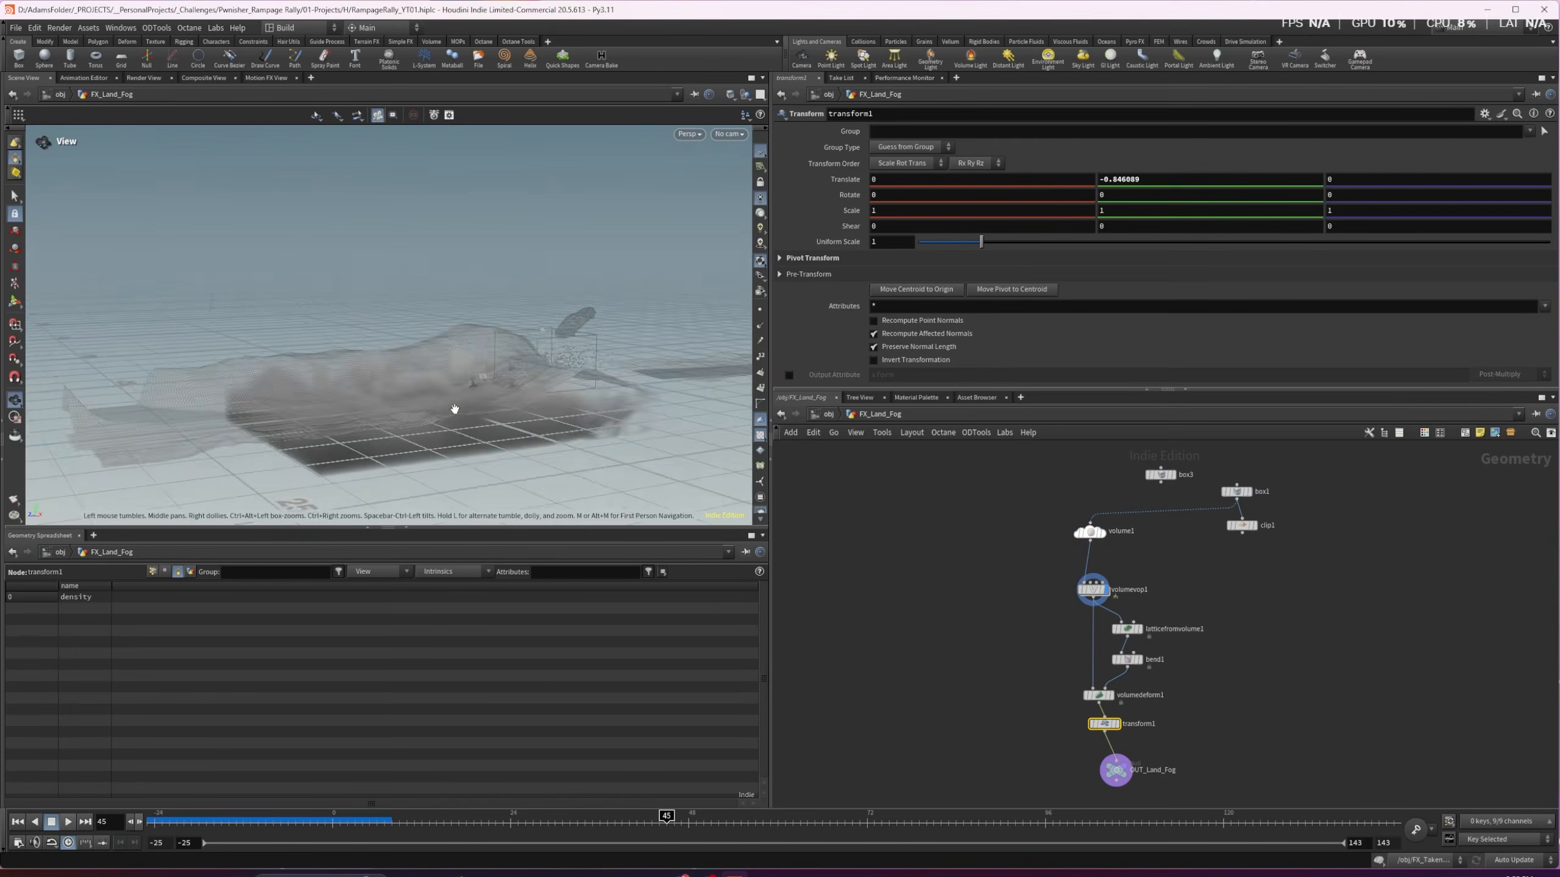
left_click_drag(481, 346, 331, 404)
left_click_drag(686, 337, 529, 383)
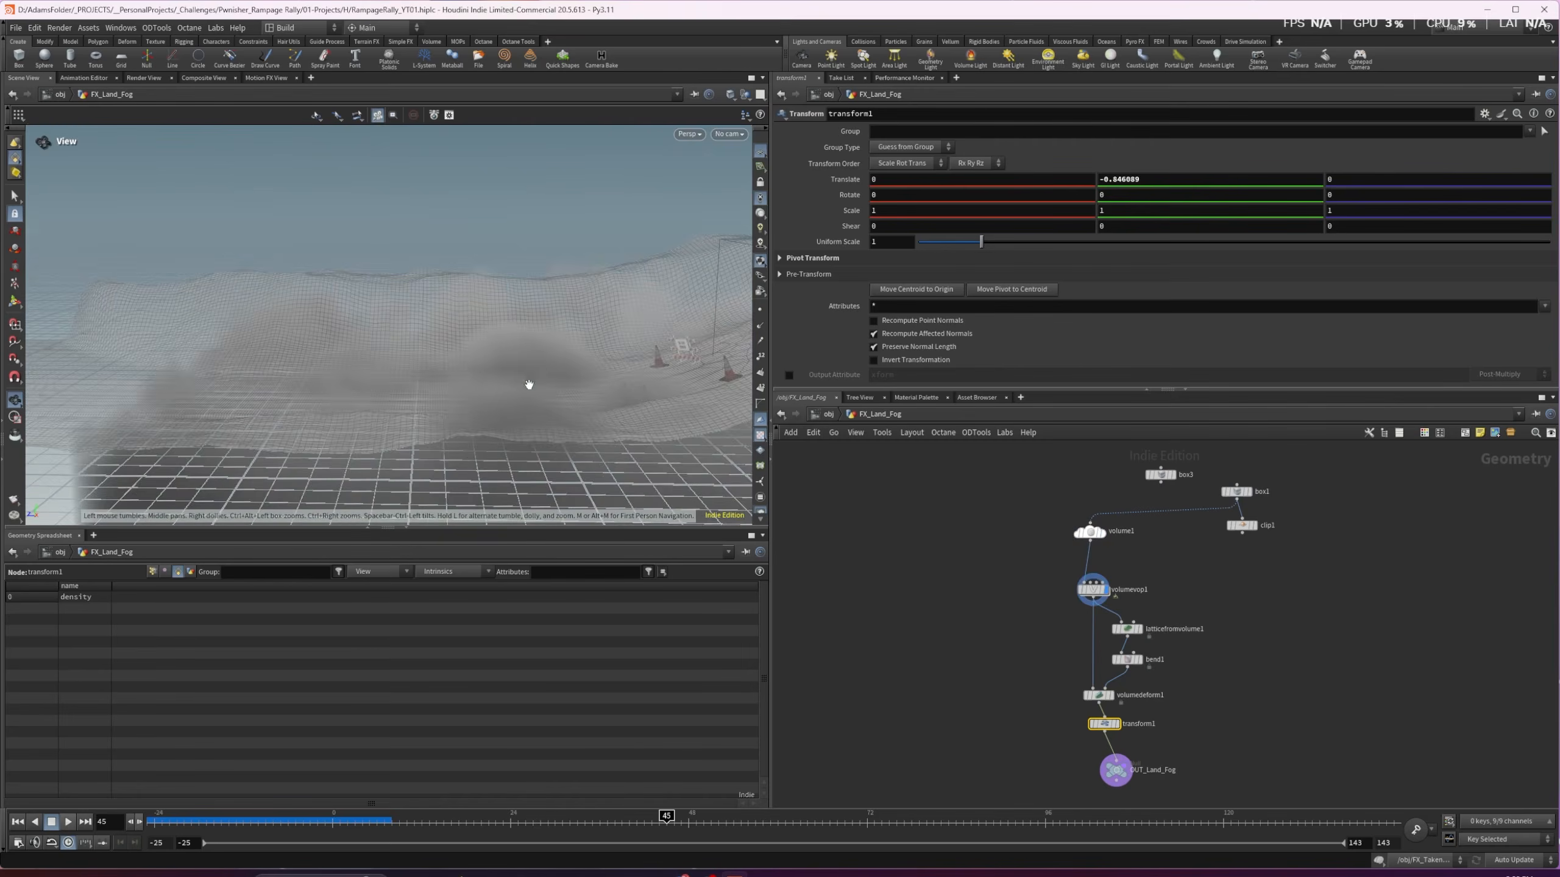
left_click_drag(261, 320, 354, 385)
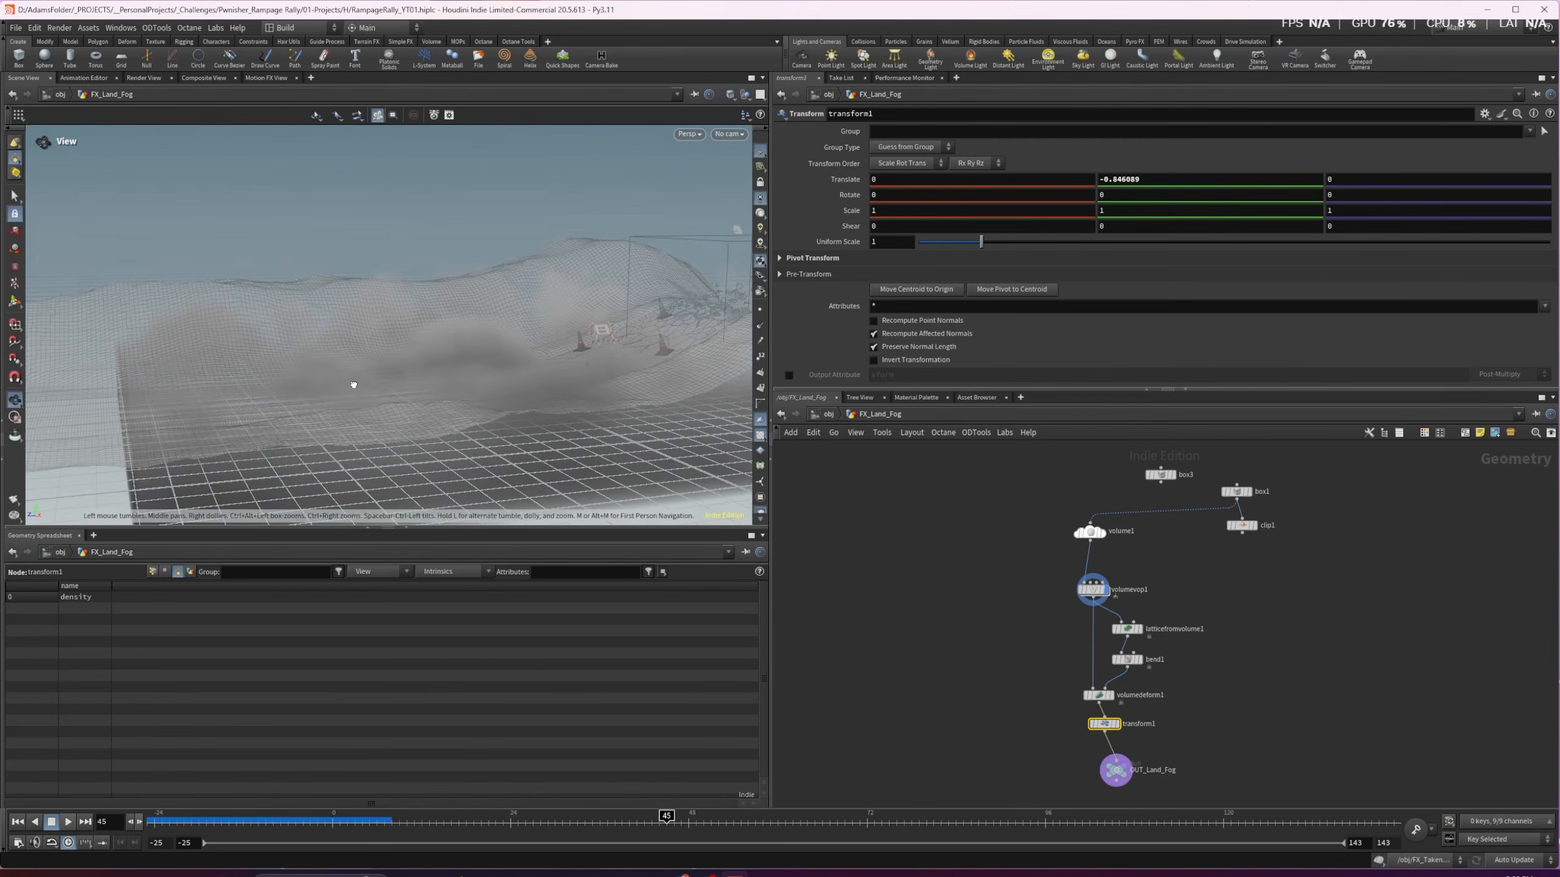
Examine the latticefromvolume1 settings and display its lattice points over the terrain
left_click_drag(1121, 631, 1137, 621)
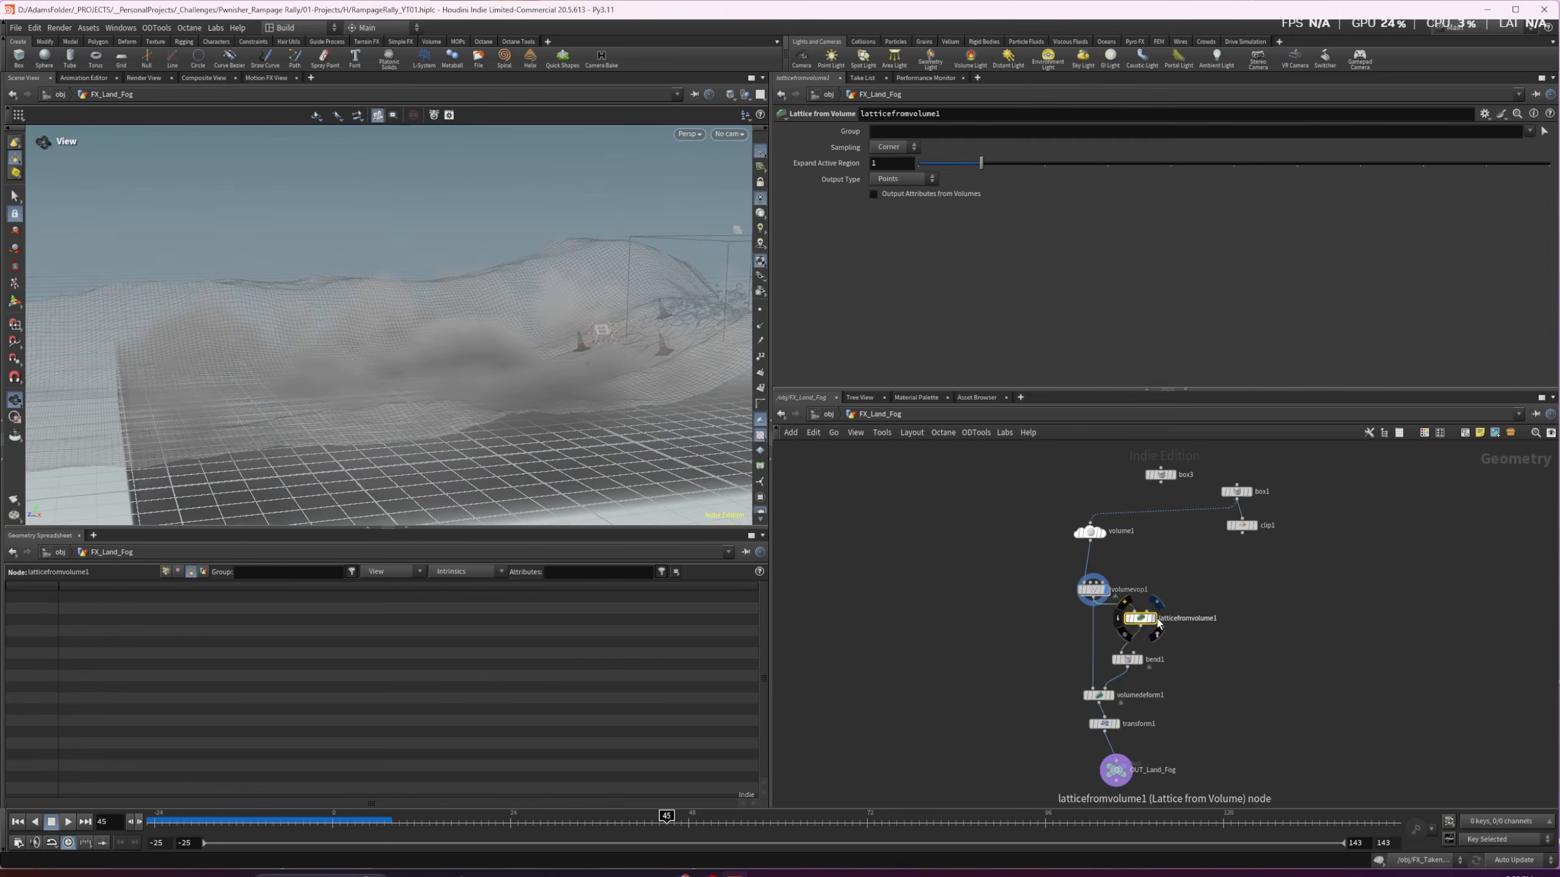
left_click(1157, 623)
left_click_drag(367, 374, 307, 335)
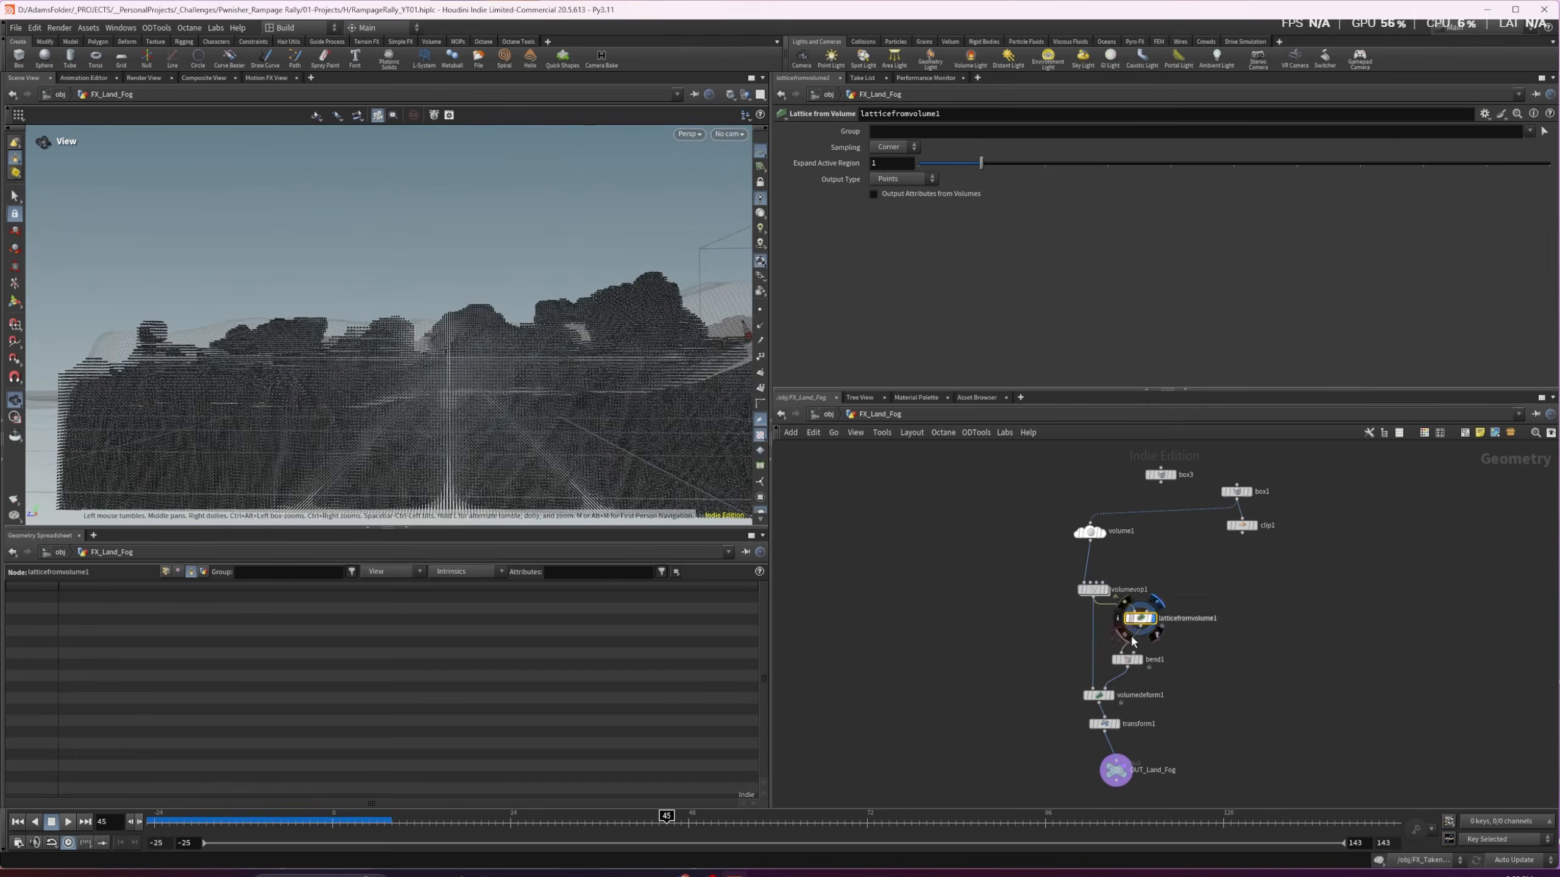
Display transform1 above the land fog output and examine the bent fog around the road
left_click(1118, 728)
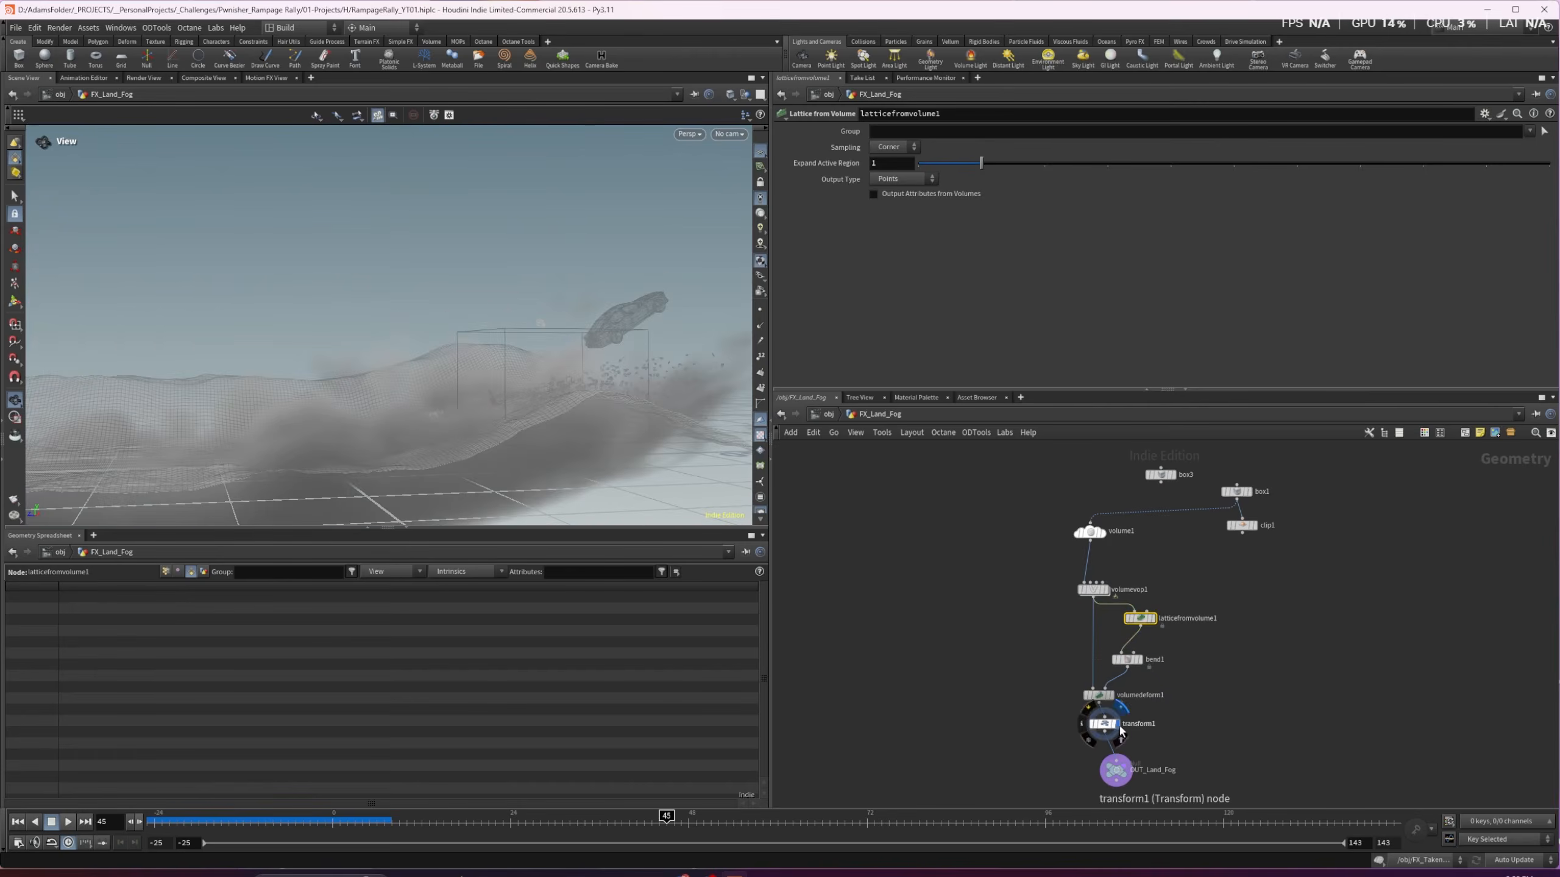
left_click_drag(1115, 772, 1108, 775)
left_click(1064, 776)
left_click_drag(363, 312, 435, 393)
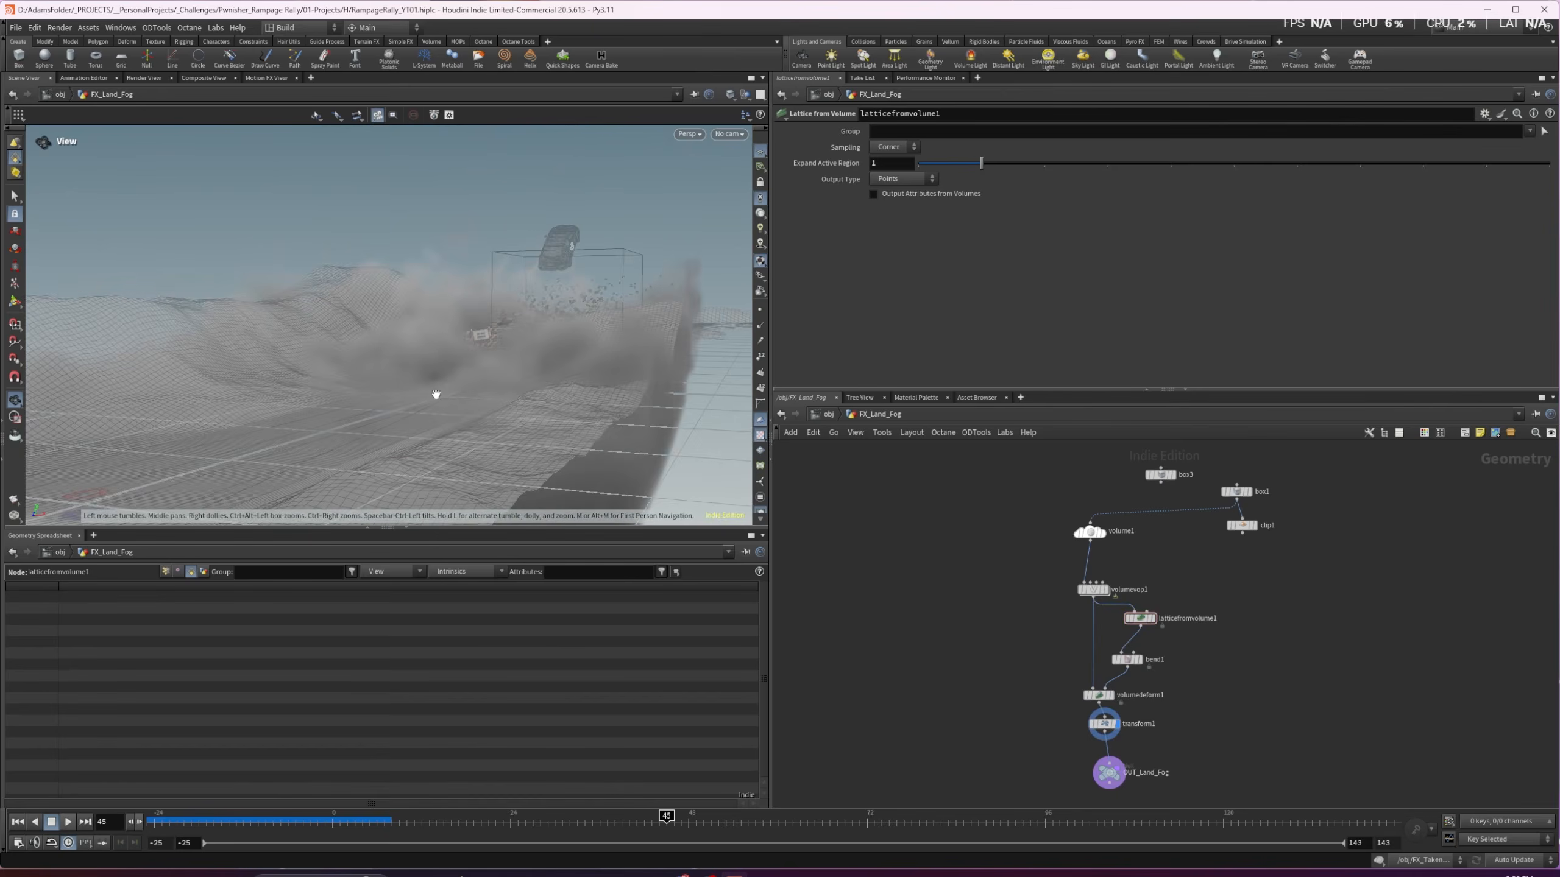
Return to the object level and examine the fog, terrain and road from farther away
key("u")
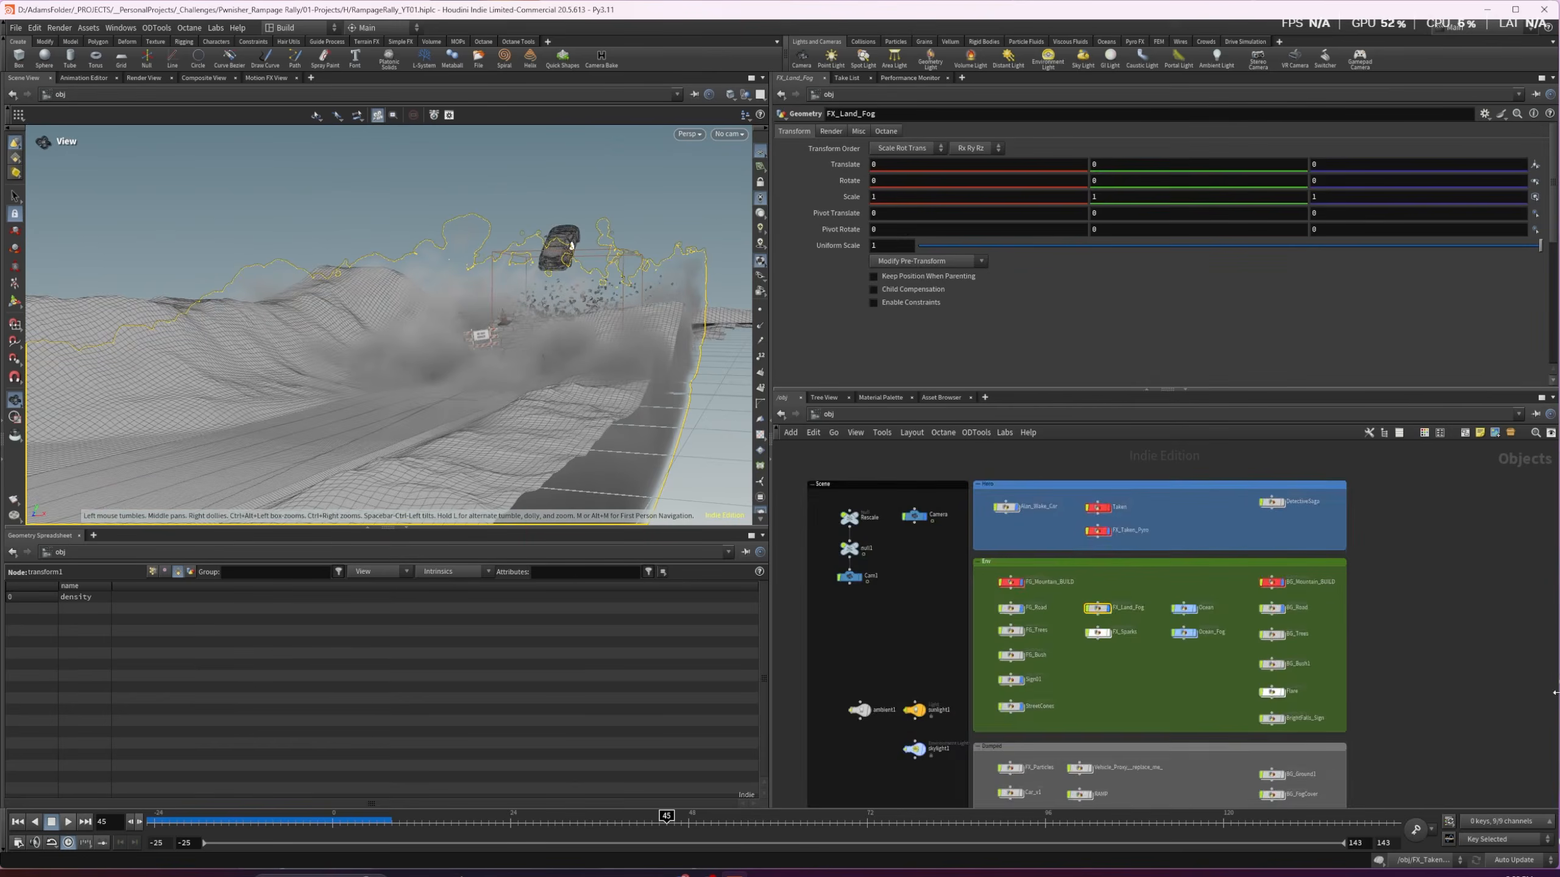
scroll(1344, 635, "down", 3)
left_click_drag(490, 312, 515, 332)
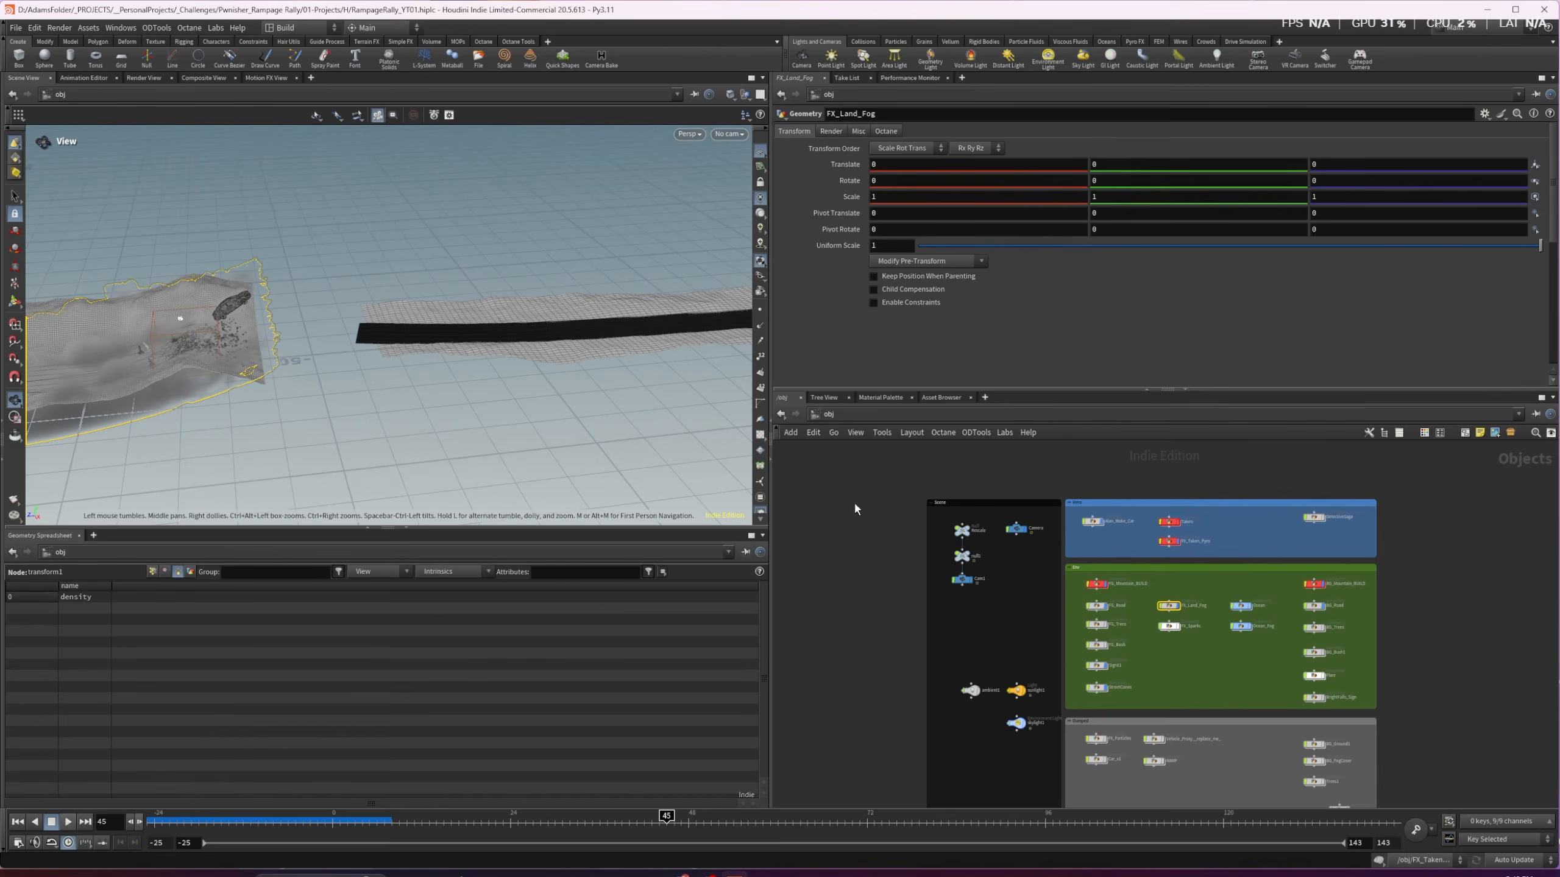
Switch to the Solaris stage network, go to the light test setup, and examine the lit figure between the two trees
left_click(865, 586)
key("n")
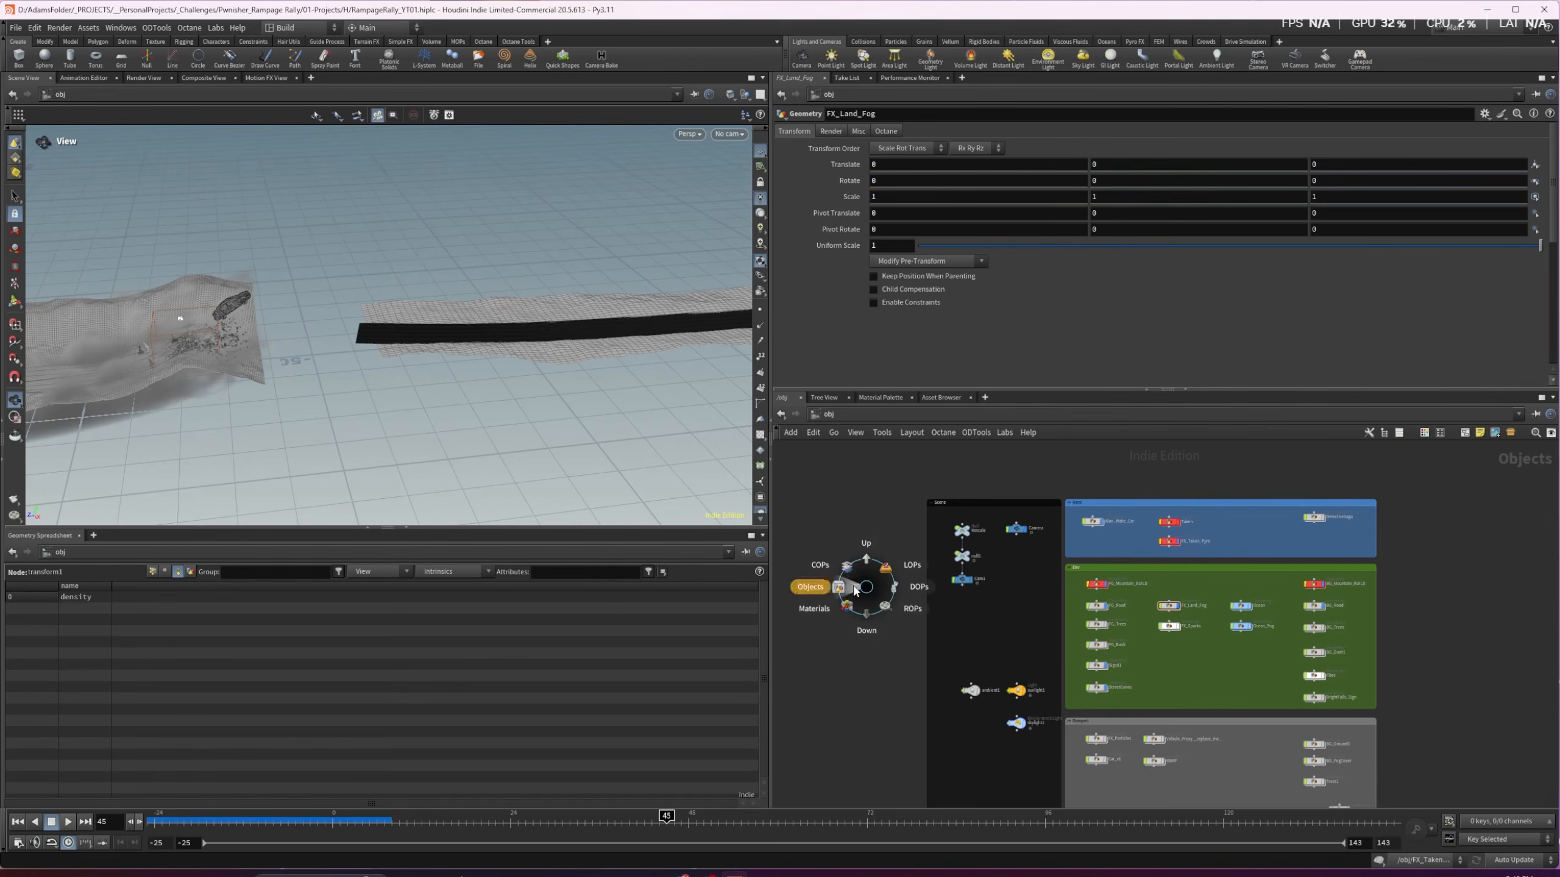
left_click(885, 565)
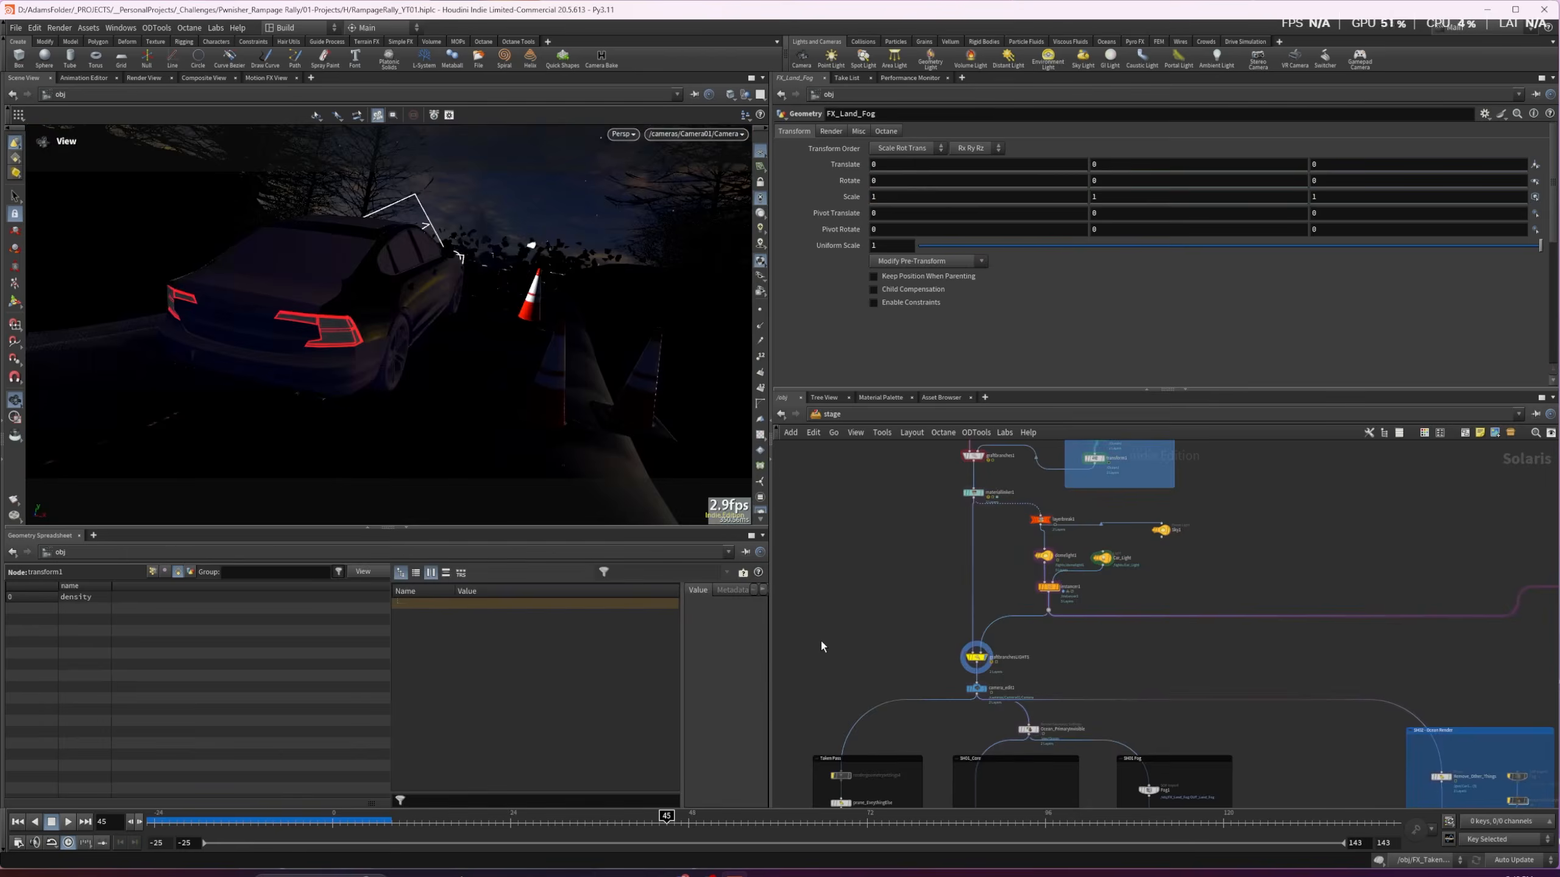
middle_click_drag(821, 641, 1386, 471)
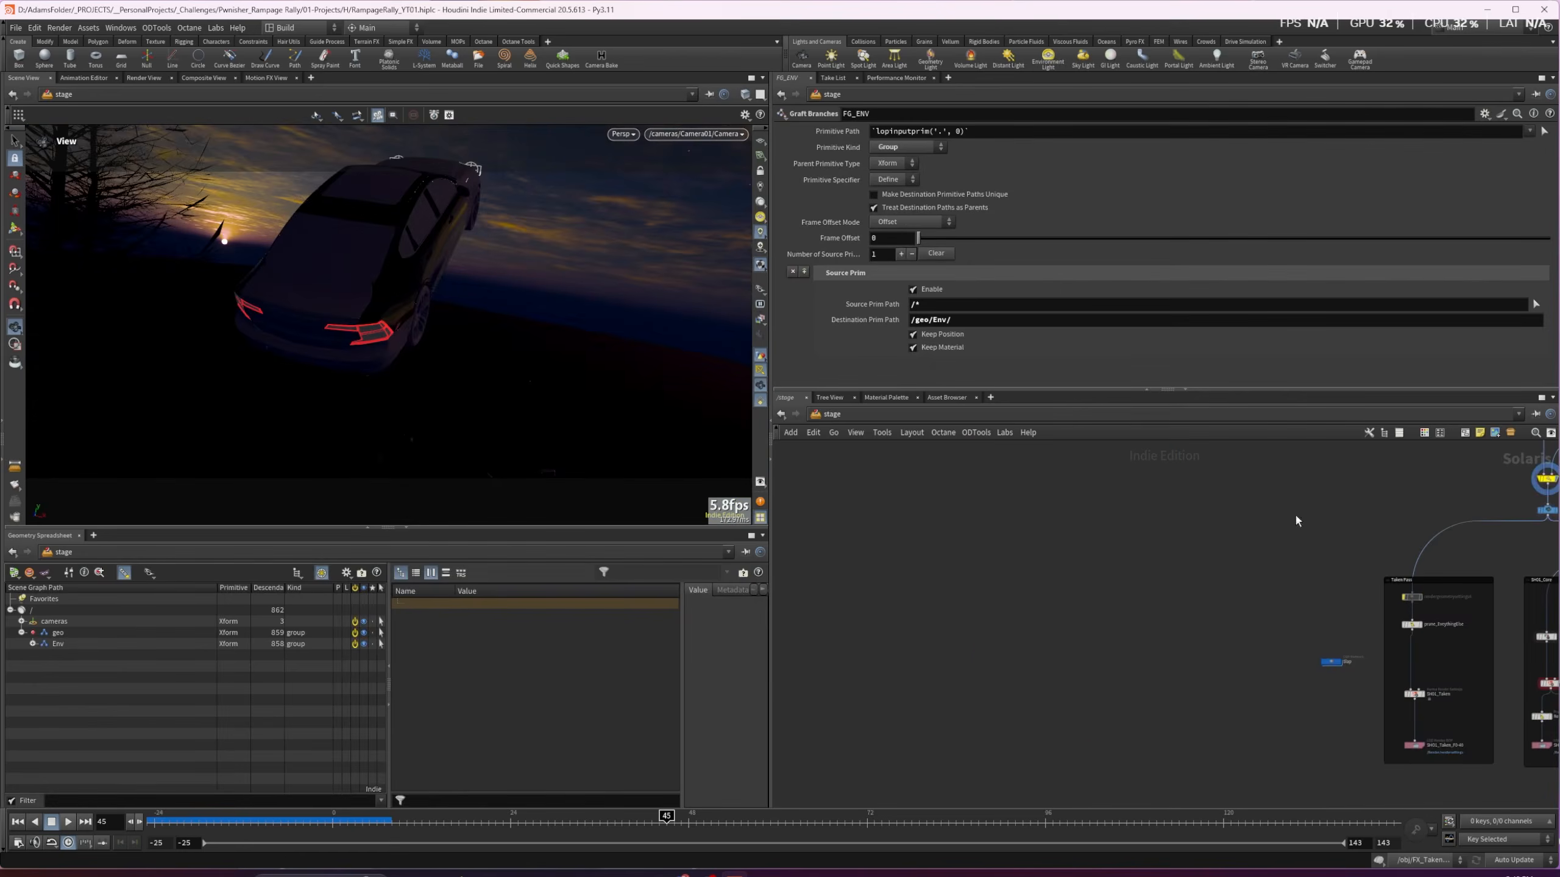
key("1")
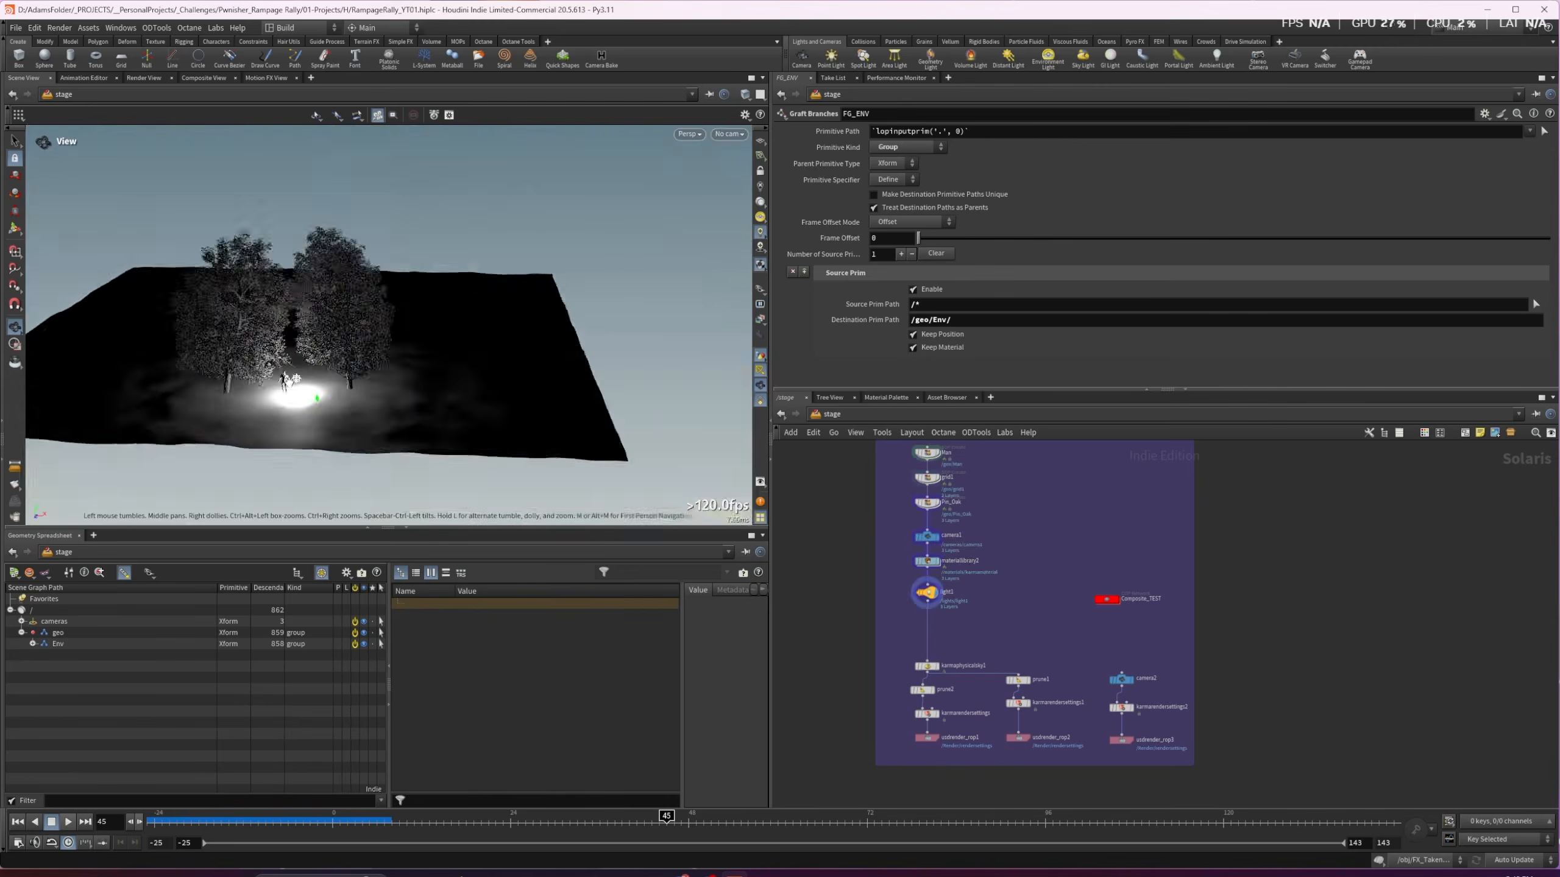
scroll(290, 381, "up", 5)
mouse_move(291, 373)
left_mouse_down()
mouse_move(290, 352)
mouse_move(280, 362)
left_mouse_up()
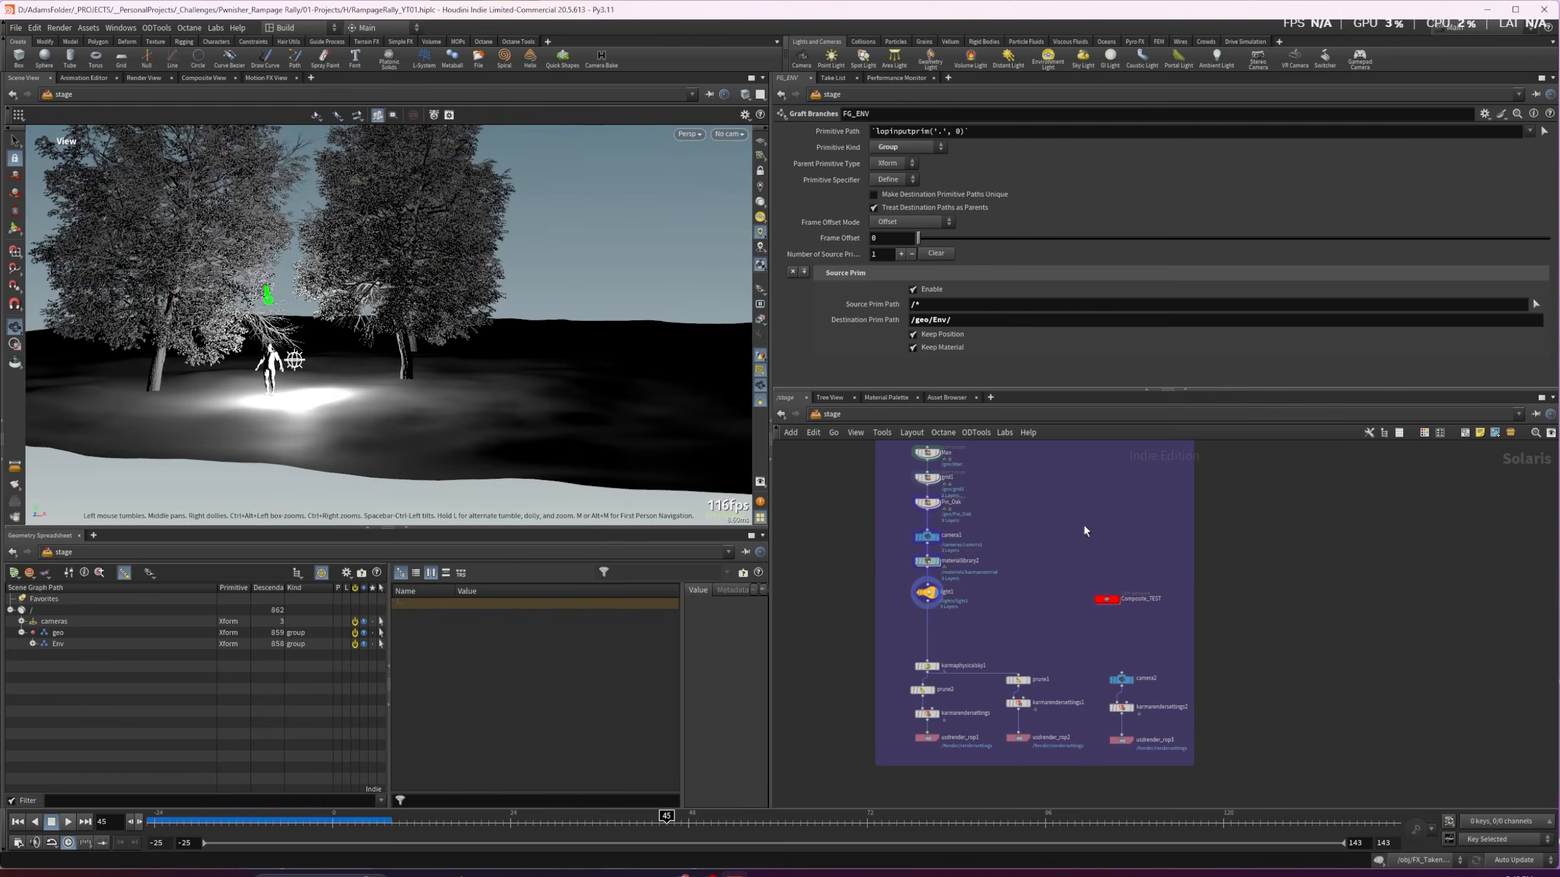
Examine the AOV image output options of karmarendersettings and the settings of karmaphysicalsky1
left_click(926, 714)
left_click(841, 141)
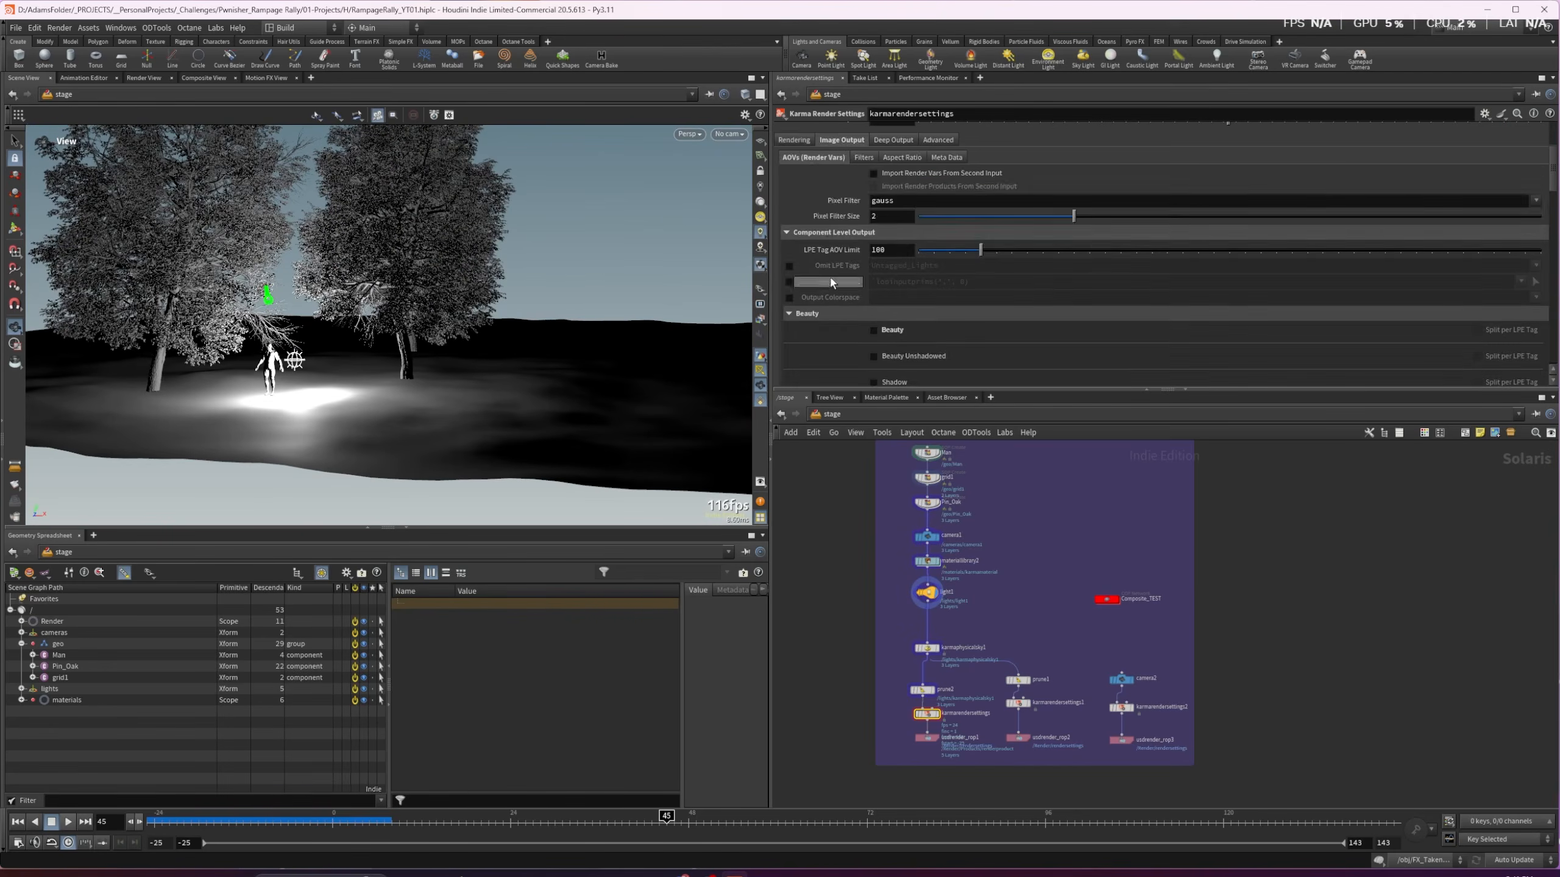
scroll(831, 283, "down", 5)
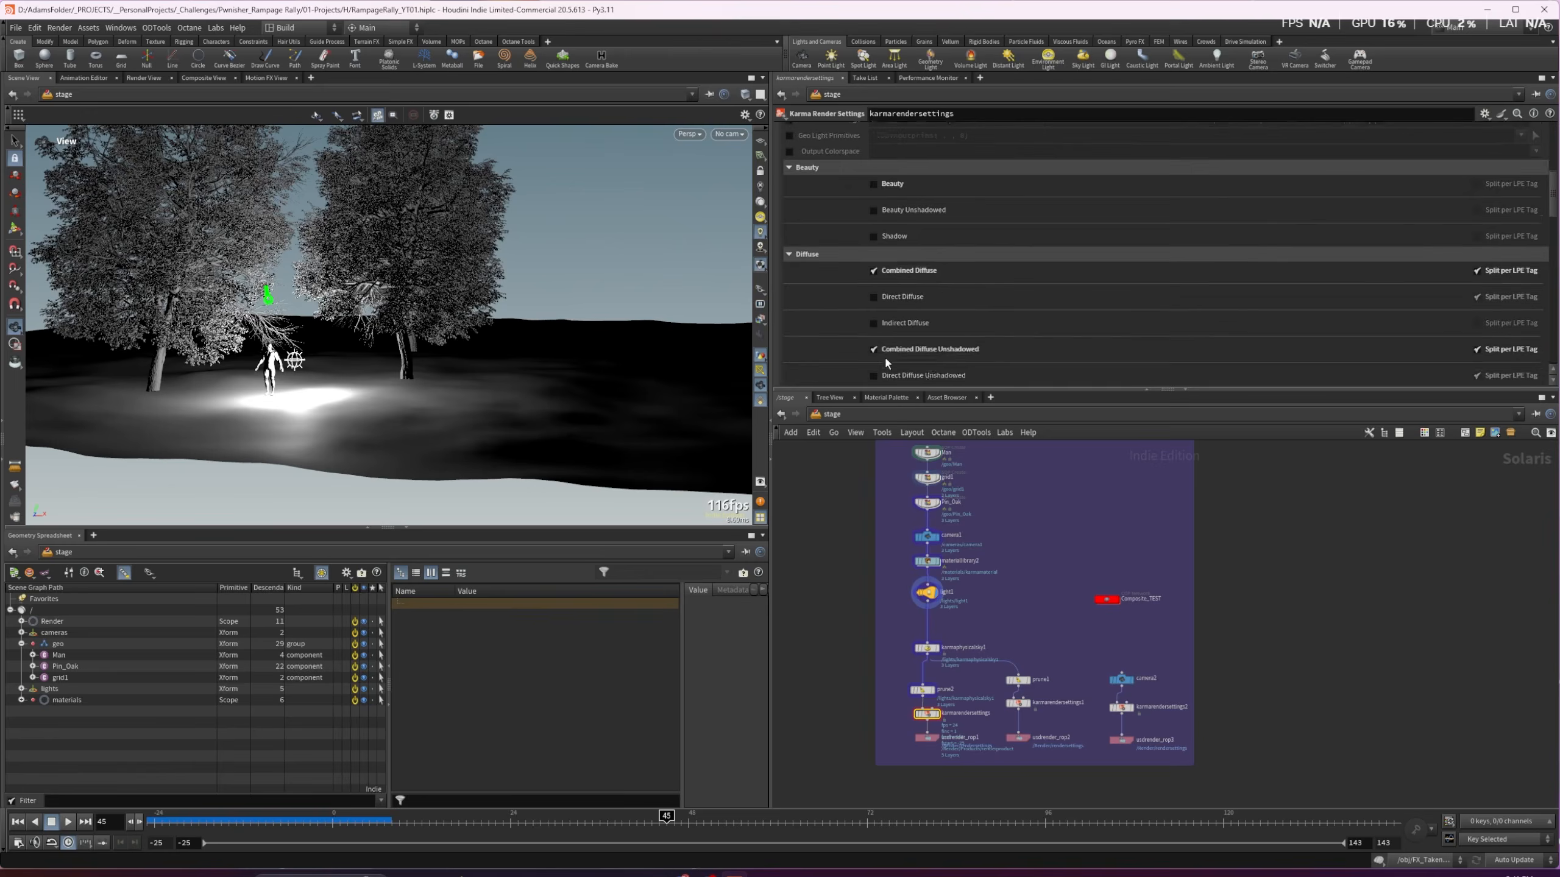
scroll(886, 362, "up", 1)
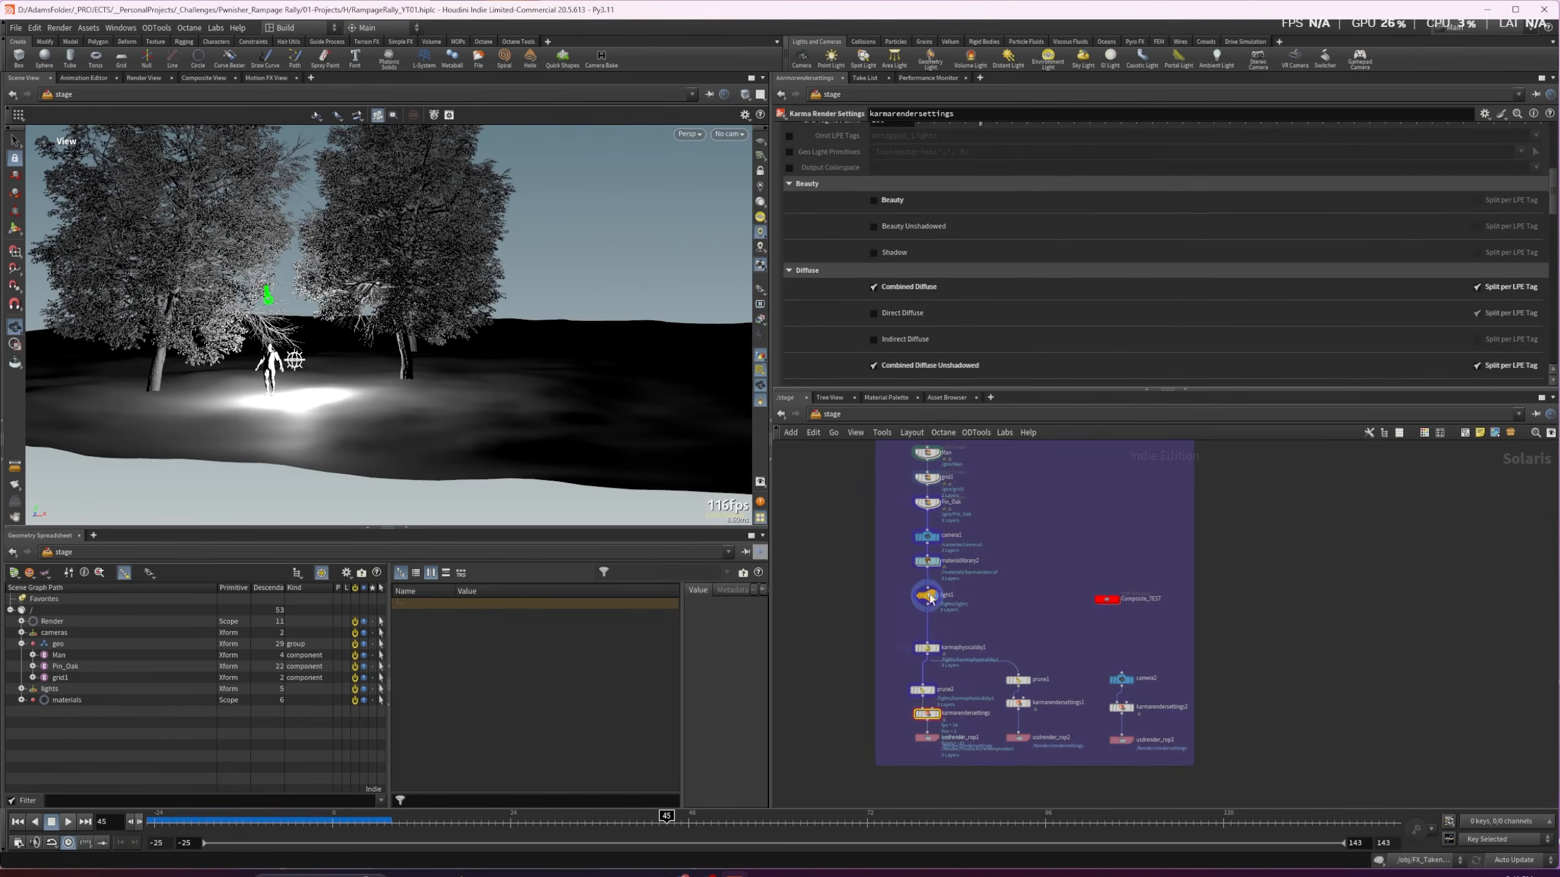
left_click(928, 650)
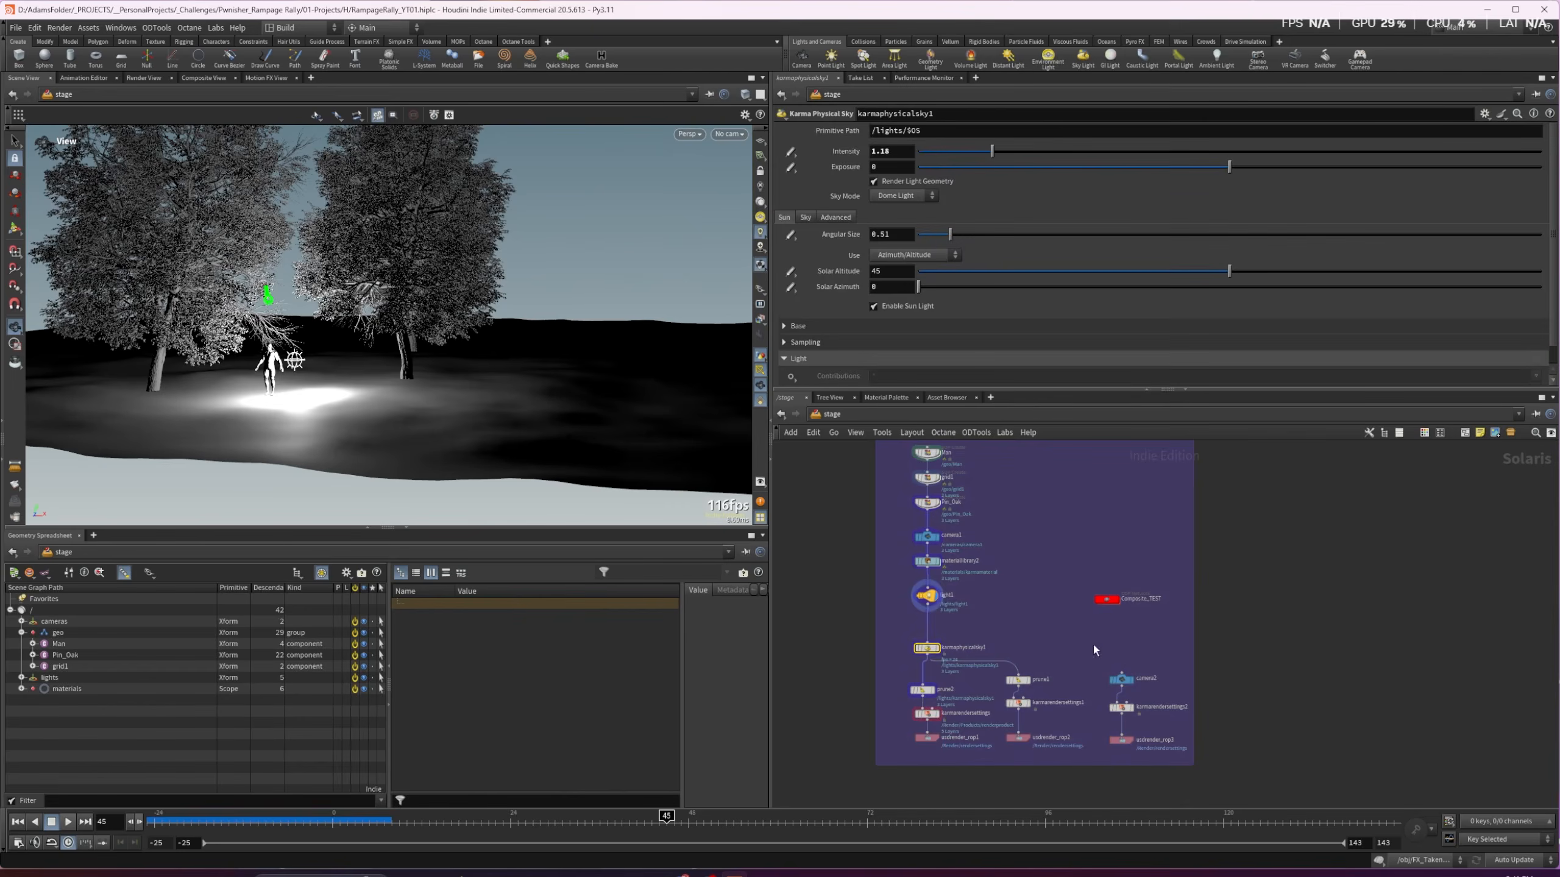
Open the Composite_TEST network, display file1 with test01.exr, and examine its render and its combined diffuse outputs
double_click(1109, 598)
left_click_drag(1072, 523, 1077, 527)
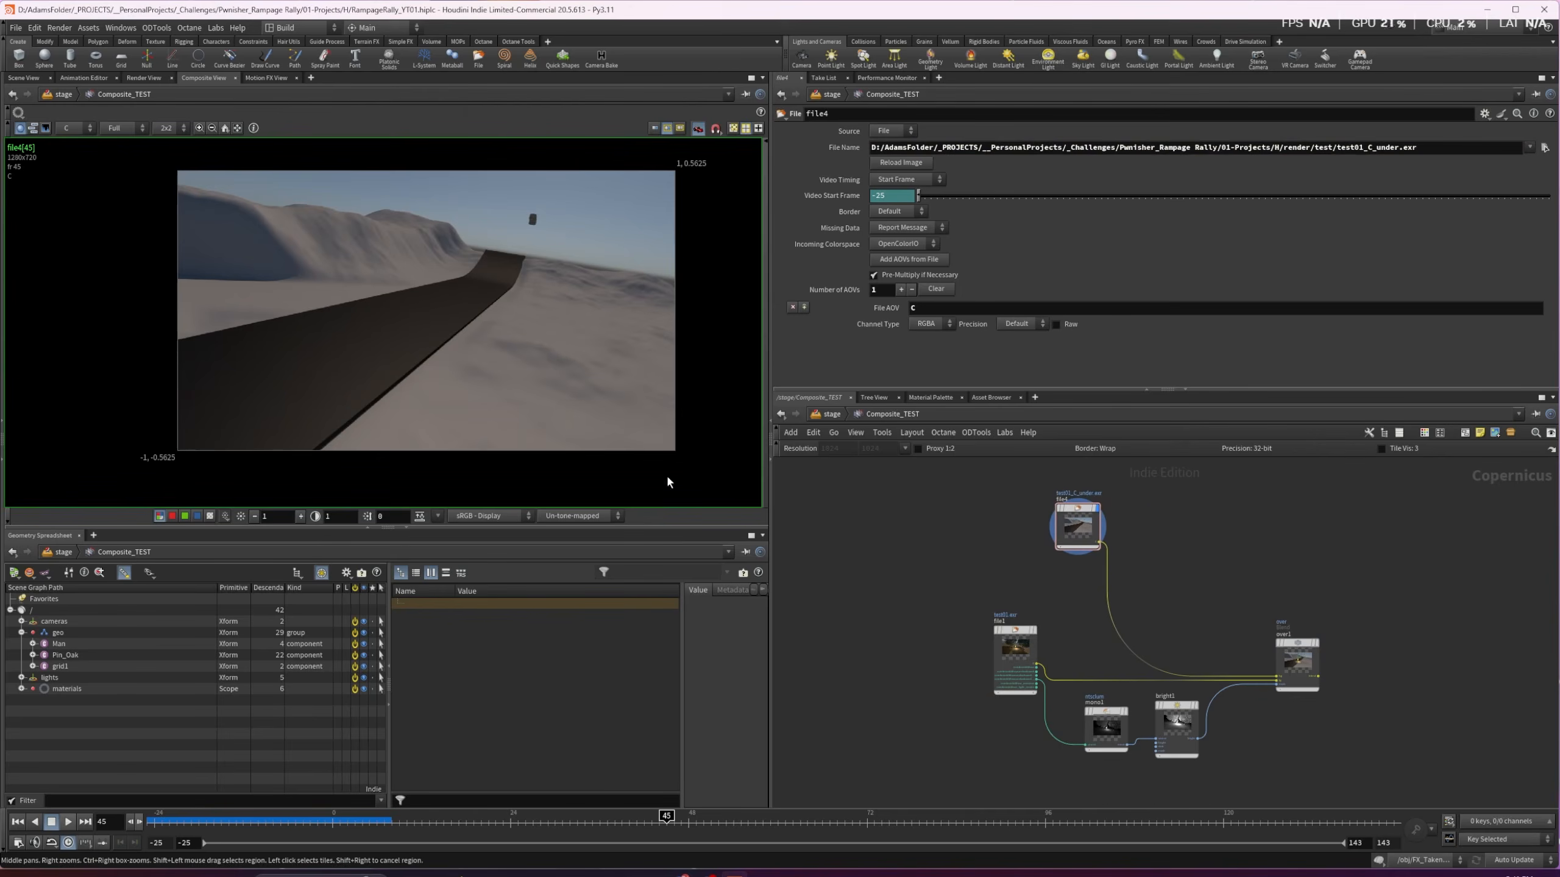
left_click(1031, 640)
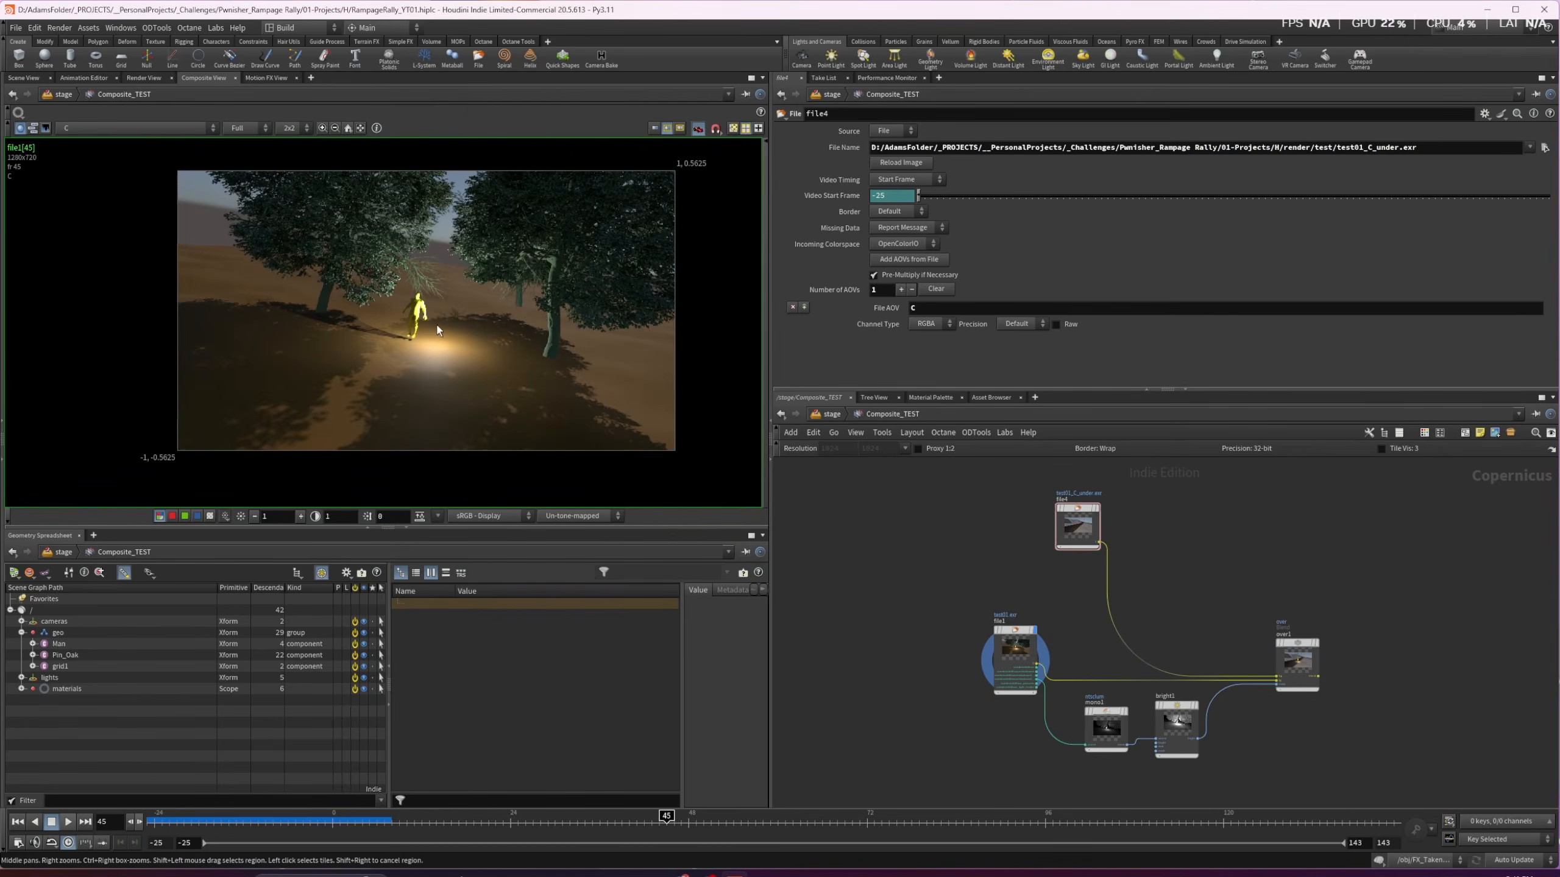
scroll(437, 331, "up", 4)
scroll(451, 350, "down", 1)
middle_click_drag(470, 388, 391, 306)
scroll(393, 274, "down", 1)
scroll(1001, 656, "up", 5)
middle_click_drag(1012, 667, 881, 579)
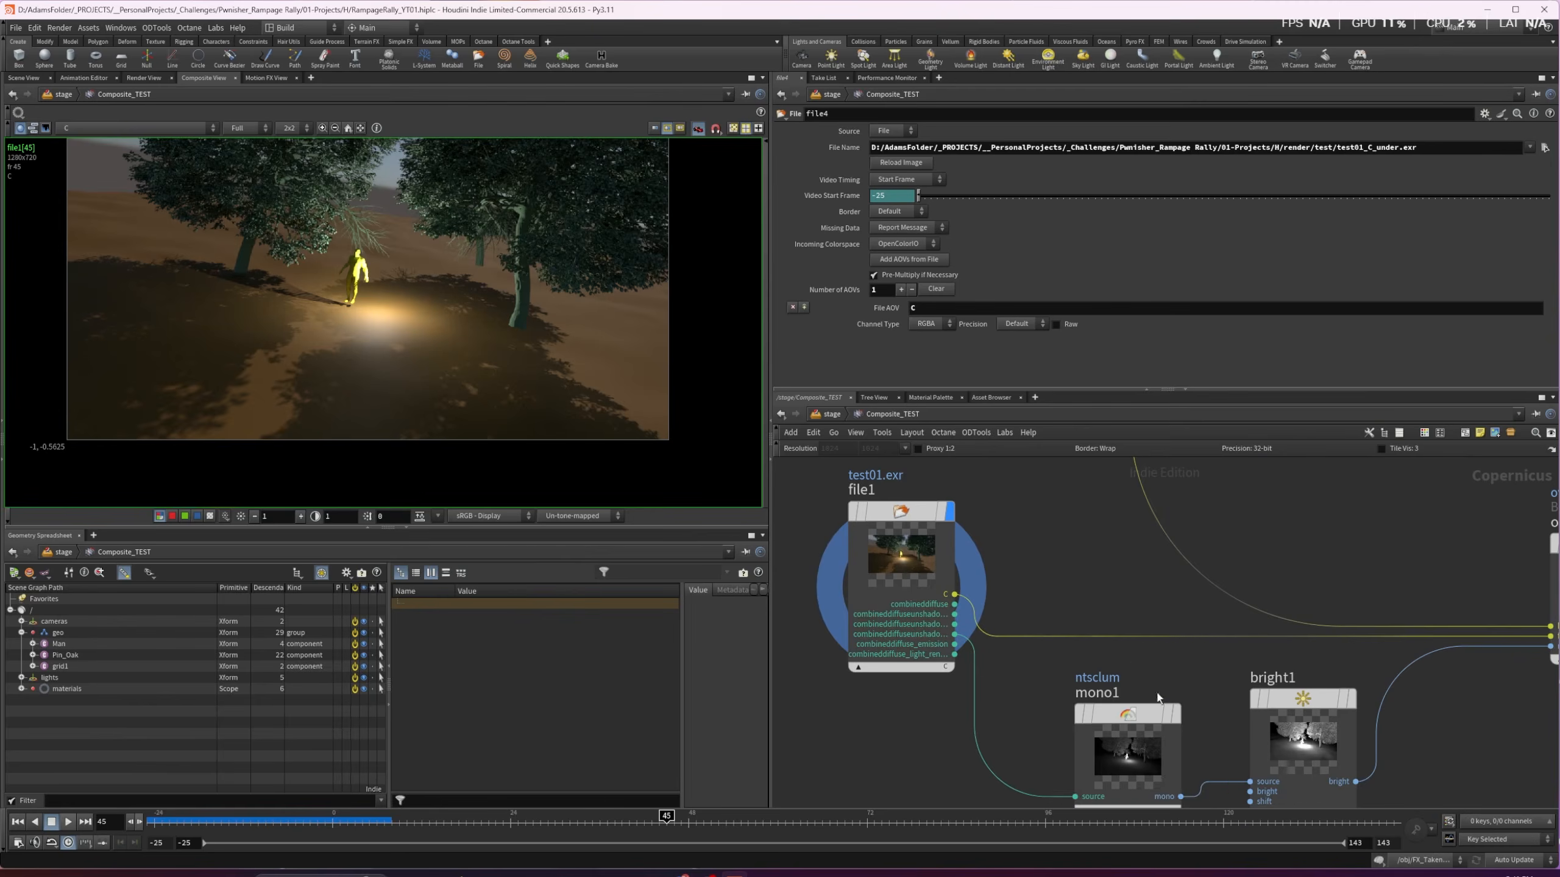
Display mono1 and bright1 in turn and compare the greyscale light mask with its brightened version
left_click(1175, 714)
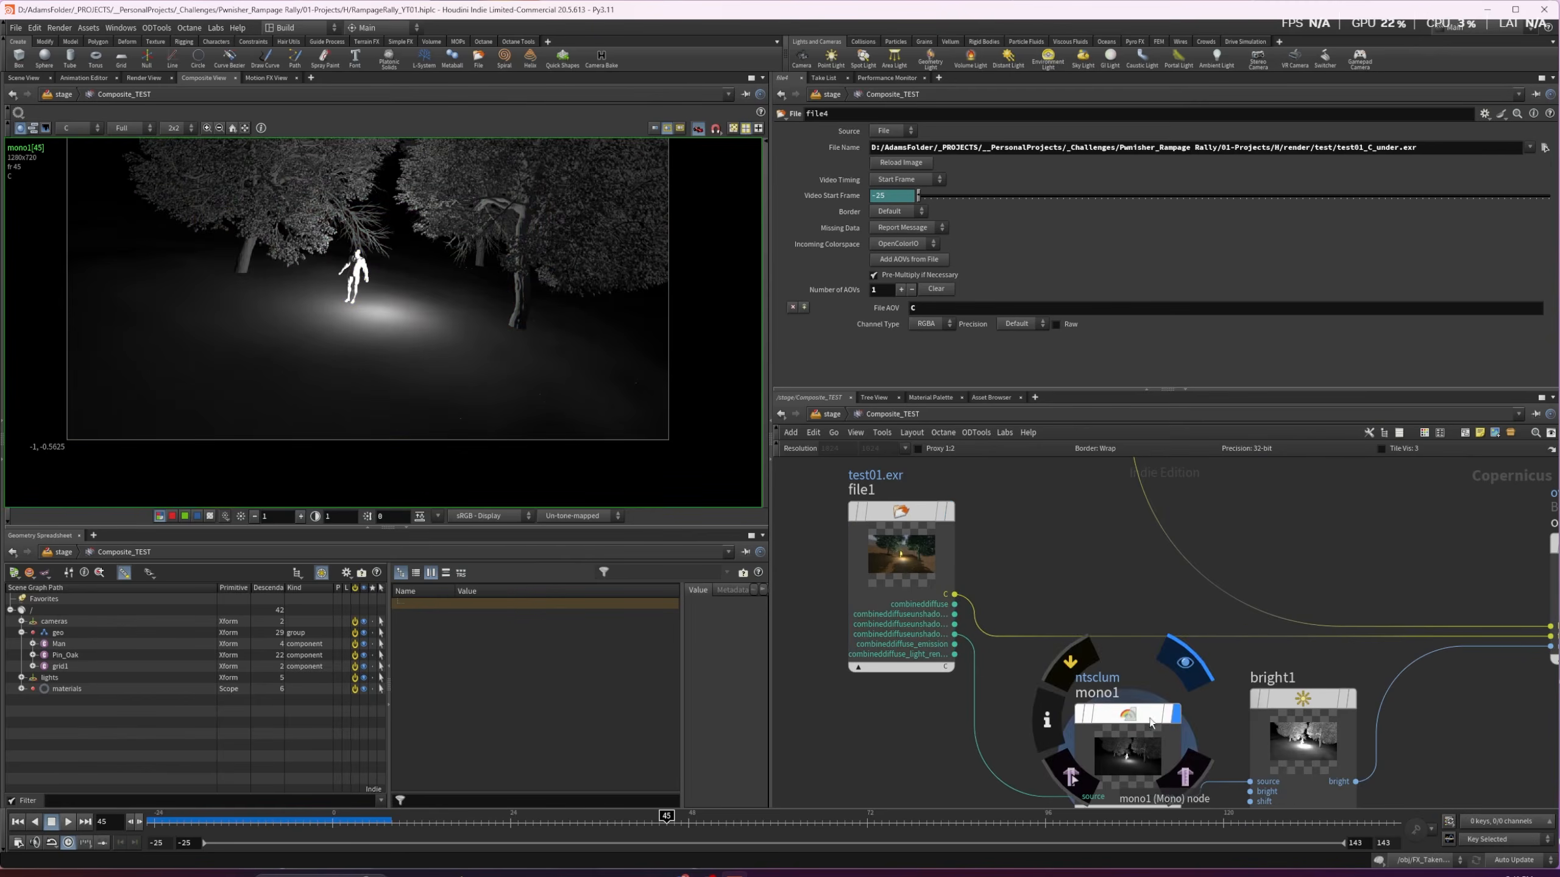
scroll(322, 318, "down", 3)
middle_click_drag(323, 319, 304, 355)
scroll(1250, 670, "down", 2)
left_click(1335, 700)
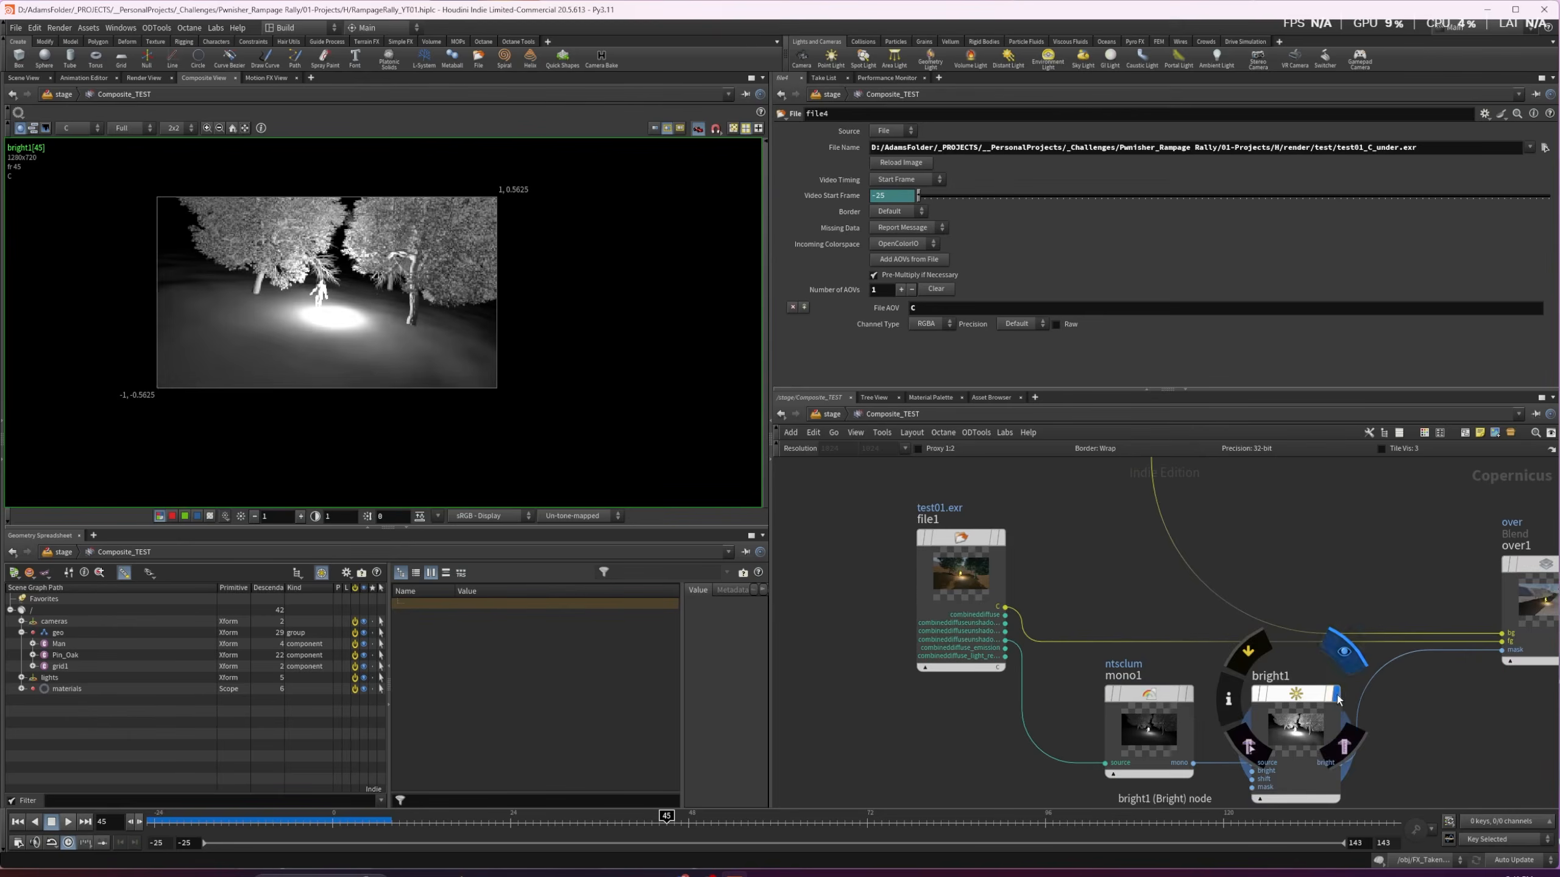
Lower the Brightness of bright1 to 0 while its mask is displayed
left_click_drag(1415, 163, 1165, 157)
middle_click_drag(1262, 573, 1063, 563)
left_click_drag(1044, 165, 883, 175)
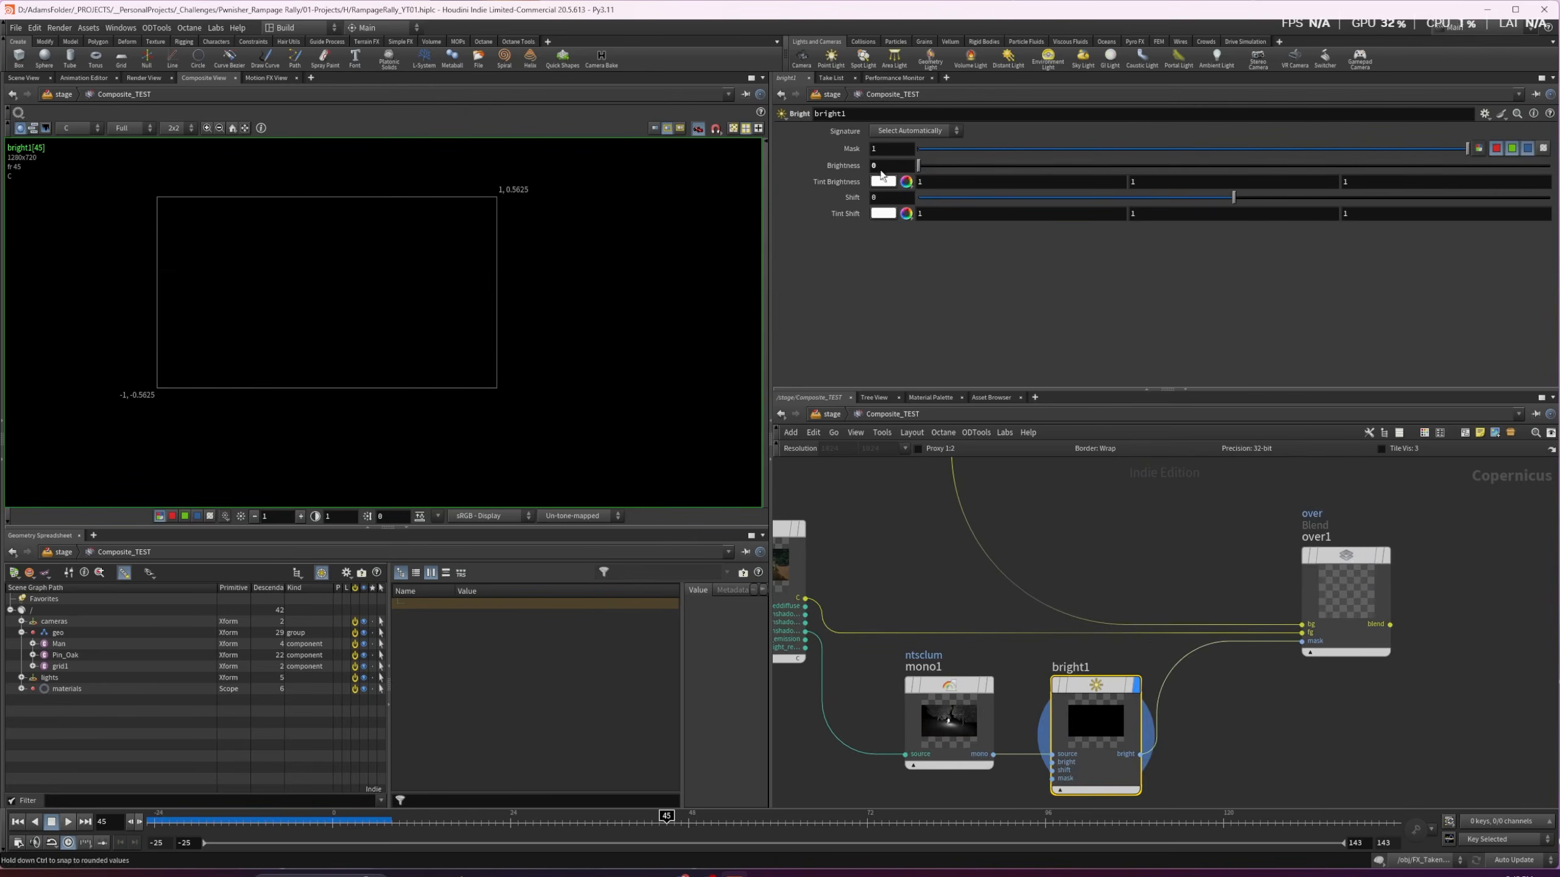
Display the over1 composite and raise the Brightness of bright1 to 100, followed by 1000
left_click(1388, 559)
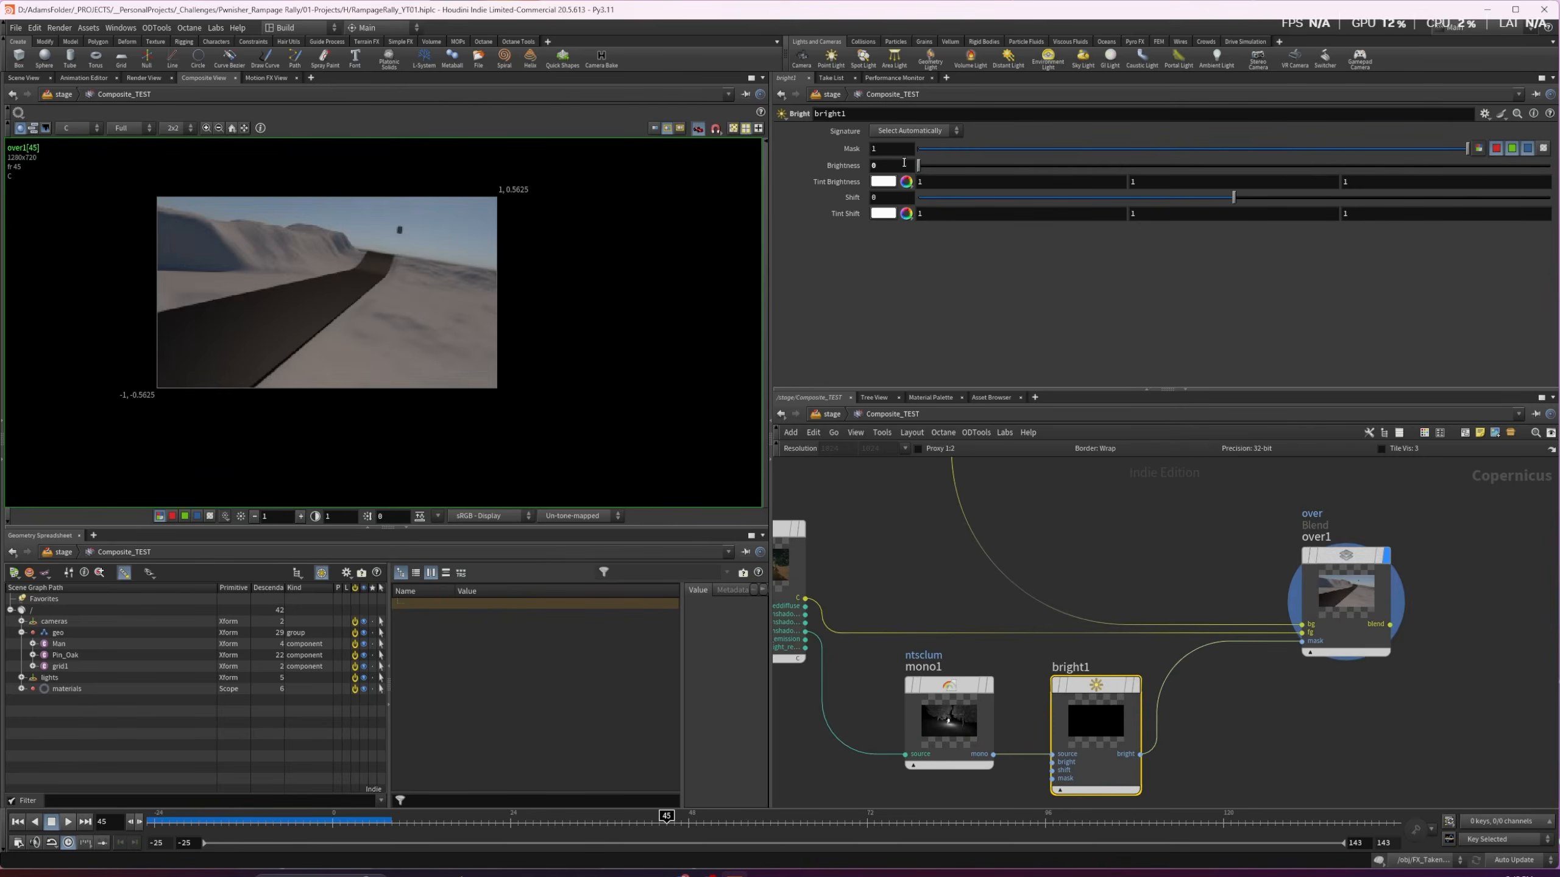
type("100")
key("Return")
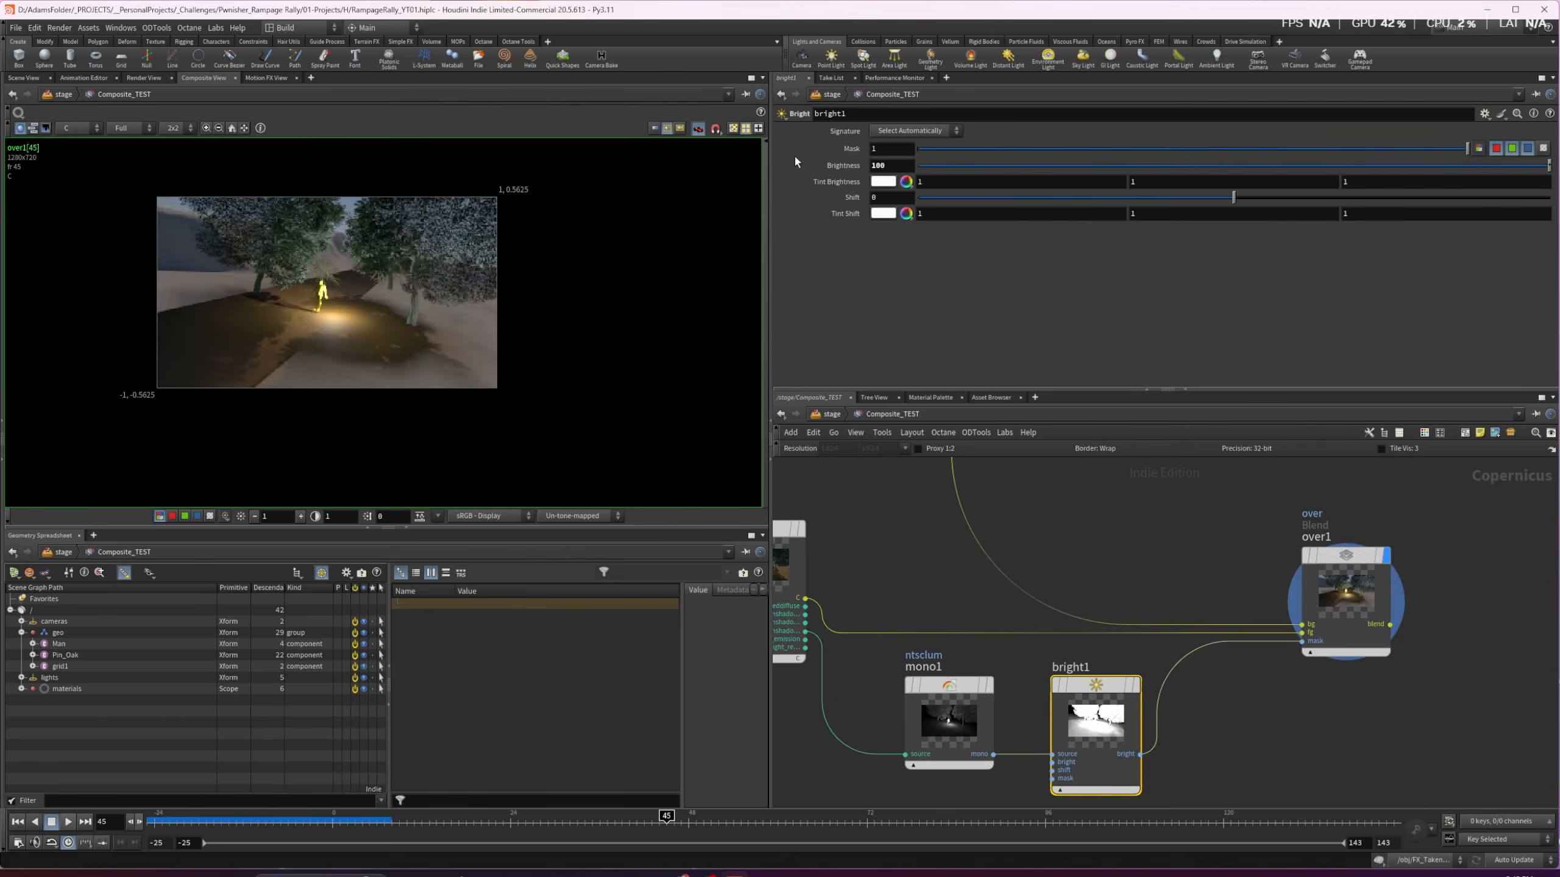
type("0")
key("Return")
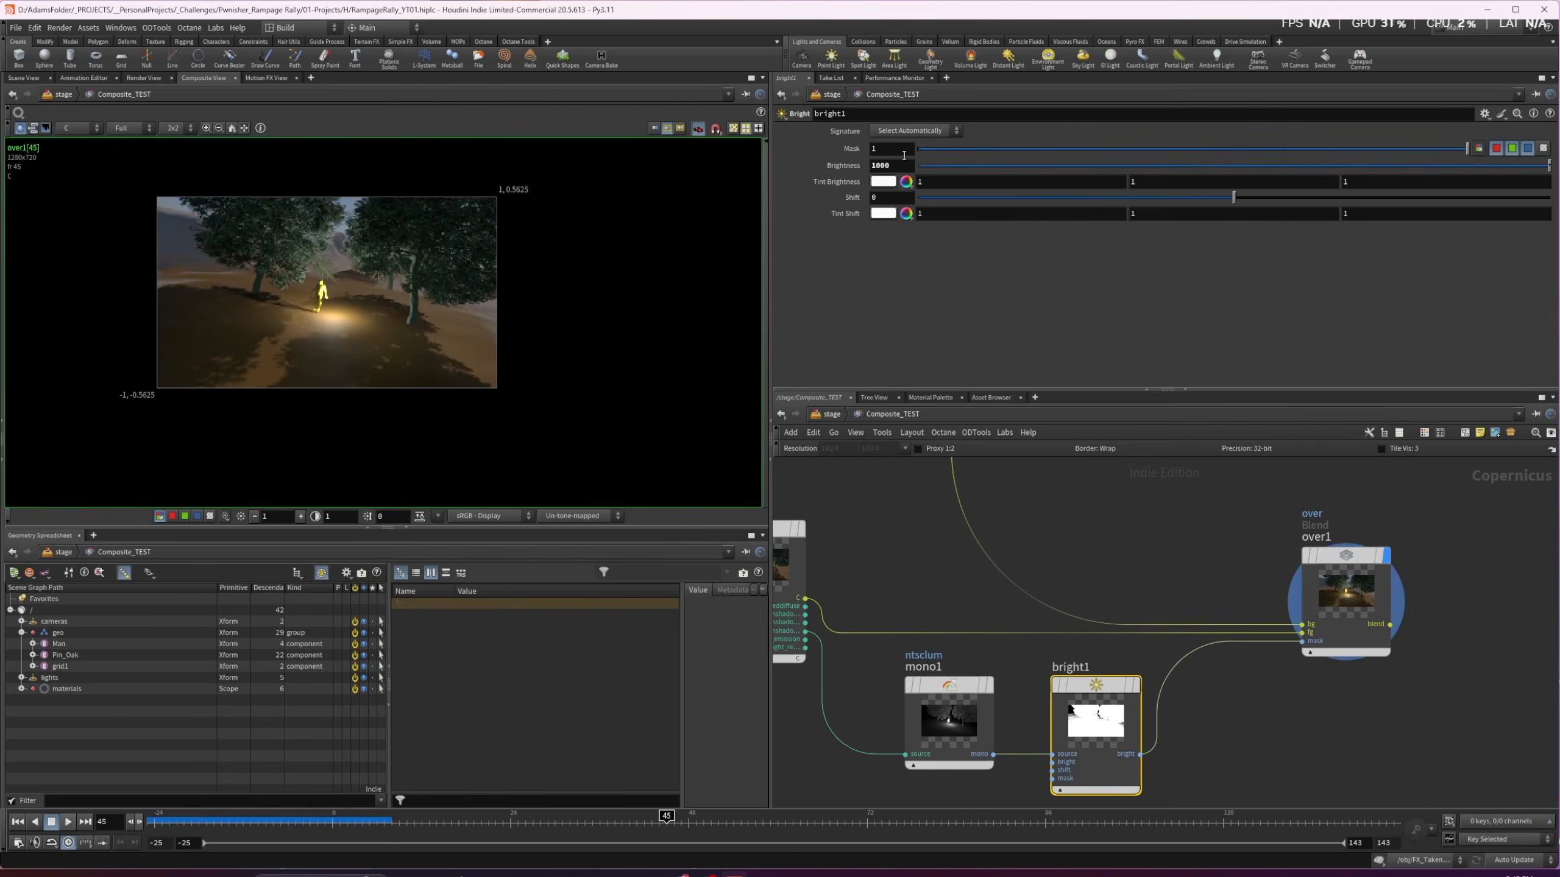
Reduce the Brightness of bright1 to 366.7 and check the lit figure in the over1 composite
mouse_move(911, 149)
middle_mouse_down()
mouse_move(503, 132)
mouse_move(413, 147)
mouse_move(889, 167)
middle_mouse_up()
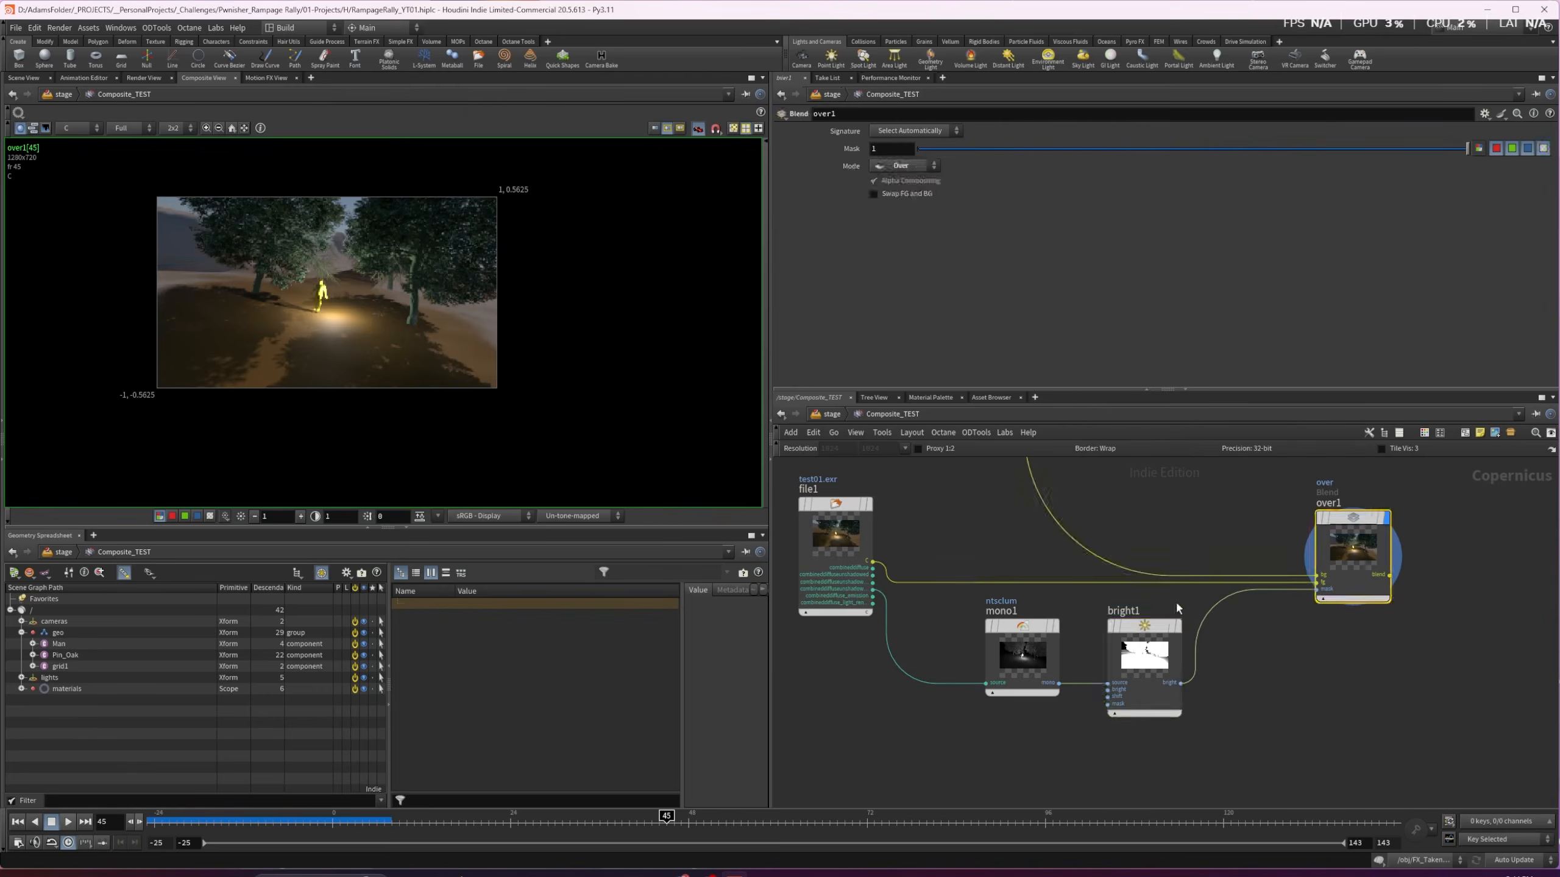
left_click(1172, 624)
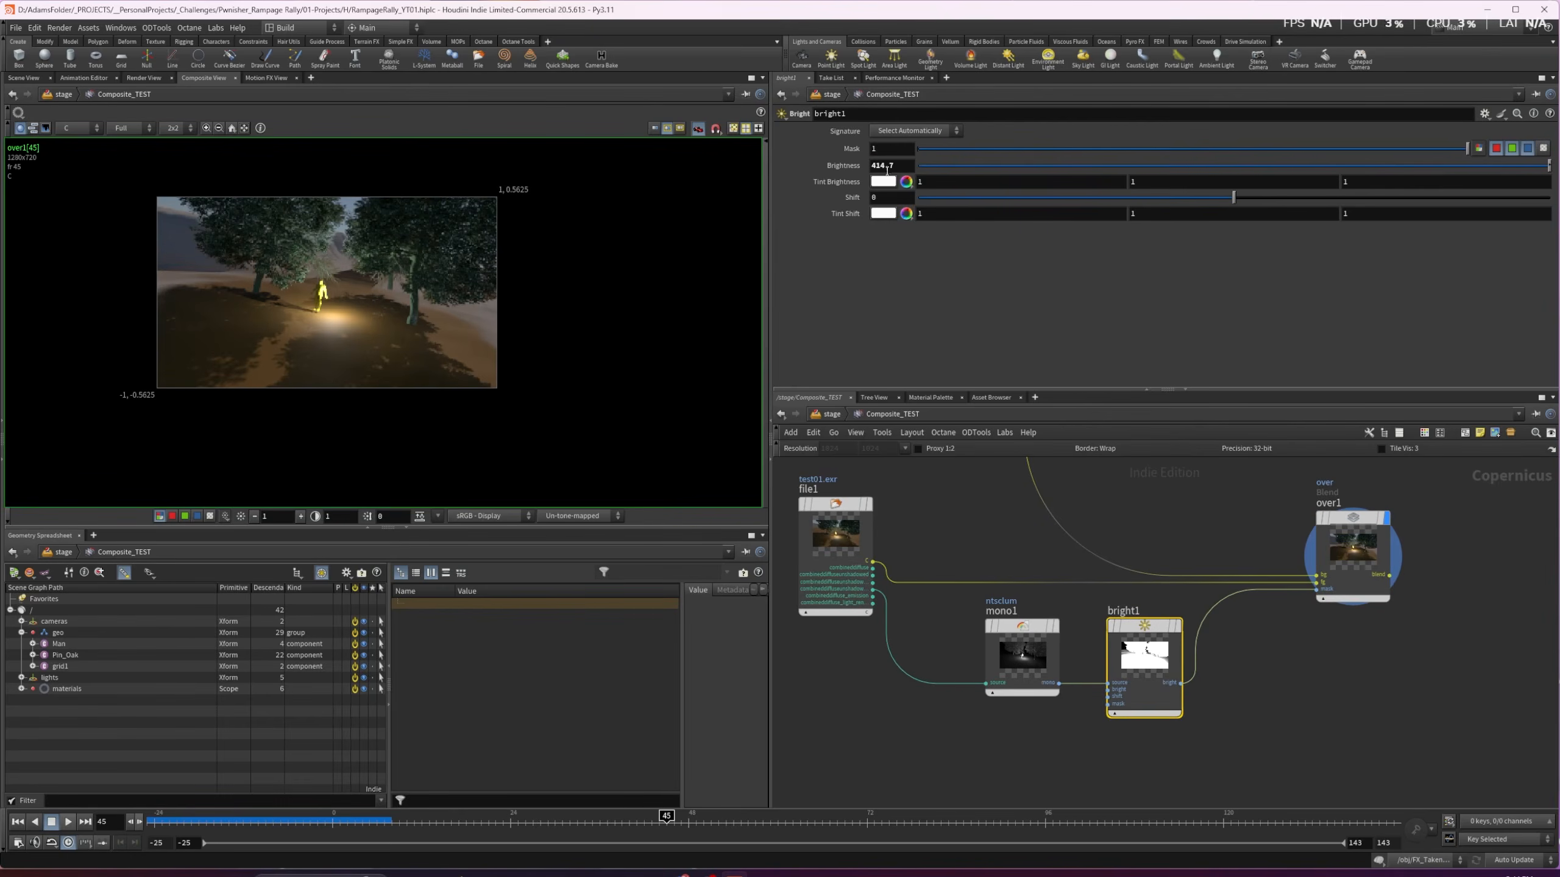
middle_click_drag(886, 170, 888, 167)
middle_click_drag(424, 169, 322, 310)
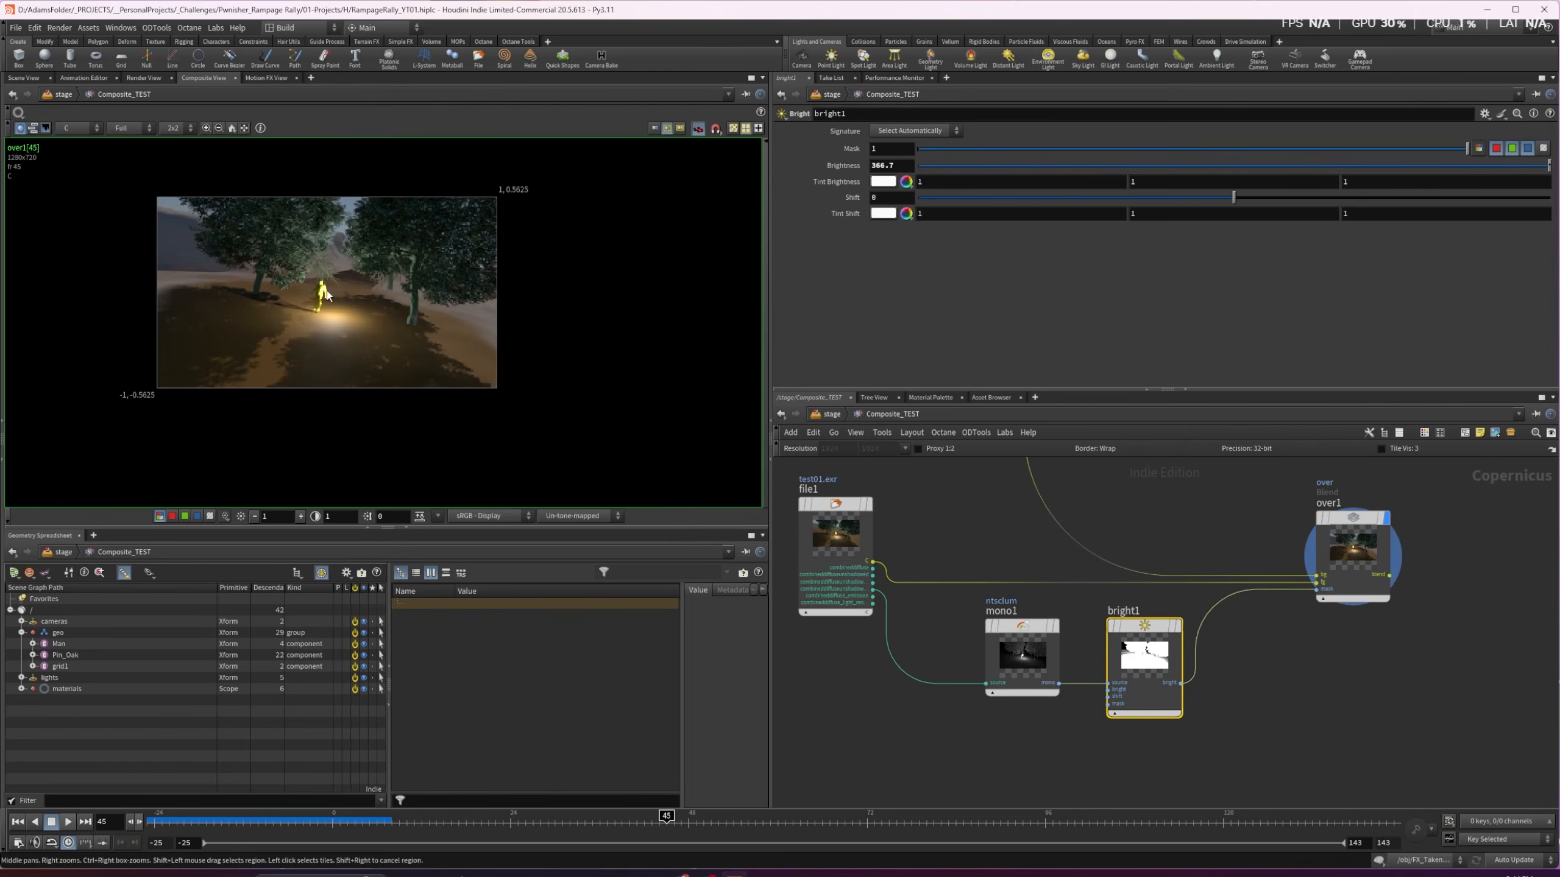
Leave Composite_TEST, switch to the object network, and open the Flare geometry network
key("u")
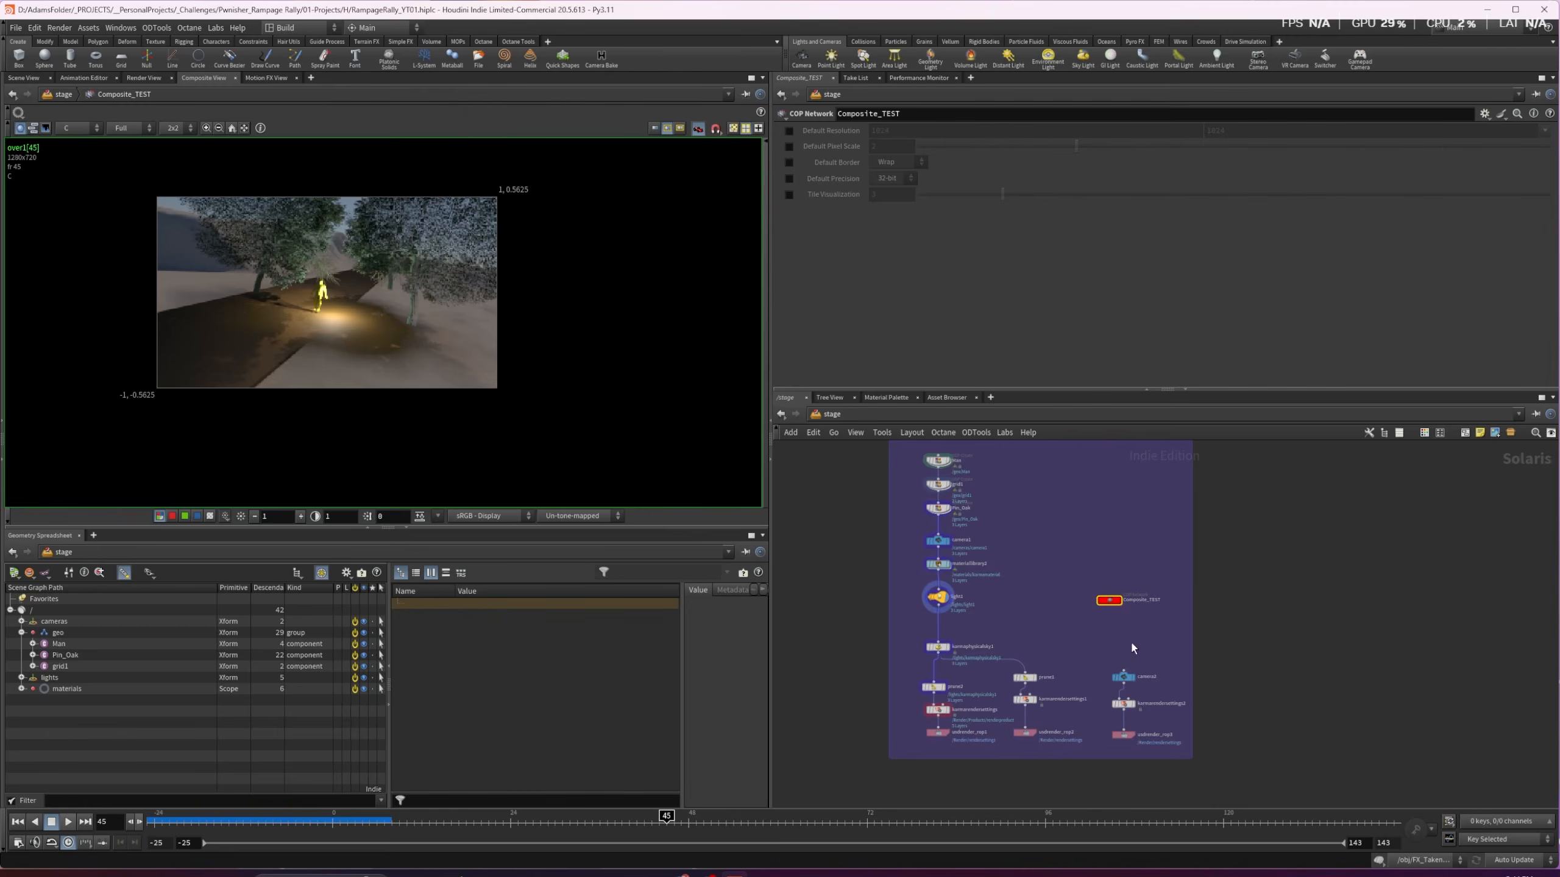
middle_click_drag(1401, 617, 1281, 617)
scroll(1300, 618, "down", 2)
key("n")
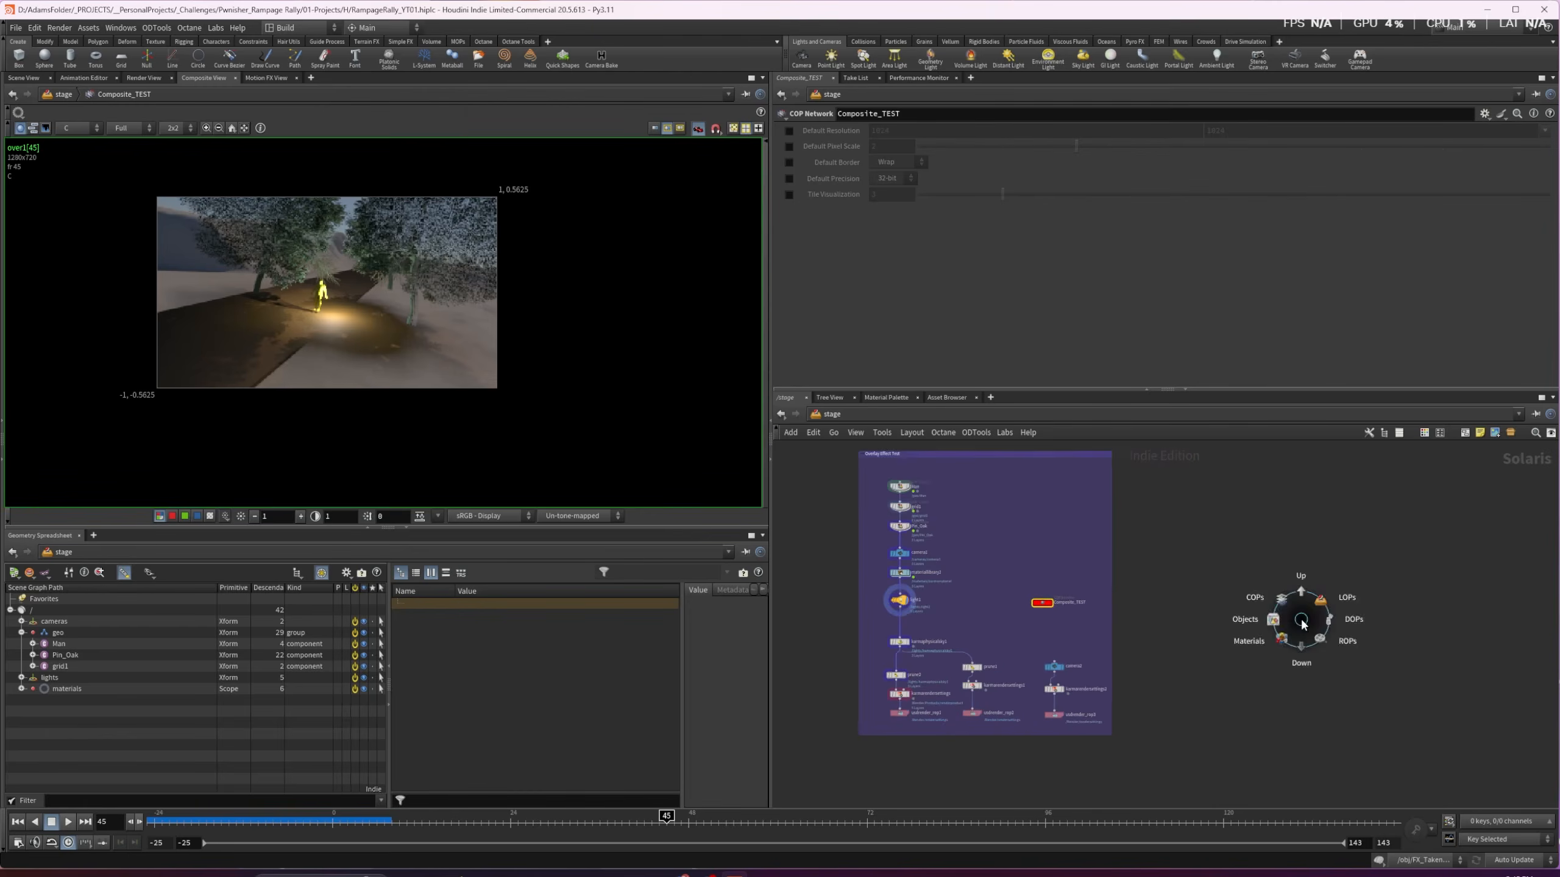
left_click(1285, 627)
mouse_move(1171, 630)
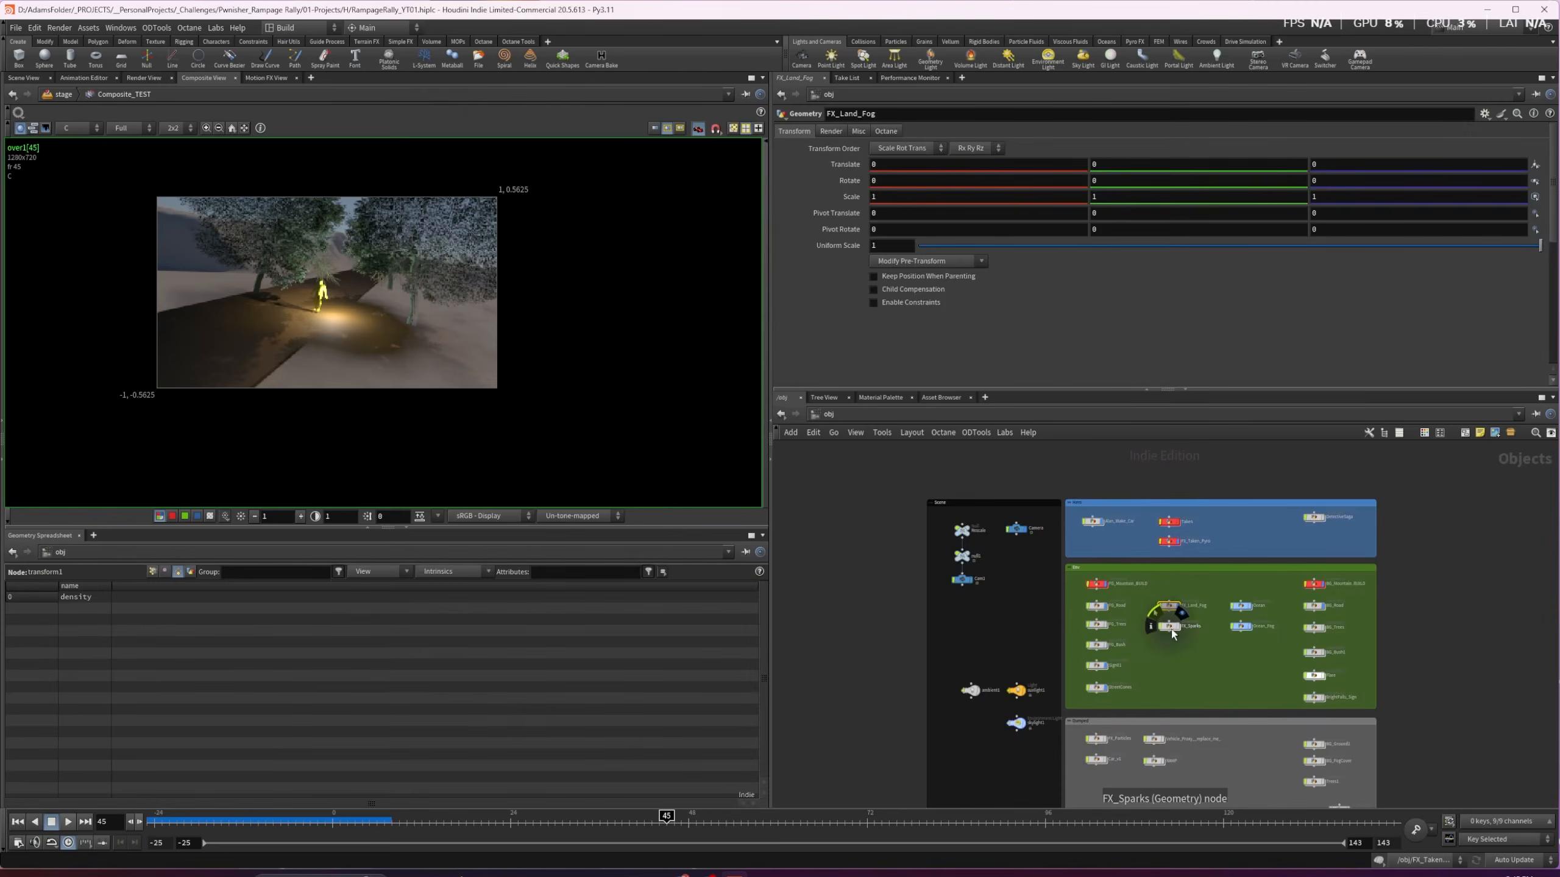
scroll(1171, 628, "up", 2)
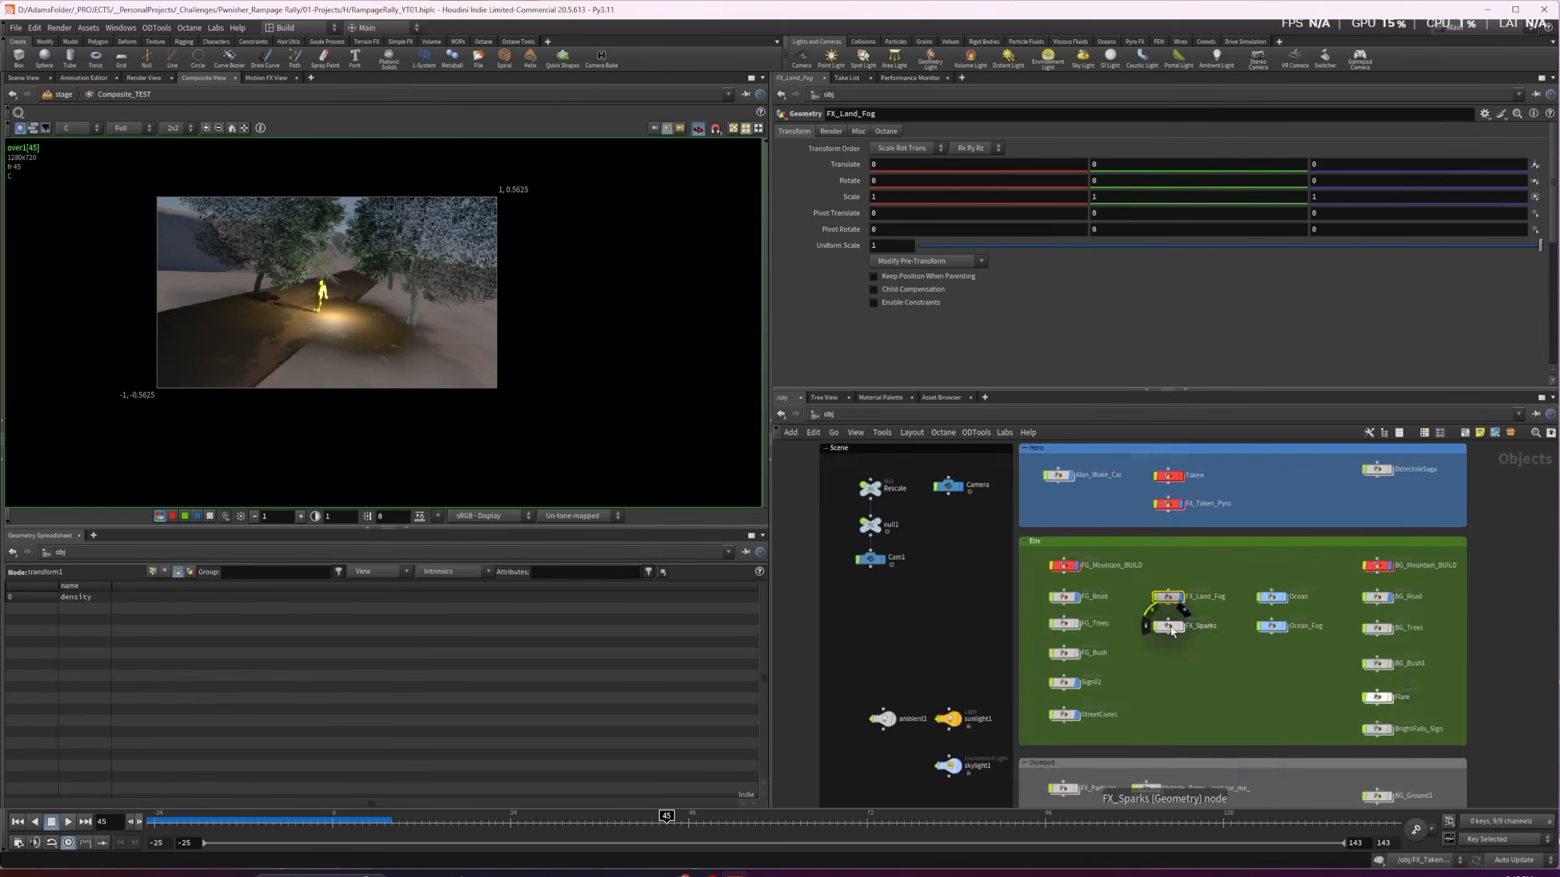
double_click(1375, 695)
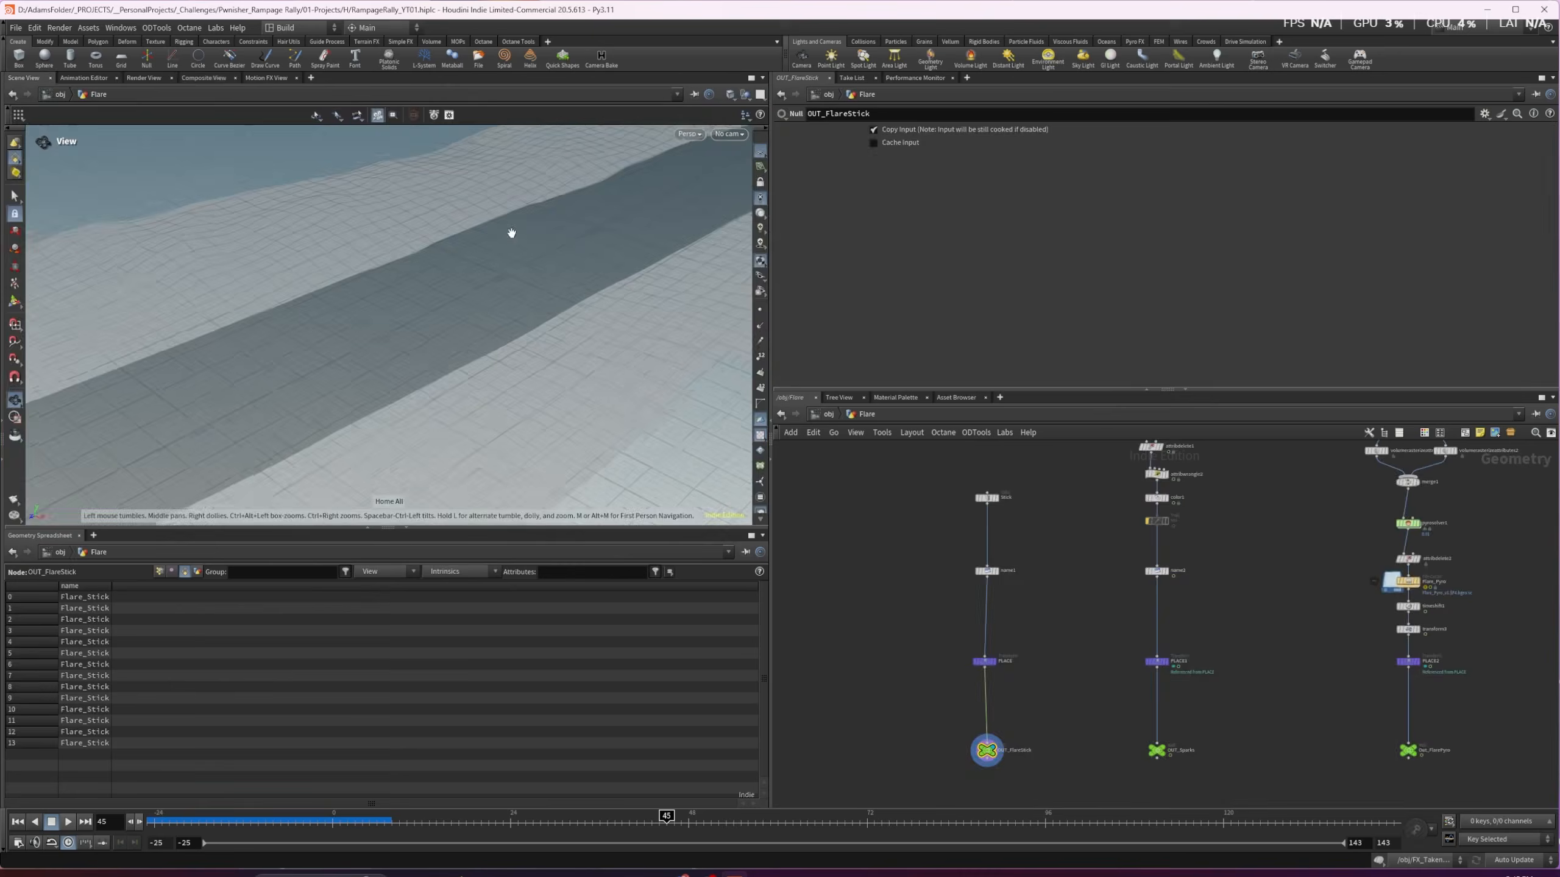
Examine the flare stick on the road, display Out_FlarePyro, and scrub the timeline to inspect the flare's pyro smoke
scroll(512, 280, "up", 10)
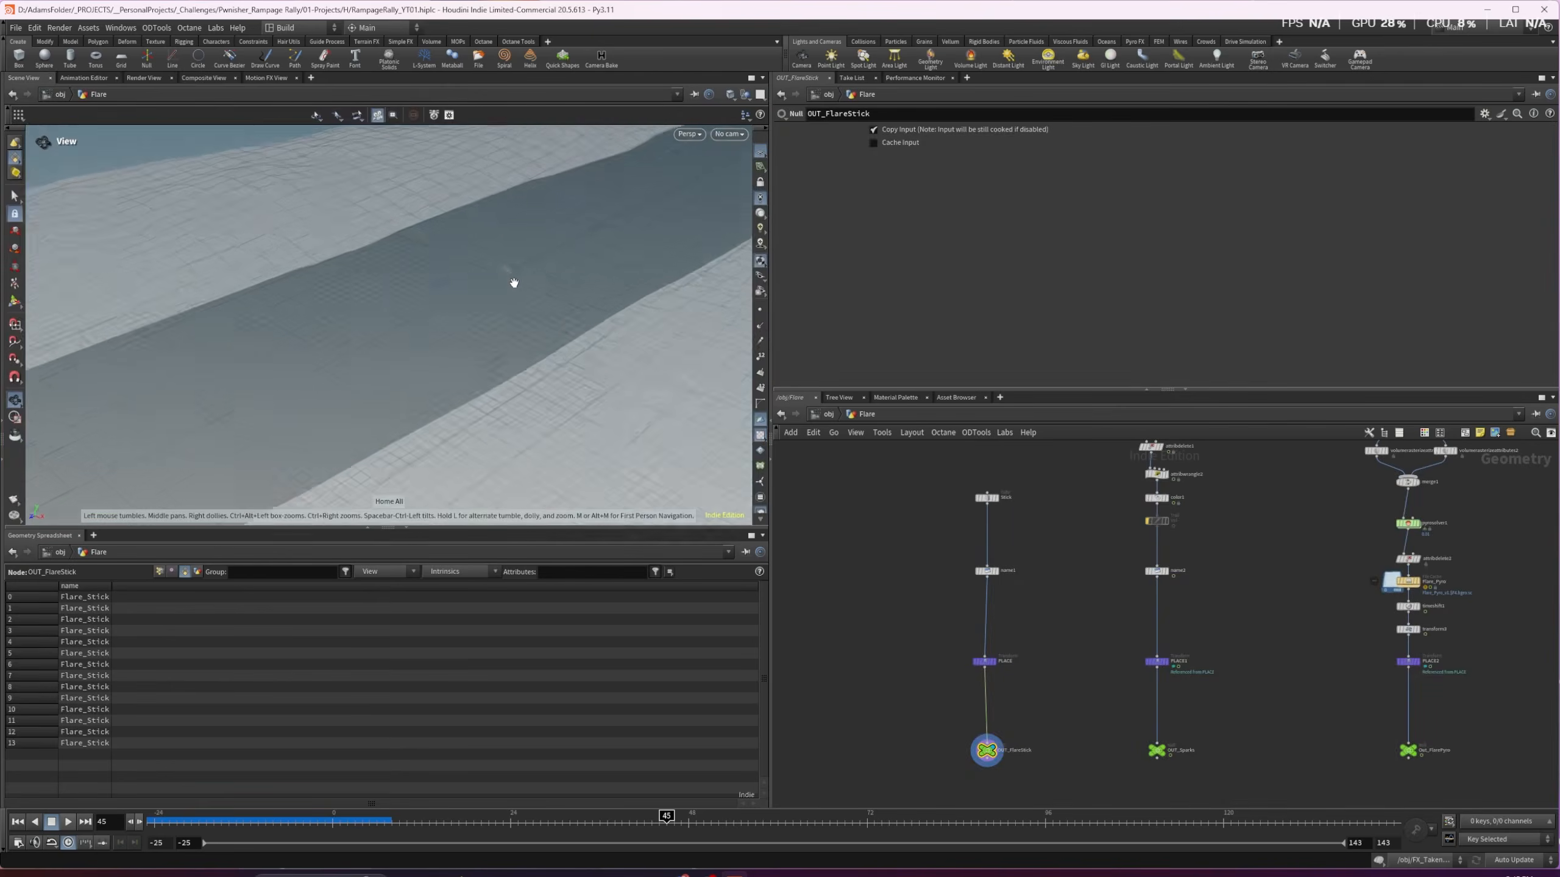
left_click_drag(498, 240, 484, 258)
middle_click_drag(485, 258, 437, 298)
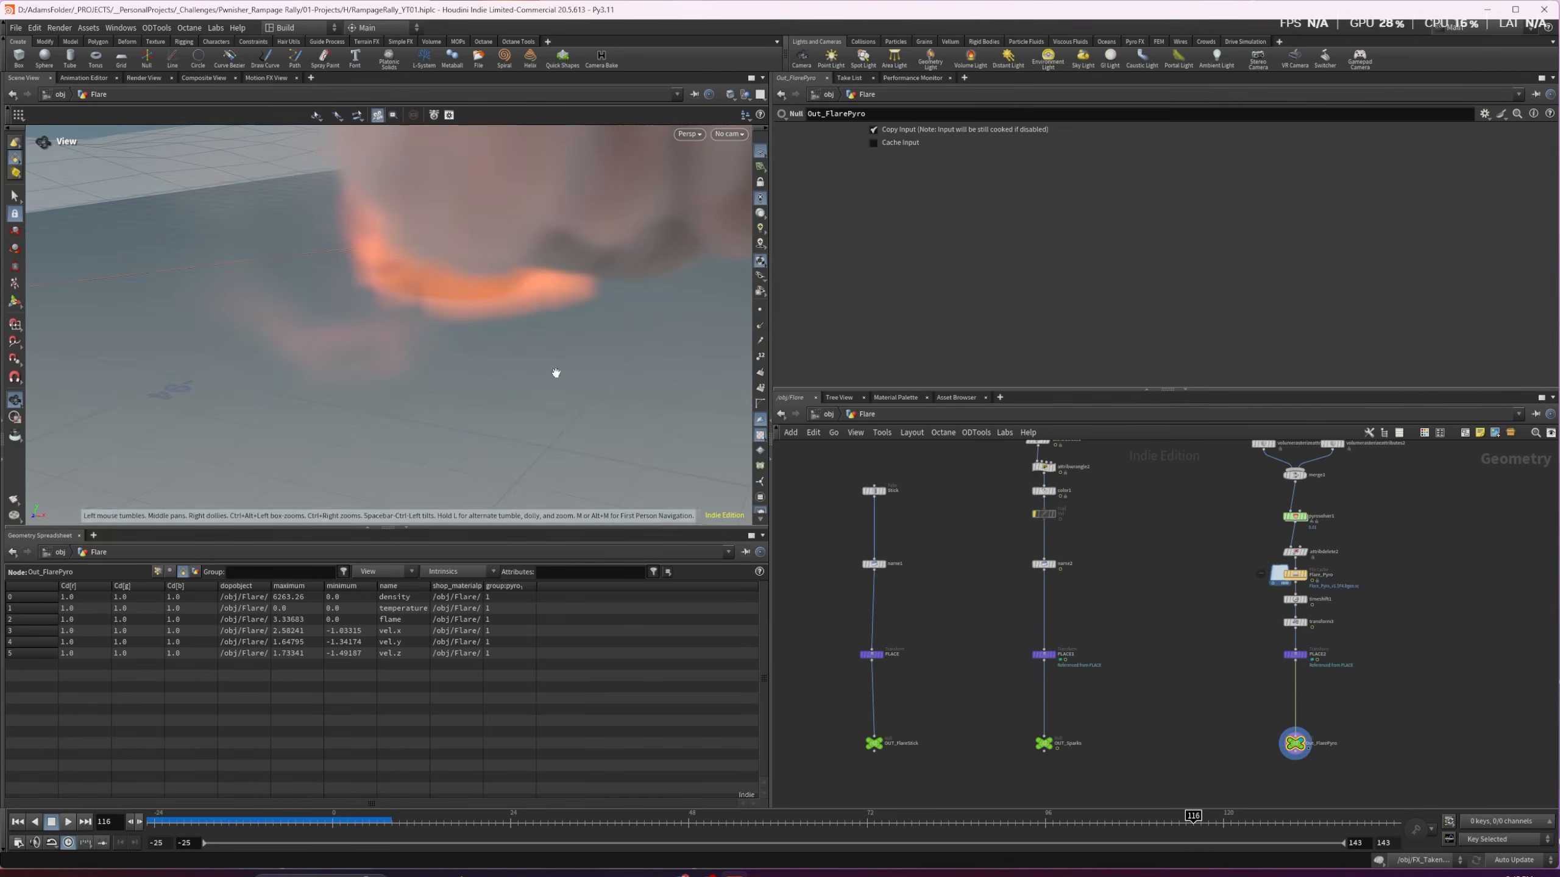
left_click_drag(557, 373, 510, 332)
left_click_drag(726, 823, 1037, 823)
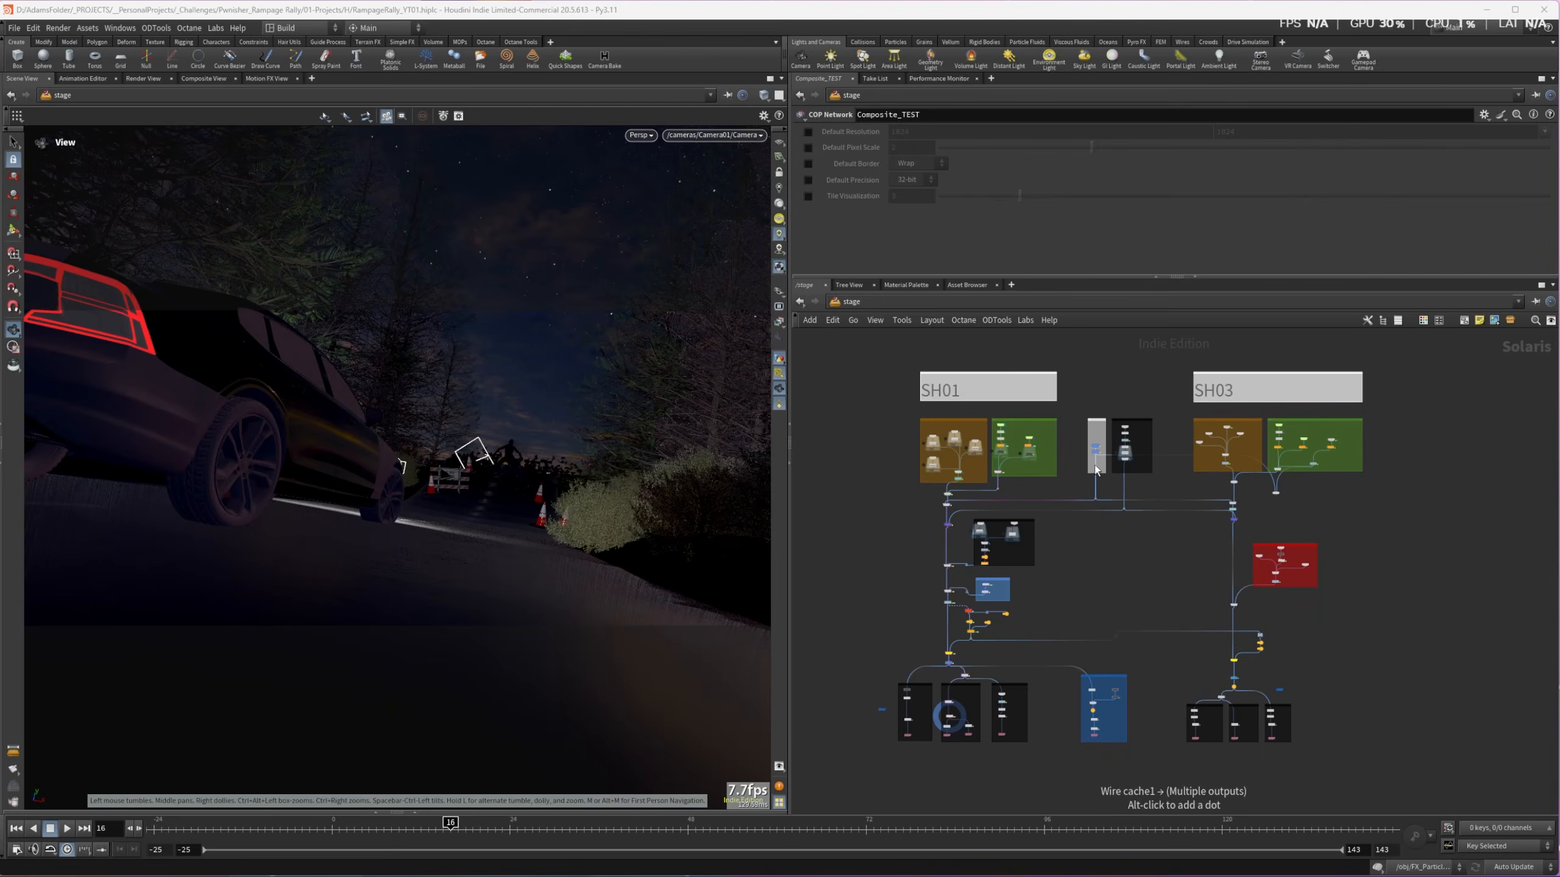
Display the cache1 node in the stage's Camera IN box and look over the neighbouring CAR node chain
mouse_move(1117, 455)
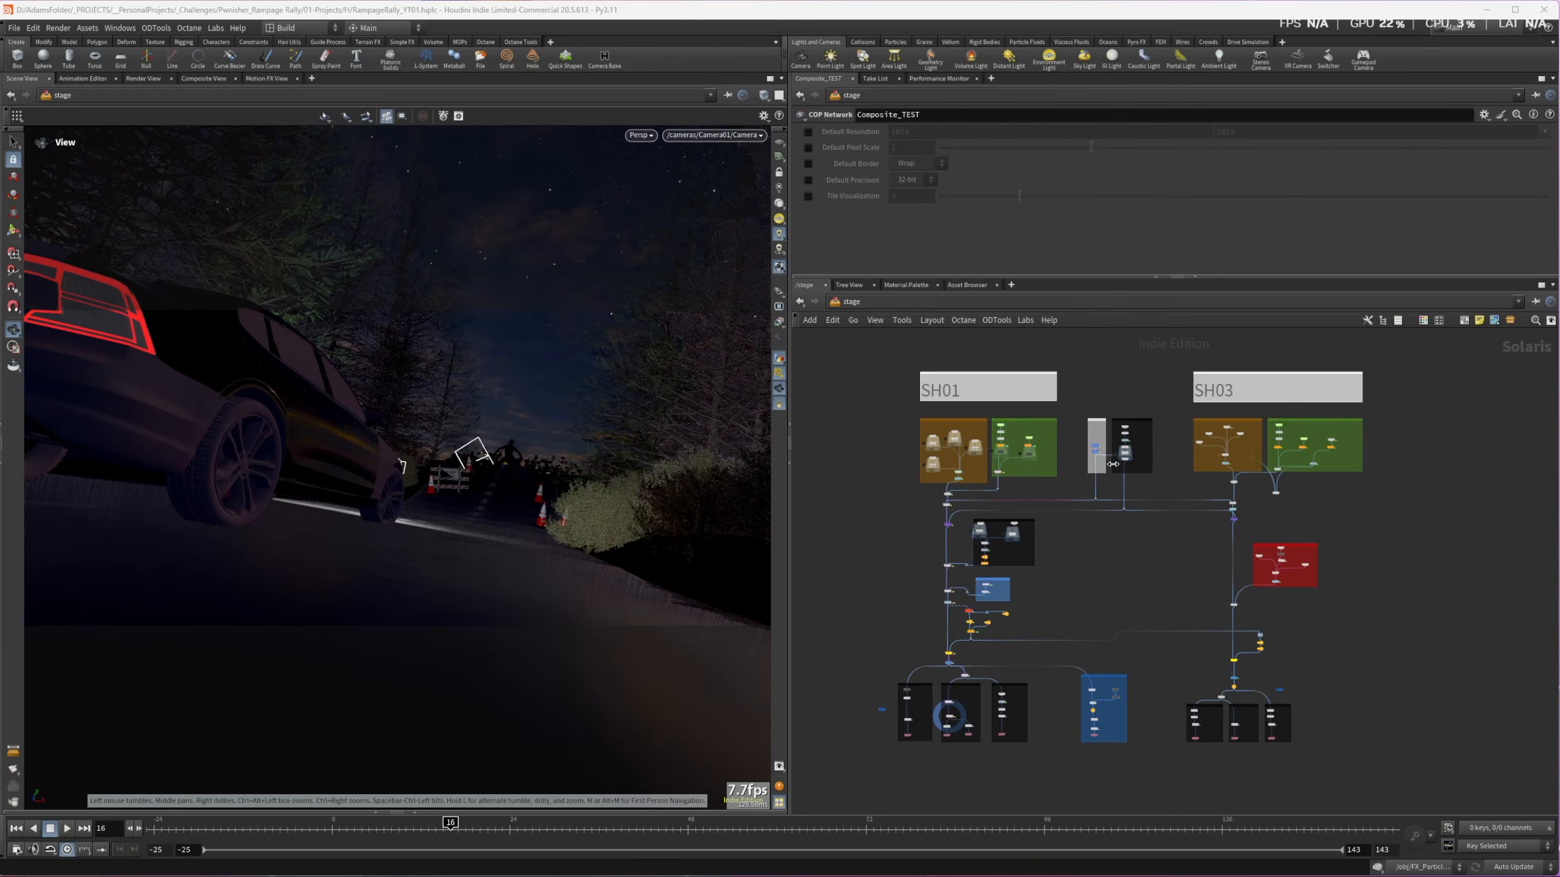
scroll(1111, 456, "up", 2)
scroll(1109, 456, "up", 8)
scroll(1106, 461, "down", 1)
middle_click_drag(1106, 422, 1103, 511)
left_click_drag(1104, 511, 1102, 521)
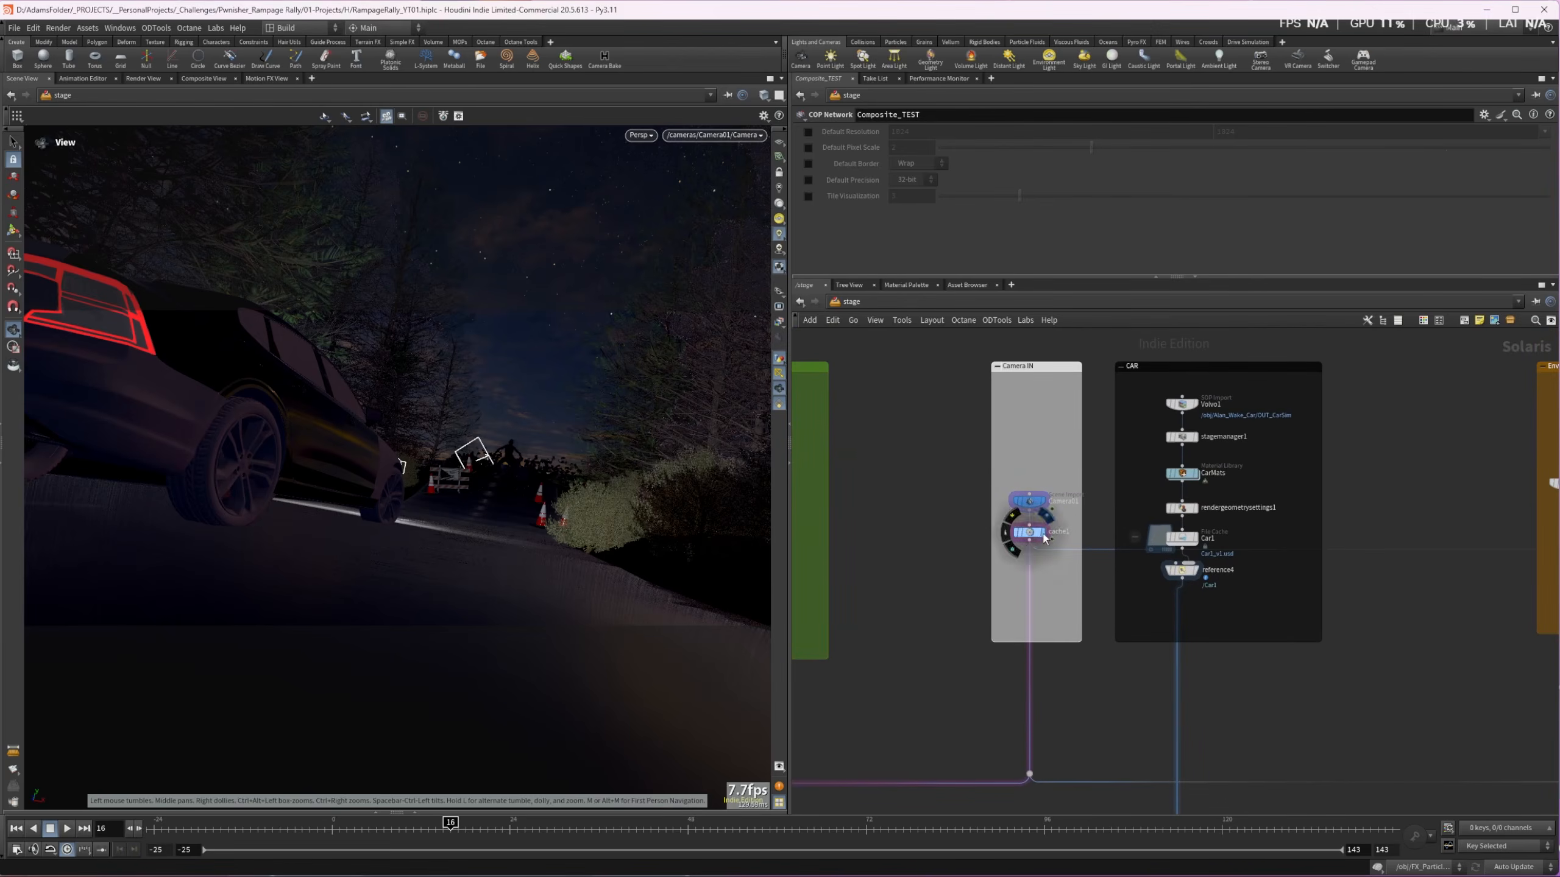
left_click(1042, 532)
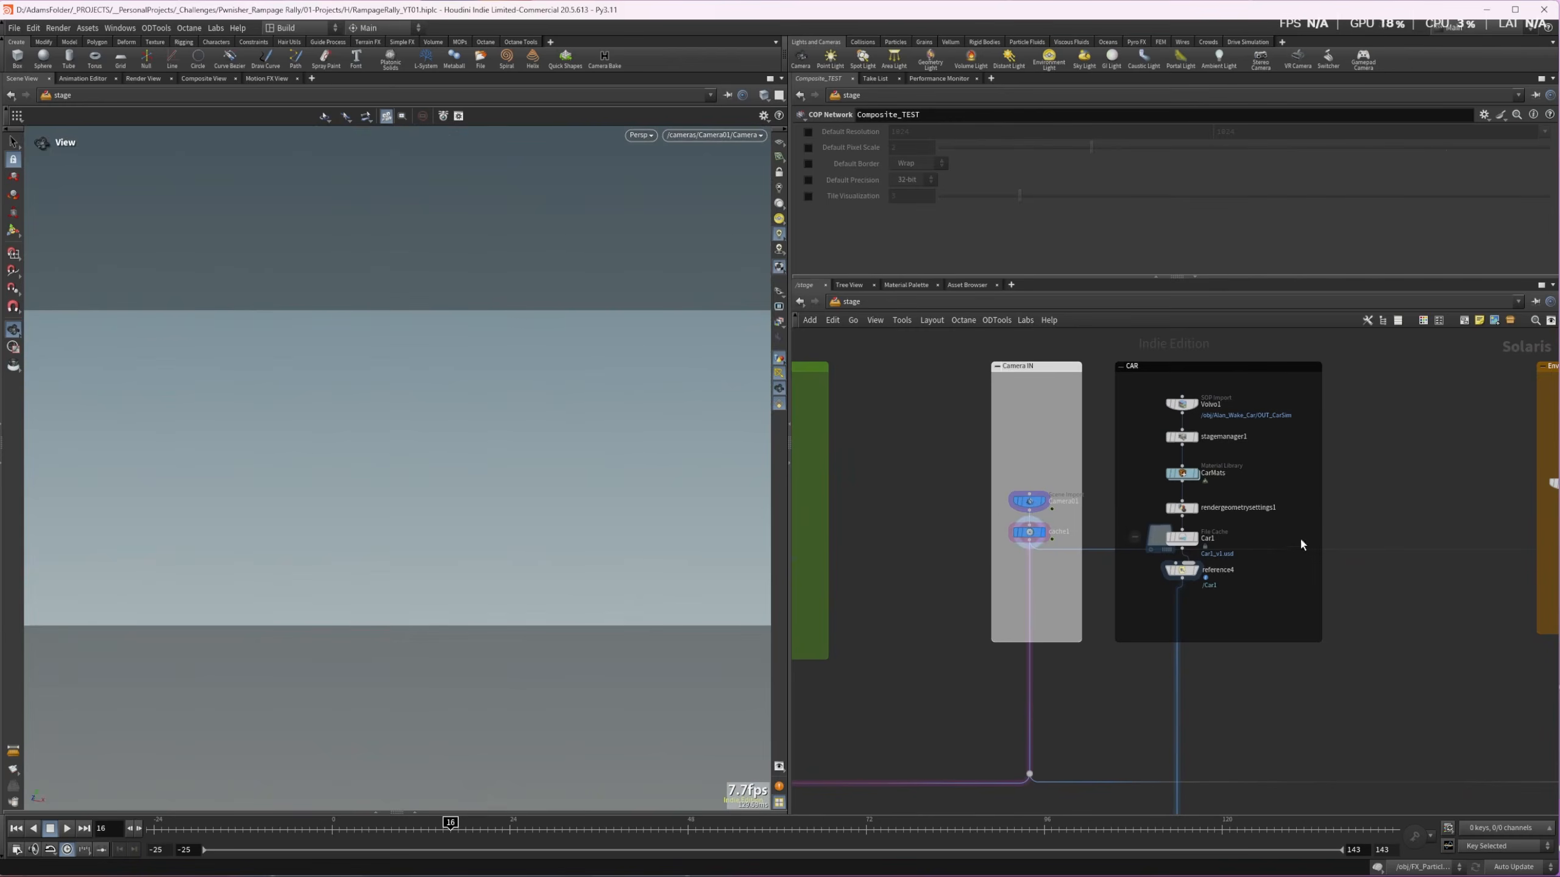
mouse_move(1180, 406)
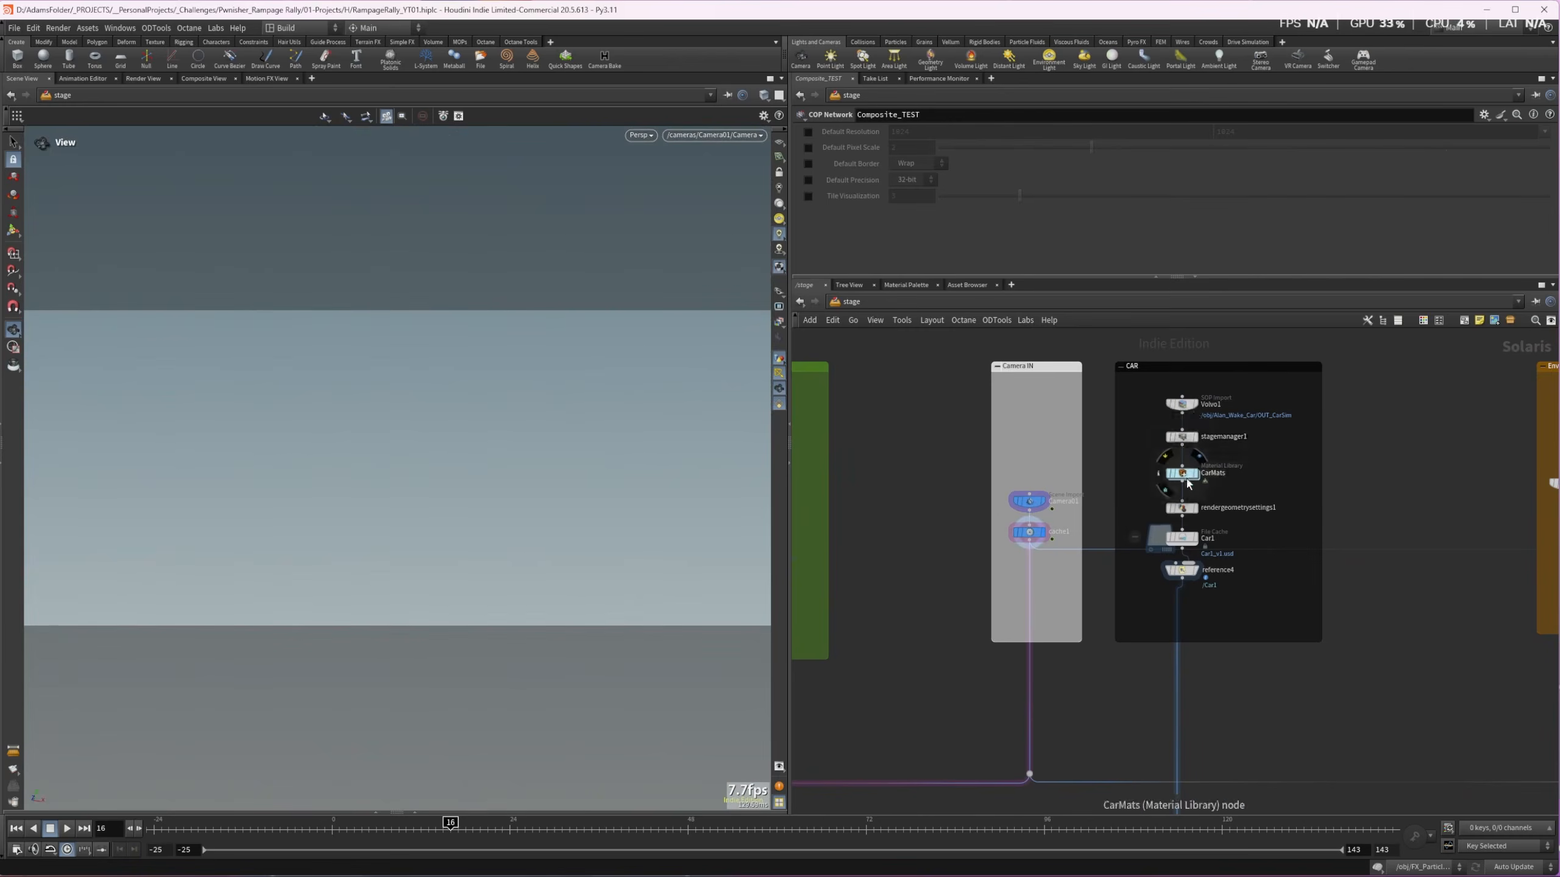
Expand the scene graph root of stagemanager1 in the CAR box and display reference4 to view the car
left_click(1182, 437)
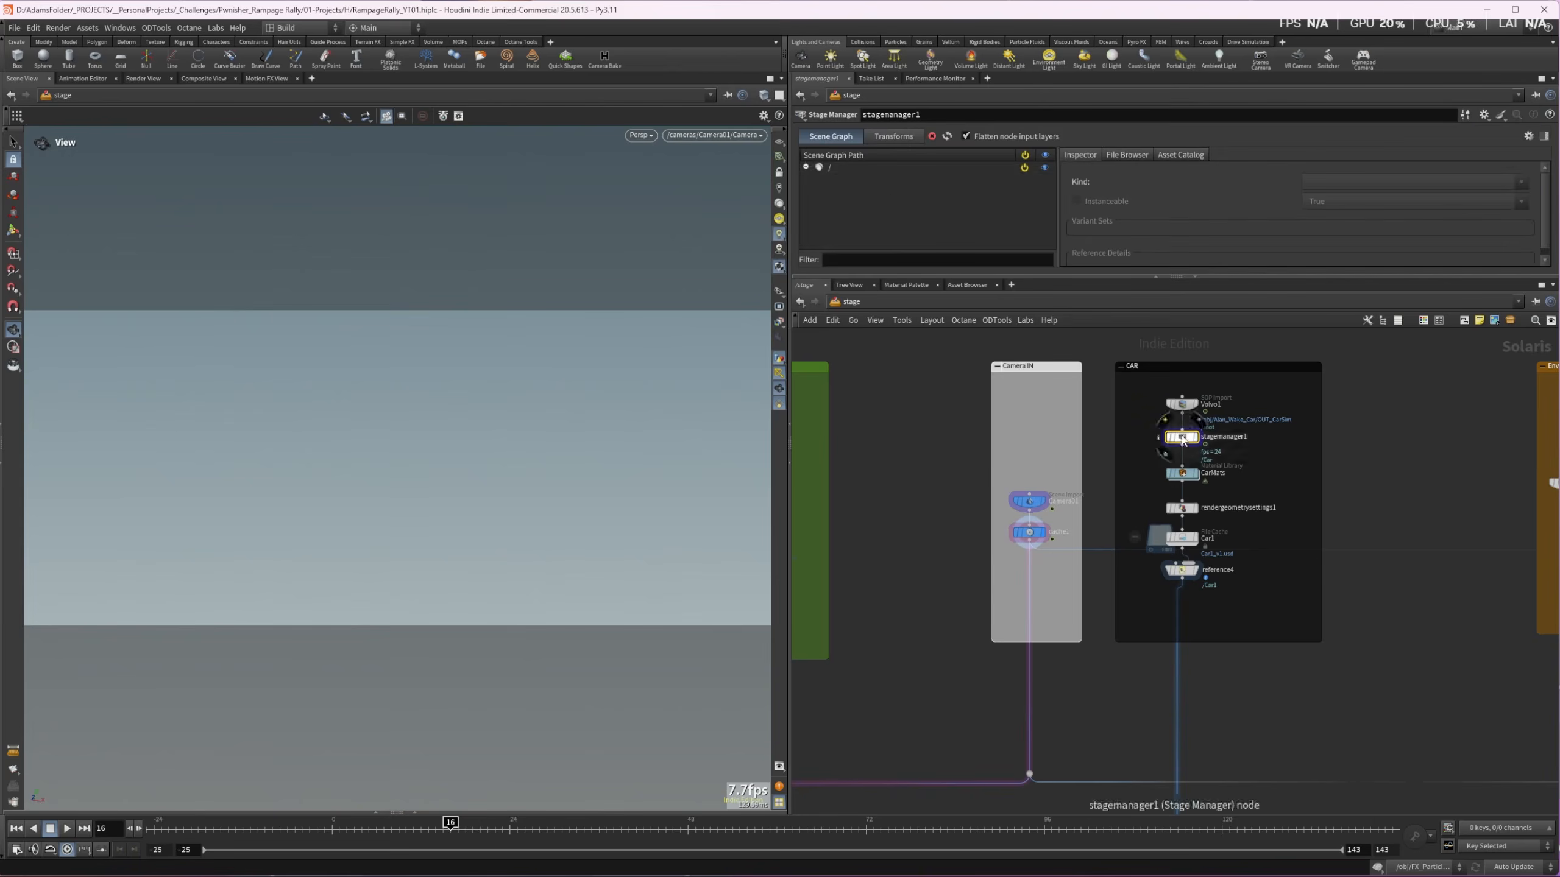
left_click(805, 166)
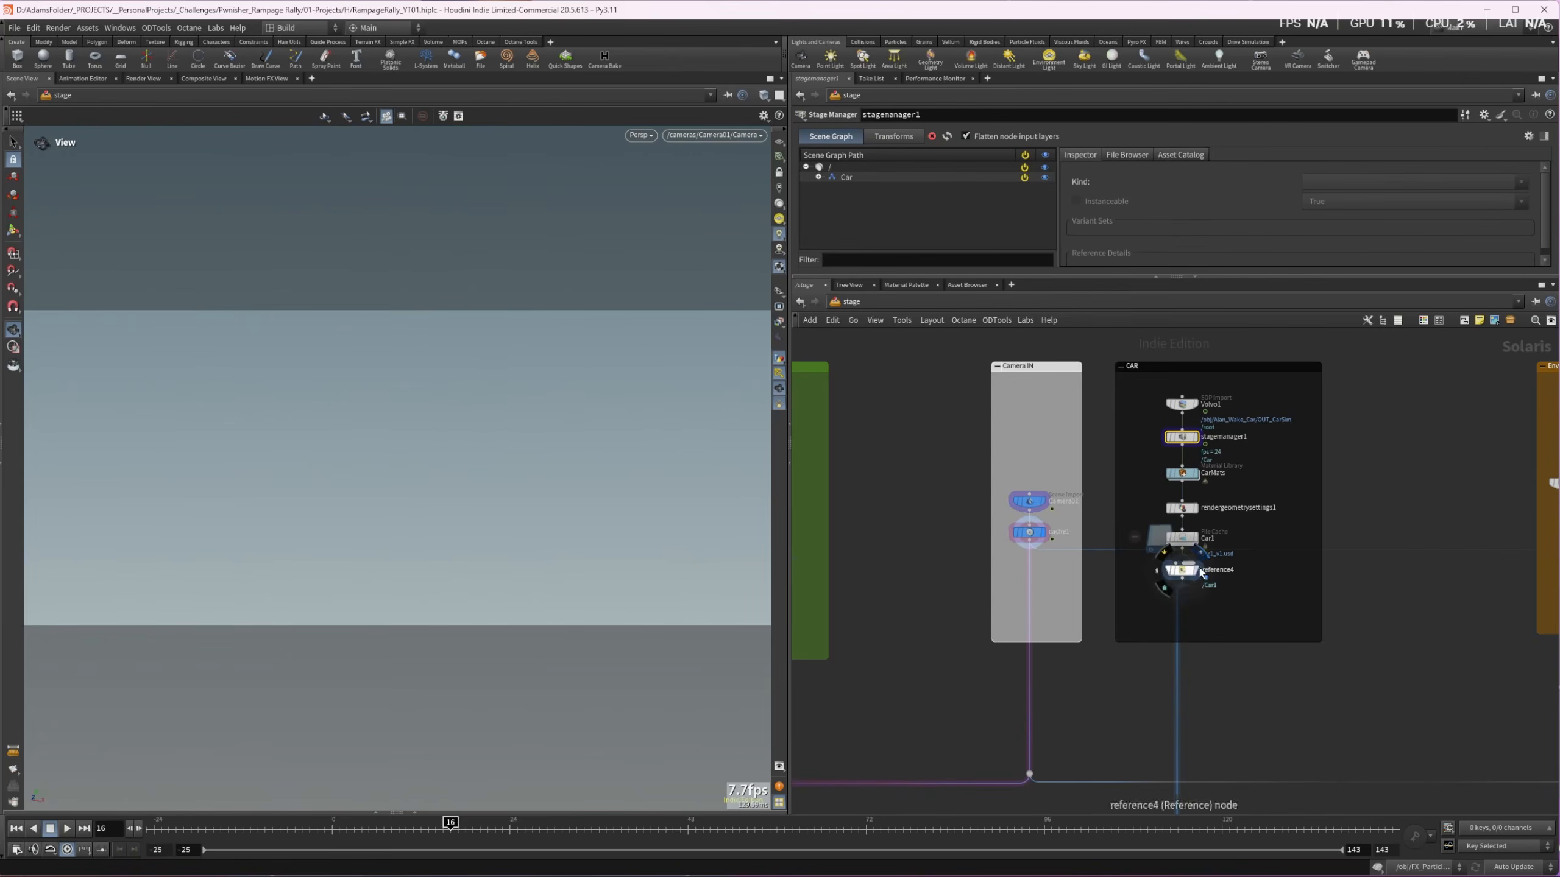
scroll(1196, 729, "down", 5)
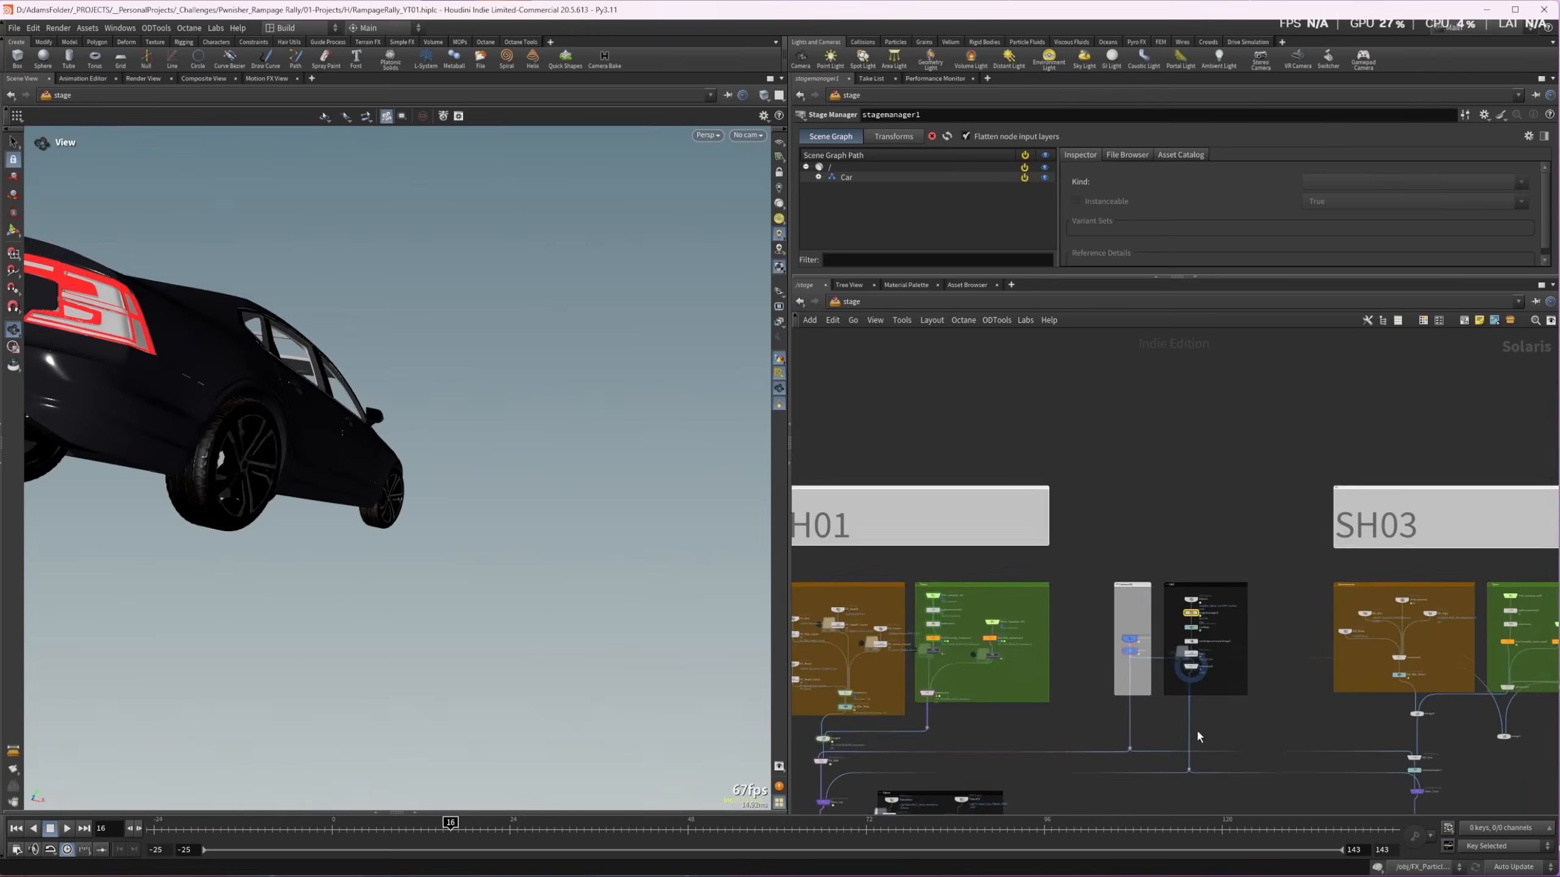
Display the reference node and Fg_Mtn_Mats in SH01's environment box, and inspect the mountain, road, sign and cones
middle_click_drag(1153, 735, 1262, 590)
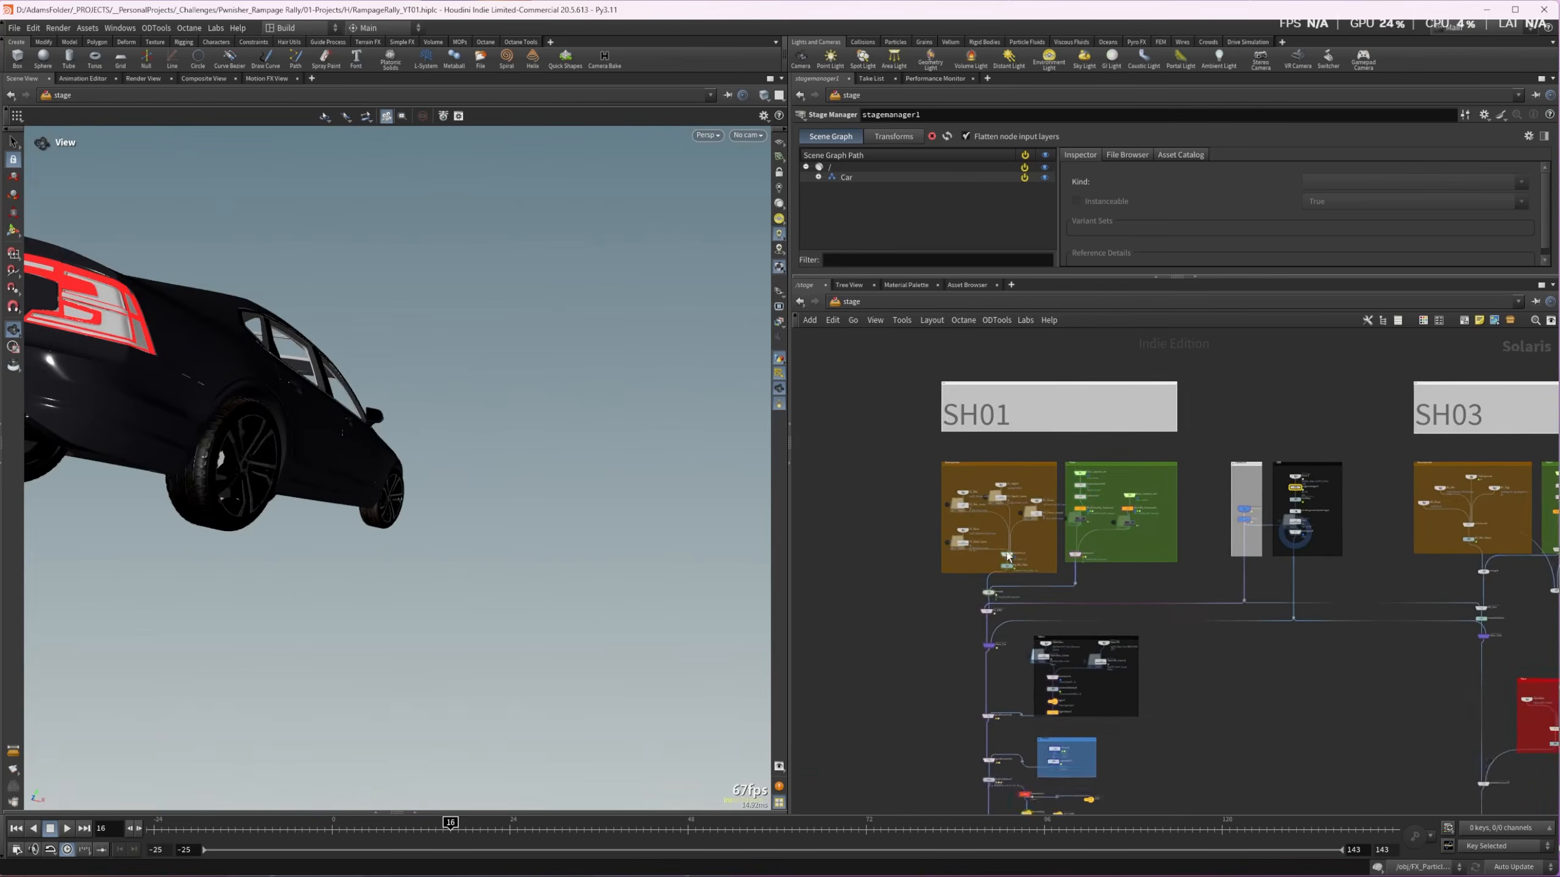
scroll(1005, 555, "up", 5)
left_click(1028, 561)
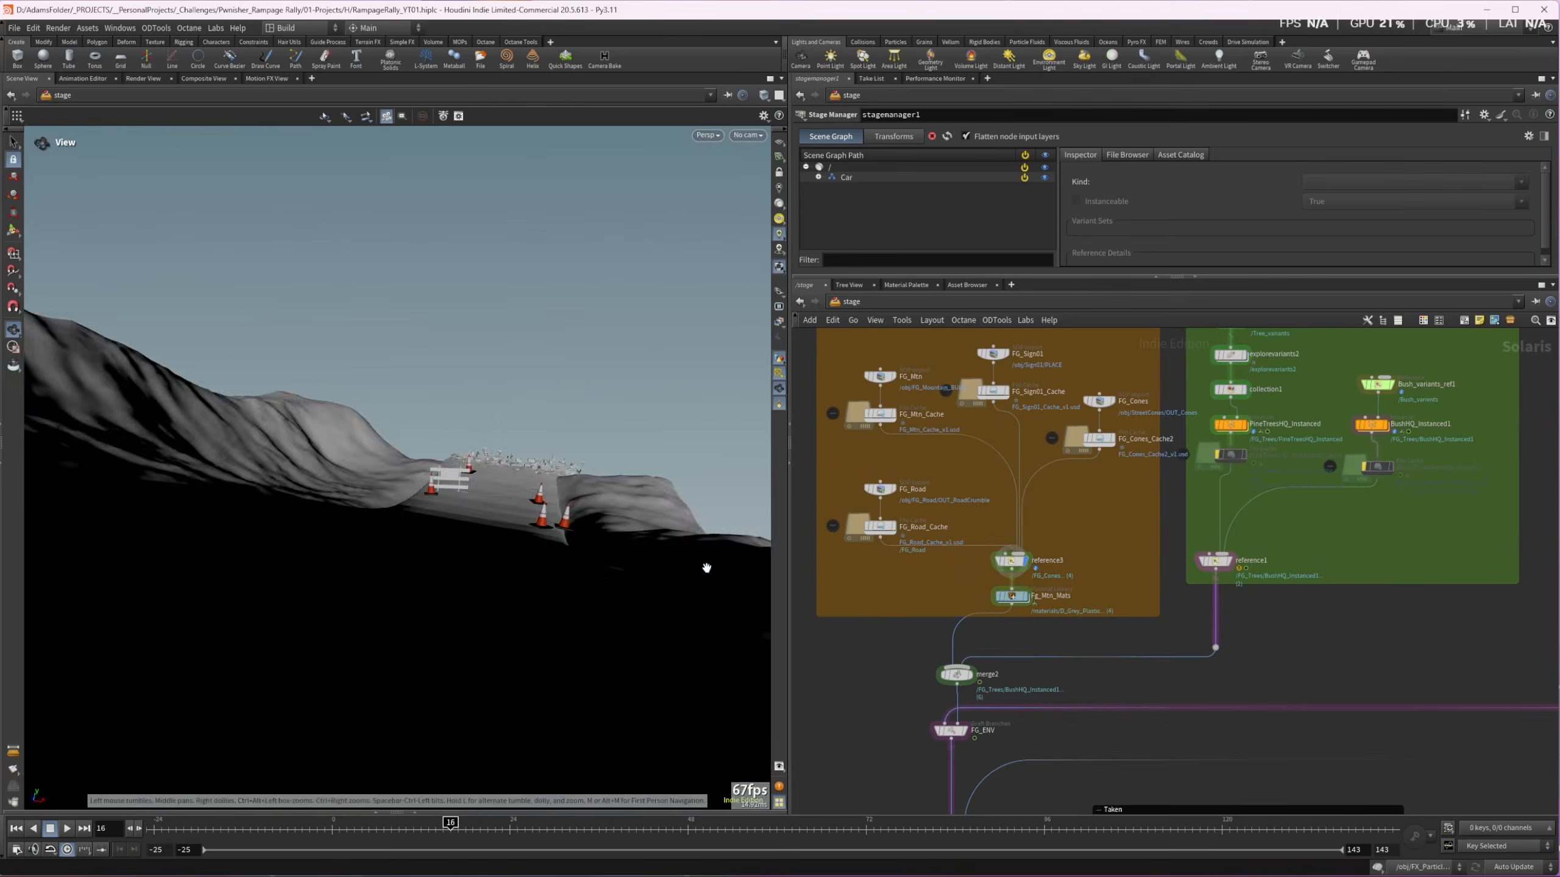
left_click_drag(414, 525, 594, 373)
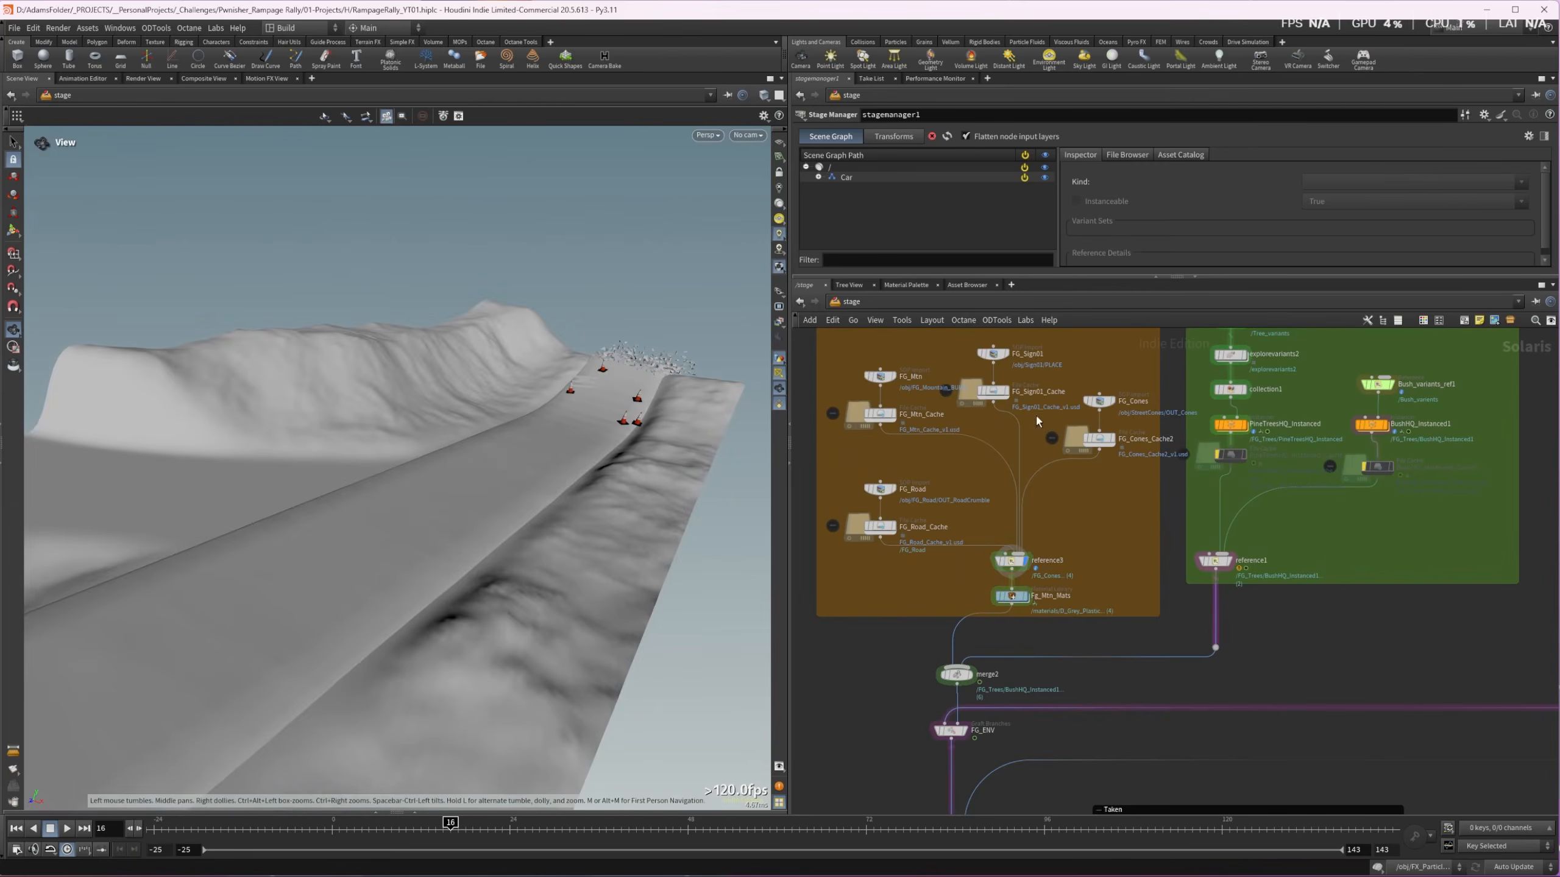
left_click(1026, 587)
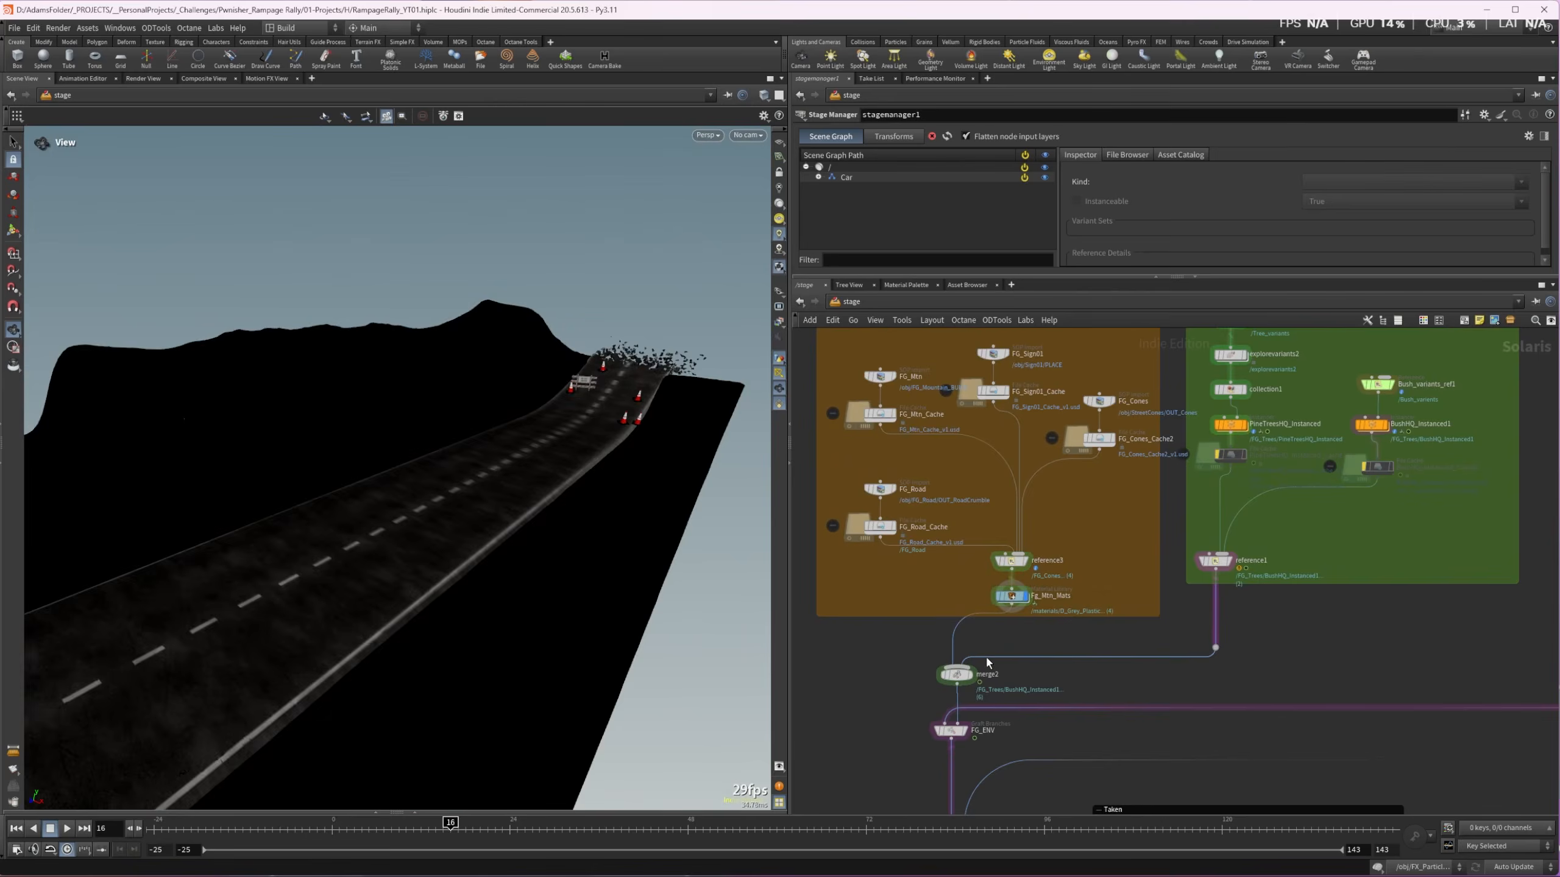
Display FG_ENV and Hero_Car in the SH01 chain to view the trees and the car added to the road
left_click(967, 734)
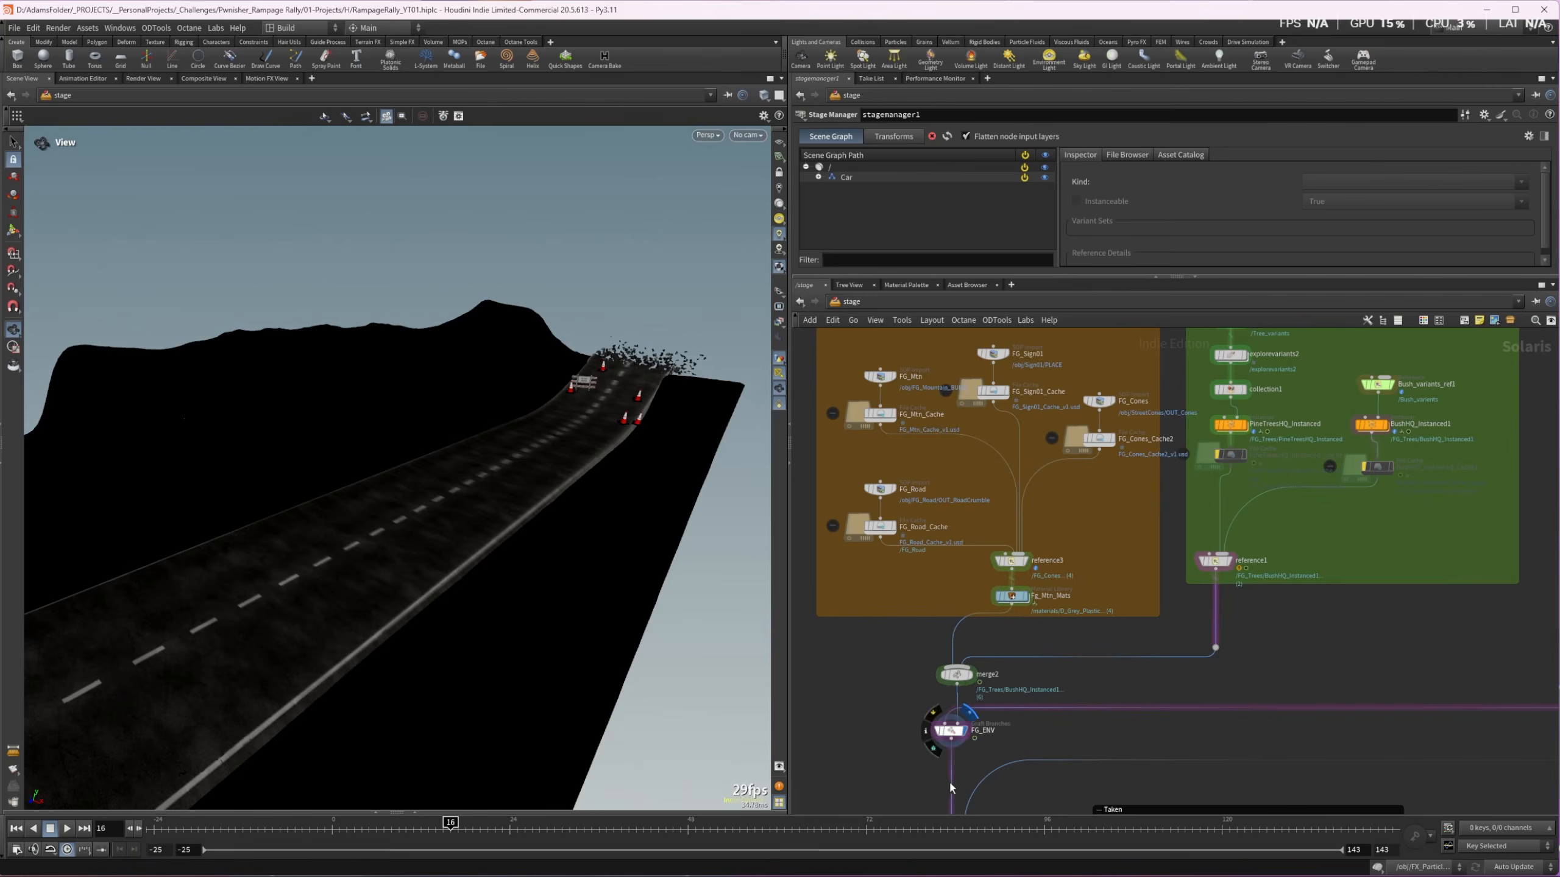
middle_click_drag(967, 734, 992, 476)
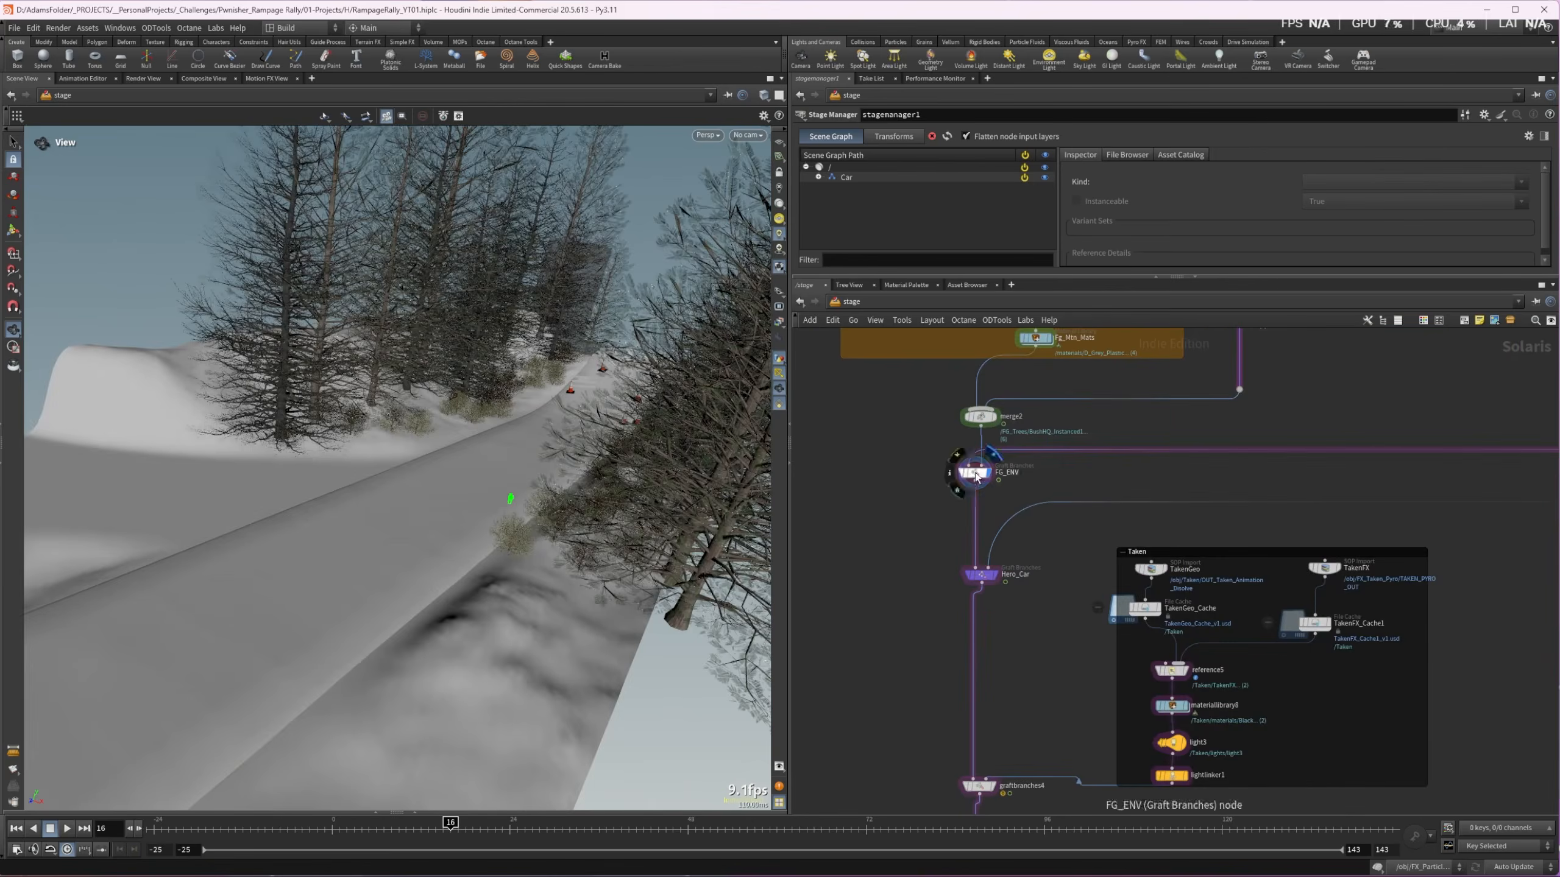
left_click_drag(486, 427, 649, 303)
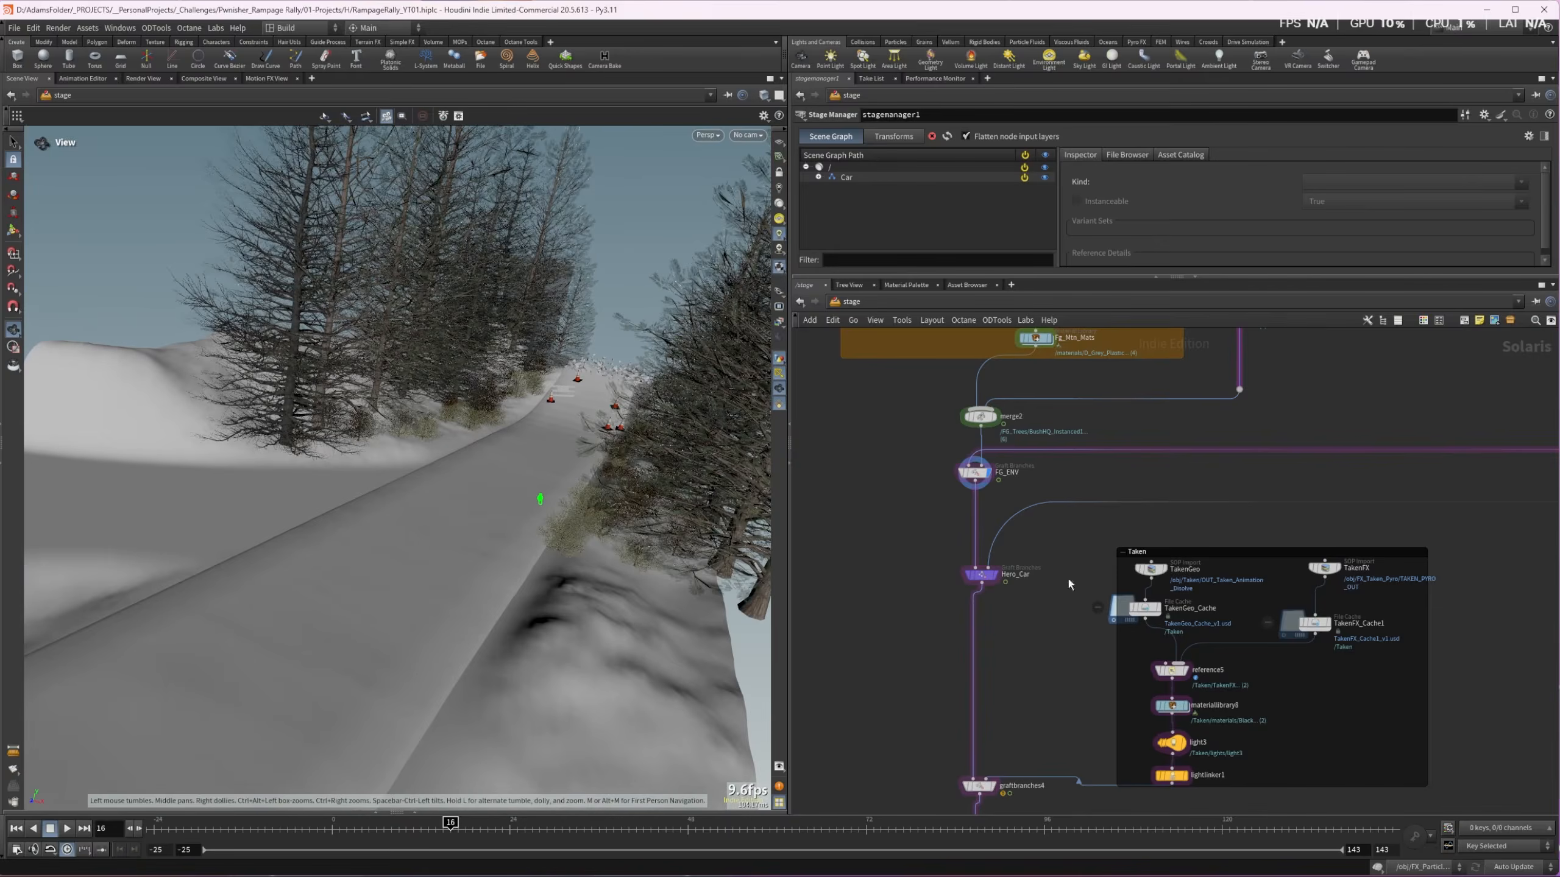
left_click(988, 578)
left_click(986, 578)
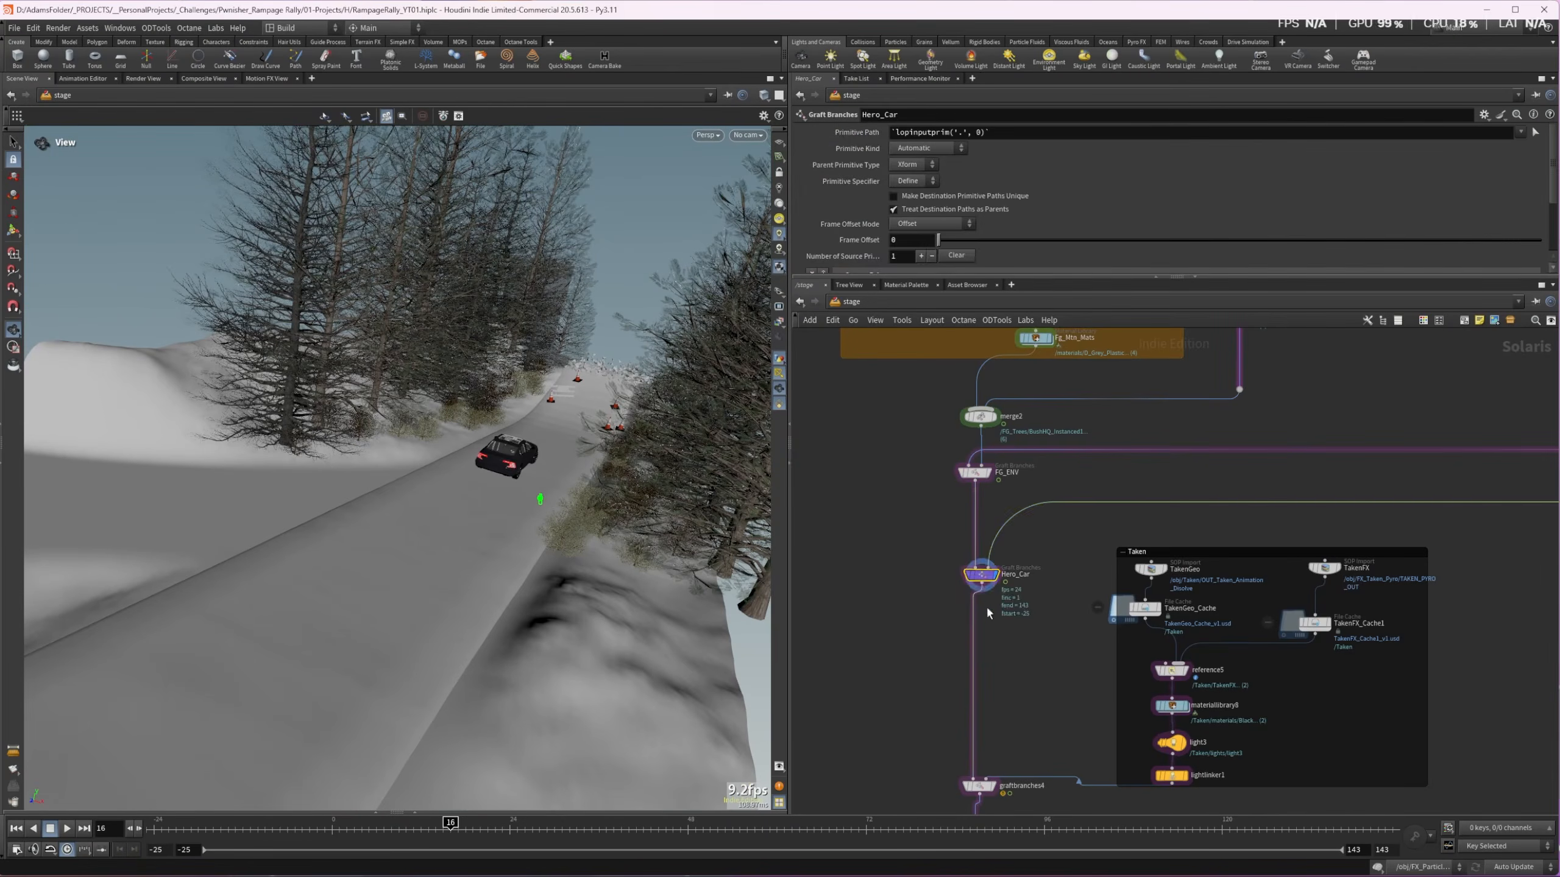
Display lightlinker1 in the Taken box and examine the smoky figure and its light in a Karma CPU view
middle_click_drag(1005, 688, 959, 507)
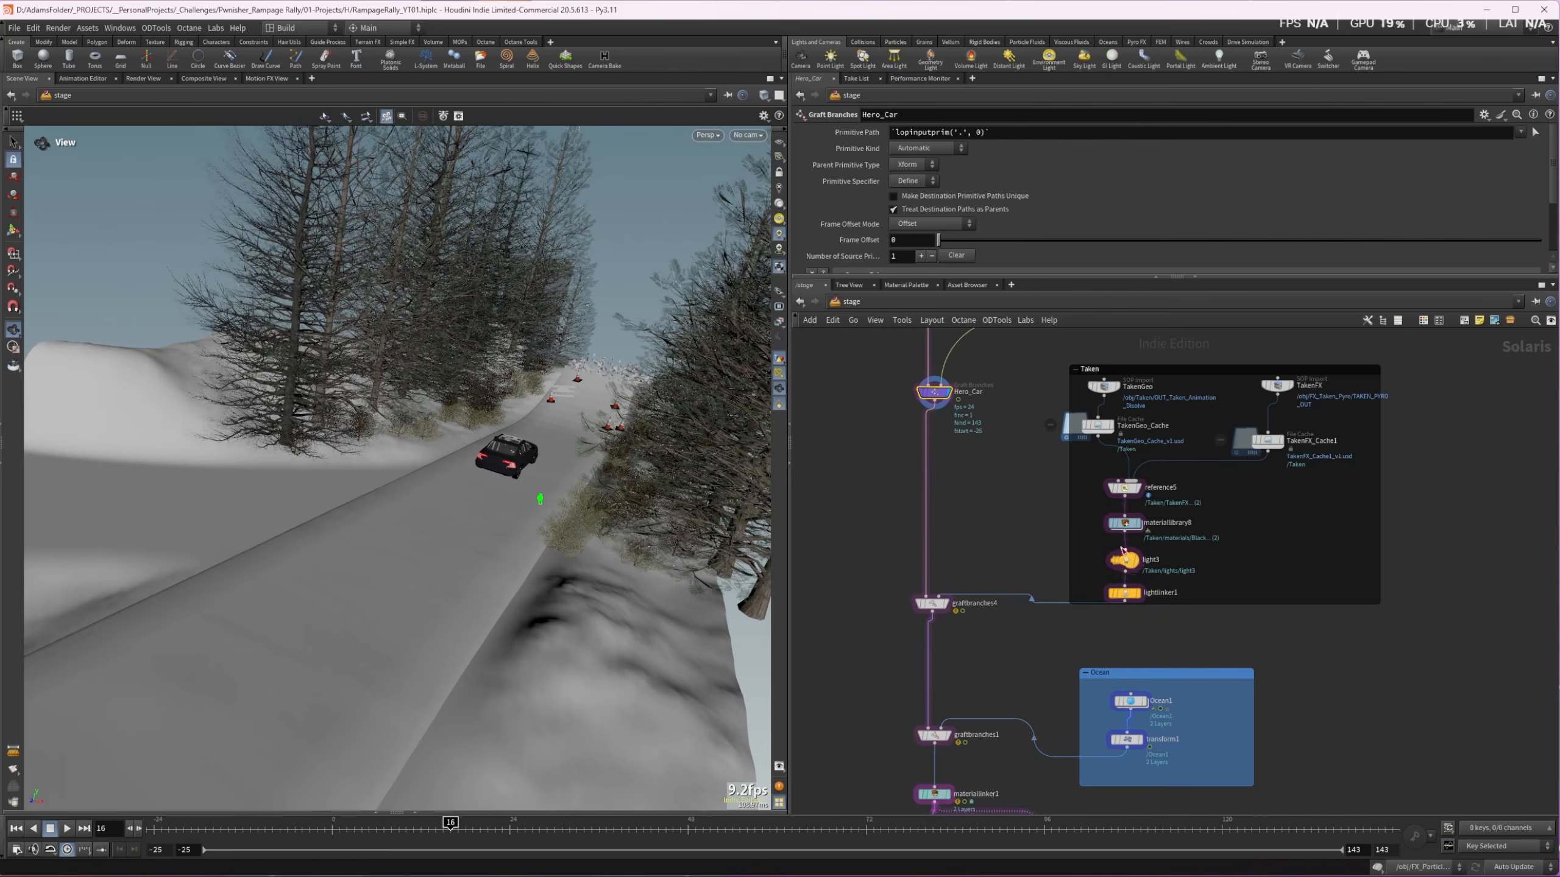
left_click(1126, 593)
left_click(1137, 593)
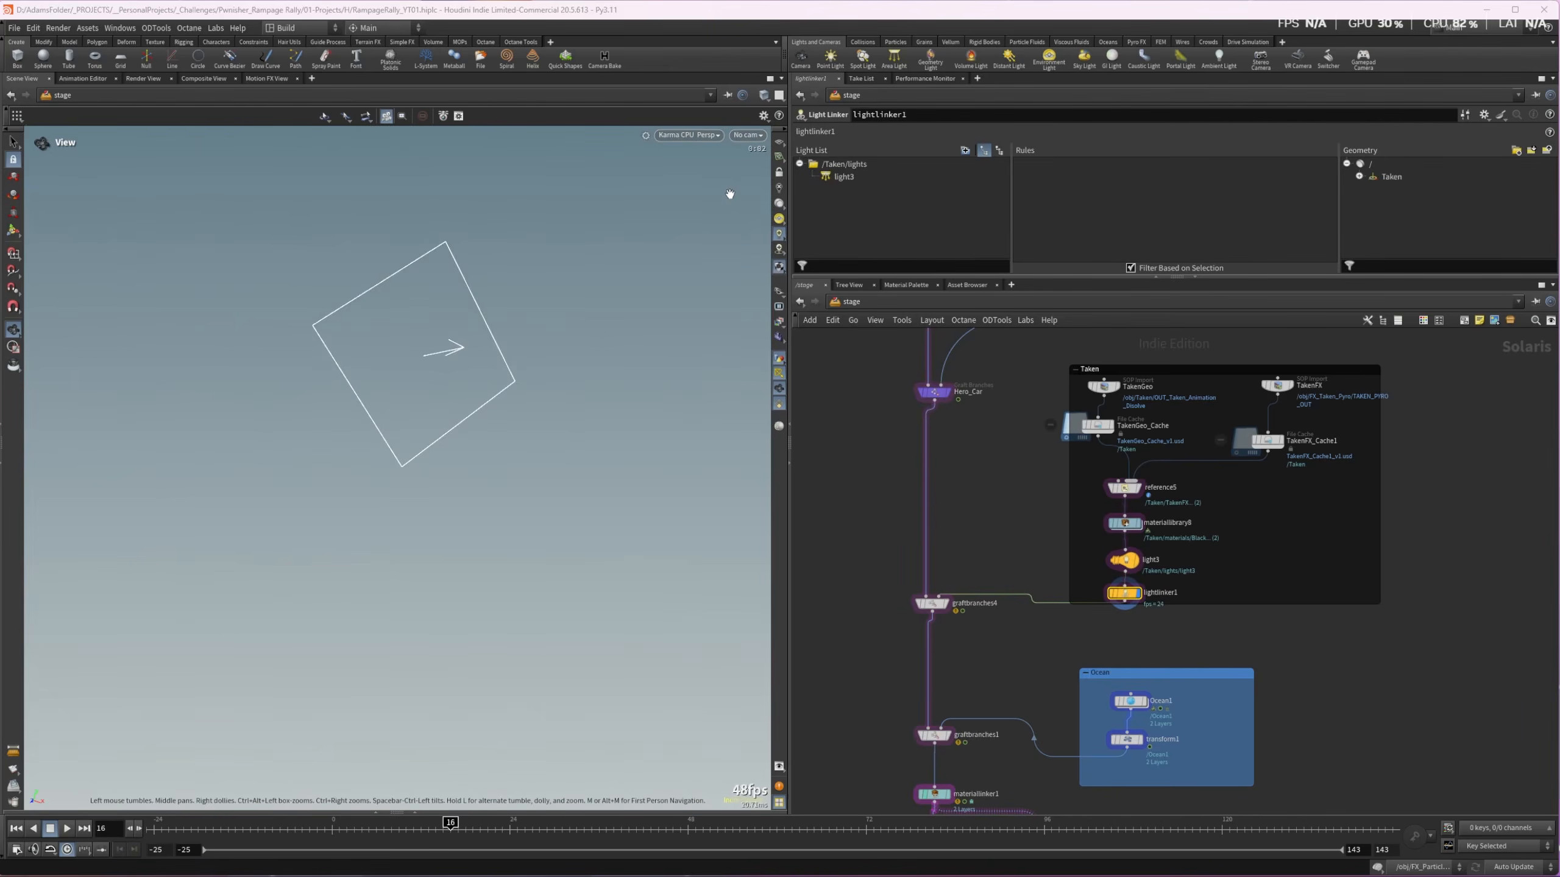
left_click_drag(513, 348, 540, 349)
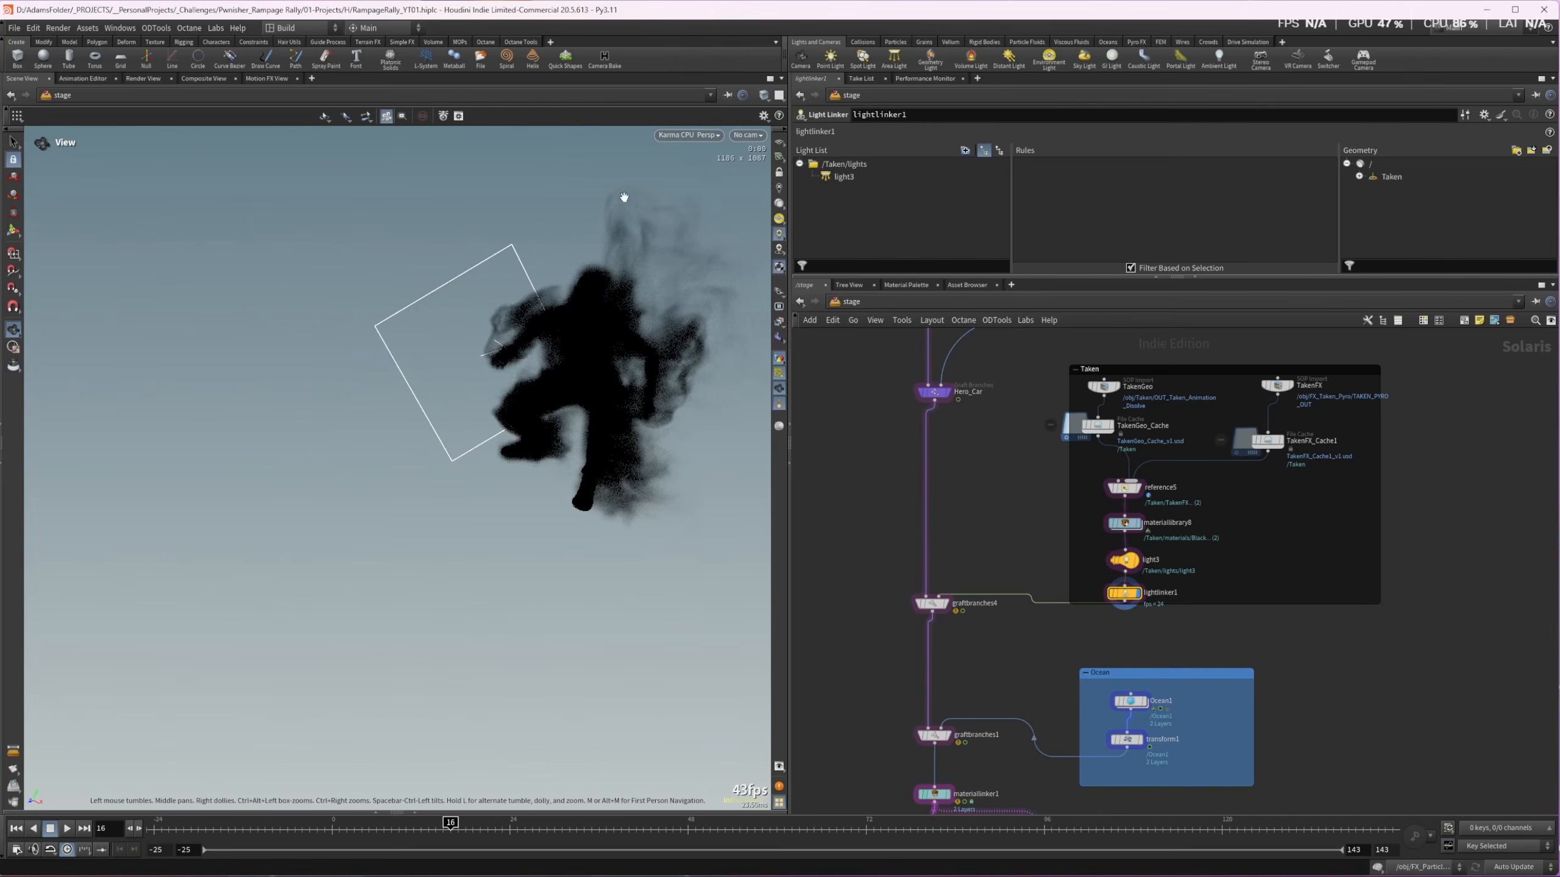
left_click_drag(680, 386, 636, 399)
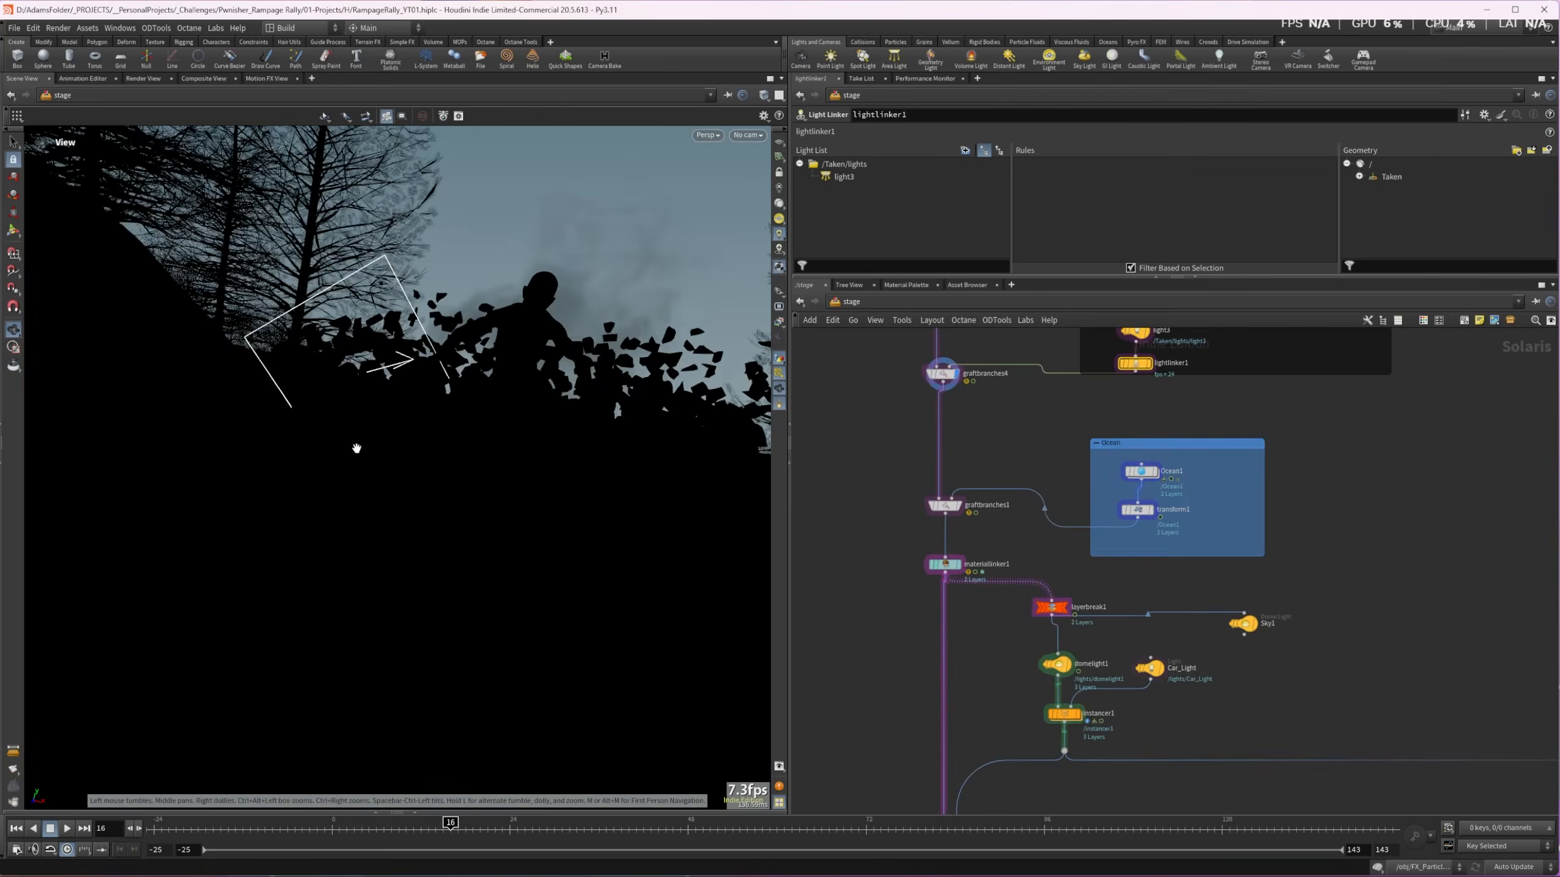
Examine the graftbranches4 result, display materiallinker1, and look over the forest road with its materials applied
middle_click_drag(358, 446, 384, 499)
scroll(399, 483, "down", 8)
left_click_drag(396, 485, 854, 472)
left_click(944, 565)
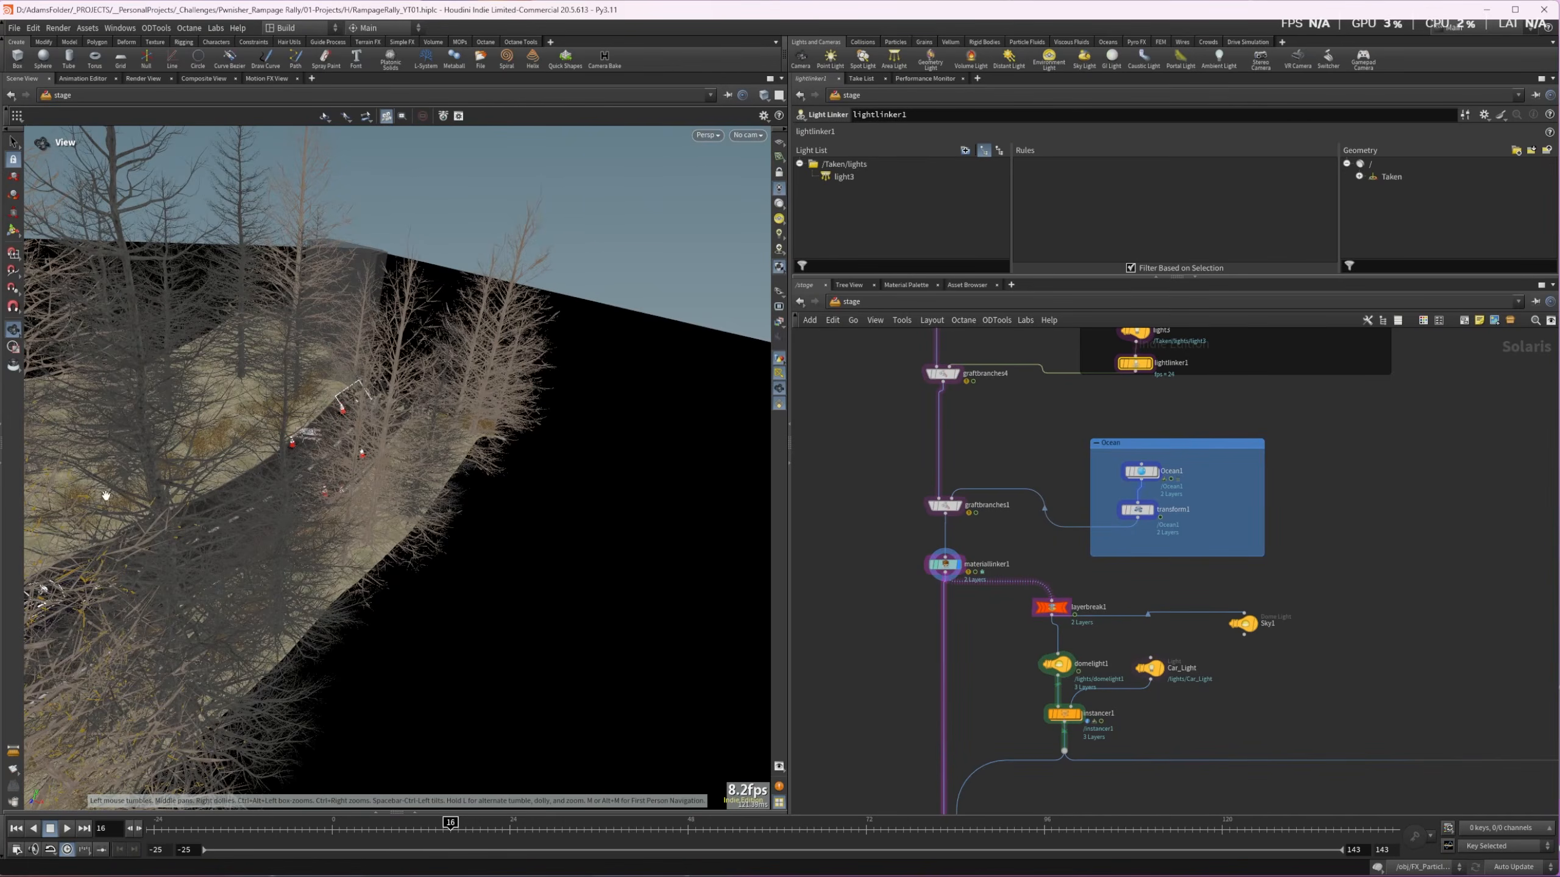
left_click_drag(234, 483, 404, 528)
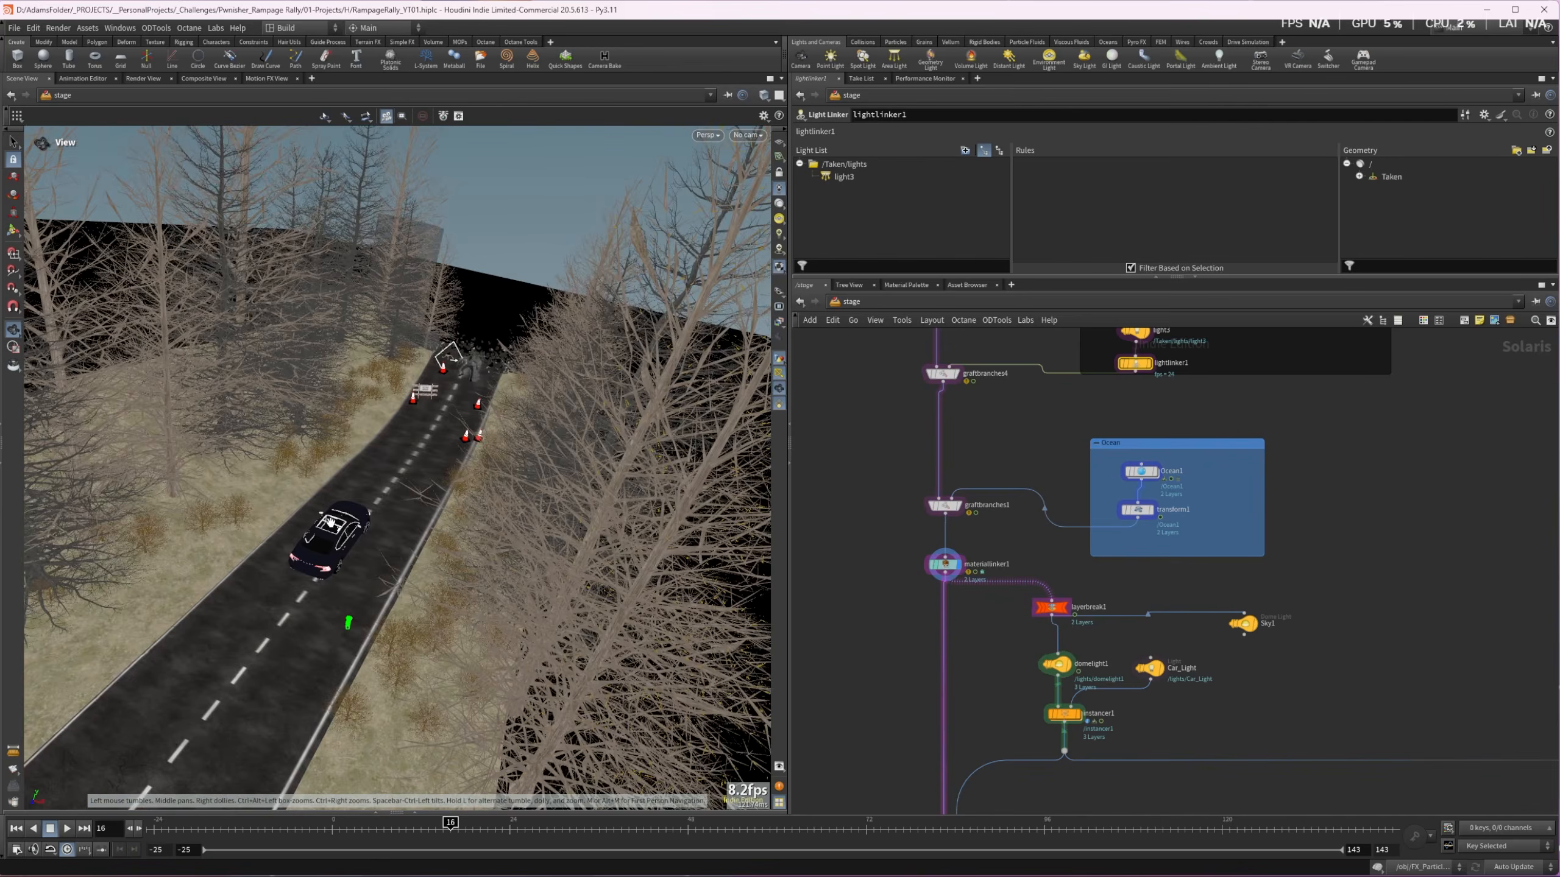
Open domelight1 in the SH01 light setup and check its LPE tag in the Karma settings
scroll(976, 668, "down", 1)
middle_click_drag(983, 688, 998, 494)
scroll(1005, 436, "up", 1)
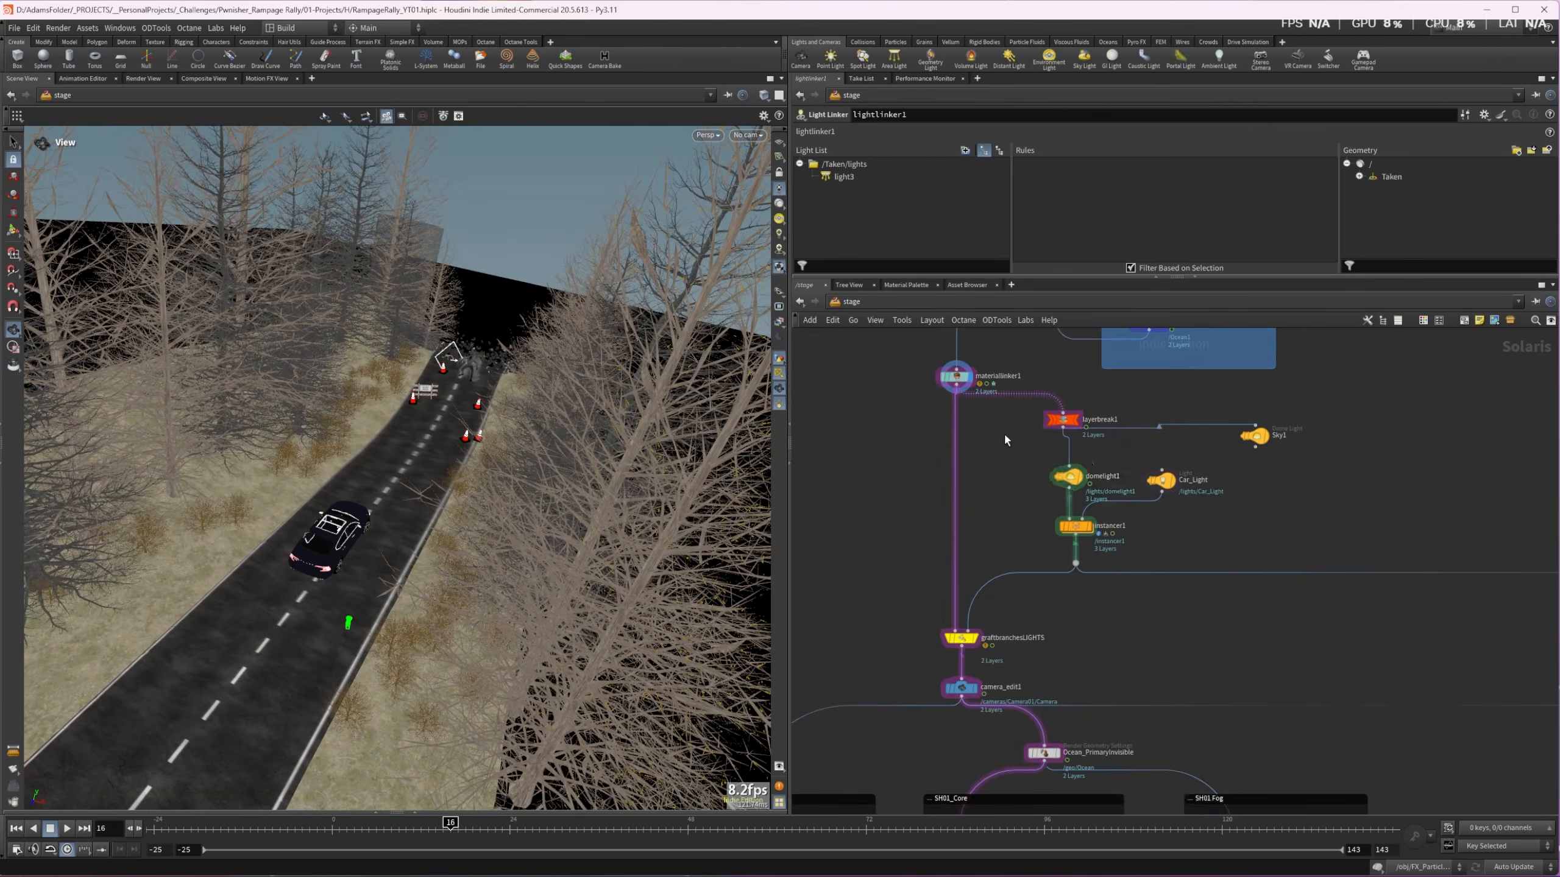
left_click(1072, 481)
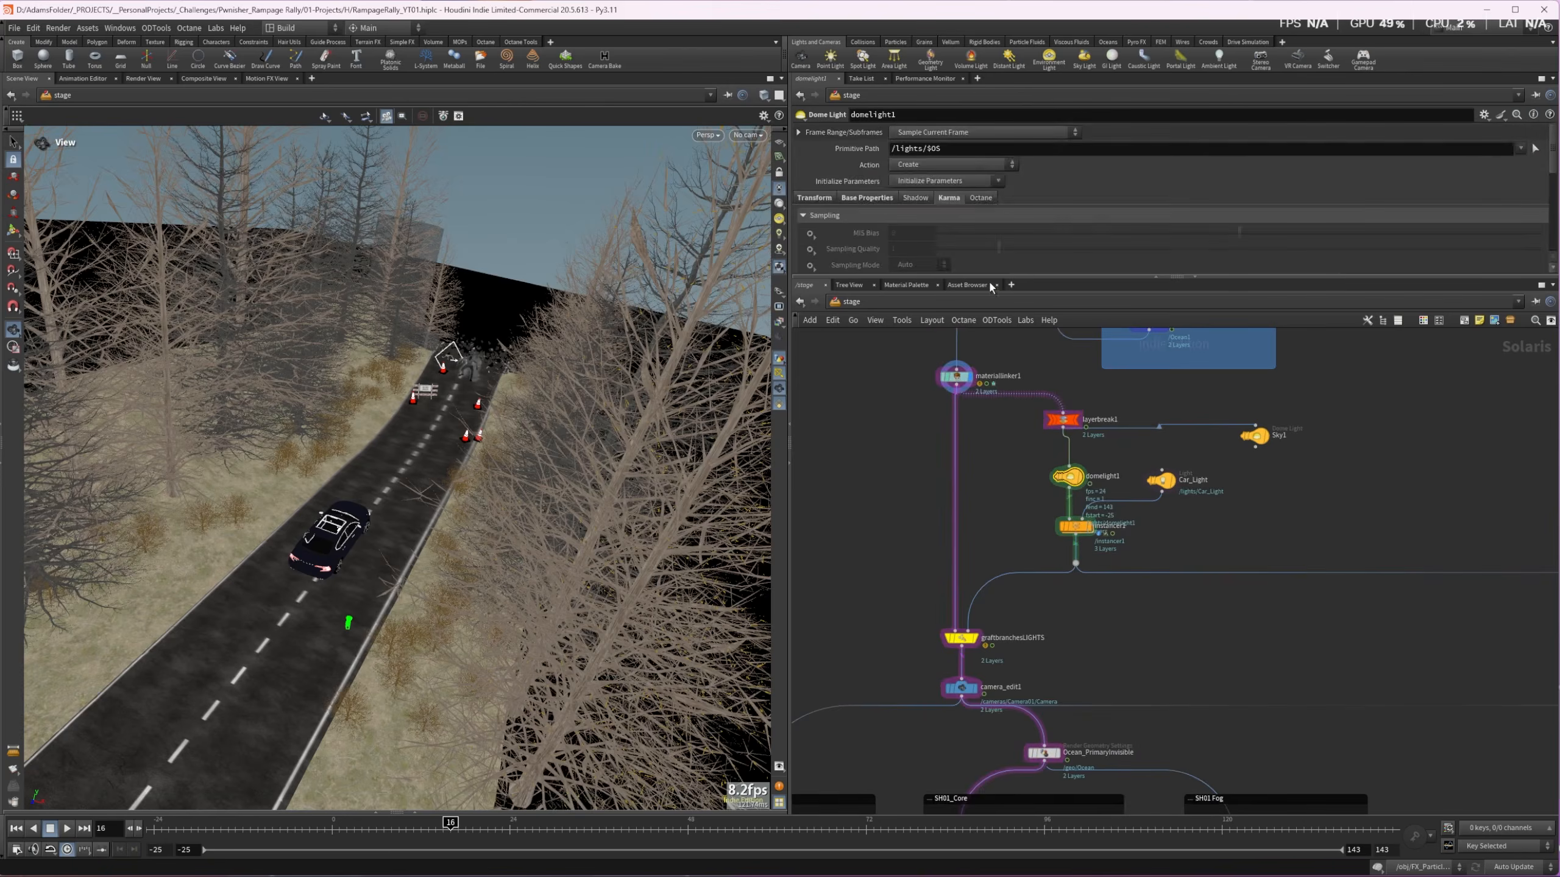
left_click_drag(989, 277, 987, 414)
scroll(979, 298, "down", 3)
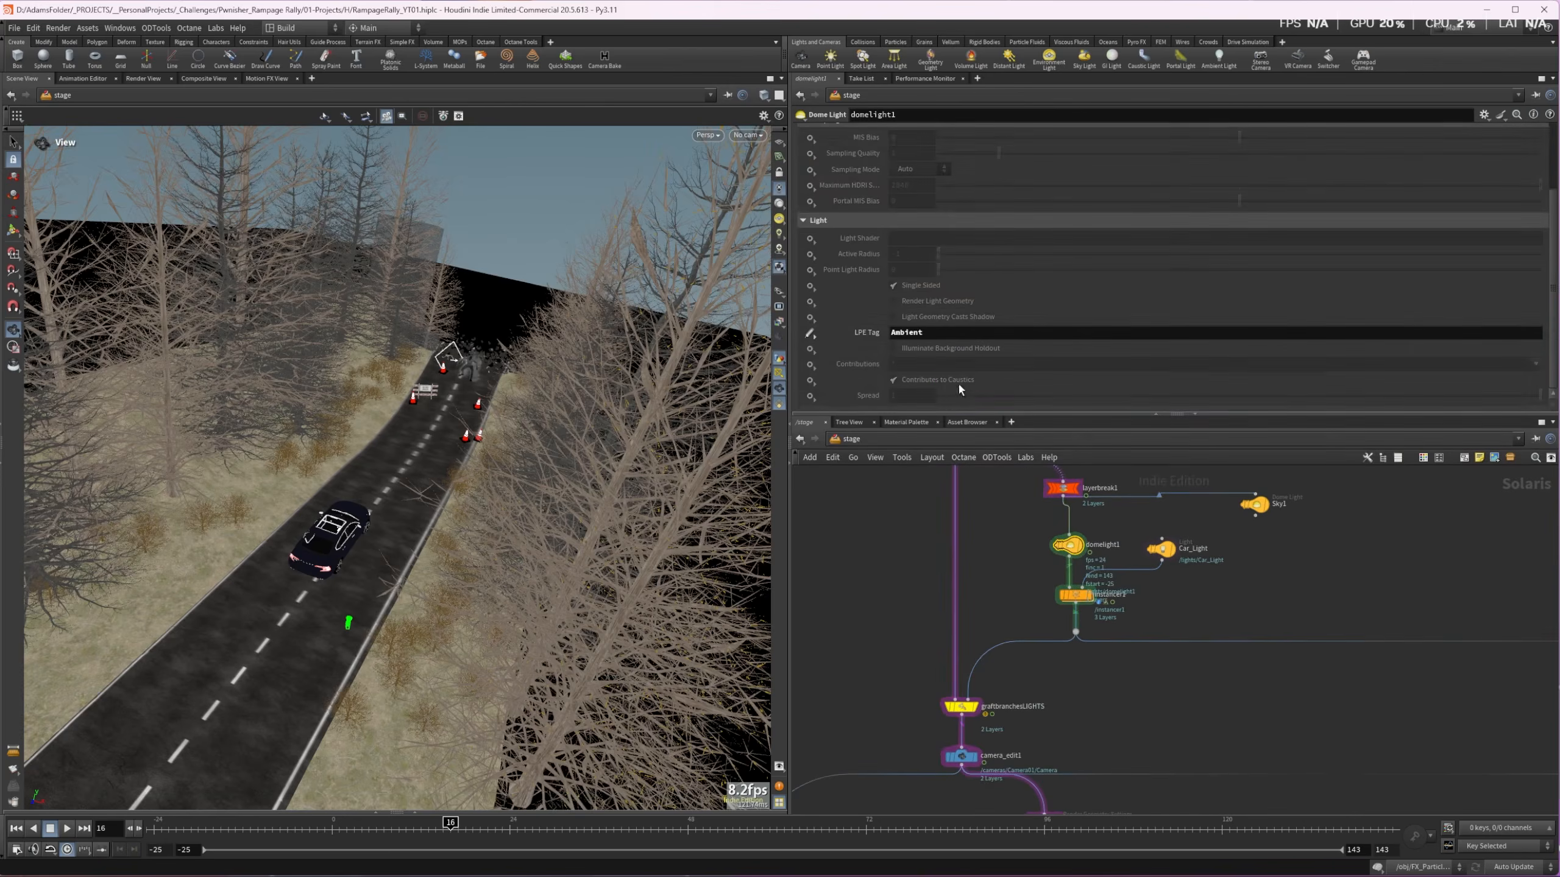
scroll(957, 384, "up", 1)
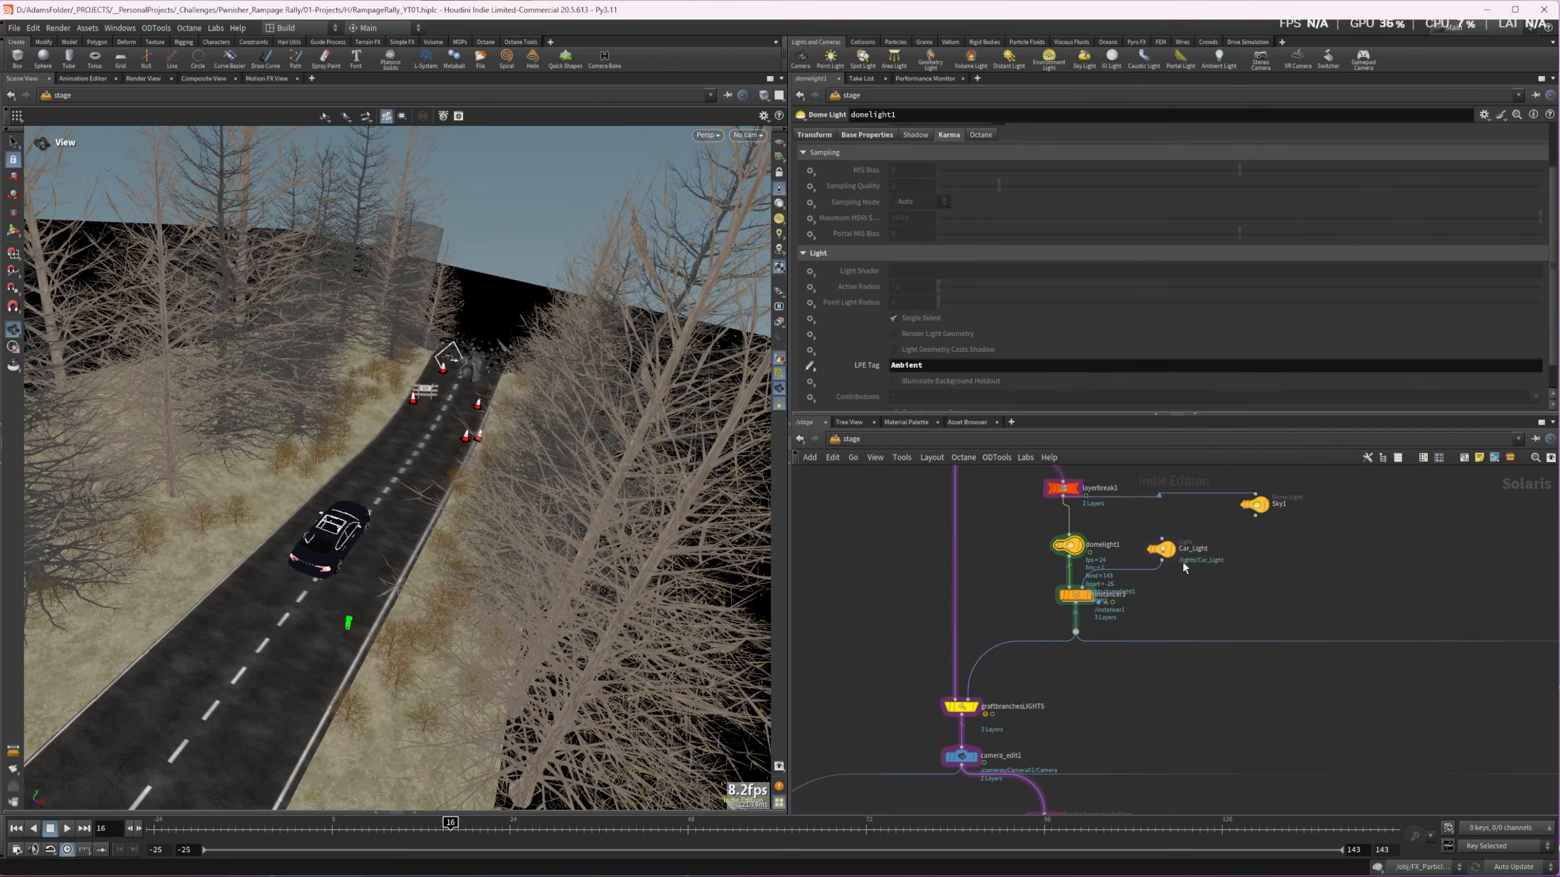
Open Car_Light and review its shaping, base properties and Karma LPE tag, checking the car on the road
left_click(1161, 549)
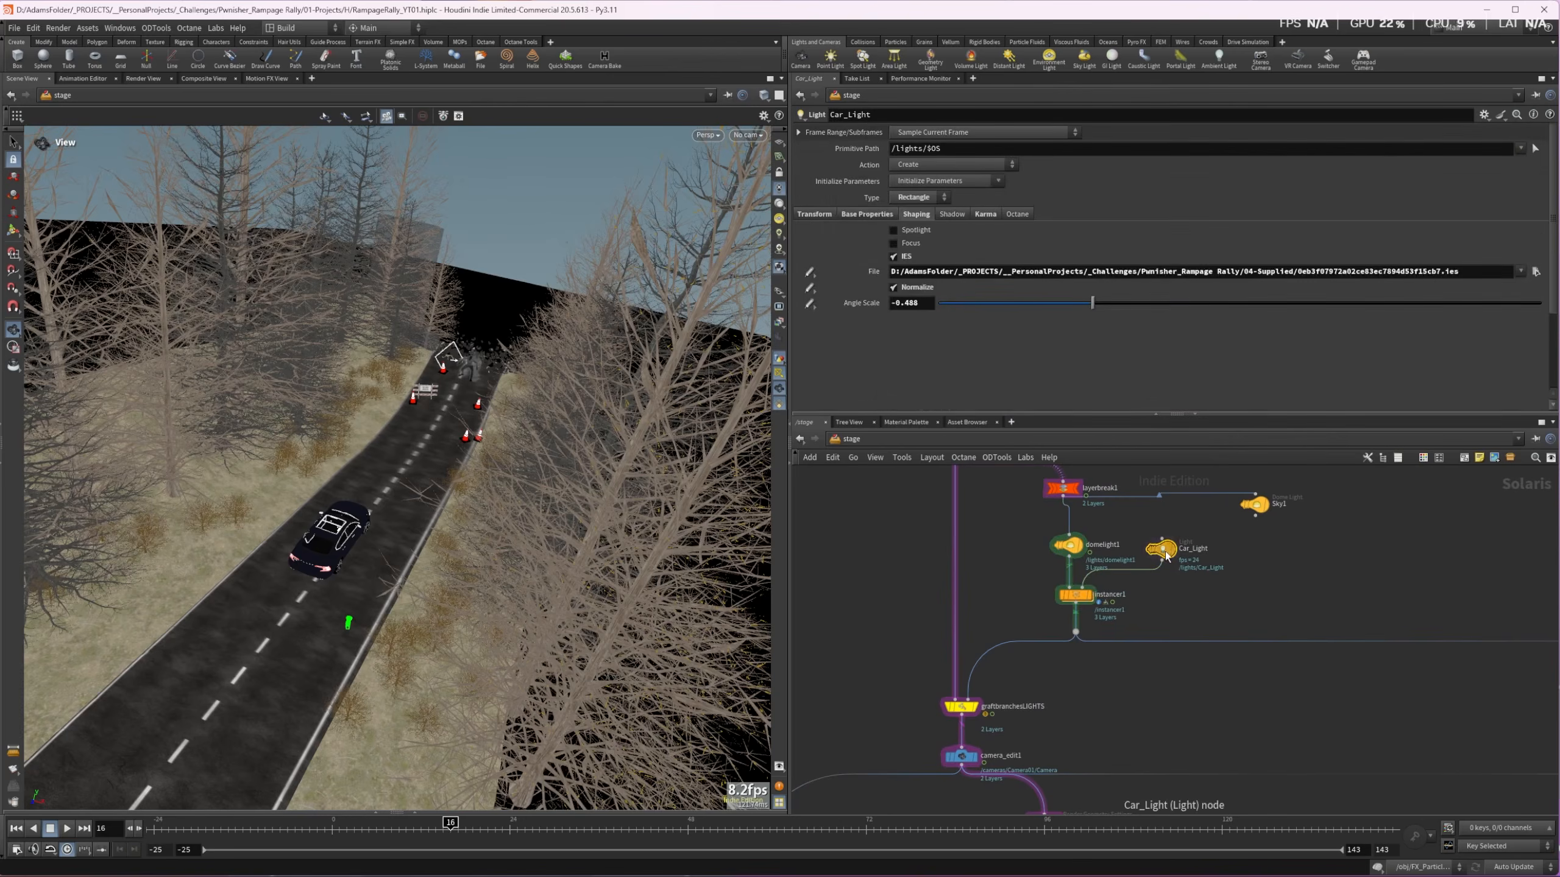
left_click(855, 215)
scroll(922, 235, "down", 10)
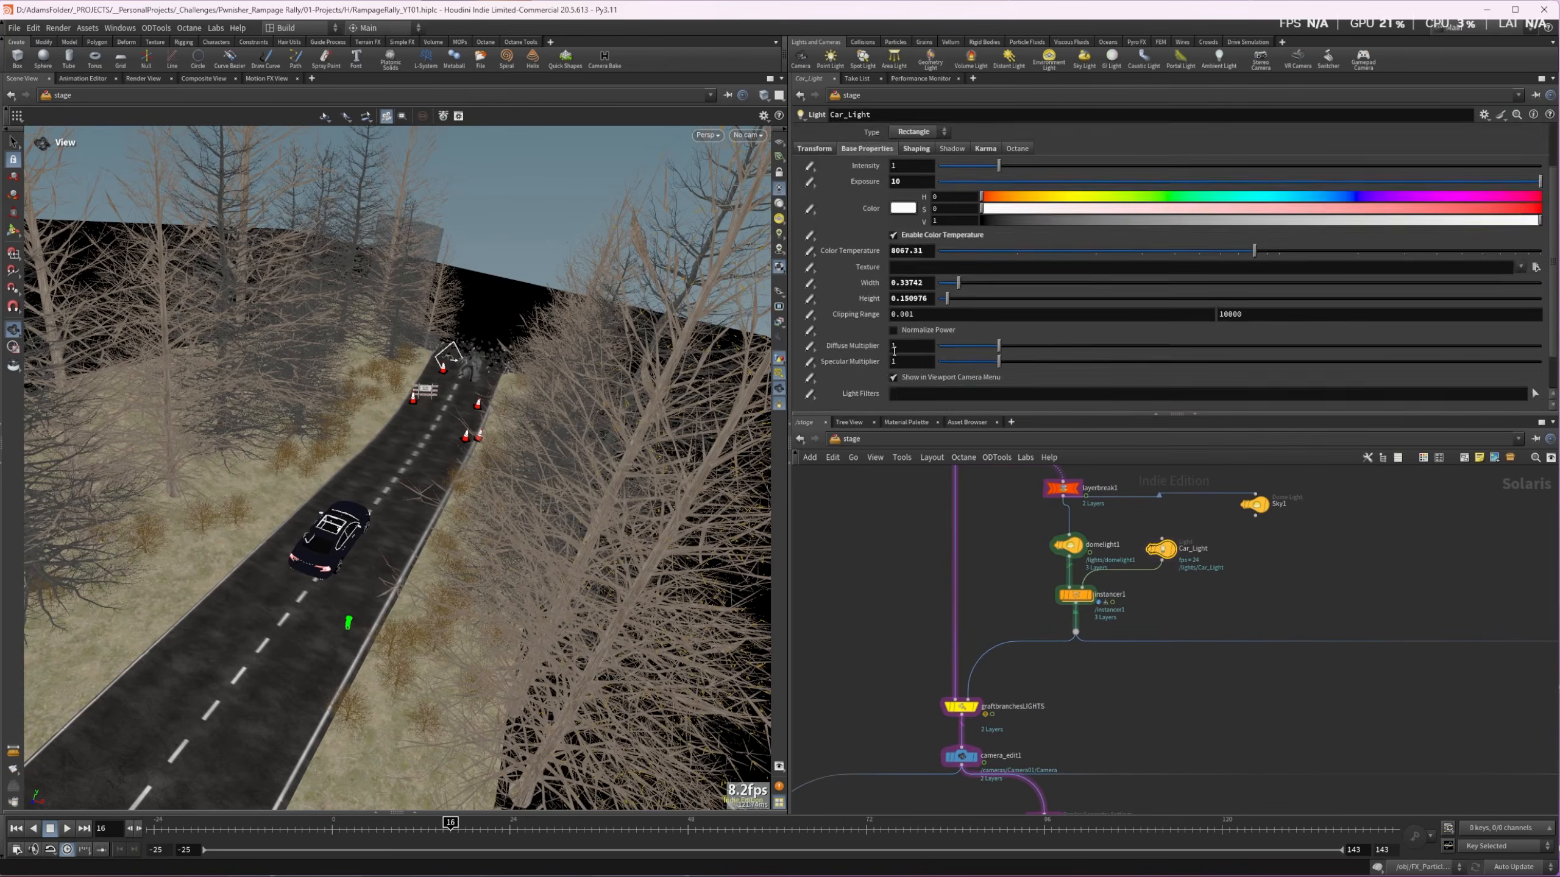
mouse_move(1072, 599)
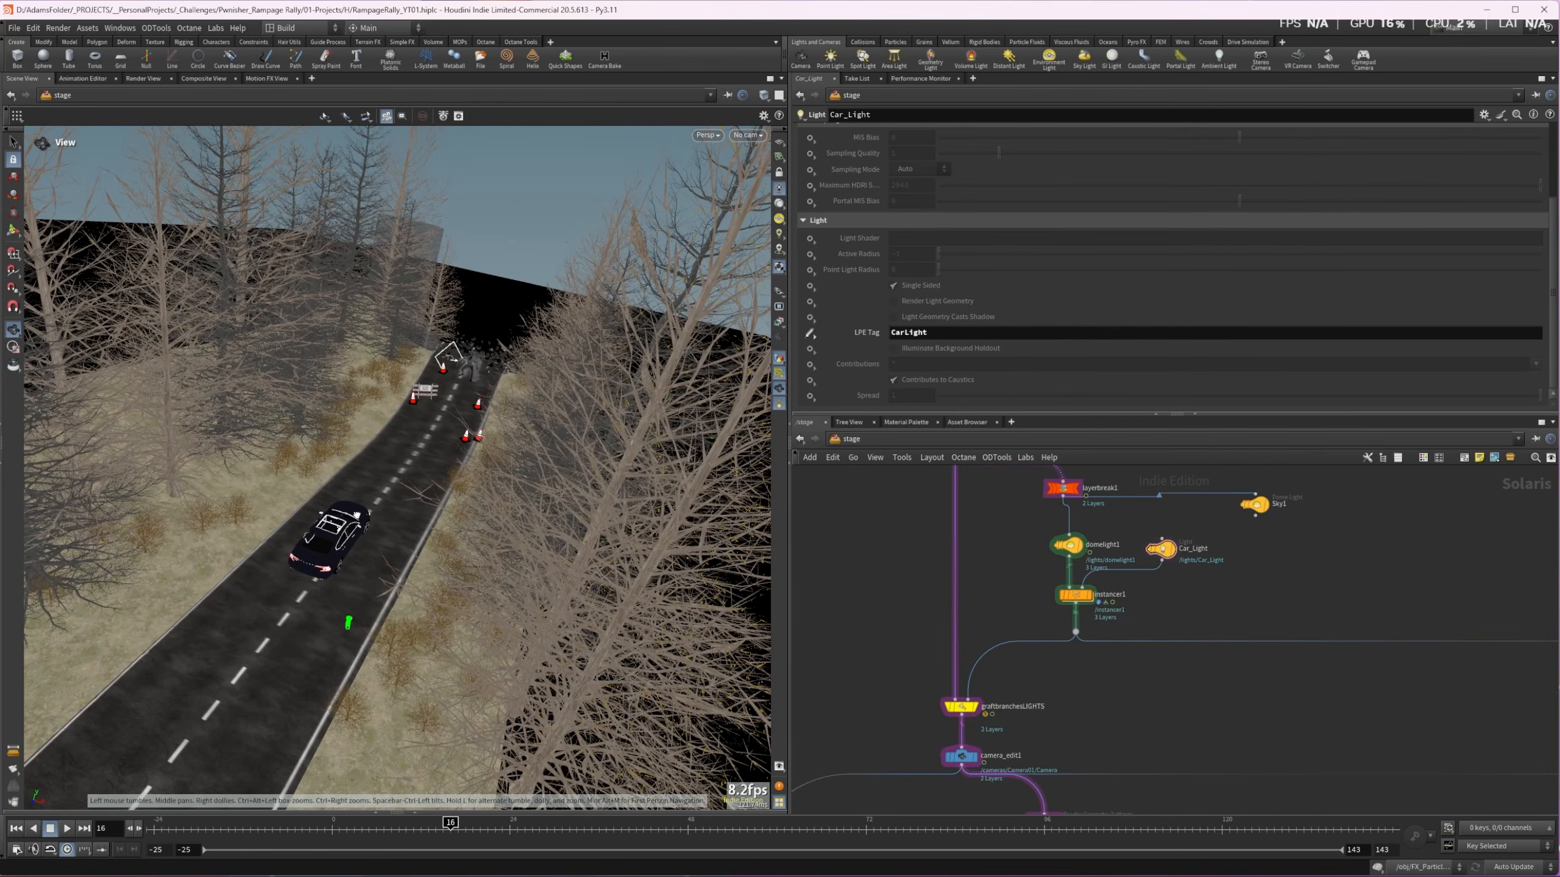
mouse_move(358, 505)
left_mouse_down()
mouse_move(372, 518)
mouse_move(361, 508)
left_mouse_up()
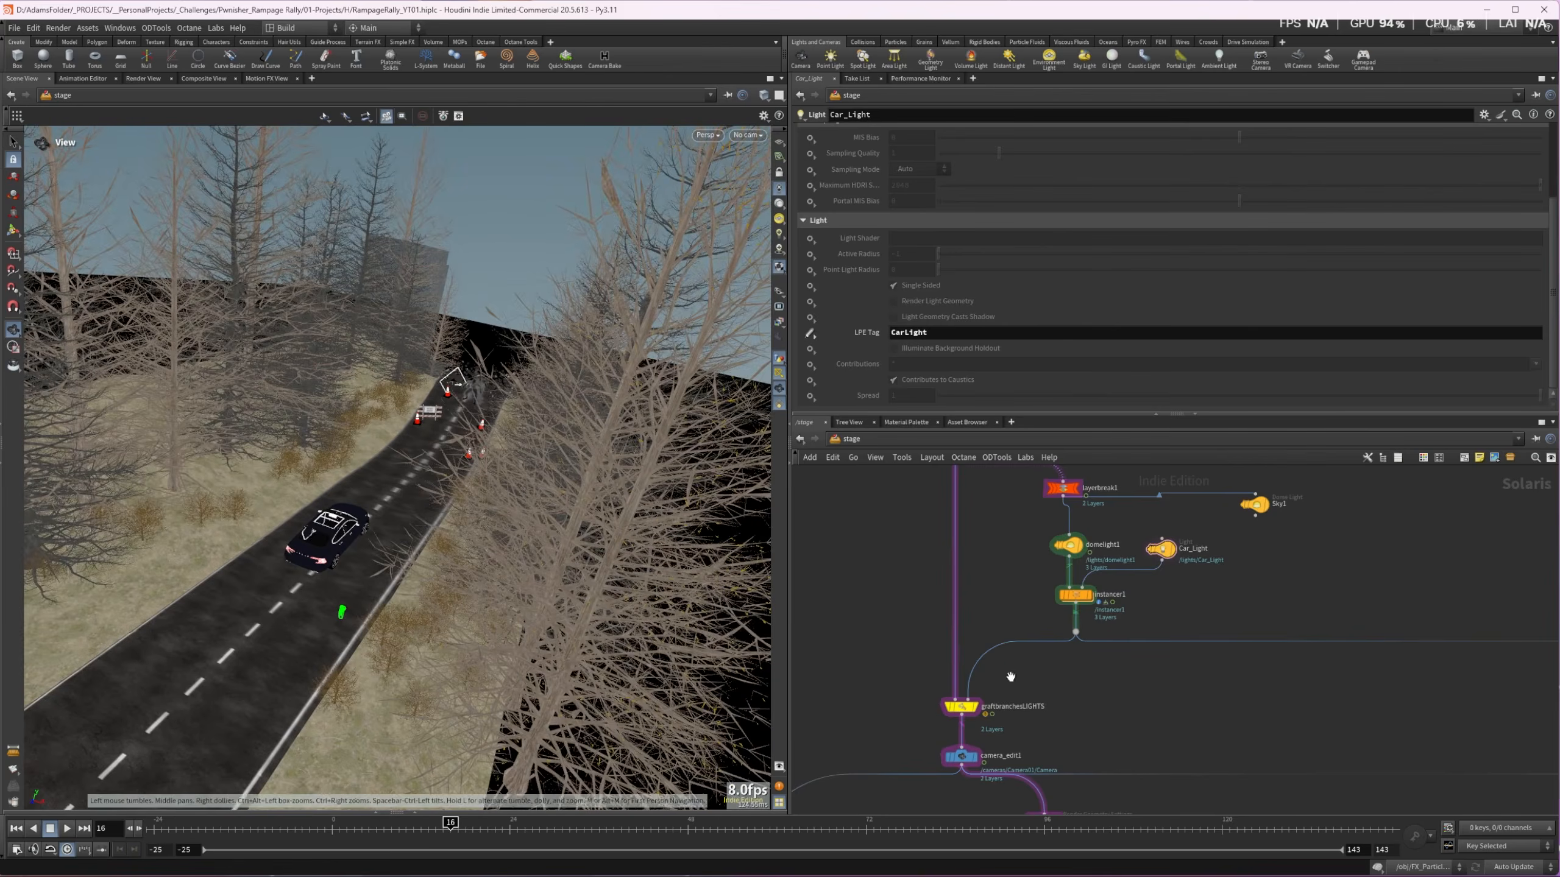
Review camera_edit1's sampling settings and look over the Taken Pass, SH01_Core and SH01 Fog render branches below it
middle_click_drag(1101, 690, 1121, 485)
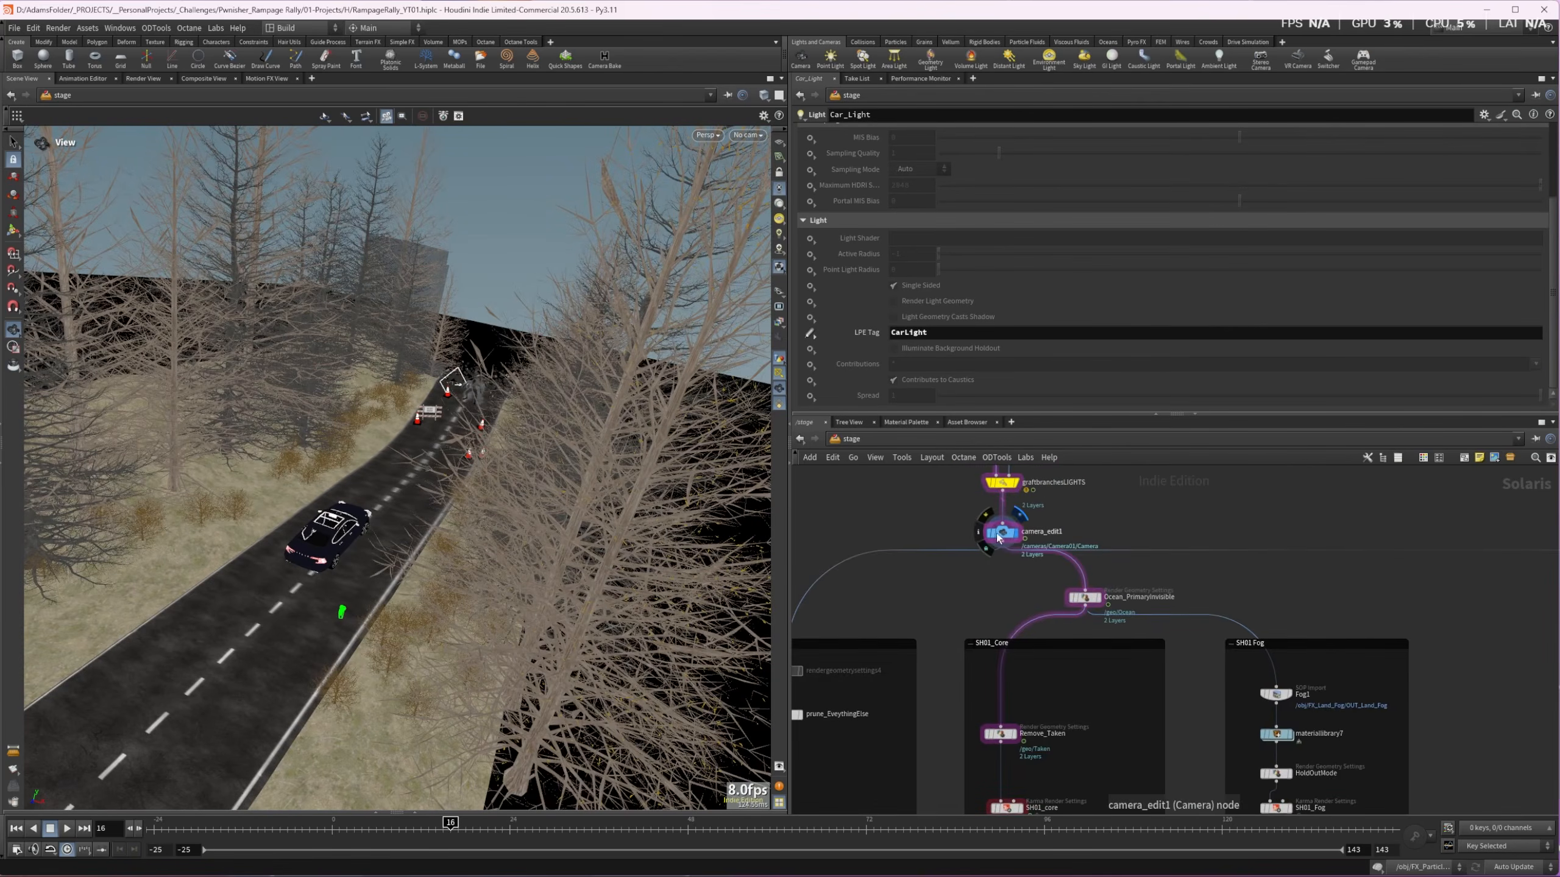
left_click(1011, 533)
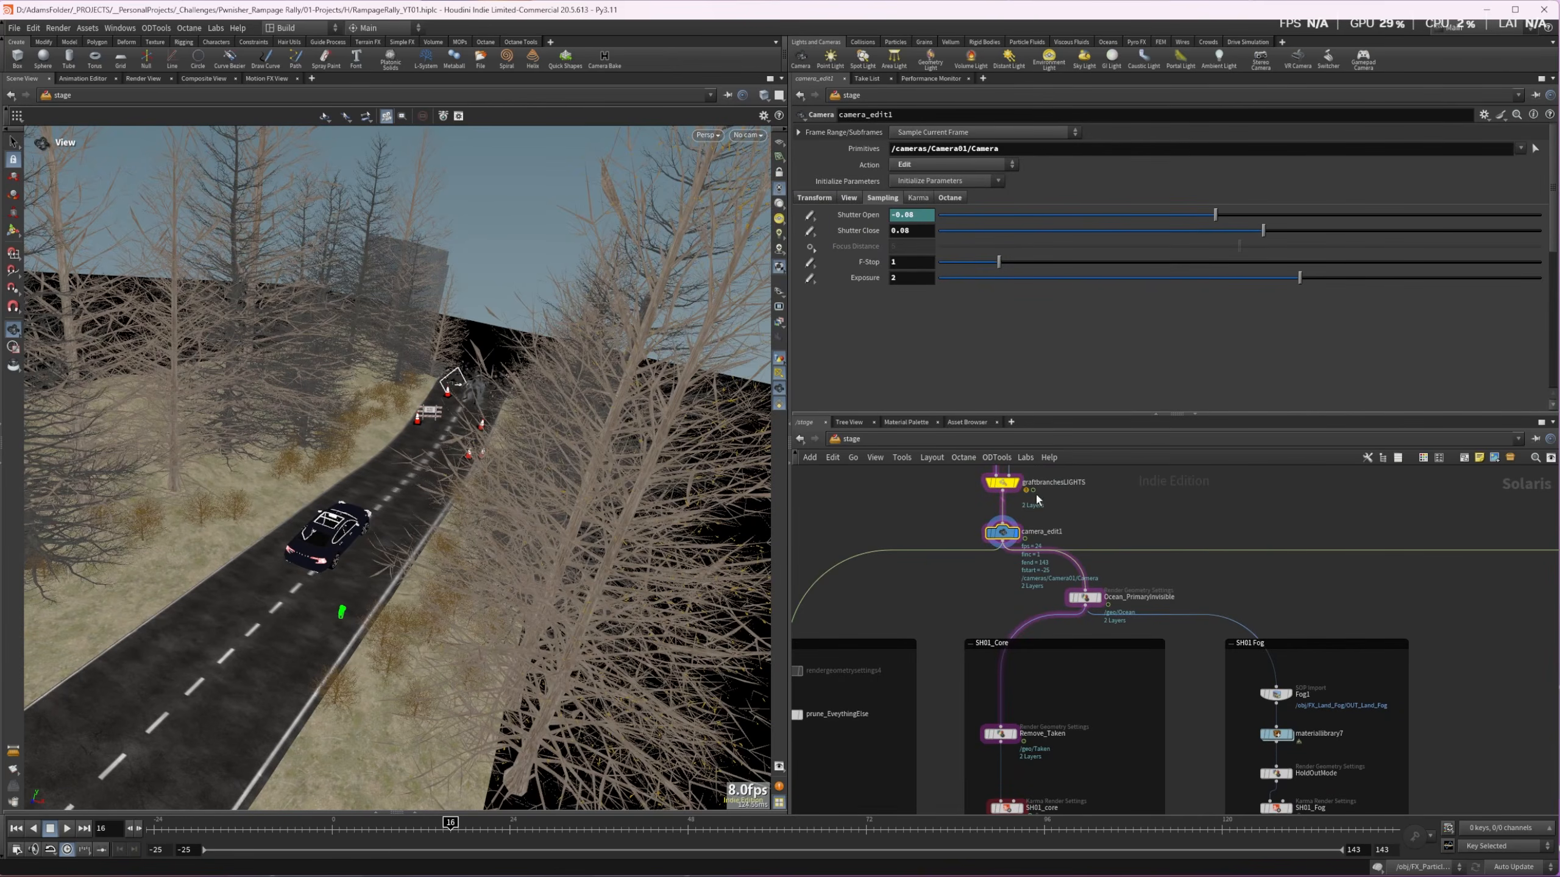
scroll(1022, 597, "down", 2)
scroll(995, 532, "down", 3)
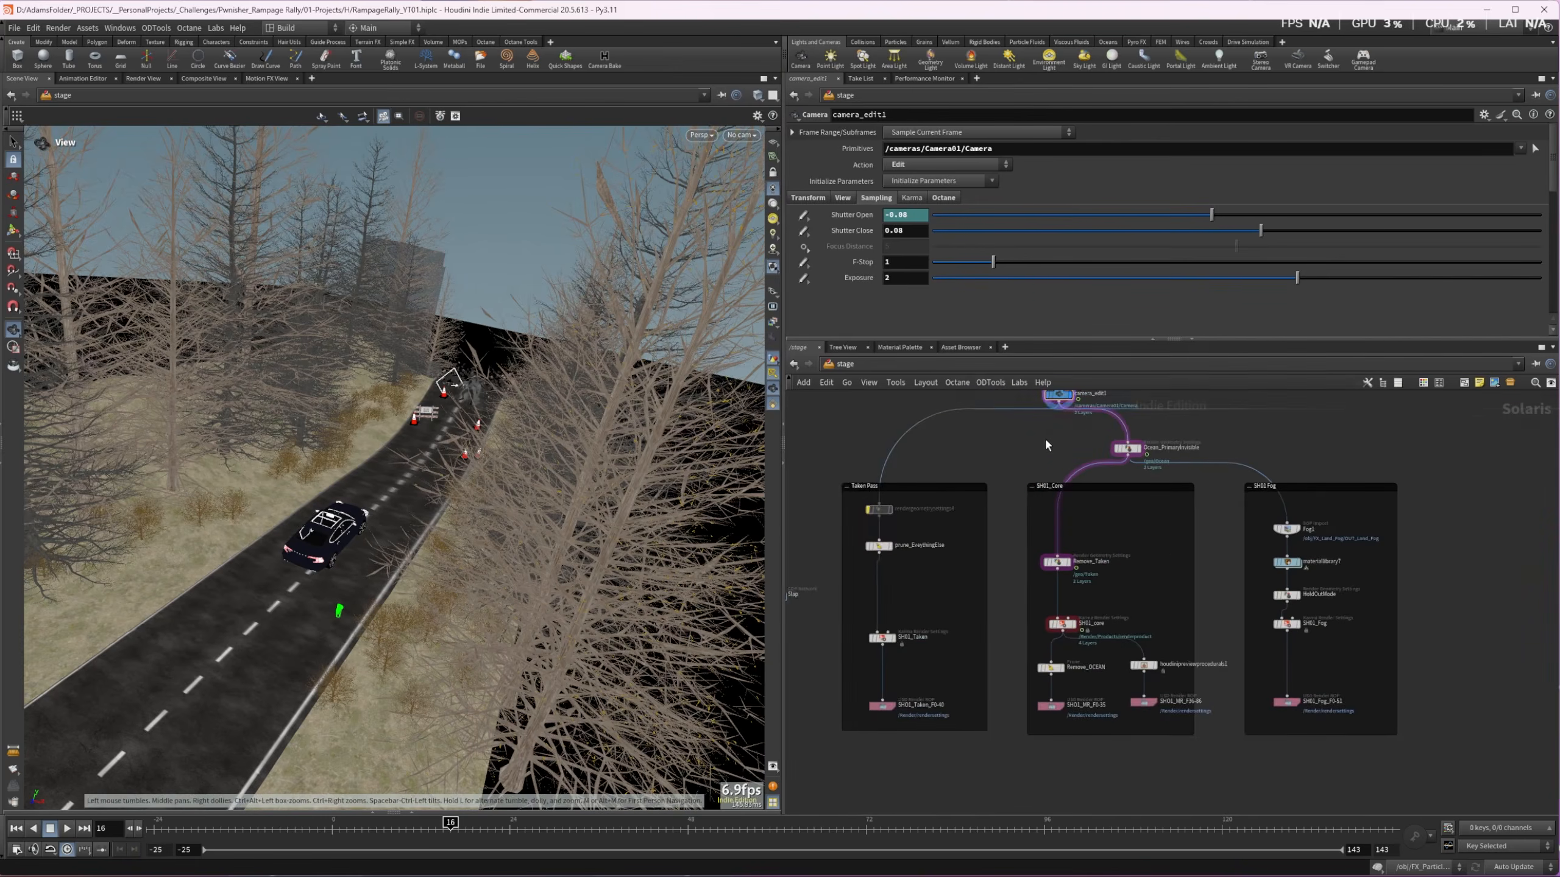
middle_click_drag(1071, 429, 1065, 441)
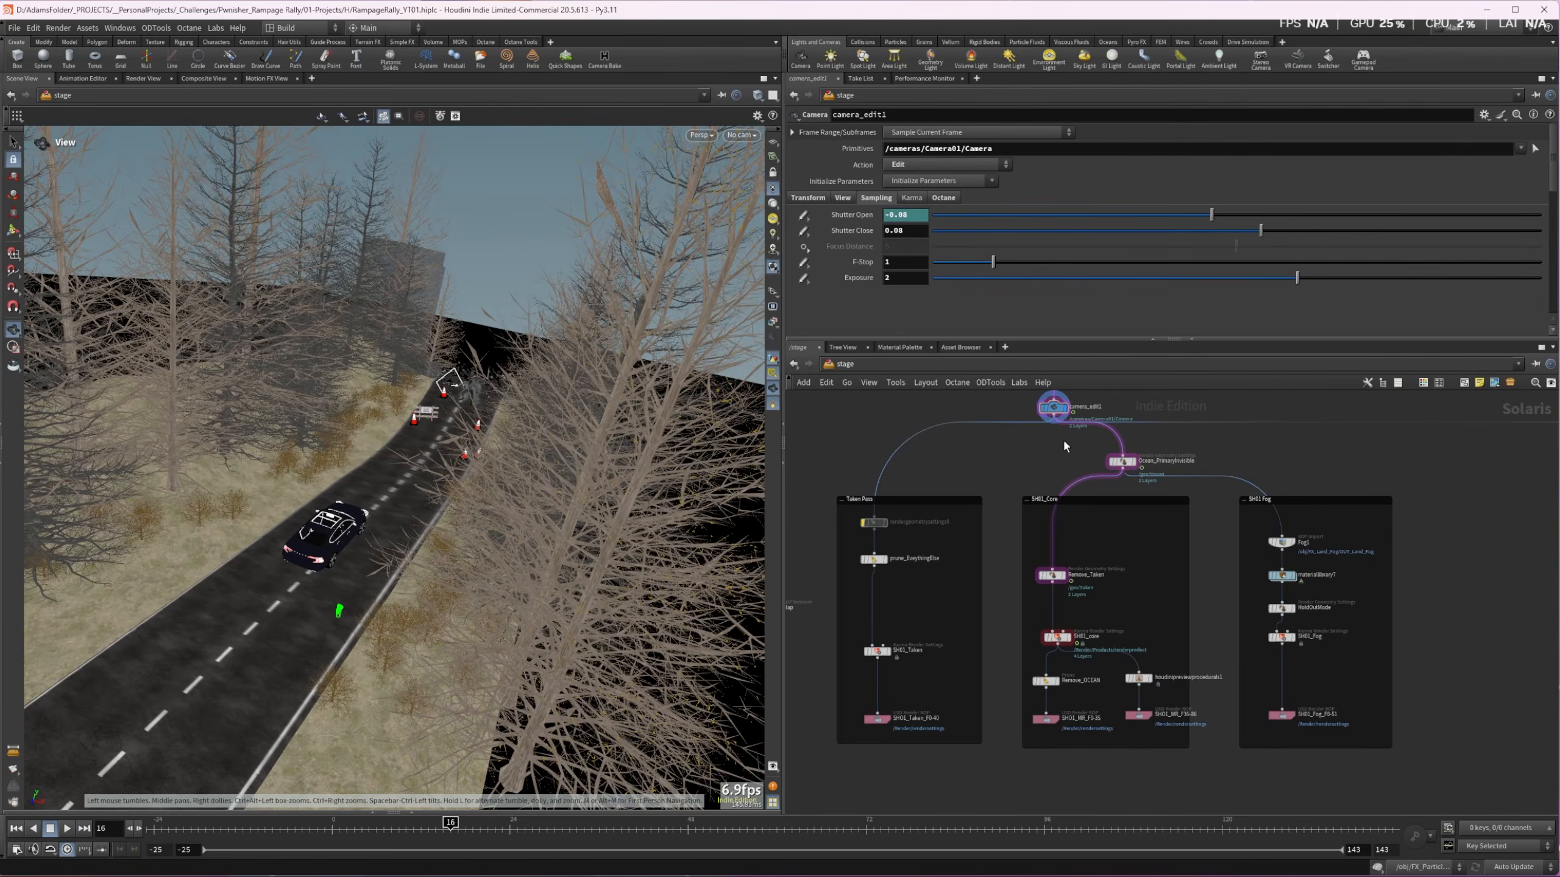
Display Ocean_PrimaryInvisible, check its Render Visibility setting, and switch the viewport renderer to Karma CPU
mouse_move(1133, 465)
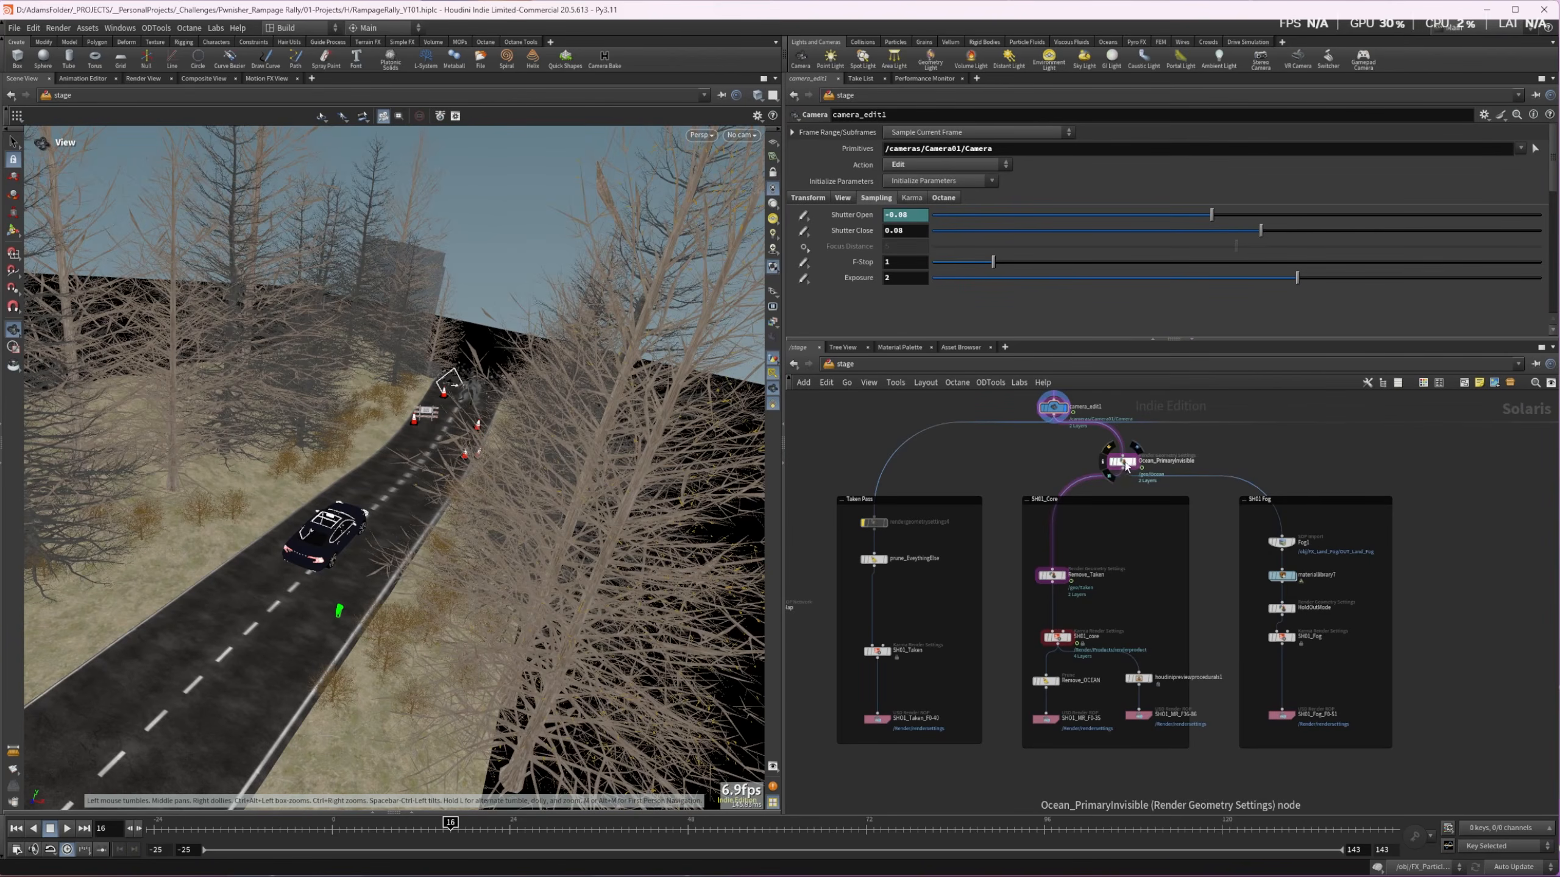
left_click(1134, 466)
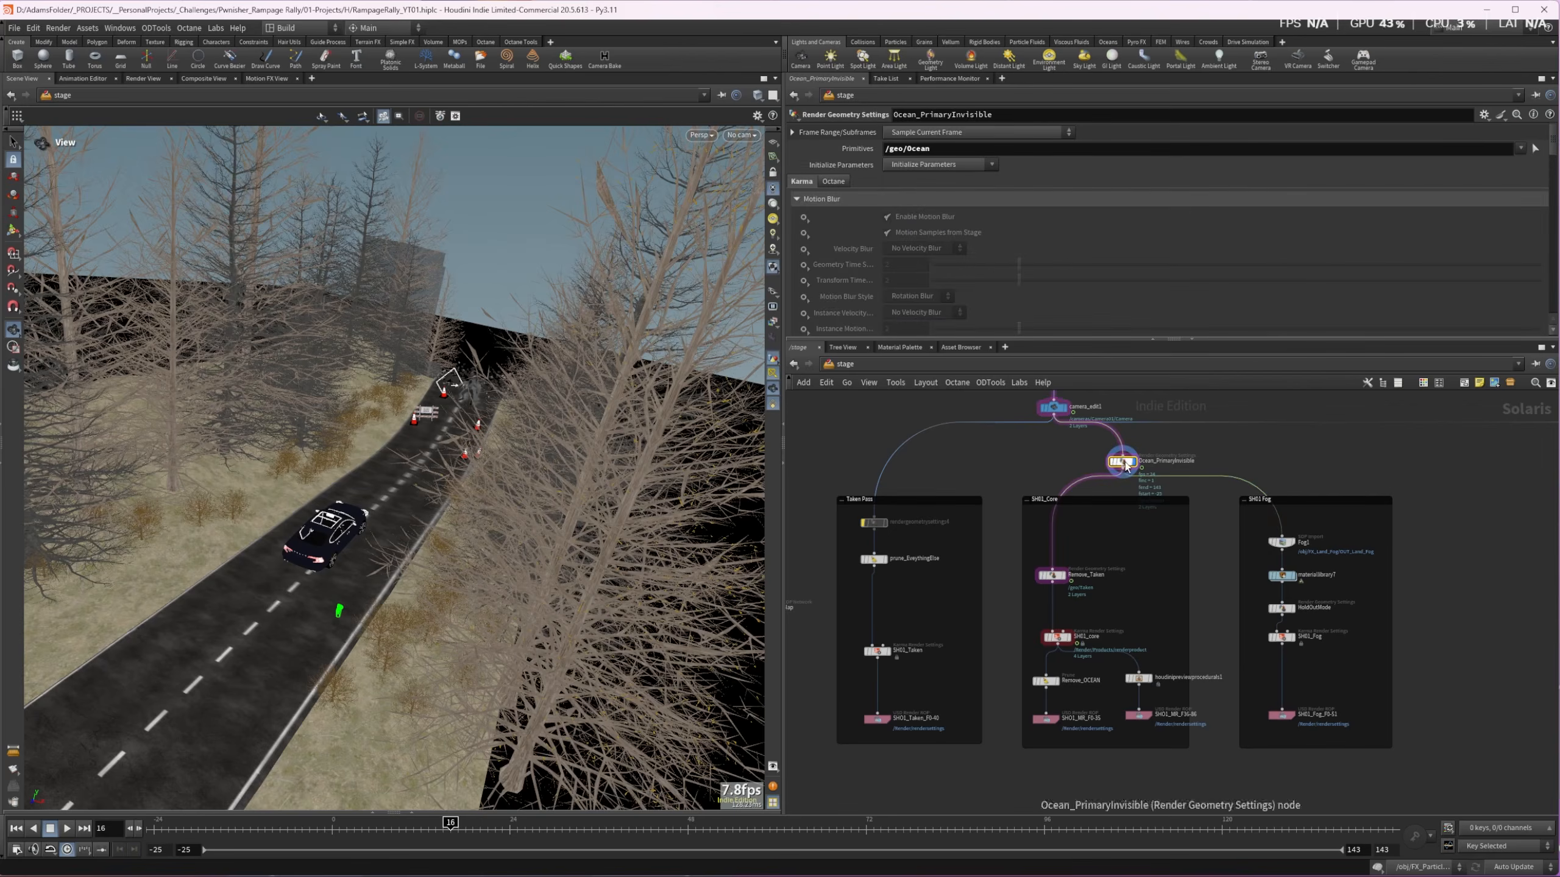
scroll(995, 271, "down", 4)
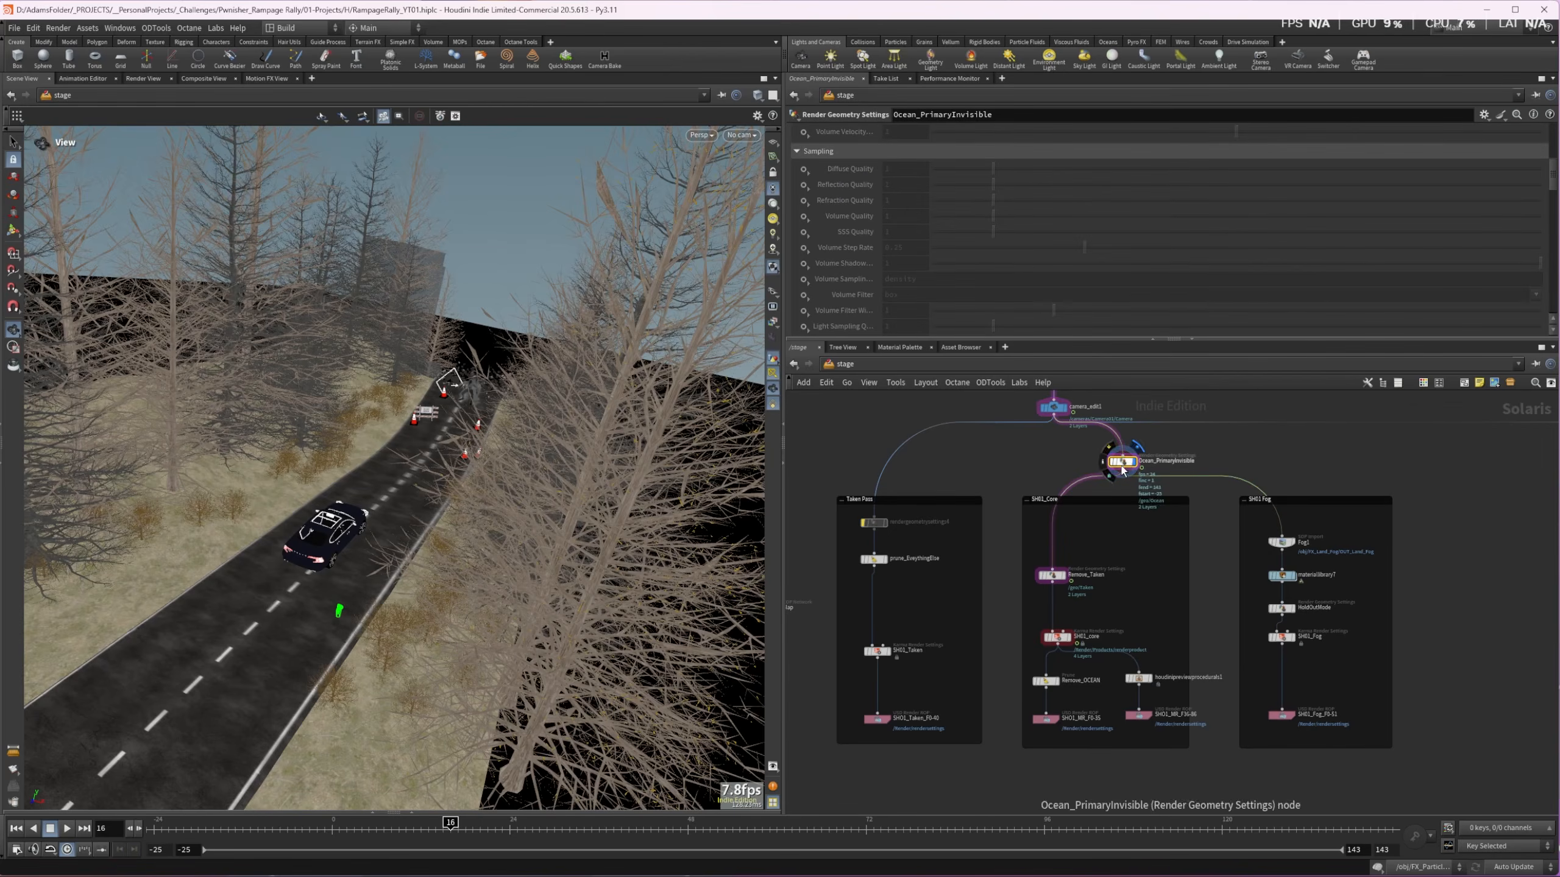
scroll(846, 250, "down", 8)
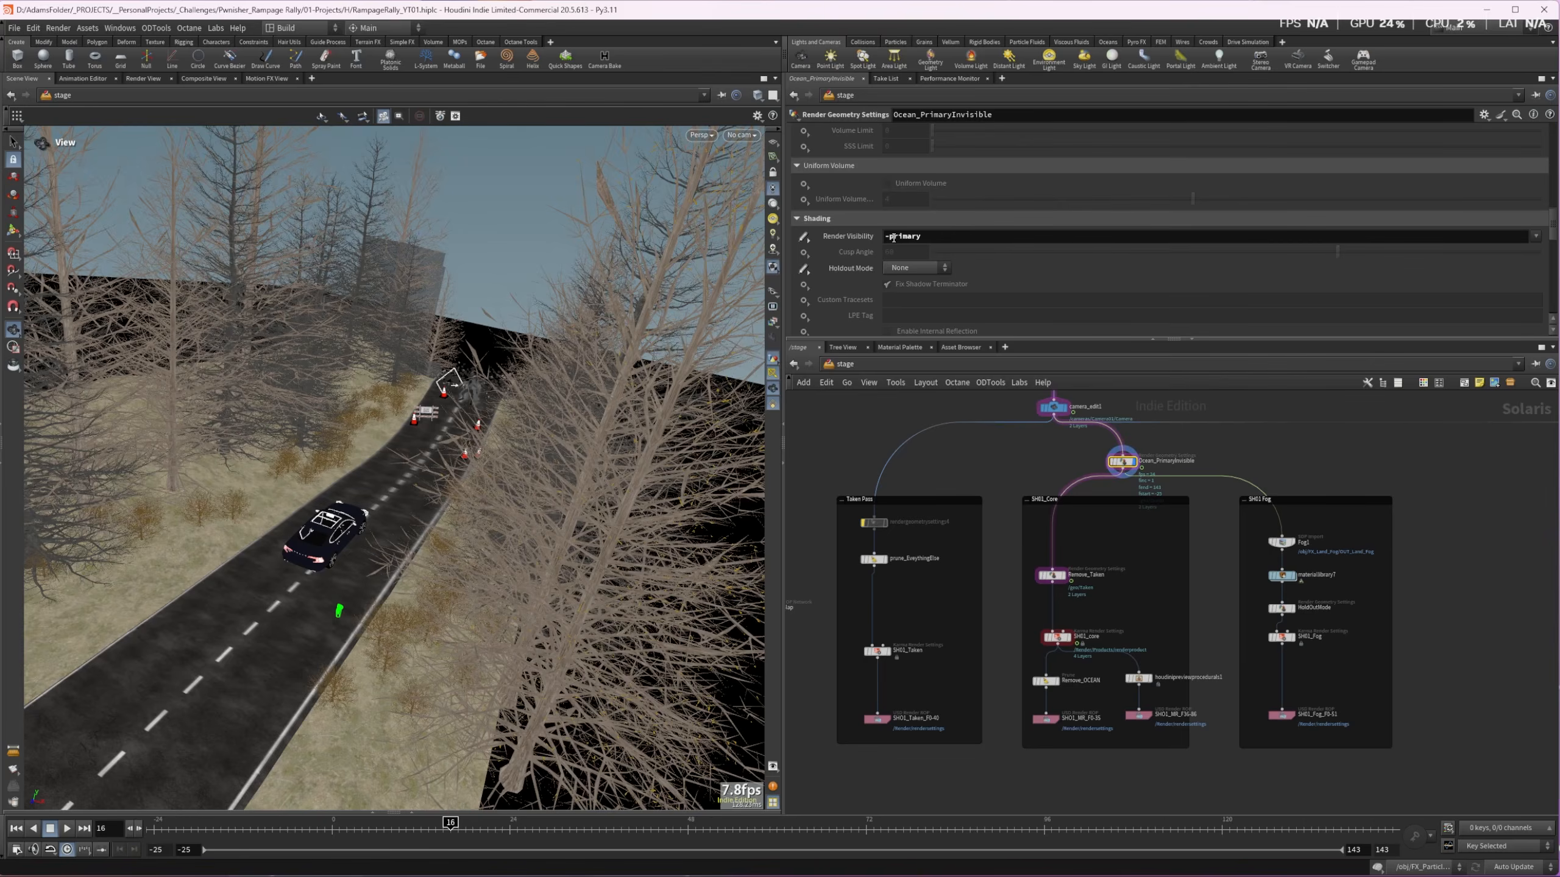
left_click(700, 135)
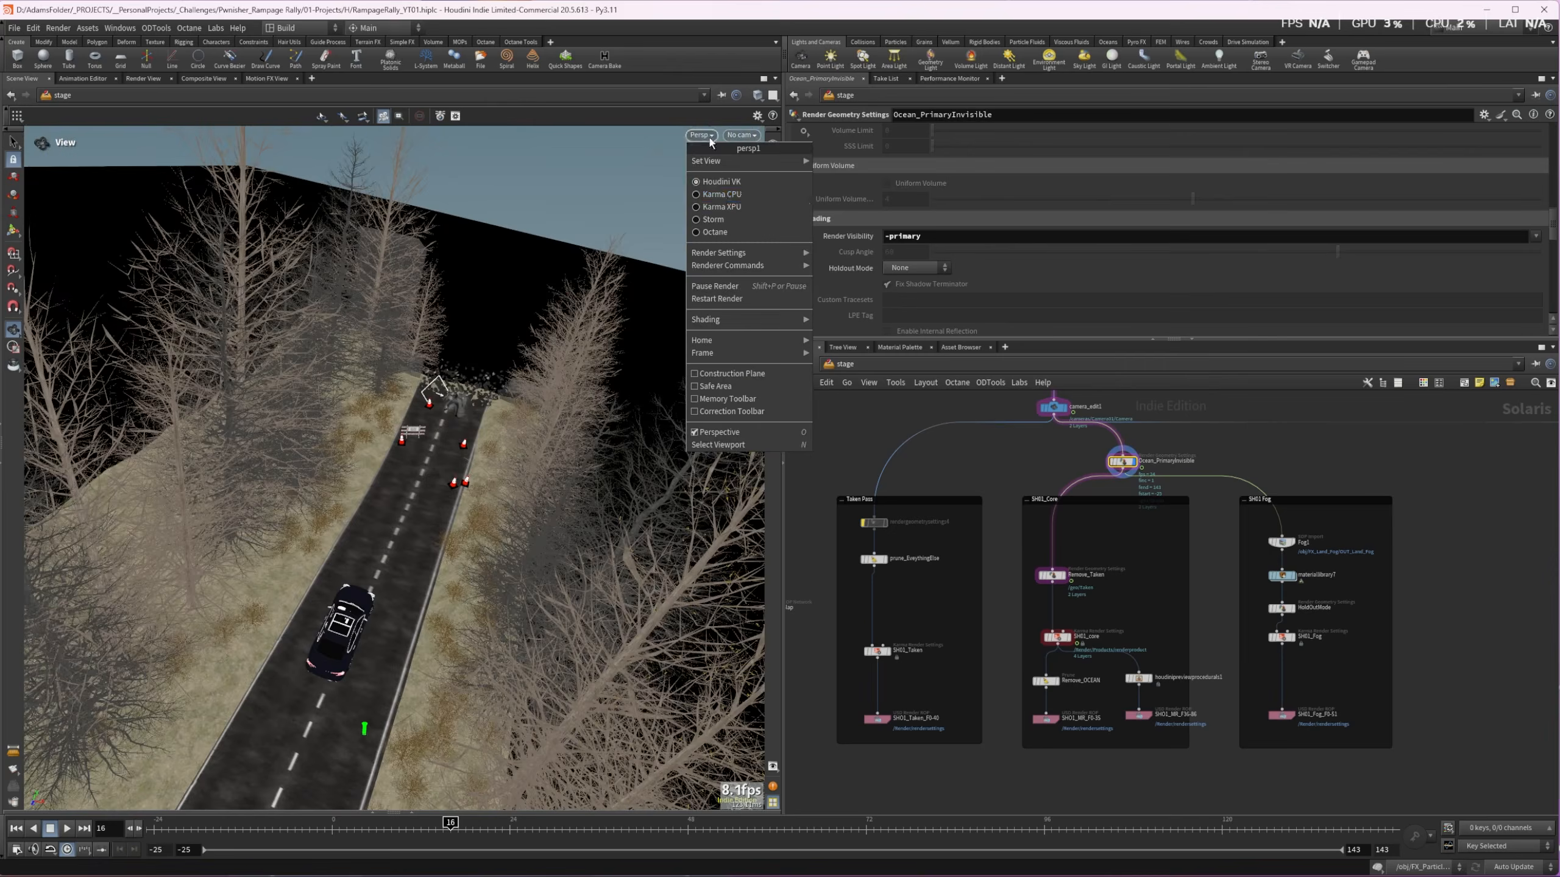
left_click(718, 195)
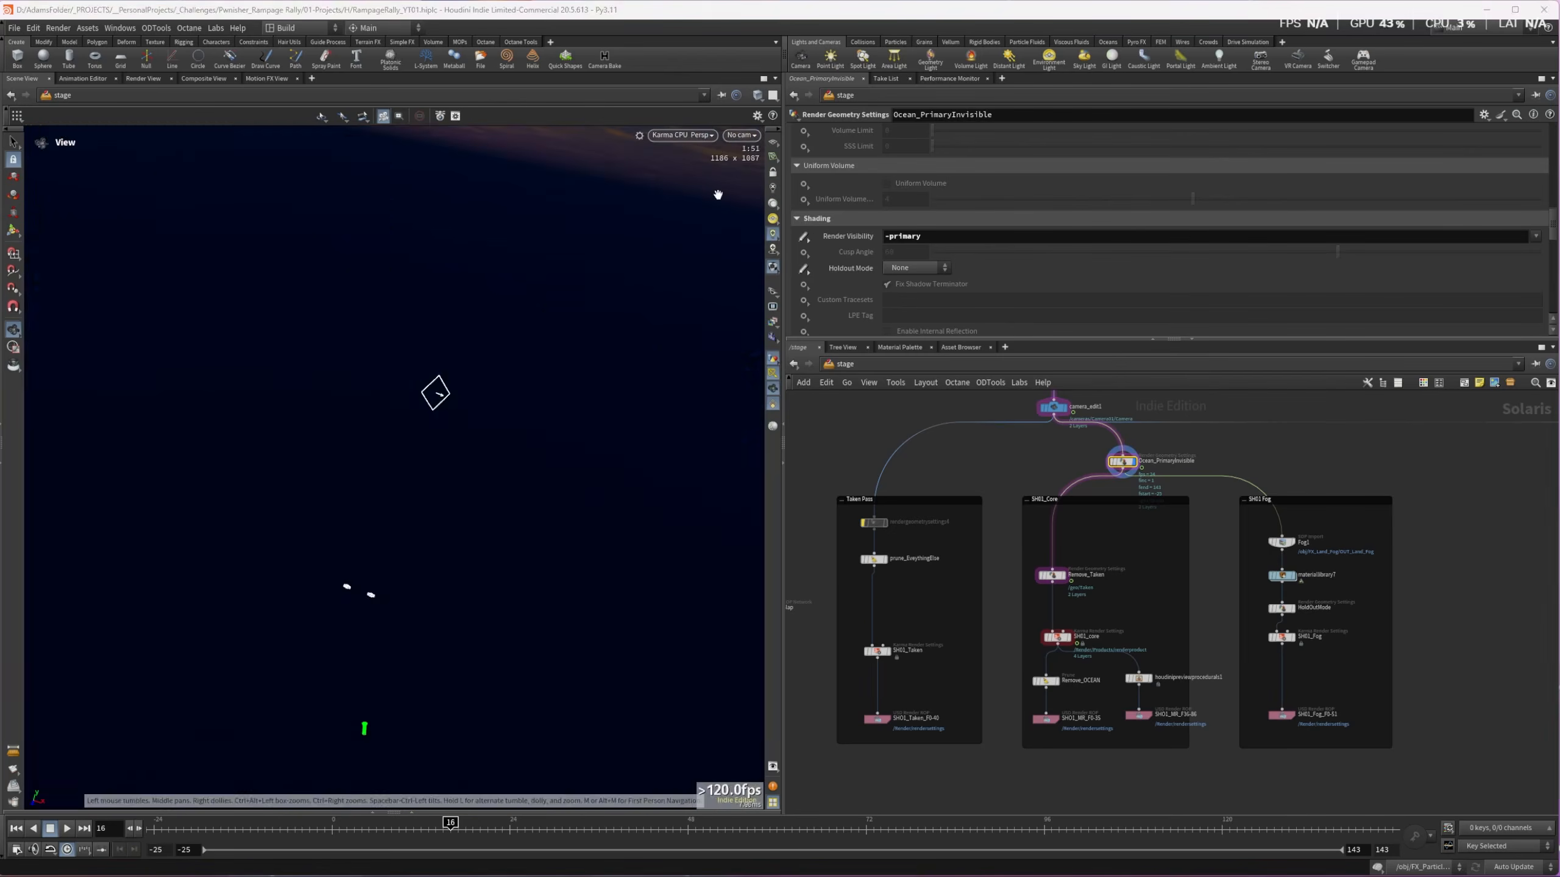
Compare the render at camera_edit1 and Ocean_PrimaryInvisible, and display Remove_Taken in SH01_Core to check its render visibility
left_click(1067, 413)
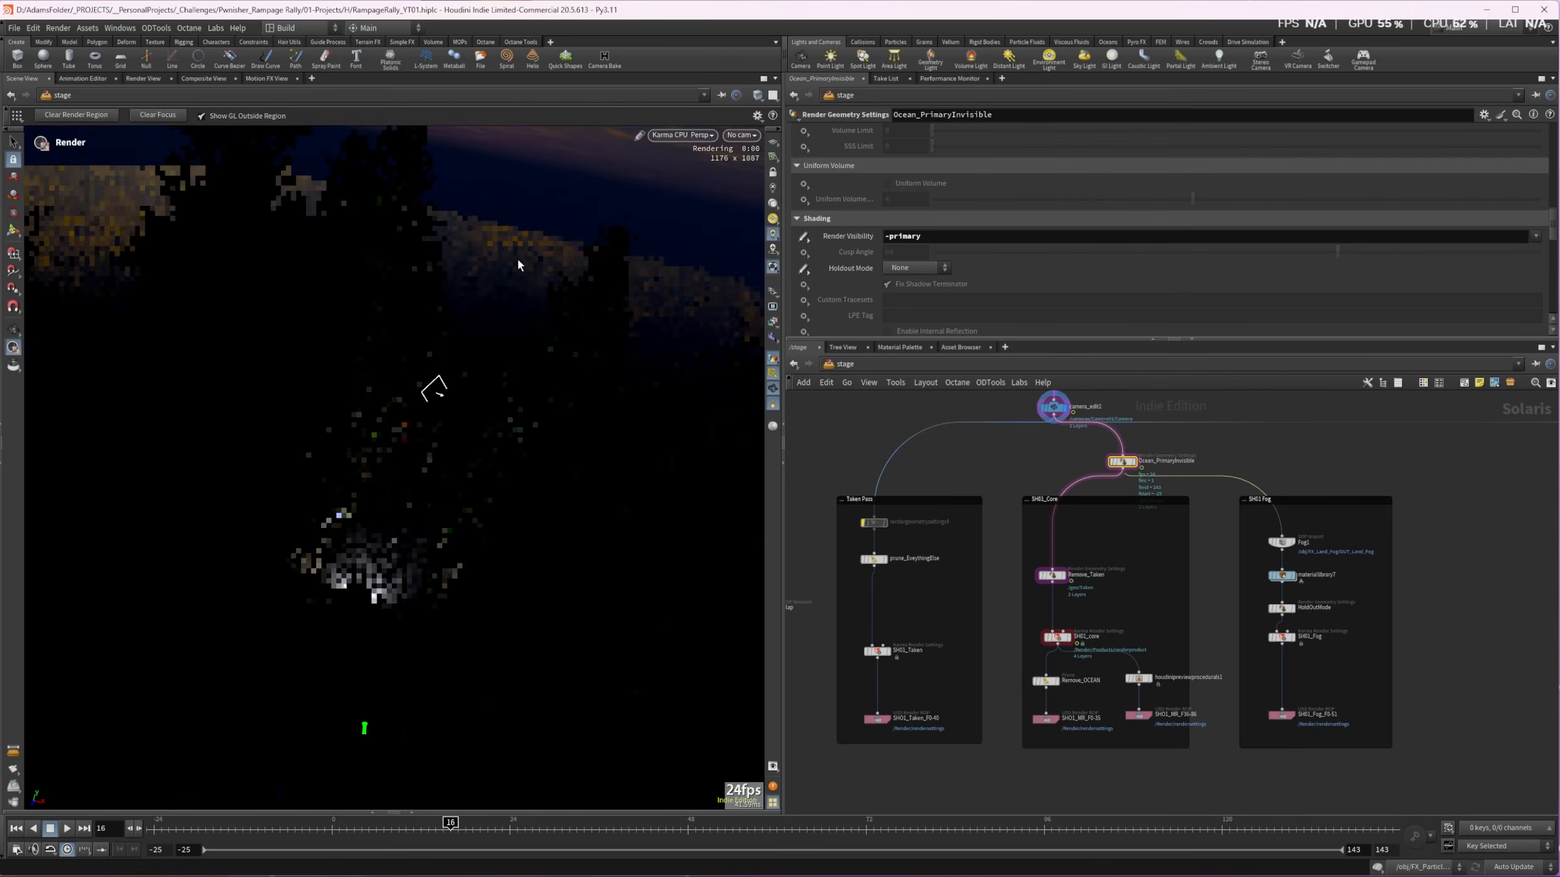
left_click(1133, 461)
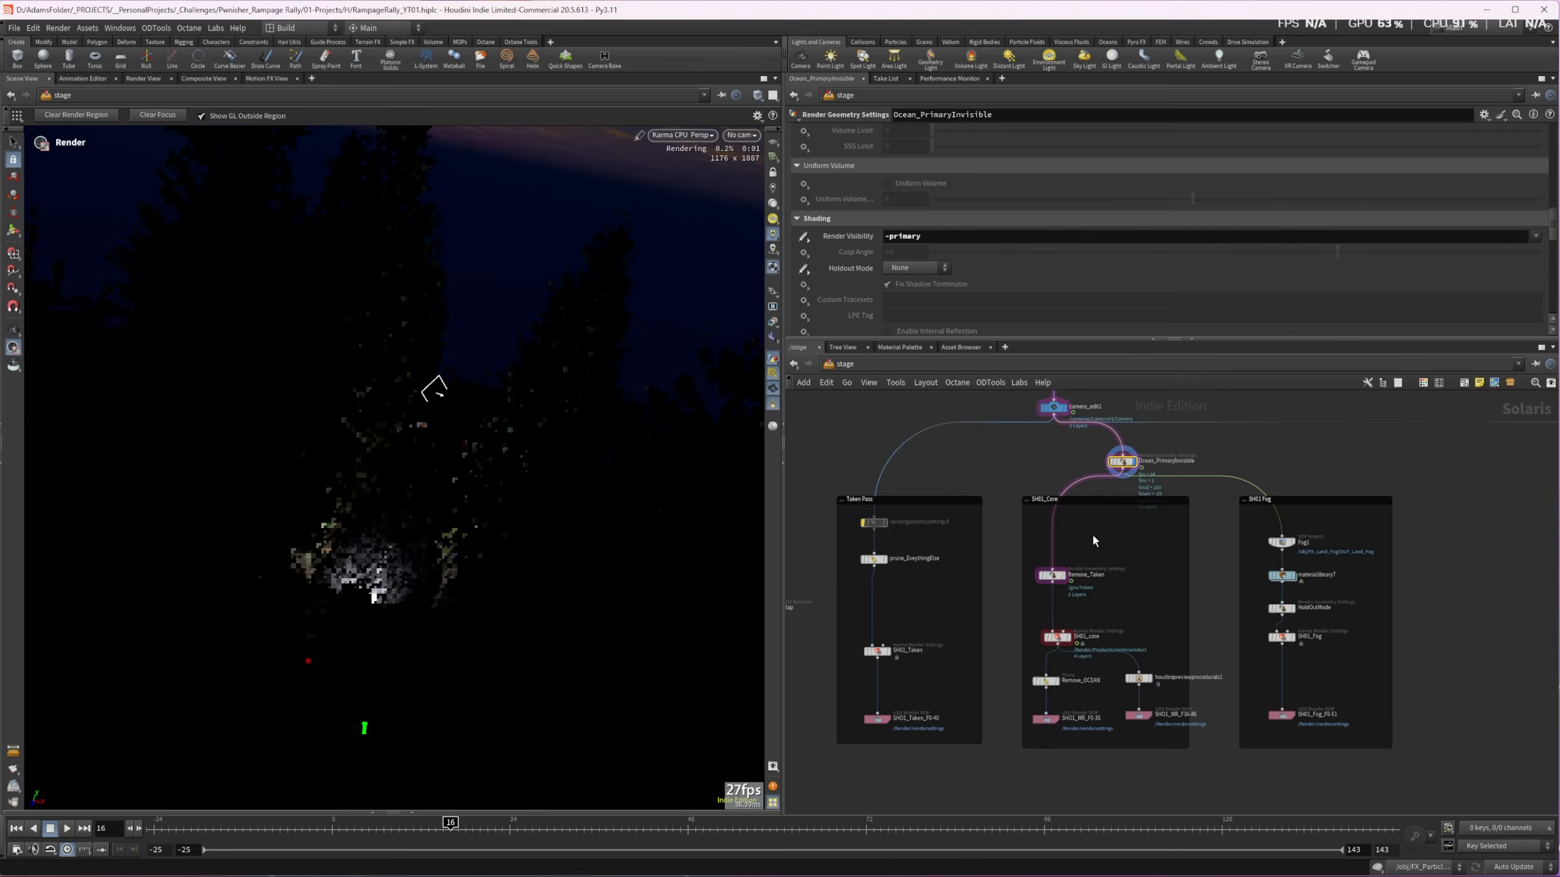
middle_click_drag(1092, 533, 1096, 487)
left_click(1057, 521)
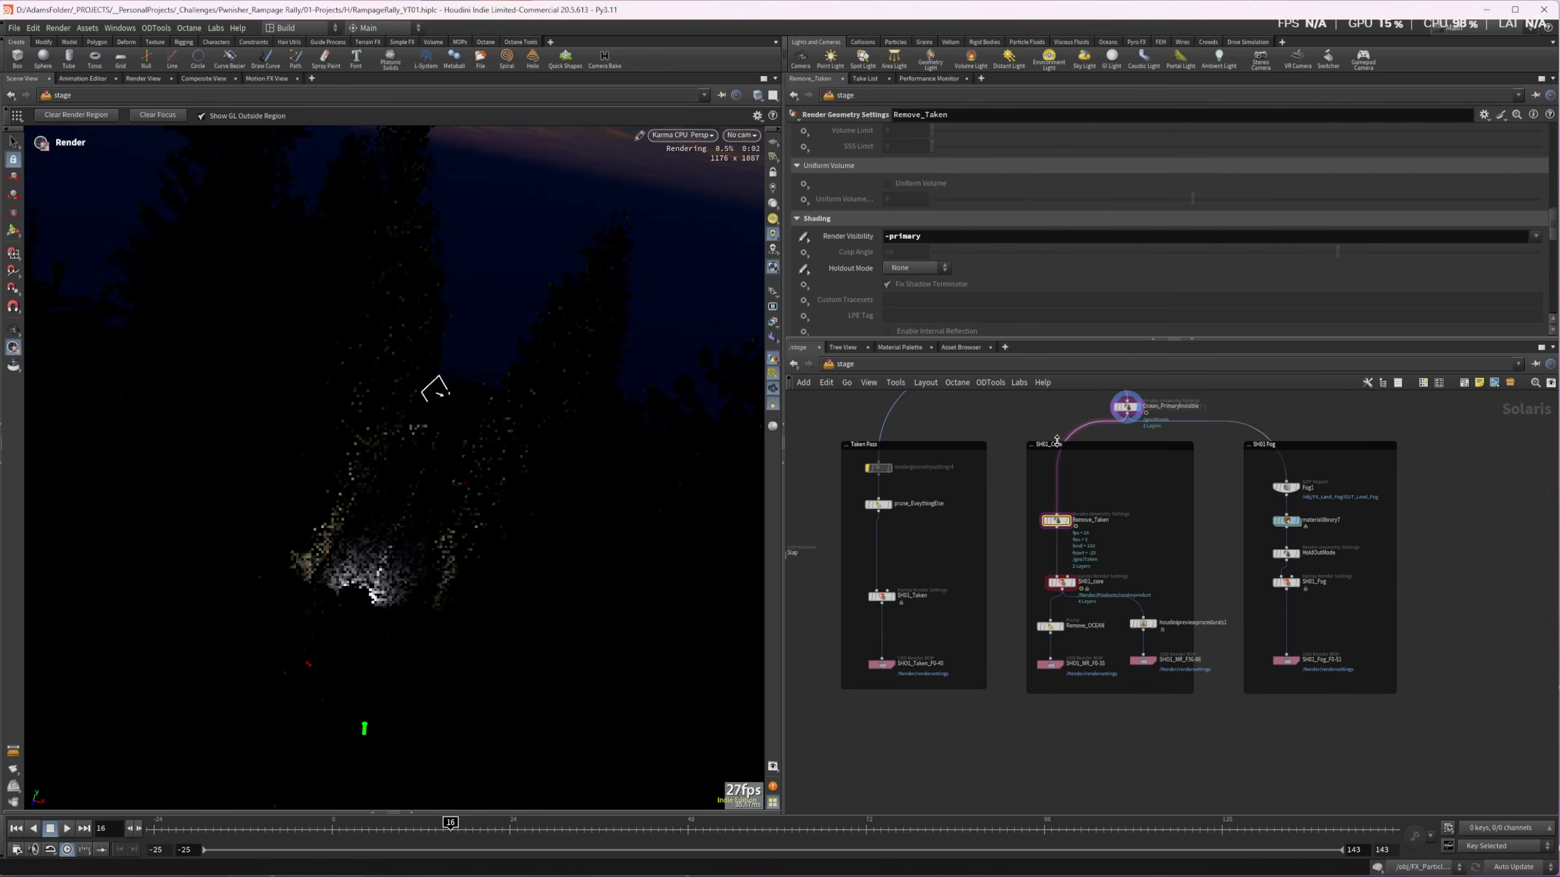
scroll(1060, 477, "up", 2)
scroll(1059, 476, "up", 1)
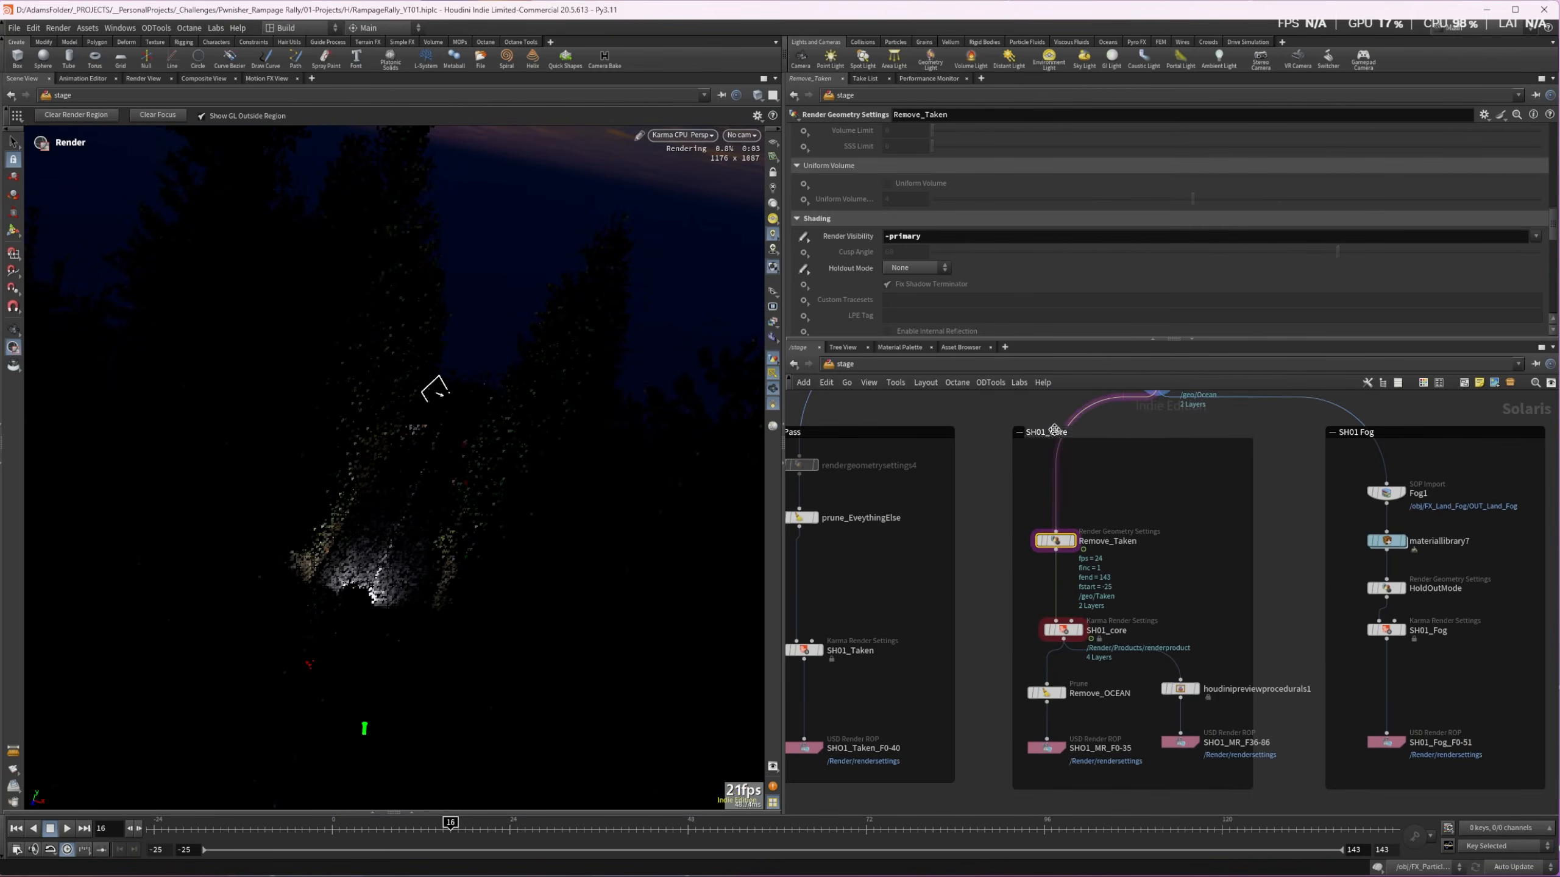
left_click(1072, 541)
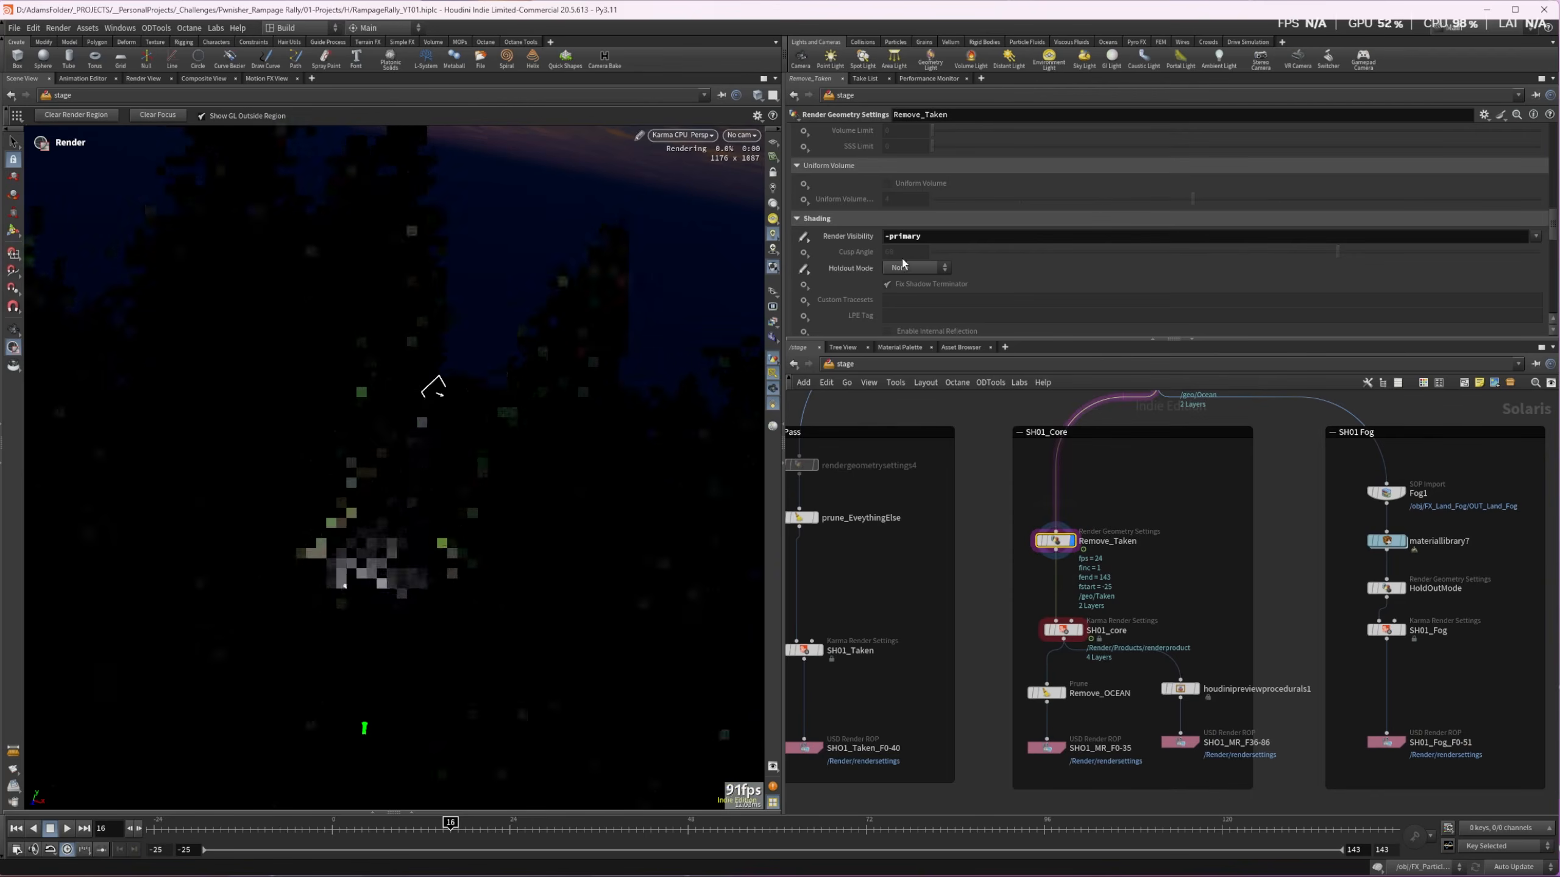
Display the SH01_core Karma render settings, enlarge the parameter area, and review the sampling and ray limits
middle_click_drag(1158, 582, 1166, 511)
left_click(1082, 557)
left_click(1072, 558)
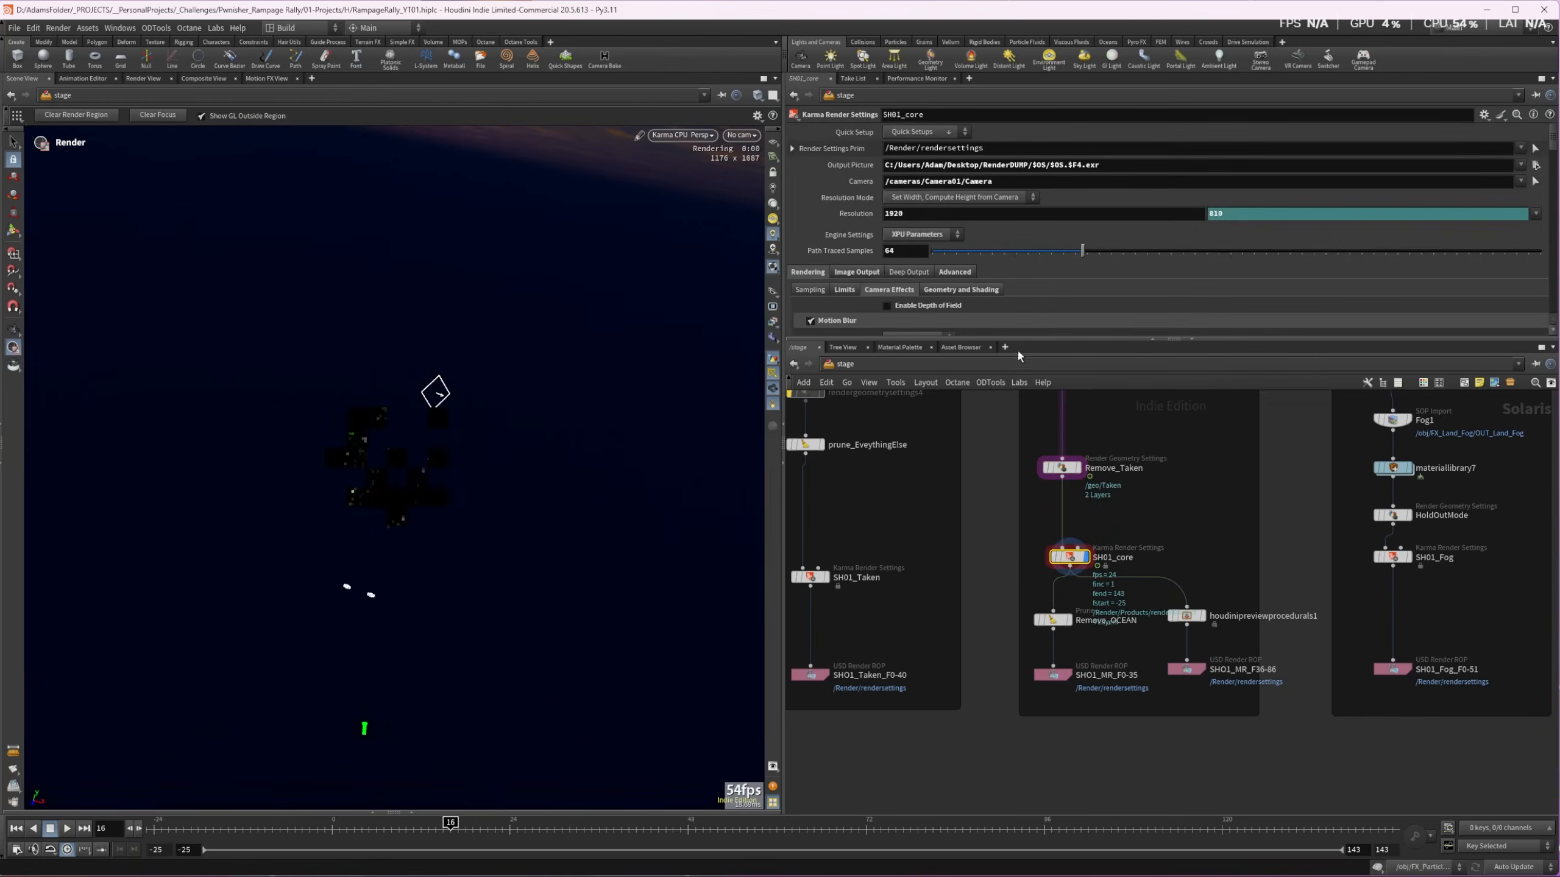
left_click_drag(1033, 338, 1037, 447)
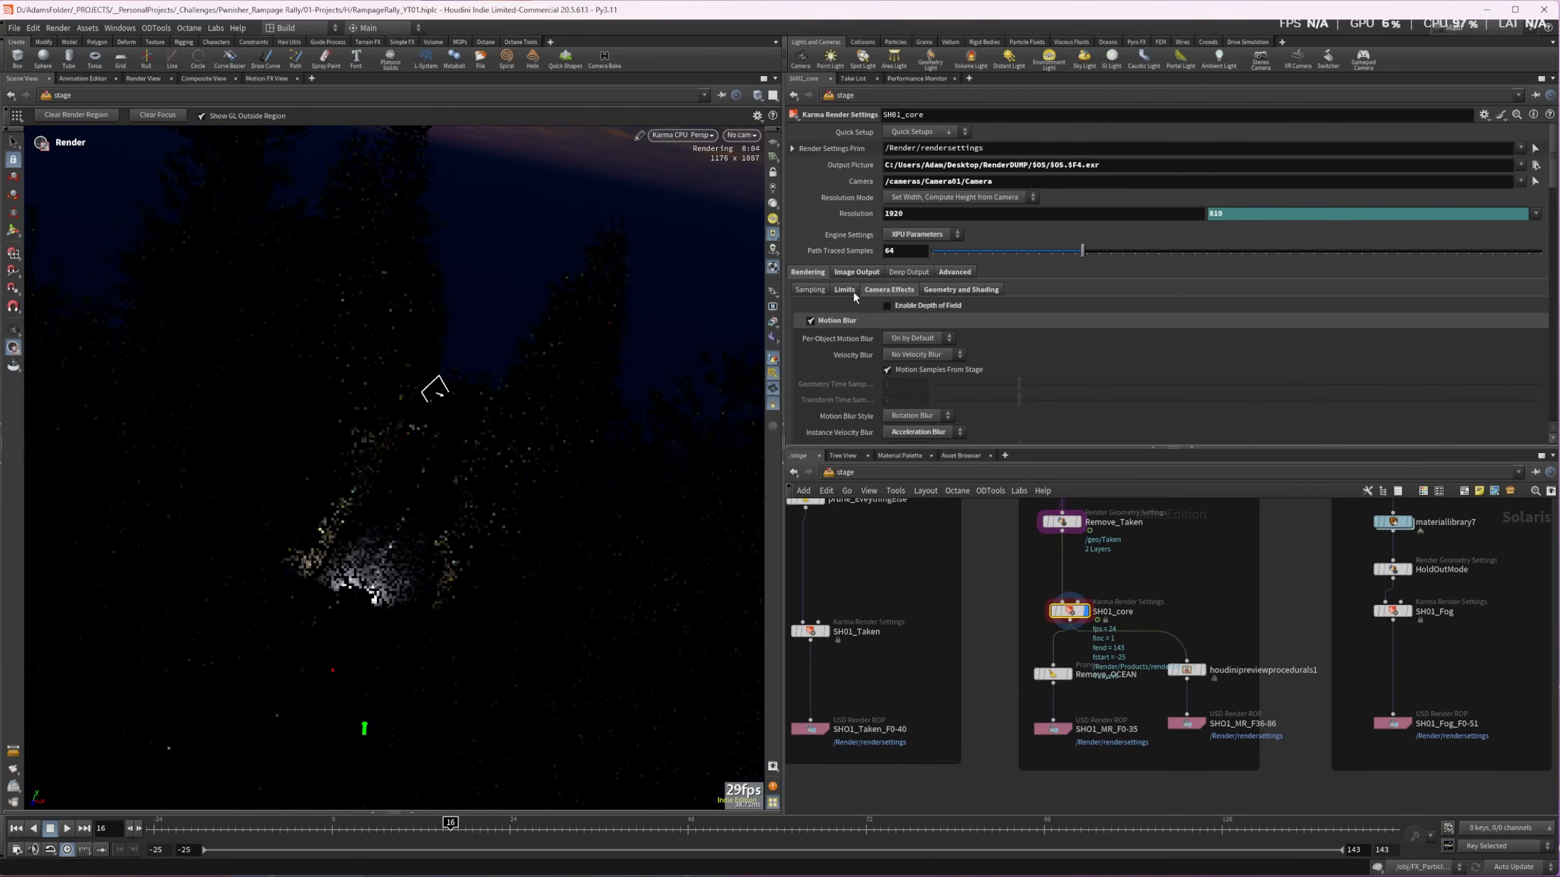
left_click(811, 290)
left_click(841, 291)
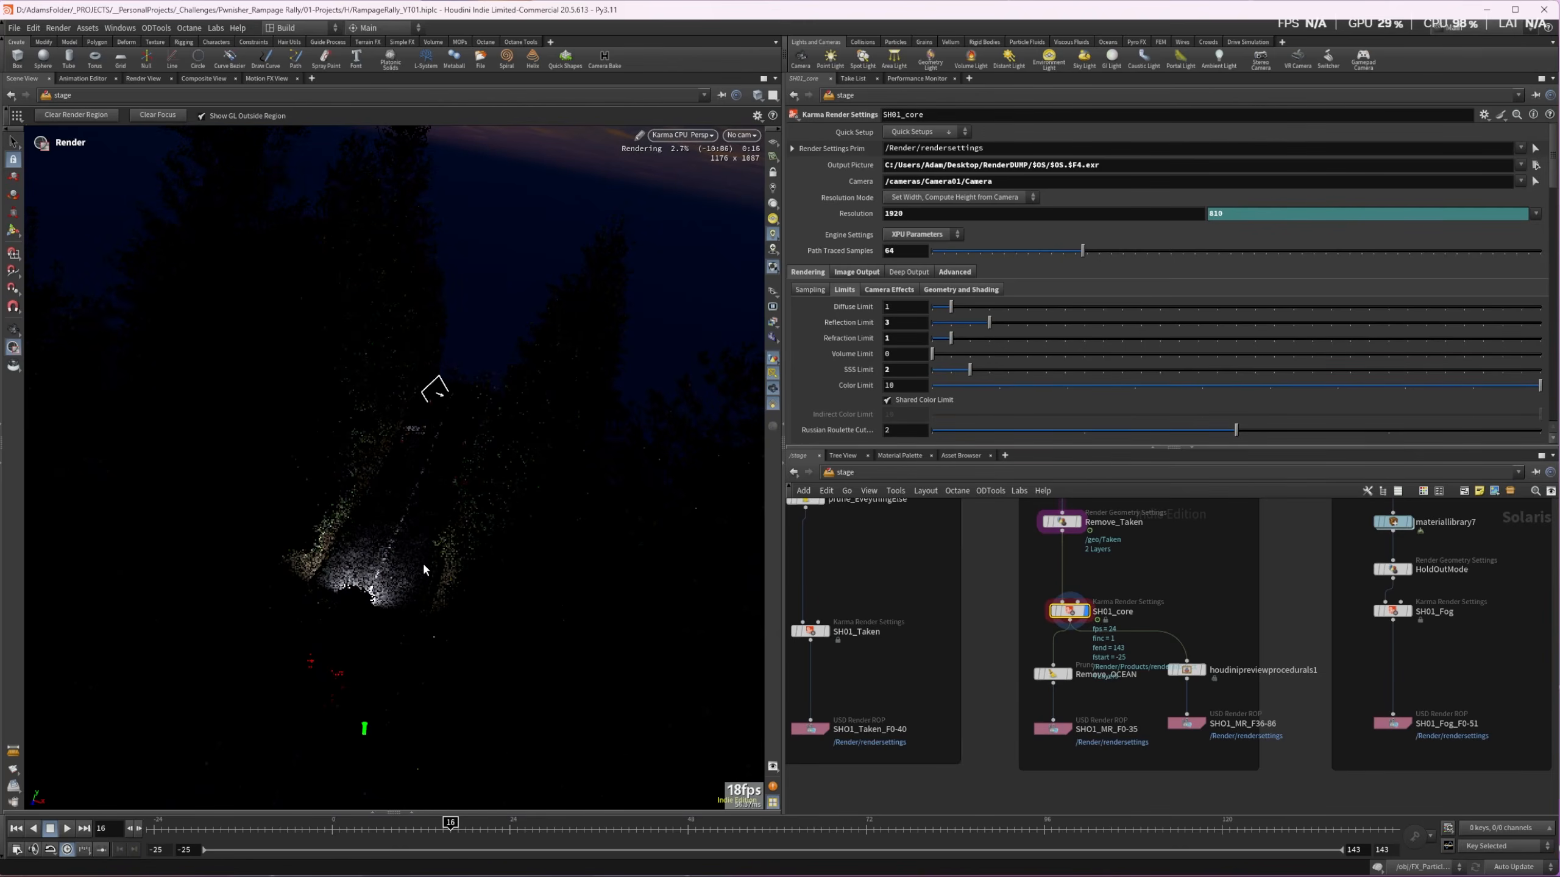
Review SH01_core's image output AOVs from beauty, diffuse, reflection and emission to ambient occlusion and the CryptoMaterial extra render var
left_click(856, 272)
scroll(838, 356, "down", 5)
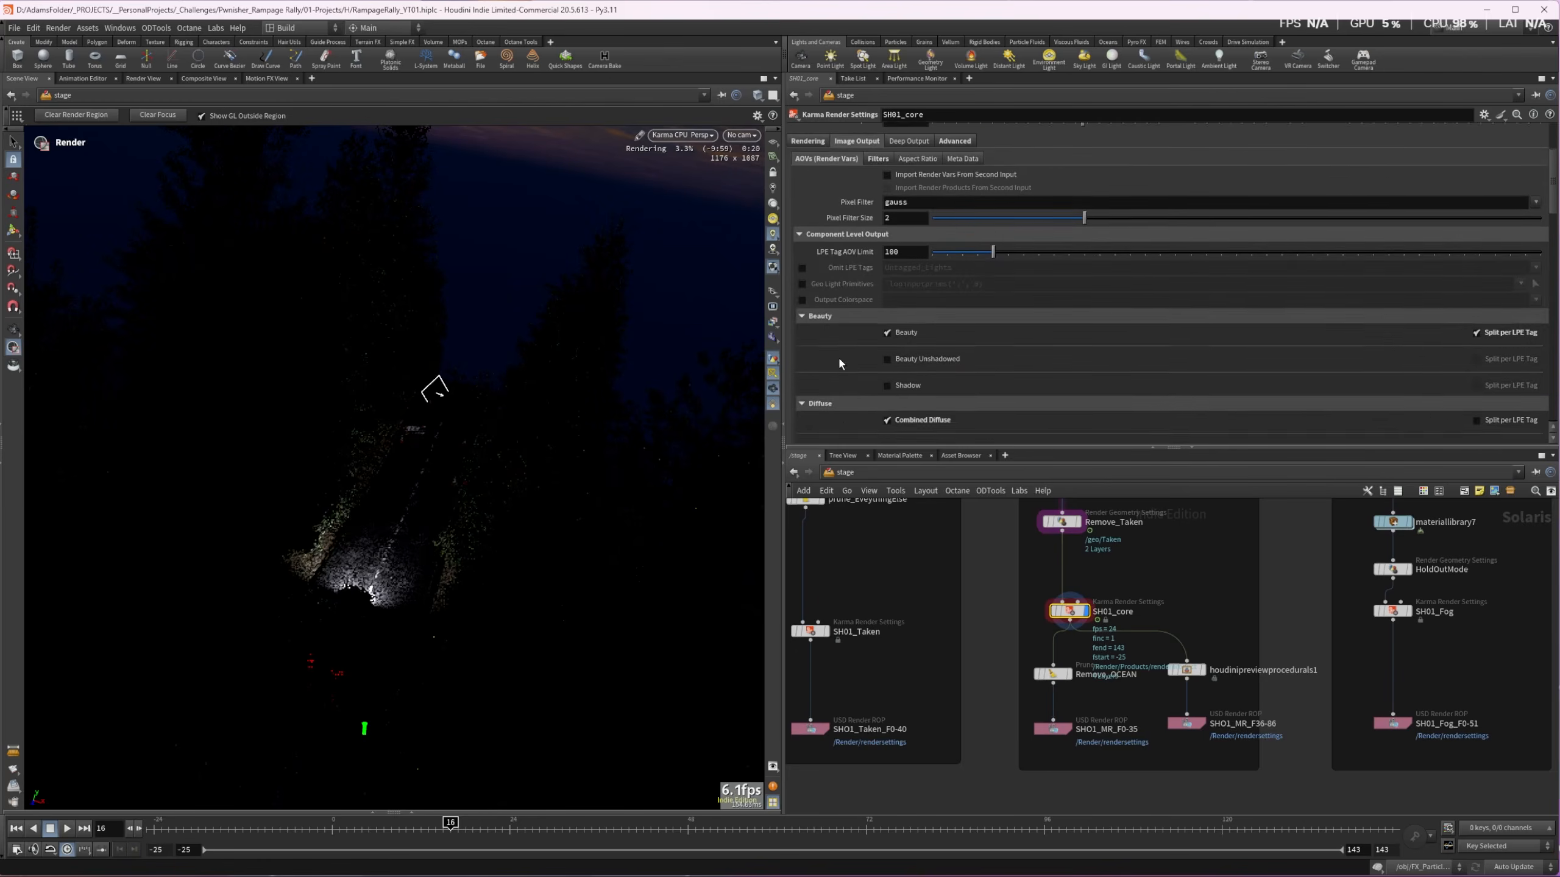
scroll(843, 356, "down", 2)
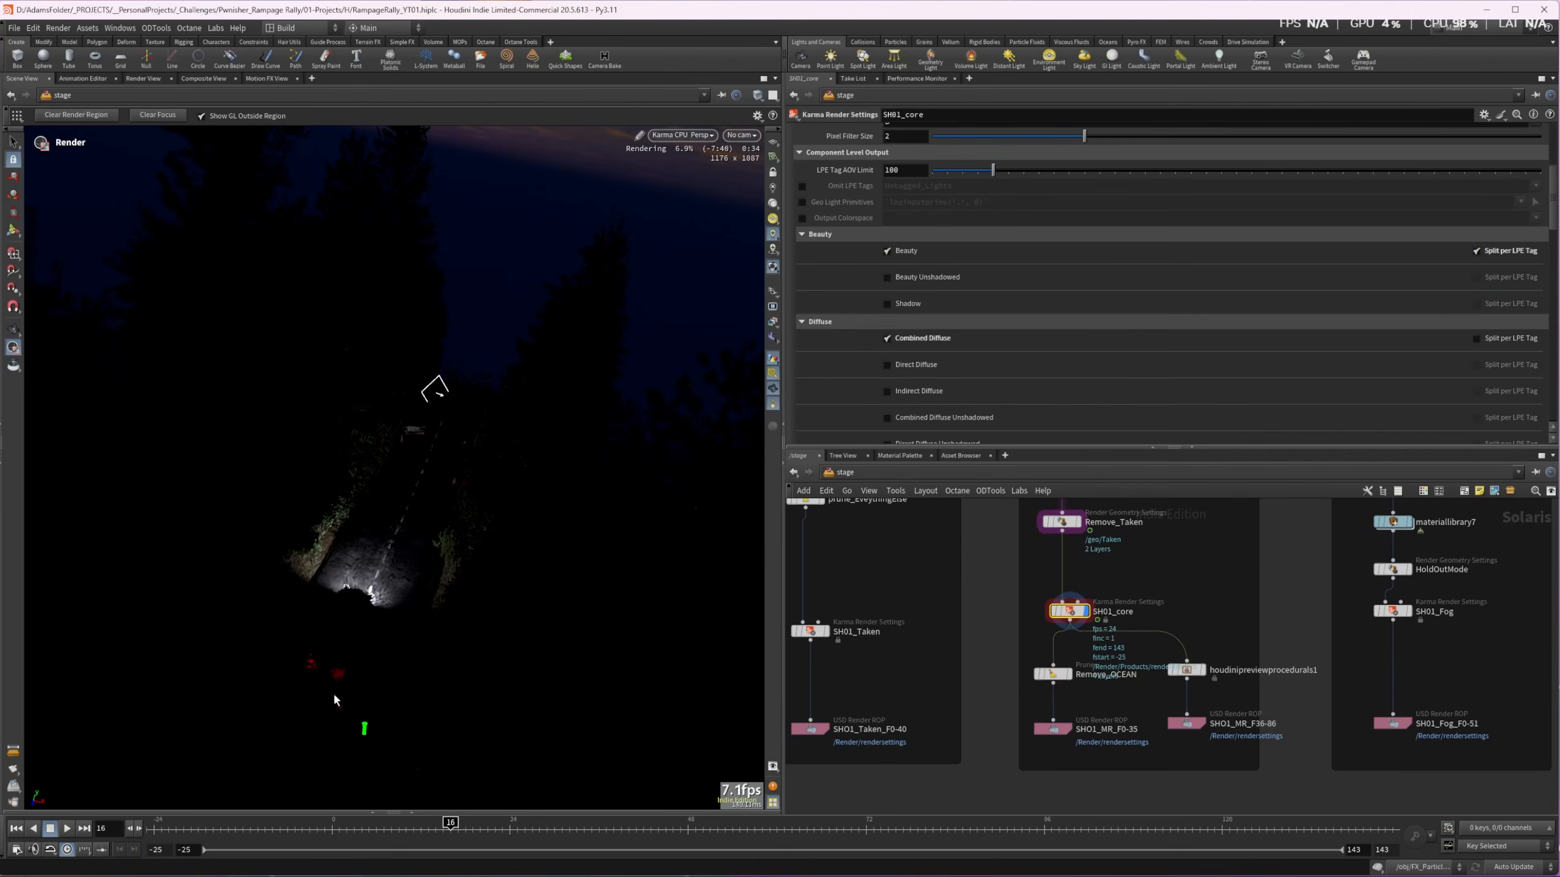
scroll(915, 271, "down", 5)
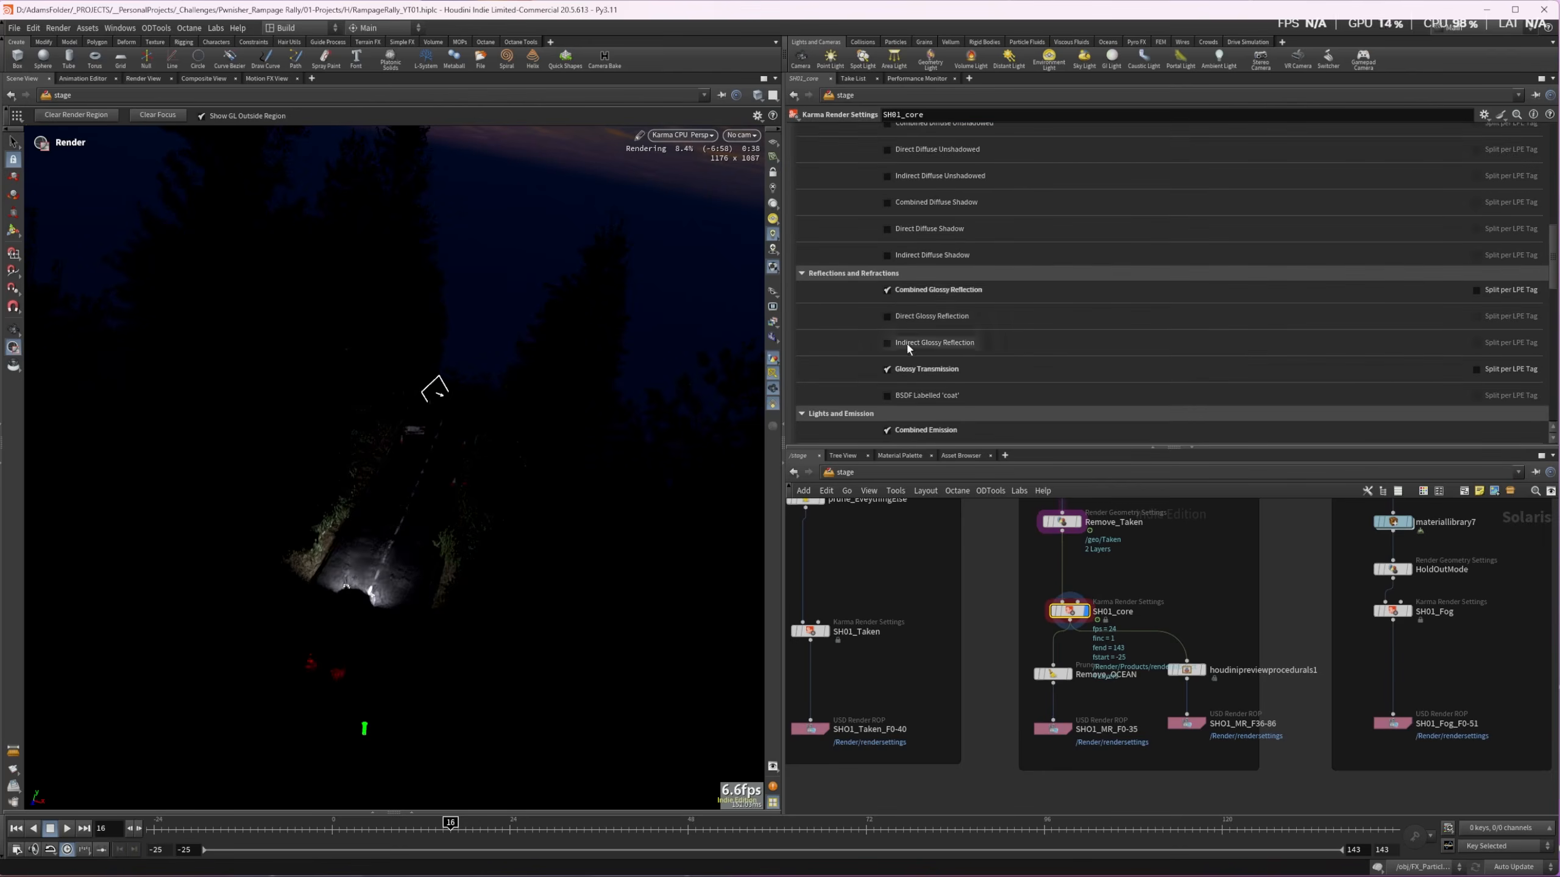
scroll(896, 372, "down", 3)
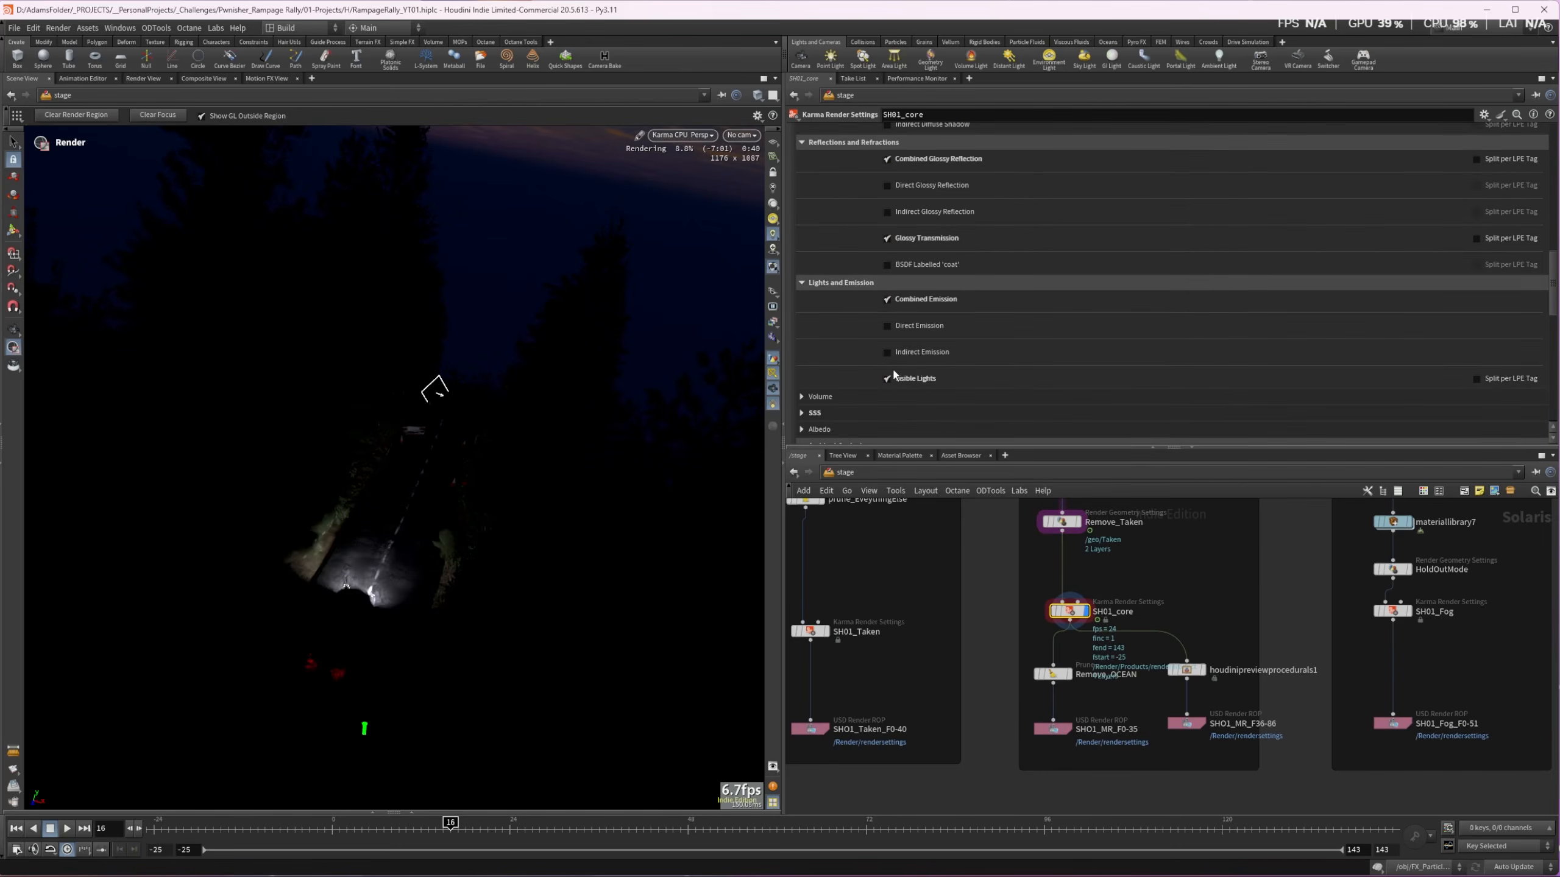
scroll(901, 301, "down", 3)
left_click(900, 300)
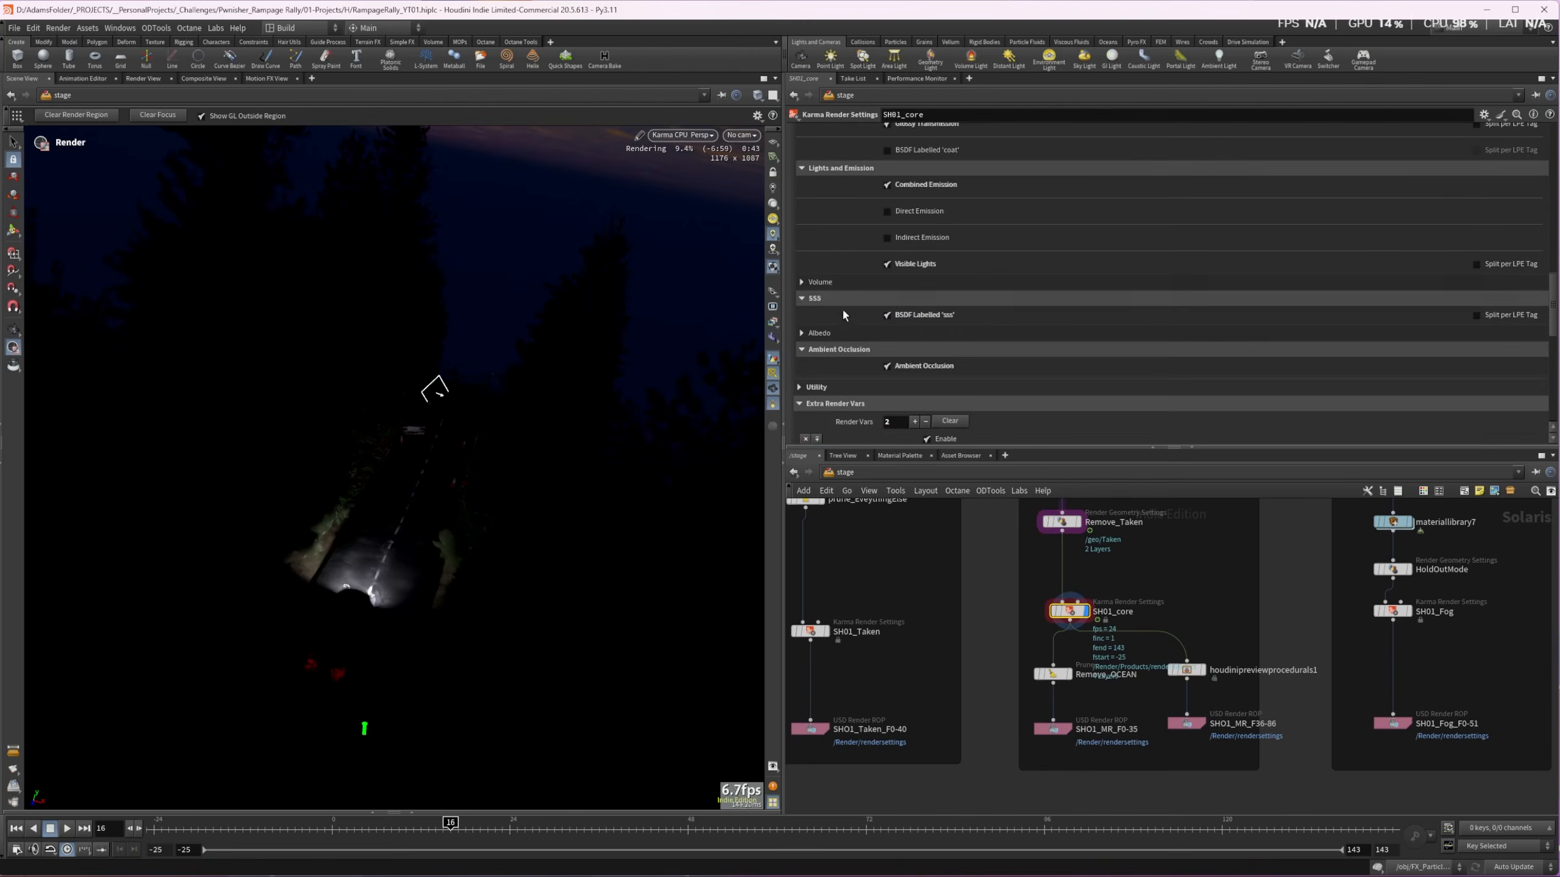
left_click(814, 298)
scroll(902, 346, "down", 2)
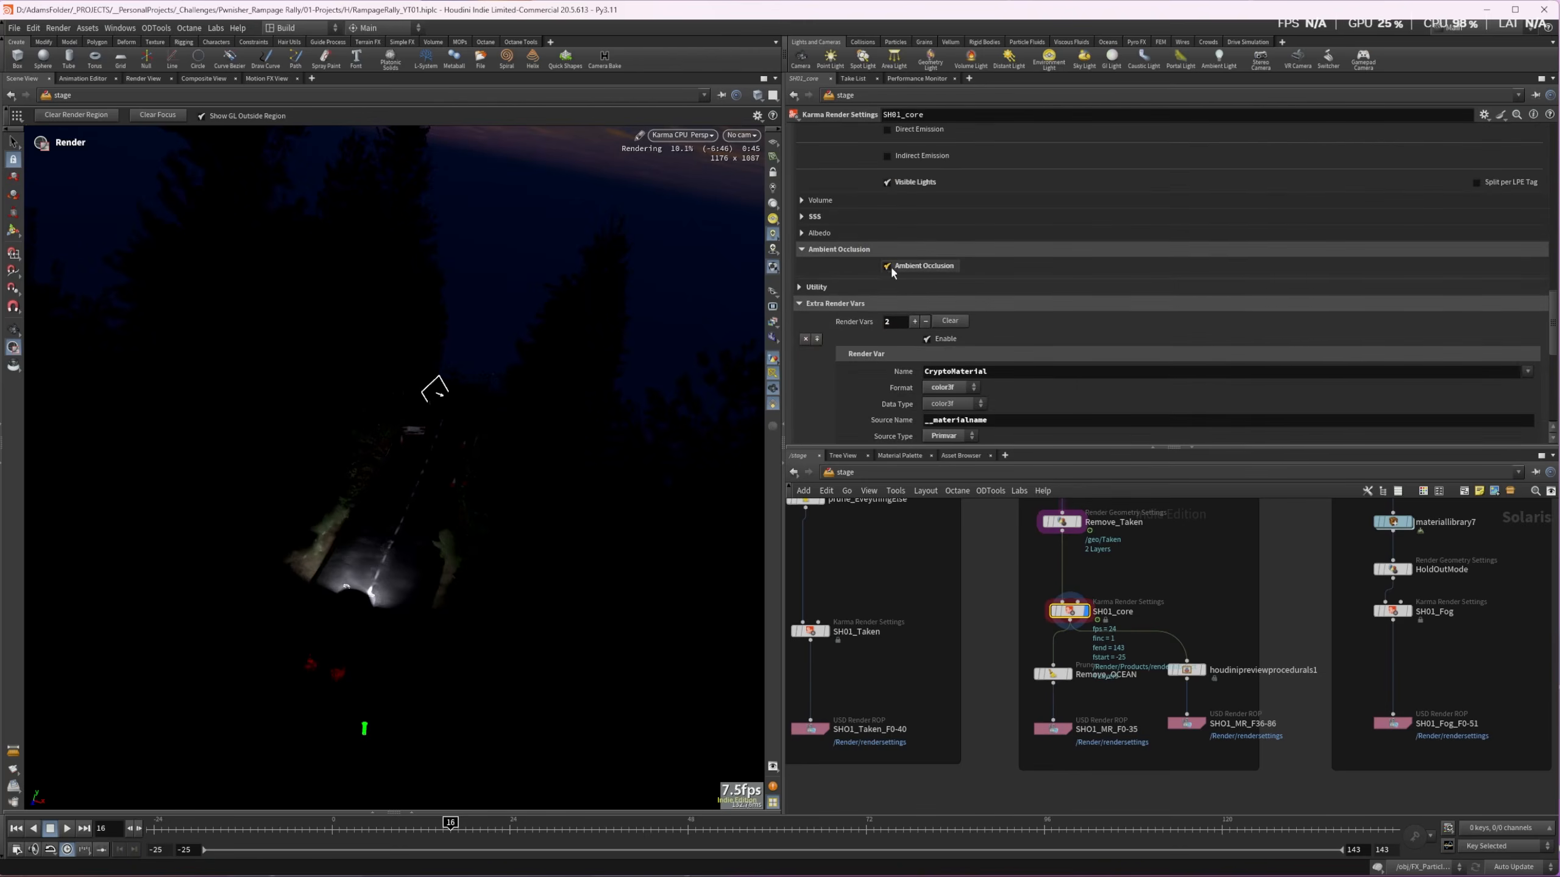
scroll(836, 293, "down", 2)
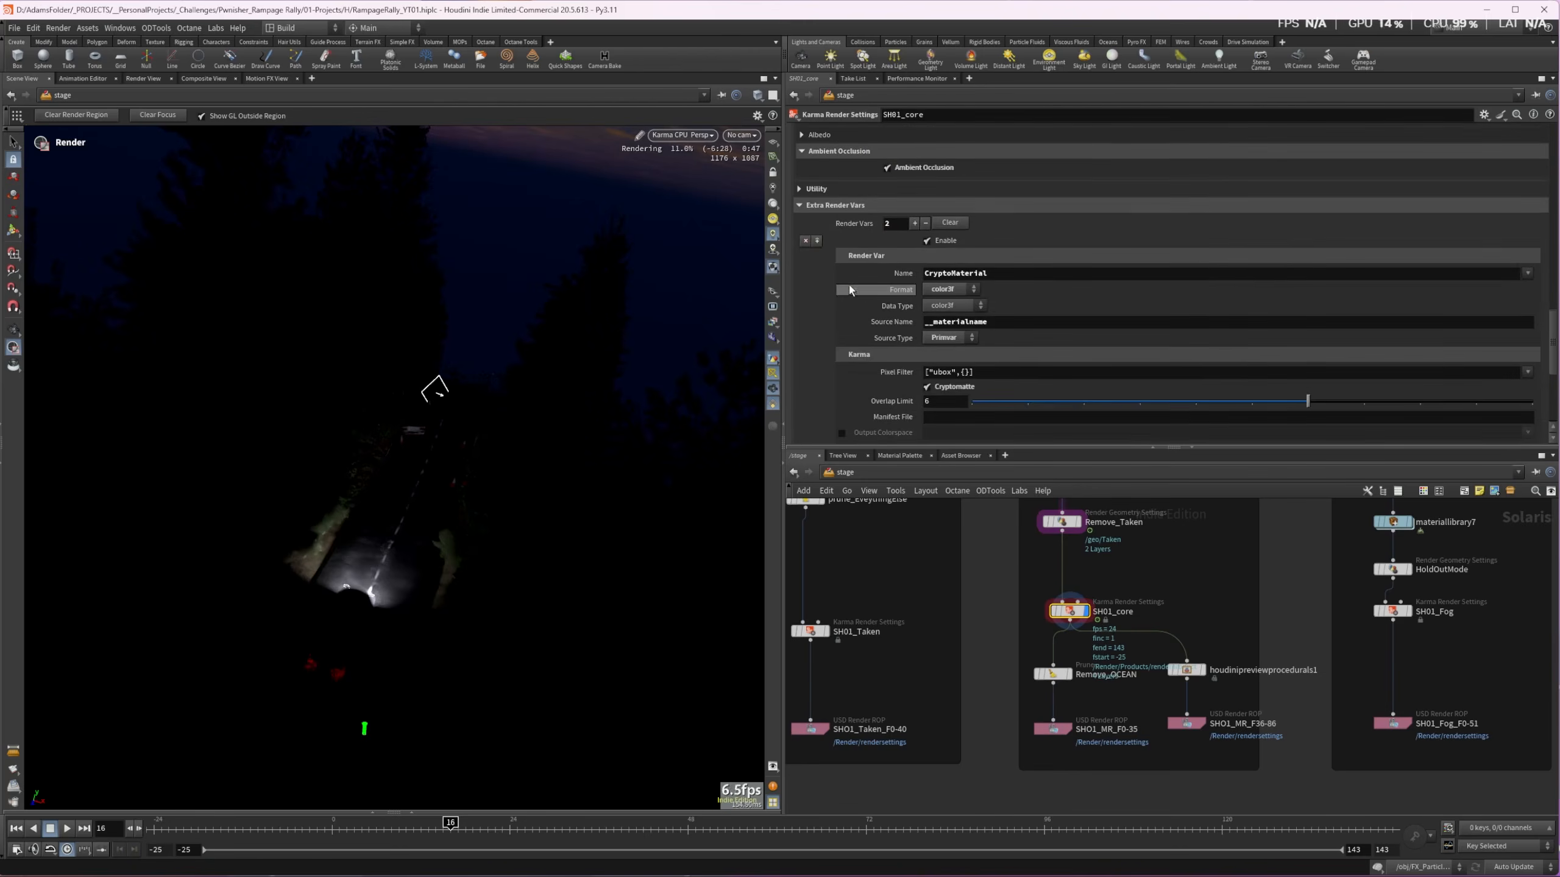
left_click_drag(932, 275, 976, 275)
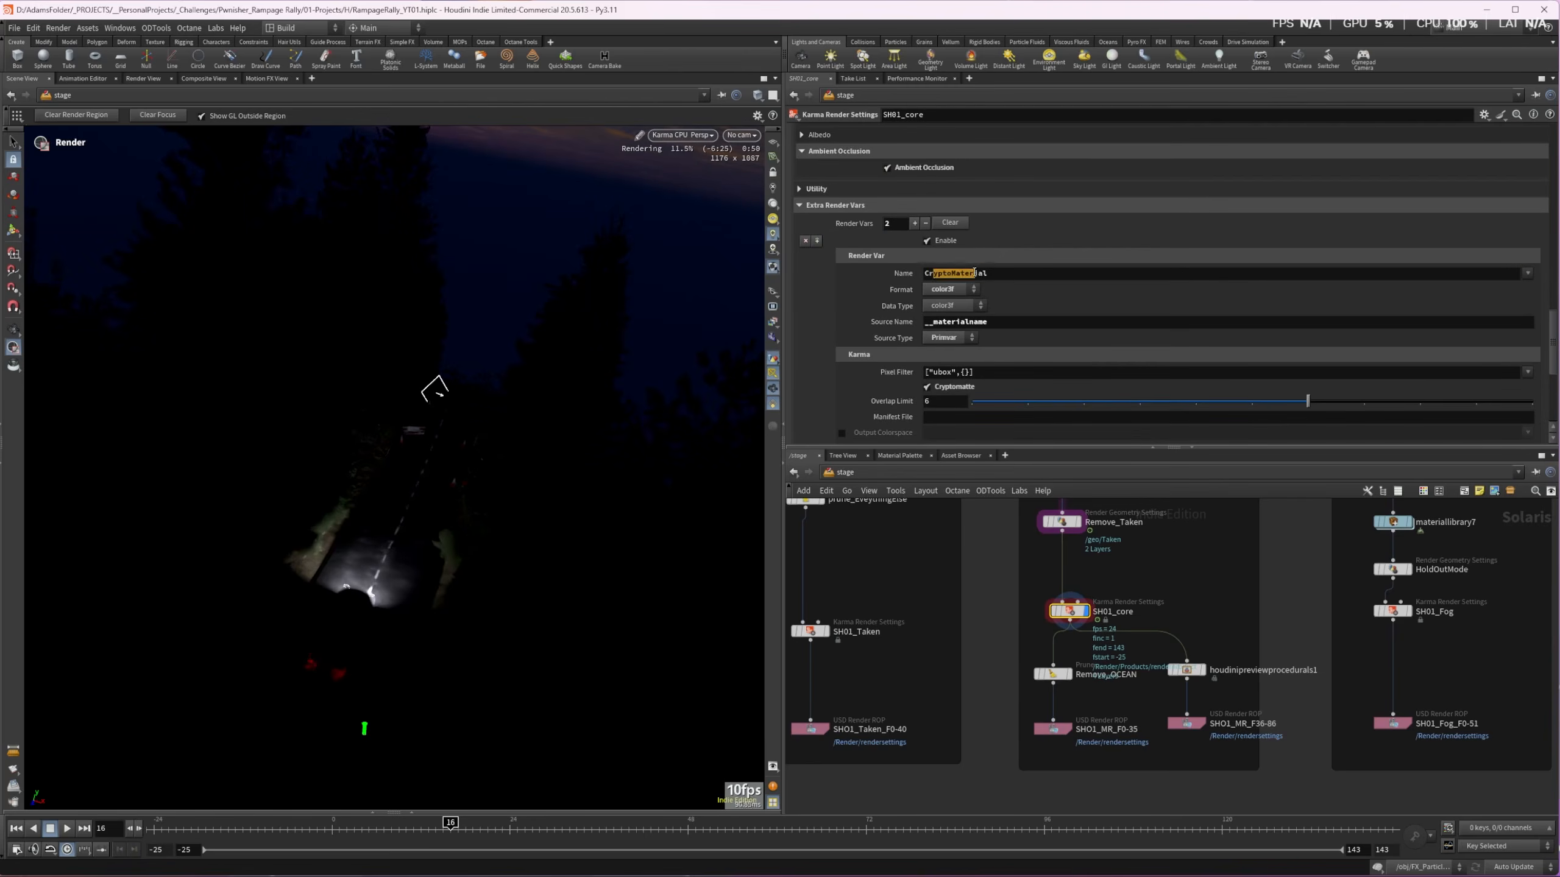
Cycle the viewport's render output through AO, C_Ambient, C_CarLight and C_emission to inspect the individual light passes
left_click(773, 321)
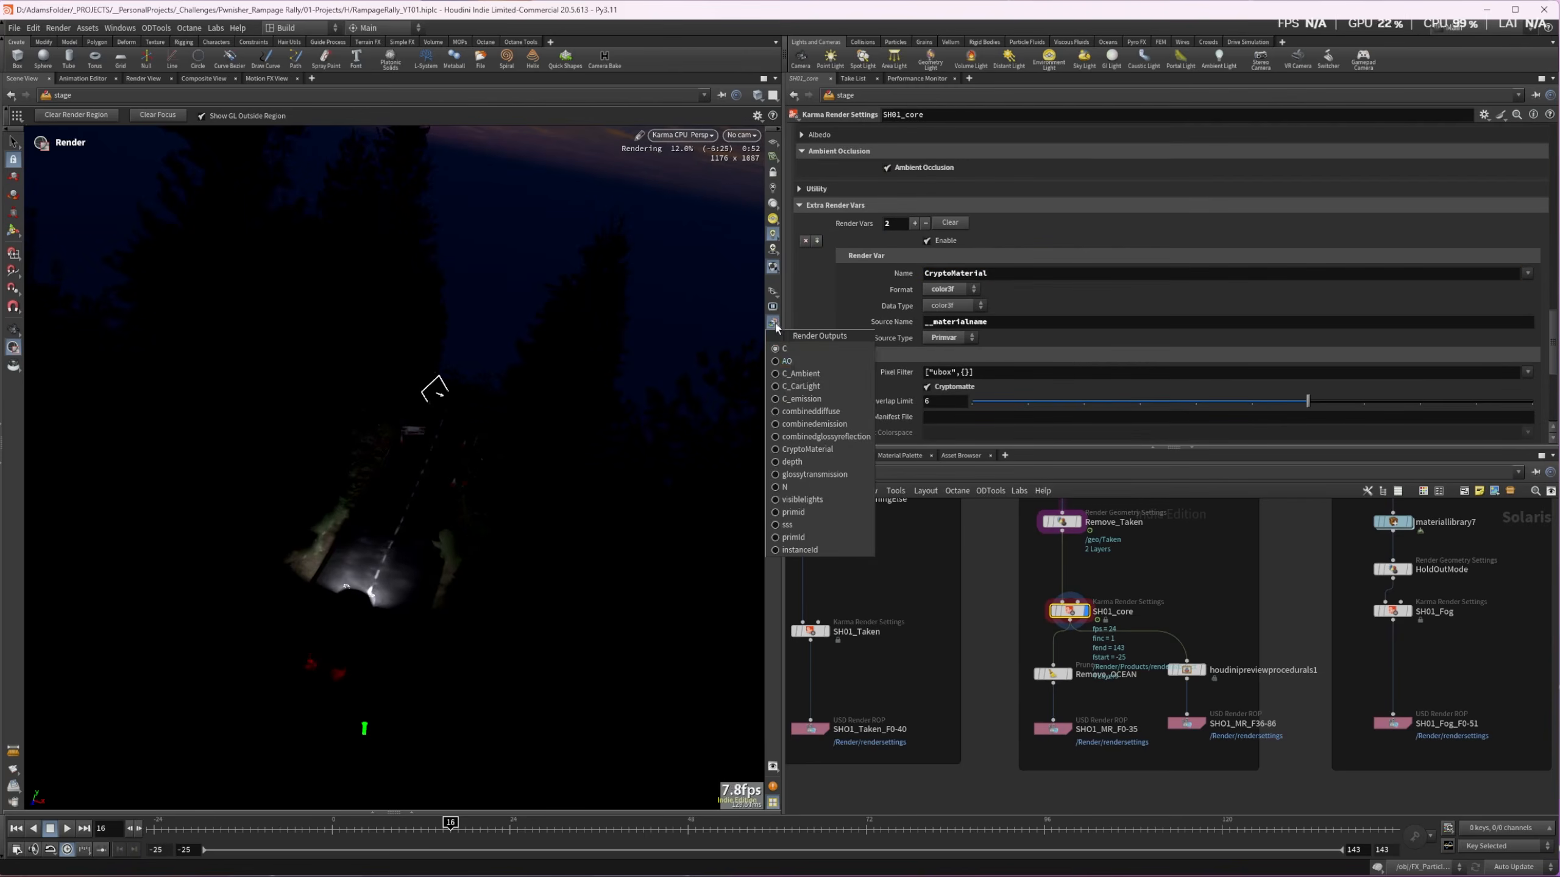
left_click(788, 363)
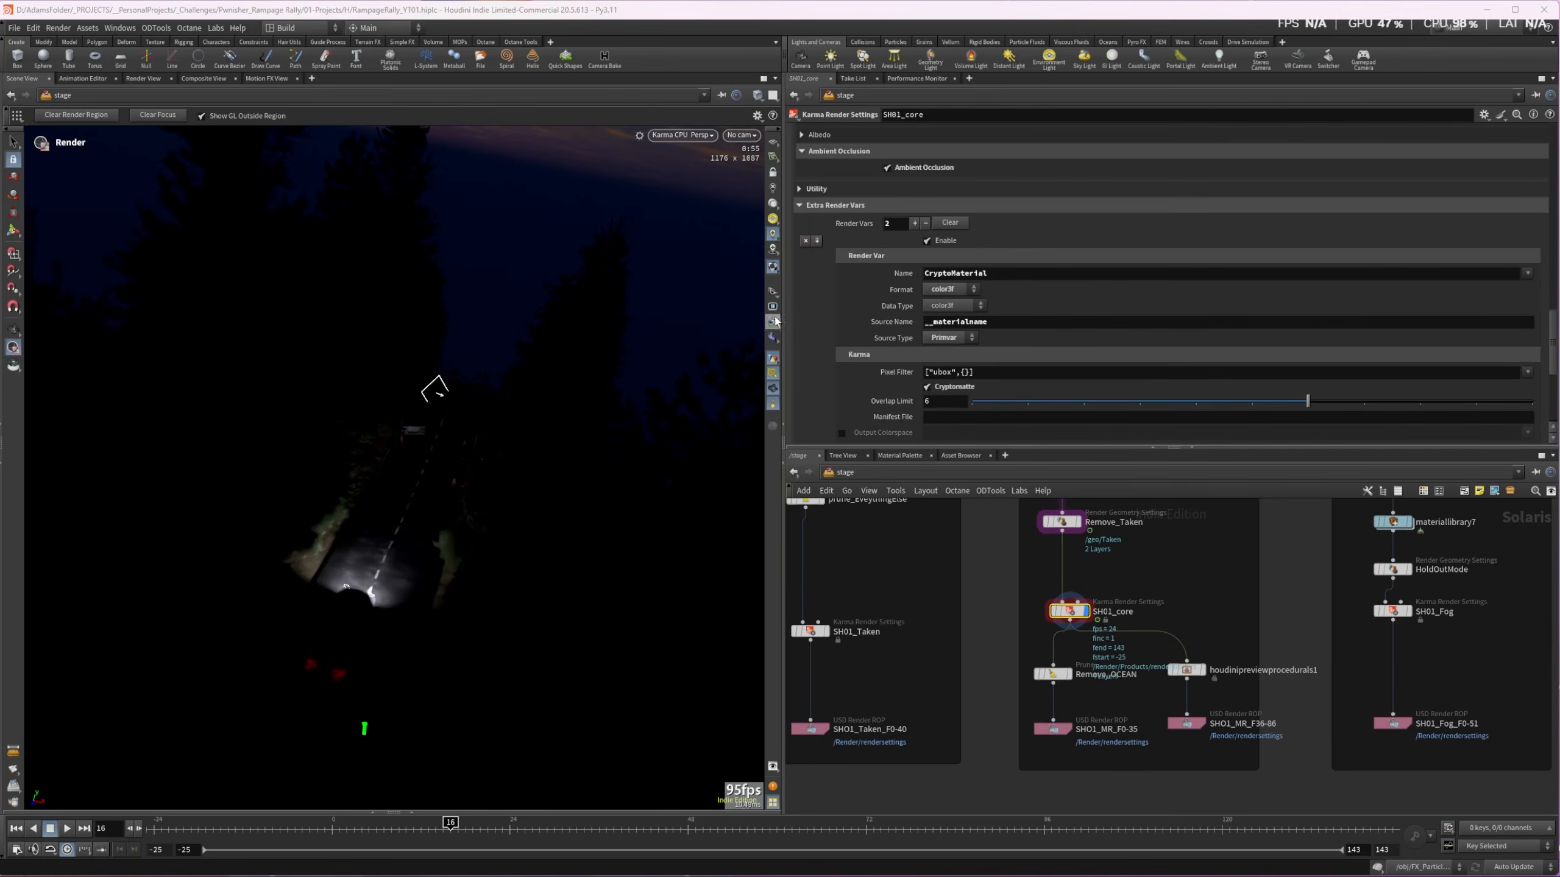
left_click(774, 324)
left_click(800, 376)
left_click(774, 324)
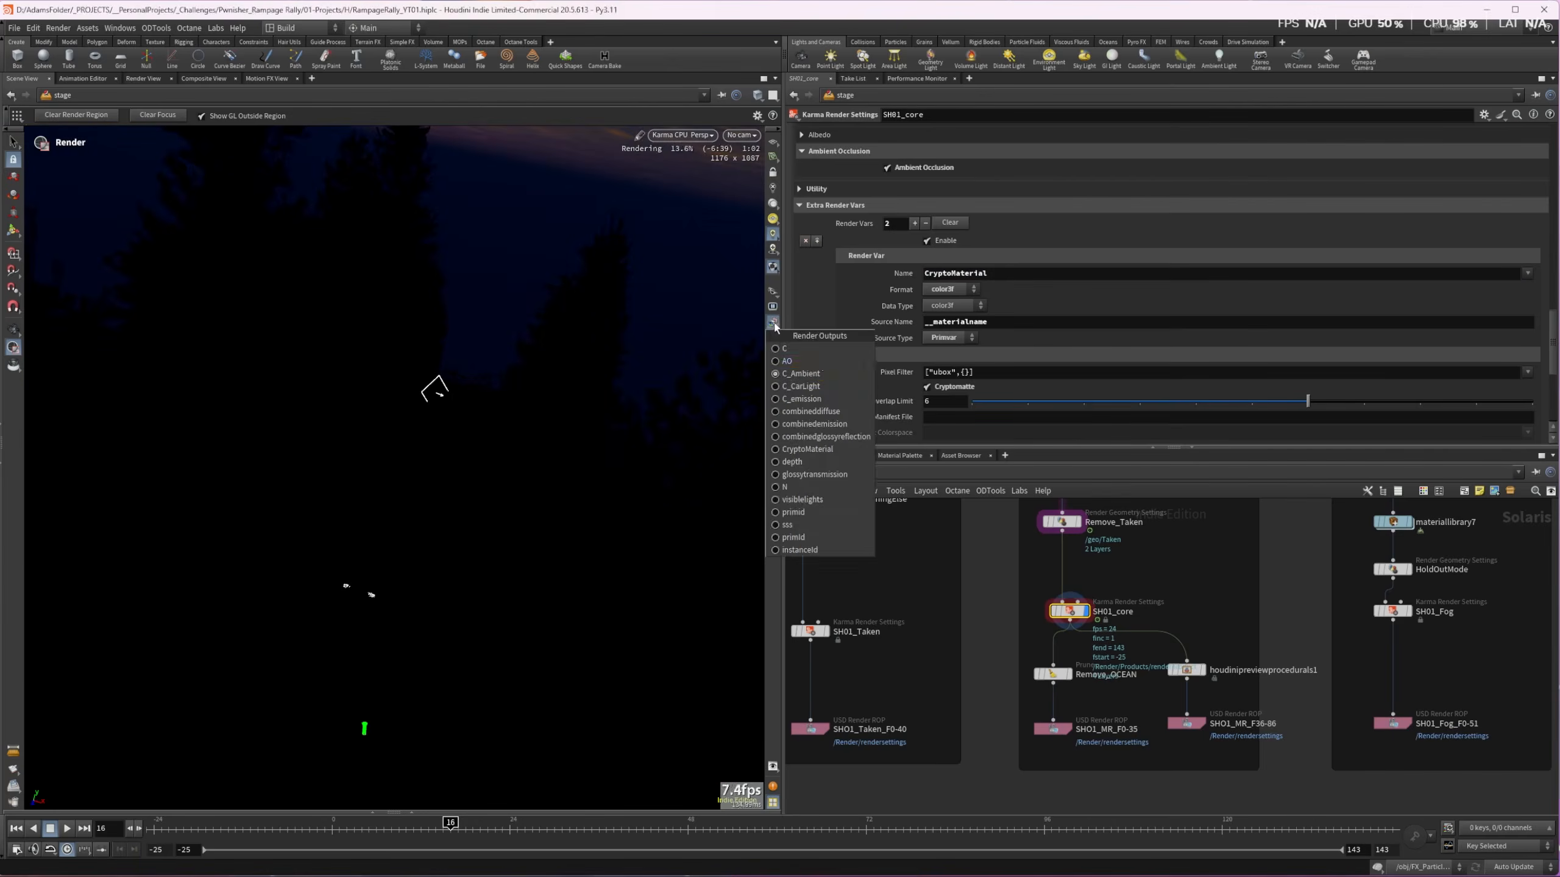
left_click(811, 386)
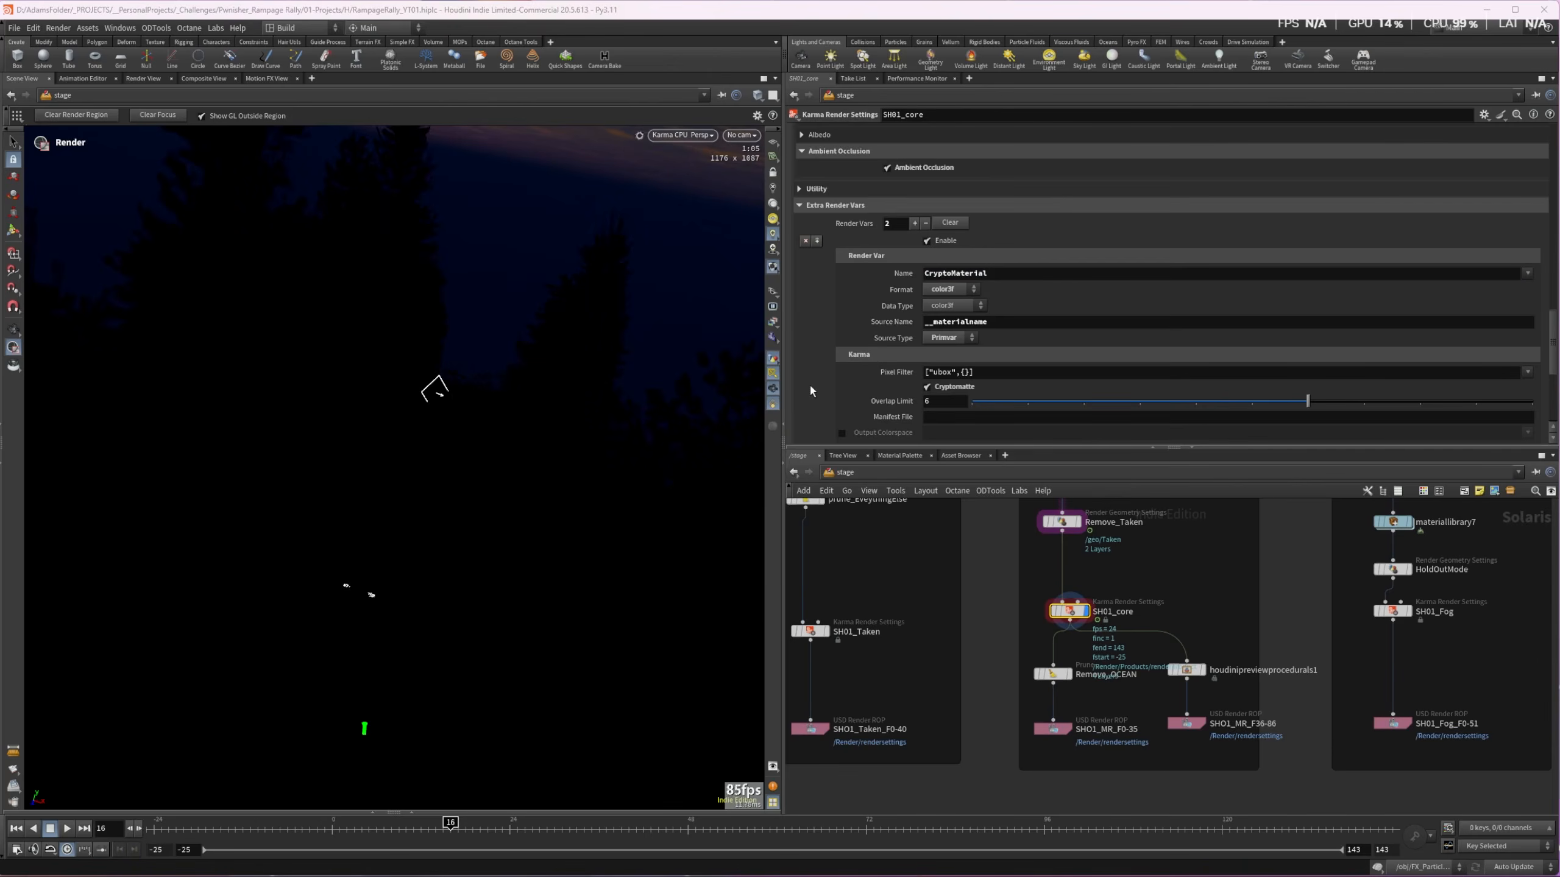
left_click(774, 324)
left_click(814, 404)
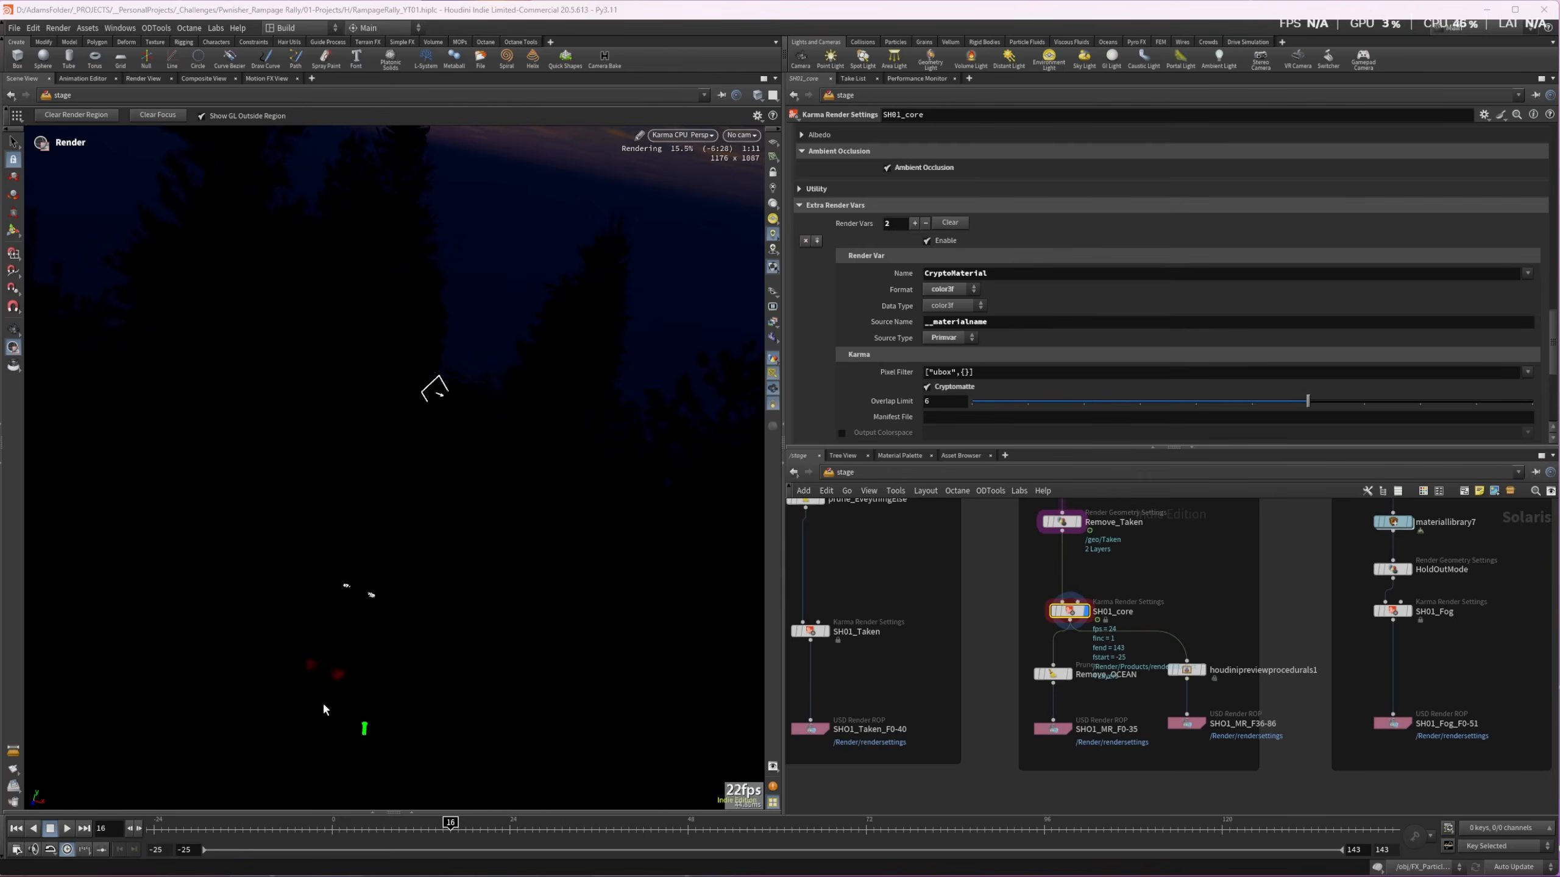
View the CryptoMaterial output through Camera01, and return the viewport to the beauty output C
left_click(773, 321)
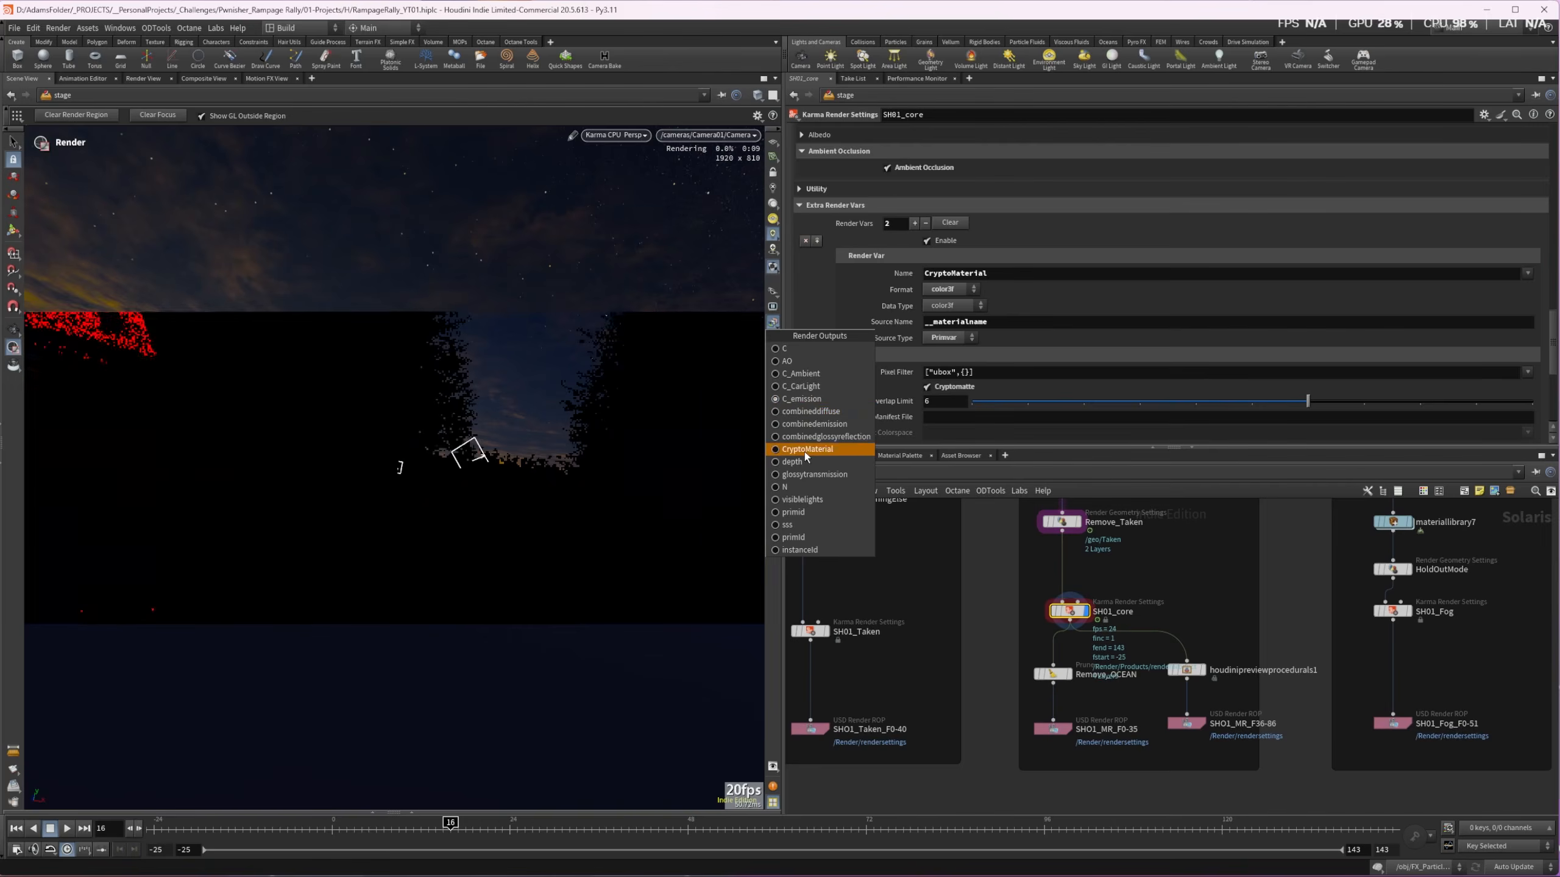
left_click(804, 451)
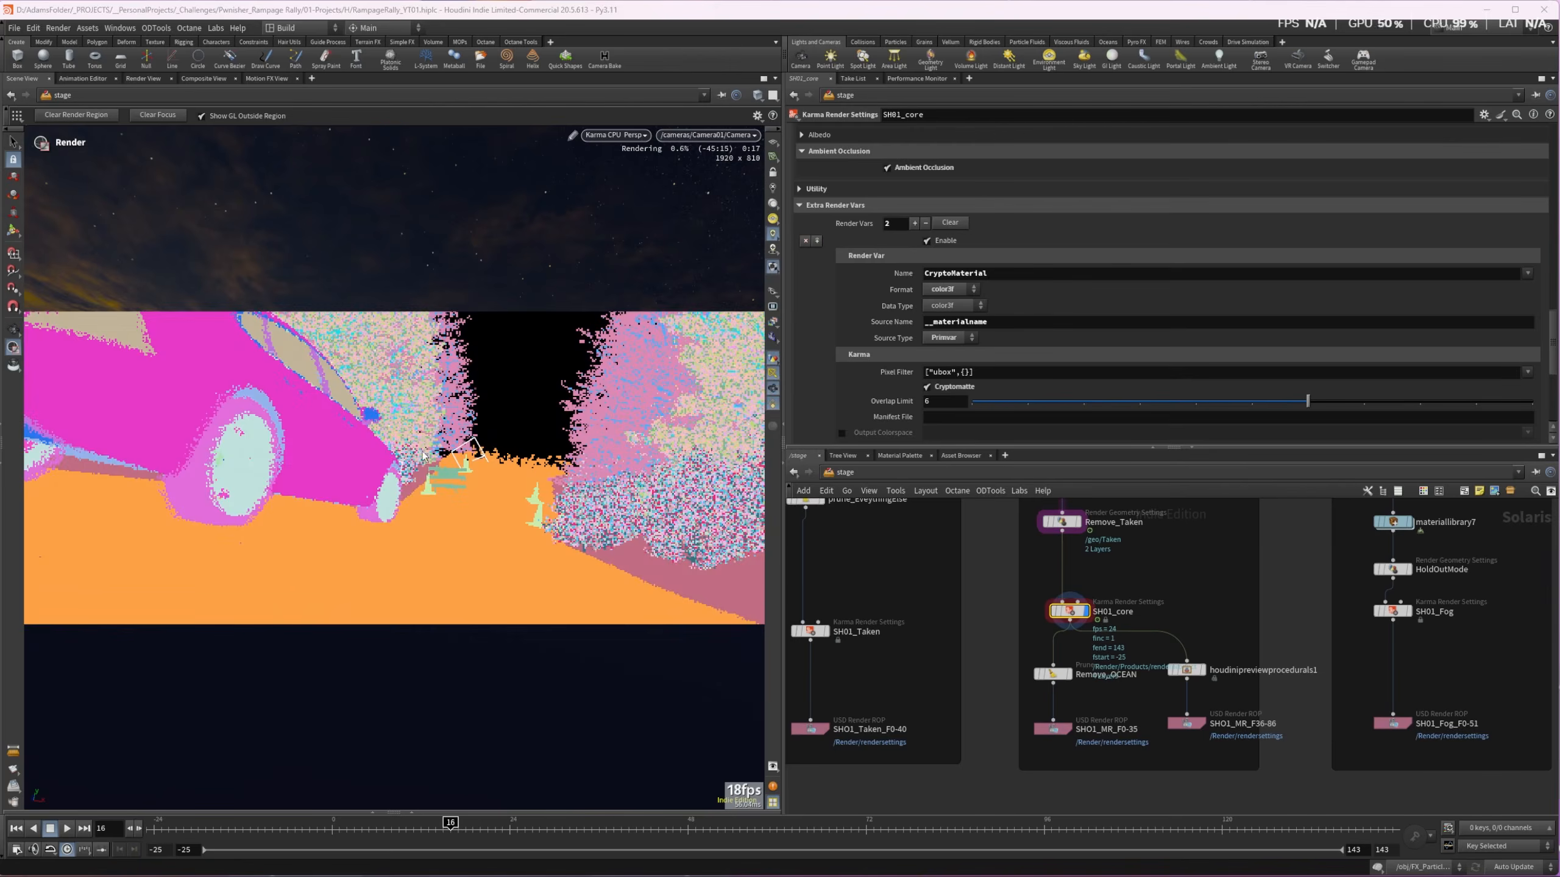
left_click(772, 322)
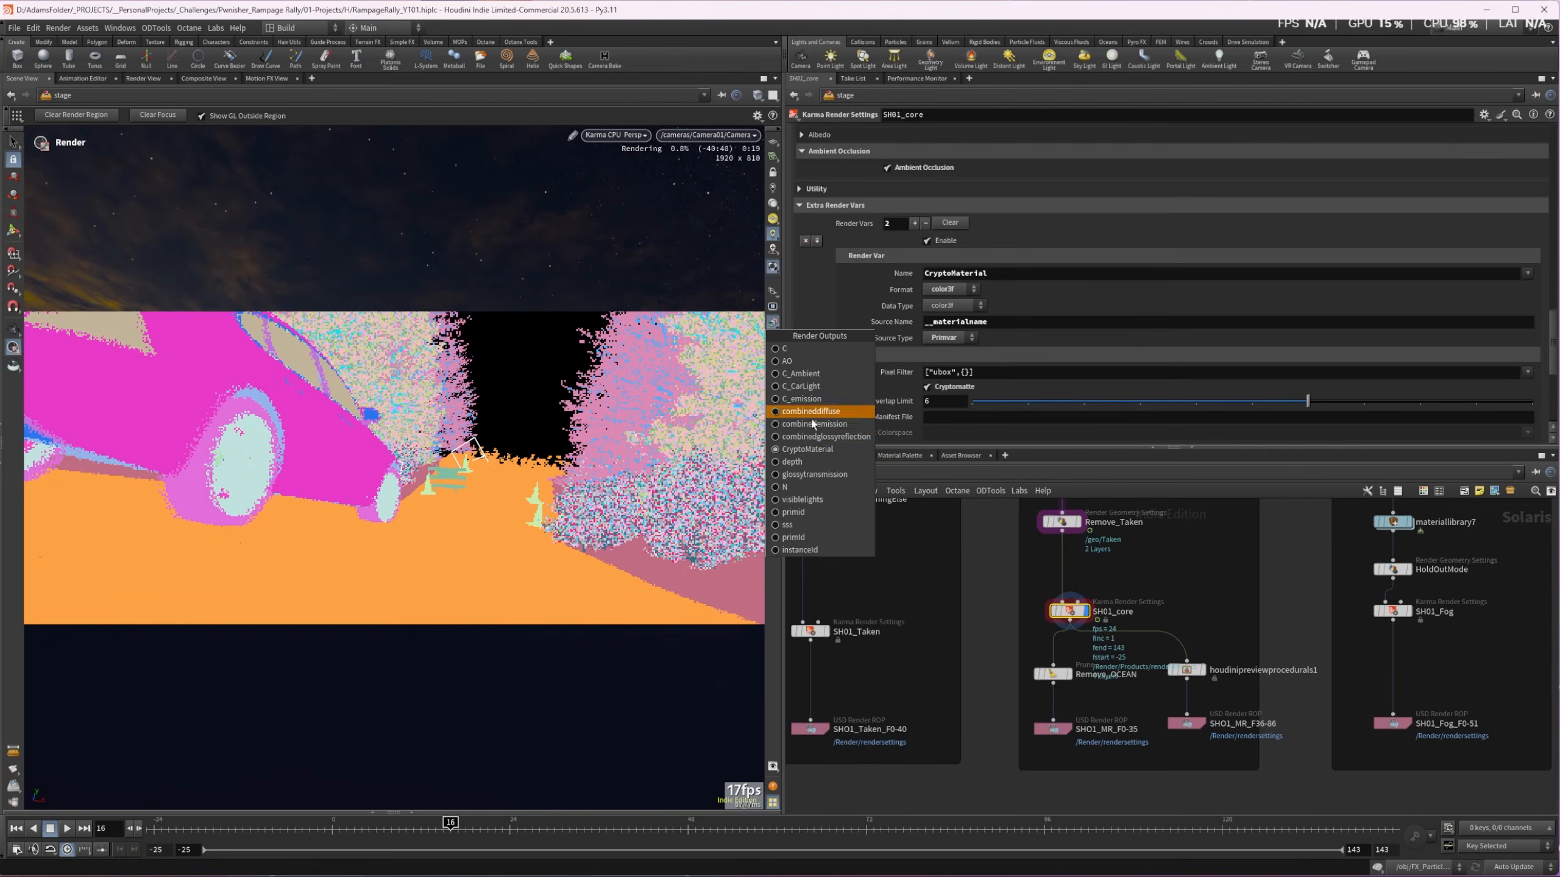
scroll(797, 251, "up", 10)
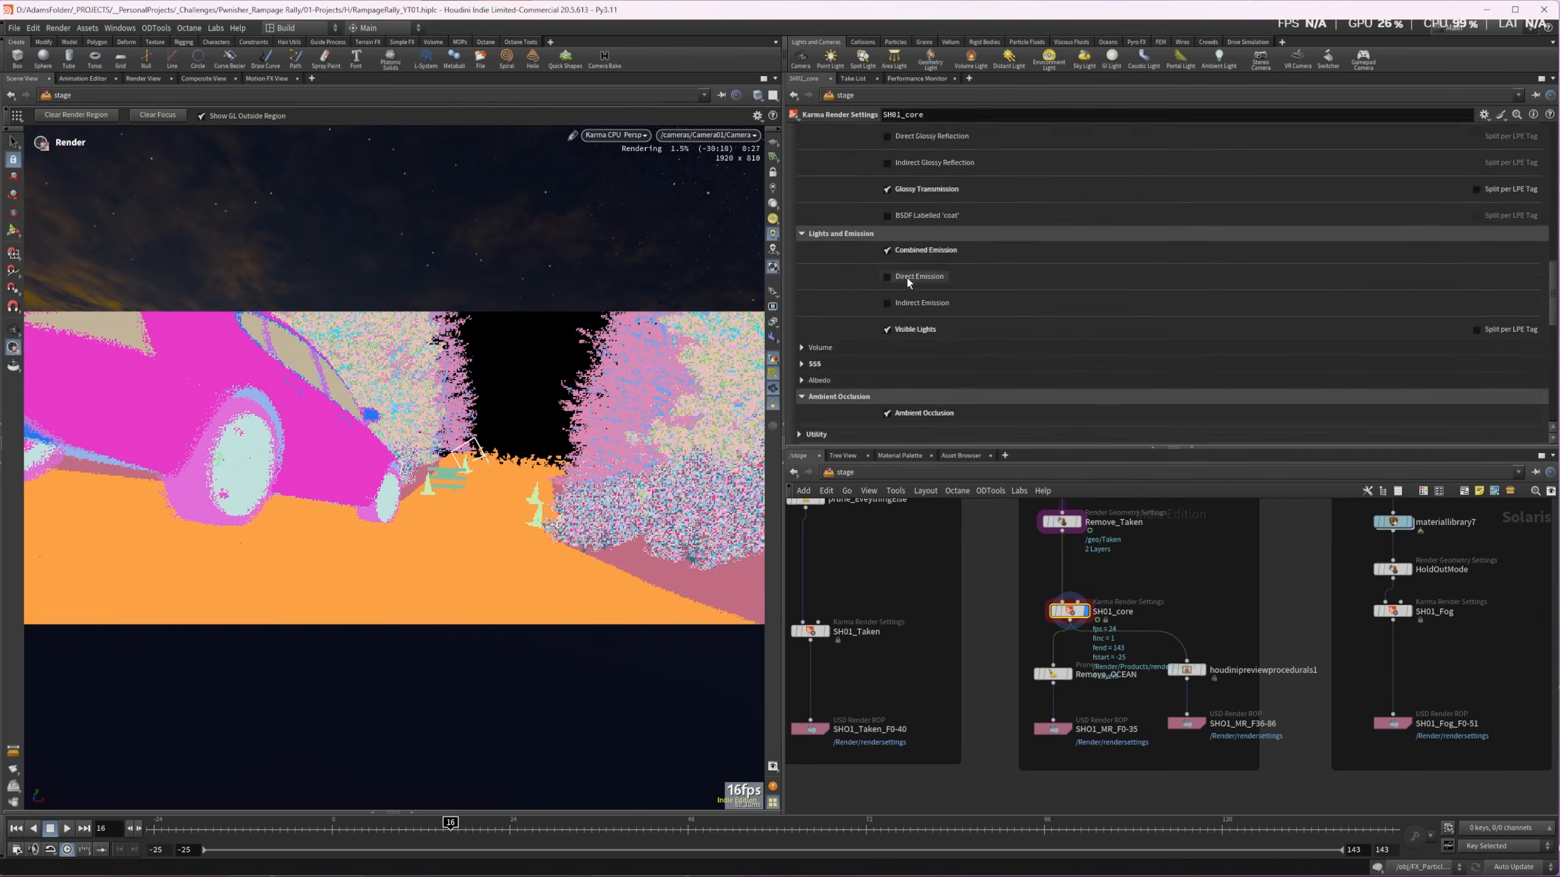
left_click(772, 359)
left_click(804, 339)
Open SH01_core's image filters and review the denoiser choice and the list of AOVs it is applied to
scroll(914, 304, "up", 8)
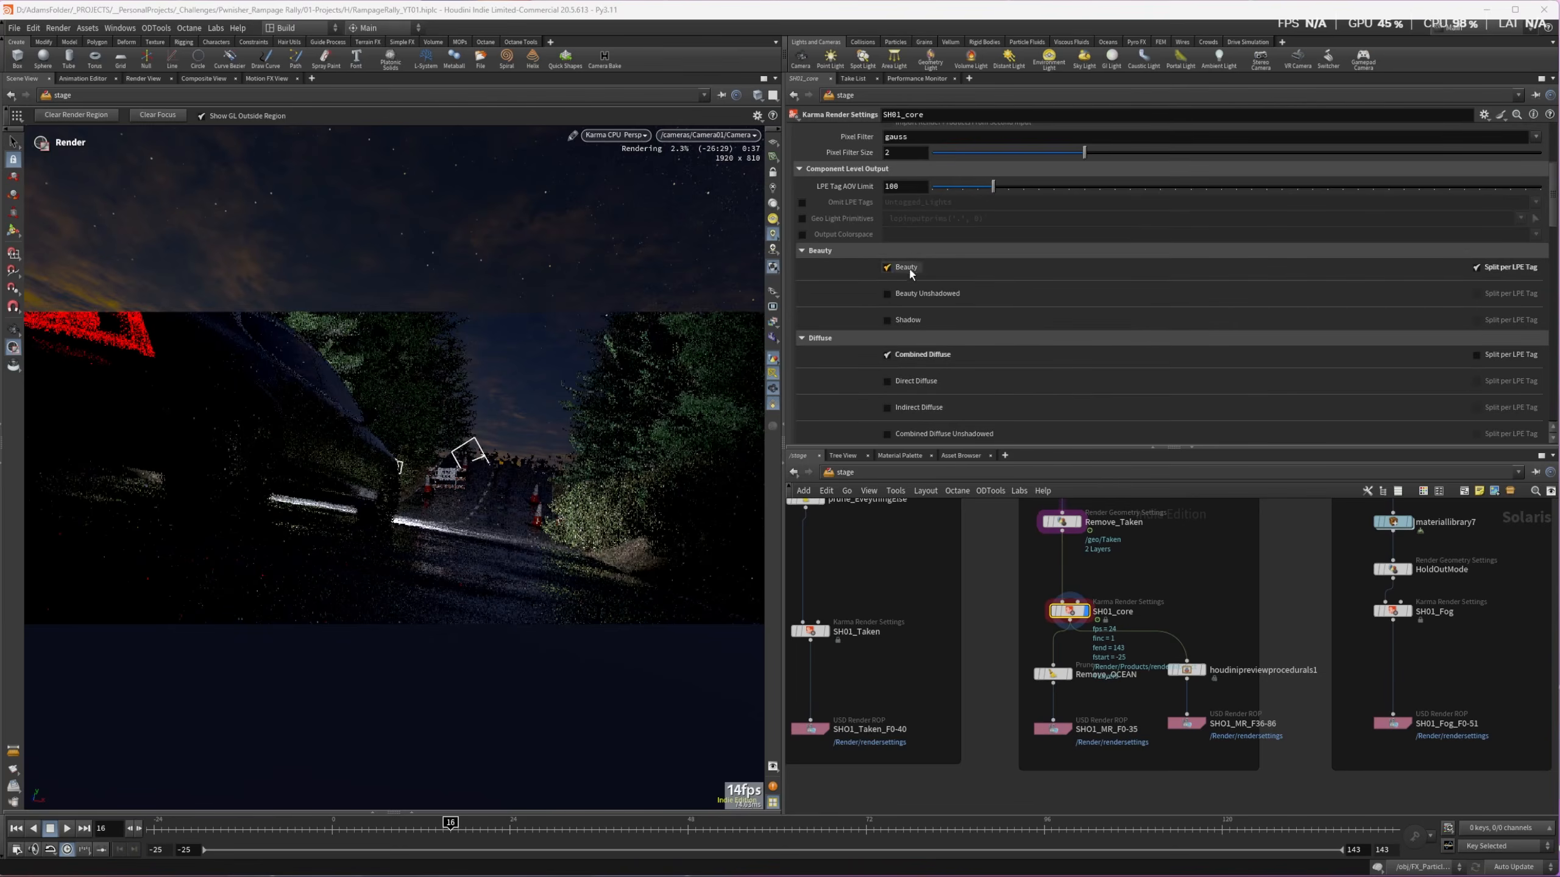
scroll(945, 292, "up", 2)
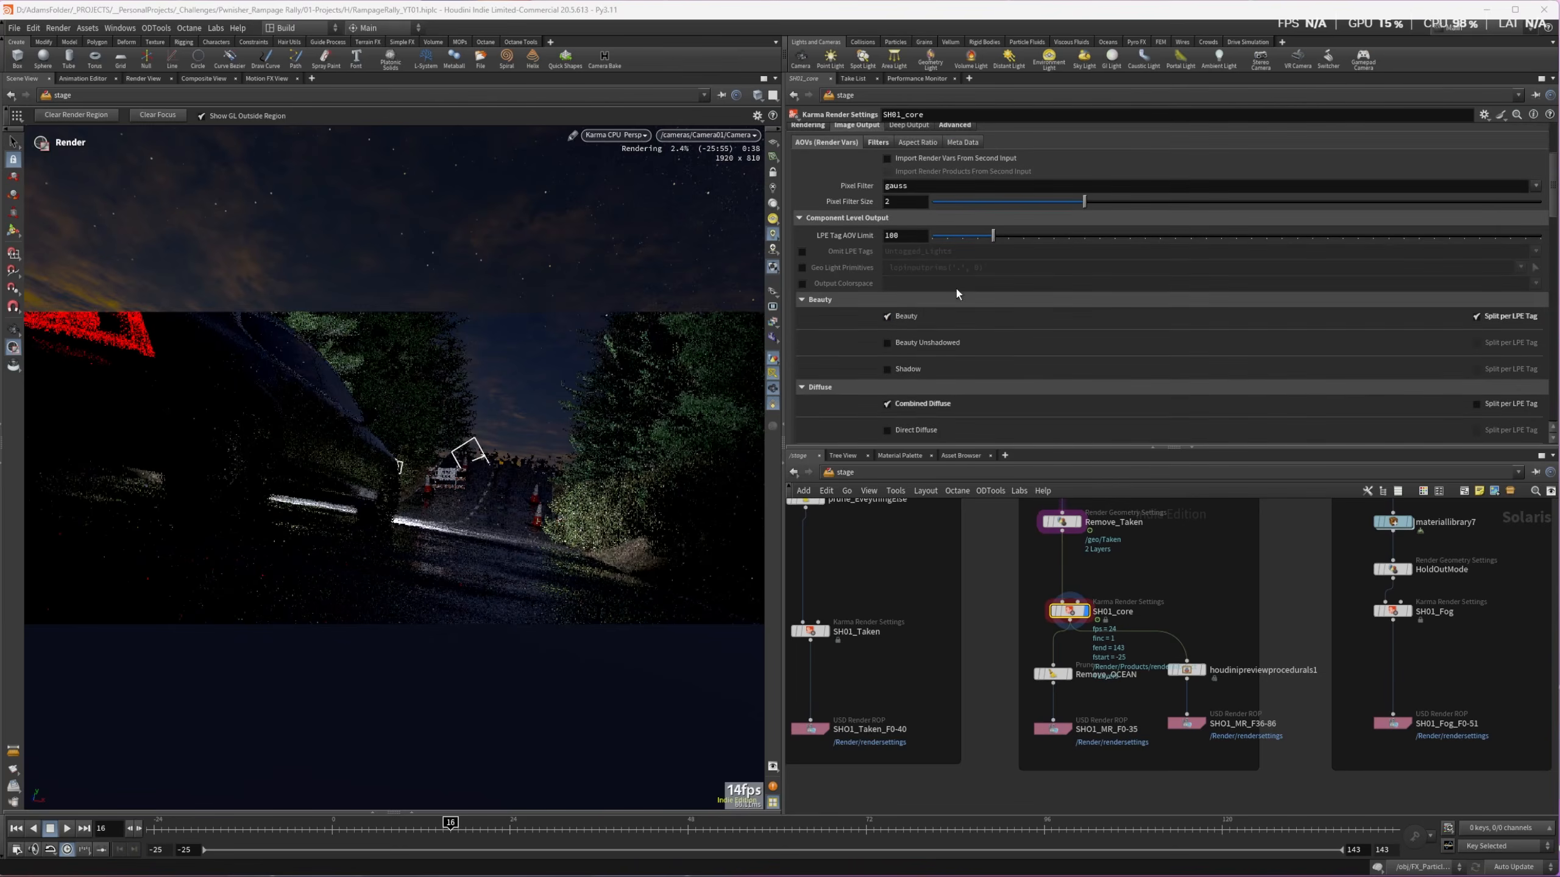
scroll(884, 233, "up", 3)
left_click(879, 223)
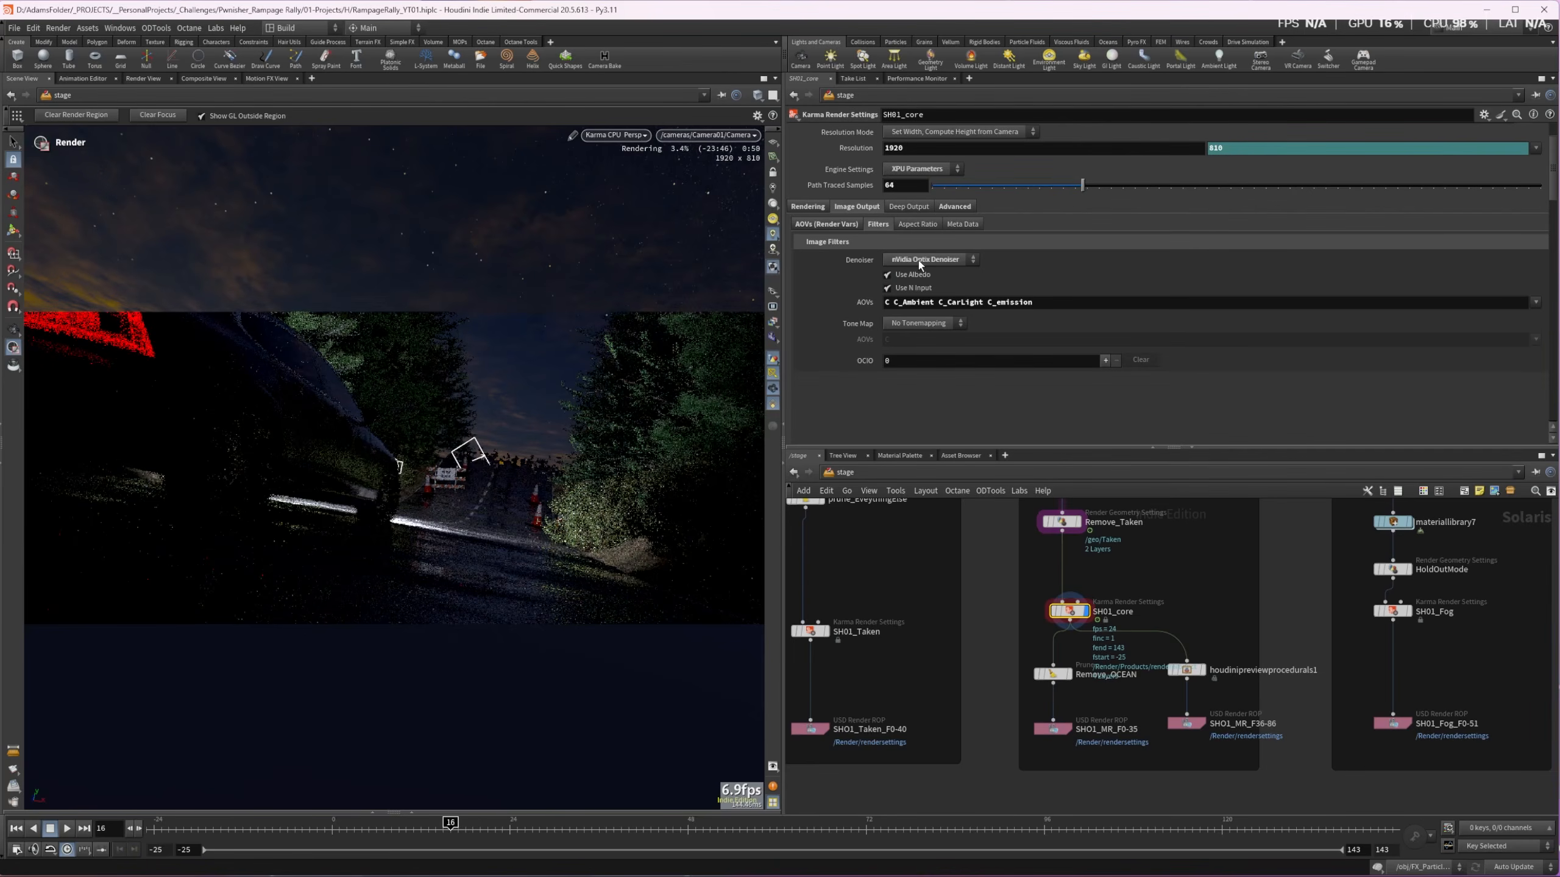
left_click(887, 303)
key("End")
double_click(887, 303)
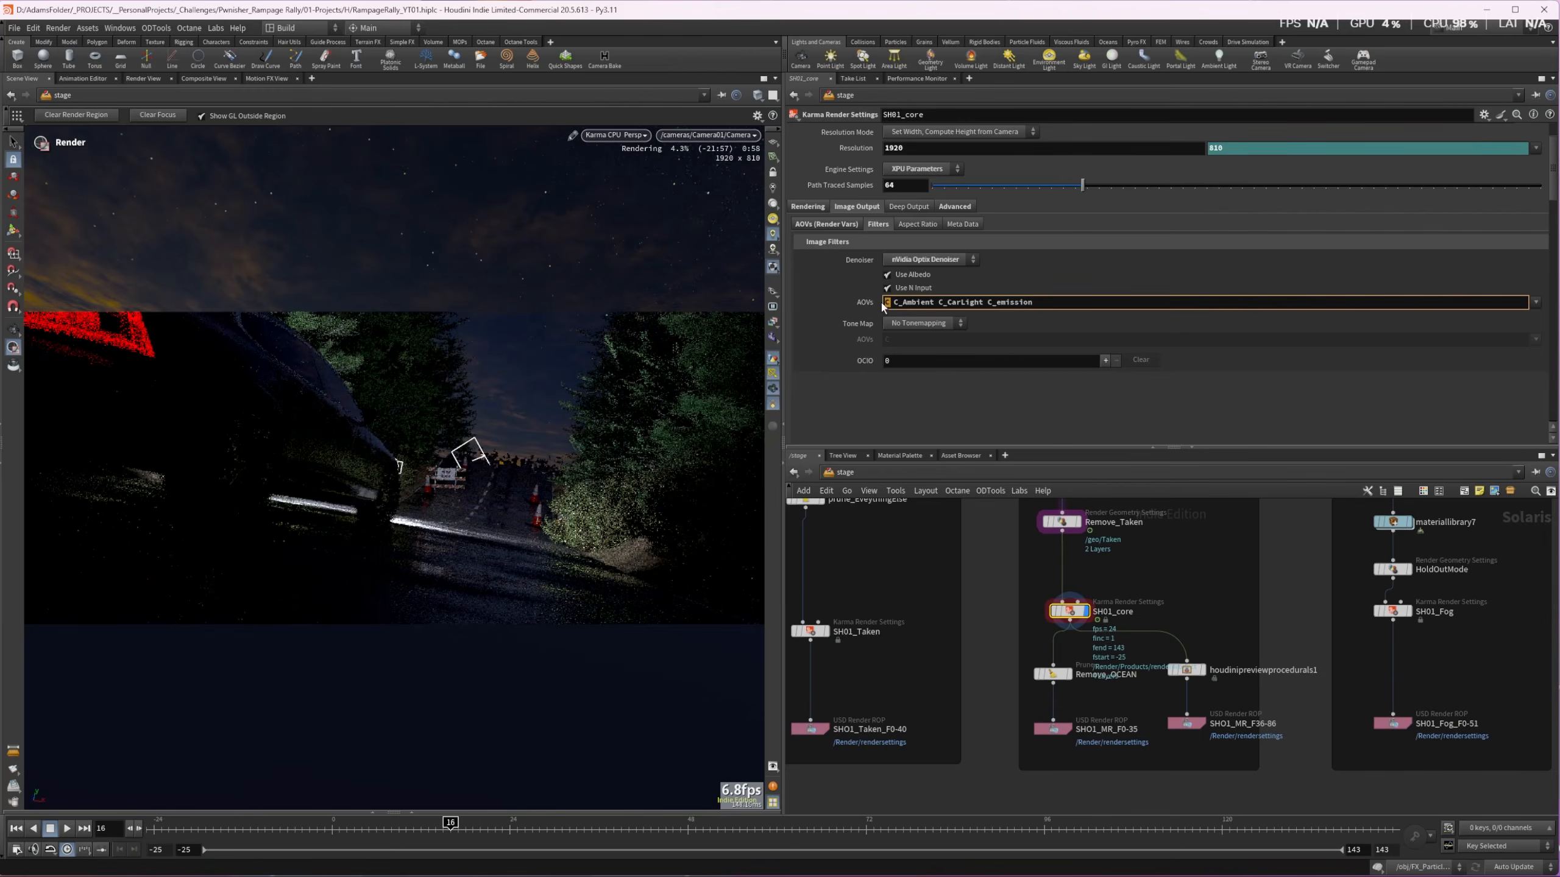
left_click(918, 302)
left_click(997, 303)
Open the Remove_OCEAN prune node to check its target primitives, and switch the viewport renderer to Houdini VK
middle_click_drag(1067, 677, 1058, 616)
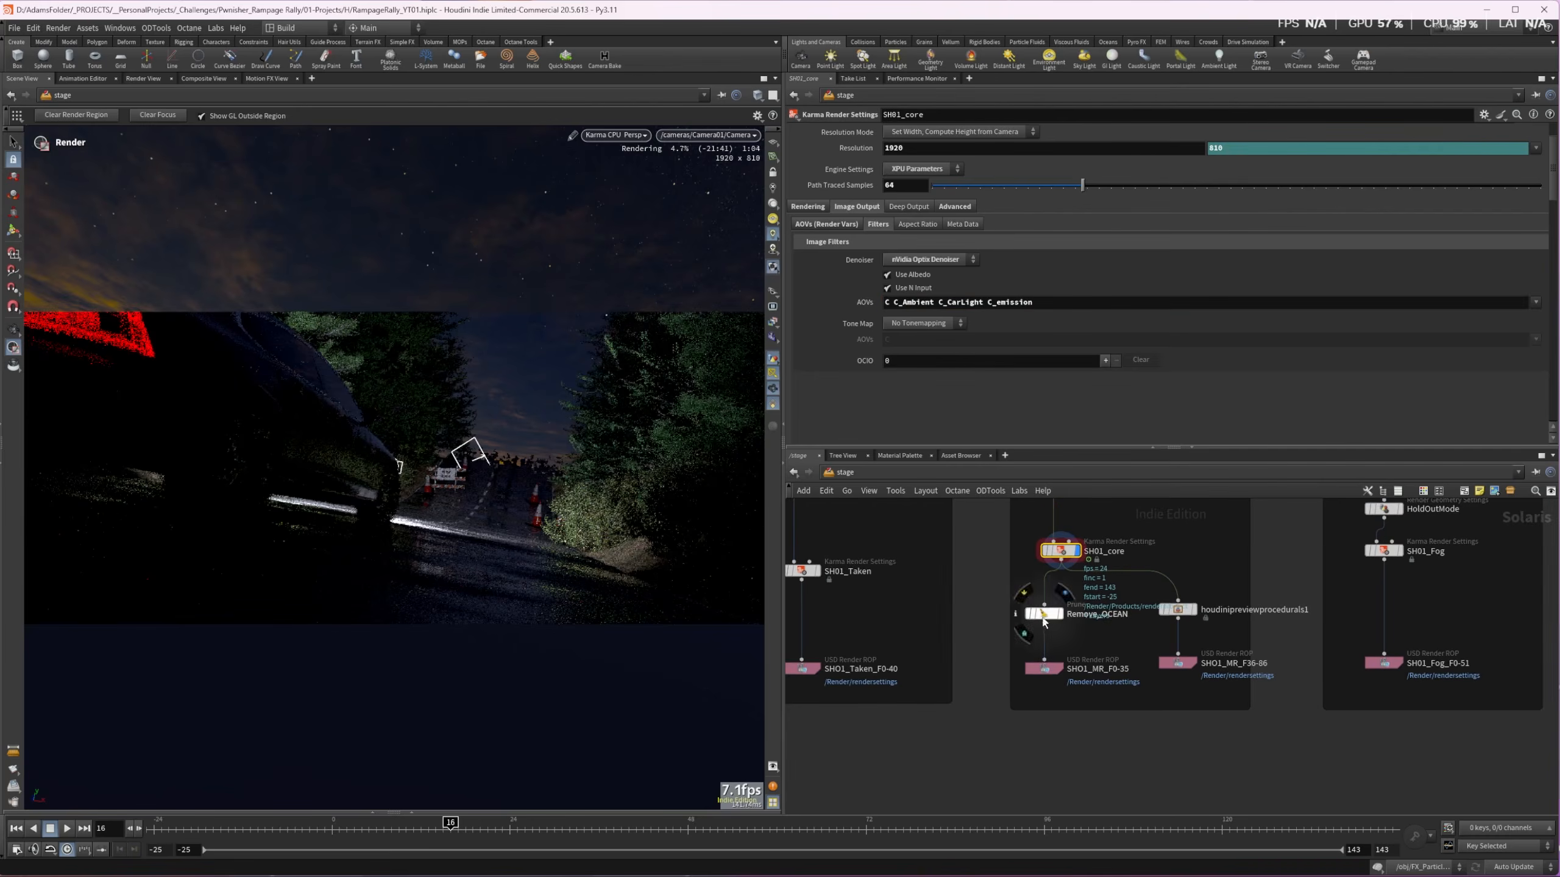
left_click(1044, 614)
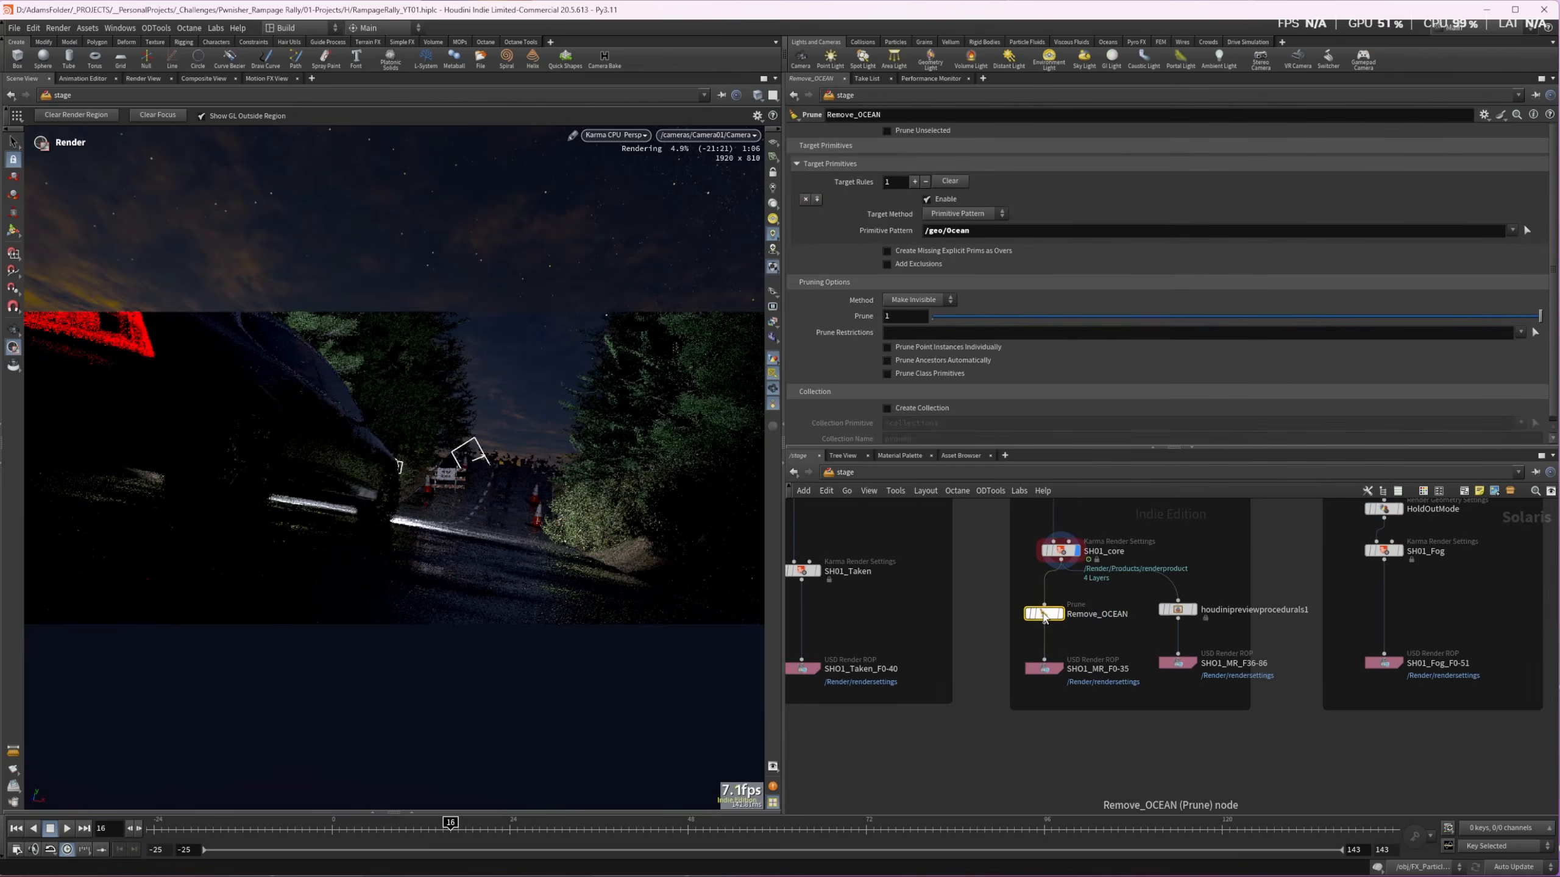
middle_click_drag(1046, 618, 1042, 703)
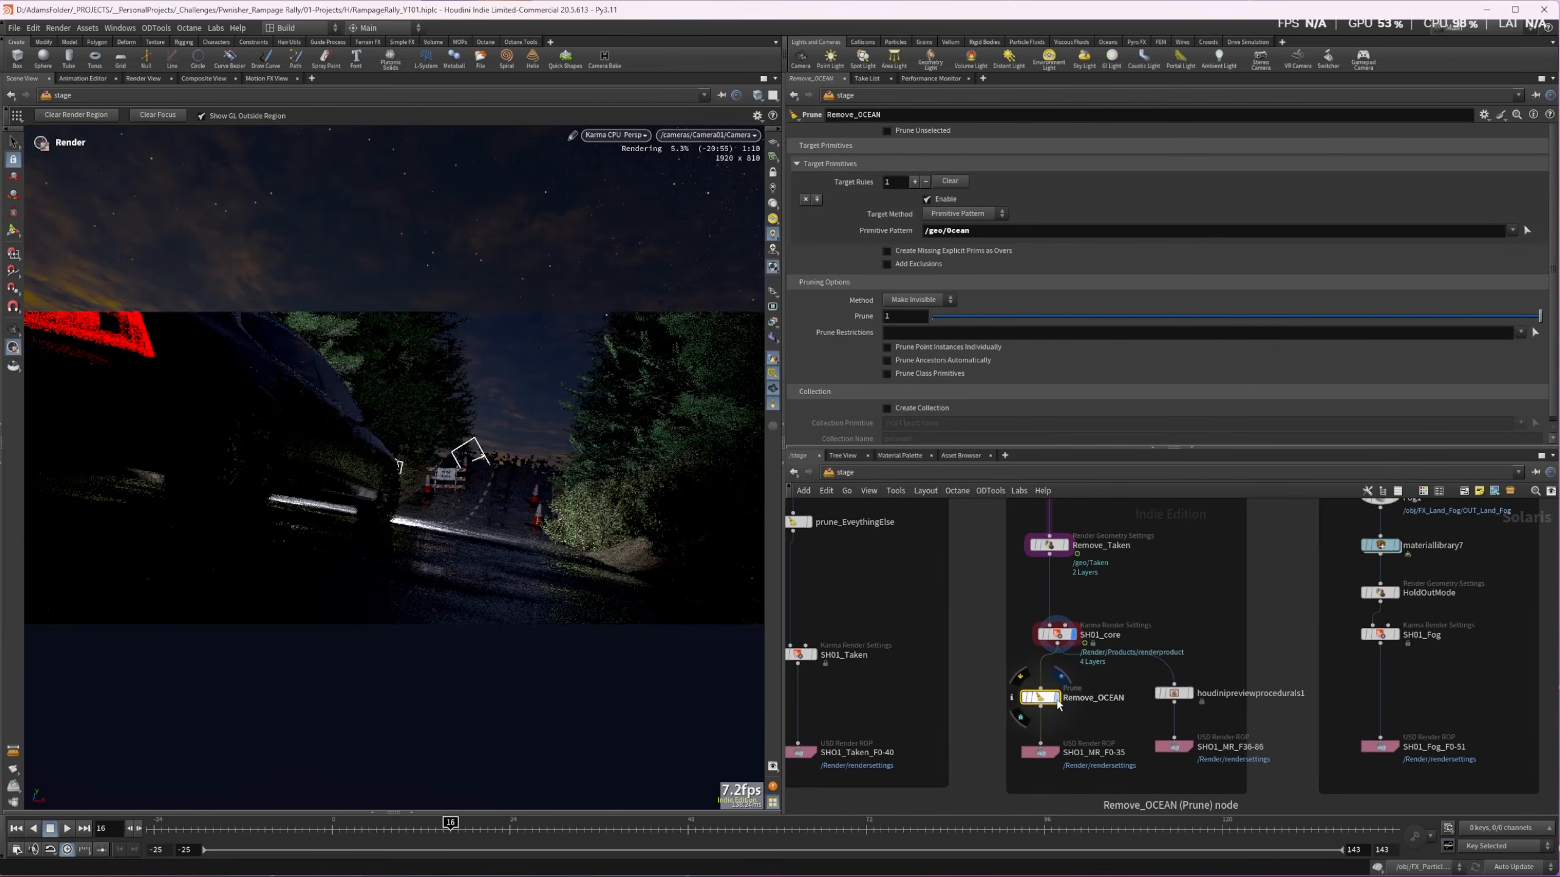
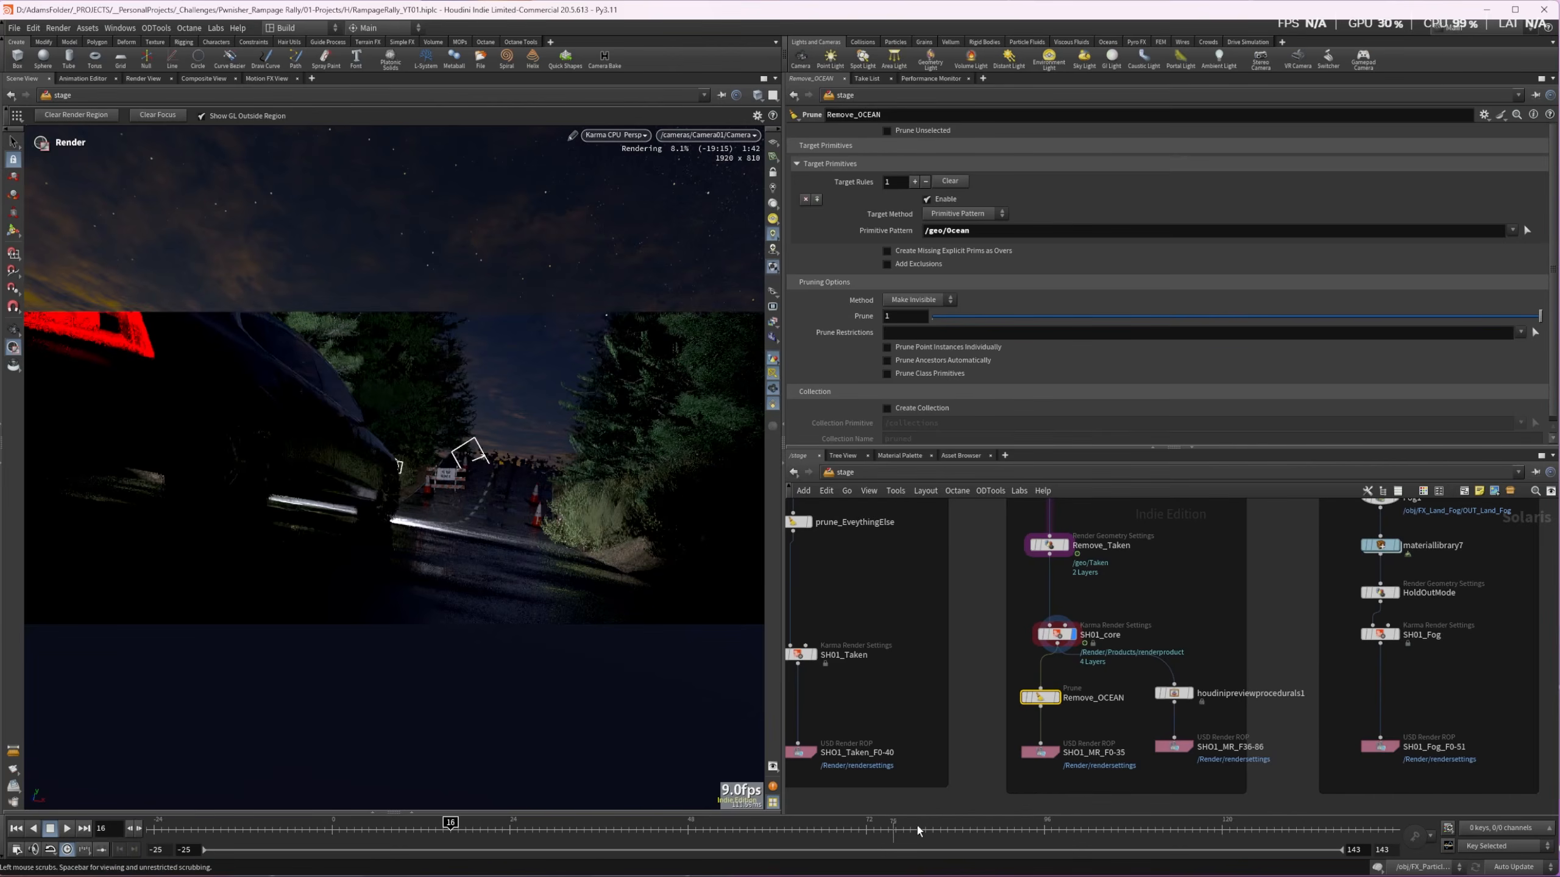
left_click(640, 139)
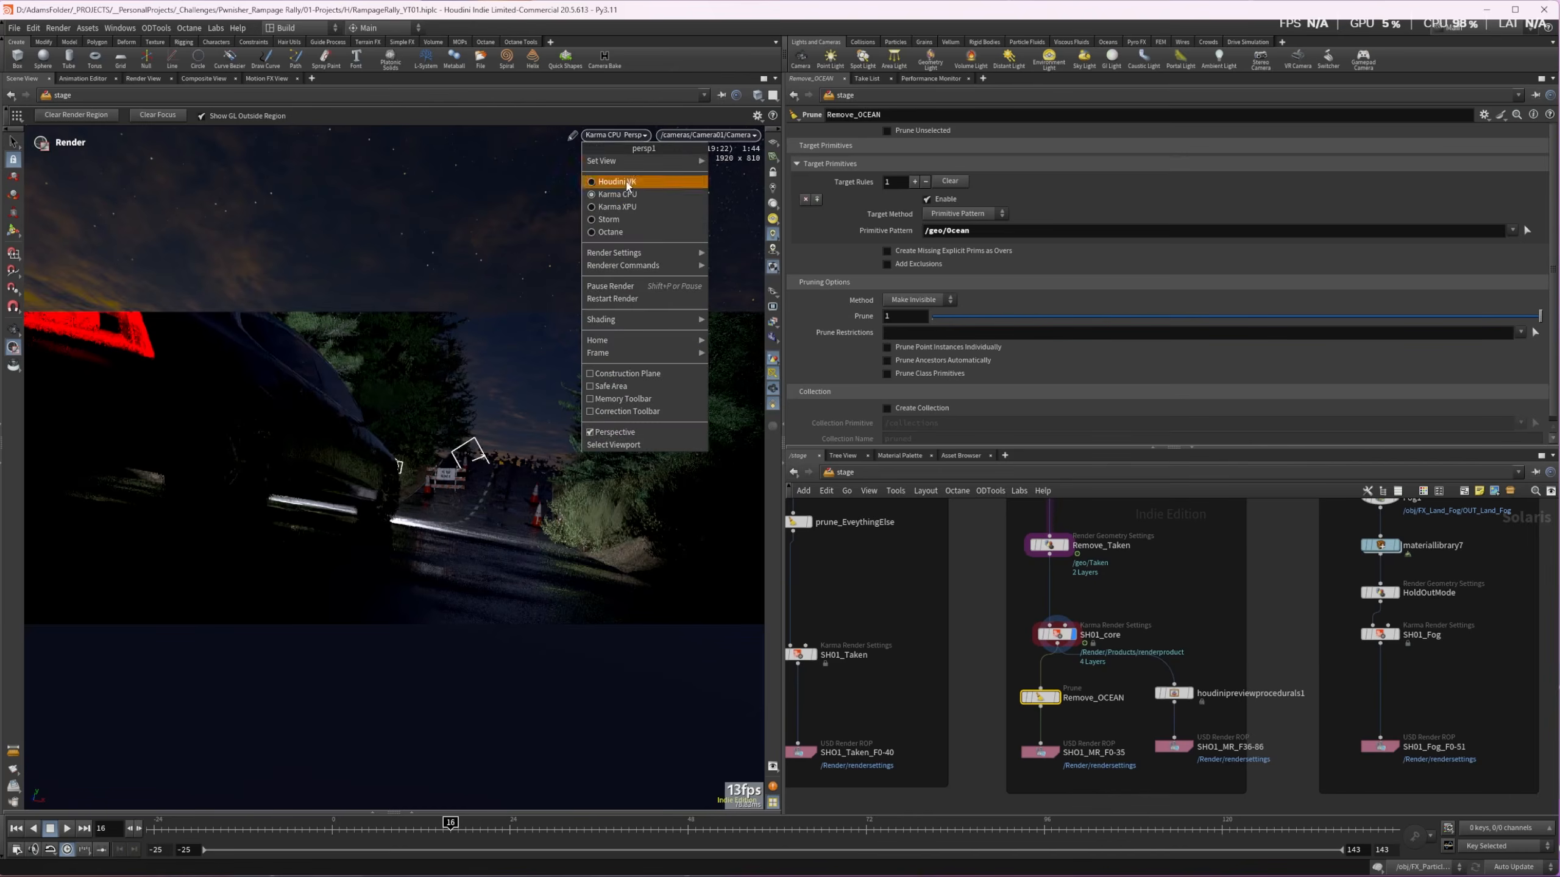
left_click(628, 184)
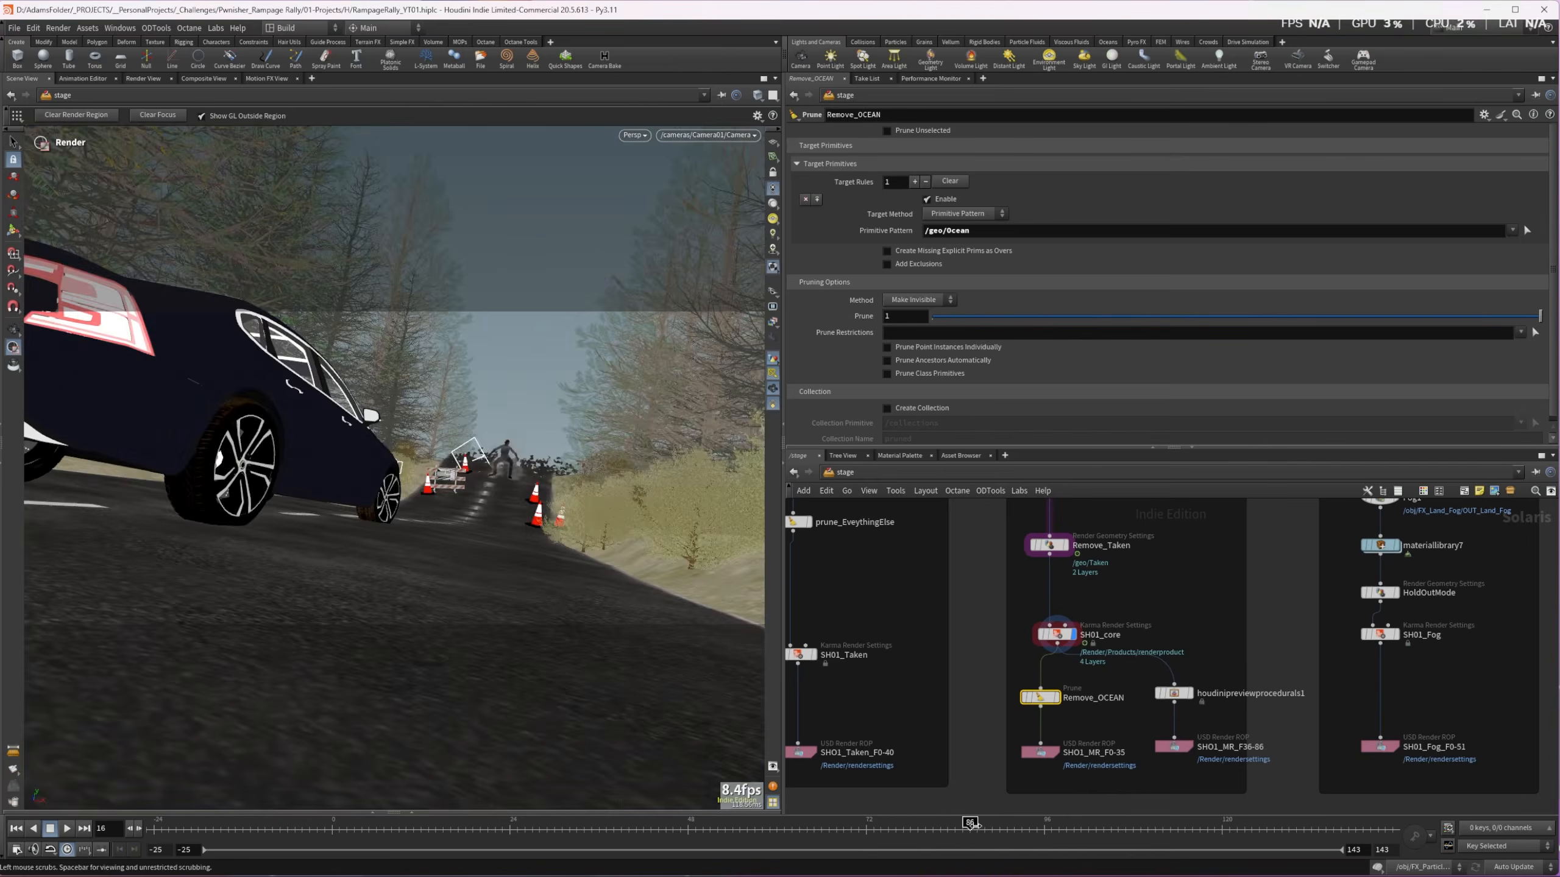
Go to frame 86 and inspect the car and ocean surface from a free view outside Camera01
left_click(970, 830)
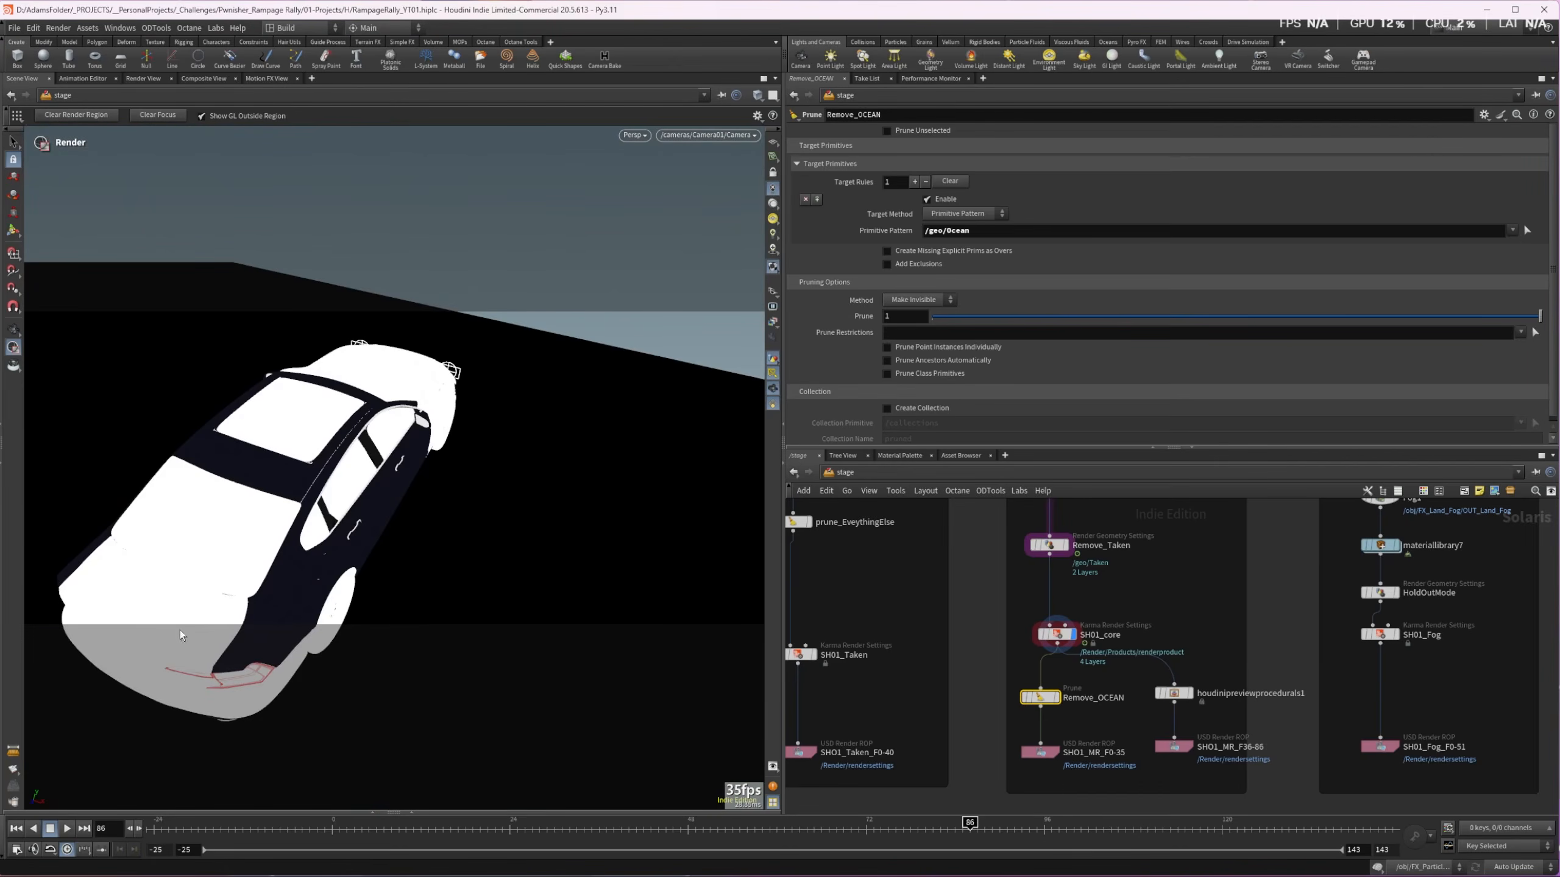
key("Escape")
scroll(264, 561, "down", 5)
middle_click_drag(264, 561, 415, 435)
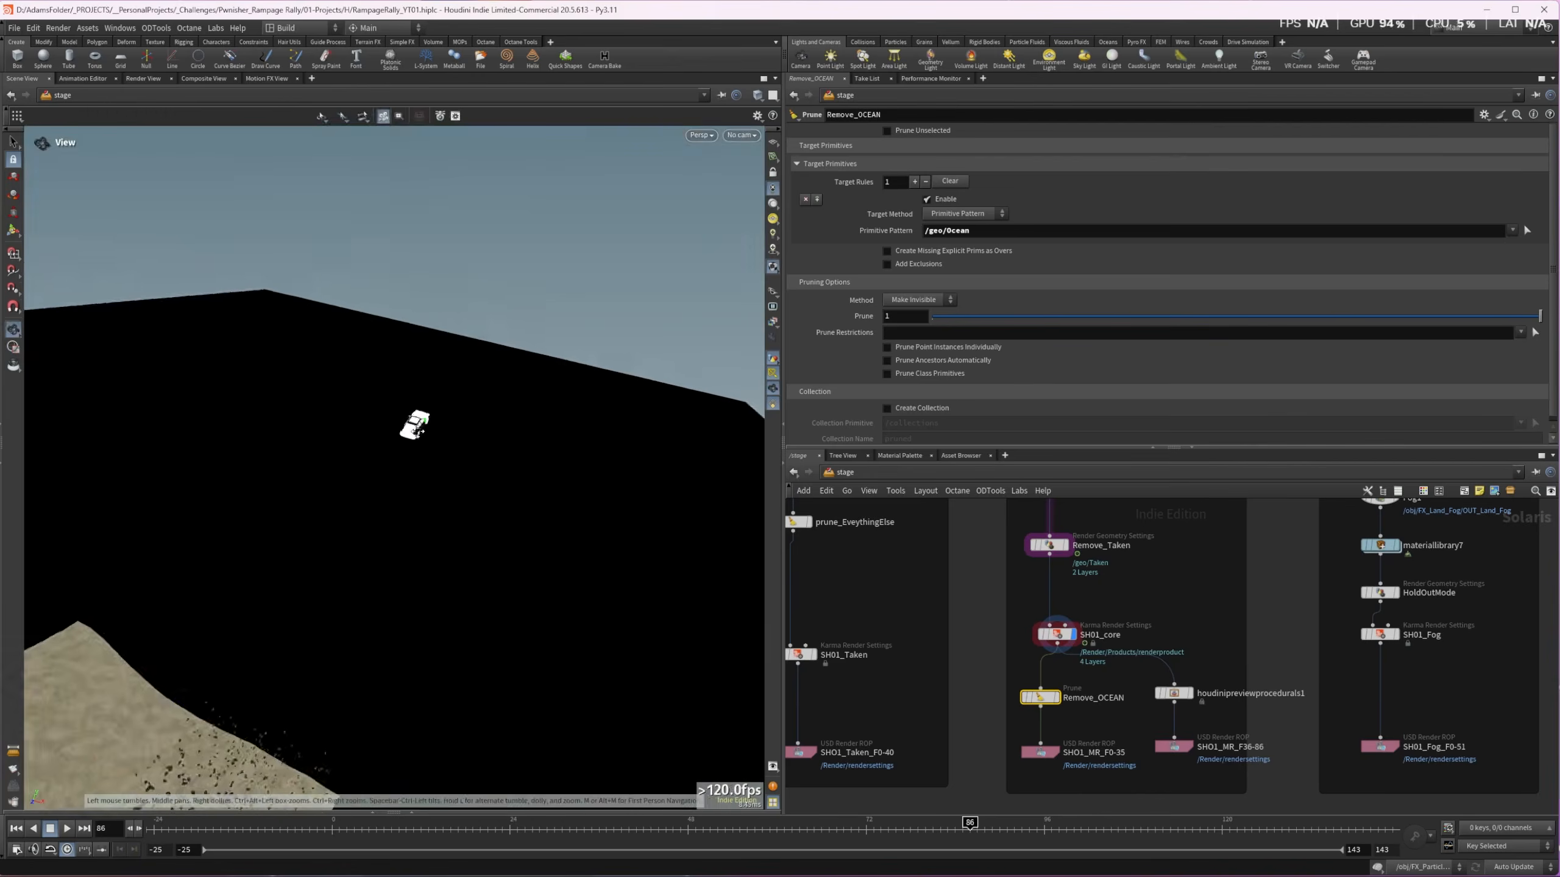
middle_click_drag(236, 658, 407, 435)
left_click_drag(470, 587, 447, 577)
middle_click_drag(588, 193, 316, 393, "alt")
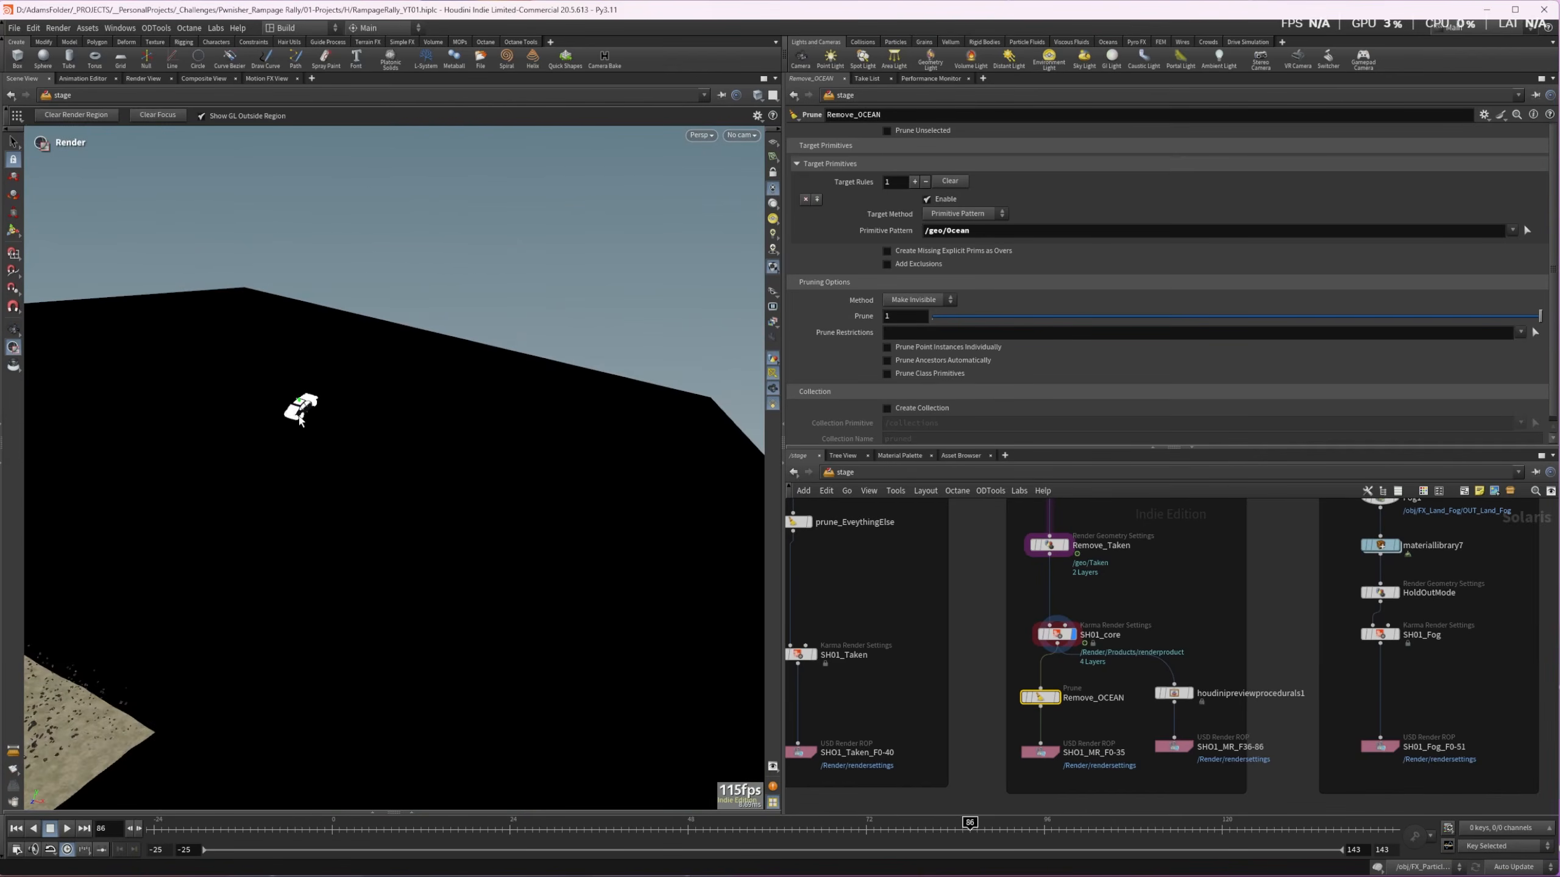
Display the Taken pass's prune_EveythingElse node at frame 22 and check its target primitives
scroll(1220, 783, "down", 3)
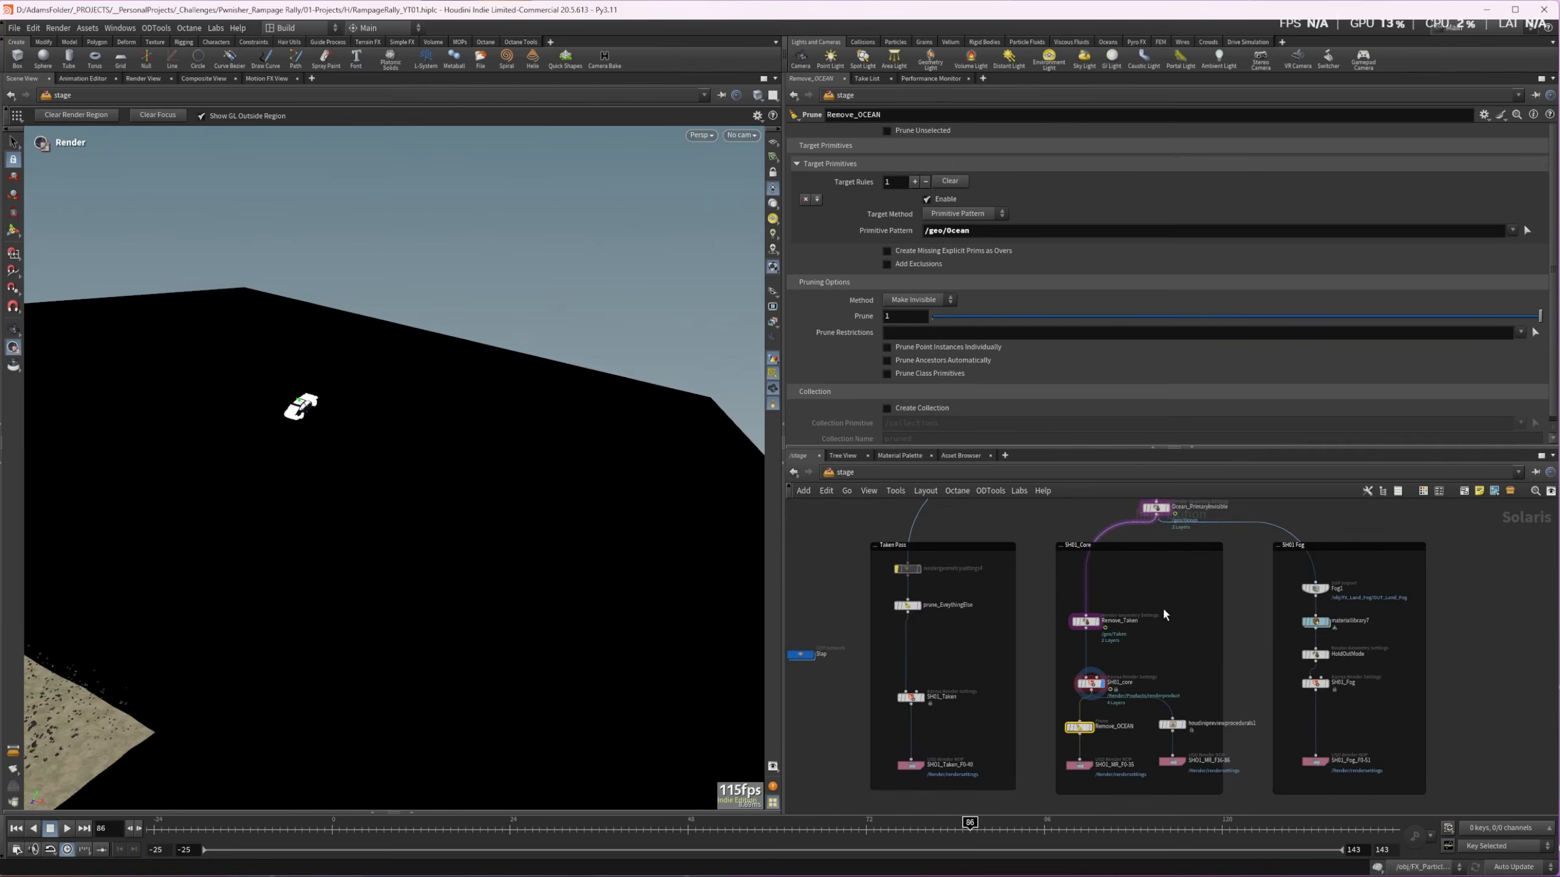
middle_click_drag(1170, 599, 1225, 567)
scroll(1216, 567, "down", 1)
scroll(1006, 577, "up", 3)
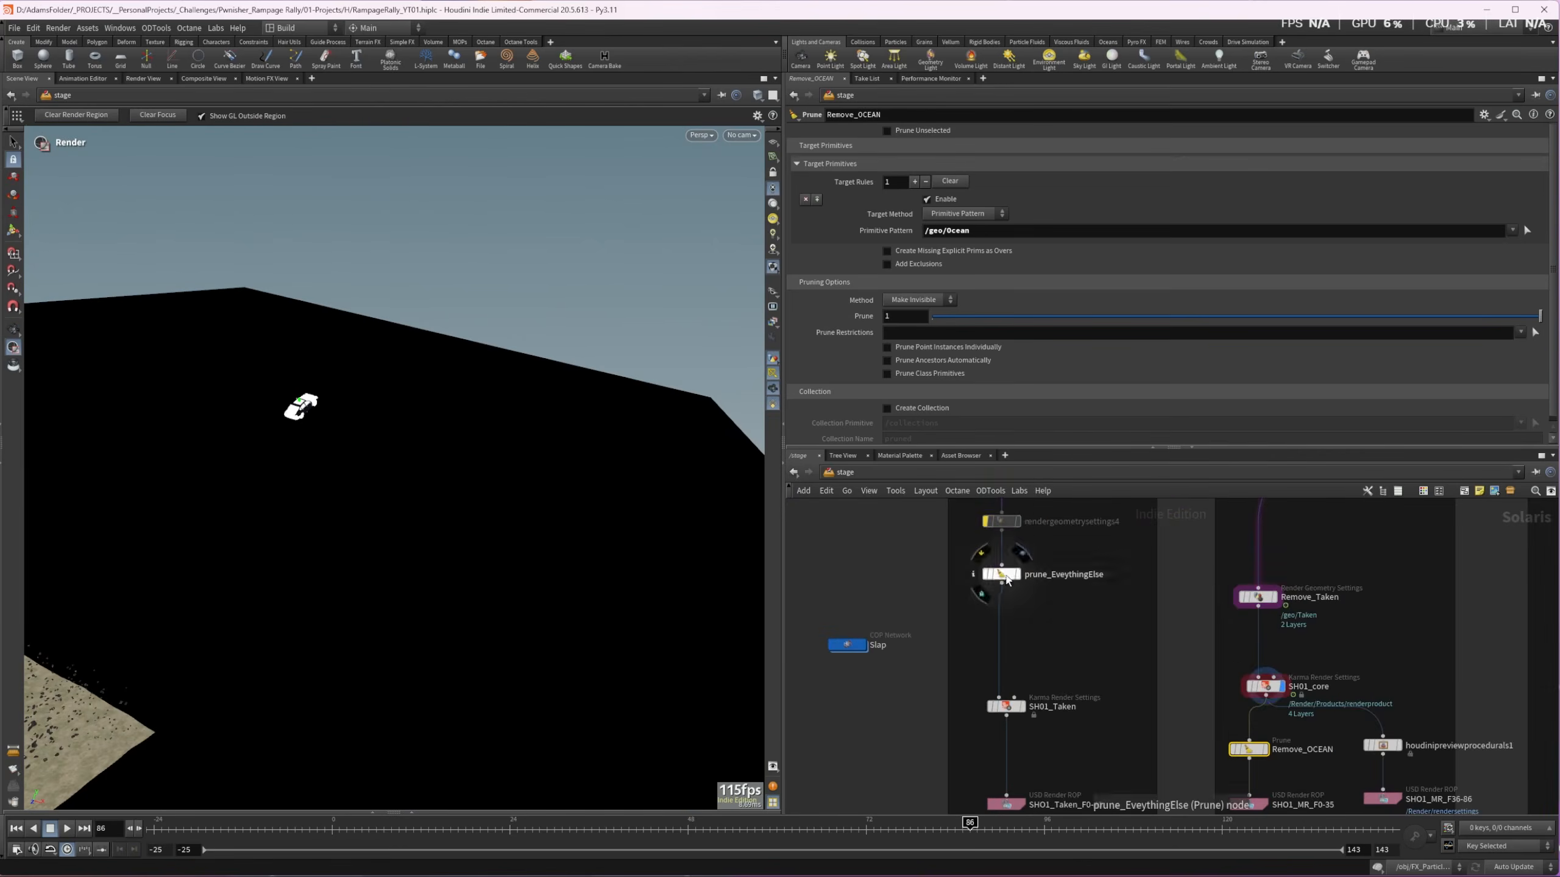
left_click(1016, 576)
left_click(999, 576)
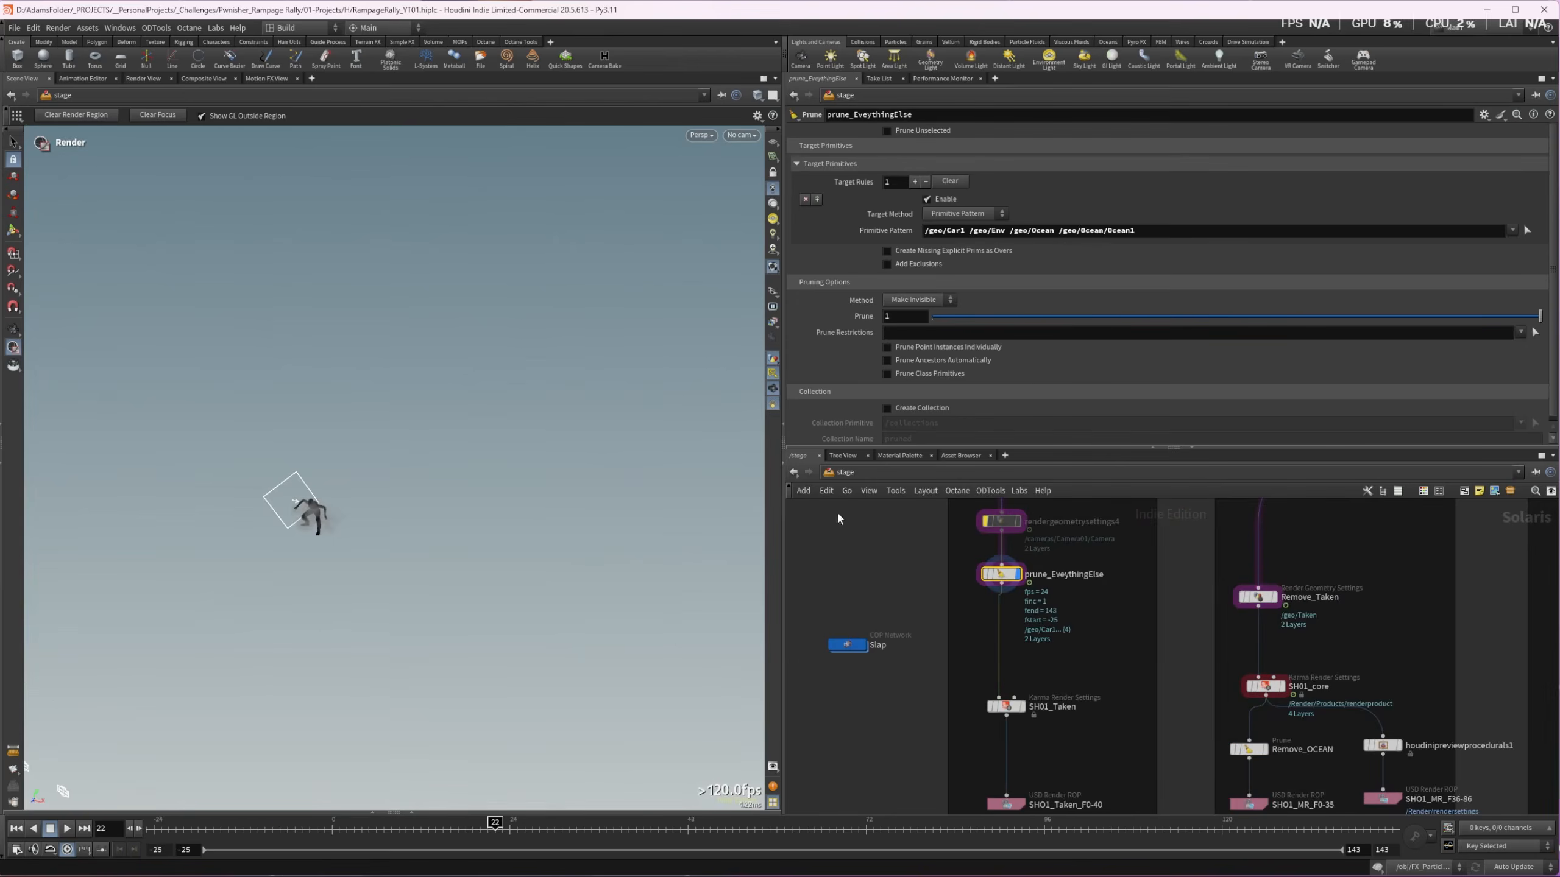
Open the SH01_Taken render settings and review the ray limits, including the Volume Limit
left_click(1010, 706)
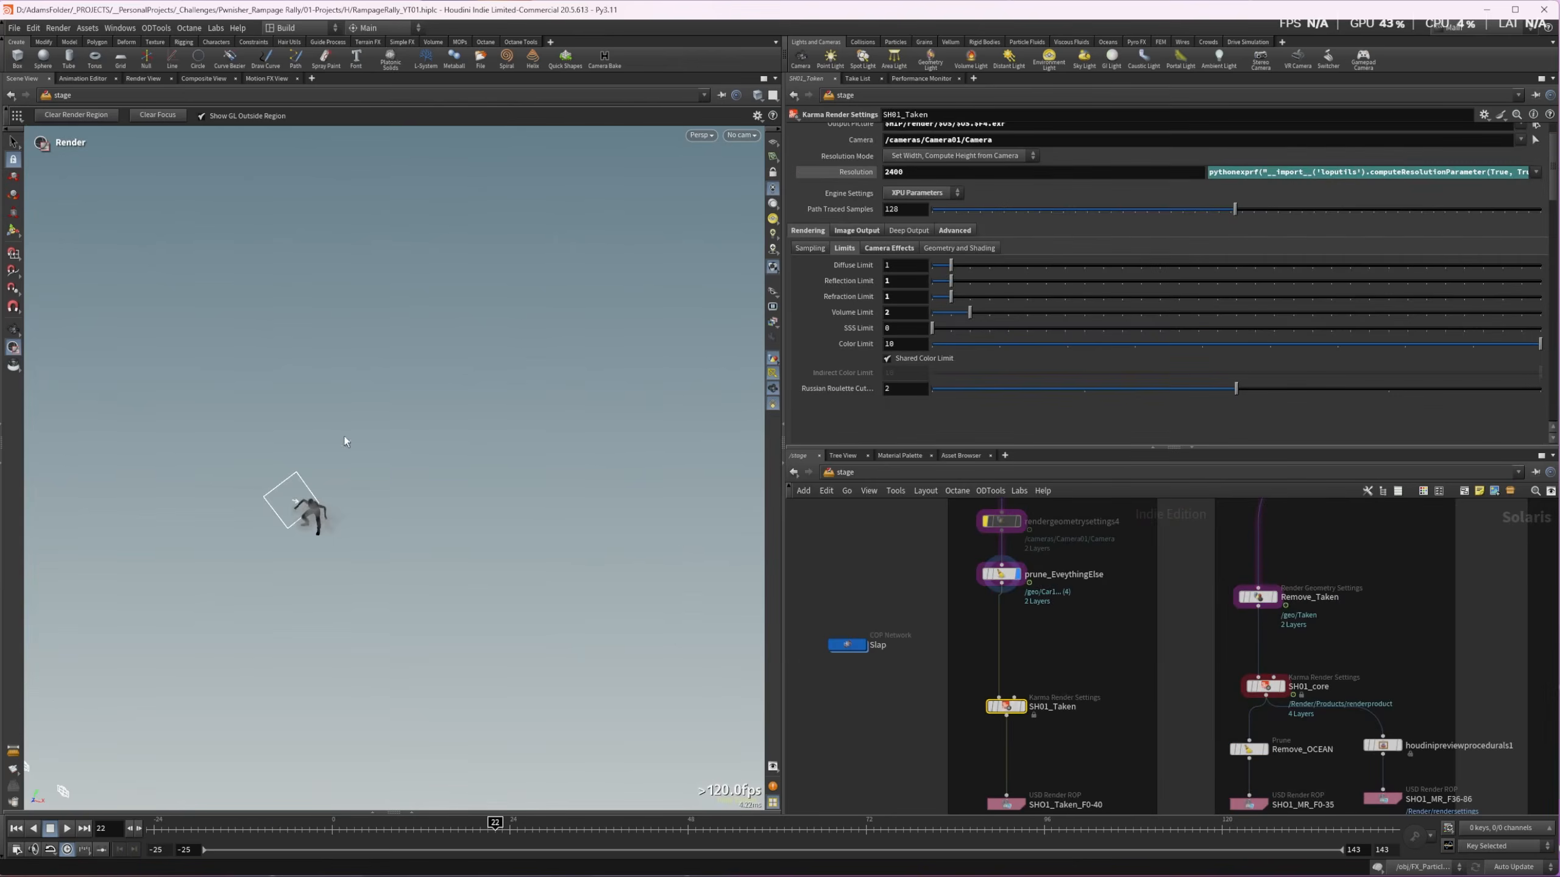
scroll(1047, 707, "down", 2)
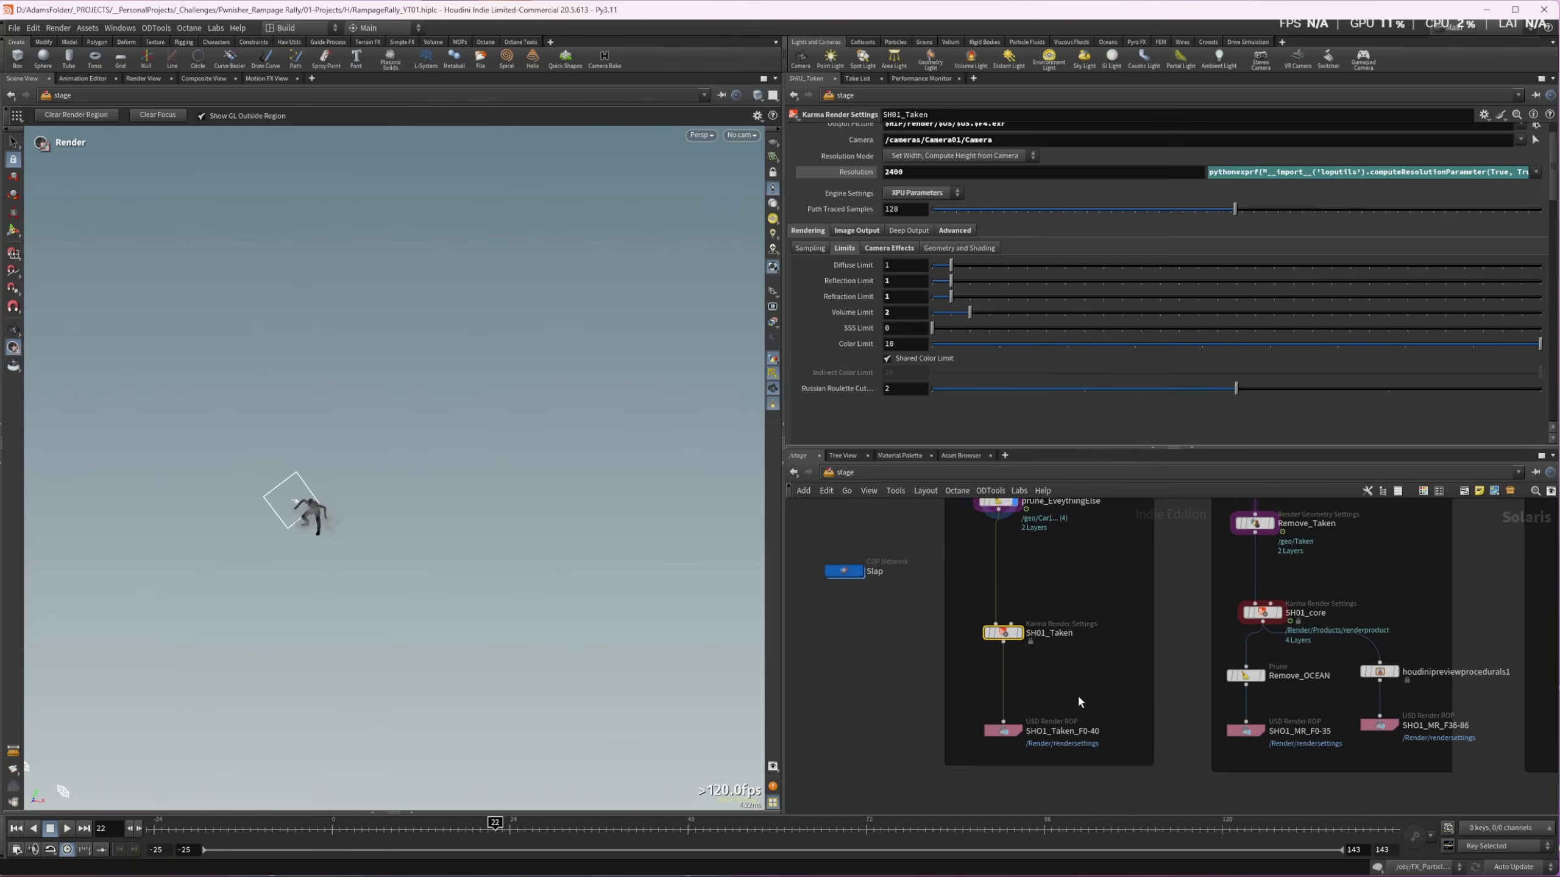
middle_click_drag(1096, 662, 1070, 708)
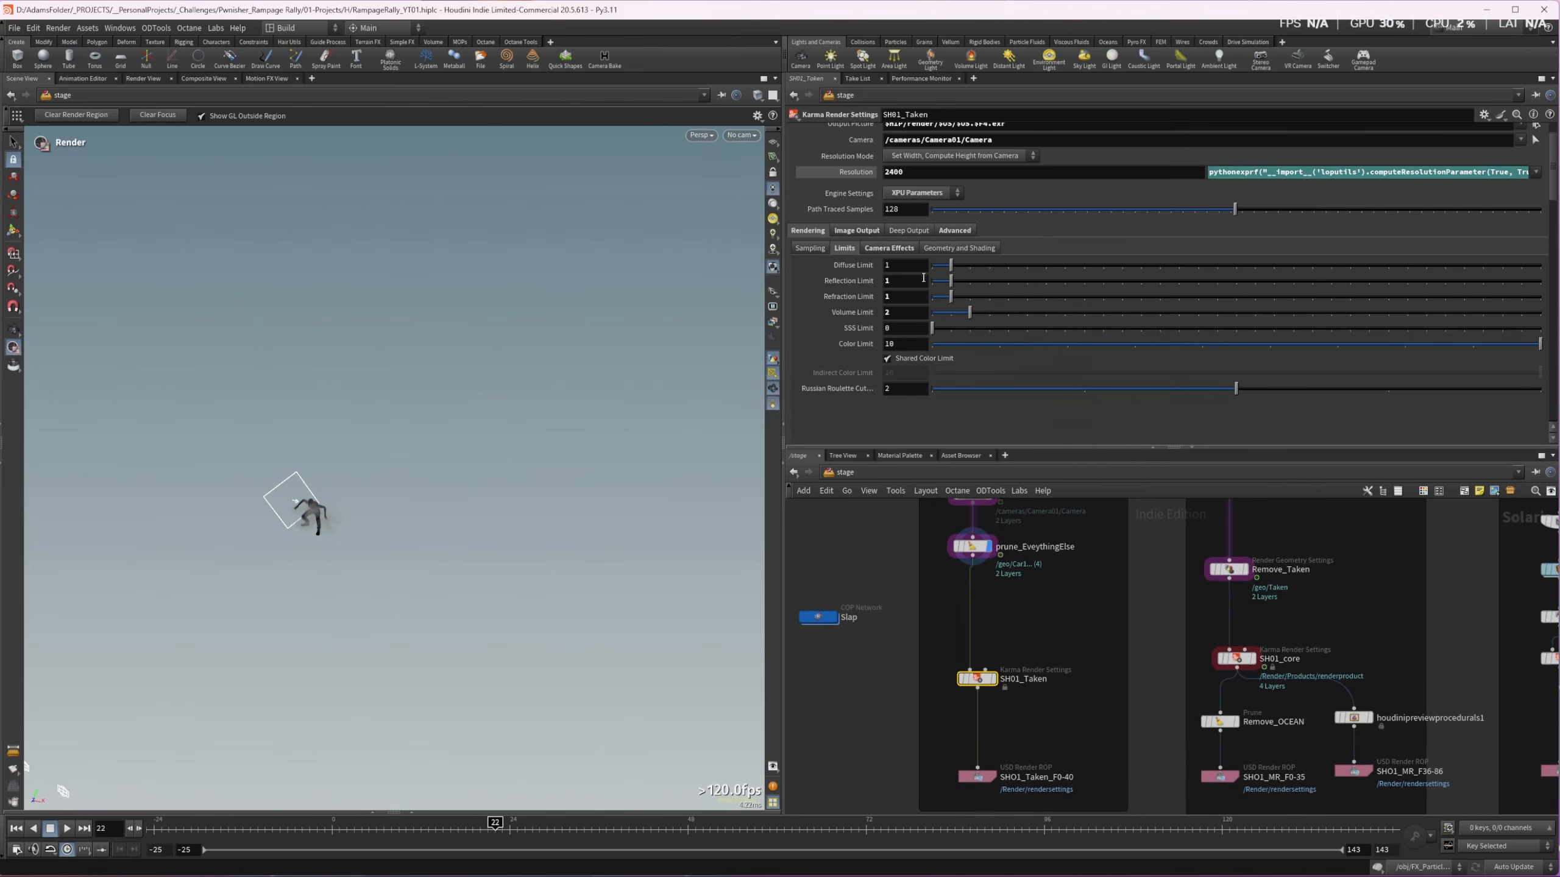
left_click(891, 312)
Render the isolated Taken character with Karma CPU and view it through Camera01
left_click(701, 134)
left_click(718, 194)
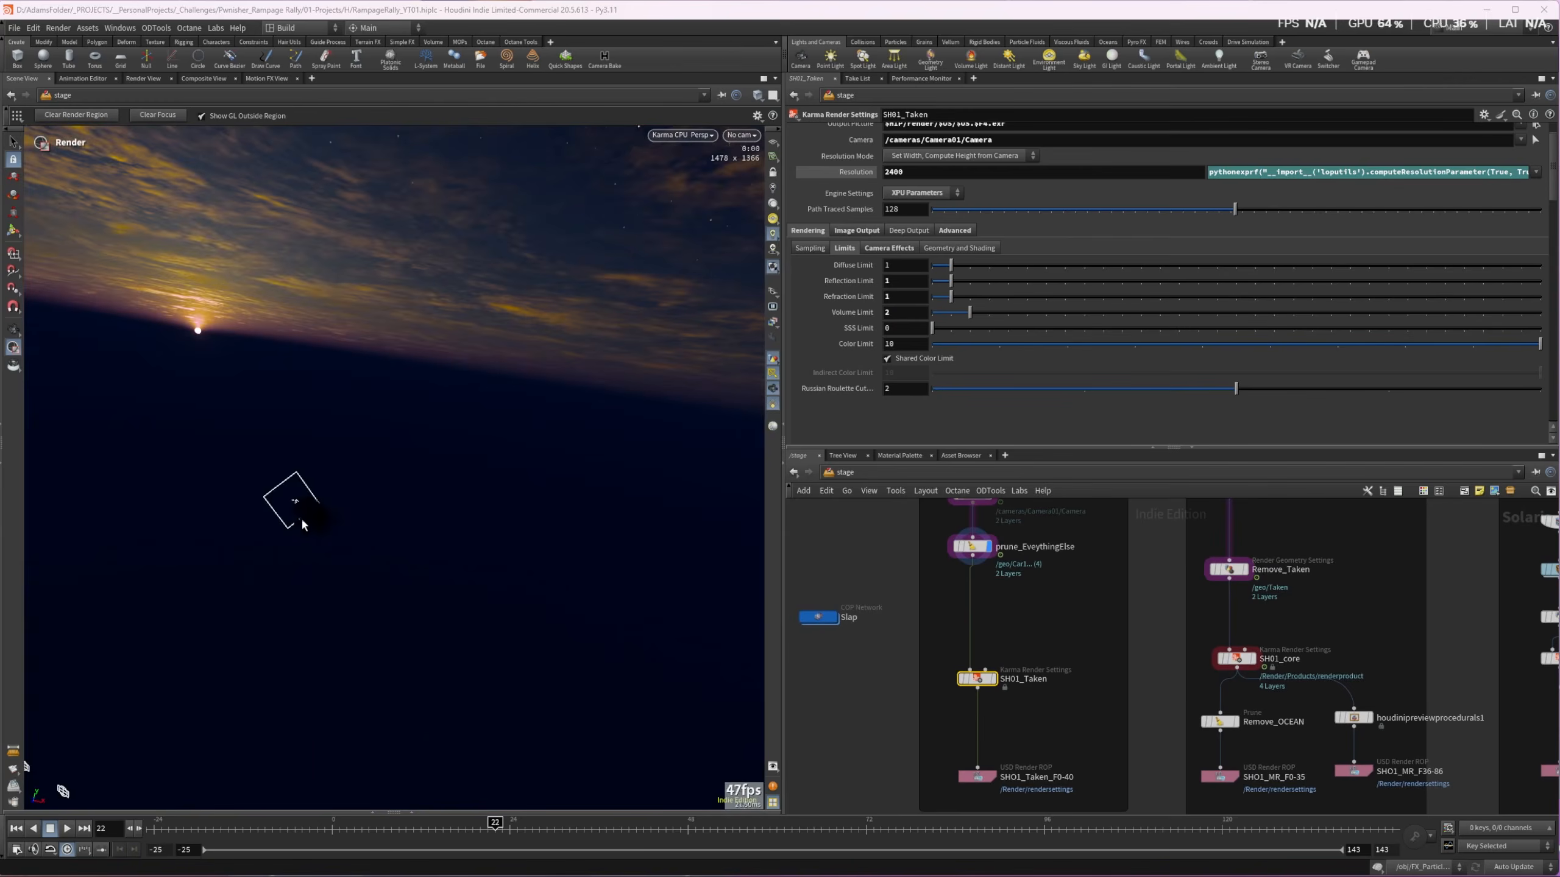
right_click_drag(317, 522, 485, 344, "alt")
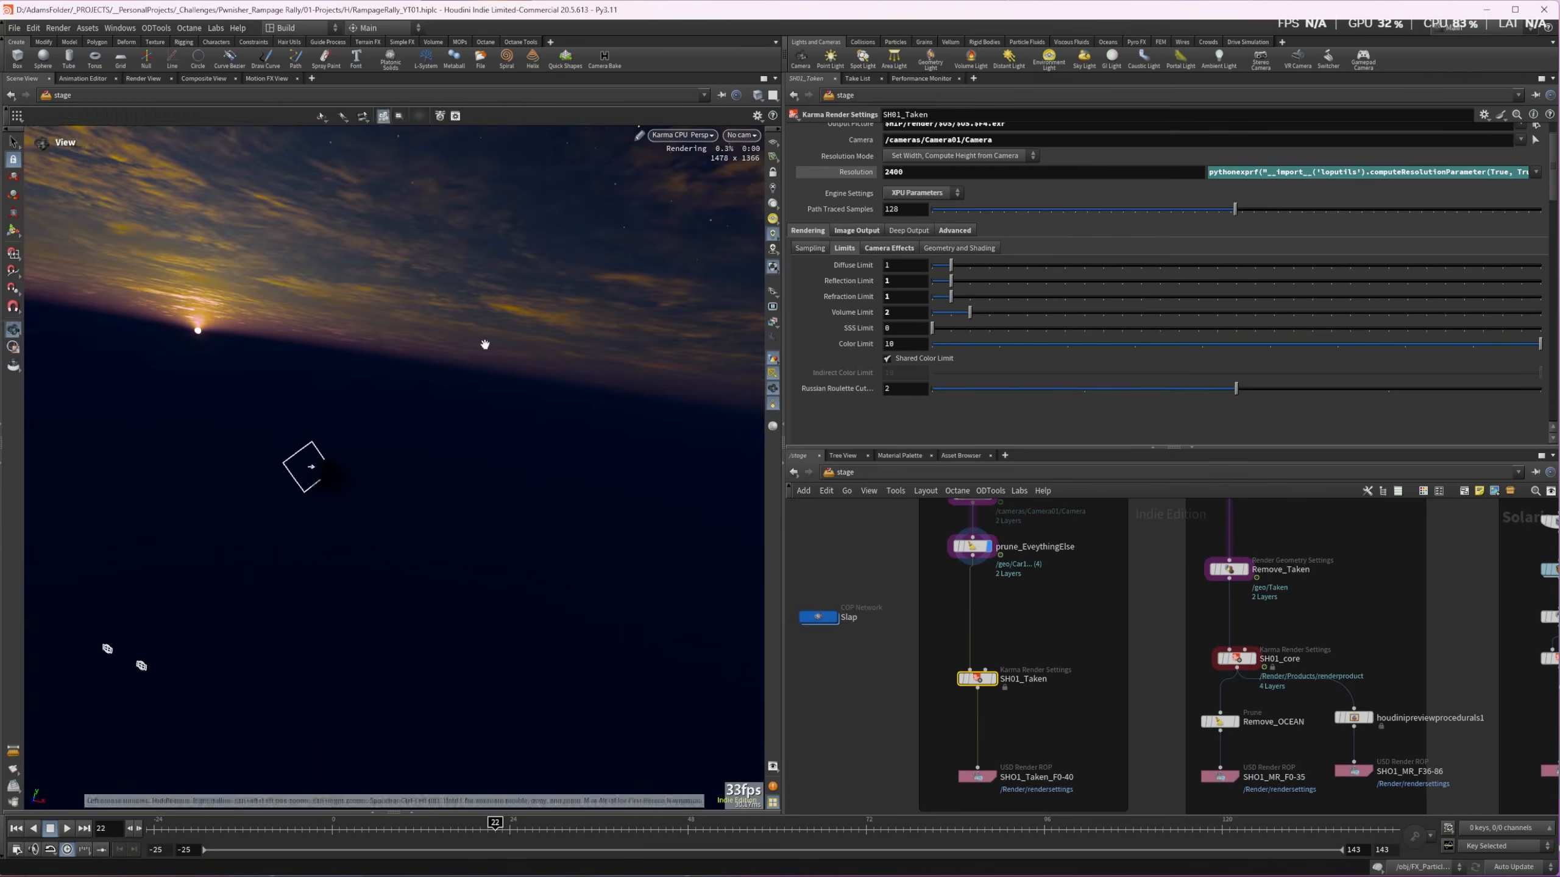
left_click(741, 134)
left_click(761, 164)
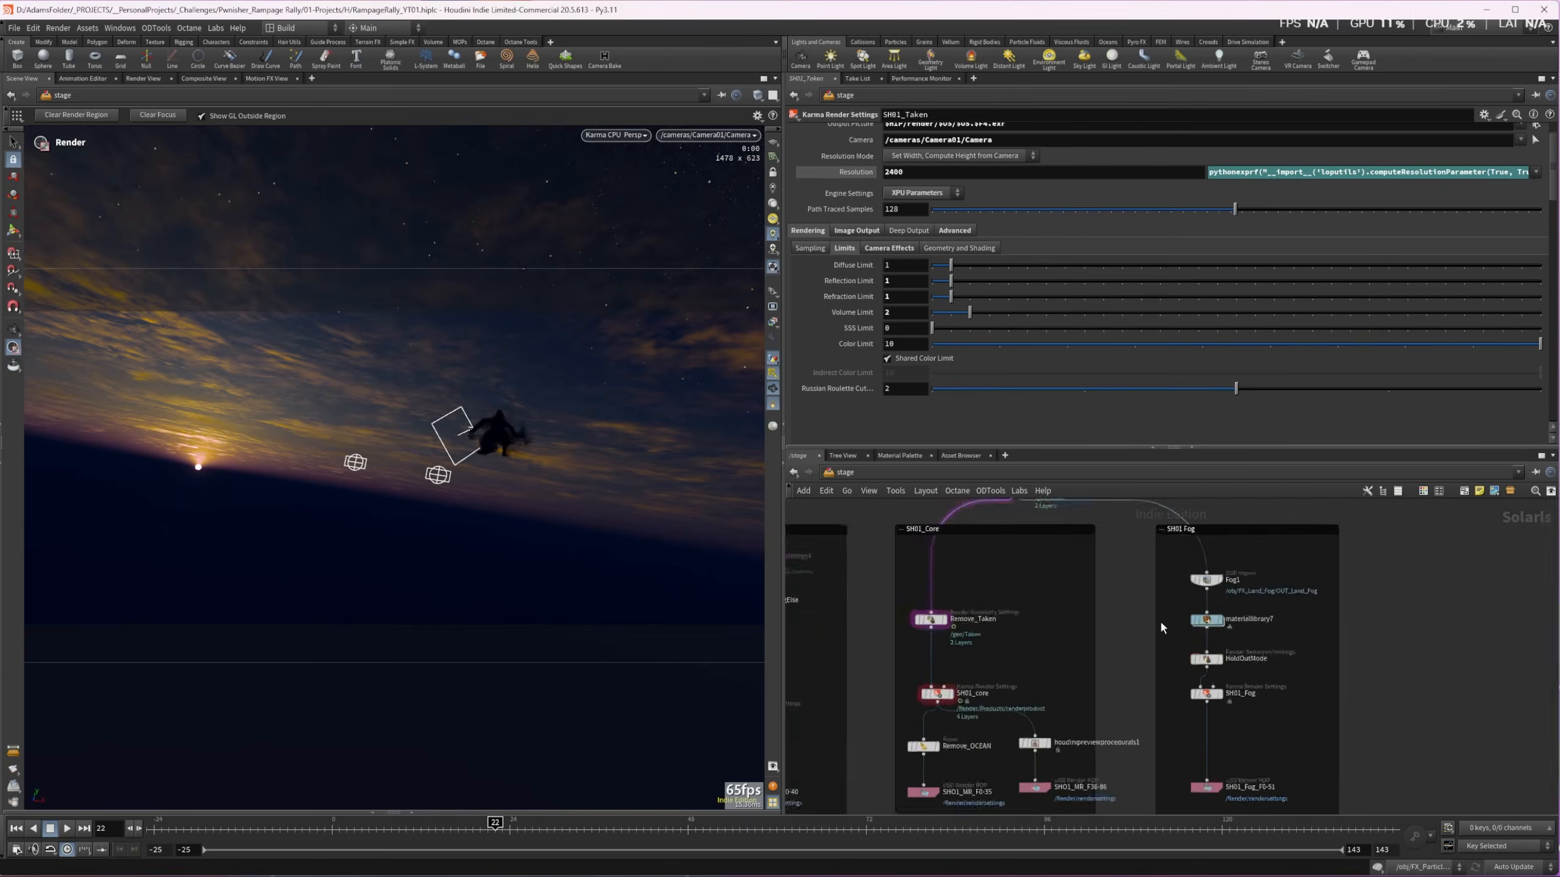
Display the SH01 Fog branch's HoldOutMode node to check its holdout mode and the rendered fog
scroll(1160, 625, "down", 1)
middle_click_drag(1160, 624, 1090, 594)
scroll(1101, 592, "up", 2)
scroll(1103, 584, "down", 1)
scroll(1103, 577, "down", 1)
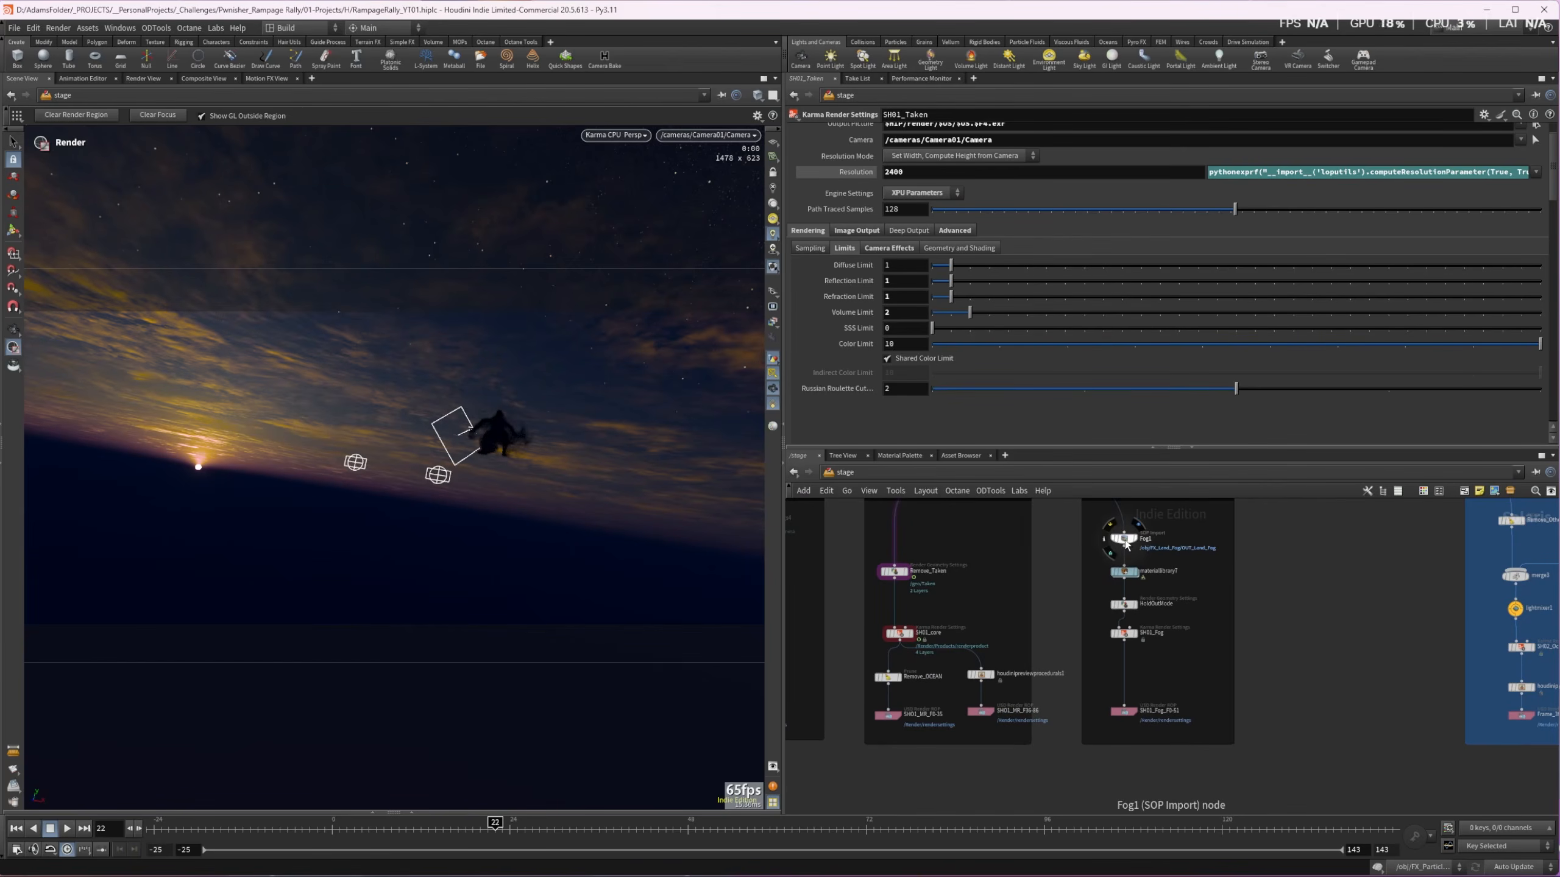
left_click(1125, 606)
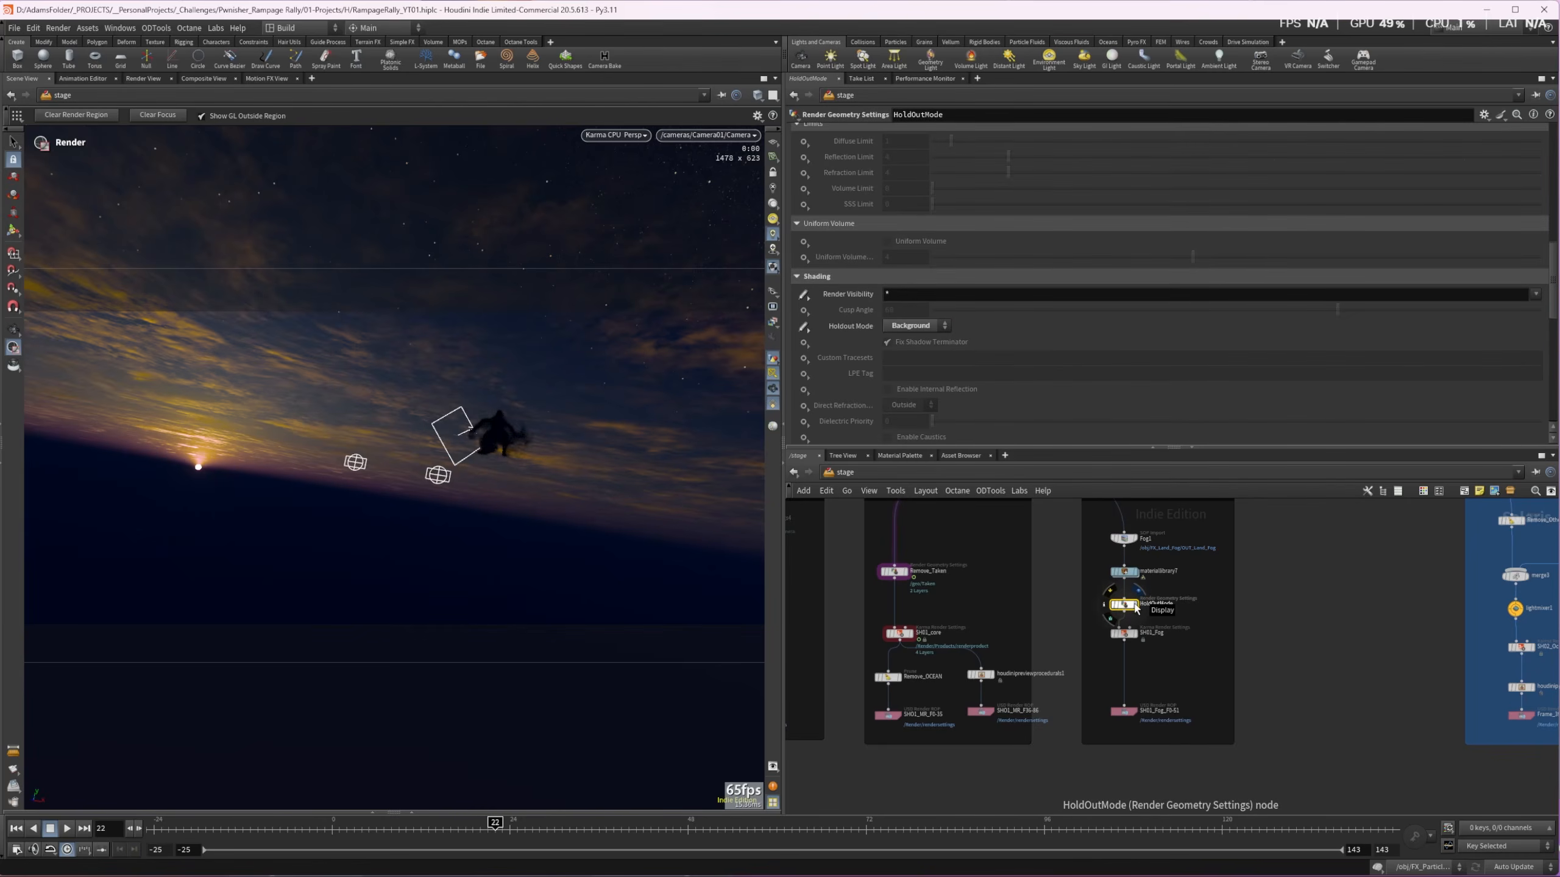
left_click(1135, 606)
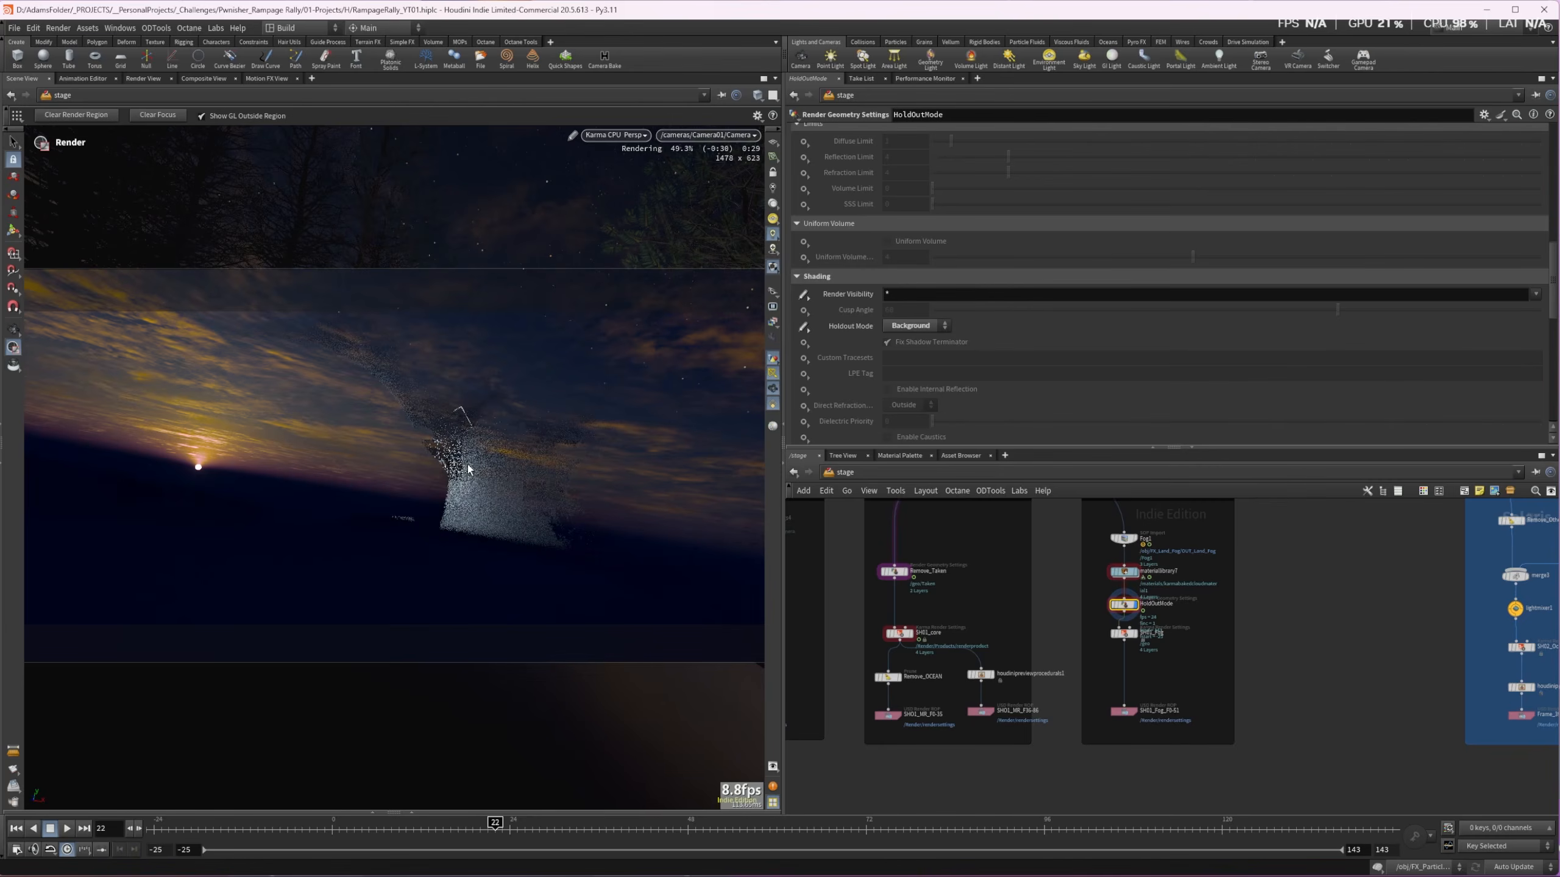
Open the SH01_Fog render settings and review the volume AOVs and the ray limits
left_click(1124, 633)
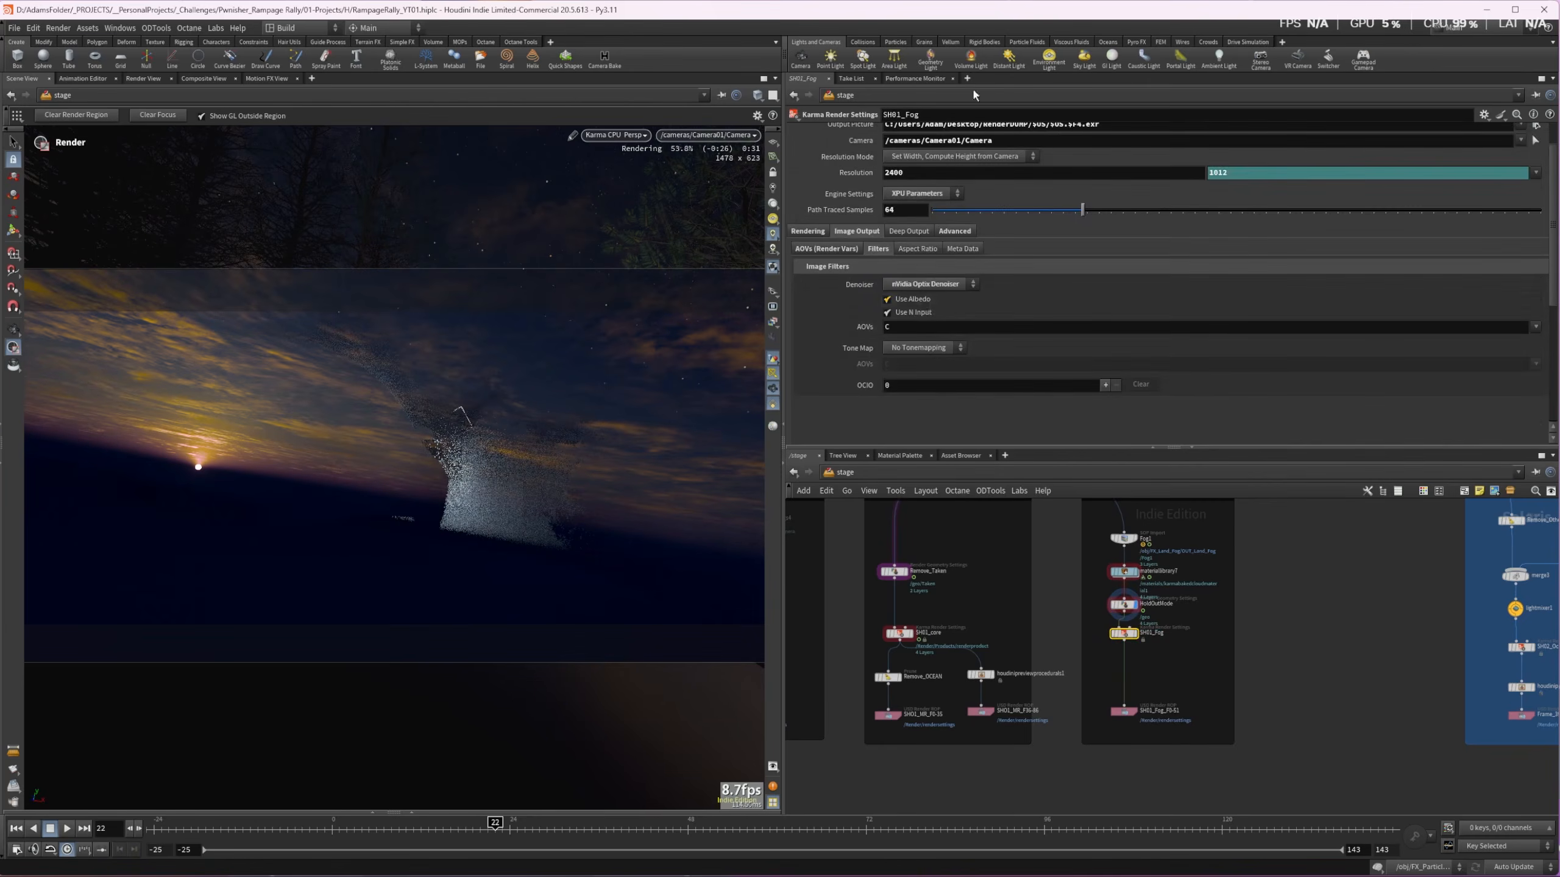
left_click(832, 252)
scroll(871, 313, "down", 5)
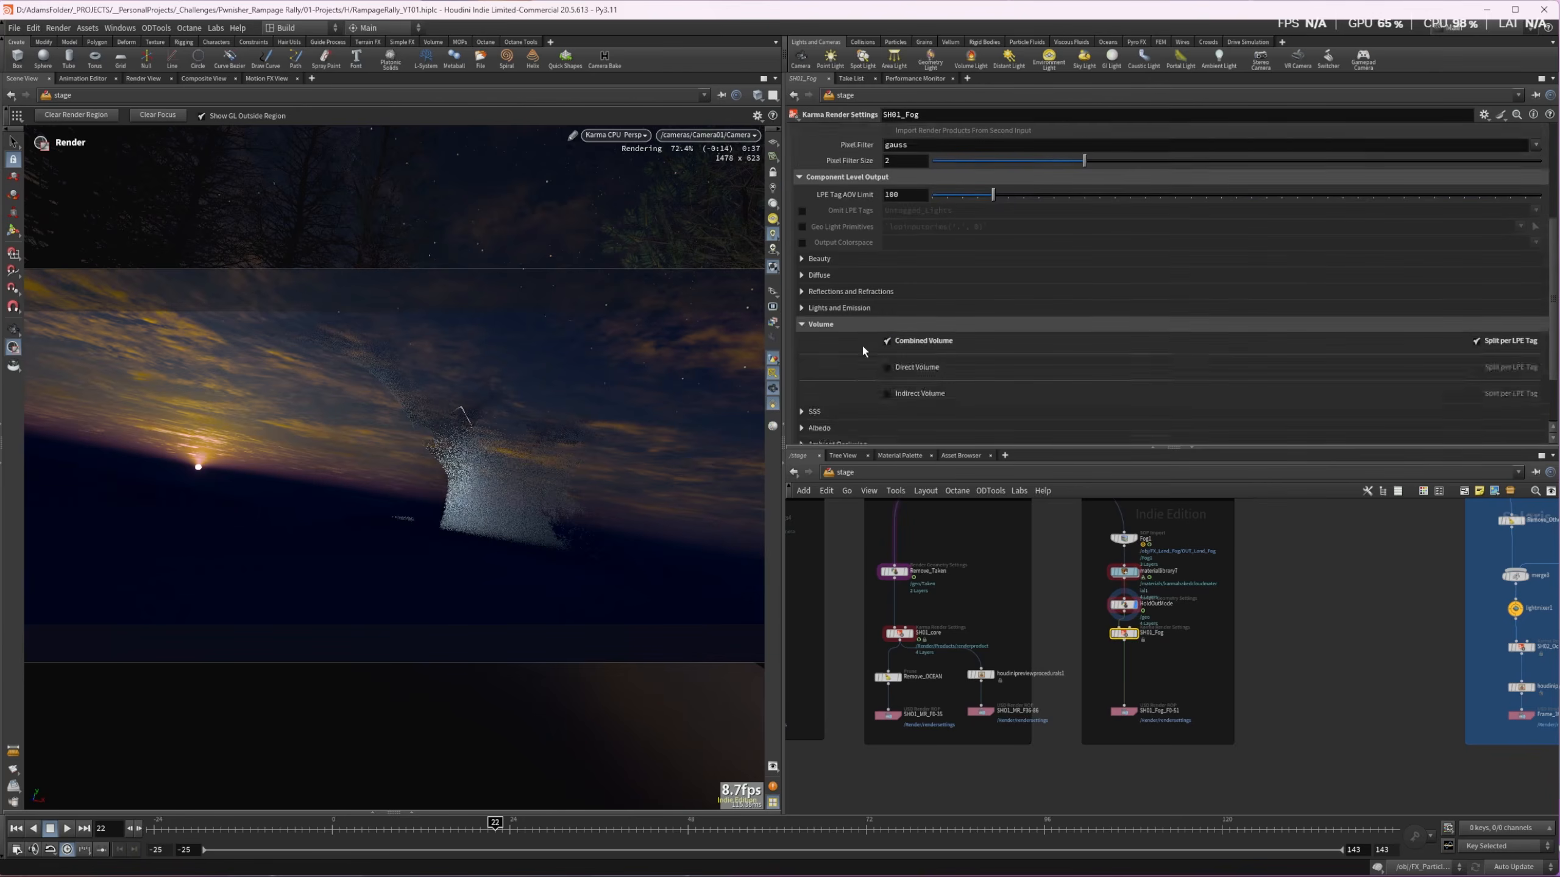
scroll(862, 345, "up", 3)
left_click(878, 184)
left_click(807, 165)
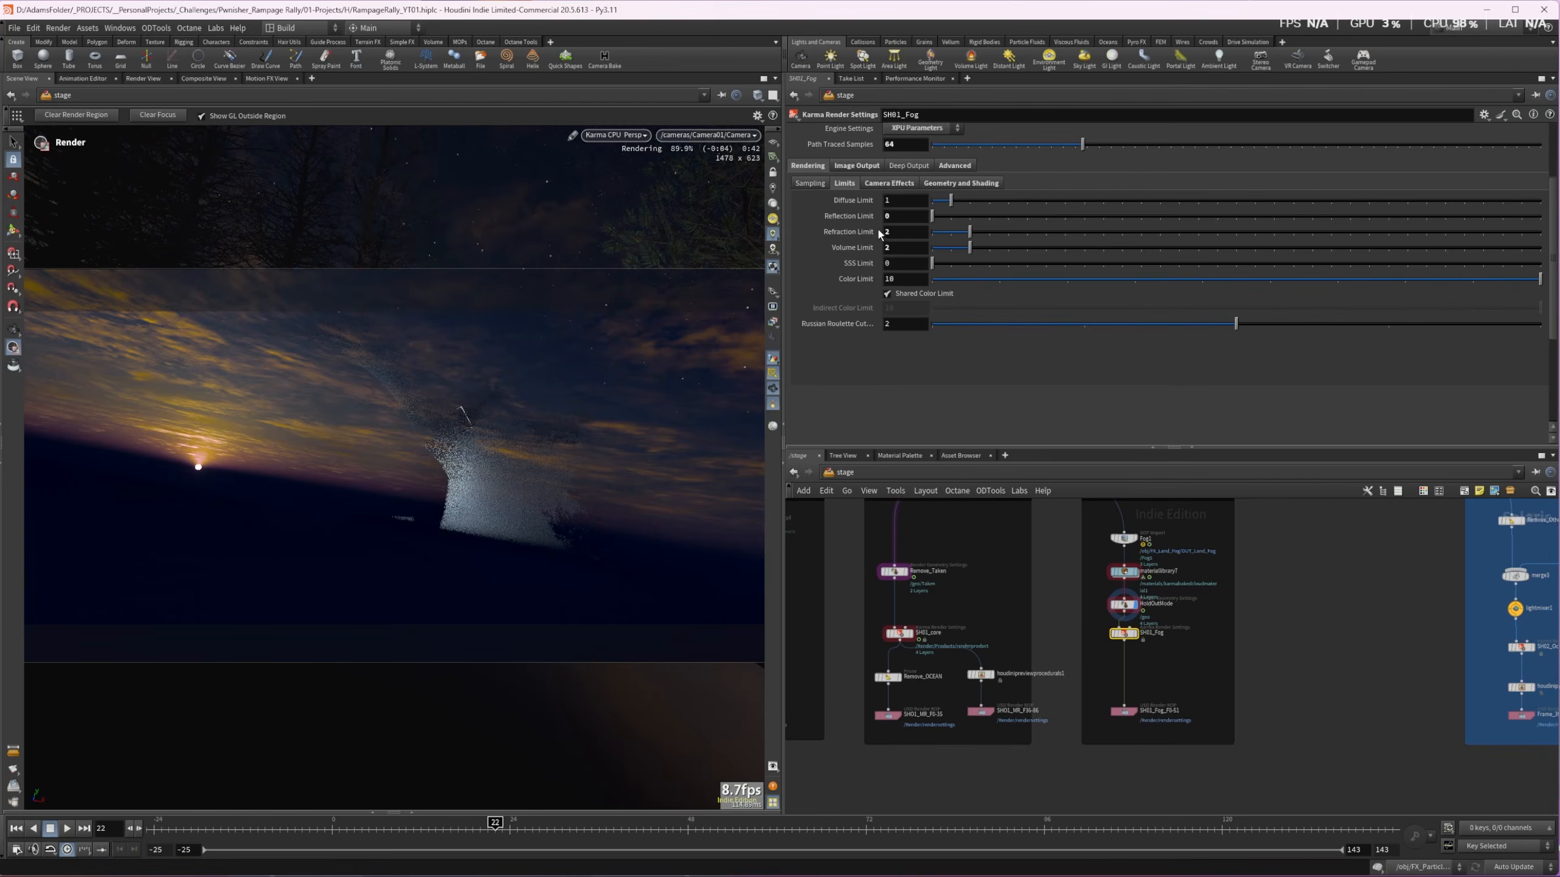
scroll(1187, 707, "up", 2)
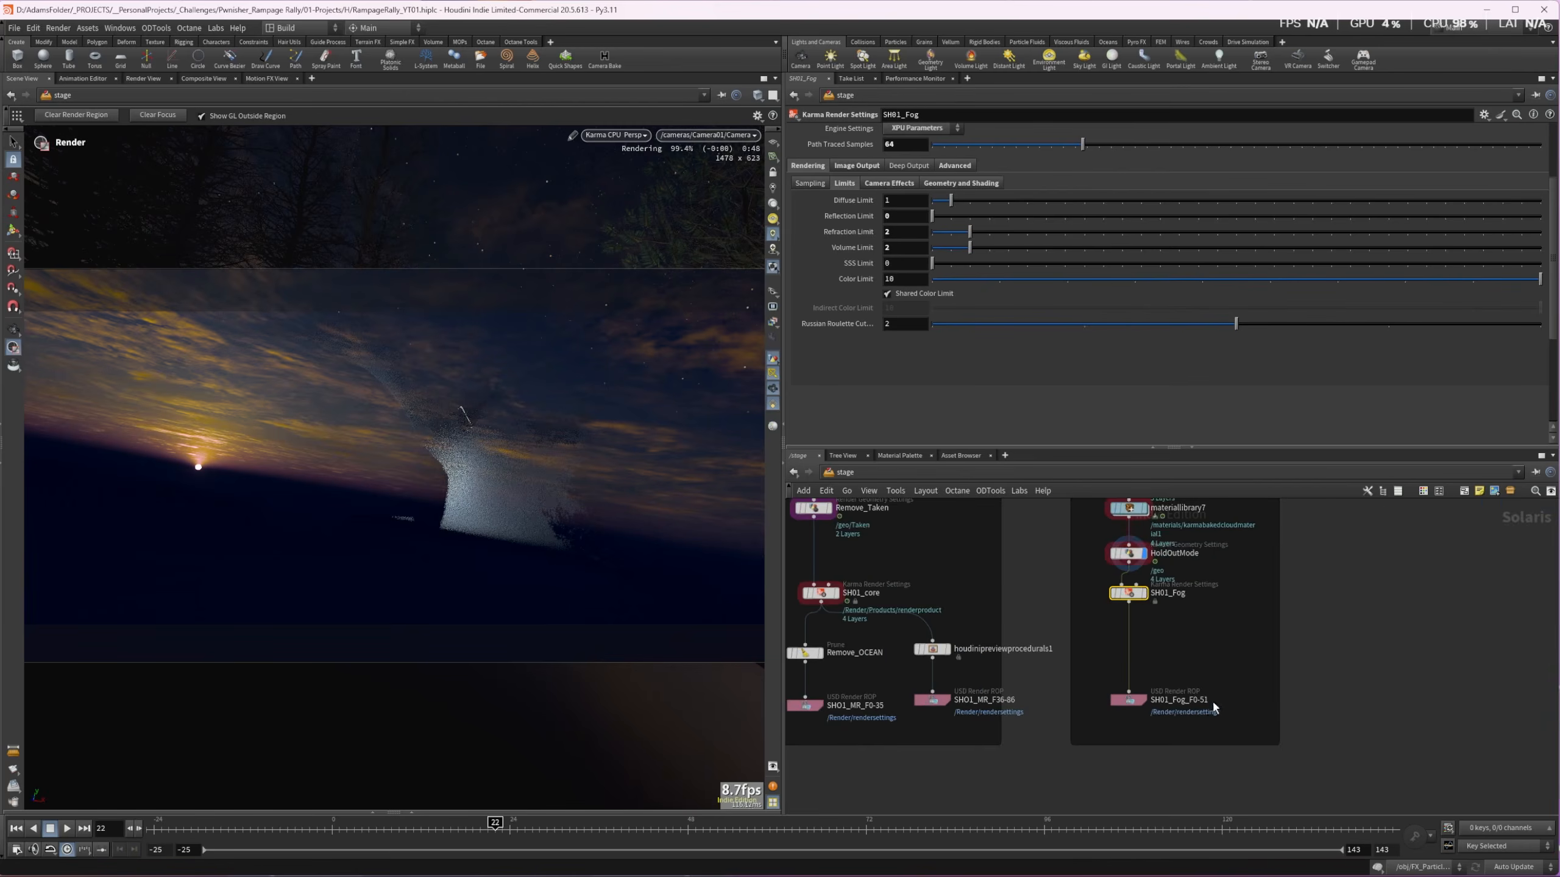
Display Remove_Other_Things in the SH02 Ocean Render branch and check which primitives it prunes
scroll(1210, 710, "down", 3)
middle_click_drag(1257, 628, 927, 631)
scroll(1067, 640, "up", 3)
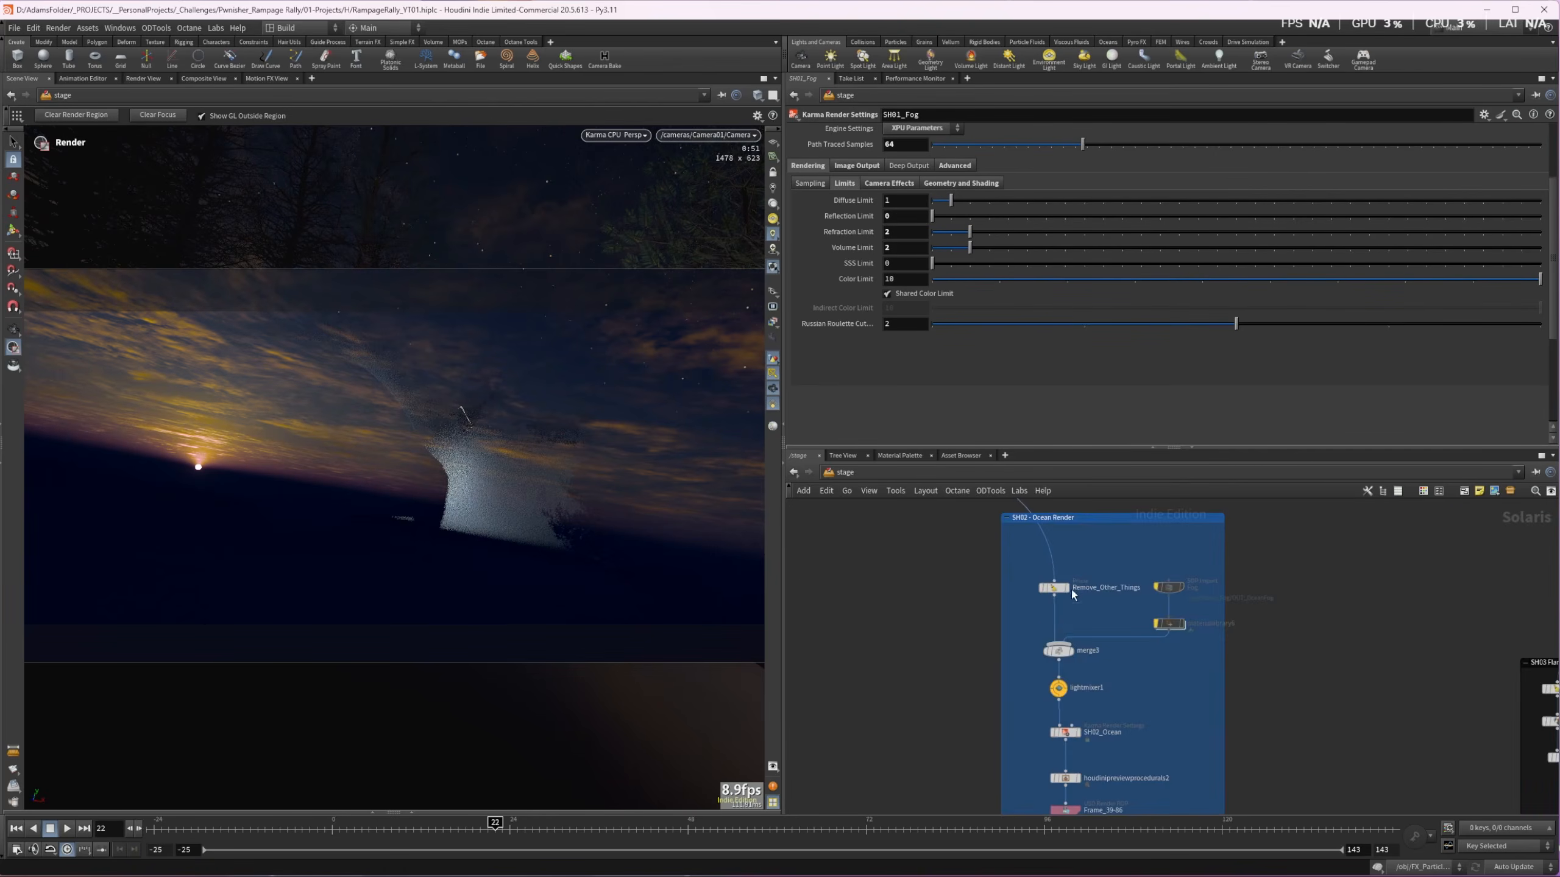
left_click(1056, 590)
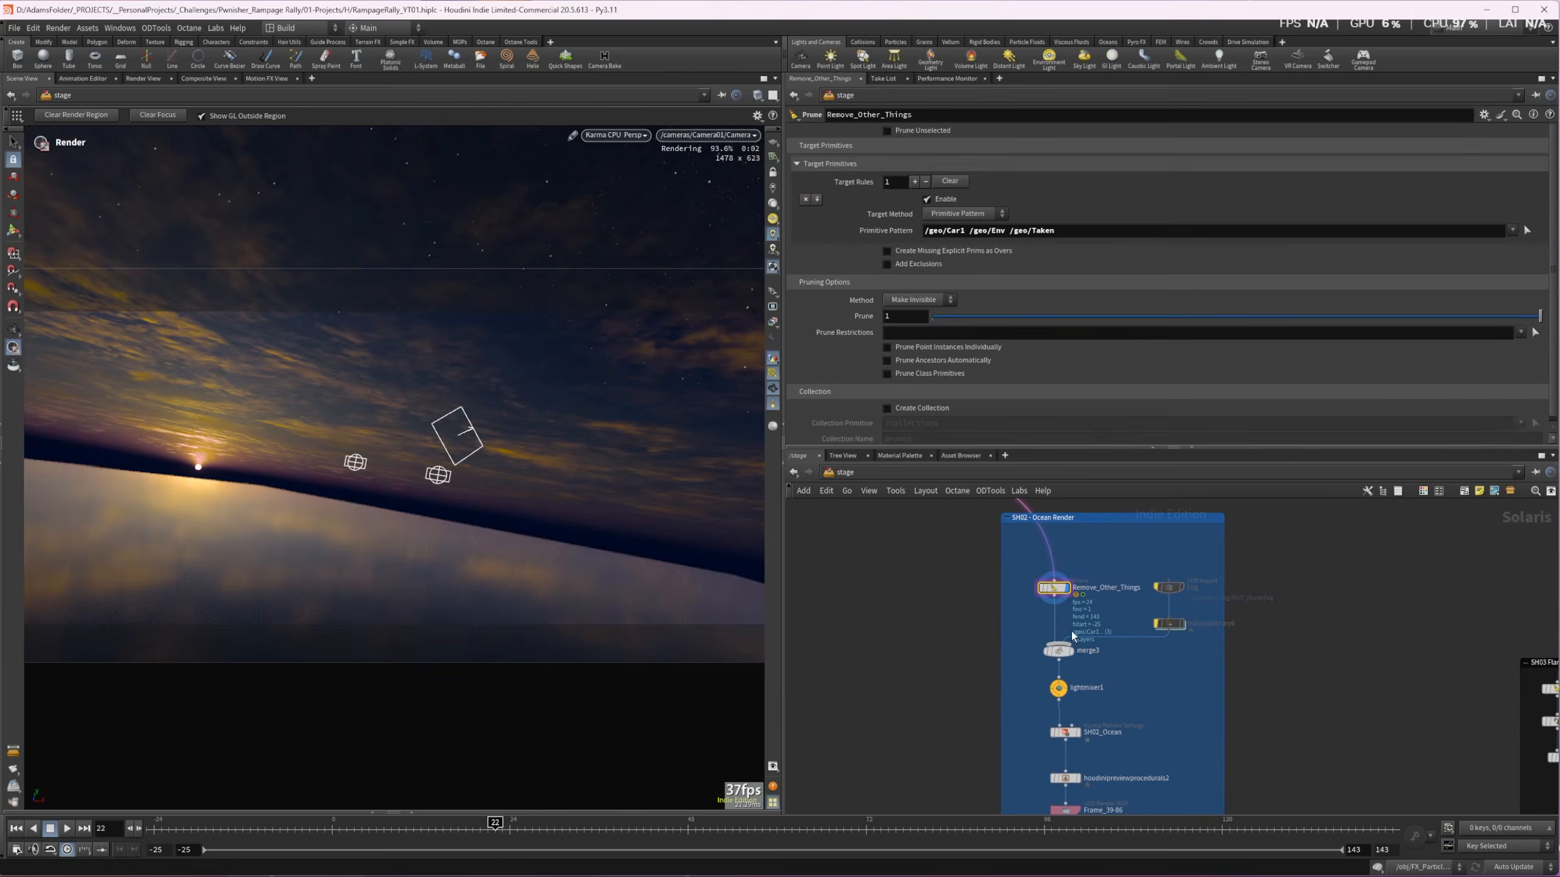
Review lightmixer1 and the SH02_Ocean render settings, and display houdinipreviewprocedurals2 to render the detailed ocean
left_click(1059, 688)
middle_click_drag(1108, 719, 1123, 631)
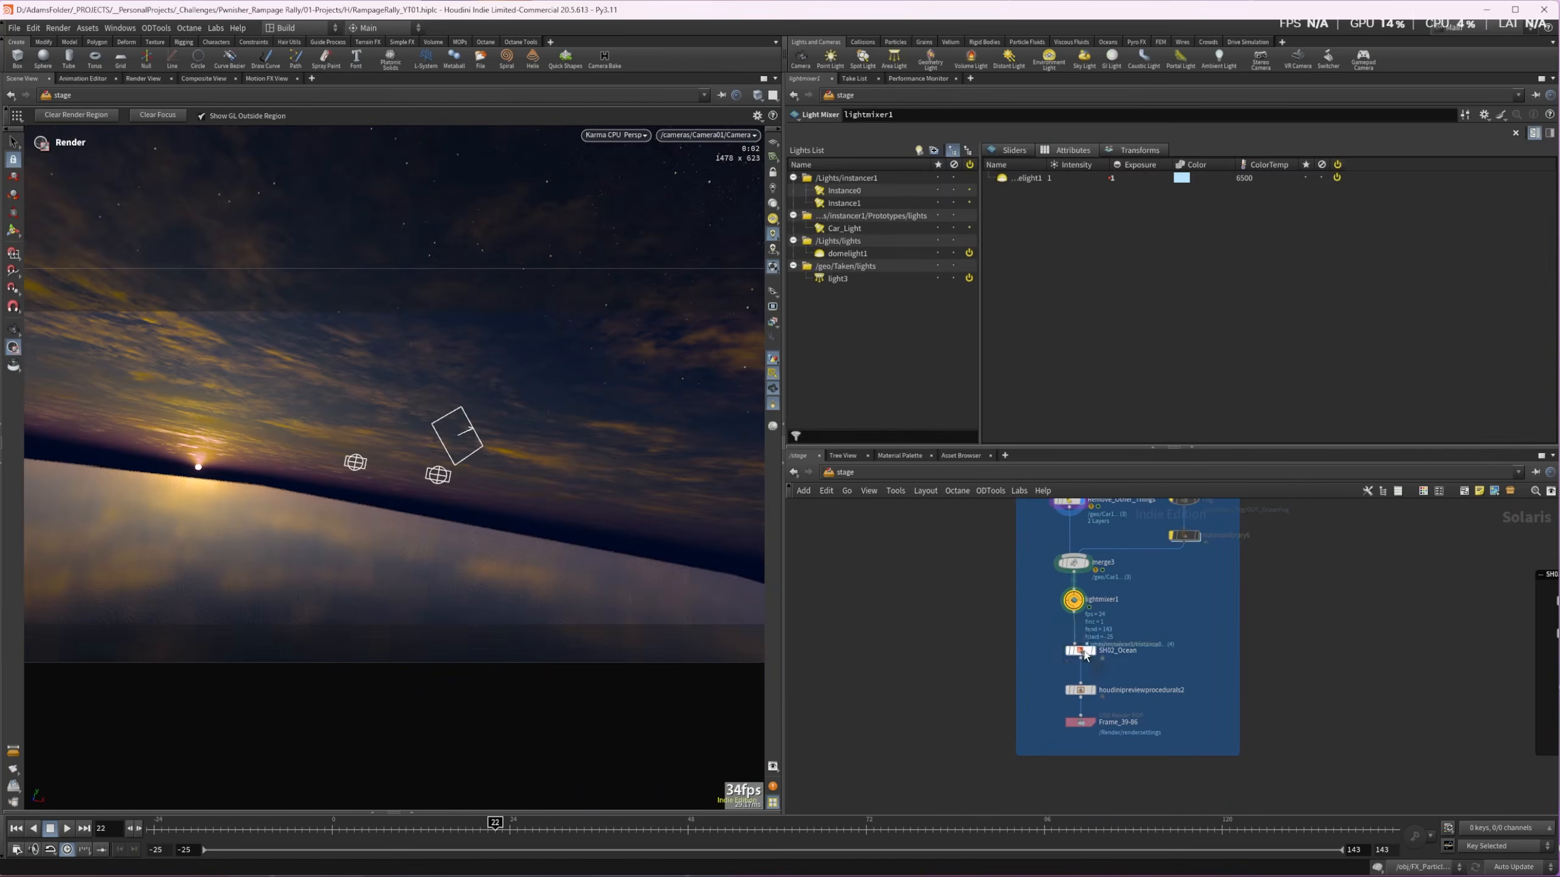
left_click(1075, 652)
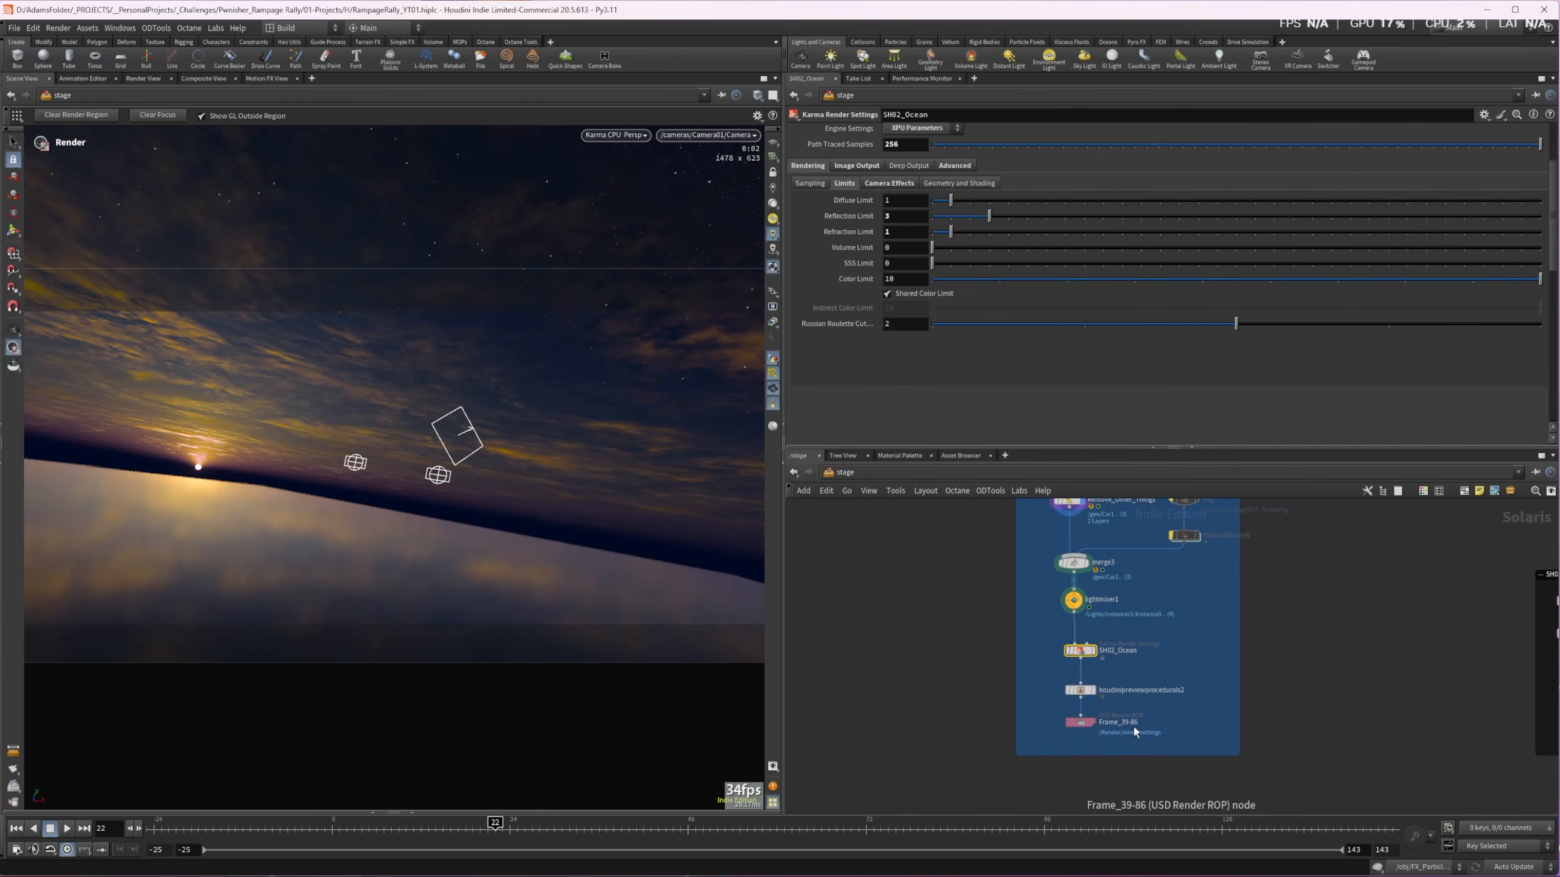
left_click(1098, 697)
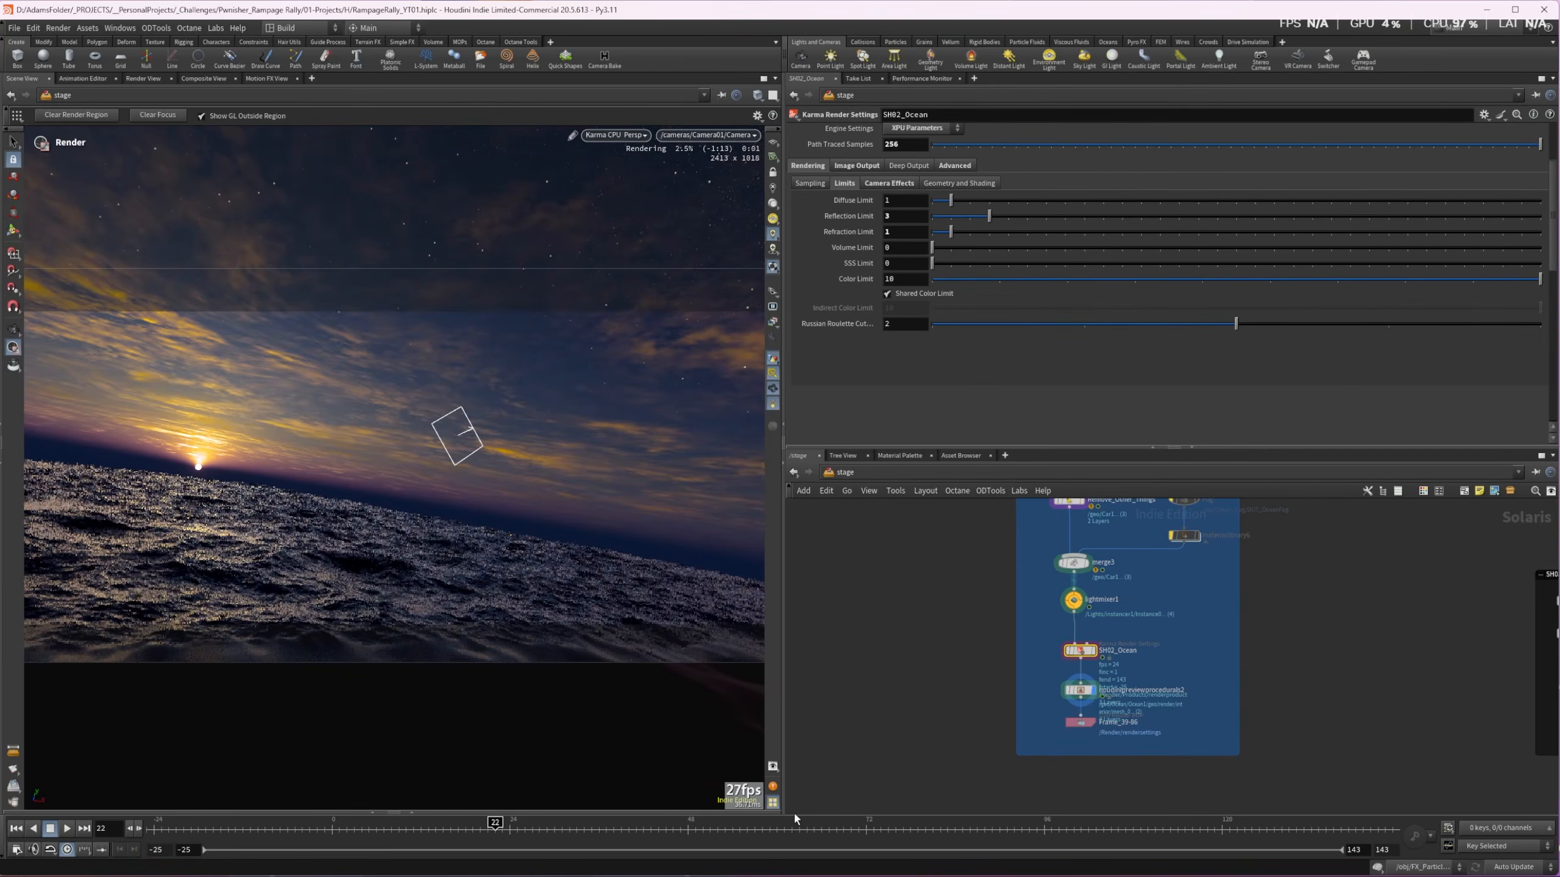
Examine the SH03 stage network from the environment and trees groups through the Flare group to its graft and light nodes
scroll(1008, 669, "down", 8)
scroll(1117, 536, "down", 1)
middle_click_drag(1117, 536, 1006, 711)
scroll(1006, 711, "up", 1)
scroll(1044, 573, "up", 6)
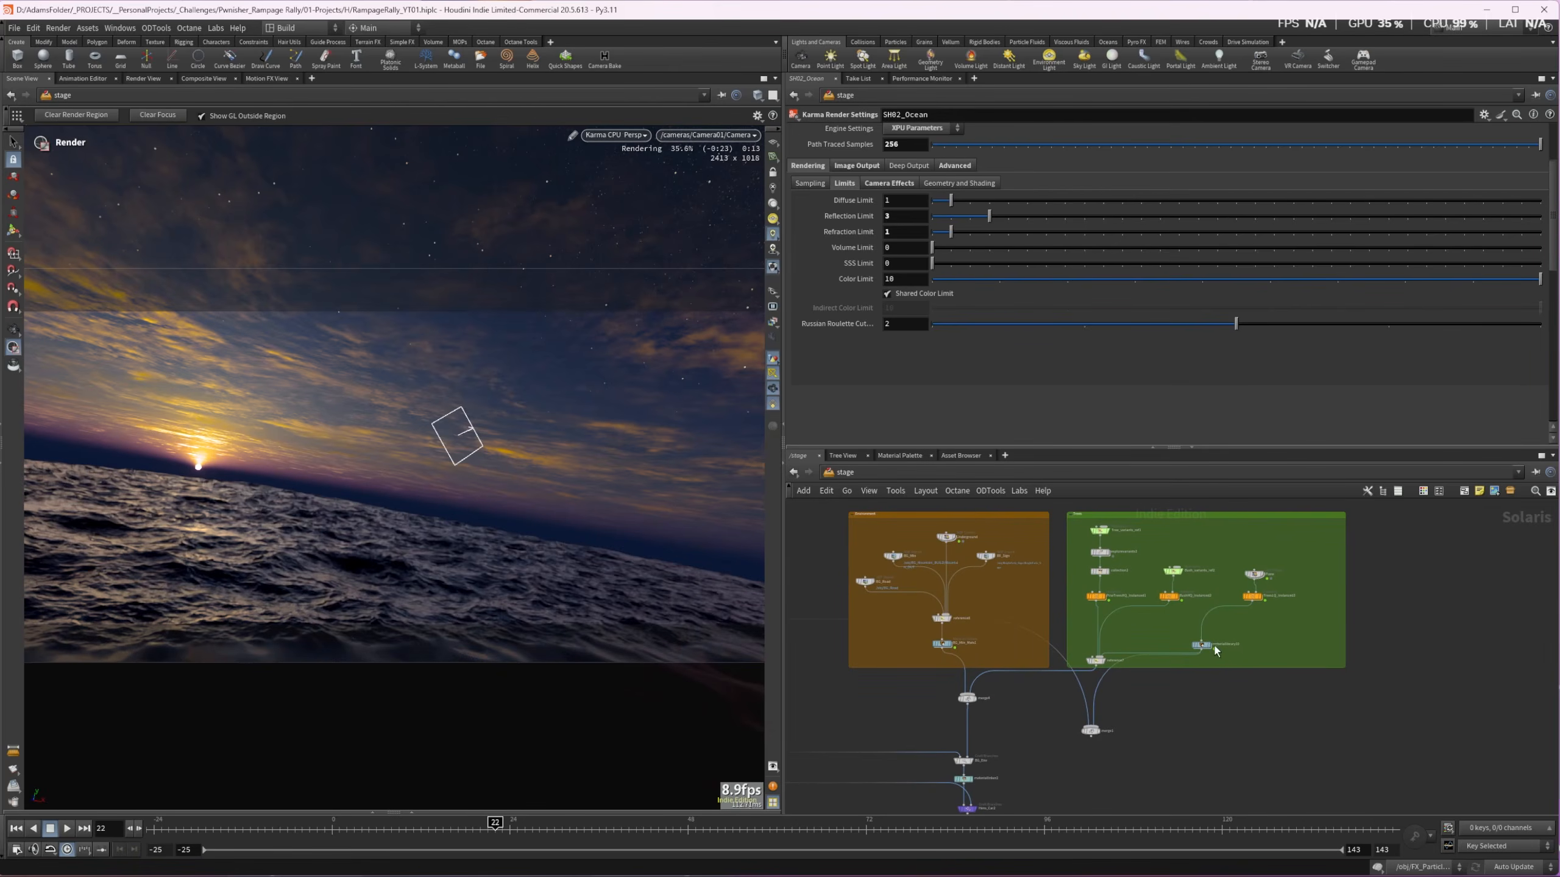
middle_click_drag(1146, 688, 1084, 492)
mouse_move(1259, 582)
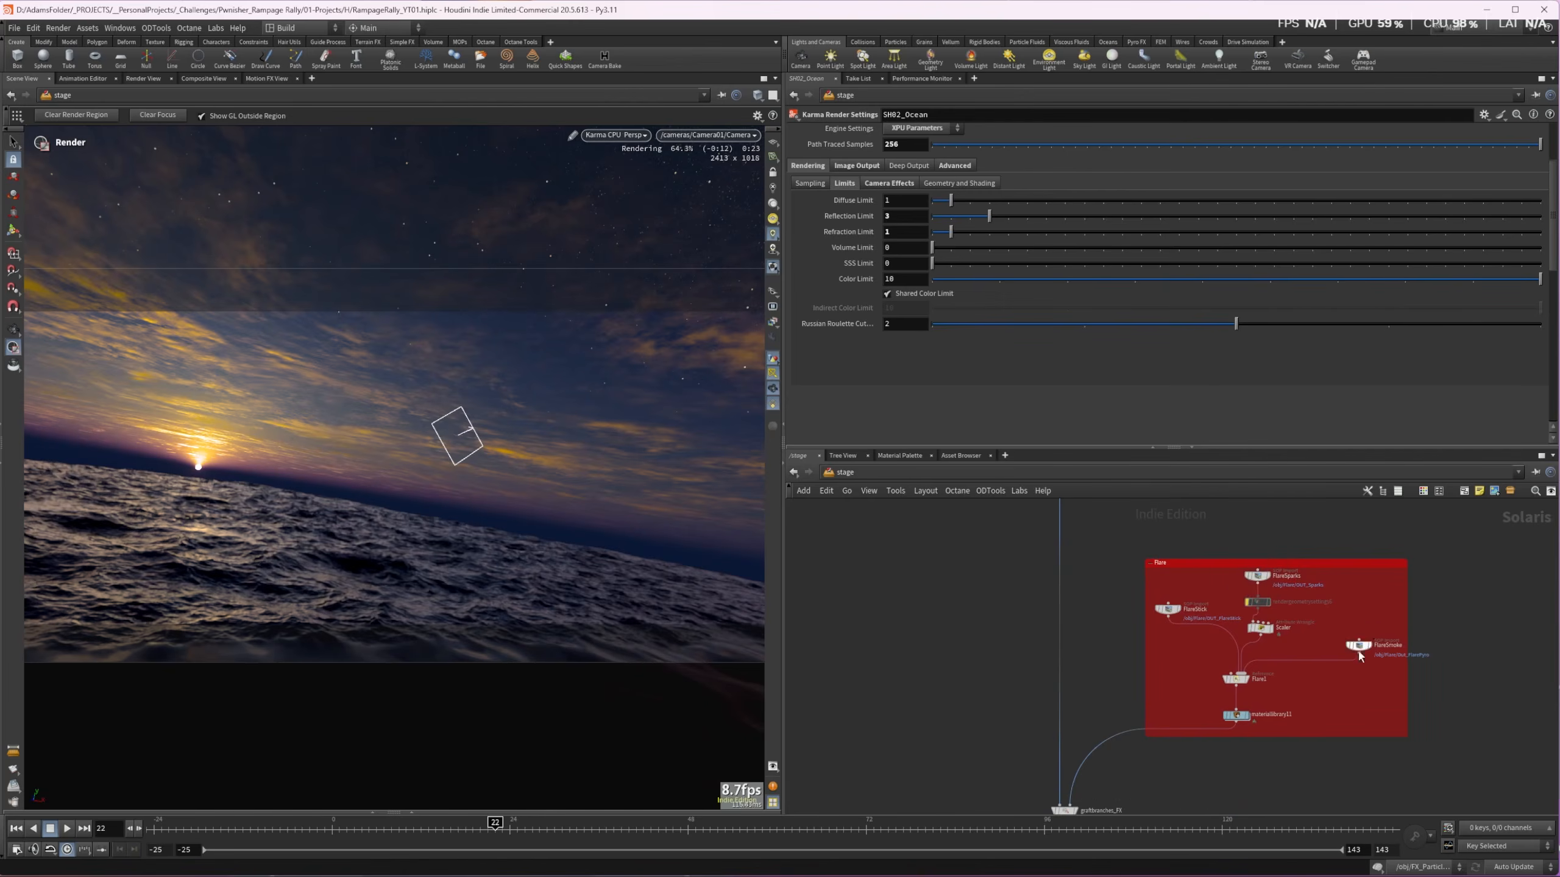
middle_click_drag(1068, 735, 1107, 480)
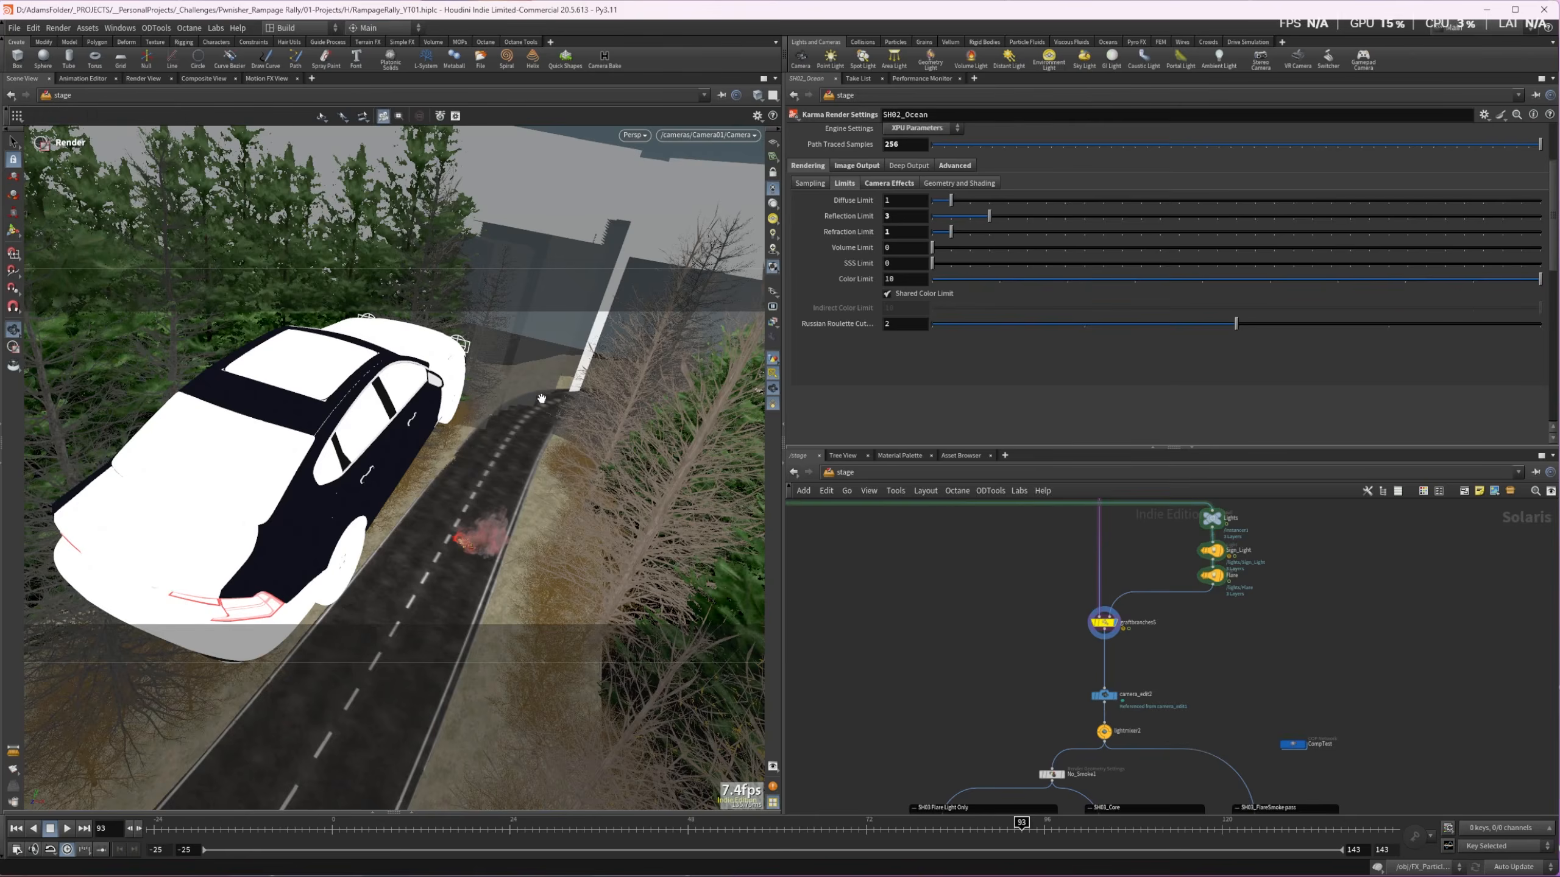
Inspect the SH03 road scene at frame 93 from a free view, ending close to the roadside sign
left_click_drag(605, 227, 657, 288)
right_click_drag(657, 289, 548, 400)
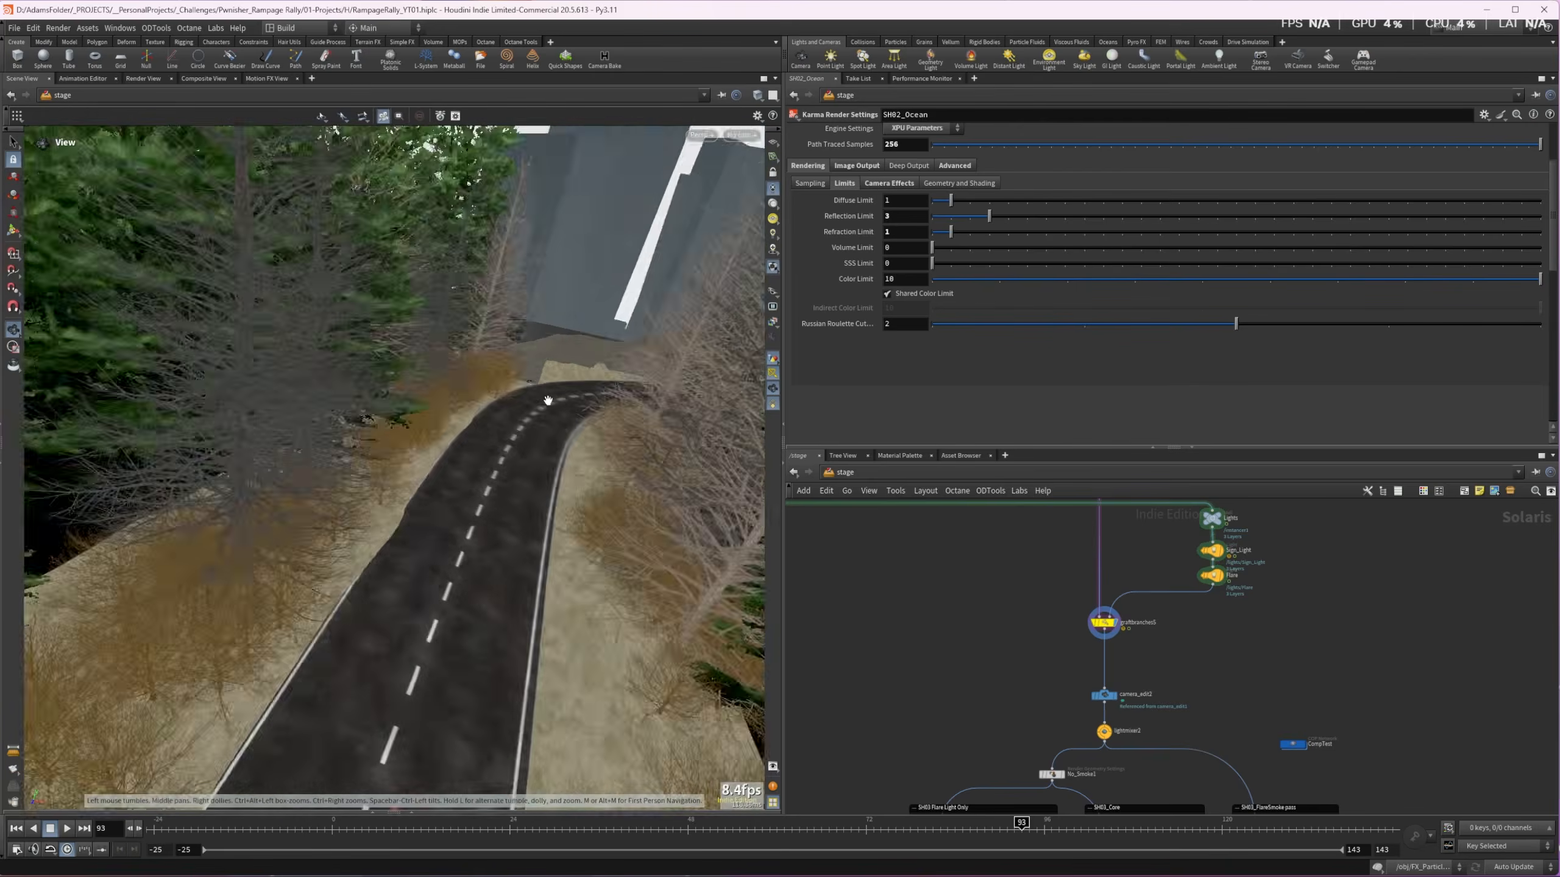
scroll(548, 401, "up", 5)
mouse_move(547, 400)
left_mouse_down()
mouse_move(522, 364)
mouse_move(456, 402)
left_mouse_up()
scroll(505, 373, "up", 3)
scroll(508, 371, "up", 3)
scroll(491, 393, "down", 3)
Open lightmixer2 and review the SH03 lights, including the dome light's exposure
middle_click_drag(1113, 699, 1124, 559)
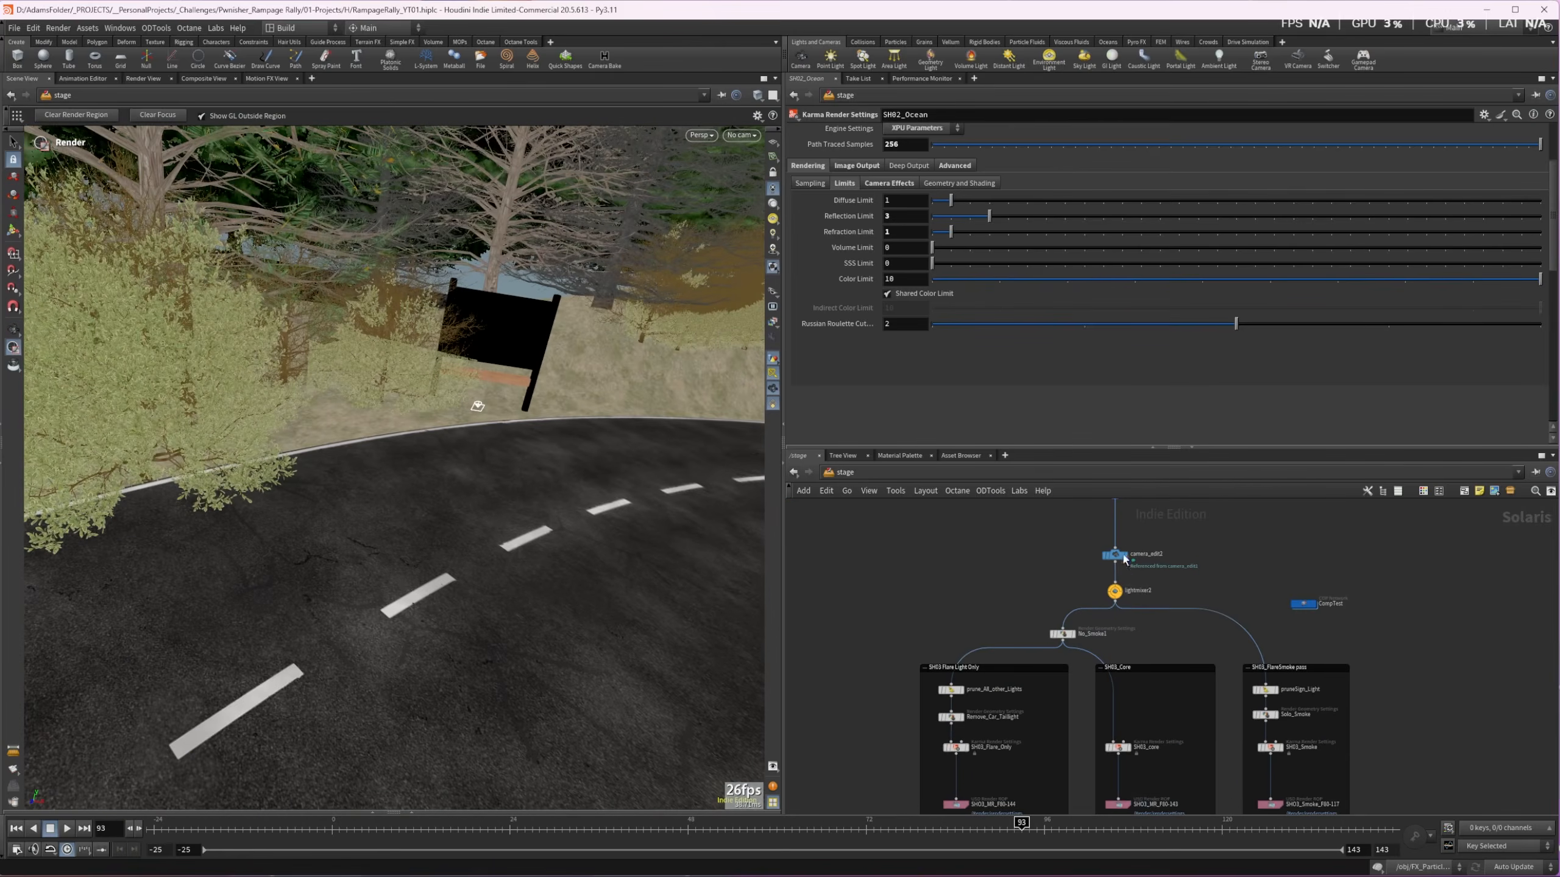
left_click(1114, 592)
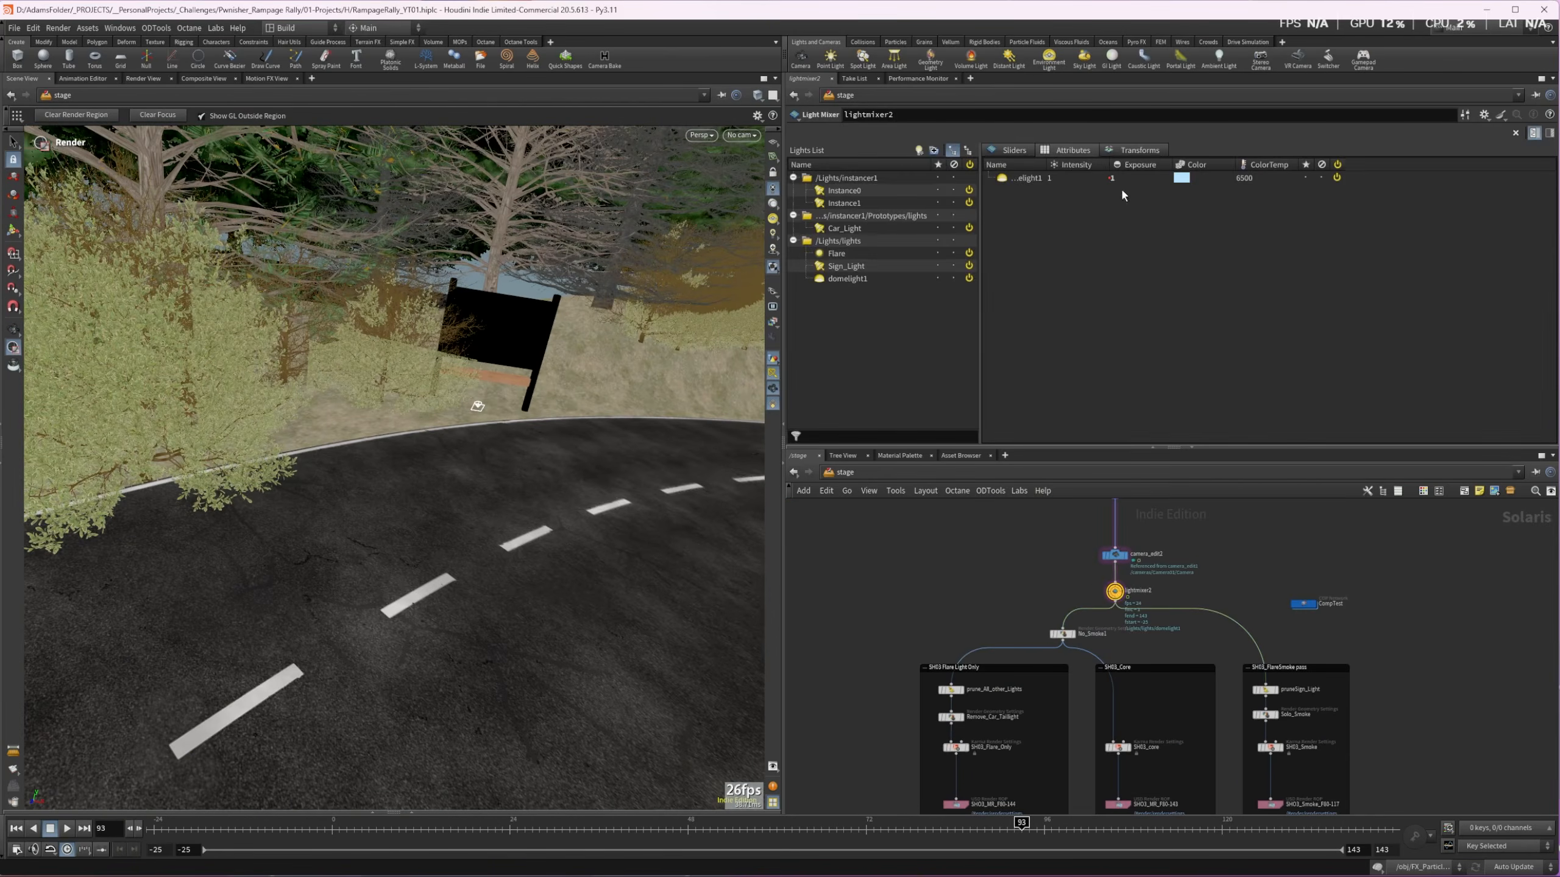
middle_click_drag(985, 608, 995, 543)
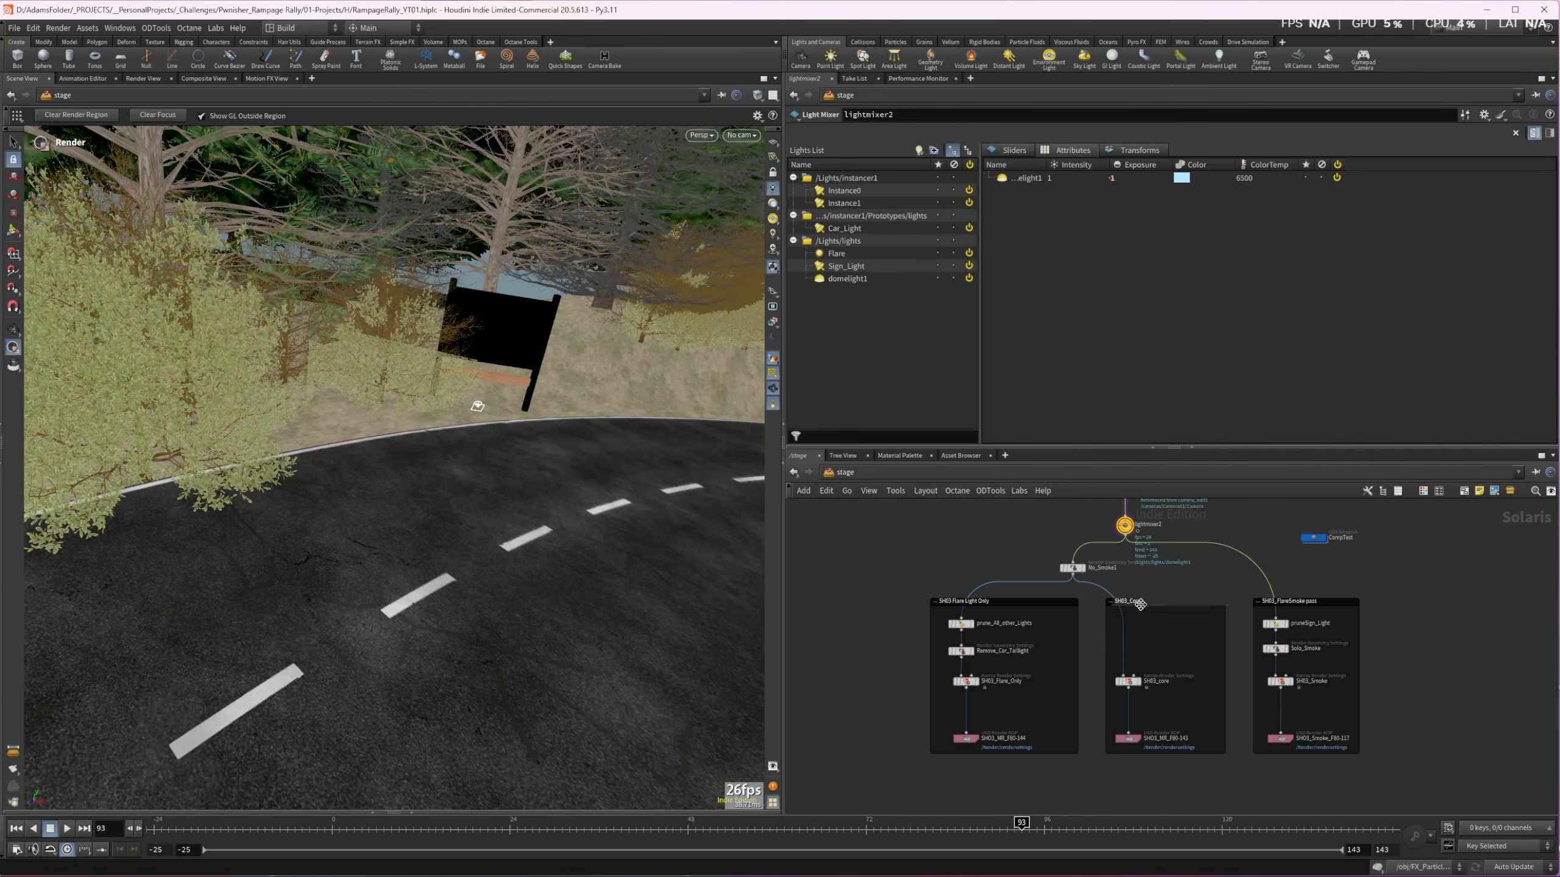
Open SH03_core's image filters and examine the denoised AOV list, highlighting the C_SignLight entry
left_click_drag(1141, 675, 1119, 698)
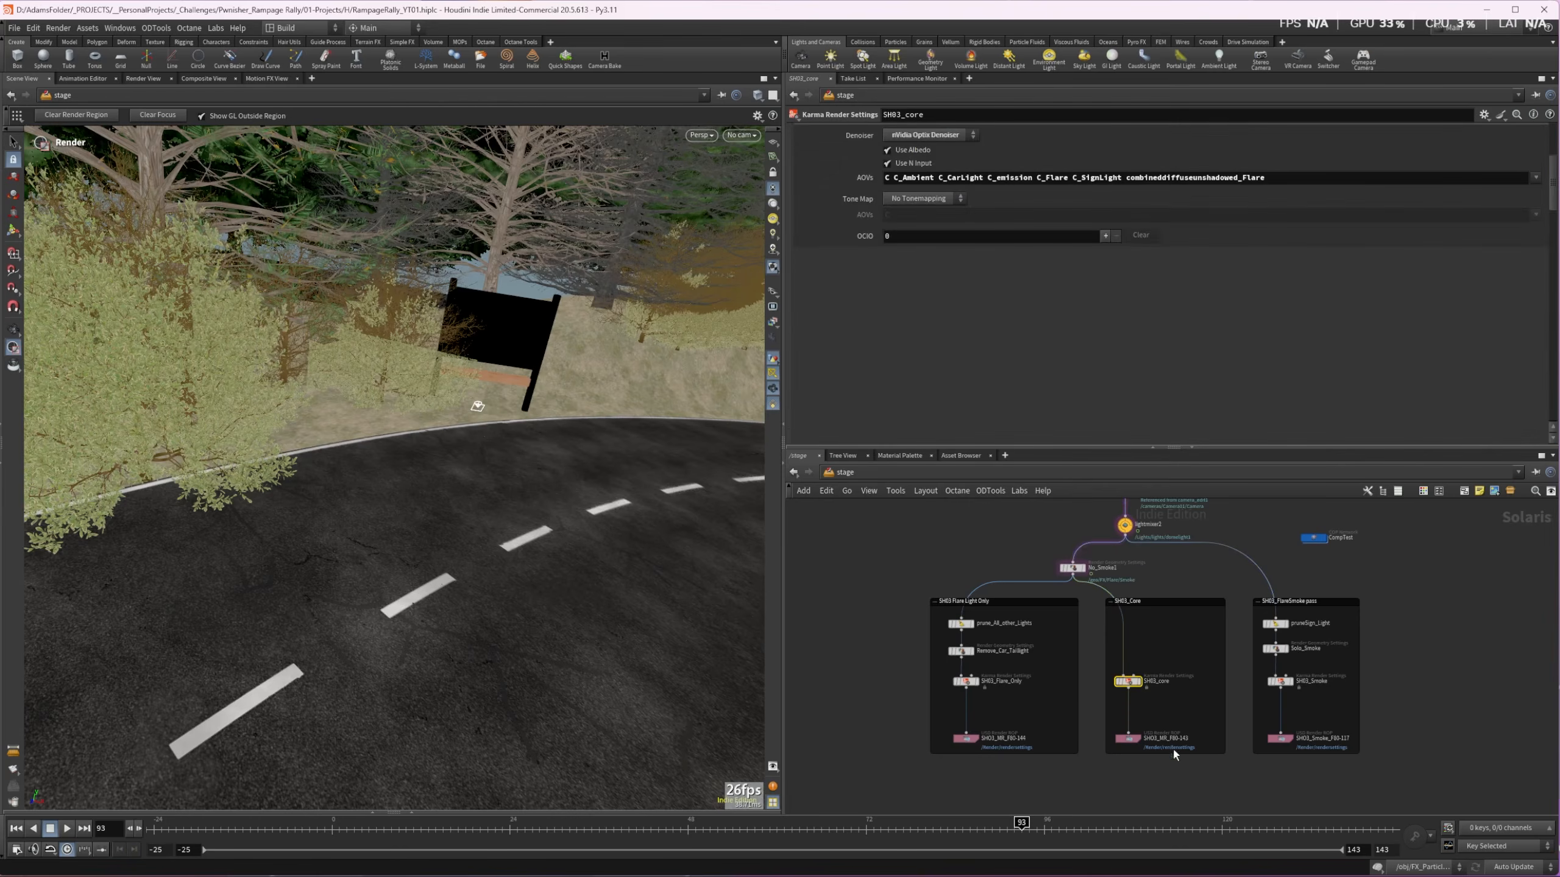
scroll(1172, 747, "up", 3)
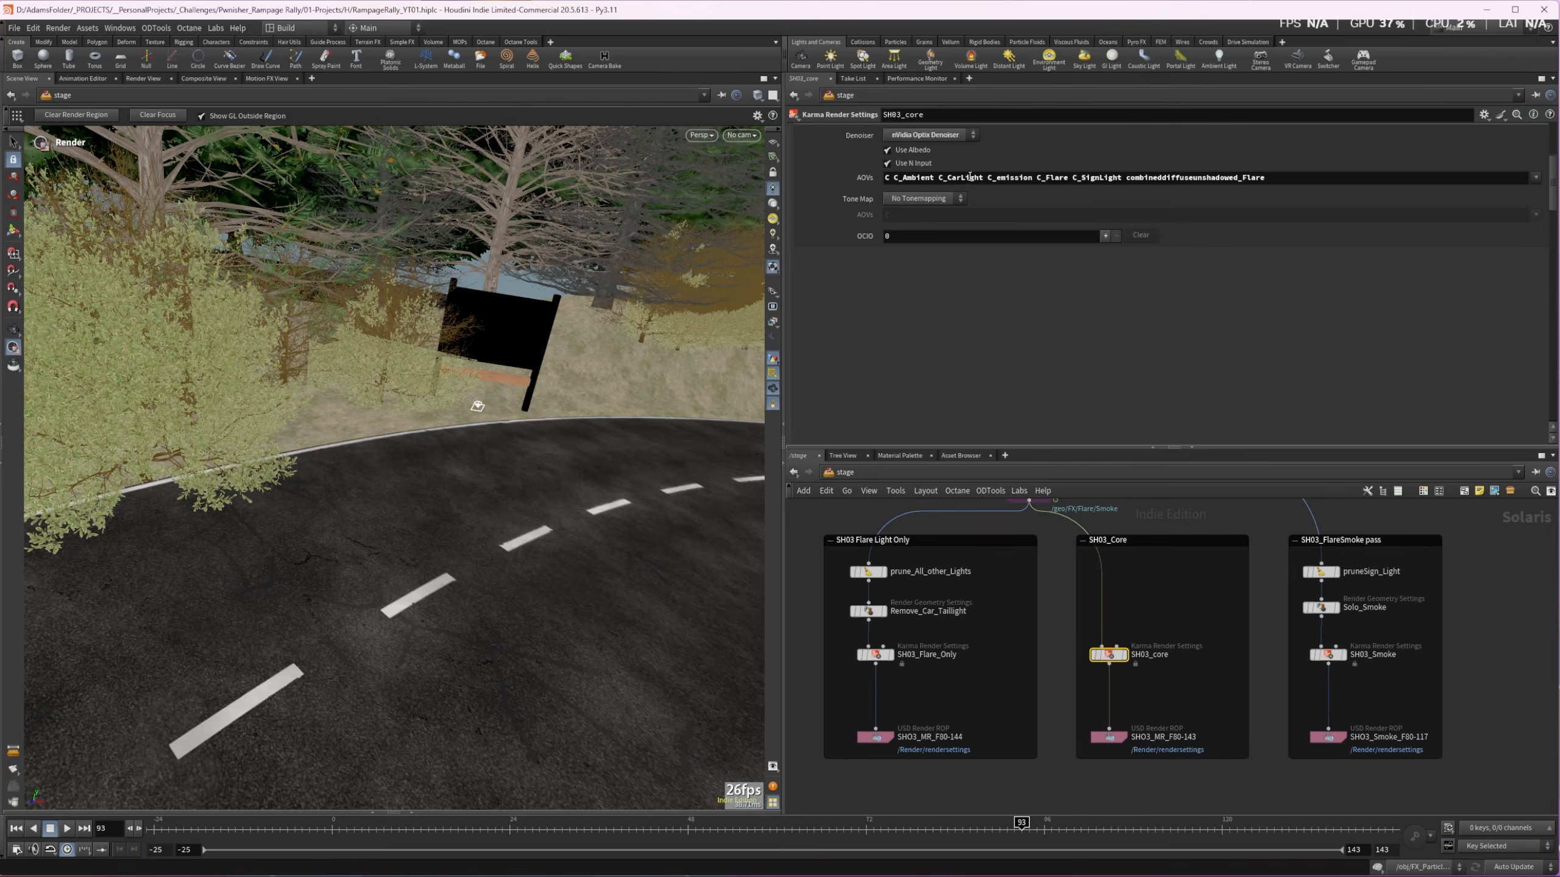
scroll(941, 376, "up", 3)
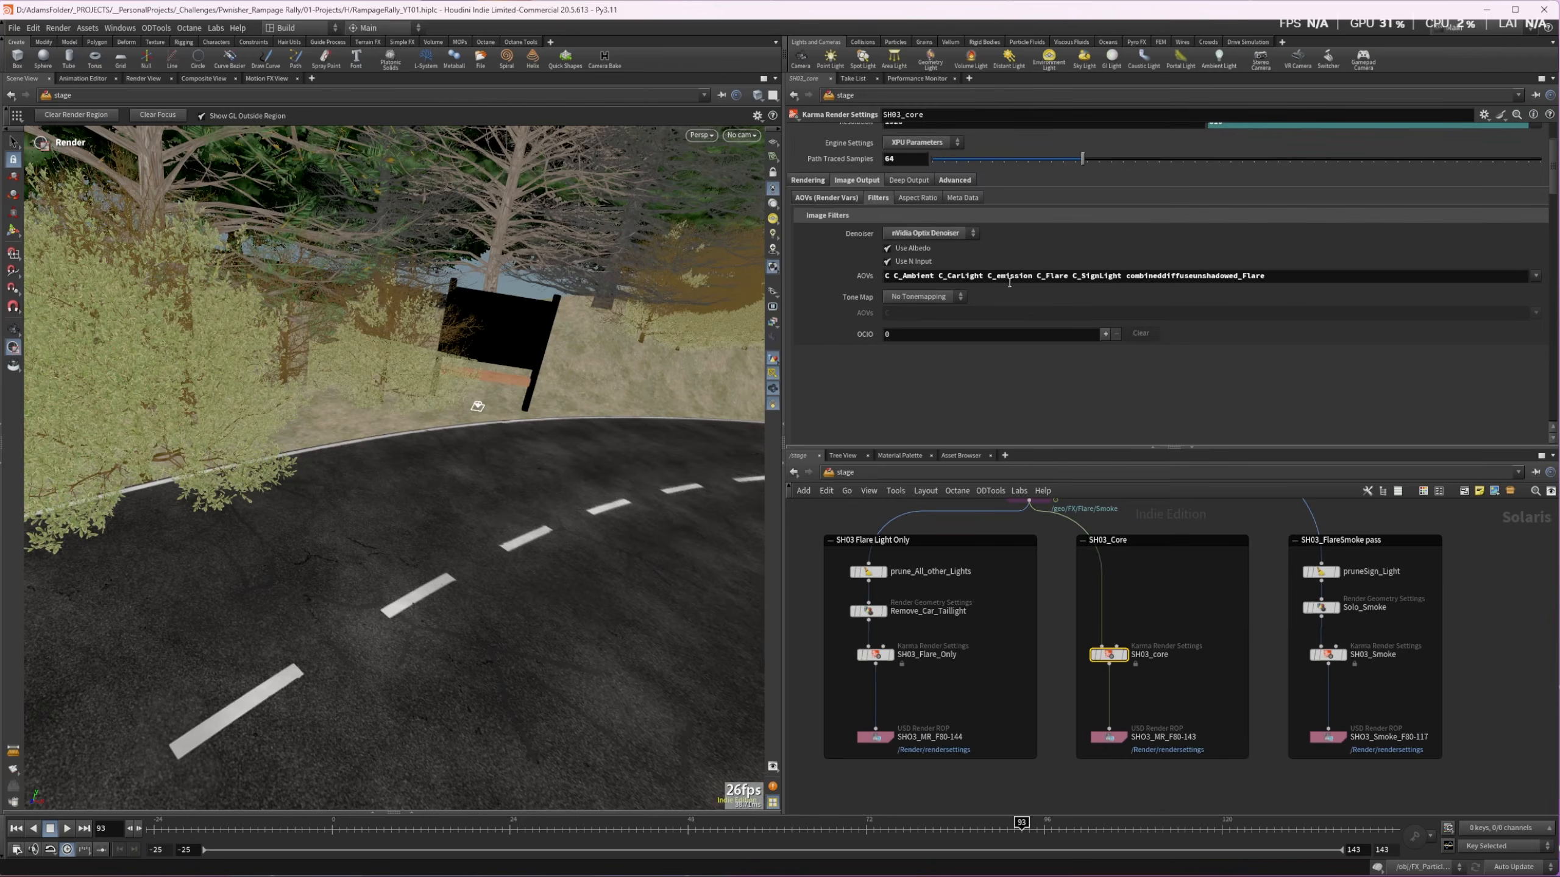
left_click_drag(1072, 276, 1120, 271)
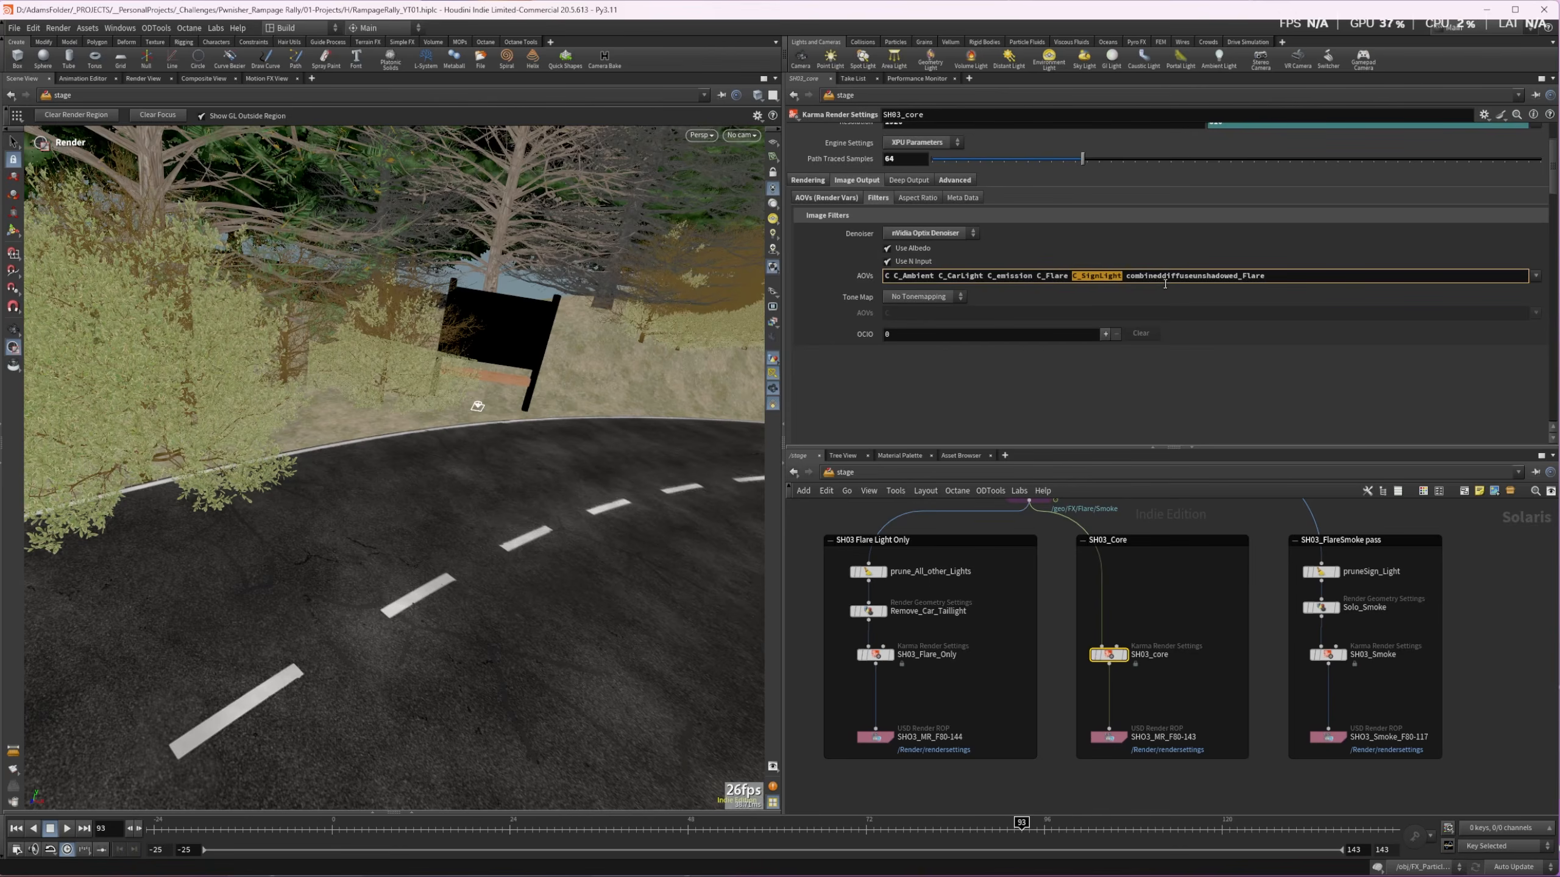
Highlight the combineddiffuseunshadowed_Flare entry in SH03_core's denoised AOV list and inspect the flare smoke on the road
left_click_drag(1128, 278, 1276, 274)
left_click(1280, 275)
scroll(376, 603, "down", 12)
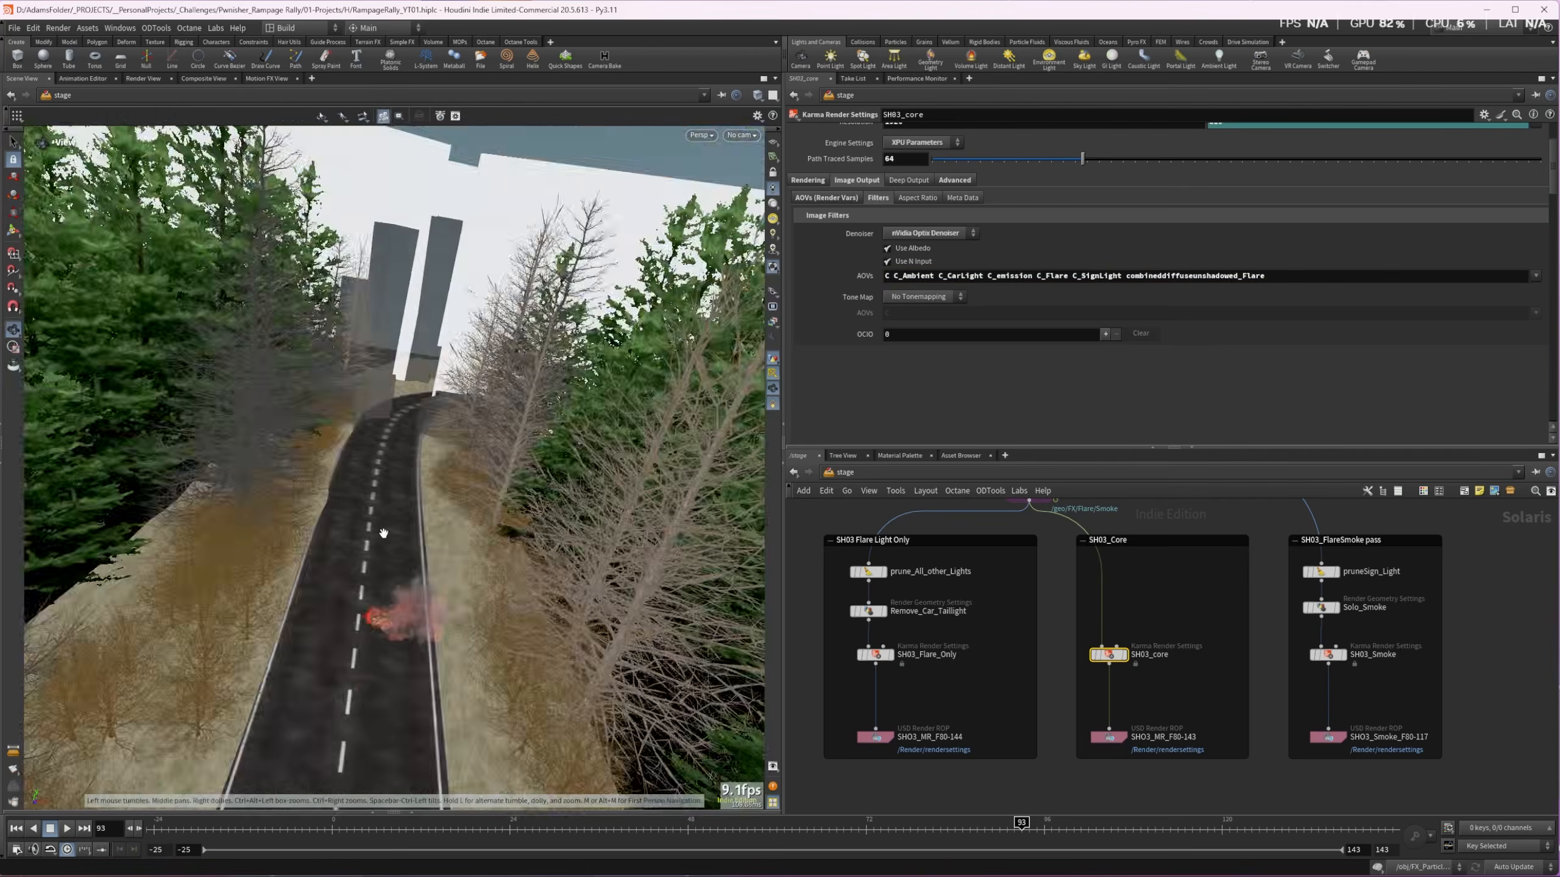
scroll(378, 626, "up", 10)
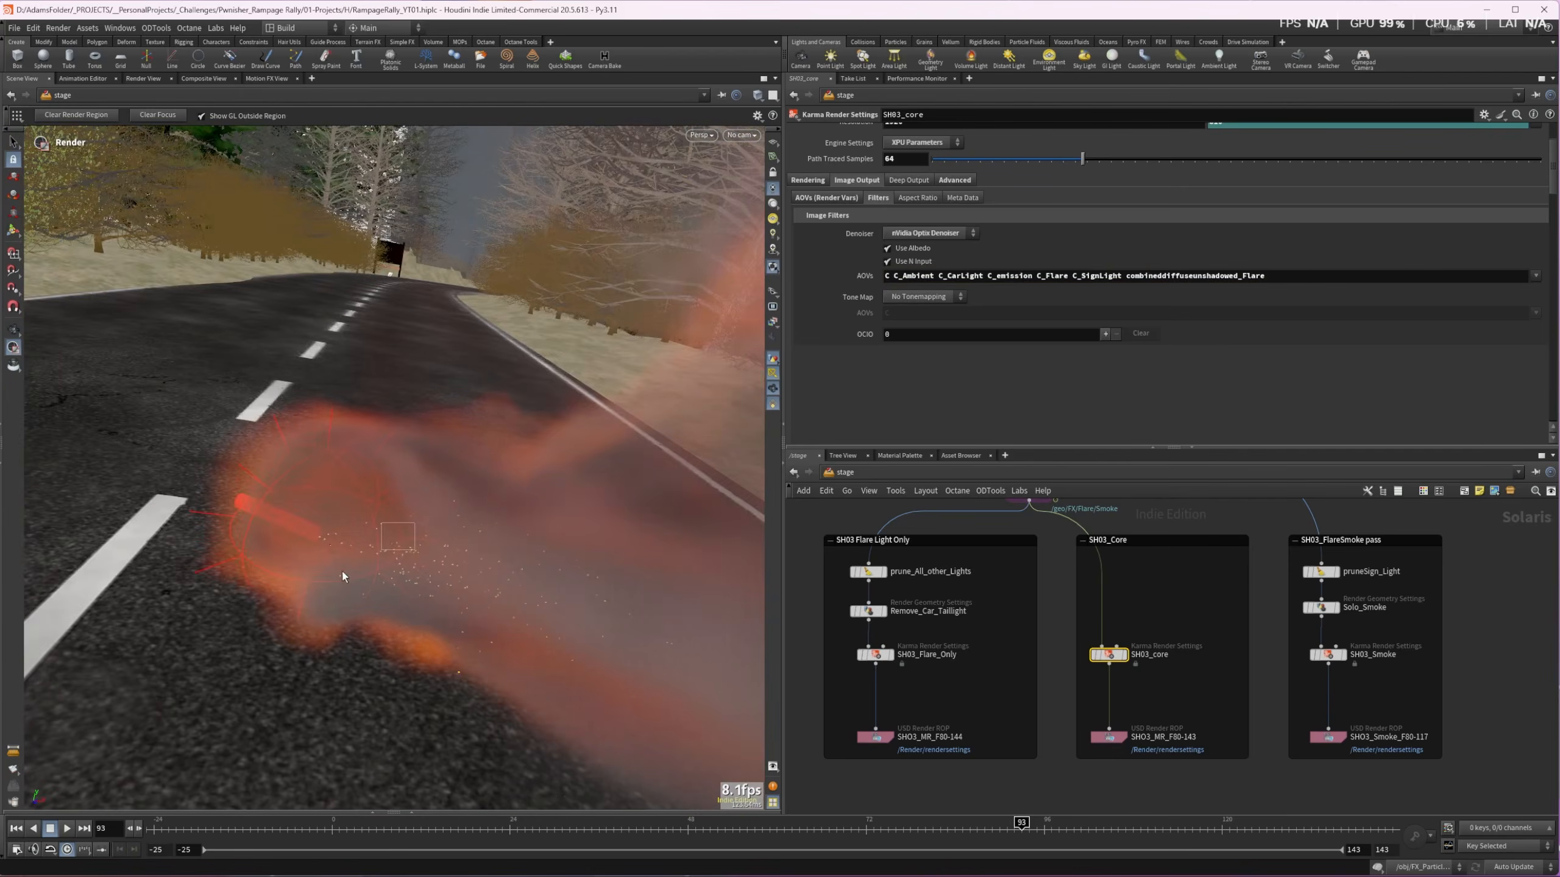
scroll(320, 545, "down", 6)
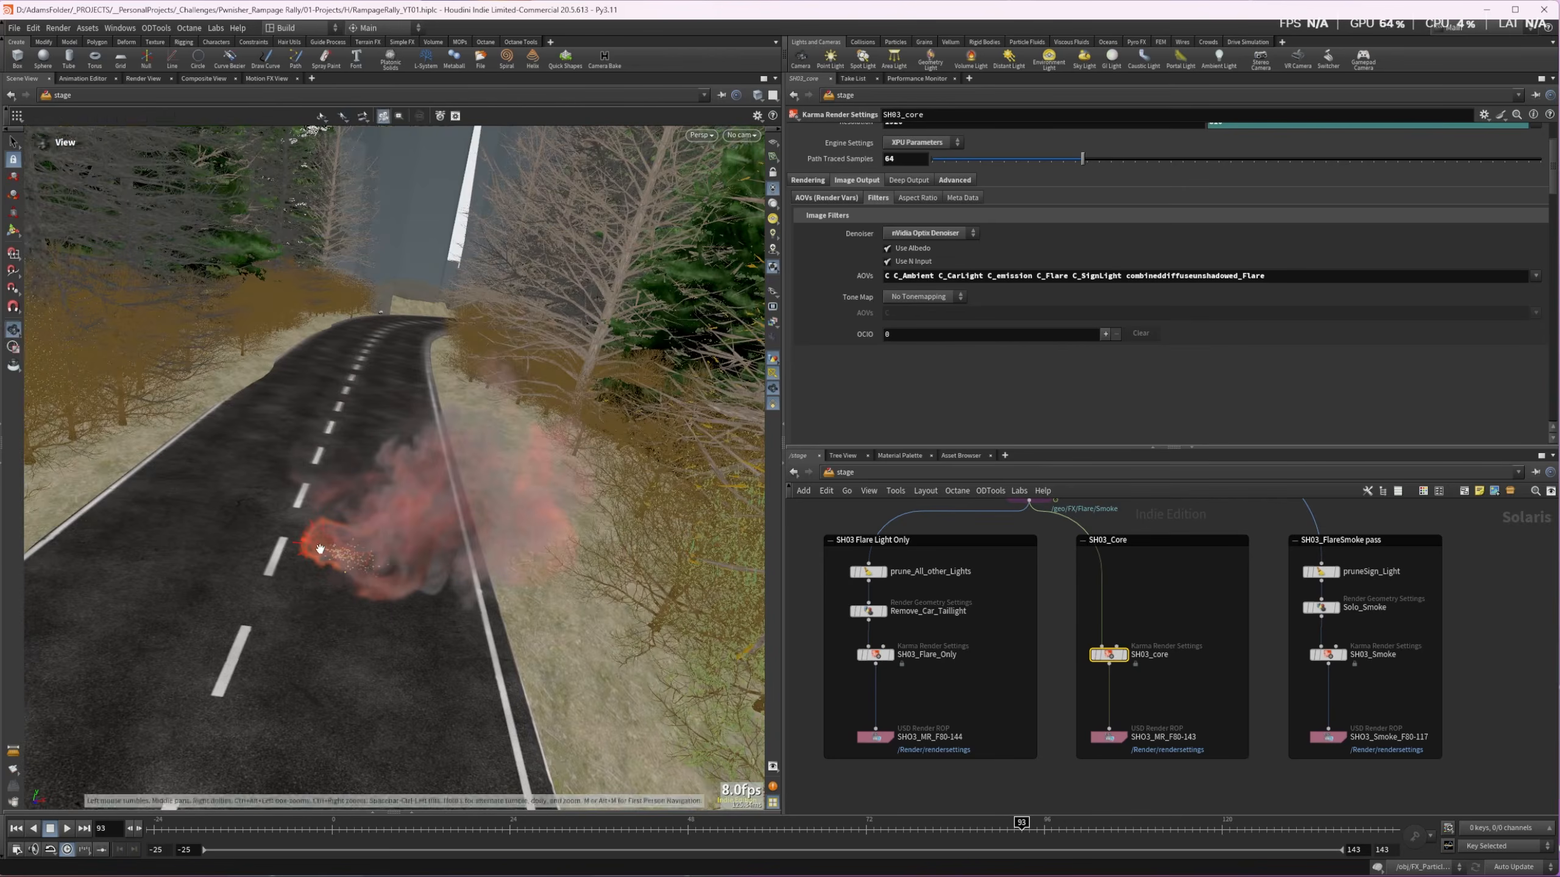
Find the Flare light node feeding graftbranches5 and open its base properties
middle_click_drag(1260, 522, 1227, 763)
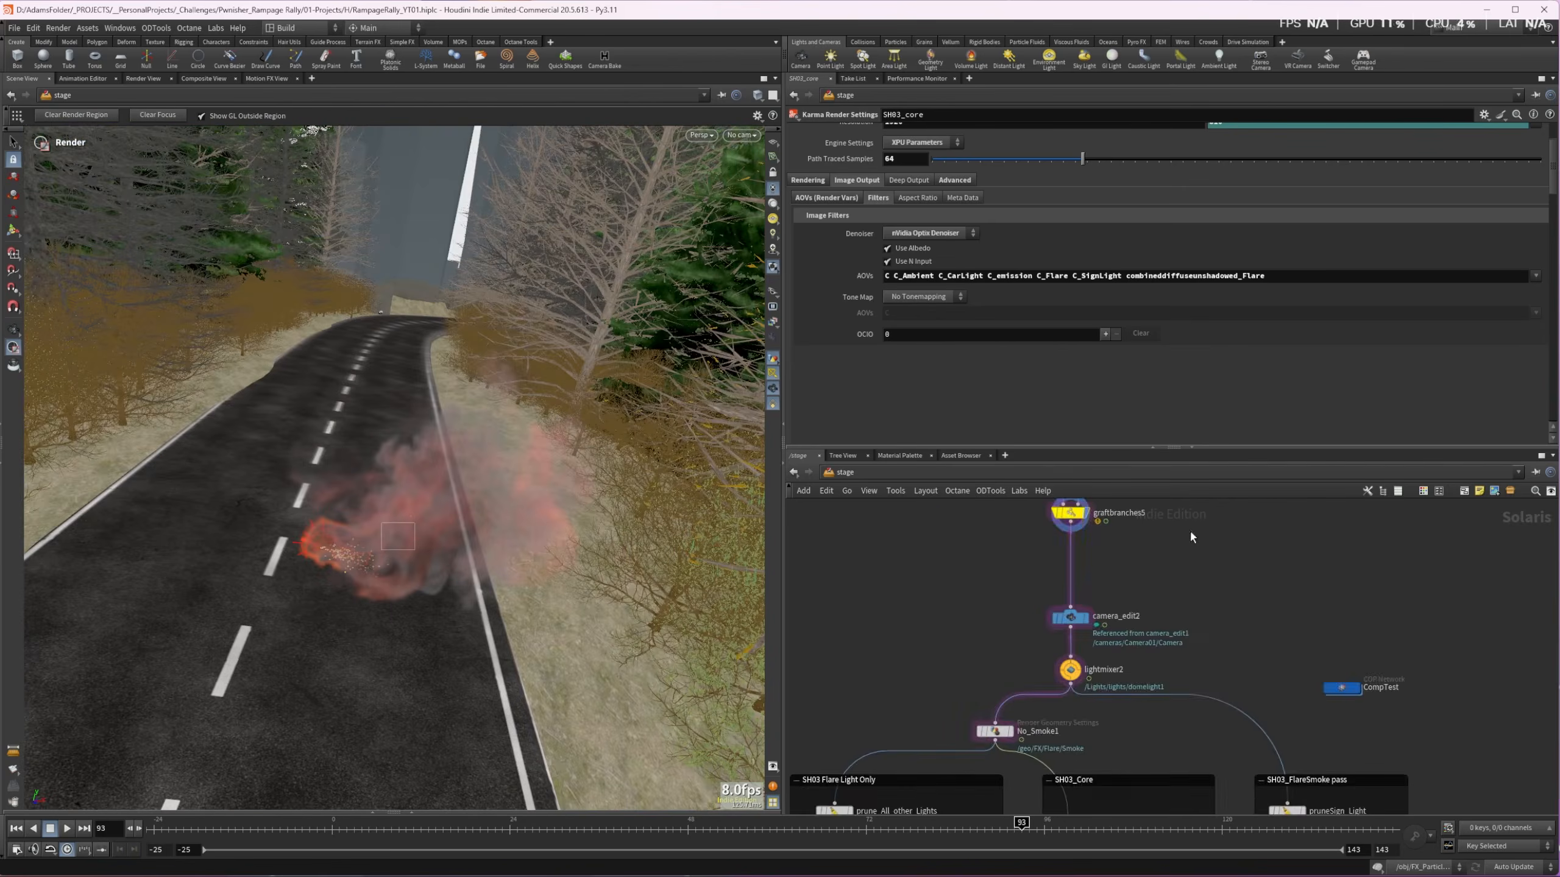
middle_click_drag(1191, 532, 1126, 725)
left_click(1160, 637)
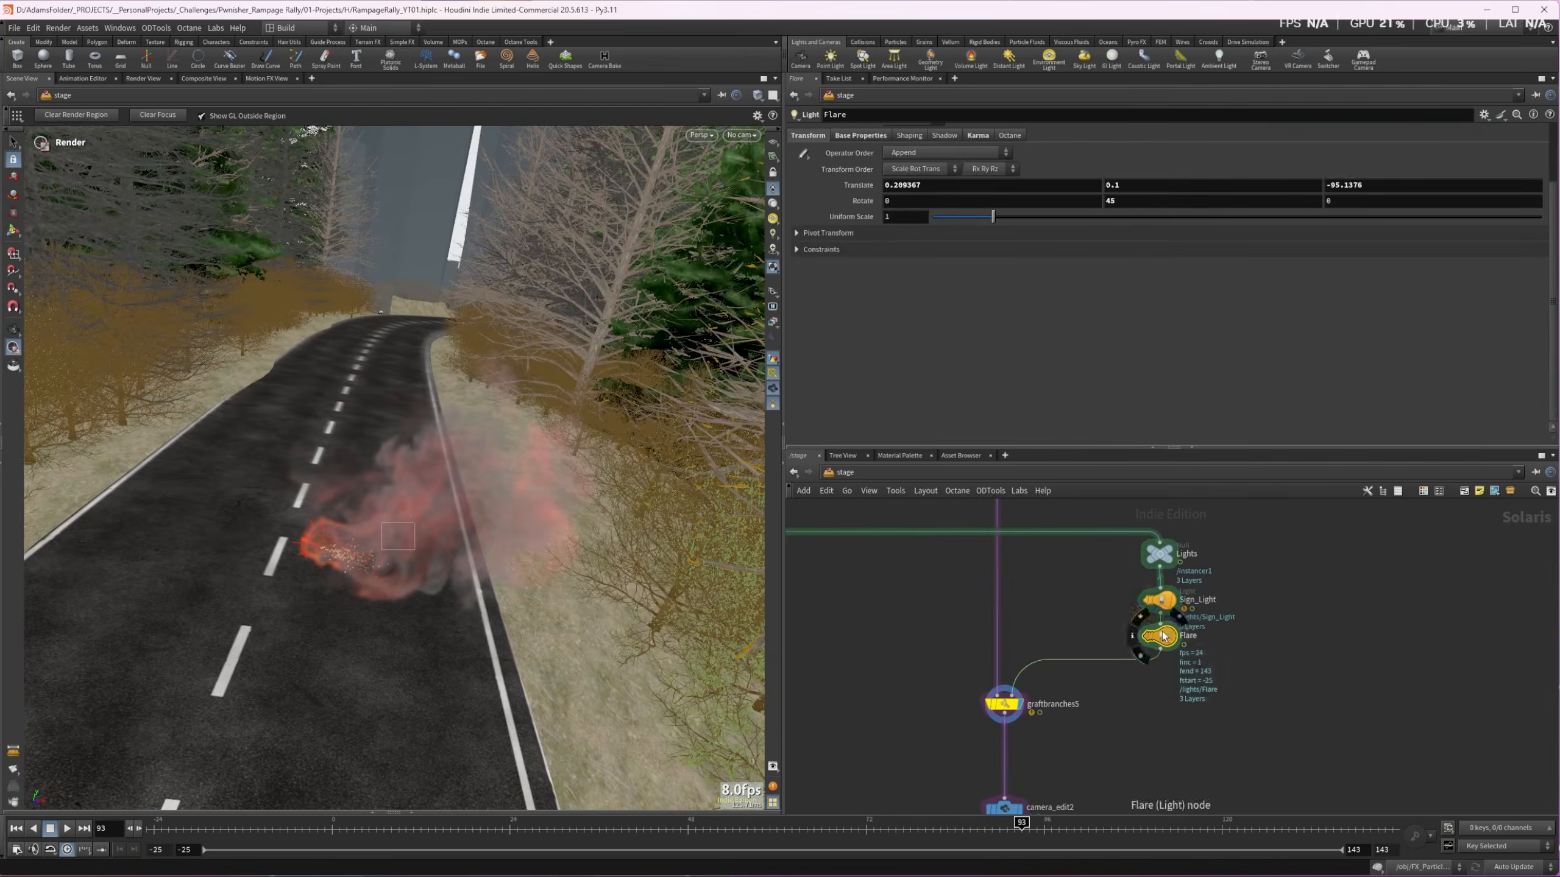
left_click(858, 135)
middle_click_drag(1222, 799, 1222, 369)
Review the rendering sampling and limits settings of the SH03_core Karma render settings node
left_click(1014, 675)
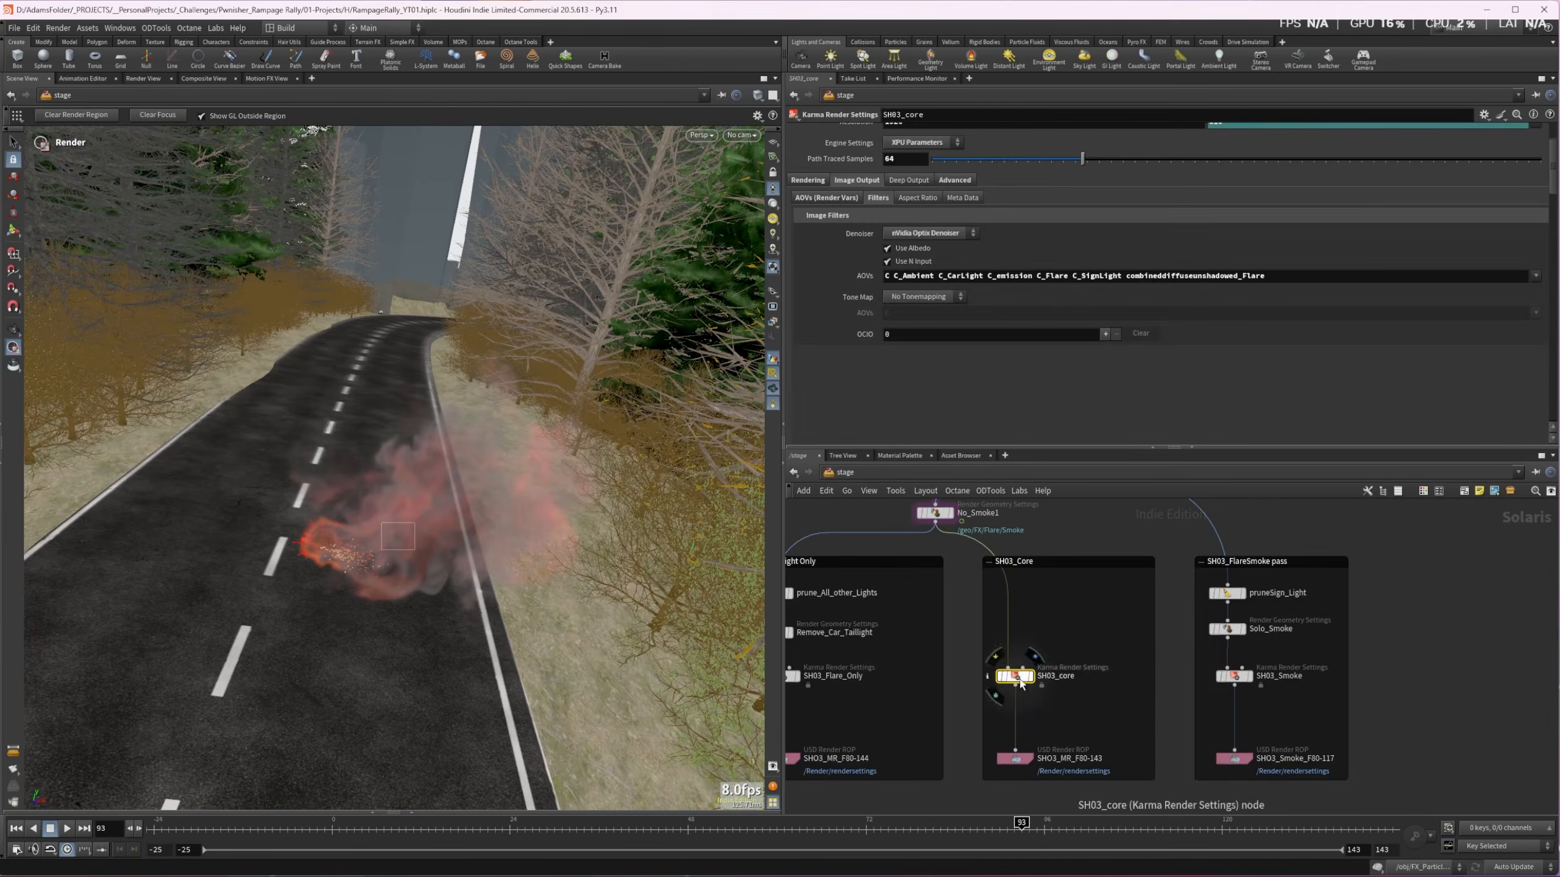
left_click(809, 179)
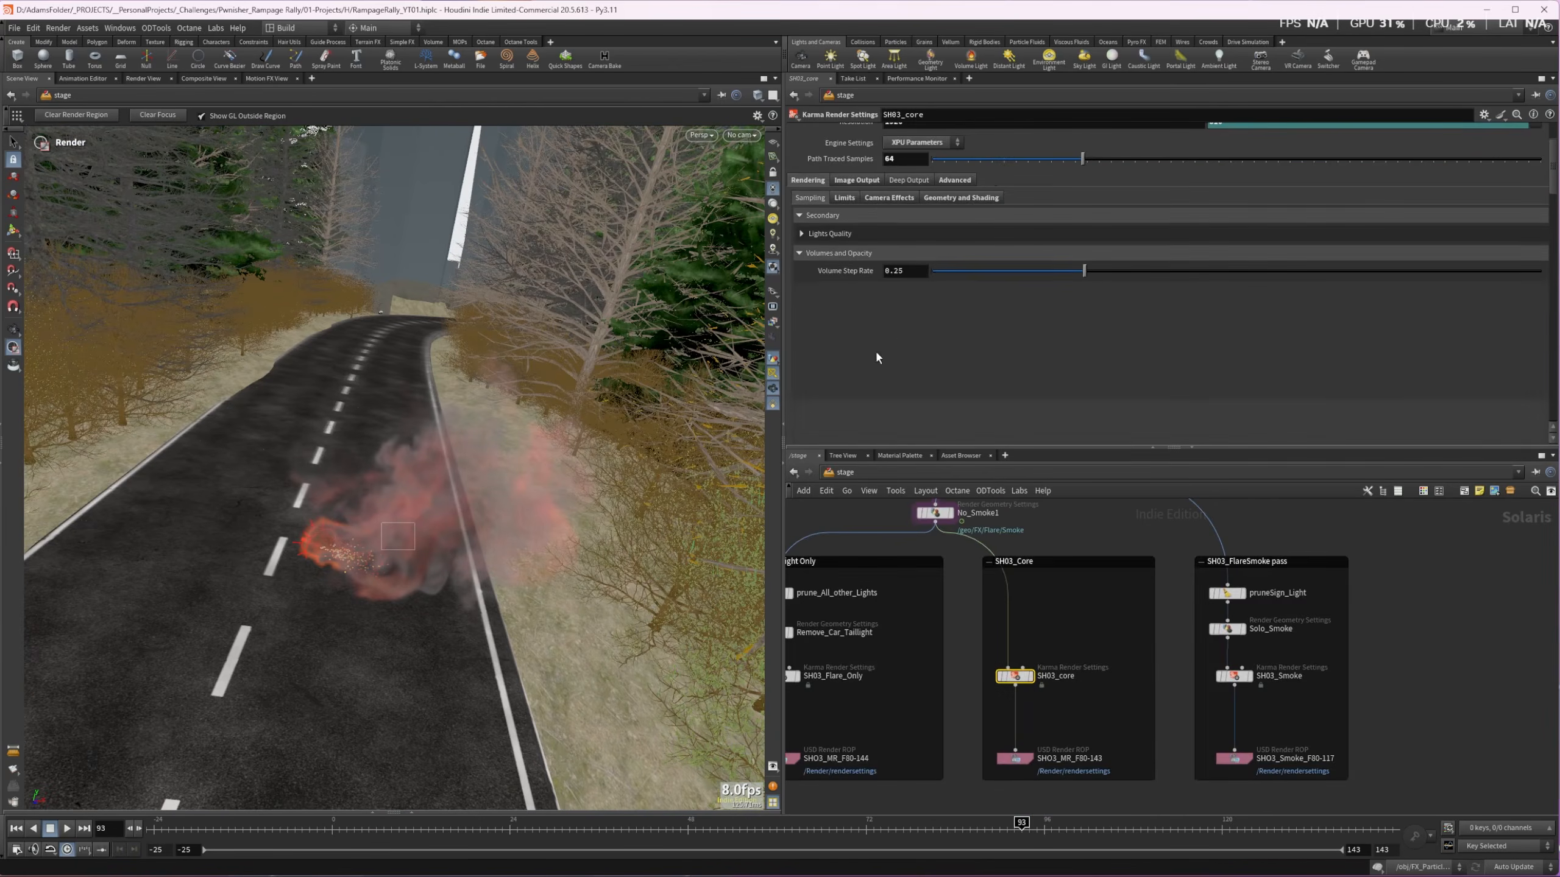
scroll(889, 332, "up", 2)
left_click(844, 246)
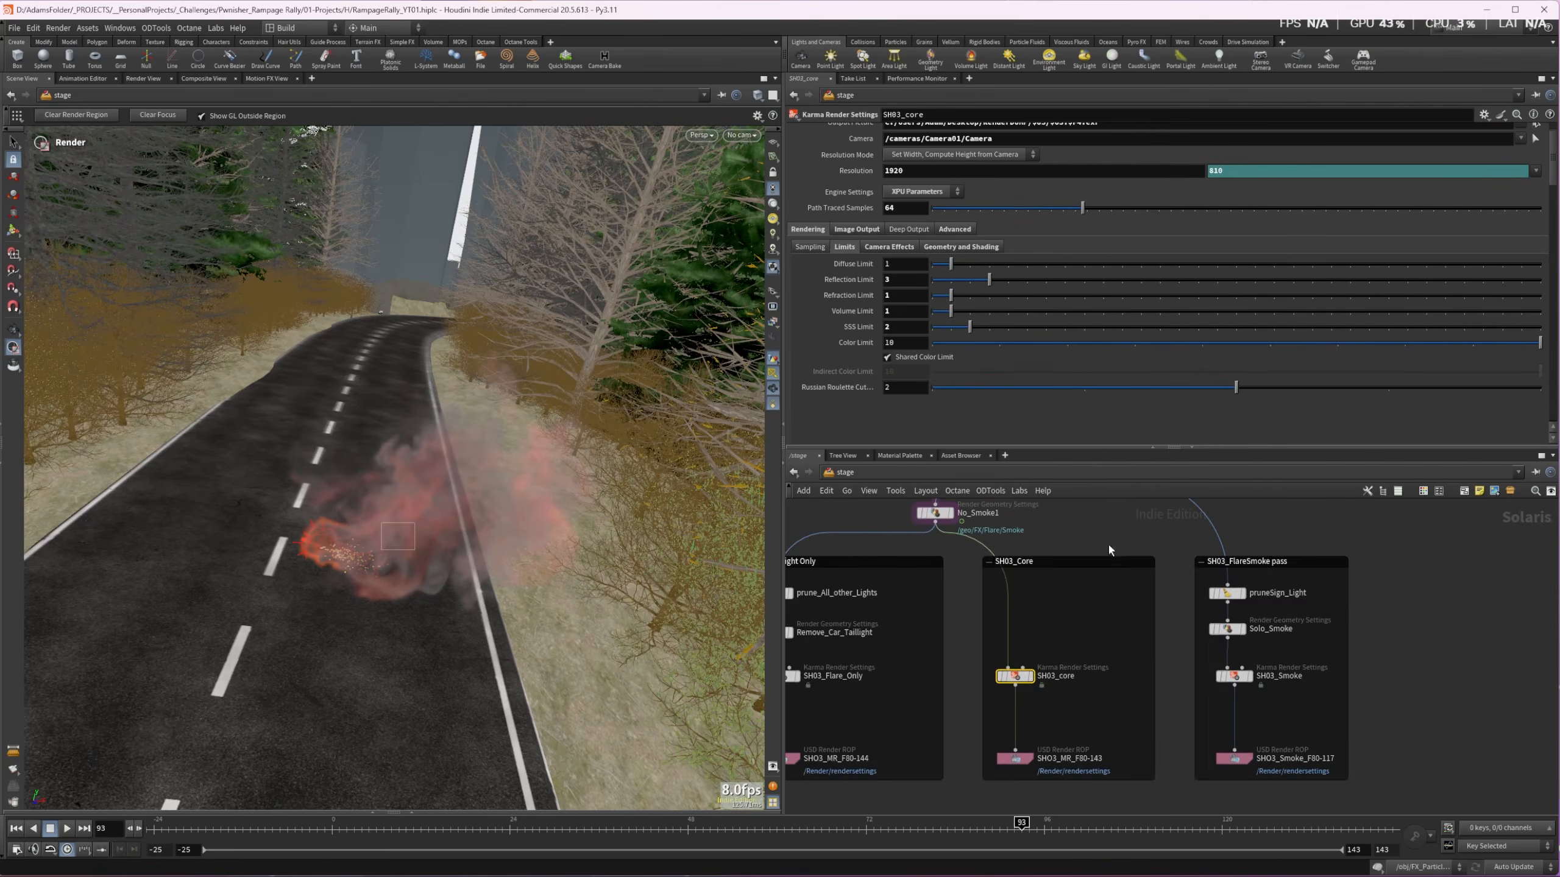
Examine No_Smoke1's render visibility setting and the three SH03 render pass groups it sits beside
middle_click_drag(1109, 544, 1023, 531)
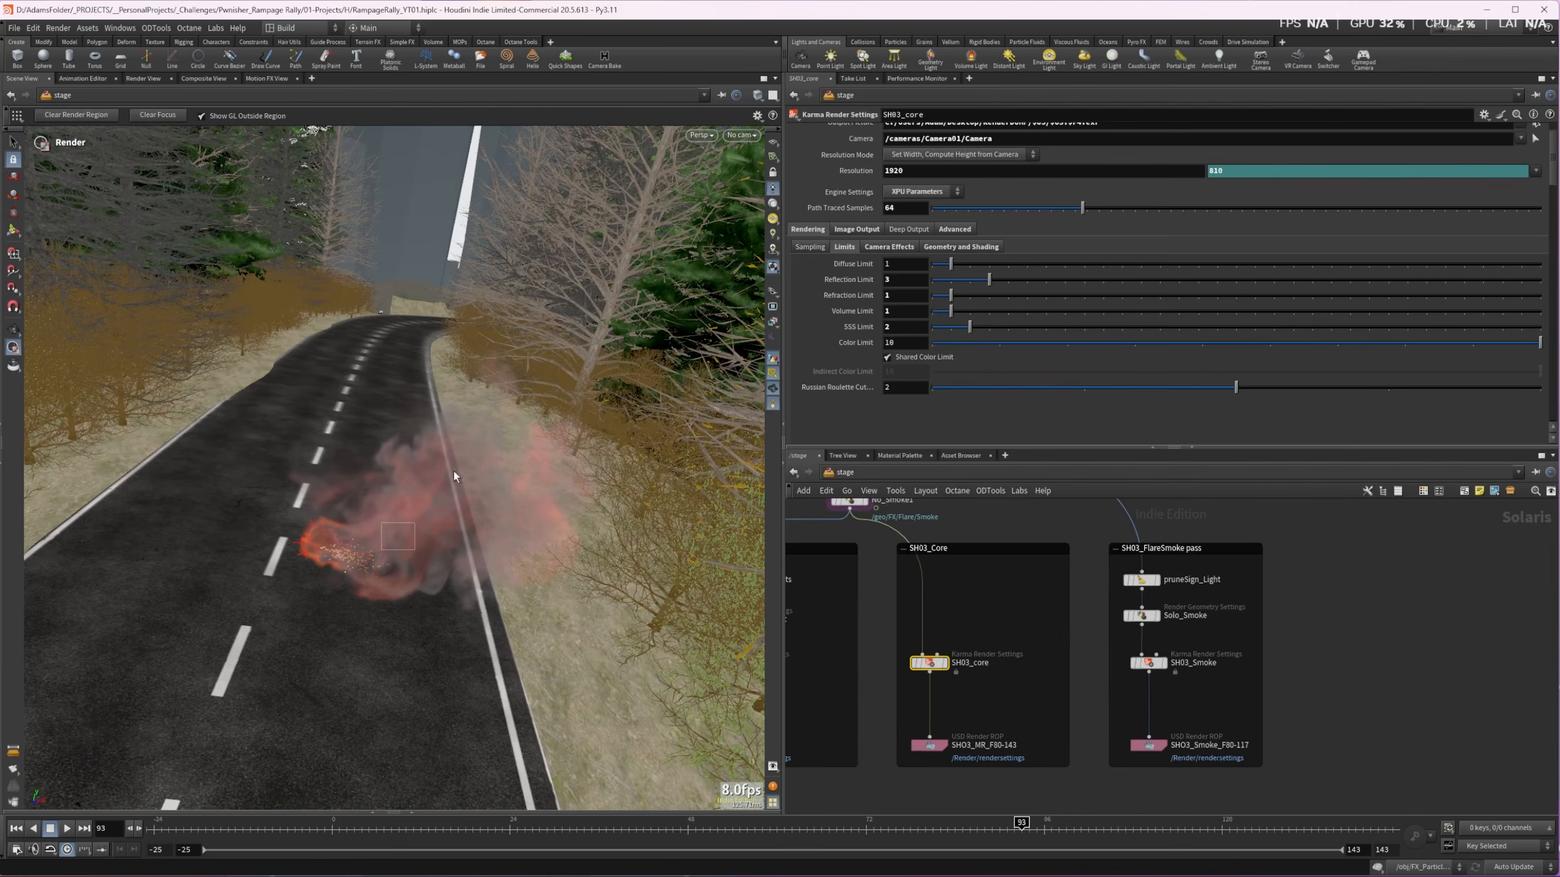
middle_click_drag(957, 602, 979, 637)
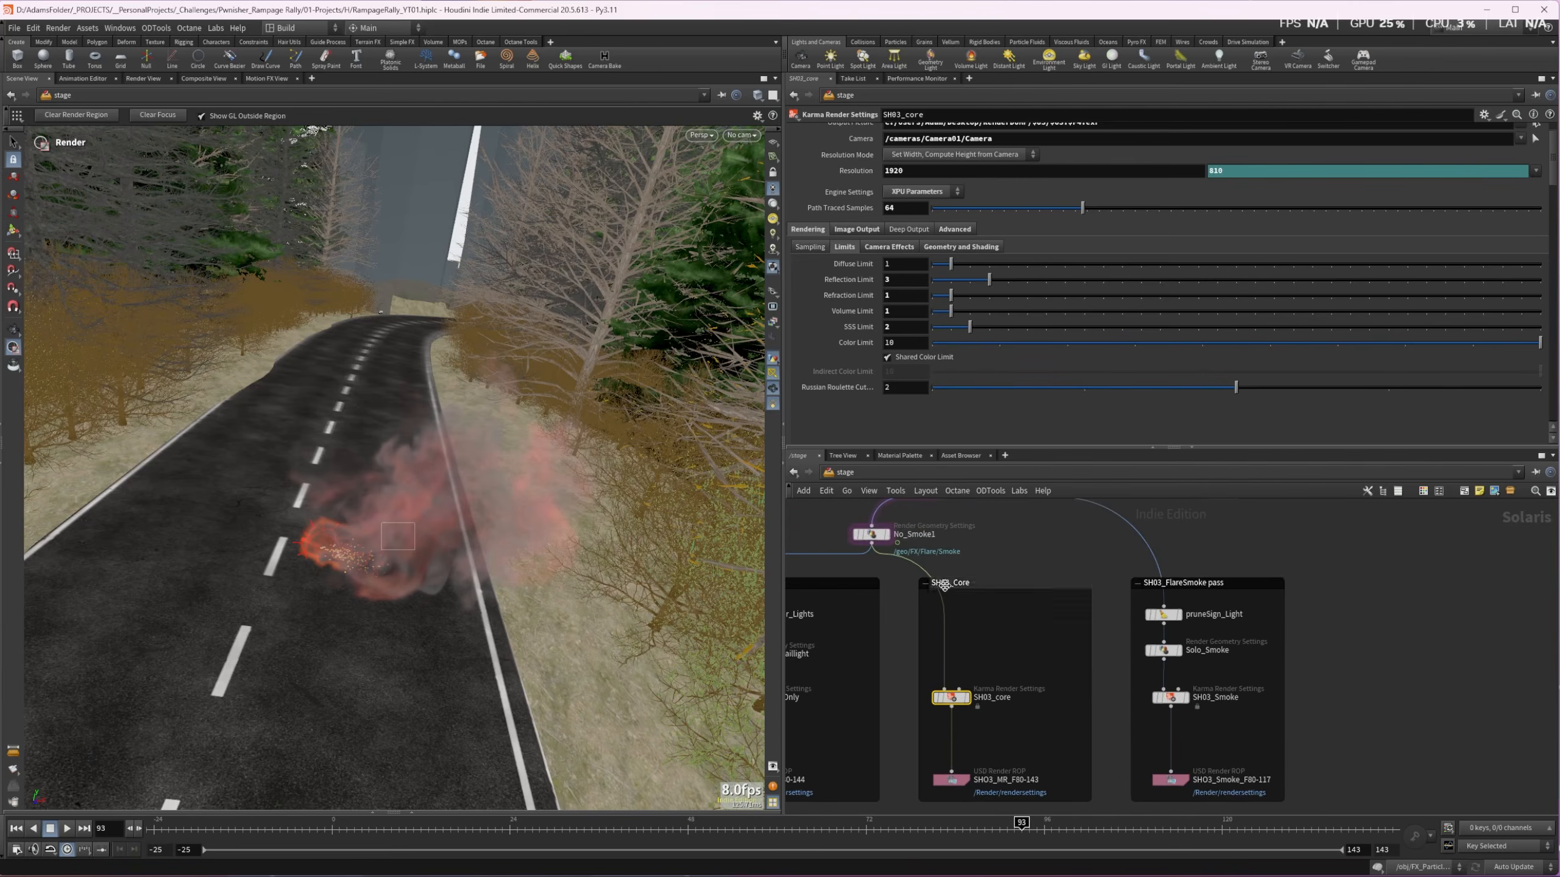
left_click(870, 535)
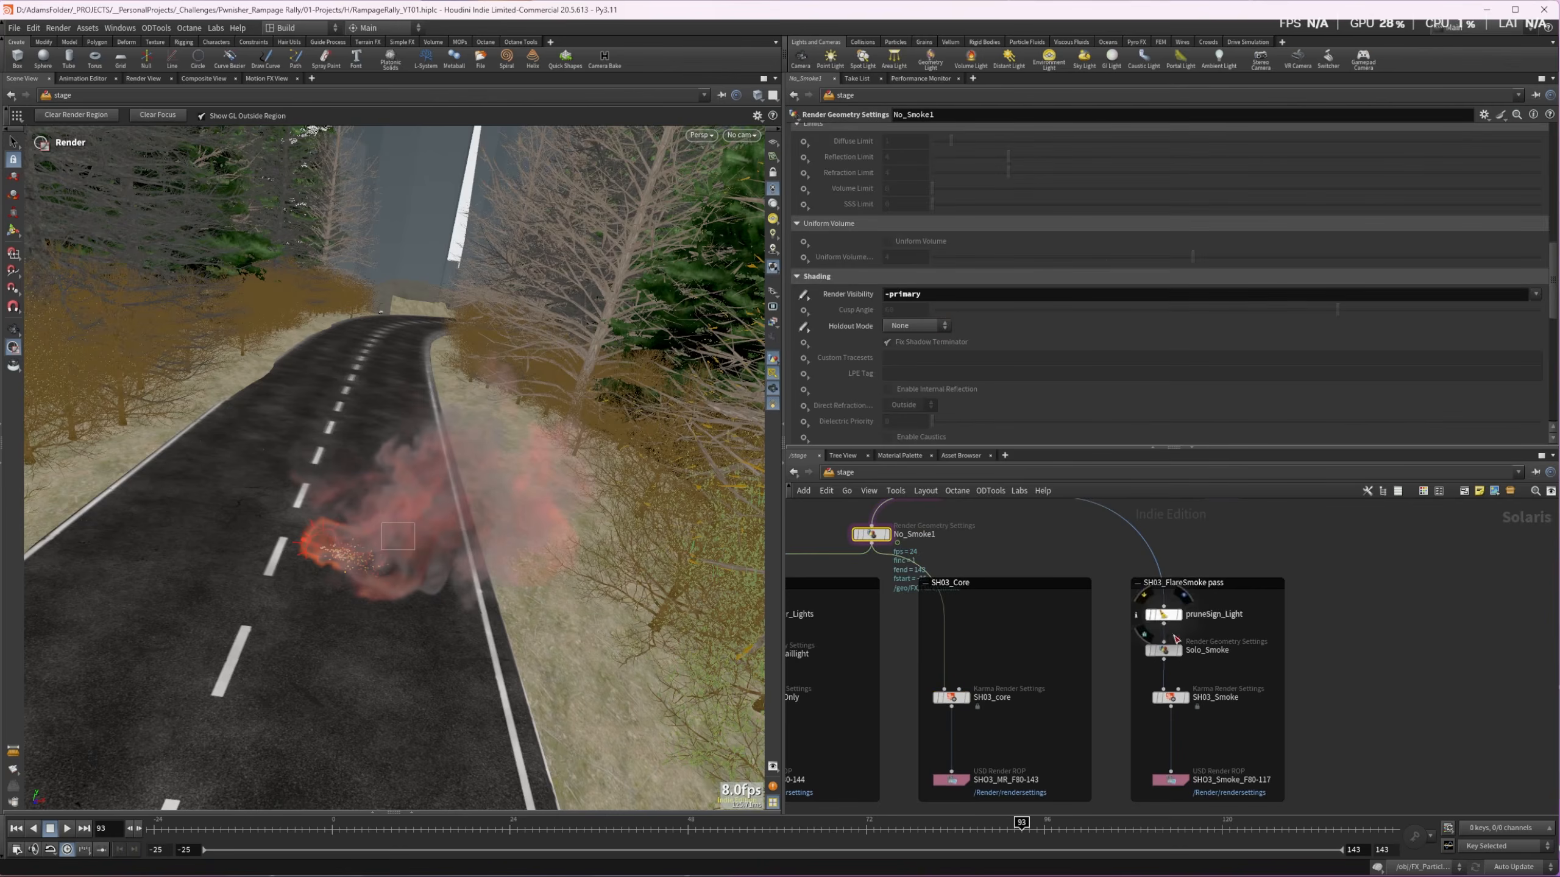
middle_click_drag(1126, 683, 1280, 636)
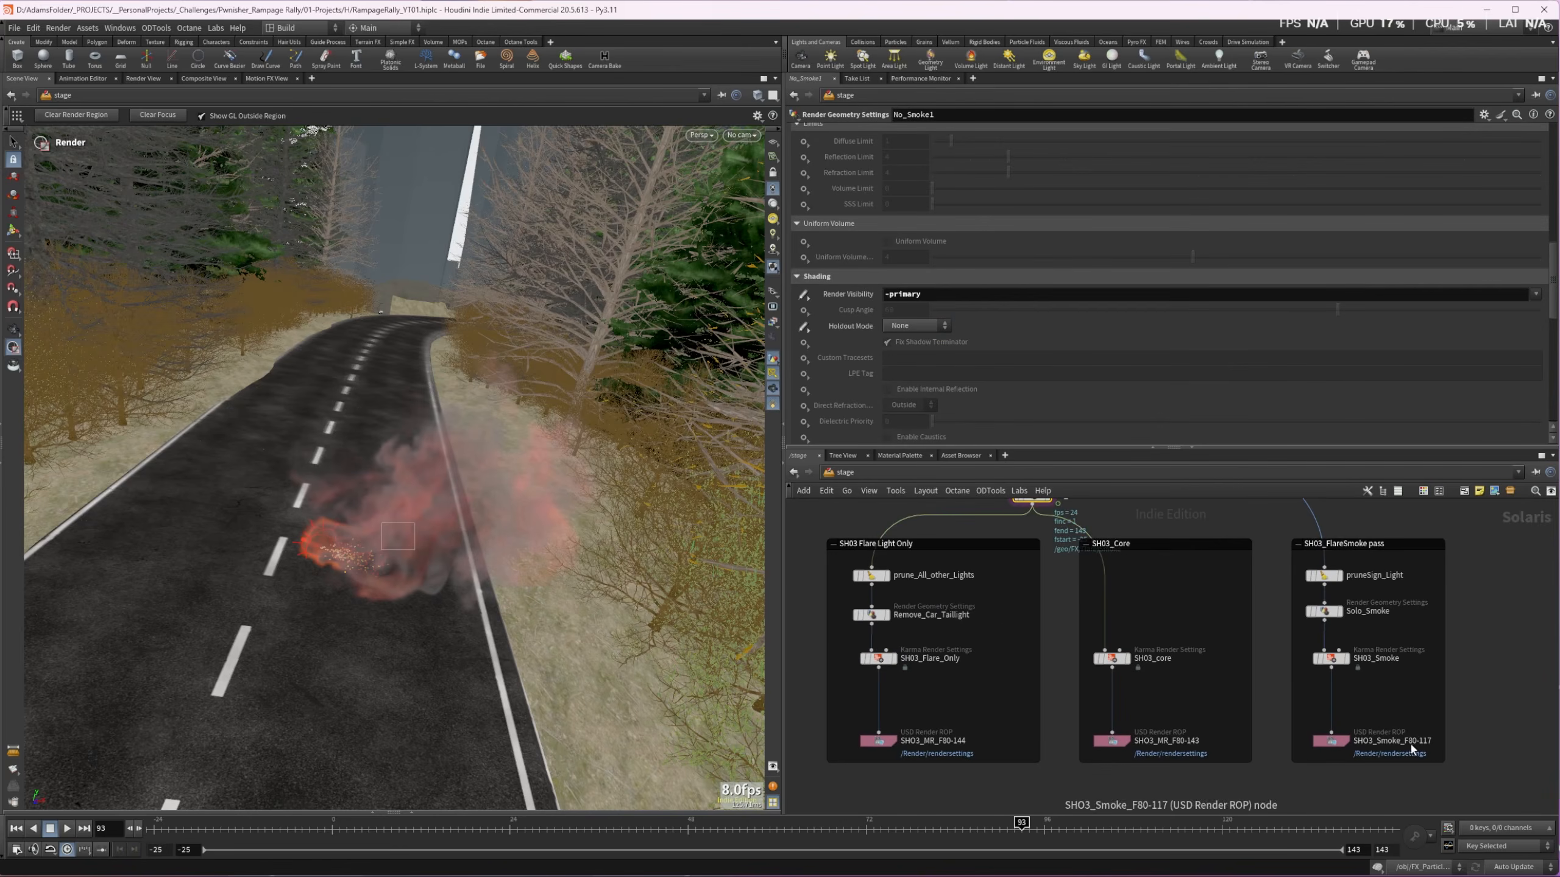
Widen the SH03 Flare Light Only box slightly and display the SH03_Flare_Only node in the viewport with Karma CPU
mouse_move(896, 577)
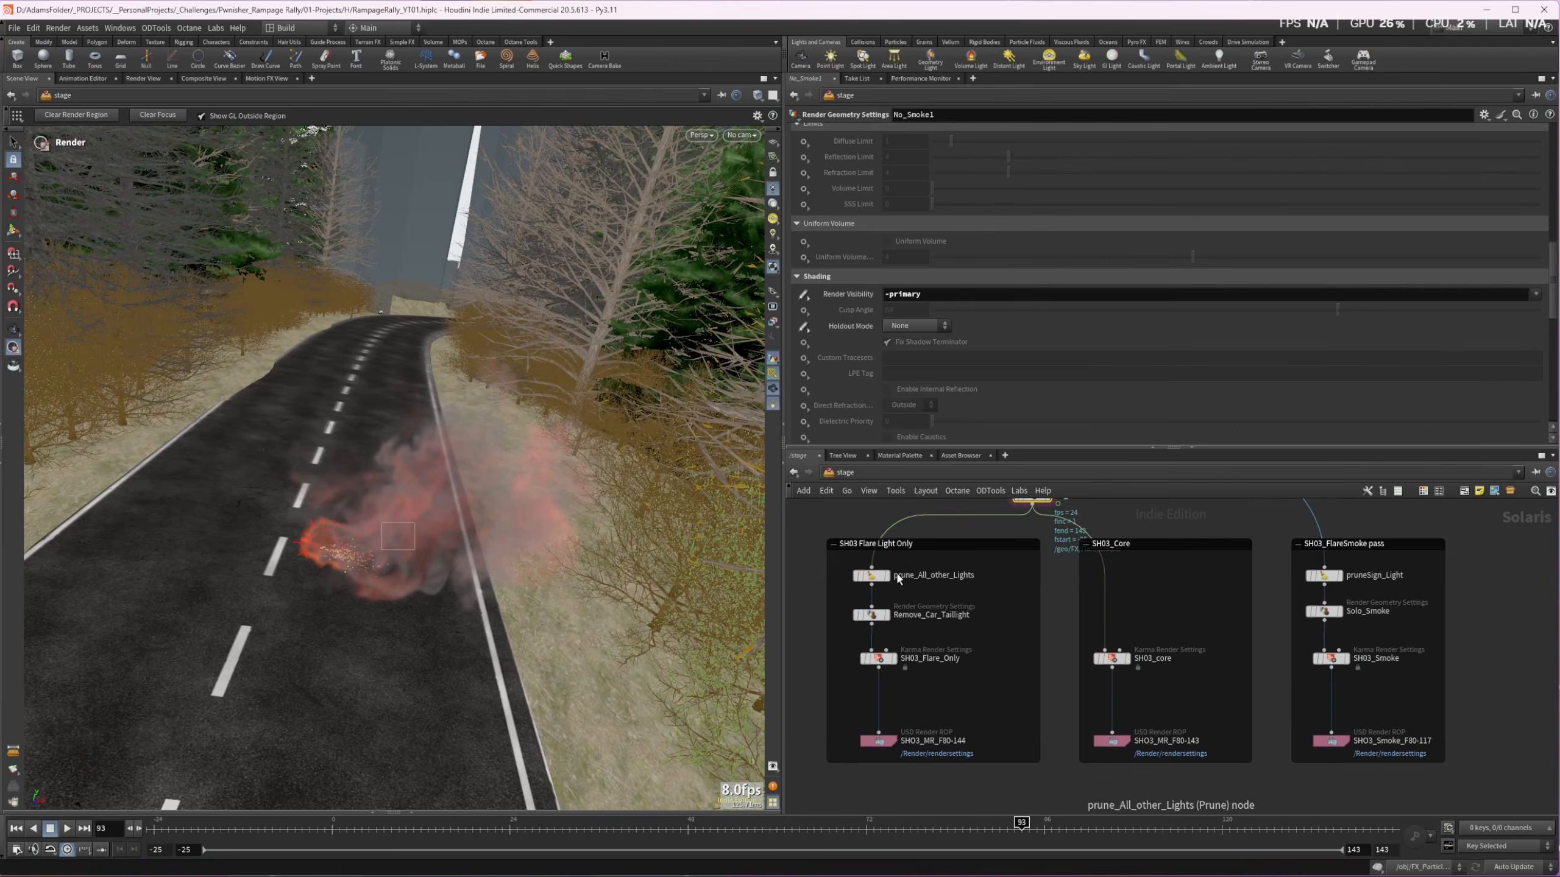
left_click_drag(826, 608, 811, 652)
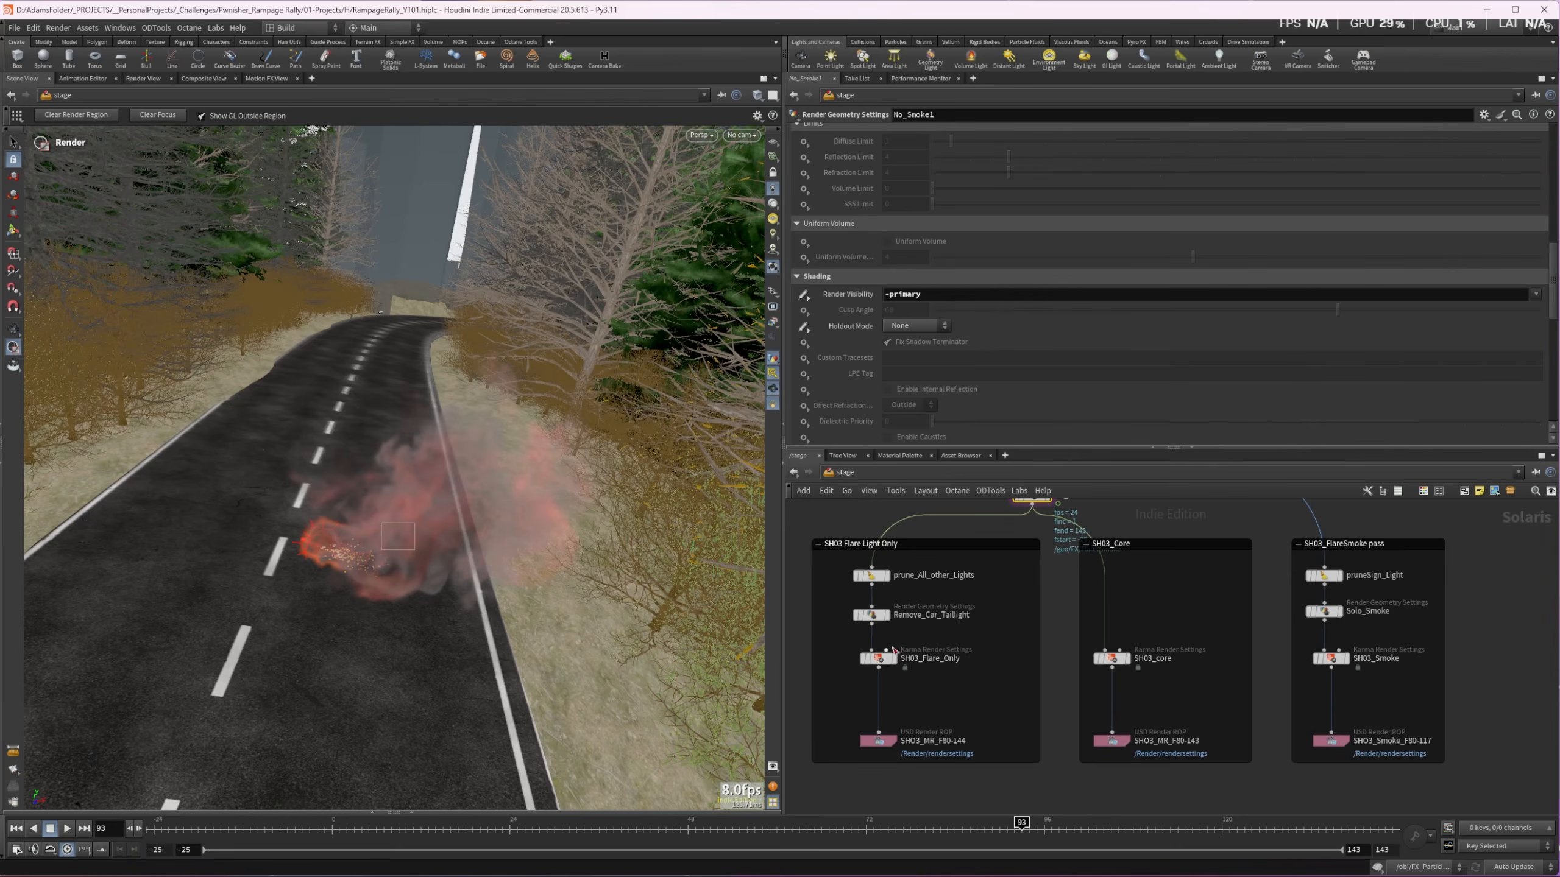
left_click(875, 657)
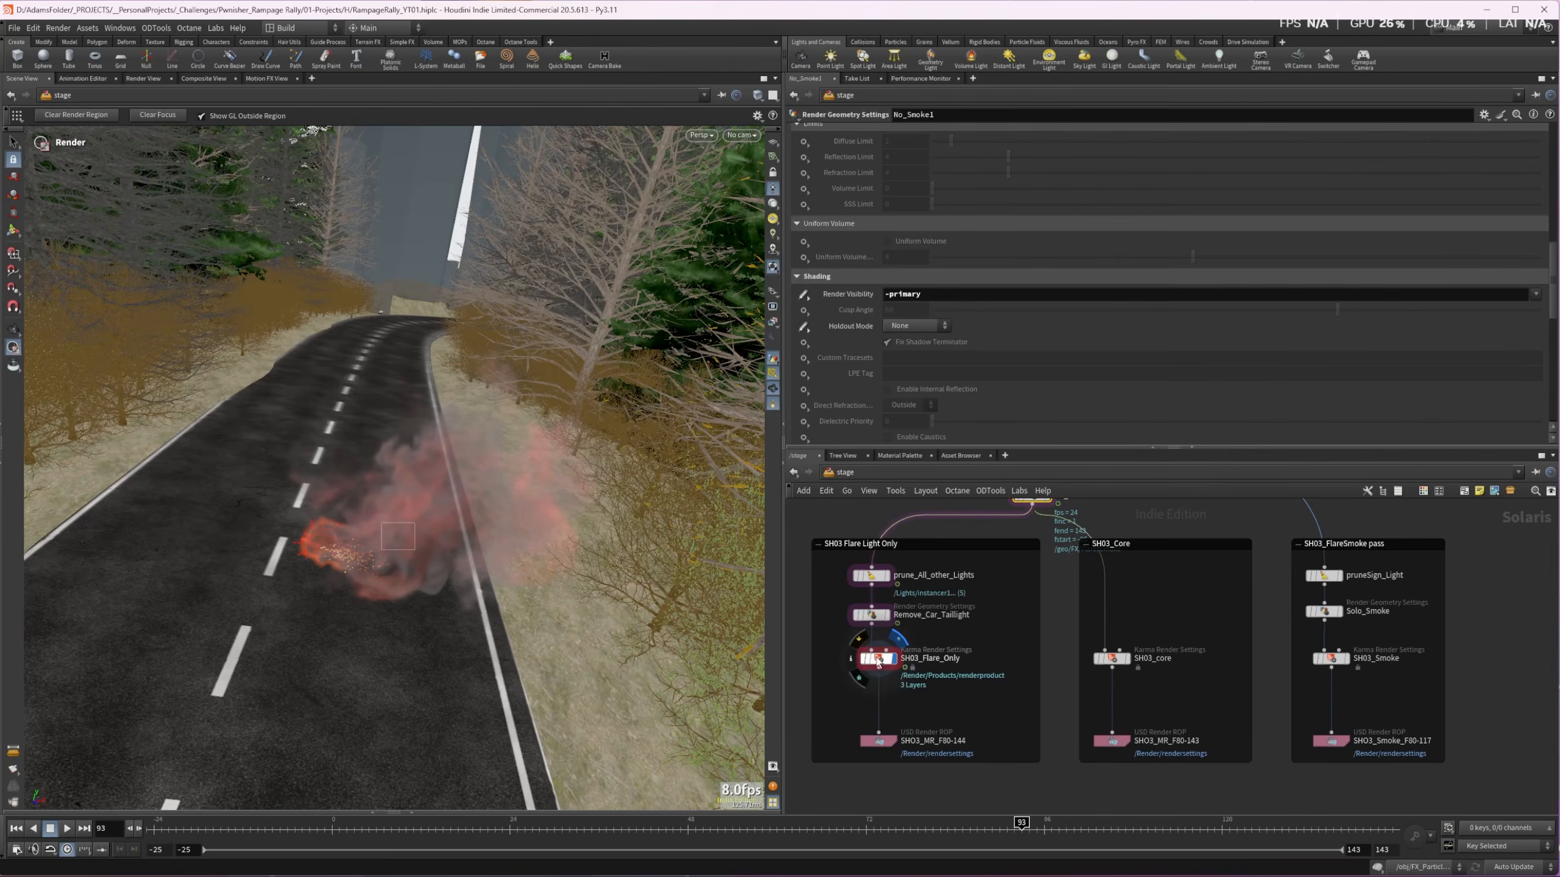
left_click(700, 137)
left_click(723, 198)
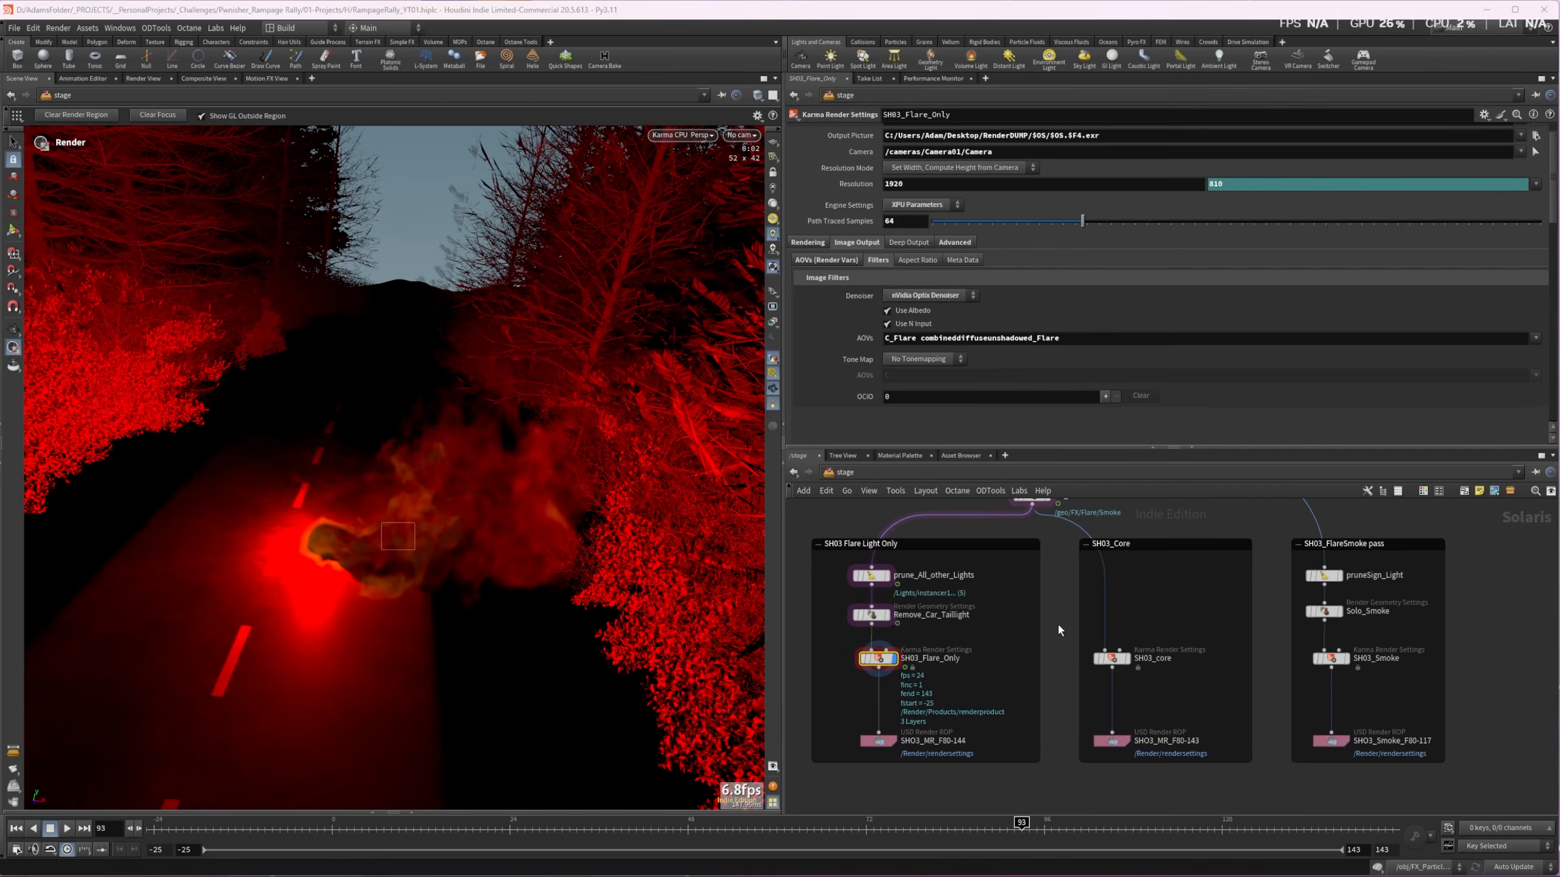
Examine the overall stage network, comparing the other shots' render pass groups with the SH03 passes
scroll(1057, 622, "down", 5)
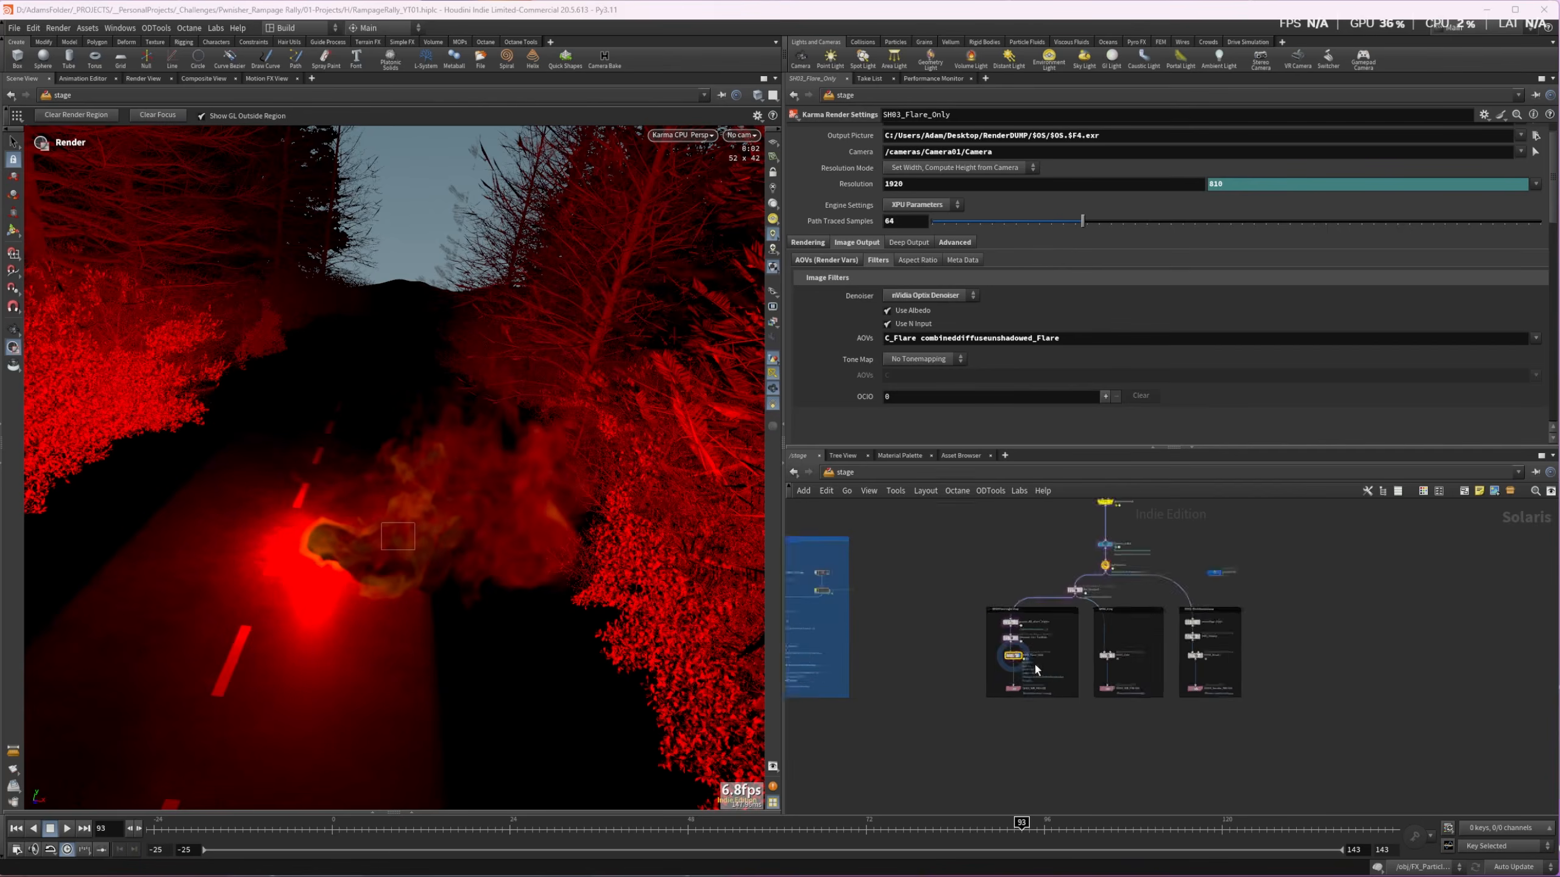
scroll(898, 662, "down", 3)
middle_click_drag(913, 663, 1207, 645)
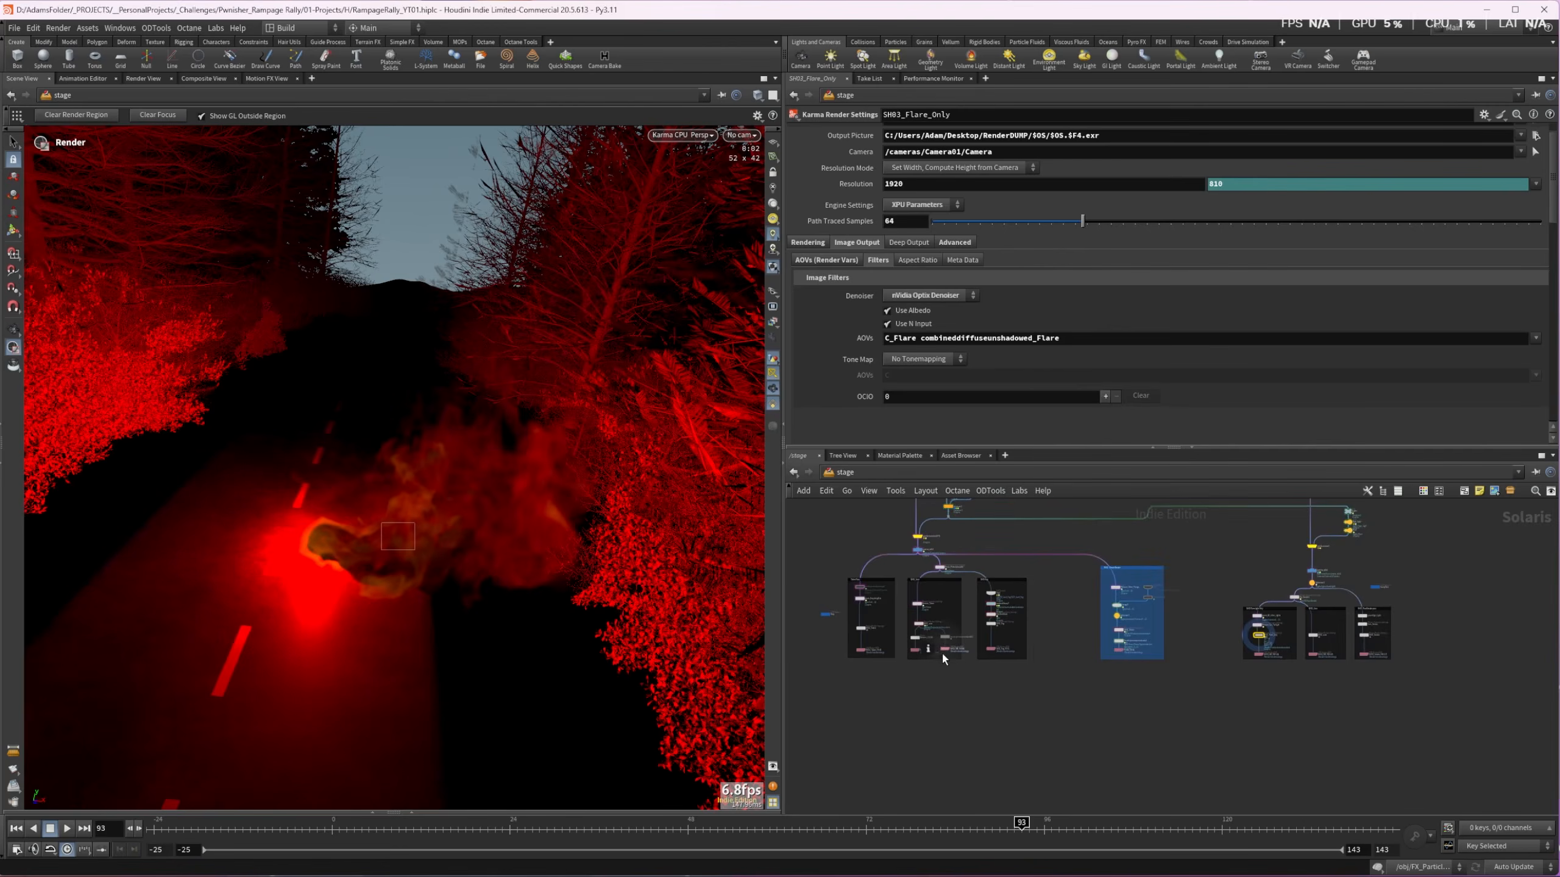
scroll(940, 651, "up", 3)
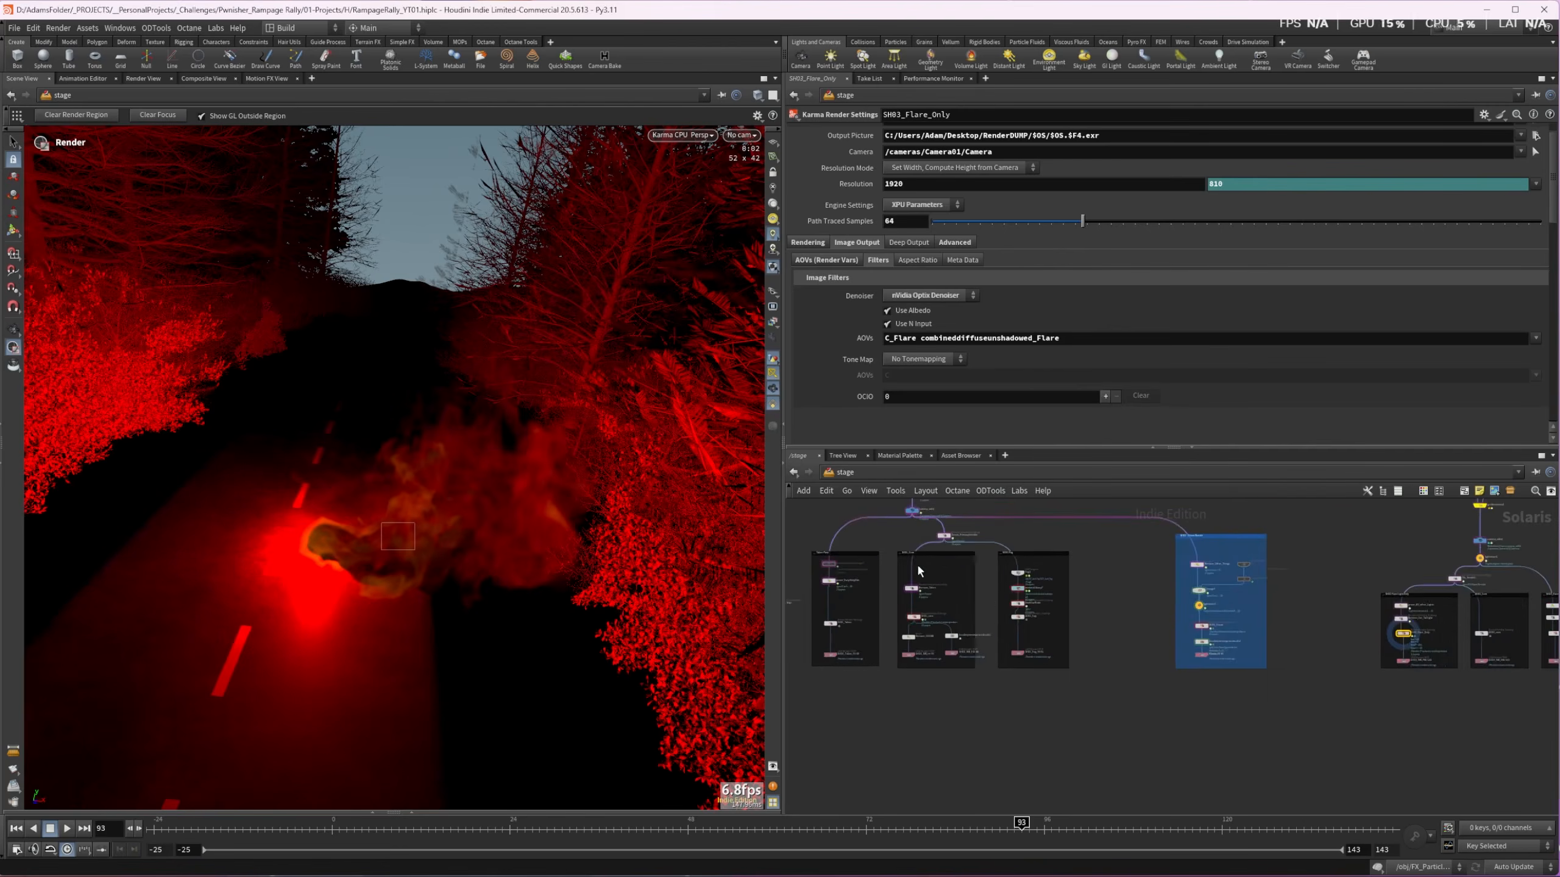
scroll(918, 571, "up", 2)
scroll(953, 593, "down", 2)
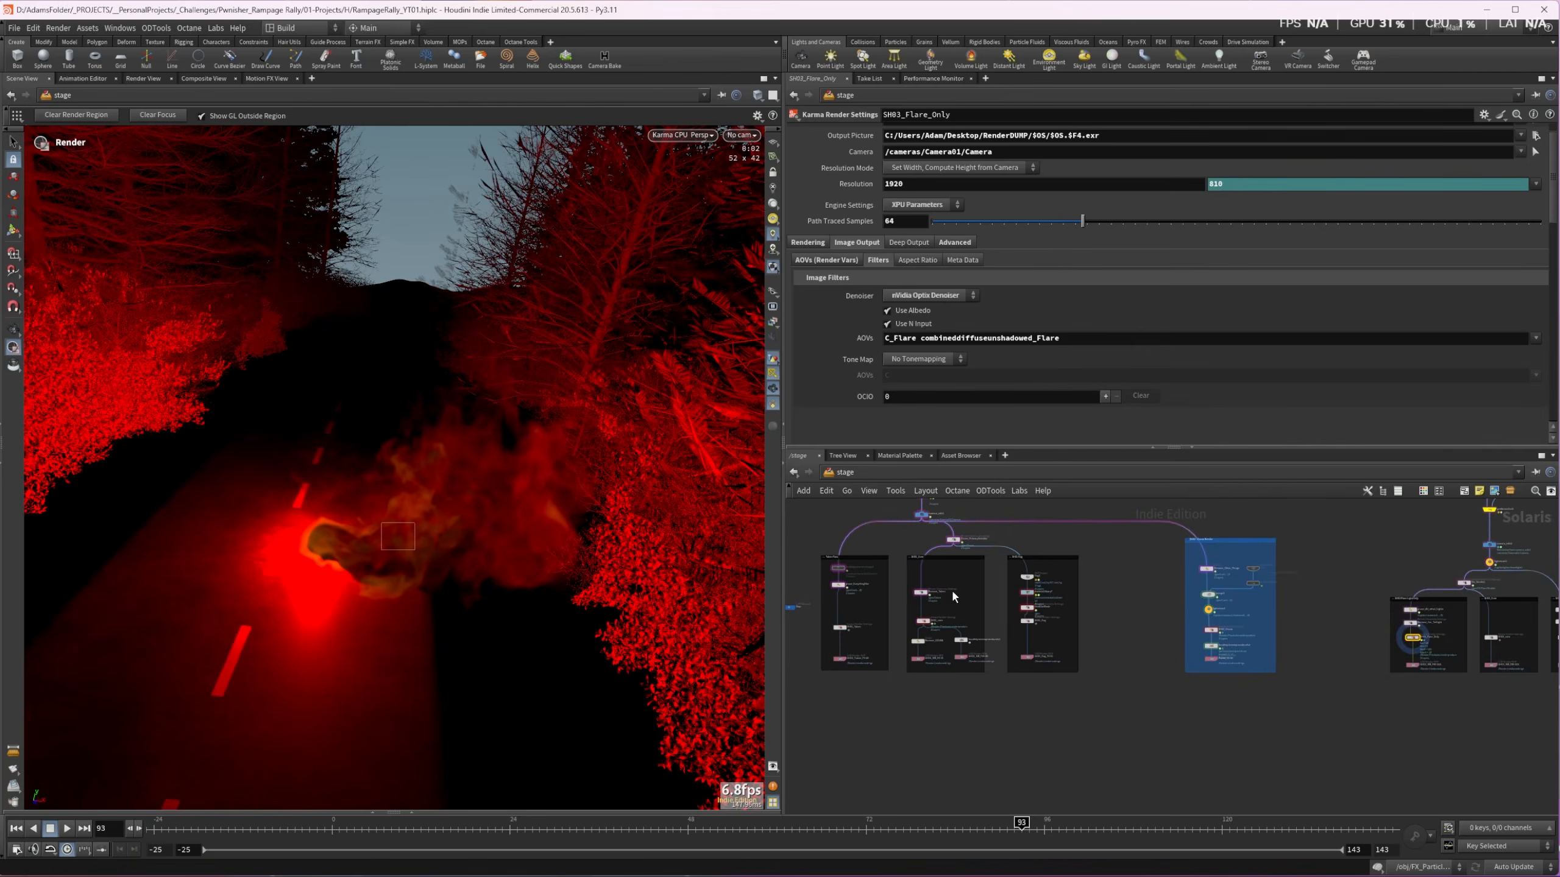
middle_click_drag(1472, 644, 1385, 644)
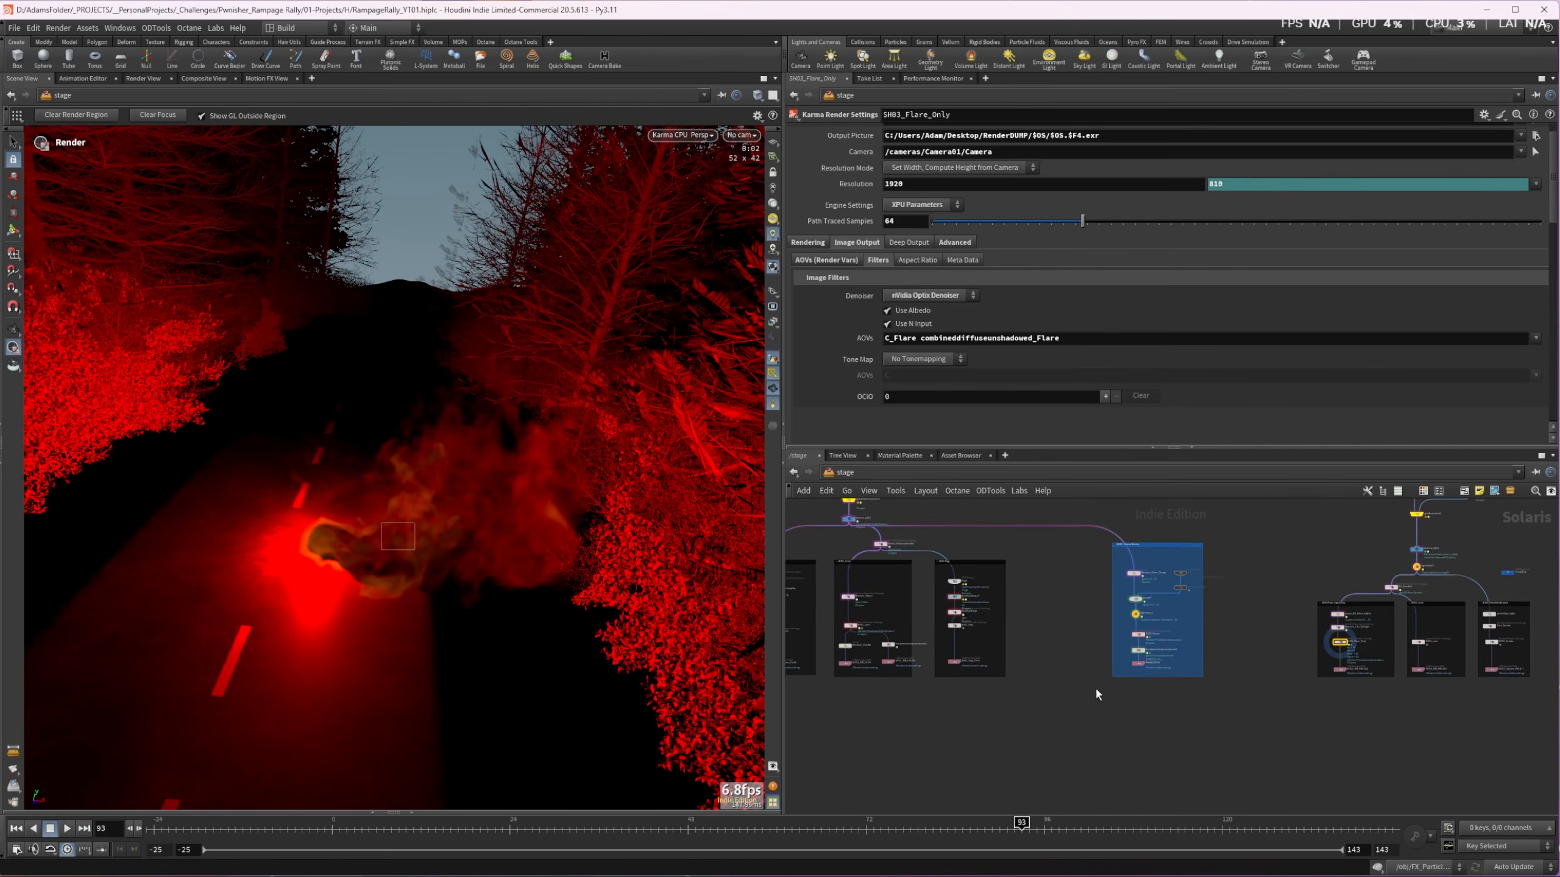
middle_click_drag(990, 682, 1126, 672)
scroll(903, 611, "up", 2)
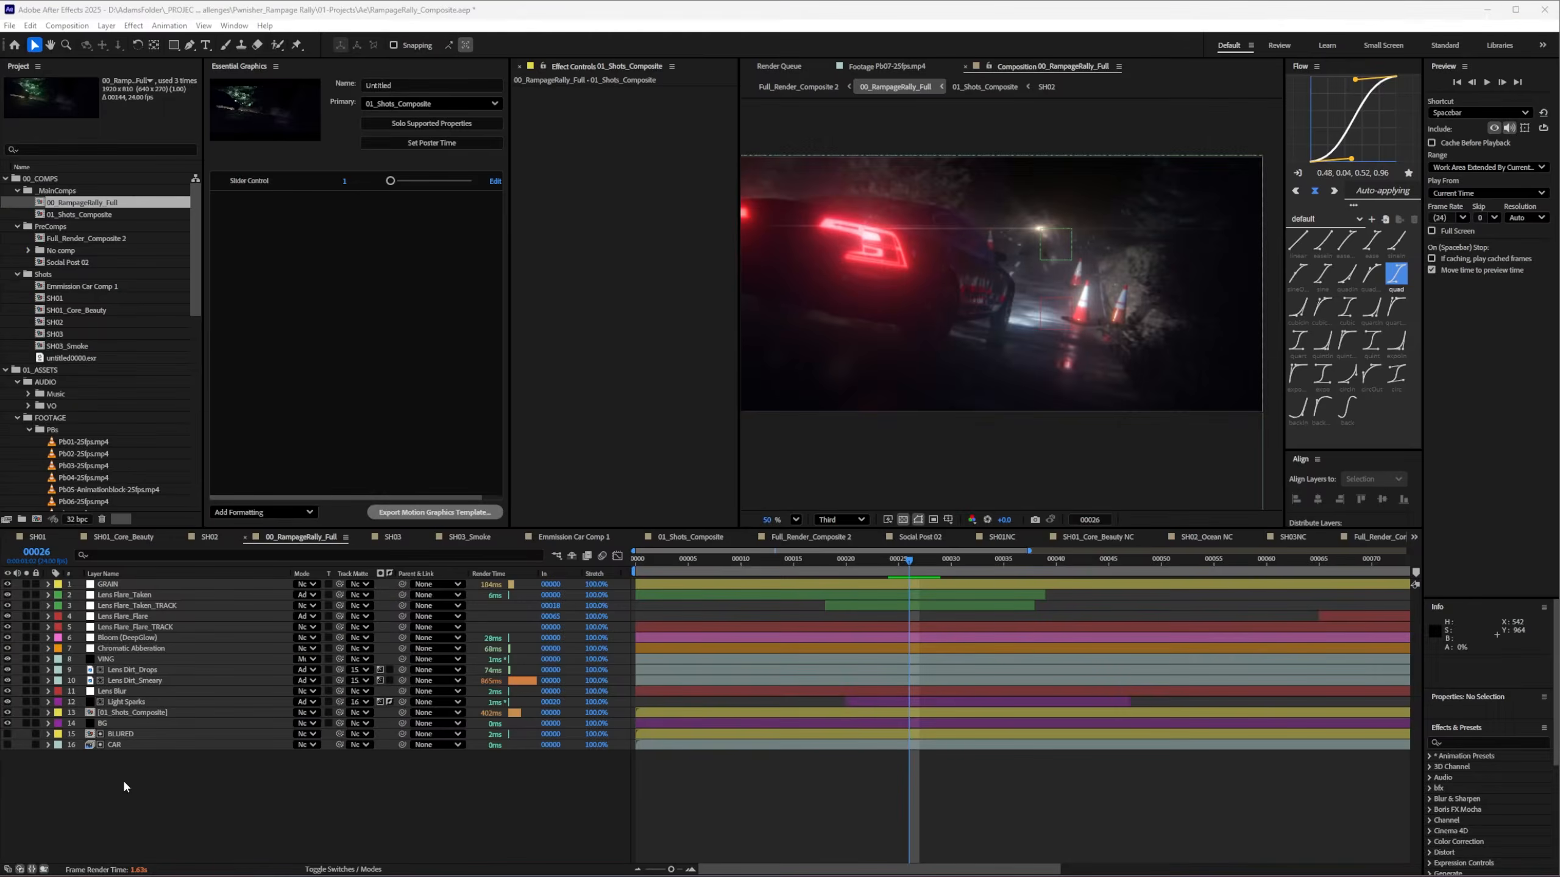
In After Effects, open the 01_Shots_Composite precomp from 00_RampageRally_Full and show its full duration in the timeline
scroll(903, 267, "down", 1)
scroll(950, 279, "down", 1)
middle_click_drag(950, 281, 996, 288)
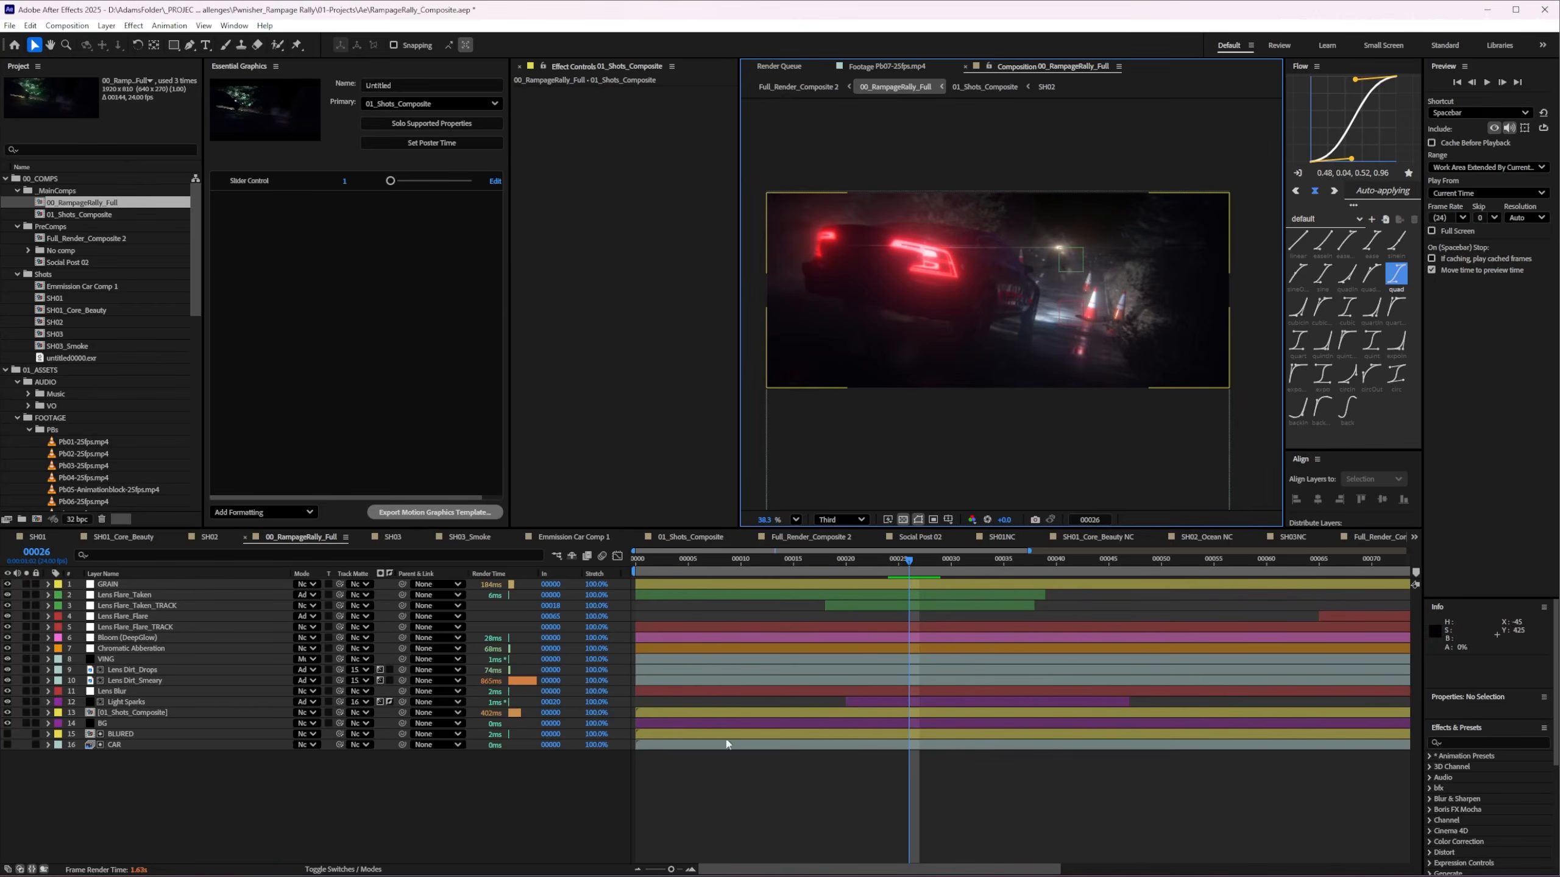
double_click(119, 710)
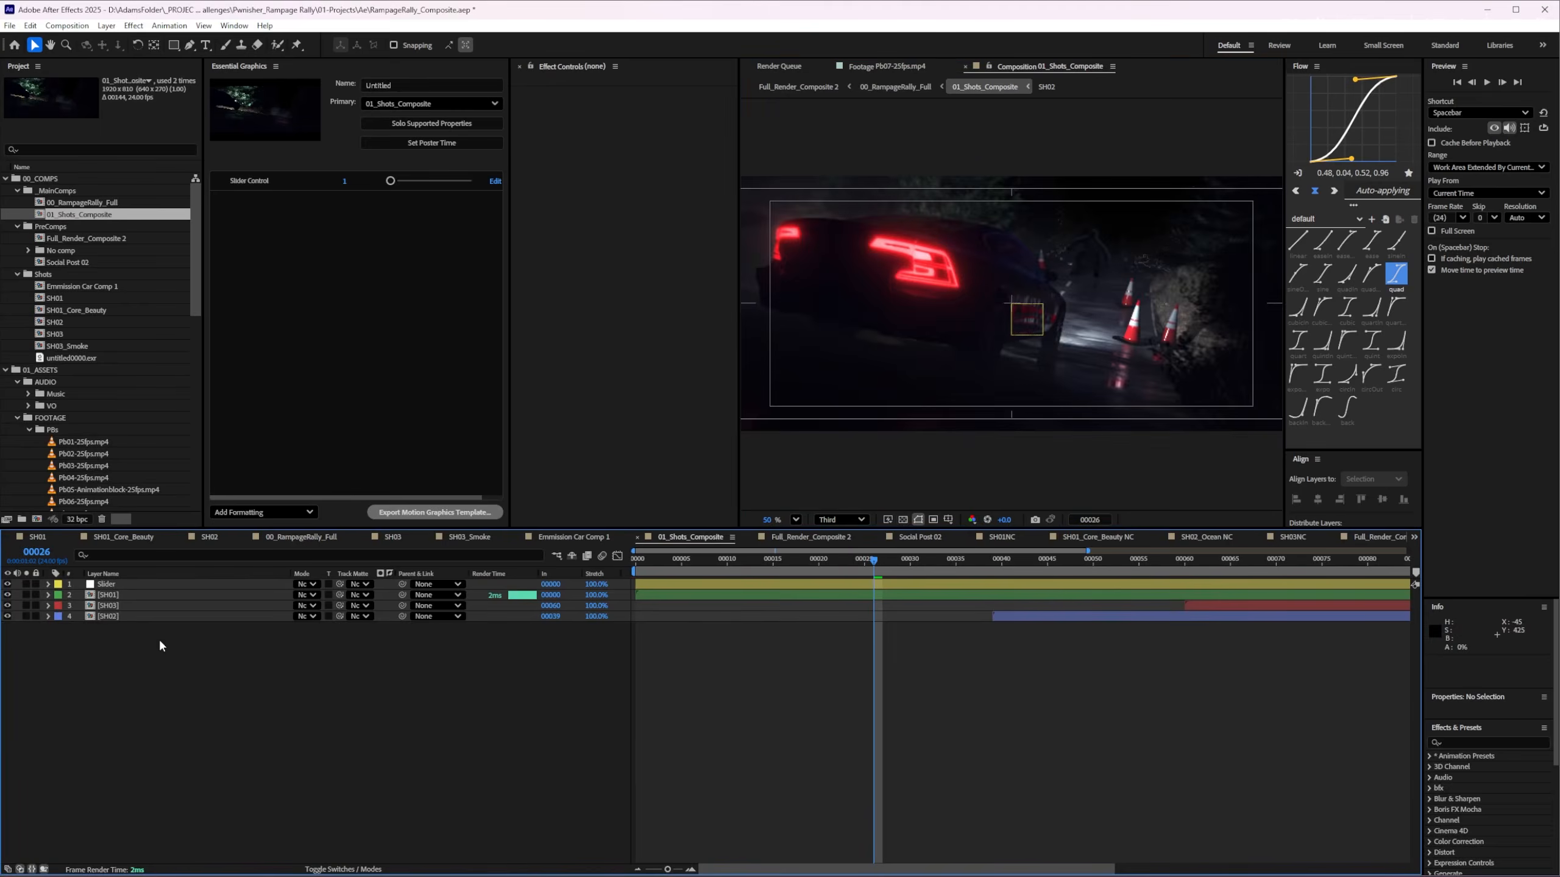
scroll(932, 654, "down", 3, "alt")
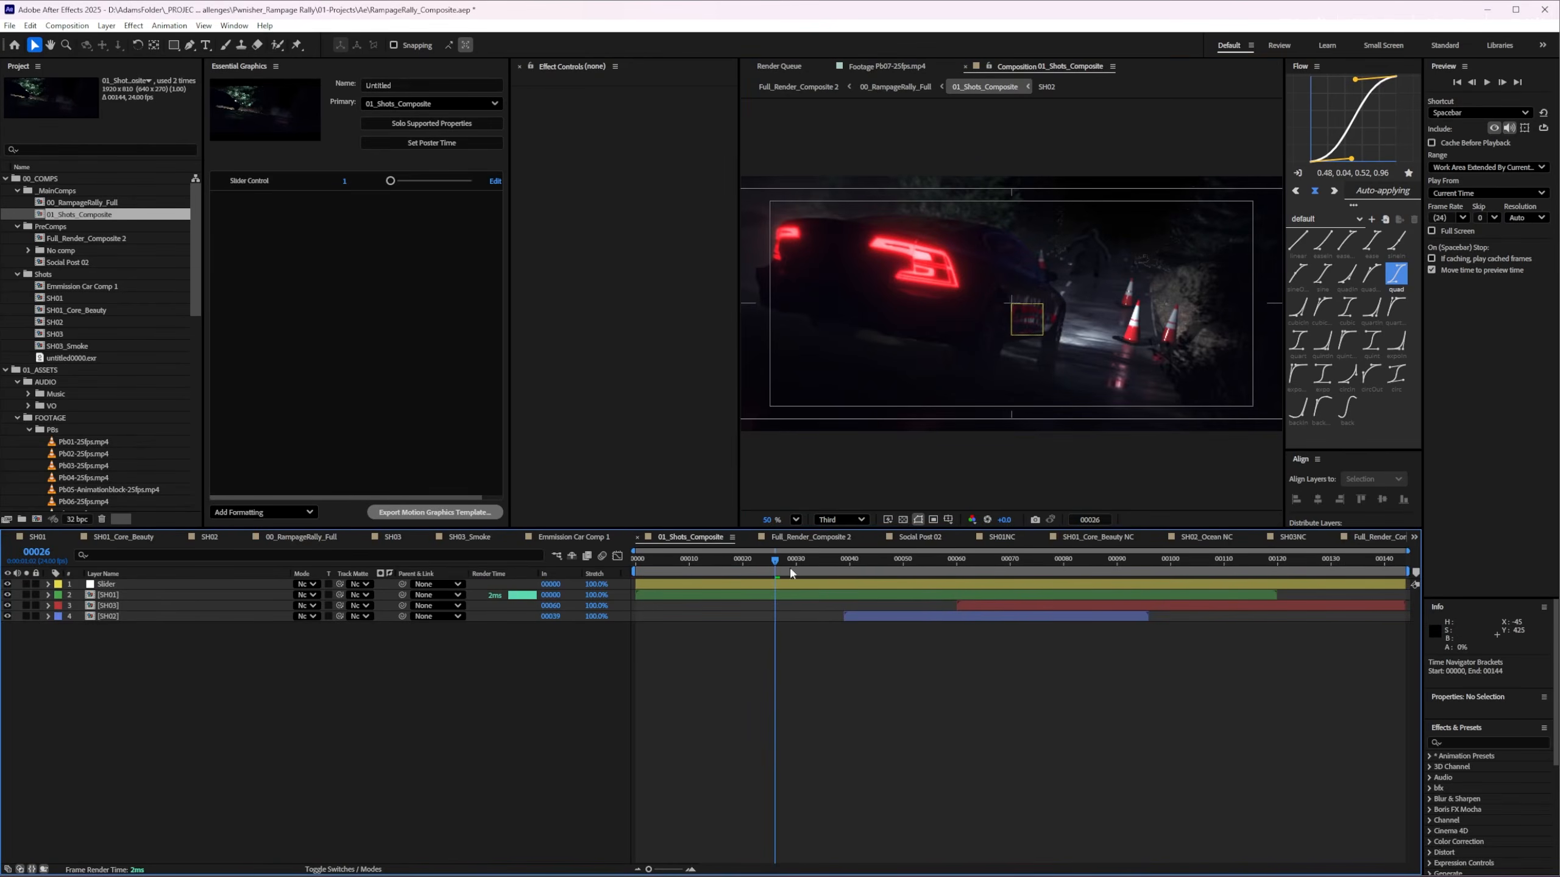
Scrub 01_Shots_Composite to frame 55, toggle the SH01 layer's visibility off and on, and scrub back to frame 51
left_click(760, 595)
left_click_drag(775, 569, 929, 556)
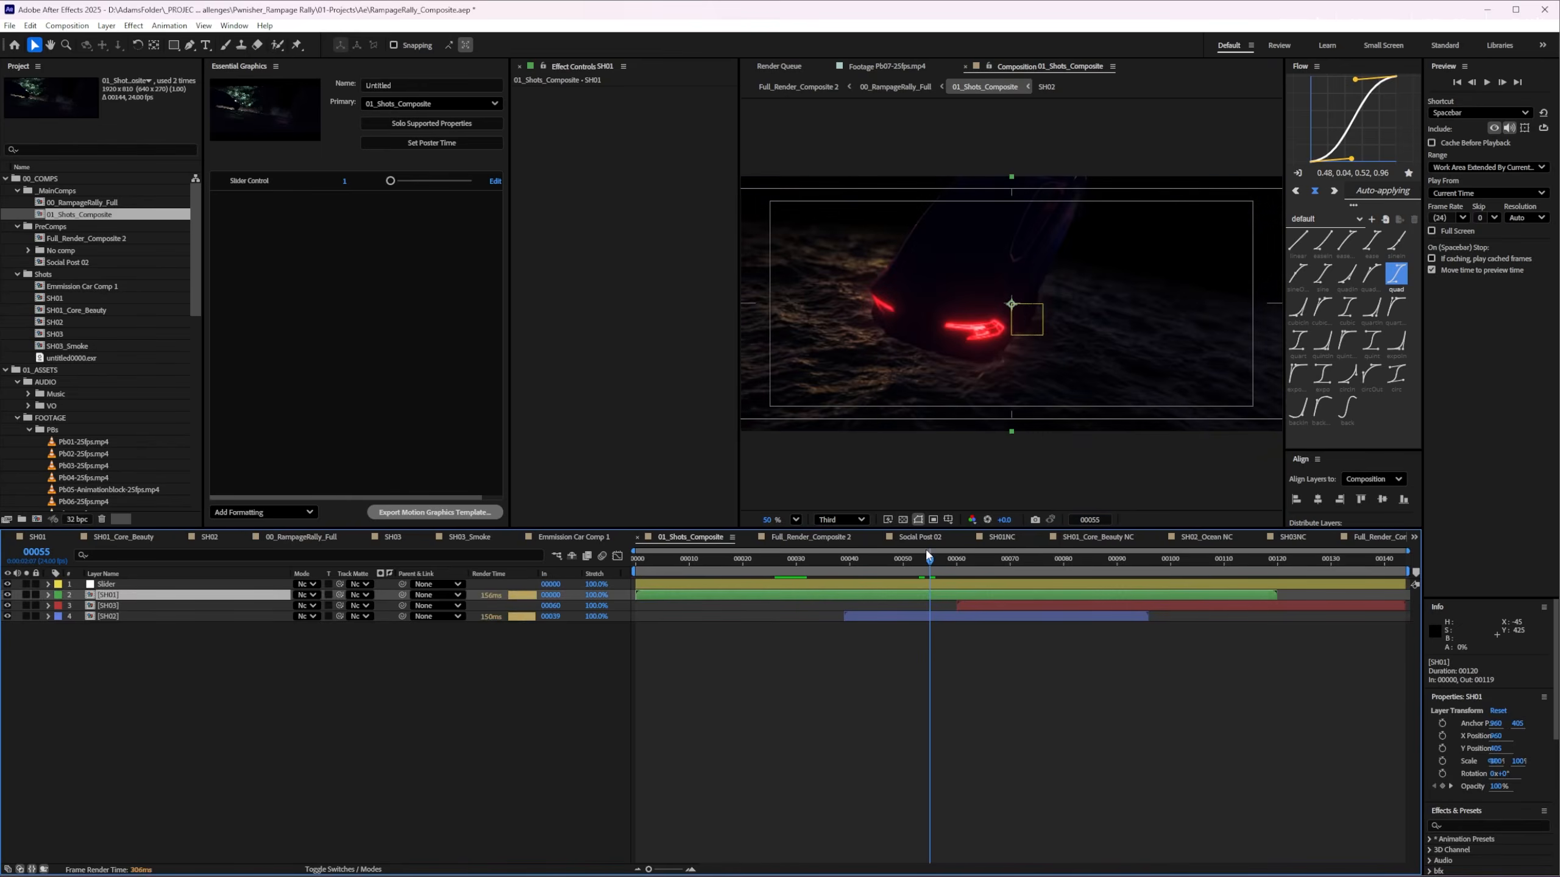
left_click(7, 594)
left_click(8, 595)
mouse_move(930, 560)
left_mouse_down()
mouse_move(768, 558)
mouse_move(968, 551)
mouse_move(908, 559)
left_mouse_up()
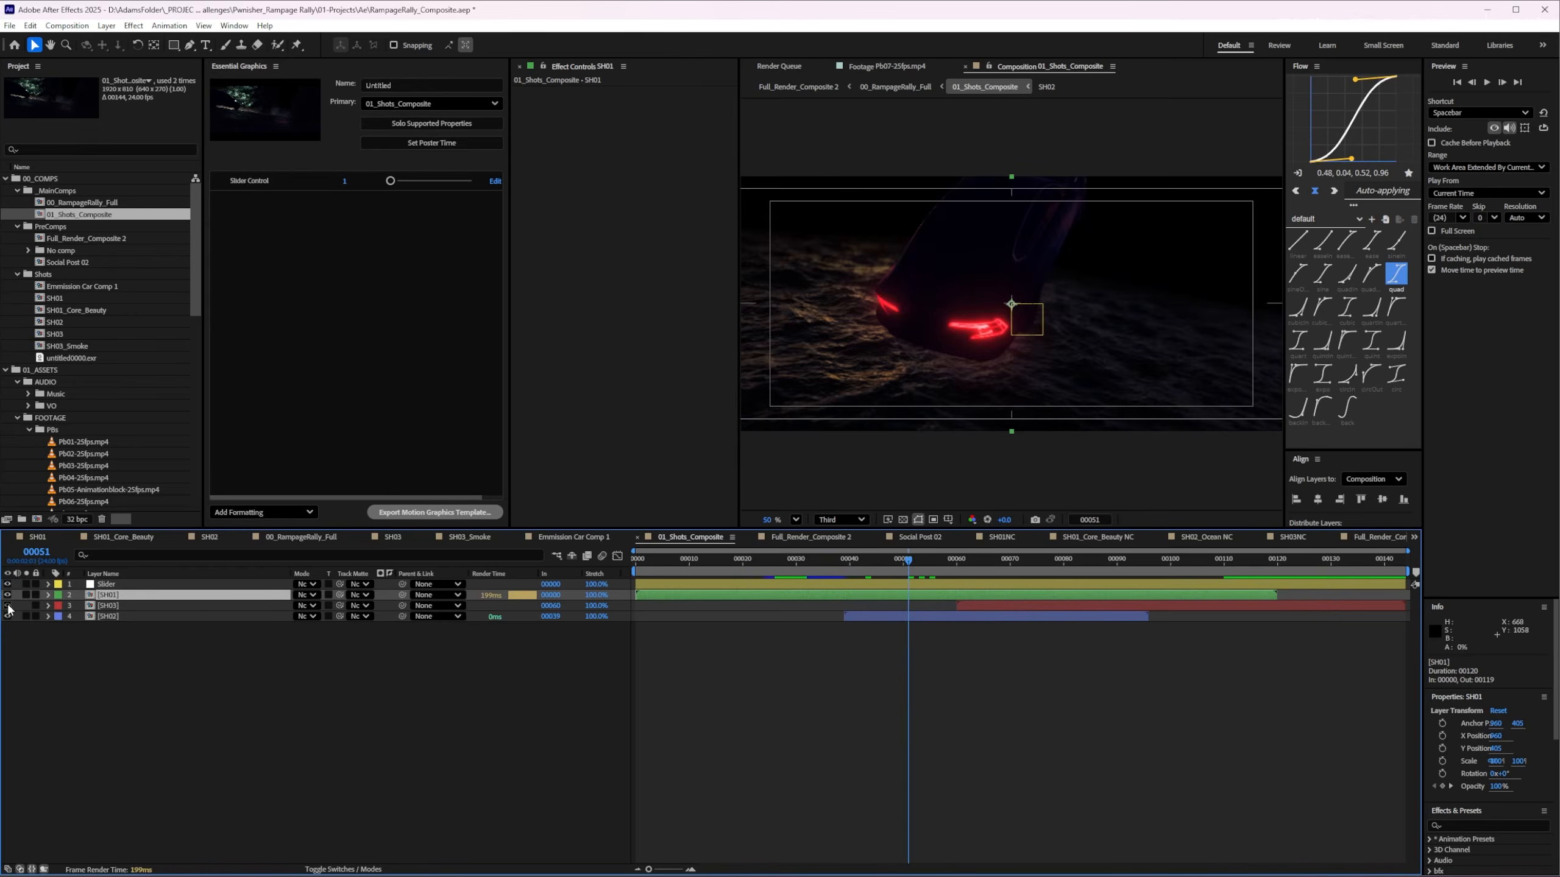
Toggle the SH03 and SH02 layers' visibility, preview the shot transitions along the timeline, and go to frame 14
left_click(16, 648)
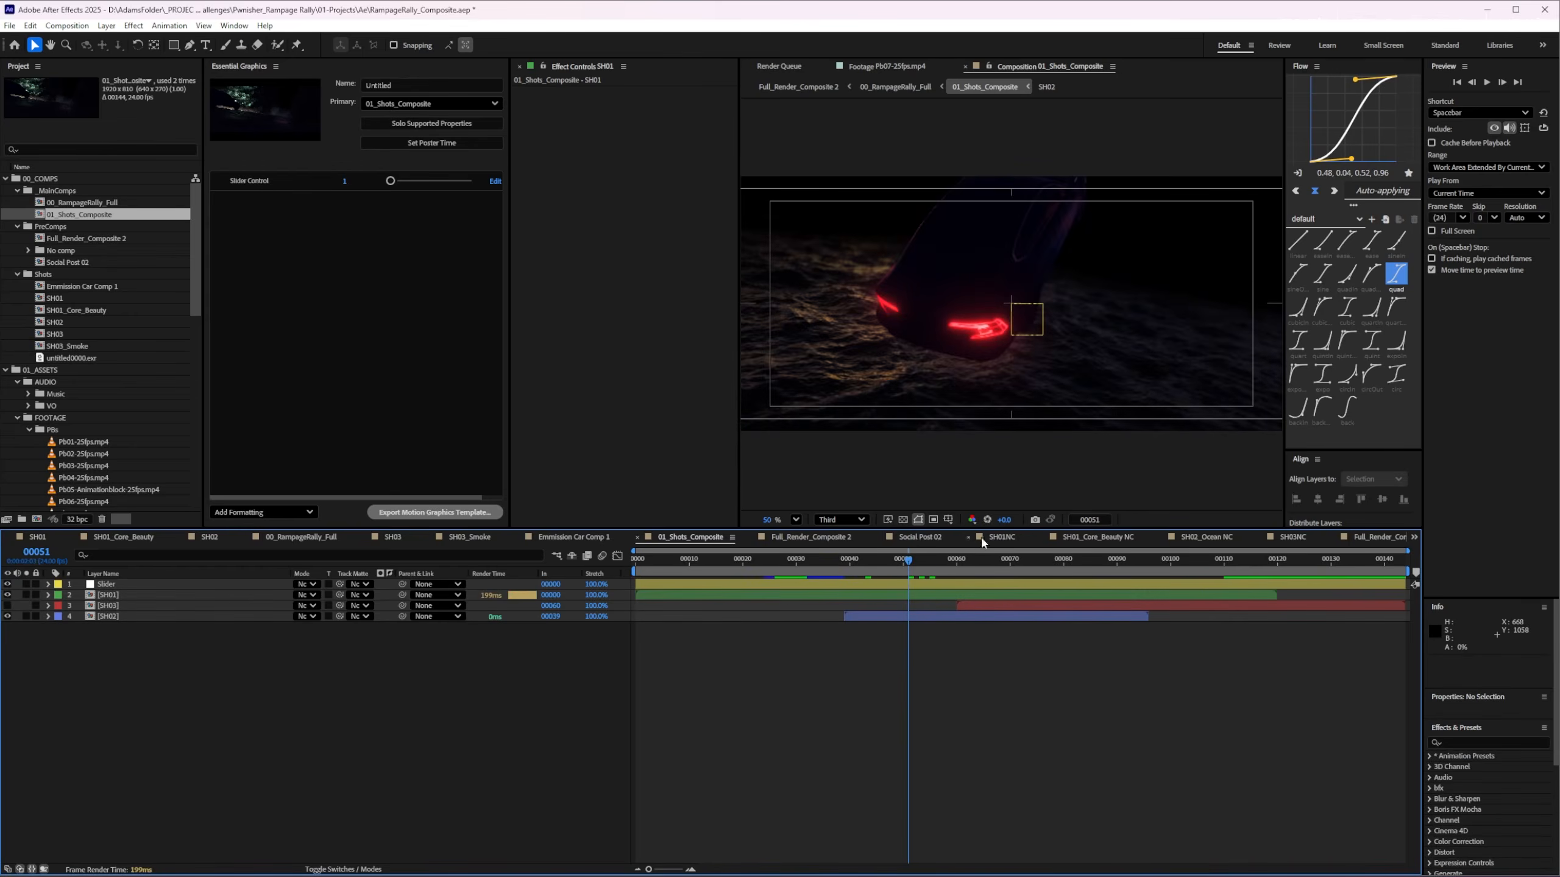
left_click(8, 605)
left_click(8, 616)
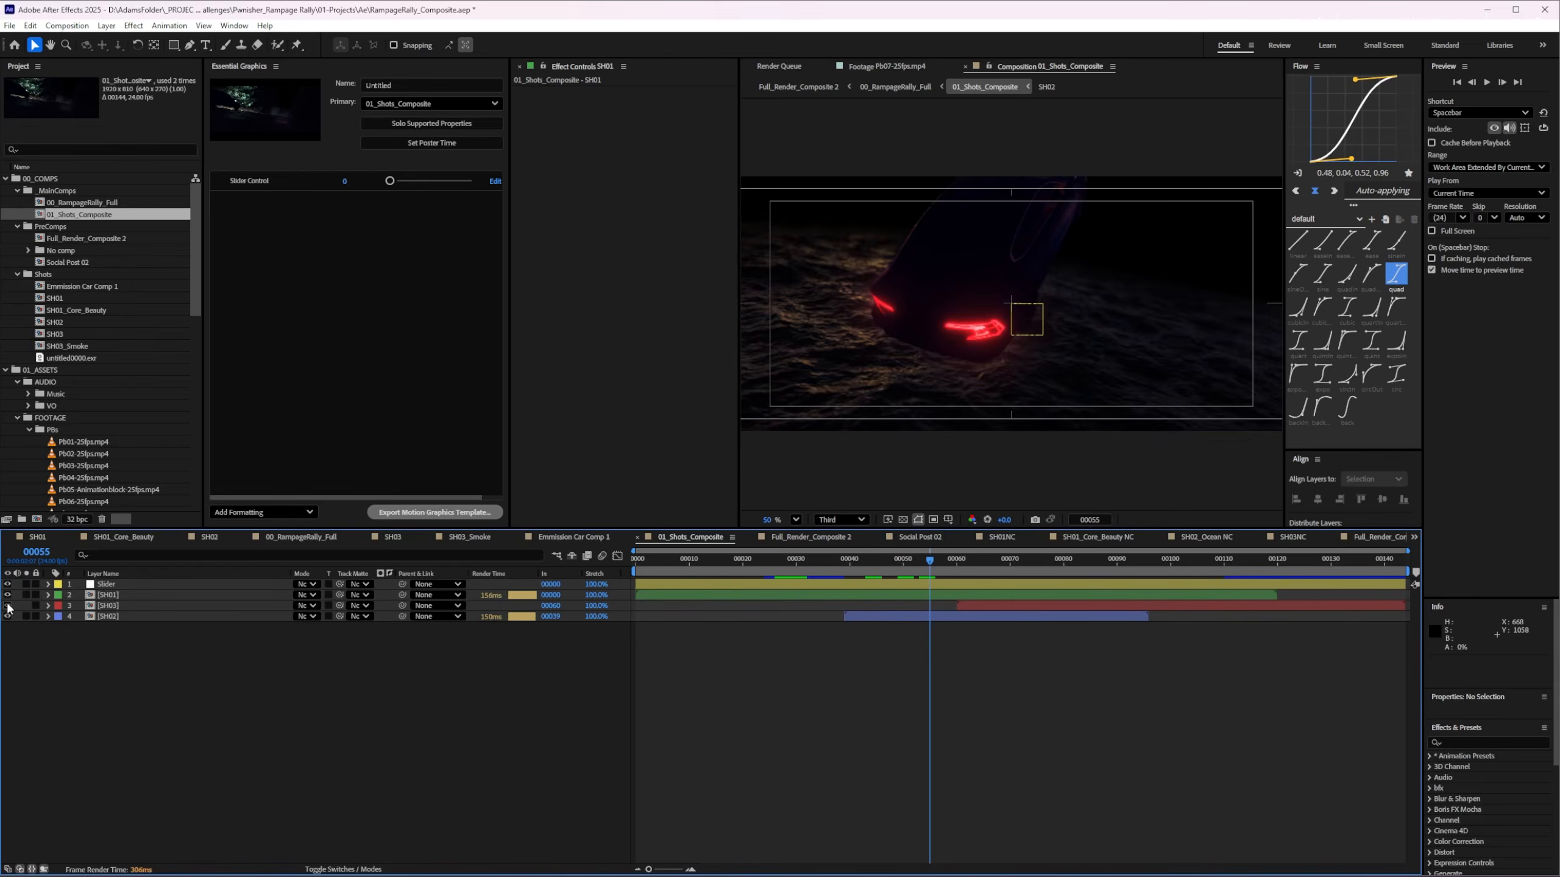
left_click_drag(943, 561, 1116, 556)
left_click(710, 559)
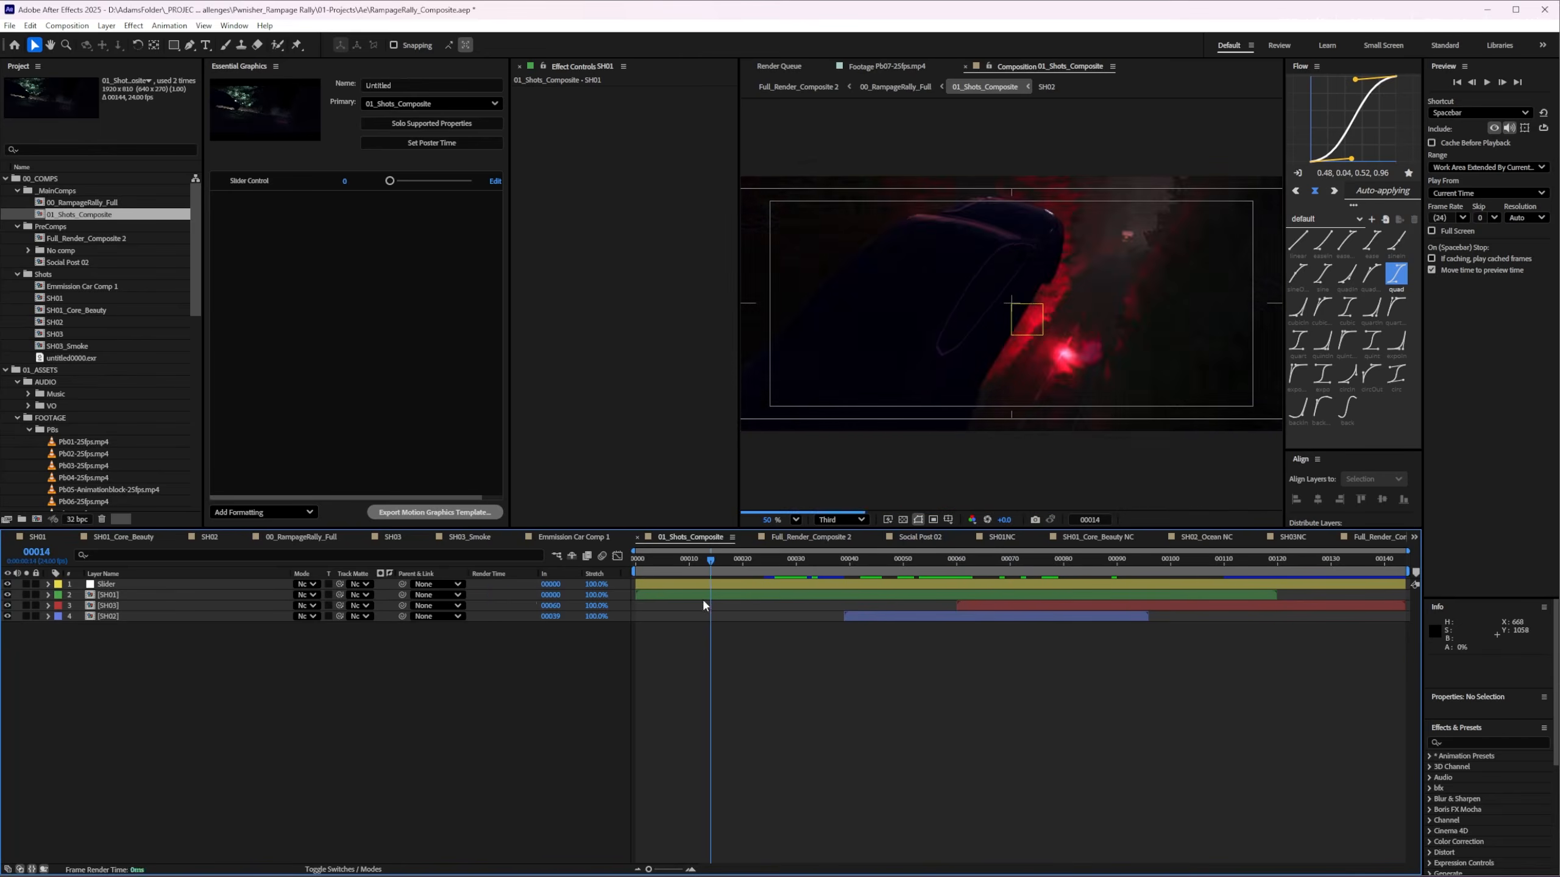
Open the SH01 precomp and its nested Beauty precomp at frame 11
double_click(116, 595)
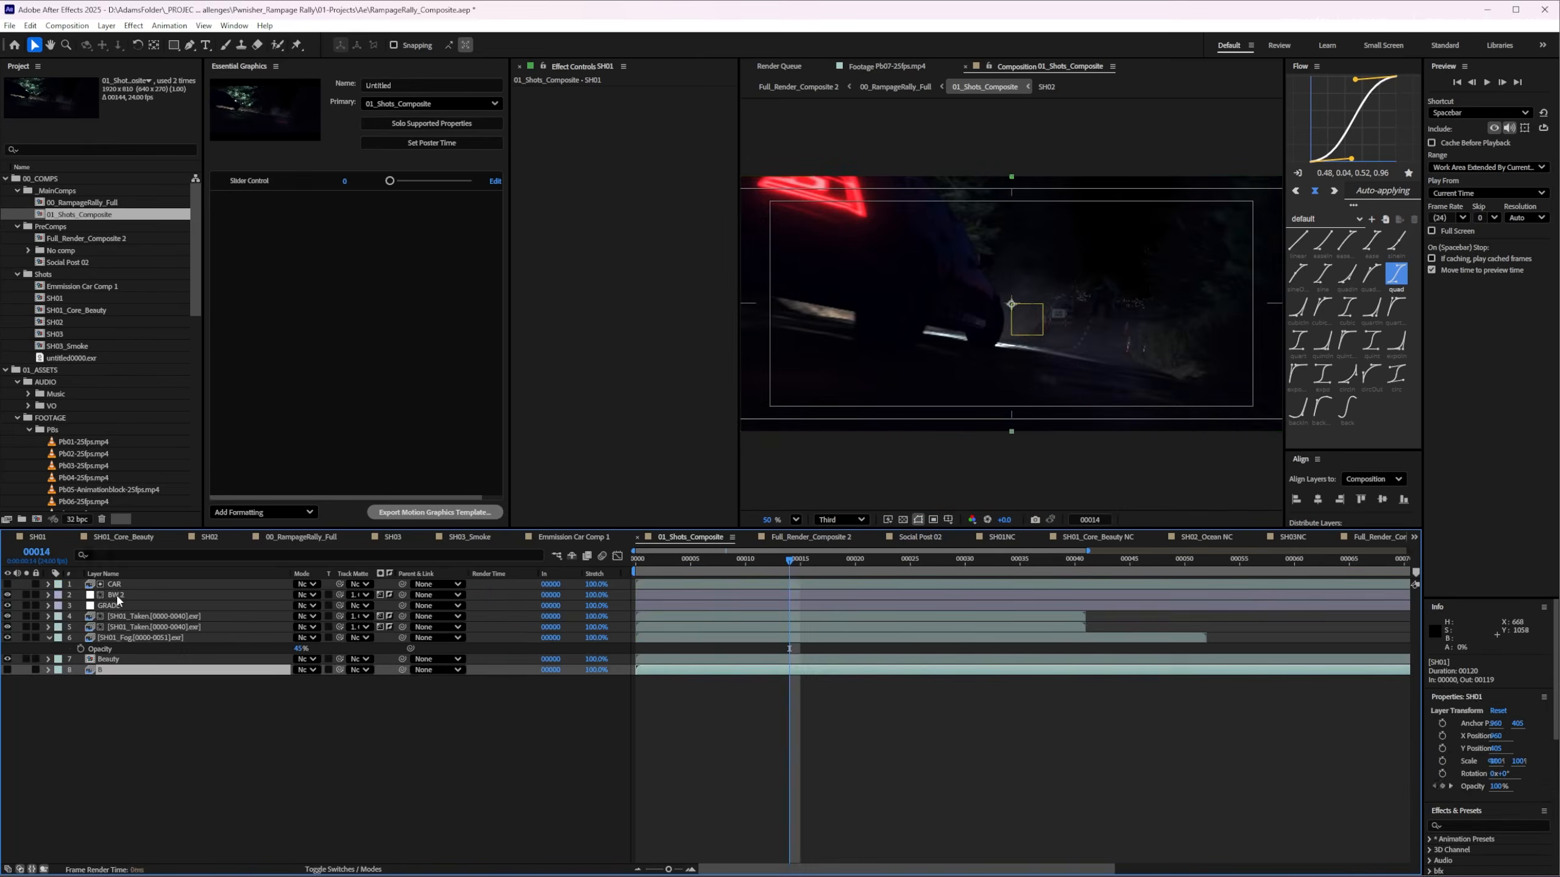
left_click(117, 658)
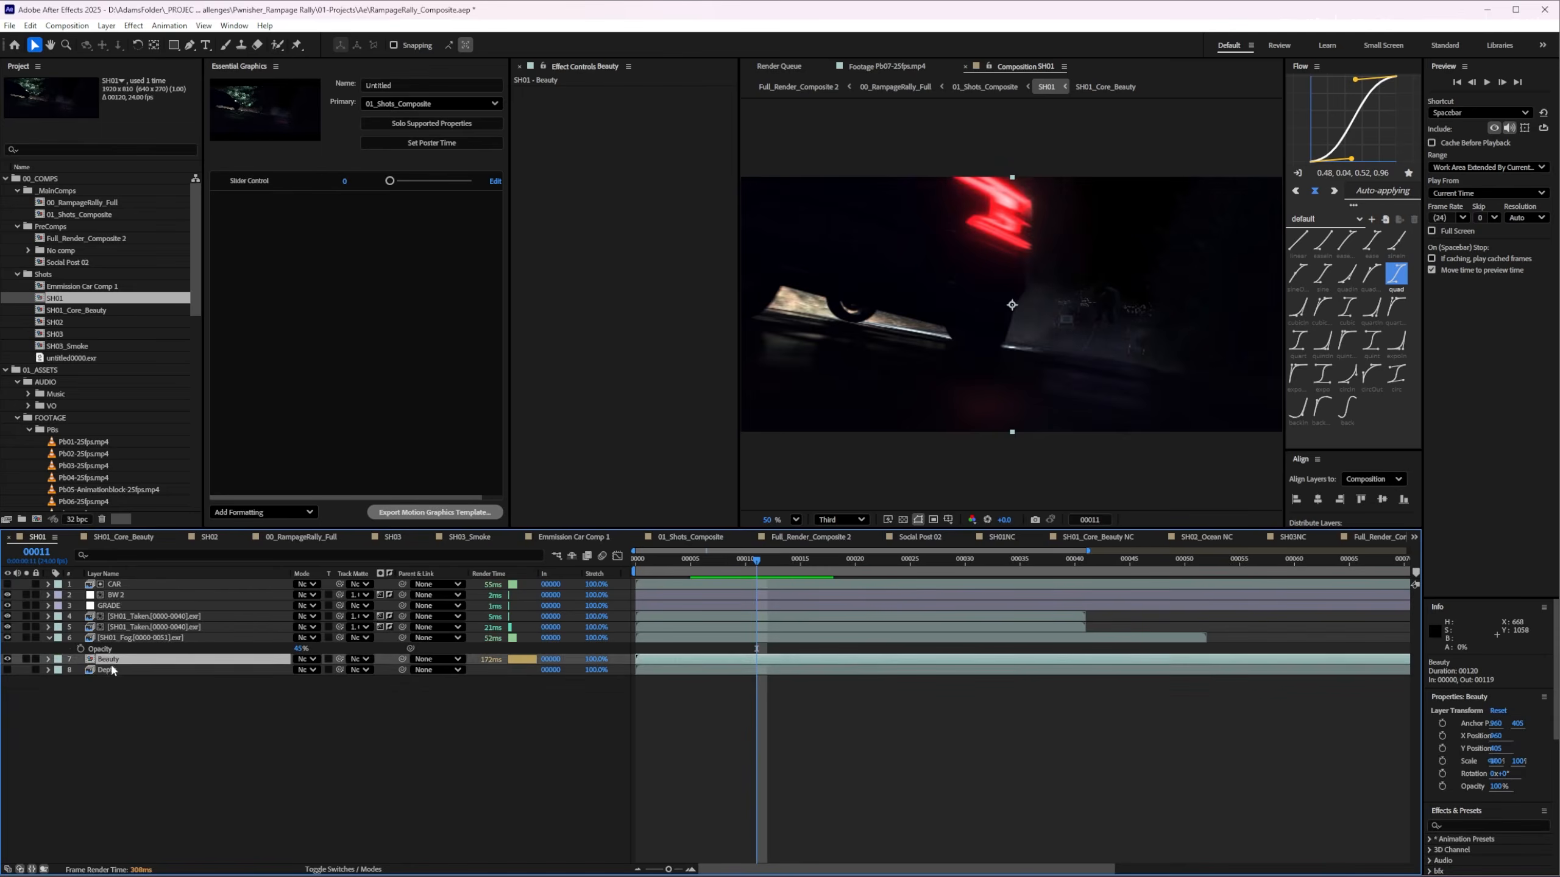
double_click(111, 659)
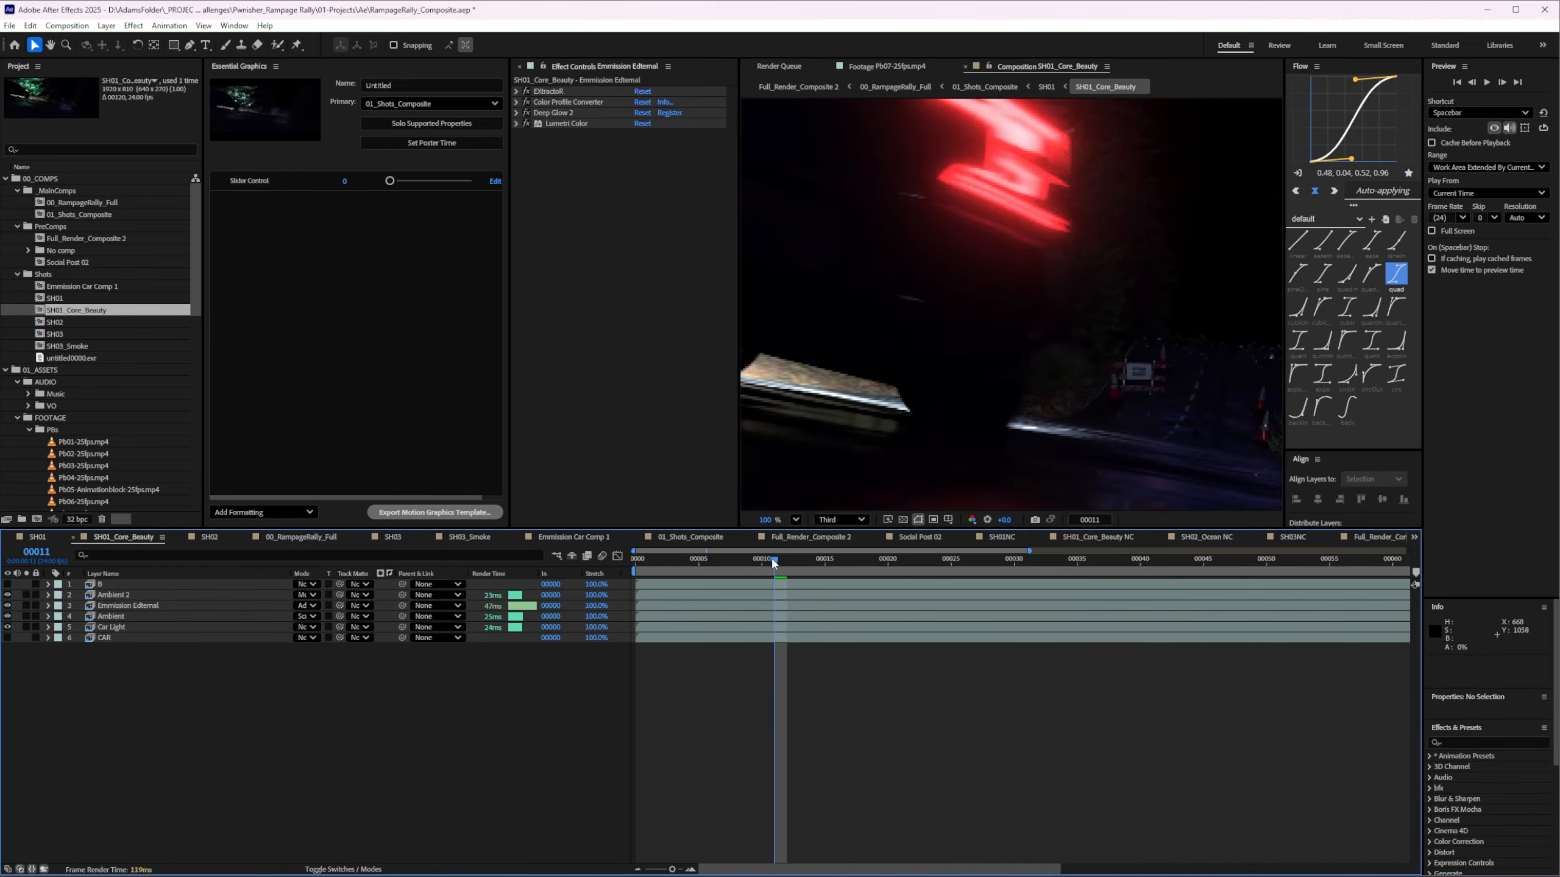
Turn on the visibility of layer B in SH01_Core_Beauty with the whole frame in view
scroll(1121, 278, "down", 4)
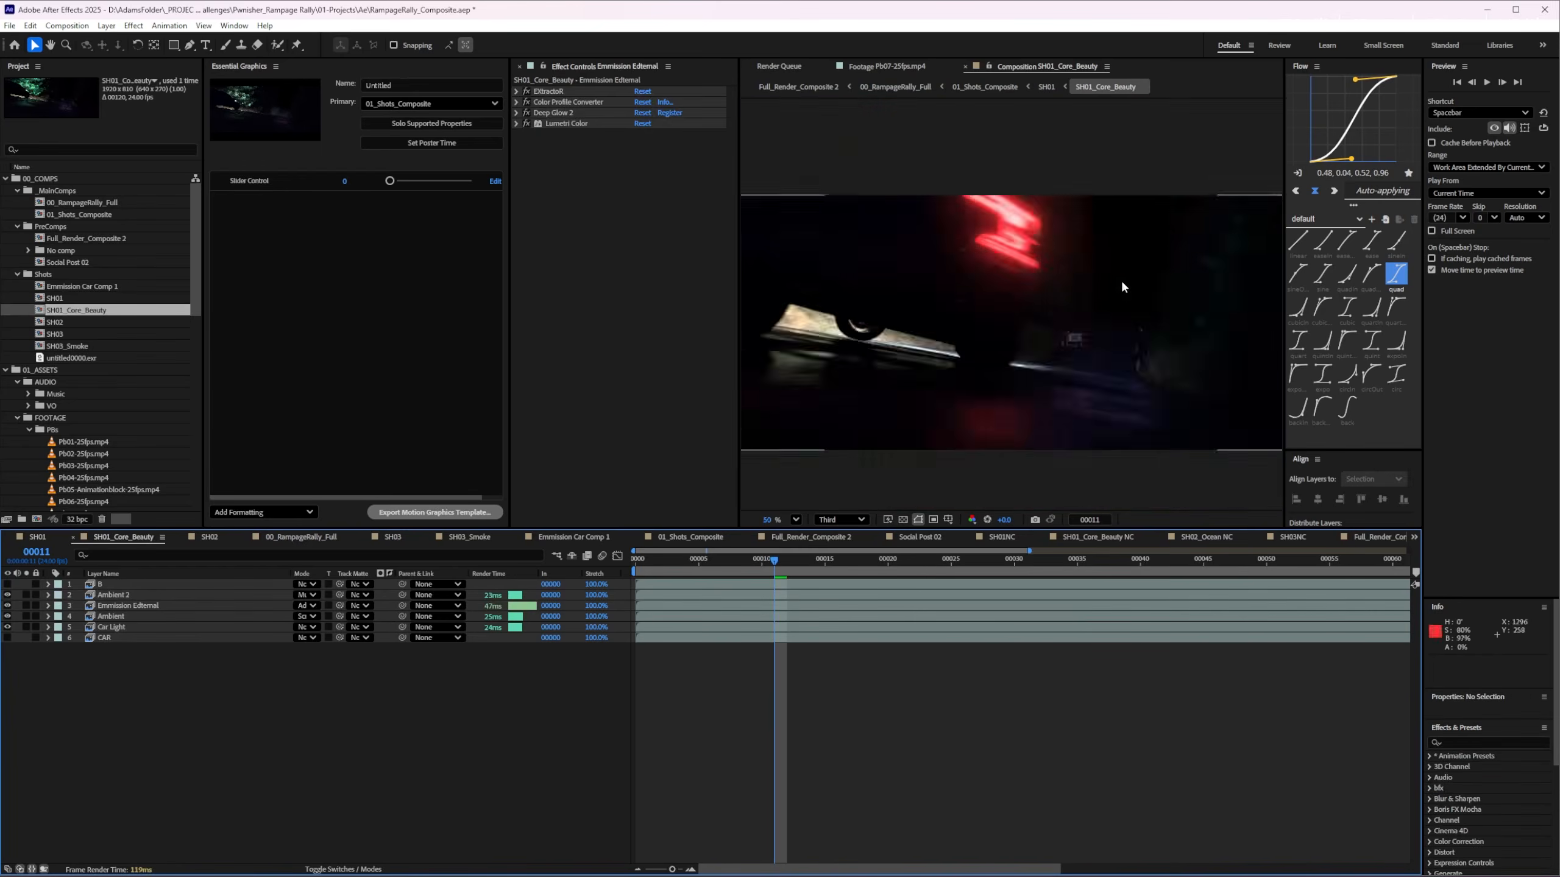
left_click(114, 585)
left_click(7, 584)
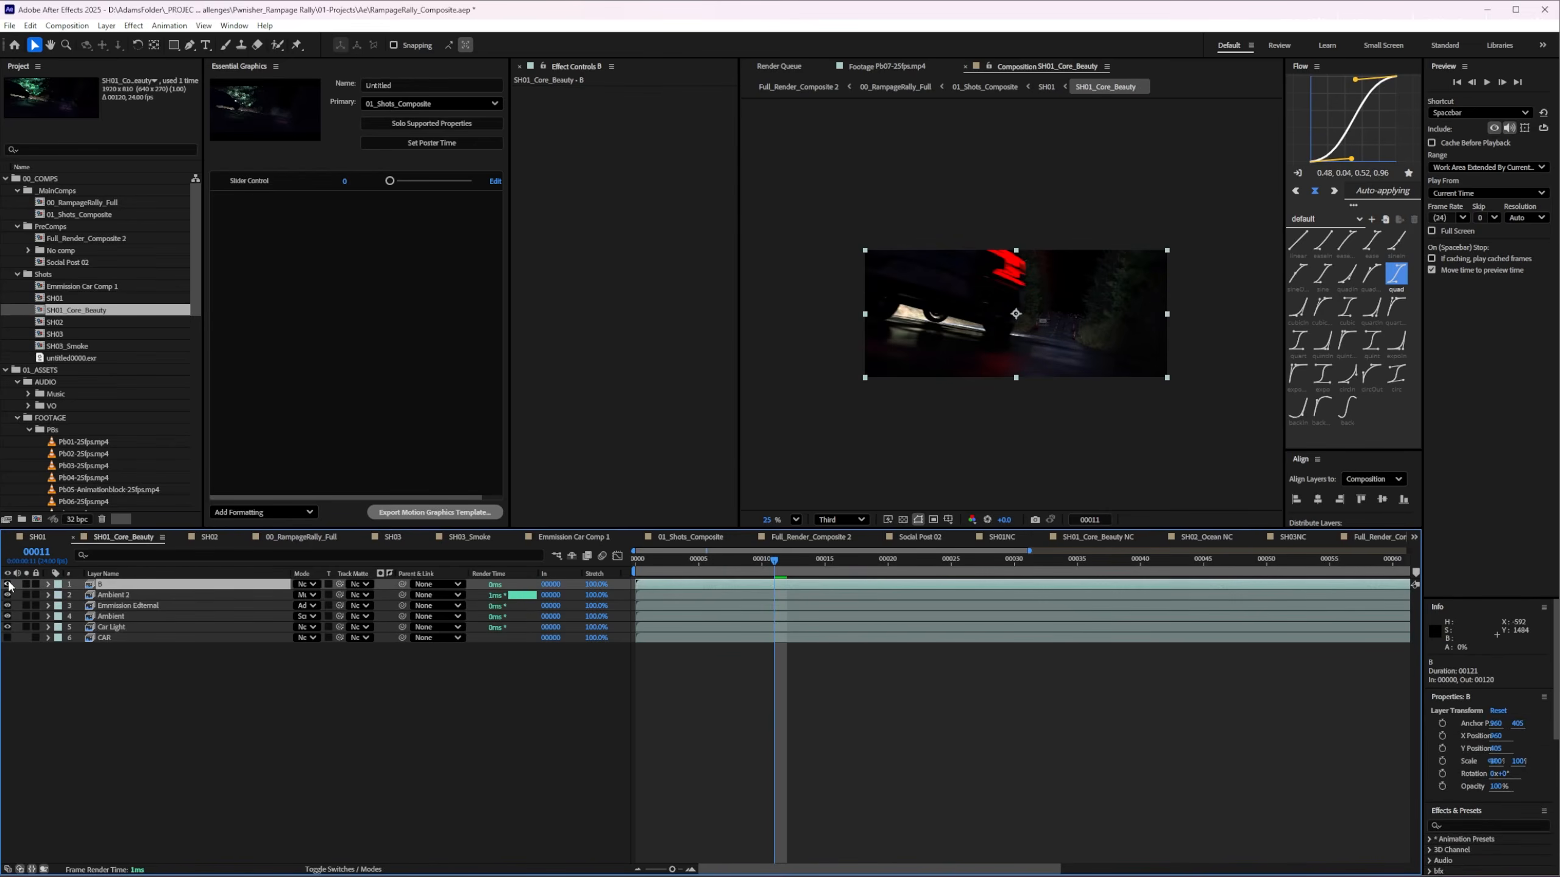
Go to frame 20 in SH01_Core_Beauty, compare layer B against the separate light passes by toggling its visibility, and leave it hidden
scroll(1030, 302, "up", 3)
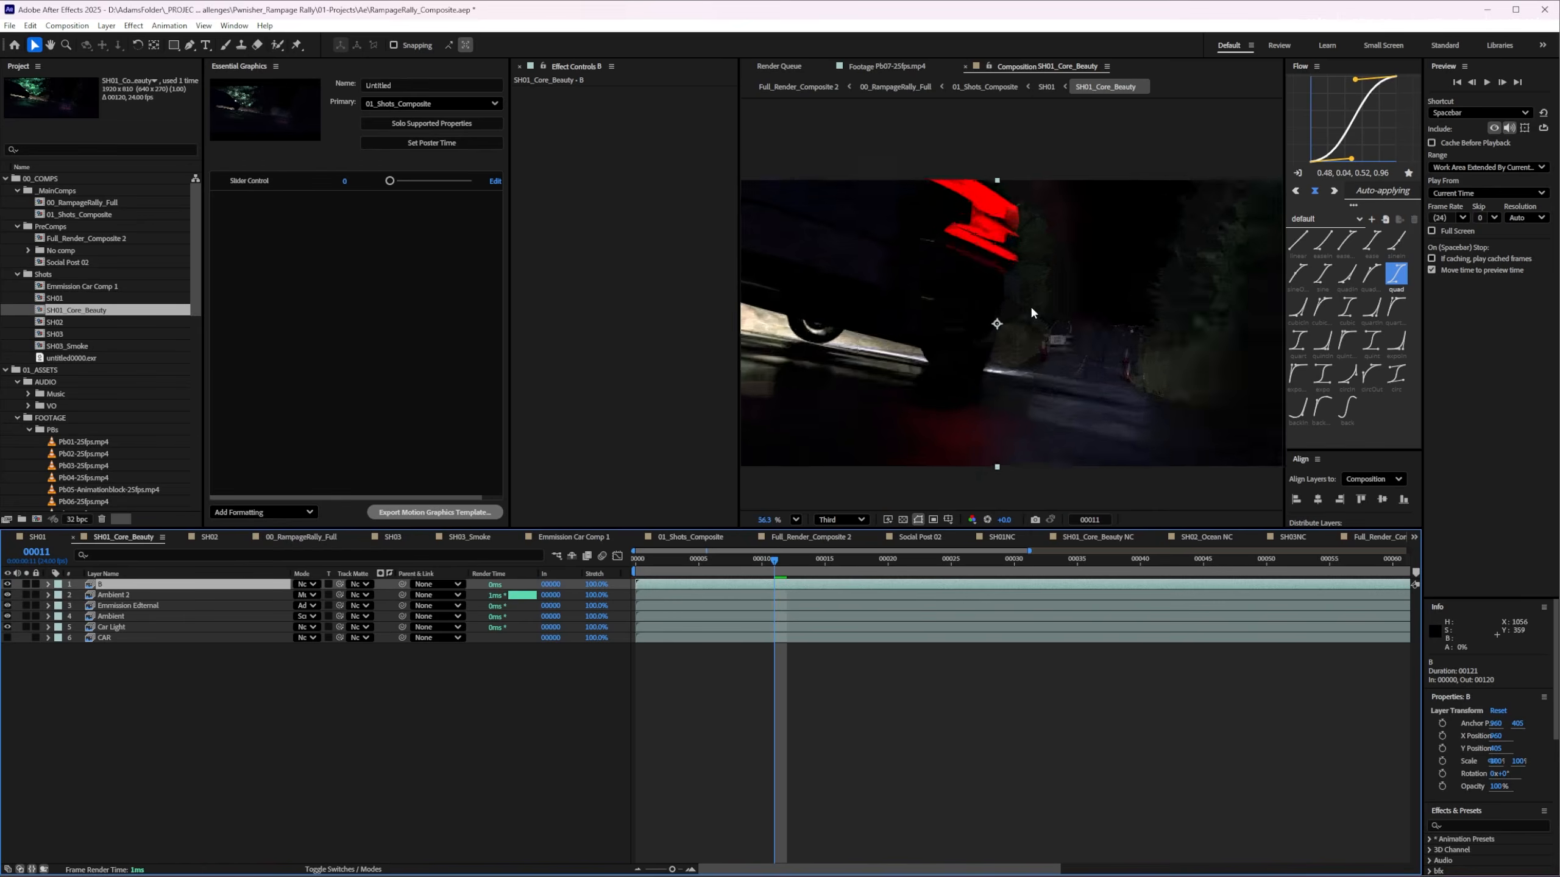
scroll(1031, 305, "down", 2)
left_click(1031, 558)
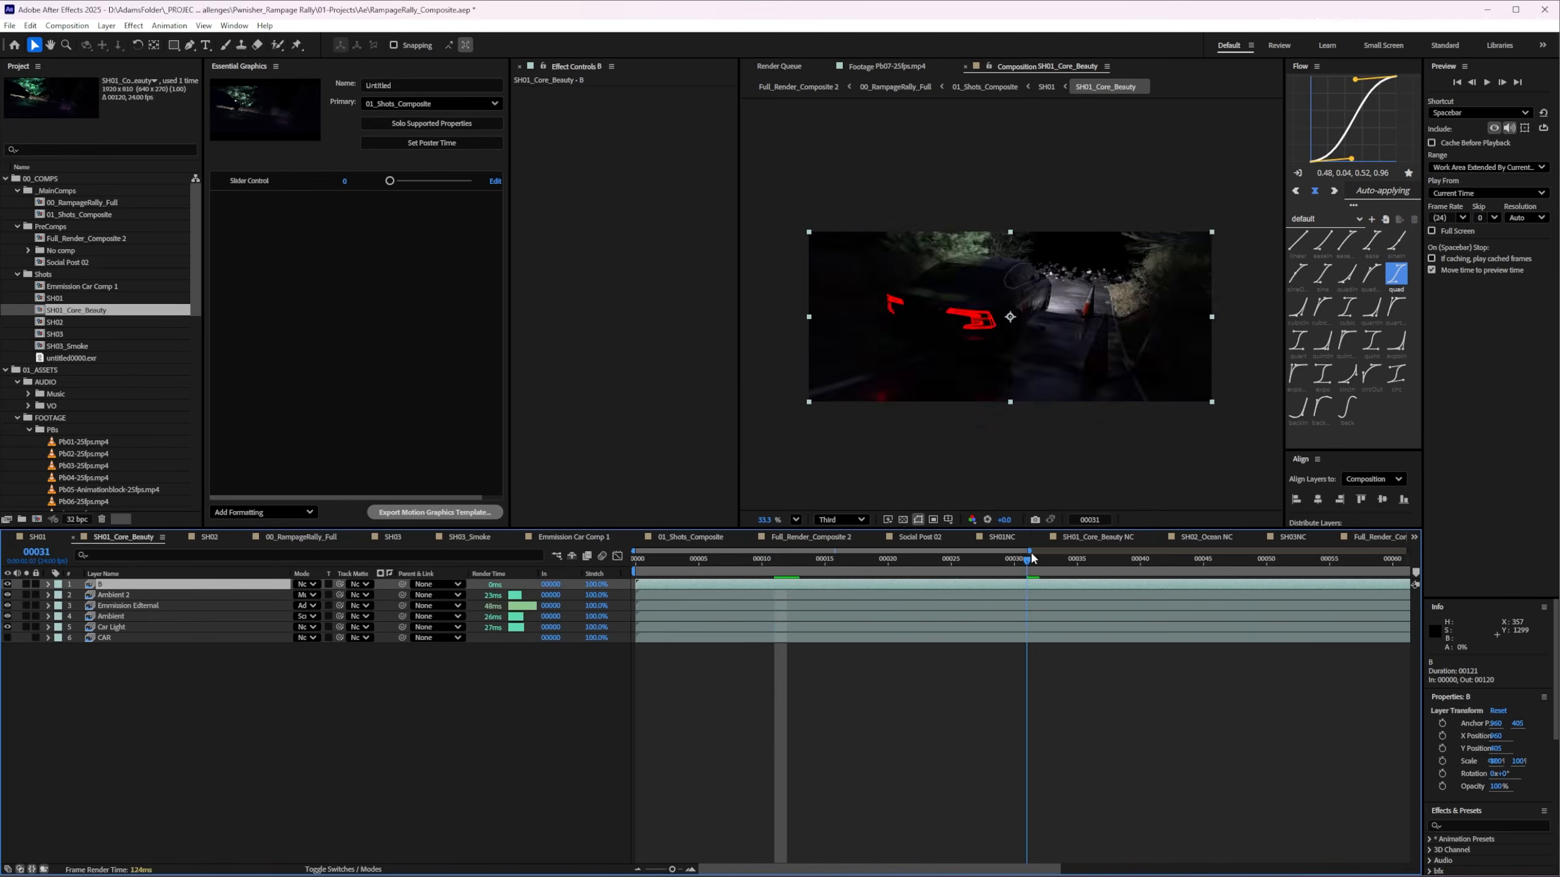
left_click_drag(1030, 558, 888, 558)
left_click(8, 584)
left_click(7, 585)
left_click(7, 585)
left_click(8, 584)
left_click(8, 584)
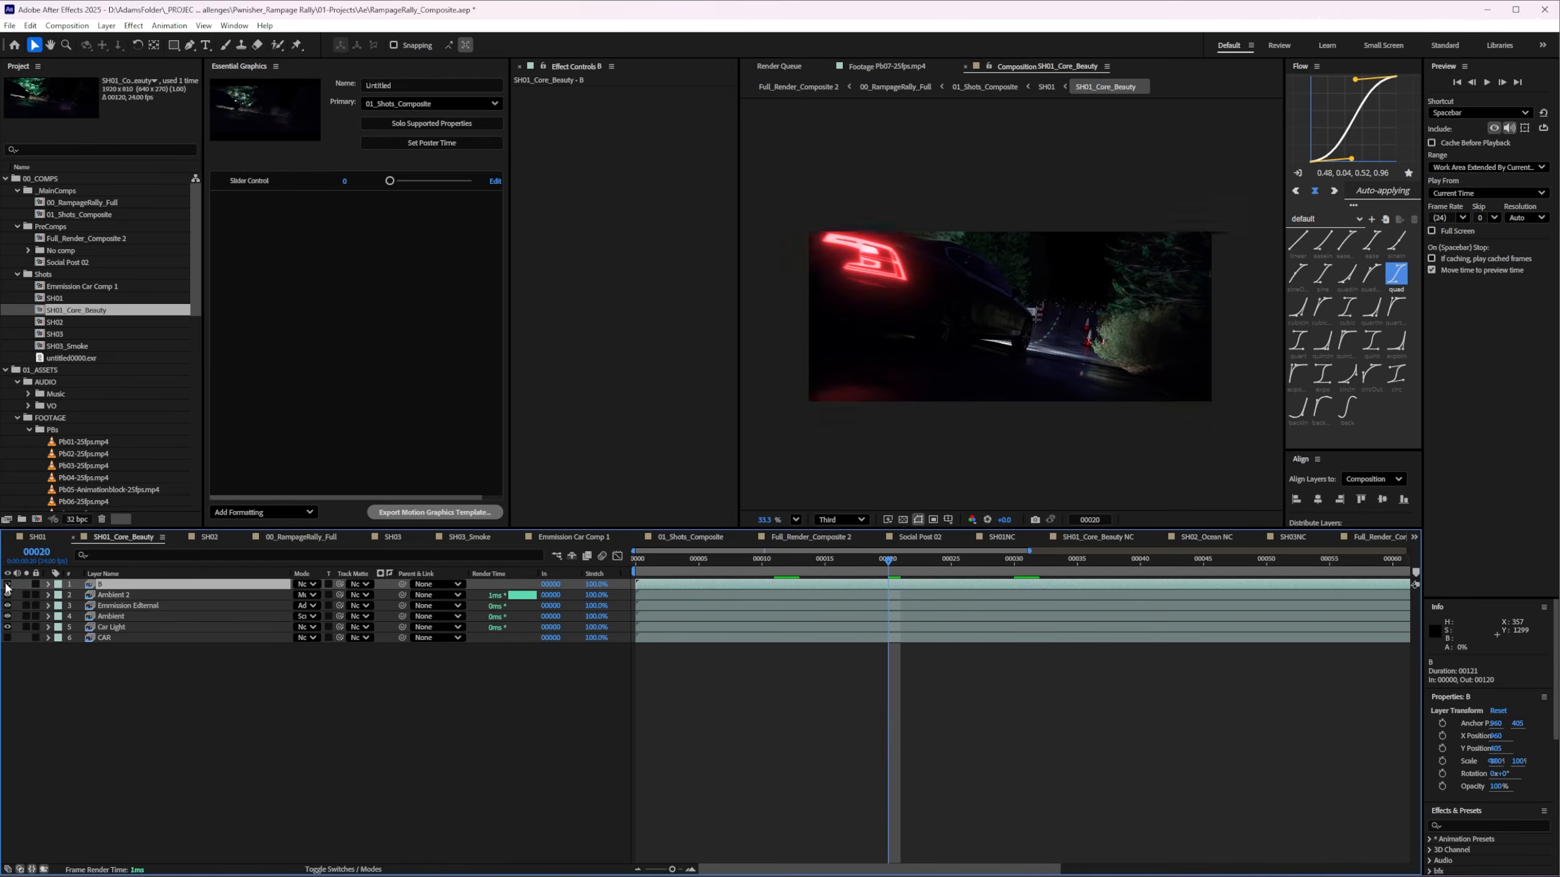
Reveal the Opacity property of the four layers from Ambient 2 down to Car Light
left_click(115, 595)
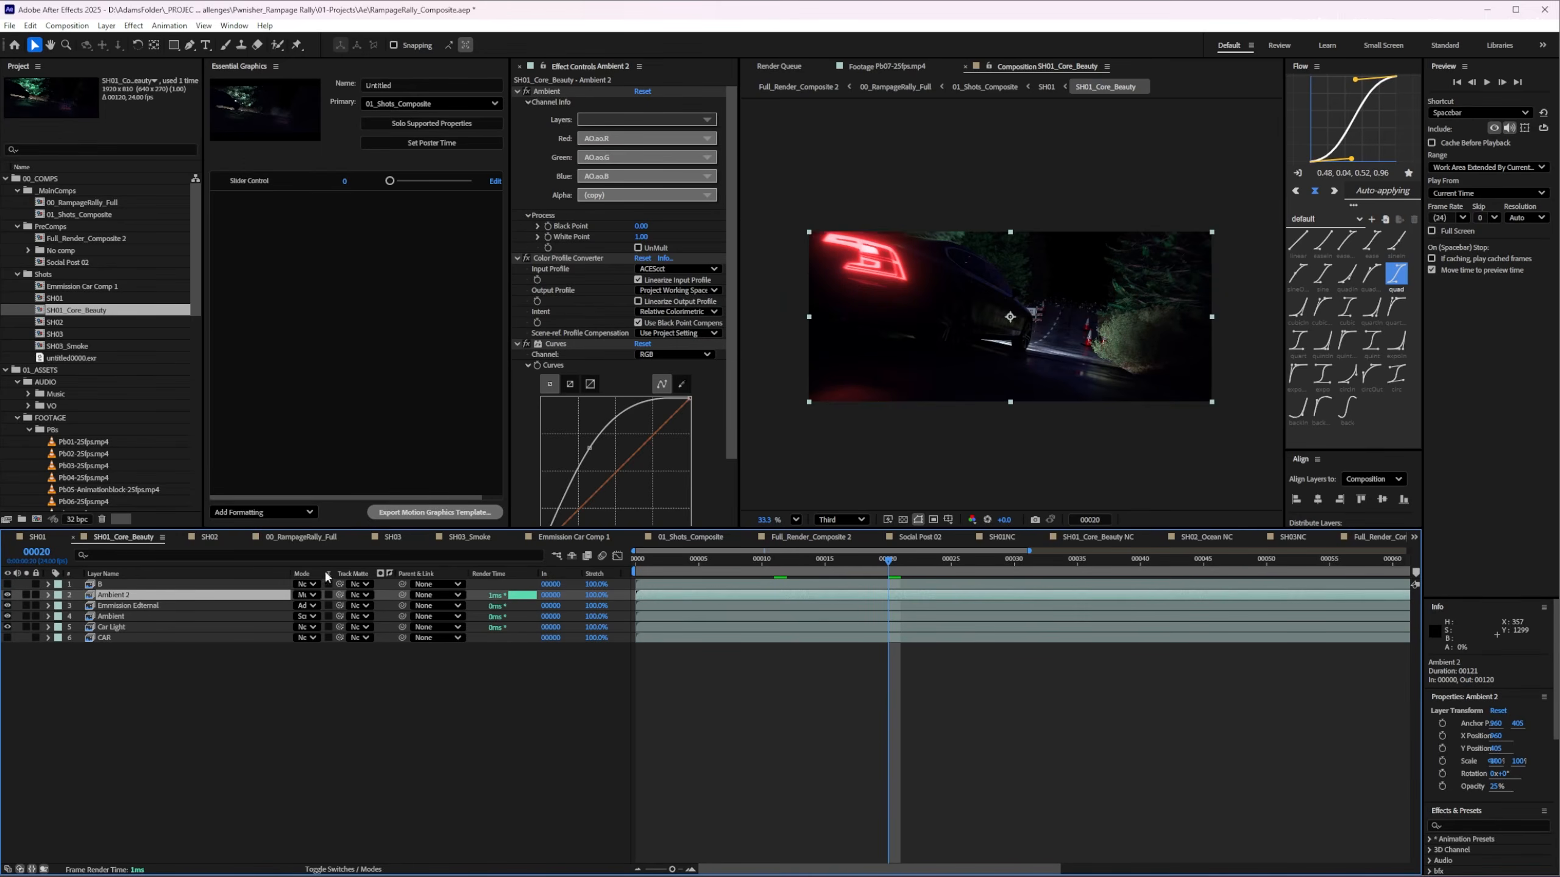
left_click(114, 628)
left_click(112, 600, "shift")
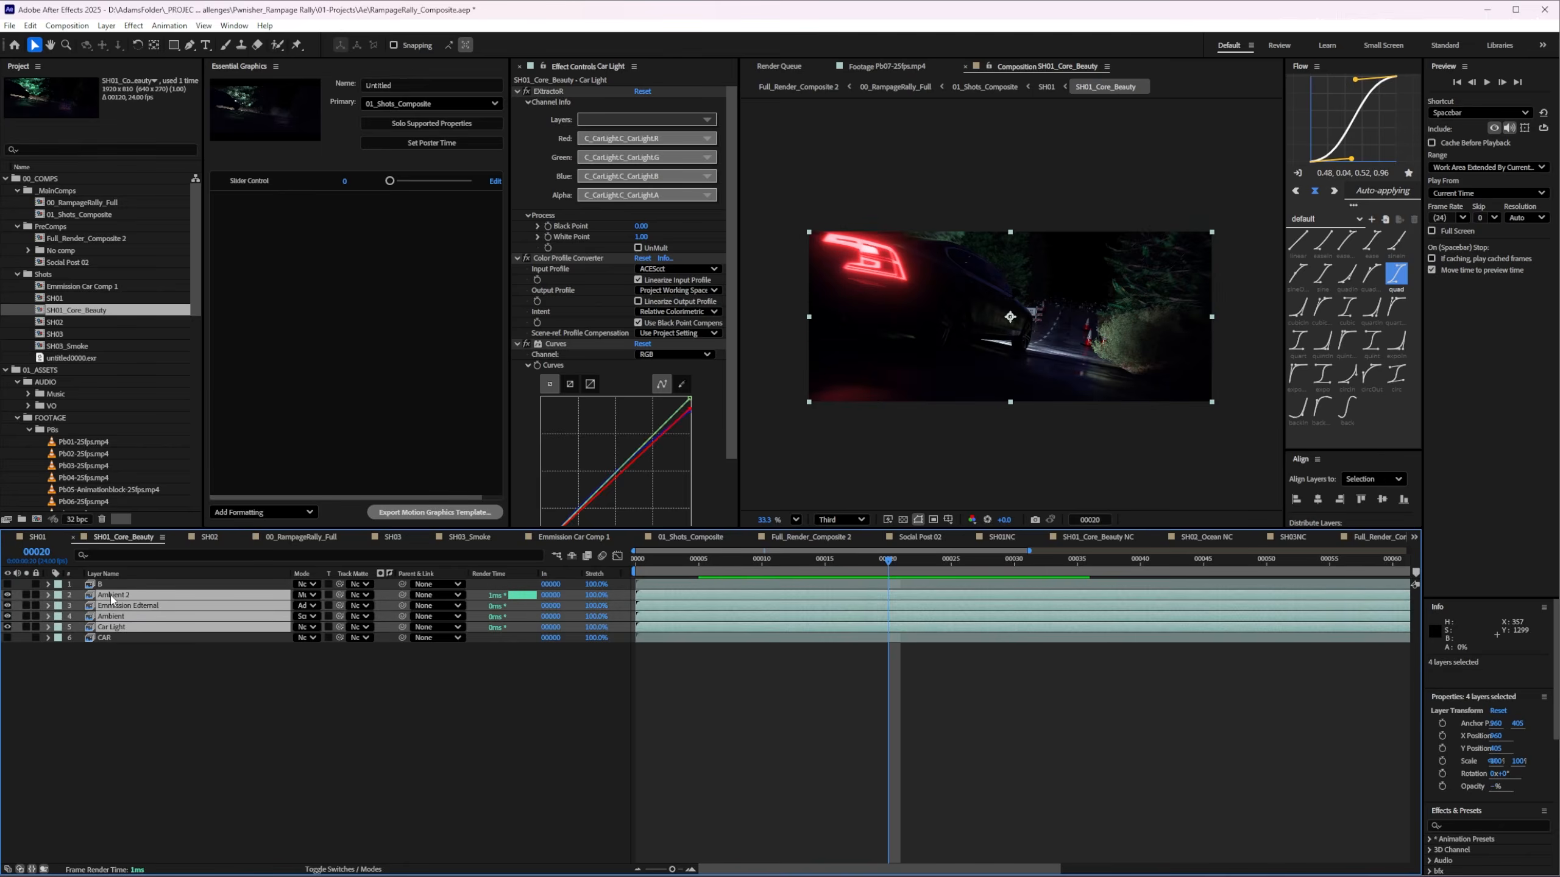
key("t")
left_click(222, 704)
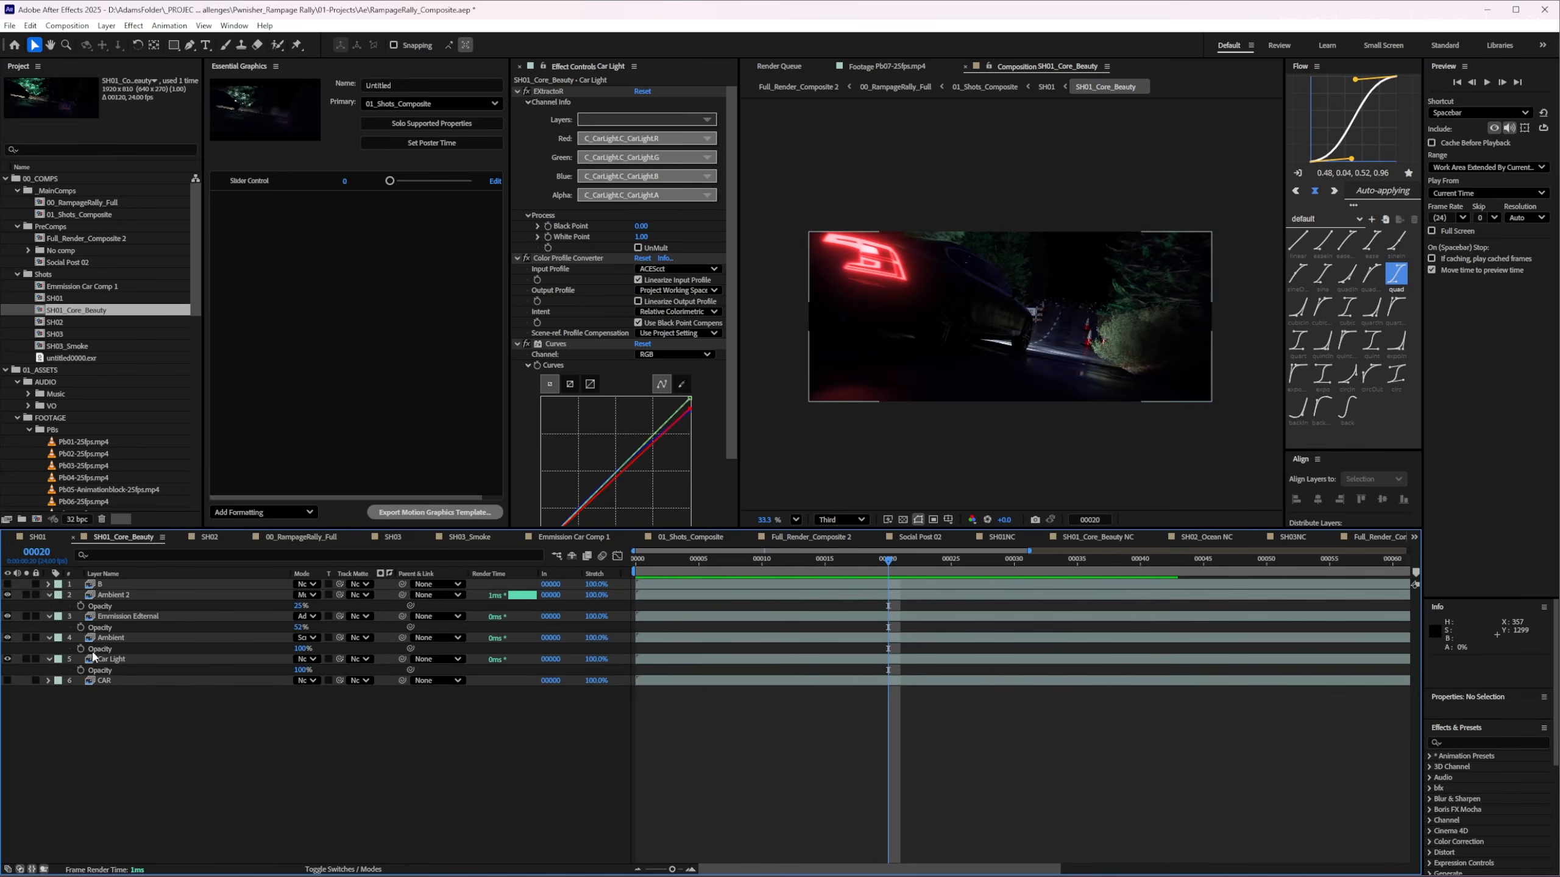
Hide Ambient 2, Emmission External and Ambient to isolate the Car Light pass, and inspect its Color Profile Converter and Curves effects
left_click_drag(8, 598, 7, 639)
left_click(110, 659)
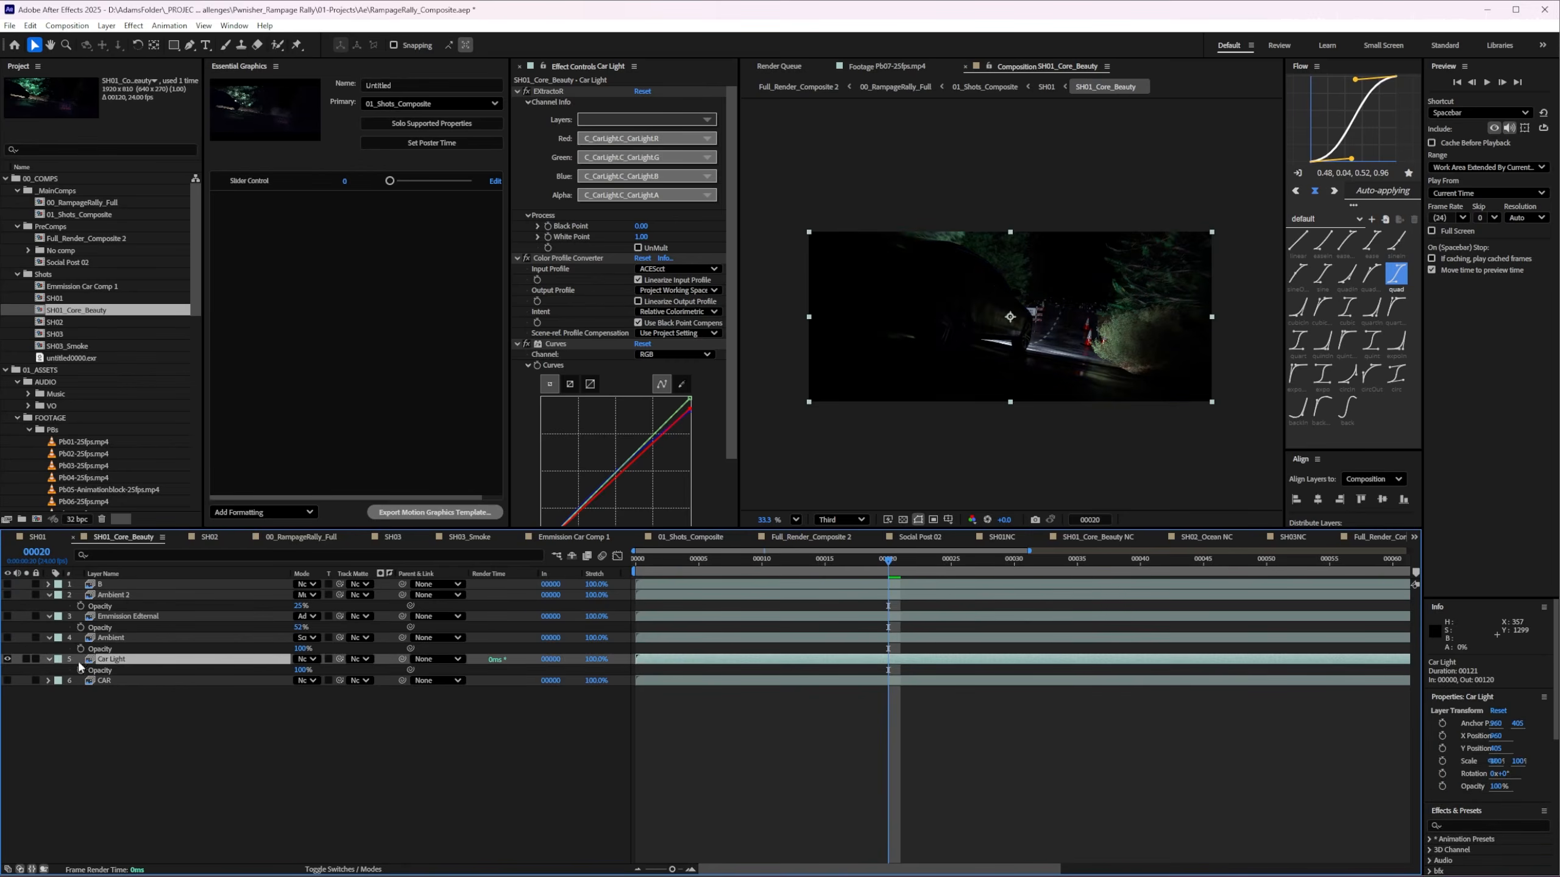
scroll(571, 290, "down", 3)
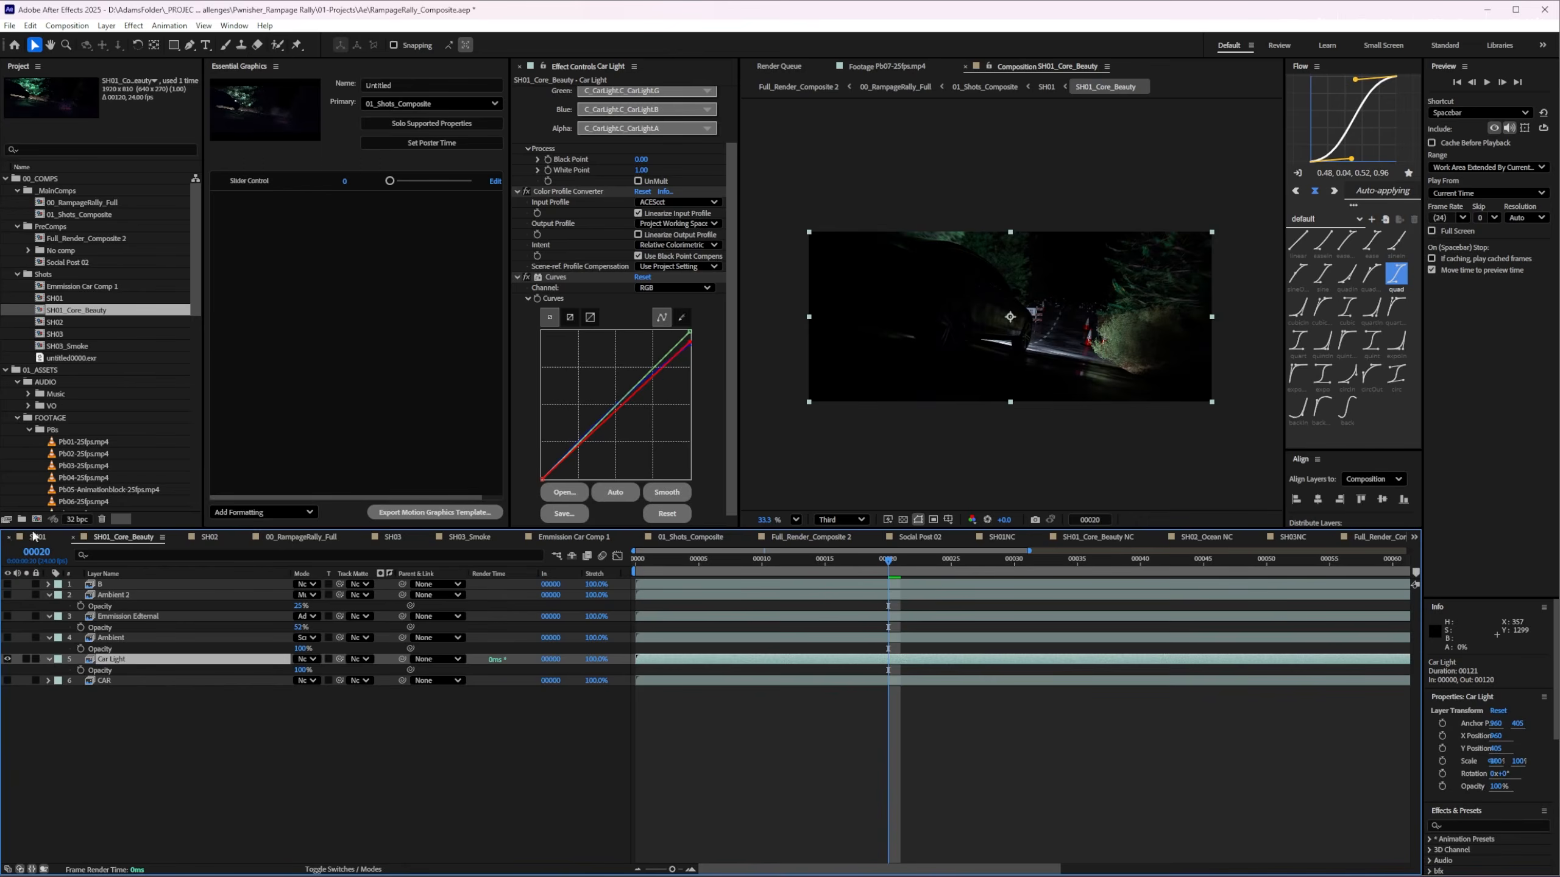
Show the Ambient pass, review its Color Profile Converter, Exposure and Curves settings, and toggle the Curves effect
left_click(94, 639)
left_click(7, 639)
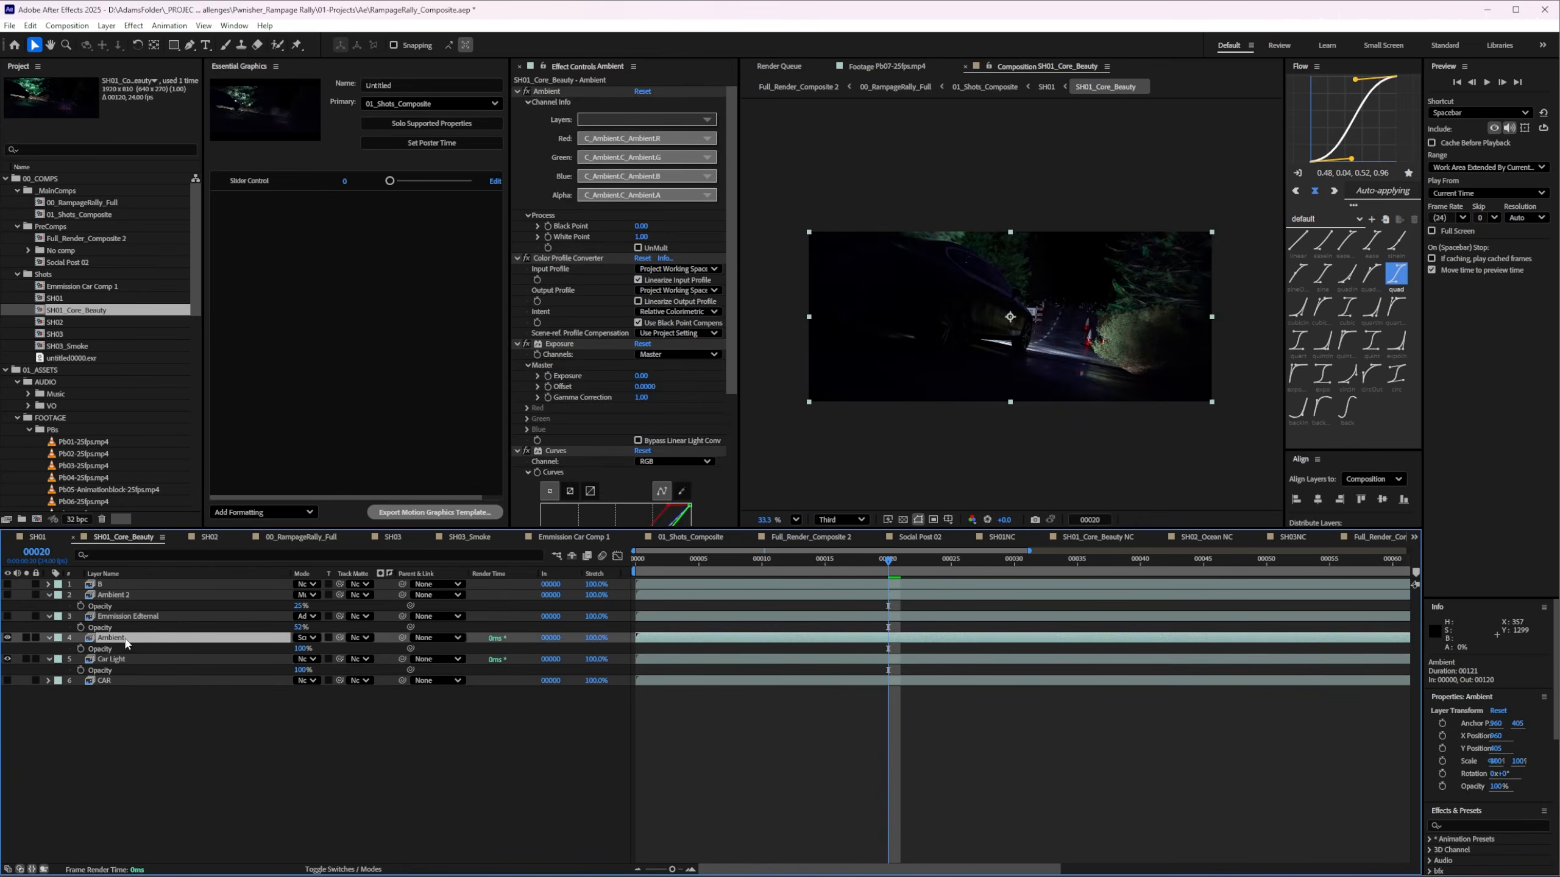
scroll(616, 395, "down", 4)
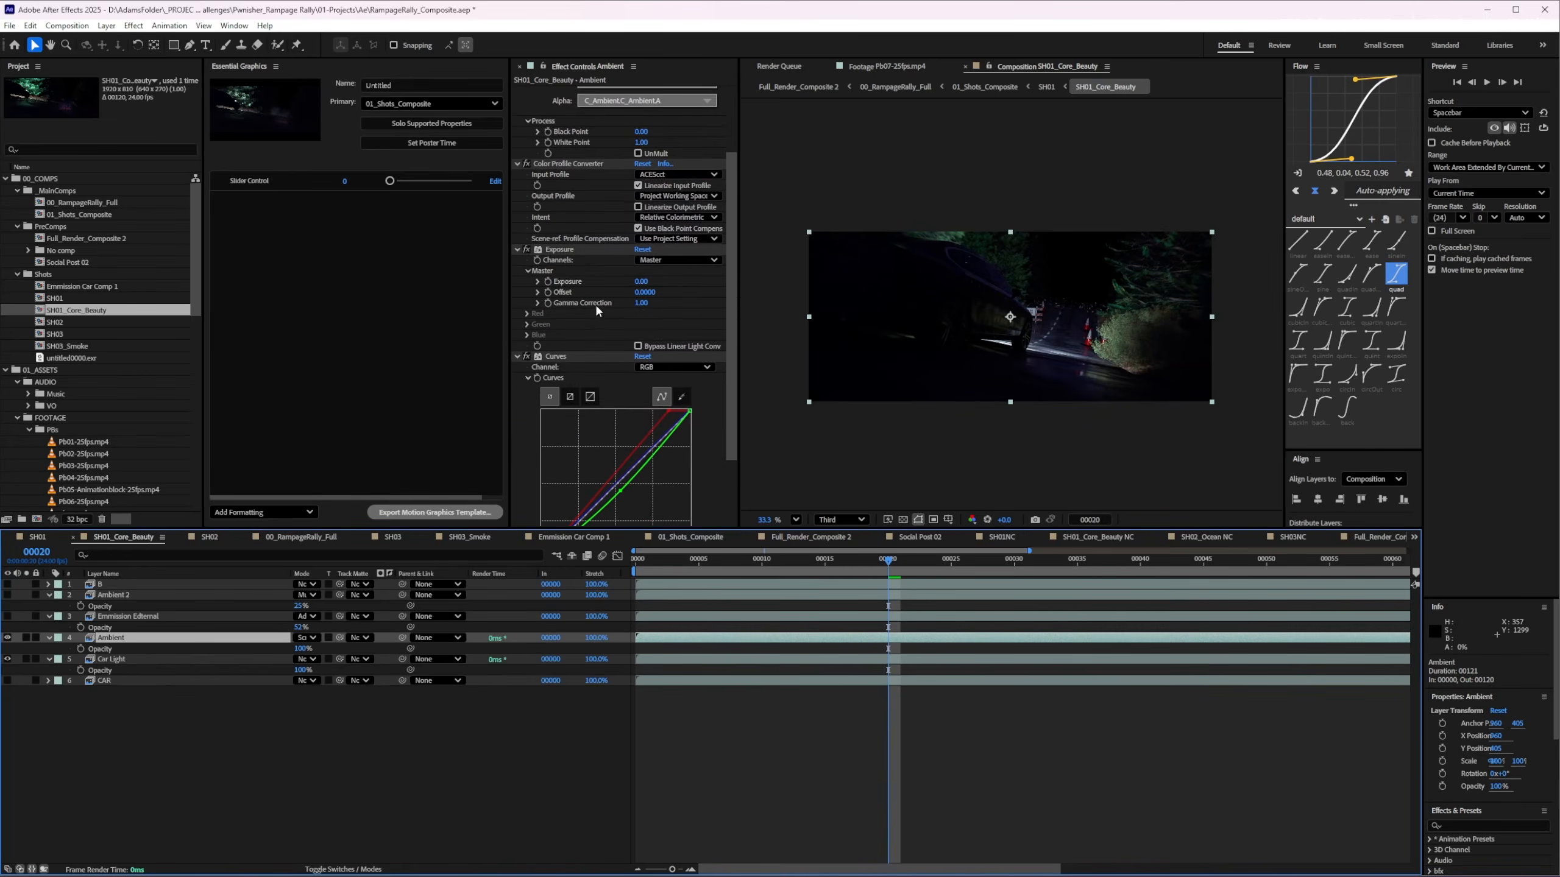
scroll(596, 307, "down", 3)
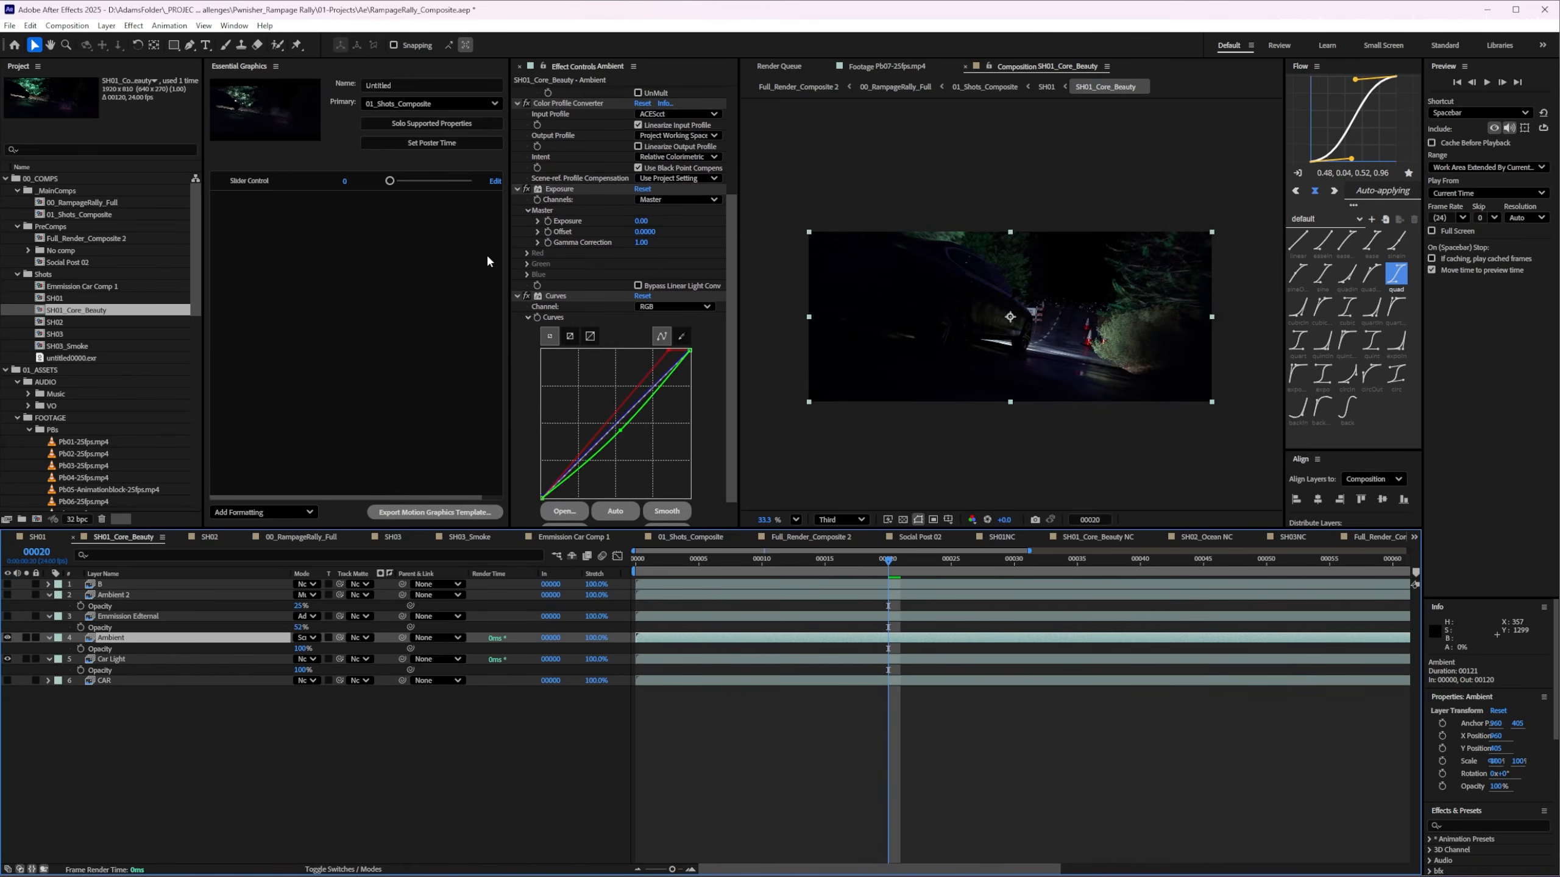
left_click(527, 298)
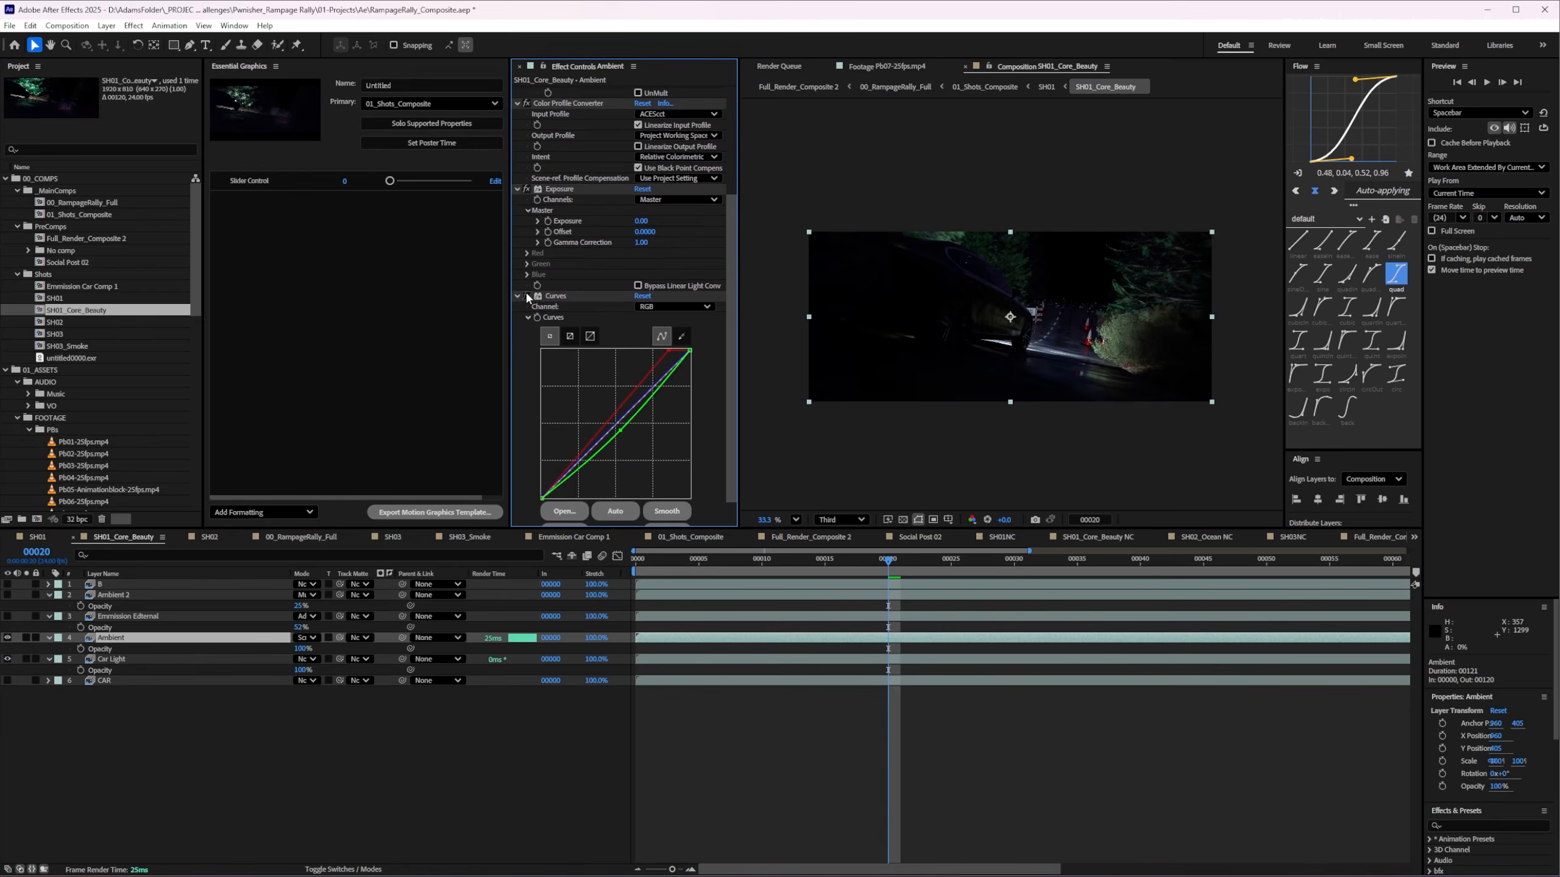
Show the Emmission External pass, test its opacity, and inspect its Deep Glow 2 and Lumetri Color settings
left_click(8, 615)
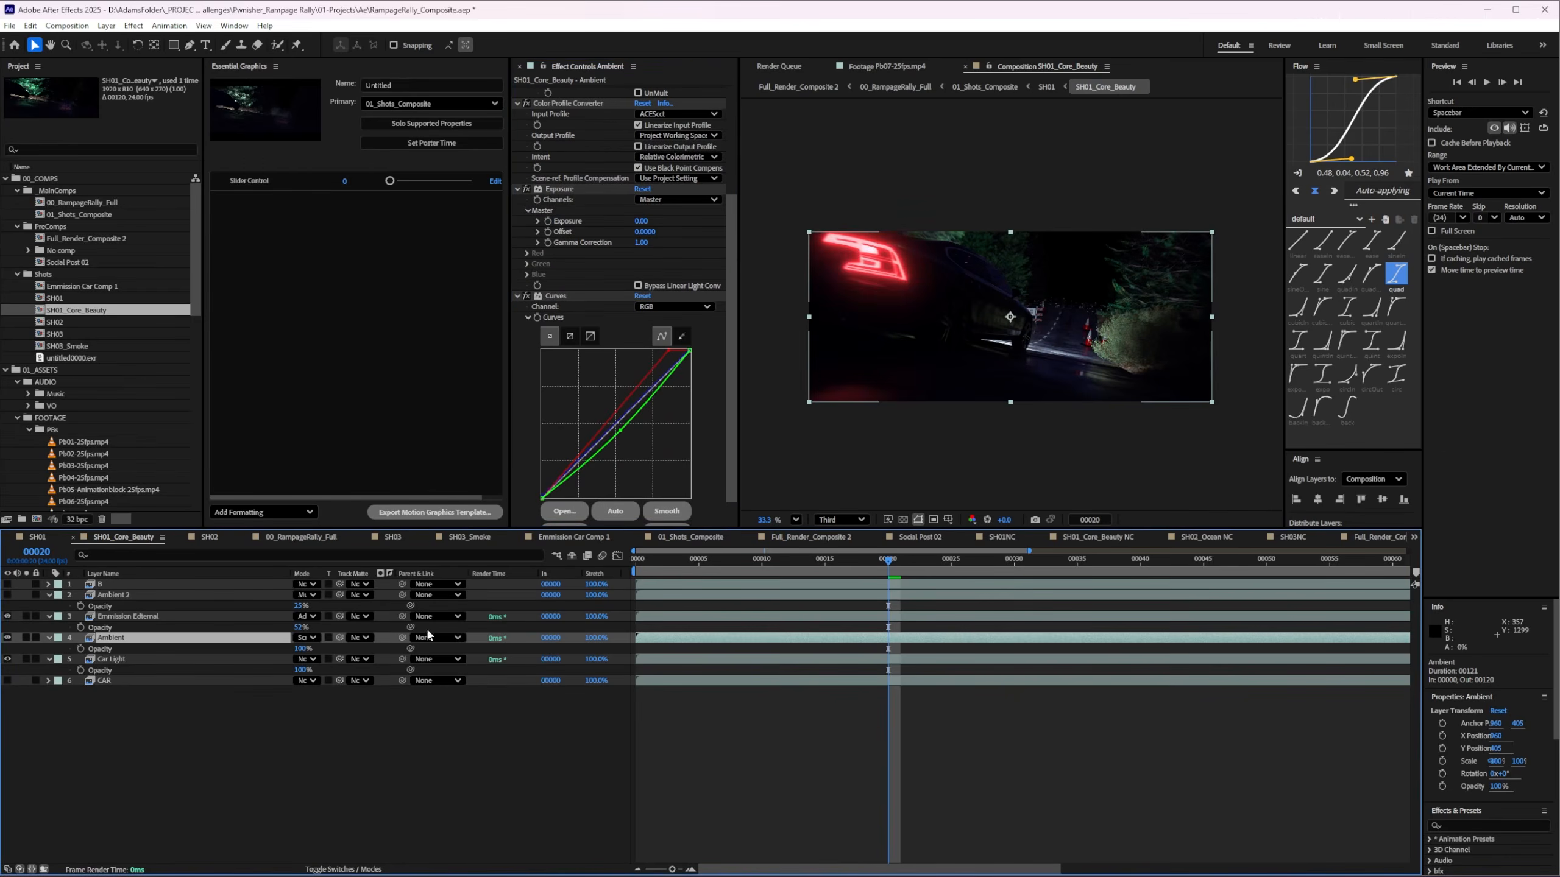
left_click_drag(297, 627, 377, 616)
left_click(126, 614)
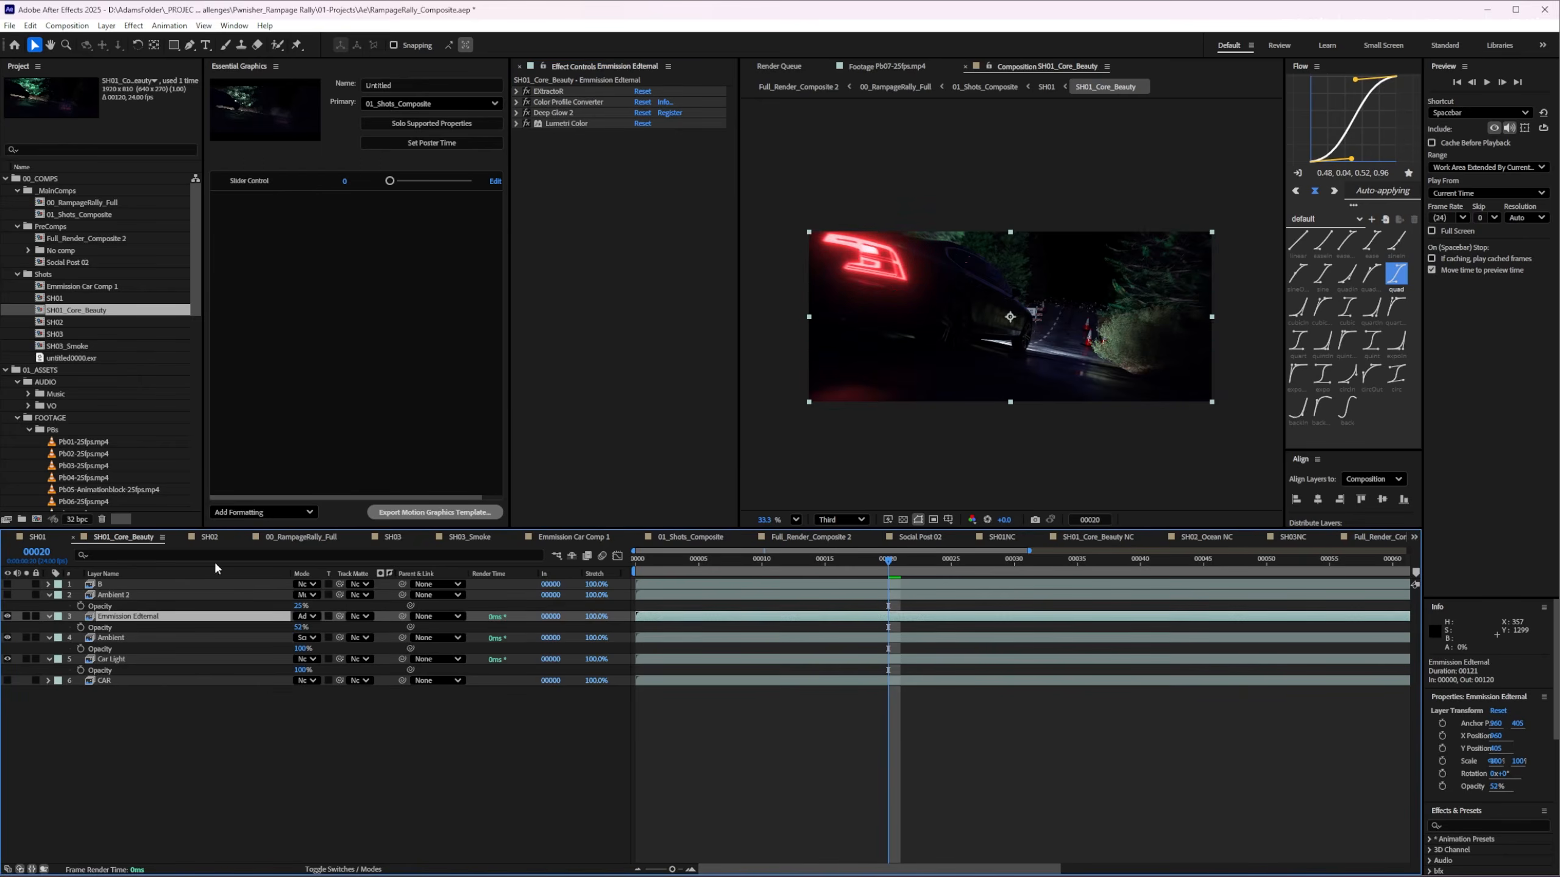
left_click(516, 105)
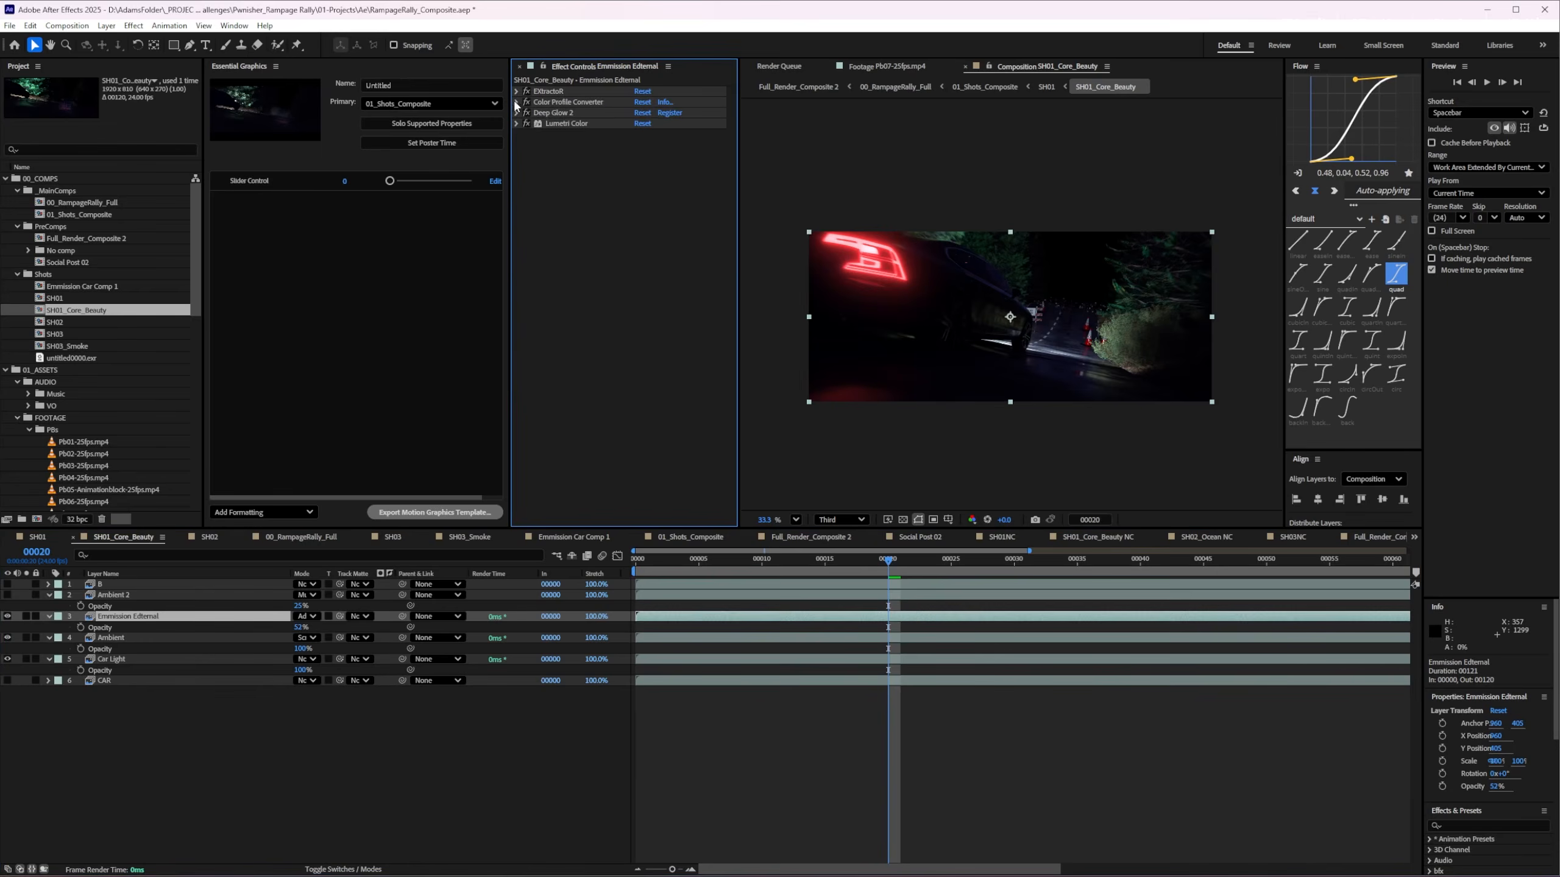
left_click(516, 113)
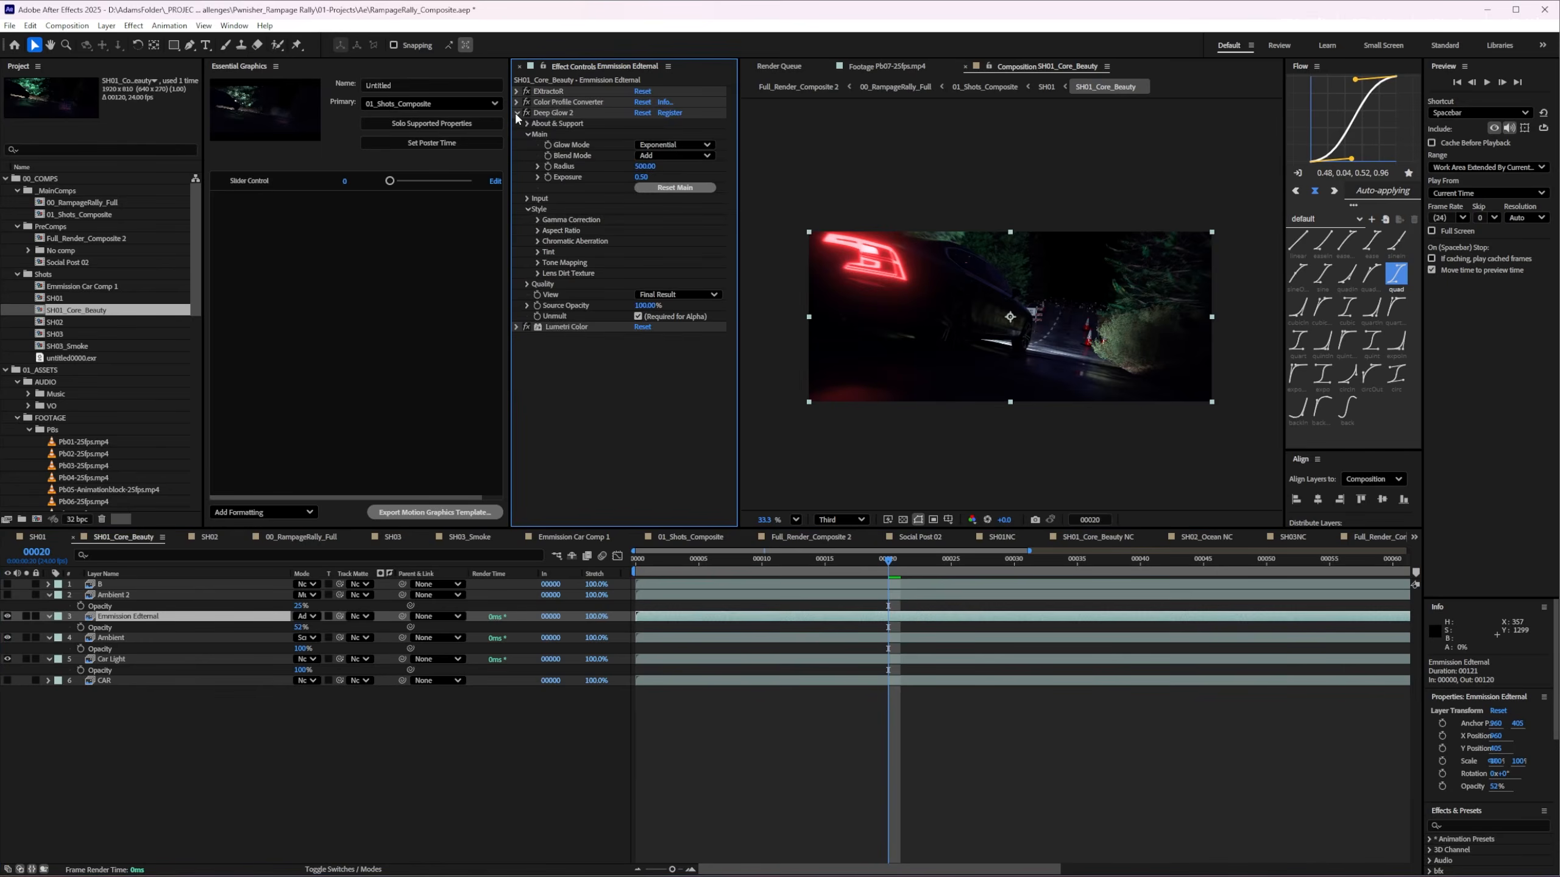
left_click(517, 114)
left_click(517, 122)
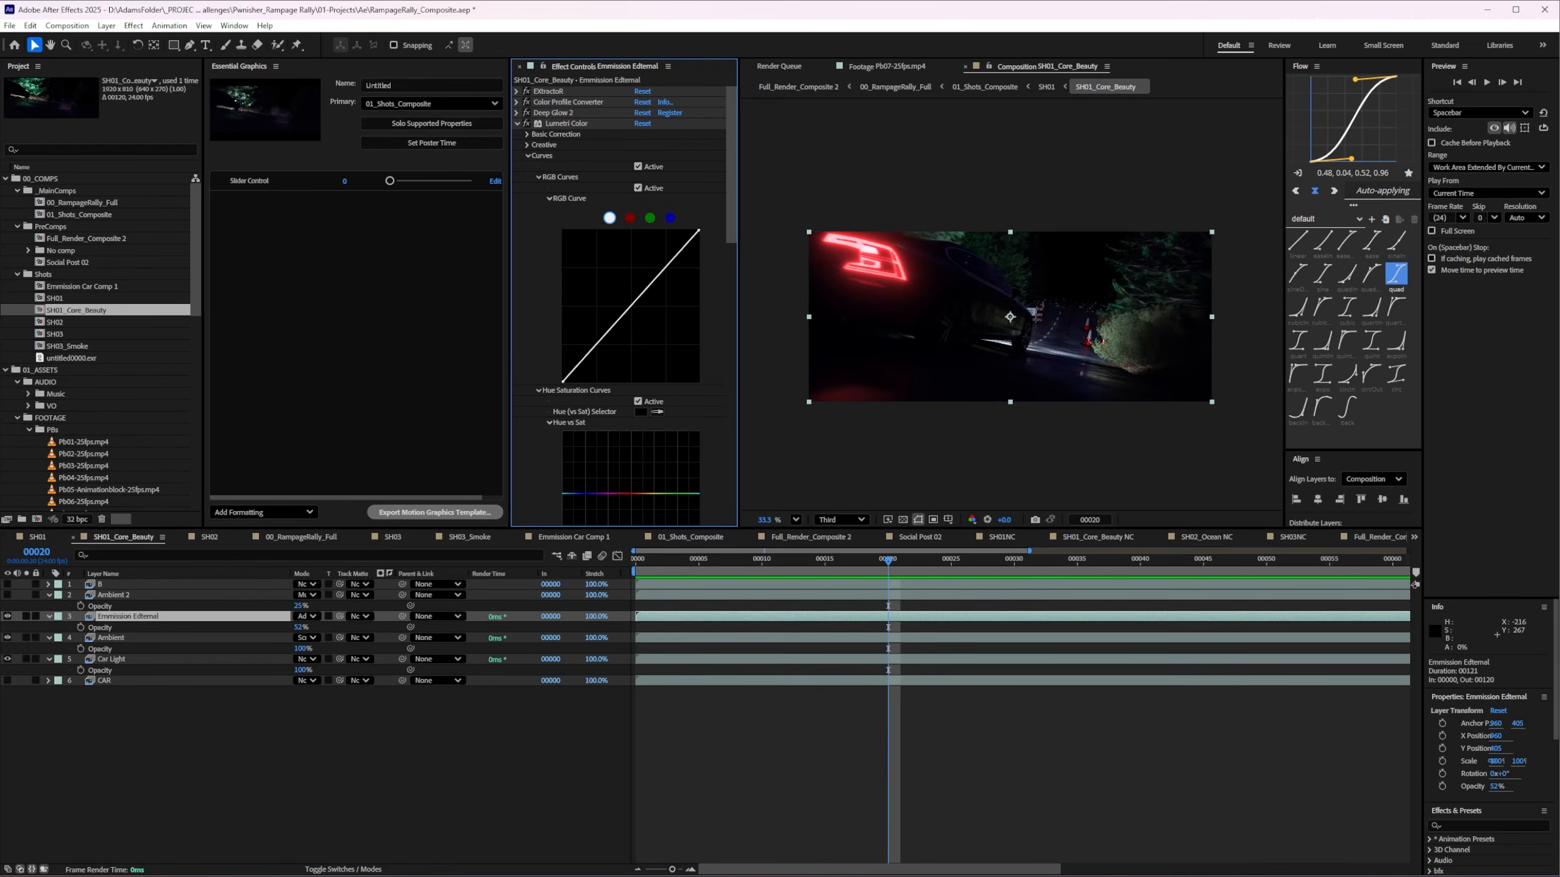
Show the Ambient 2 pass, solo and unsolo it, try a different opacity, undo that change, and deselect the layer
left_click(106, 595)
left_click(7, 595)
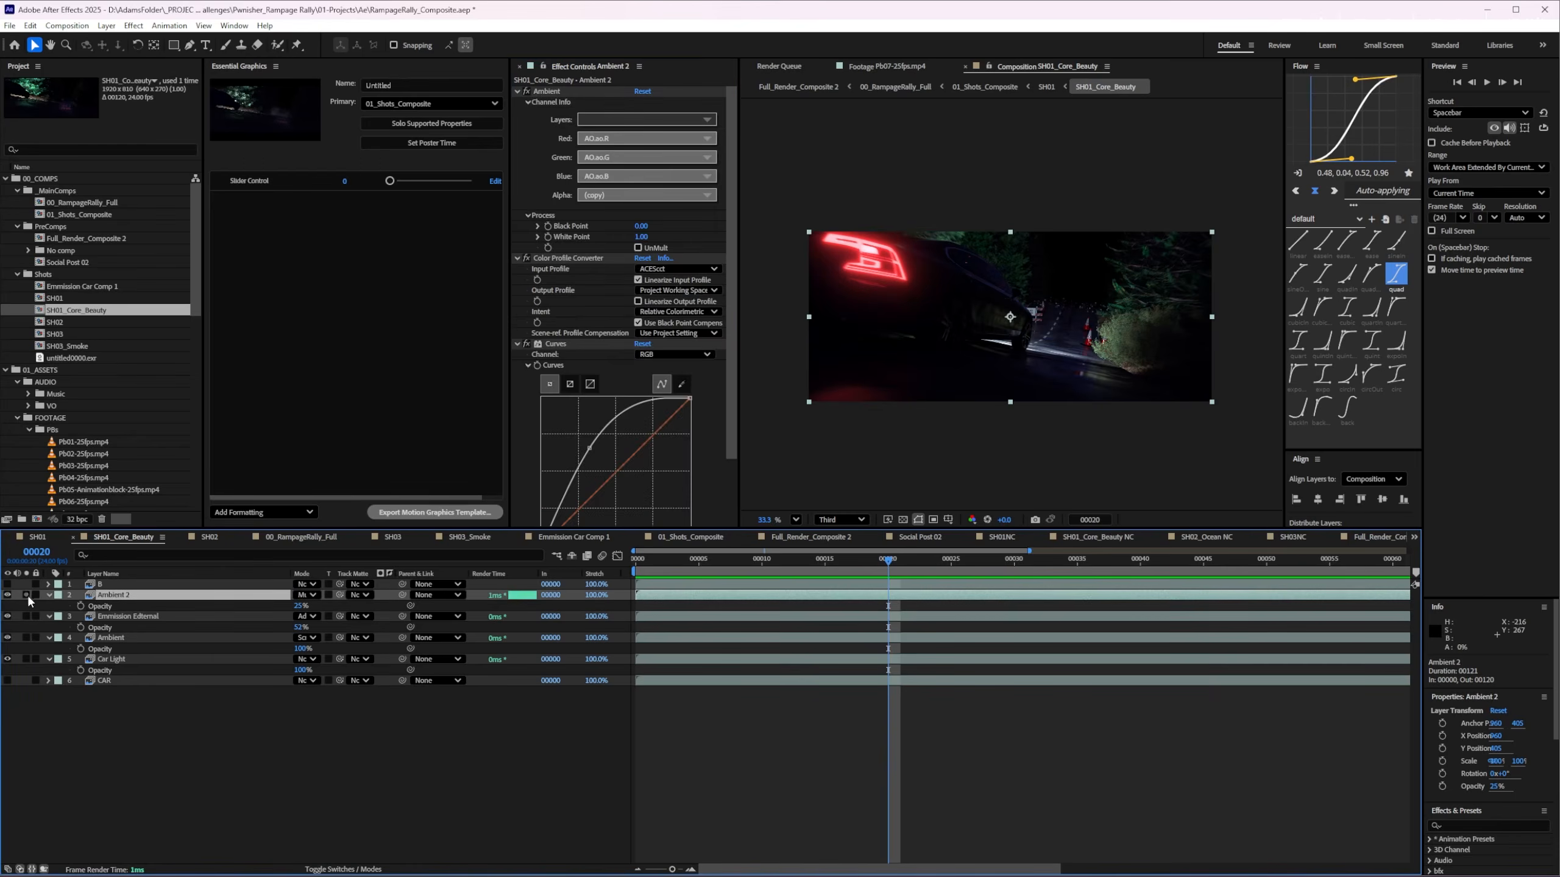
left_click(26, 594)
left_click(26, 595)
left_click_drag(301, 605, 469, 599)
key("ctrl+z")
left_click(494, 786)
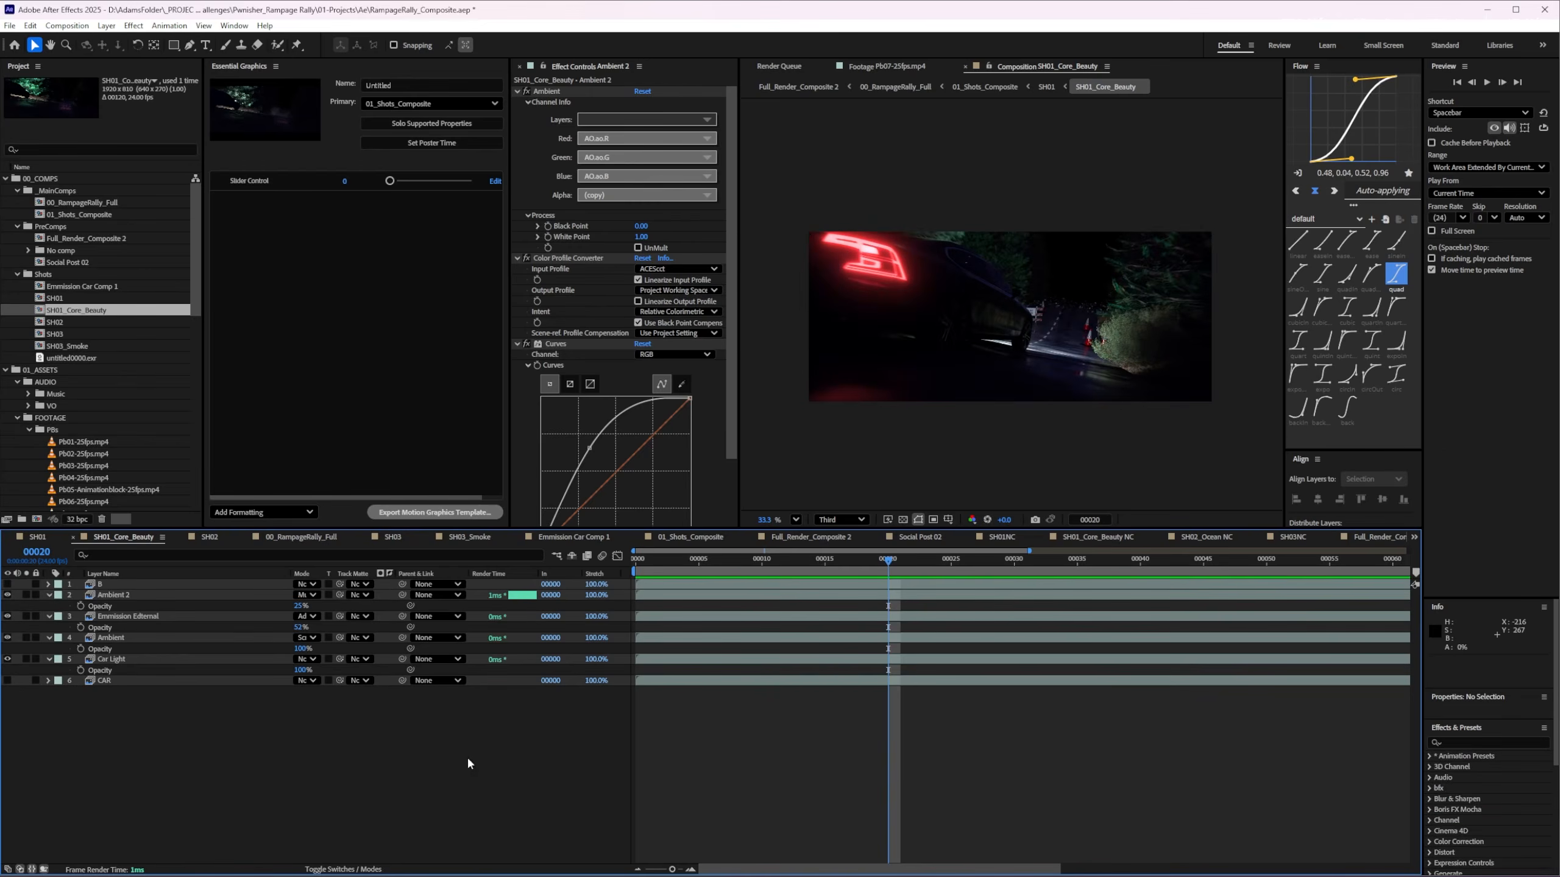
Go back up to the SH01 composition and select its Beauty layer
key("Tab")
left_click(370, 751)
left_click(110, 660)
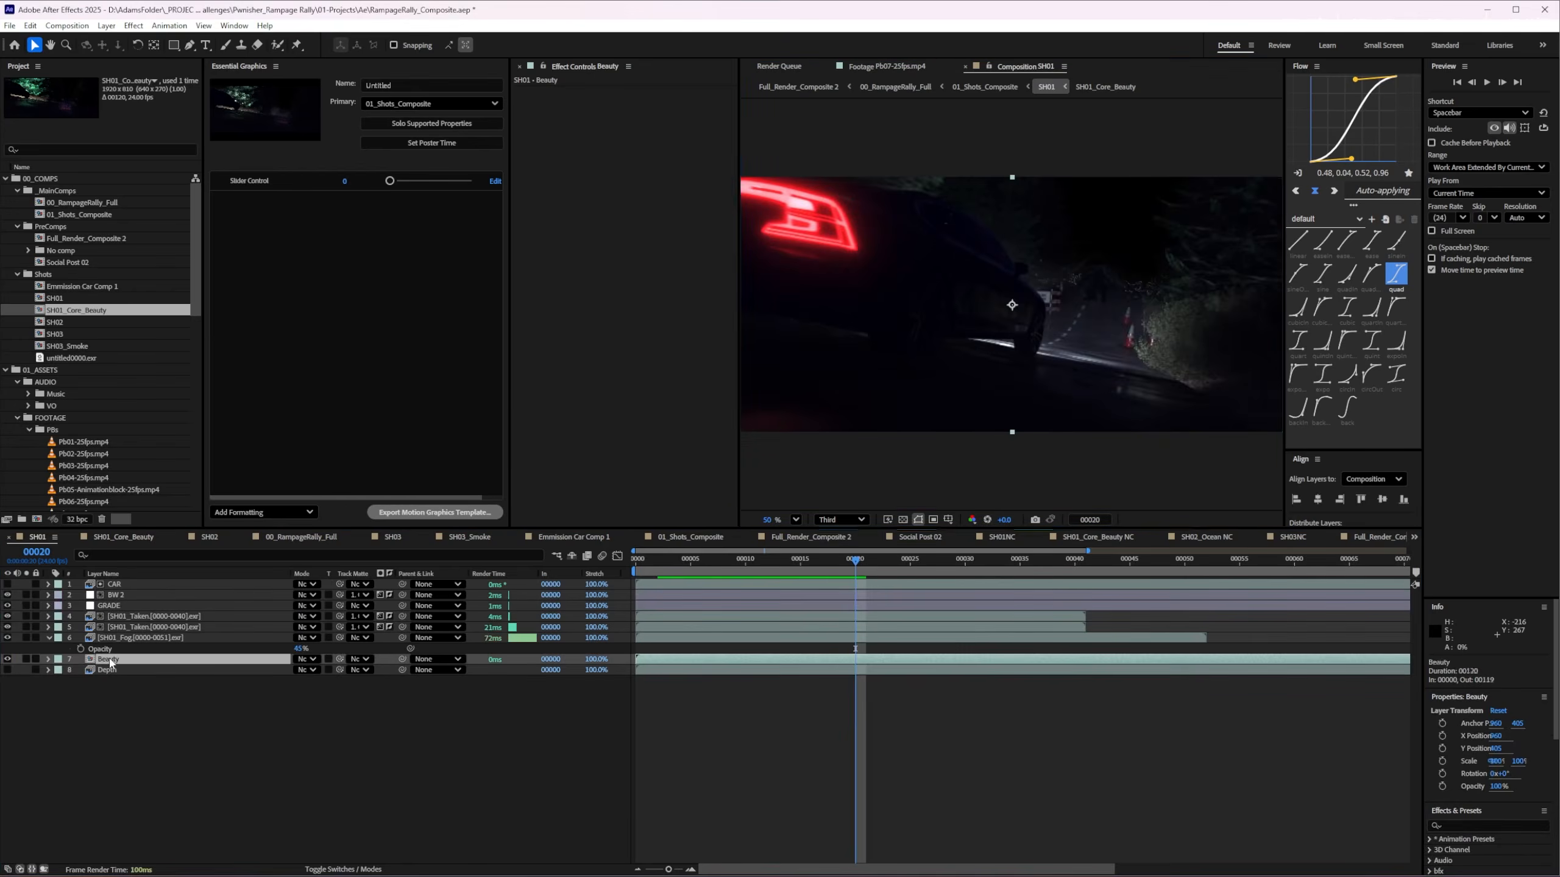
Solo and unsolo the SH01_Fog layer, toggle its visibility, try a 53% opacity, and undo the opacity change
left_click(123, 638)
left_click(26, 638)
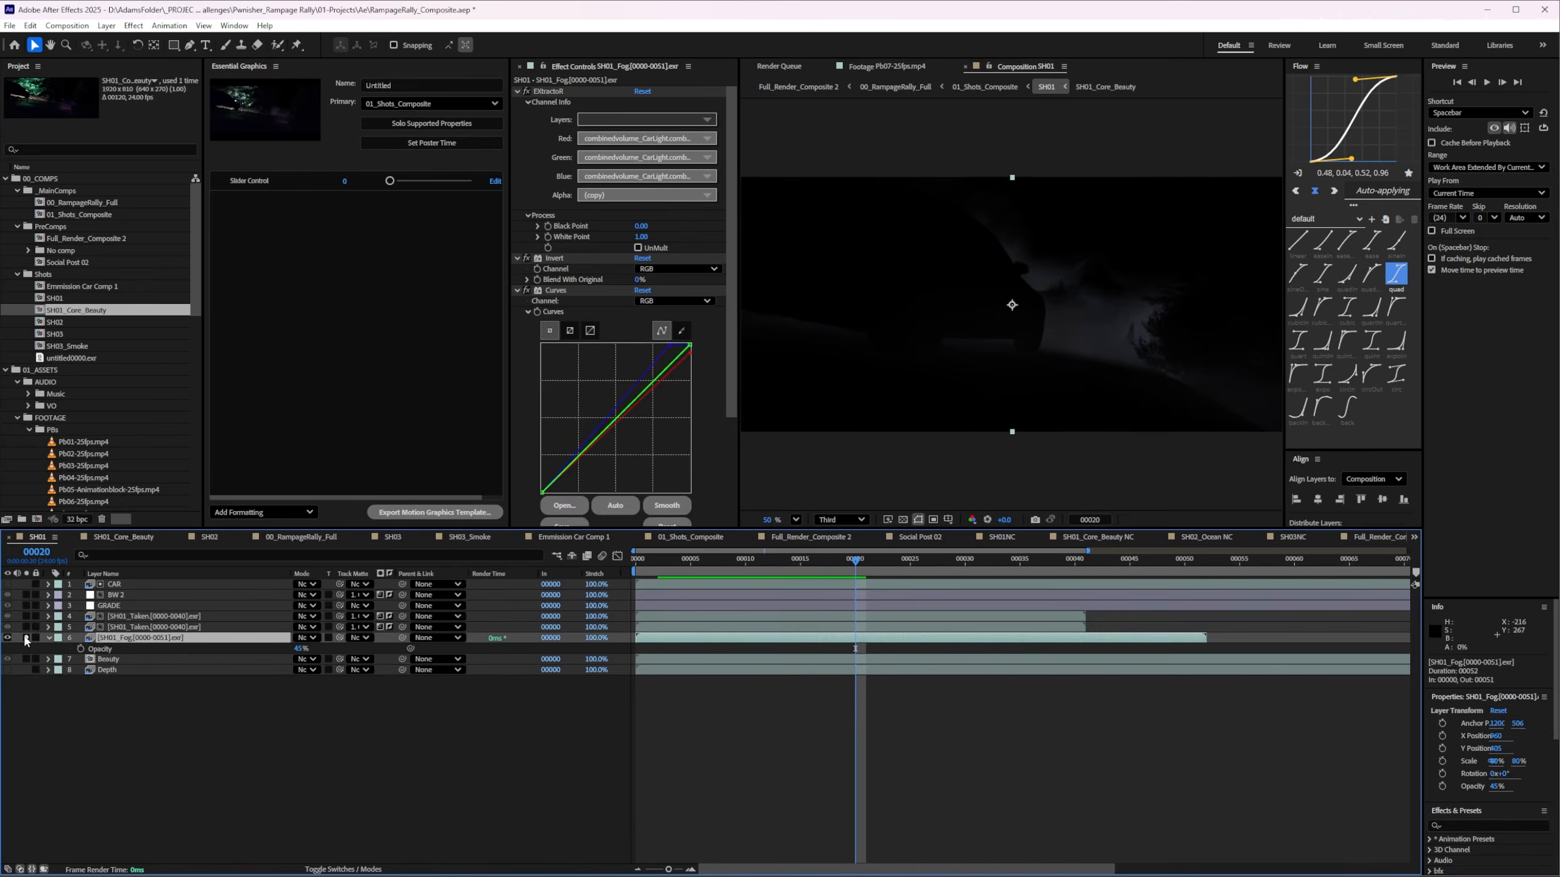
left_click(25, 638)
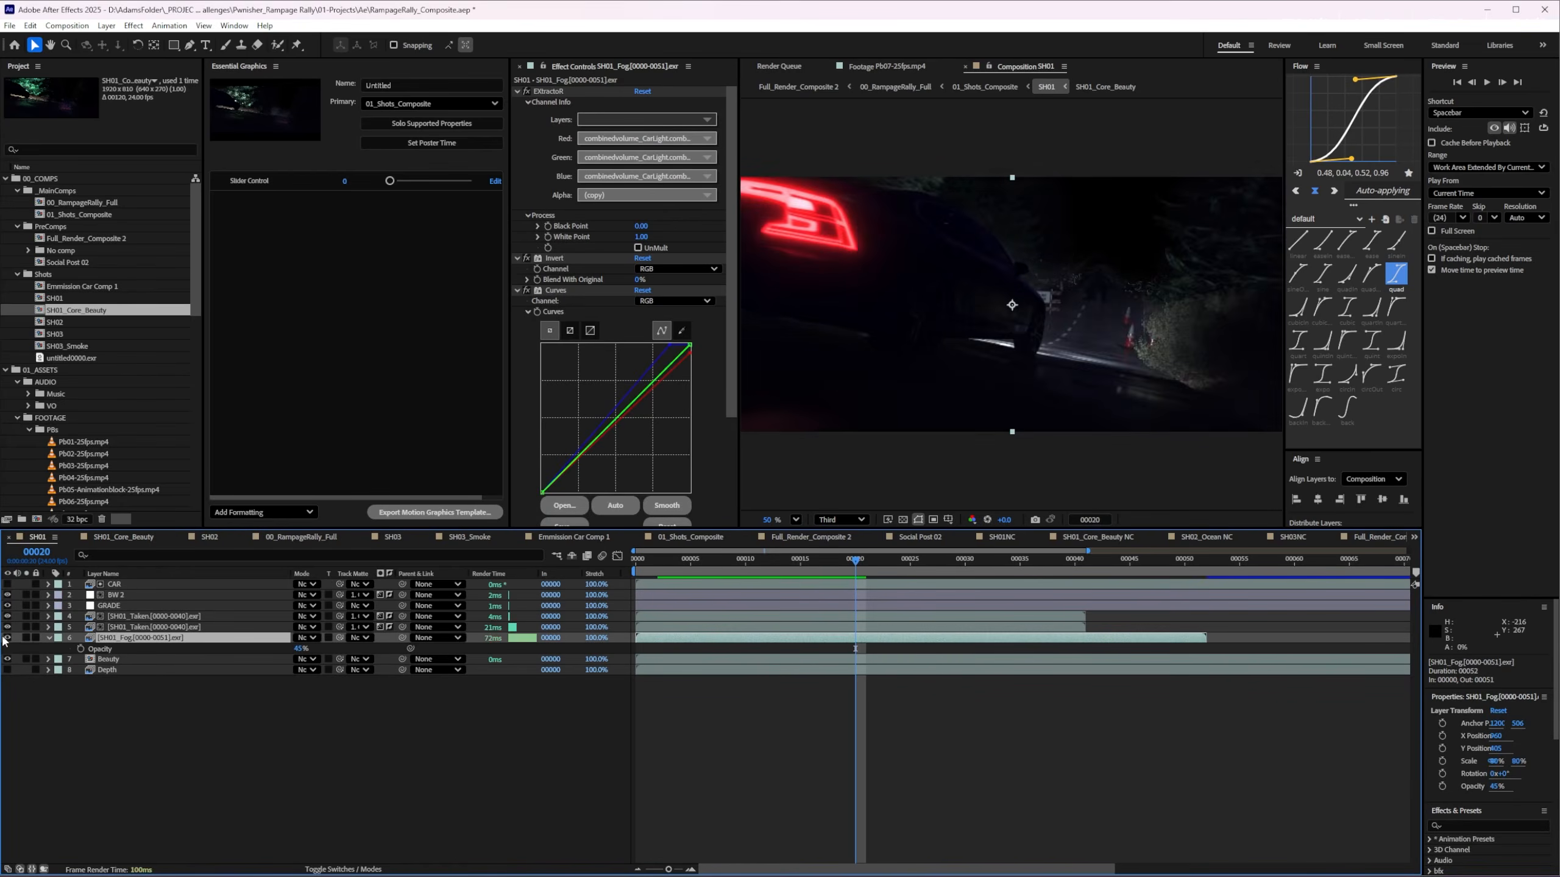
left_click(7, 638)
left_click(7, 638)
left_click(7, 638)
left_click(8, 638)
left_click_drag(299, 650, 347, 645)
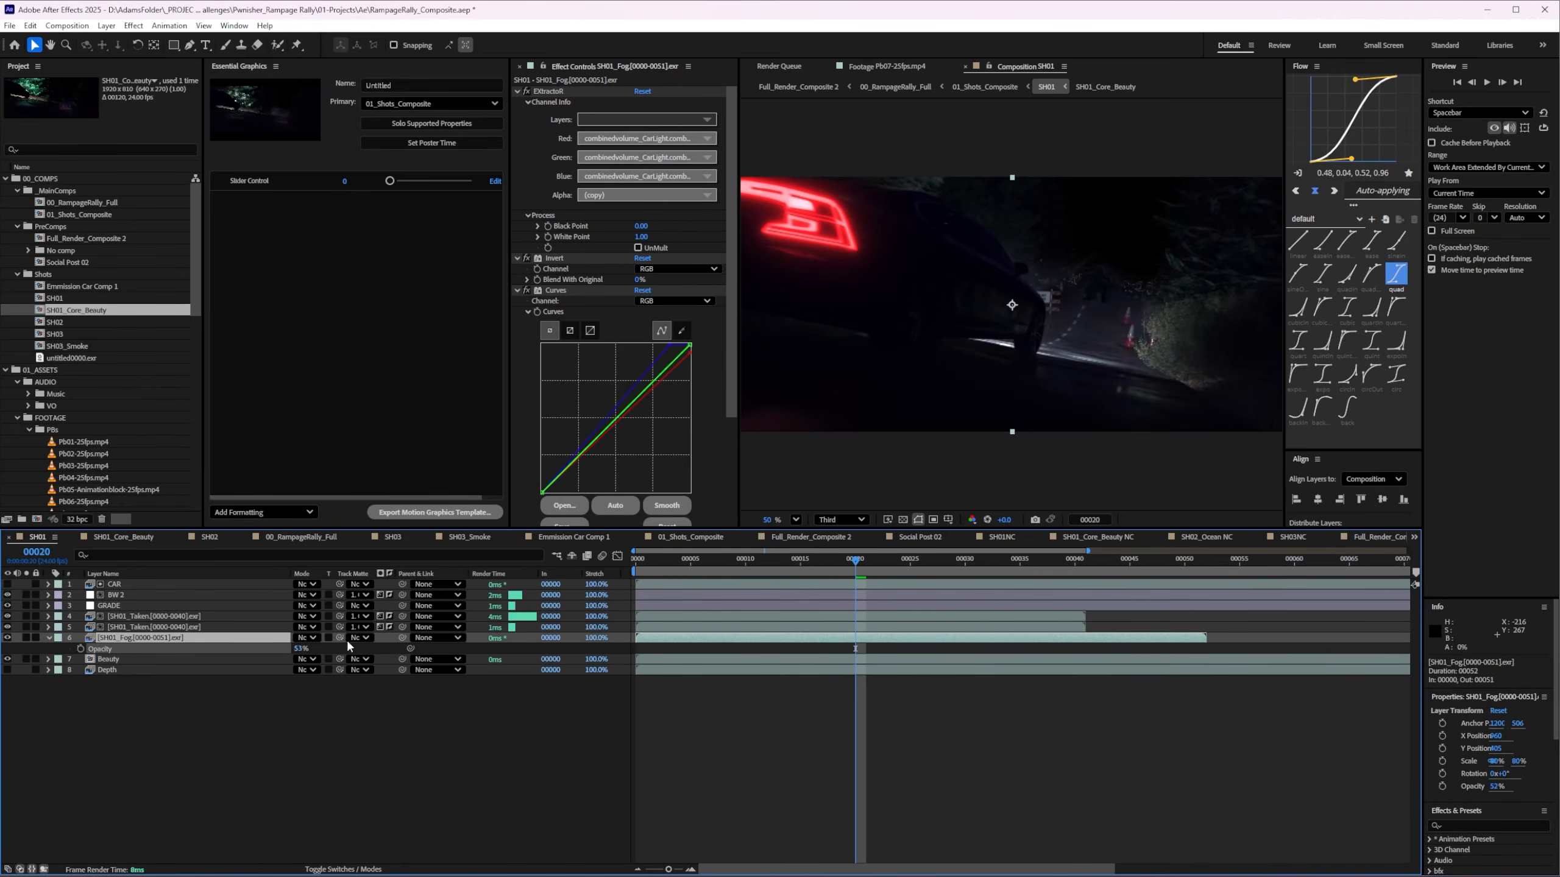
key("ctrl+z")
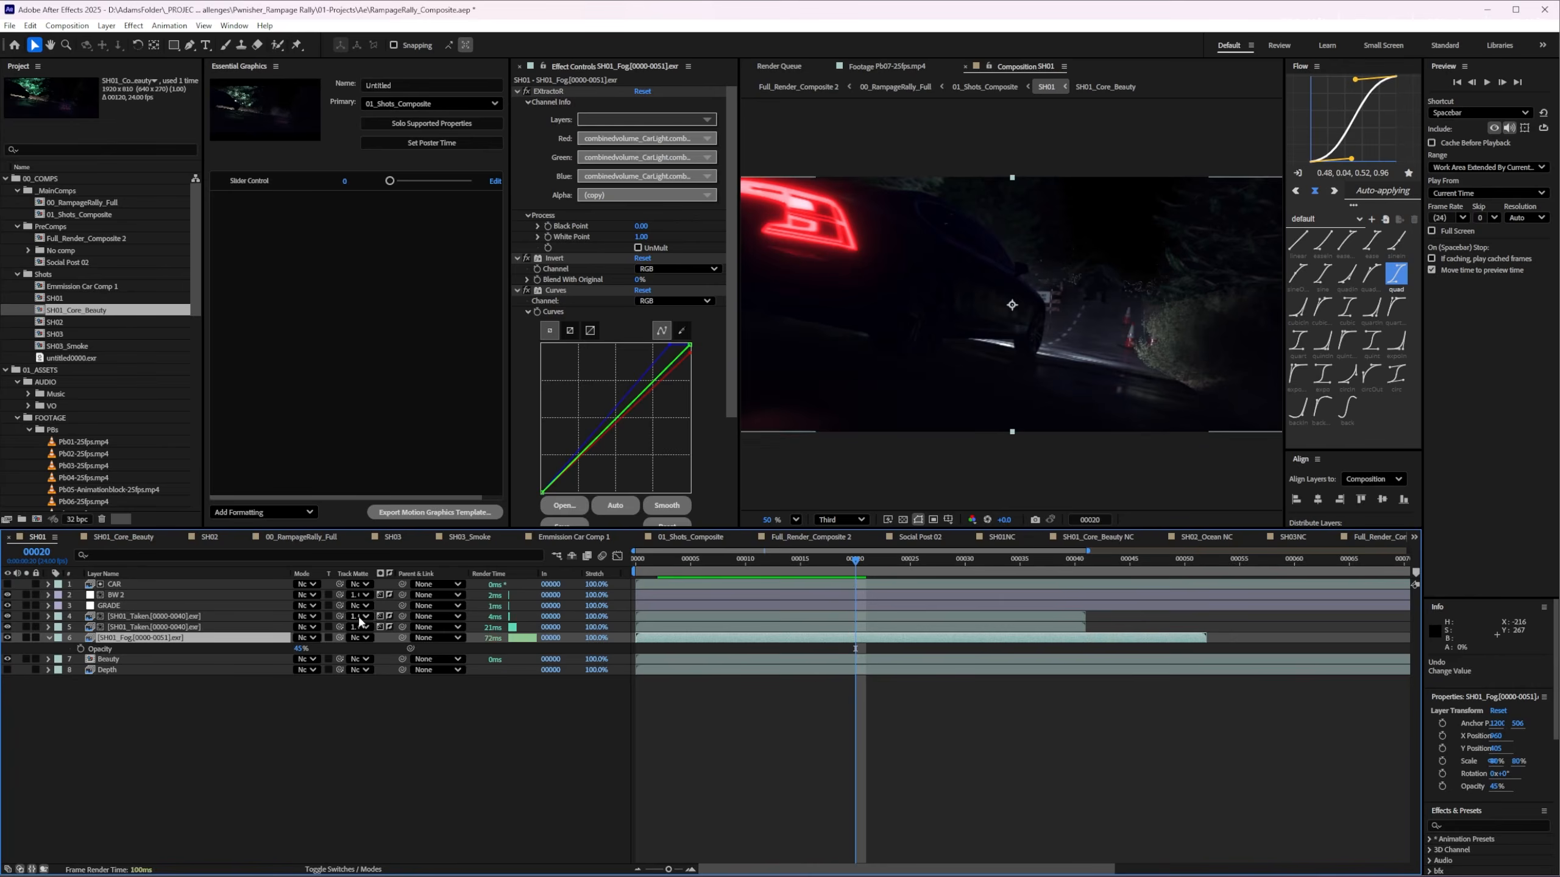
Toggle the visibility of each of the two SH01_Token layers in turn to compare the frame with and without them
left_click(122, 628)
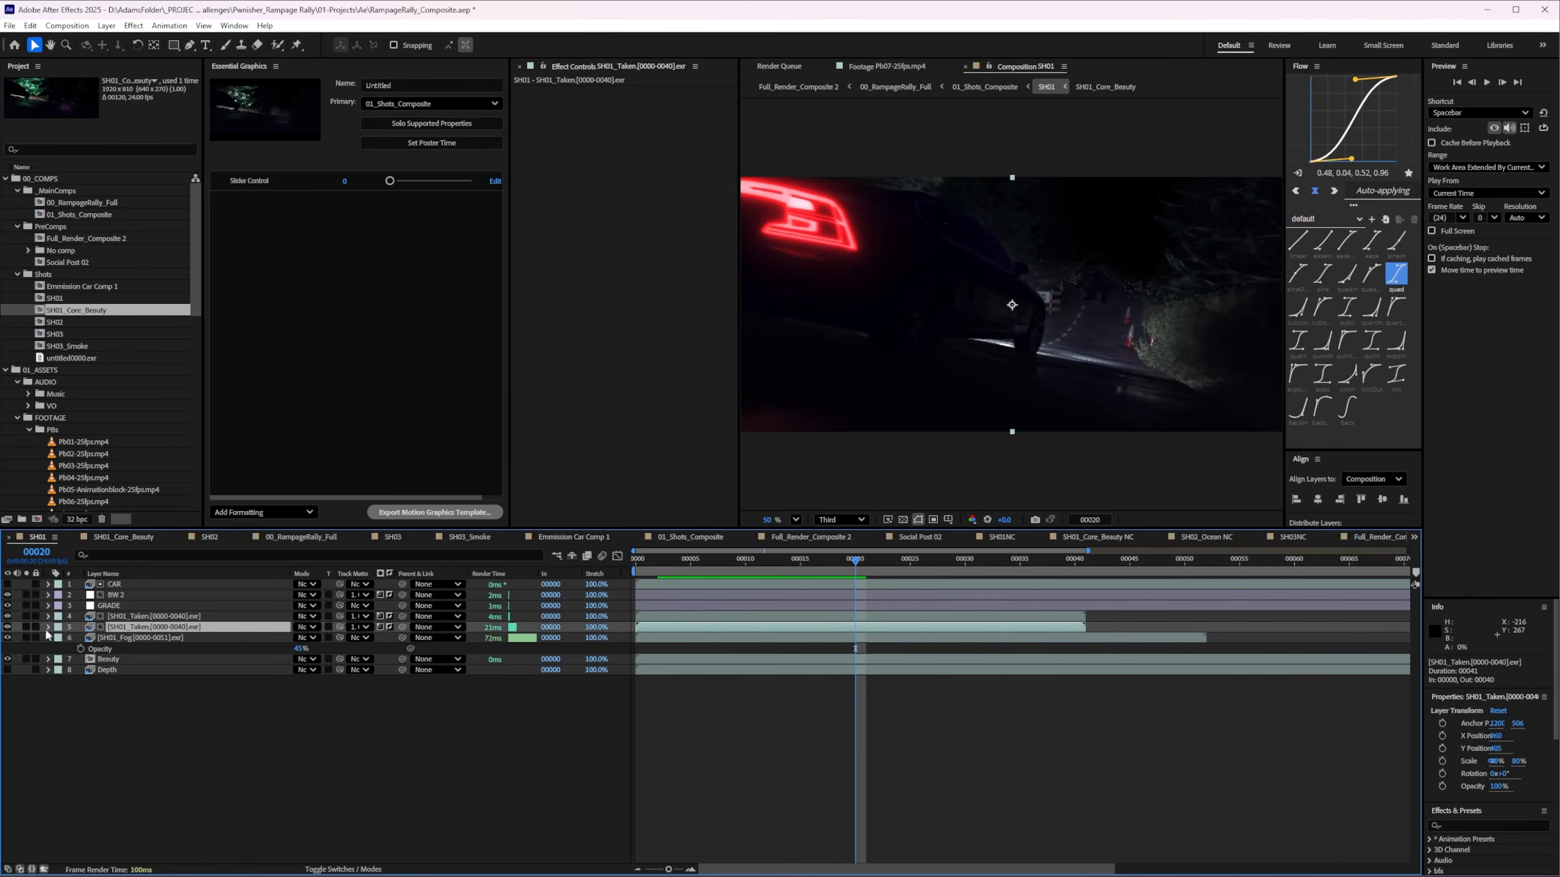
left_click(8, 627)
left_click(7, 626)
left_click_drag(8, 616, 8, 616)
left_click(154, 616)
left_click(8, 616)
left_click(8, 616)
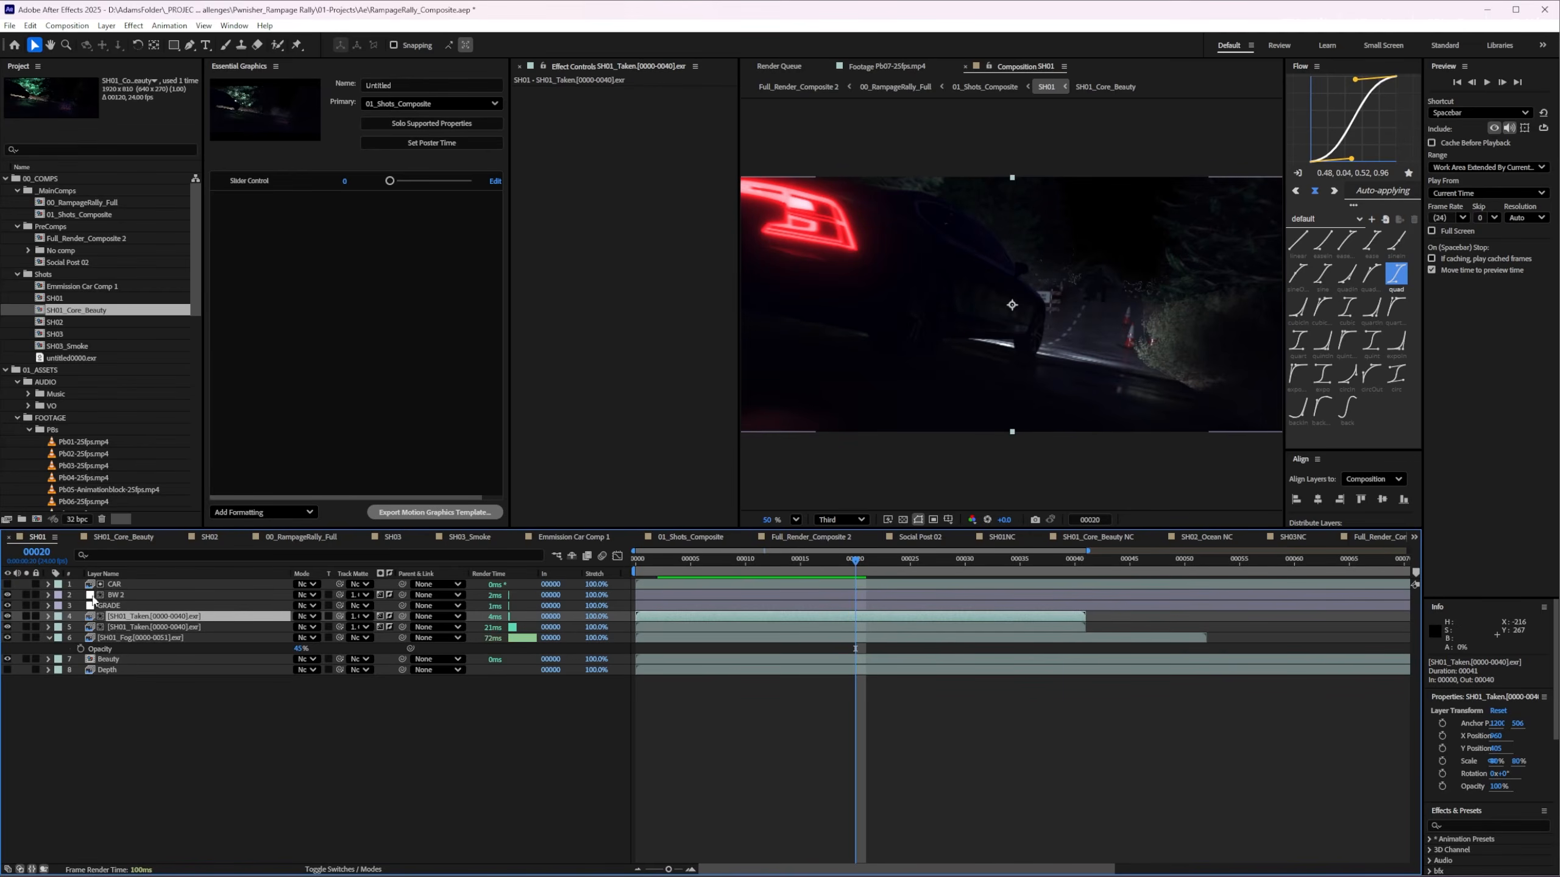
Check the GRADE layer's Curves effect, and briefly show the CAR layer to view its Cryptomatte matte
left_click(106, 605)
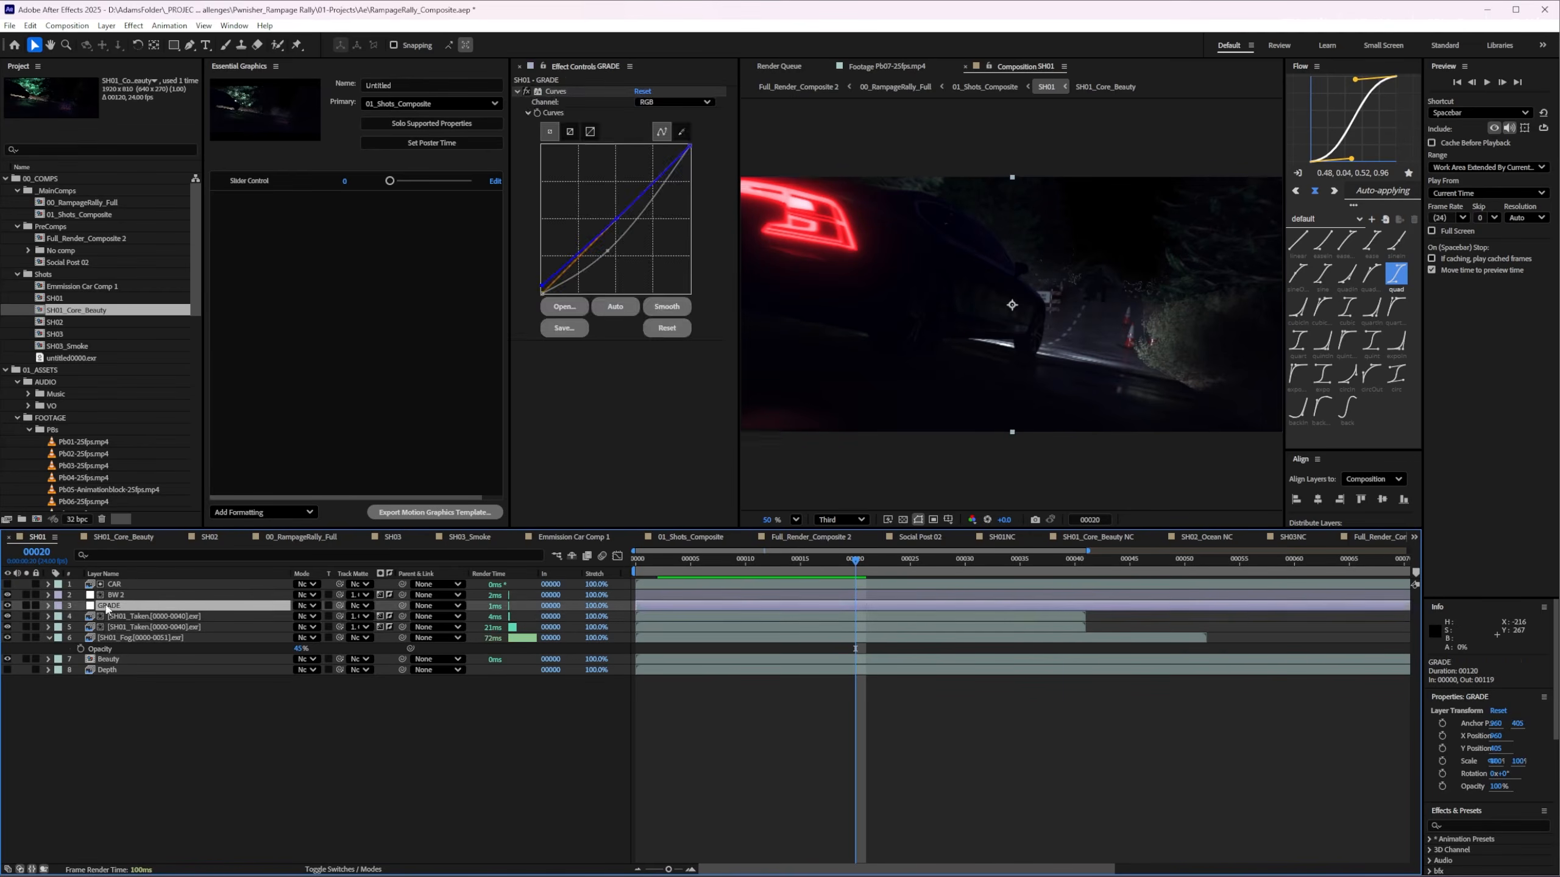
left_click(205, 627)
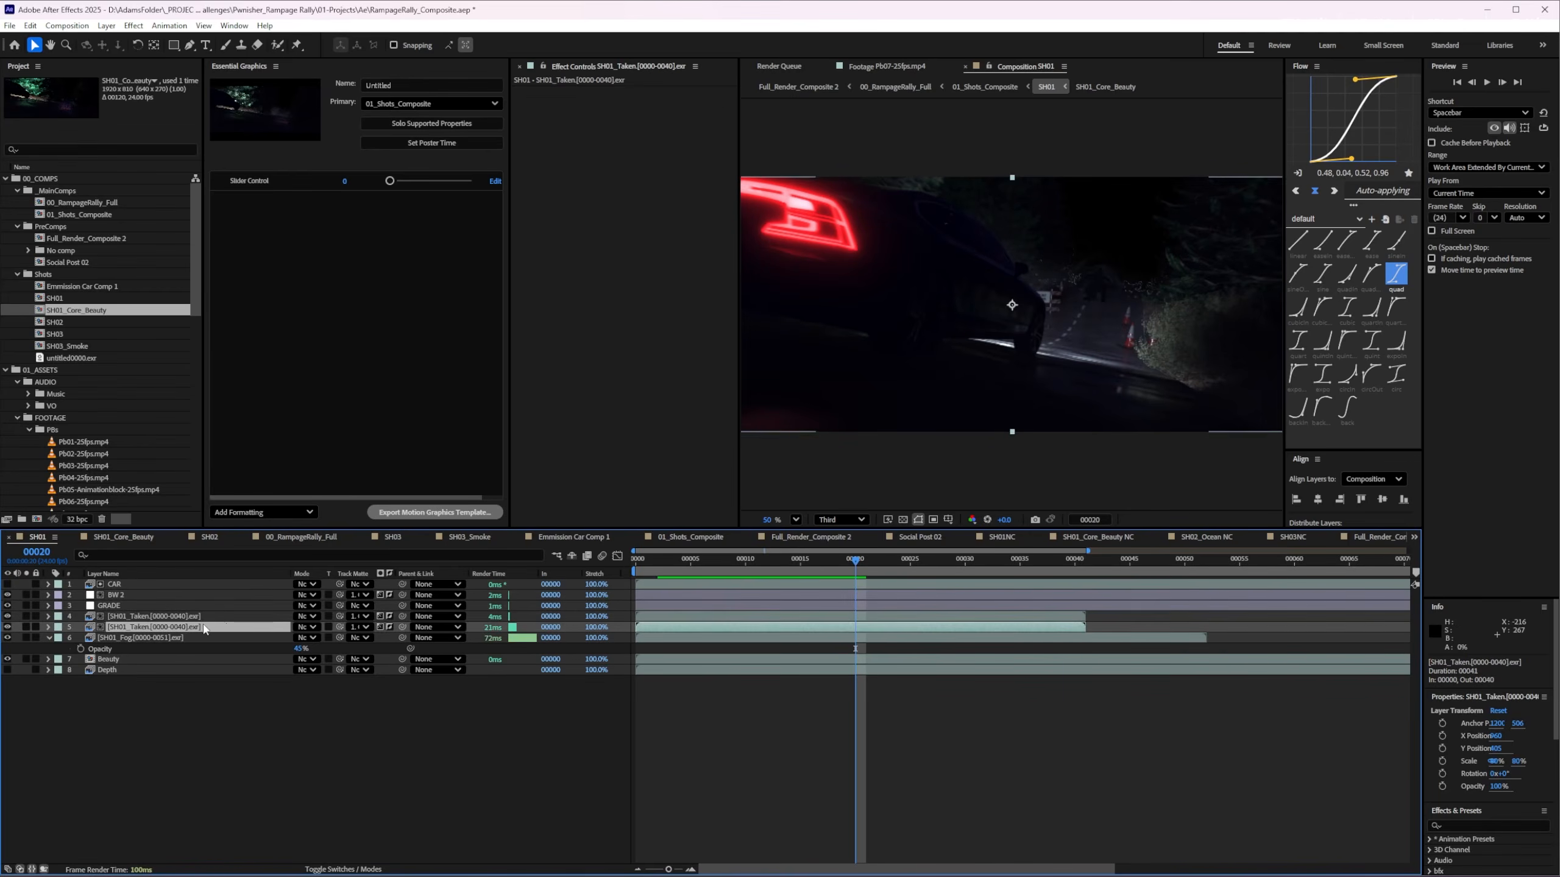
left_click(99, 585)
left_click(7, 584)
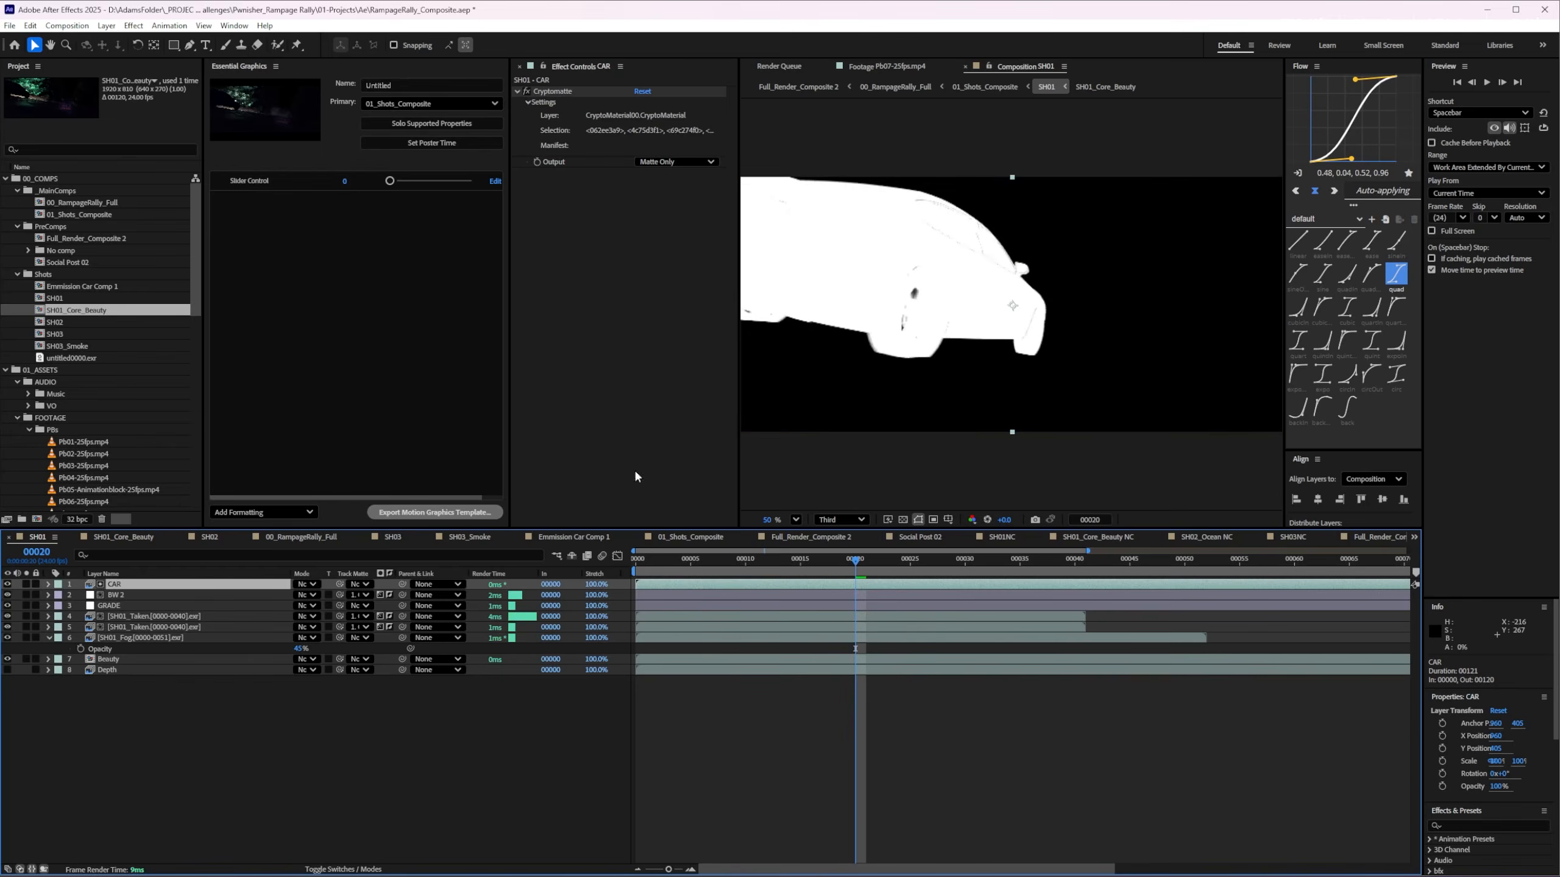
left_click(7, 585)
Inspect the BW 2 layer's Black & White and Hue/Saturation effects and toggle its visibility to compare, leaving it hidden
left_click(113, 607)
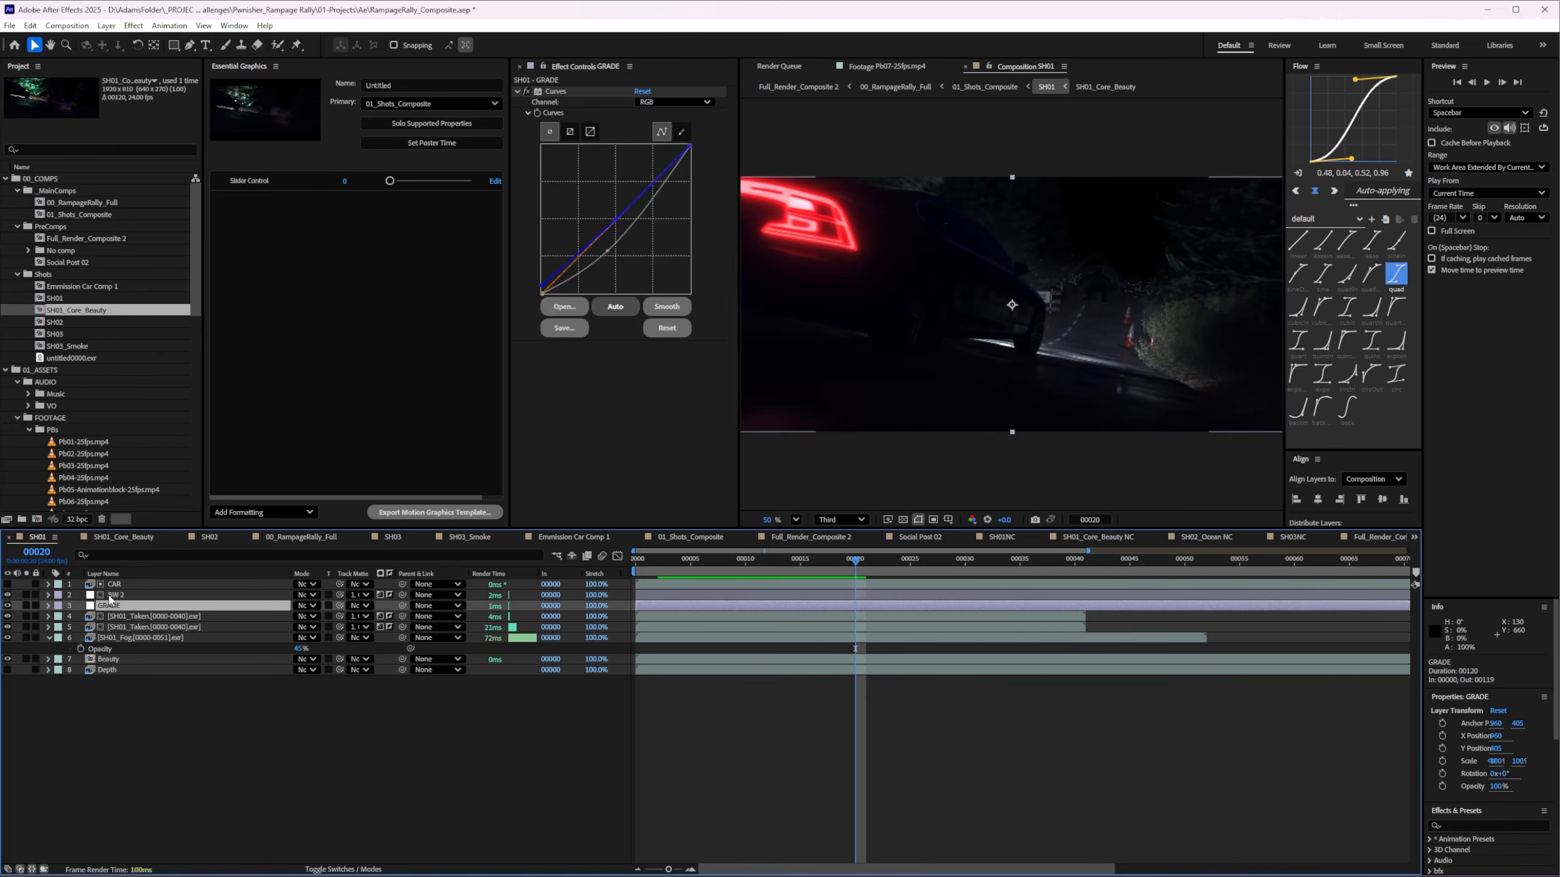
left_click(114, 595)
left_click(7, 594)
left_click(8, 594)
left_click(7, 595)
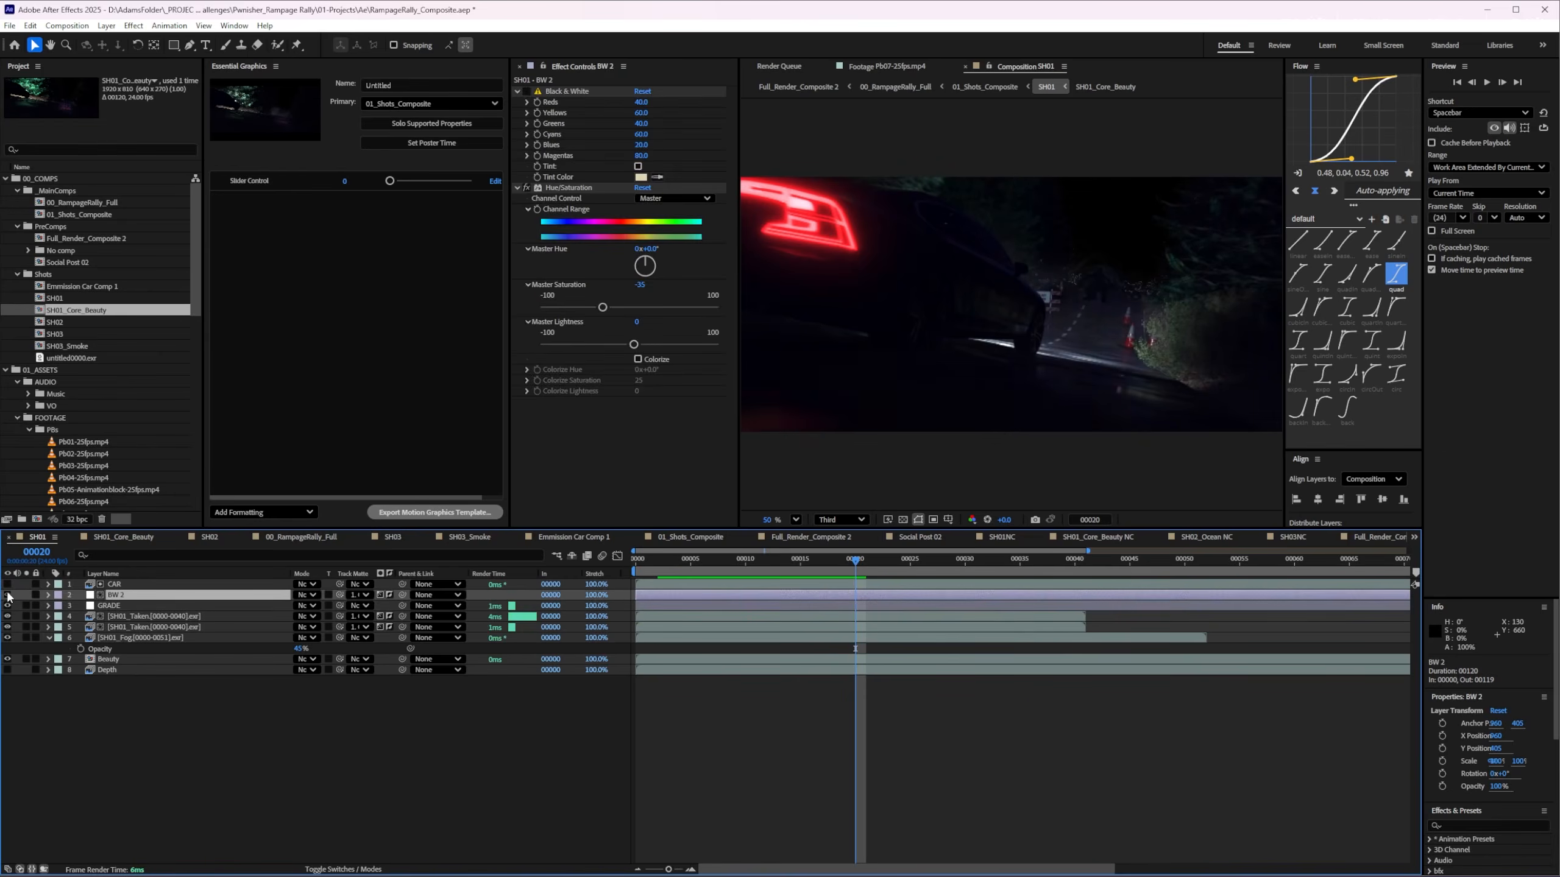
Switch to 01_Shots_Composite, go to frame 48, and open the SH02 precomp
left_click(690, 536)
left_click_drag(746, 568, 891, 558)
double_click(885, 614)
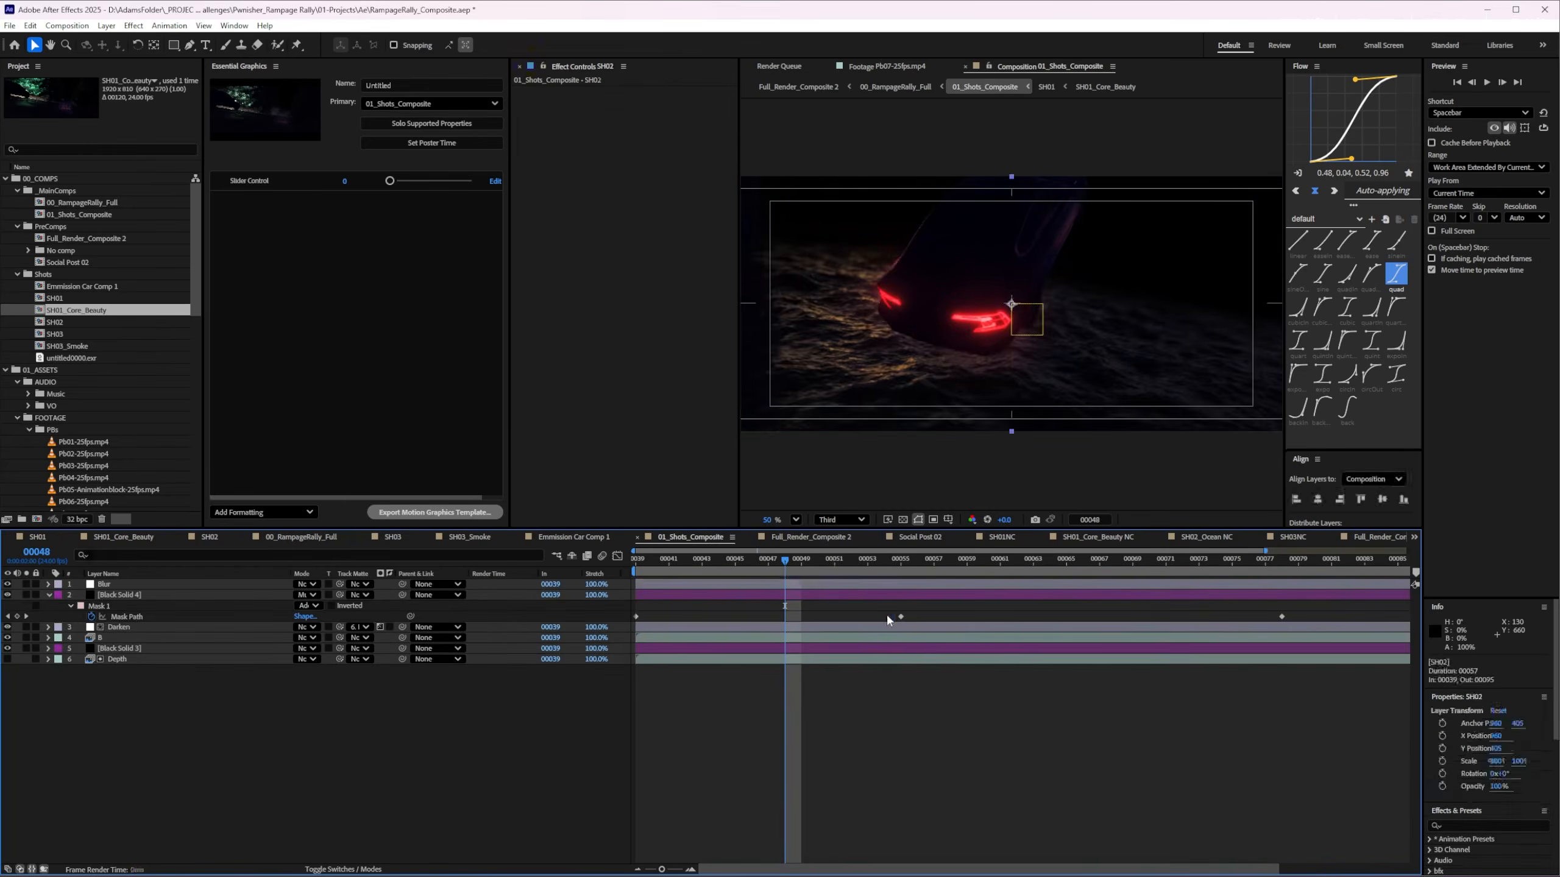
Inspect SH02's B layer effects, toggle the Black Solid 4, Blur and Darken layers to compare, and move to frame 50
left_click(118, 639)
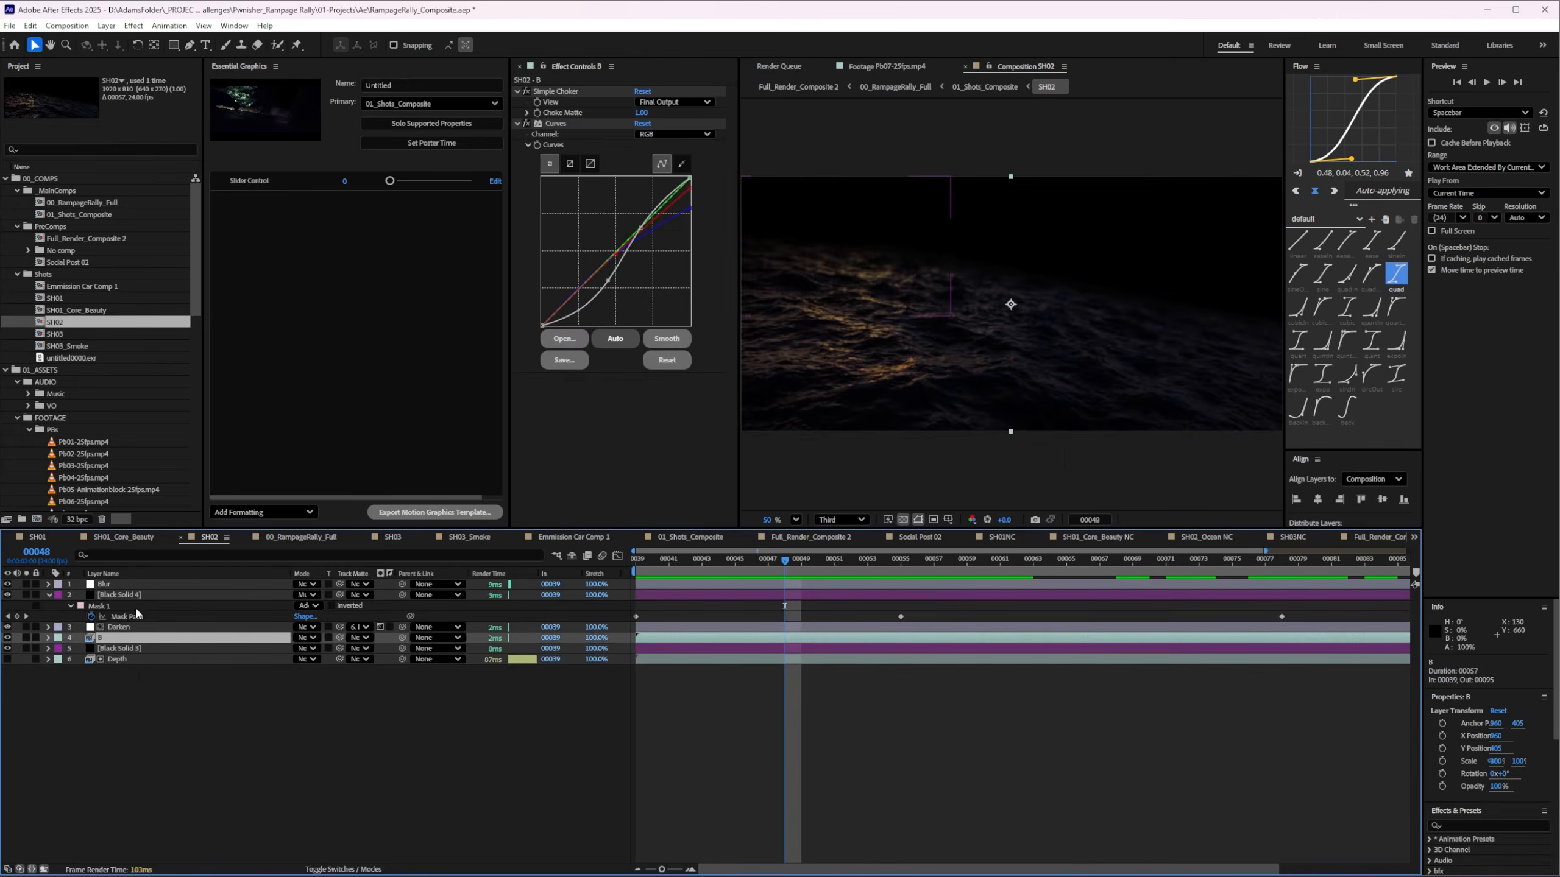
left_click(7, 595)
left_click(6, 594)
left_click(9, 583)
left_click(8, 584)
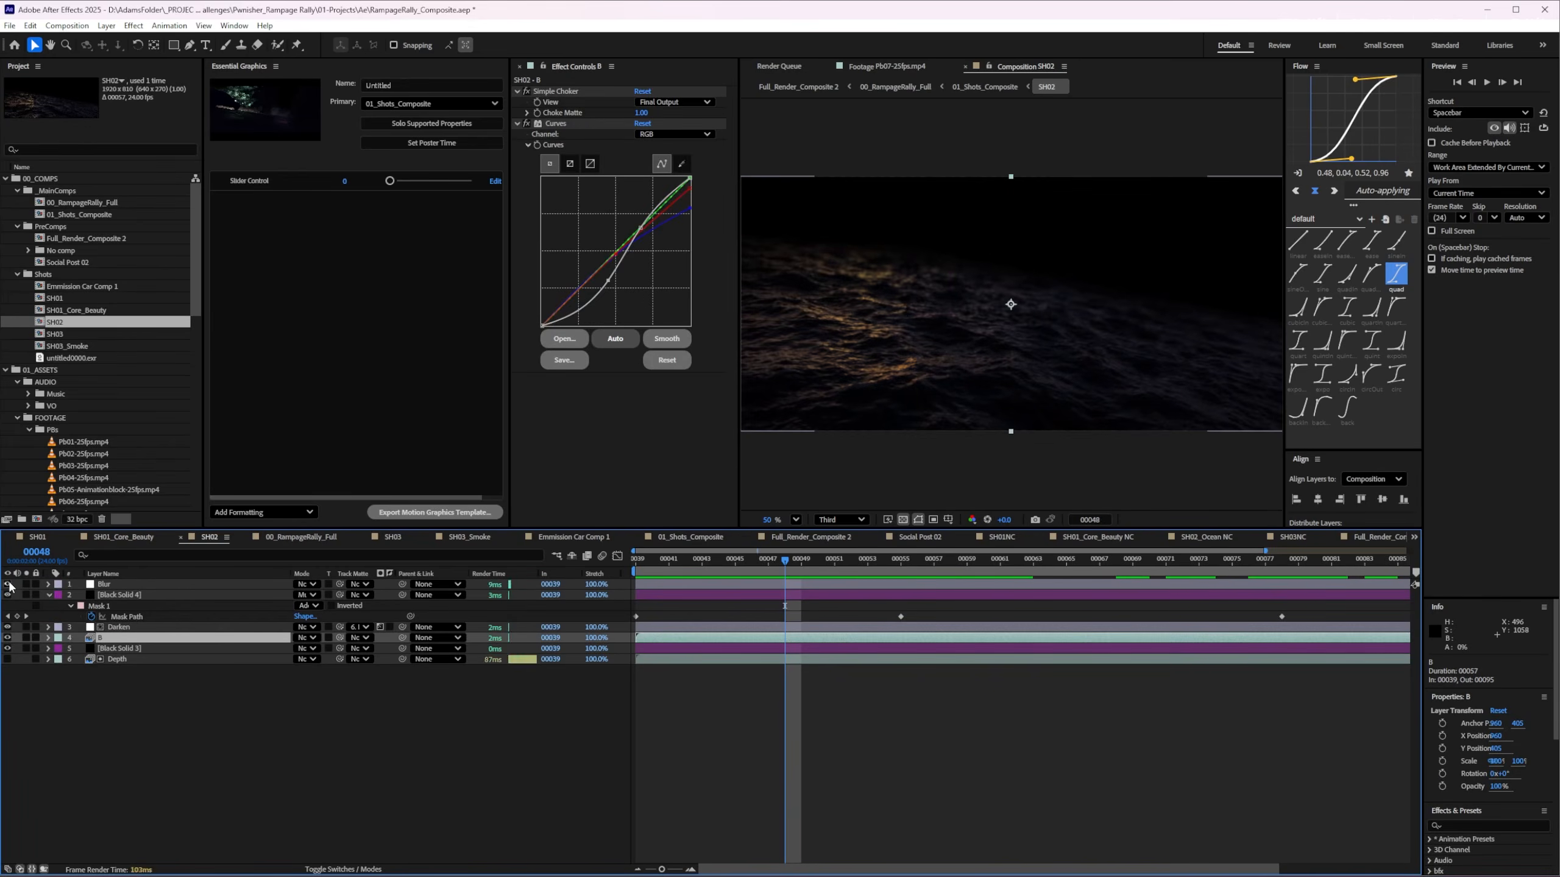
left_click(7, 627)
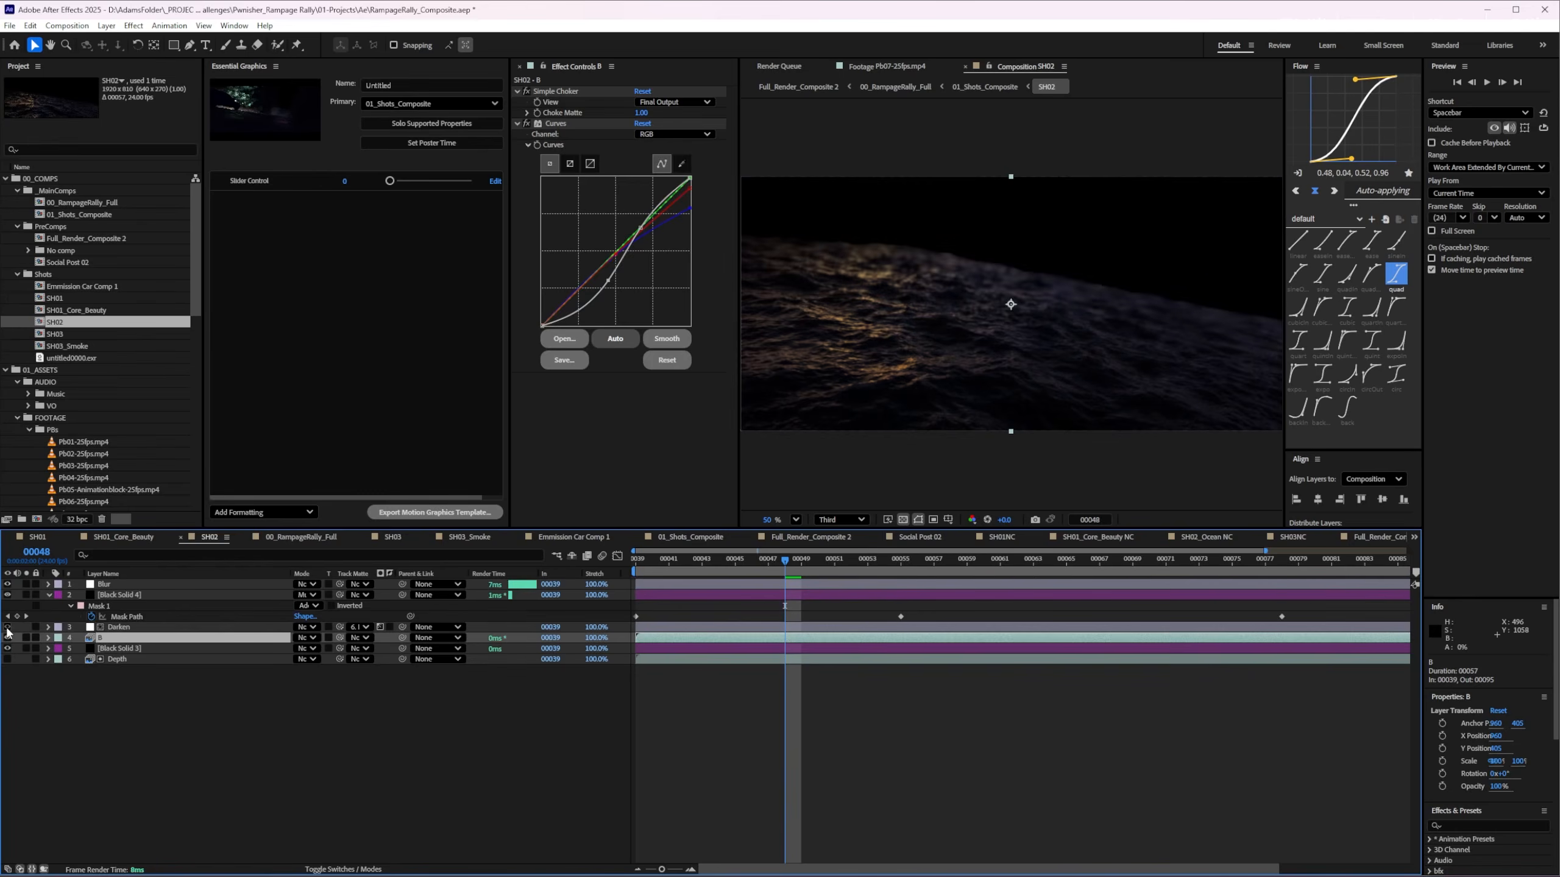
left_click(7, 627)
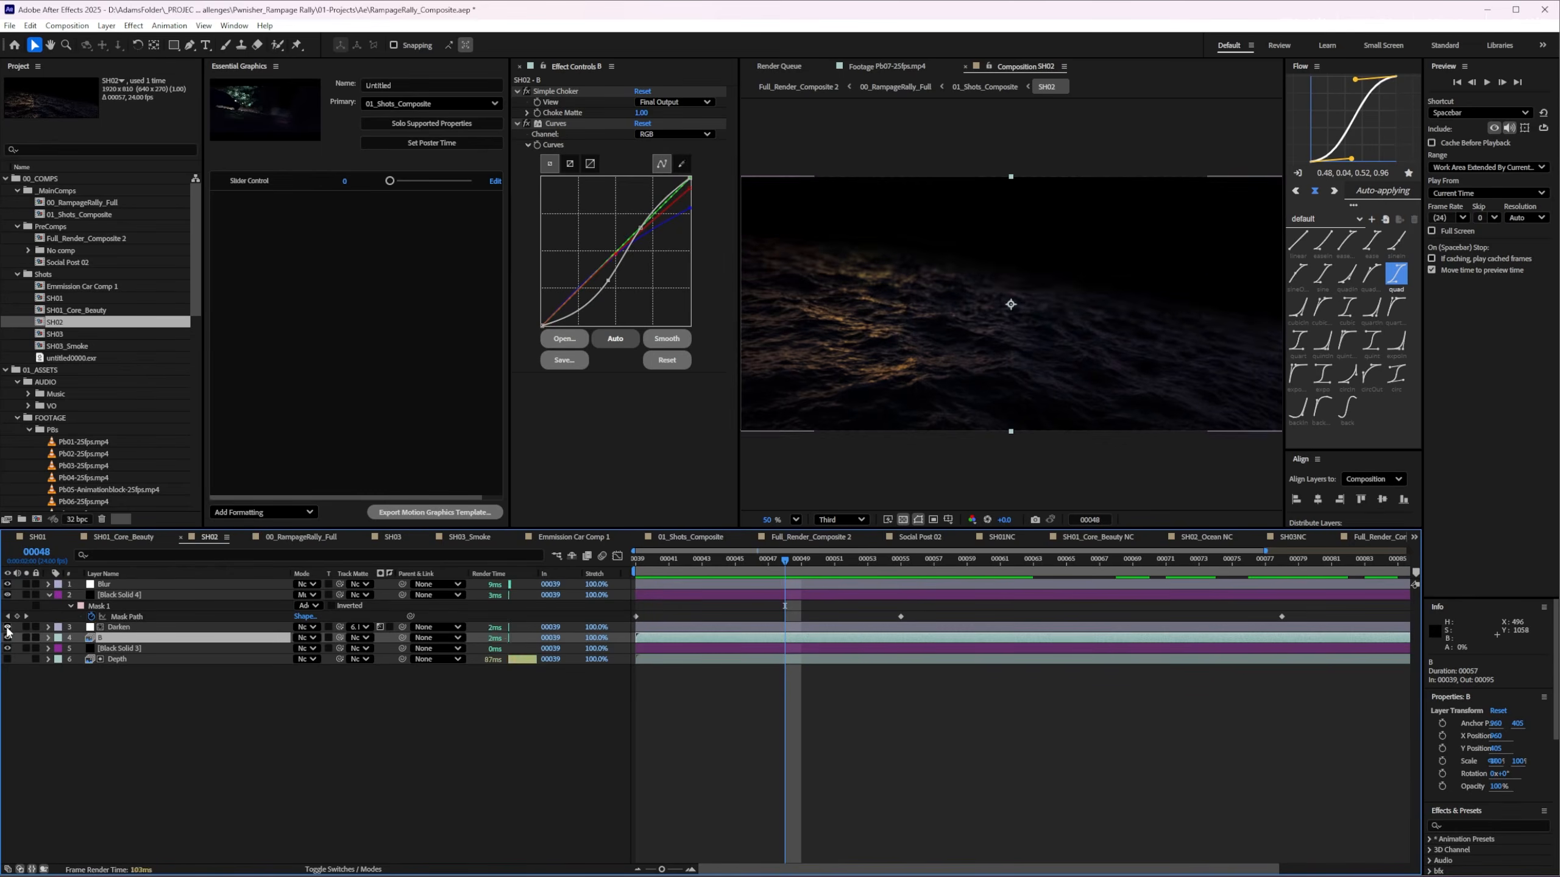
left_click(740, 765)
left_click(813, 558)
mouse_move(814, 558)
left_mouse_down()
mouse_move(1154, 541)
mouse_move(823, 566)
left_mouse_up()
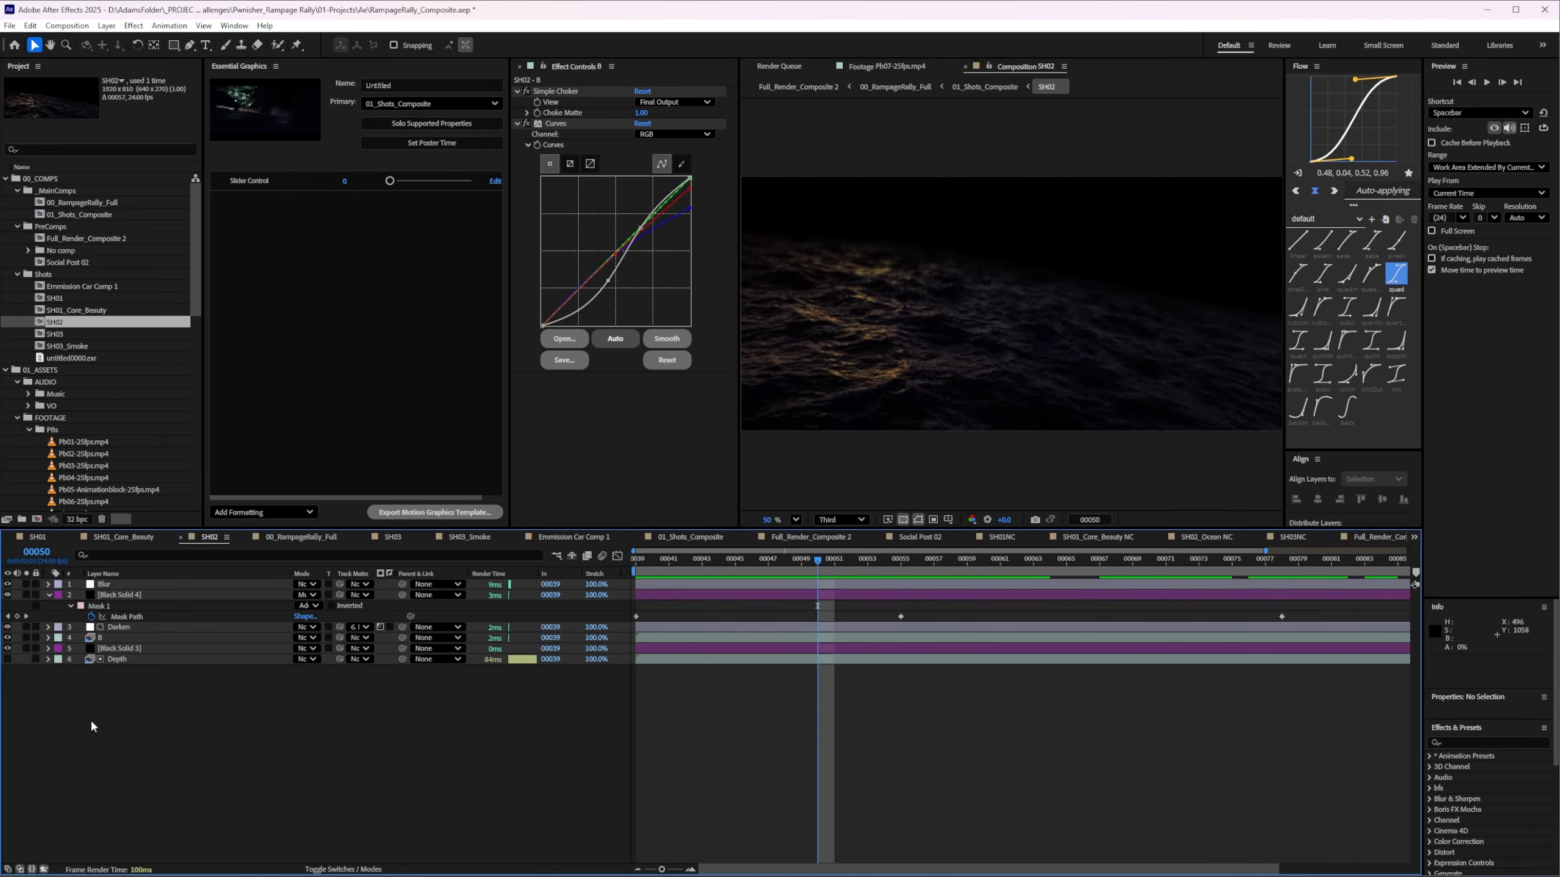
Return to 01_Shots_Composite, open the SH03 precomp at frame 78, and fit the composition in the viewer
key("Tab")
left_click(539, 704)
left_click_drag(962, 561, 1054, 597)
double_click(1051, 605)
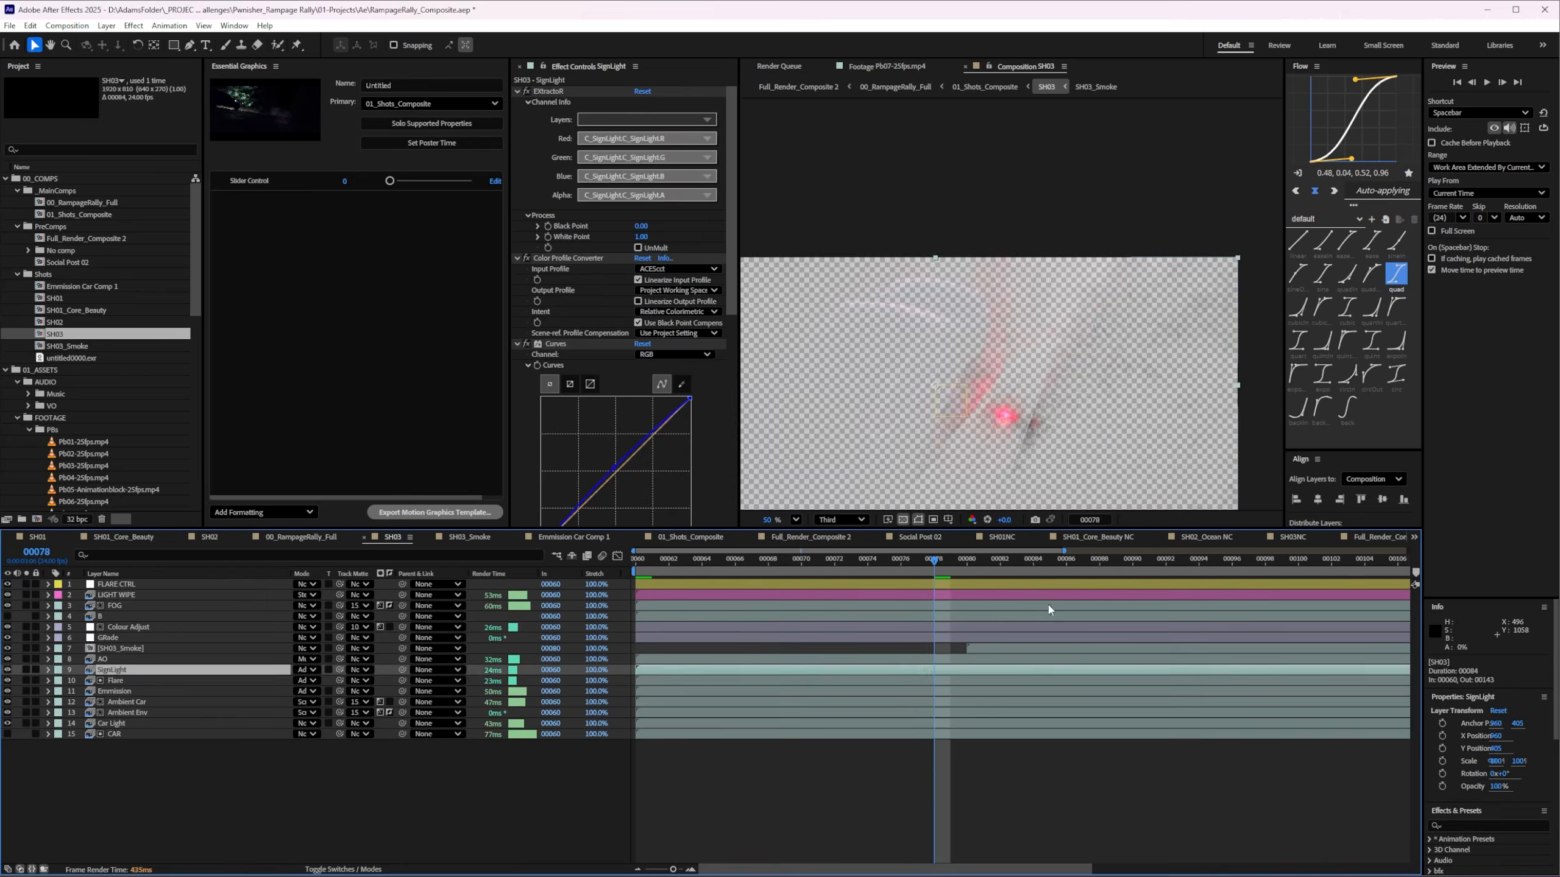
left_click(921, 770)
key("h")
left_click_drag(959, 331, 1008, 273)
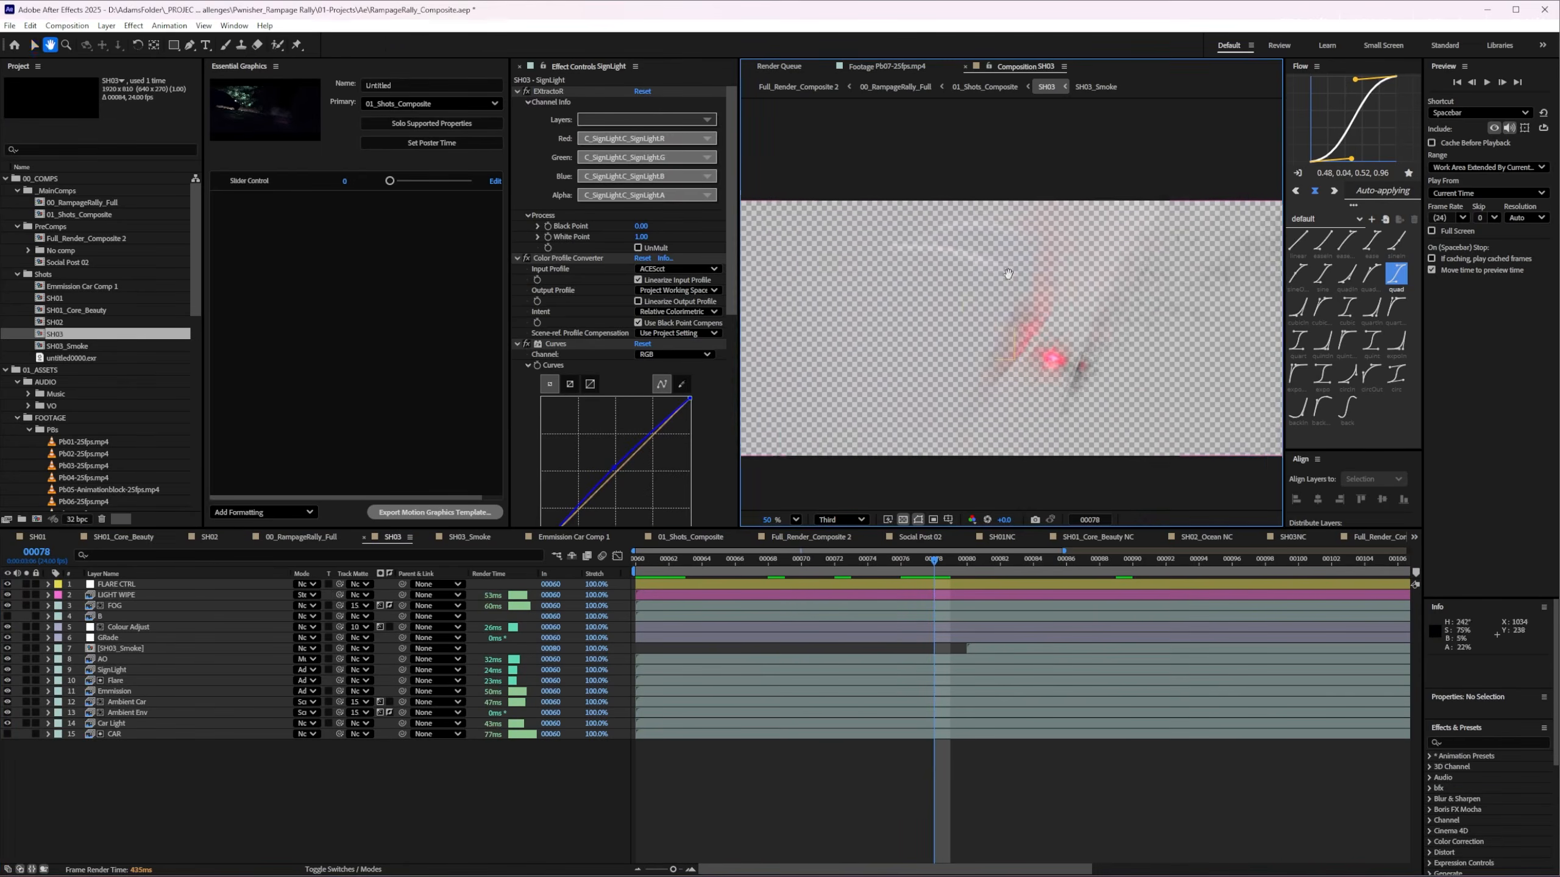
key("shift+slash")
key("v")
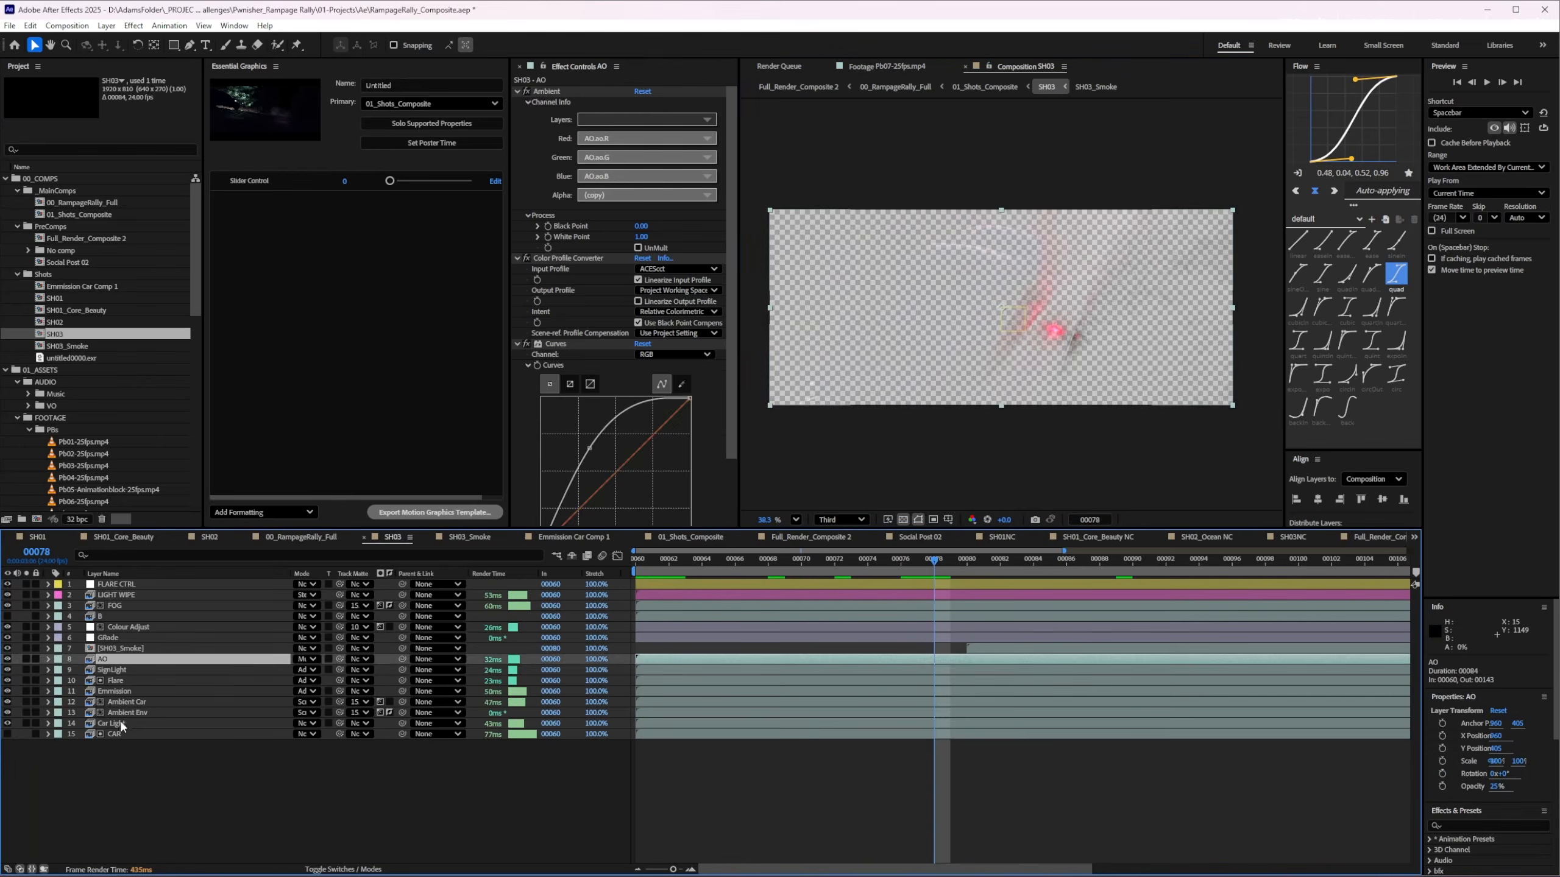
At frame 97 of SH03, hide the pass layers from AO down to Ambient Car and turn them back on one by one
left_click(122, 713)
left_click(1252, 561)
left_click(7, 659)
left_click_drag(8, 703, 8, 666)
left_click(8, 702)
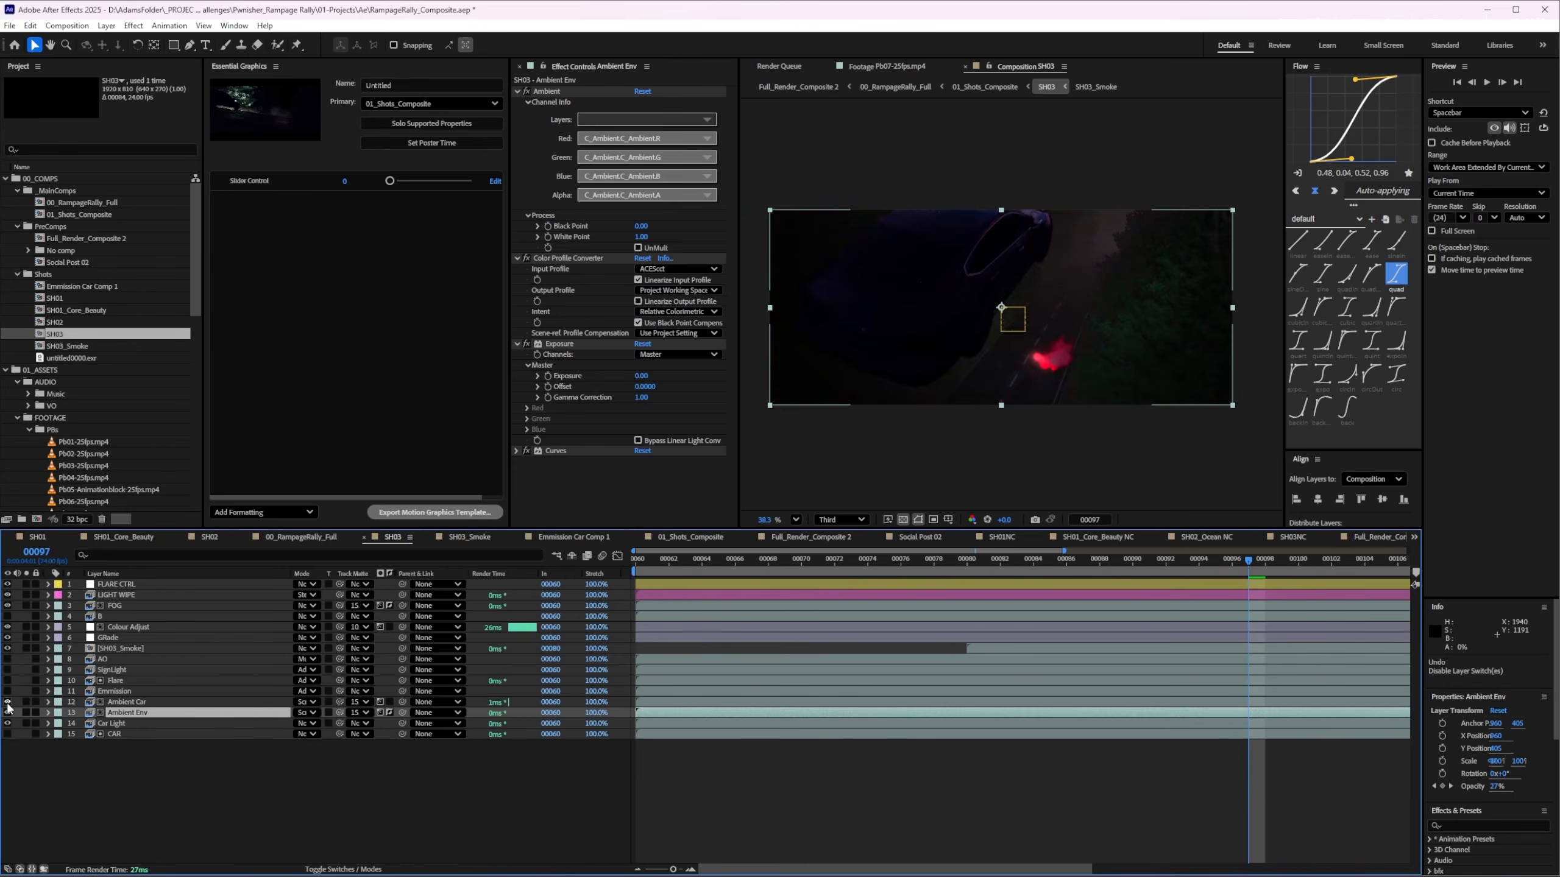
left_click(7, 691)
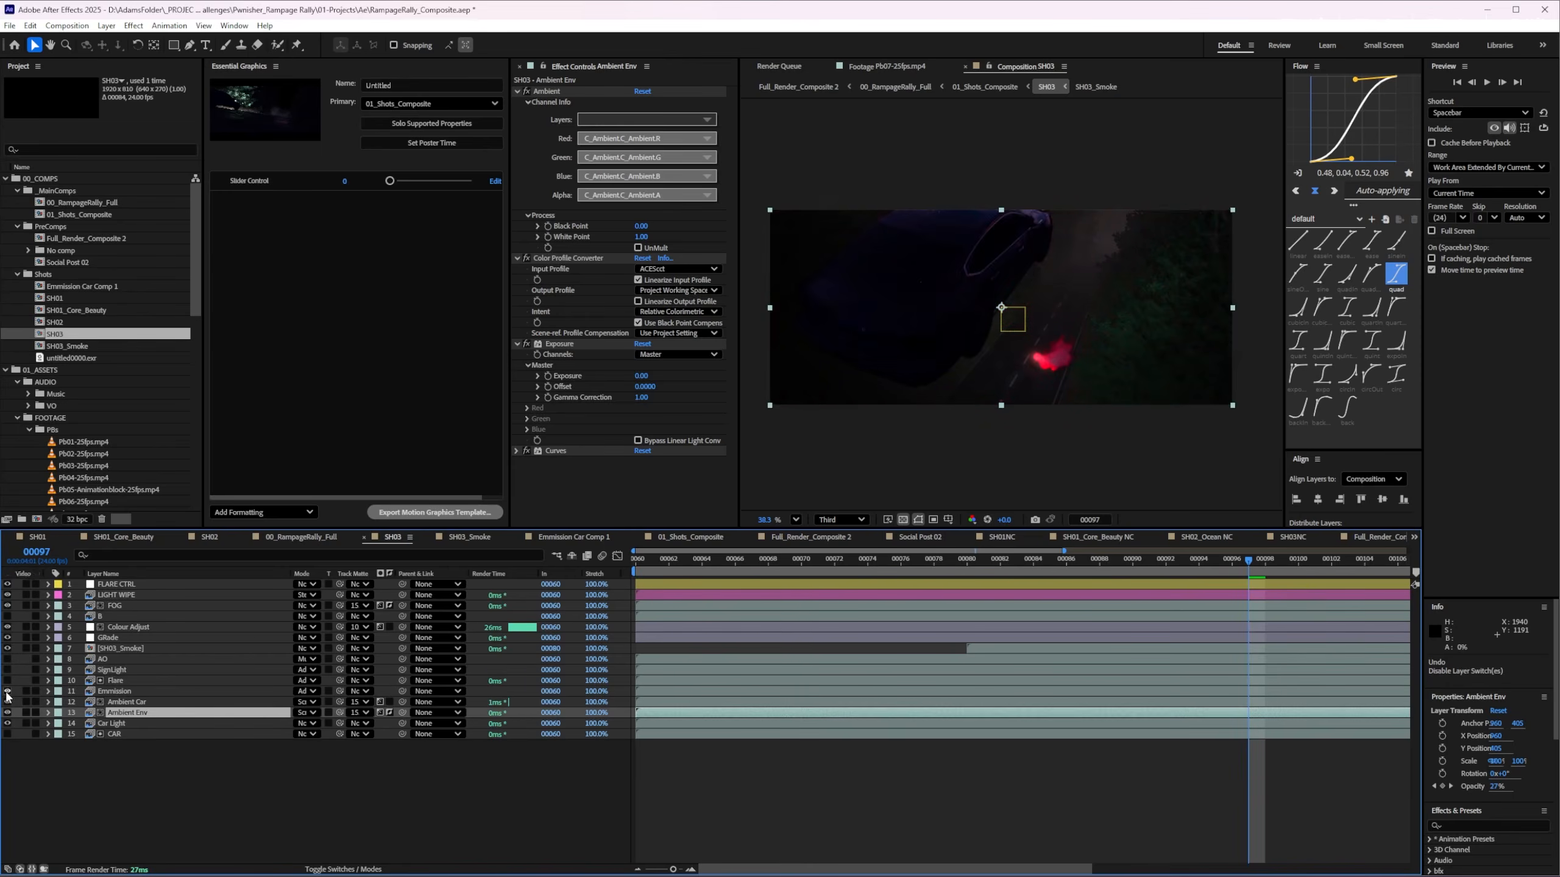
left_click(7, 681)
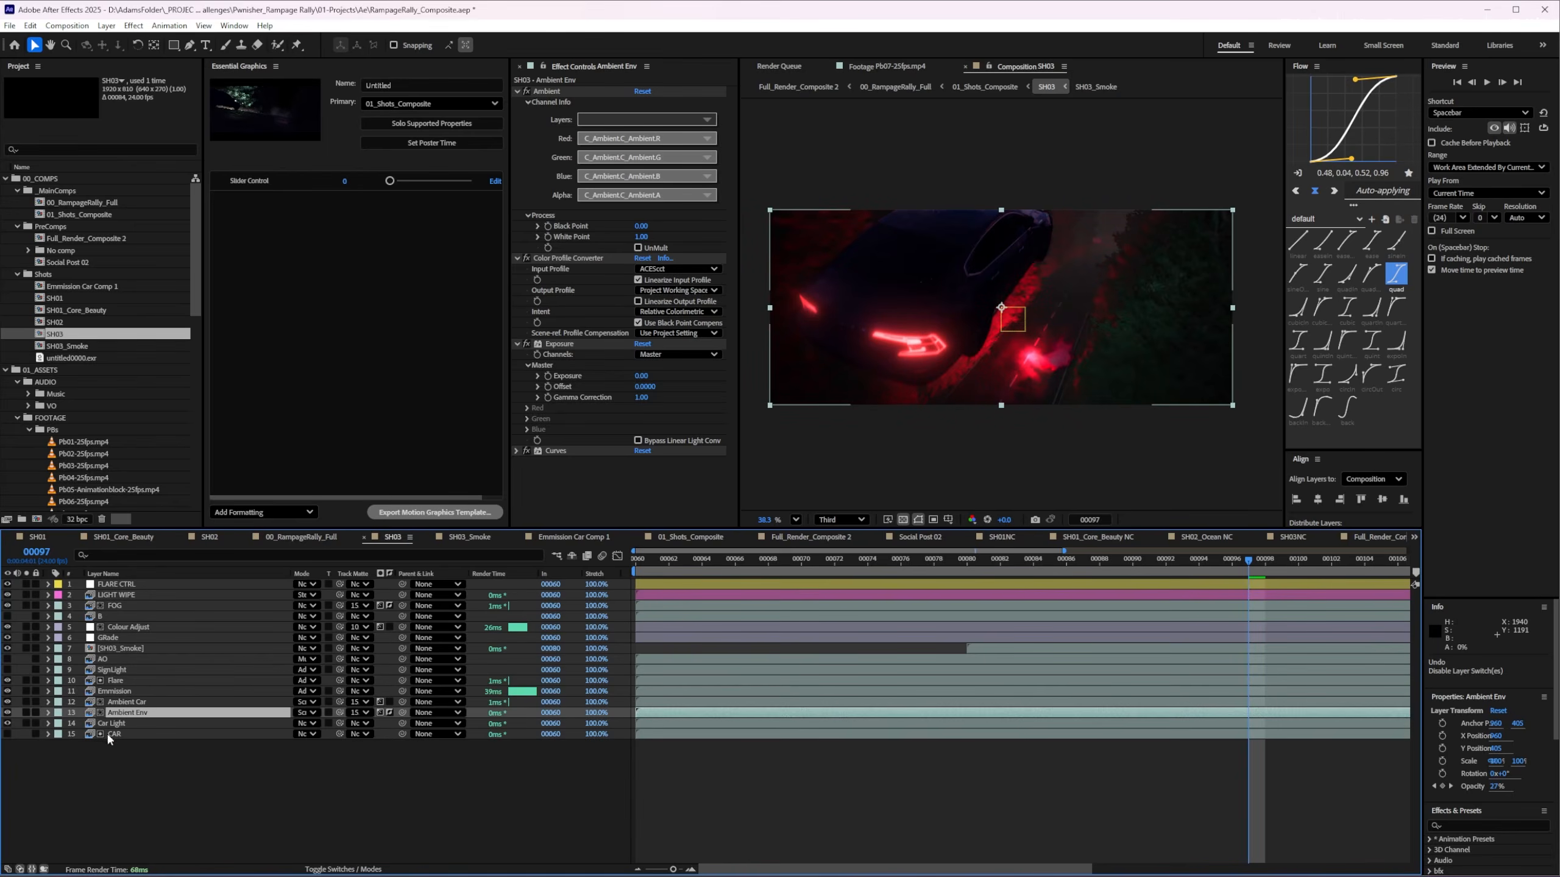
left_click(7, 670)
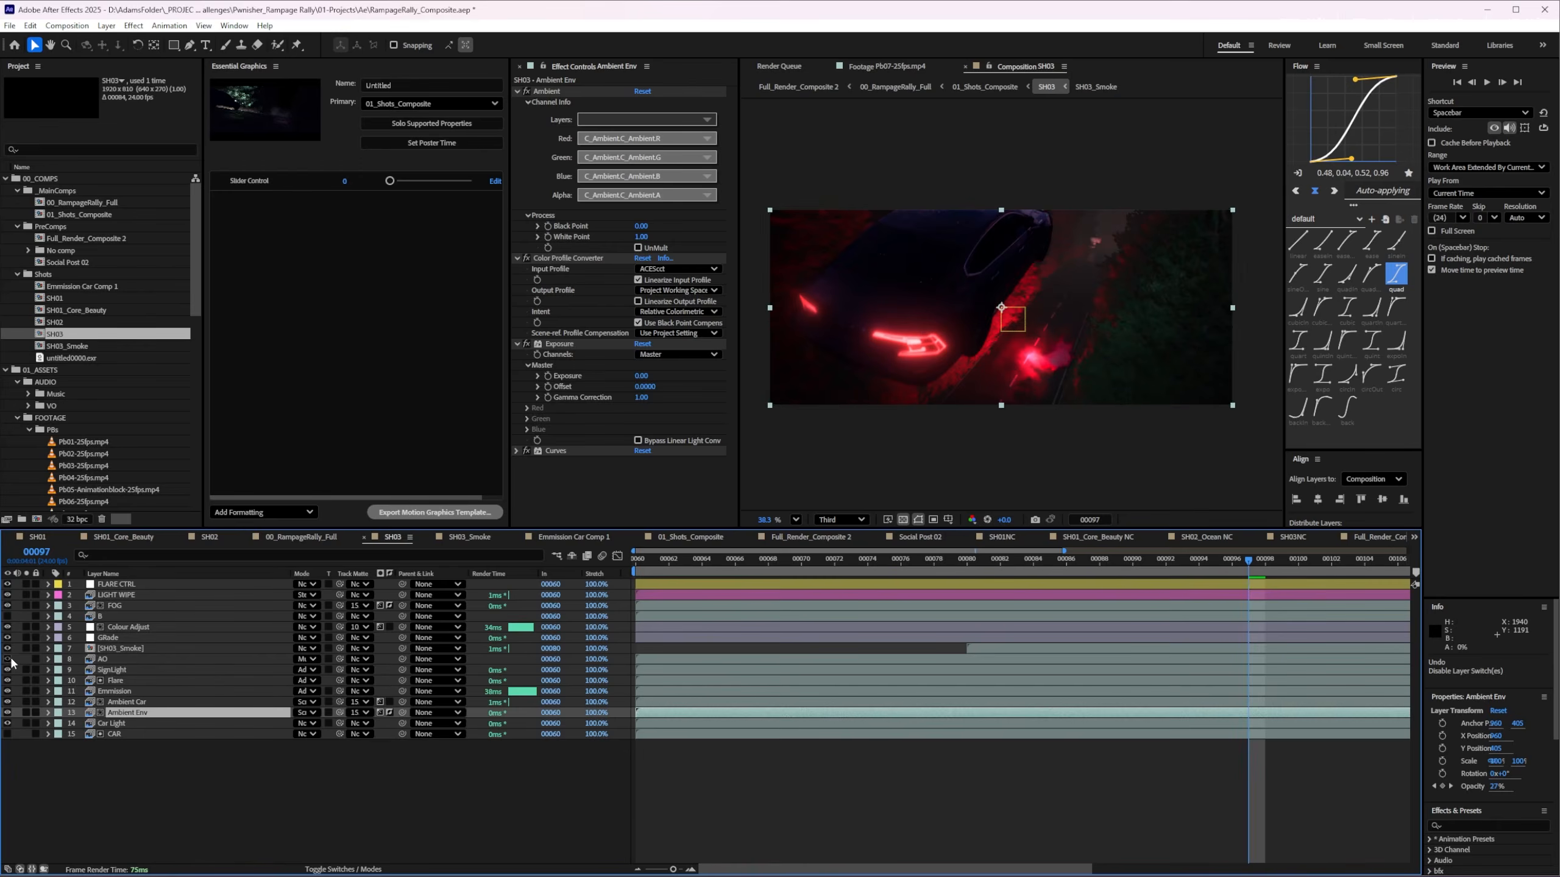
left_click(8, 659)
View the SignLight layer's effects, and toggle the SH03_Smoke layer to compare the frame with and without smoke
left_click(112, 671)
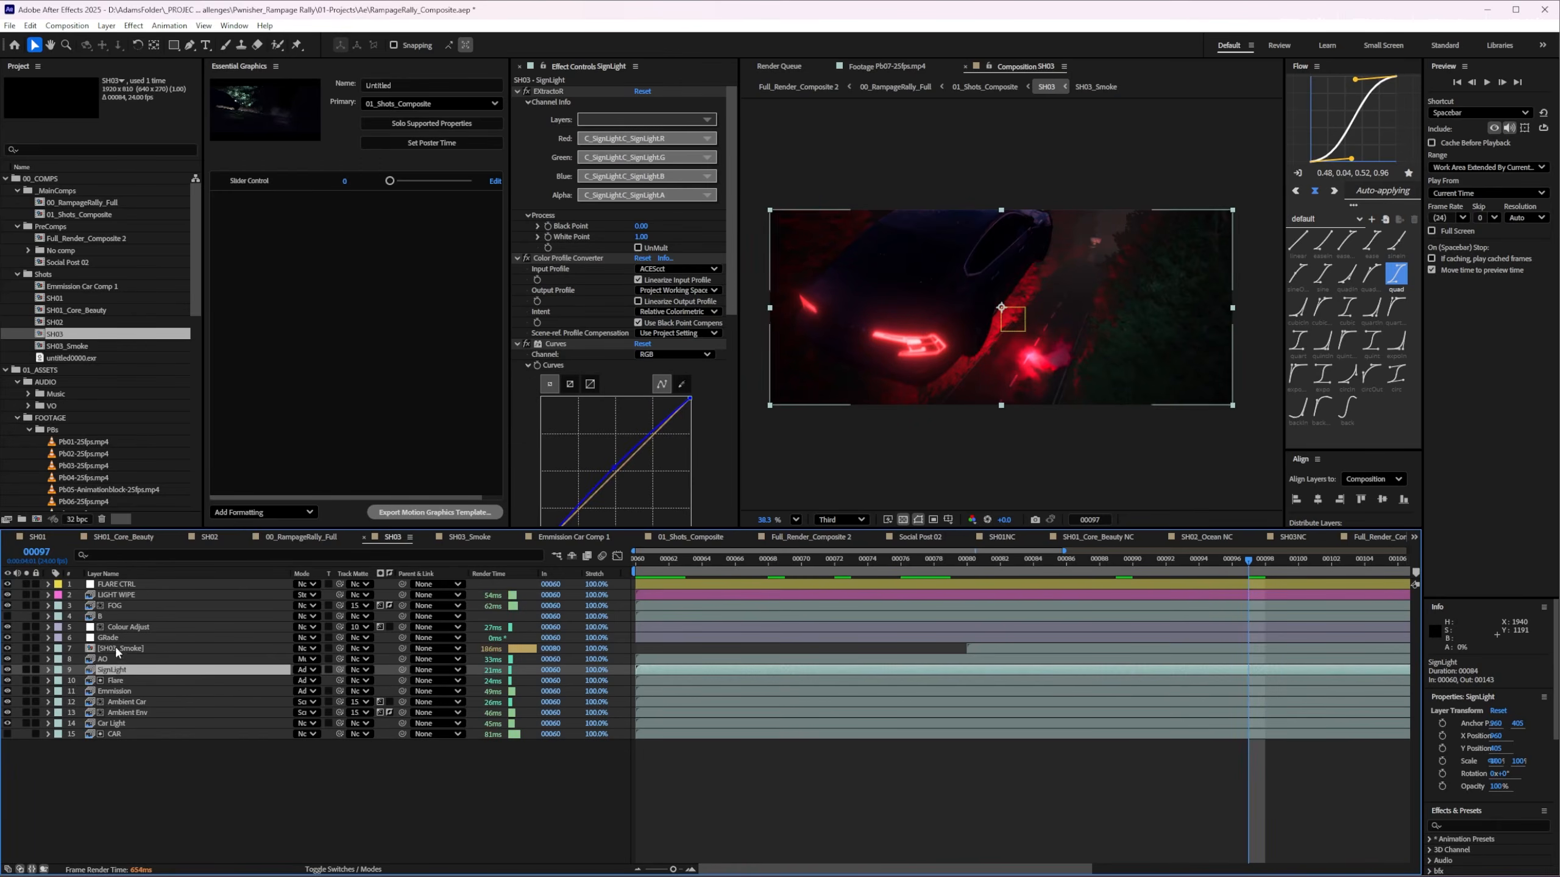
left_click(114, 648)
left_click(8, 648)
left_click(7, 649)
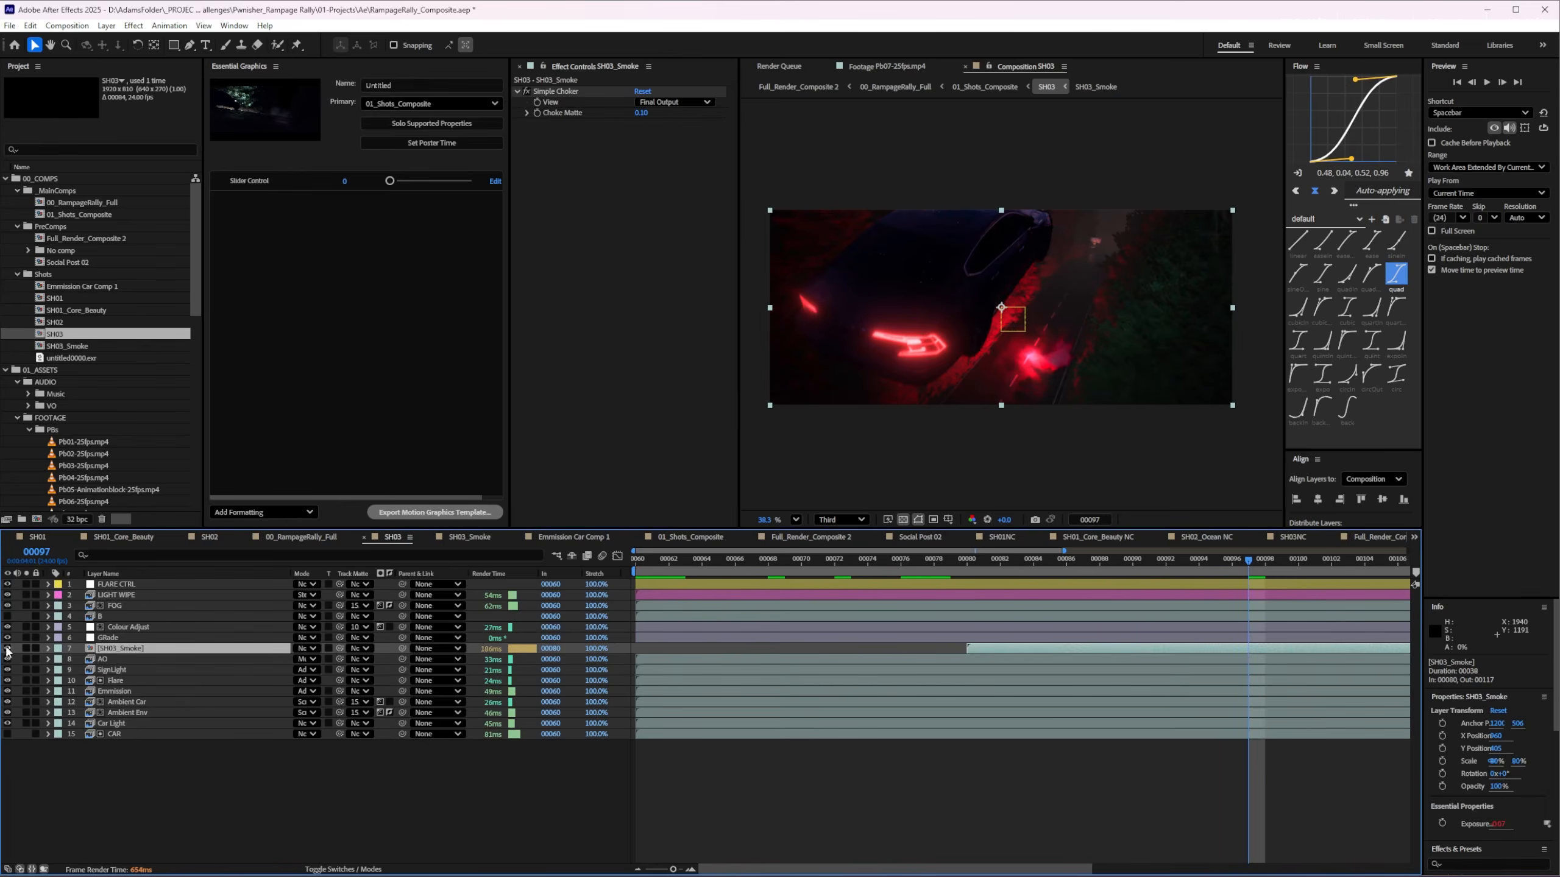
Toggle the GRade adjustment layer to check its contribution, and delete it from SH03
left_click(107, 638)
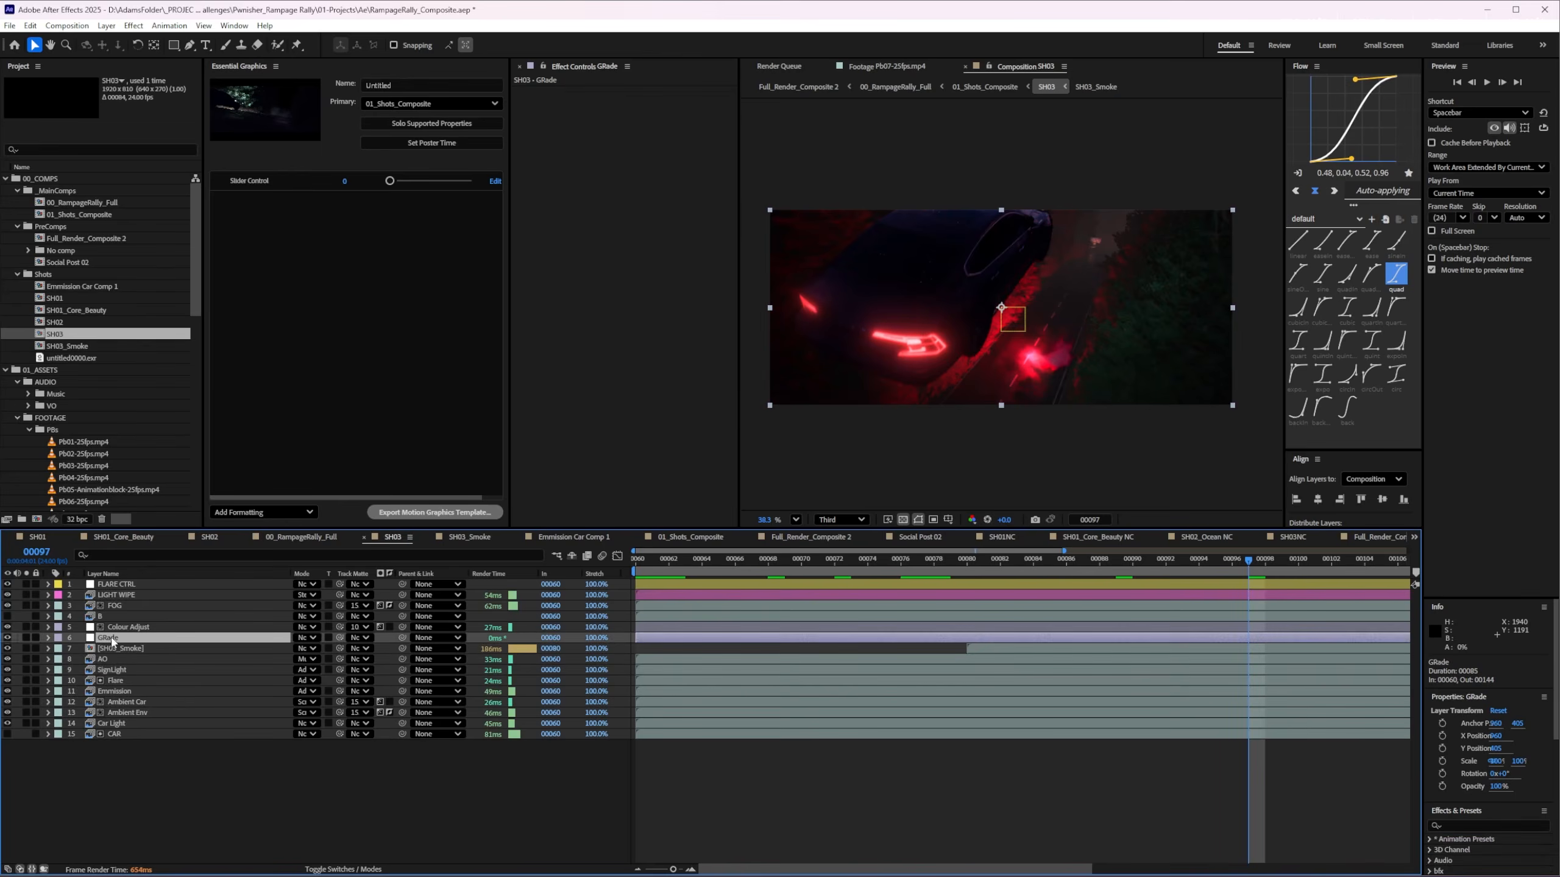
left_click(7, 638)
left_click(7, 638)
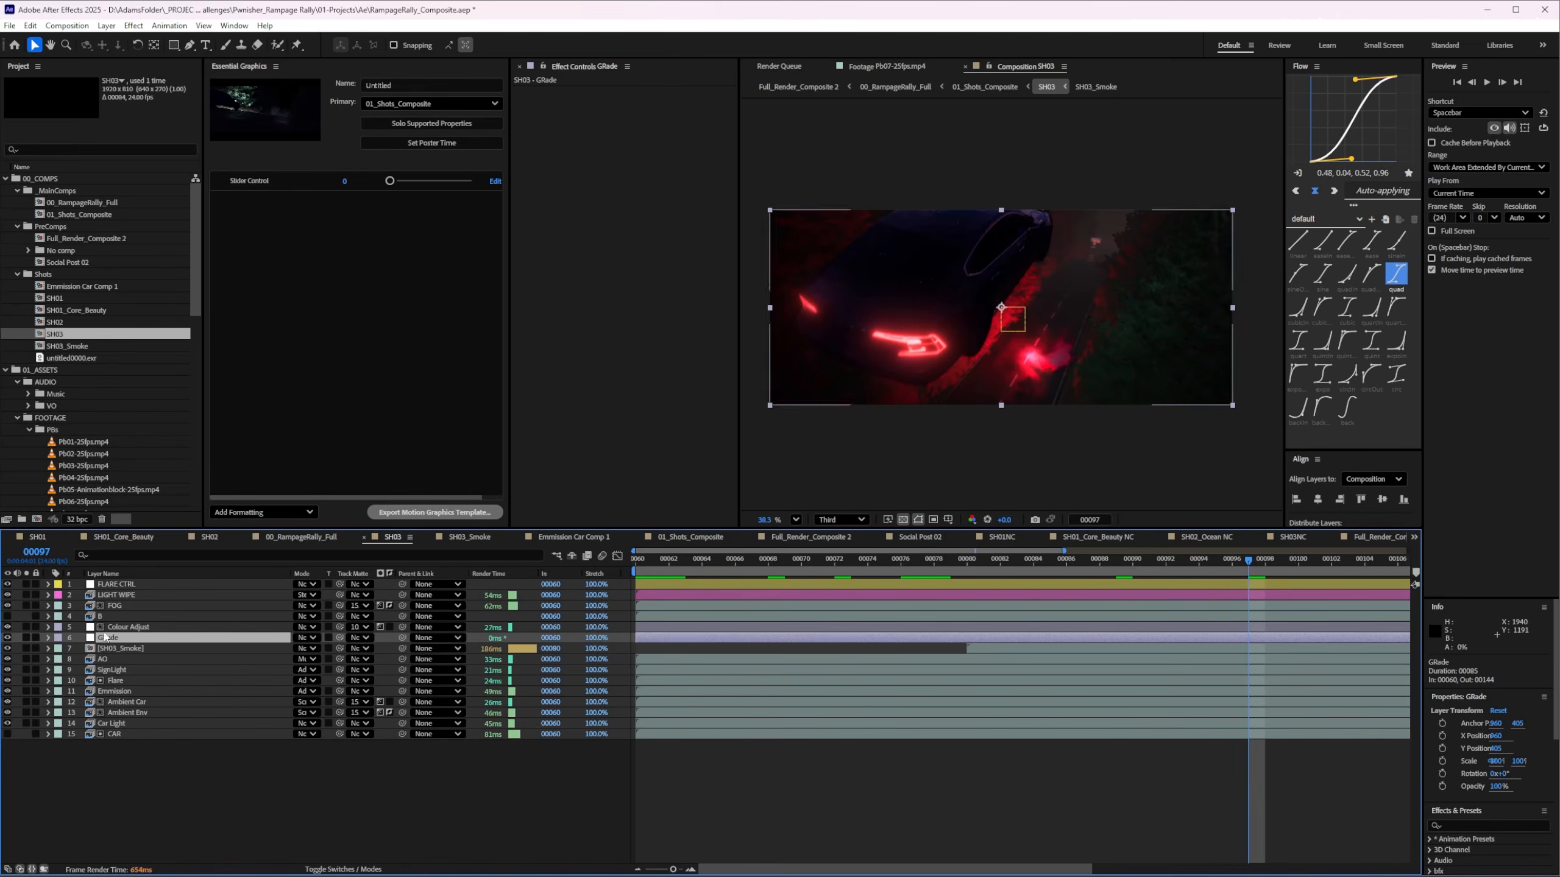
key("Delete")
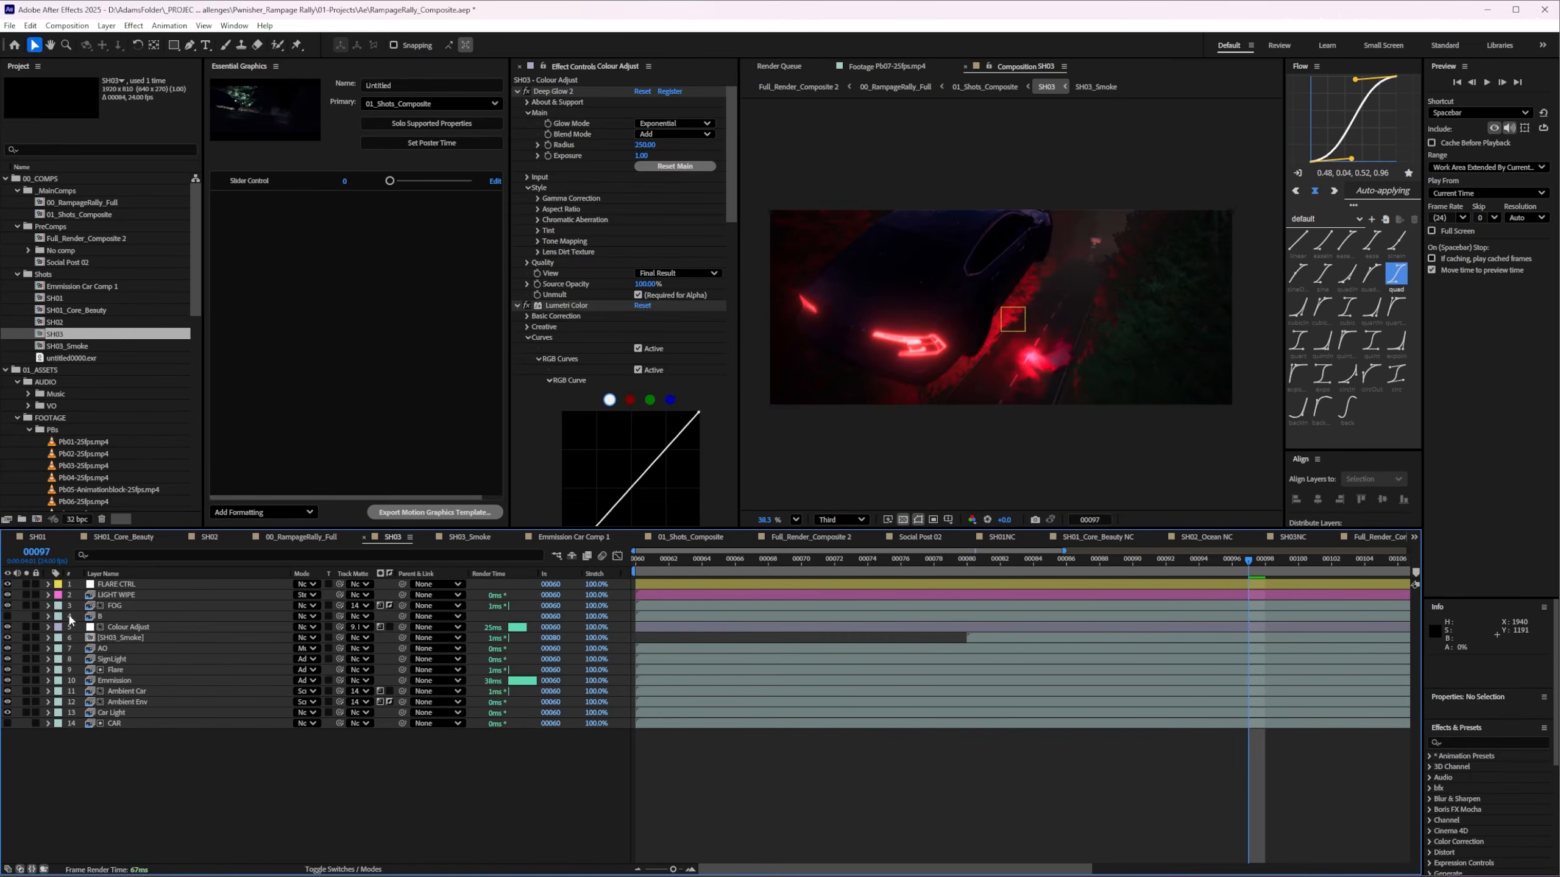
Inspect the Colour Adjust layer's Deep Glow 2 and Lumetri Color effects, toggling its visibility to compare
left_click(24, 626)
left_click(8, 627)
left_click(8, 628)
left_click(8, 628)
left_click(8, 627)
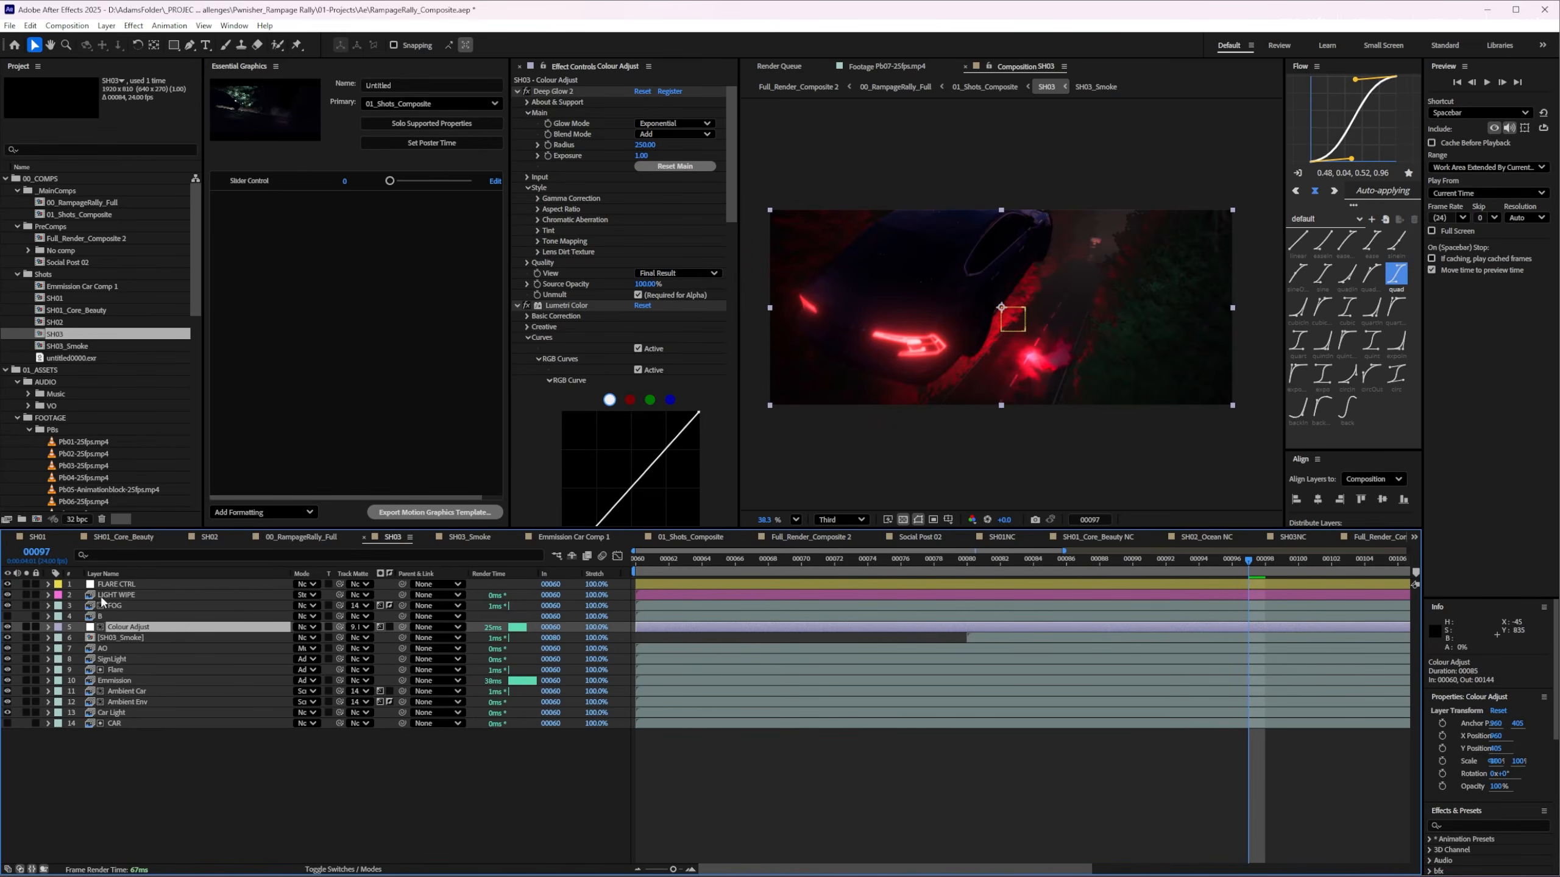
Toggle the B and FOG layers in turn to compare the frame, and inspect the FOG and LIGHT WIPE effects
left_click(25, 617)
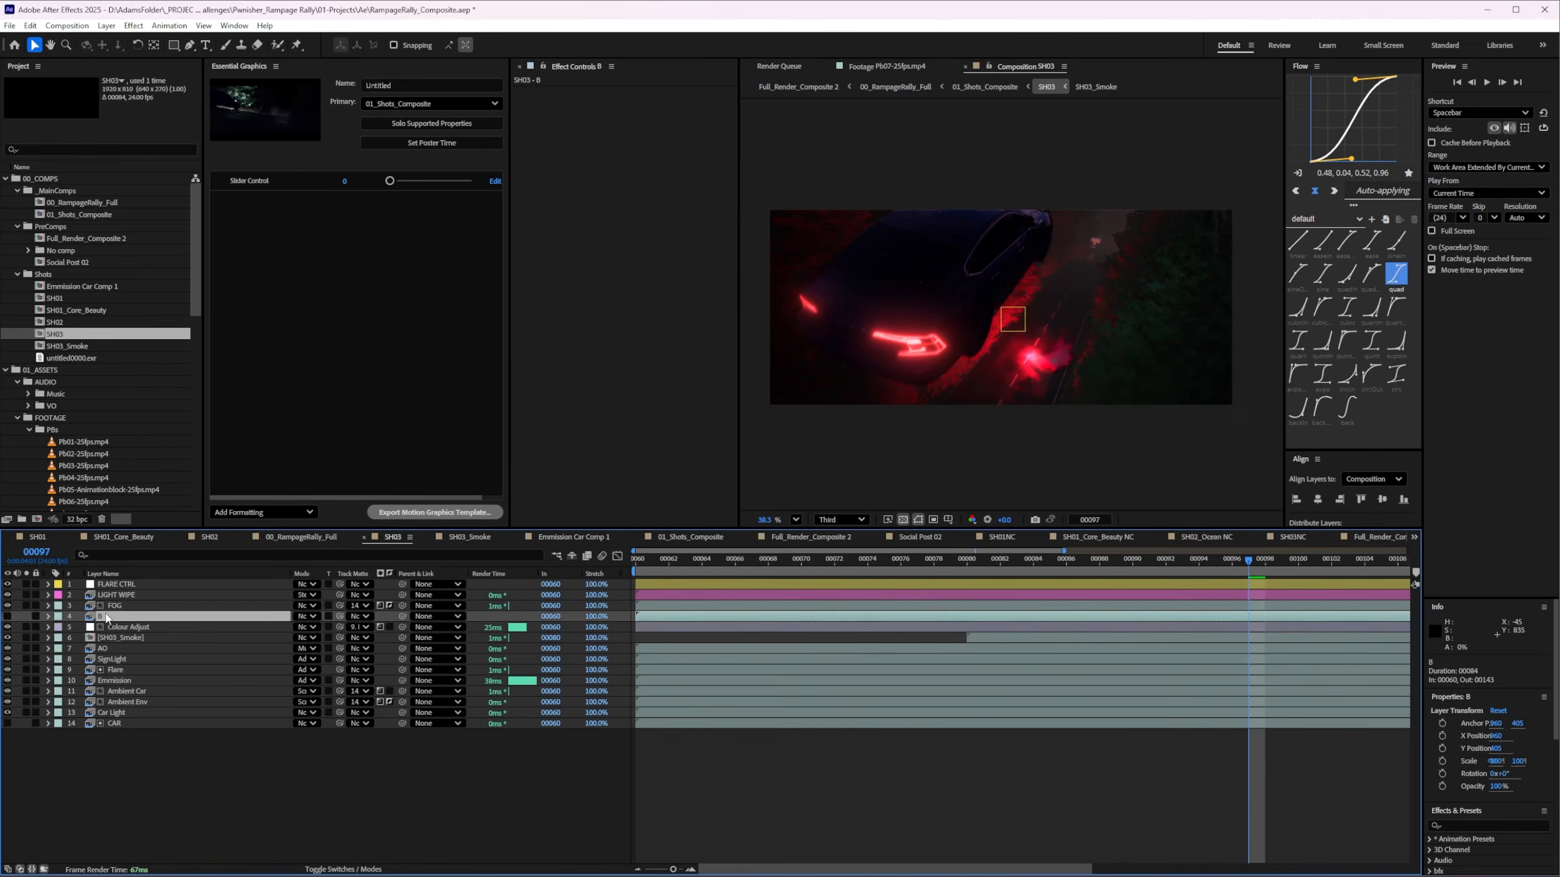
left_click(8, 616)
left_click(7, 616)
left_click(7, 616)
left_click(8, 616)
left_click(8, 605)
left_click(7, 605)
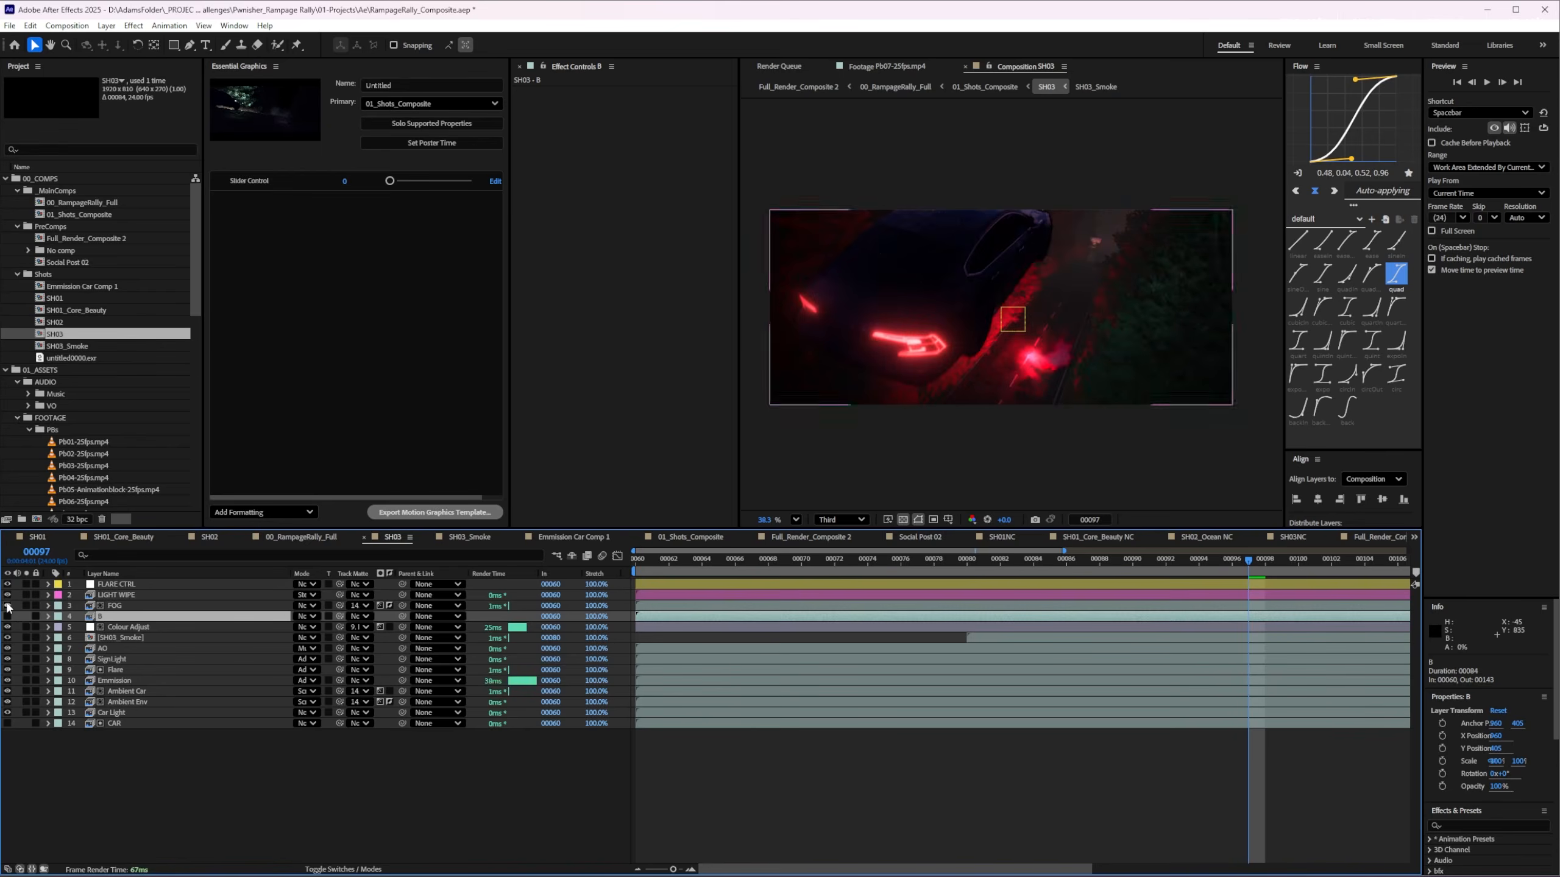
left_click(112, 607)
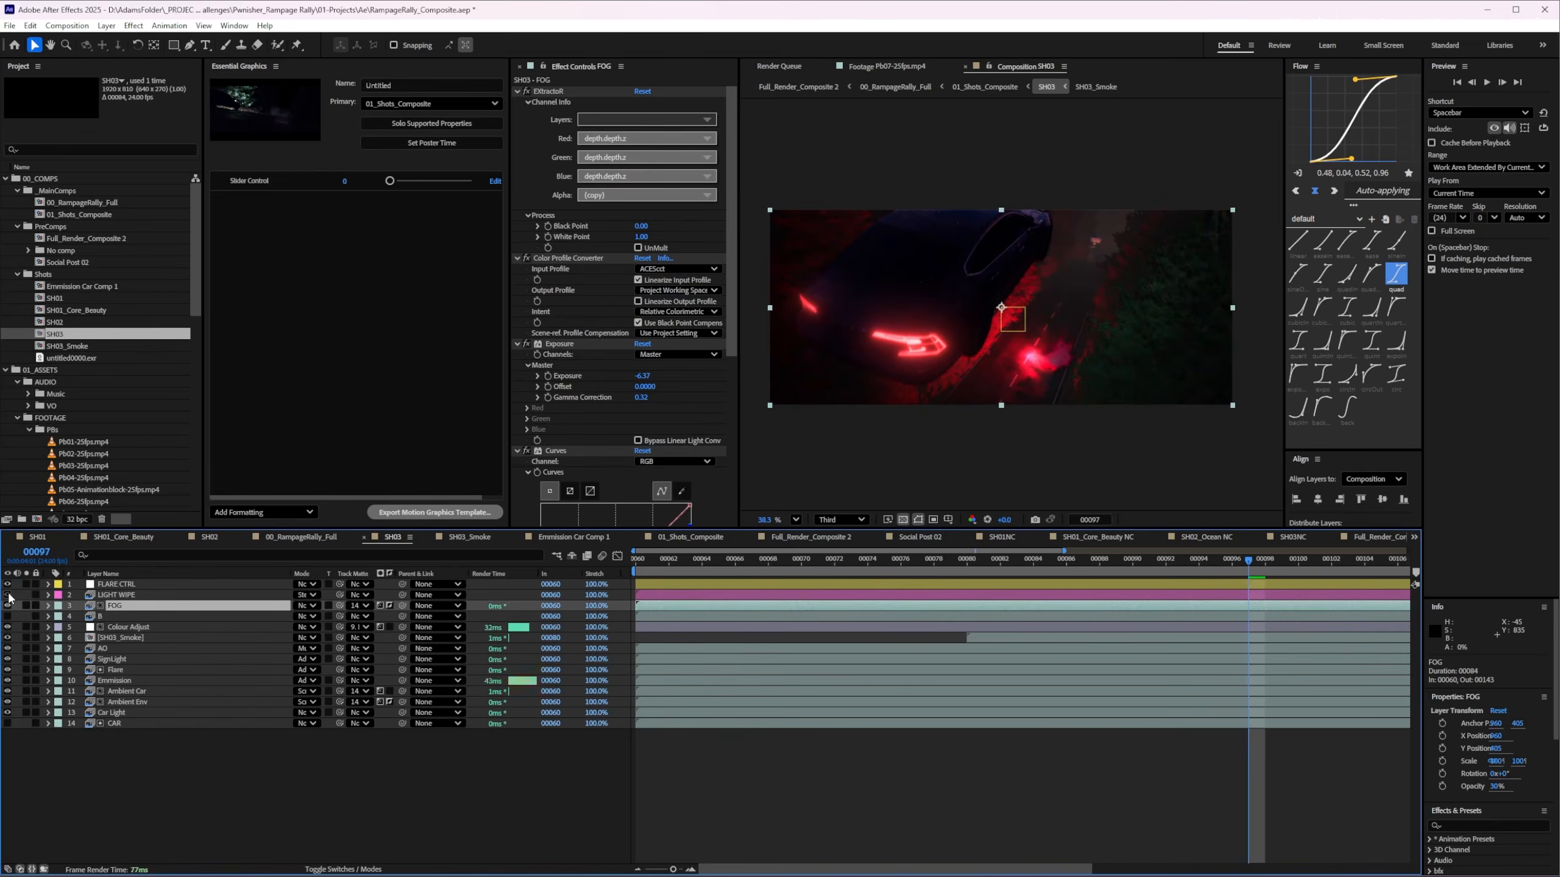
left_click(113, 596)
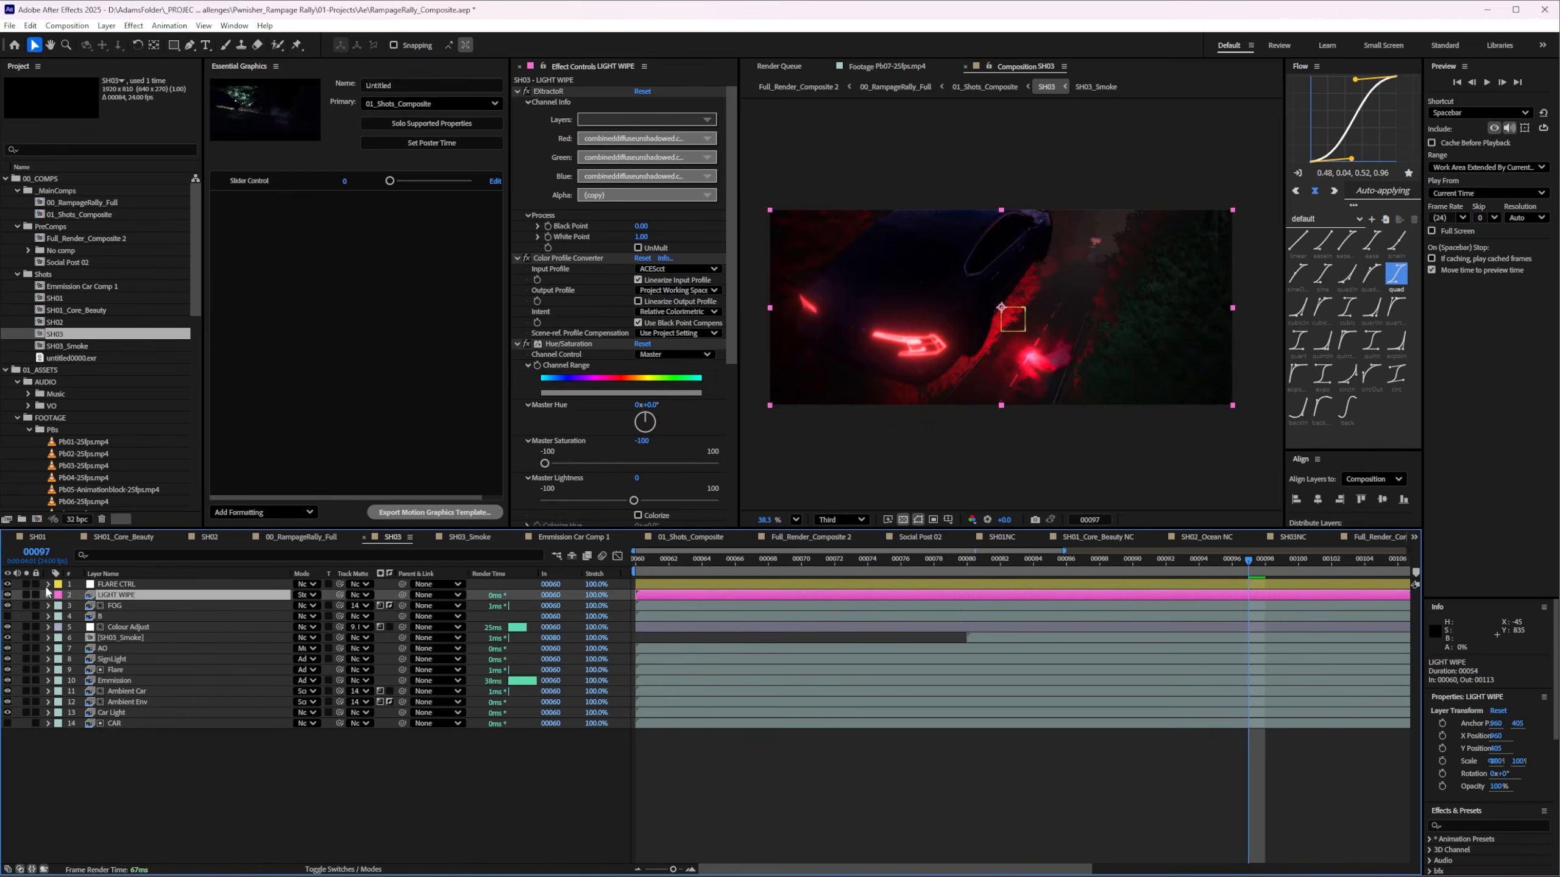
Show the layers' source names, and toggle the lower SH03_Flare_Only layer repeatedly to compare the flare's lighting
left_click(113, 574)
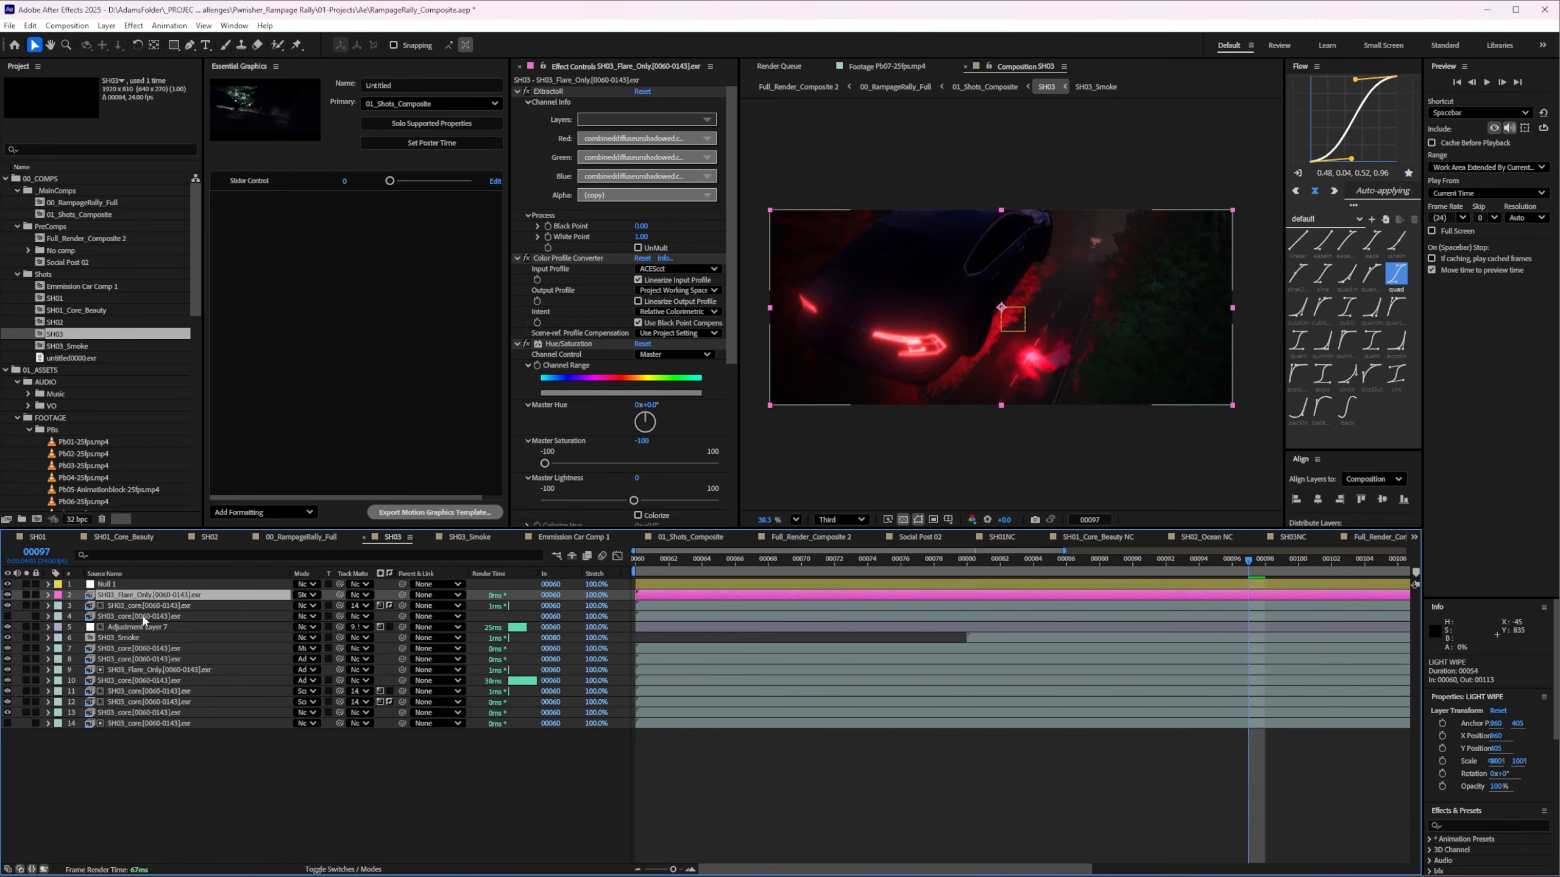
left_click(135, 671)
left_click(7, 670)
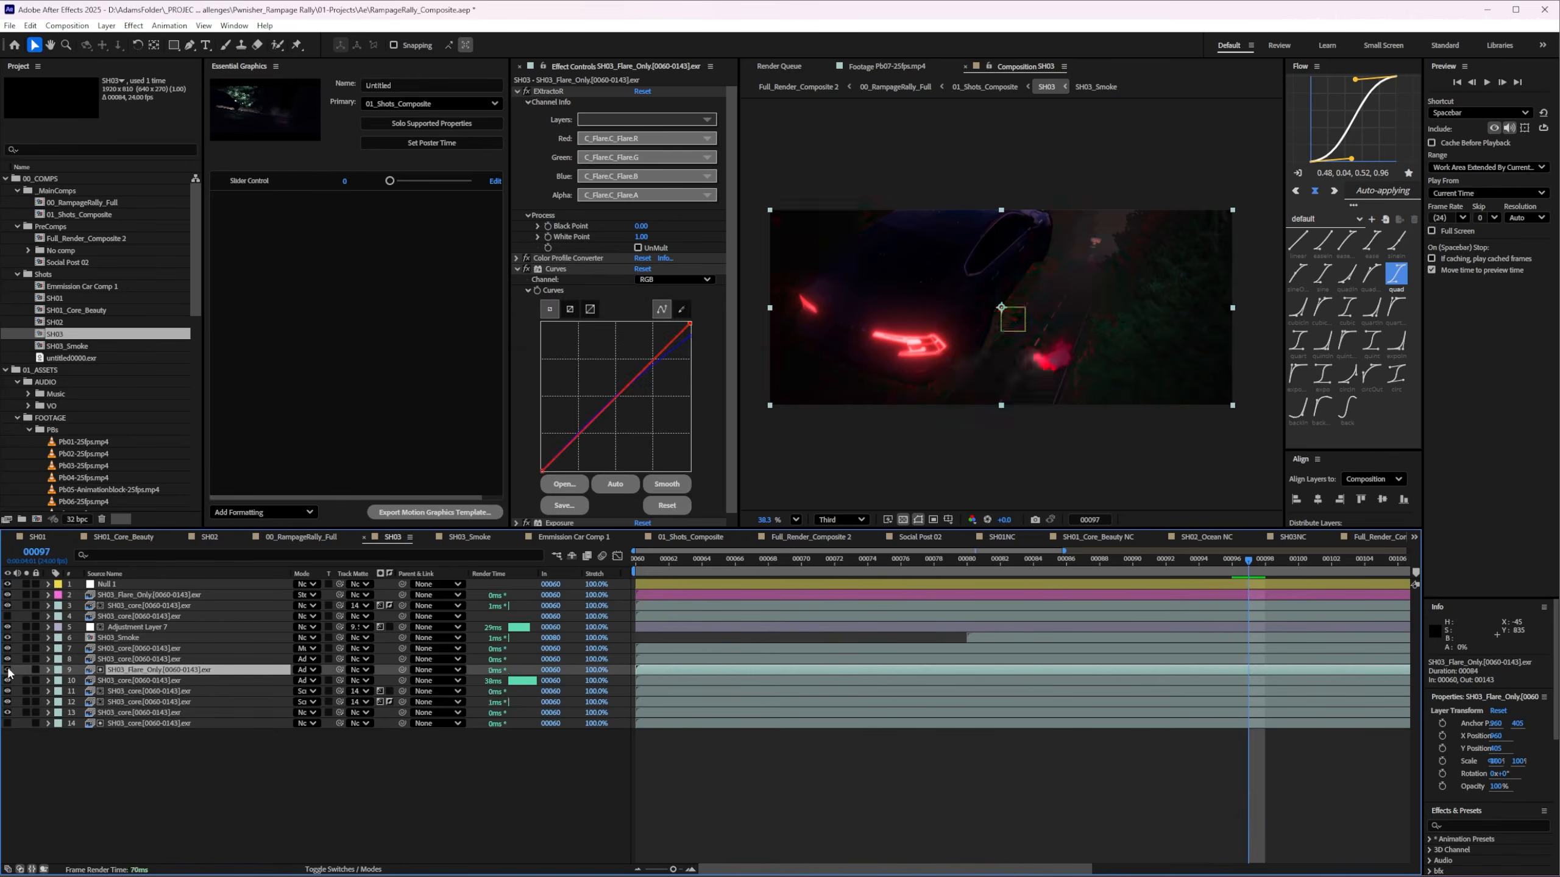
left_click(8, 670)
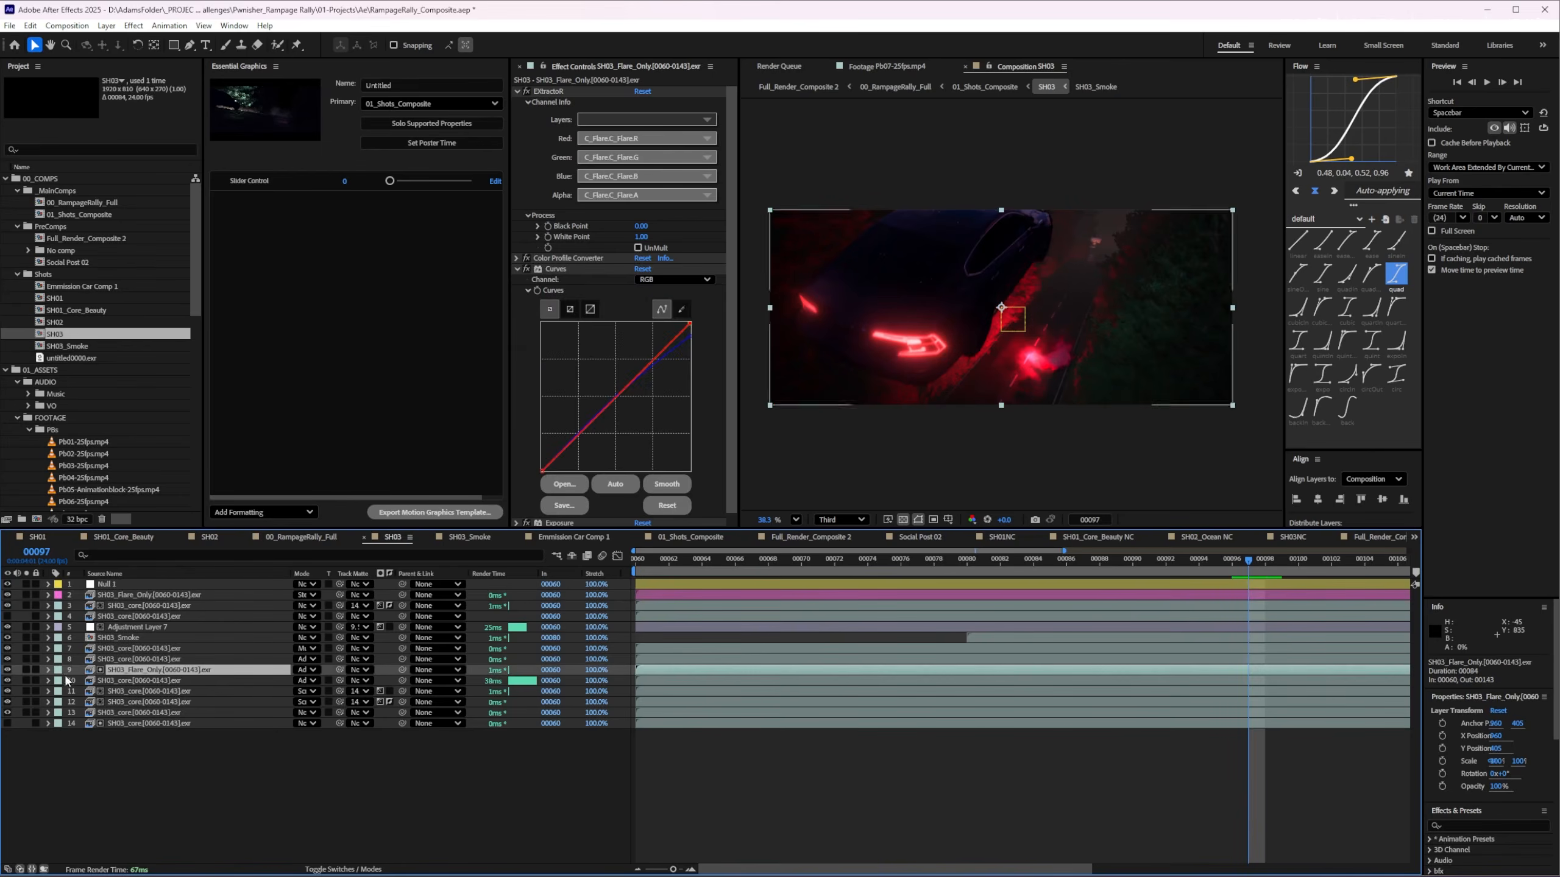
left_click(8, 670)
left_click(7, 669)
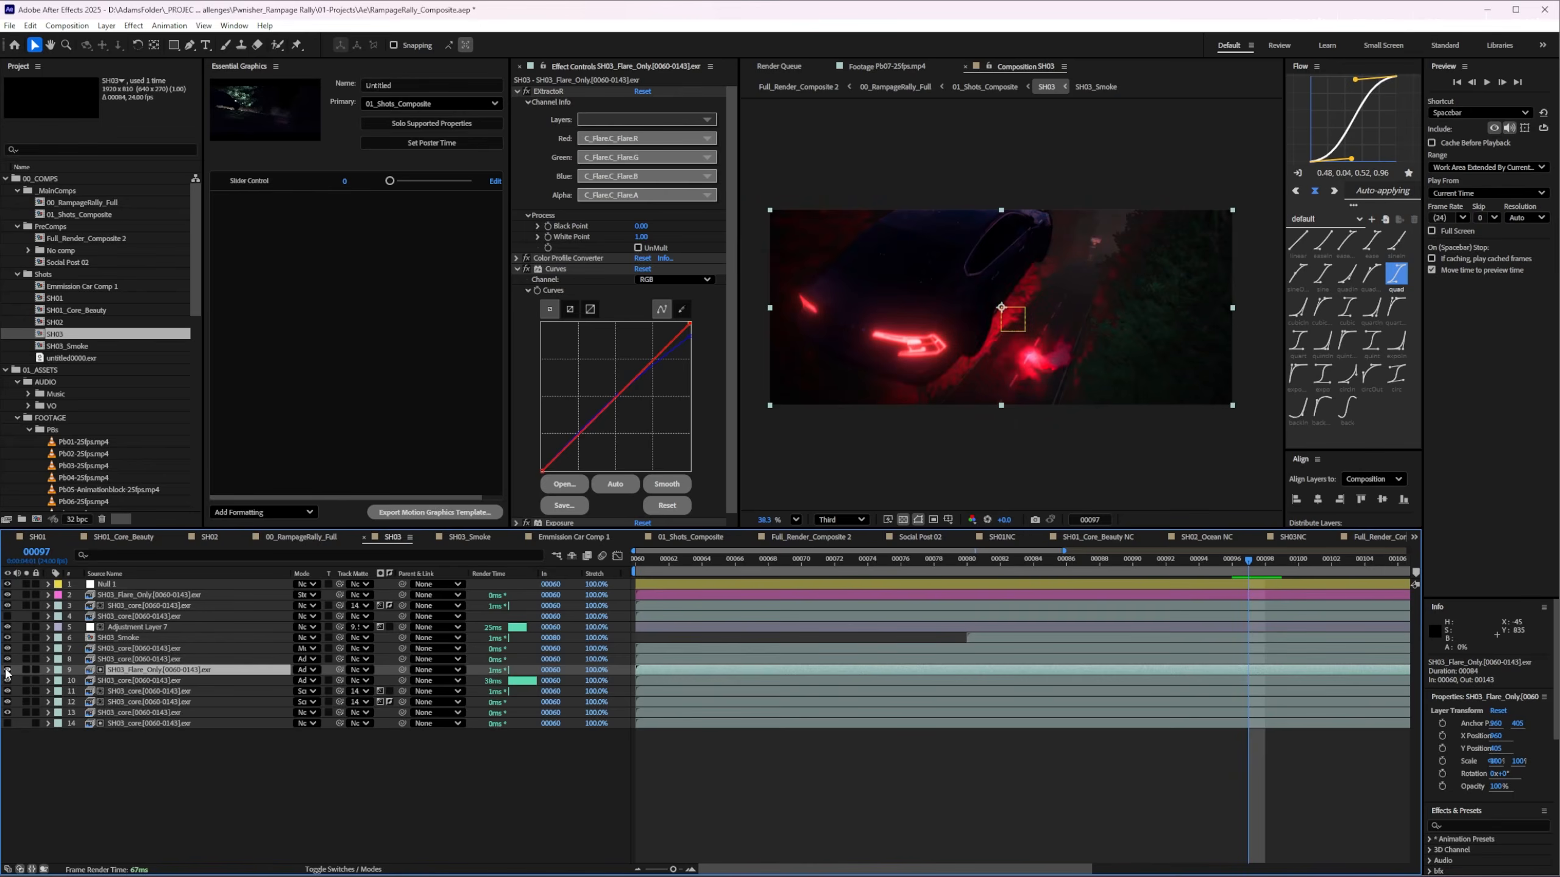
Set the LIGHT WIPE layer's blending mode to Normal, and reveal its Exposure and Tint keyframes at frame 81
left_click(116, 573)
left_click(119, 595)
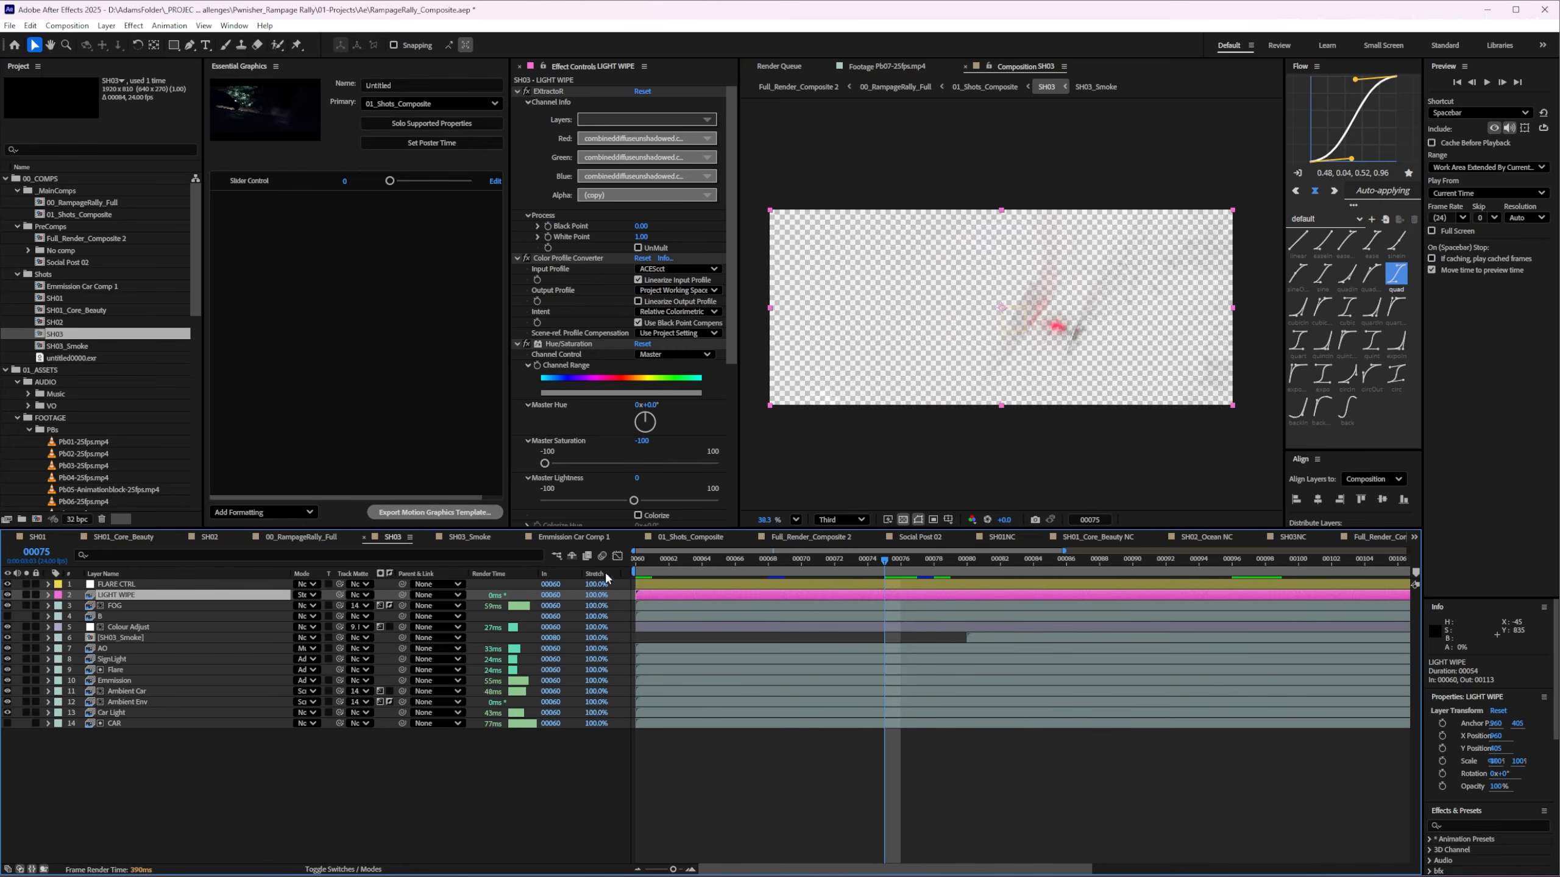
left_click(314, 595)
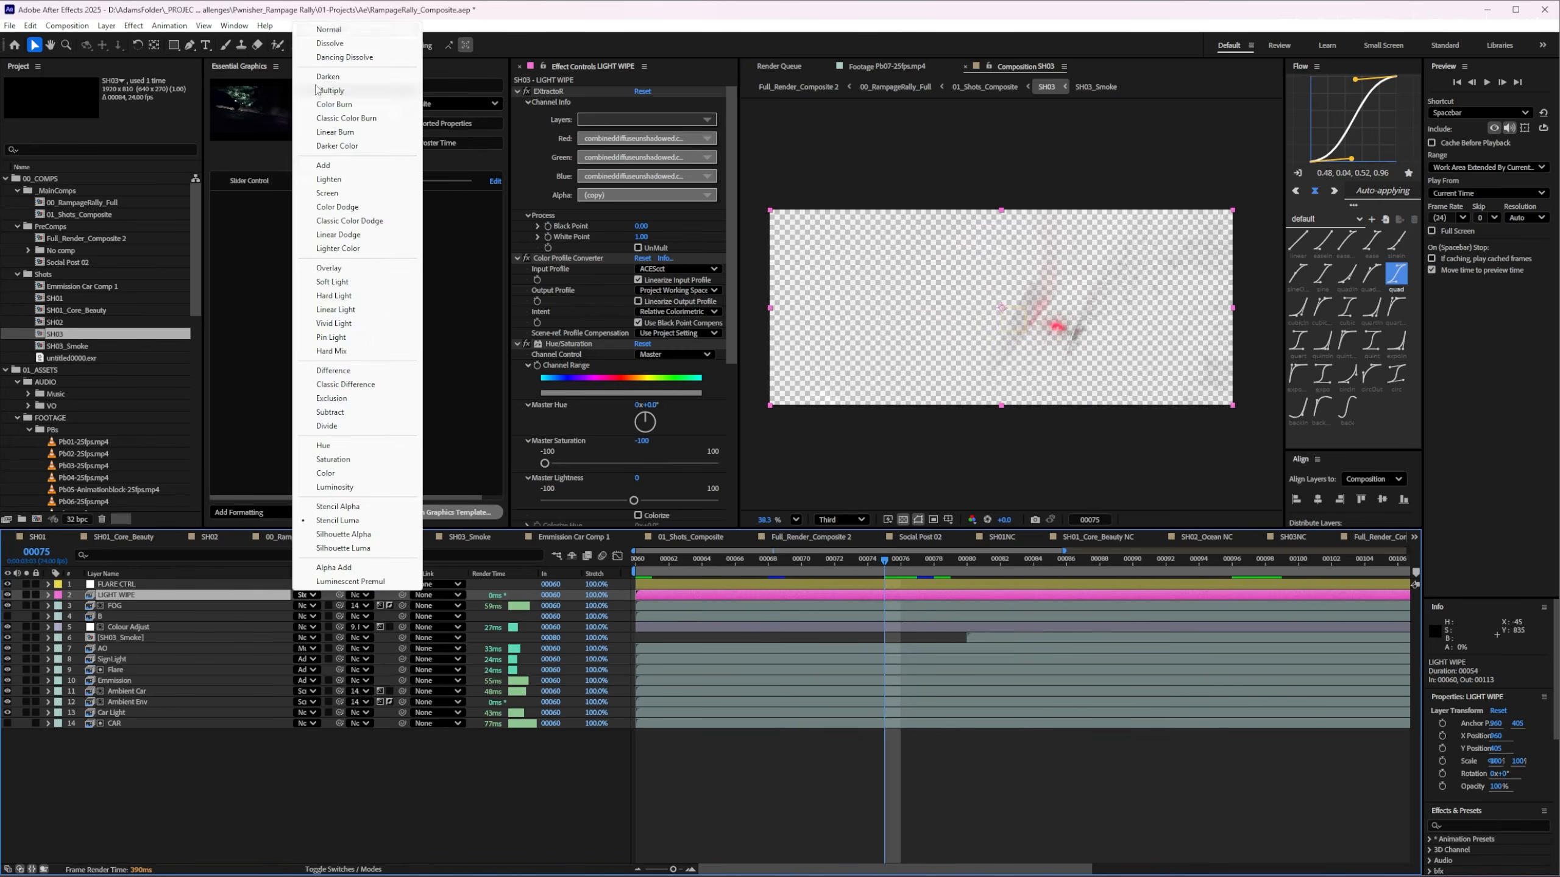
left_click(335, 32)
left_click_drag(885, 556, 980, 573)
key("u")
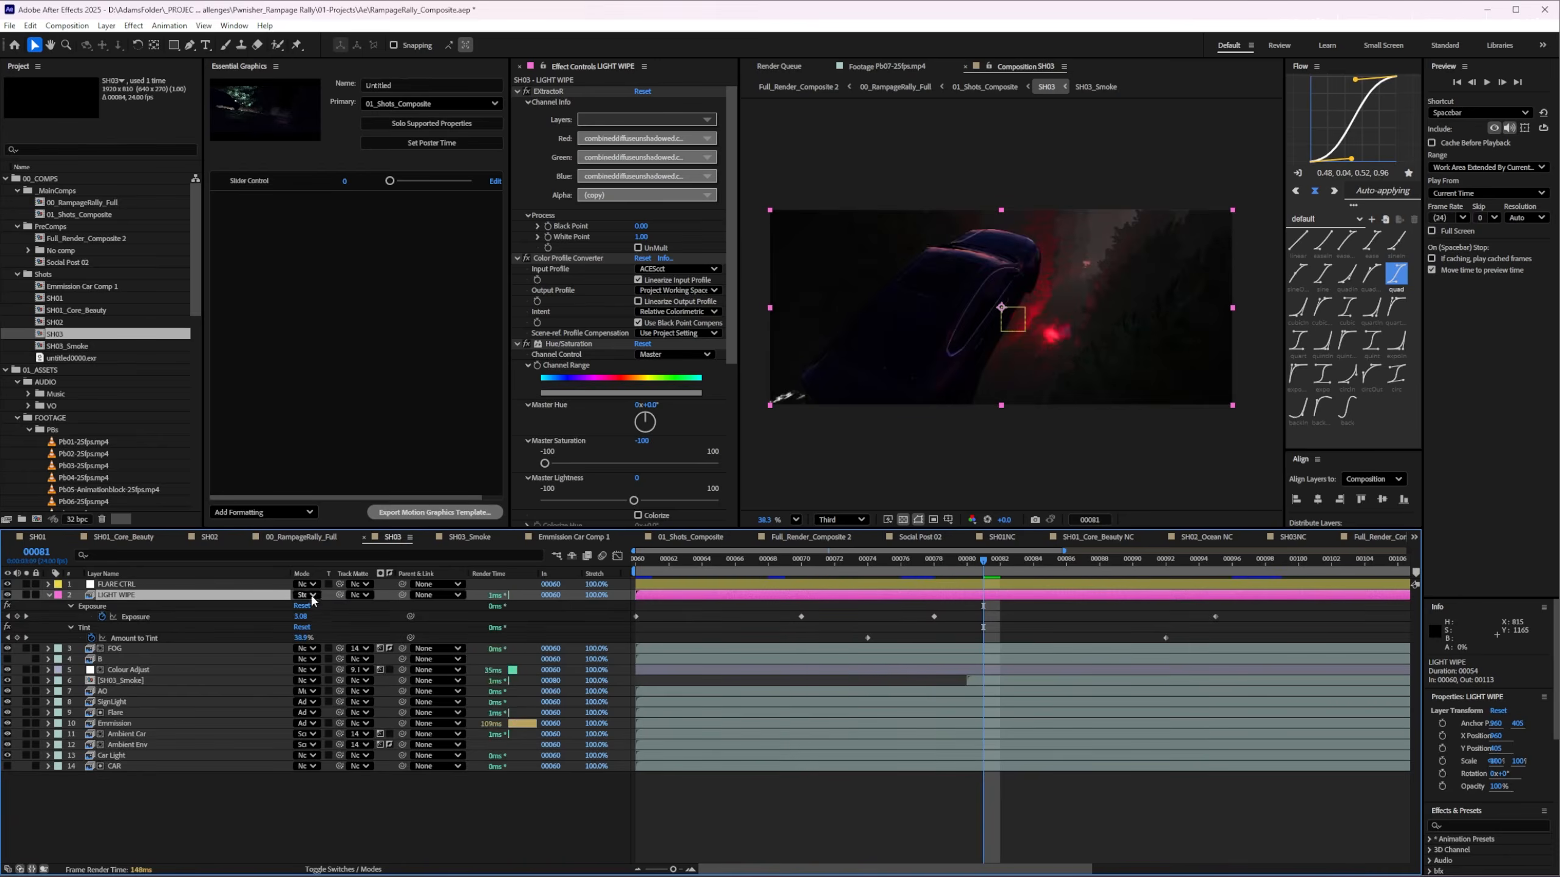
Set the LIGHT WIPE layer's blending mode to Stencil Luma, and scrub through the wipe to frame 99
left_click(311, 596)
left_click(337, 520)
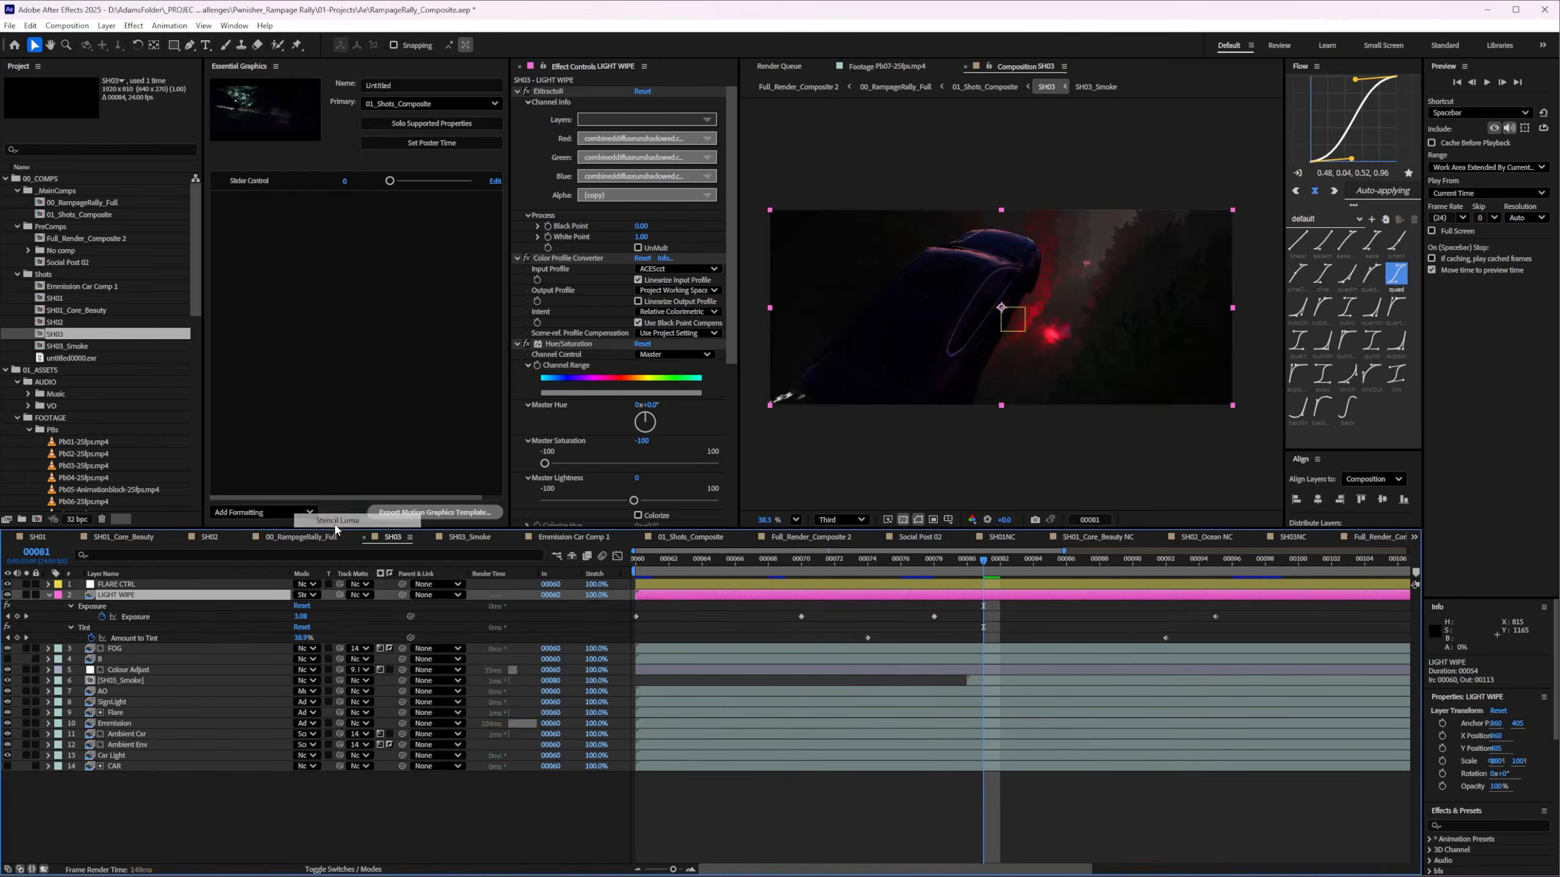
left_click_drag(961, 566, 1281, 559)
Reveal the Slider Control expression on the FLARE CTRL layer, keeping layer names displayed
left_click(105, 574)
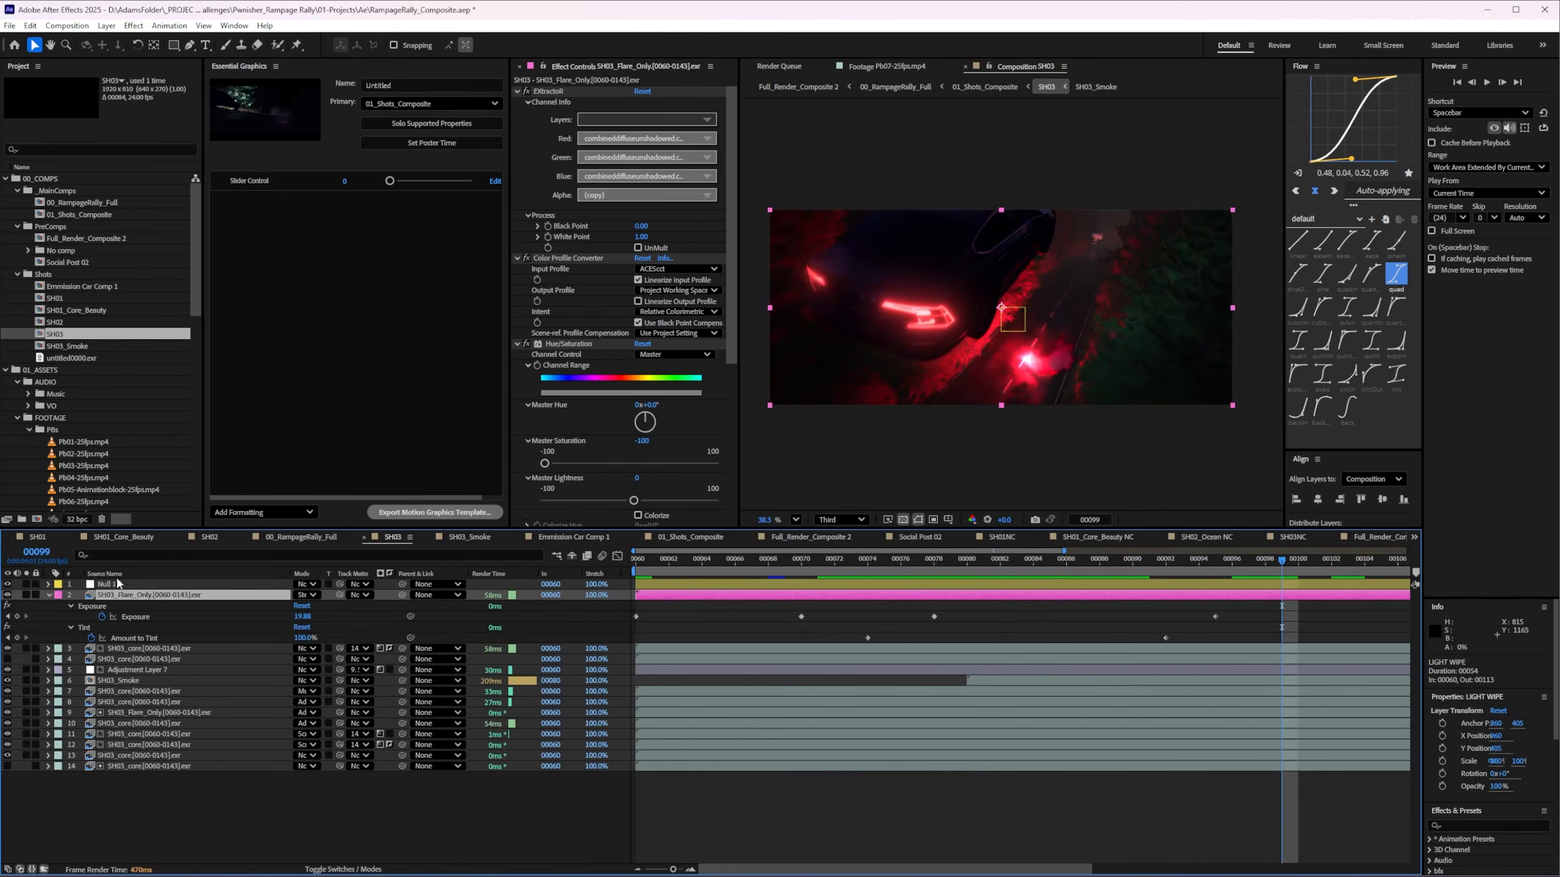
left_click(108, 574)
left_click(112, 585)
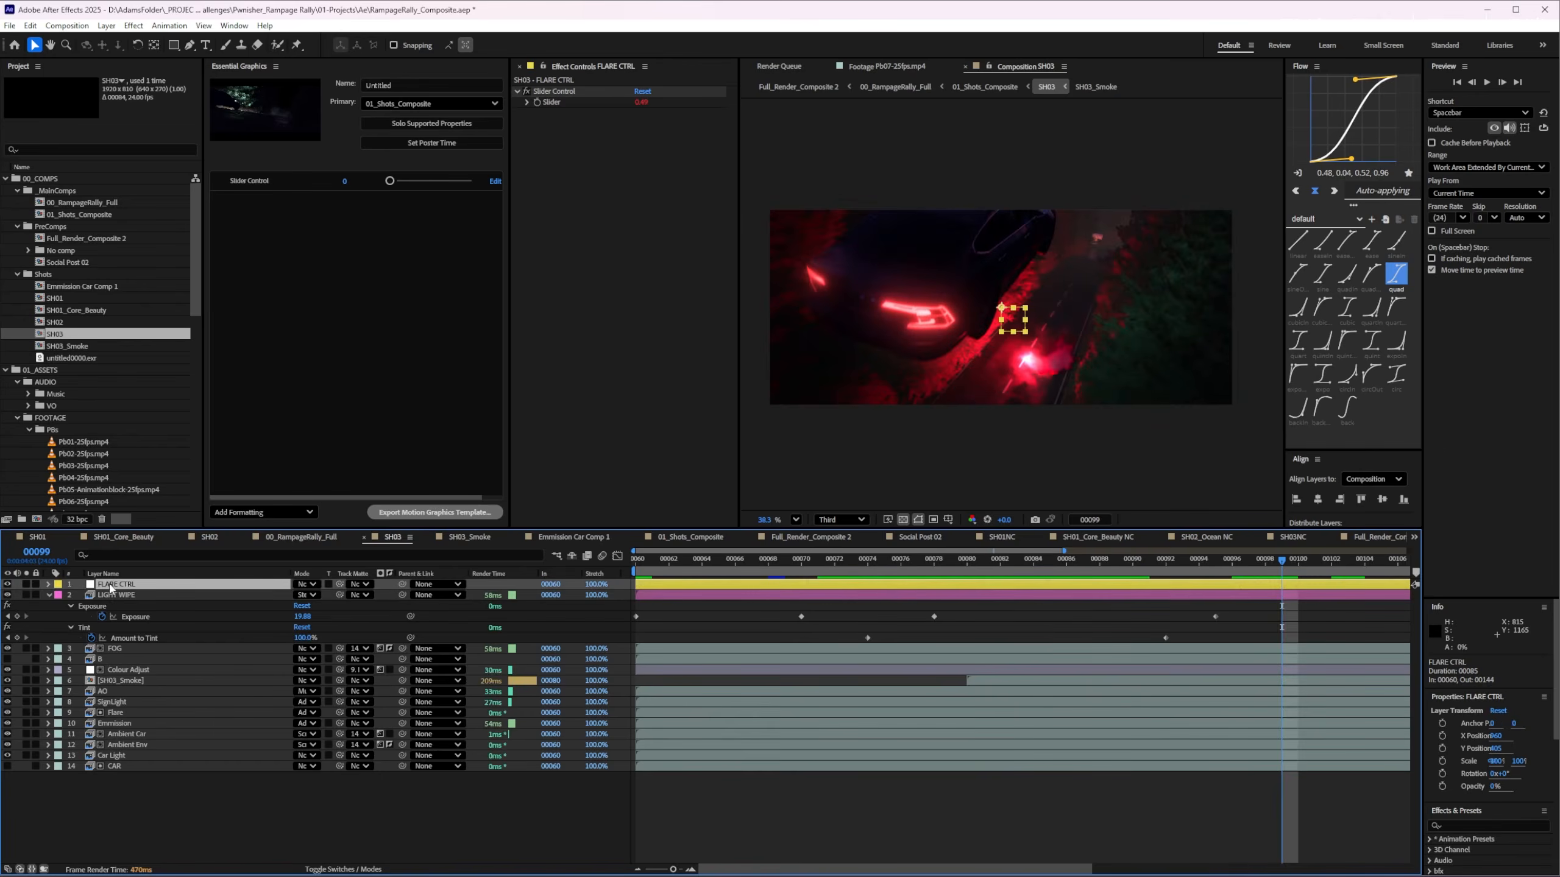
key("e")
key("e")
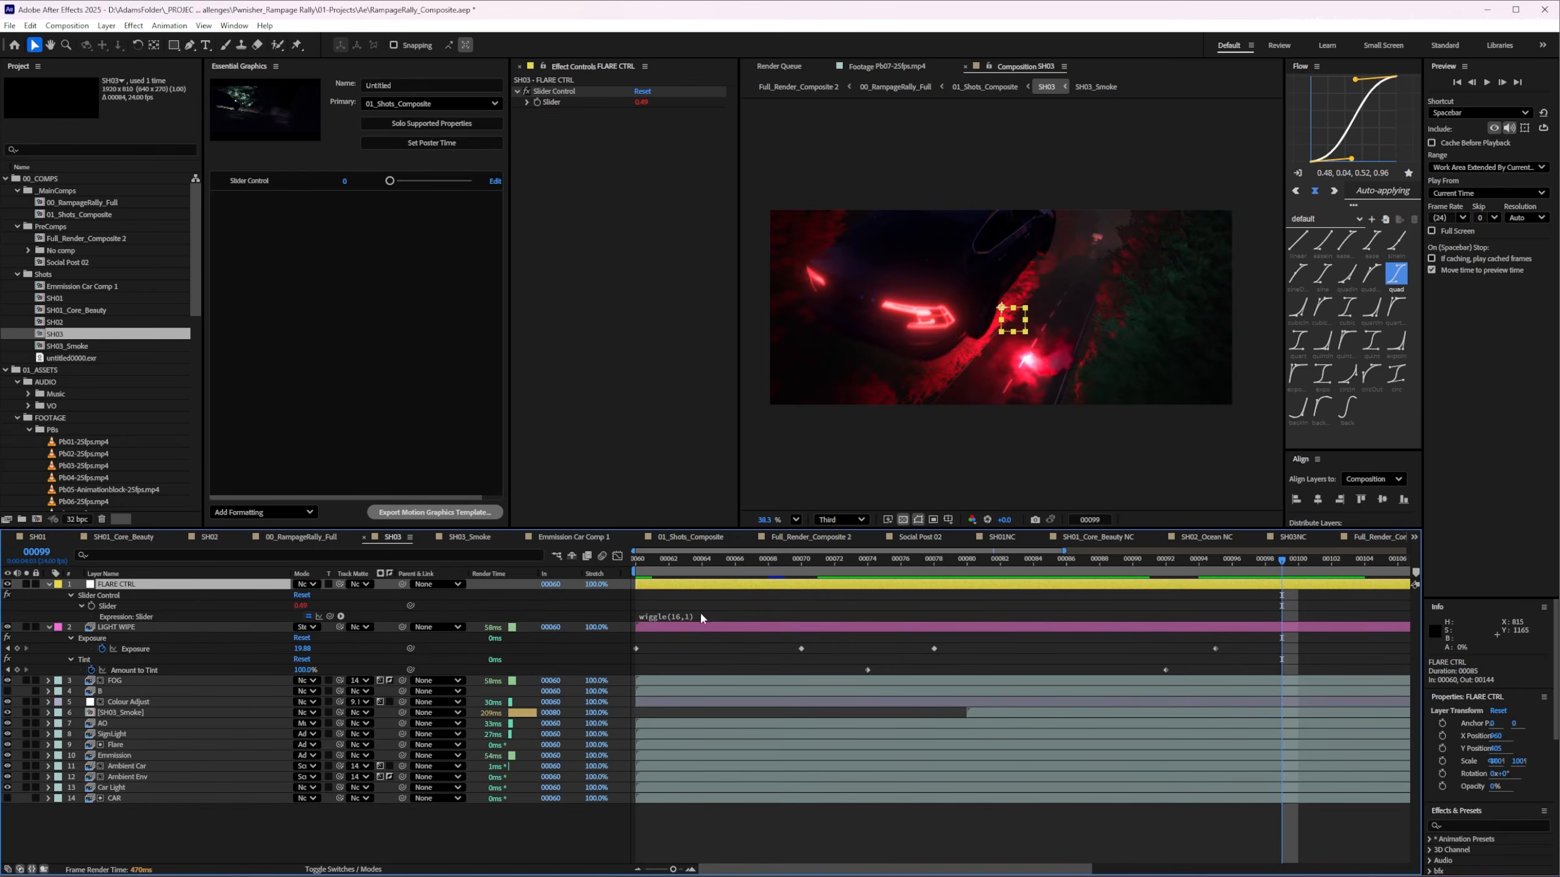
Reveal the Flare layer's Exposure expression to examine its link to the FLARE CTRL slider
left_click(124, 746)
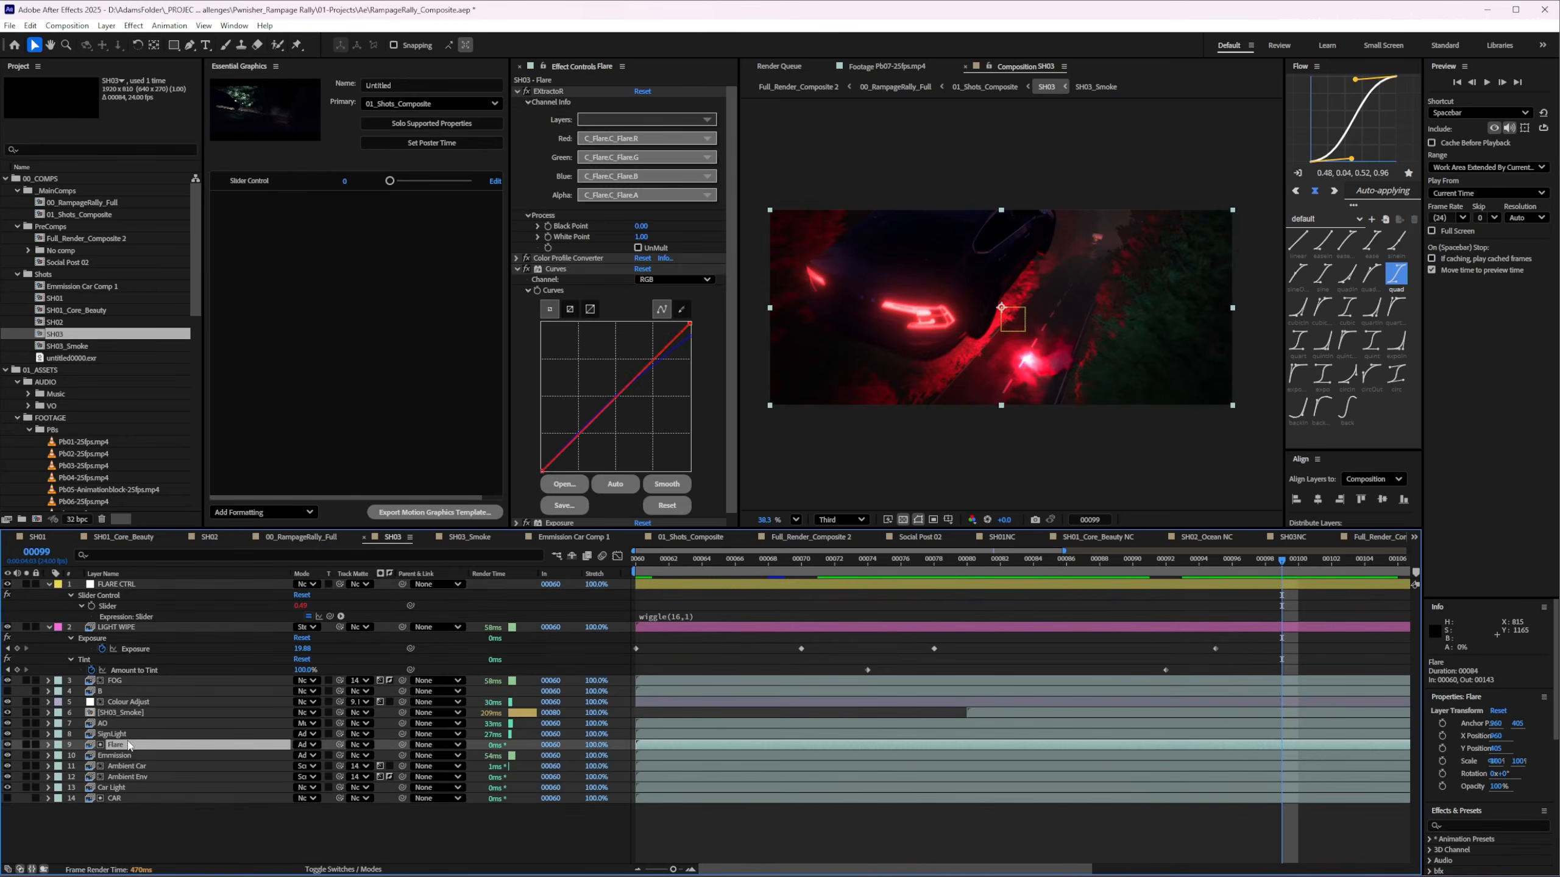
key("e")
key("e")
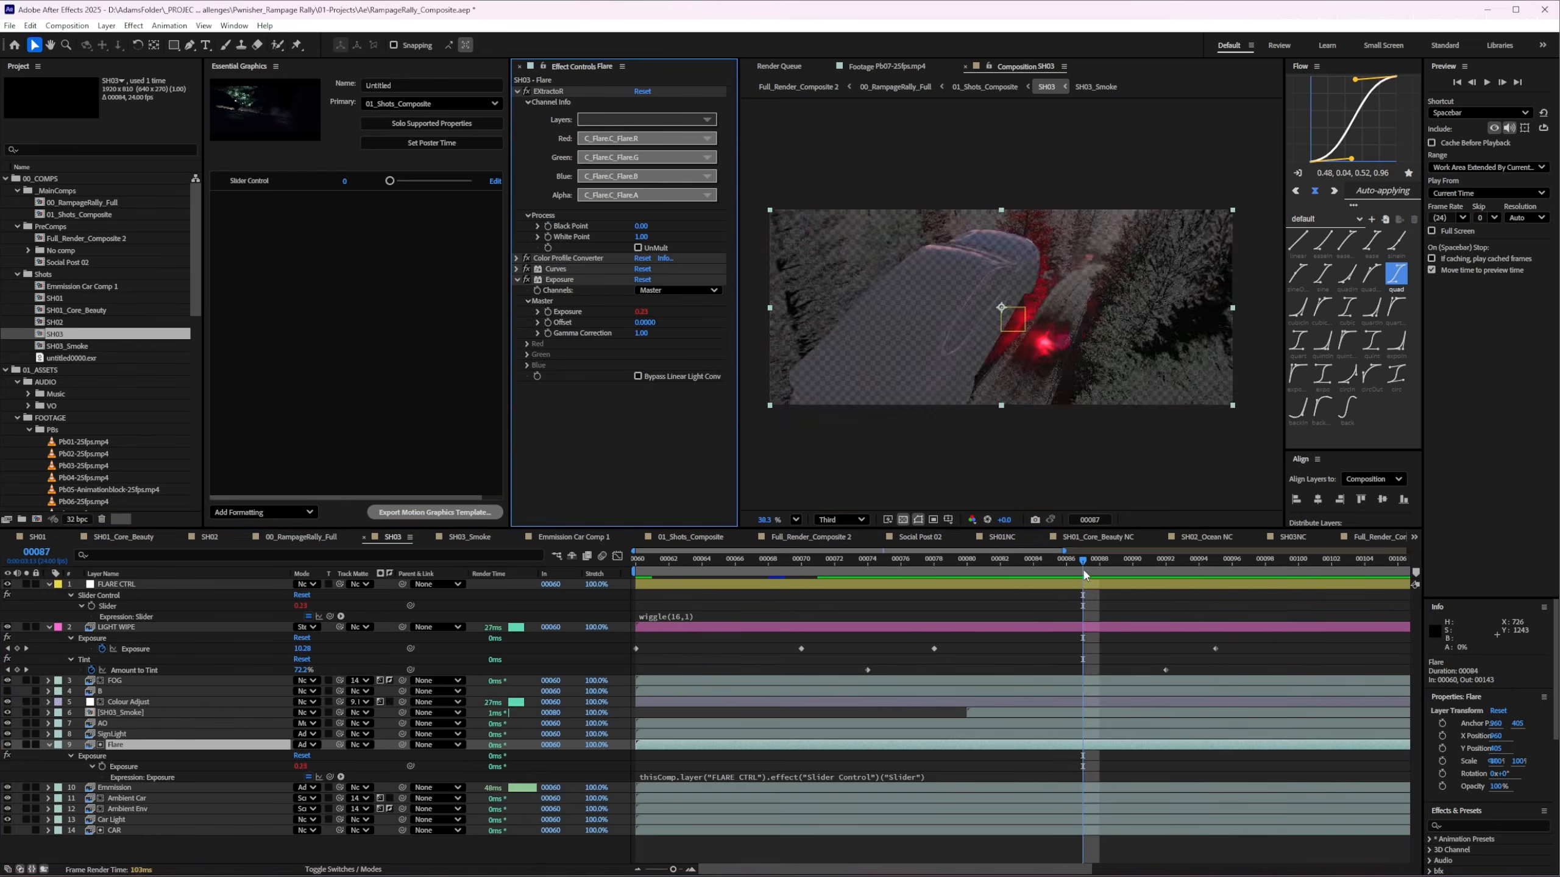
Compare the Flare layer's brightness with its Exposure effect off and on while scrubbing SH03 between frames 88 and 105
mouse_move(1082, 561)
left_mouse_down()
mouse_move(1069, 560)
mouse_move(1100, 559)
left_mouse_up()
left_click(524, 278)
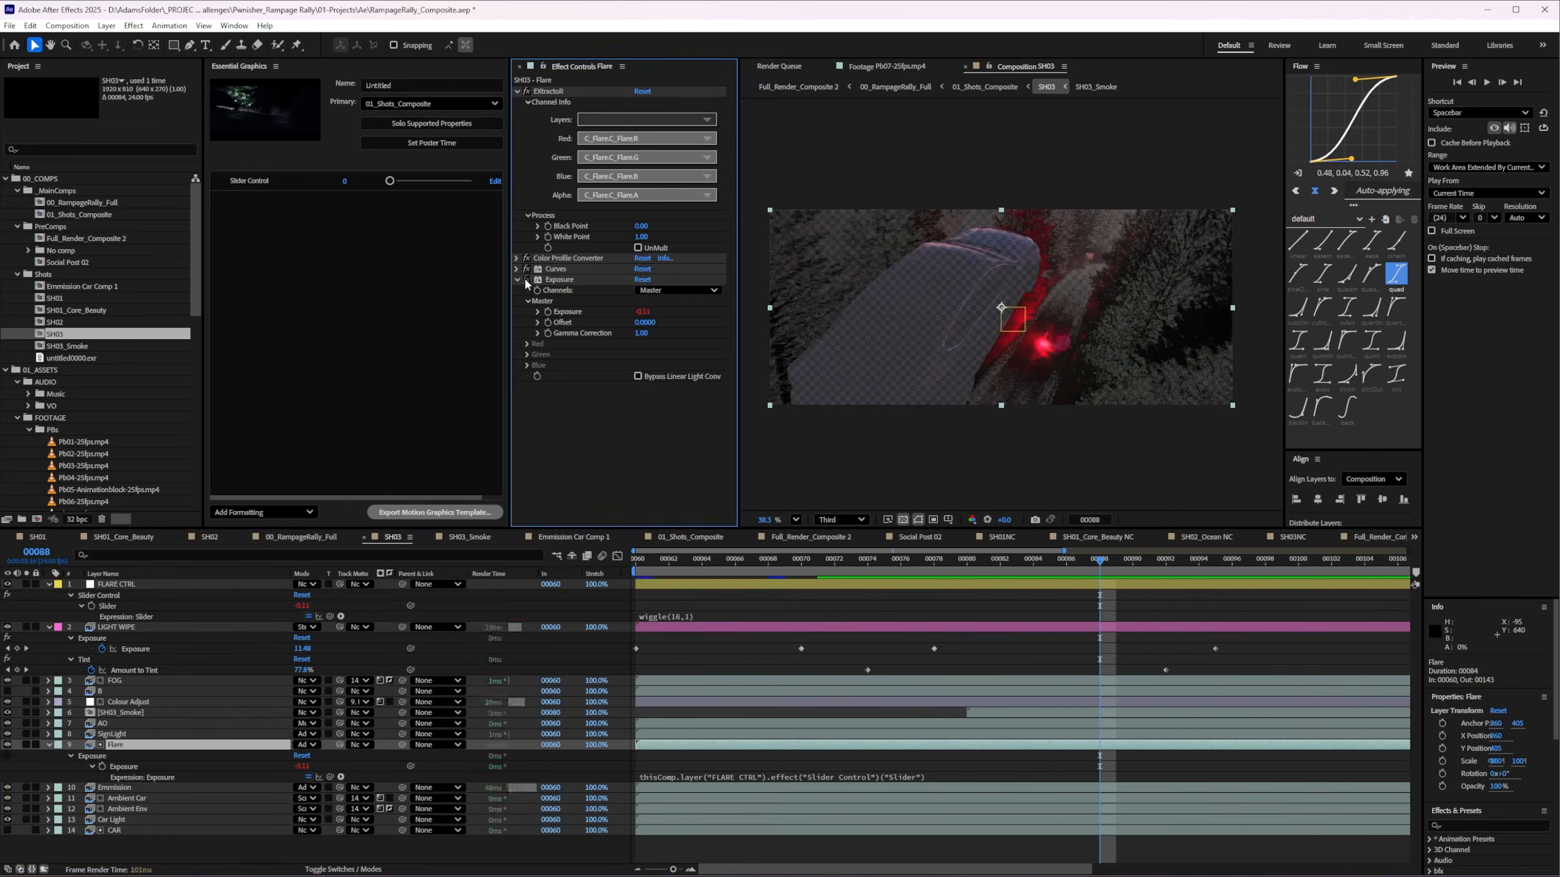
left_click_drag(1102, 564, 1281, 561)
left_click(525, 278)
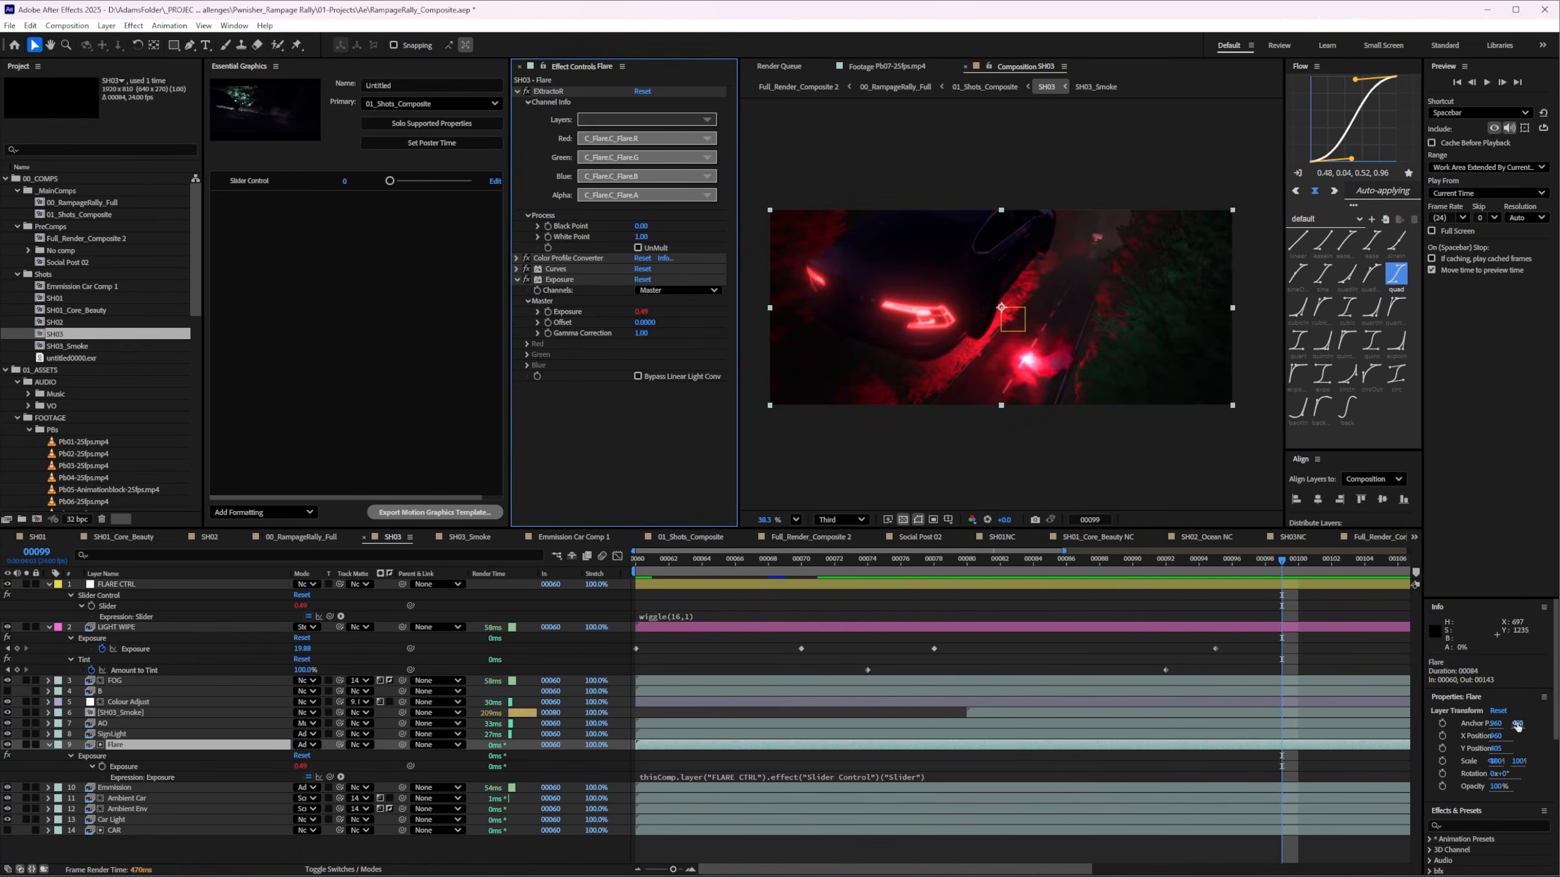
left_click_drag(1284, 563, 1364, 561)
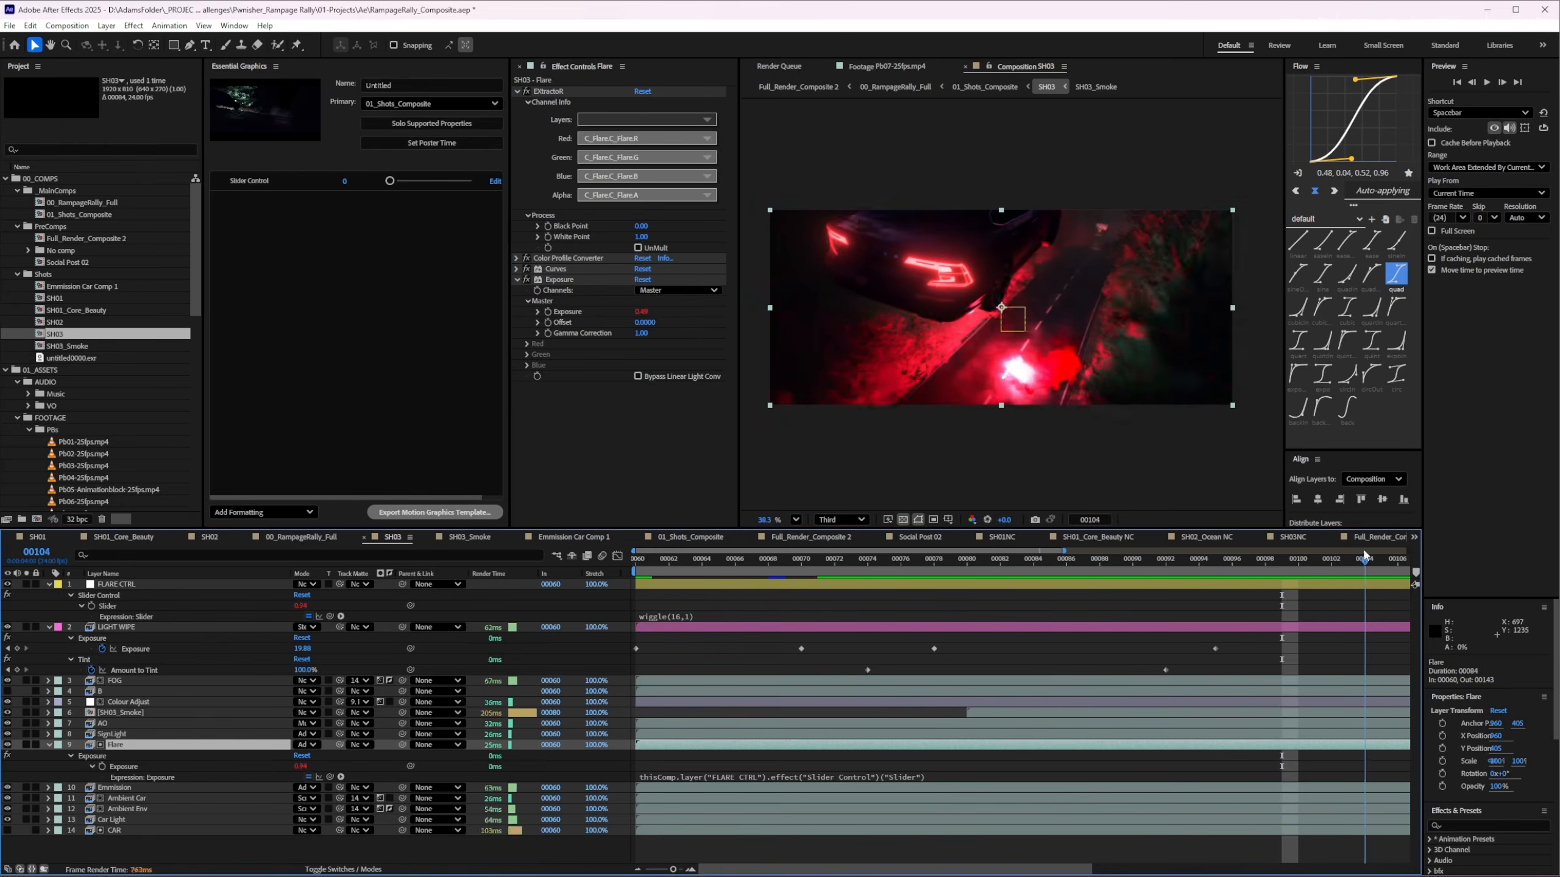
left_click(526, 279)
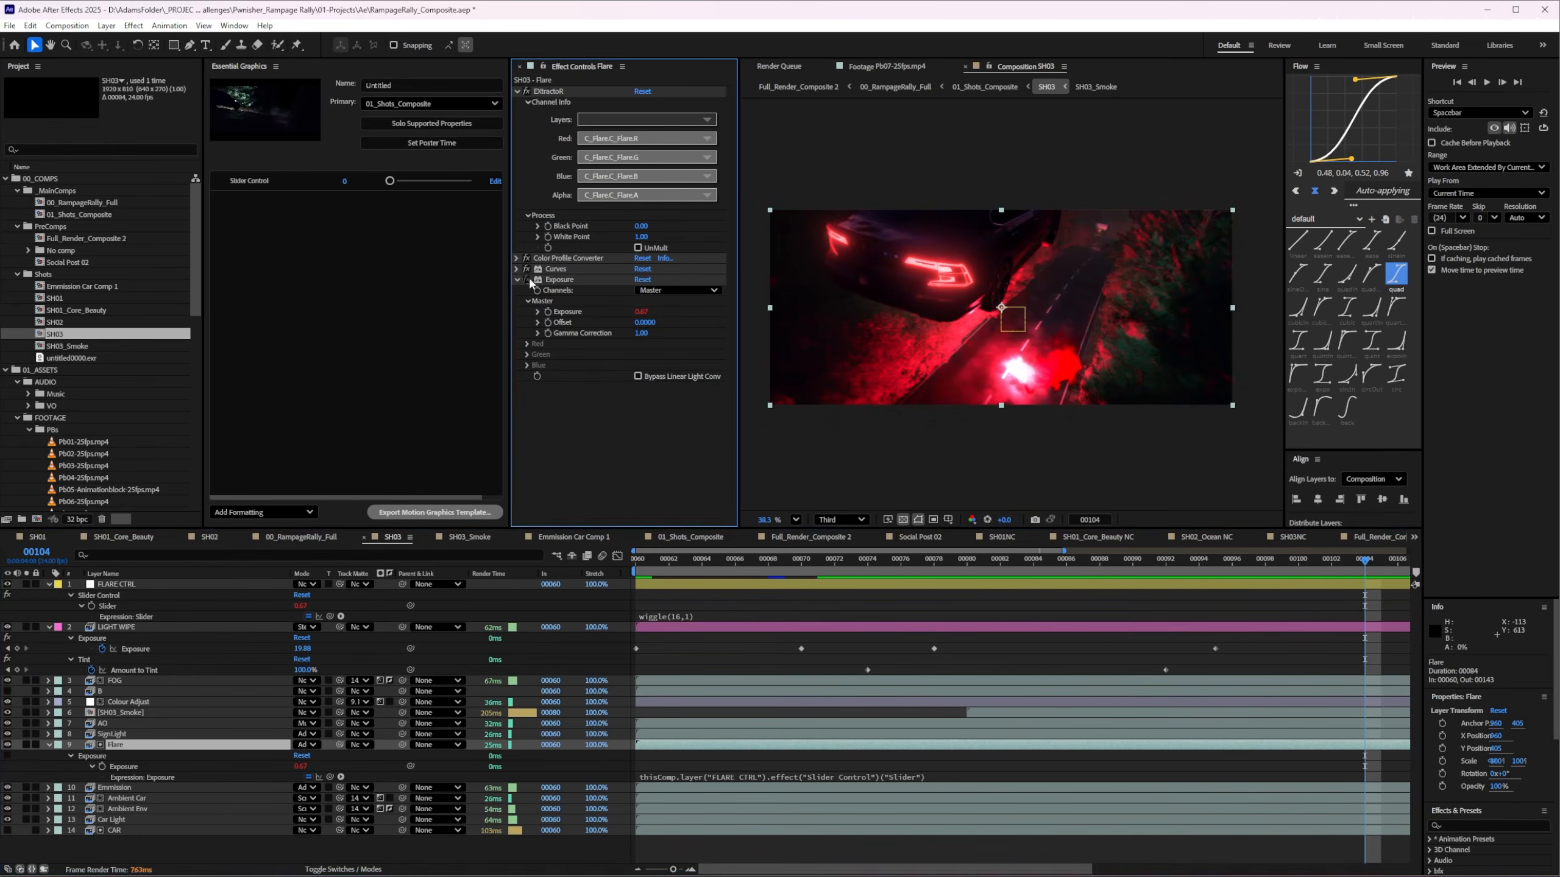
left_click(1265, 572)
left_click_drag(1265, 573, 1380, 560)
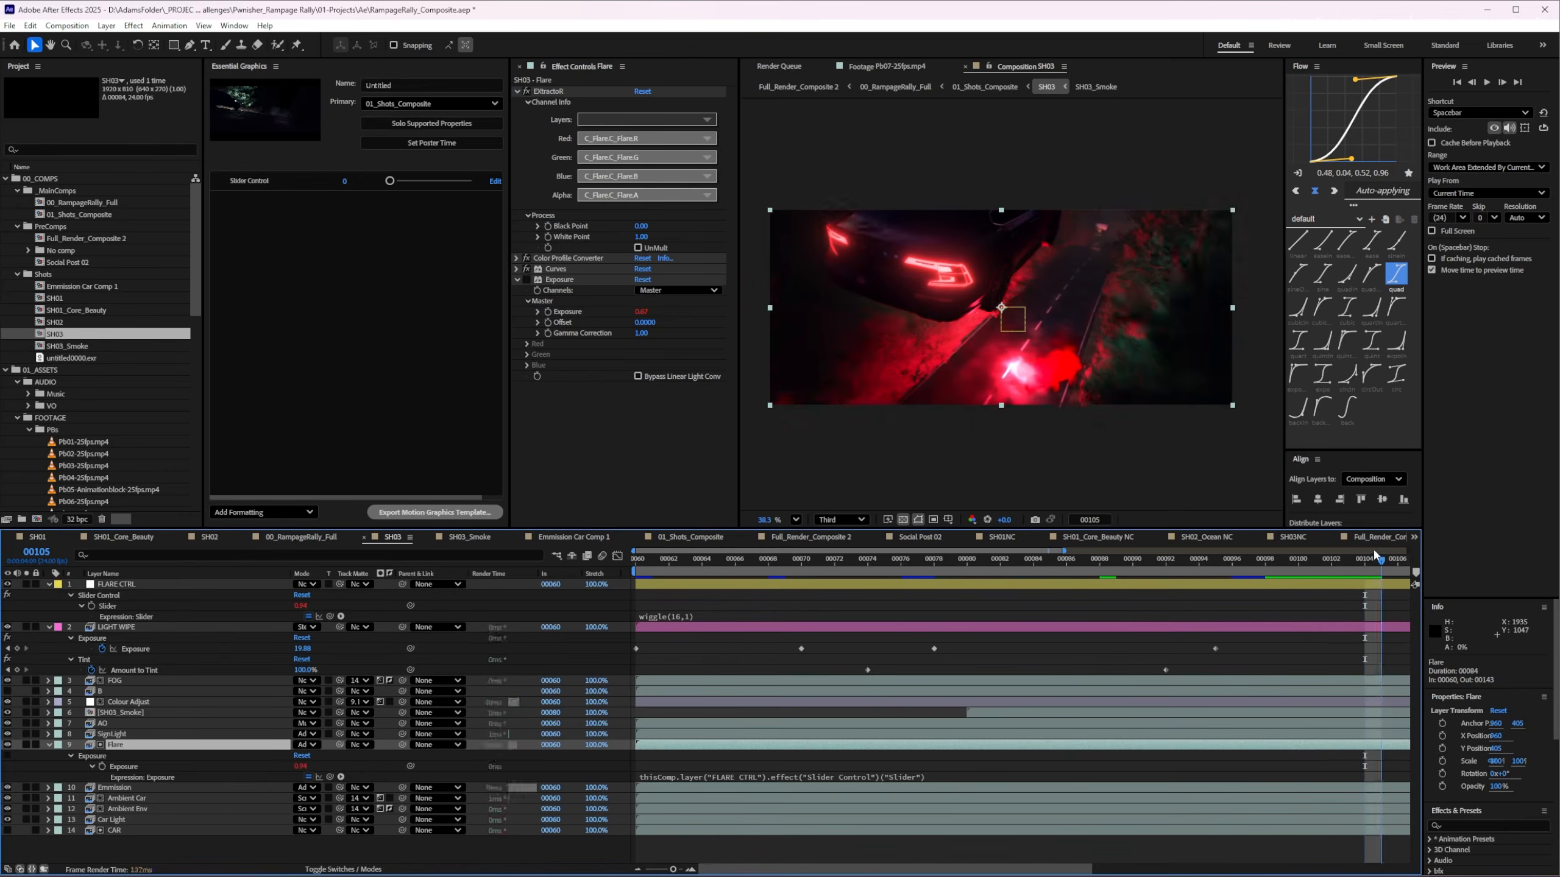
left_click(526, 279)
left_click_drag(1274, 566, 1368, 558)
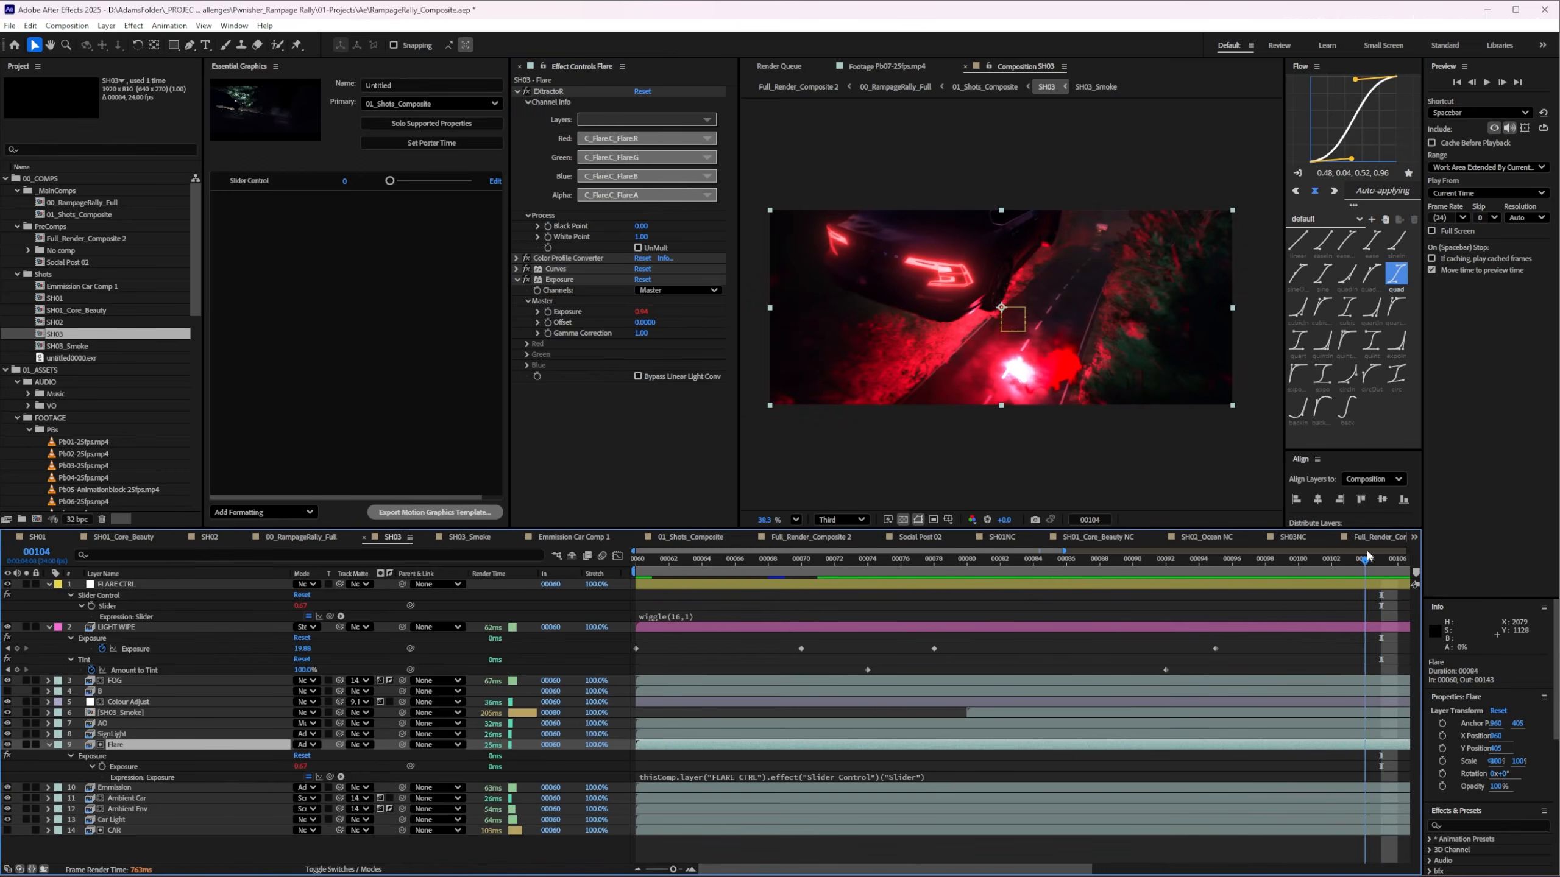
Scrub SH03 to frame 126, and go up through 01_Shots_Composite to the 00_RampageRally_Full composition
scroll(1309, 575, "down", 1, "alt")
scroll(1308, 575, "down", 5, "alt")
left_click_drag(1041, 562, 1241, 565)
left_click(1187, 607)
key("Tab")
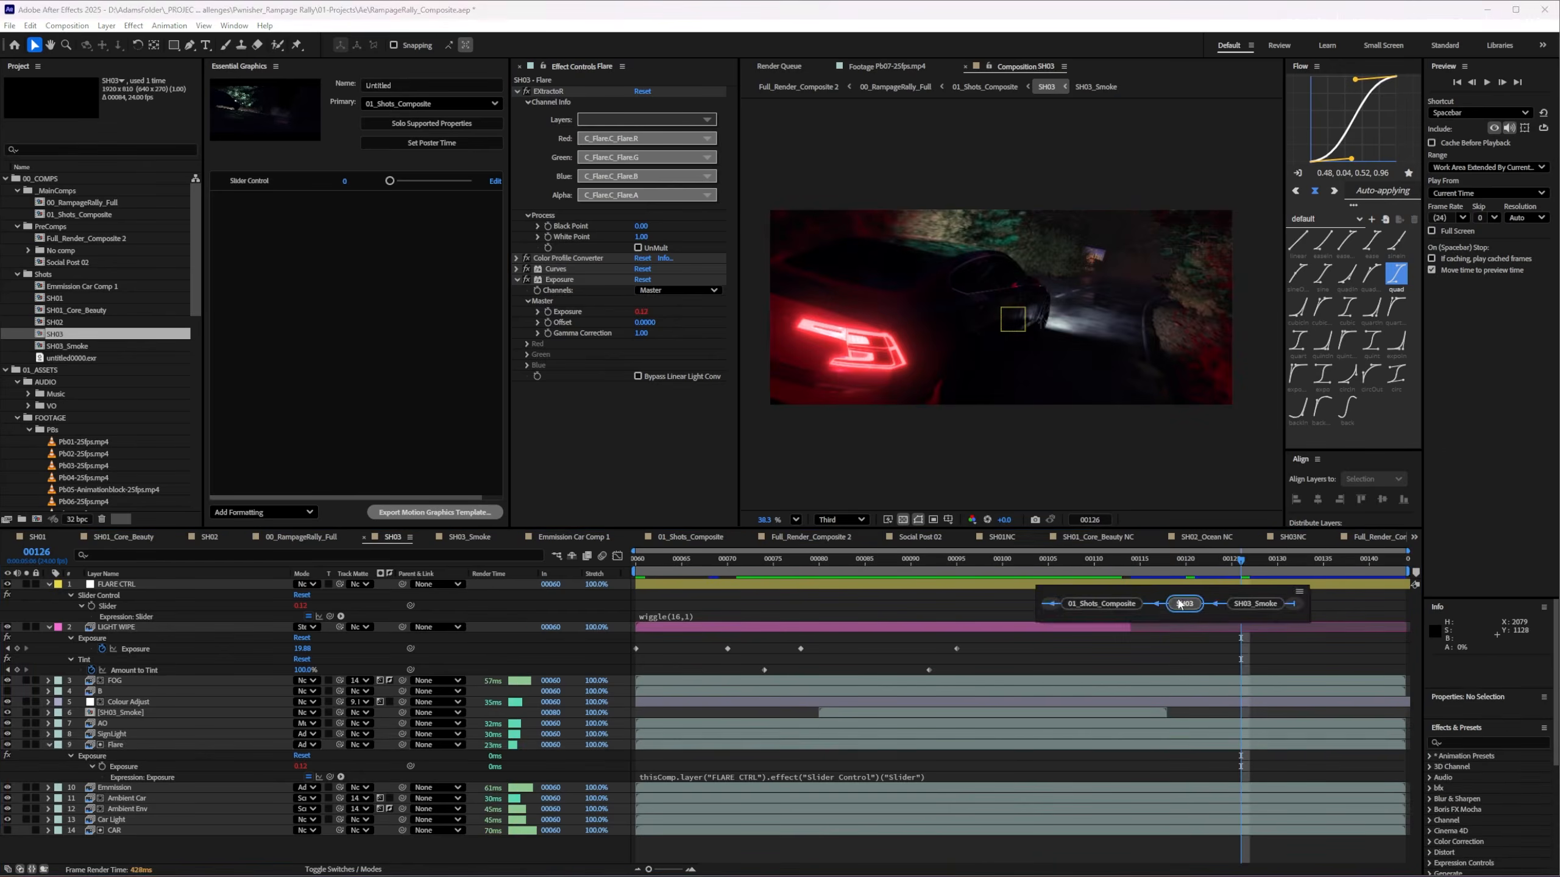
left_click(1129, 604)
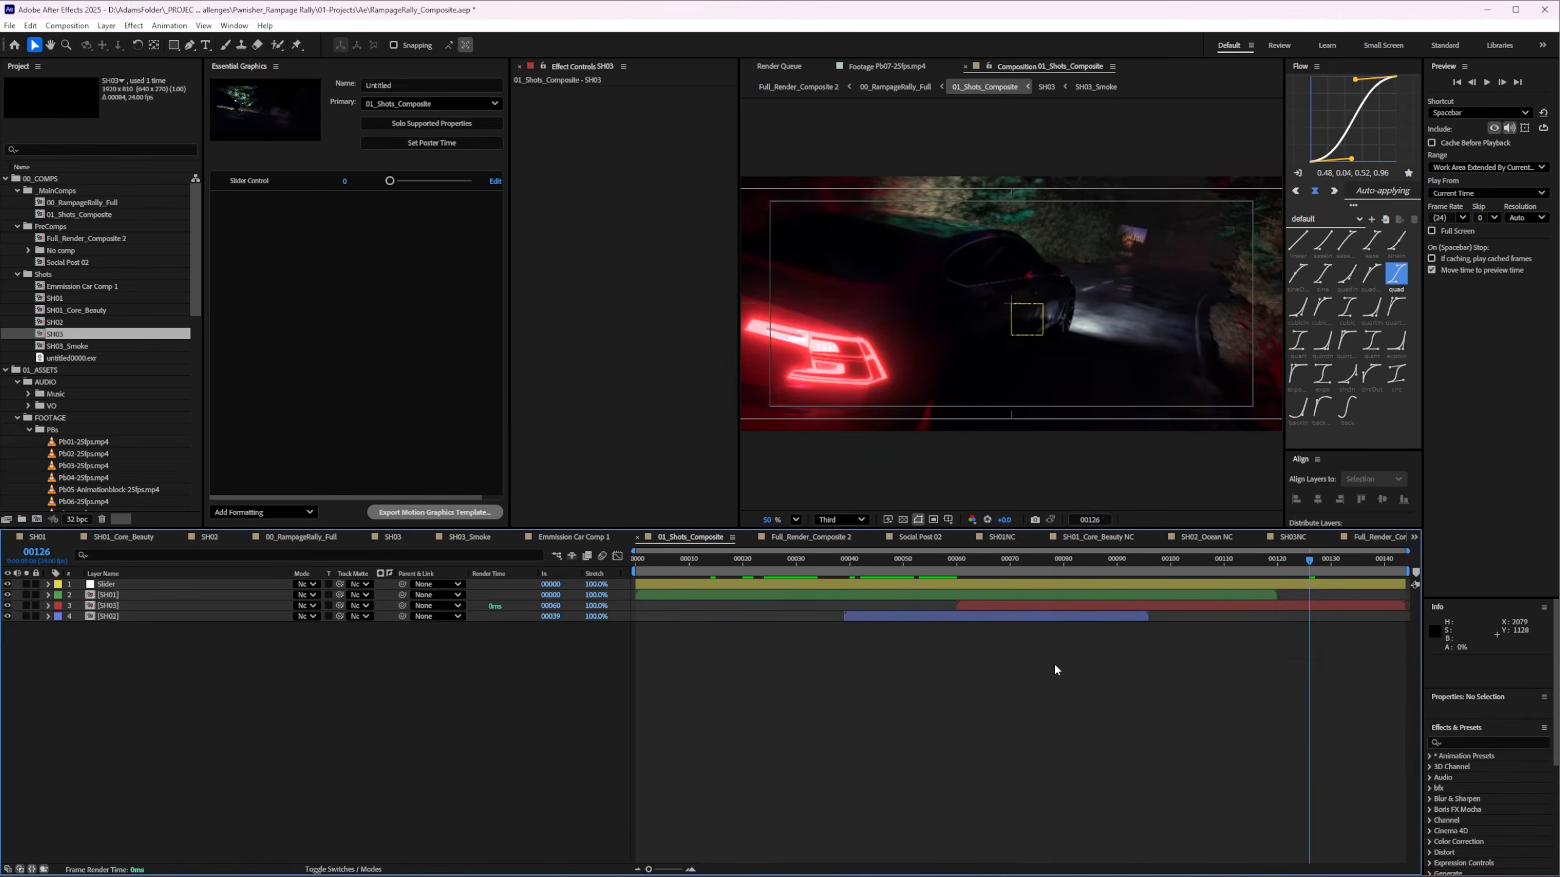
left_click(1031, 563)
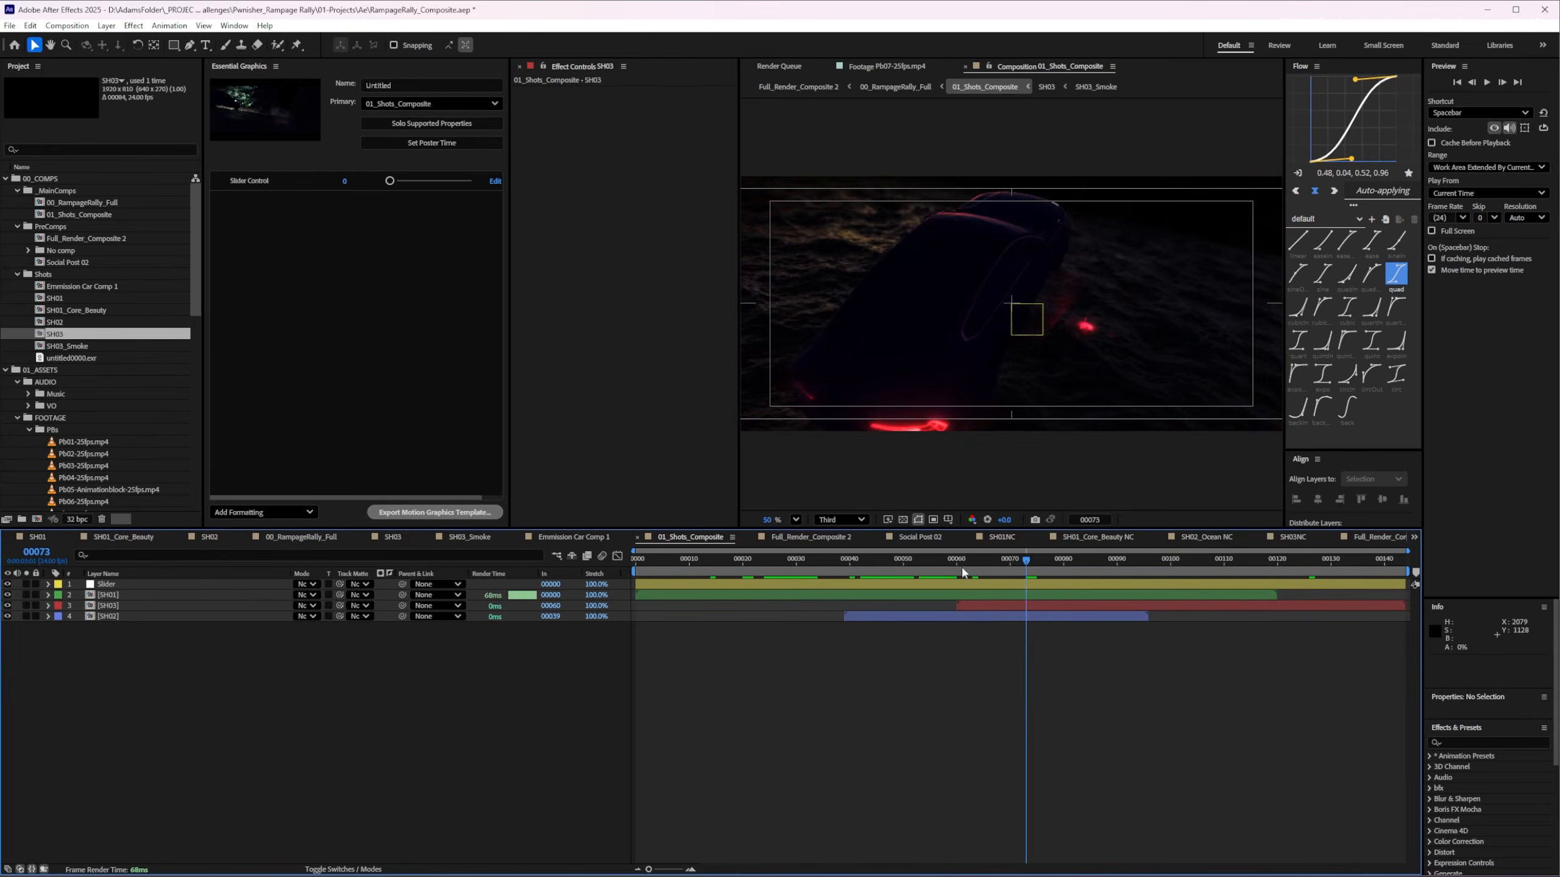
key("Tab")
left_click(890, 659)
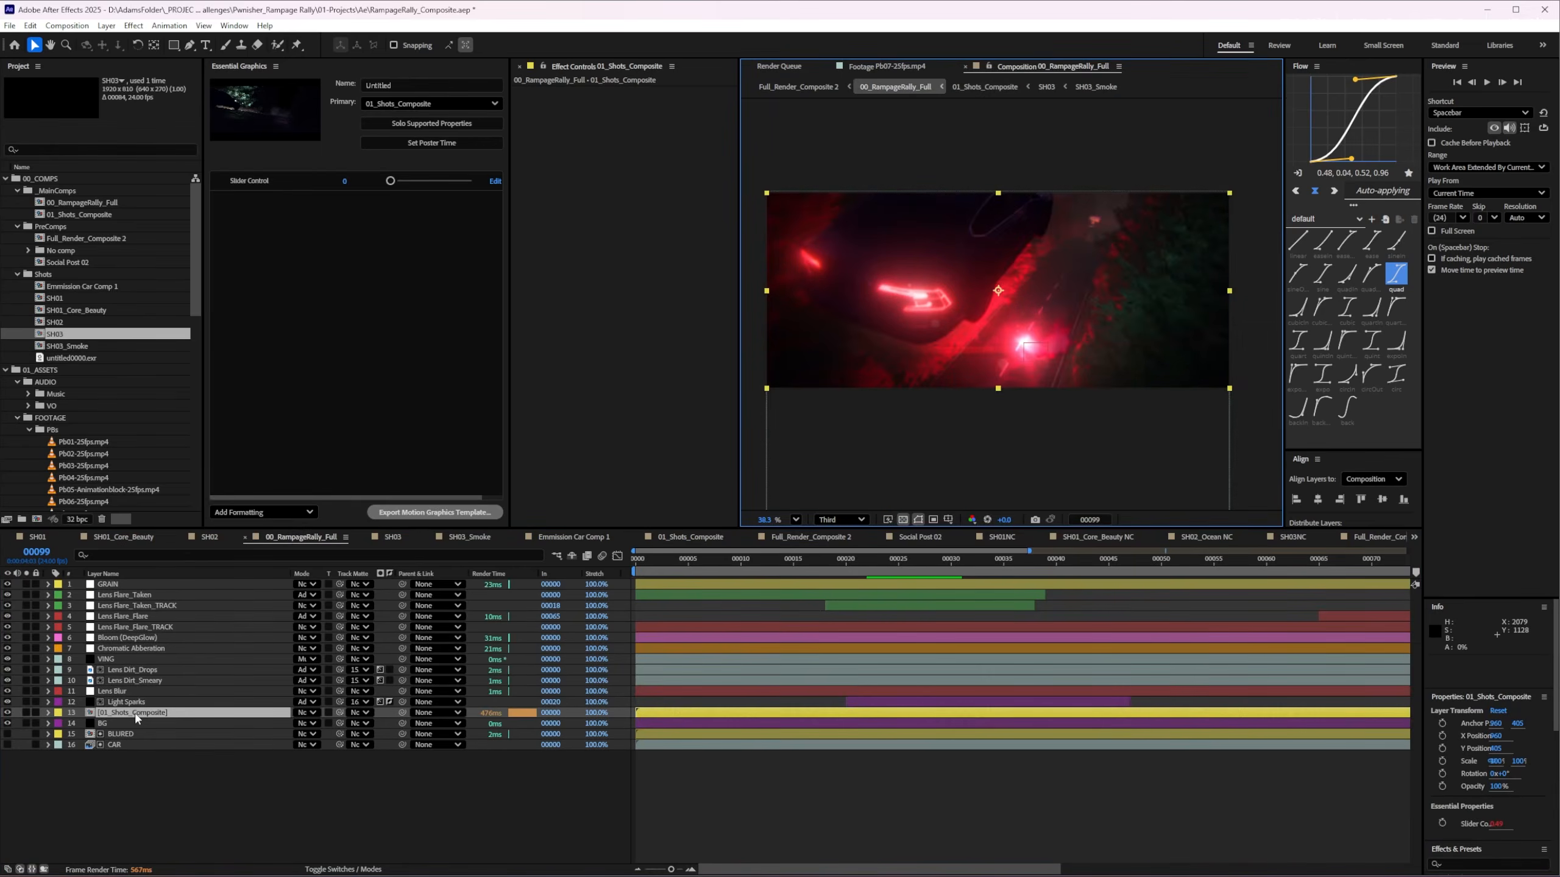
Select the Light Sparks layer and scrub from frame 20 to frame 28 to examine its particles
left_click(129, 702)
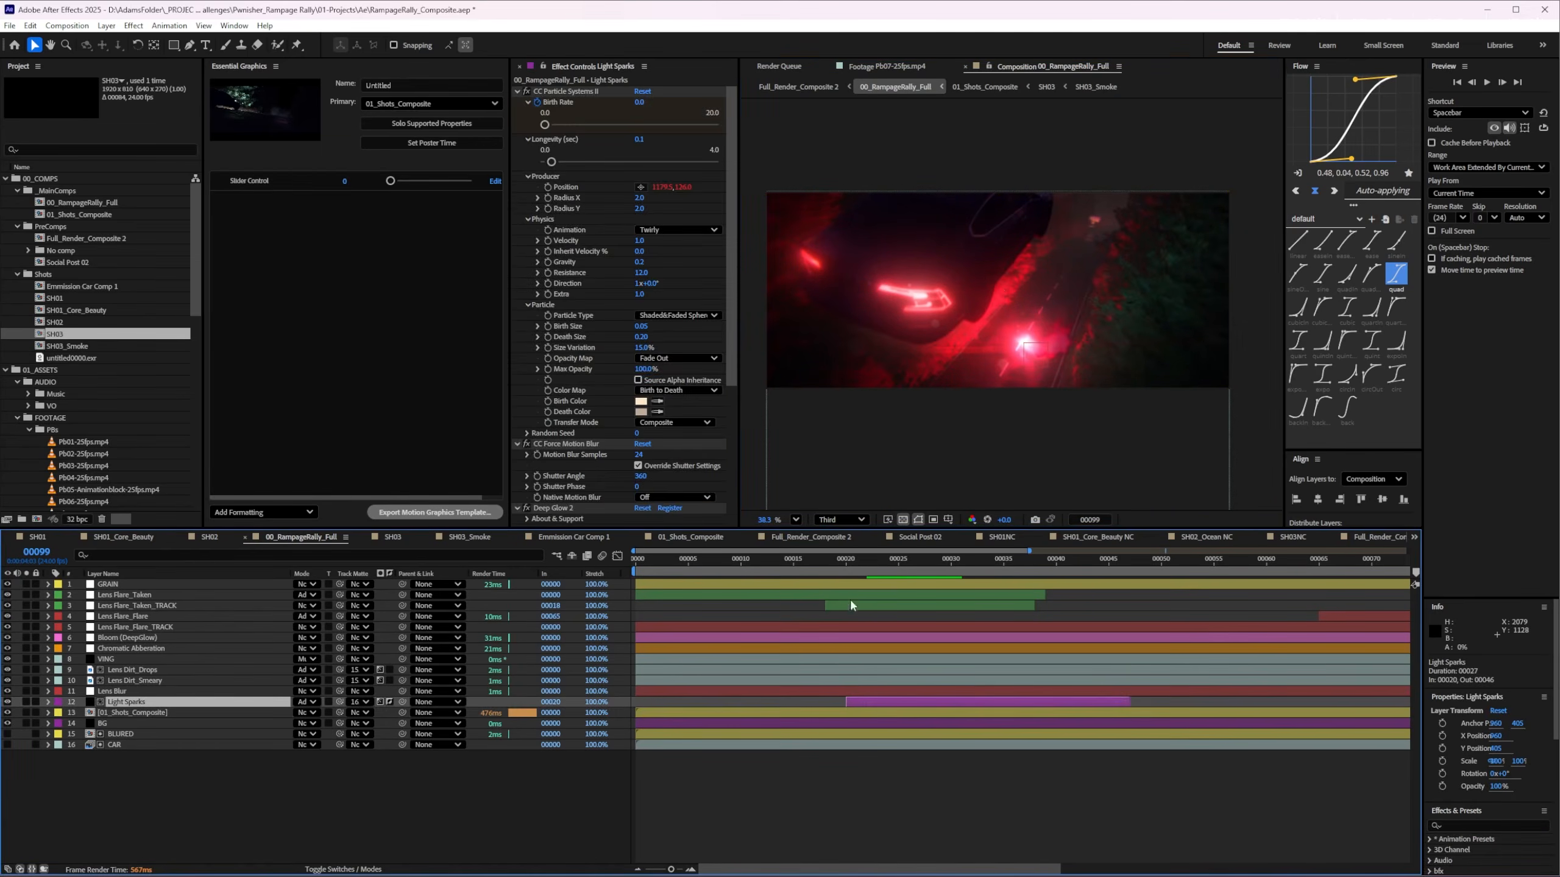
left_click(839, 560)
left_click_drag(841, 562, 898, 560)
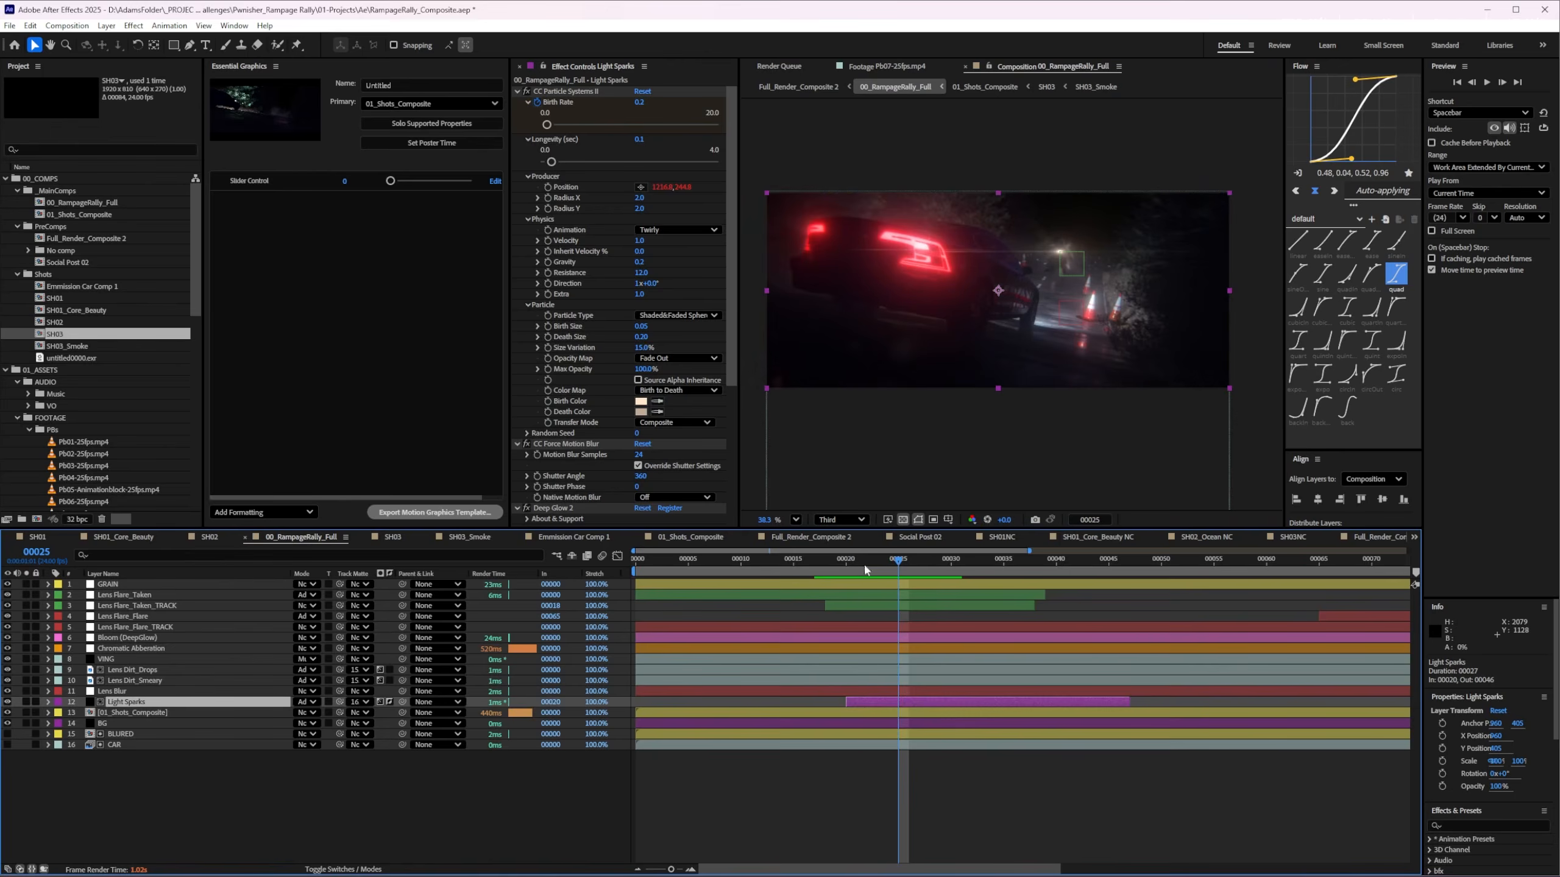
left_click_drag(905, 564, 930, 561)
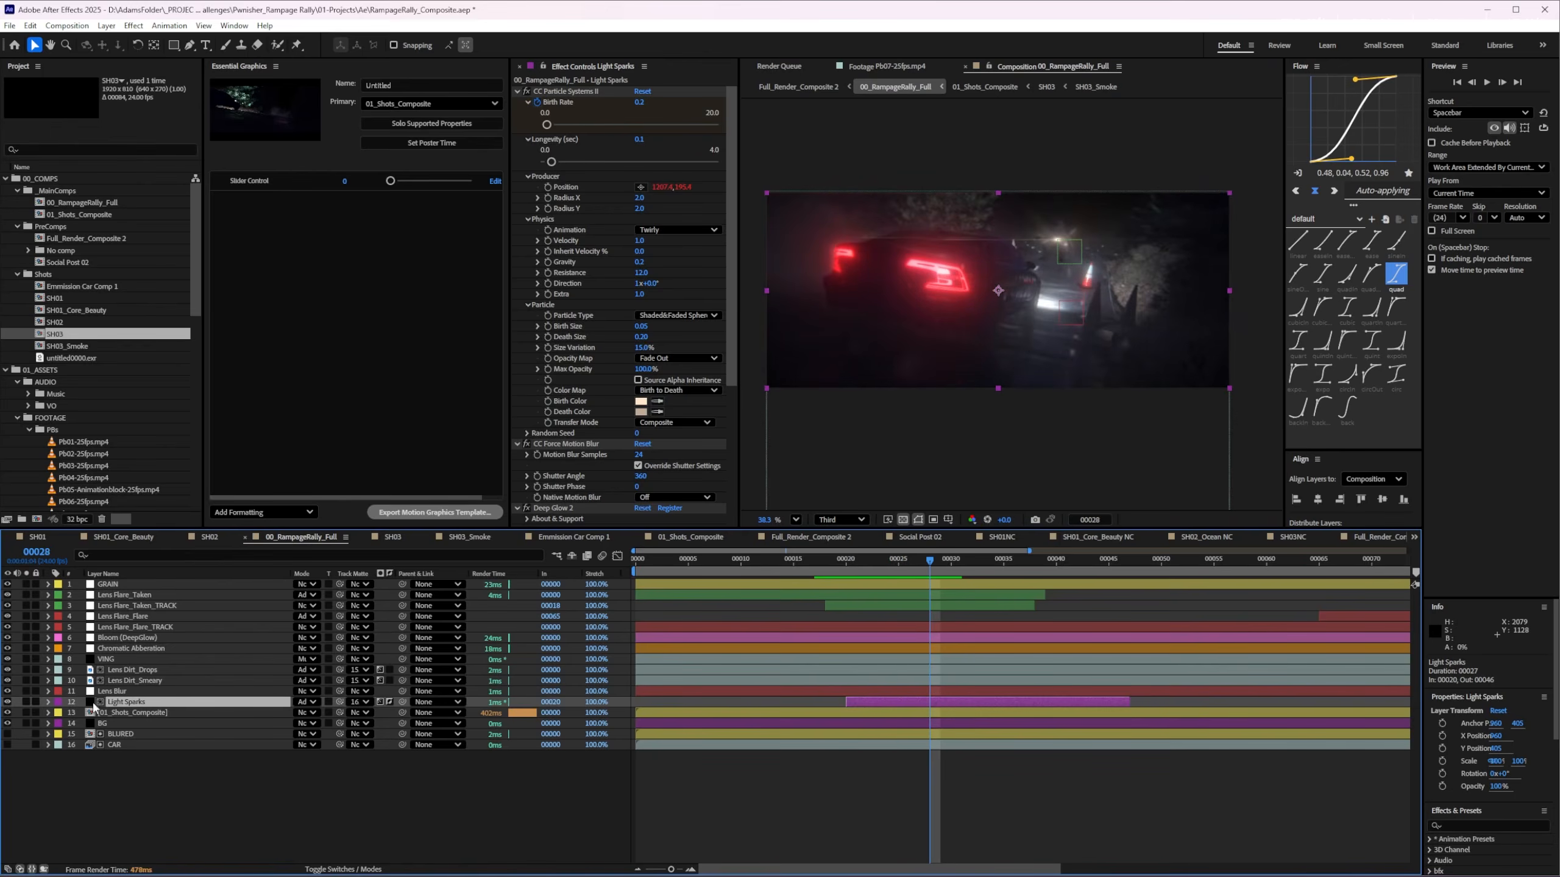
Compare the frame with the Lens Blur layer hidden and shown, inspecting the car's details up close
left_click(58, 692)
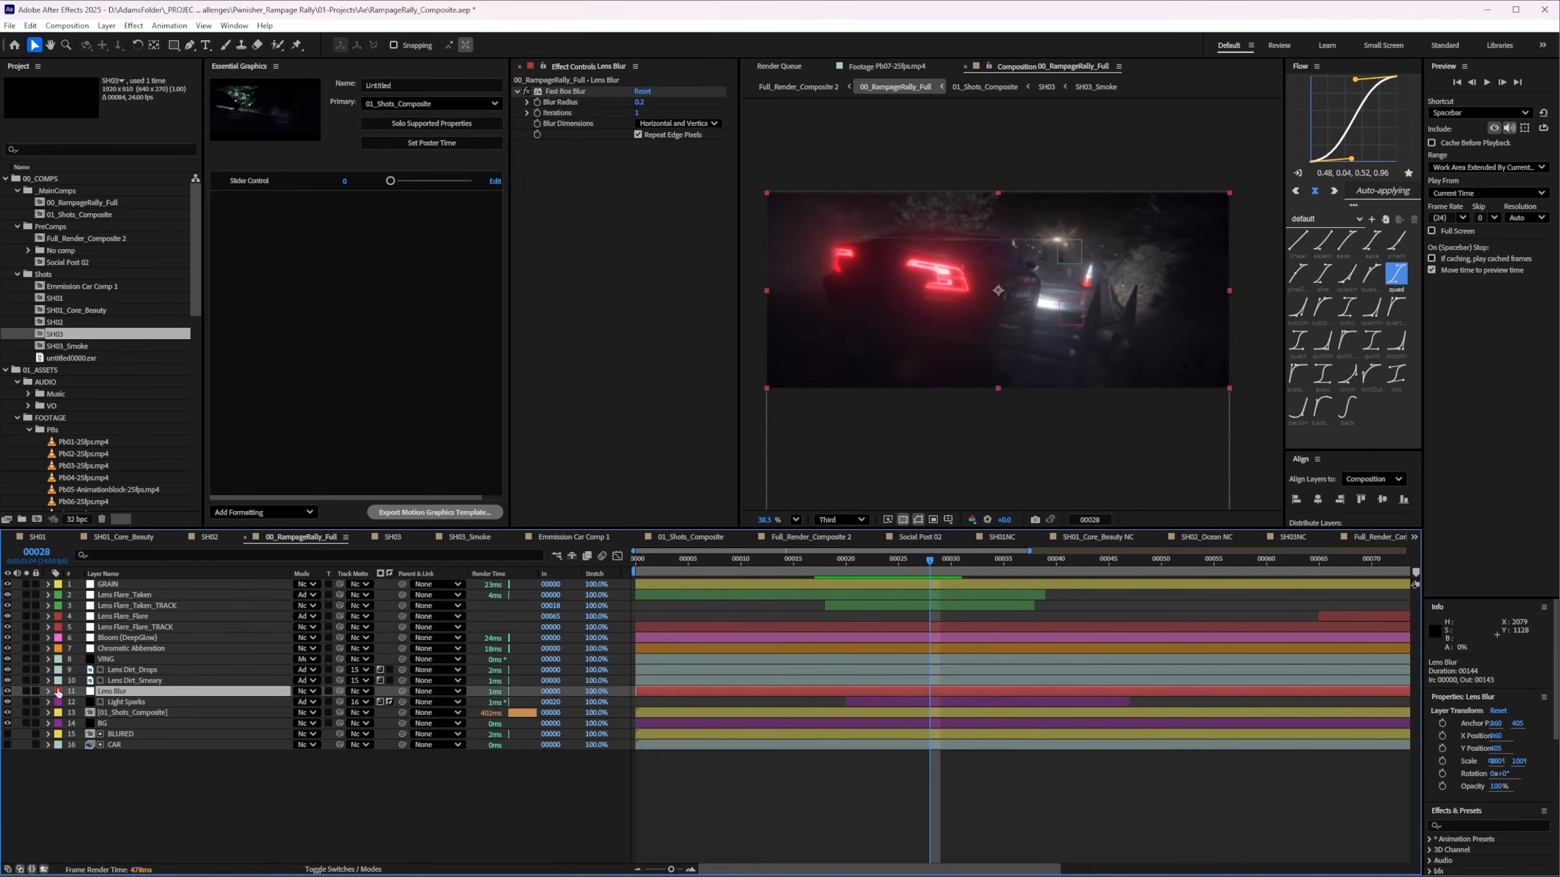
left_click(6, 692)
left_click(6, 692)
scroll(1030, 348, "up", 3)
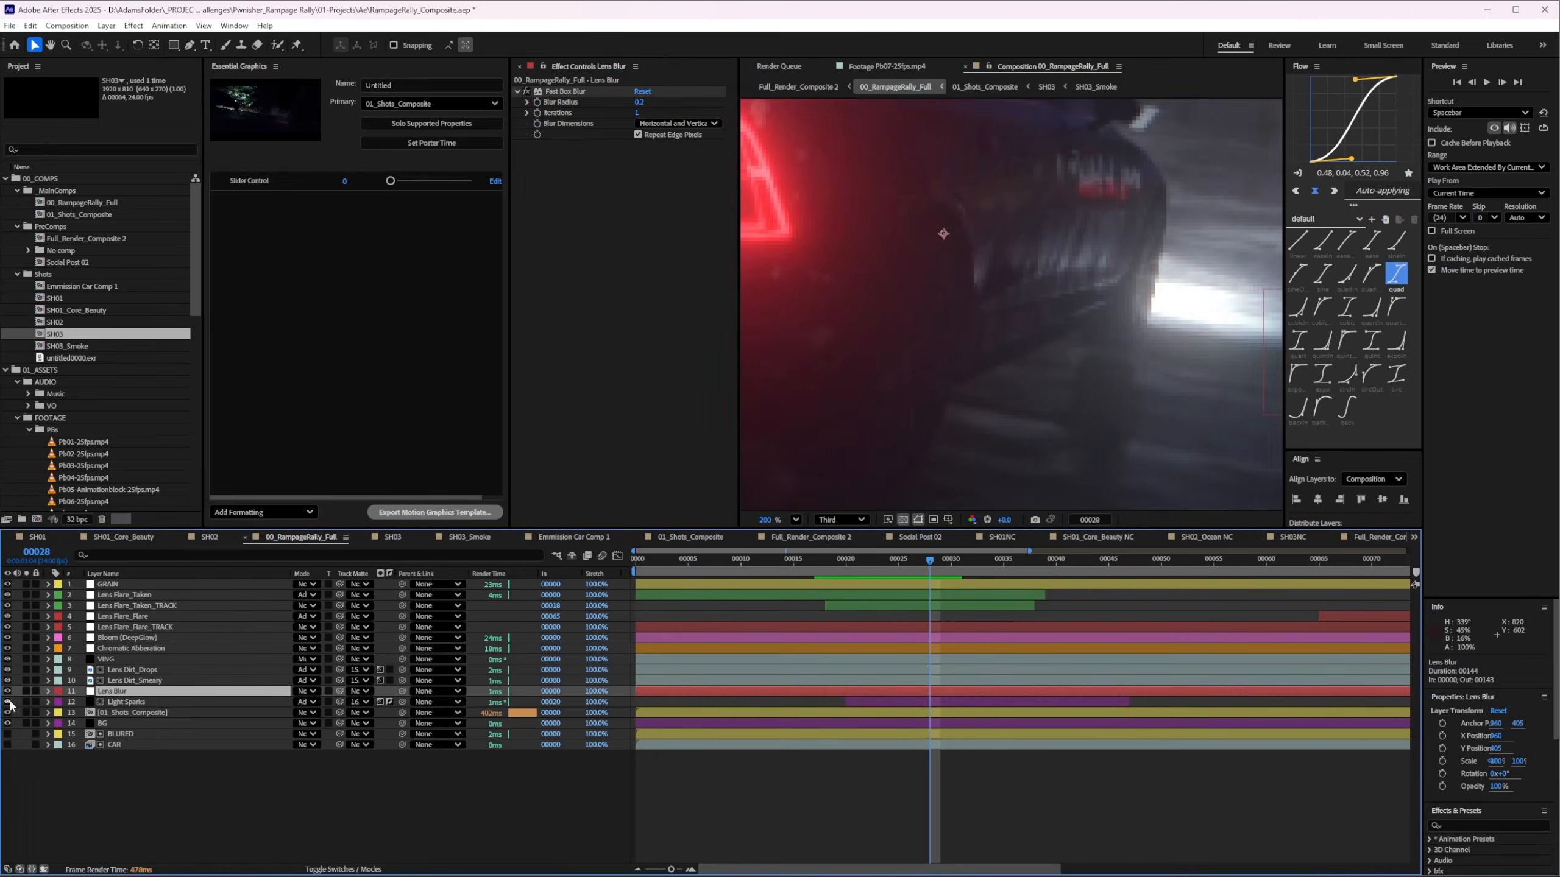
left_click(8, 692)
left_click(8, 692)
scroll(1144, 345, "down", 1)
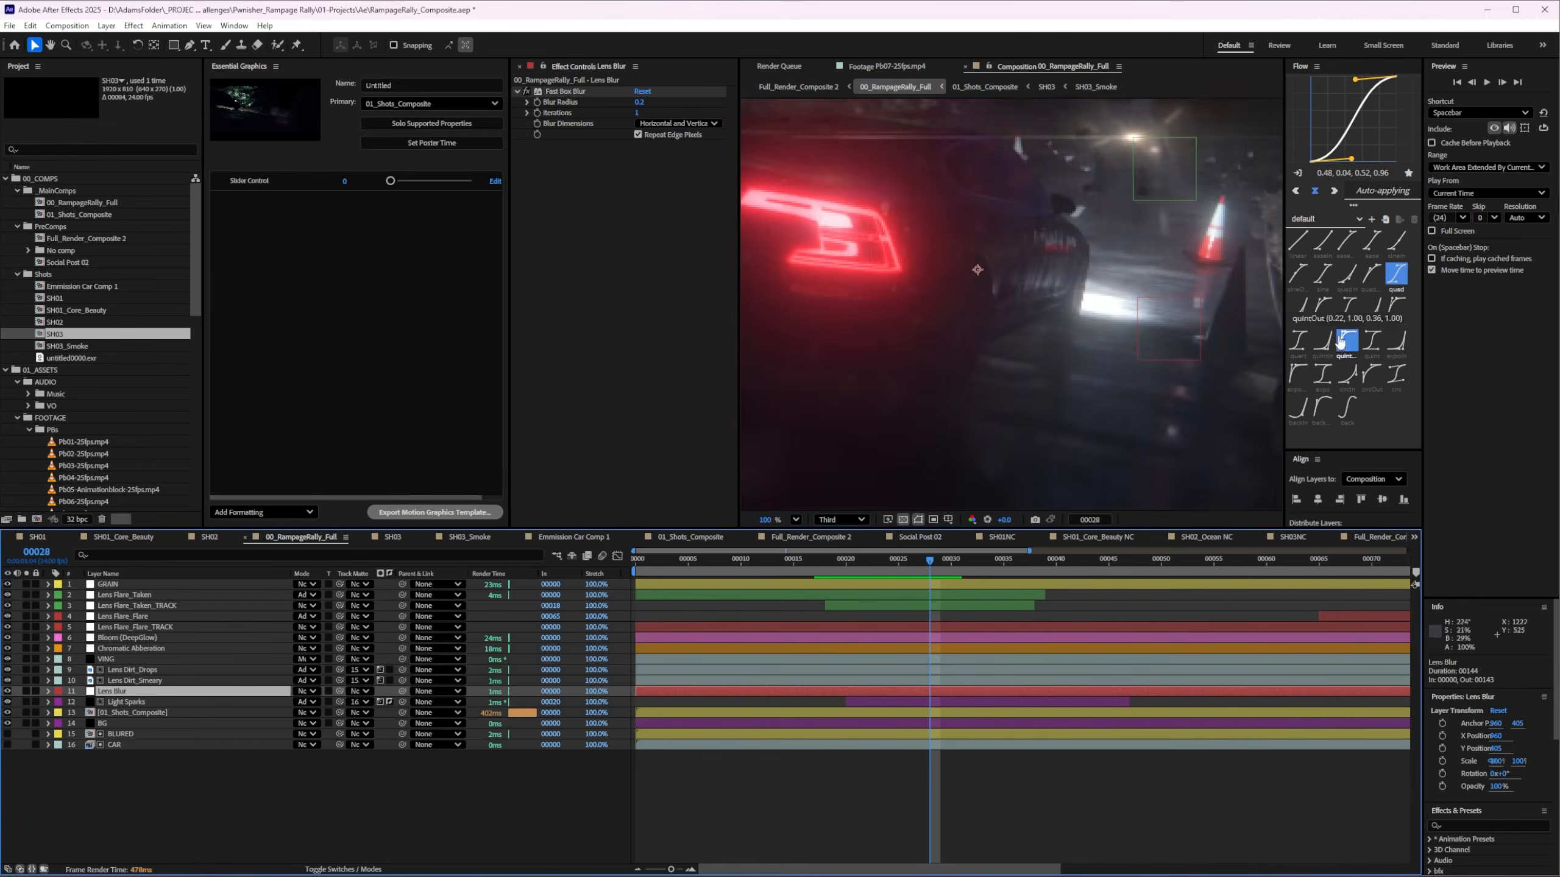
scroll(1068, 344, "down", 1)
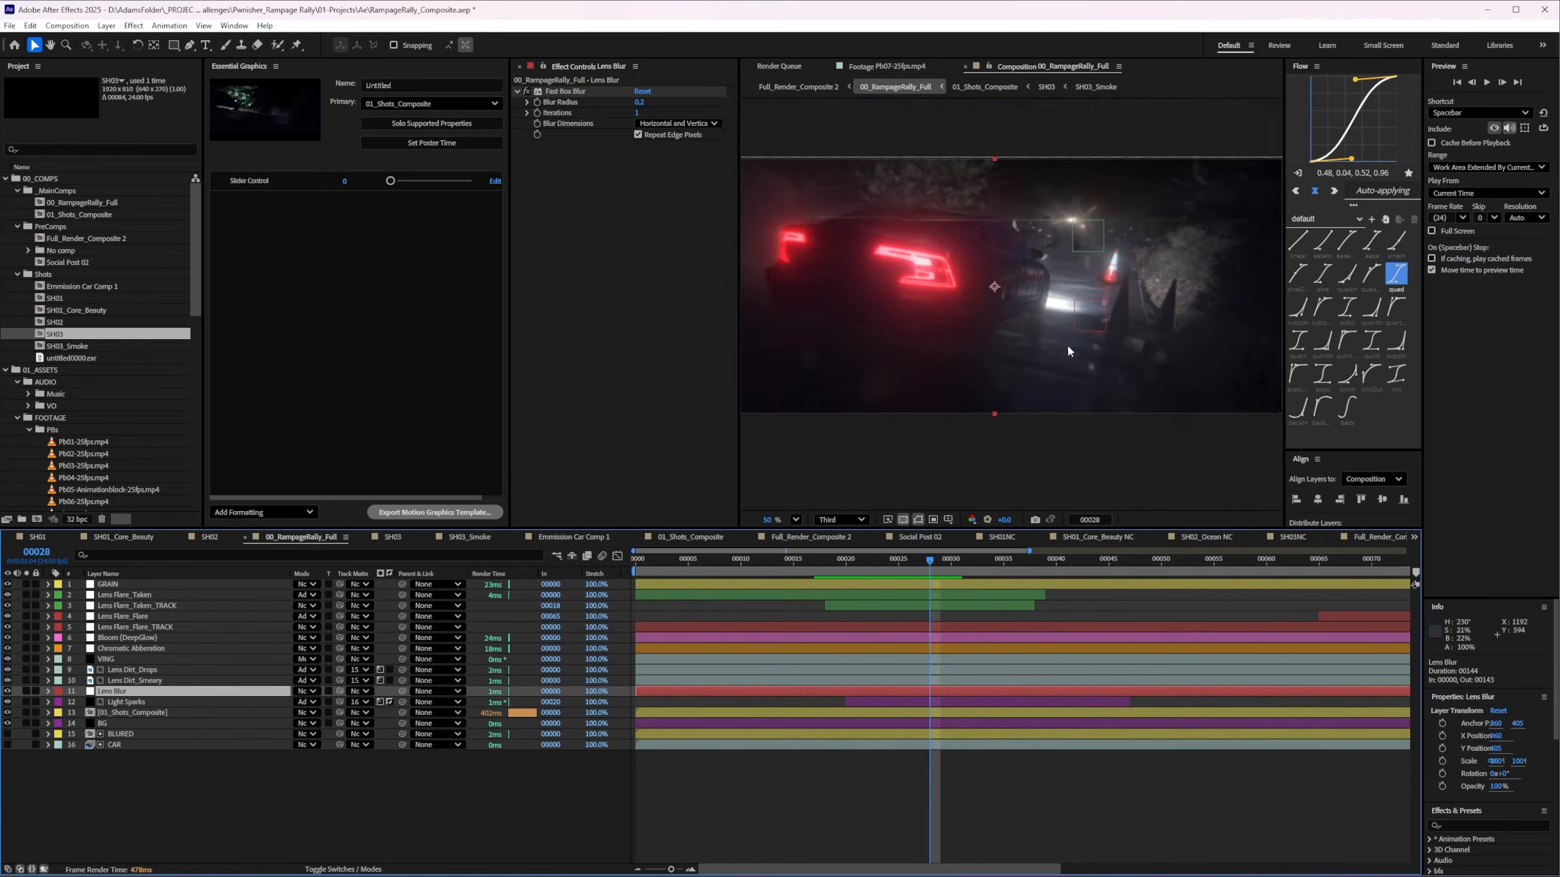
Make the BLURED layer visible, and isolate it briefly to examine the matte used by the lens dirt layers
left_click(128, 680)
left_click(154, 671)
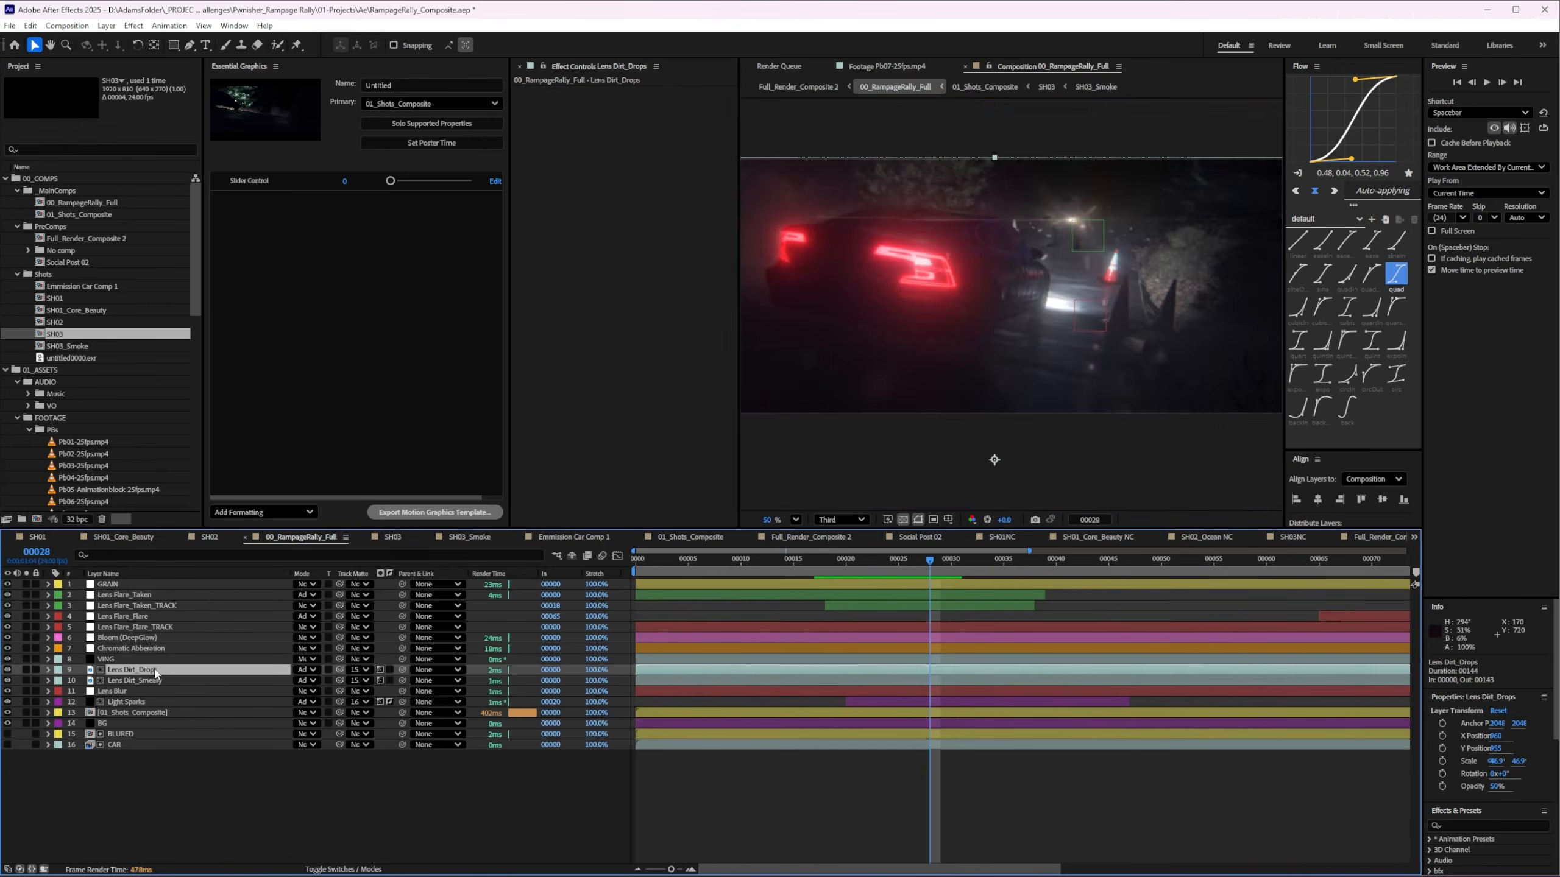
left_click(107, 733)
left_click(5, 735)
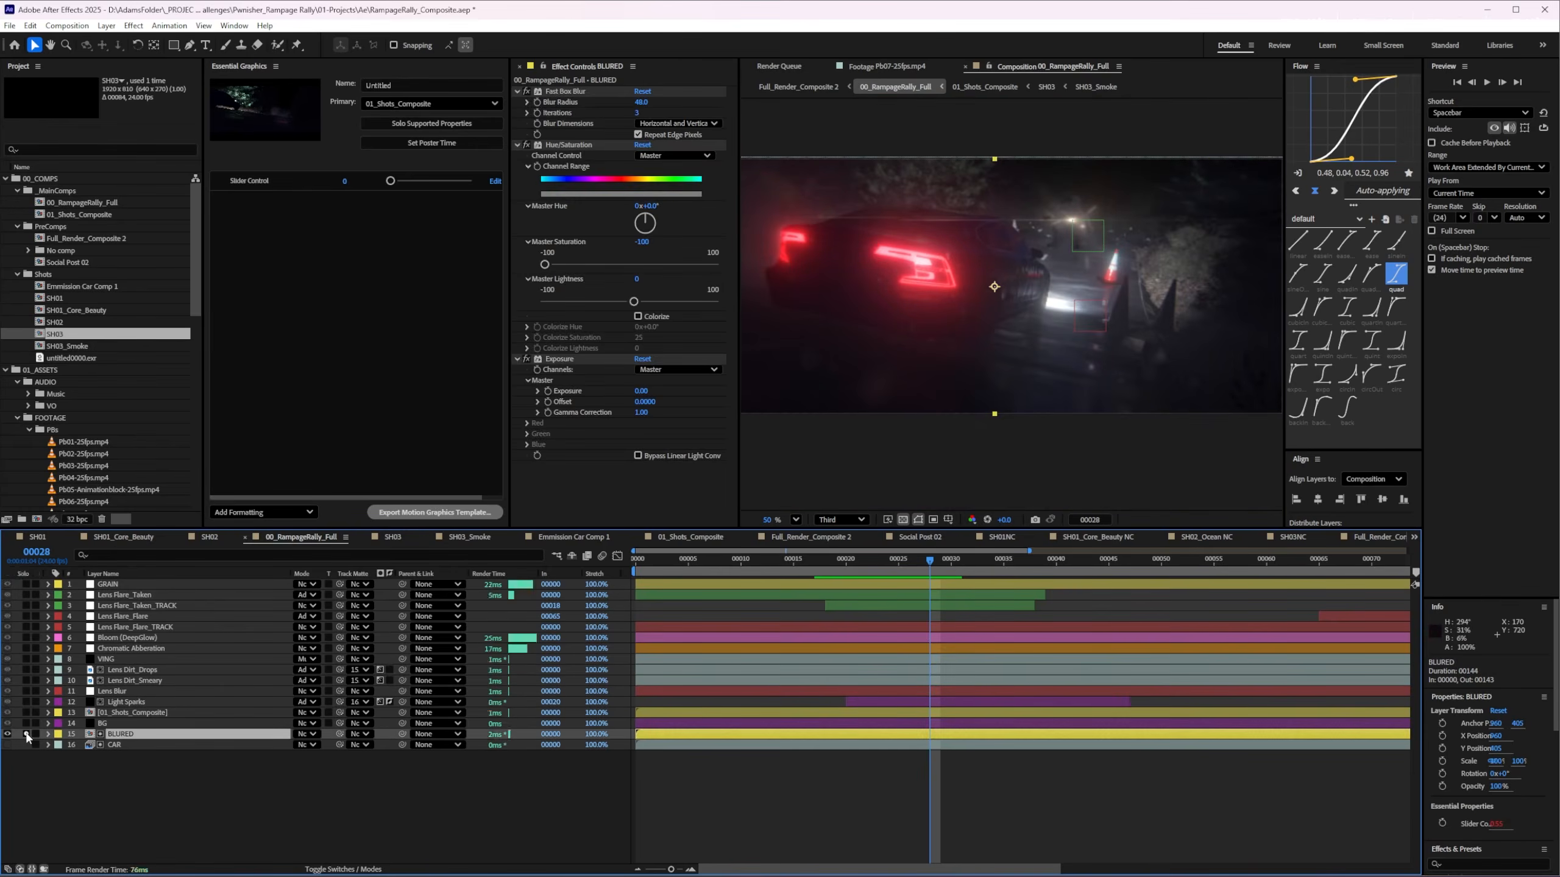
left_click(26, 734)
left_click(26, 733)
Raise the opacity of the Lens Dirt_Drops and Lens Dirt_Smeary layers to 100%
left_click(36, 681)
left_click(8, 680)
left_click(8, 680)
left_click(221, 670, "shift")
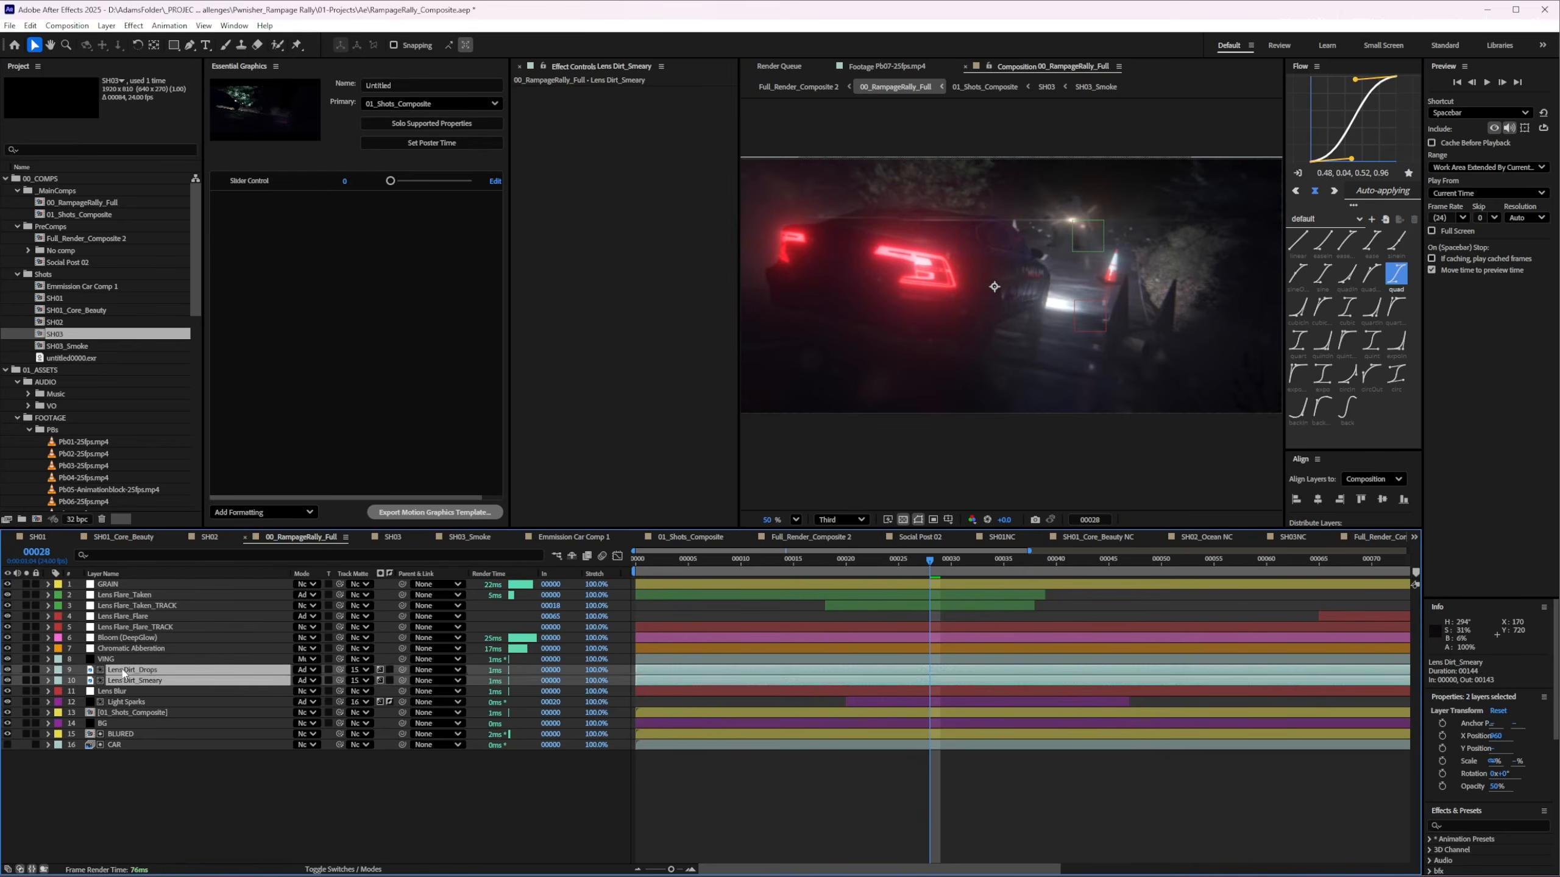
key("t")
left_click_drag(300, 679, 727, 649)
Inspect the lens dirt around the taillights with the Lens Dirt_Drops layer hidden and shown
scroll(967, 320, "up", 1)
scroll(966, 321, "down", 1)
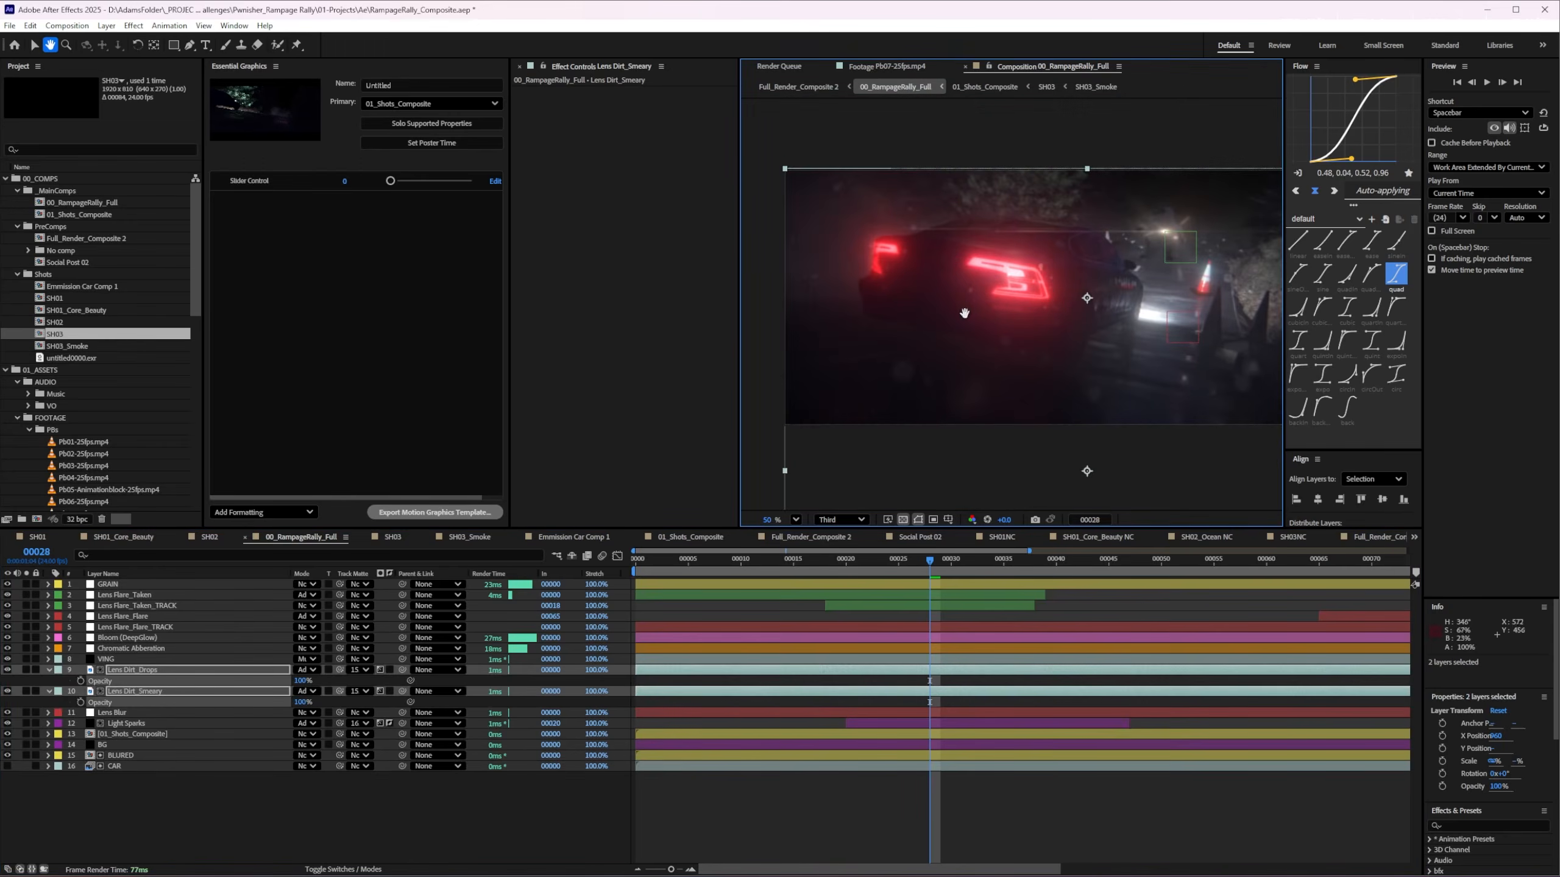
scroll(958, 310, "up", 1)
middle_click_drag(870, 279, 1009, 352)
scroll(950, 358, "down", 1)
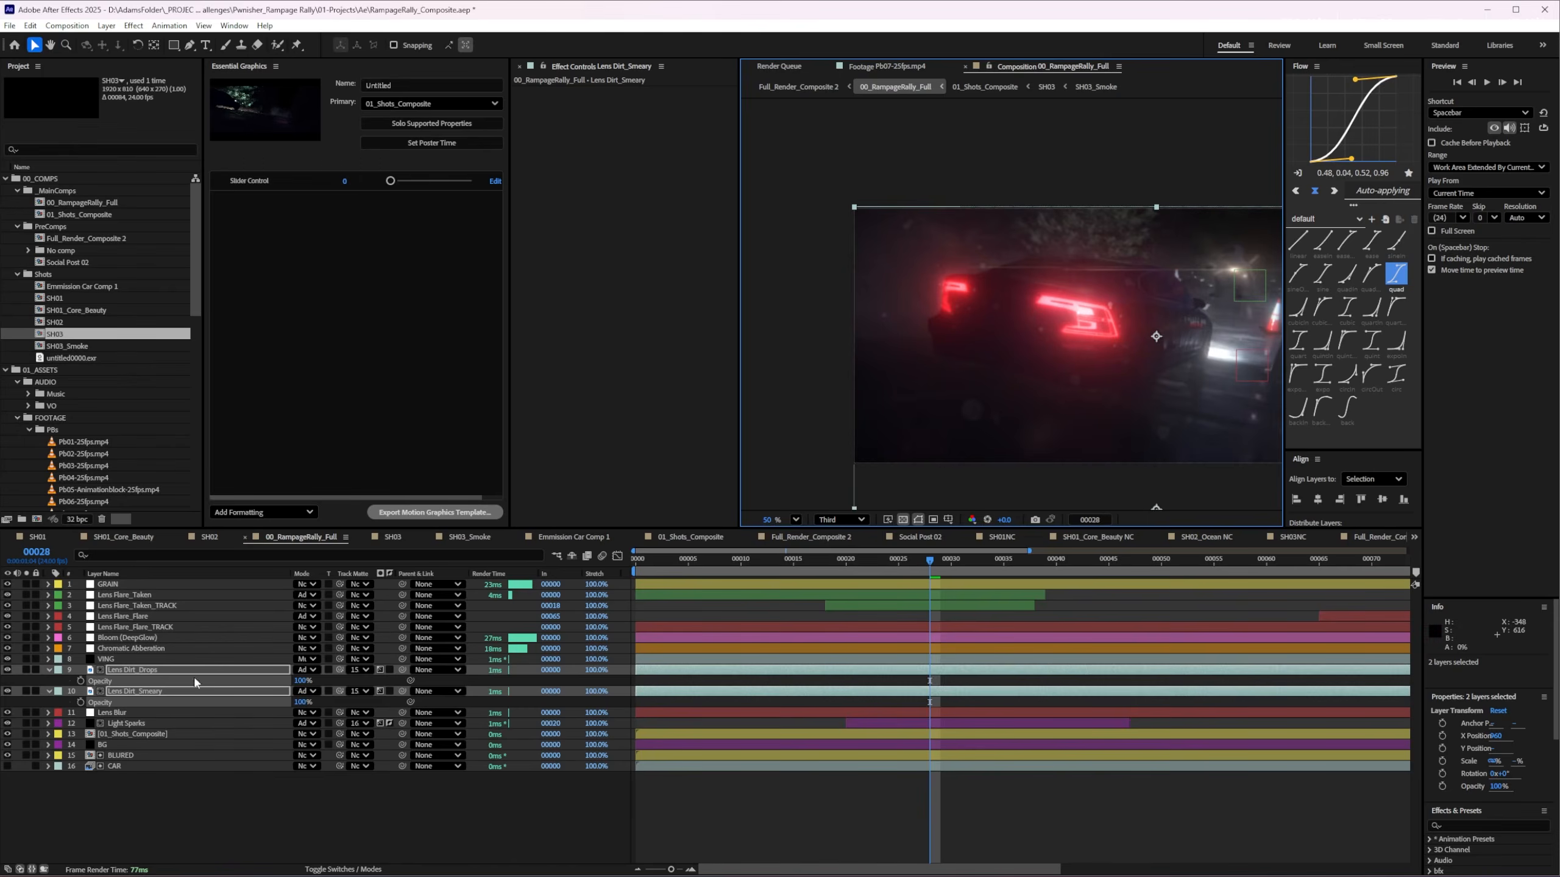
left_click(8, 670)
left_click(8, 670)
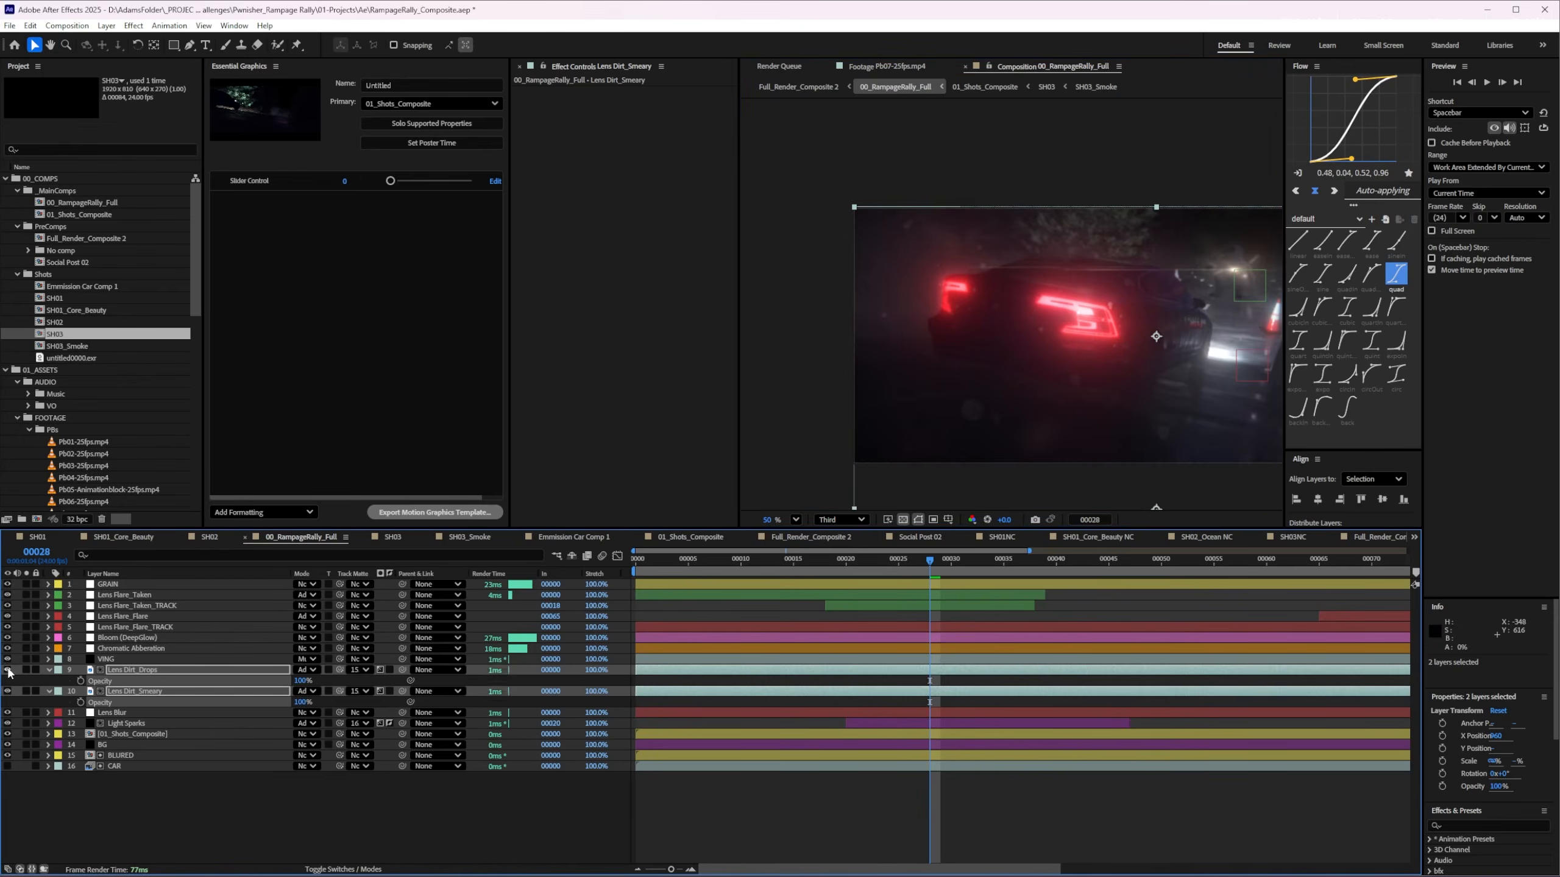
Compare the frame with the Lens Dirt_Smeary layer hidden and shown
left_click(122, 691)
left_click(8, 670)
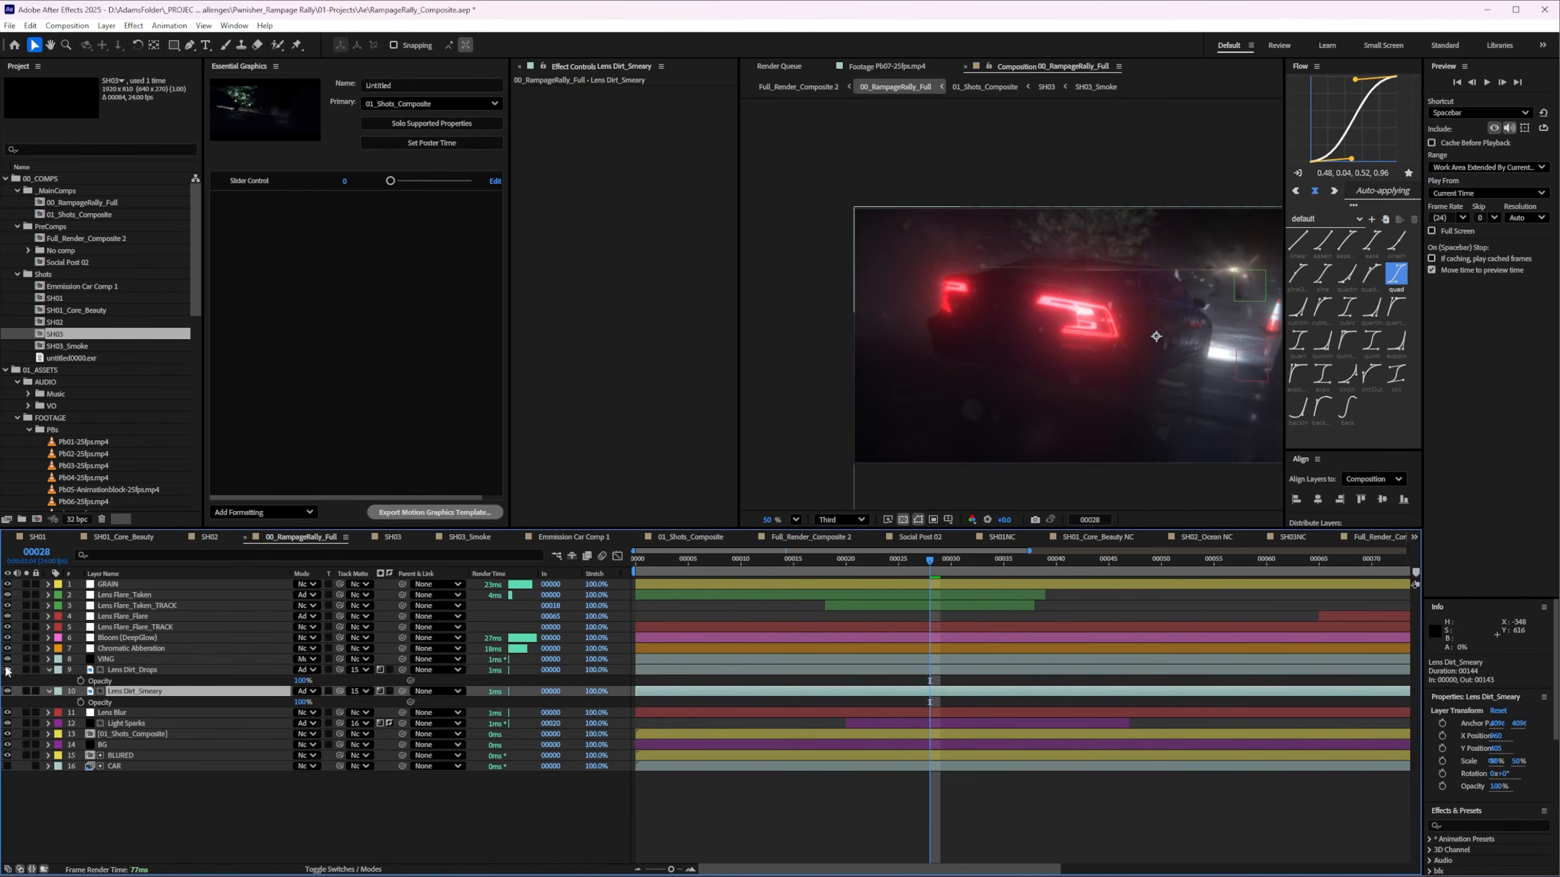
left_click(34, 691)
left_click(9, 691)
left_click(9, 691)
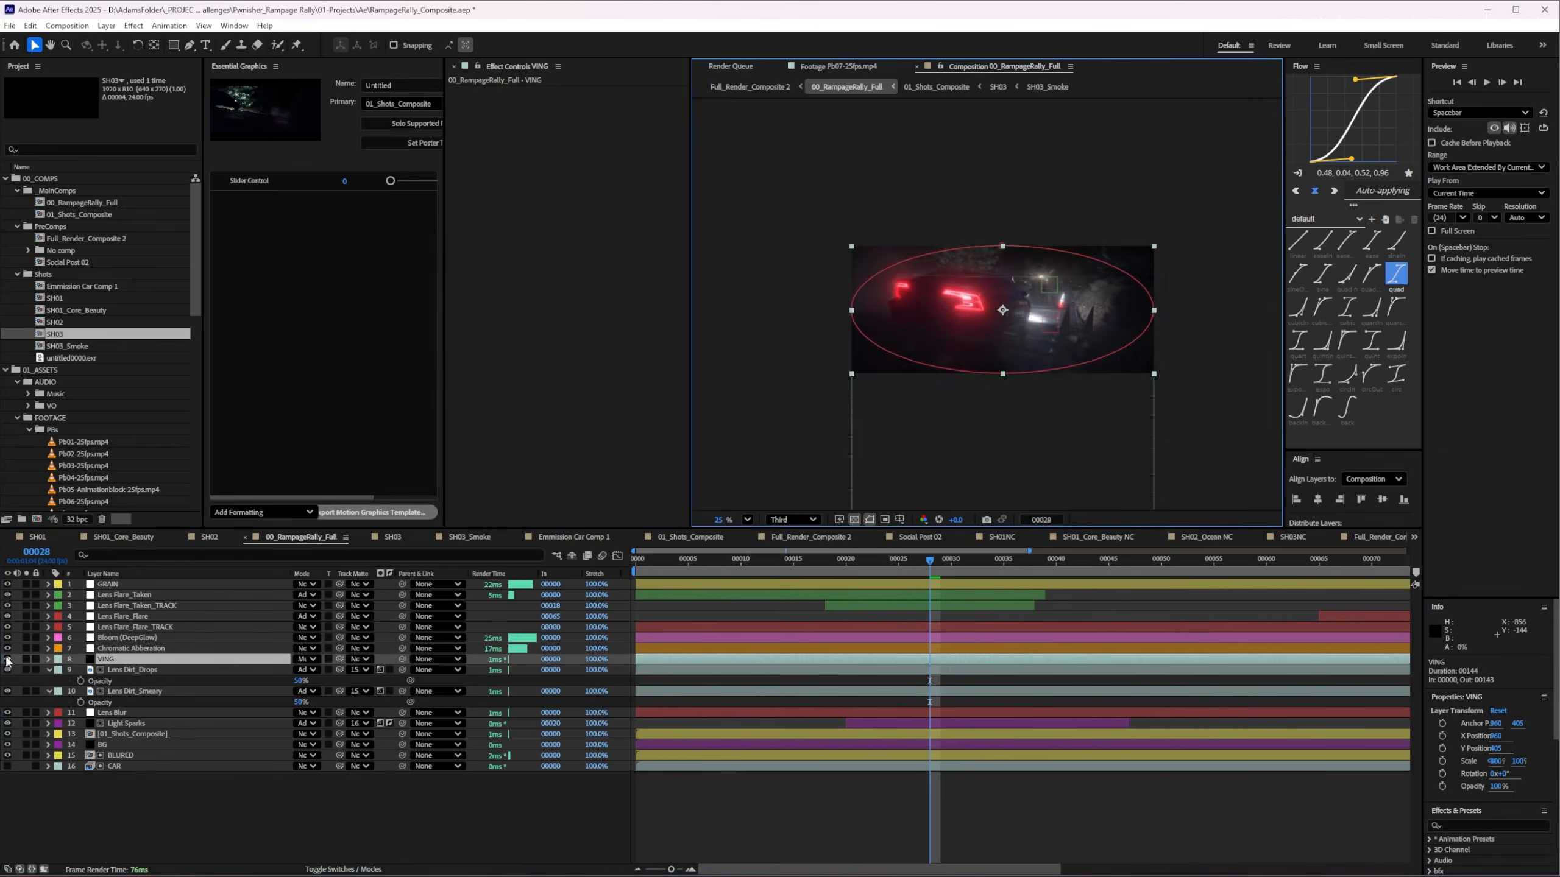
Compare the frame's edges with the VING vignette layer hidden and shown
left_click(6, 658)
left_click(6, 658)
left_click(7, 659)
left_click(7, 659)
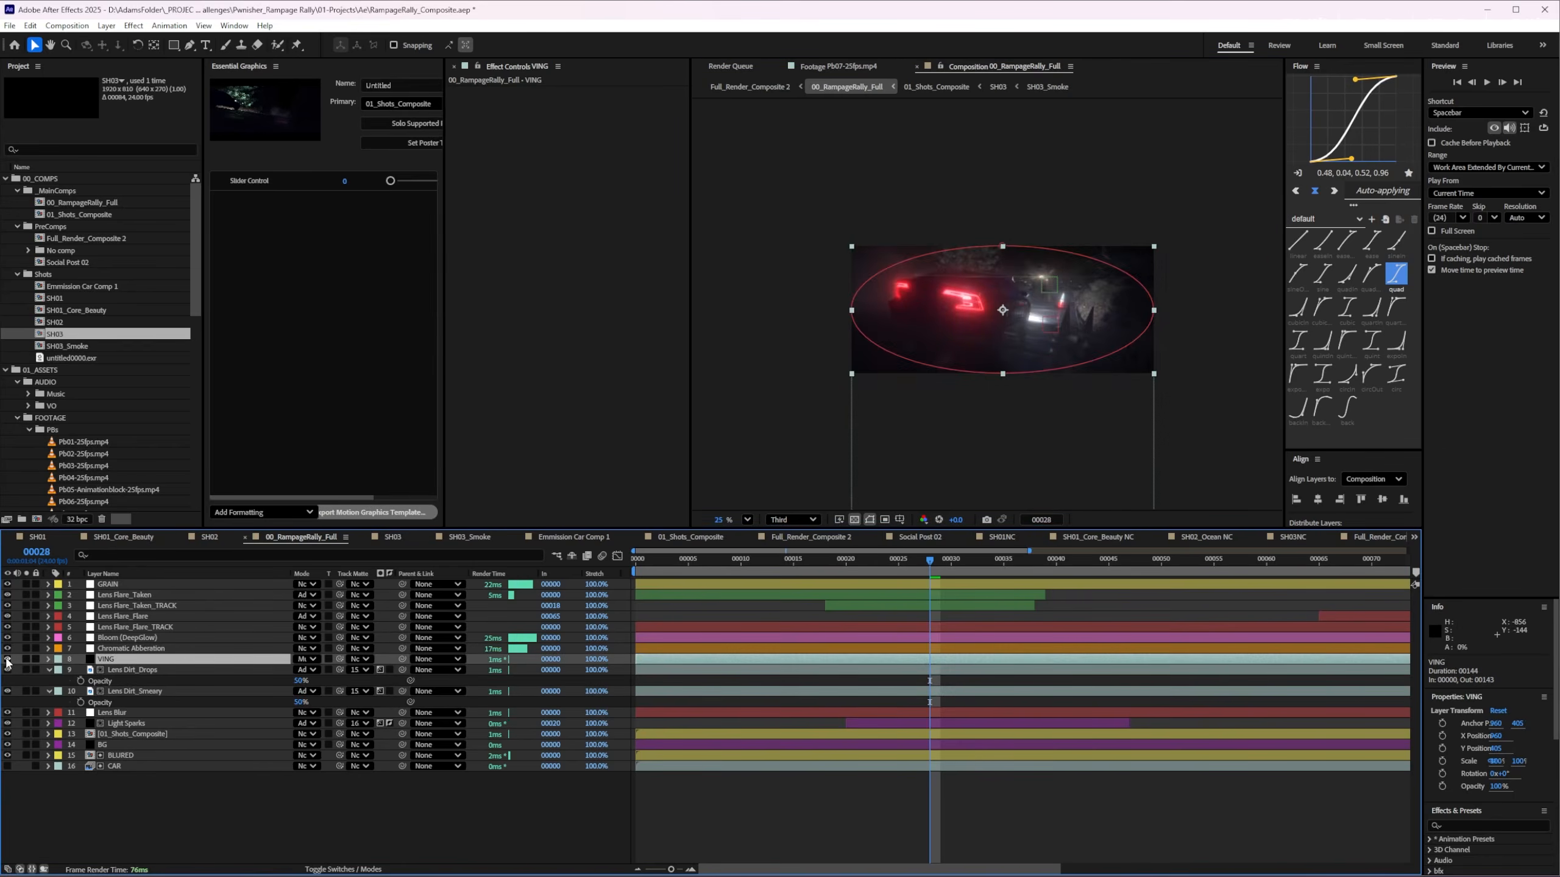
Compare the image at 100% magnification with the Chromatic Abberation layer hidden and shown
left_click(113, 650)
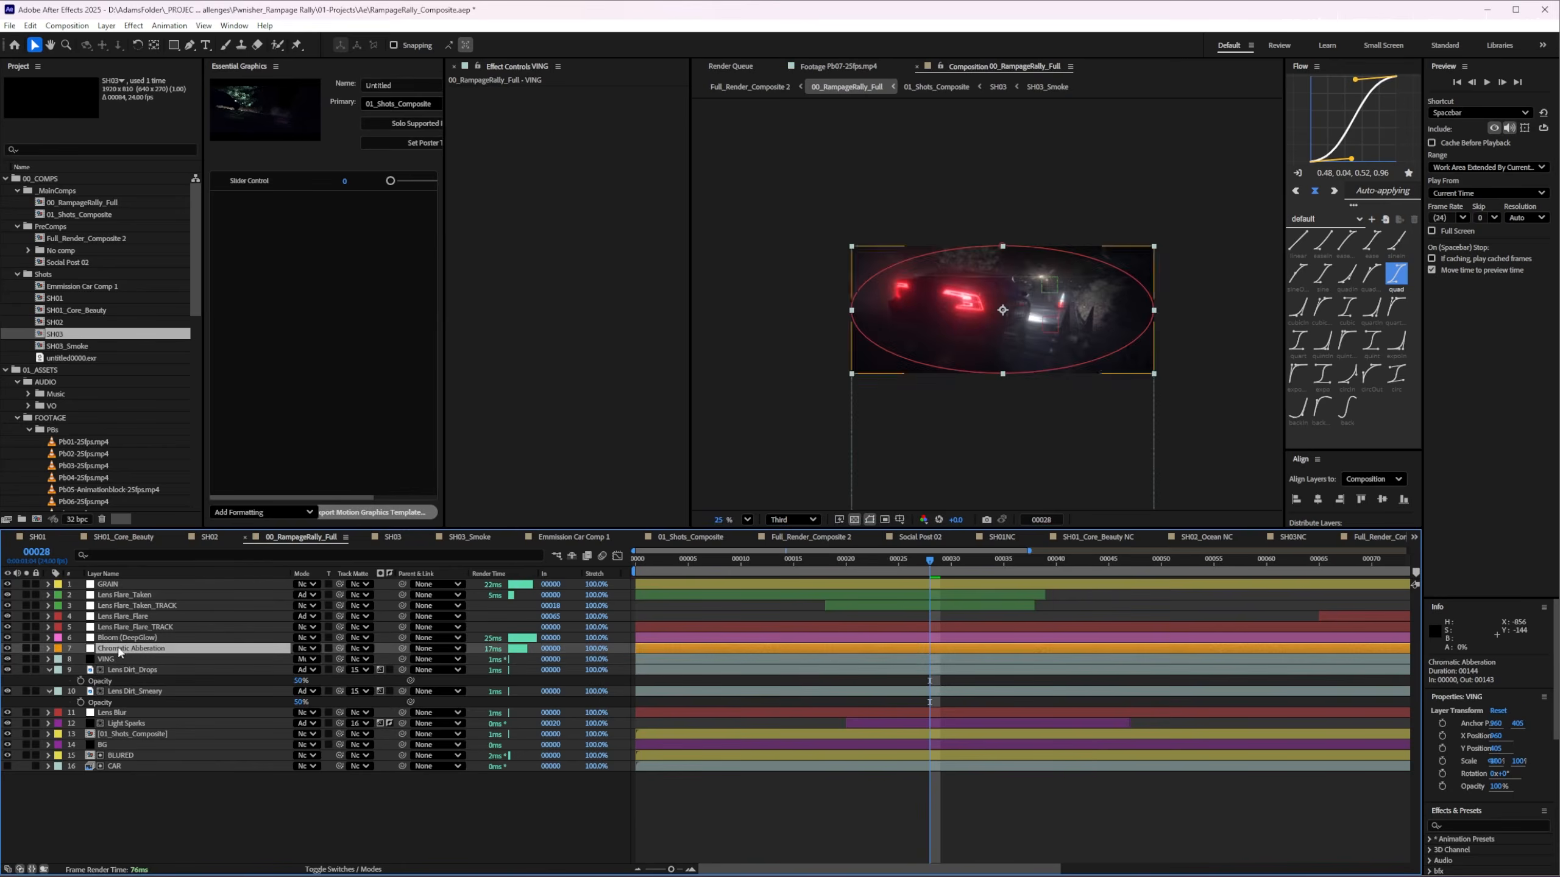
left_click(8, 648)
left_click(7, 648)
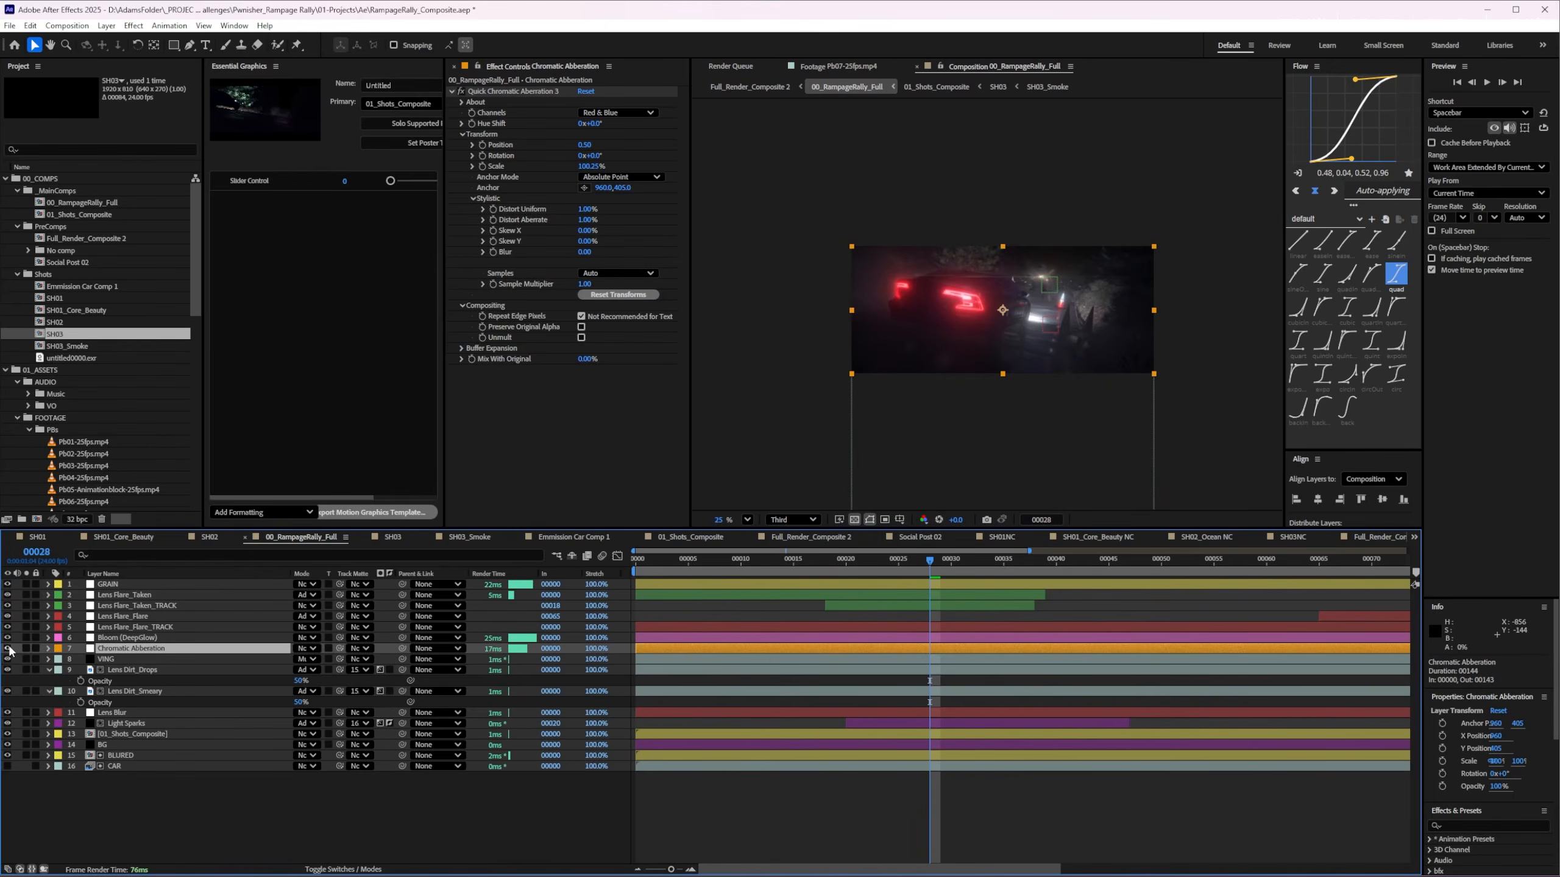
key("period")
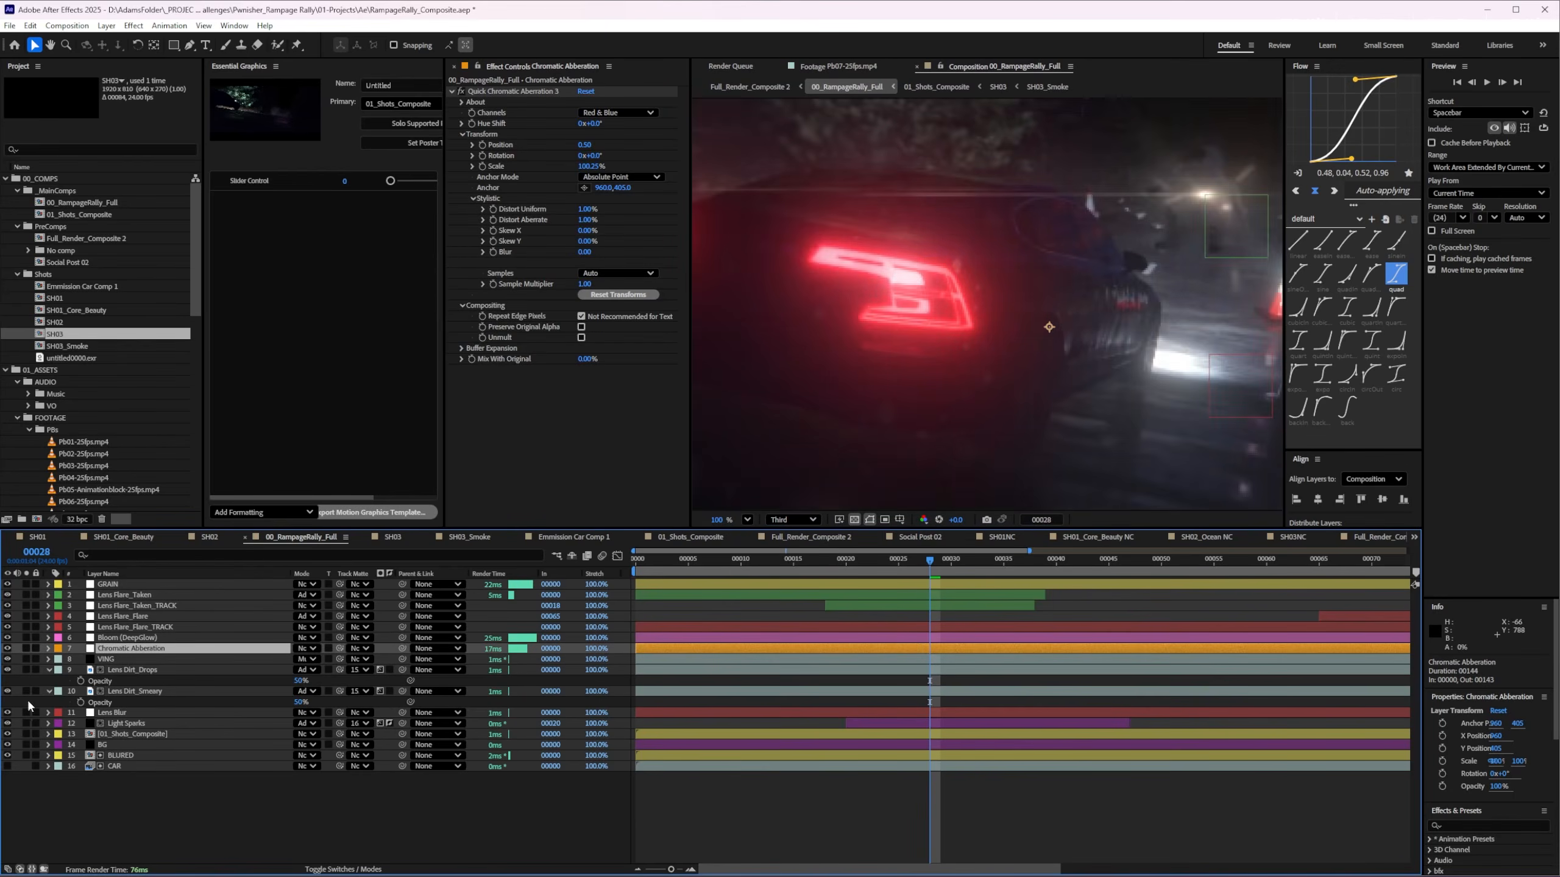
left_click(7, 648)
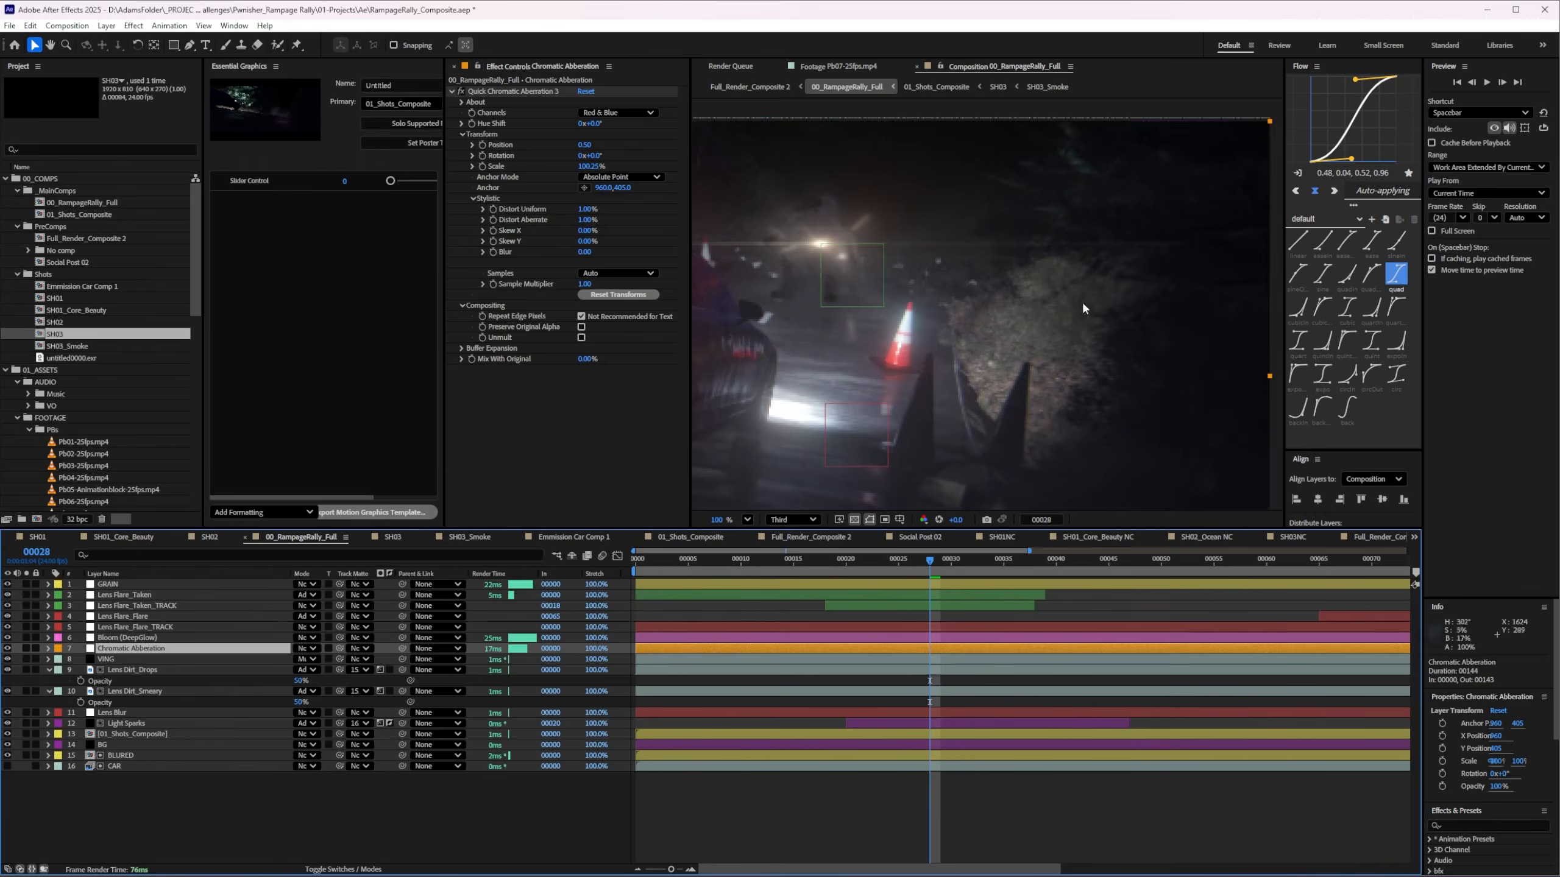
Compare the taillights' glow at frame 28 with the Bloom (DeepGlow) layer hidden and shown
scroll(1083, 306, "down", 1)
left_click(129, 638)
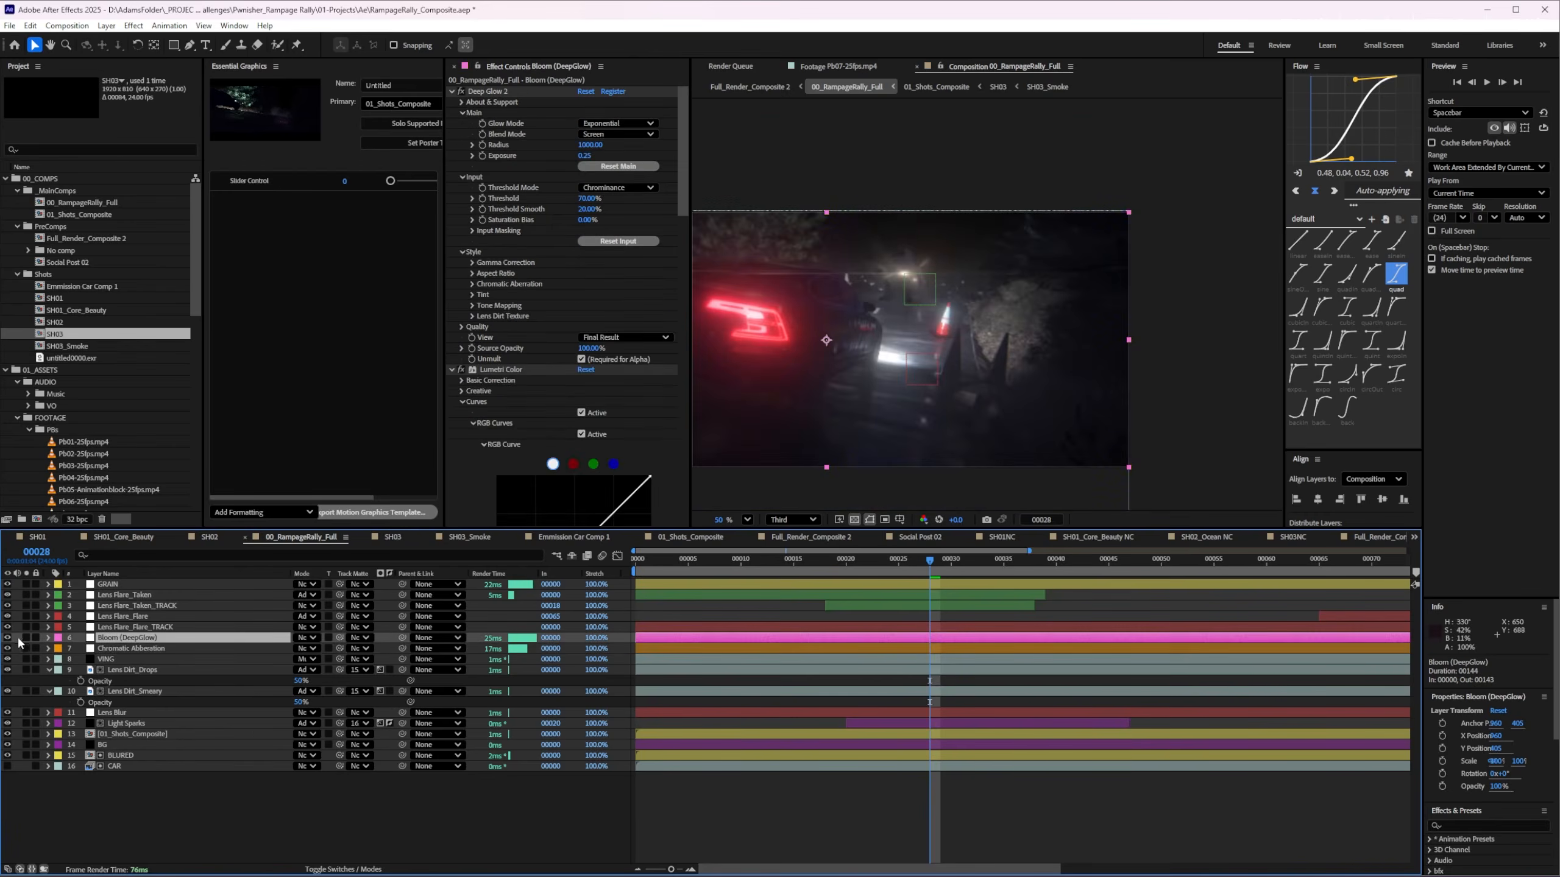
middle_click_drag(901, 331, 1043, 304)
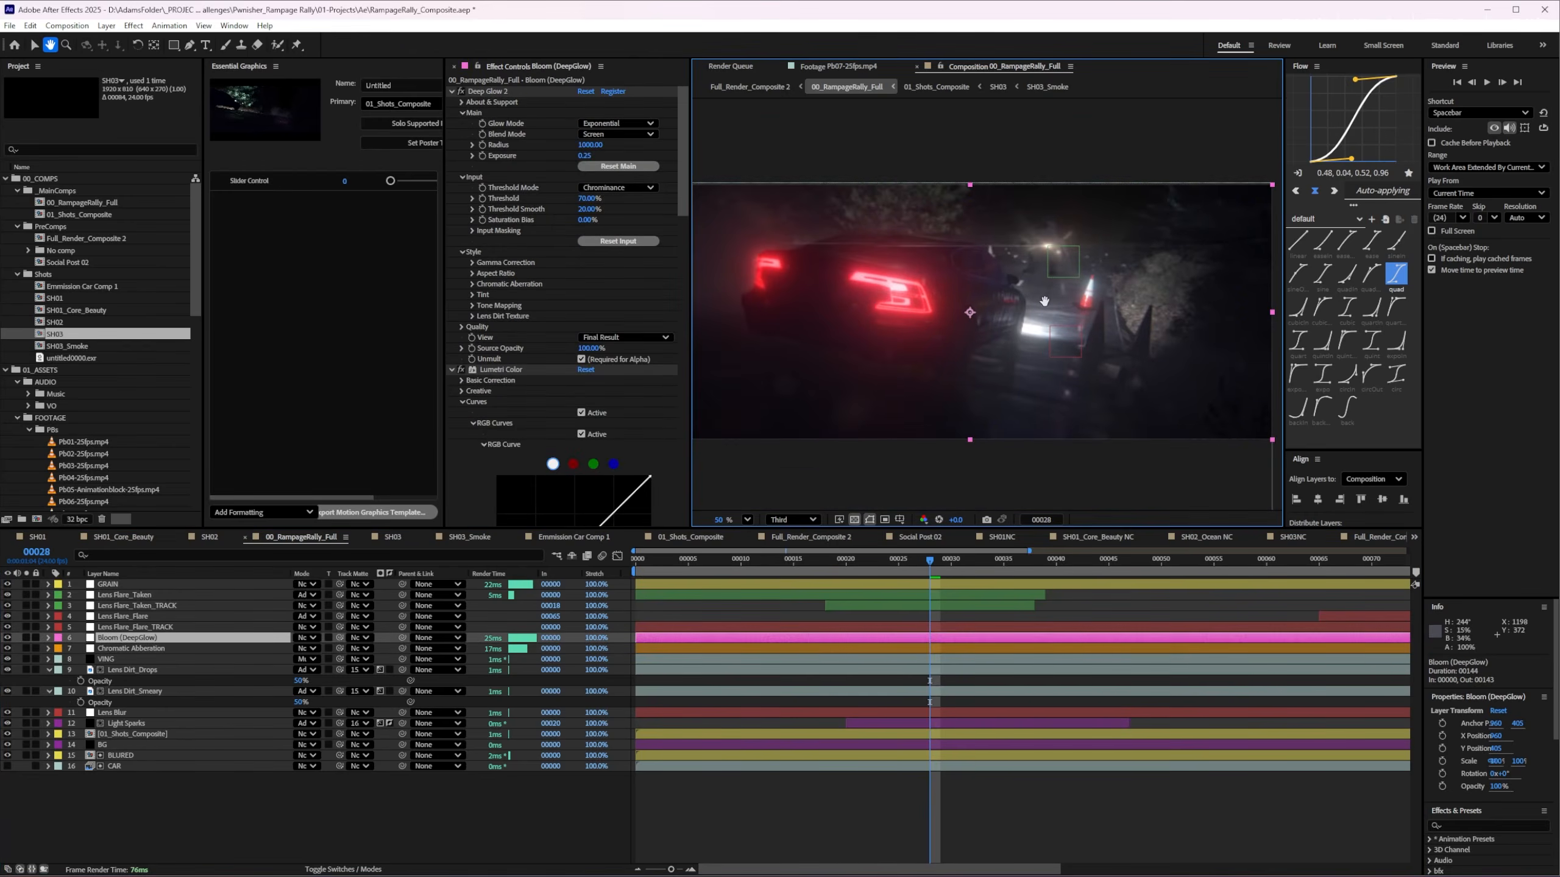
left_click(7, 638)
left_click(7, 638)
left_click(7, 638)
left_click(7, 638)
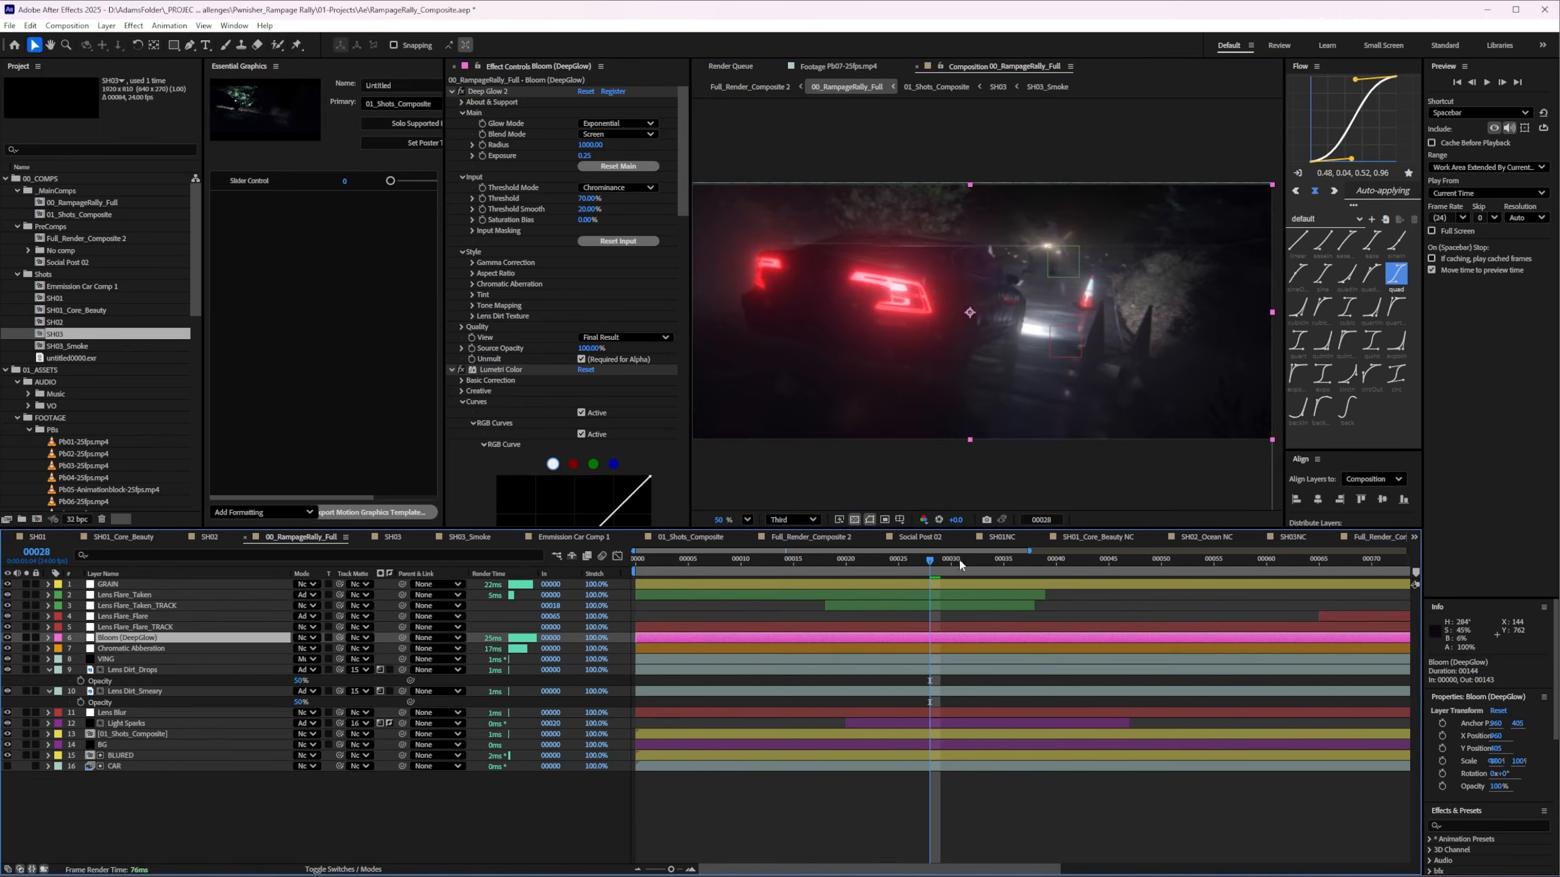
Compare the Bloom (DeepGlow) layer's effect at frame 57, and scrub back to frame 25
left_click(1234, 559)
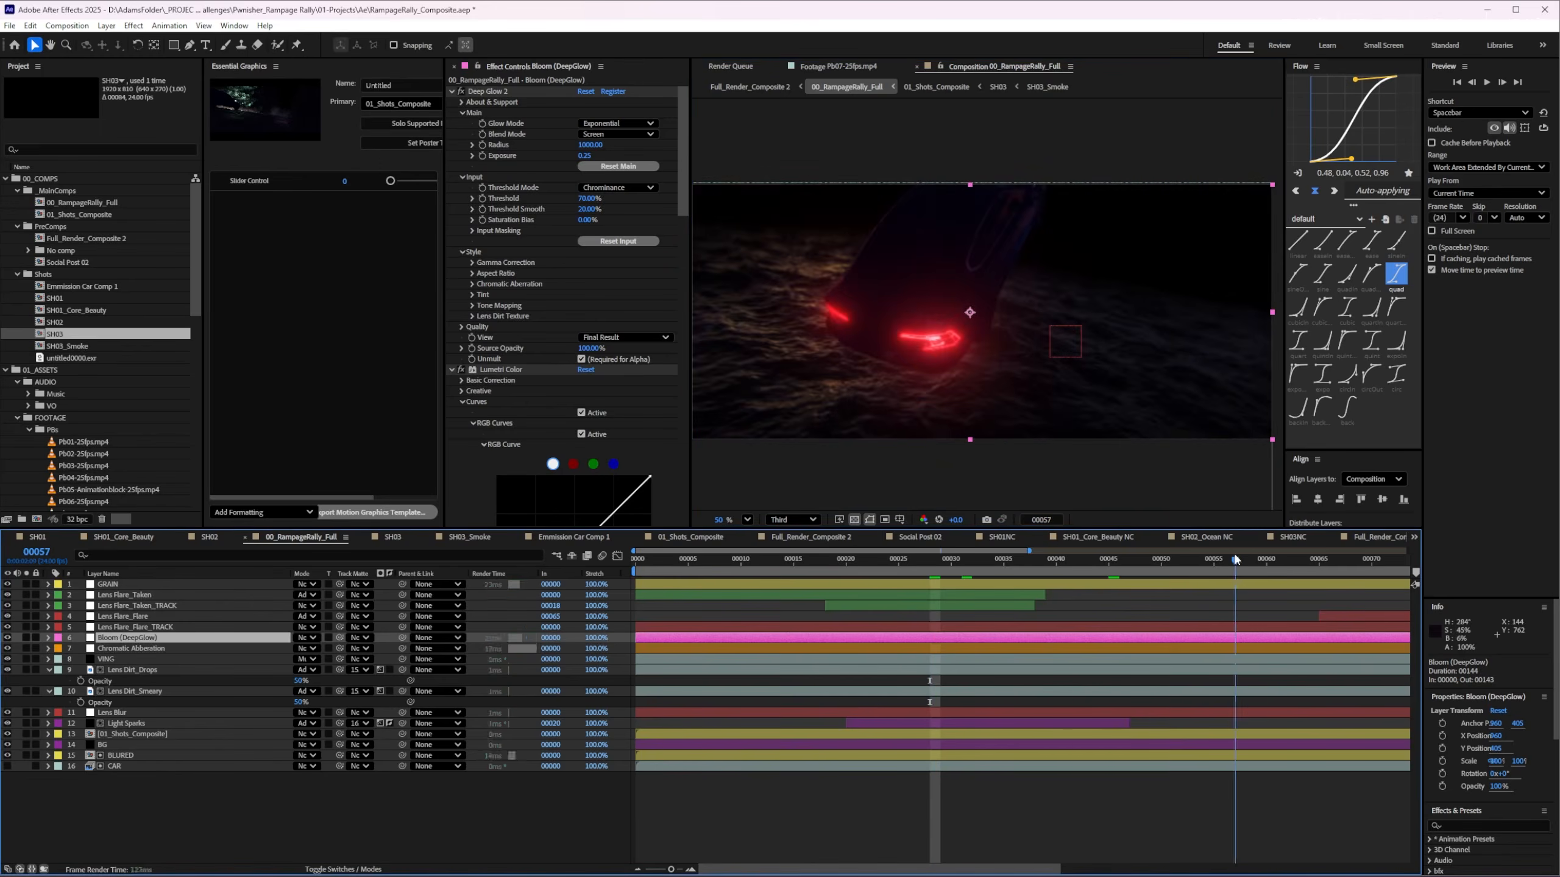
left_click(8, 638)
left_click(7, 638)
left_click_drag(1095, 564, 903, 572)
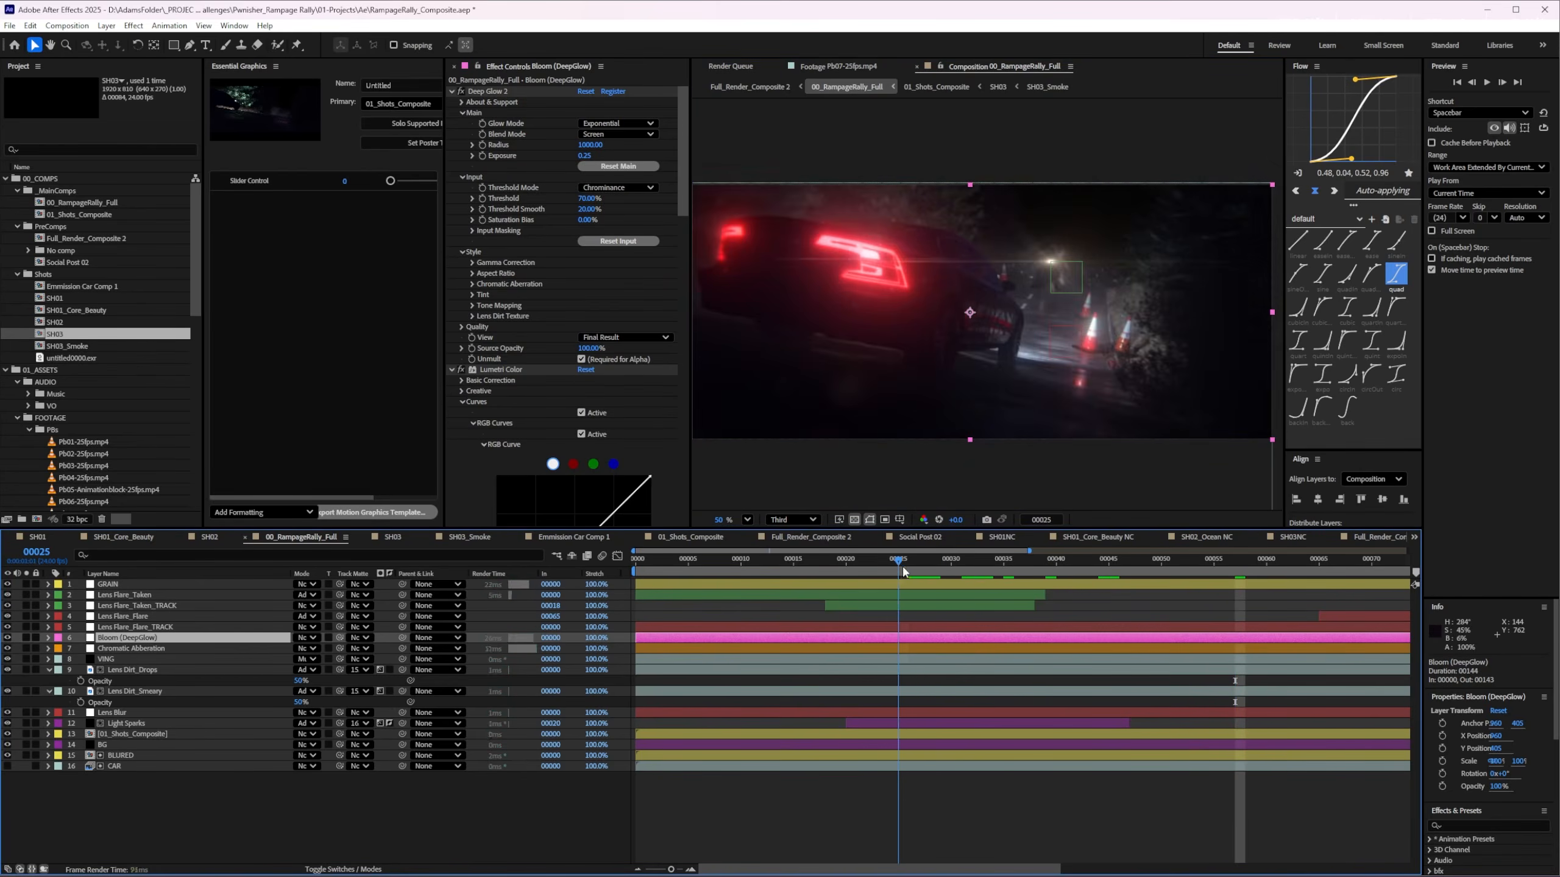
Examine the Lens Flare_Flare_TRACK motion path and the Lens Flare_Flare layer's Optical Flares settings, and scrub to frame 69
left_click(131, 628)
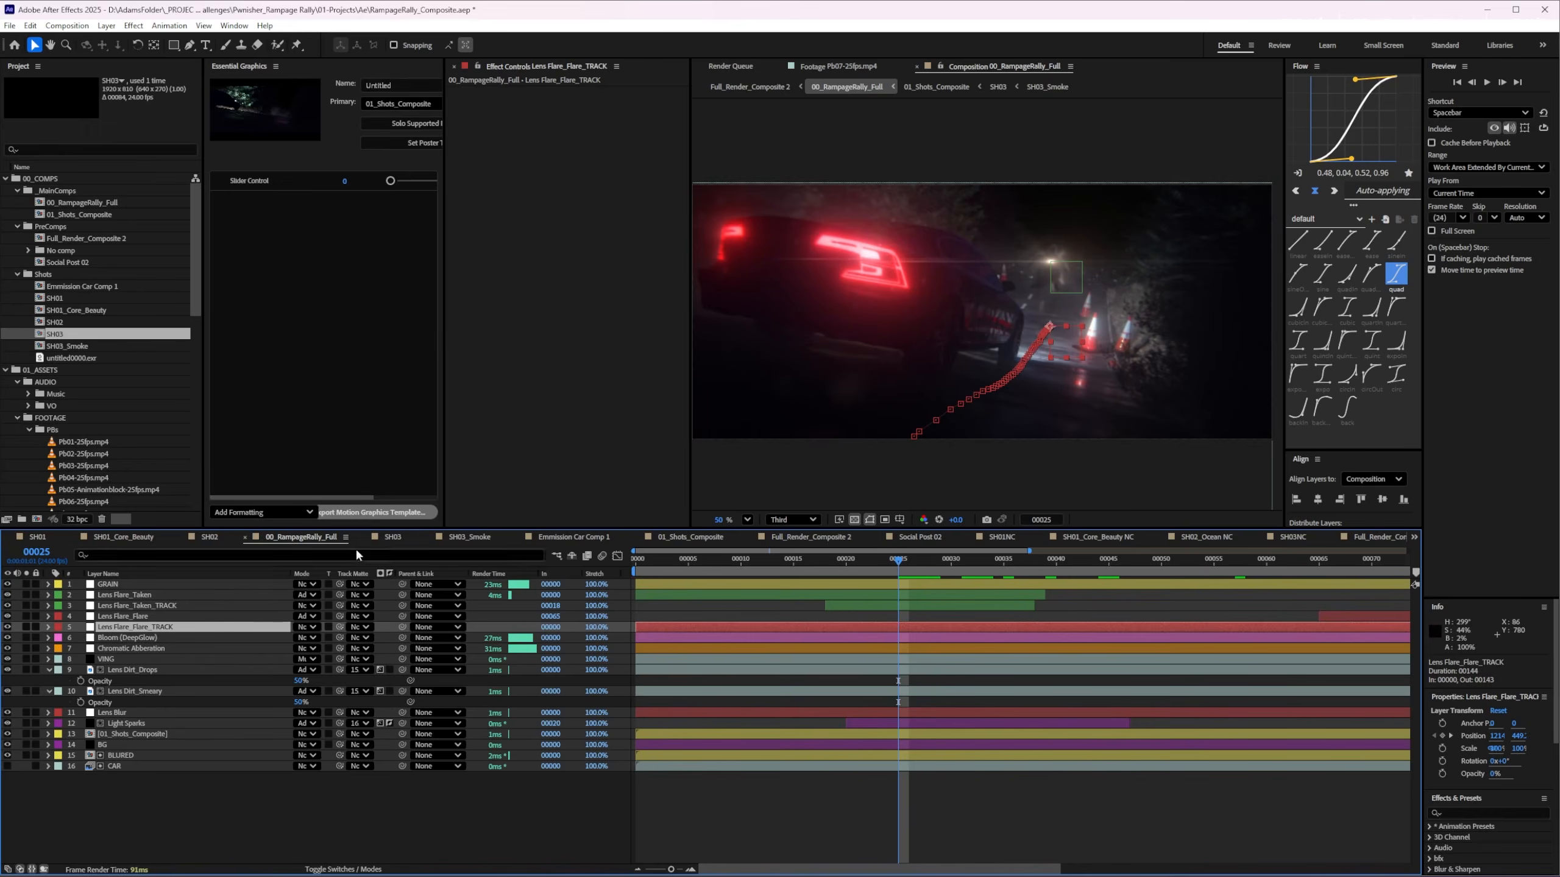
left_click(130, 616)
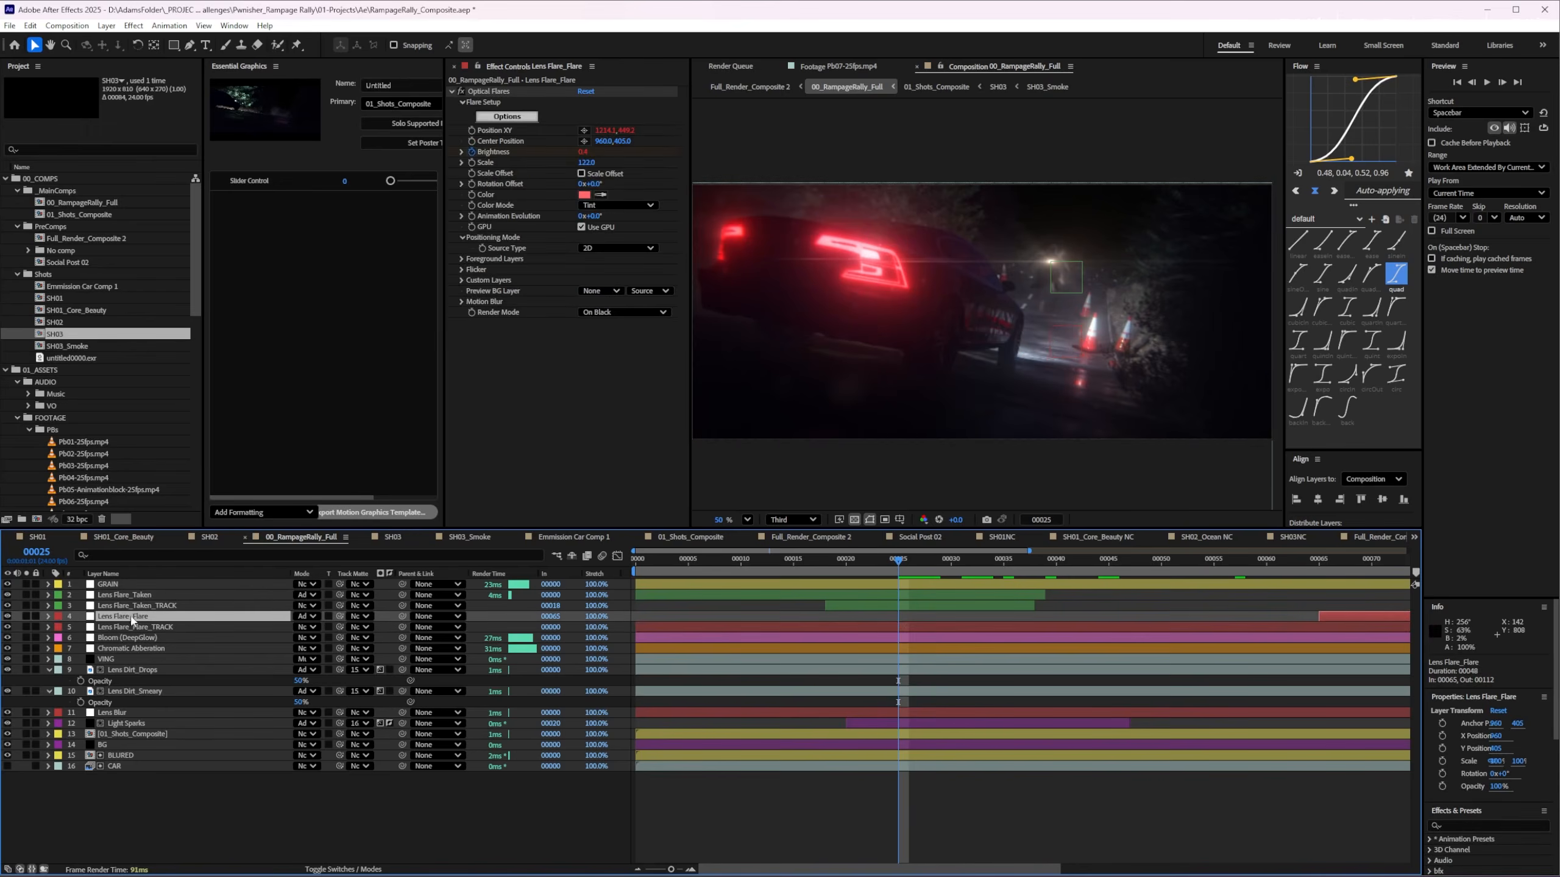
left_click_drag(927, 561, 1361, 547)
scroll(1296, 561, "down", 1, "alt")
scroll(1295, 562, "down", 3, "alt")
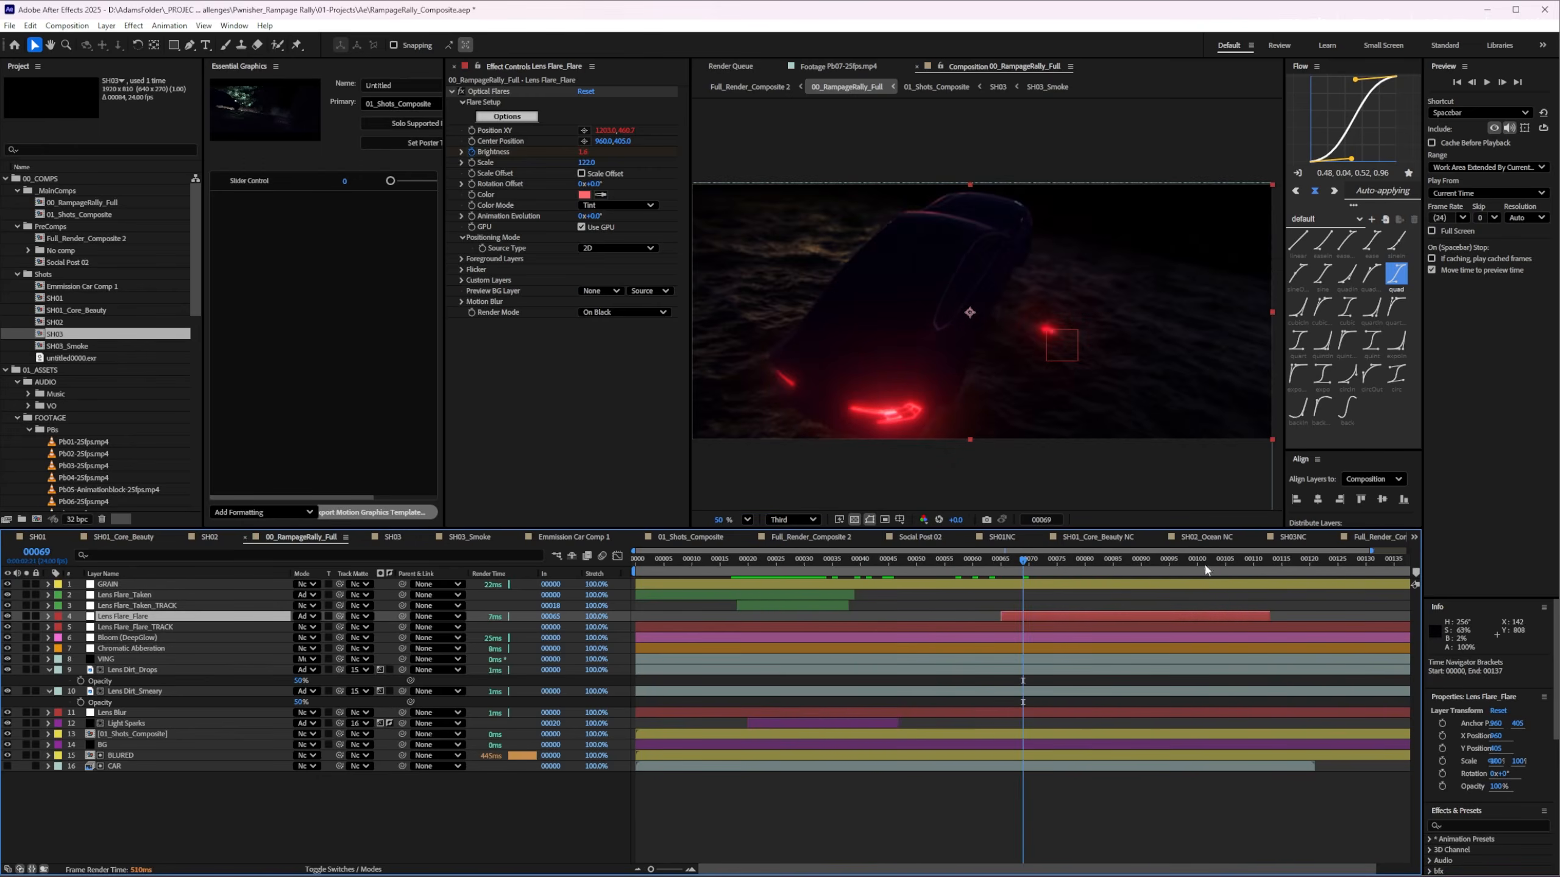
Compare the red flare at frame 86 with the Lens Flare_Flare layer hidden and shown
left_click(1118, 561)
left_click(130, 607)
left_click(126, 616)
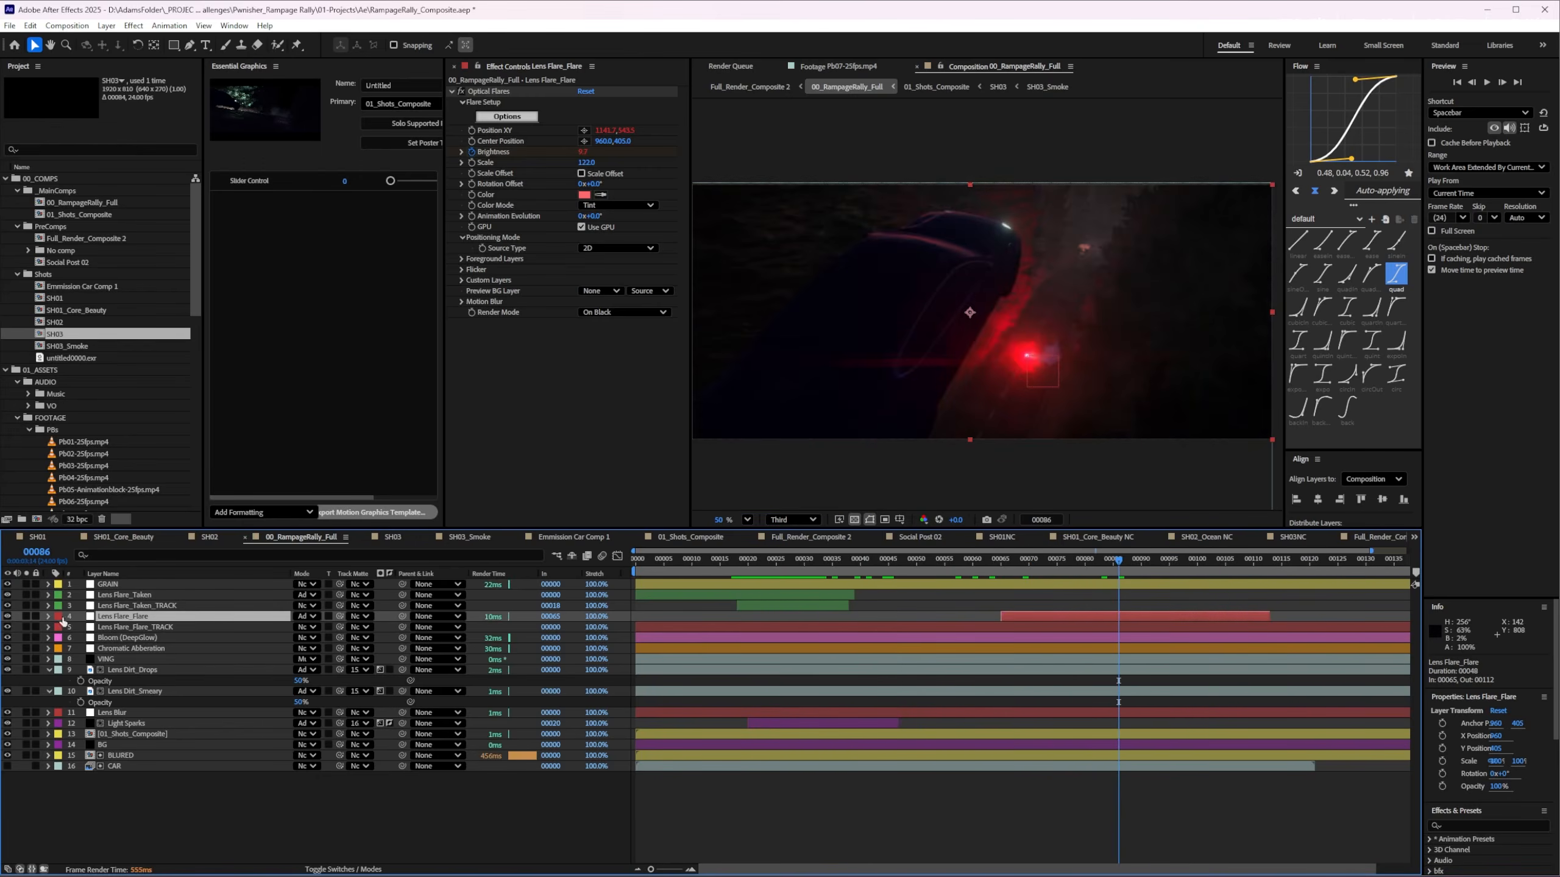
left_click(7, 616)
left_click(8, 616)
Compare frame 24 with the Lens Flare_Taken layer hidden and shown, and scrub forward to frame 32
left_click(124, 595)
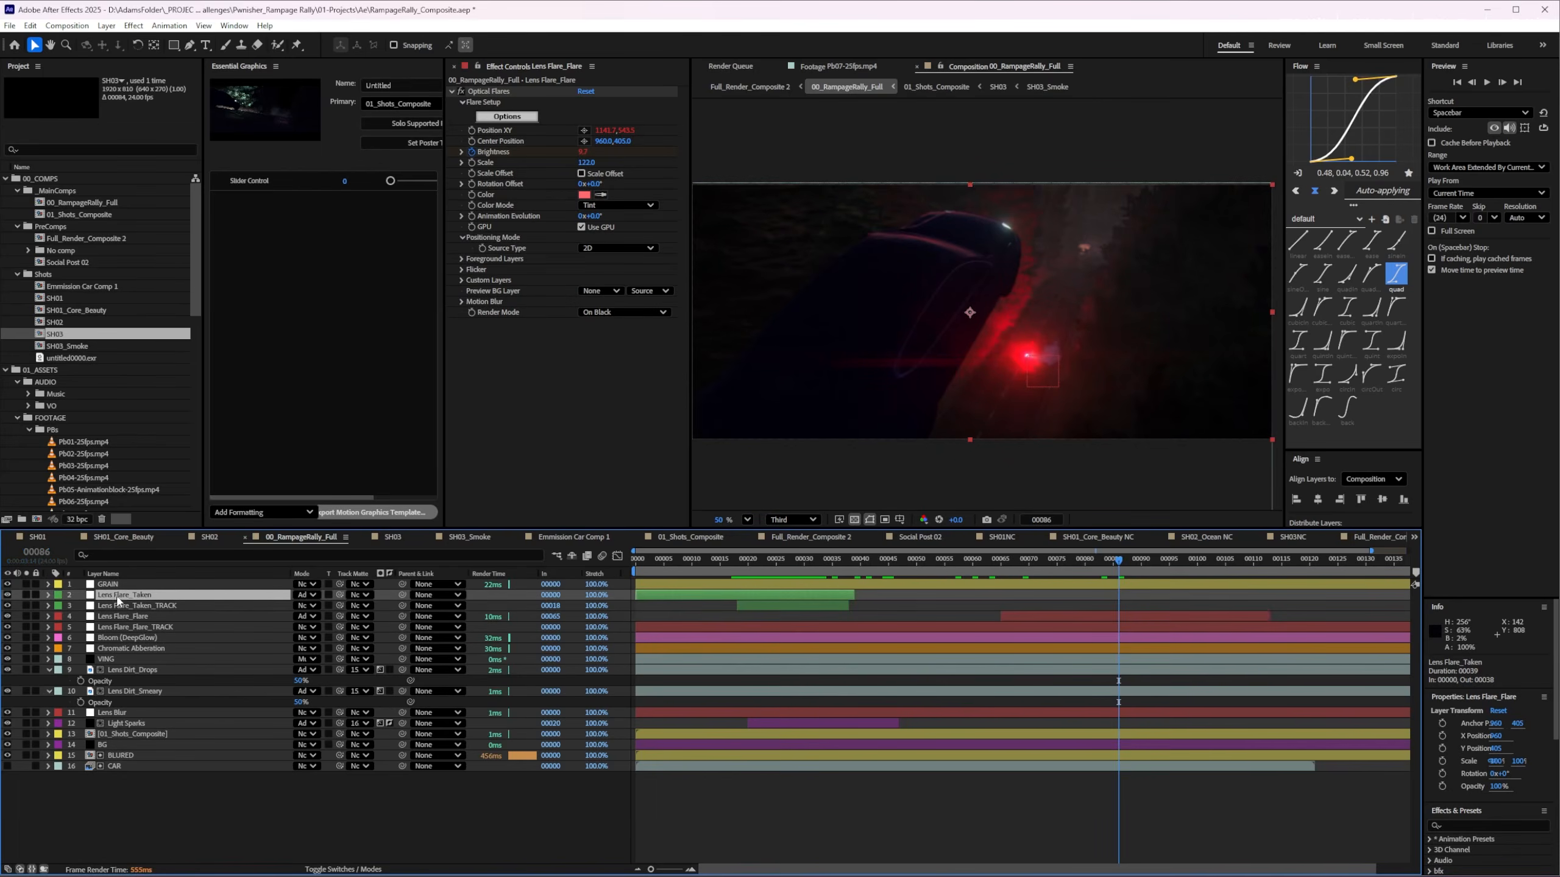
left_click_drag(883, 563, 772, 578)
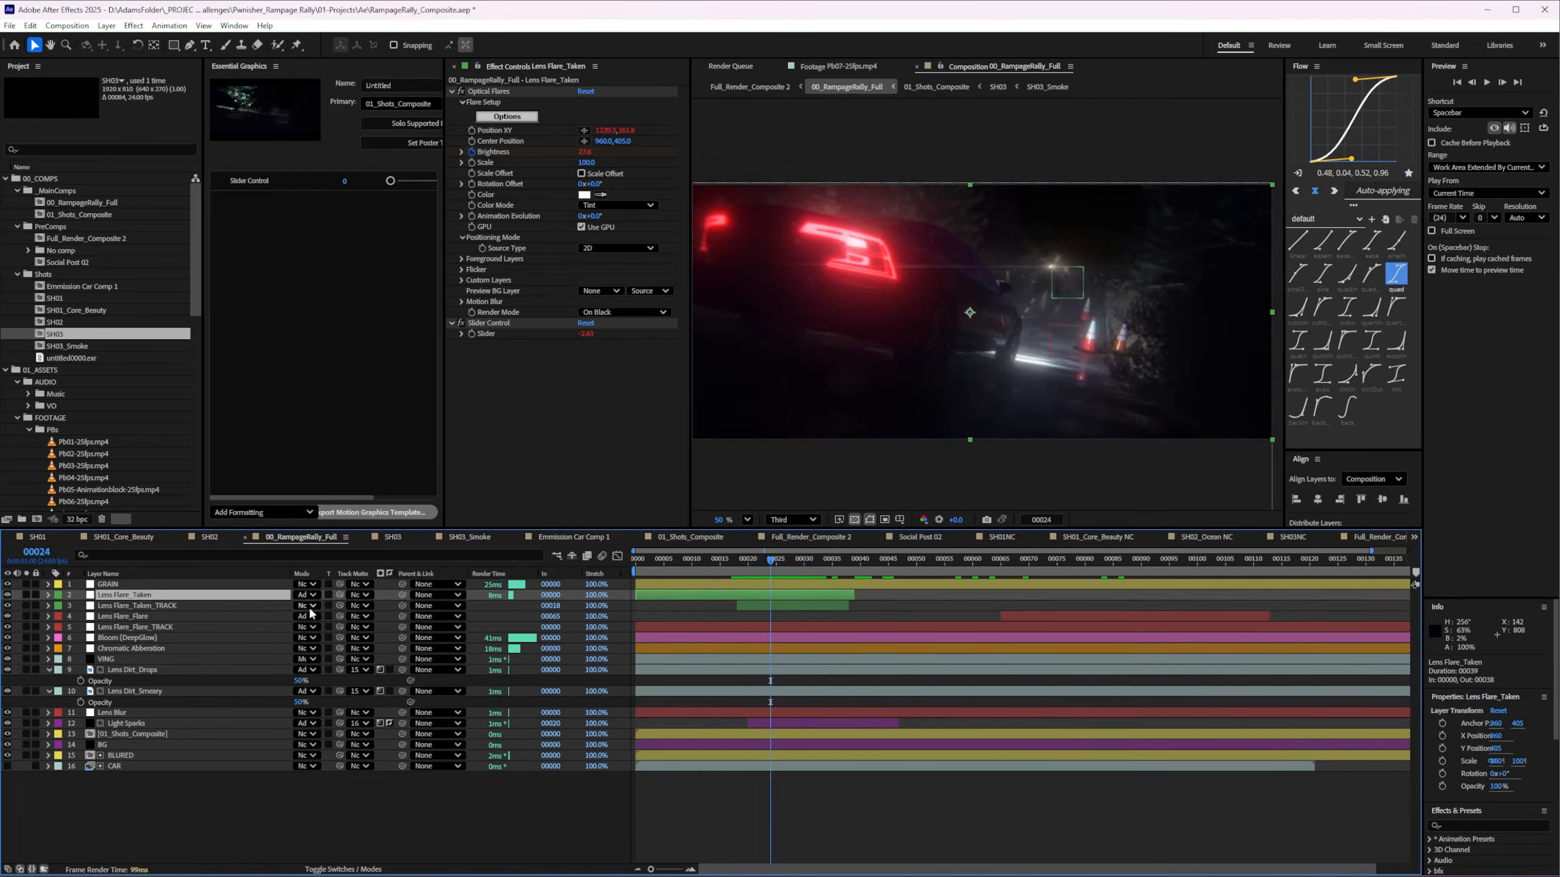
left_click(7, 594)
left_click(7, 594)
mouse_move(774, 560)
left_mouse_down()
mouse_move(792, 561)
mouse_move(735, 562)
mouse_move(800, 556)
left_mouse_up()
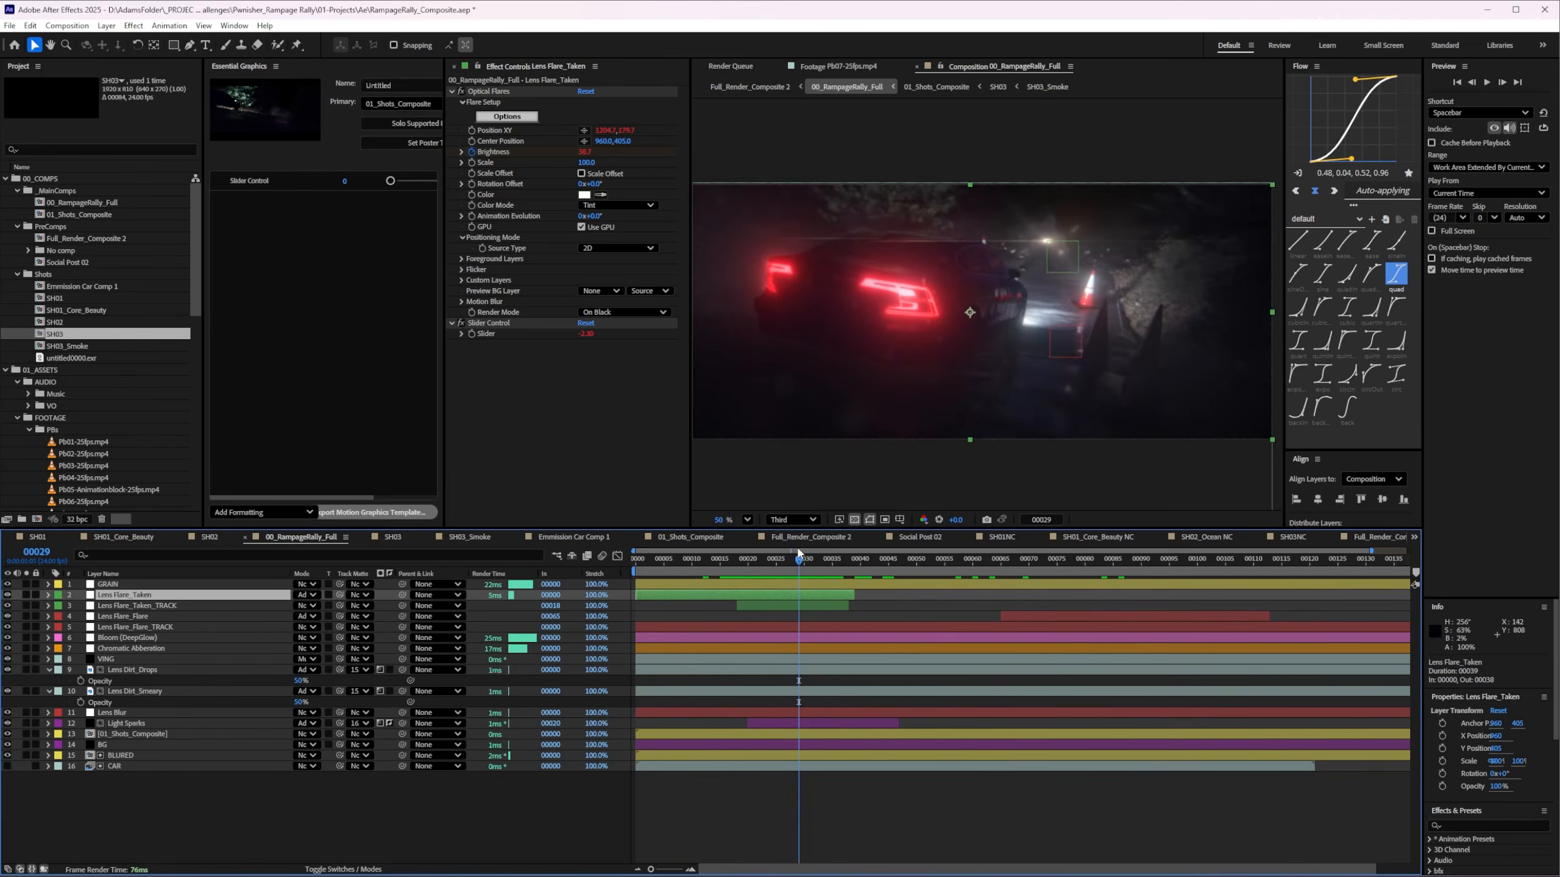
left_click_drag(799, 559, 815, 559)
Compare the image at frame 32 with the GRAIN layer hidden and shown
left_click(123, 583)
left_click(7, 584)
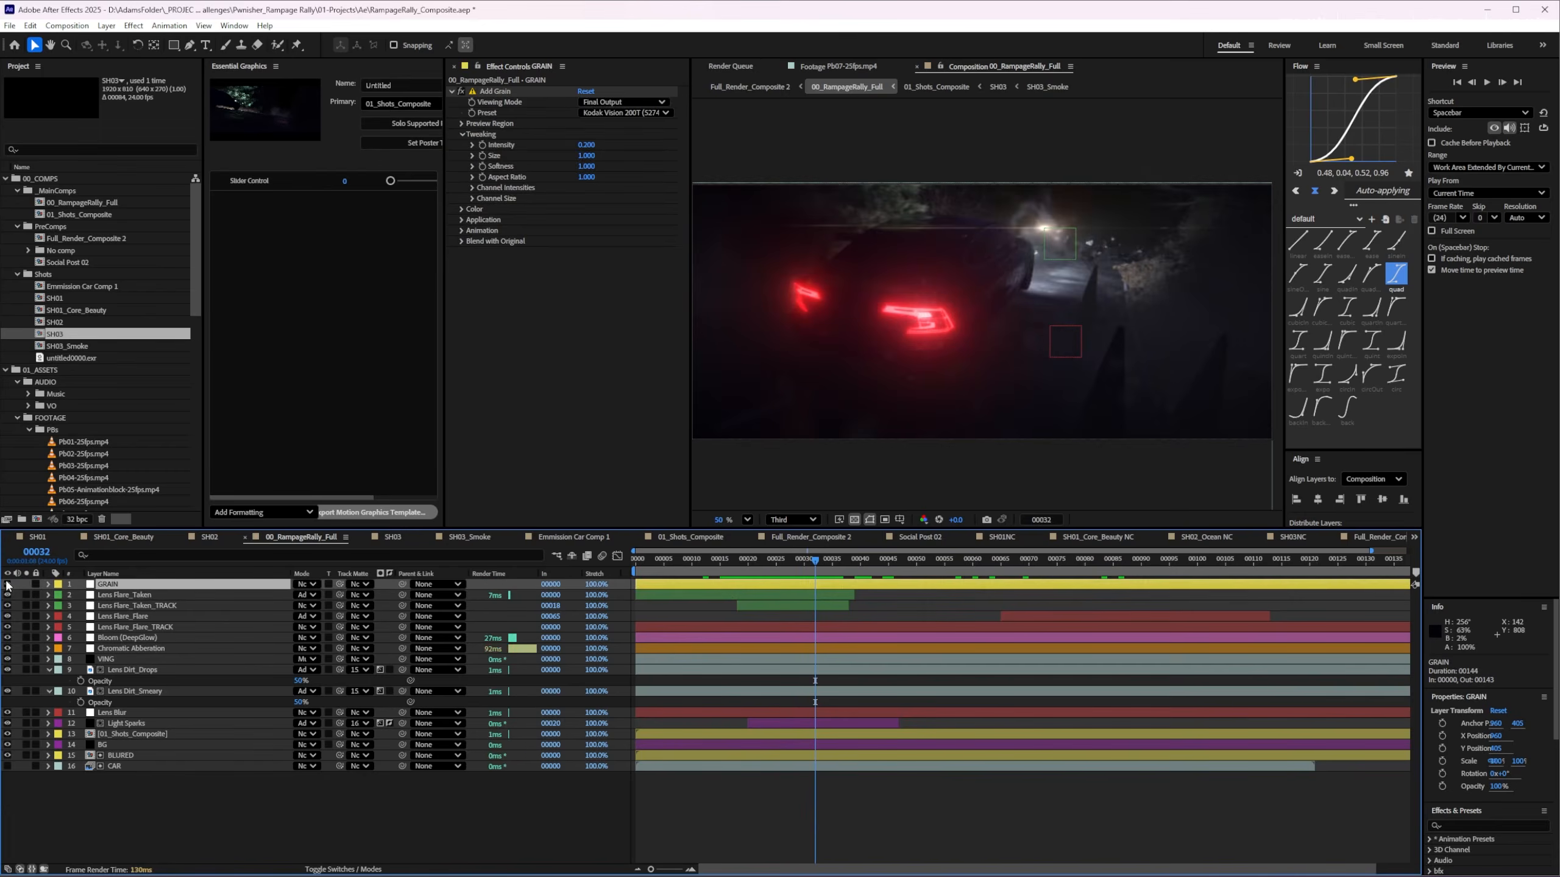
left_click(8, 585)
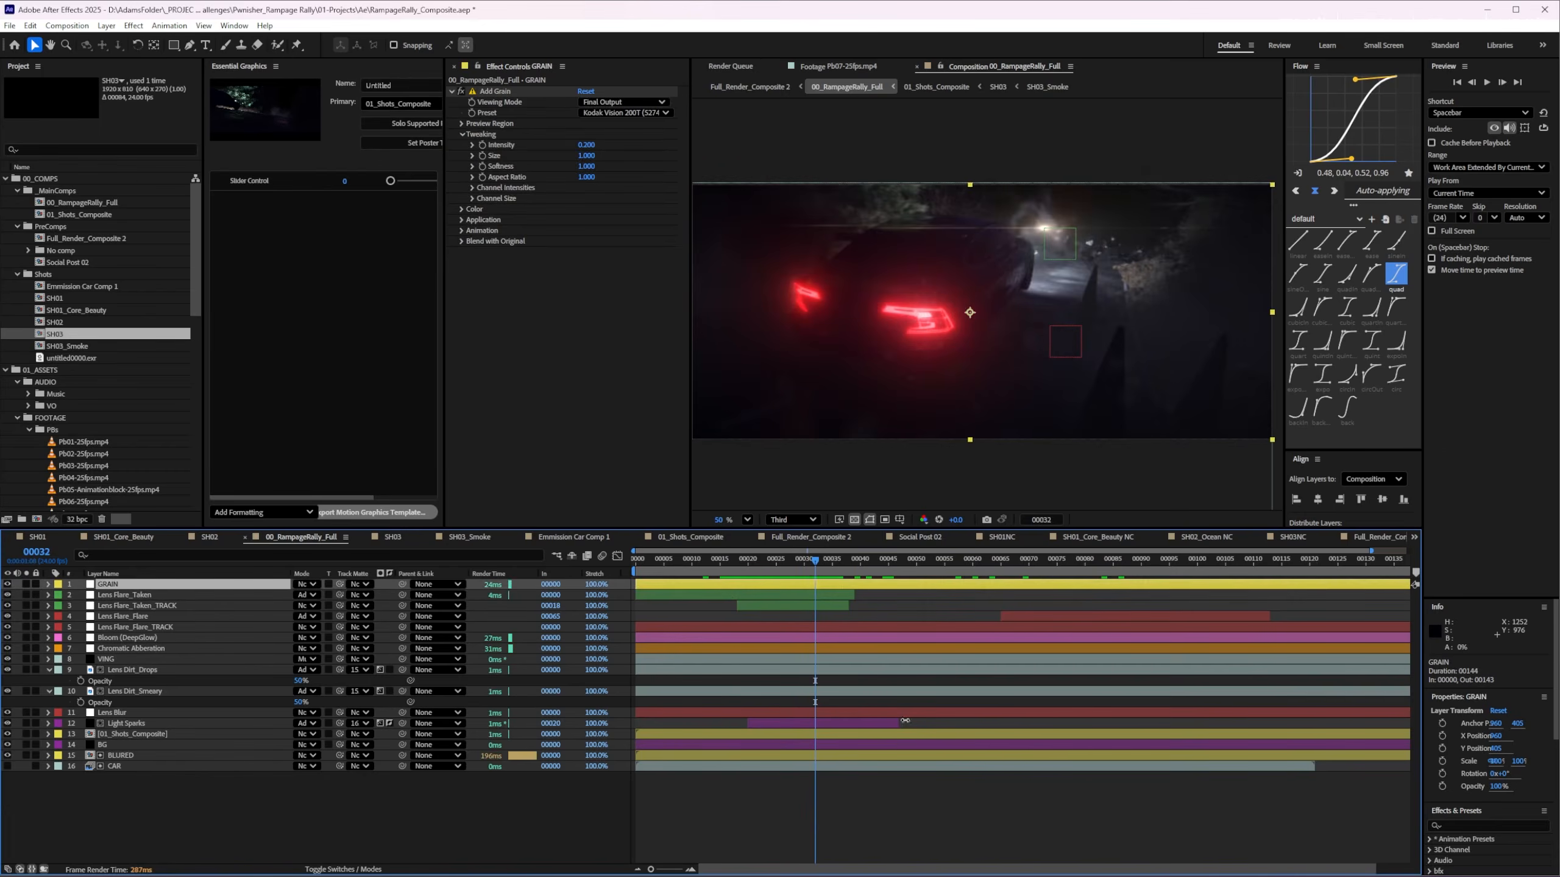
left_click(887, 794)
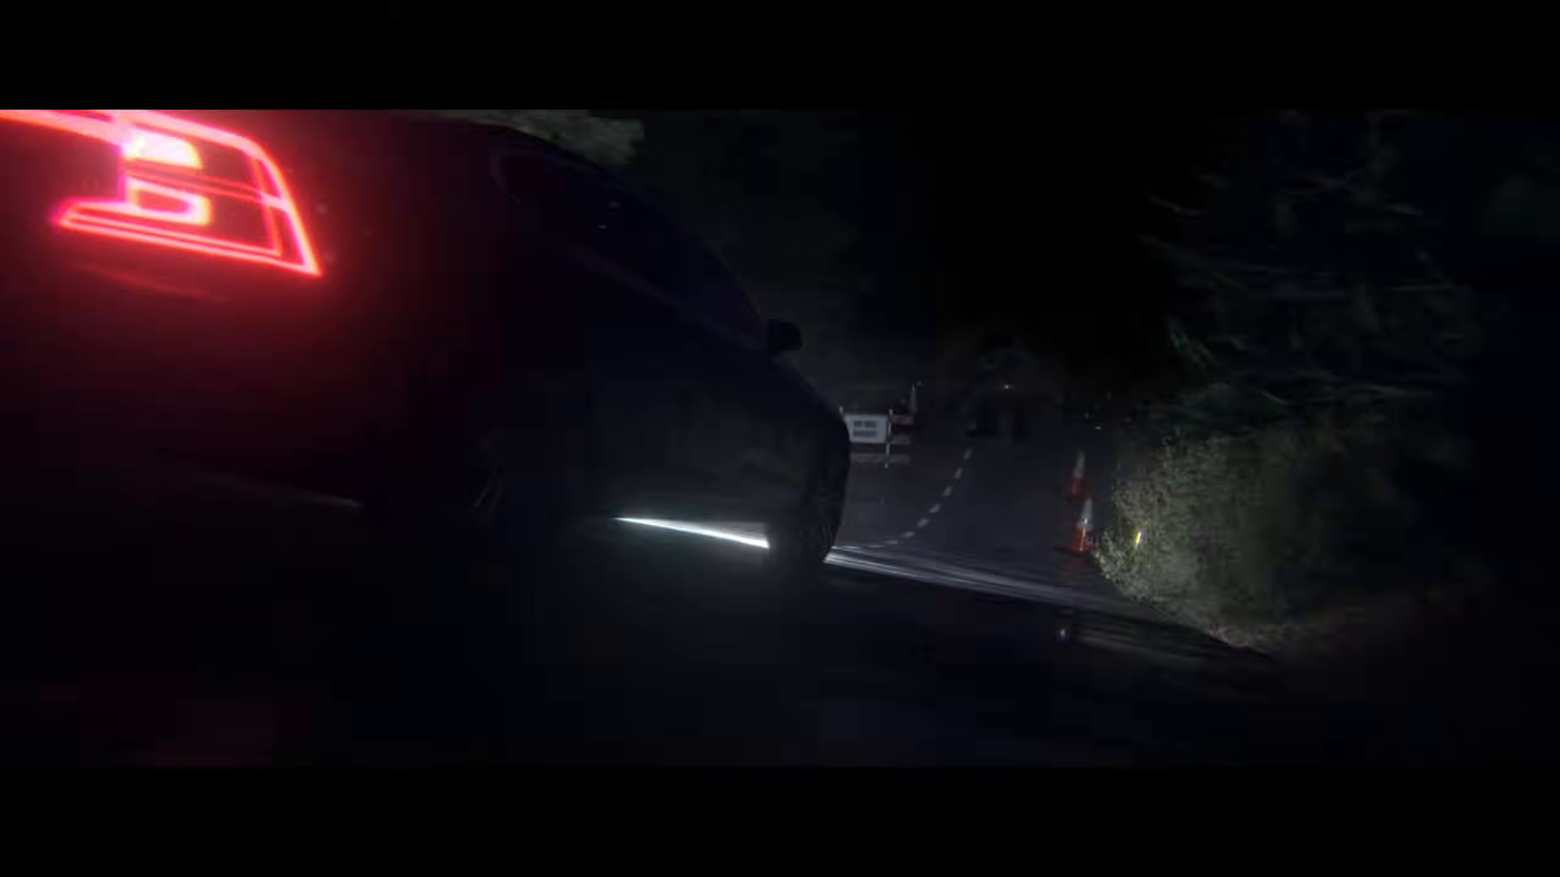